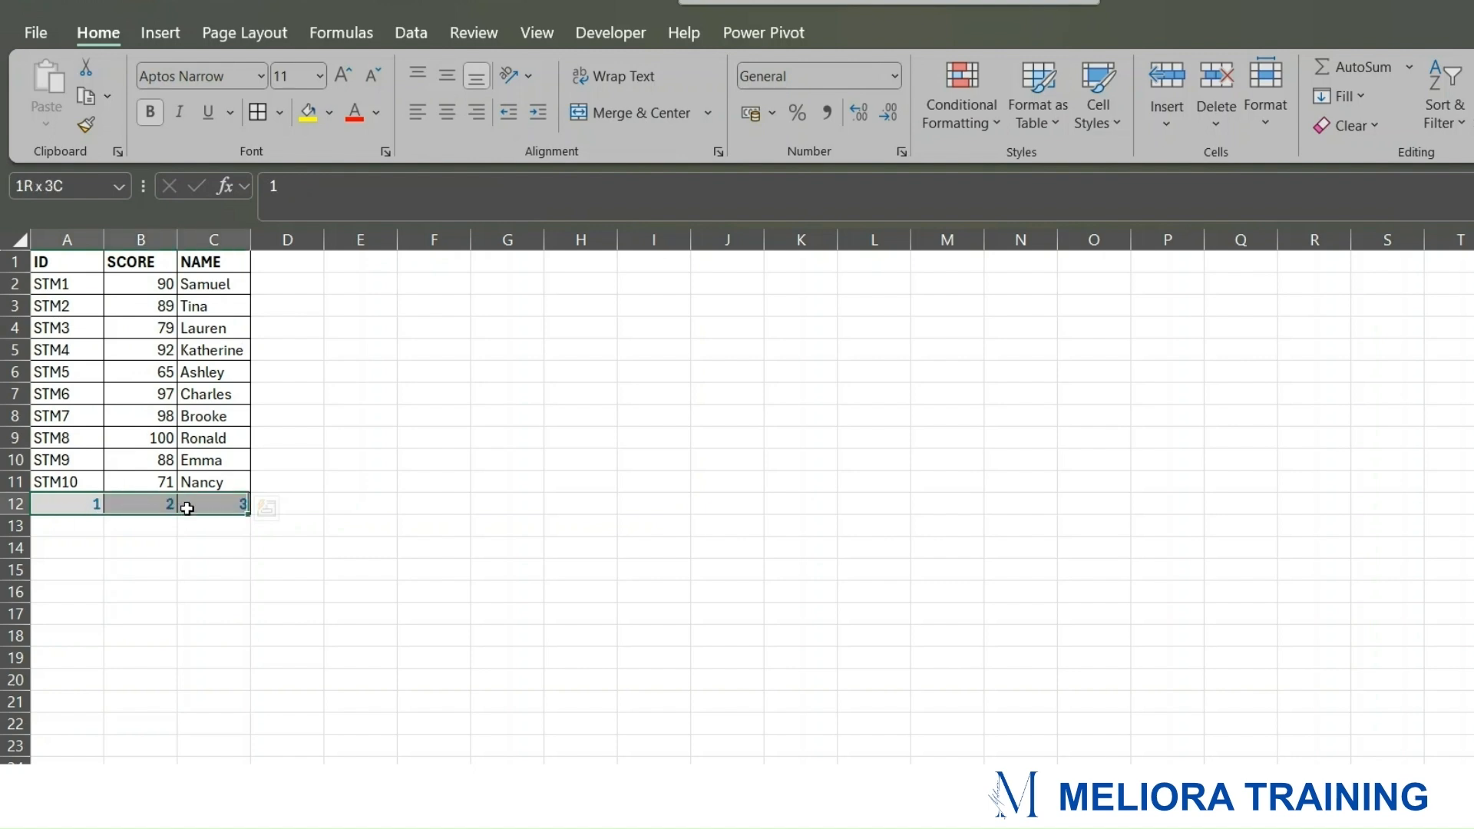
Step: Examine the ID, SCORE and NAME columns of the DATA sheet and the FUNCTION, INPUT and SCORE columns of the SINGLE RETURN table
left_click_drag(77, 259, 73, 500)
left_click_drag(166, 268, 146, 507)
left_click_drag(221, 267, 217, 500)
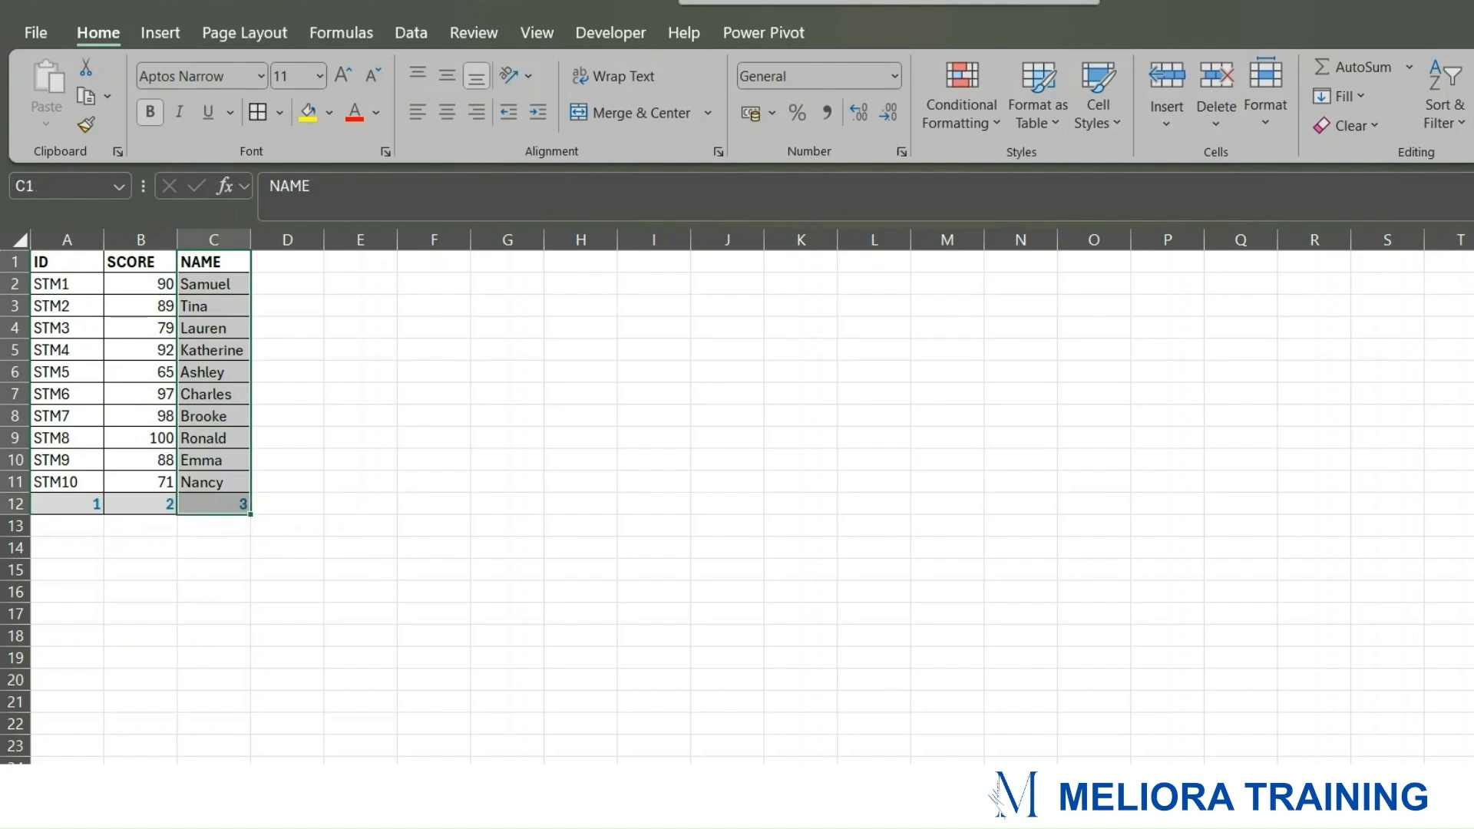
left_click(430, 779)
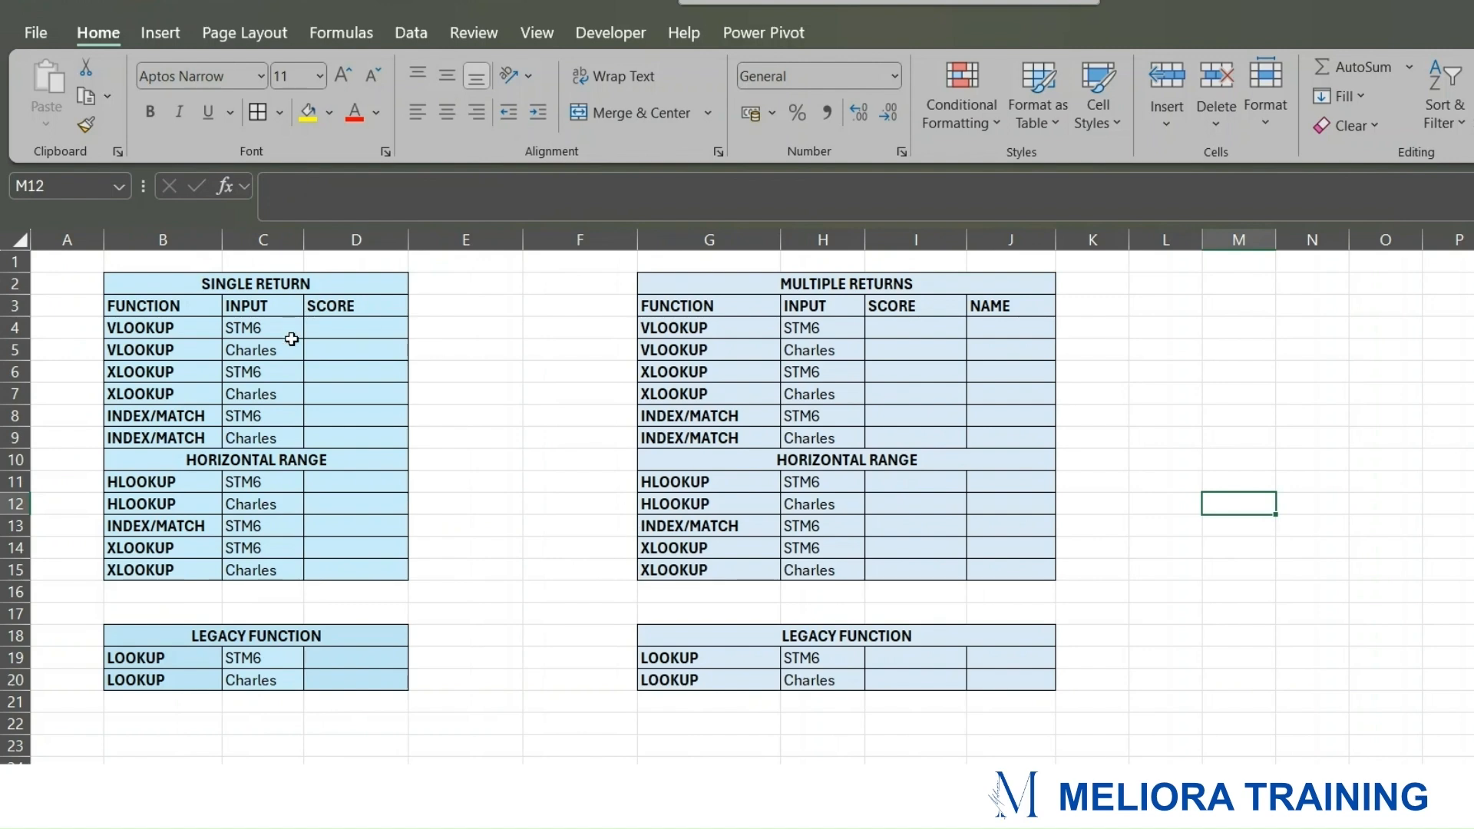
left_click(181, 287)
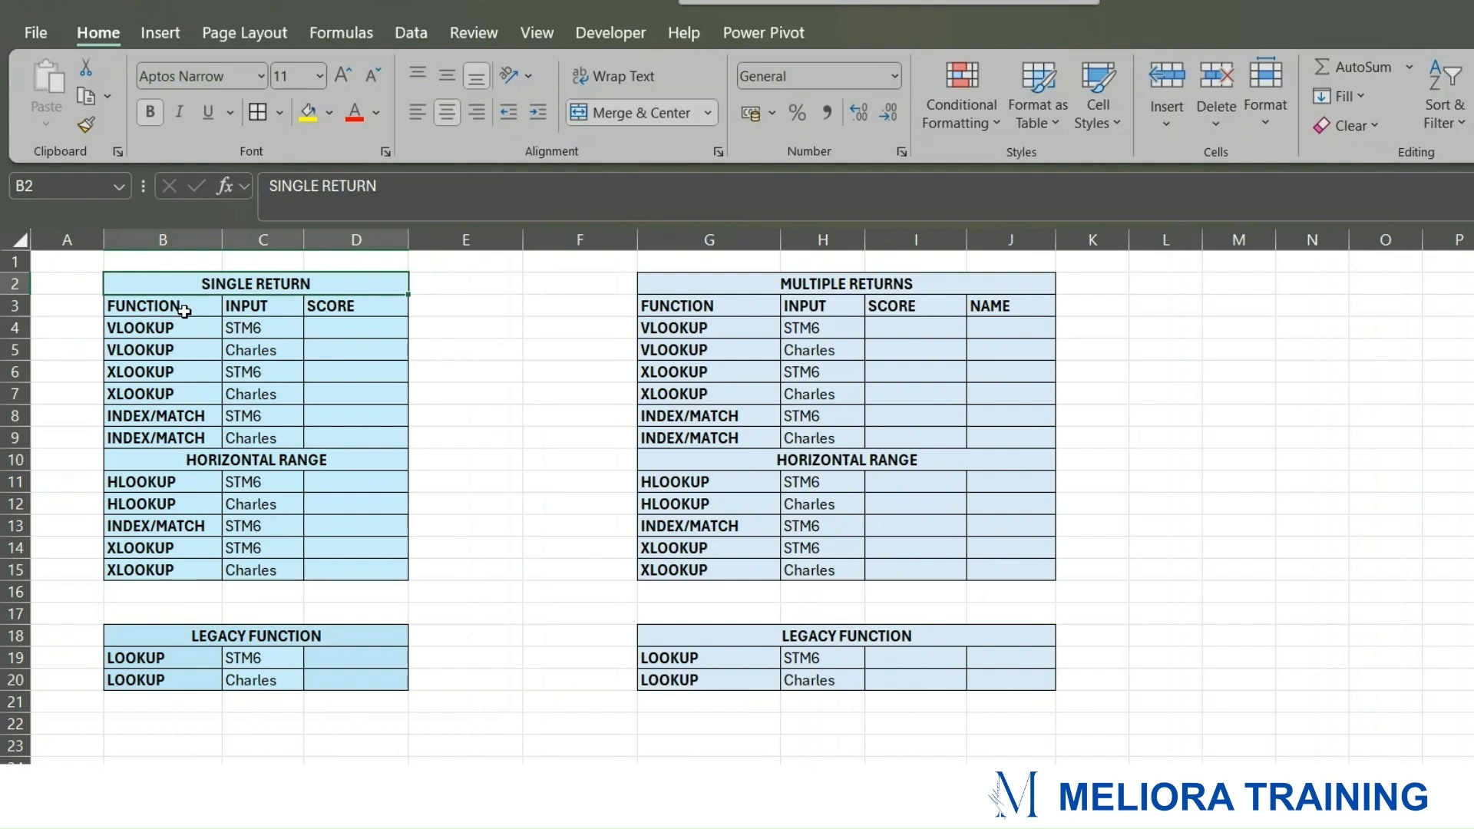
left_click_drag(184, 328, 184, 437)
left_click_drag(254, 306, 279, 431)
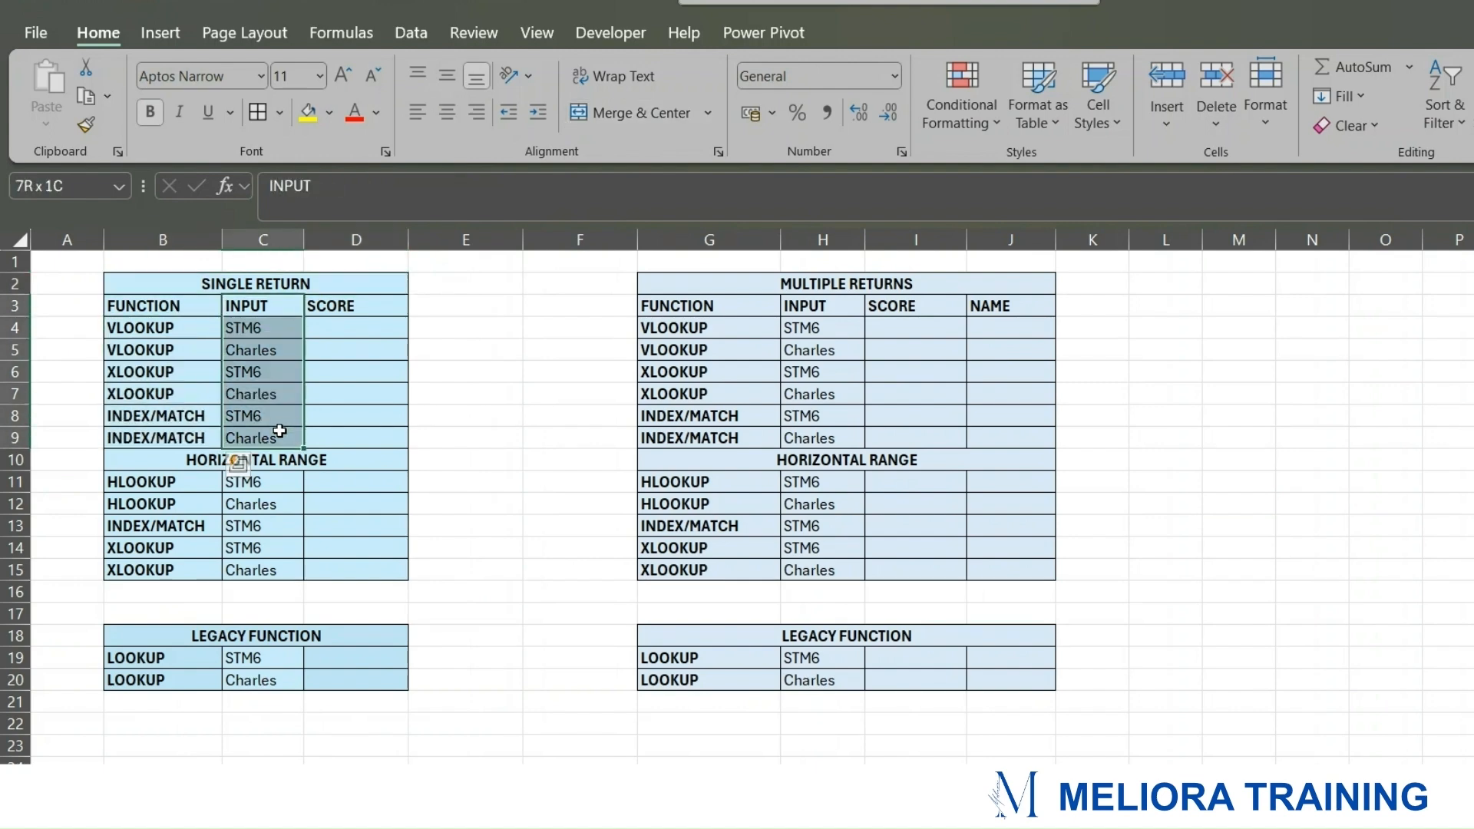
left_click_drag(384, 307, 382, 513)
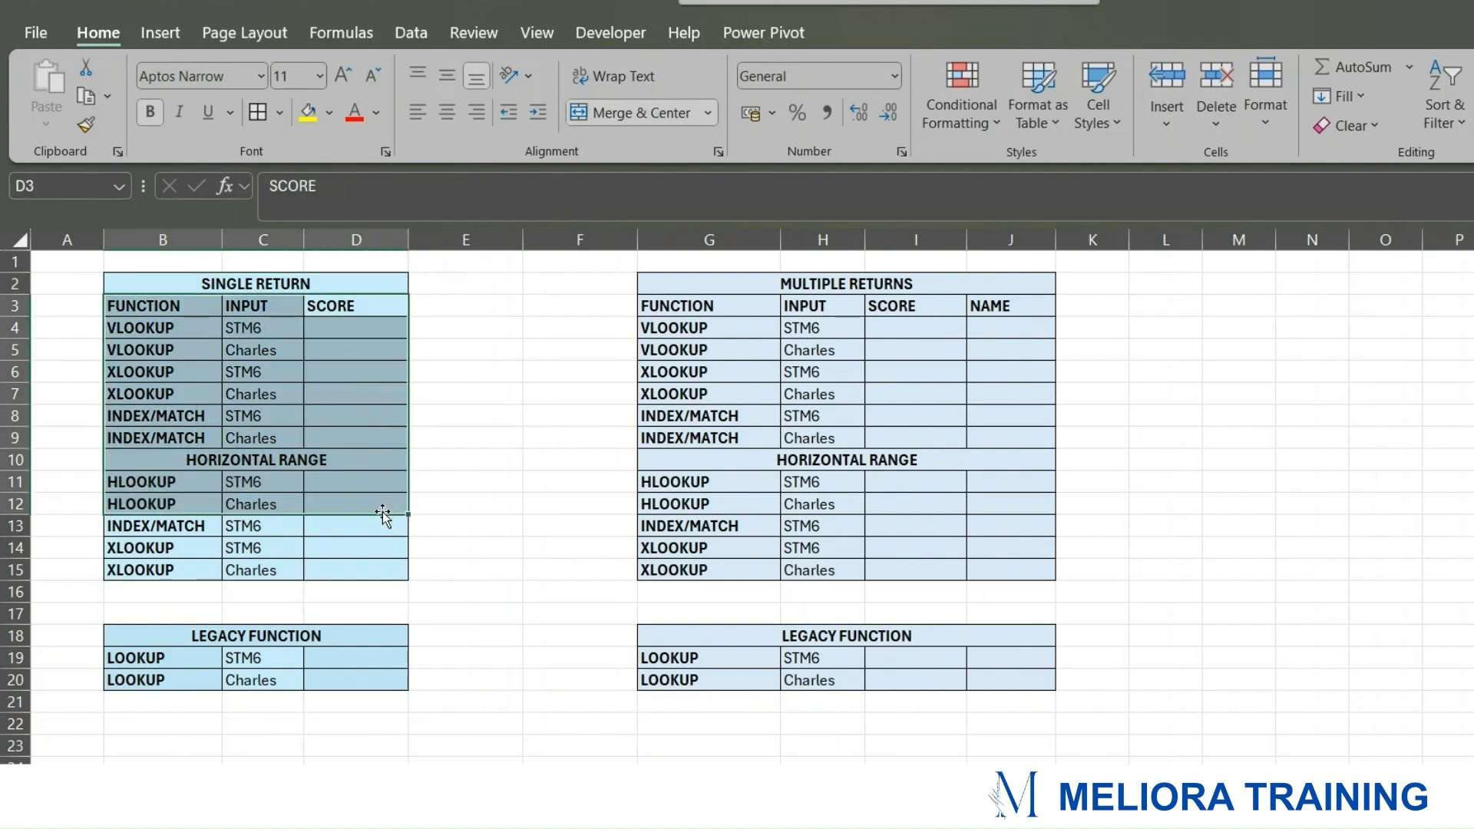
left_click(482, 509)
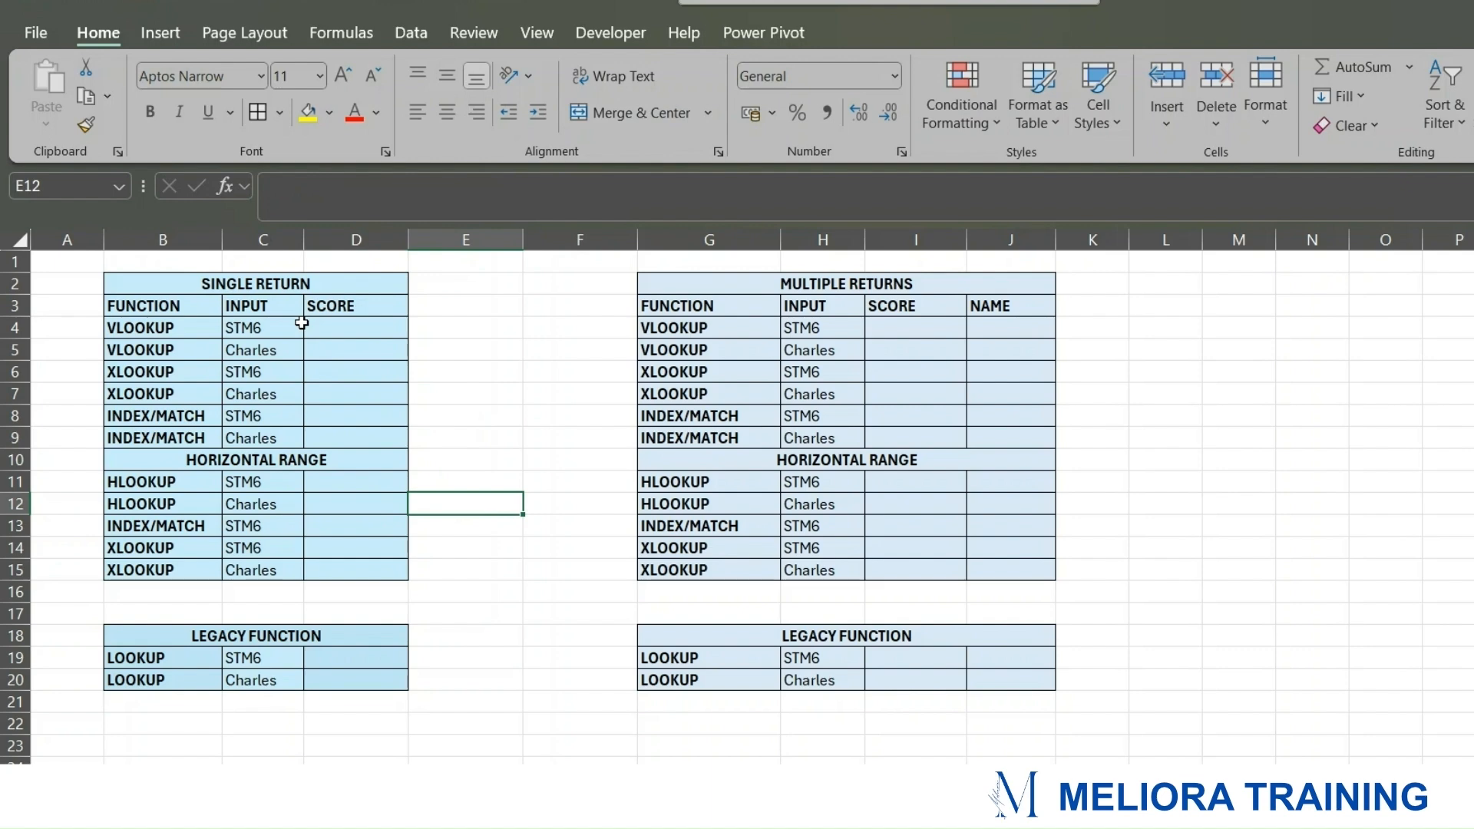
Step: Compare the lookup inputs of the SINGLE RETURN table with the ID and NAME columns on the DATA sheet
left_click(127, 786)
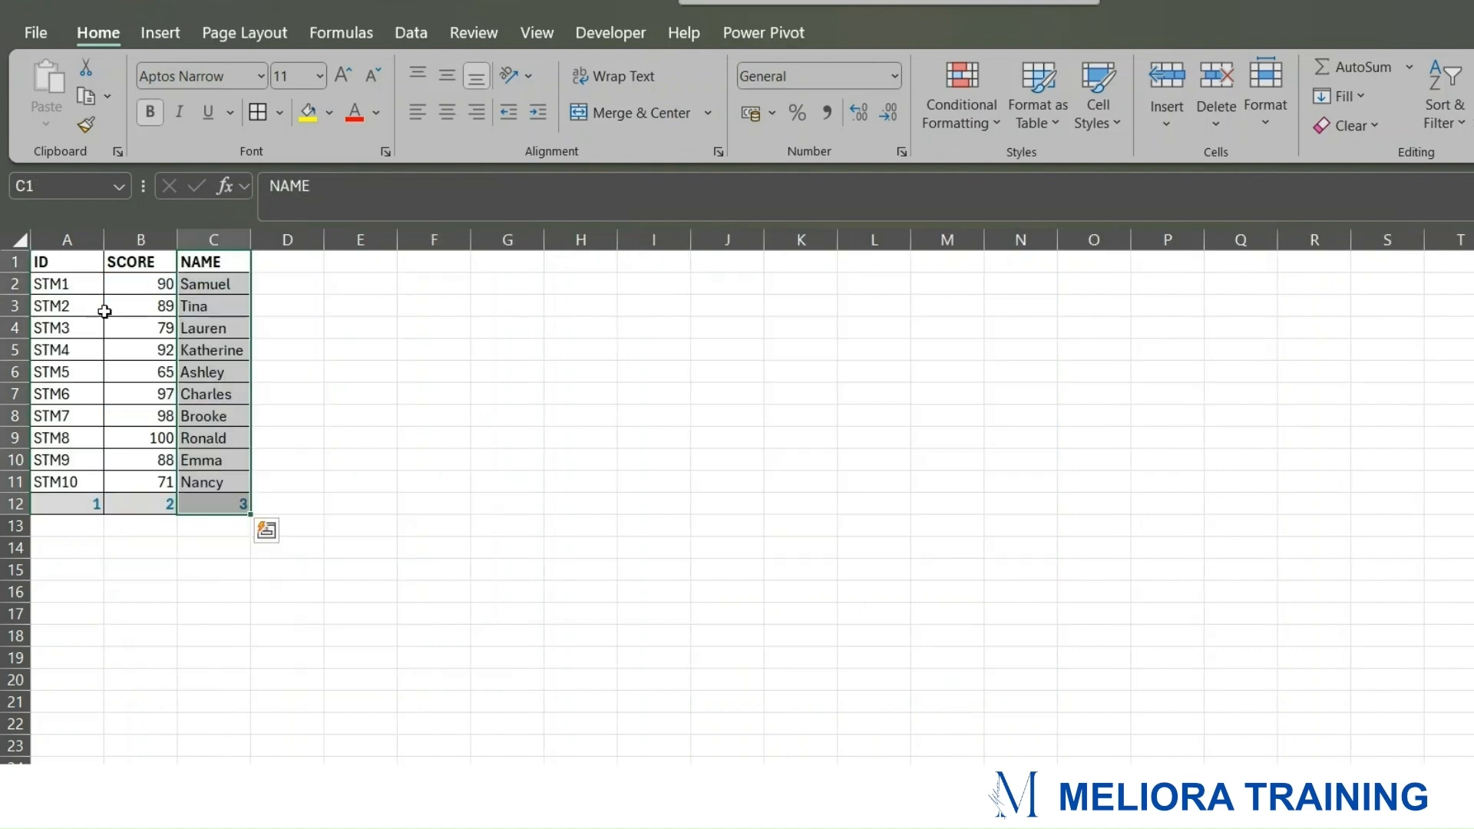
left_click_drag(65, 291, 70, 312)
left_click(146, 787)
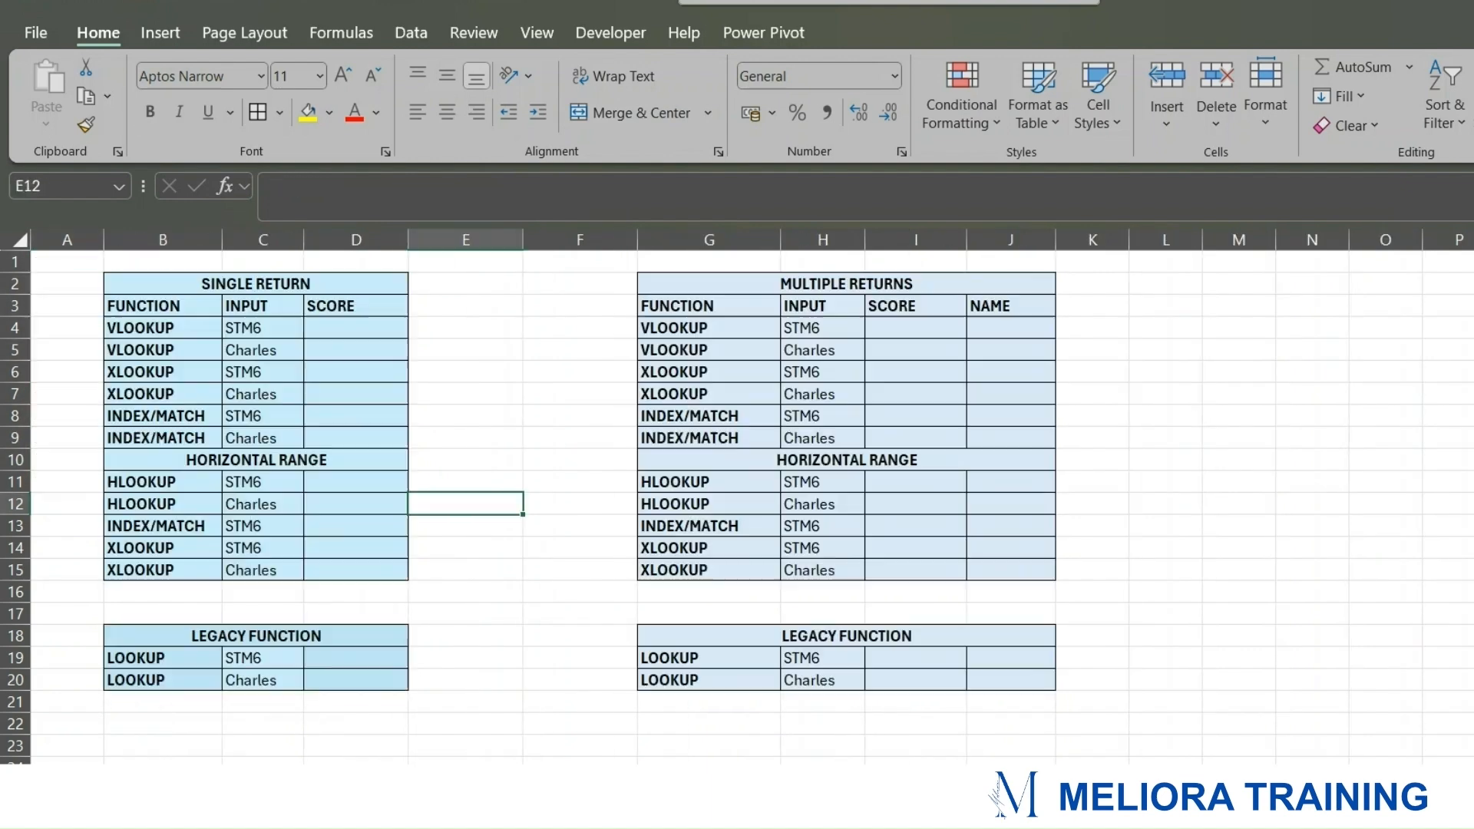
left_click(275, 411)
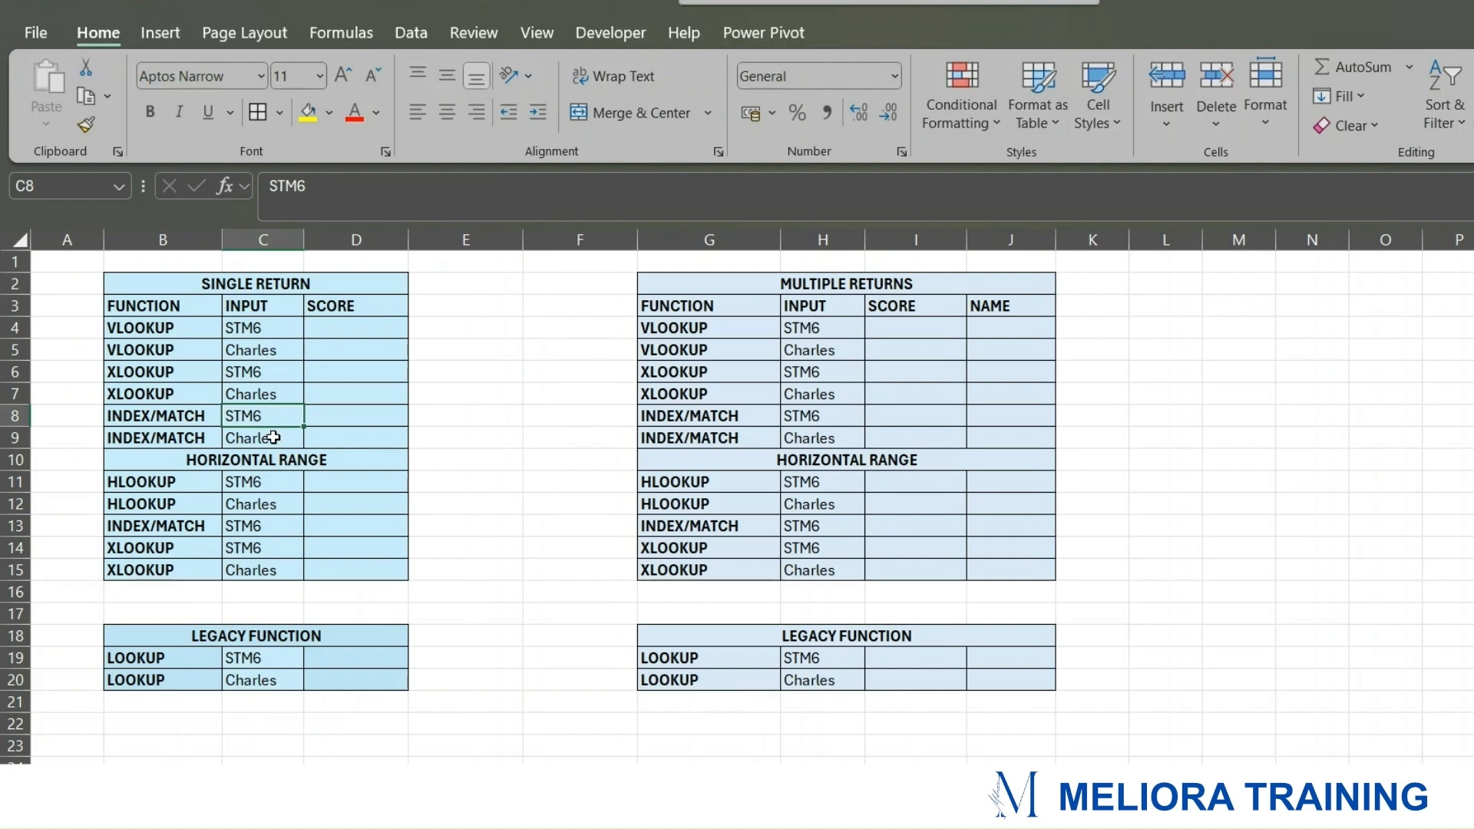
left_click(108, 787)
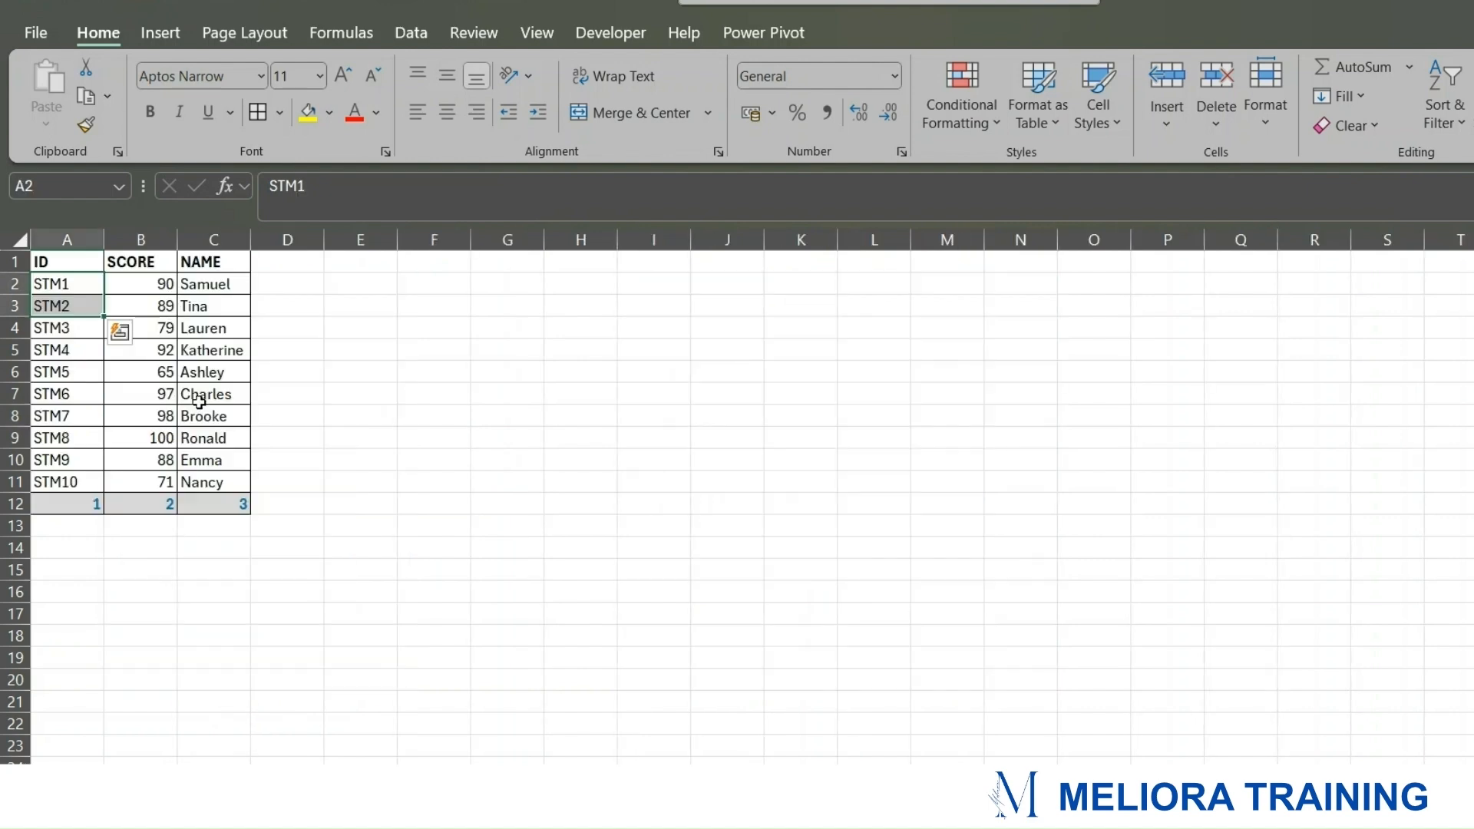
left_click_drag(218, 290, 232, 499)
left_click(219, 392)
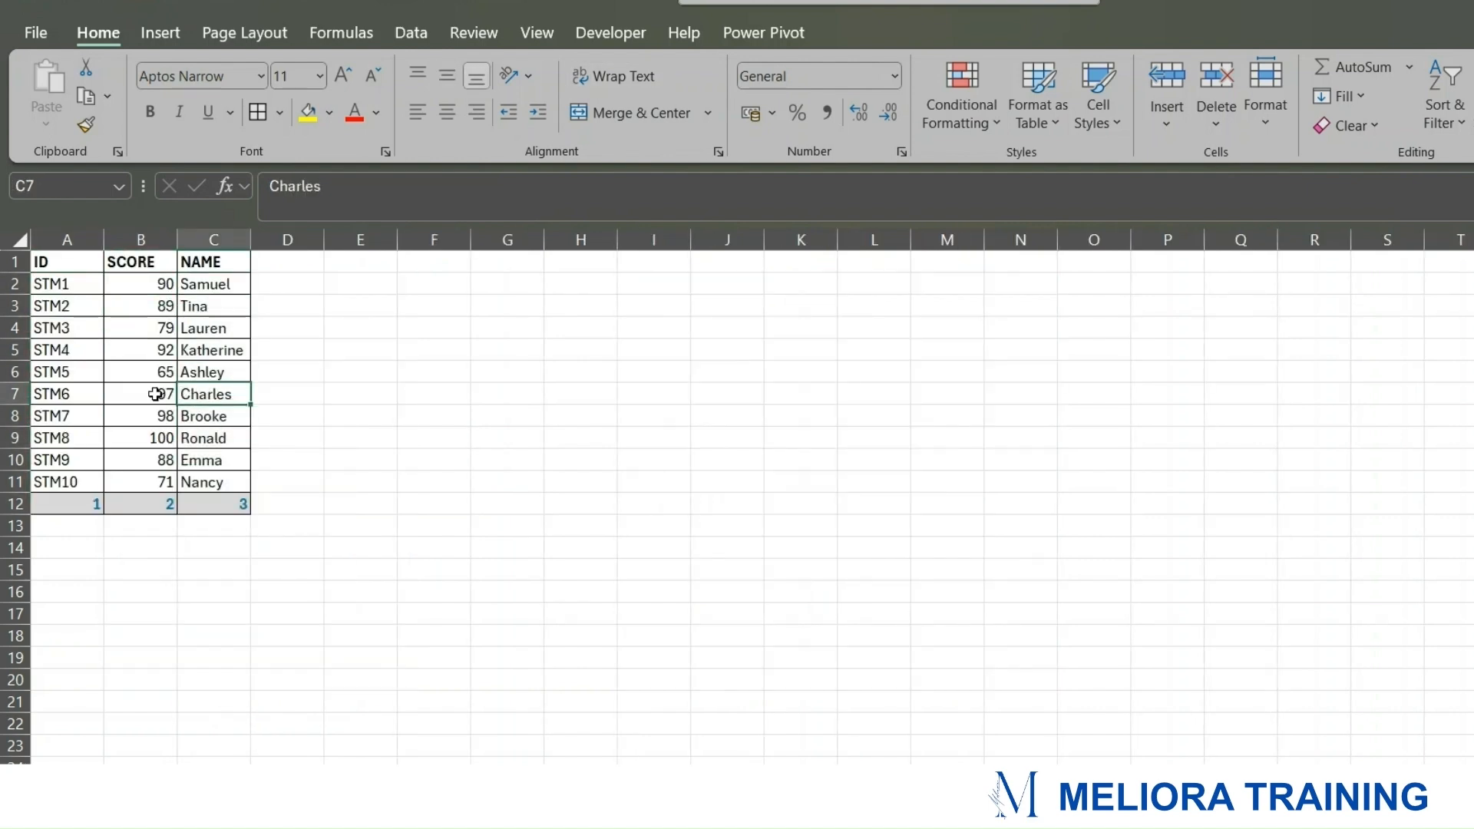
left_click(85, 389)
left_click(177, 781)
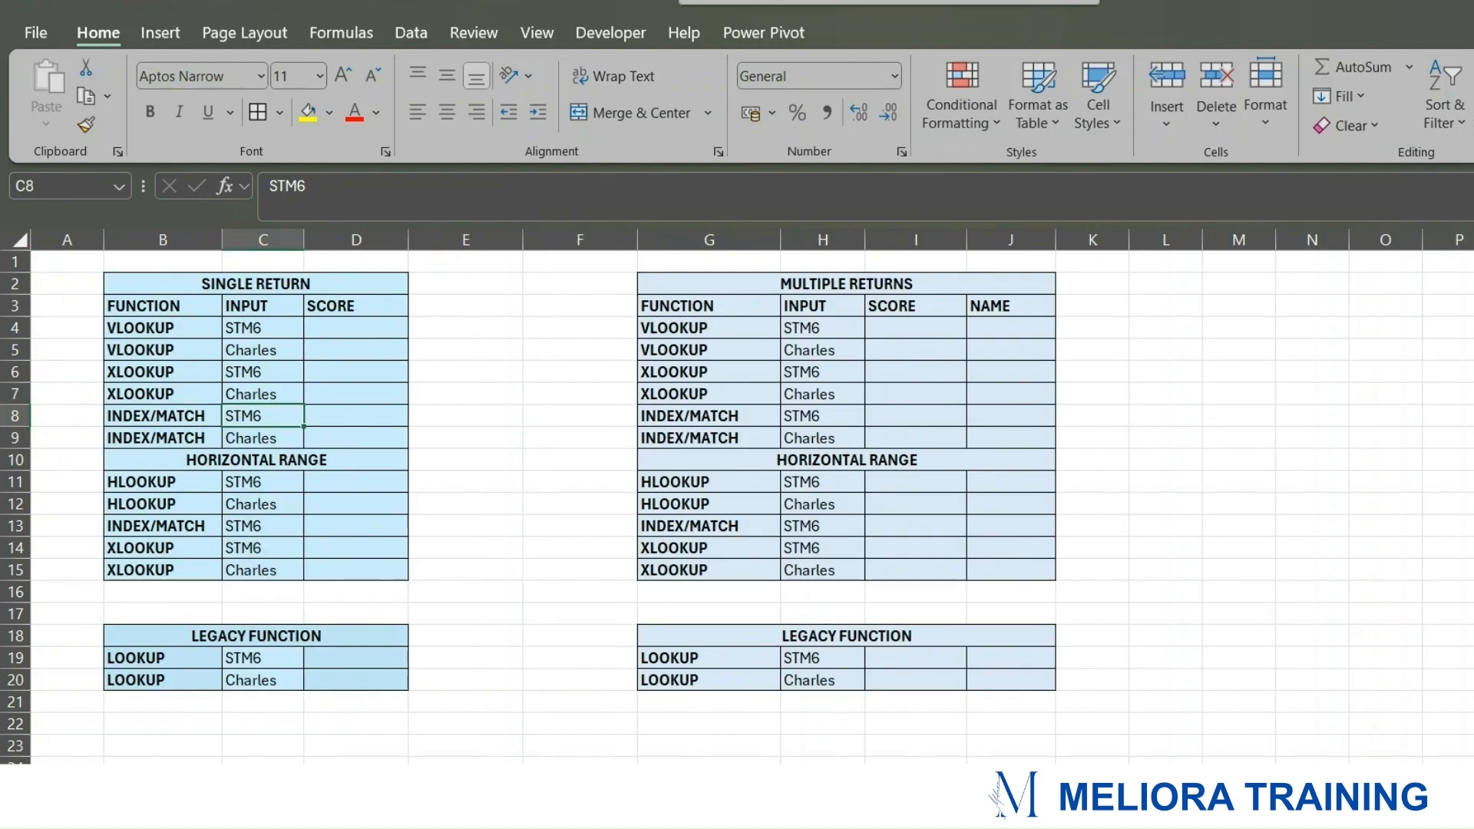
Step: Examine the HORIZONTAL RANGE and LEGACY FUNCTION sections of the lookup sheet and the source range A1:C11 on the DATA sheet
left_click(283, 464)
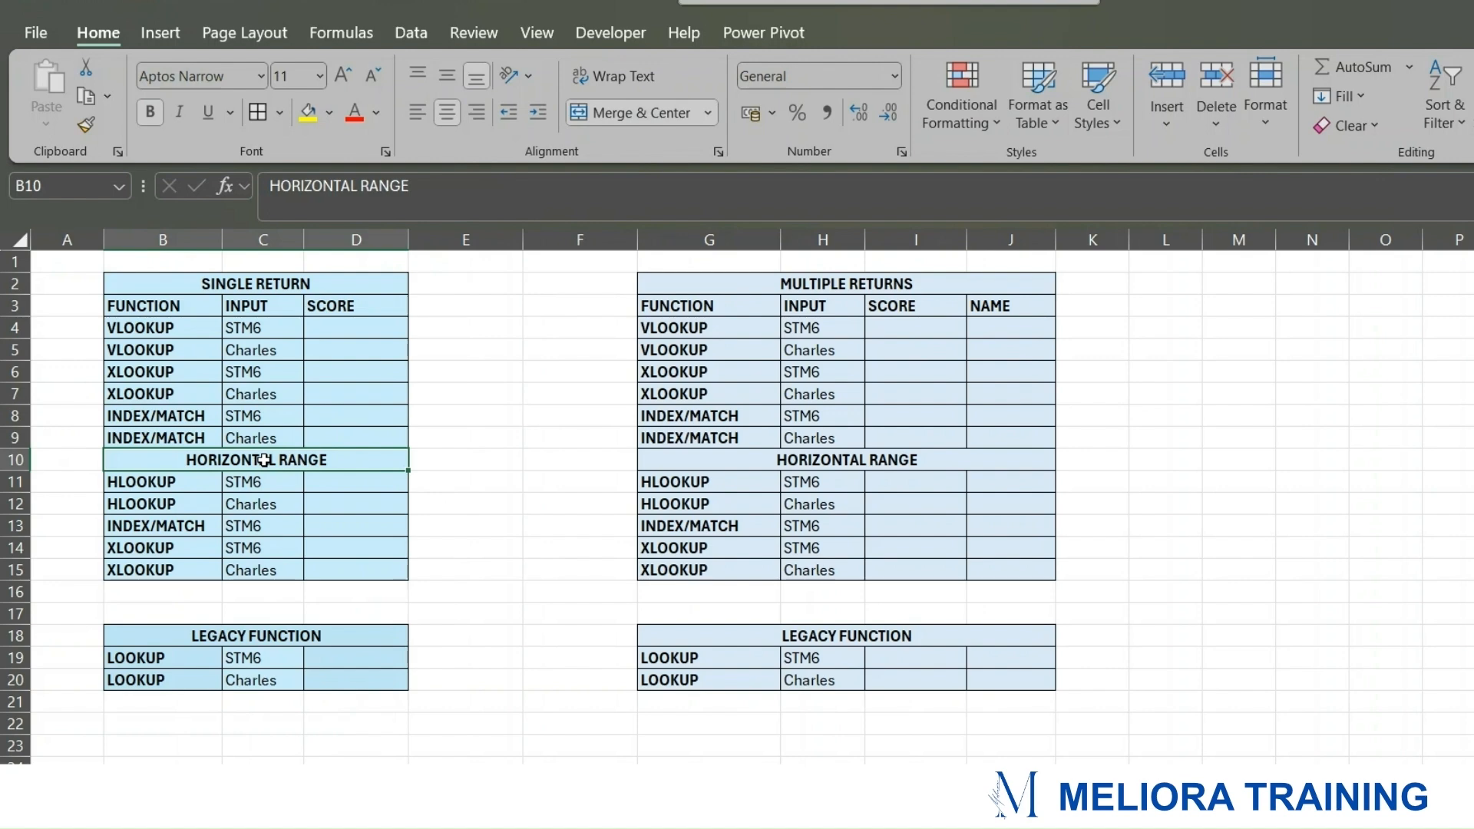
left_click_drag(159, 484, 265, 572)
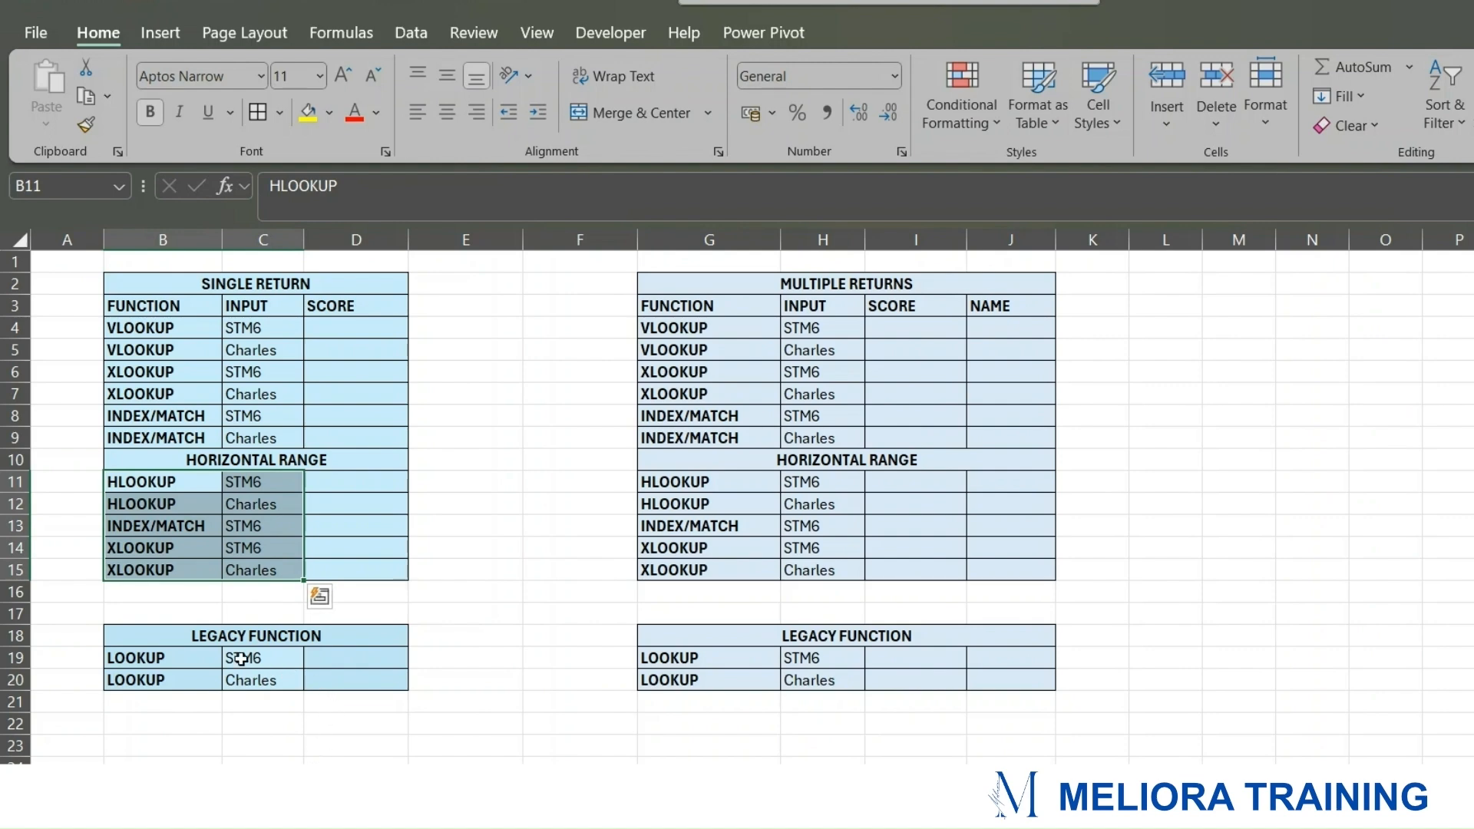
left_click_drag(197, 634, 283, 675)
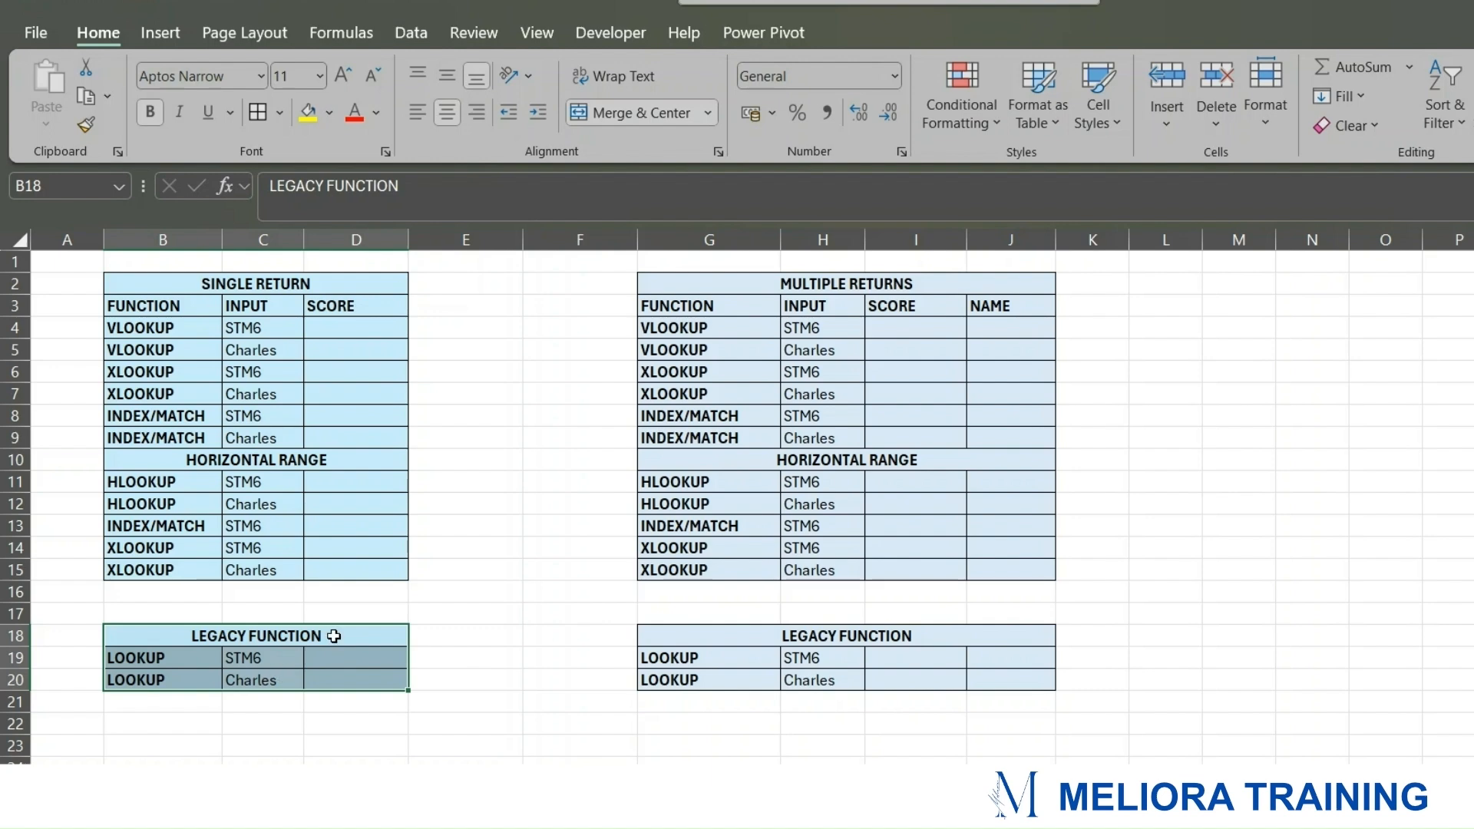
left_click(427, 345)
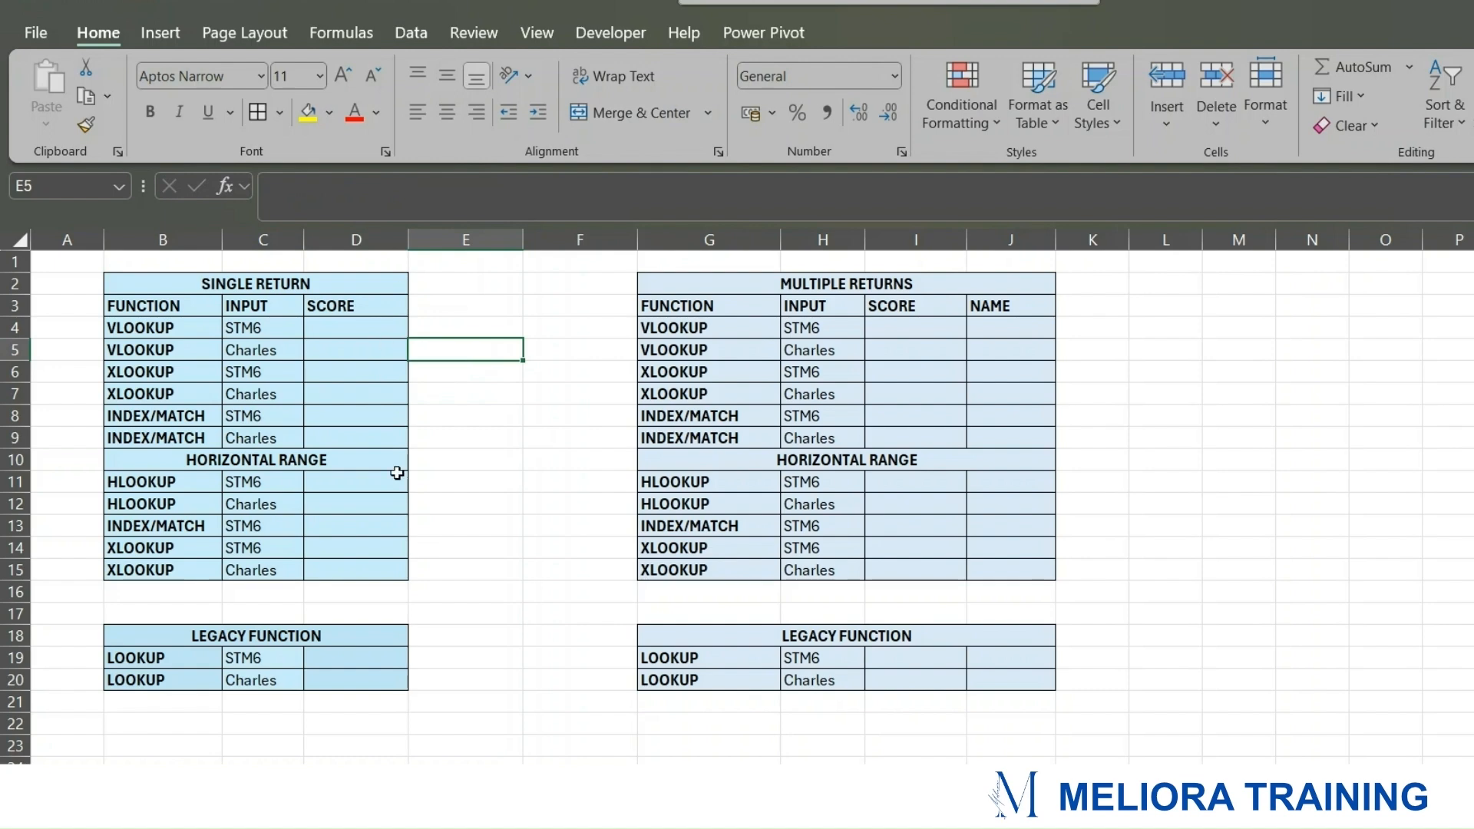
key("ctrl+Page_Down")
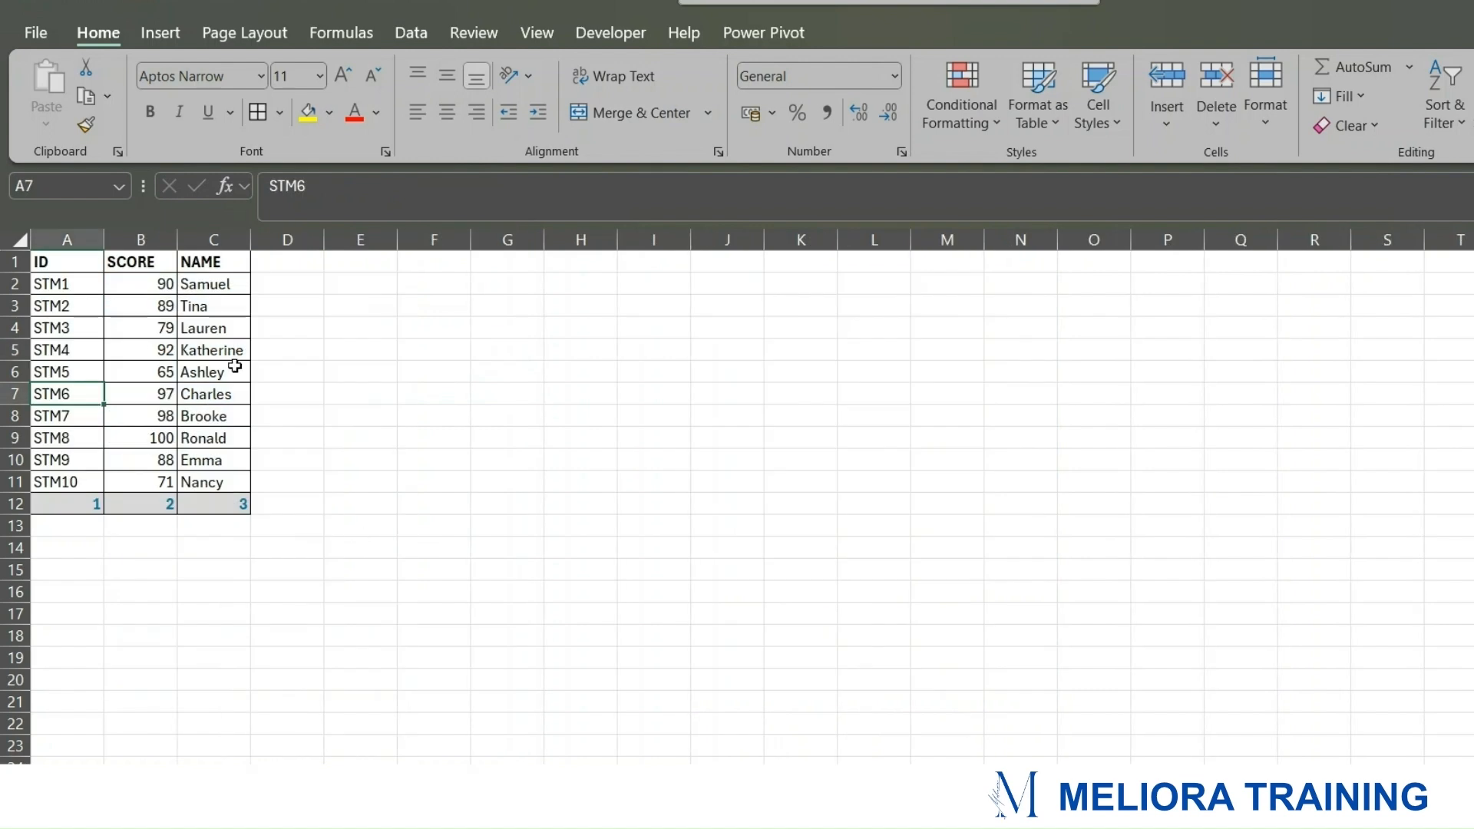
left_click_drag(66, 264, 217, 505)
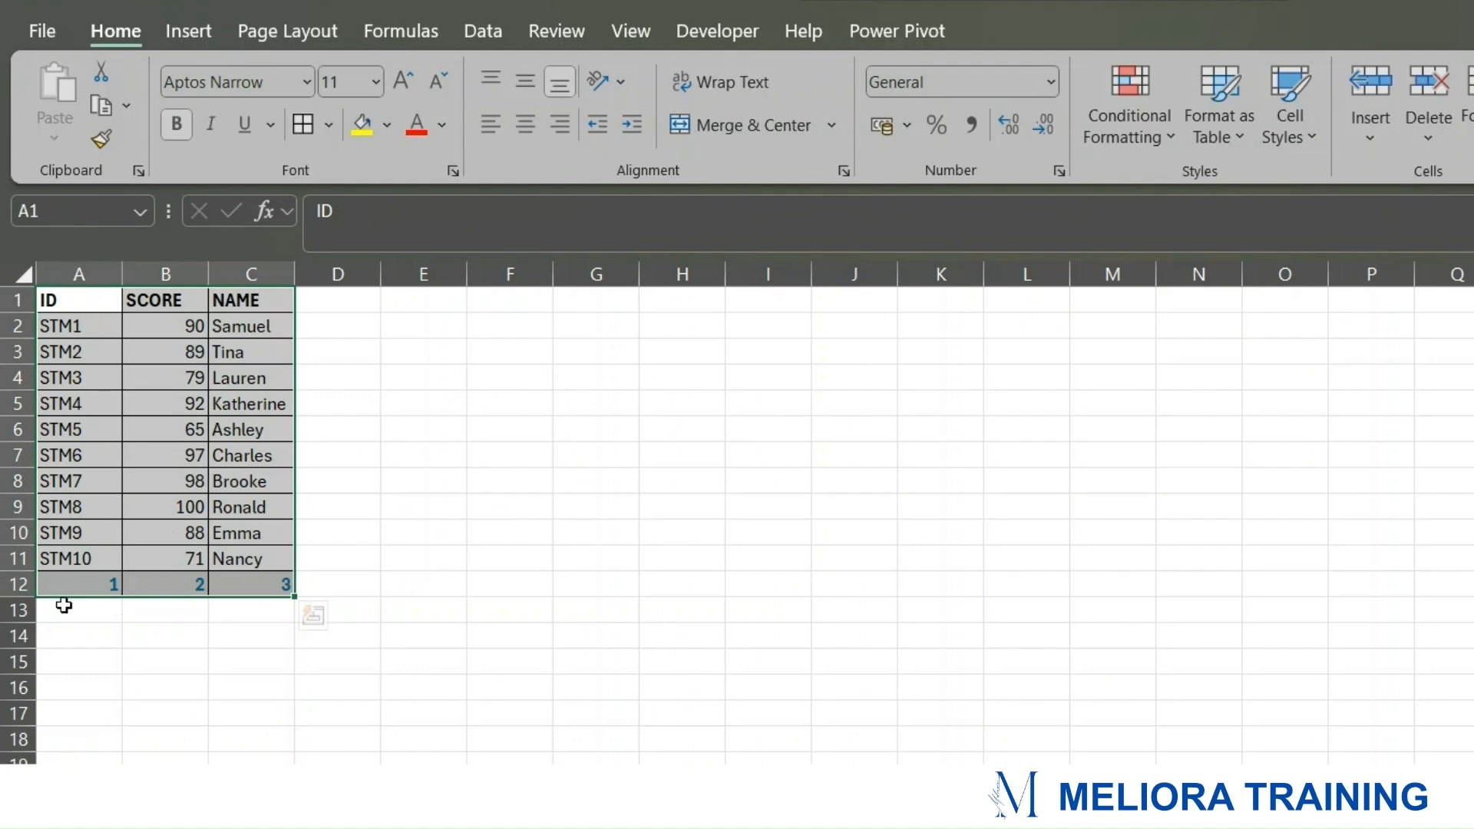
left_click(280, 558)
left_click_drag(57, 301, 261, 558)
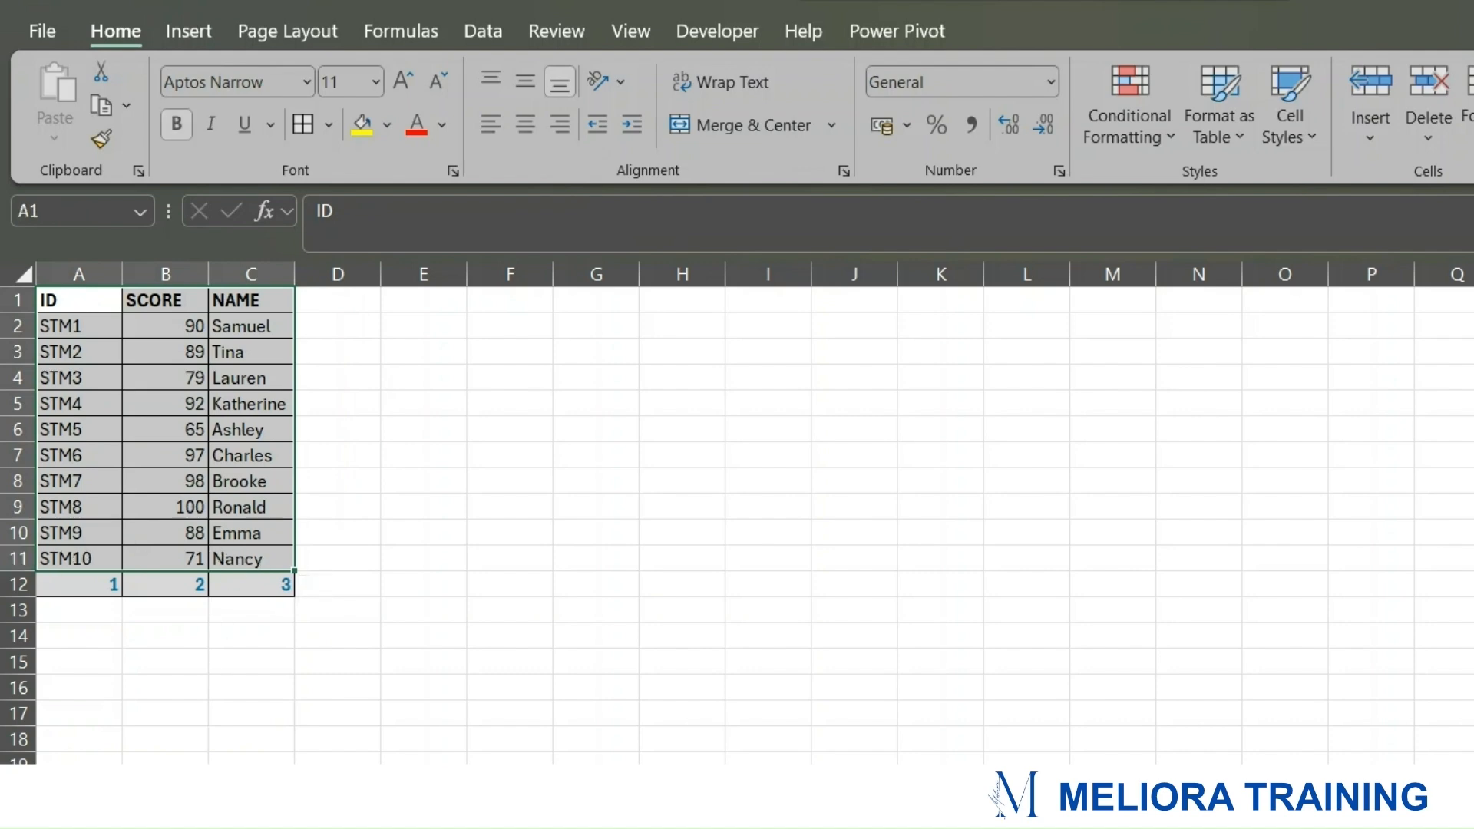
key("ctrl+Page_Down")
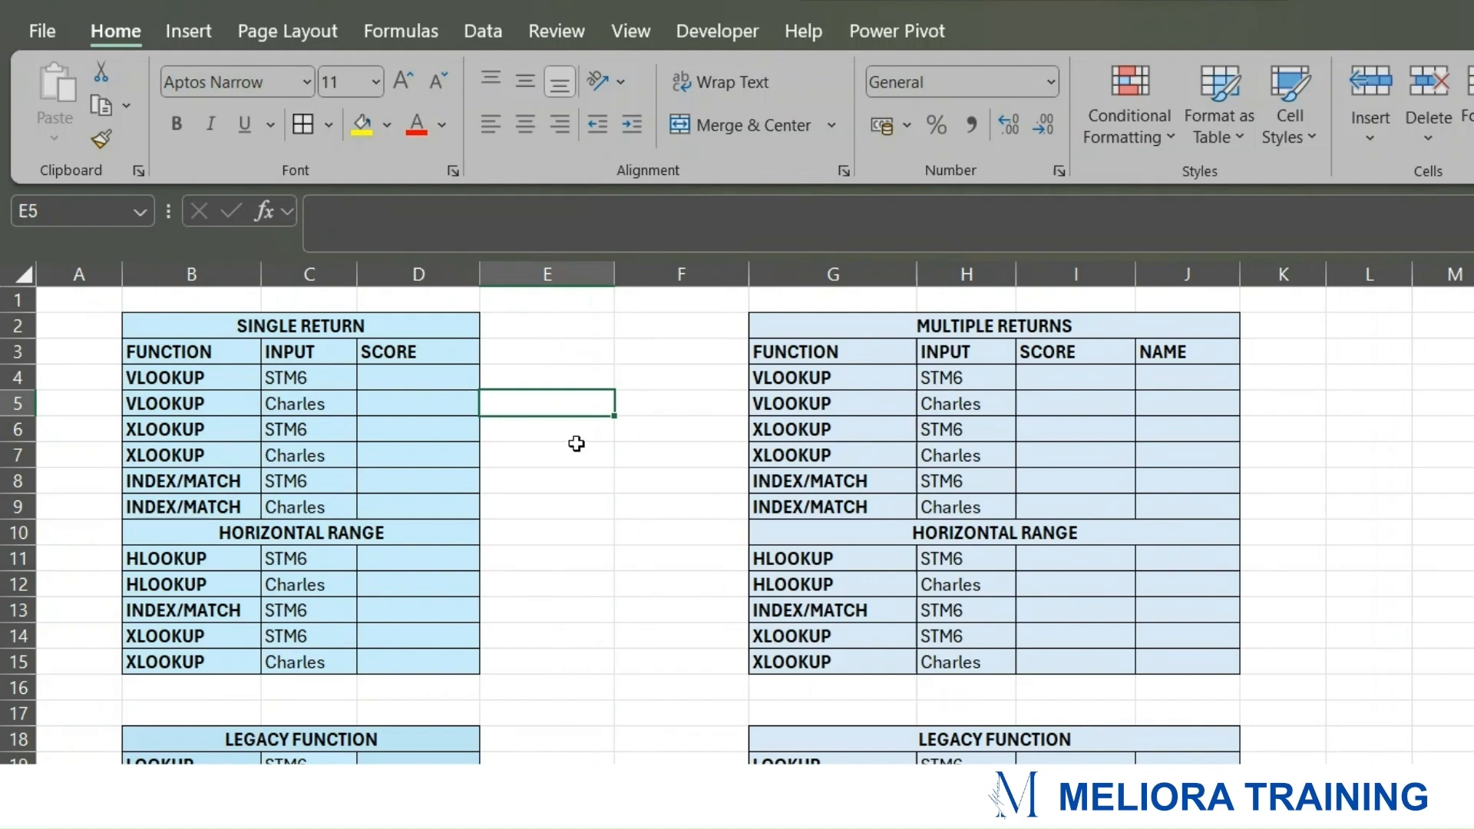
Step: Check the first VLOOKUP row of the SINGLE RETURN table against its matching record in row 7 of the DATA sheet
left_click(422, 371)
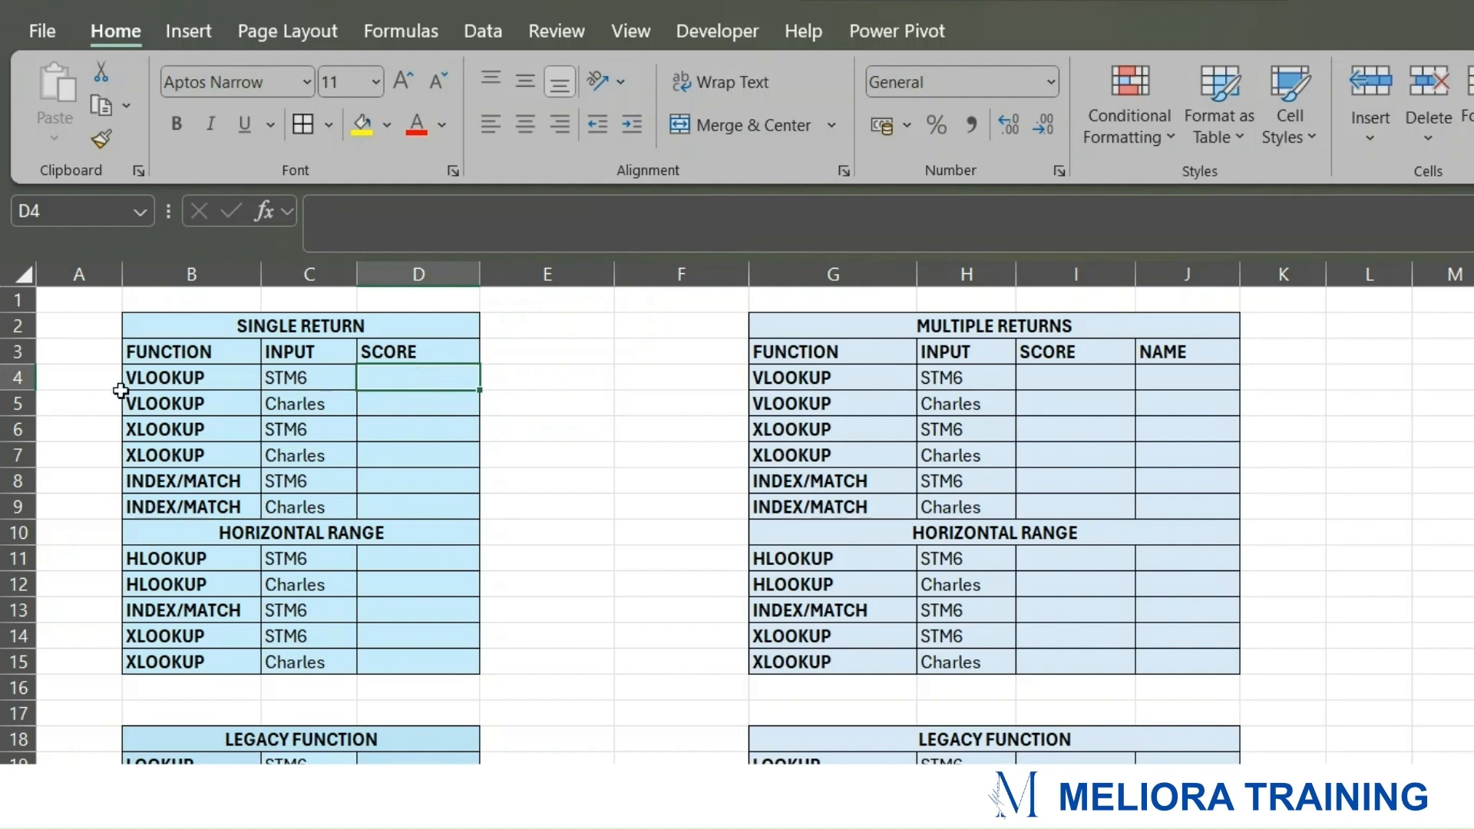
left_click(159, 373)
left_click(317, 380)
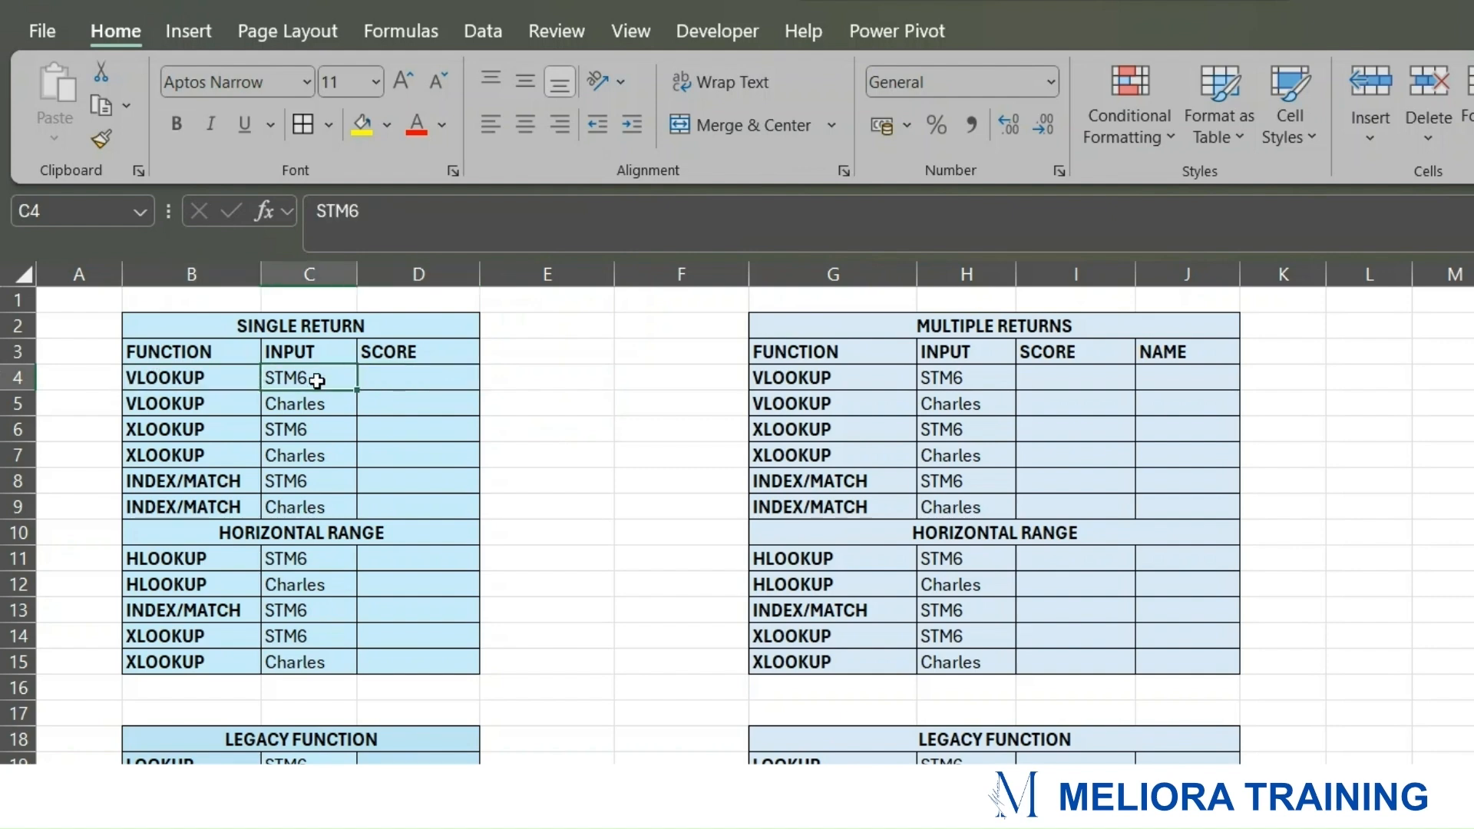
left_click(425, 375)
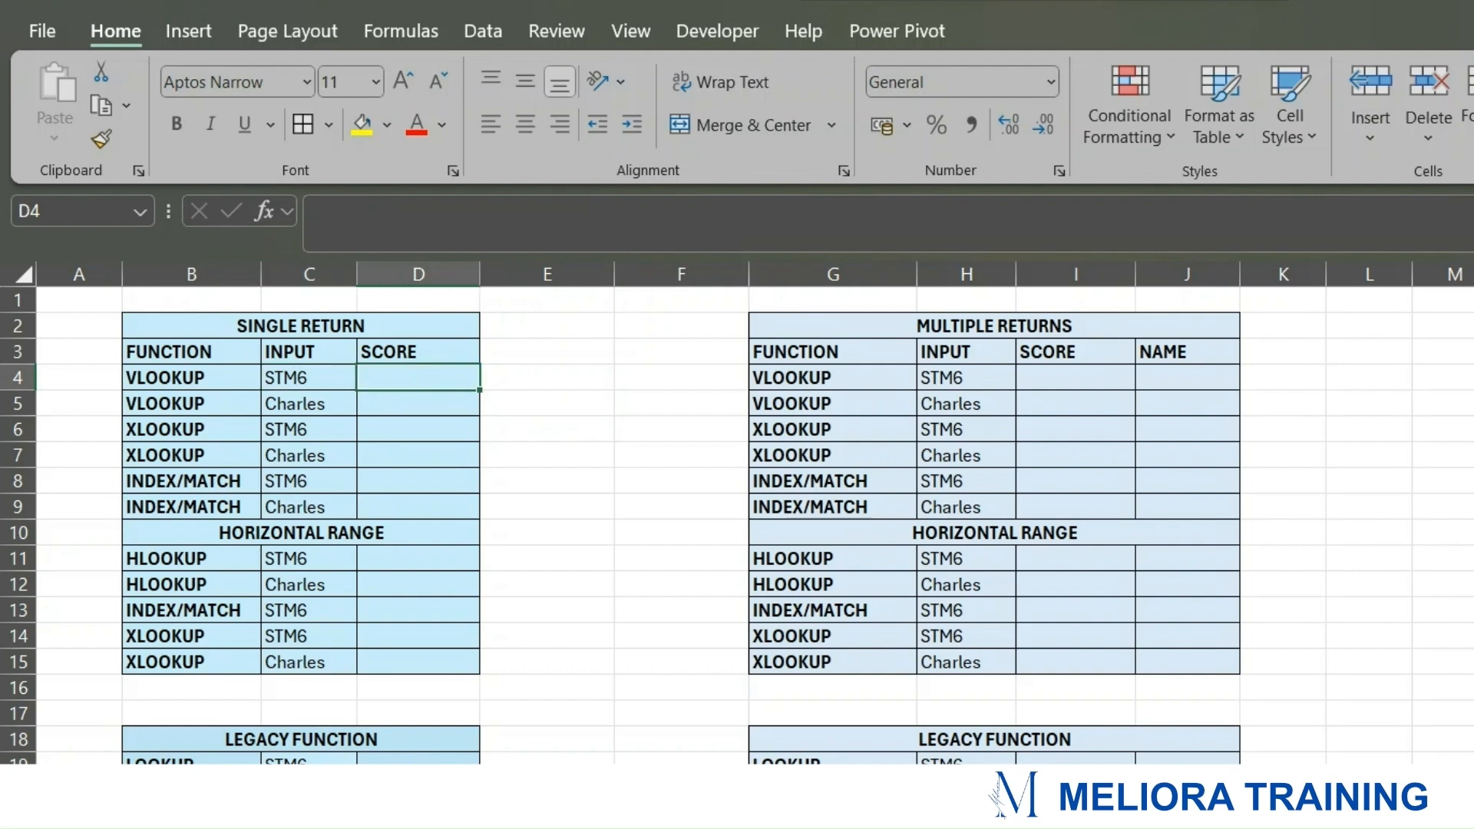
left_click(345, 798)
left_click_drag(76, 455, 194, 455)
left_click(194, 455)
left_click(219, 798)
Step: Start a VLOOKUP formula in D4 with C4 as the lookup value and DATA!A1:C11 as the table array
type("=")
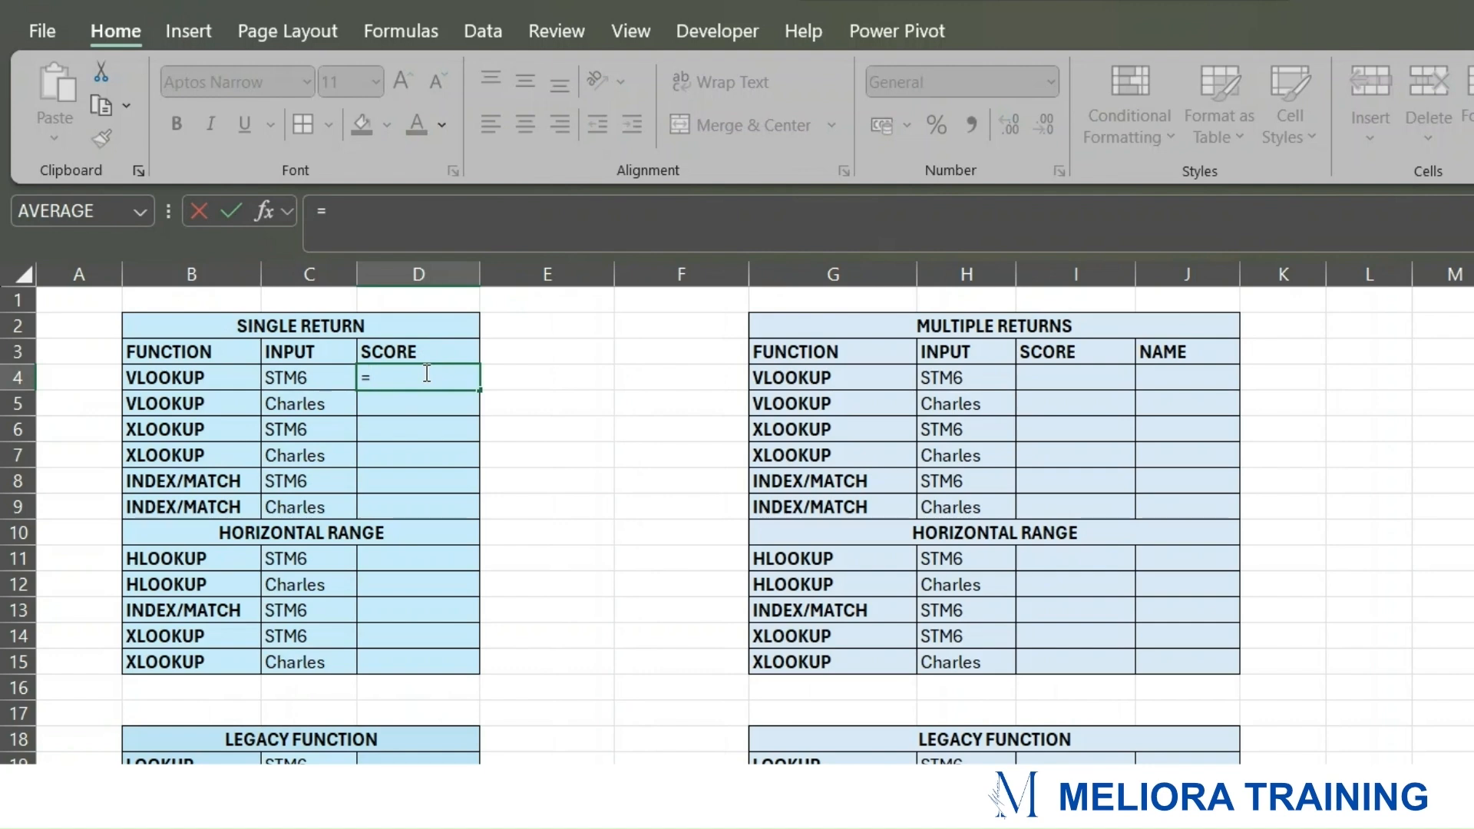
type("VL")
key("Tab")
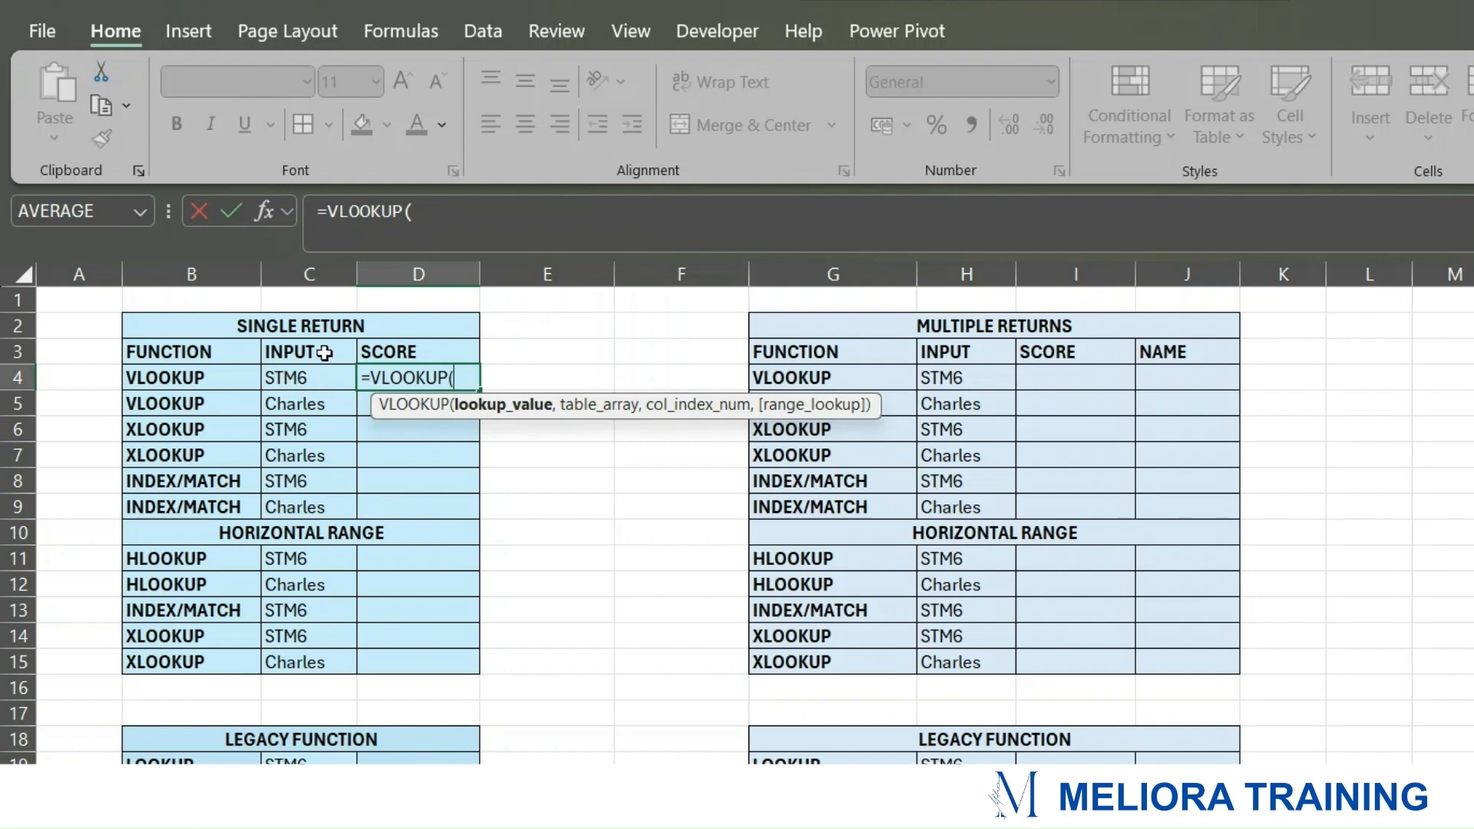
left_click(311, 379)
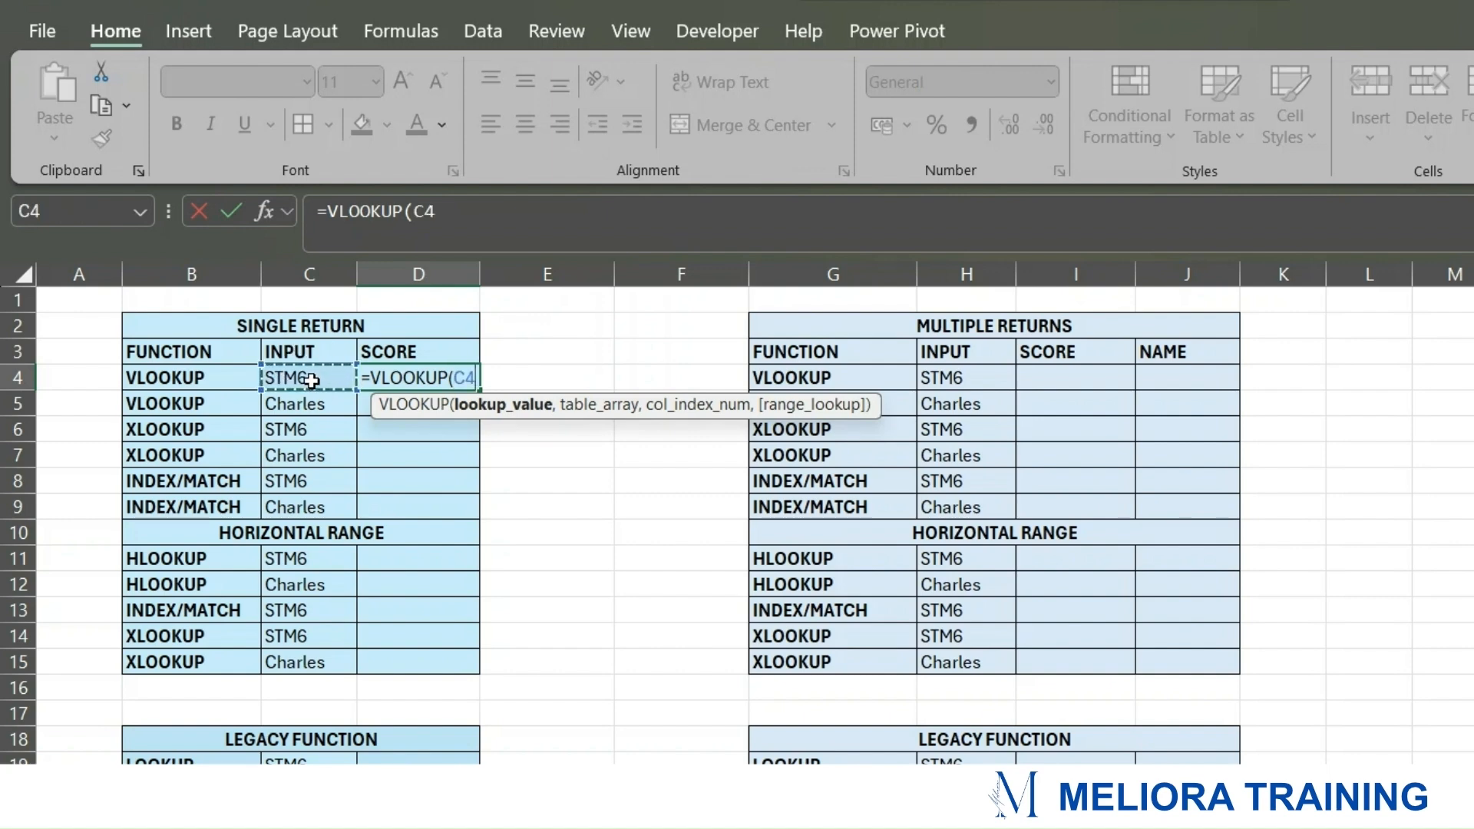
type(",")
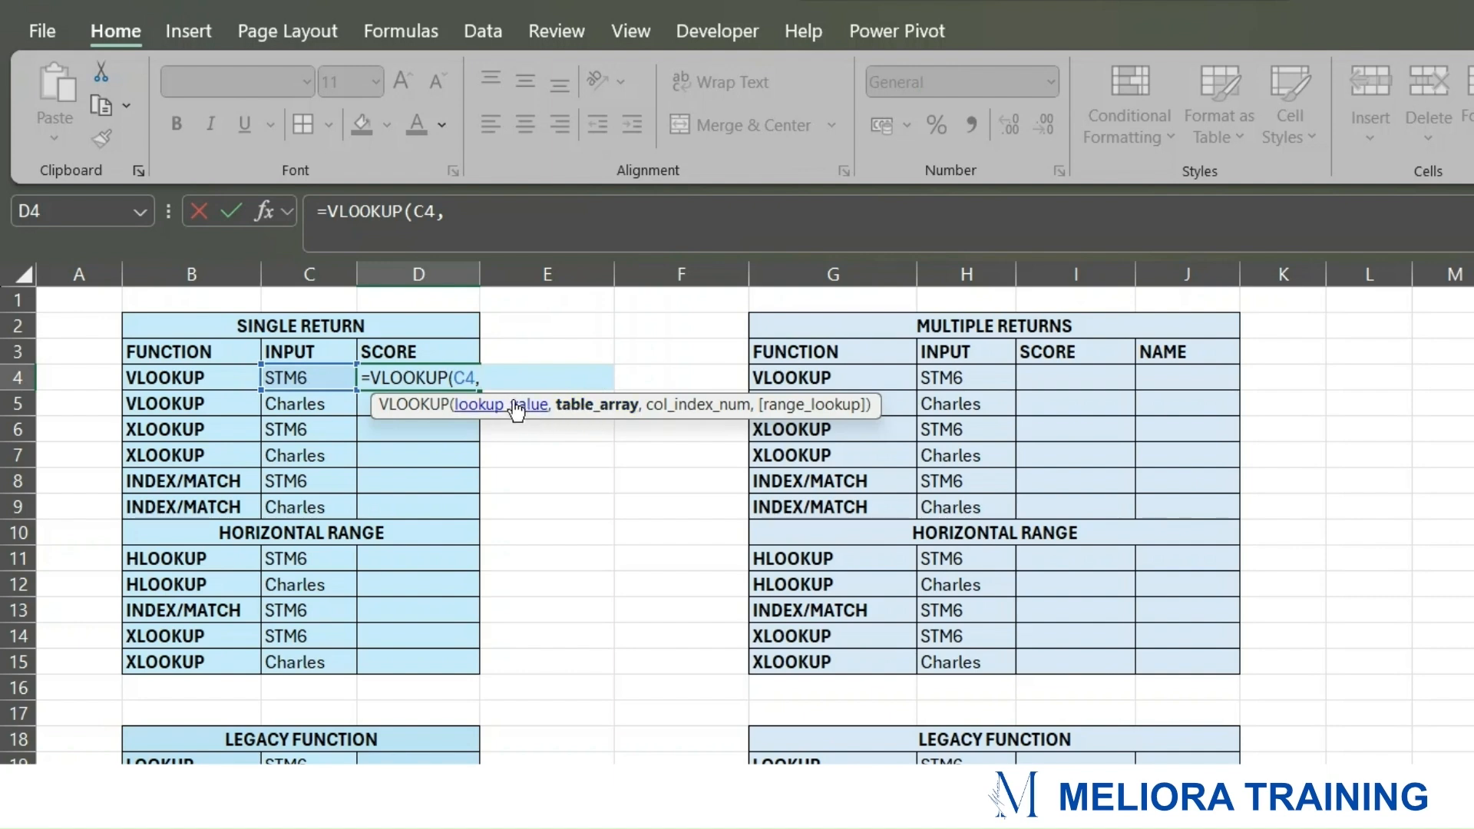
type("DA")
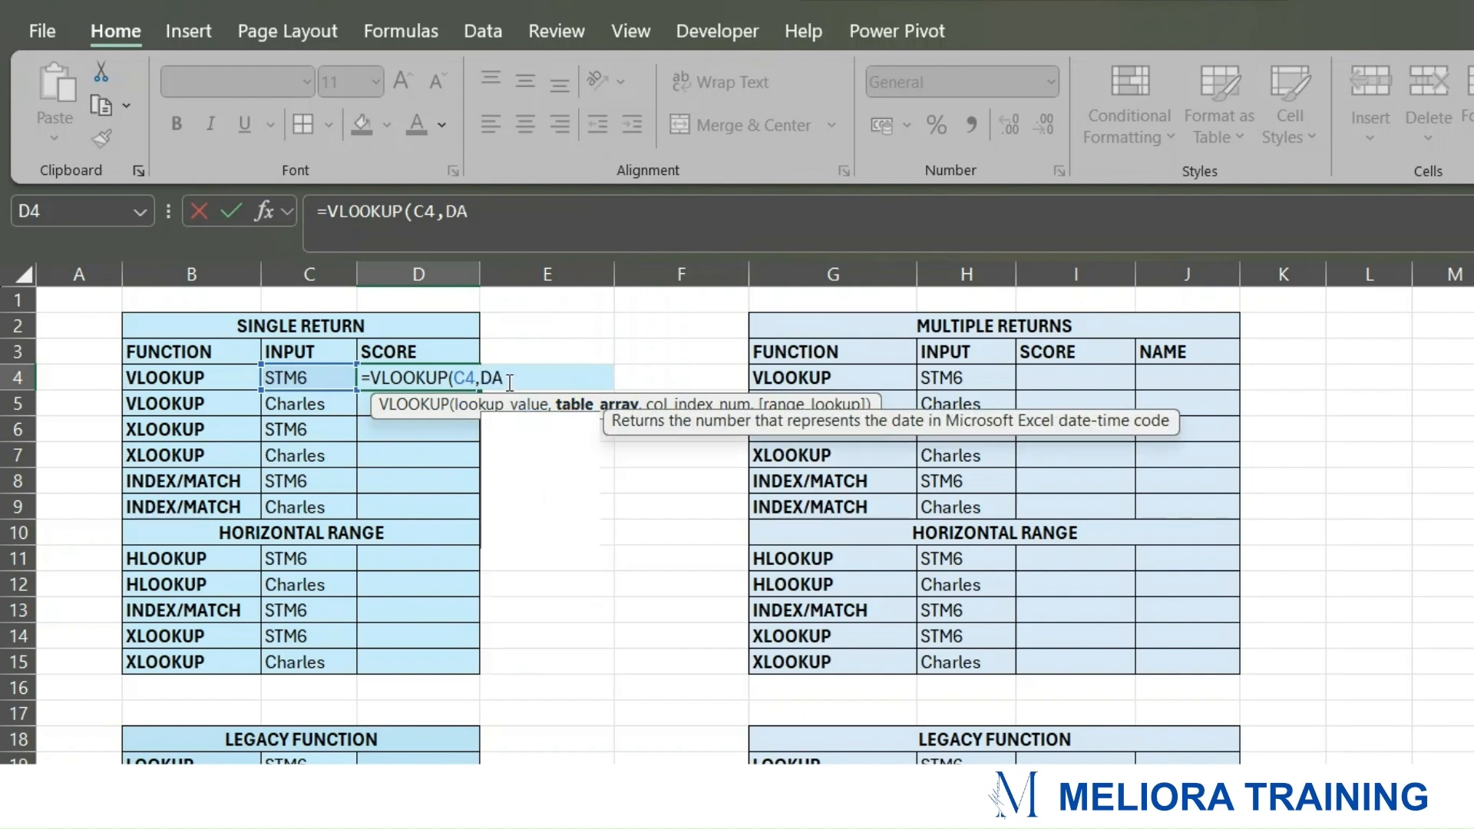
type("TA!")
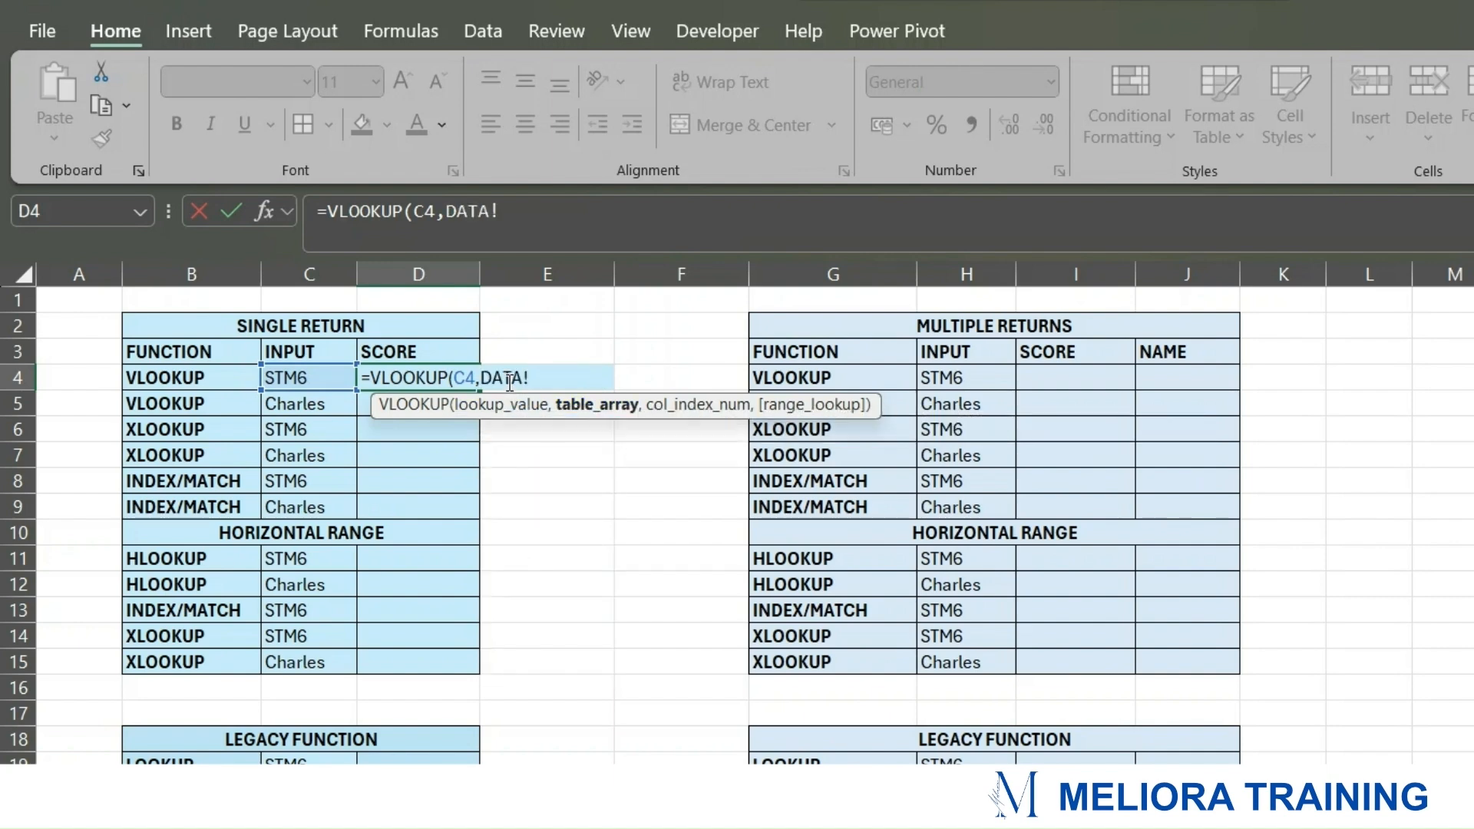
type("A1:C11,")
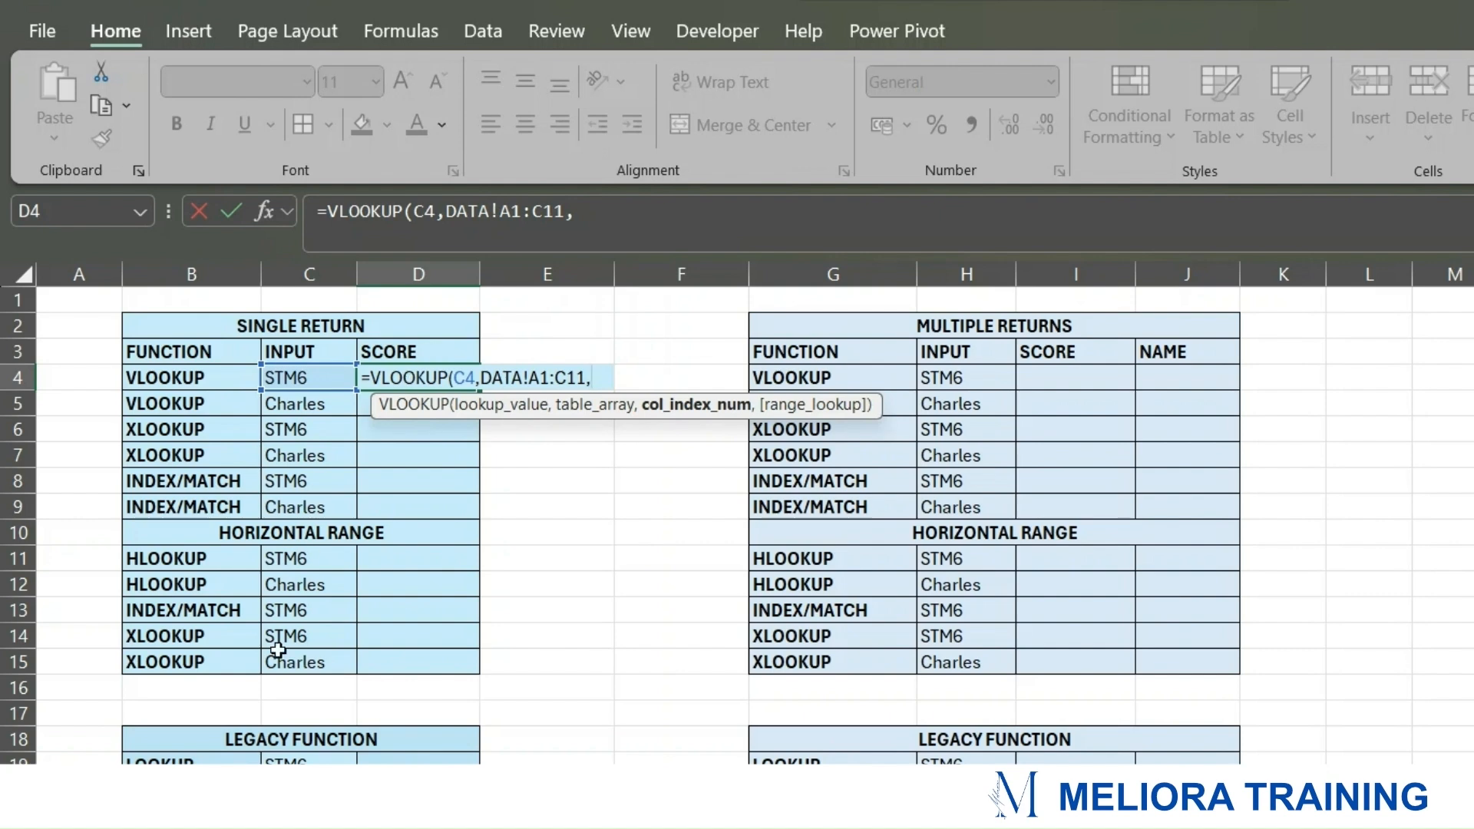
Step: Complete the D4 VLOOKUP with column index 2, removing the stray DATA! reference, and enter the formula
left_click(249, 790)
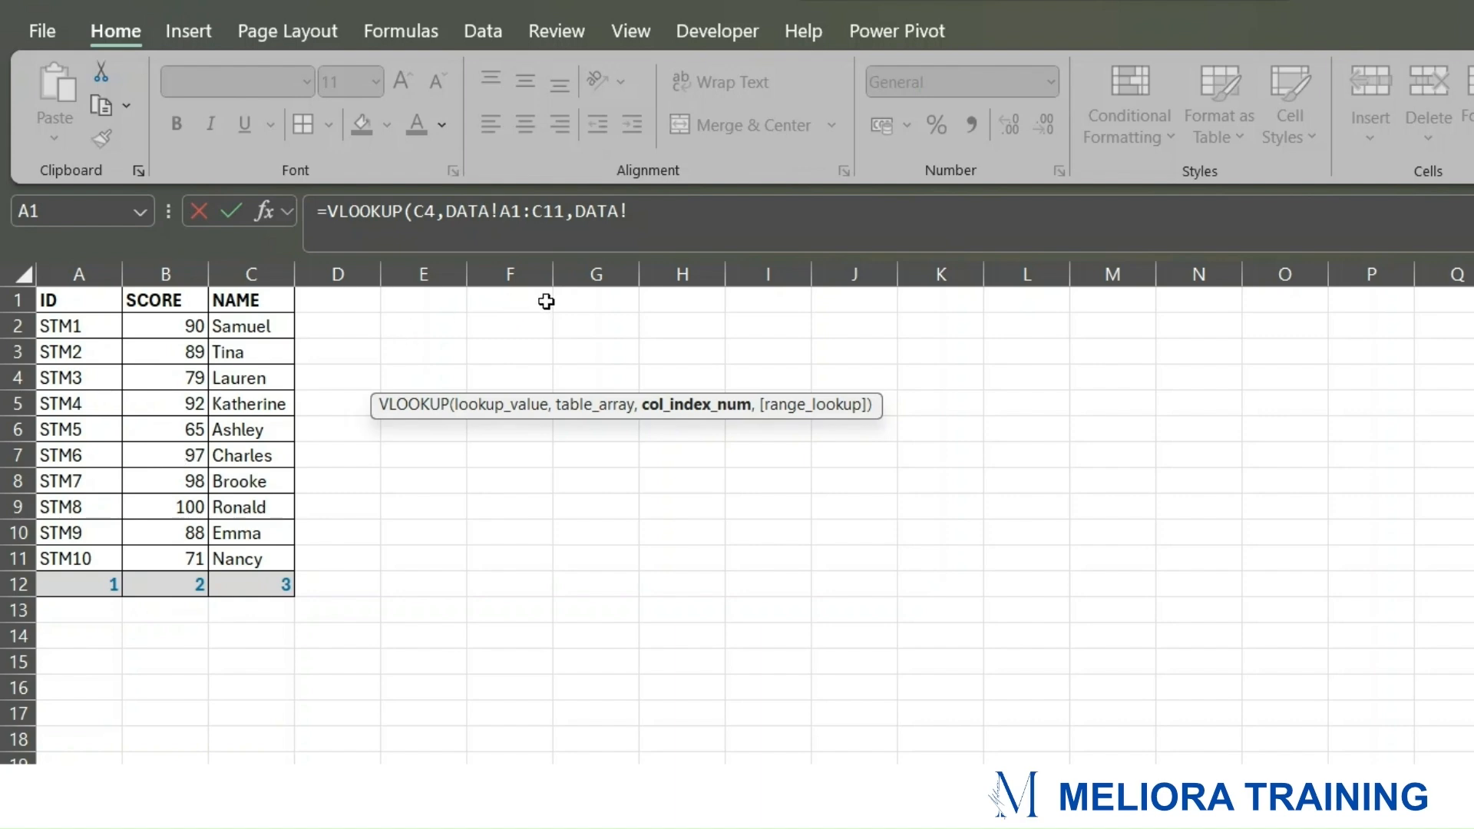
left_click_drag(638, 219, 581, 213)
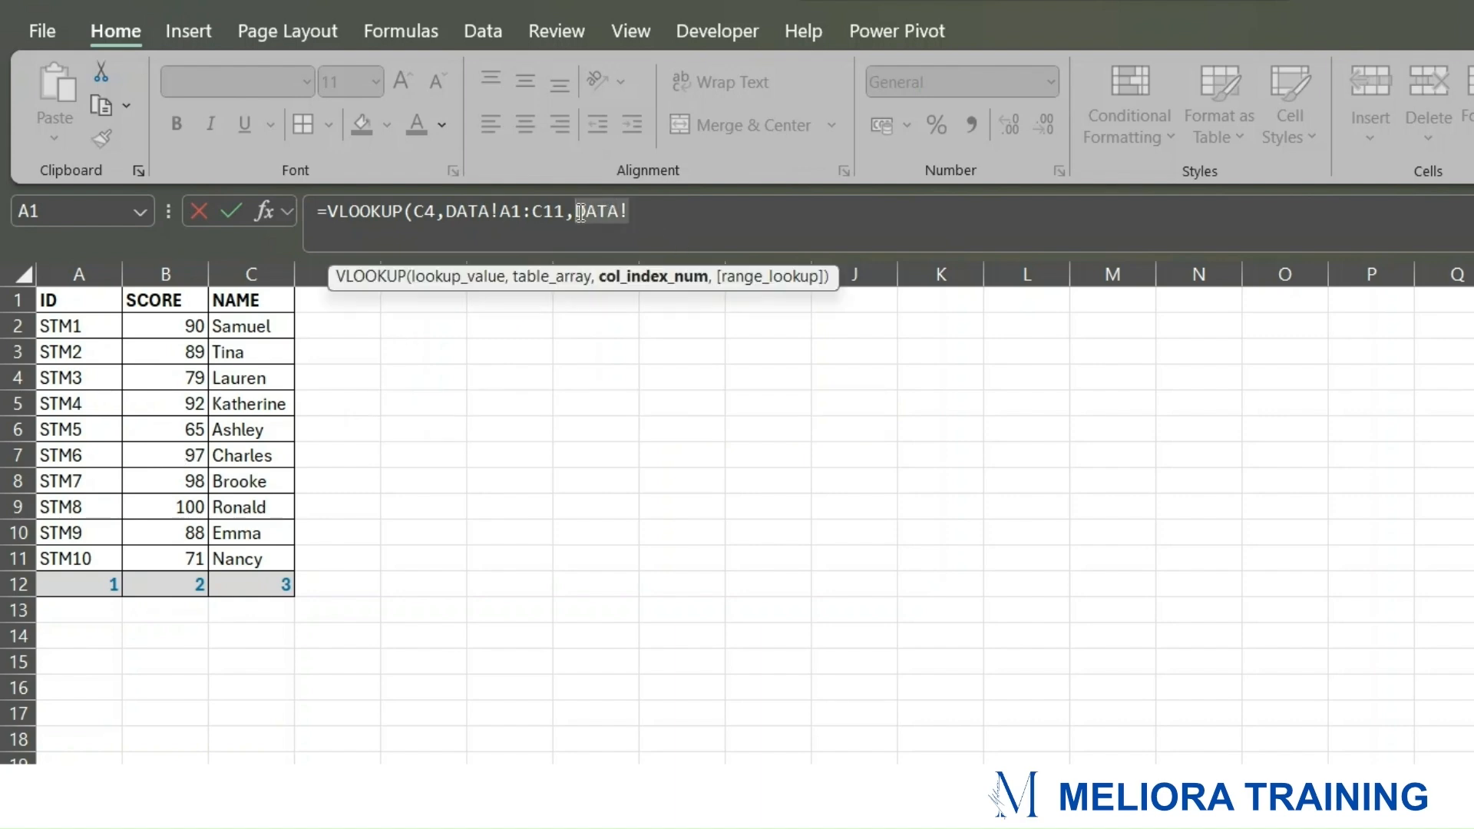
key("BackSpace")
type("3)")
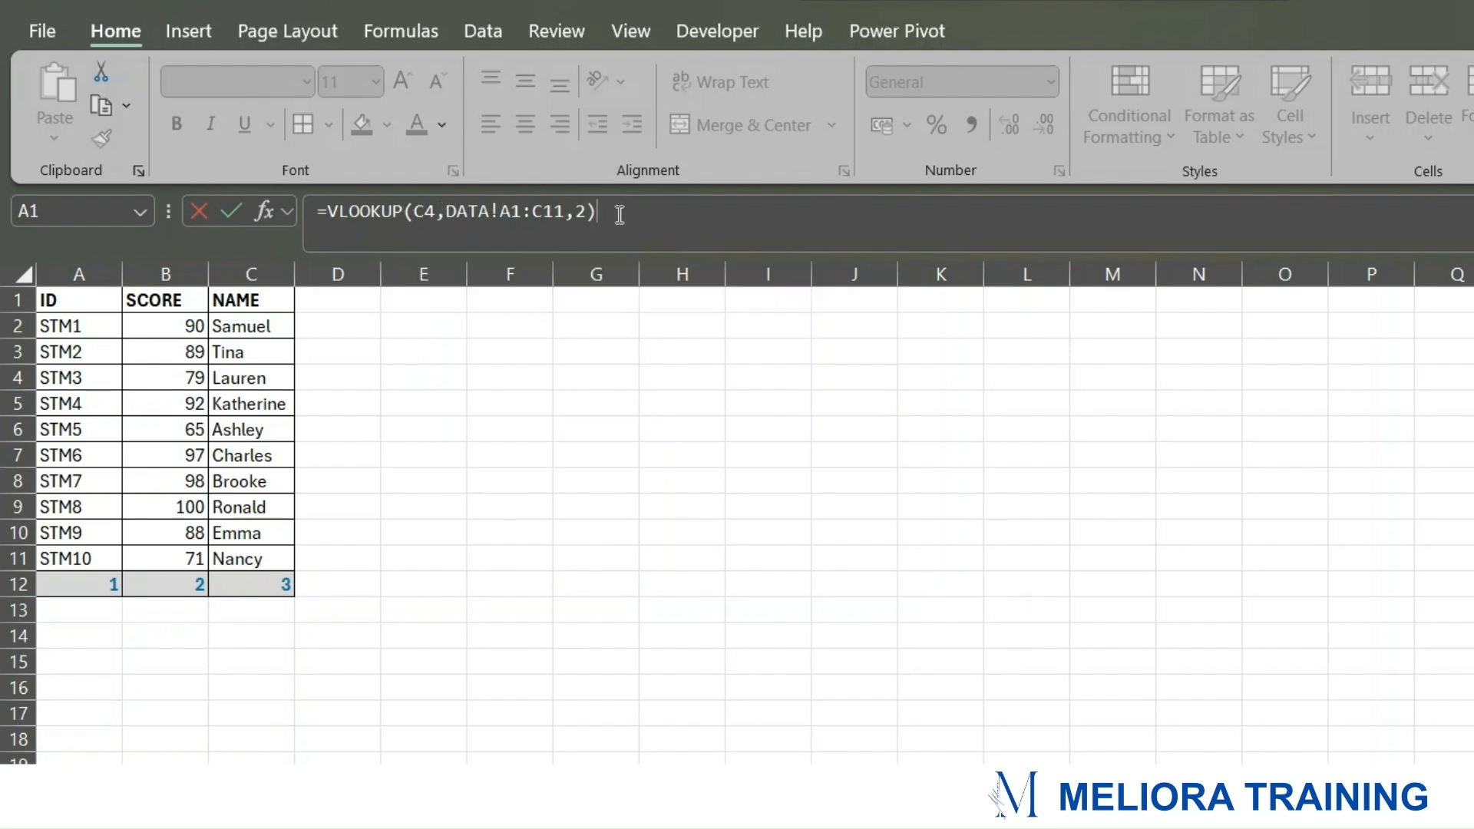
key("Return")
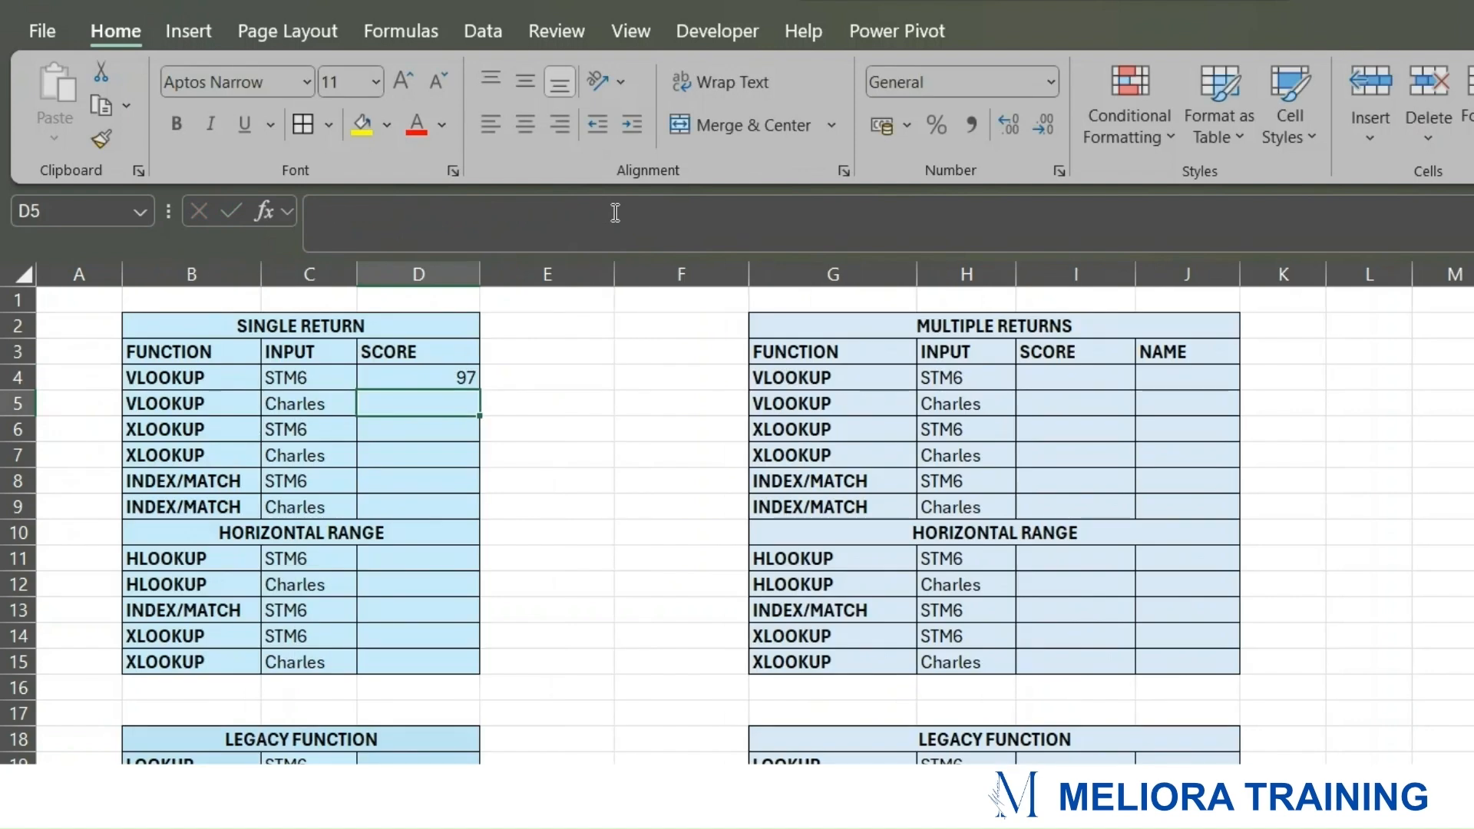
left_click(430, 374)
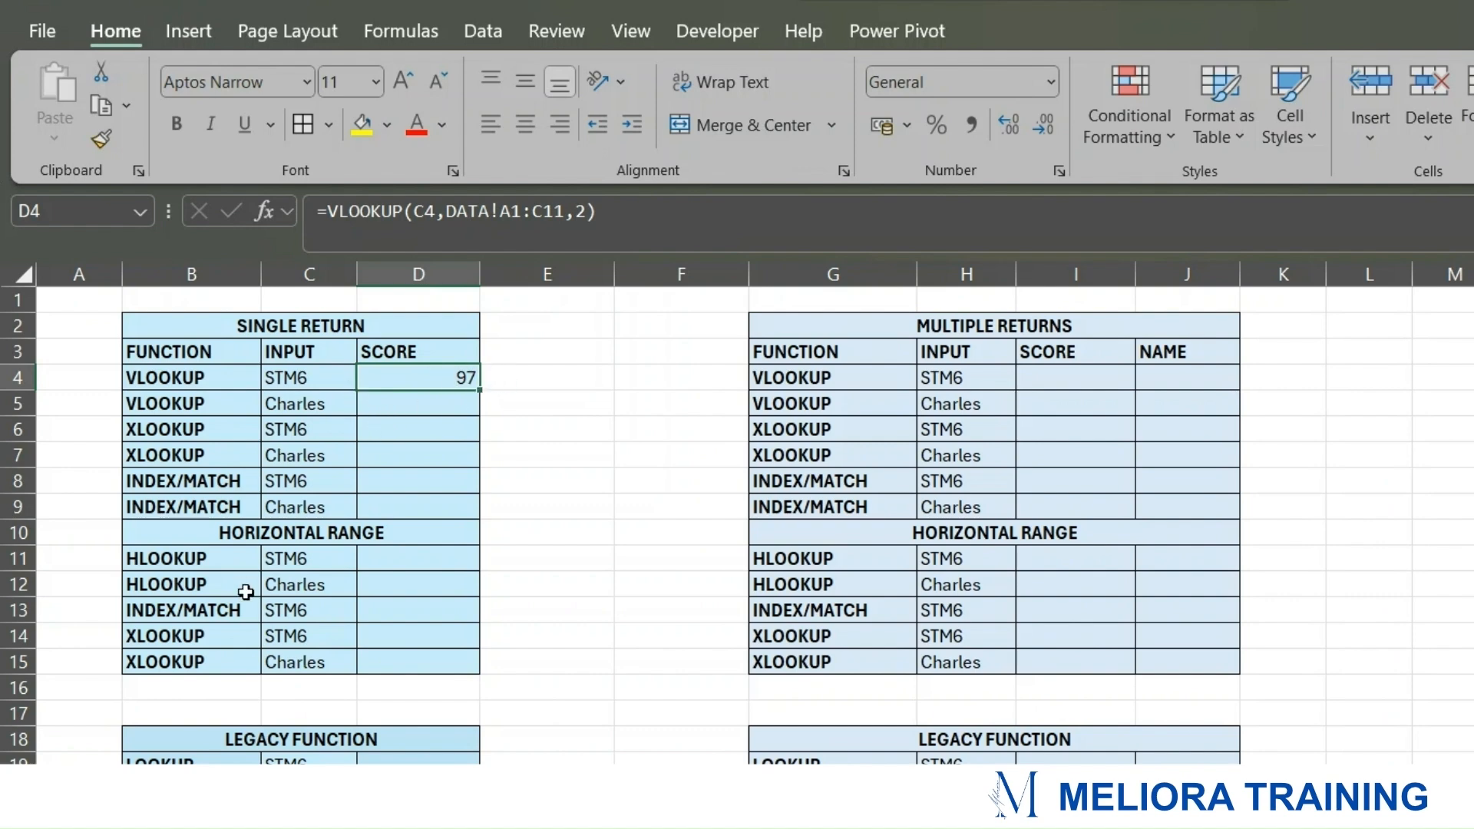
Step: Check the D4 VLOOKUP result against the STM6 record in row 7 of the DATA sheet
left_click(200, 794)
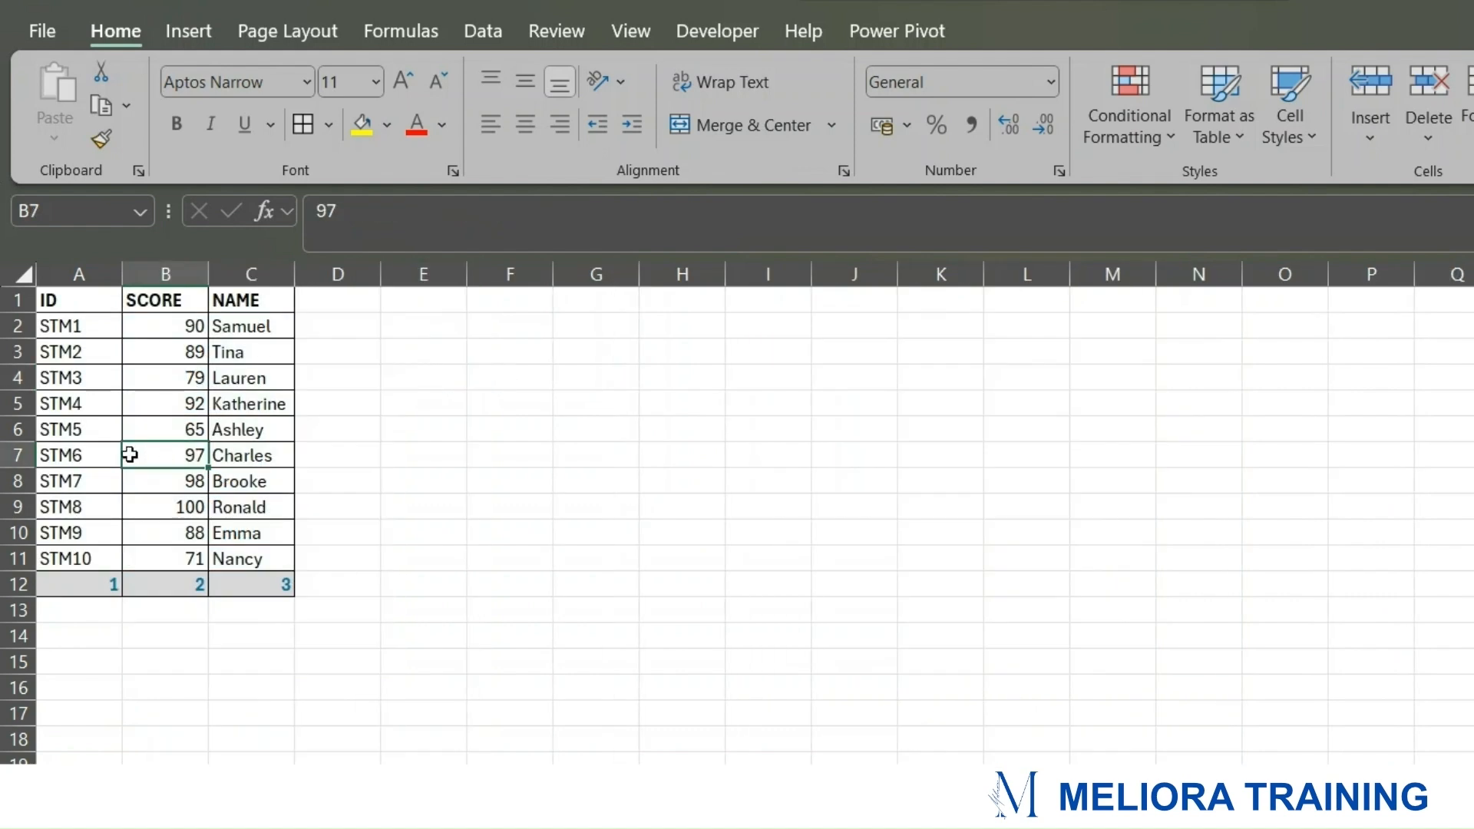
left_click_drag(77, 460, 272, 460)
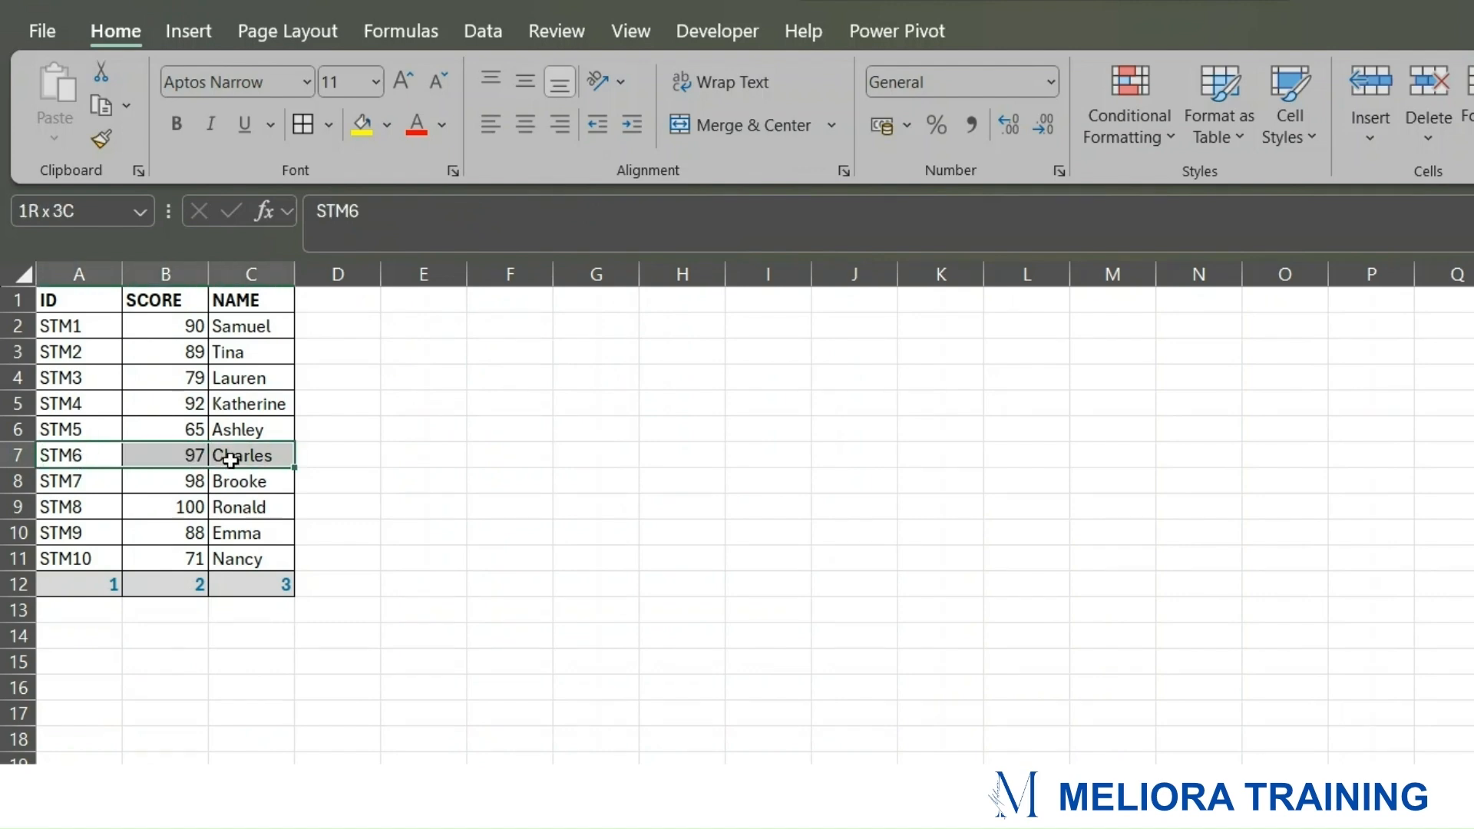
left_click(464, 477)
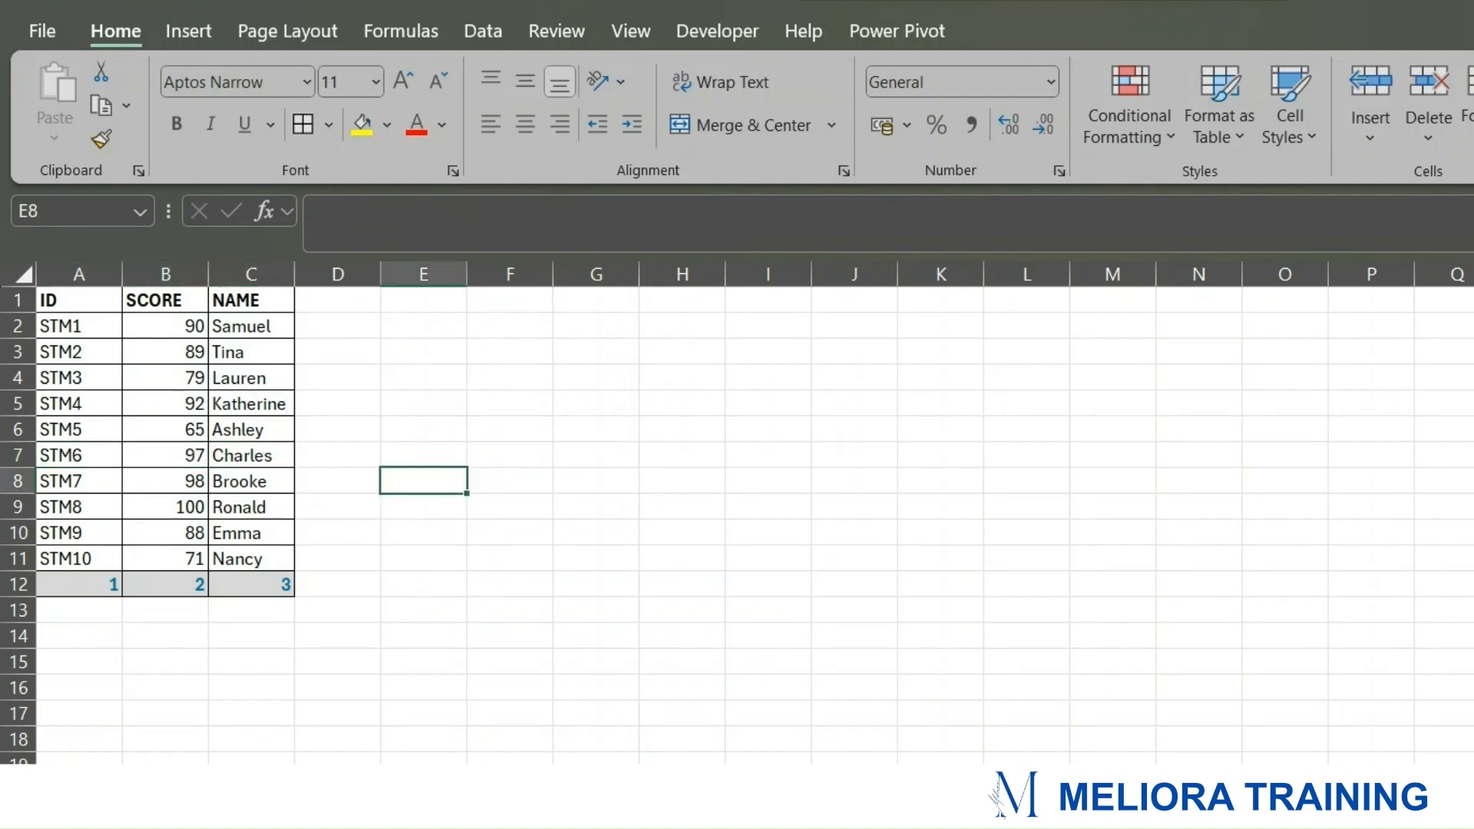
left_click(115, 794)
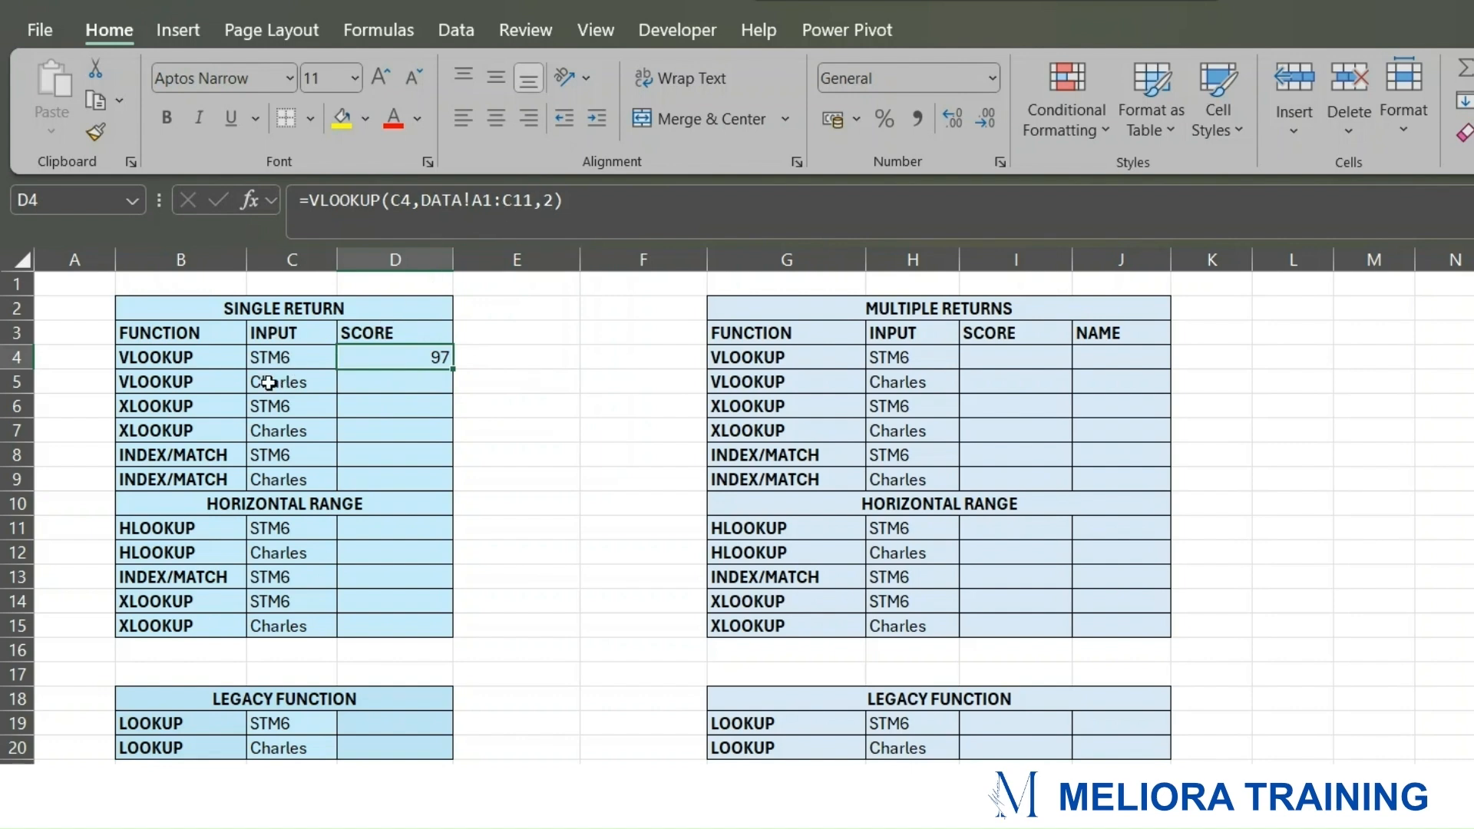
left_click(96, 798)
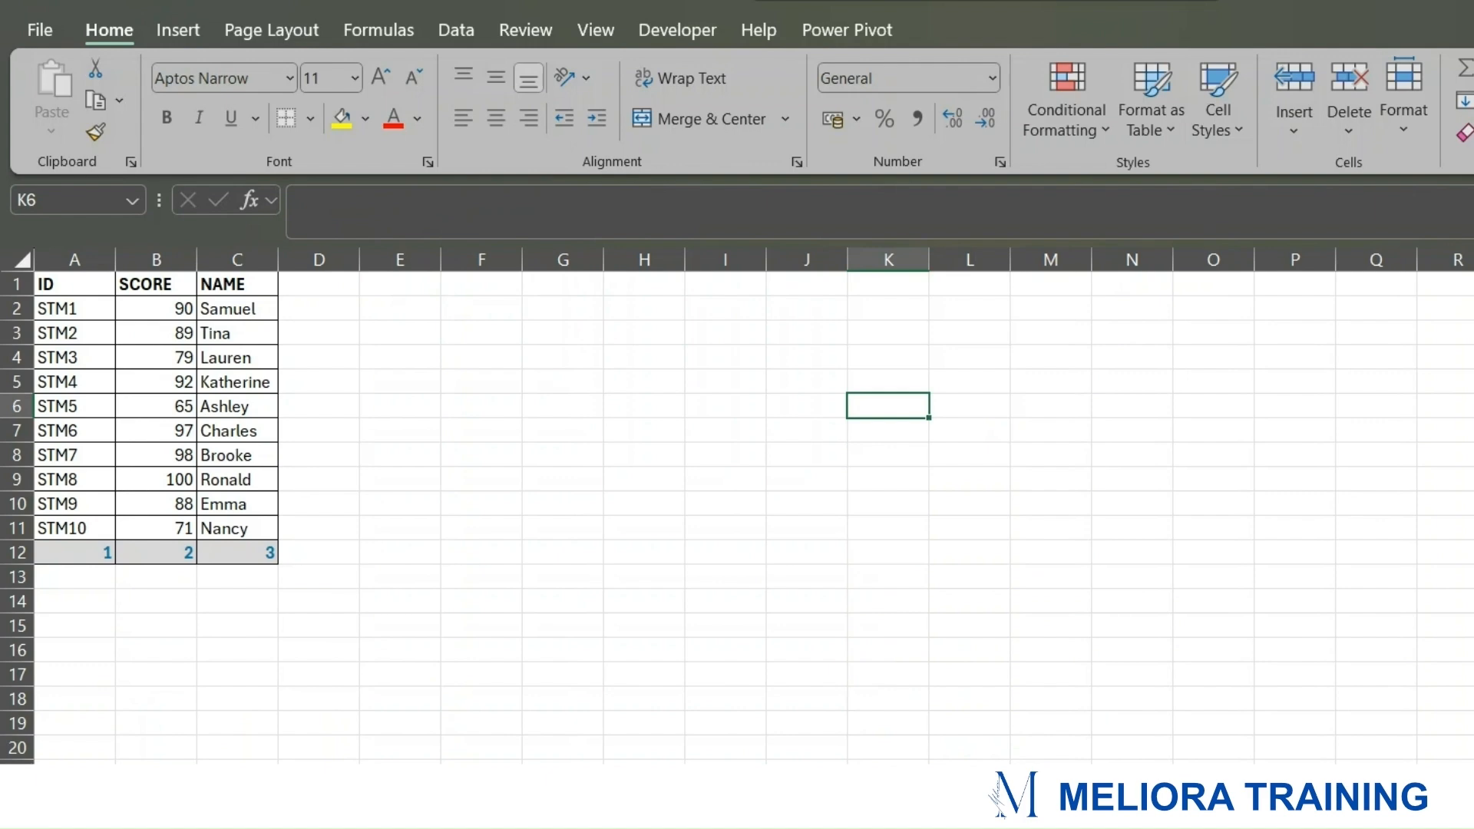
Step: Enter a VLOOKUP in D5 of the SINGLE RETURN table with lookup value C5, table array DATA!A1:C11 and column index 2
key("ctrl+Page_Up")
left_click(360, 386)
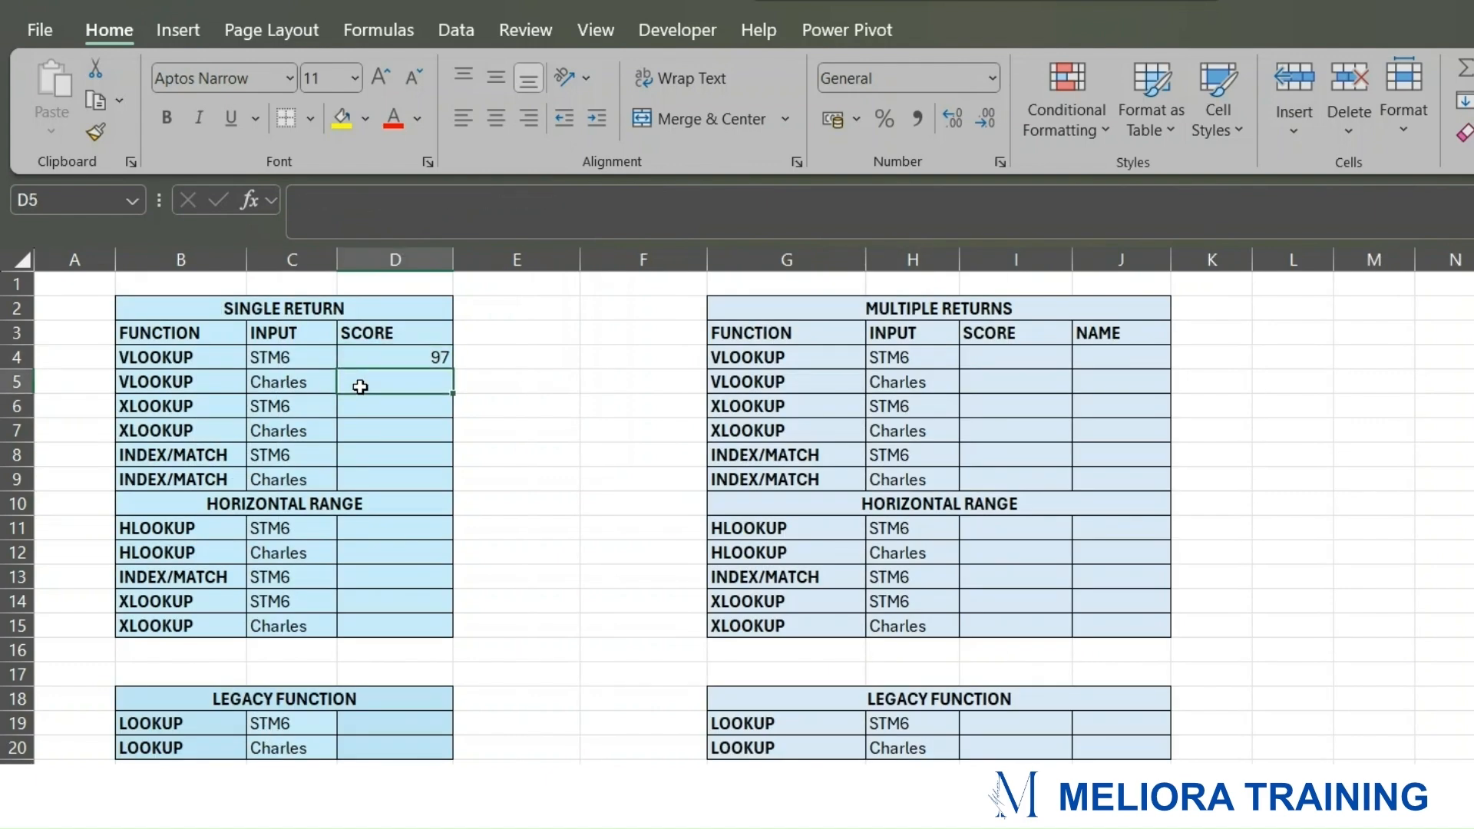
type("=vloo")
key("Tab")
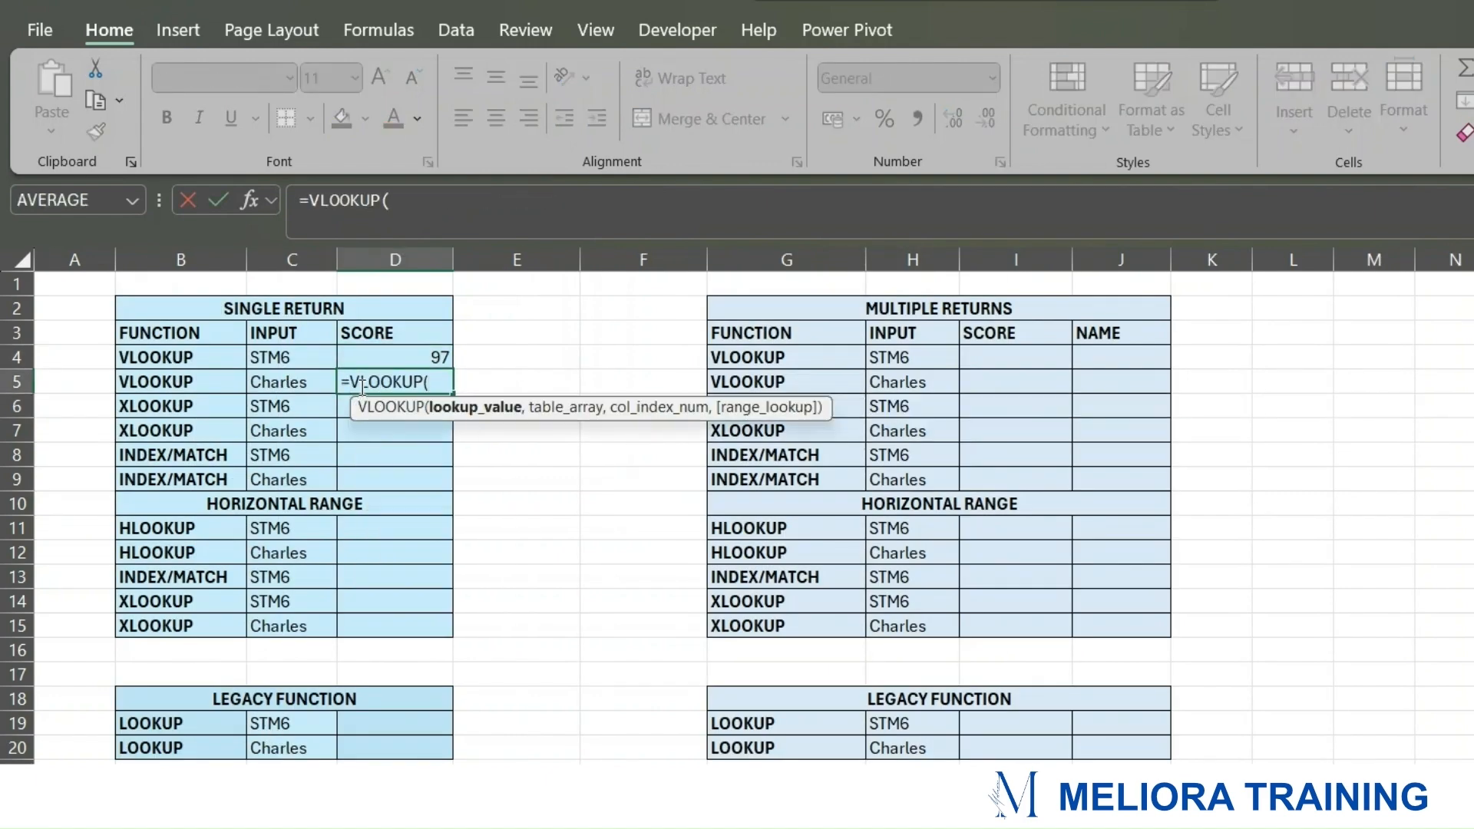
left_click(279, 380)
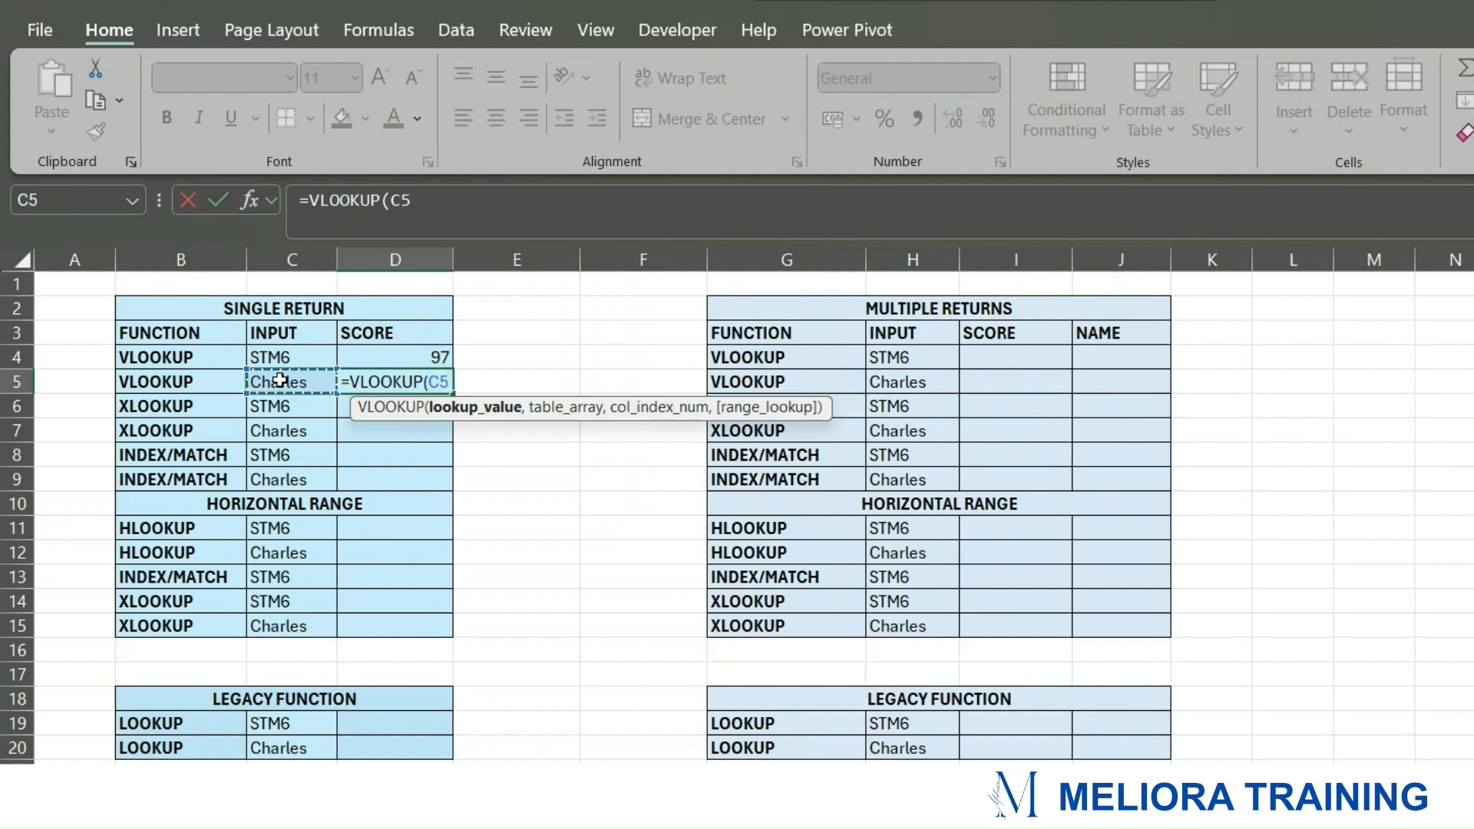
type(",D")
type("ATA")
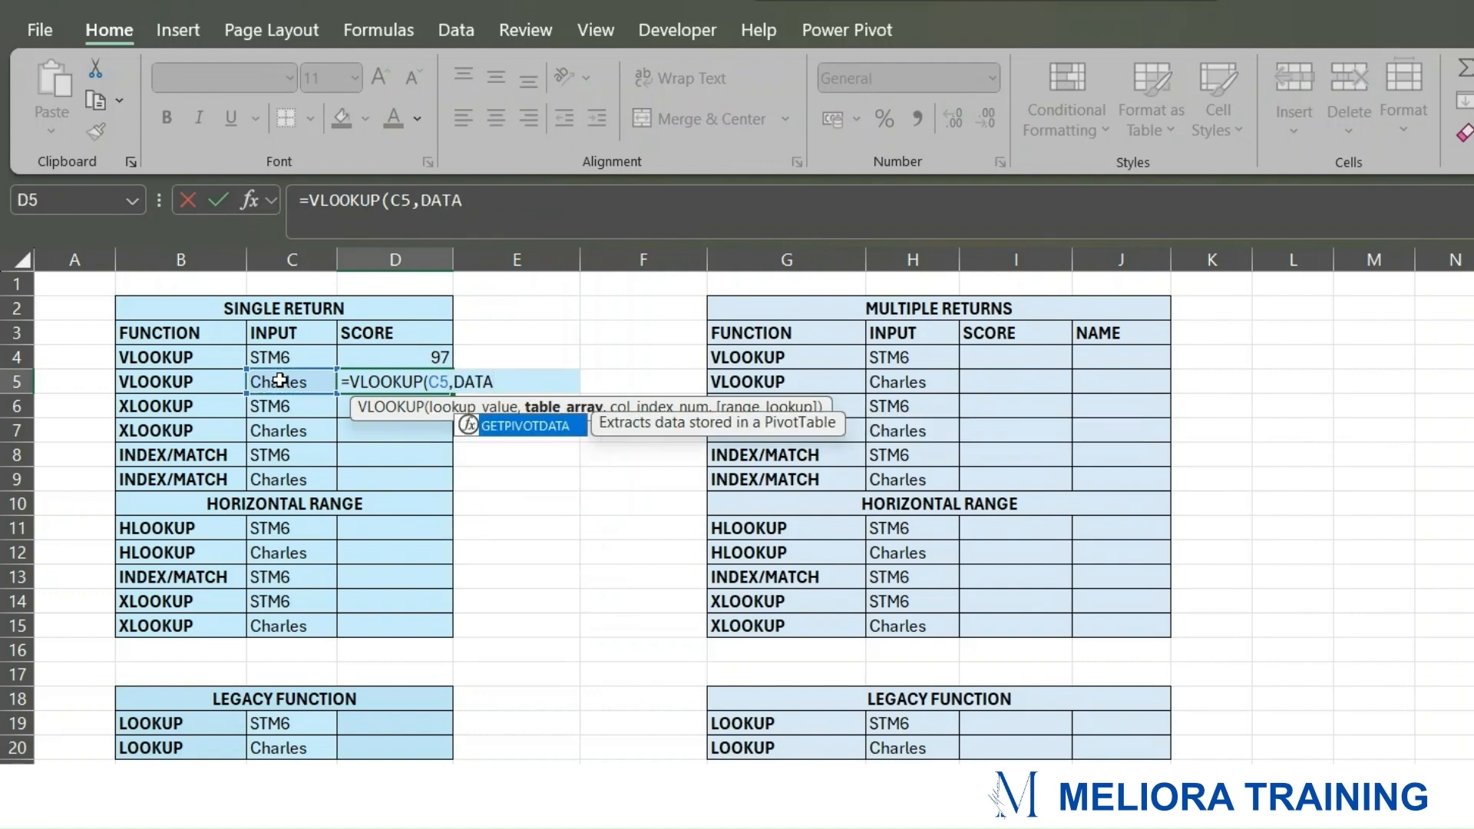
type("!A1:")
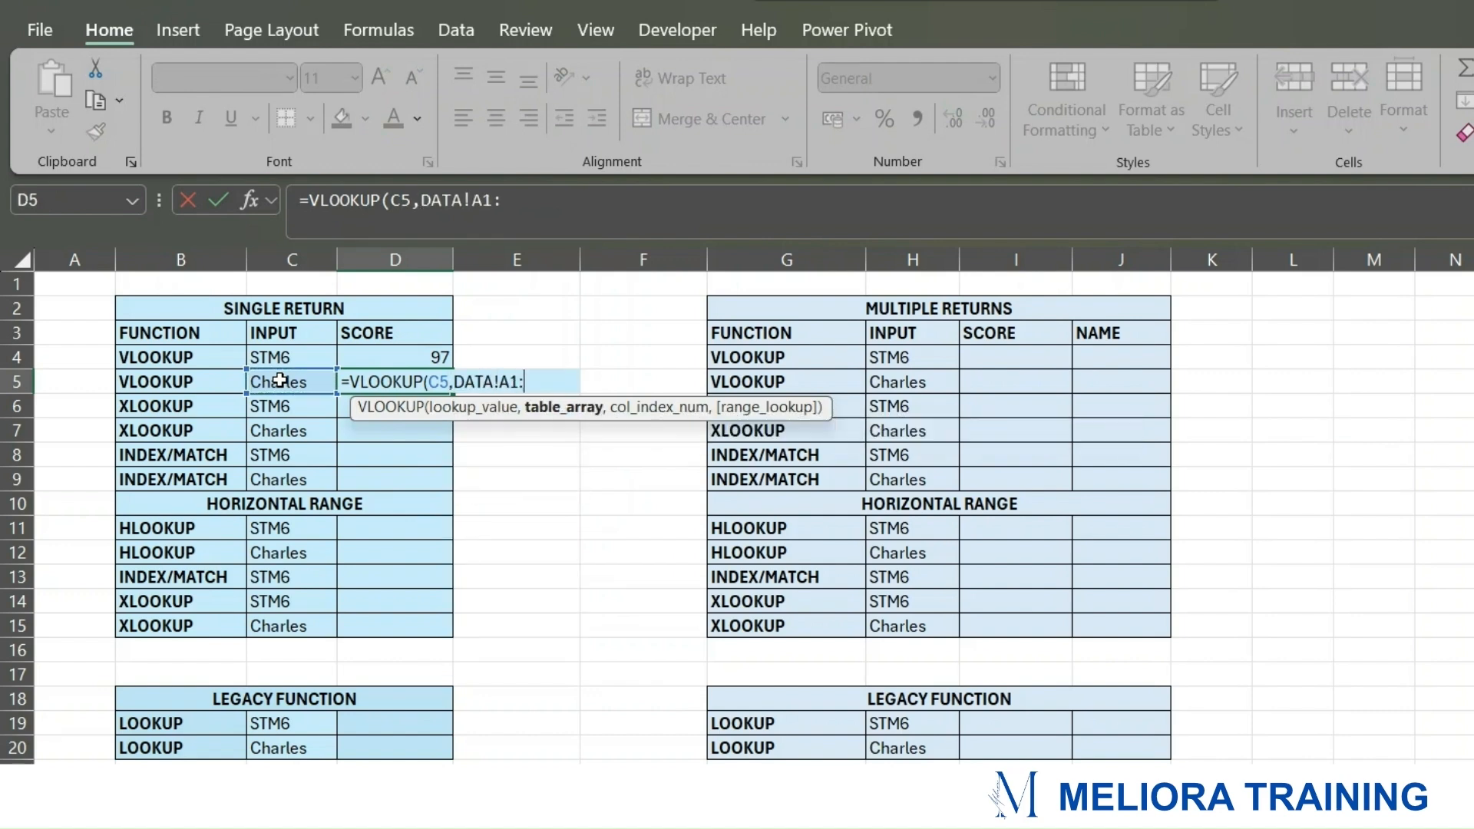
type("C11,")
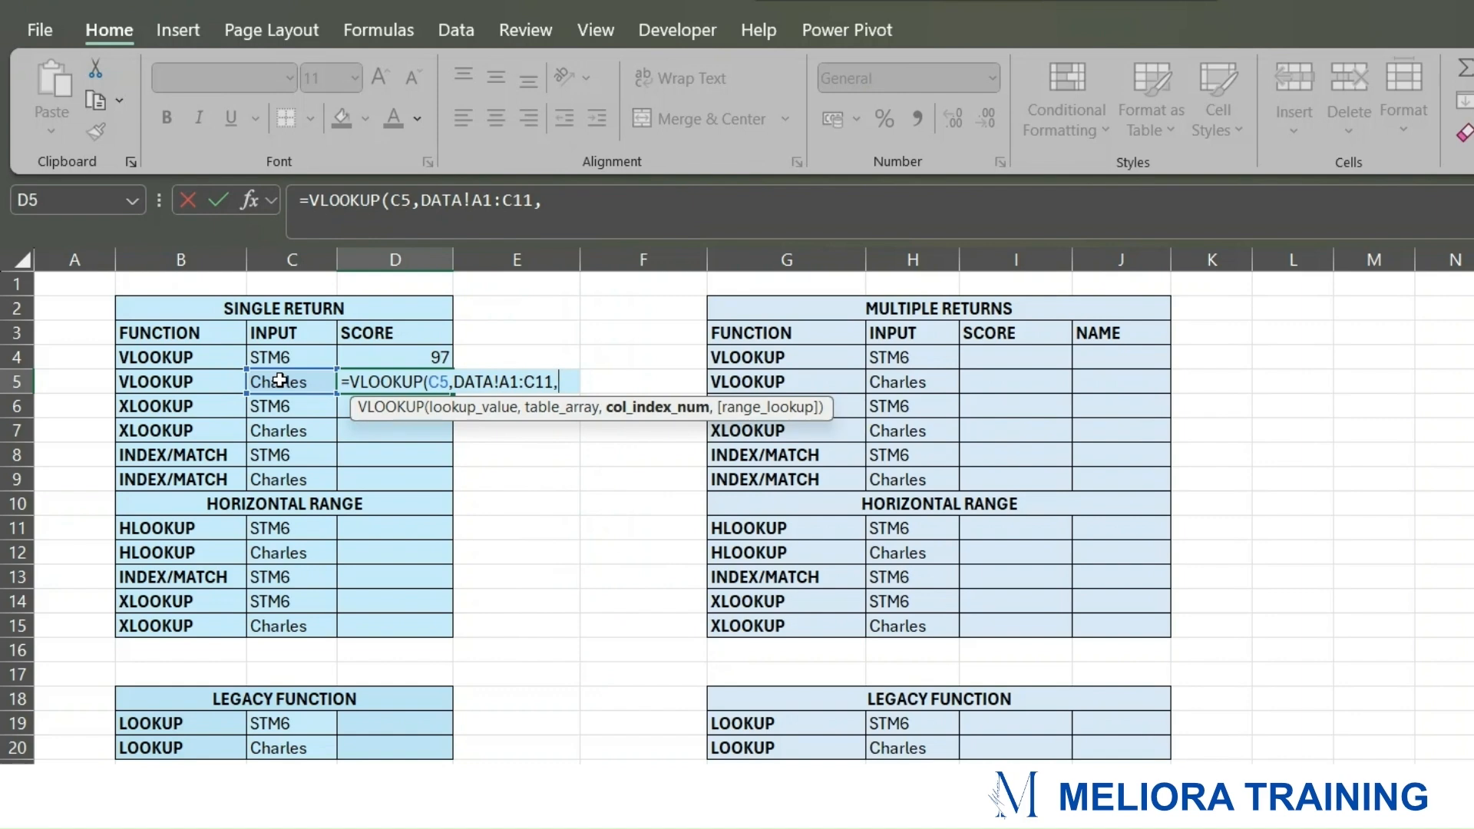
type("2)")
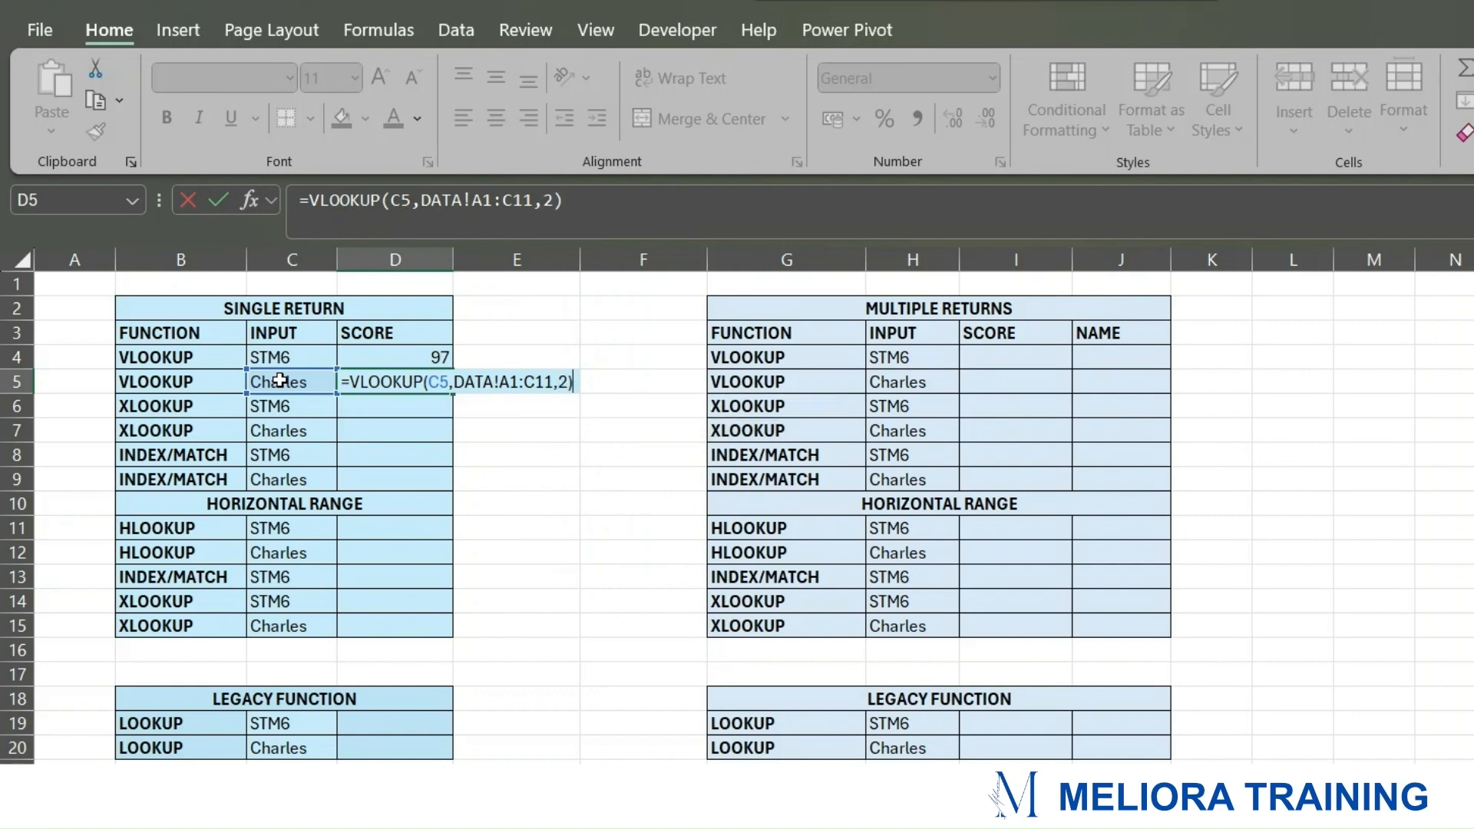
key("Return")
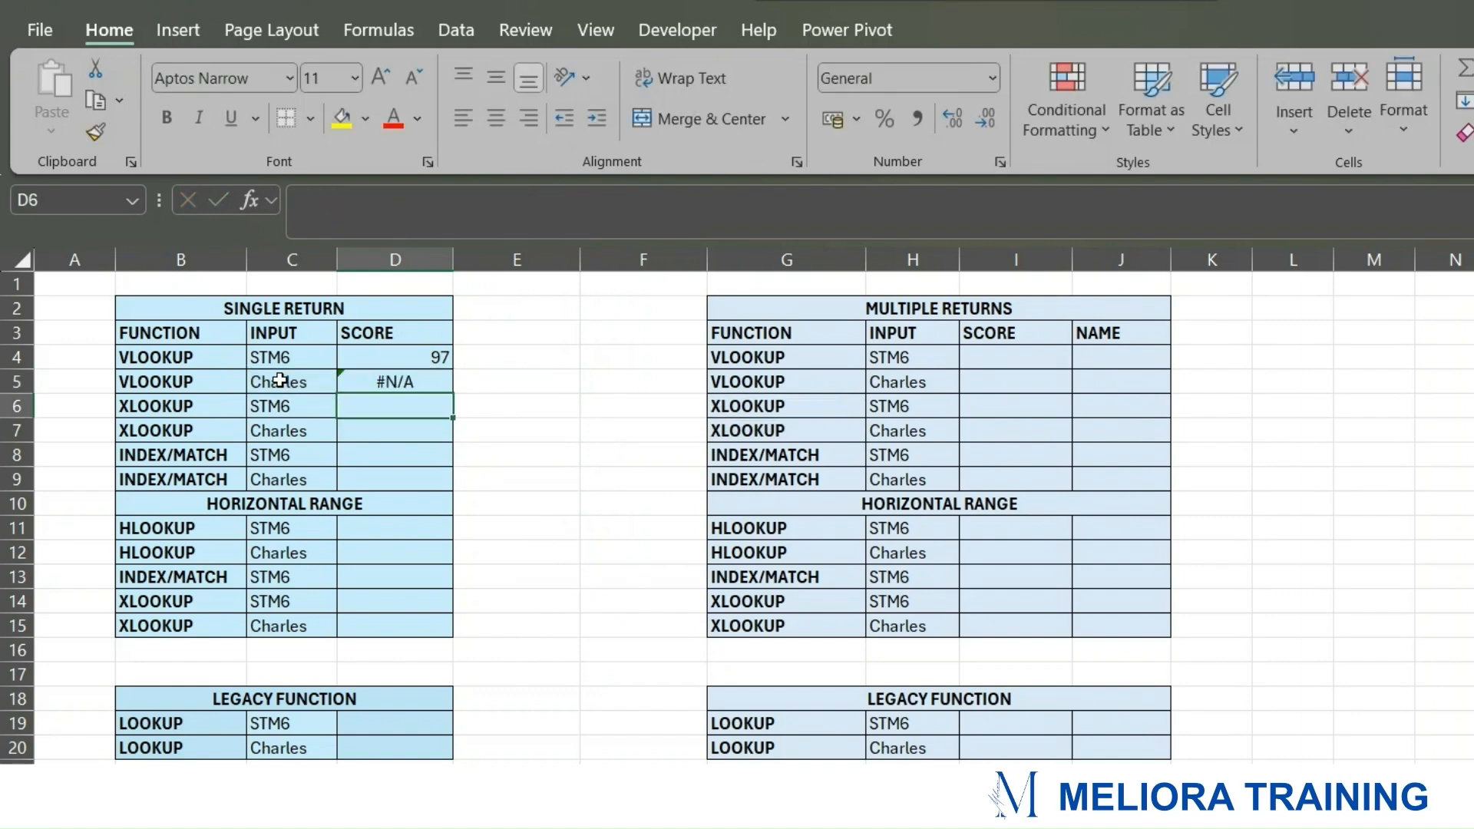
Step: Examine the order of the ID, SCORE and NAME columns on the DATA sheet in relation to the D5 formula
left_click(439, 382)
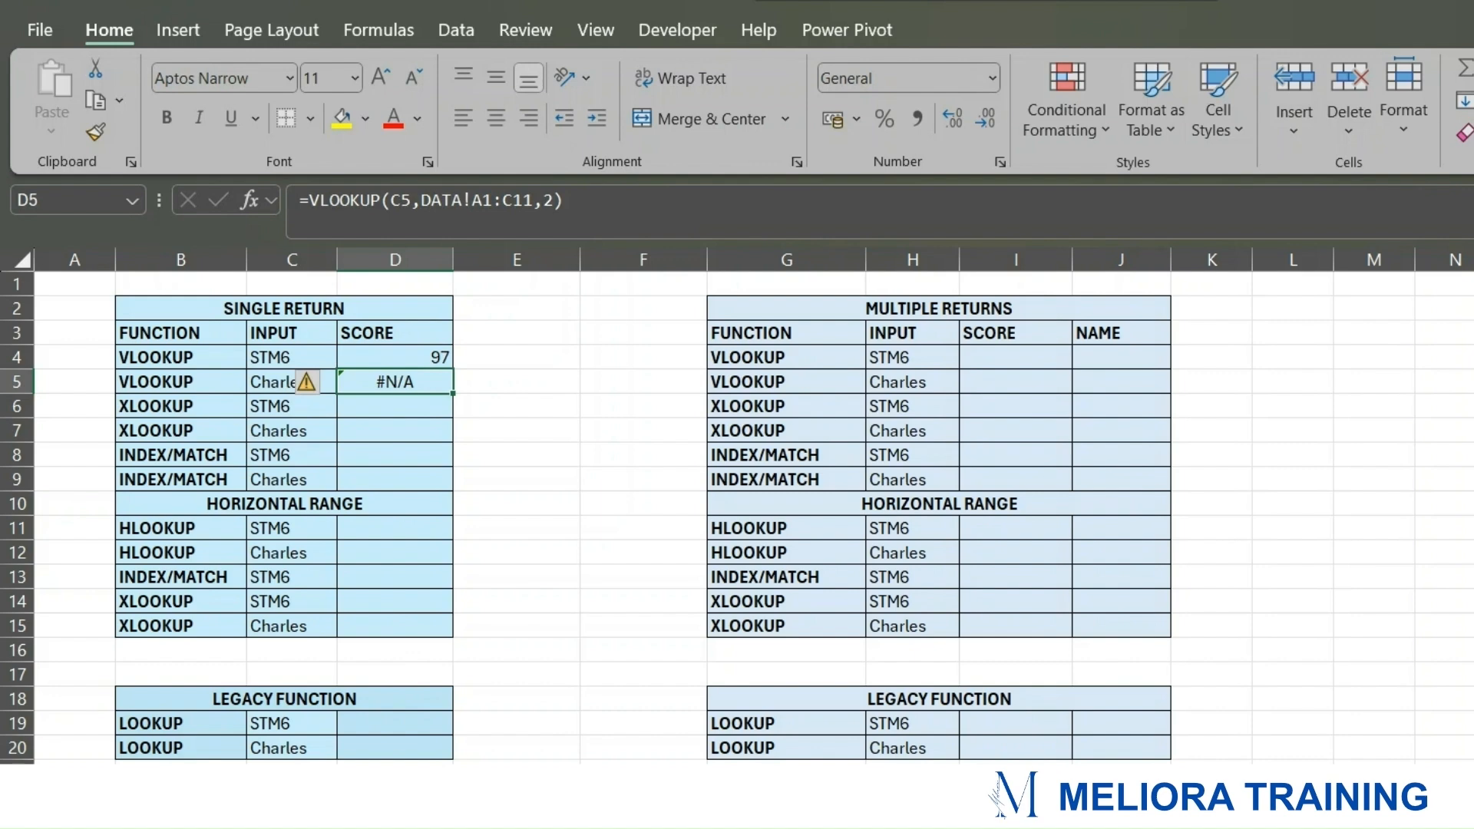
key("ctrl+Page_Up")
left_click_drag(261, 287, 252, 529)
left_click(237, 437)
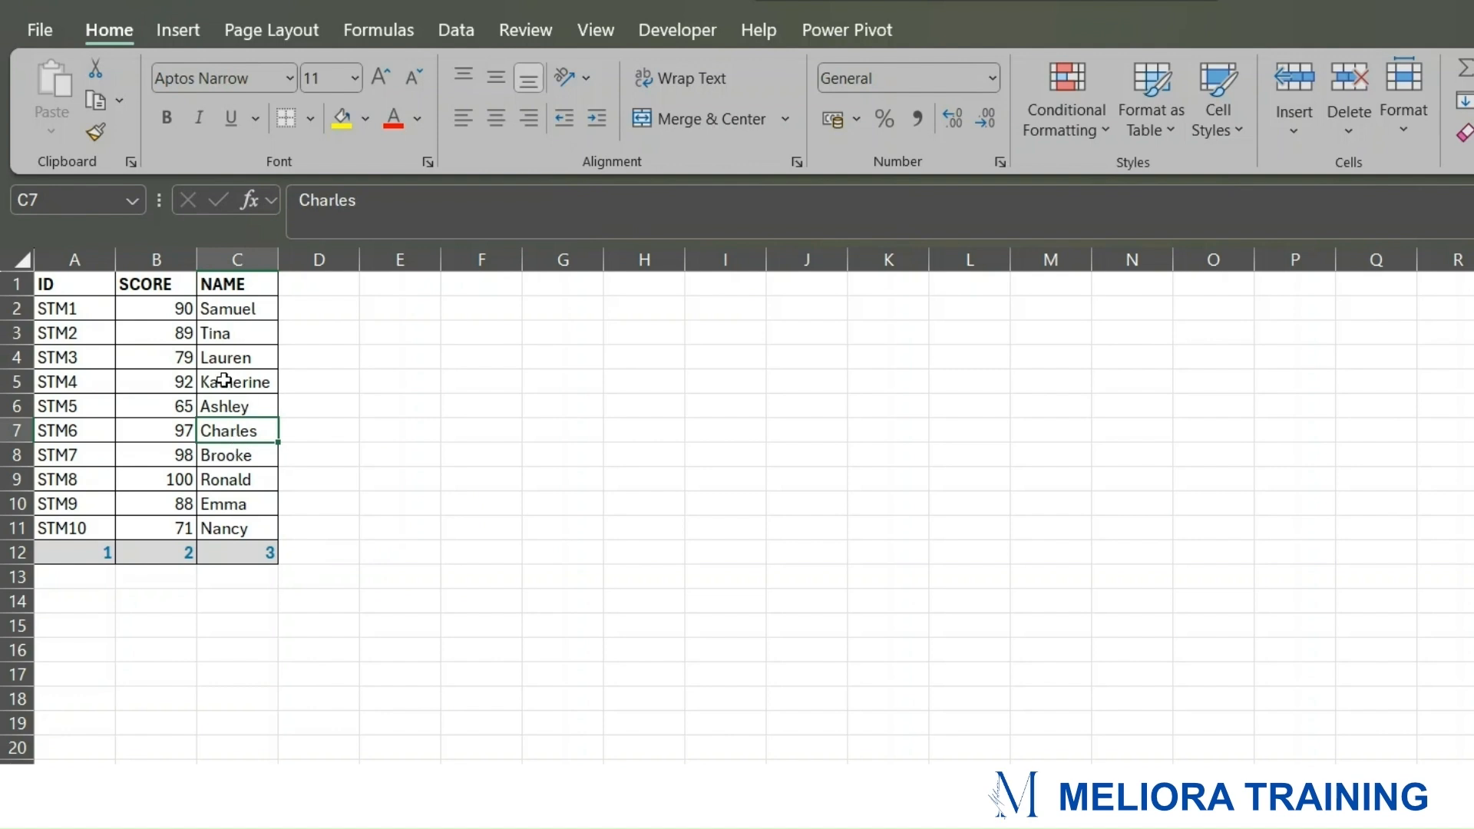
left_click(139, 430)
left_click(156, 261)
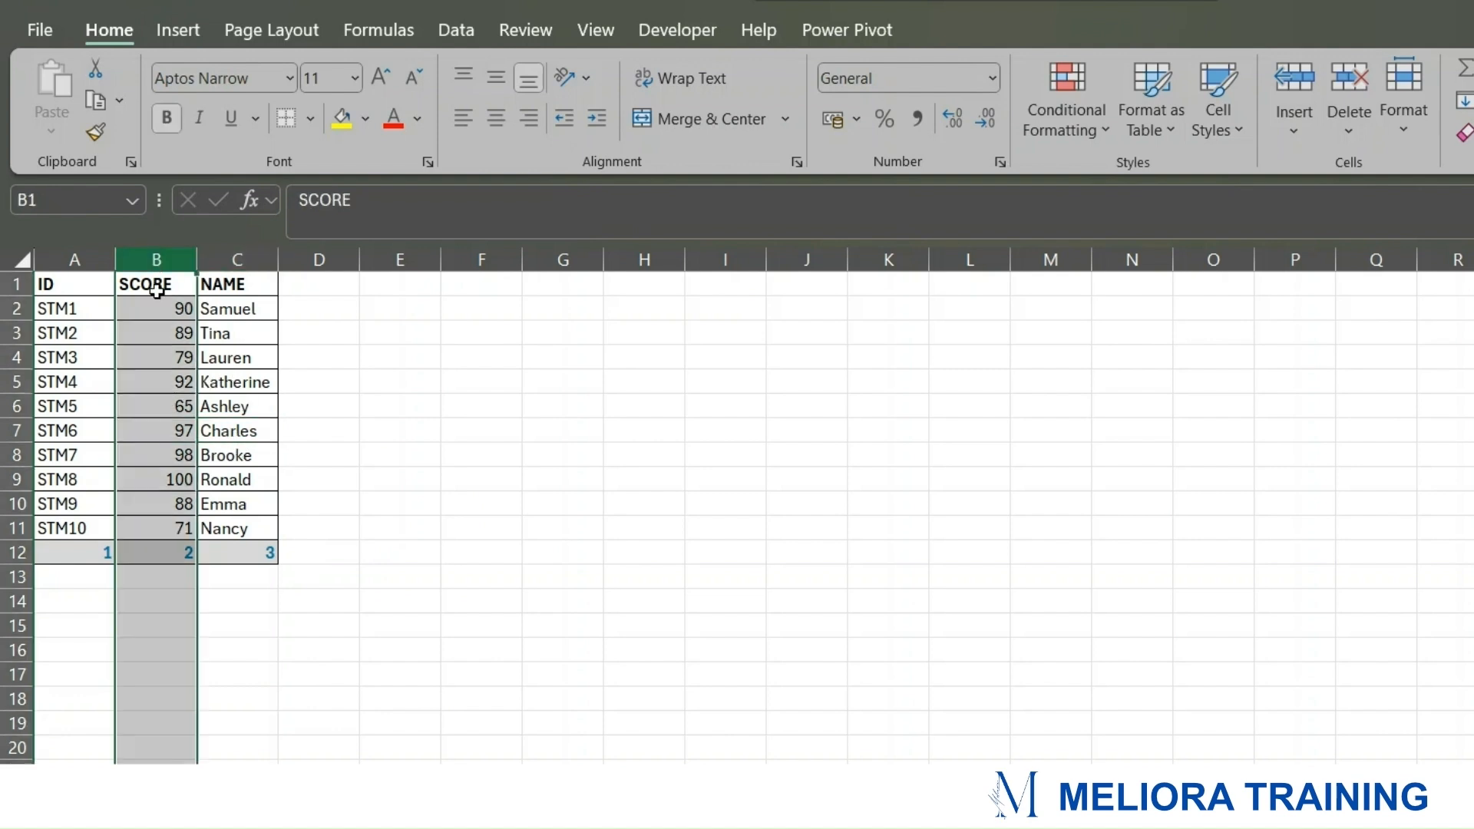
left_click(148, 290)
left_click_drag(106, 288, 62, 522)
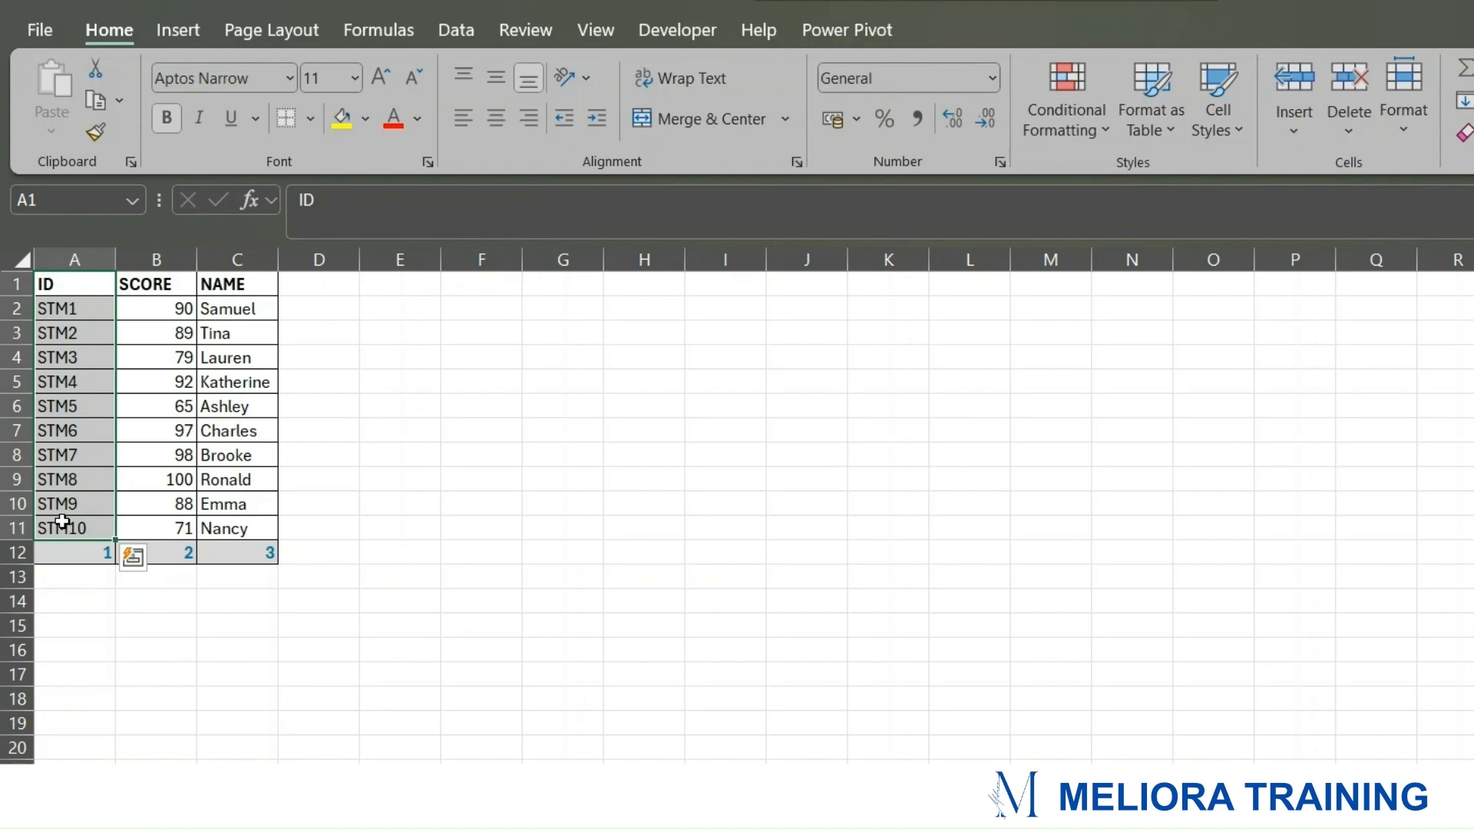
left_click_drag(234, 310, 238, 529)
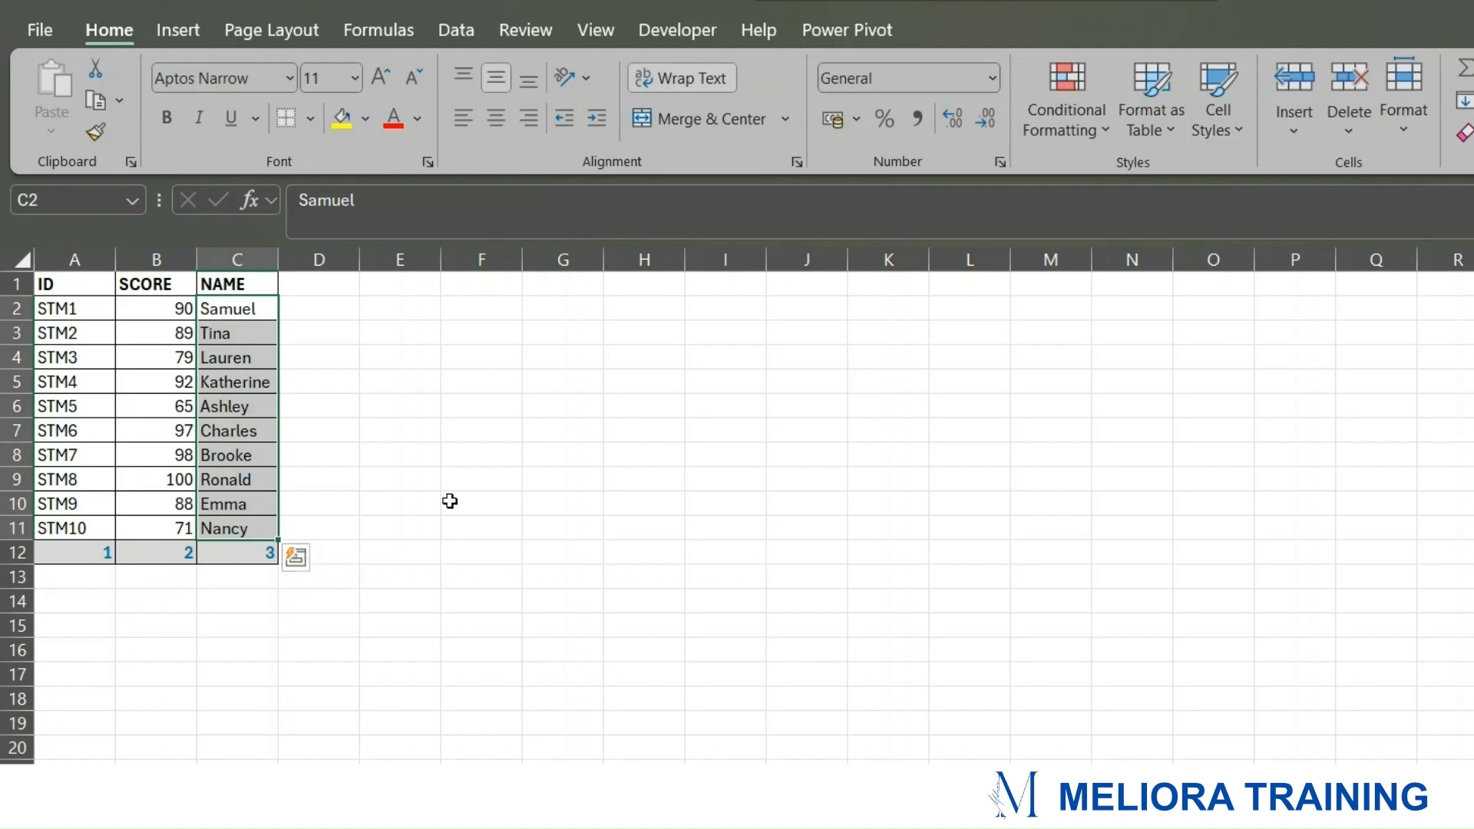
left_click(450, 501)
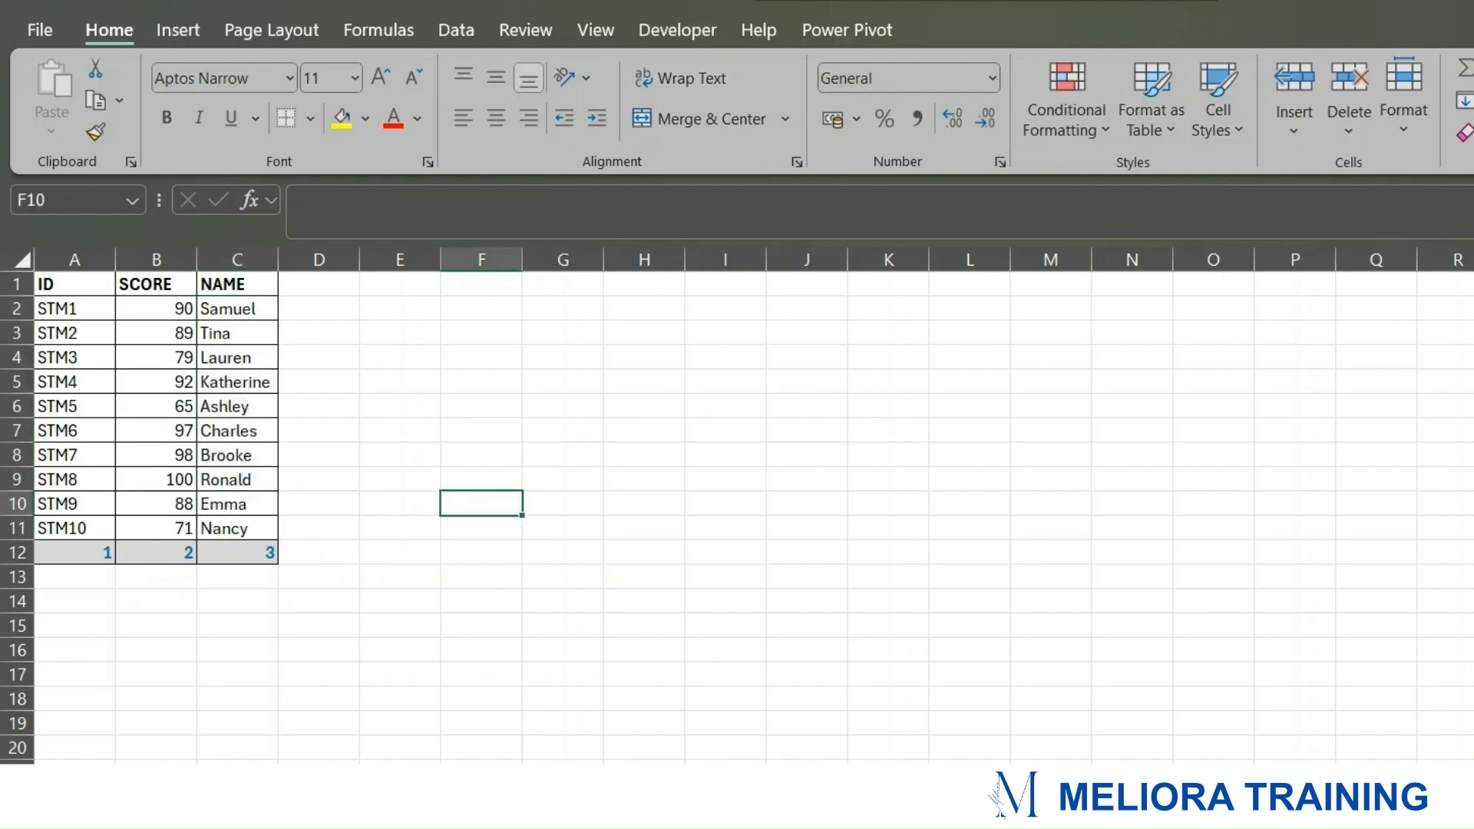
key("ctrl+Page_Down")
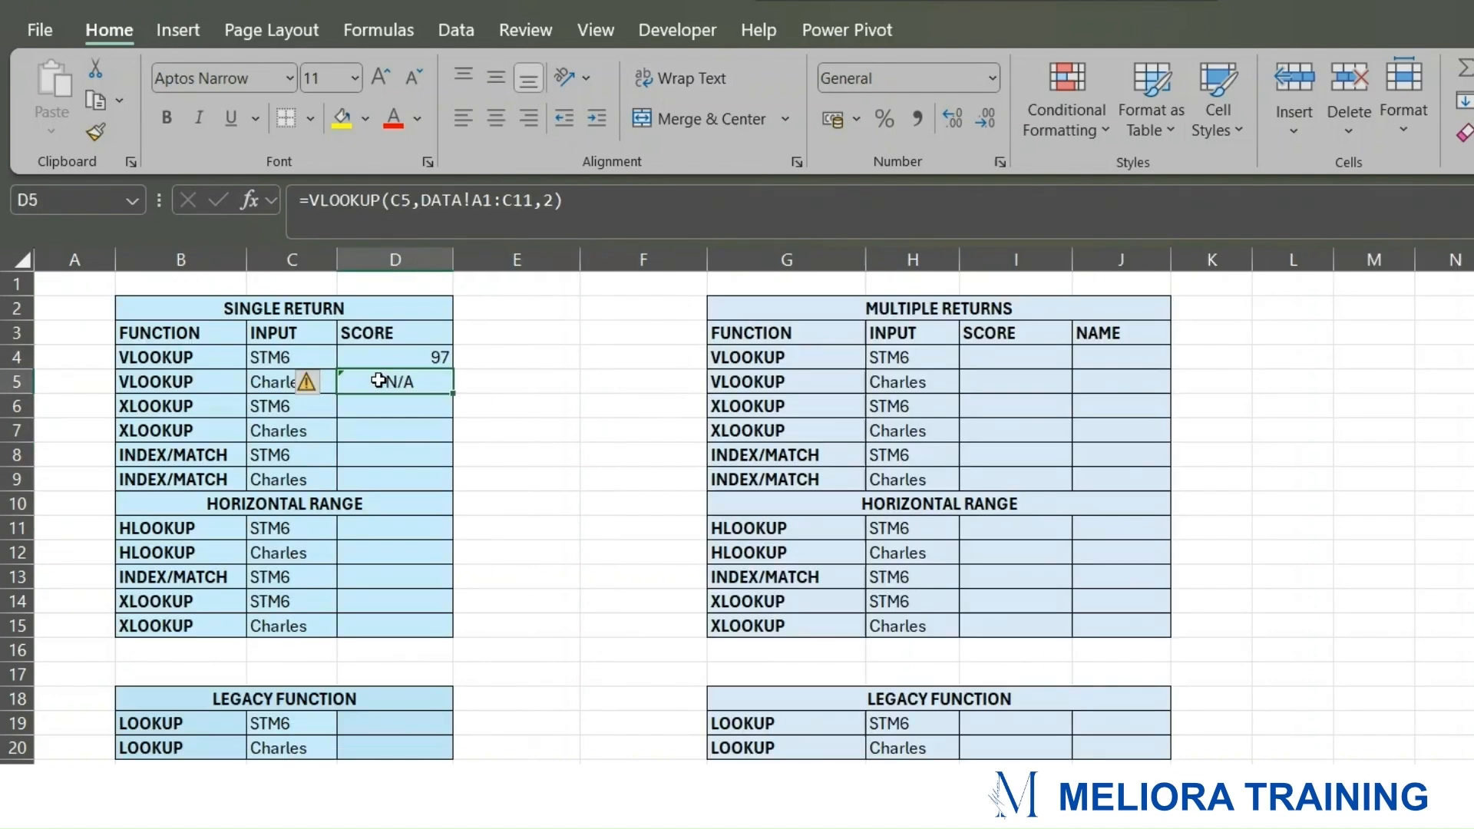
Step: Compare the VLOOKUP formulas in D4 and D5 with the NAME column and the records in rows 6 and 8 of the DATA sheet
left_click(434, 357)
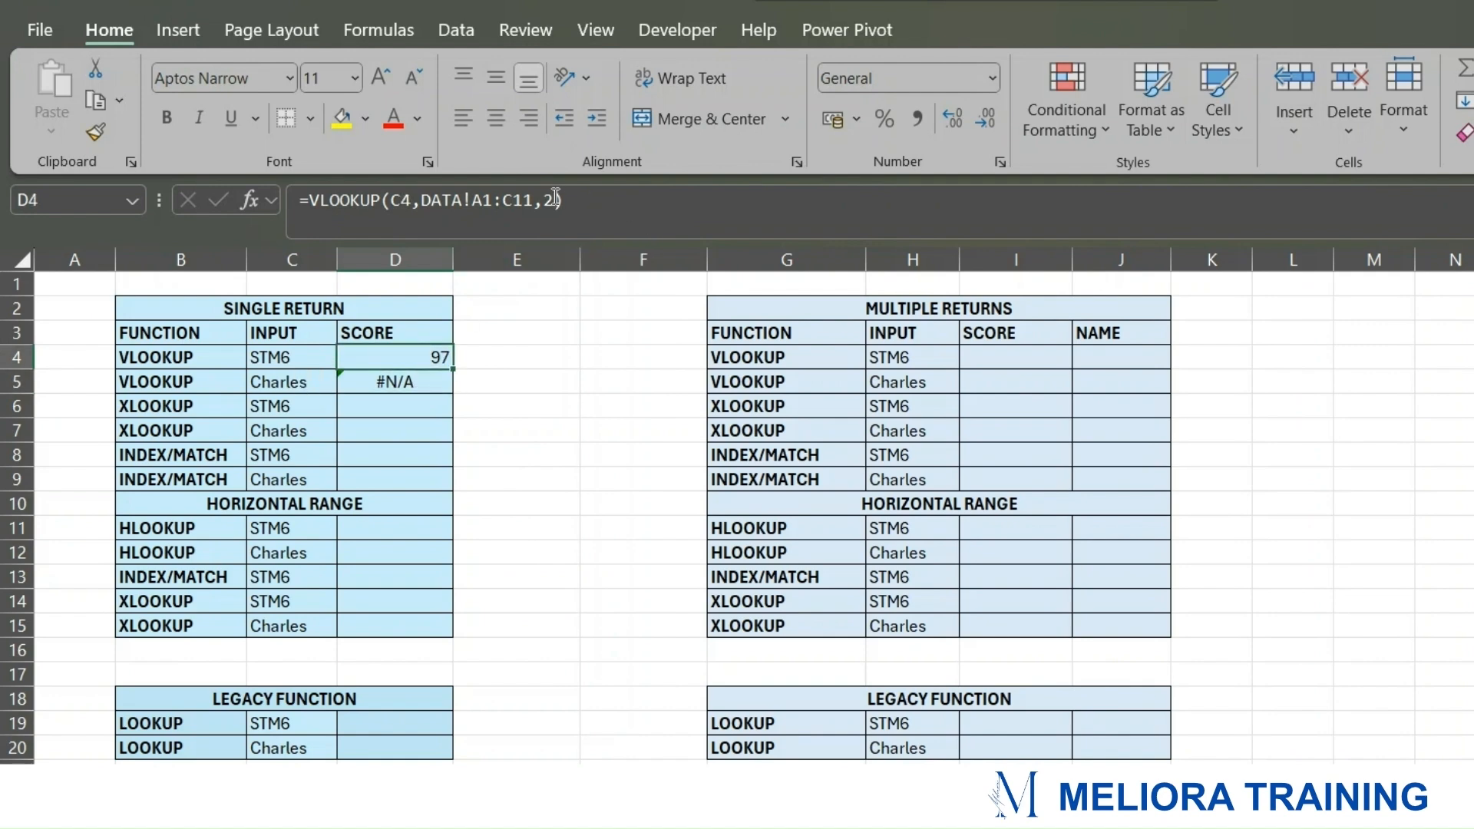
left_click(568, 363)
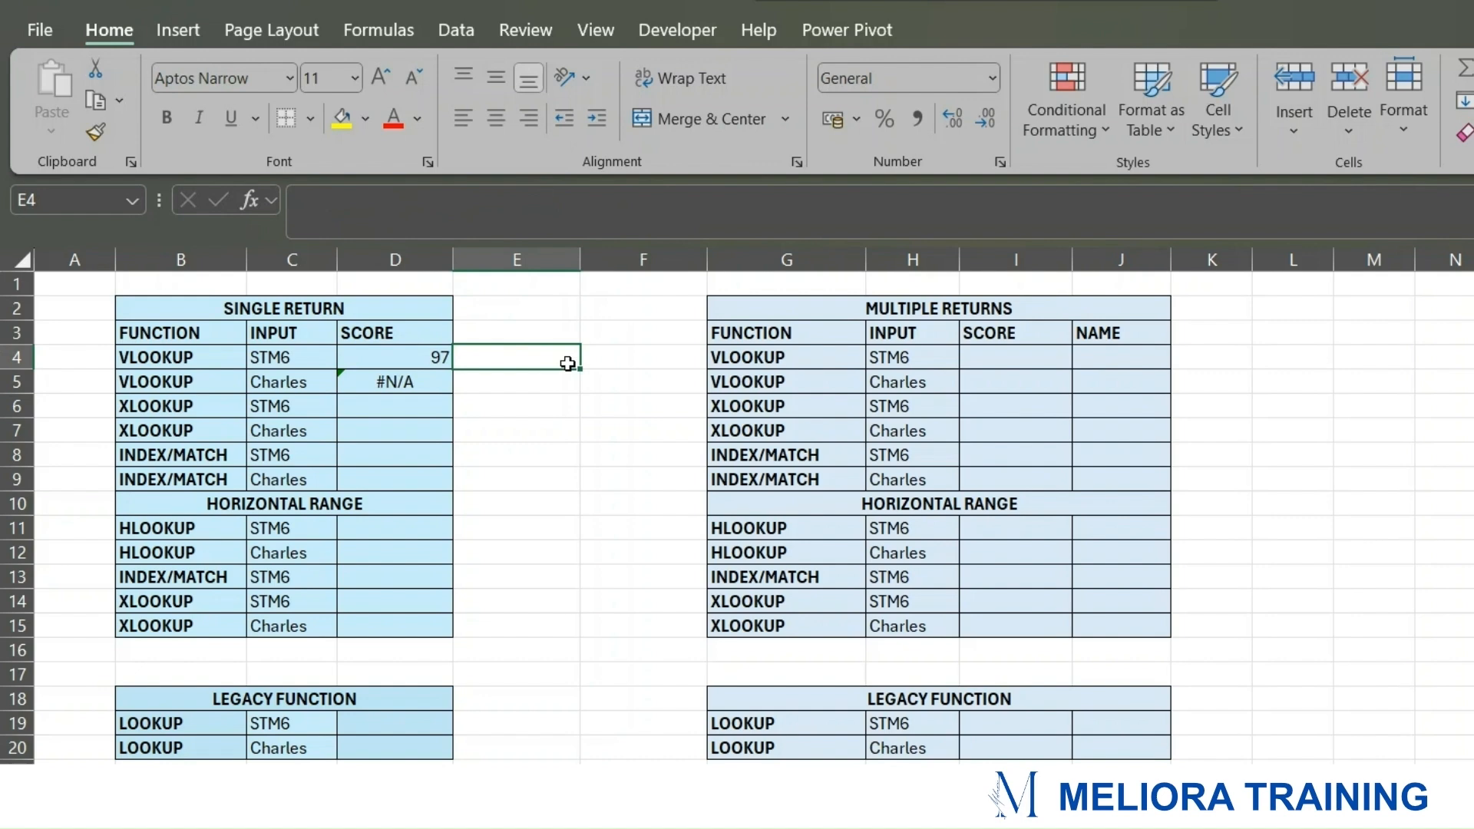
left_click(411, 355)
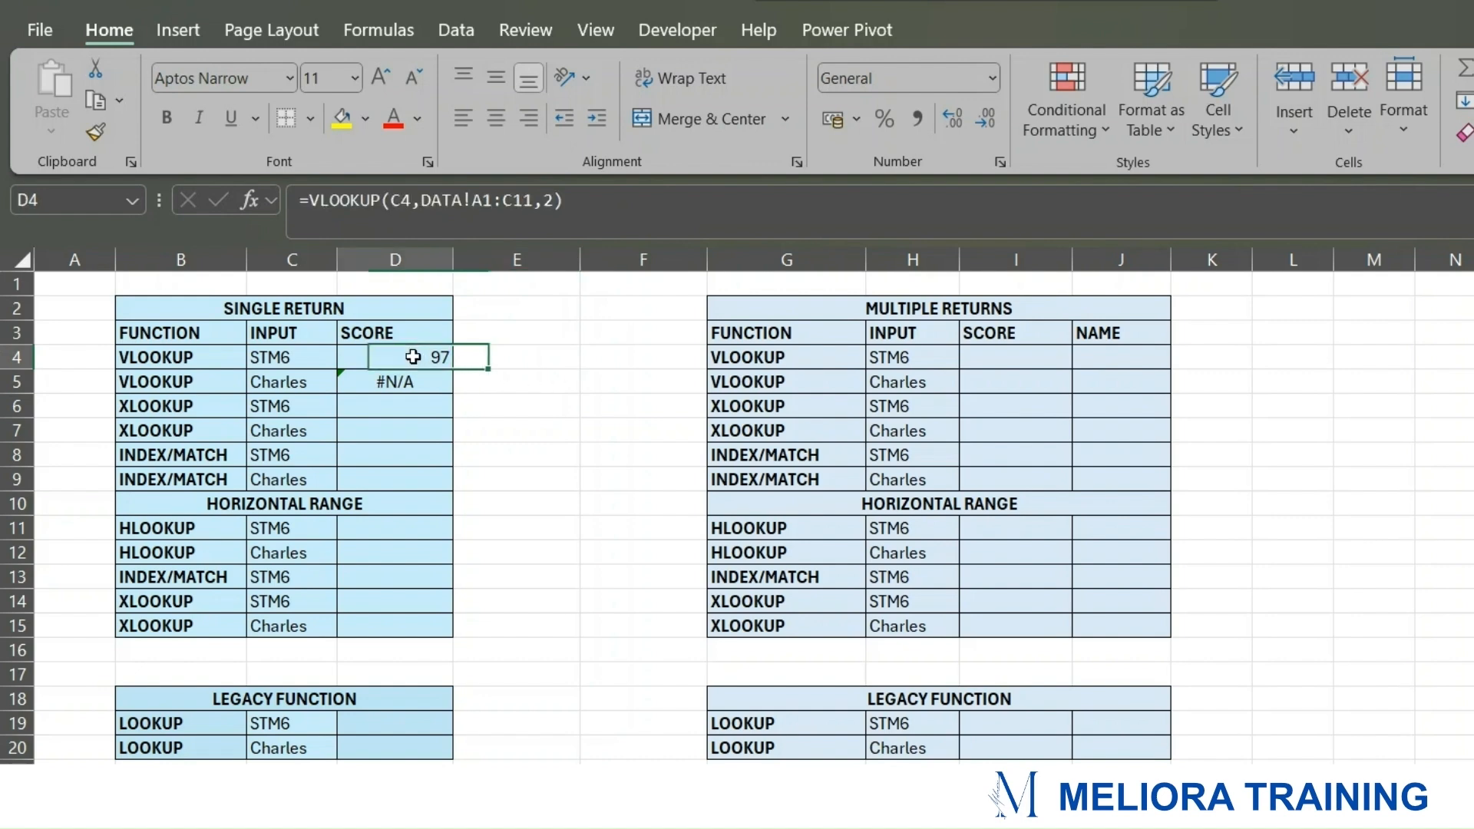
left_click(413, 382)
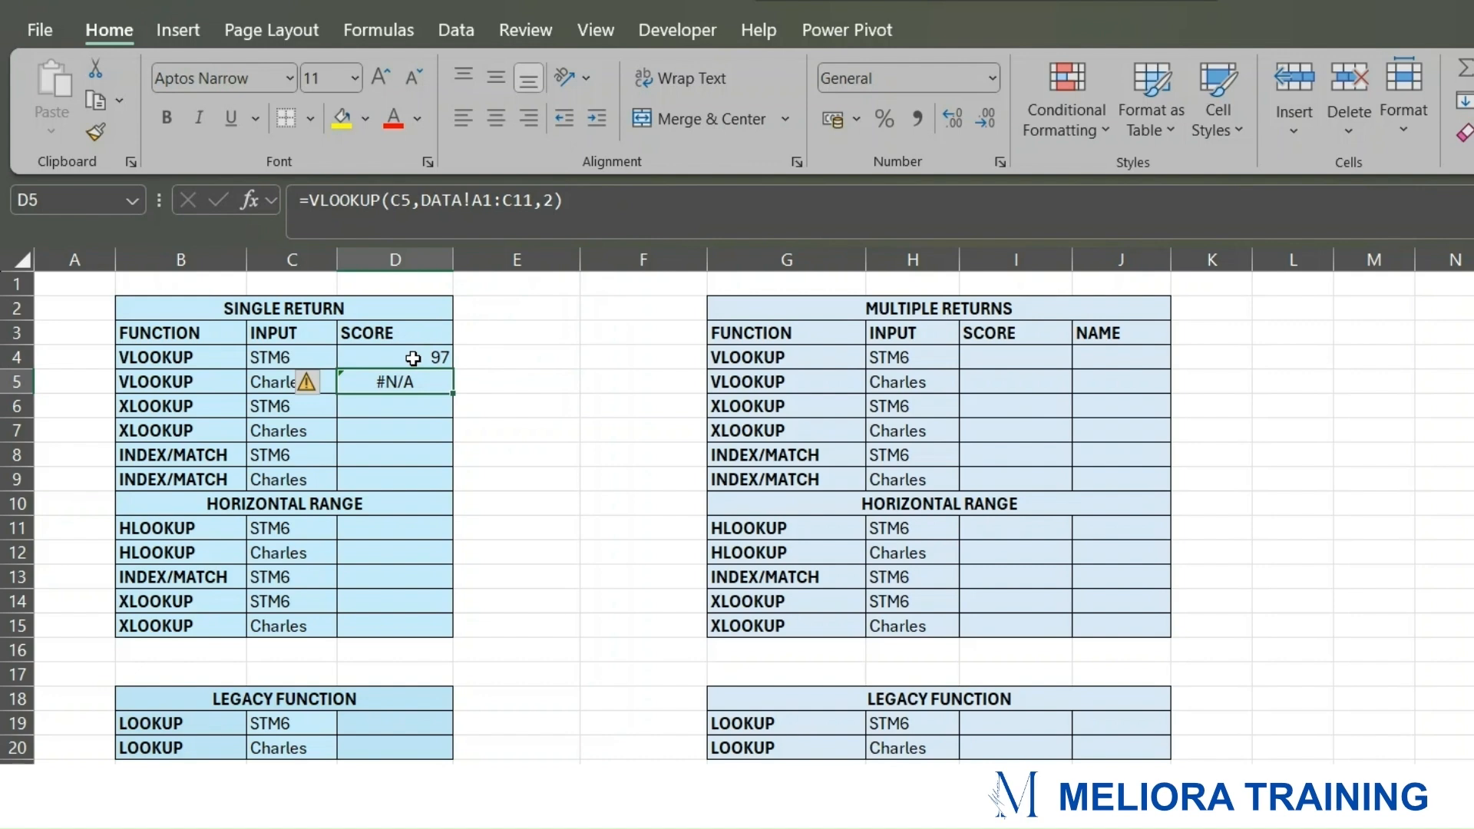
left_click(413, 359)
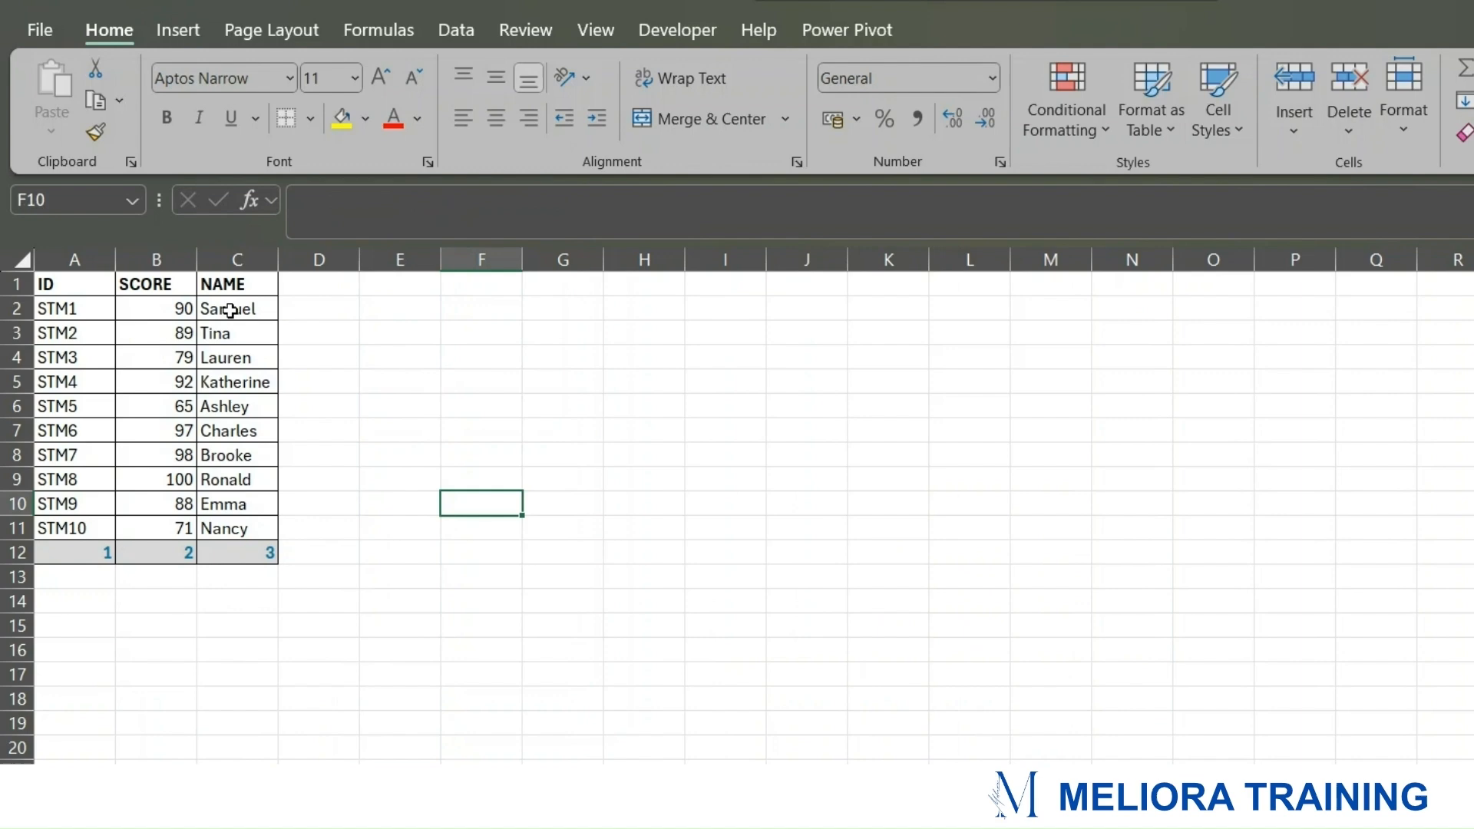
left_click_drag(231, 292, 226, 530)
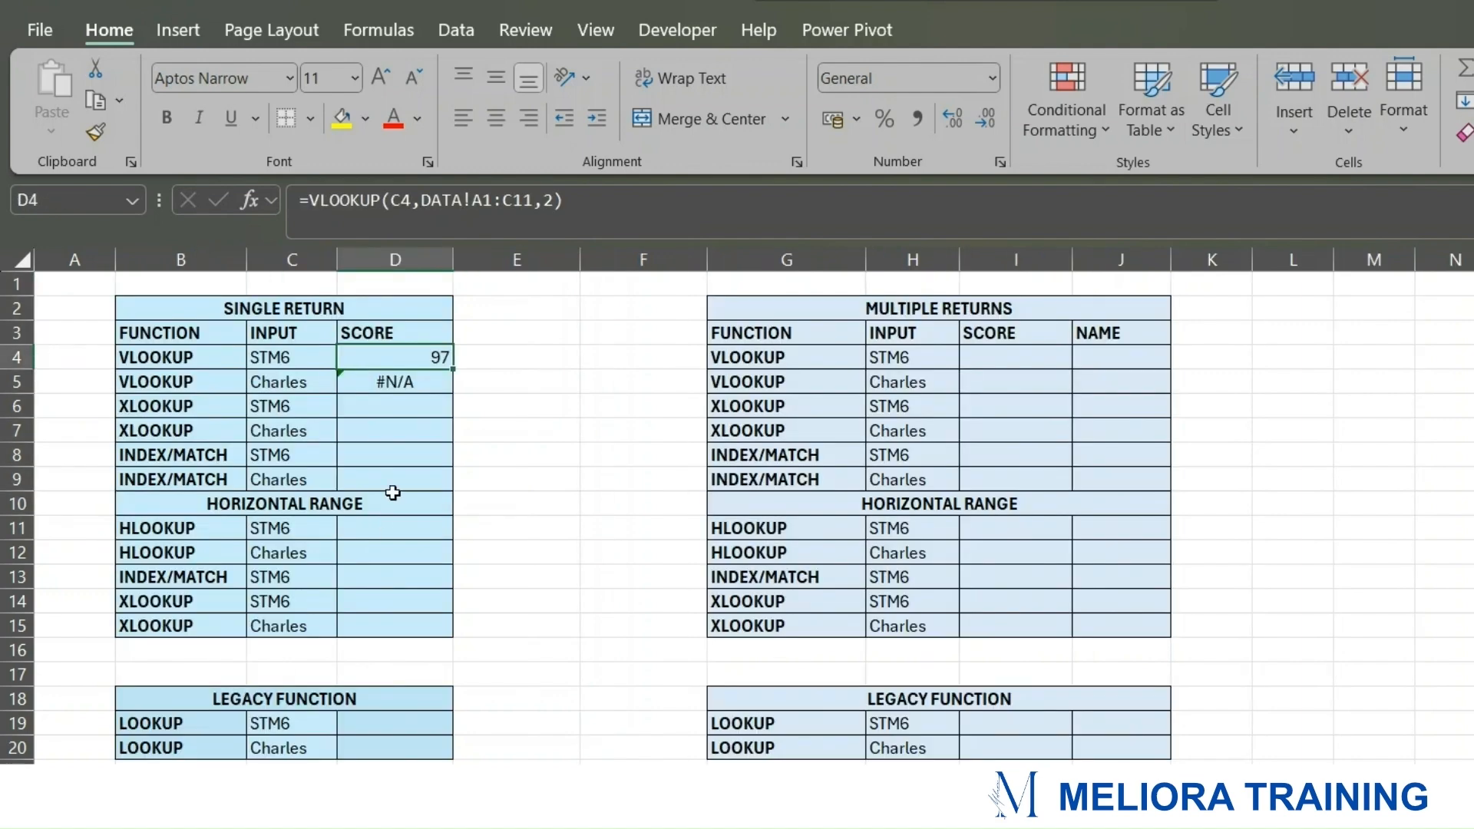
left_click(410, 387)
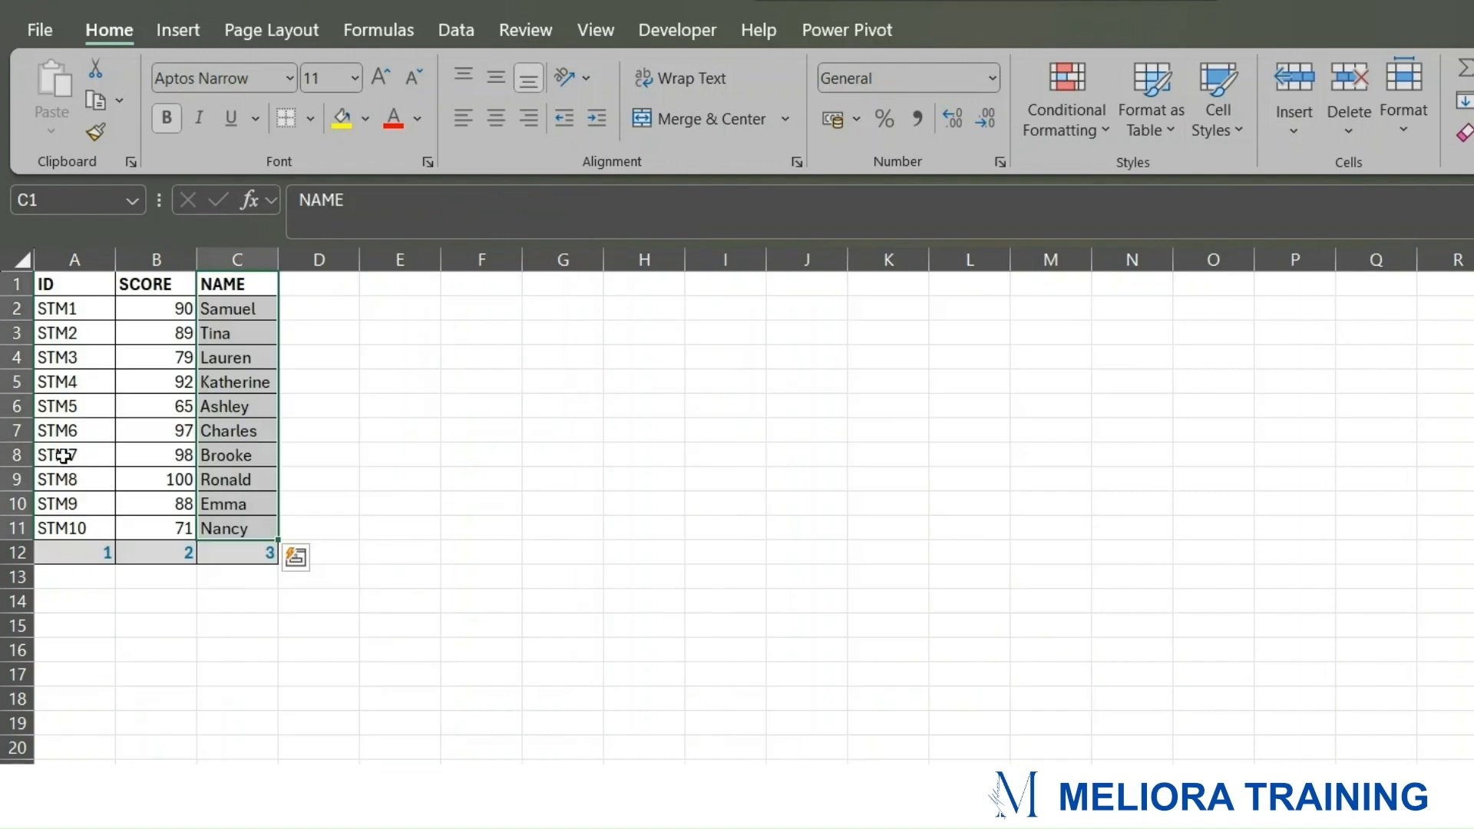
left_click_drag(75, 455, 166, 461)
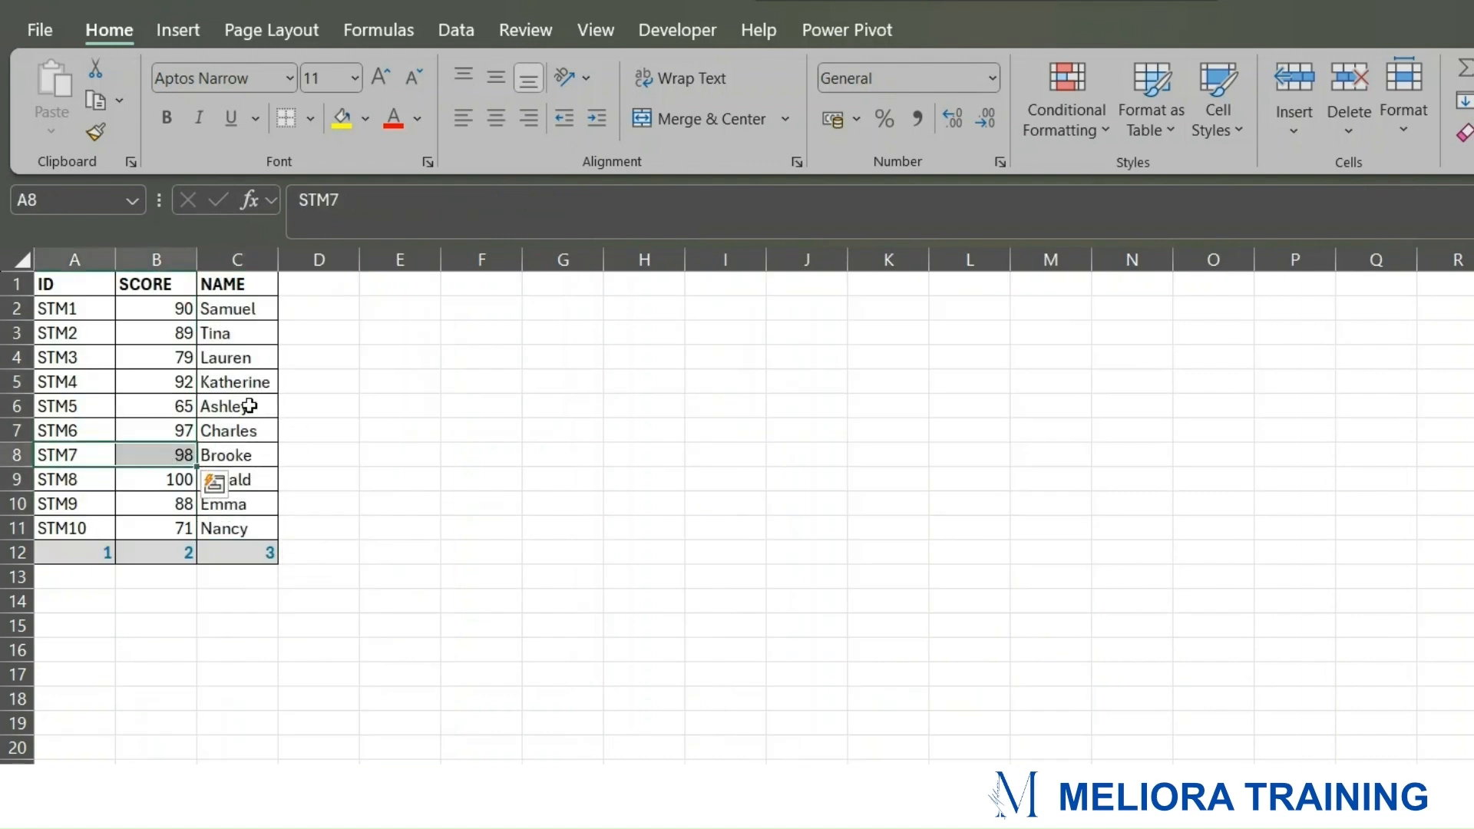
left_click_drag(250, 405, 145, 405)
left_click(400, 625)
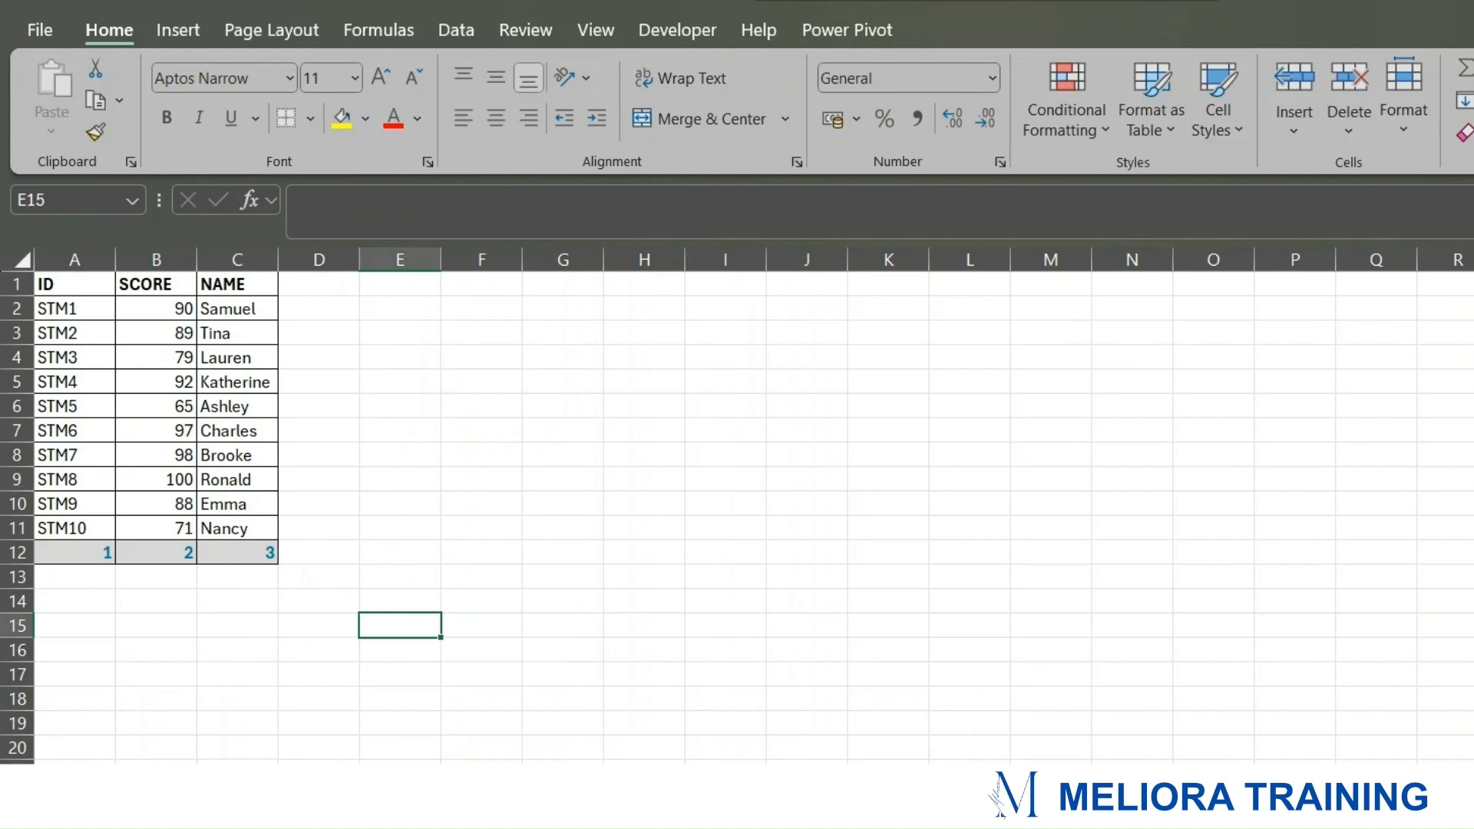
Step: Copy the table A1:C11 on the DATA sheet to G1:I11
left_click(72, 283)
left_click_drag(72, 284, 221, 527)
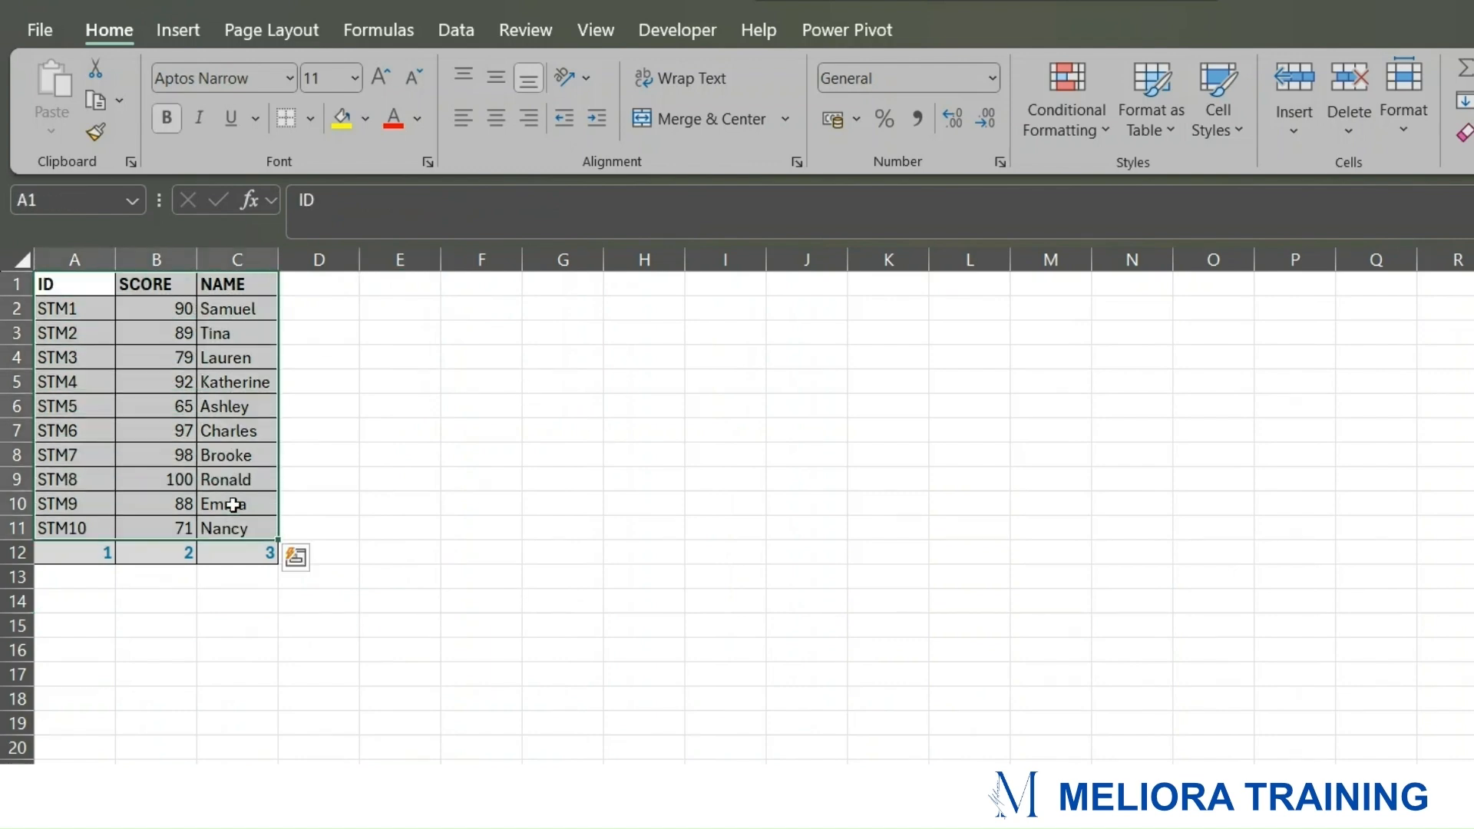
key("ctrl+c")
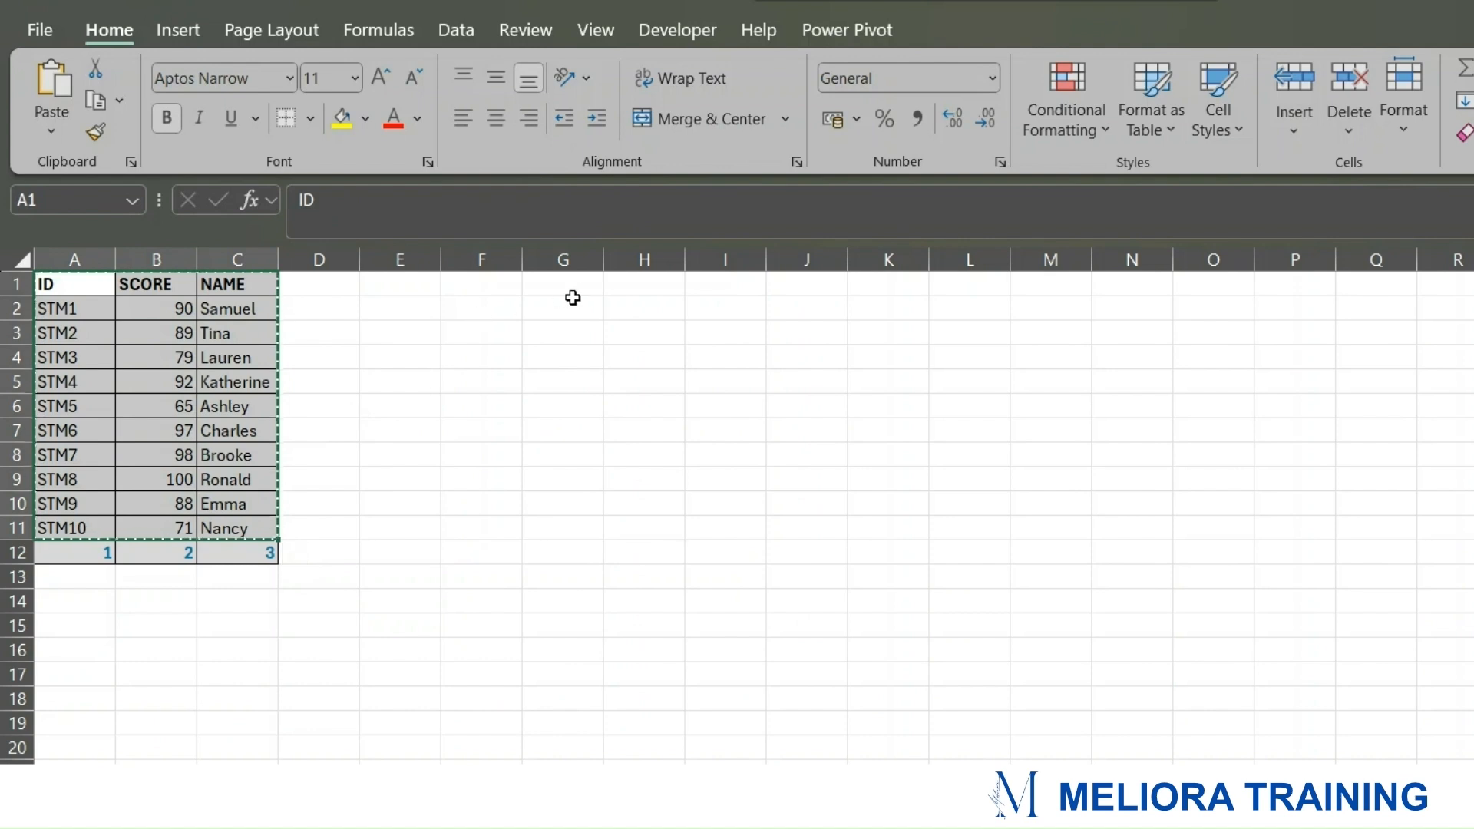
left_click_drag(568, 286, 714, 517)
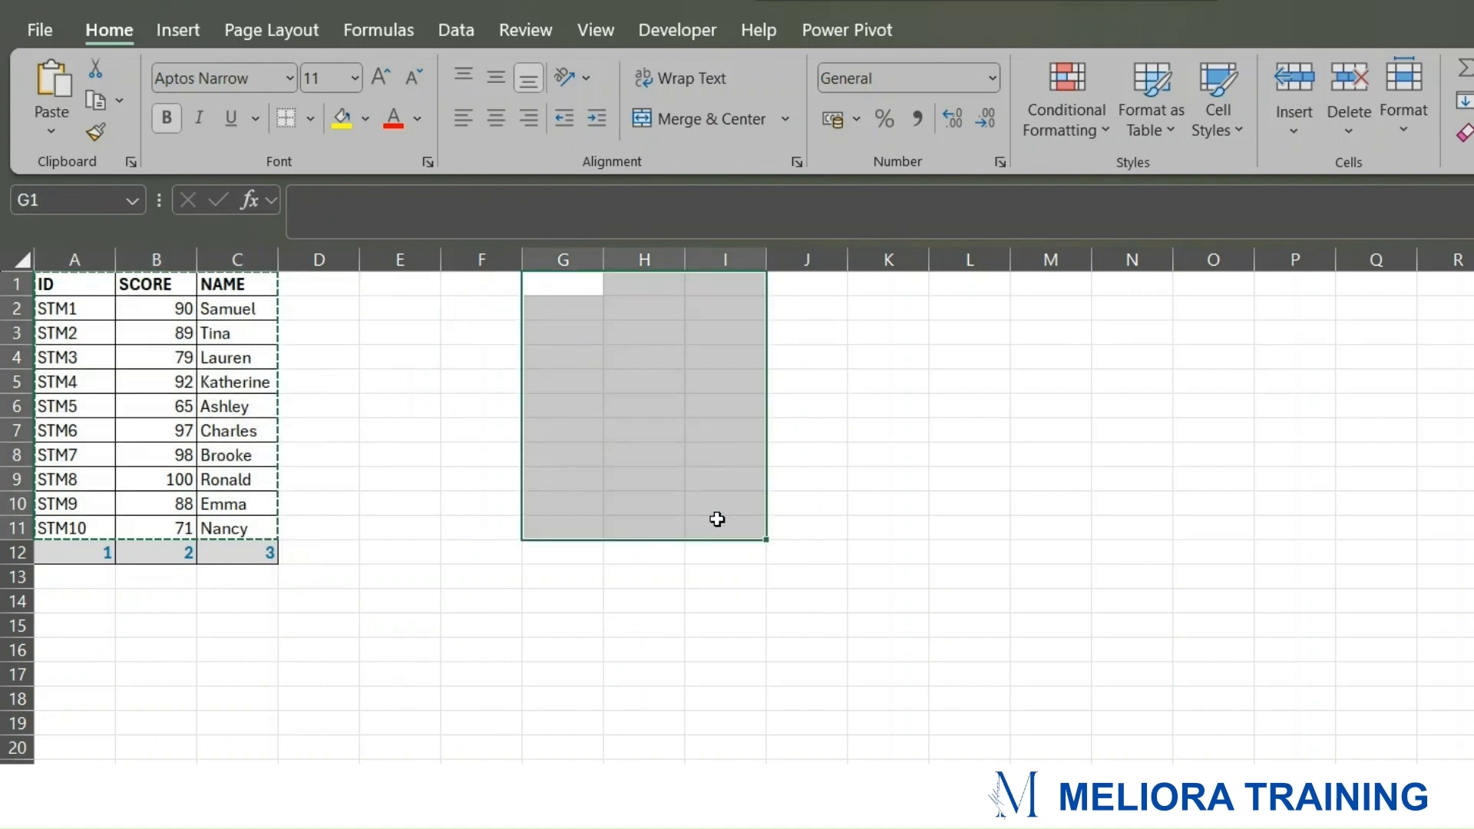
key("ctrl+v")
left_click(925, 447)
Step: Replace the ID column A1:A11 with the NAME column copied from I1:I11 and return to the lookup sheet to check D5
left_click_drag(742, 288, 745, 522)
key("ctrl+c")
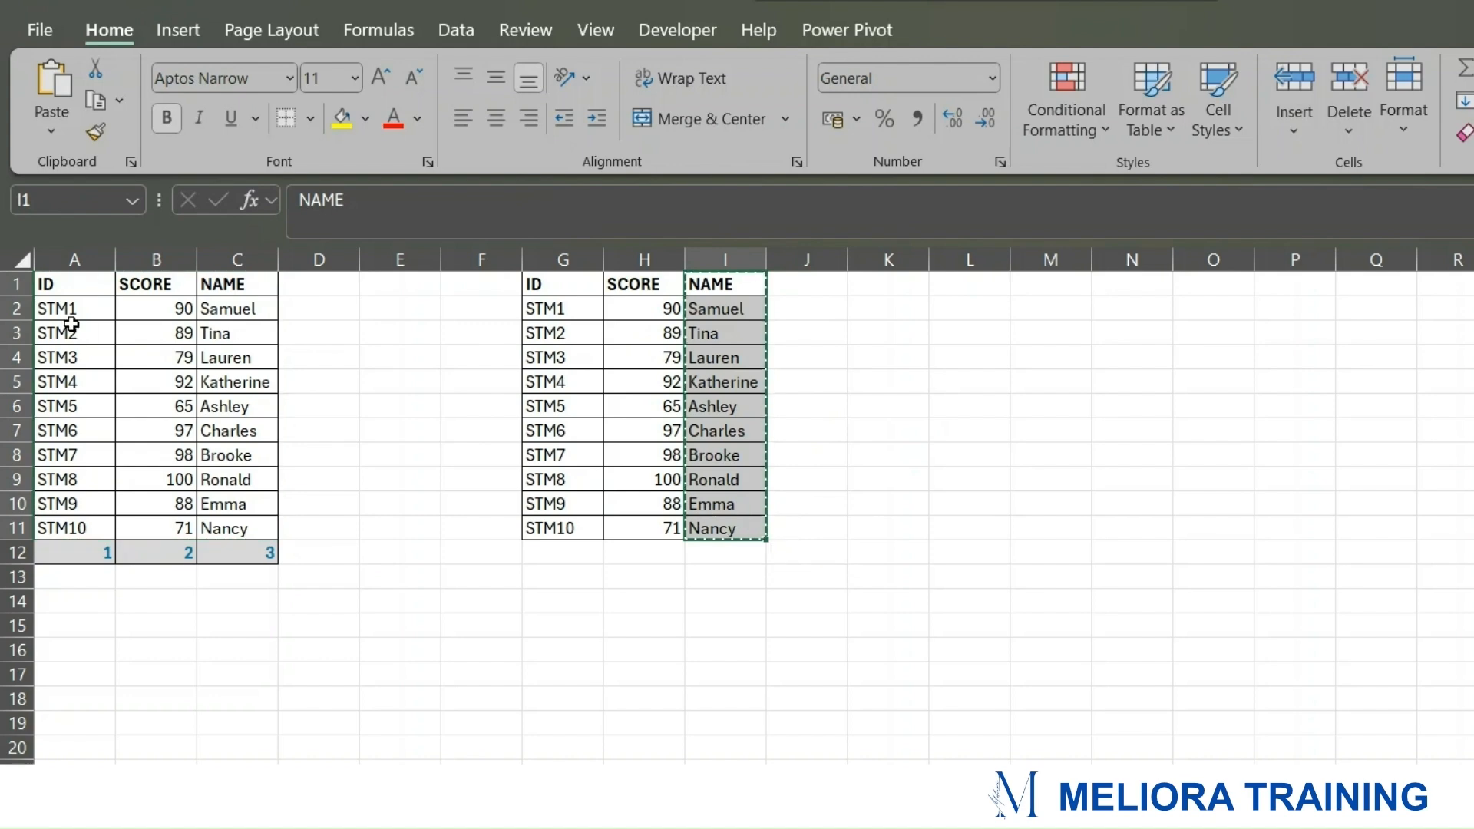
left_click_drag(57, 286, 83, 528)
key("ctrl+v")
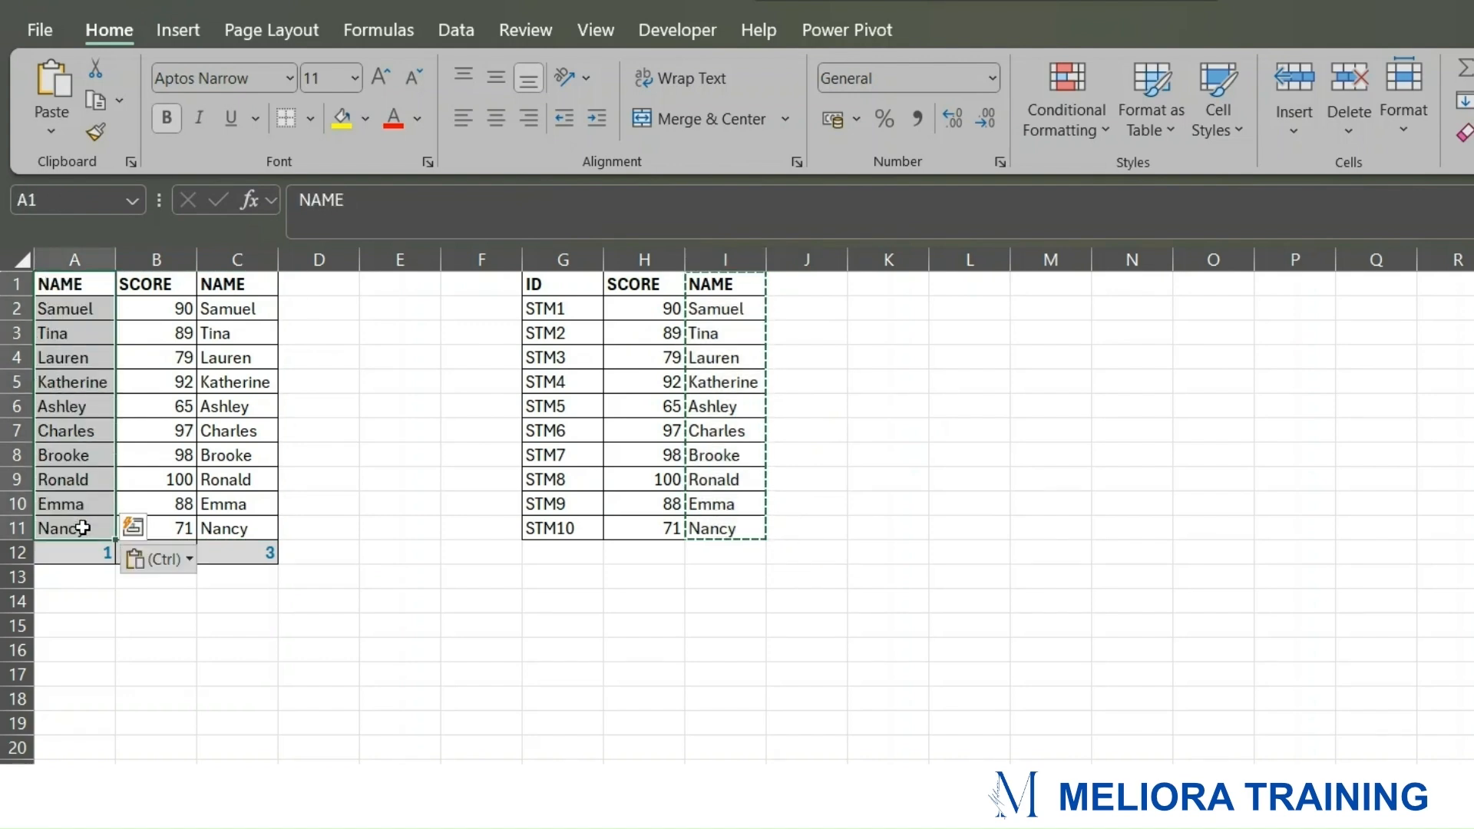
left_click(388, 476)
left_click(154, 783)
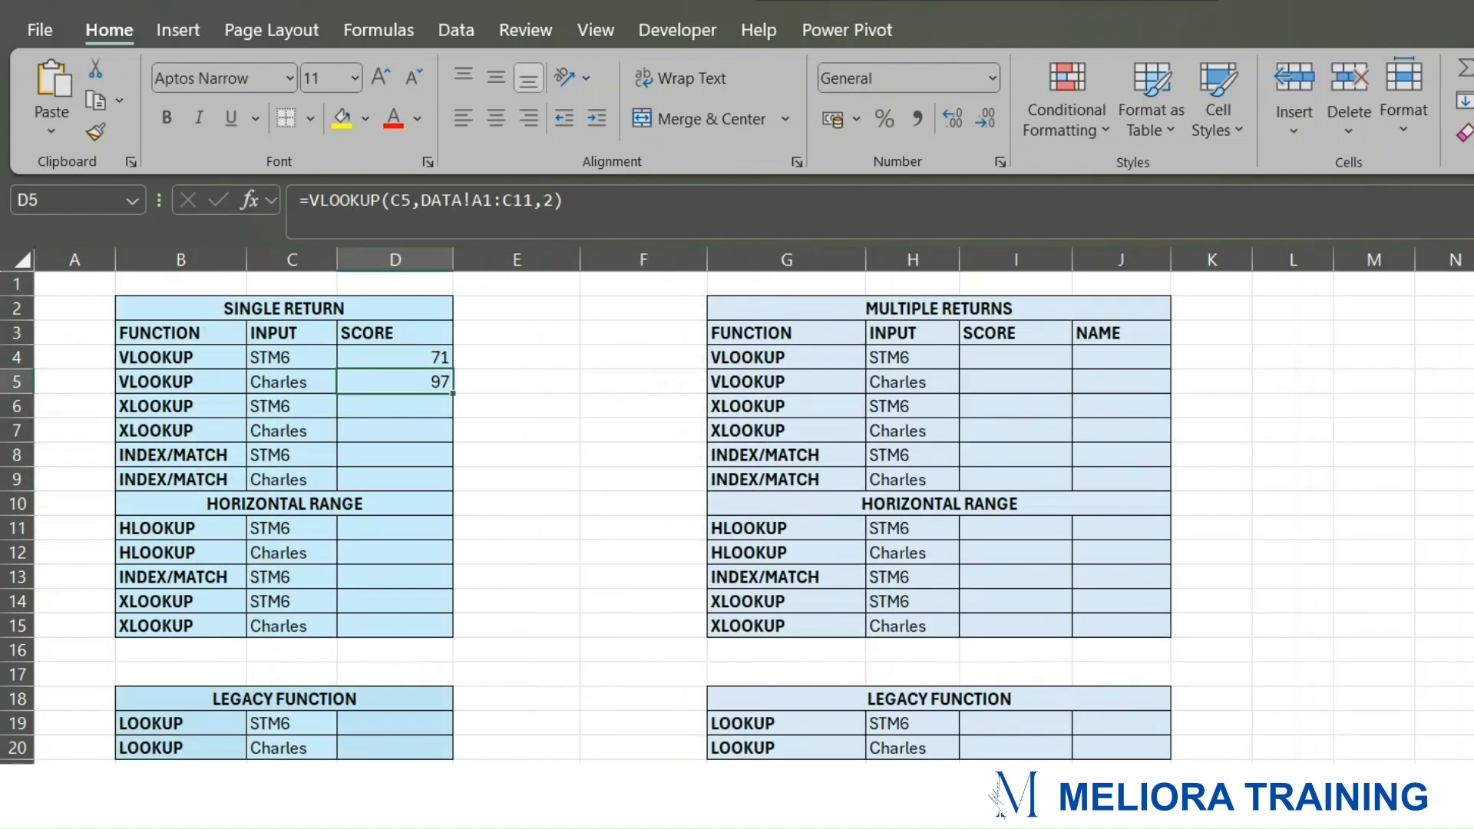
Step: Compare the VLOOKUP inputs and formulas in C4:D5 with the NAME and SCORE columns on the DATA sheet
left_click(265, 382)
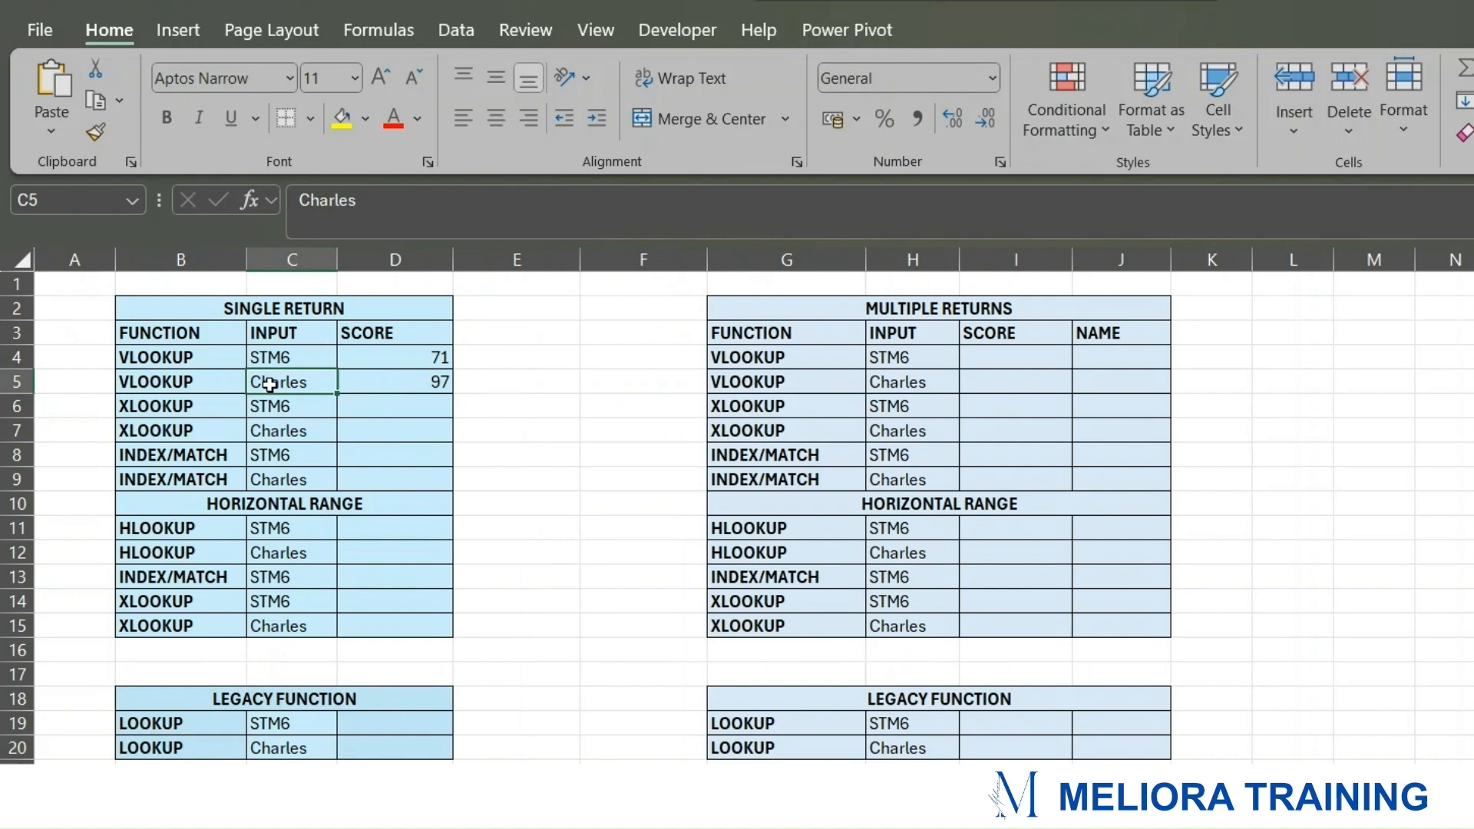
left_click(403, 380)
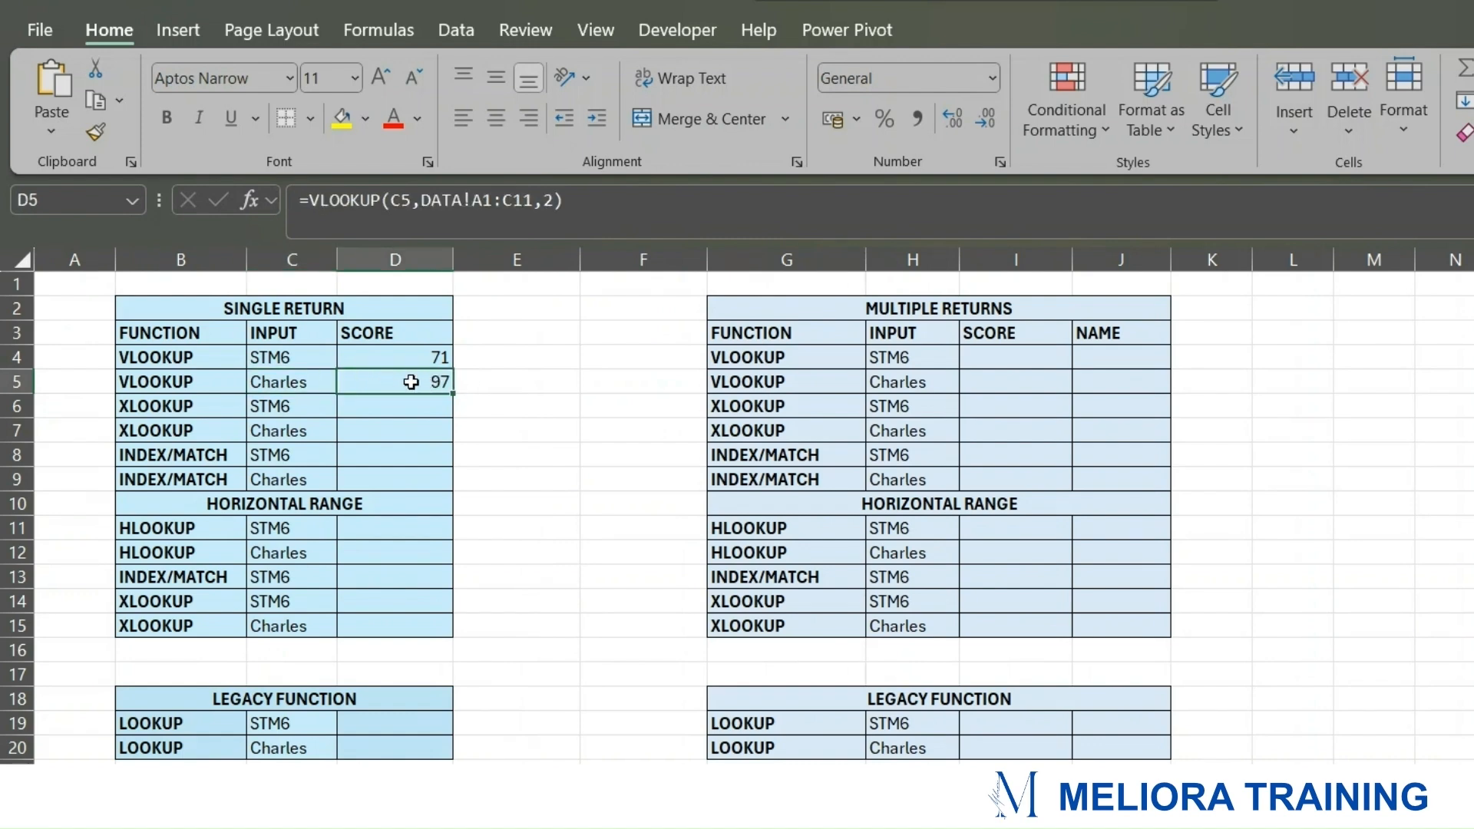
left_click(409, 353)
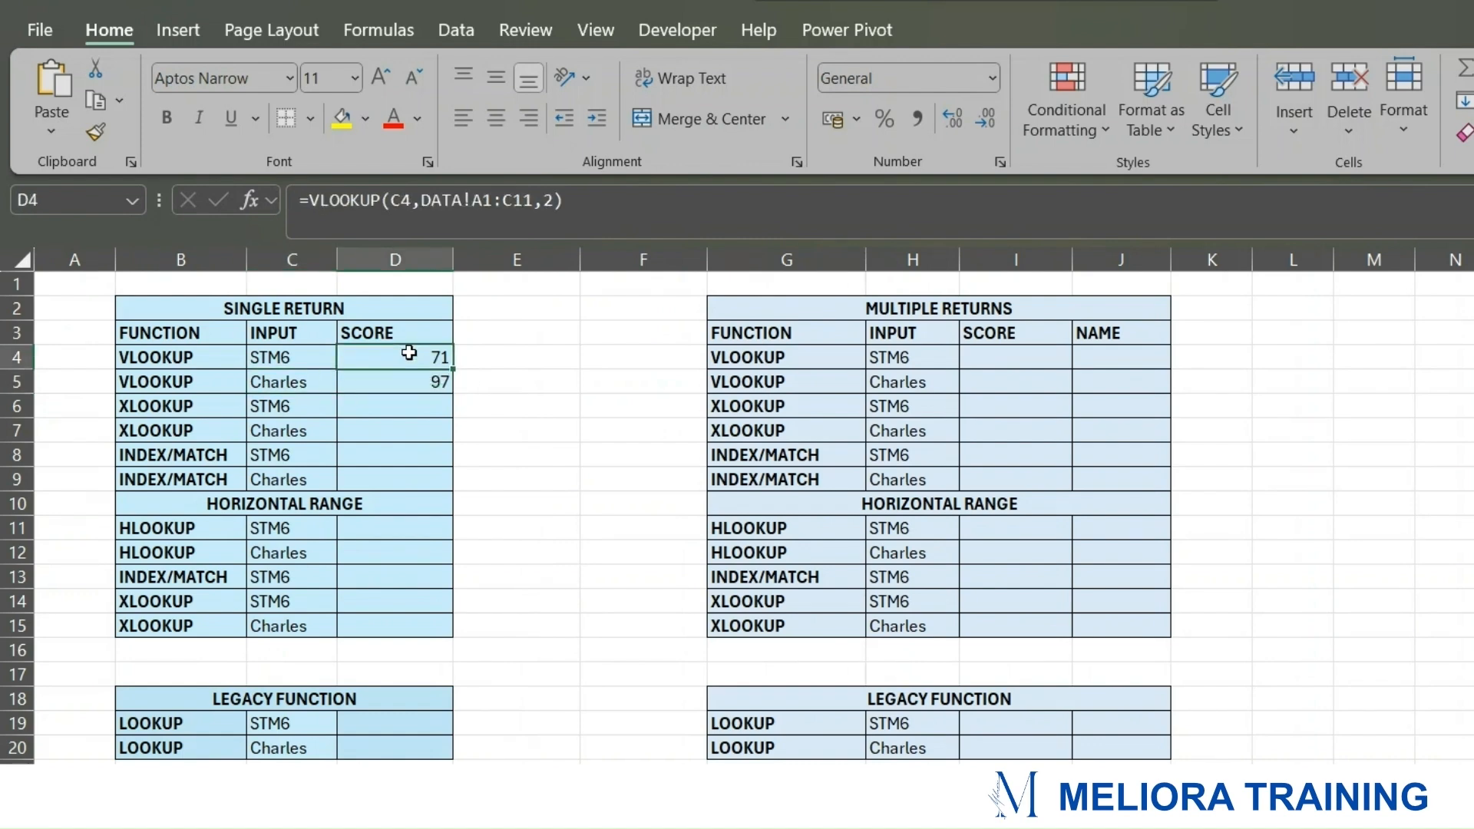
left_click(280, 356)
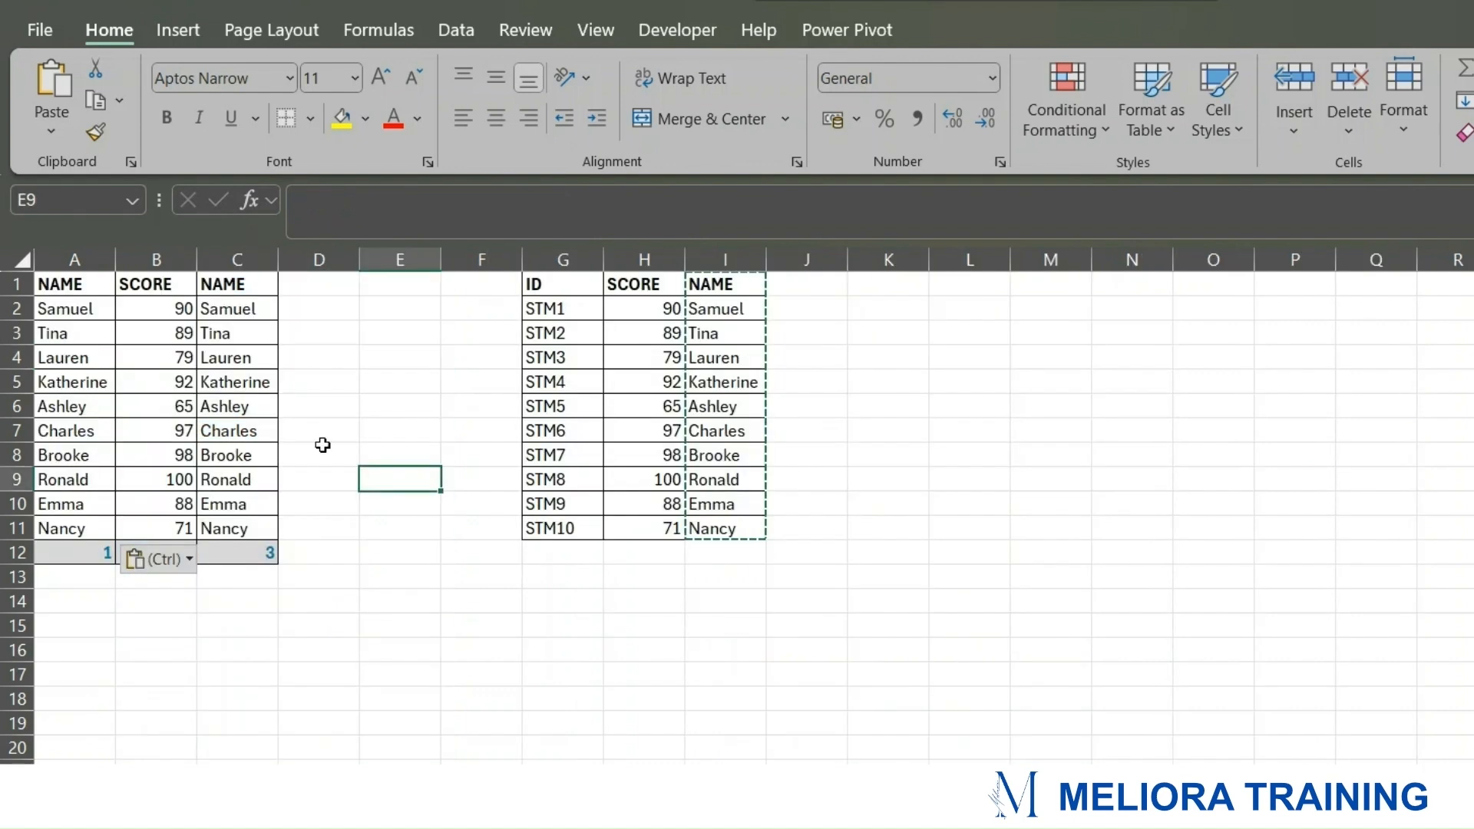
left_click(251, 314)
left_click_drag(251, 314, 246, 505)
left_click(165, 529)
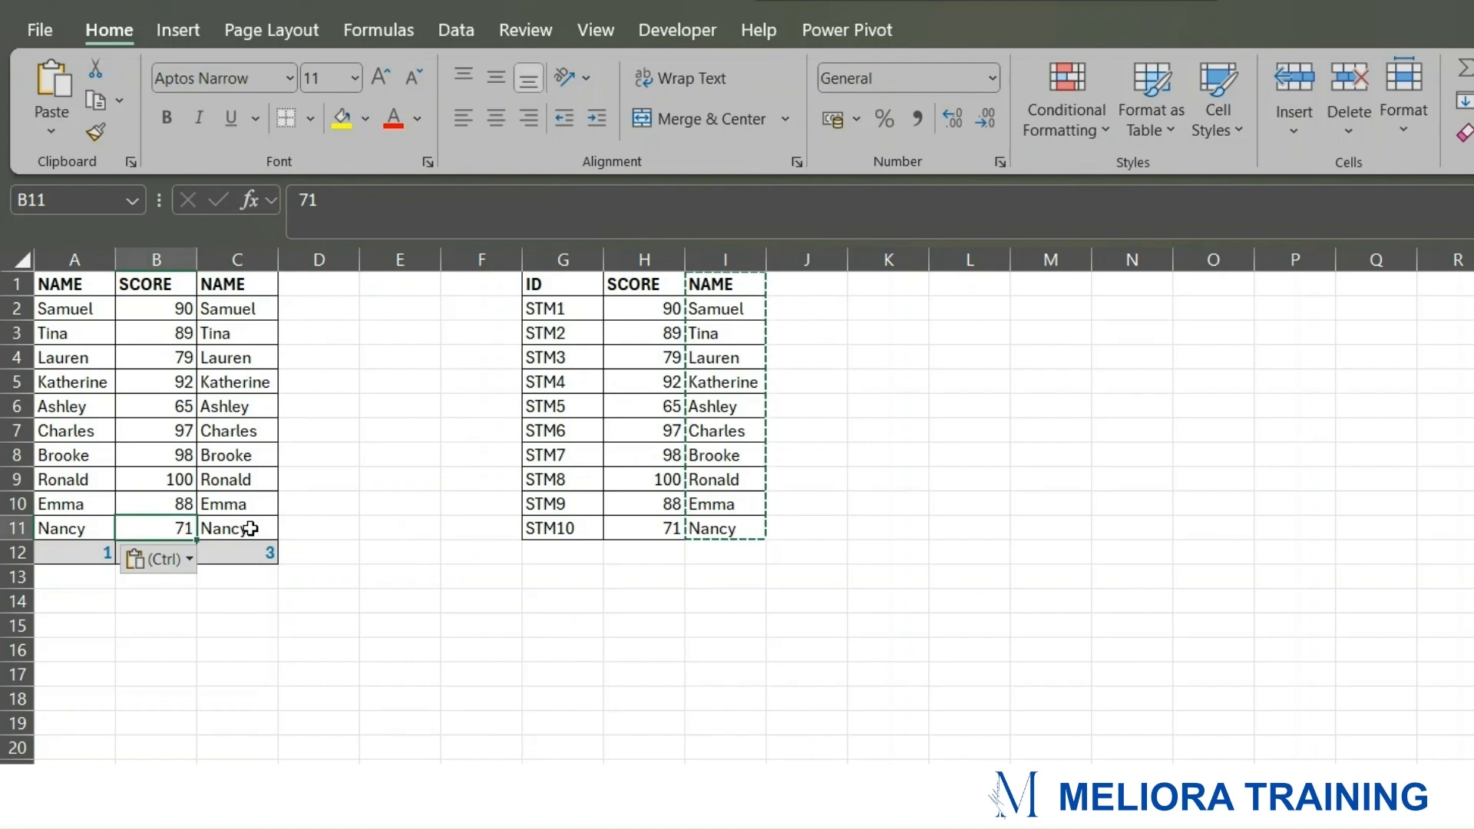
left_click(400, 820)
key("ctrl+Page_Down")
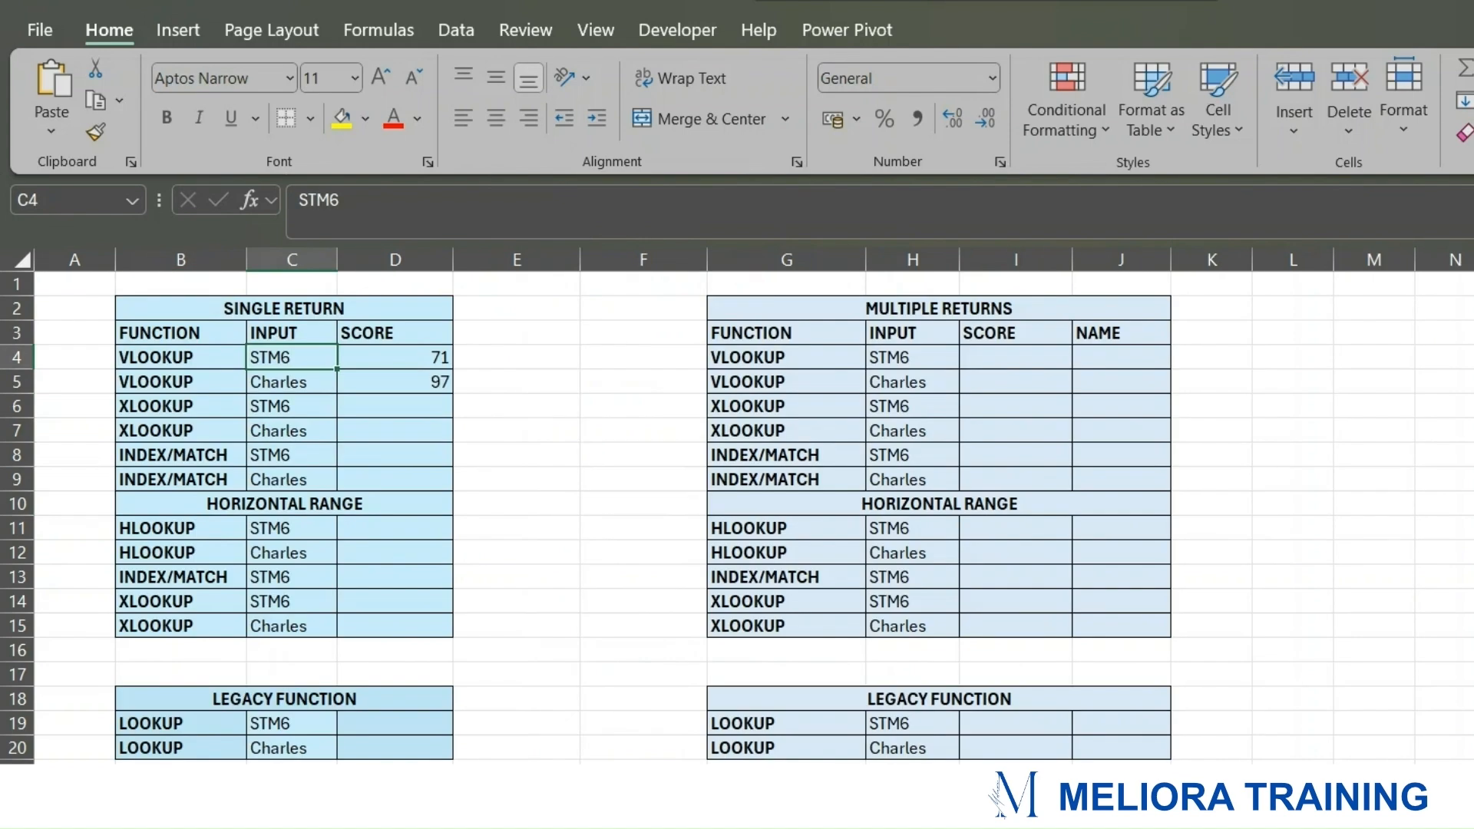
Step: Add FALSE as the exact-match argument to the VLOOKUP formula in D4
left_click(417, 366)
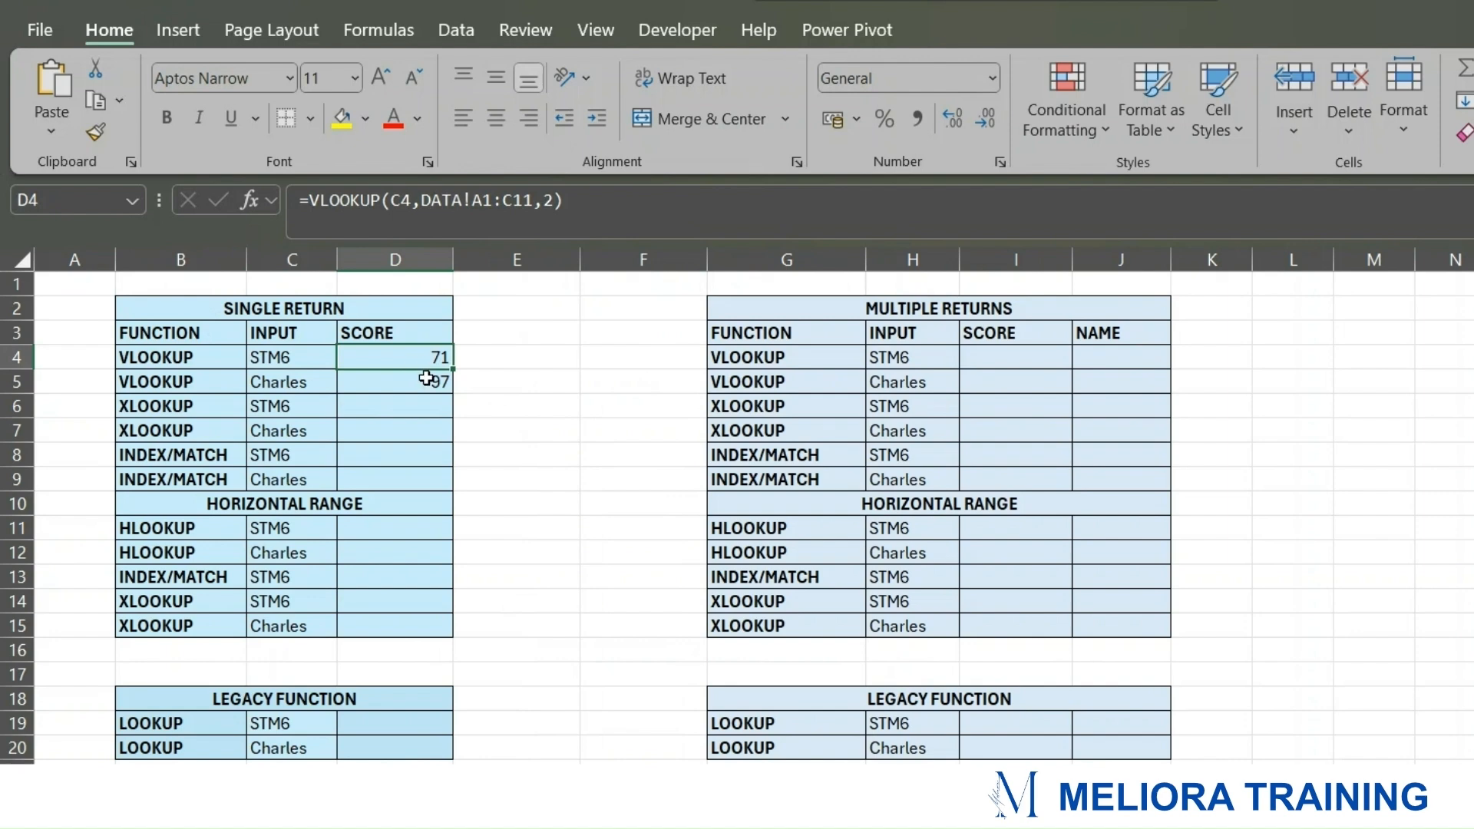
left_click(550, 199)
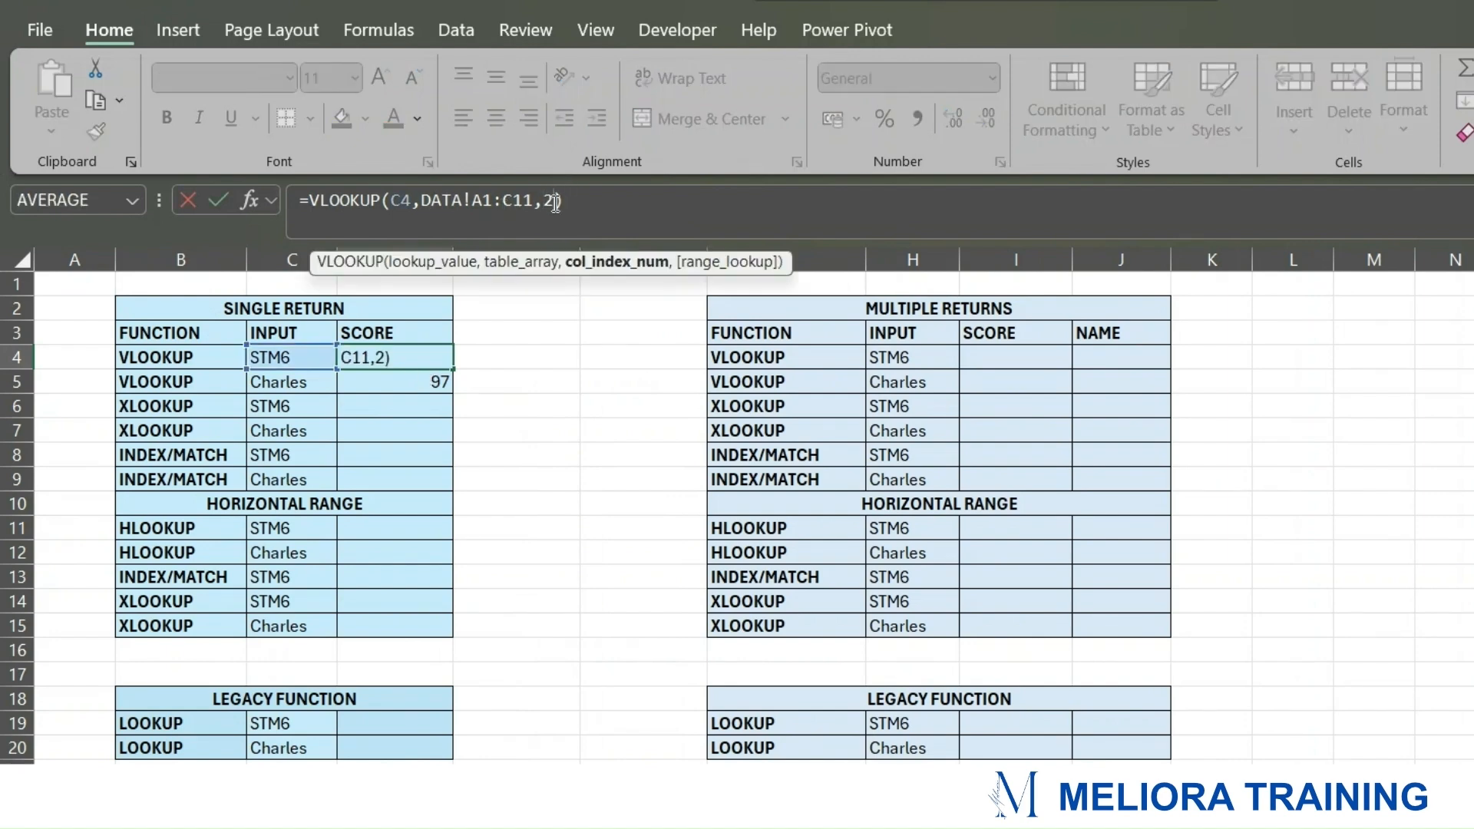
type(",")
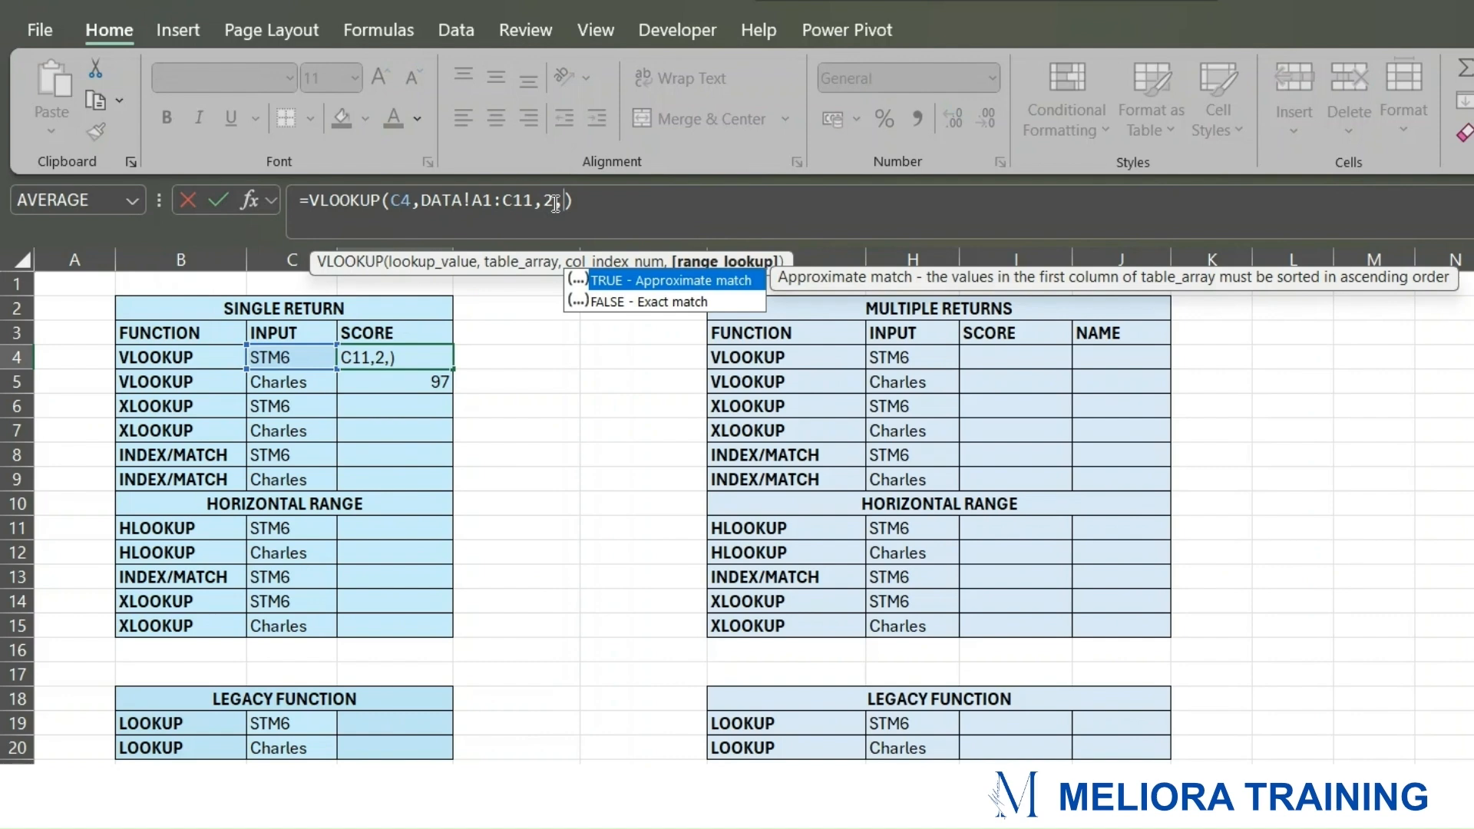
left_click(676, 304)
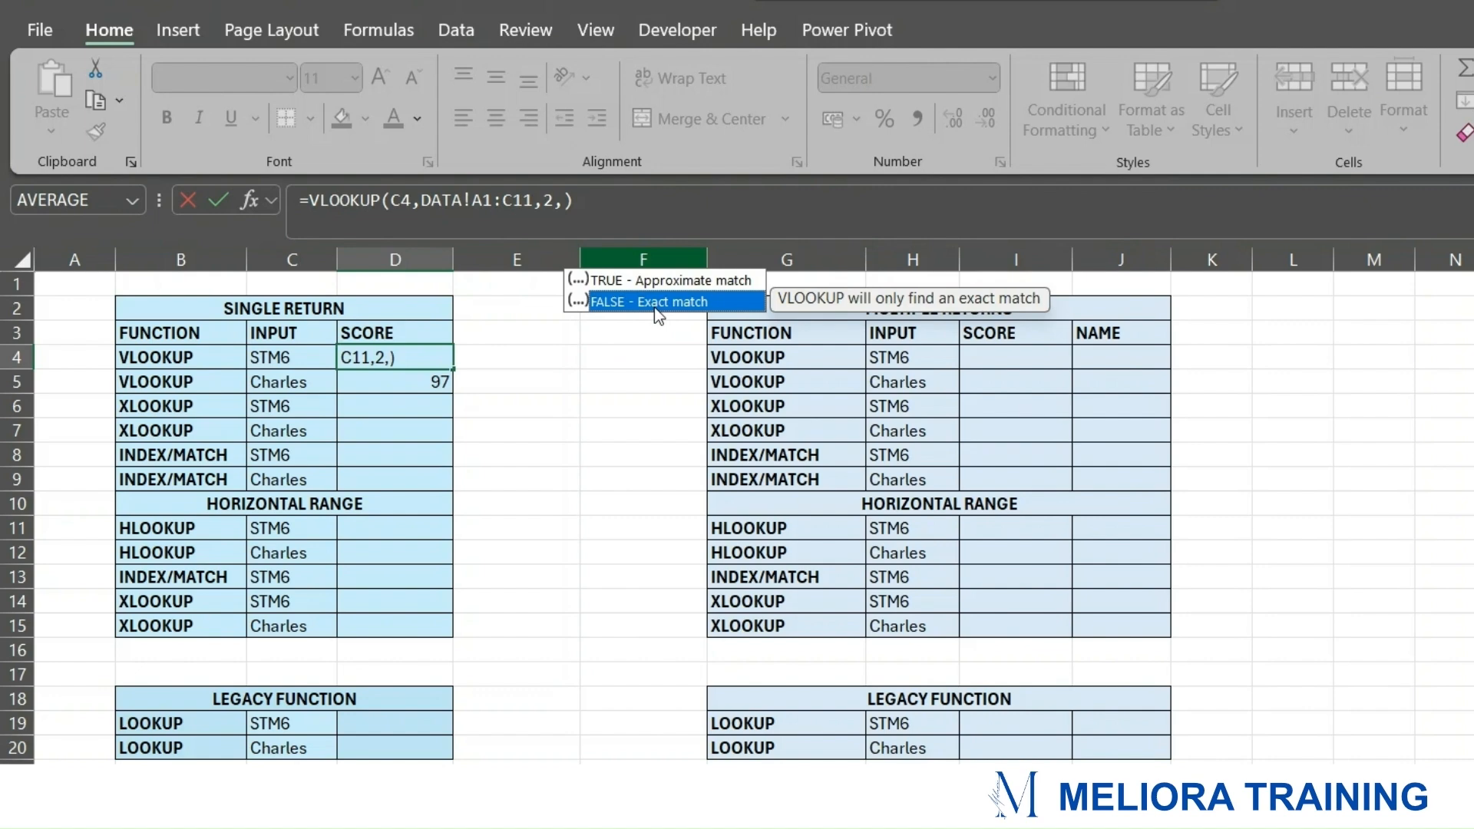
double_click(655, 302)
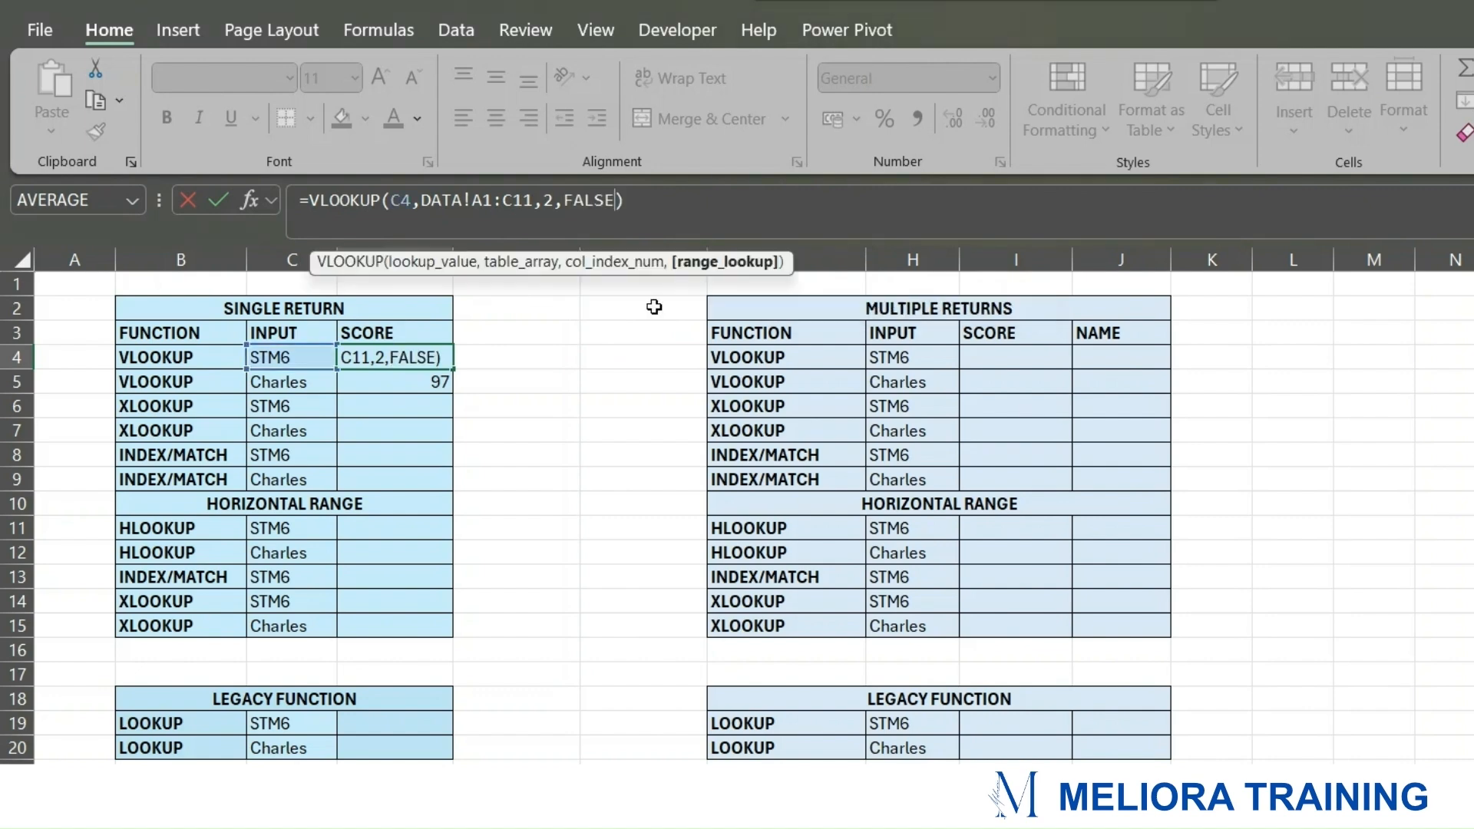
left_click(641, 201)
key("Return")
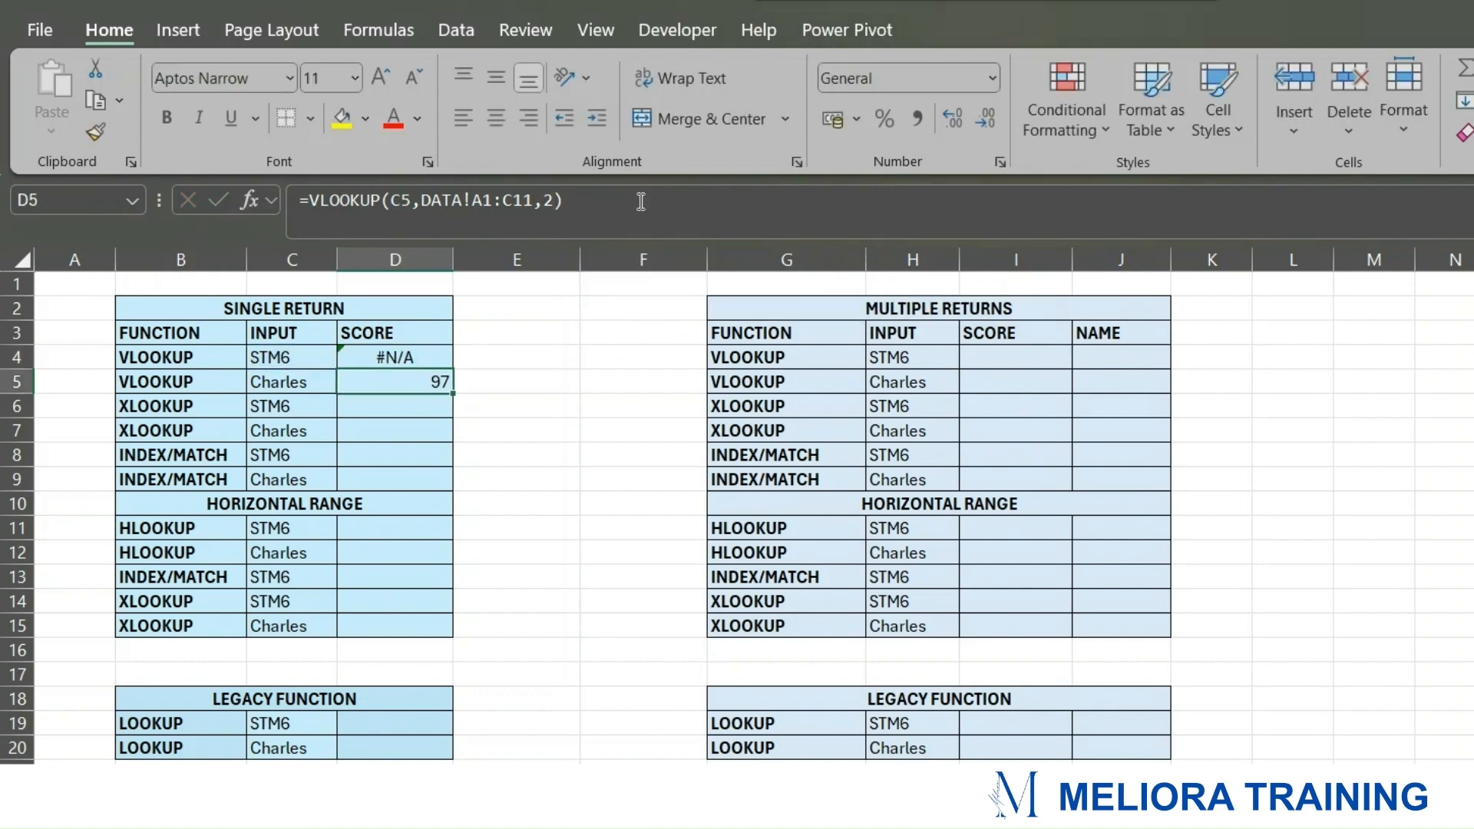
Step: Extend the VLOOKUP formula in D5 with the exact-match argument, making it =VLOOKUP(C5,DATA!A1:C11,2,FALSE)
left_click(404, 350)
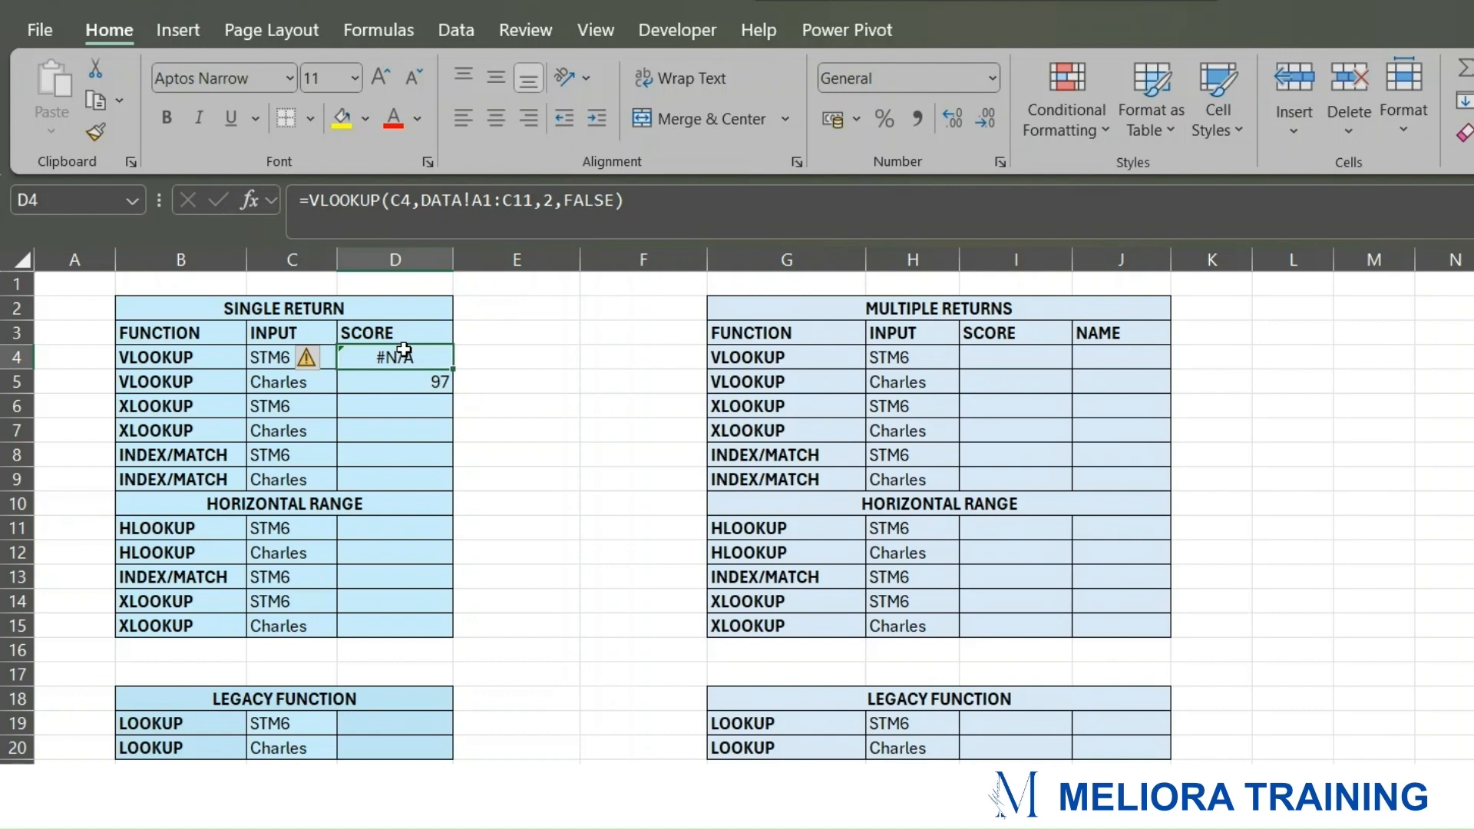
left_click(393, 384)
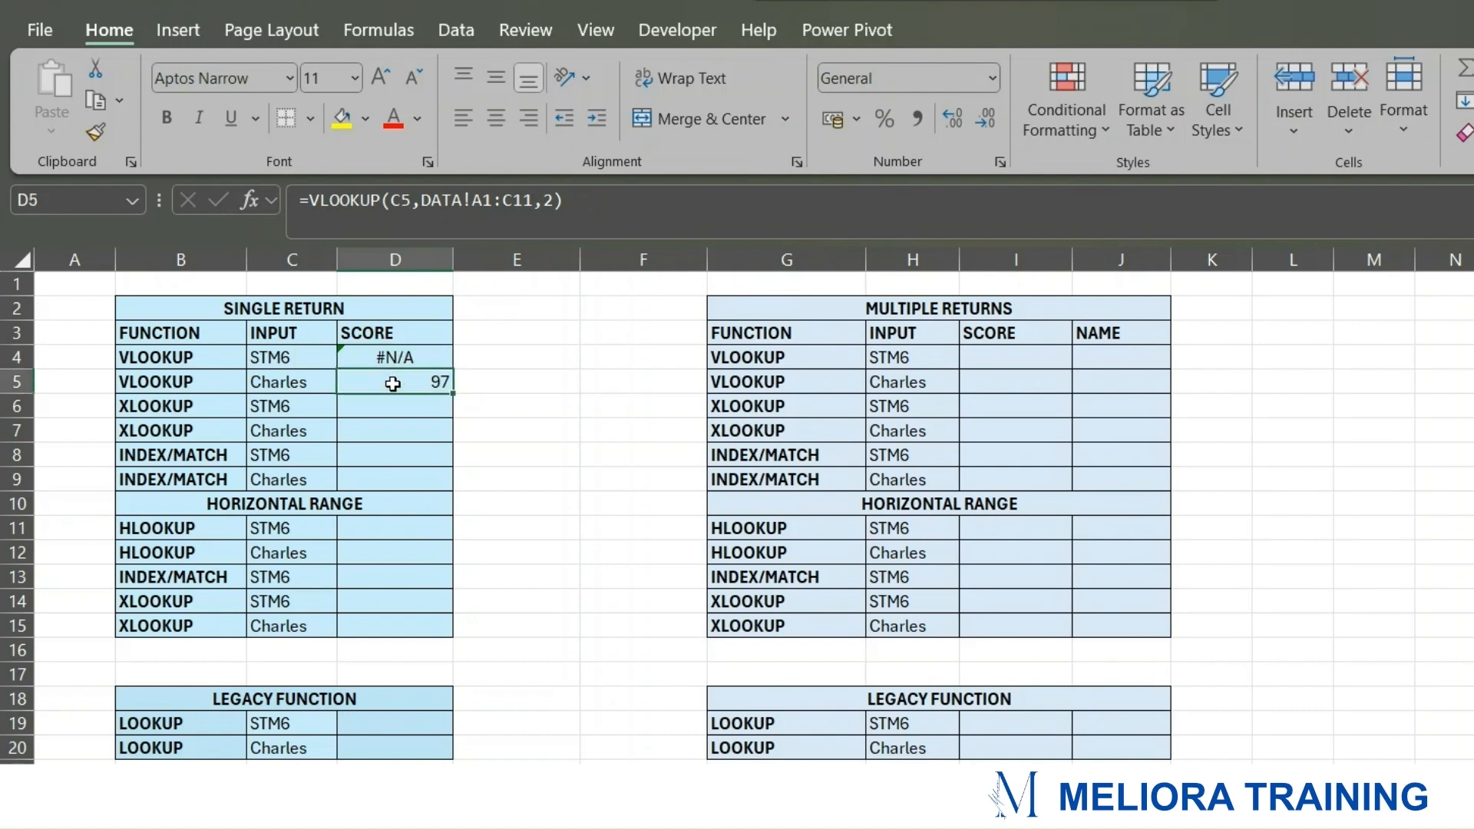
left_click(553, 203)
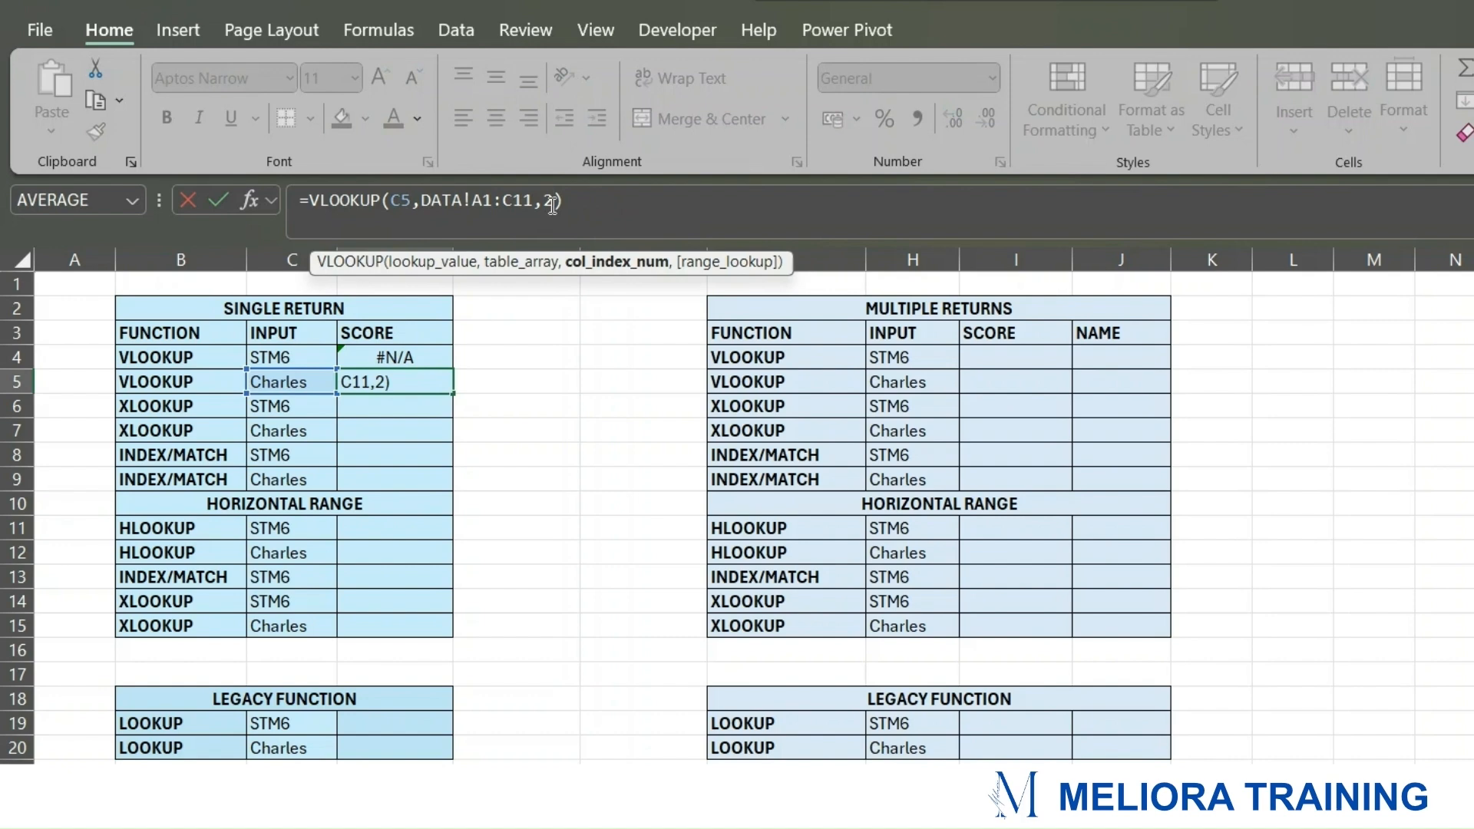
type(",")
key("Down")
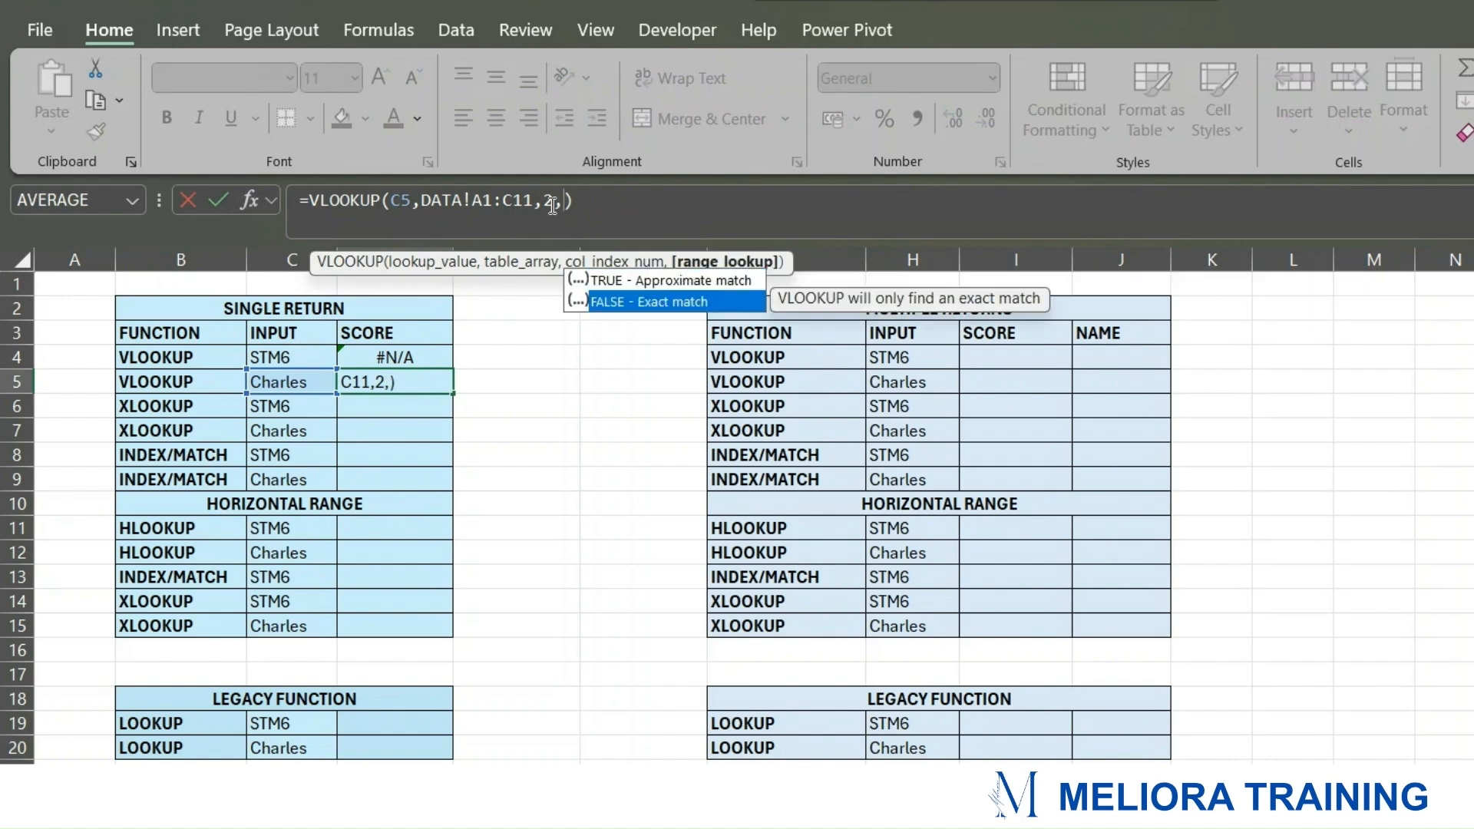
key("Tab")
type(")")
key("Return")
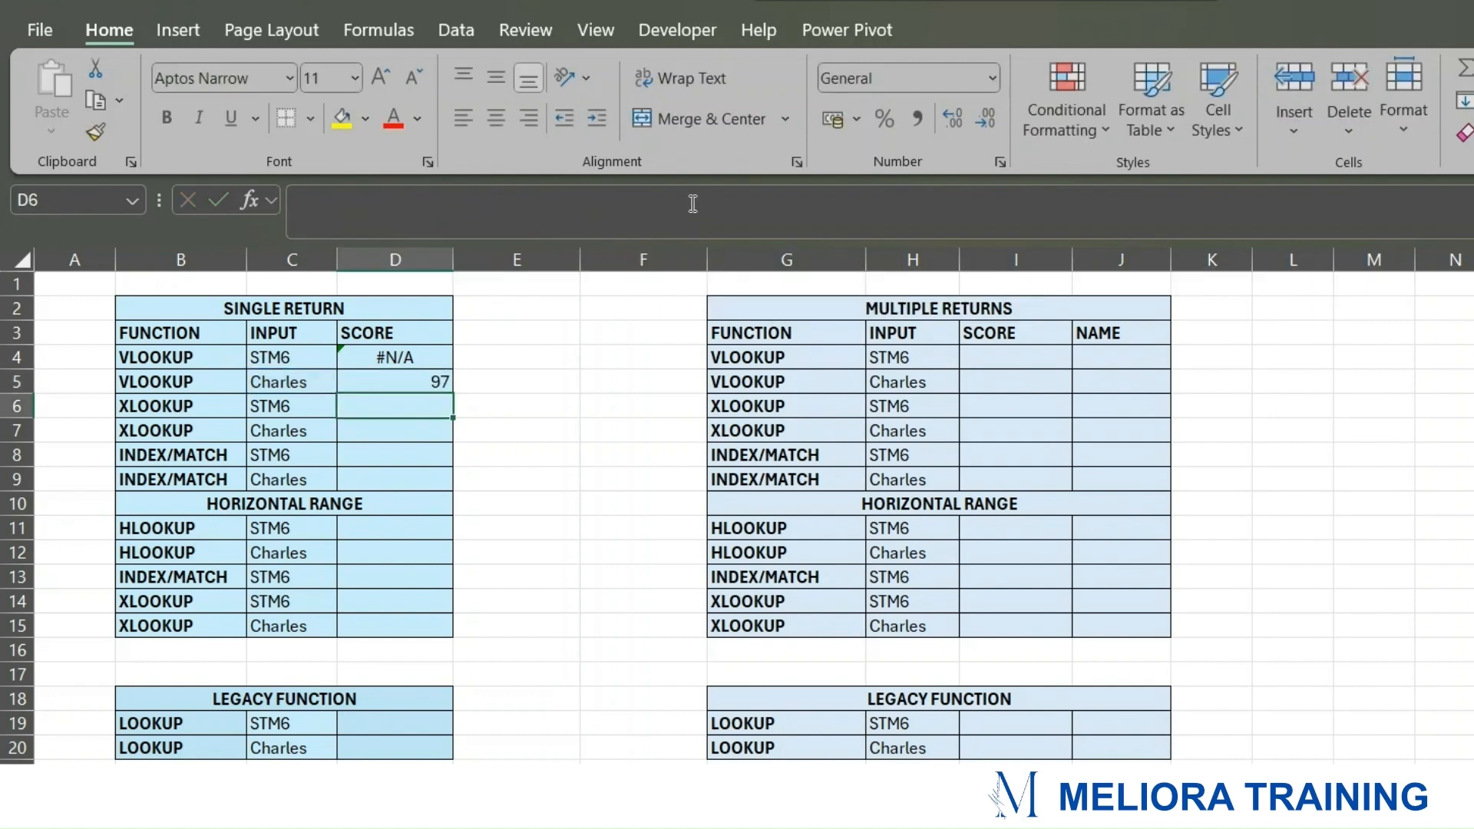
Step: Restore the ID column in A1:A11 of the DATA sheet by copying G1:G11 over it
left_click_drag(427, 360, 430, 380)
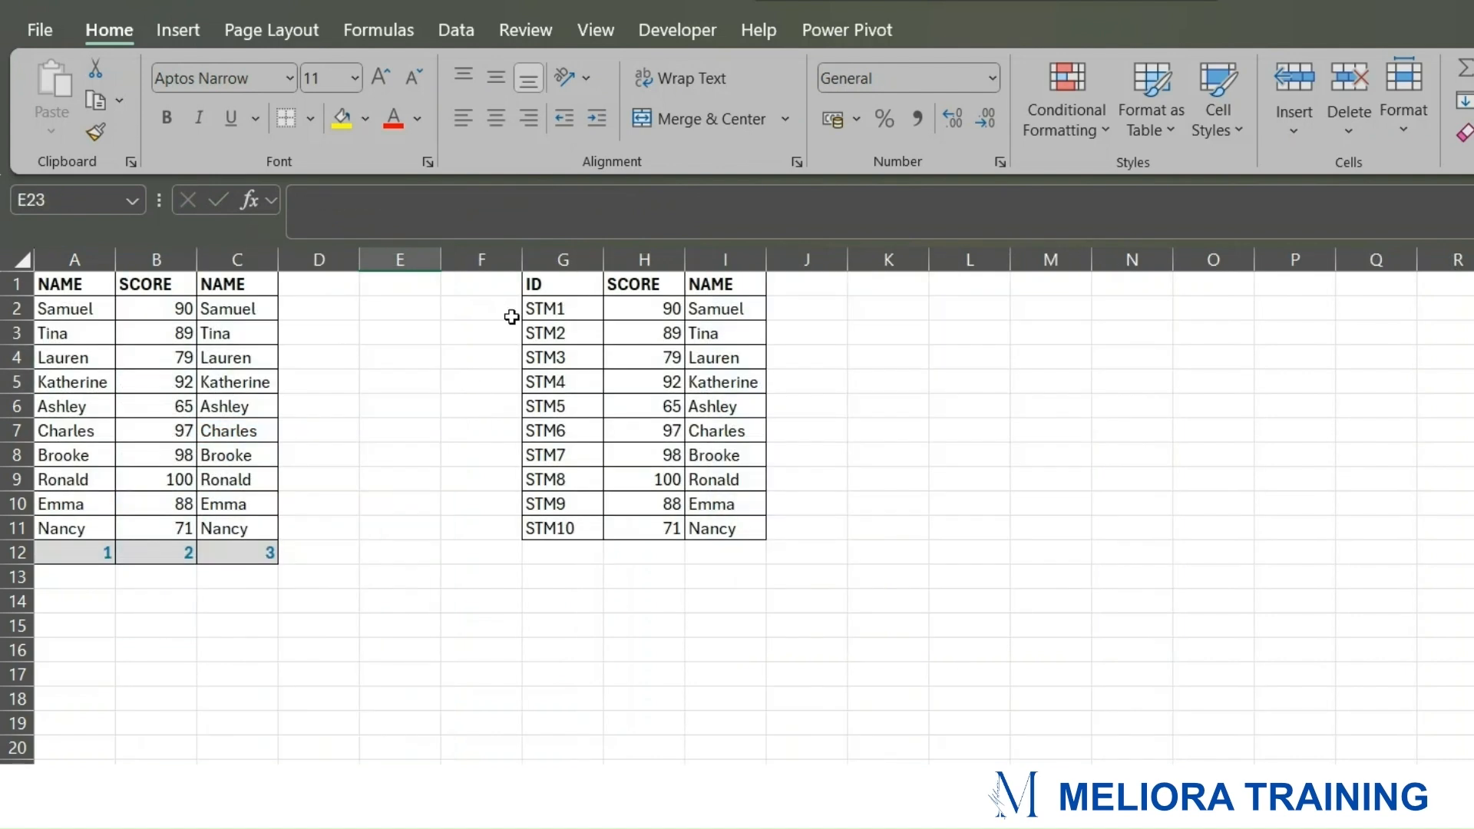
left_click_drag(578, 285, 577, 529)
key("ctrl+c")
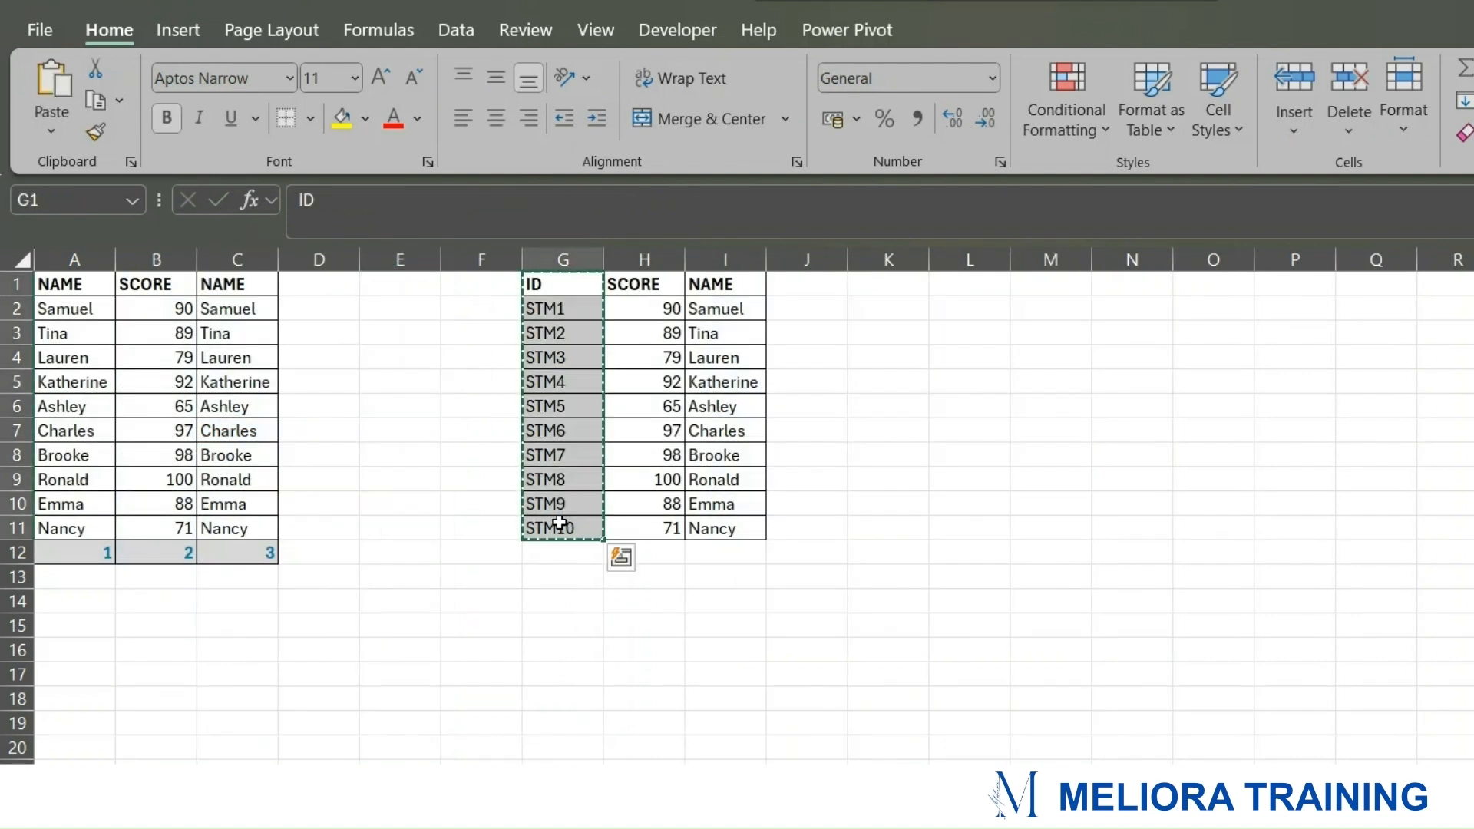
left_click_drag(87, 291, 94, 528)
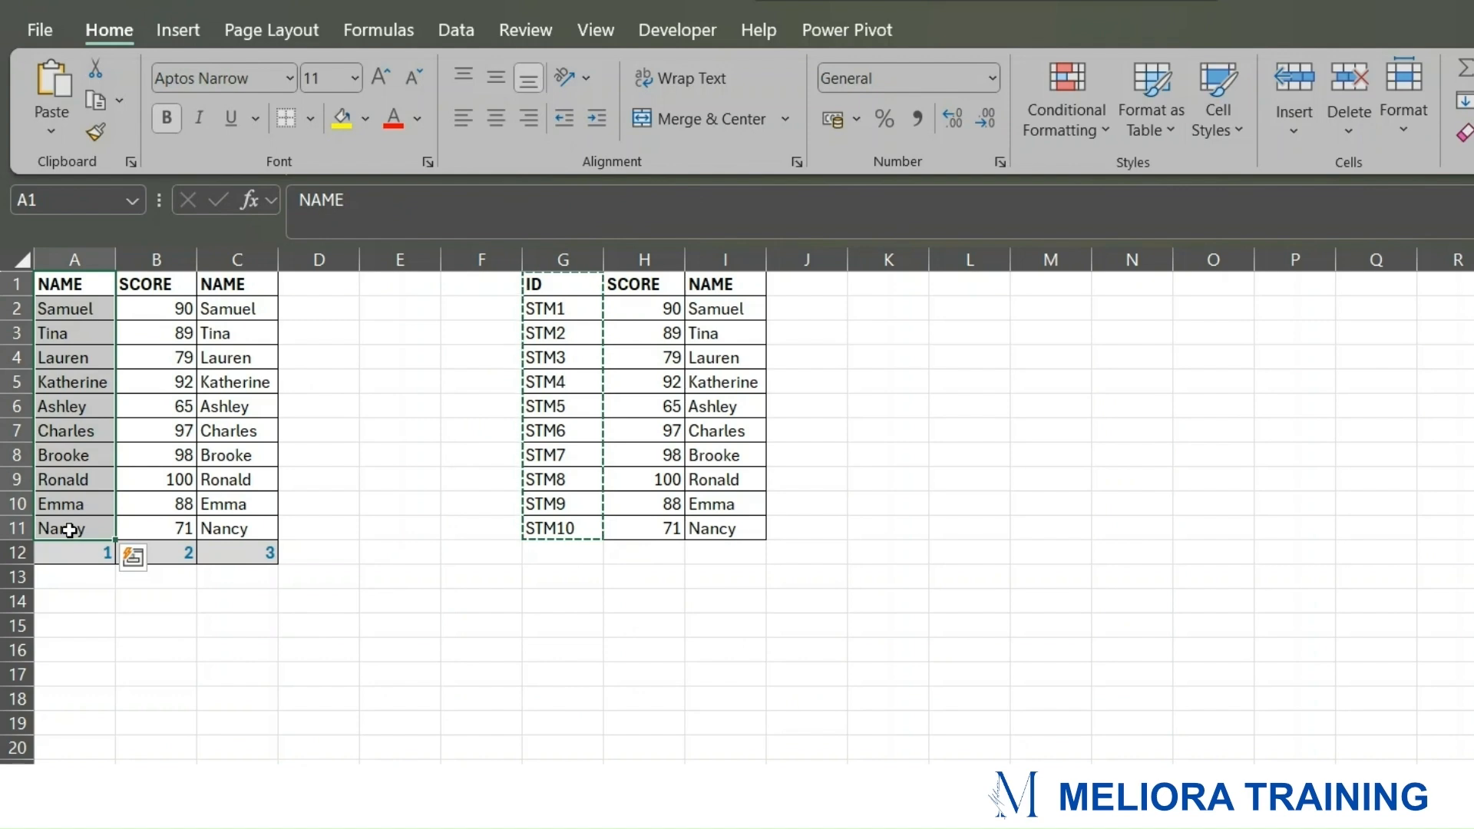
key("ctrl+v")
left_click(412, 598)
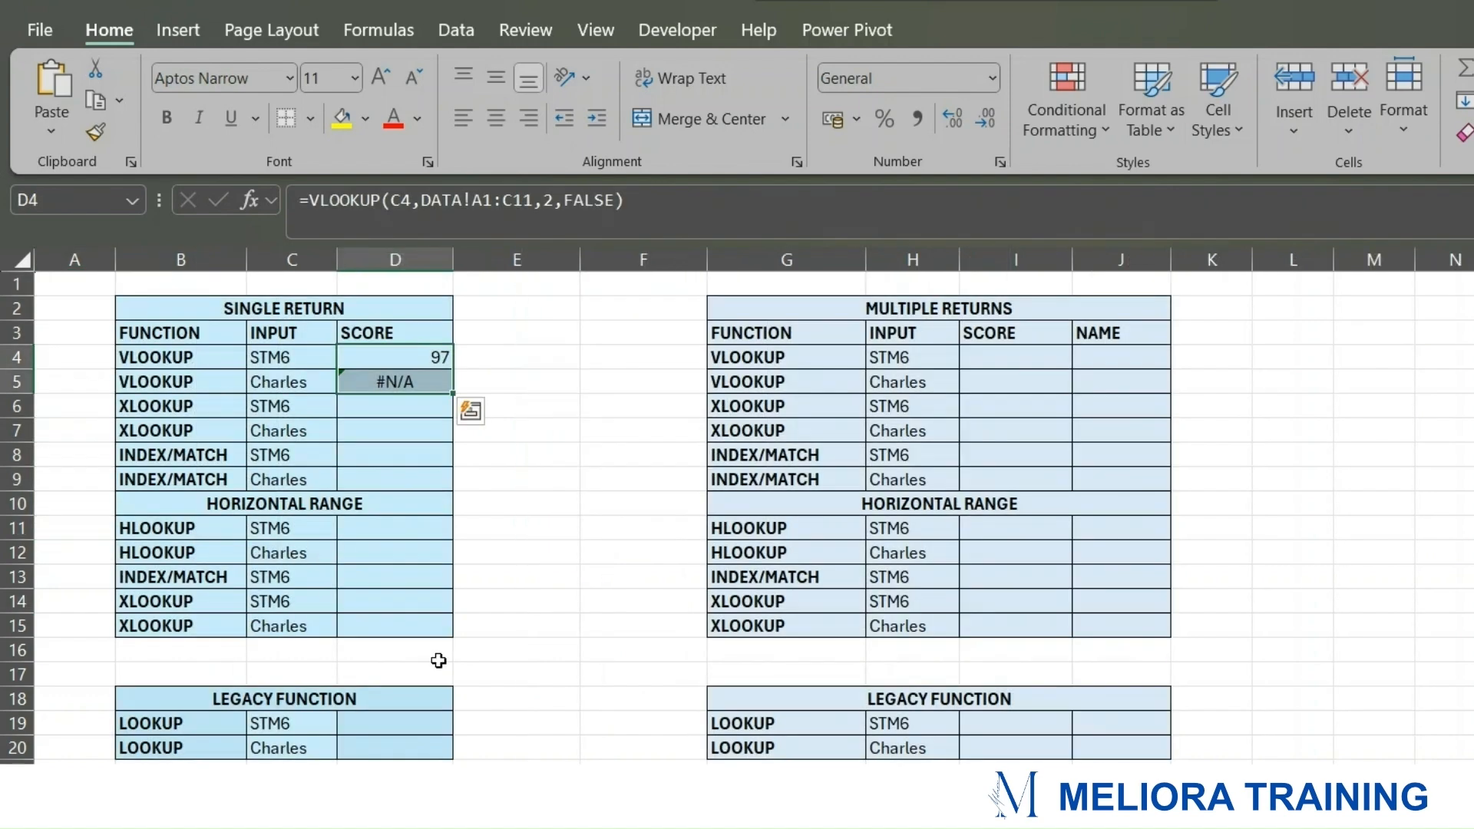
Step: Check the D4 and D5 lookups against the input in C5 and inspect the FALSE argument in the D4 formula
left_click(306, 385)
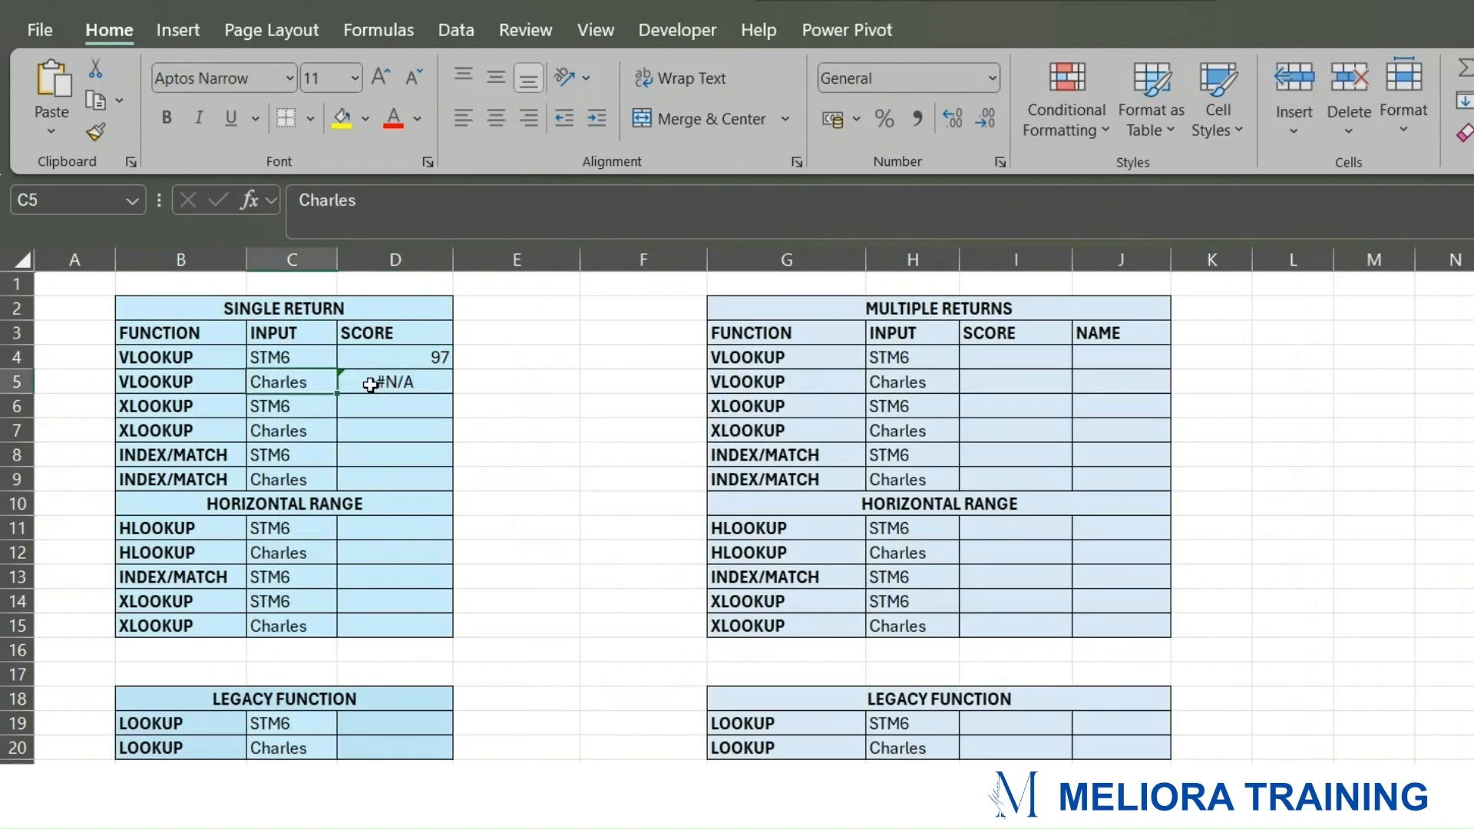
left_click(407, 384)
left_click(426, 359)
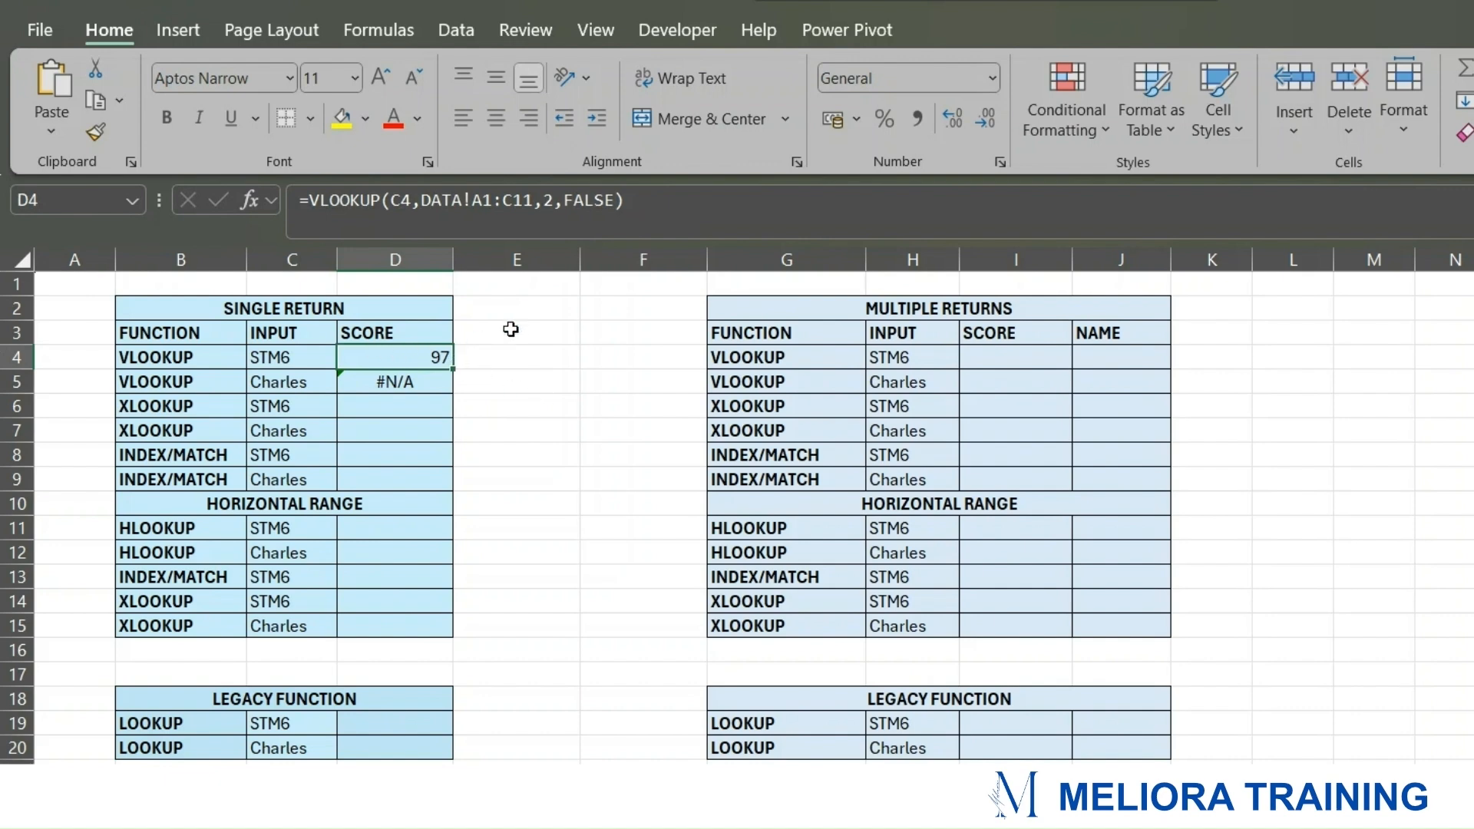
left_click_drag(566, 205, 612, 203)
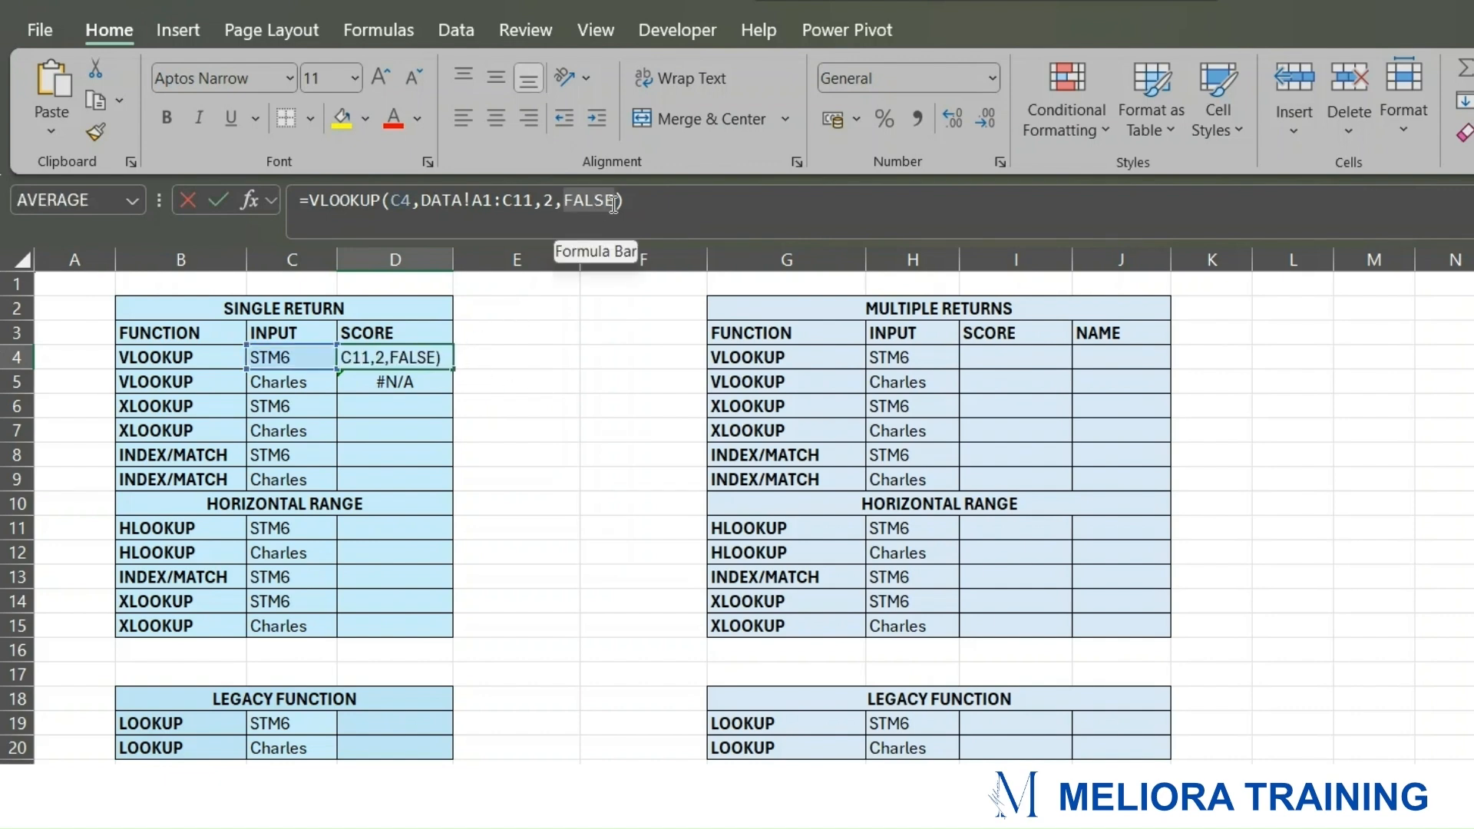
left_click(643, 205)
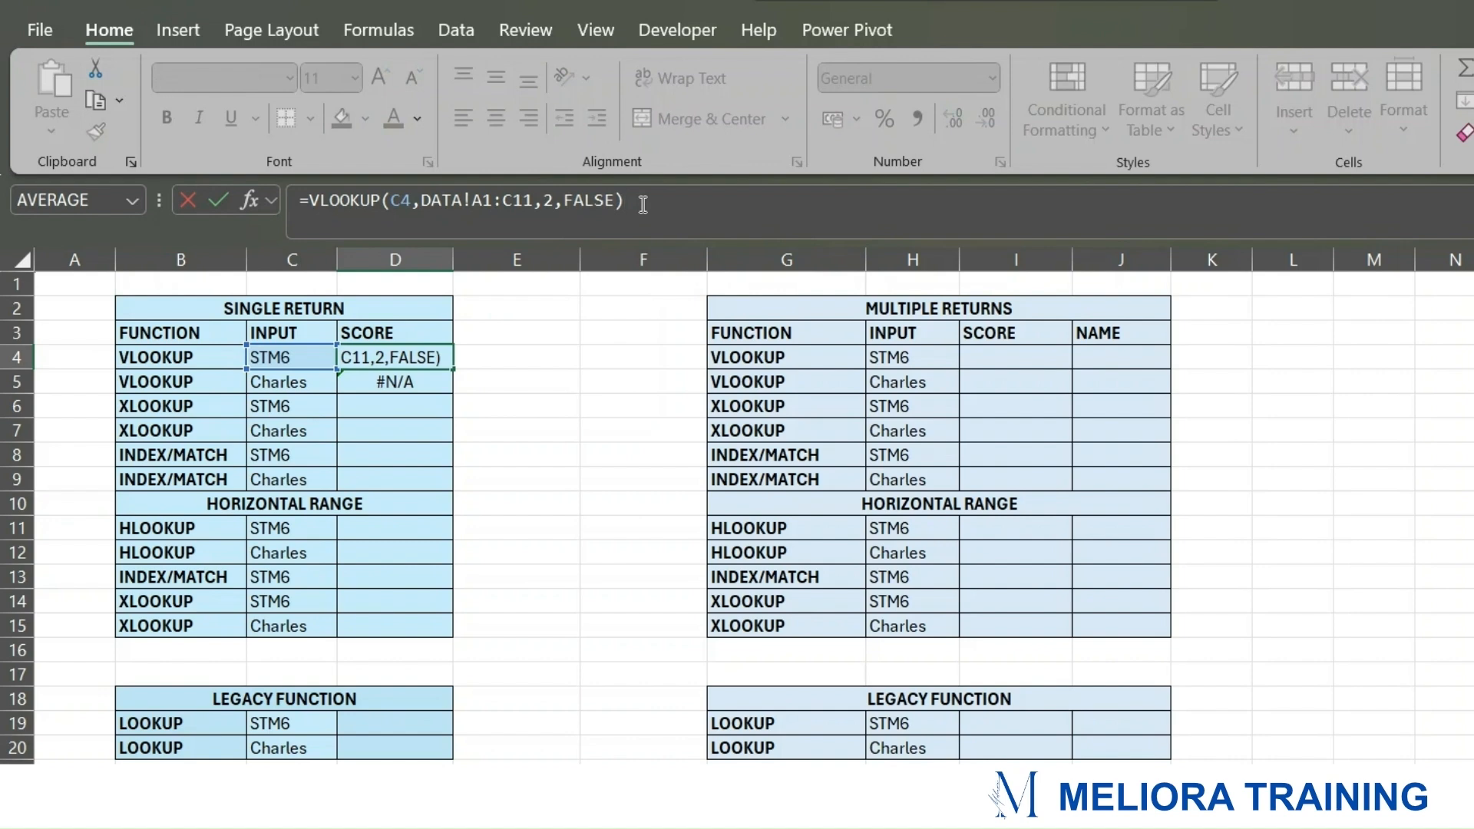
key("Return")
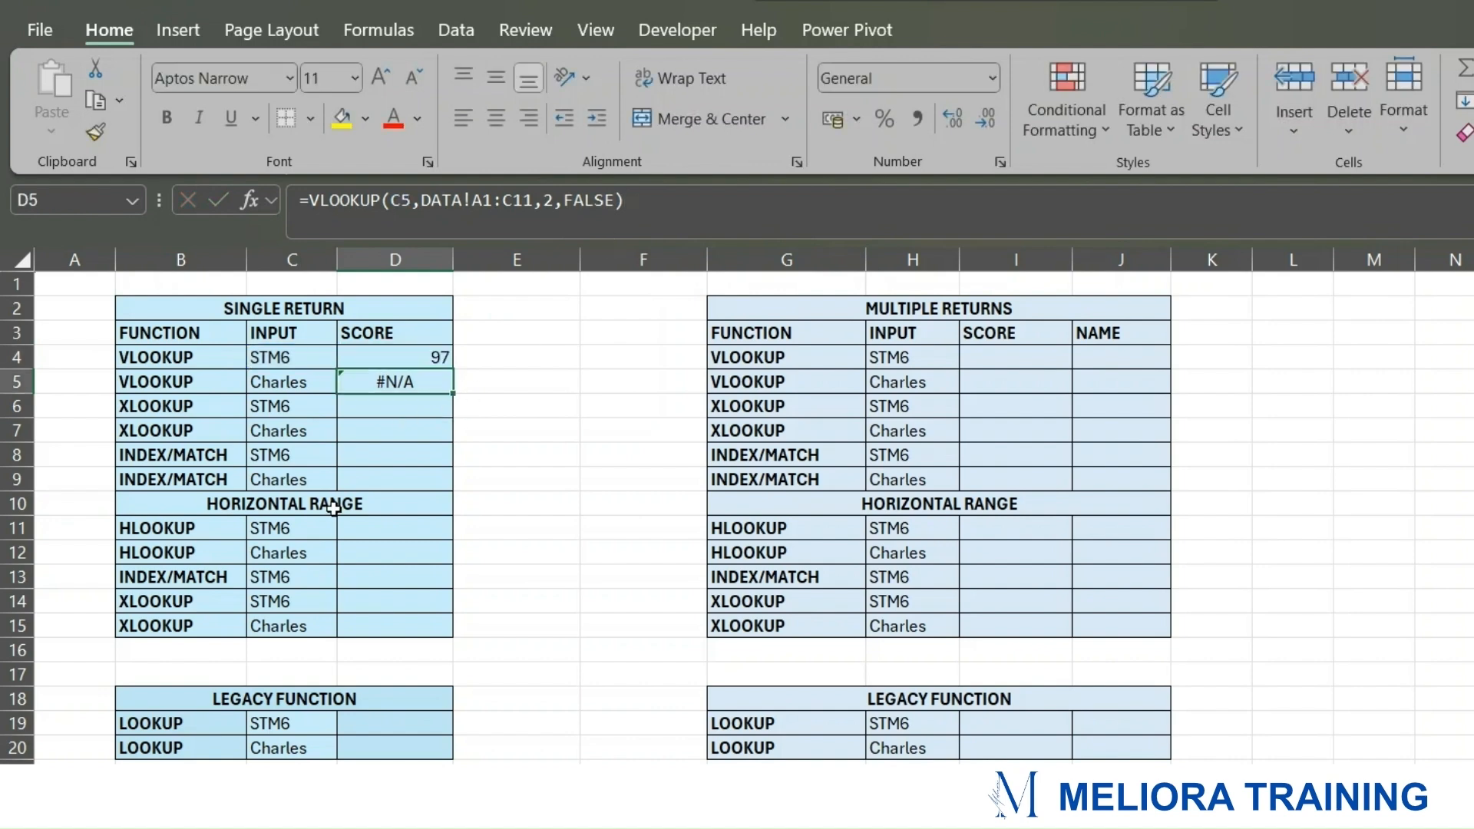
Step: Clear the contents and borders of the duplicate table in F1:J12 on the DATA sheet and return to the lookup sheet
key("ctrl+Page_Down")
left_click_drag(722, 290, 715, 518)
left_click(960, 405)
left_click_drag(490, 281, 799, 553)
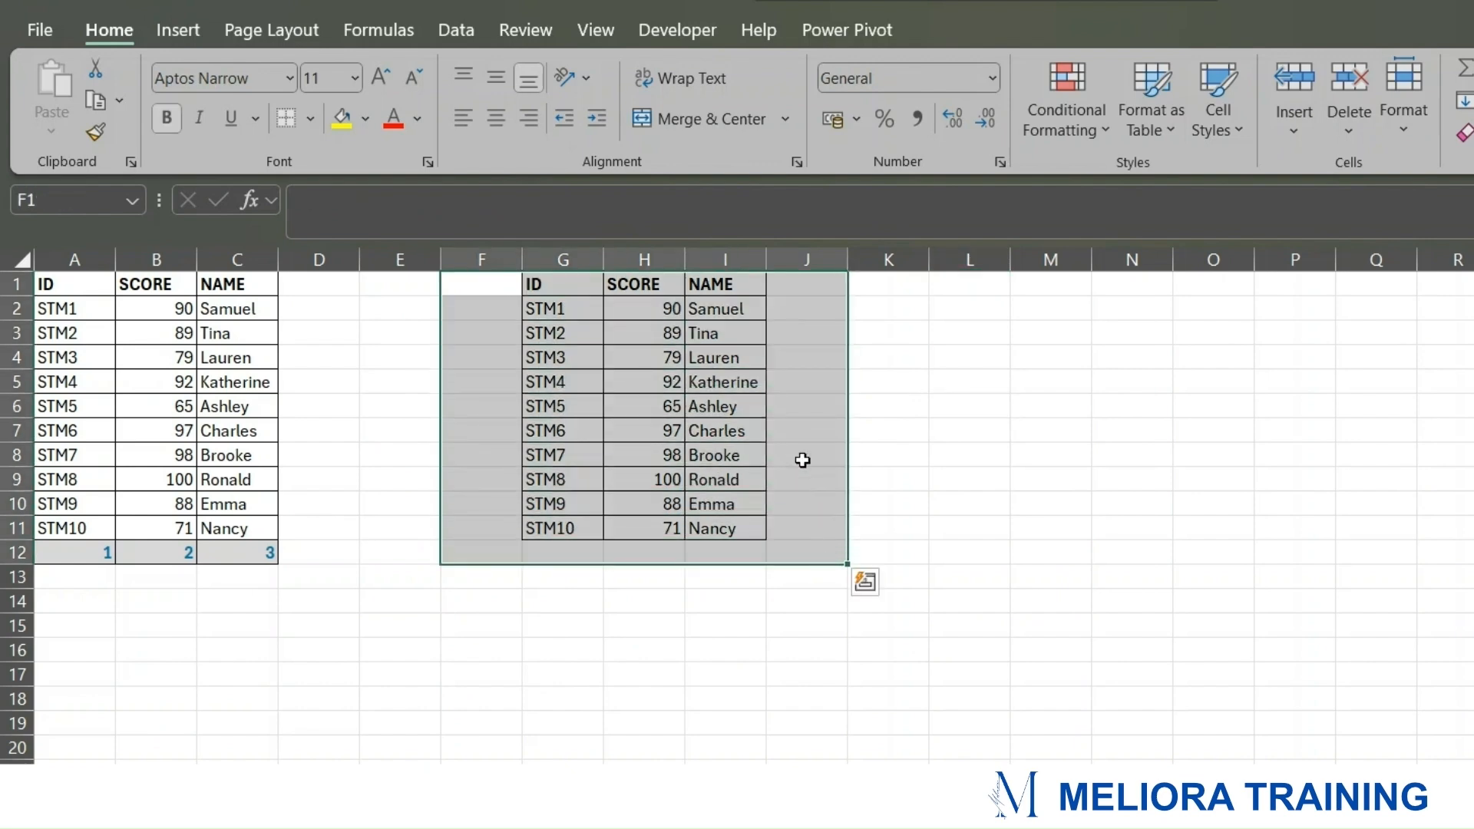
key("Delete")
key("ctrl+shift+minus")
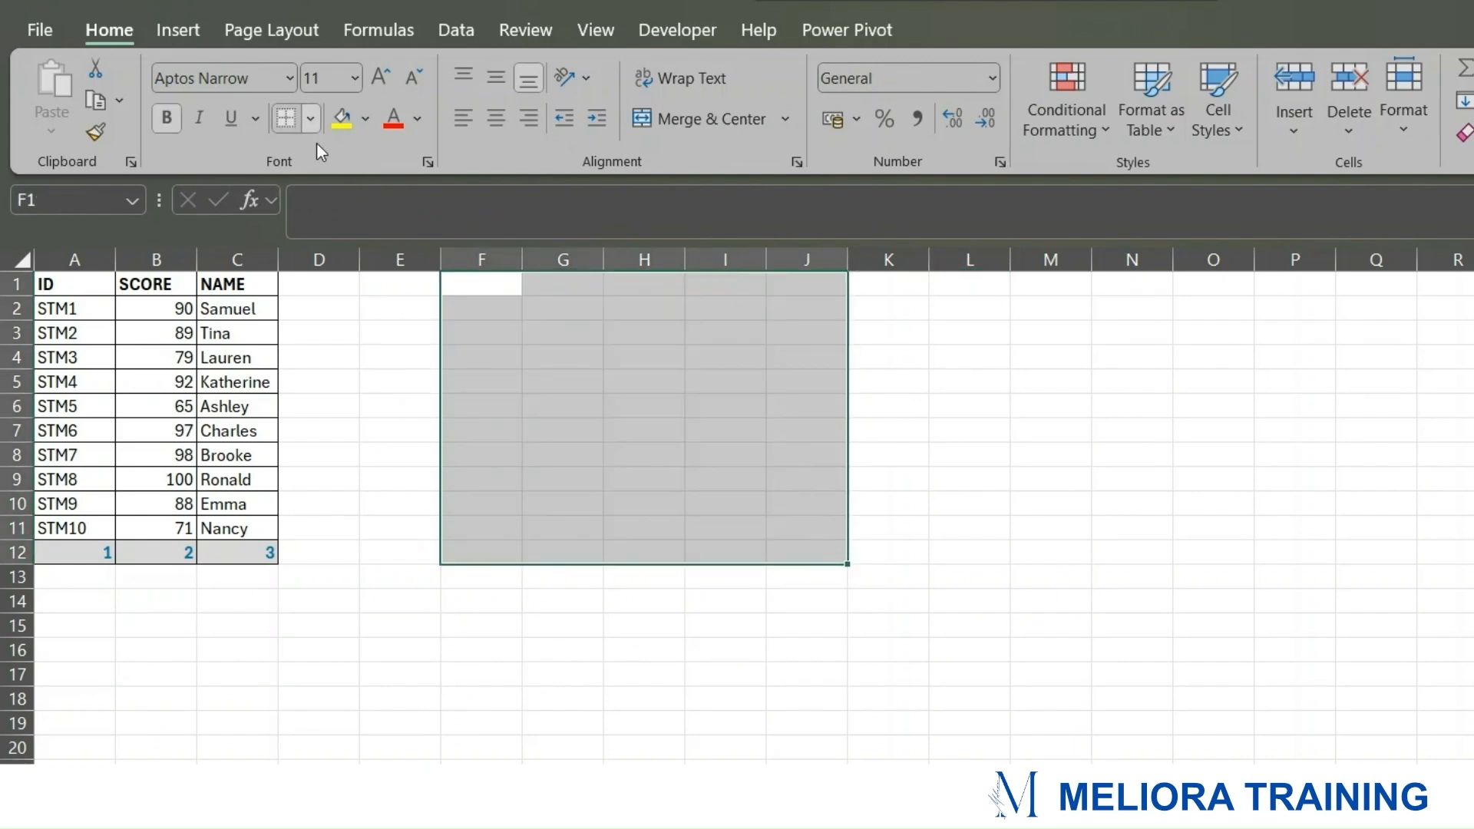
left_click(1113, 522)
key("ctrl+Page_Up")
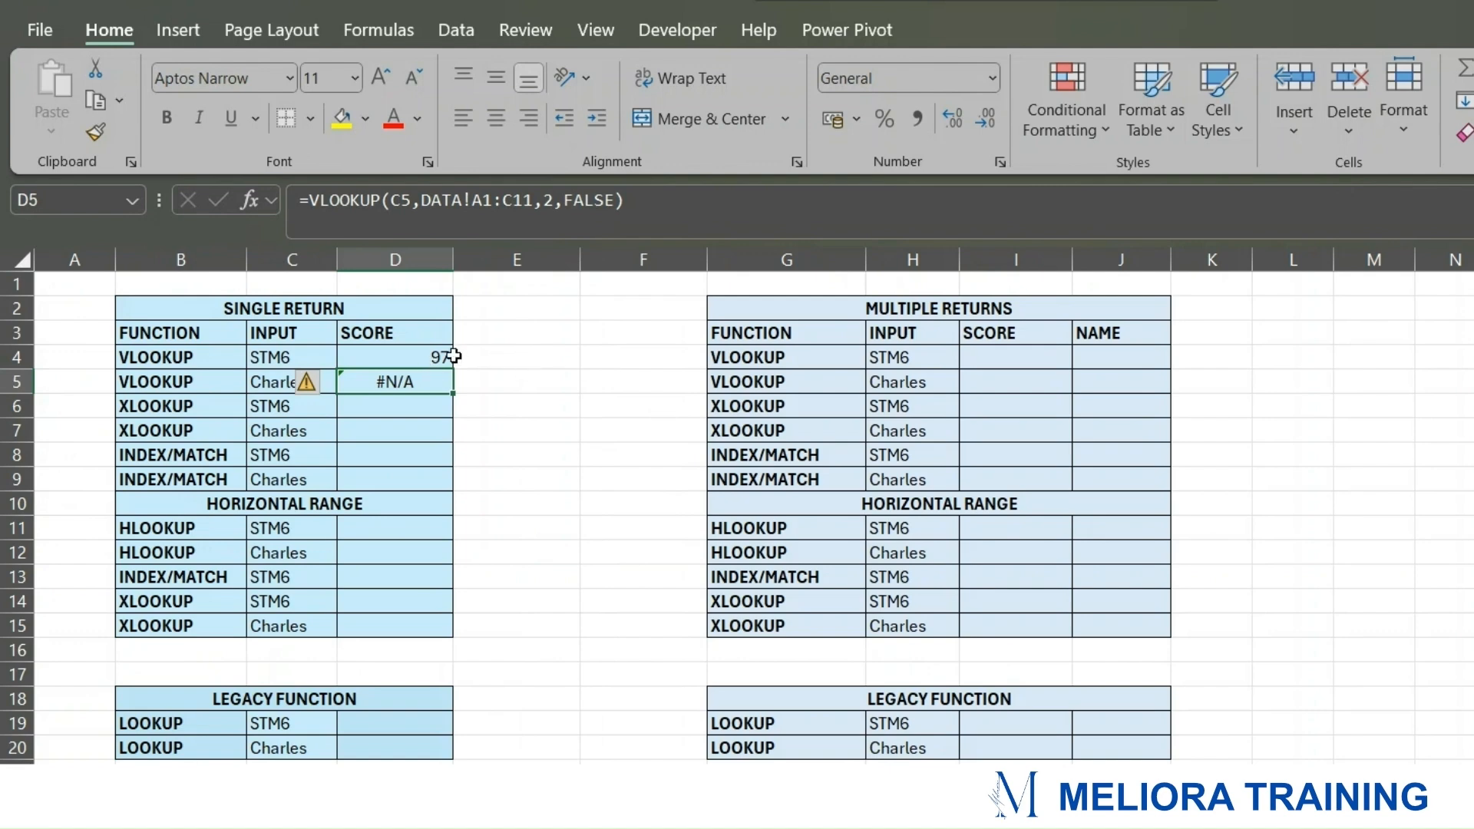
Step: Review the XLOOKUP row 6 and the D5 formula alongside the records in rows 5 and 7 of the DATA sheet
left_click(528, 384)
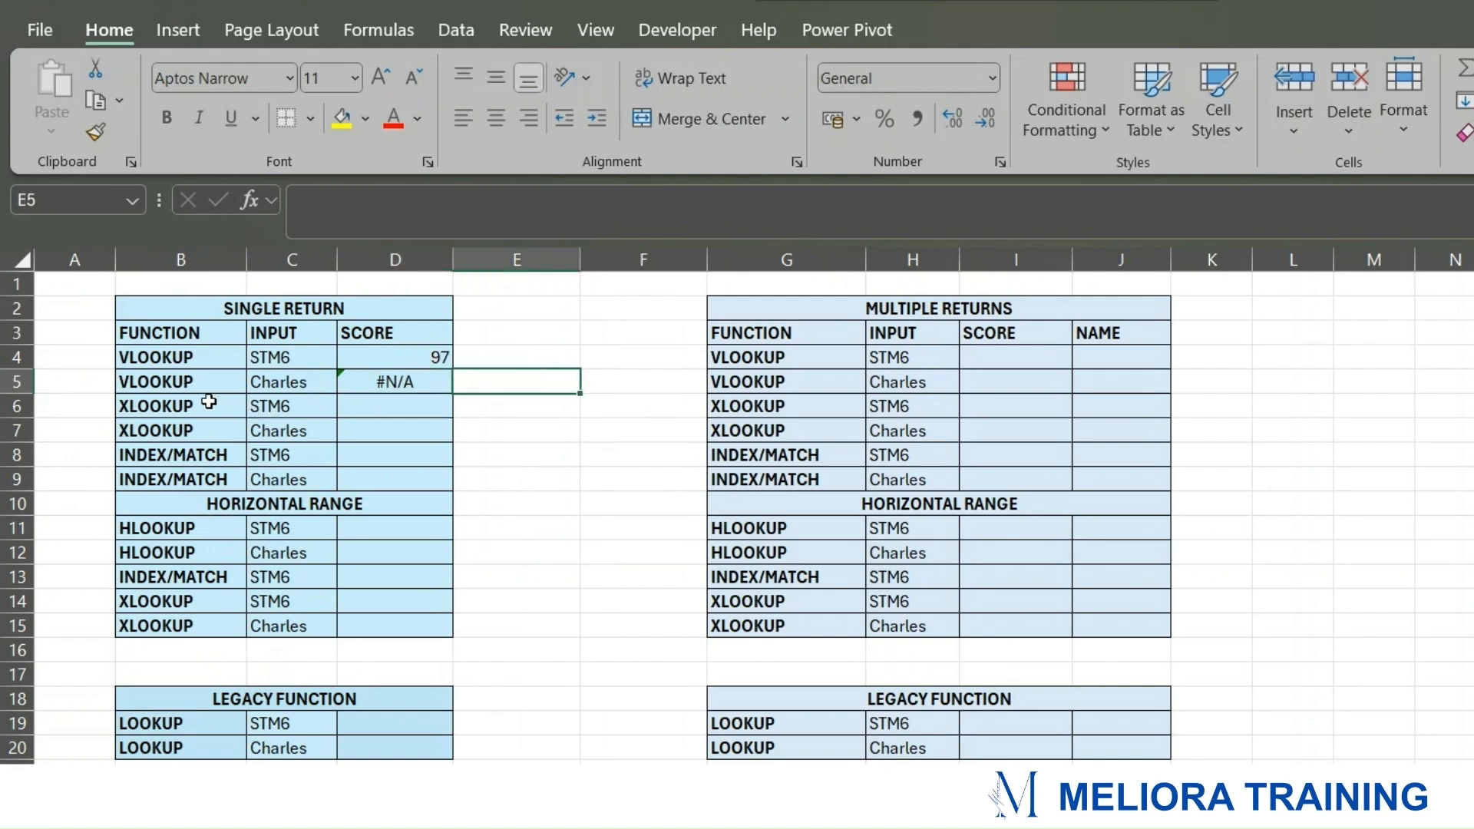
left_click(202, 409)
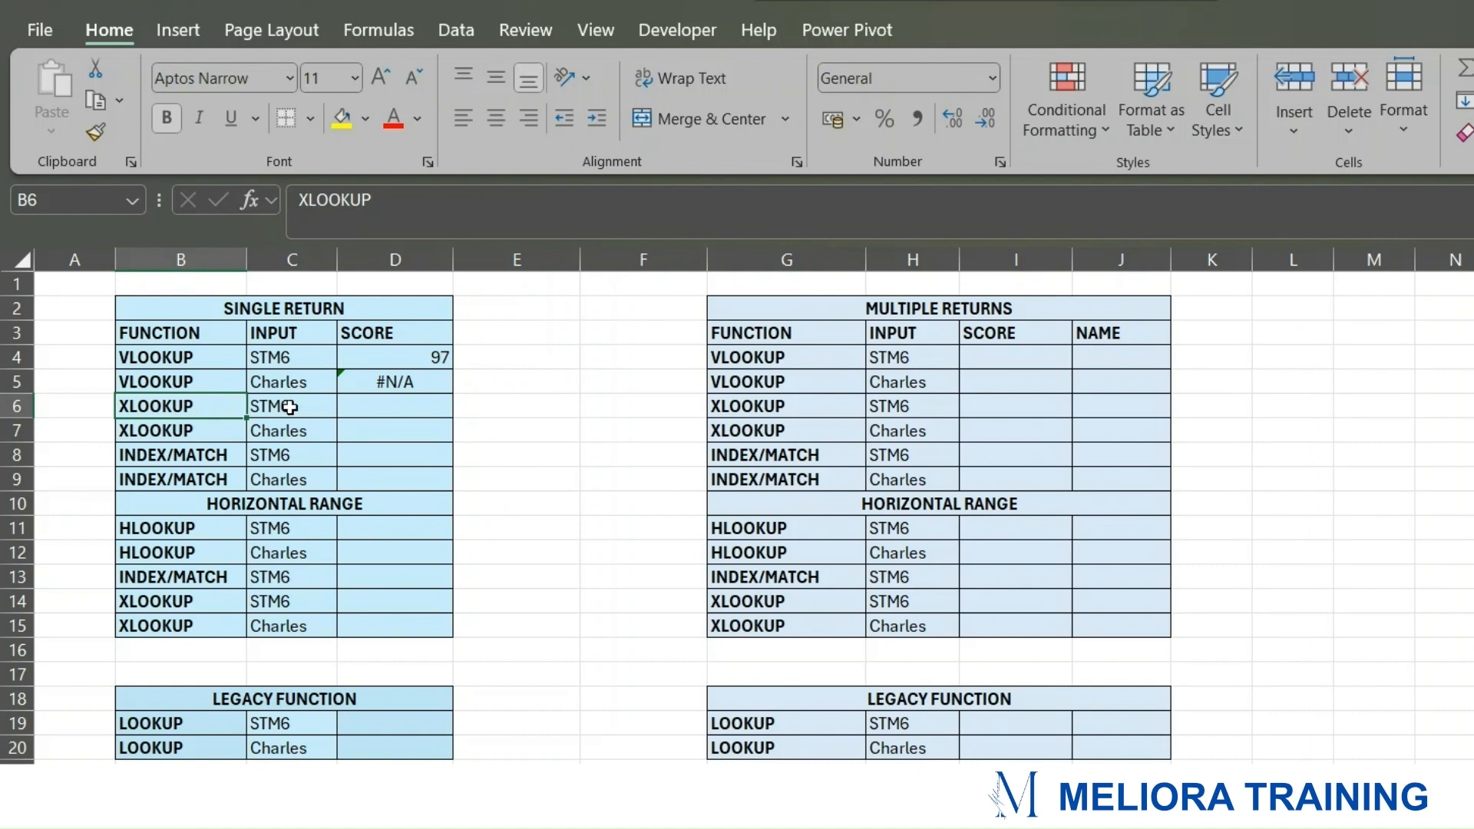
left_click(391, 406)
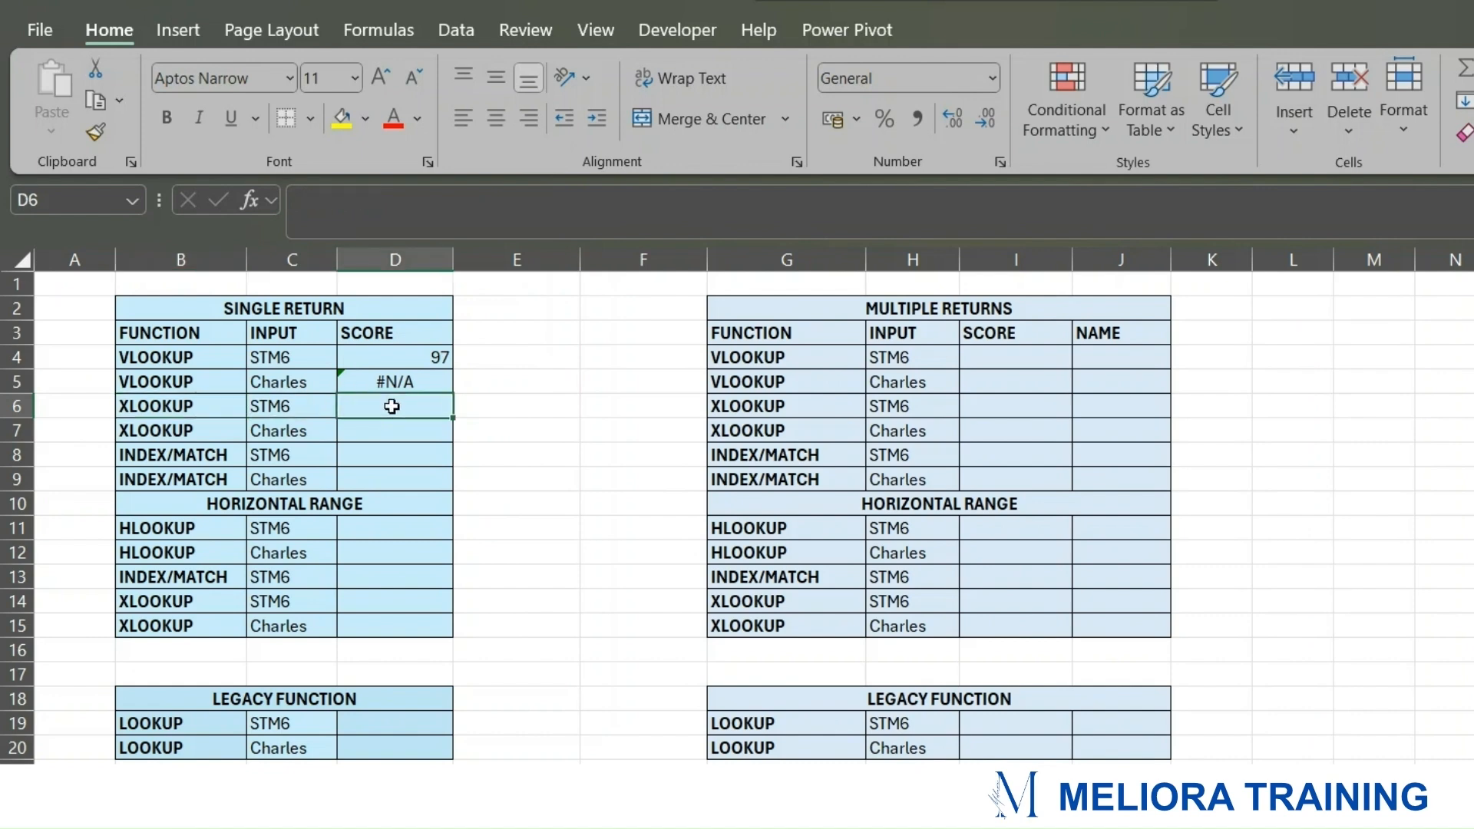
left_click(399, 379)
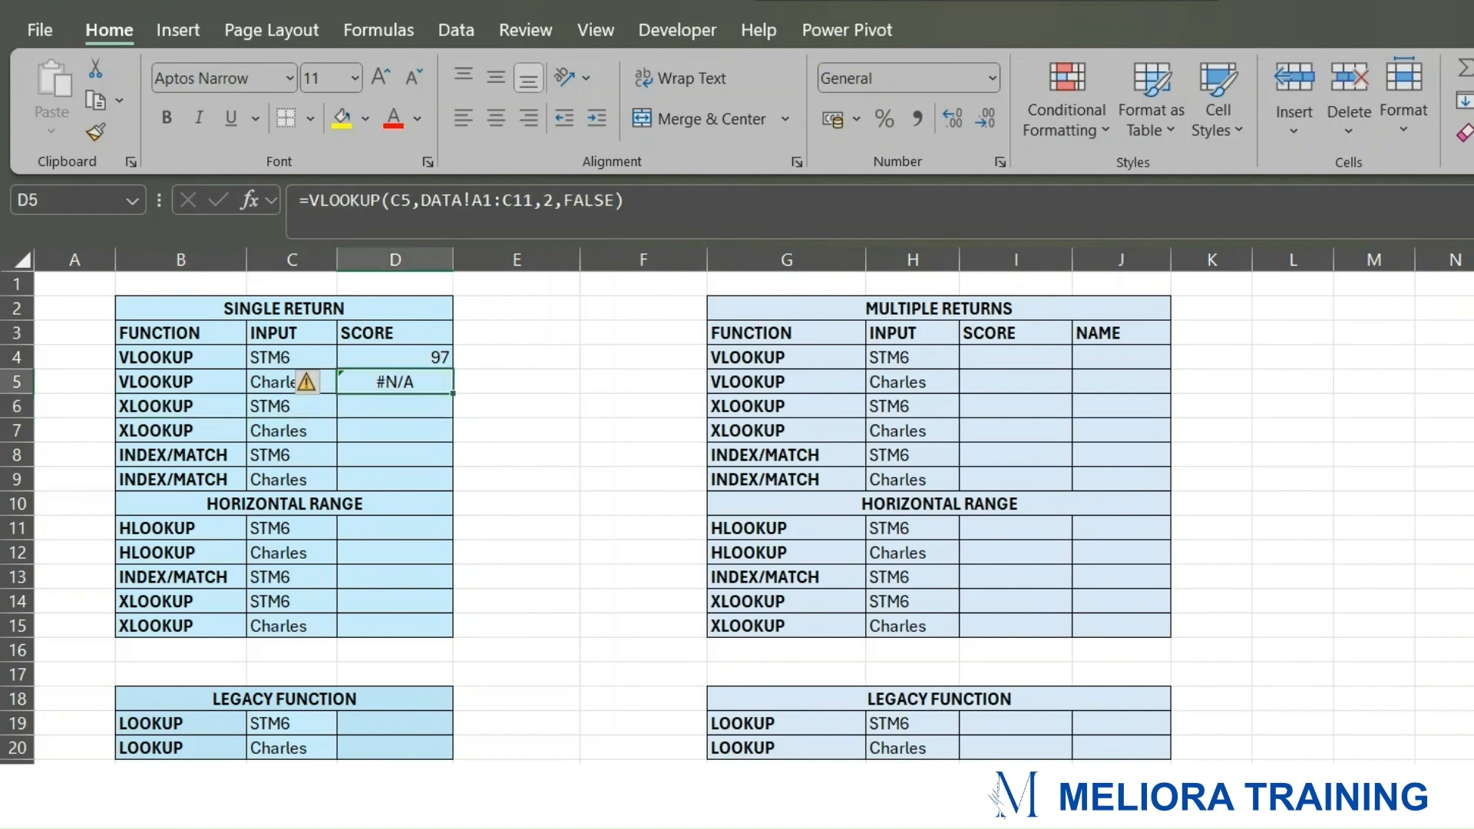
key("ctrl+Page_Down")
left_click_drag(257, 435, 158, 430)
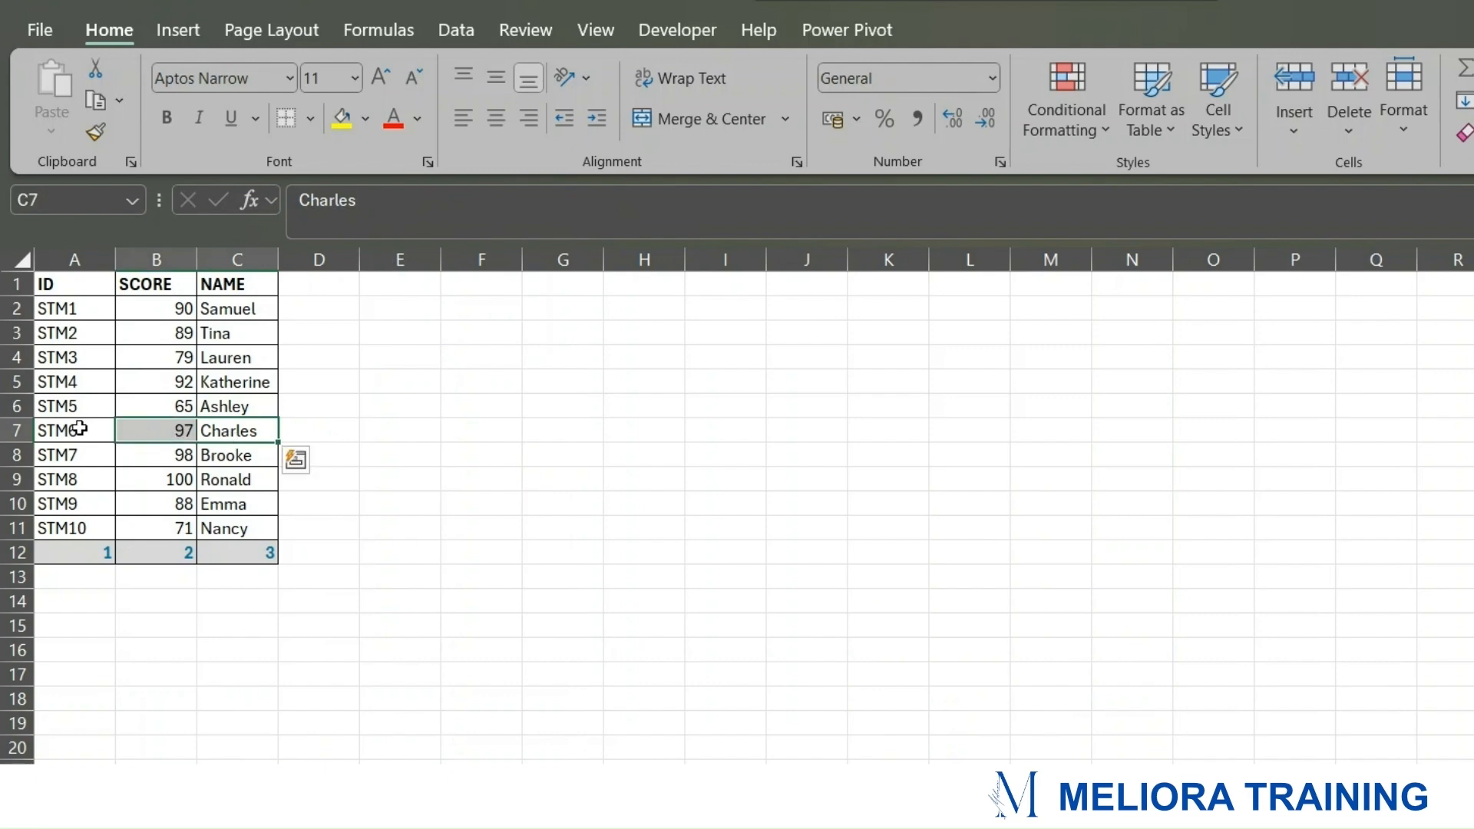
left_click_drag(69, 381, 125, 382)
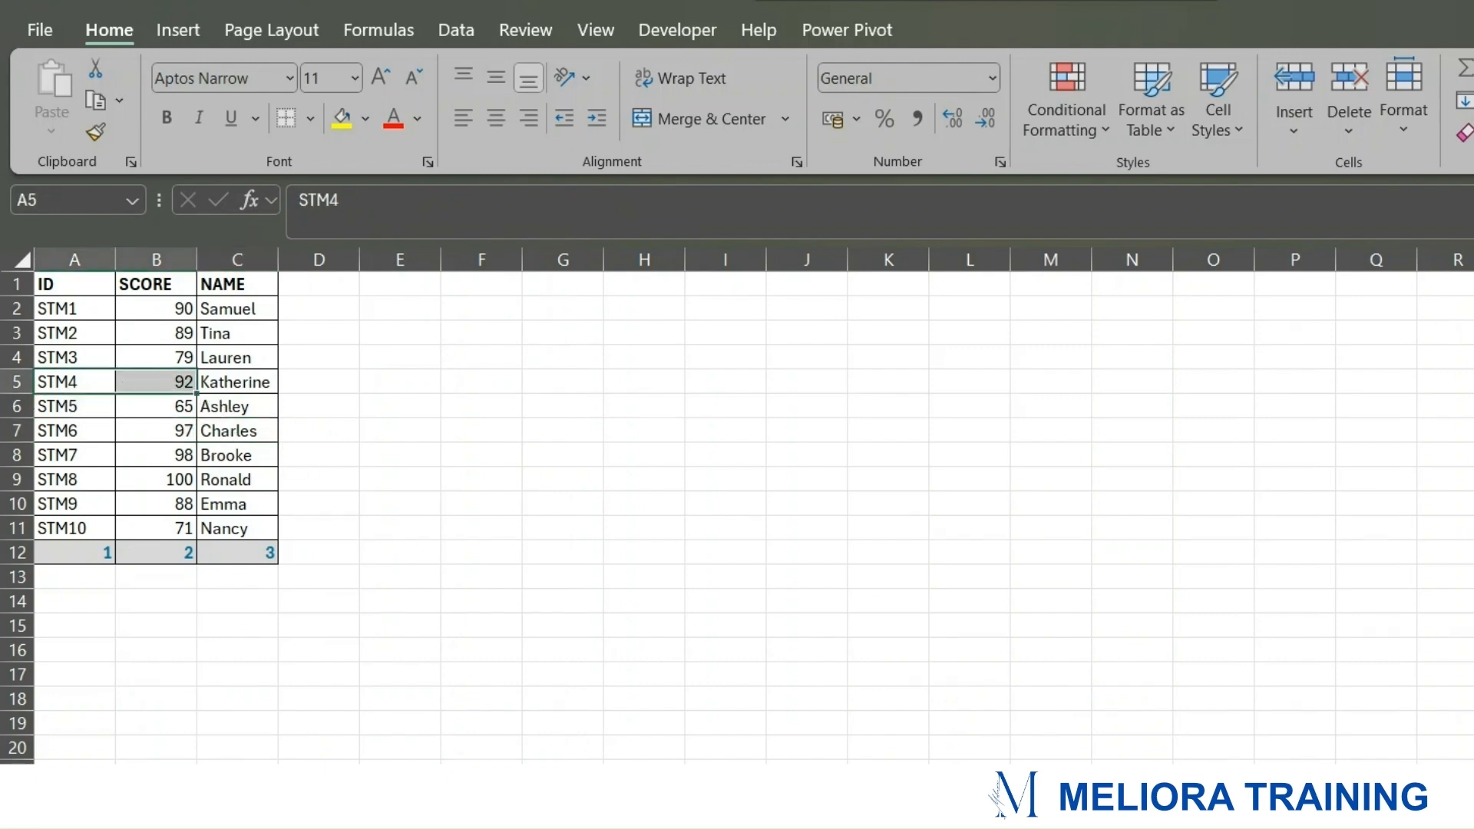
Step: On the lookup sheet, start an XLOOKUP formula in D6 of the SINGLE RETURN table with C6 as the lookup value
key("ctrl+Page_Up")
left_click(265, 400)
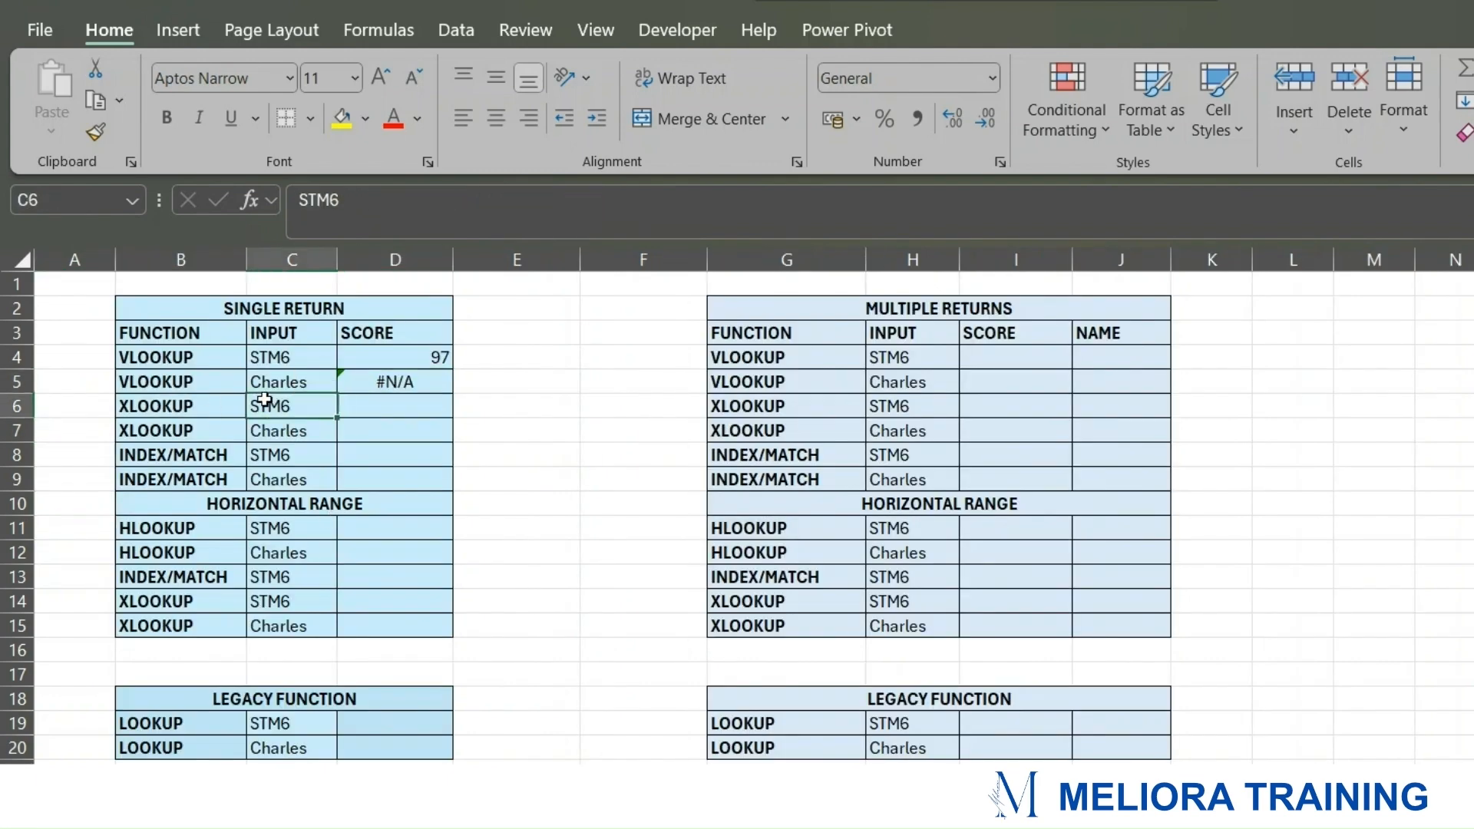
left_click(394, 412)
type("=")
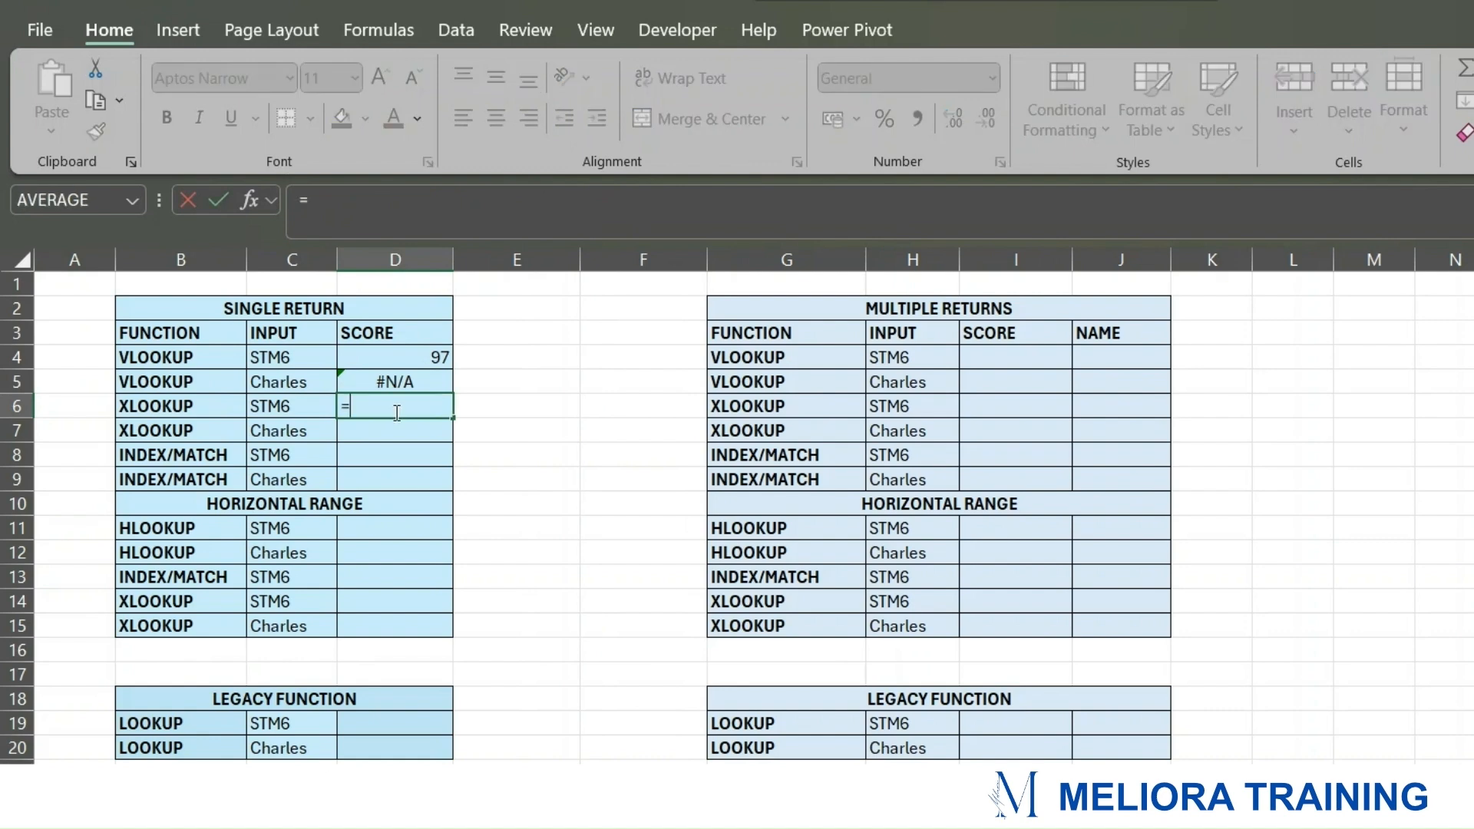
type("XLOOKUP(")
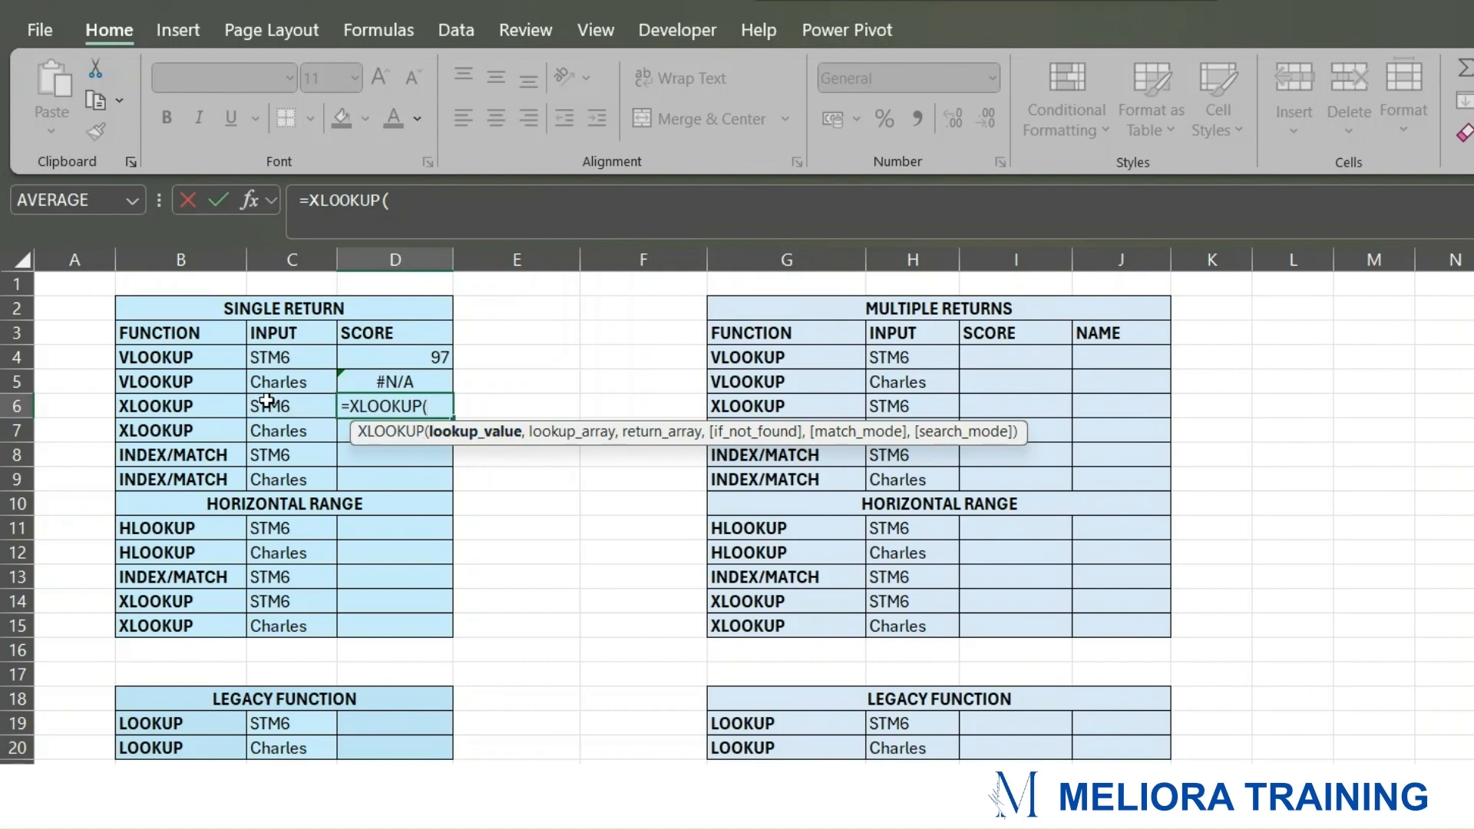
left_click(292, 407)
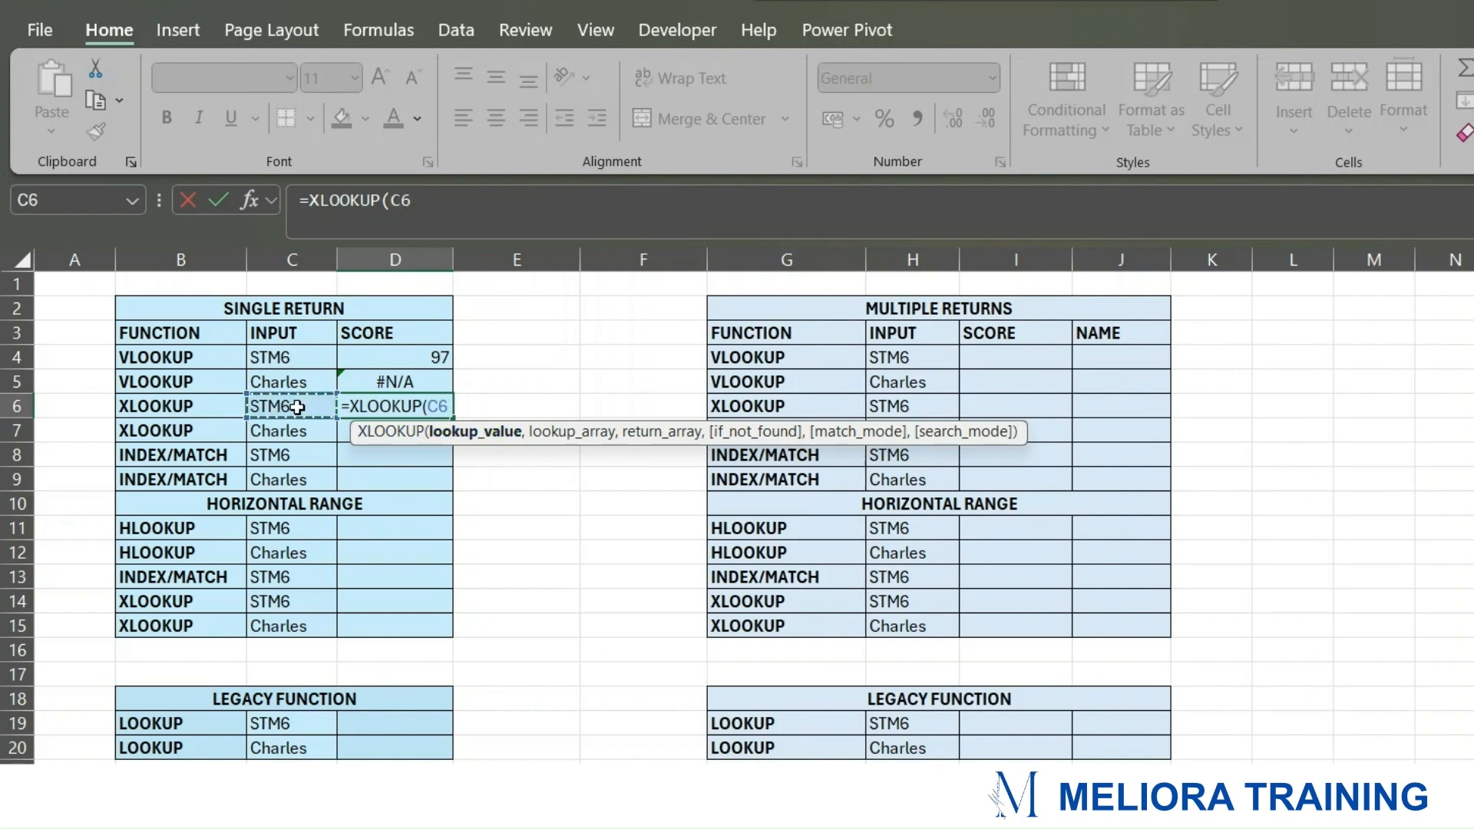
type(",")
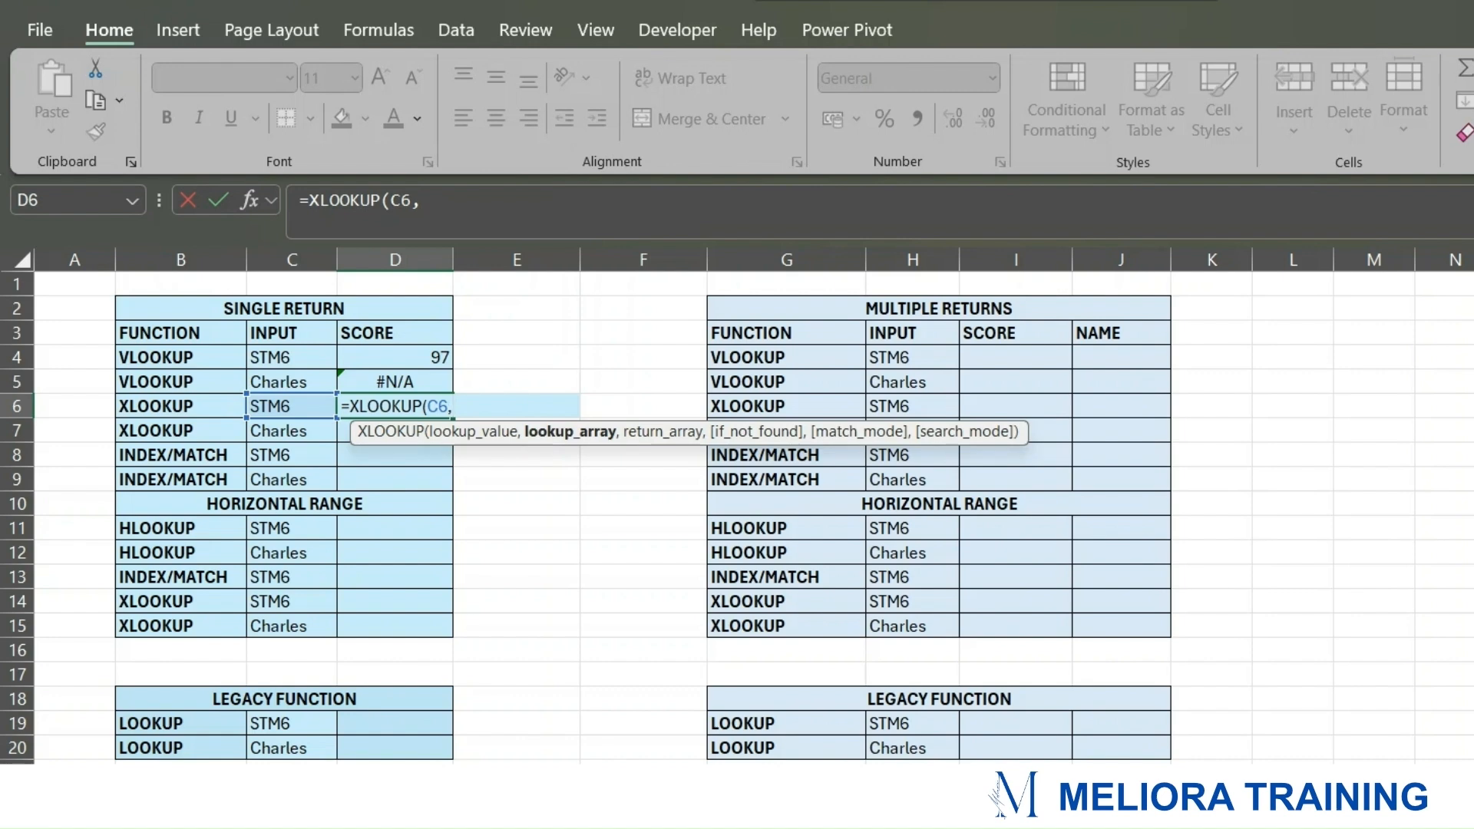
Step: Set the D6 formula's lookup array to DATA!A1:A11 and its return array to DATA!B1:B11
key("ctrl+Page_Down")
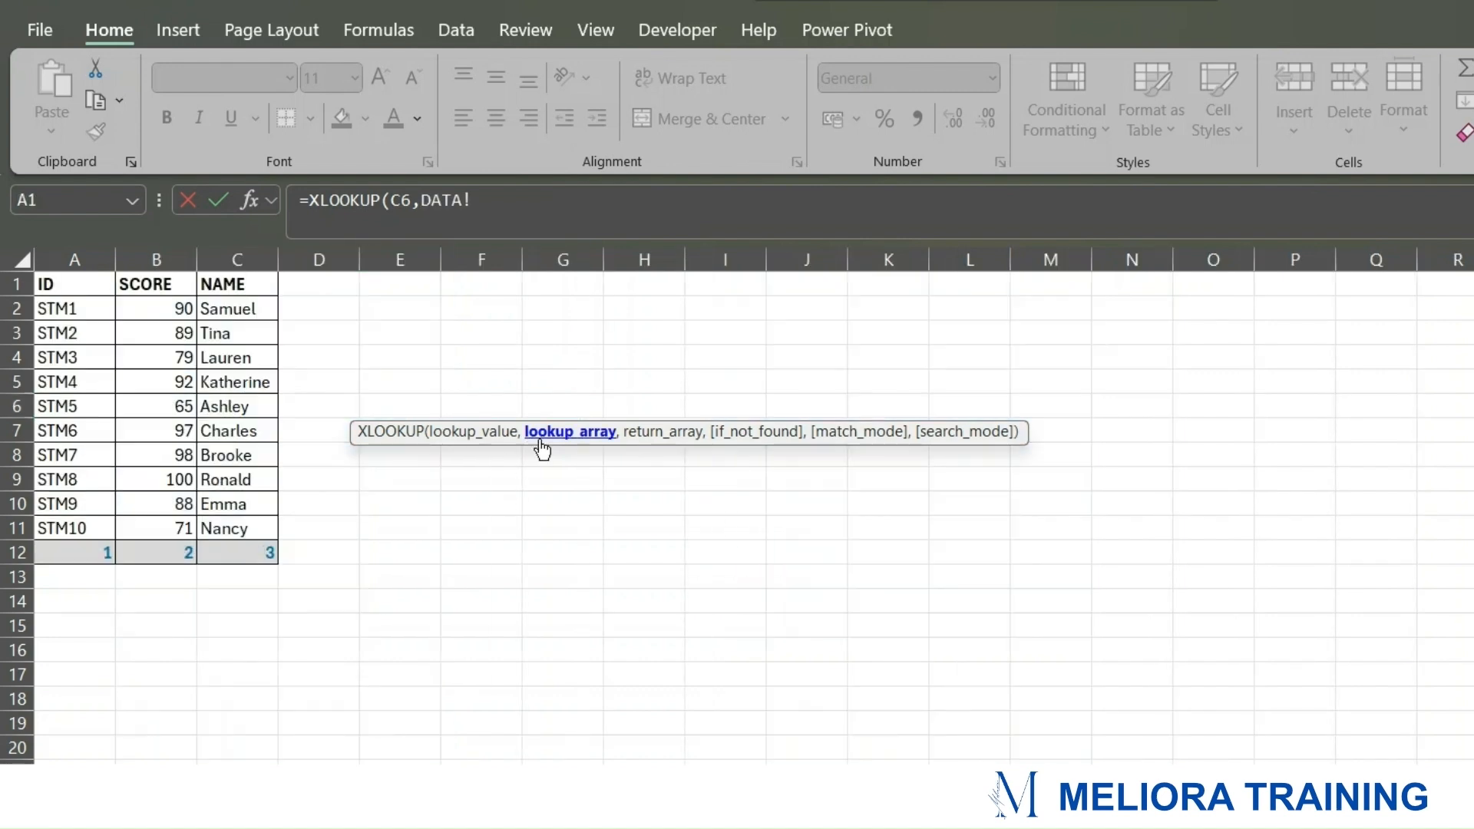
left_click_drag(65, 284, 68, 520)
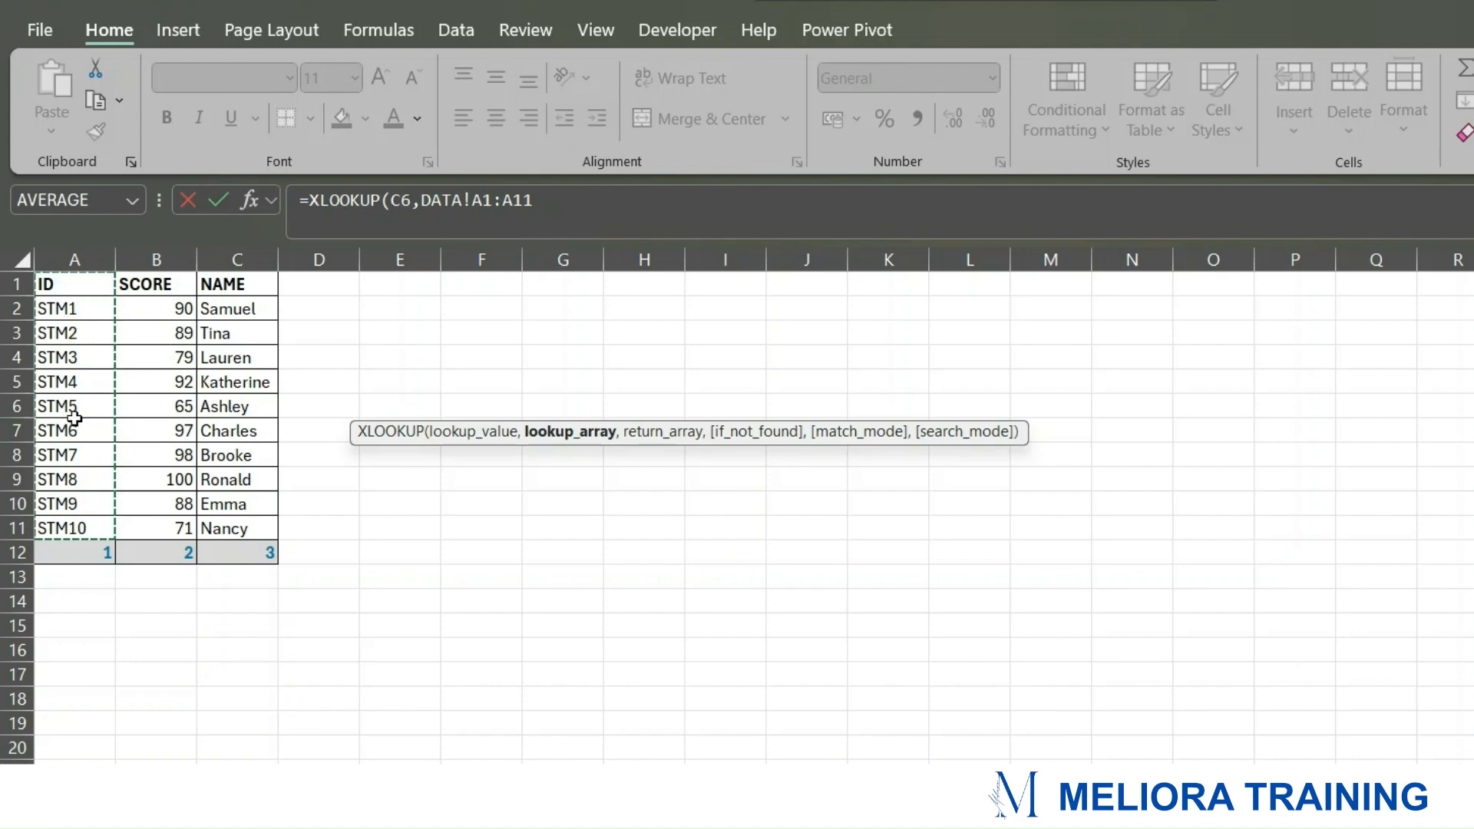
left_click(560, 208)
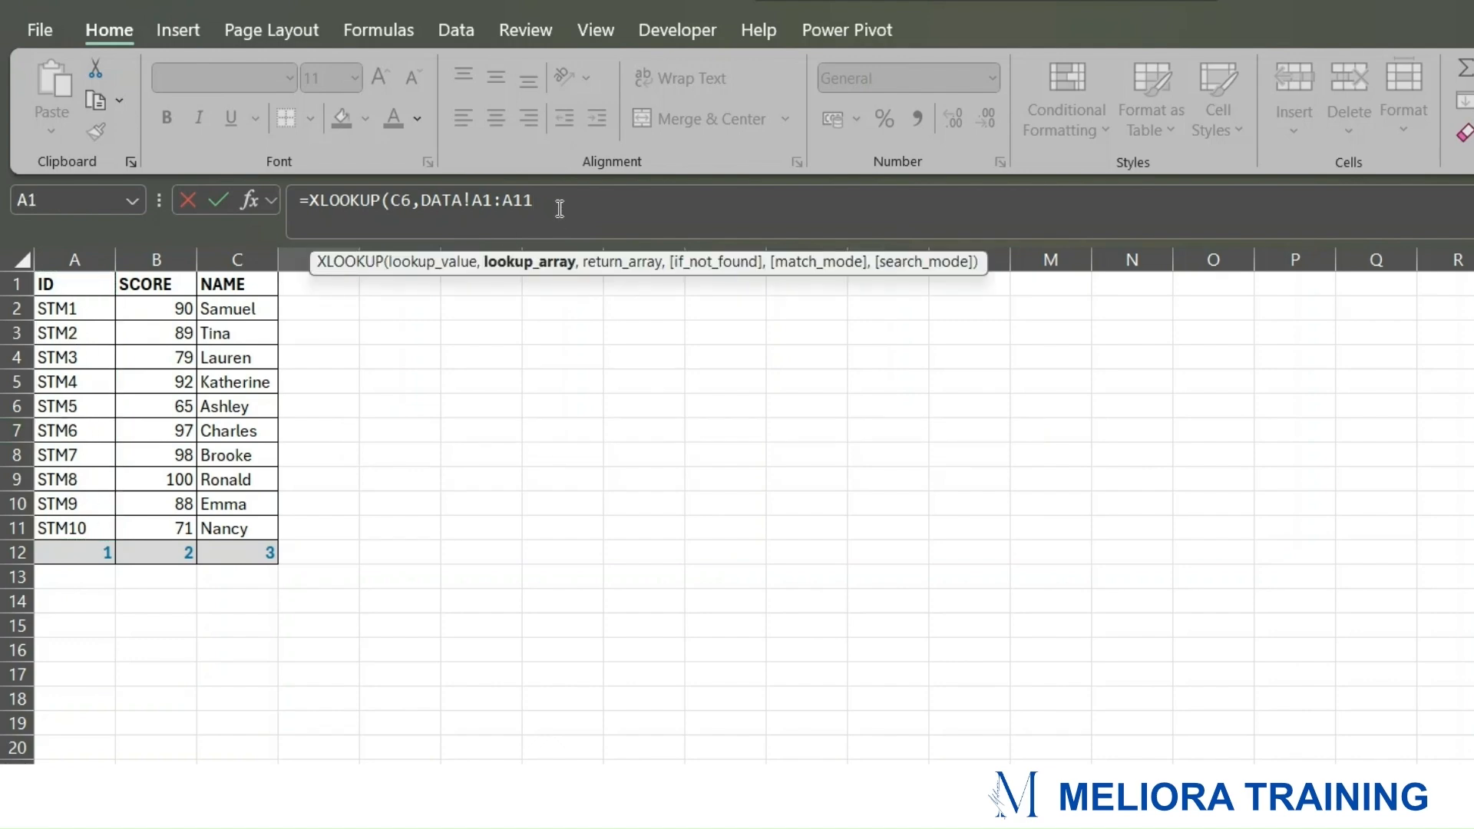
type(",")
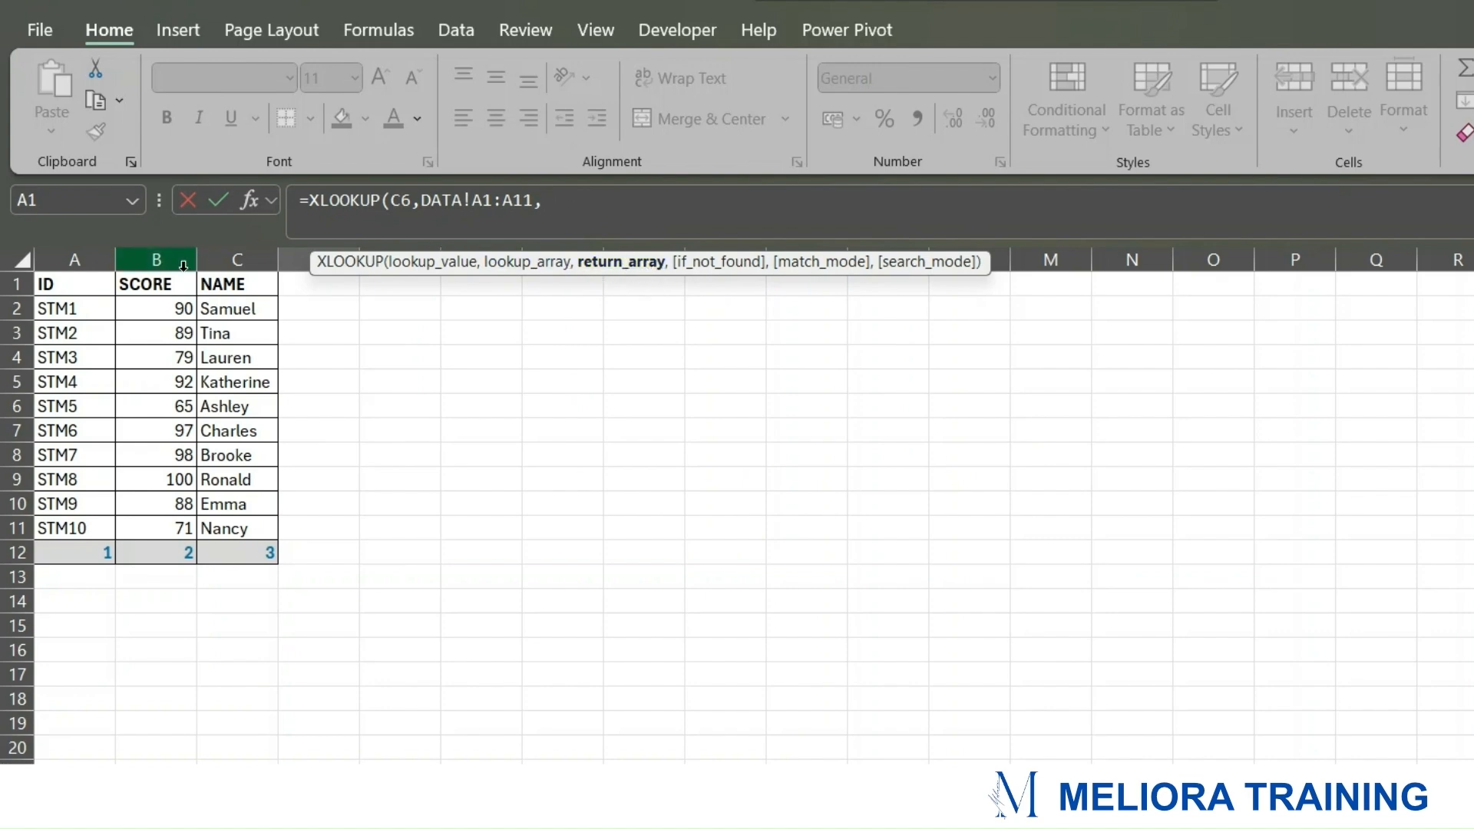
left_click_drag(178, 284, 166, 527)
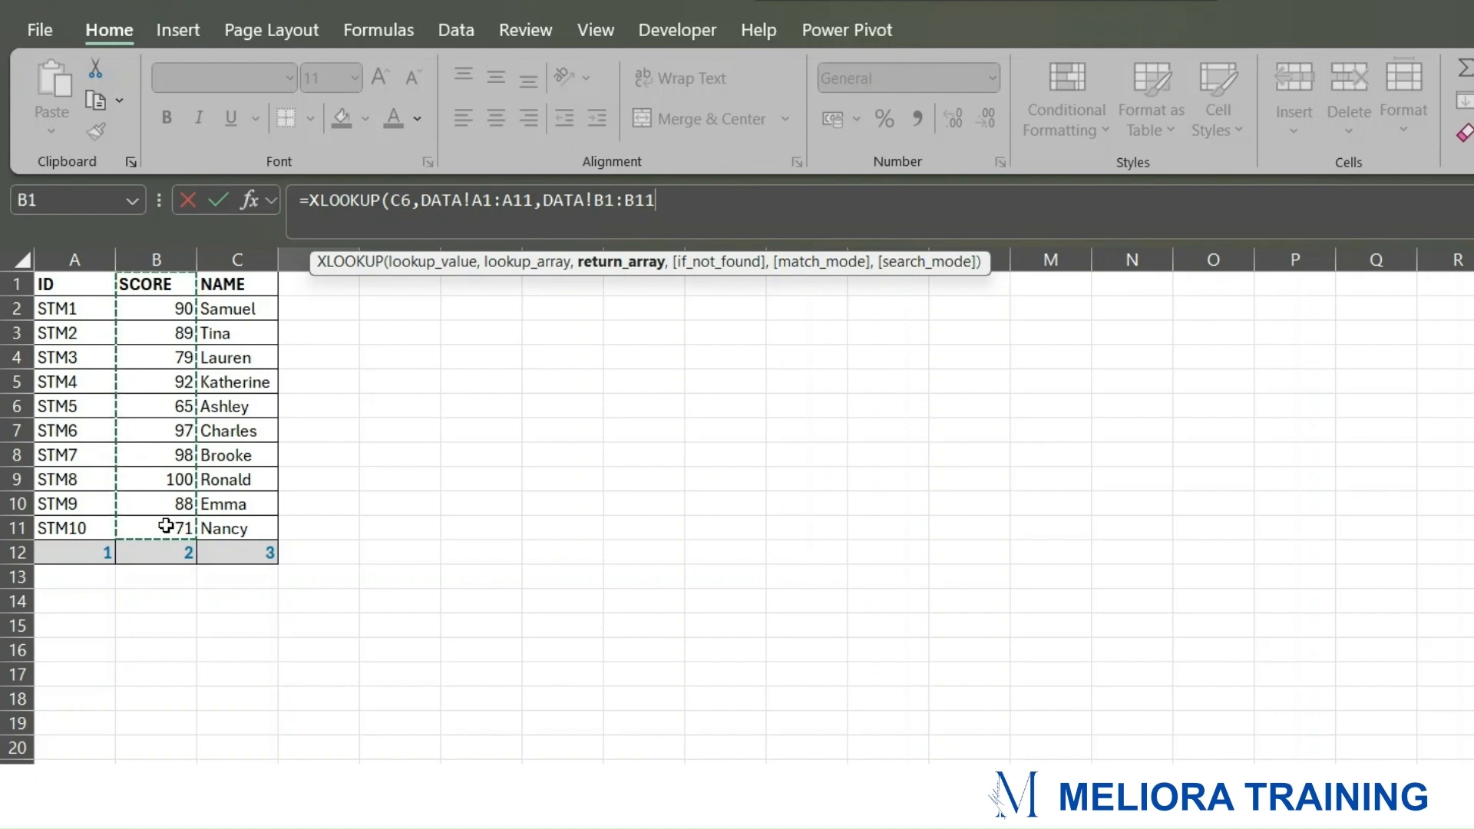
Step: Finish the D6 formula as =XLOOKUP(C6,DATA!A1:A11,DATA!B1:B11,,0), removing the stray LOOKUP_RANGE! reference and leaving if_not_found empty
type(",")
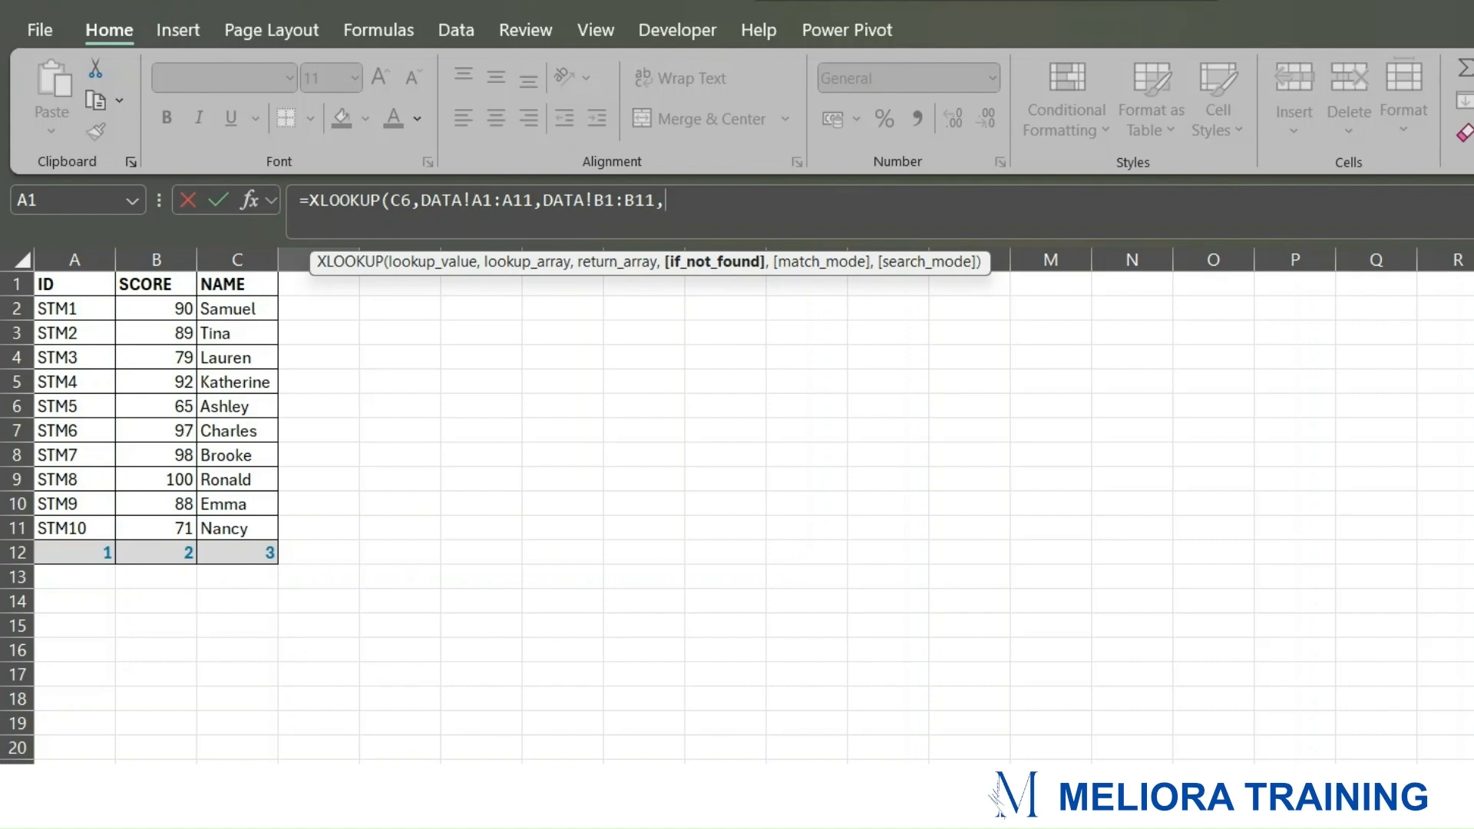
left_click(154, 777)
left_click_drag(811, 202, 668, 202)
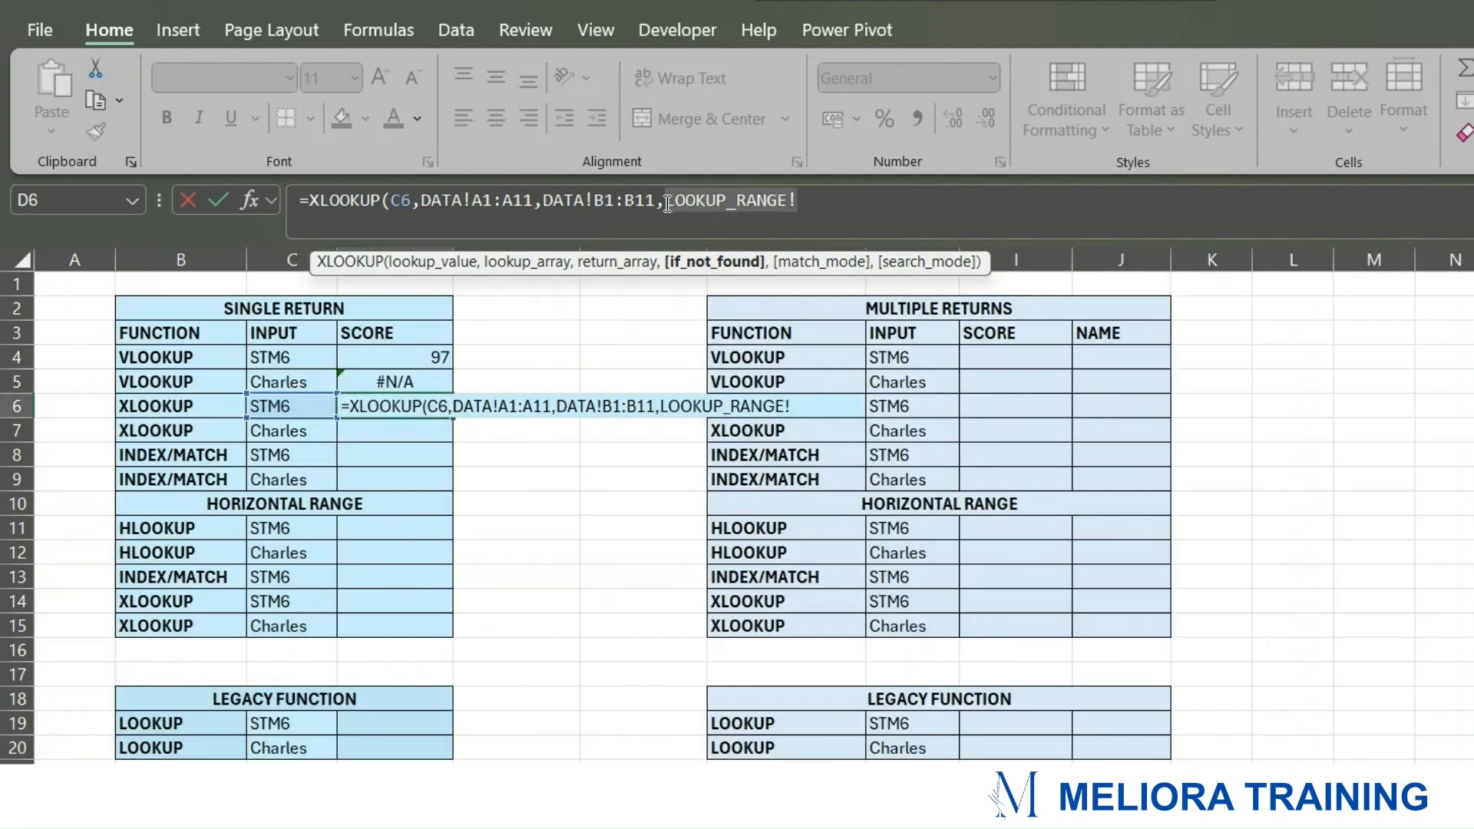
key("BackSpace")
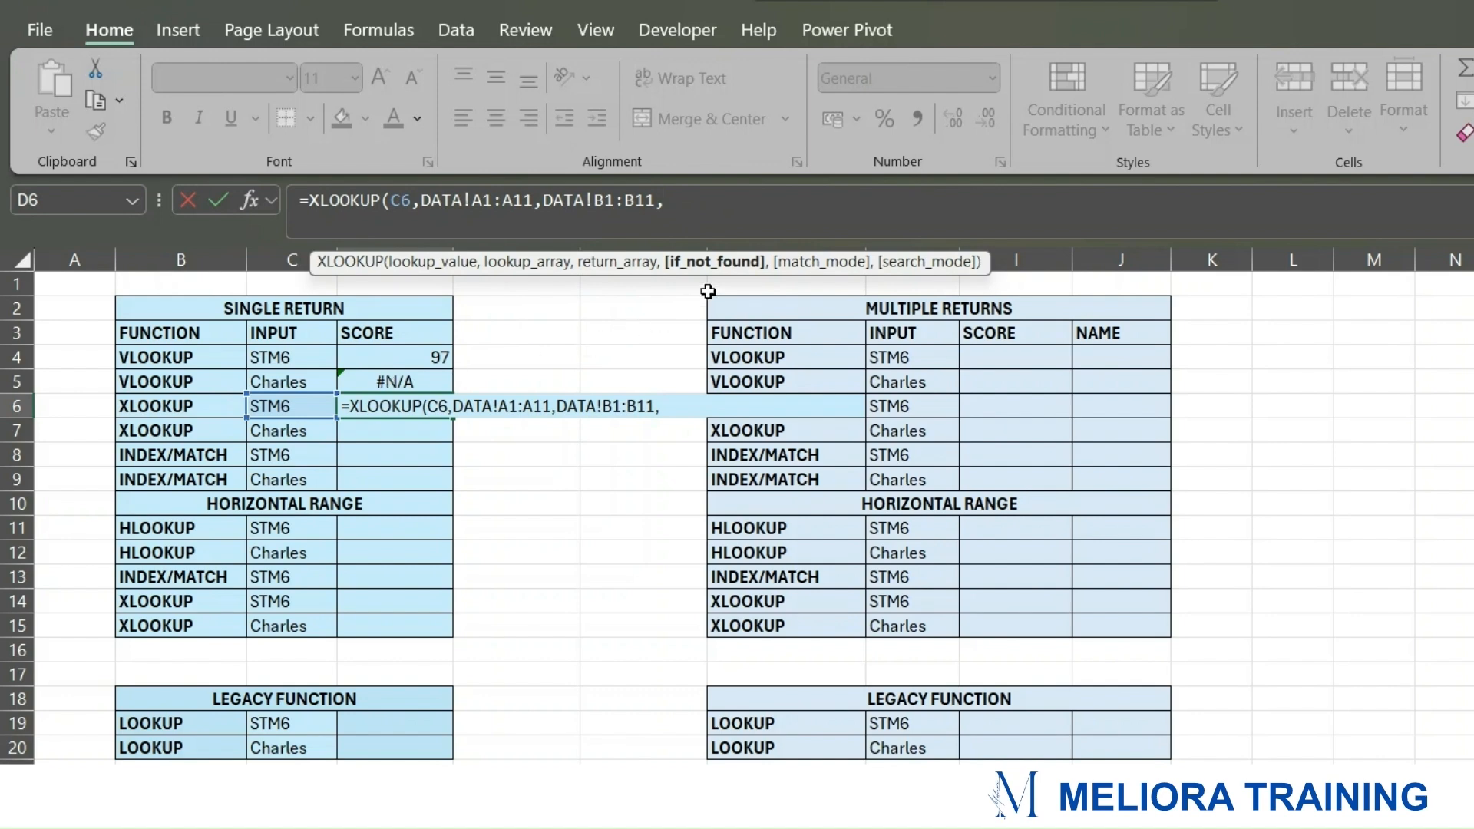
type(",")
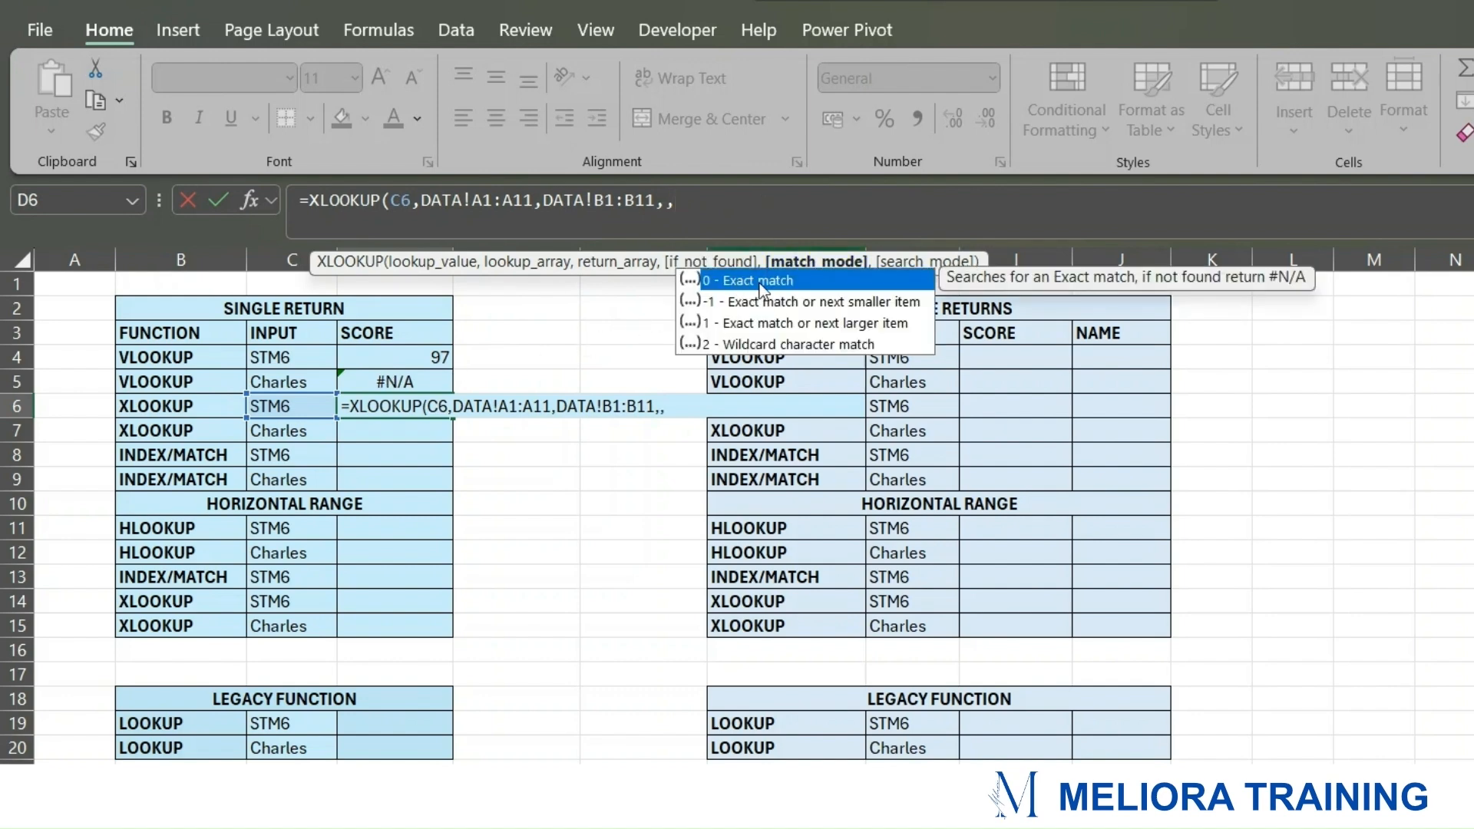
type("0")
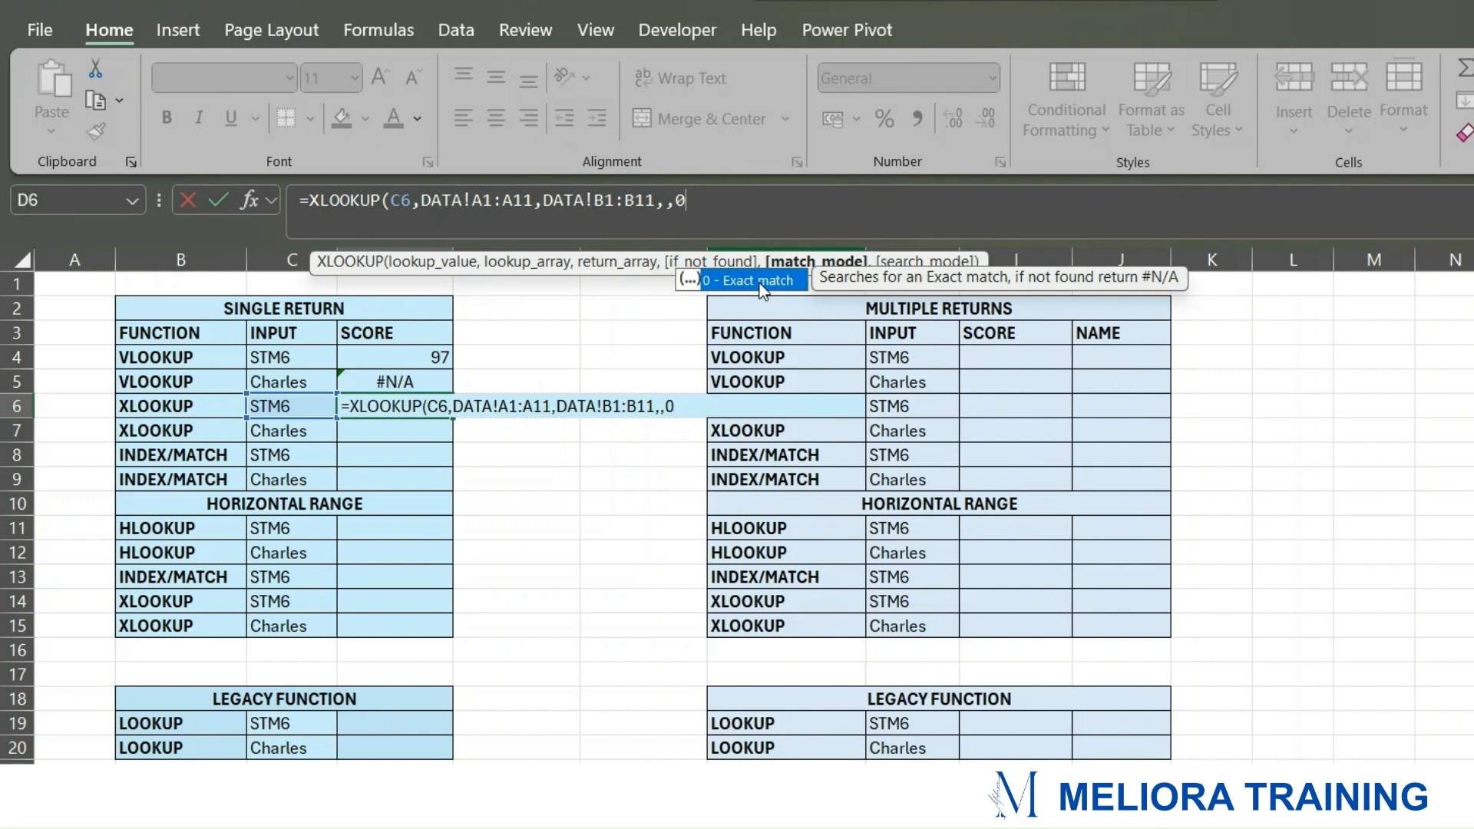
type(")")
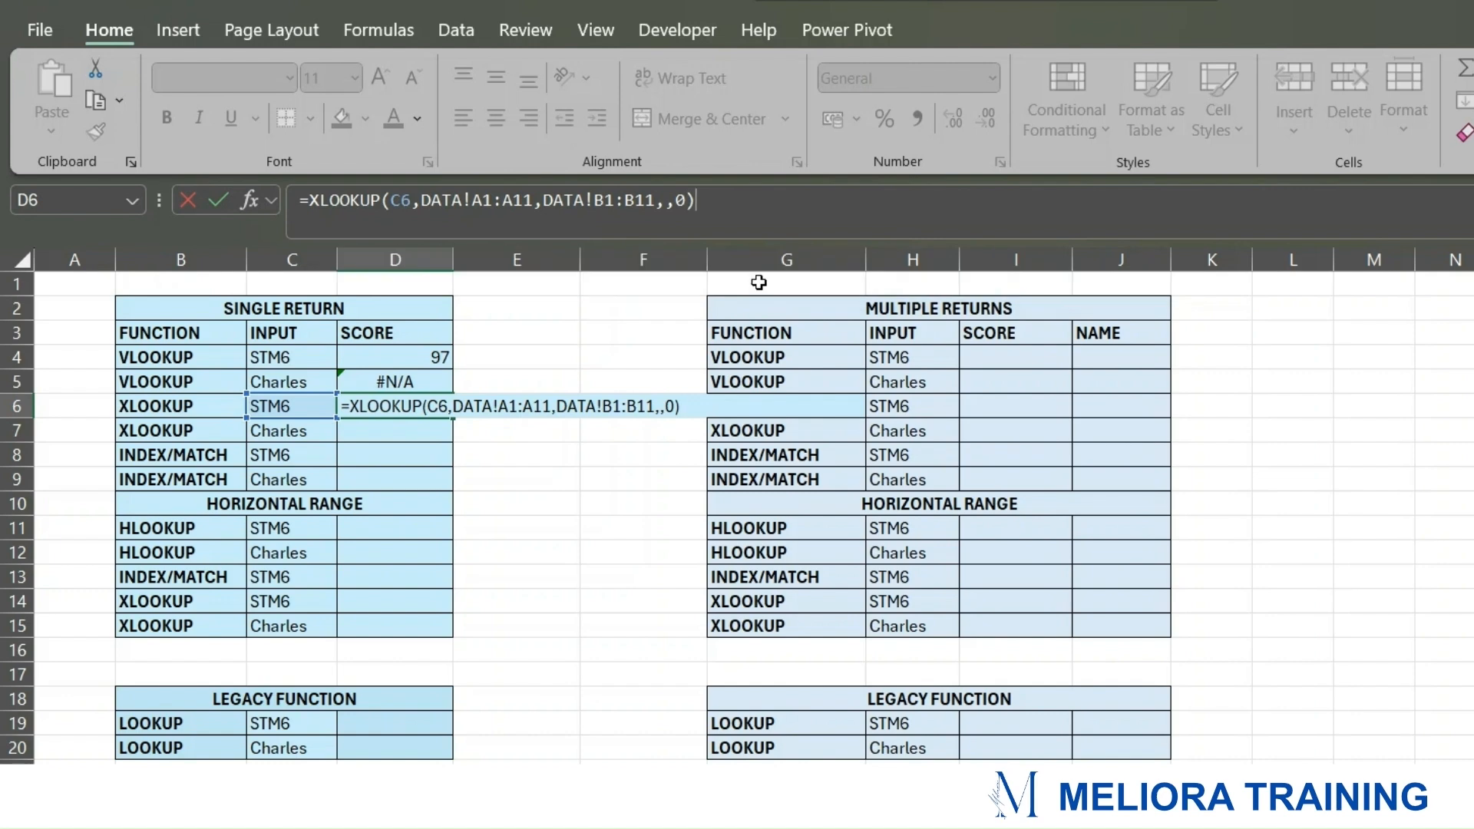
left_click(667, 201)
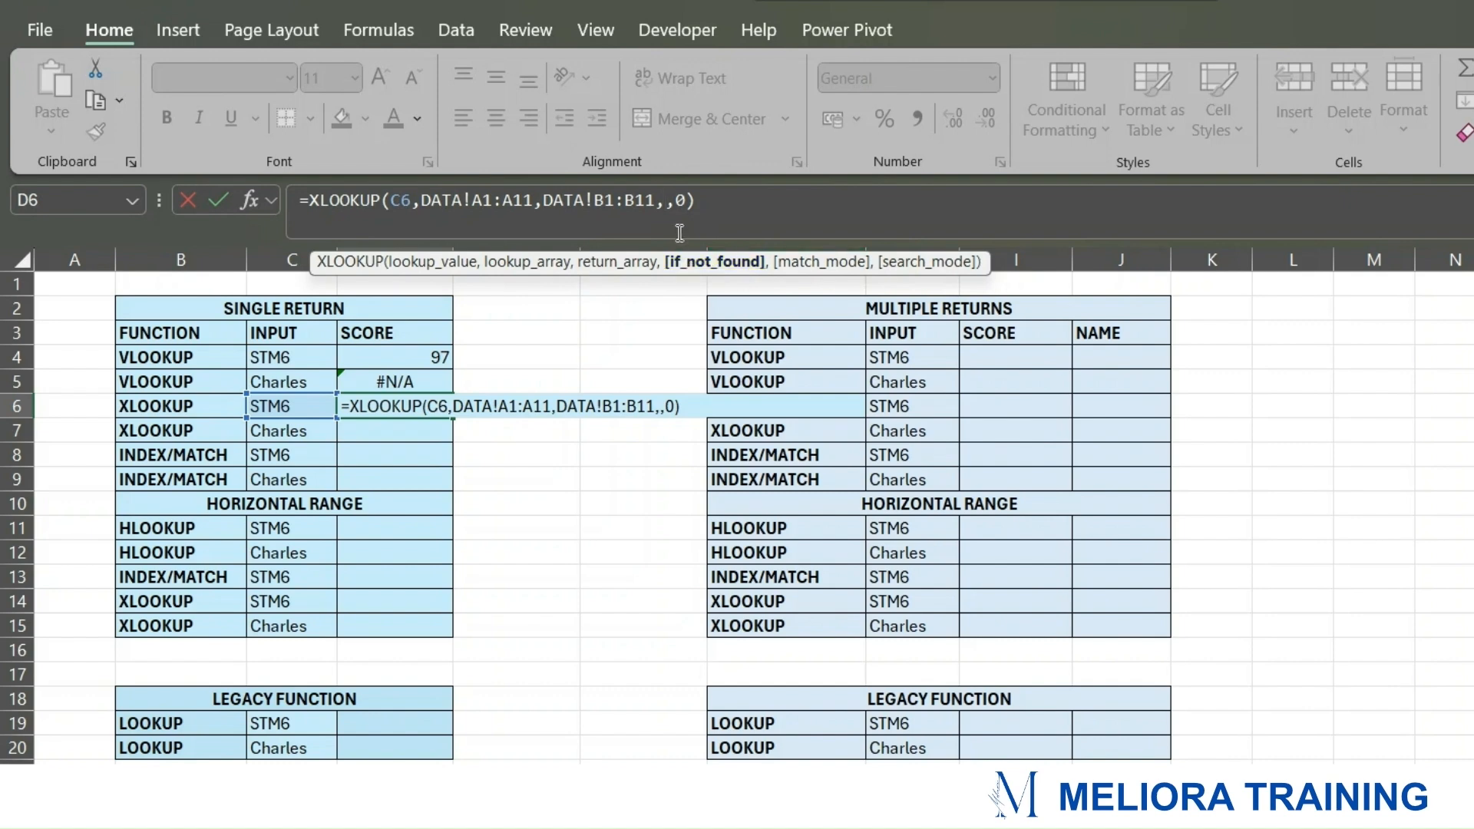
left_click(710, 203)
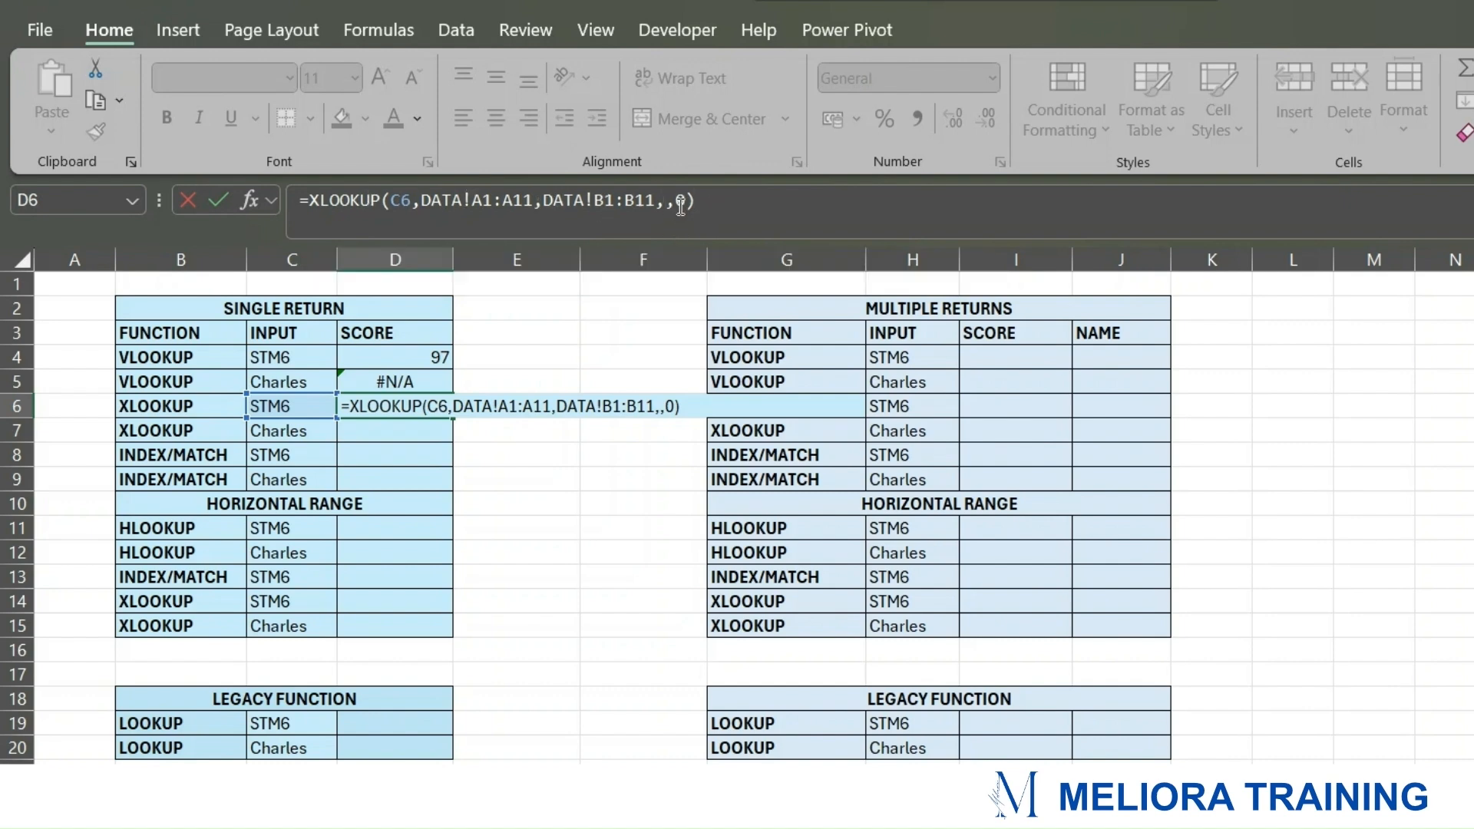
key("Return")
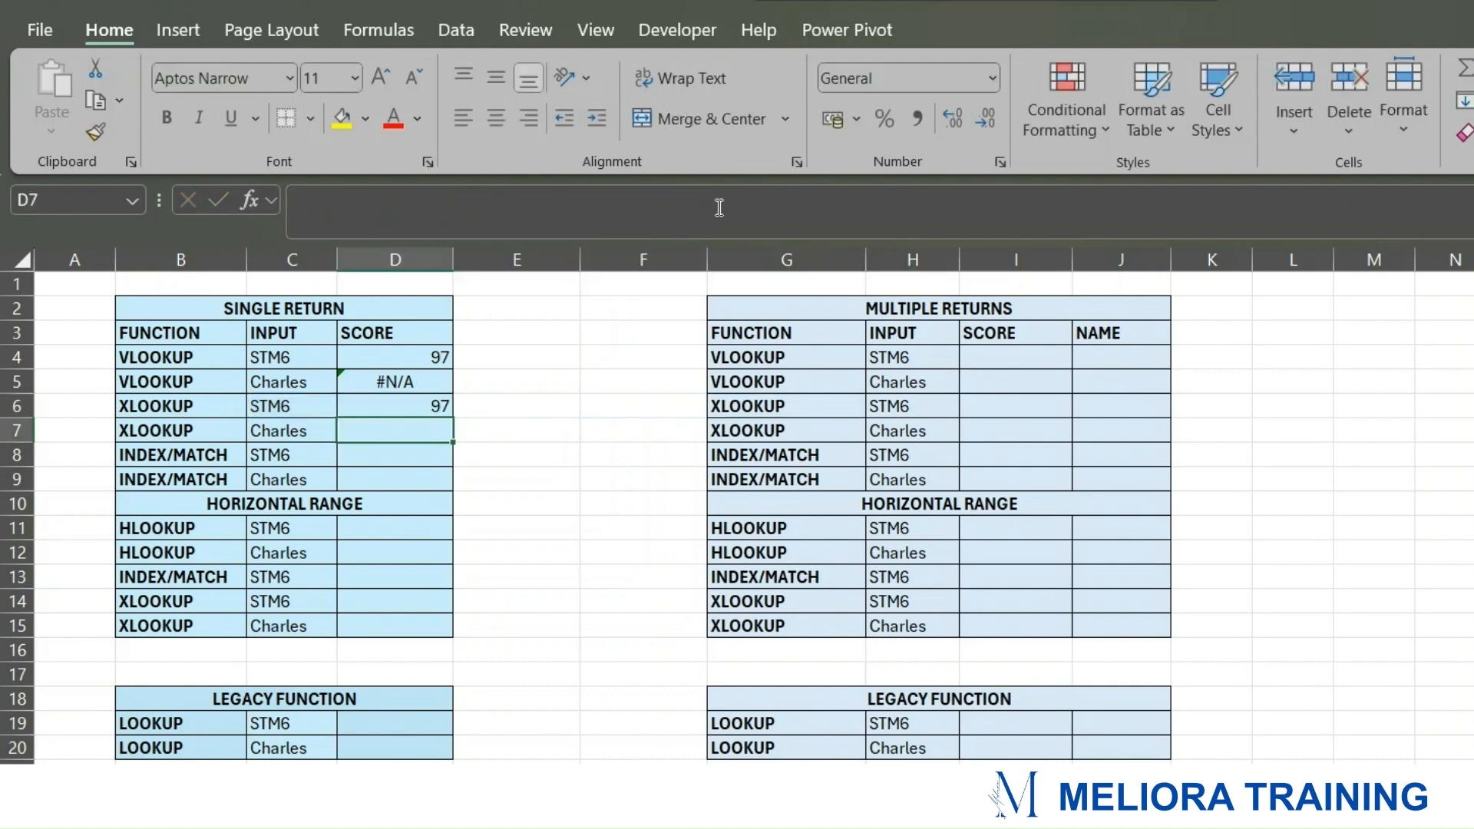
Step: Check the D6 result and the C6 input against the matching record in row 7 of the DATA sheet
left_click(434, 405)
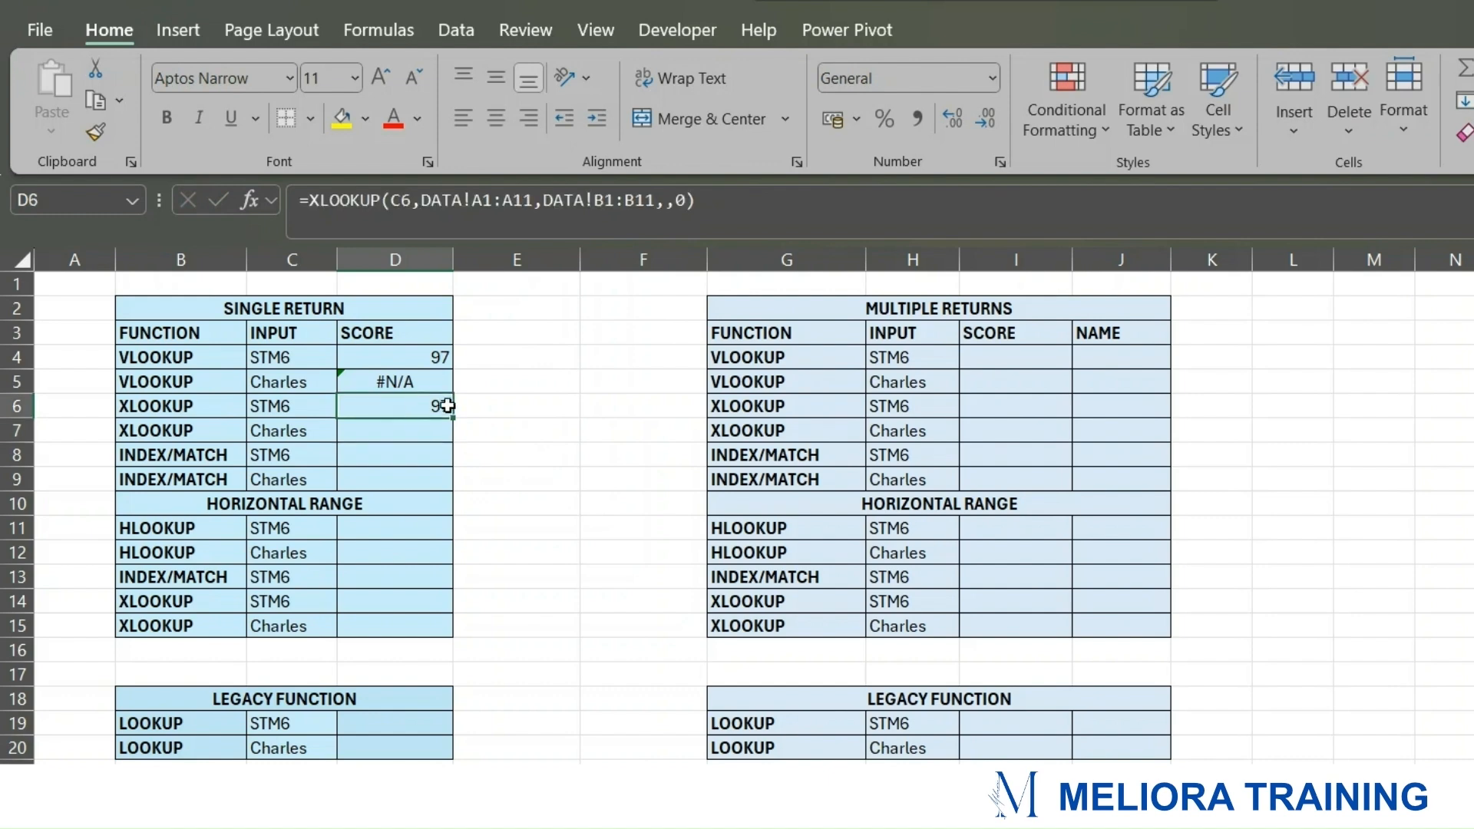
left_click(281, 406)
left_click(268, 776)
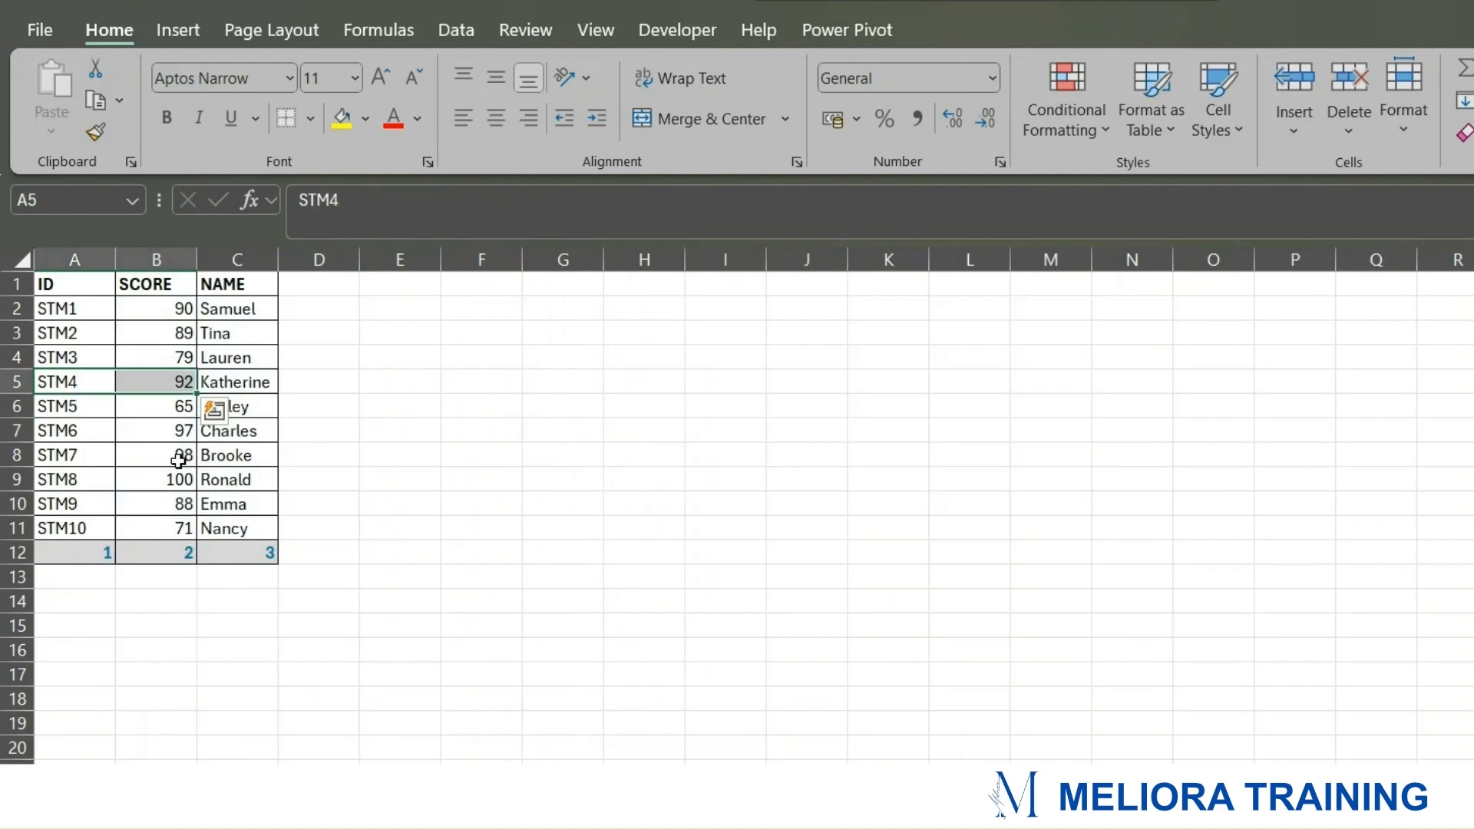
left_click_drag(142, 438, 230, 435)
left_click(49, 435)
left_click_drag(49, 435, 235, 438)
left_click(307, 775)
Step: Examine the name input in C7 and the NAME (C1:C11) and SCORE (B1:B11) columns on the DATA sheet
left_click(408, 430)
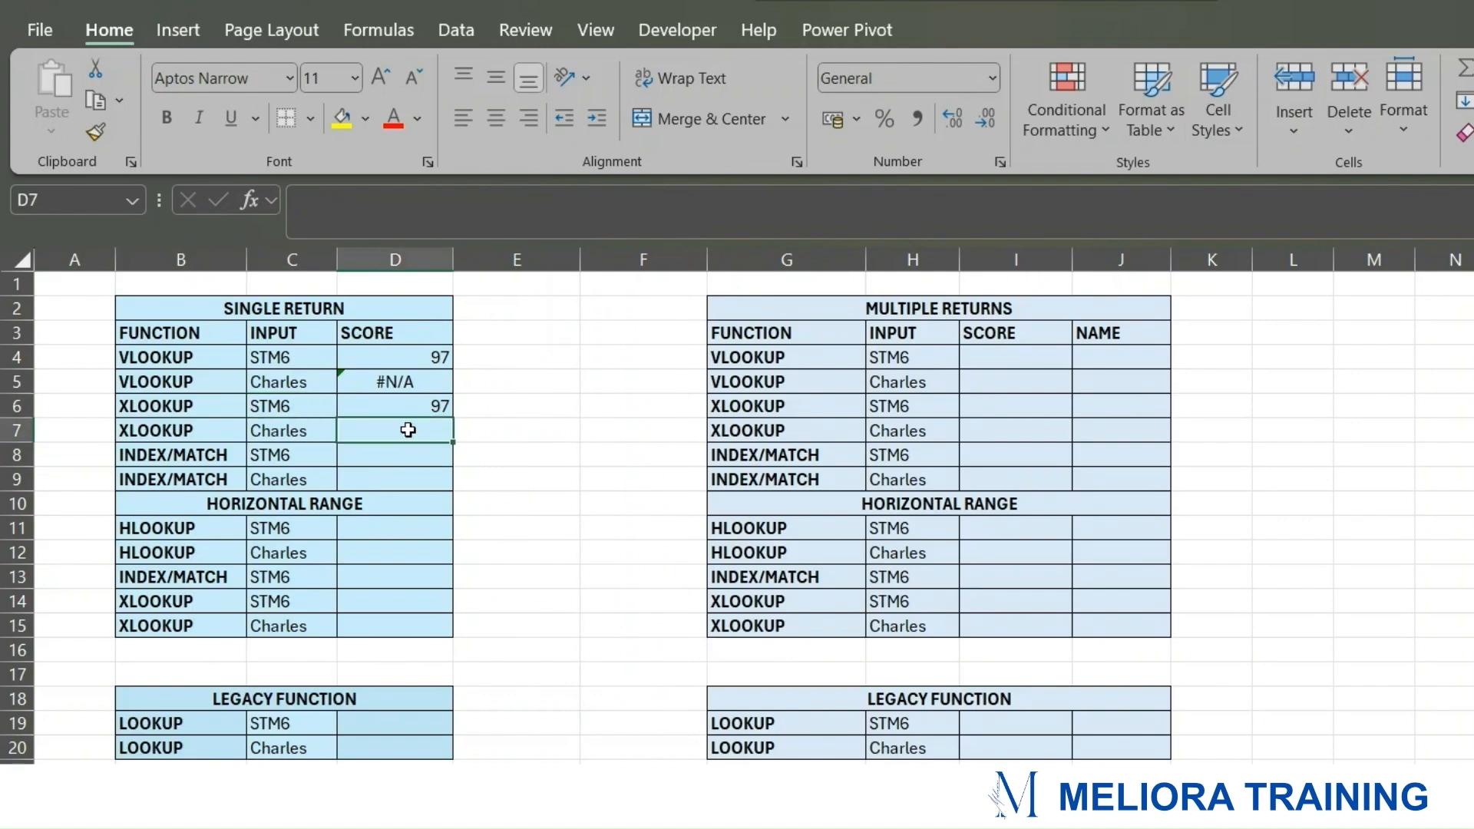
left_click(278, 434)
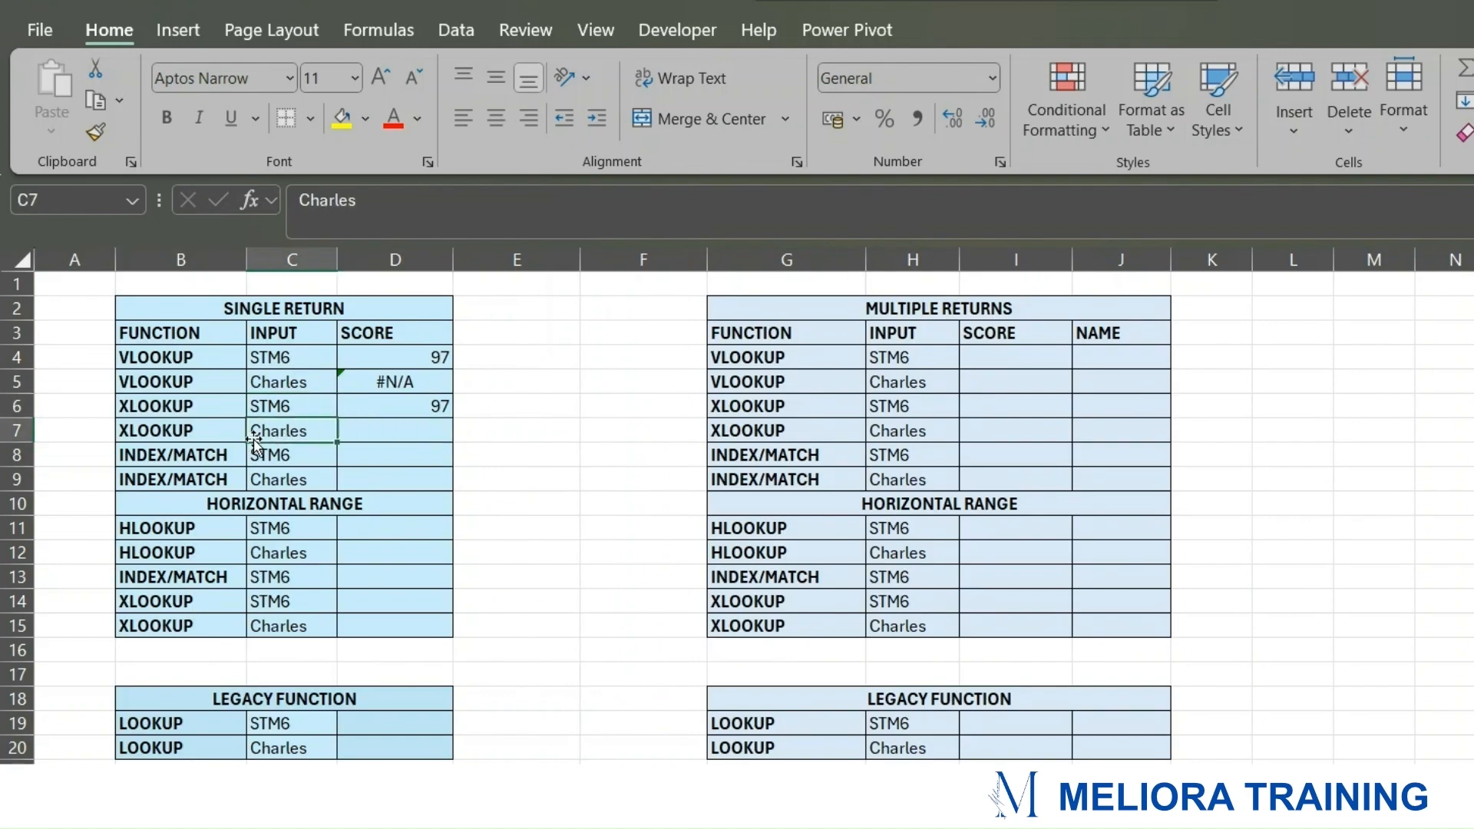
key("ctrl+Page_Up")
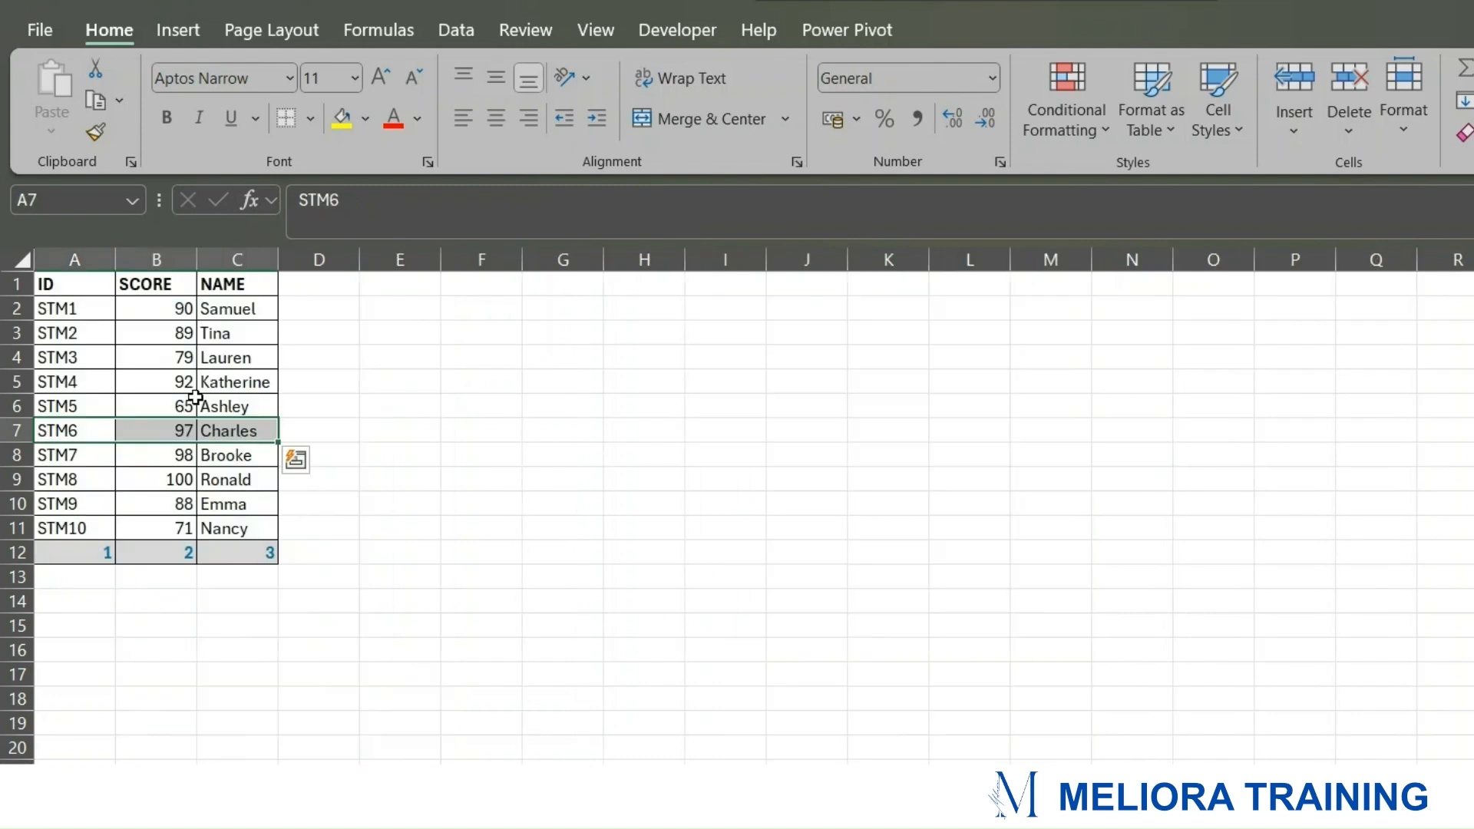
left_click_drag(257, 286, 259, 521)
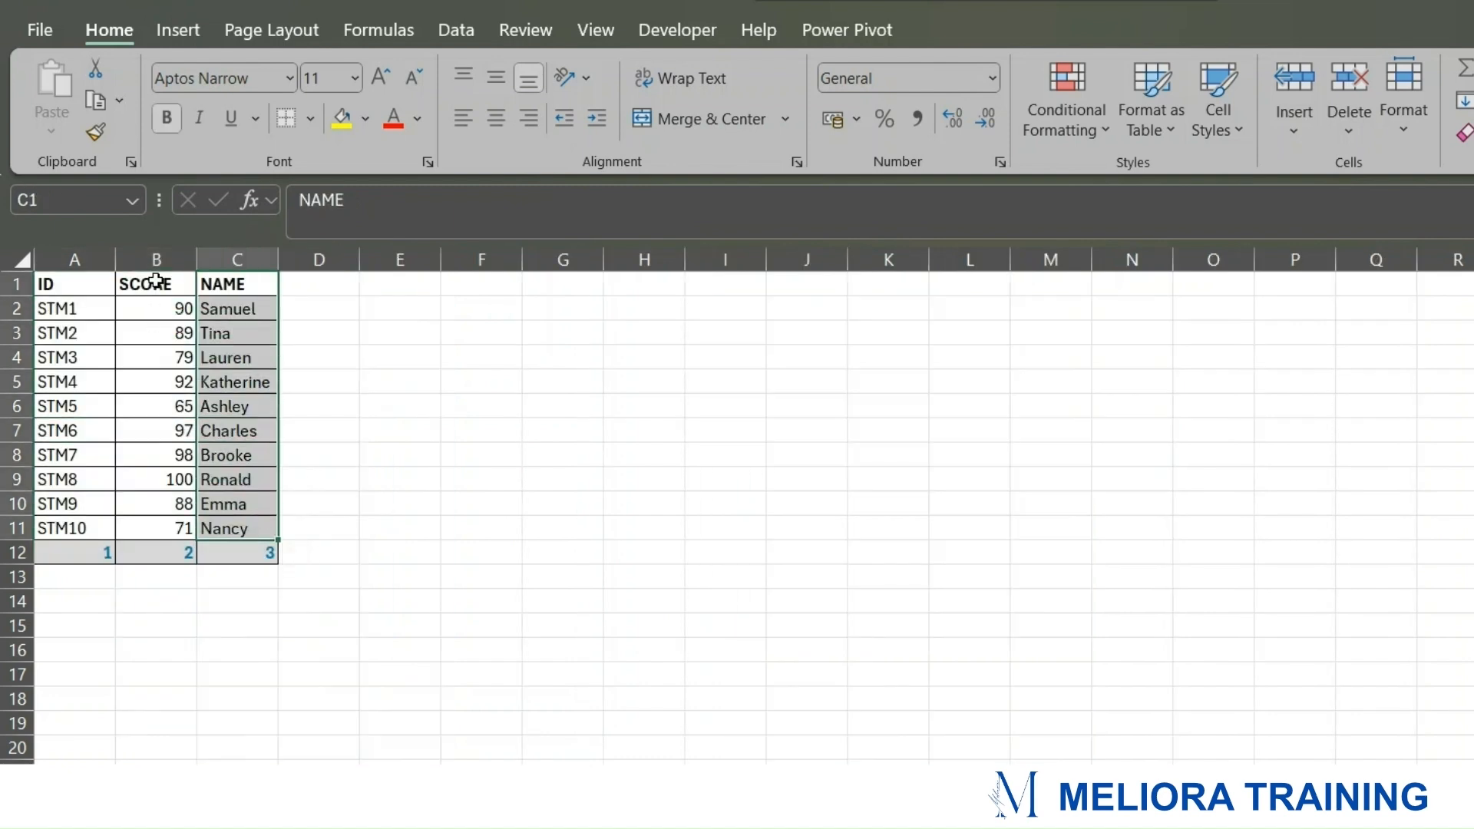
left_click_drag(152, 284, 161, 532)
key("ctrl+Page_Down")
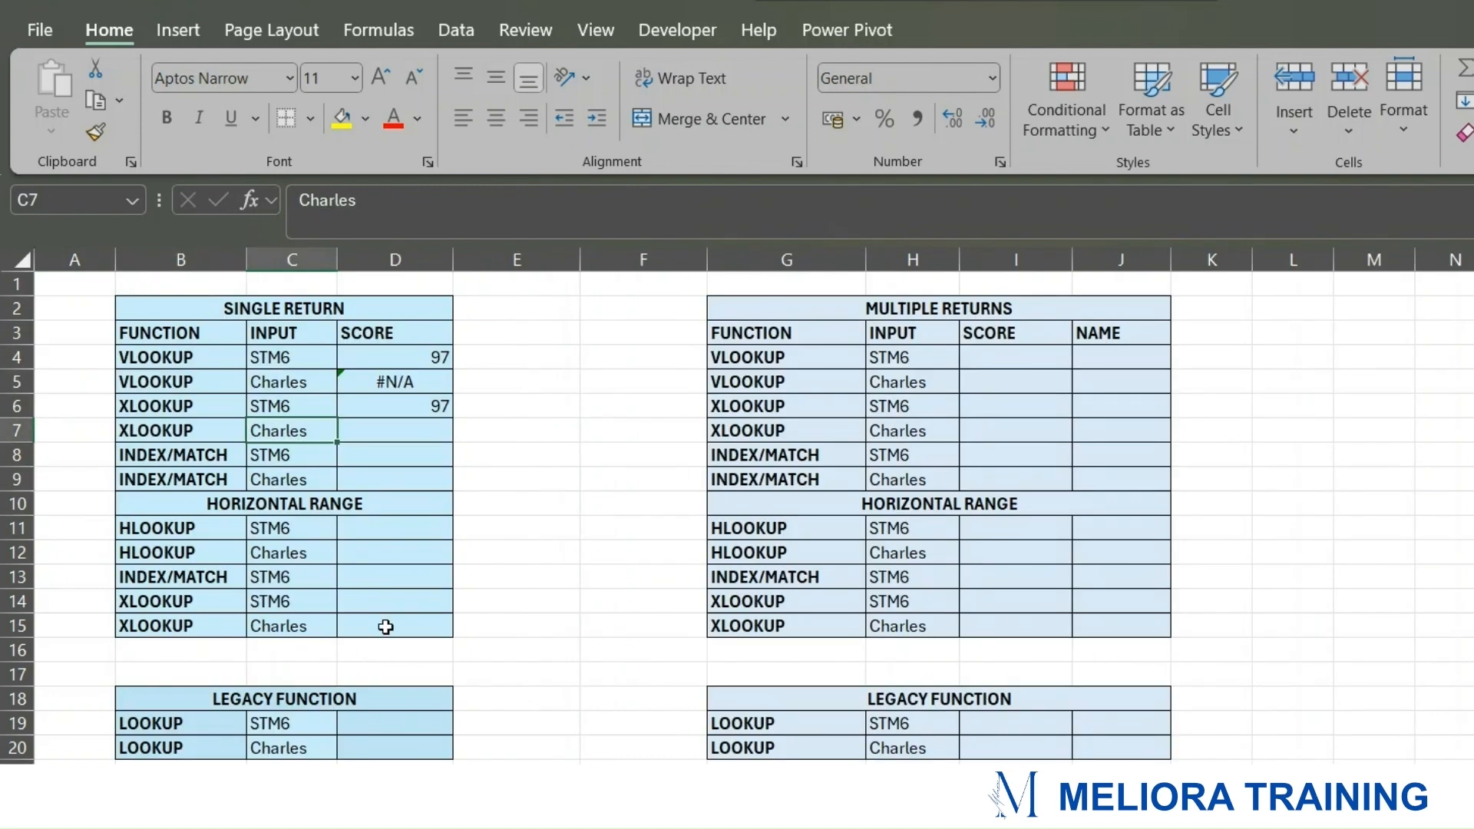
Step: Start an XLOOKUP formula in D7 of the SINGLE RETURN table with C7 as the lookup value
left_click(382, 430)
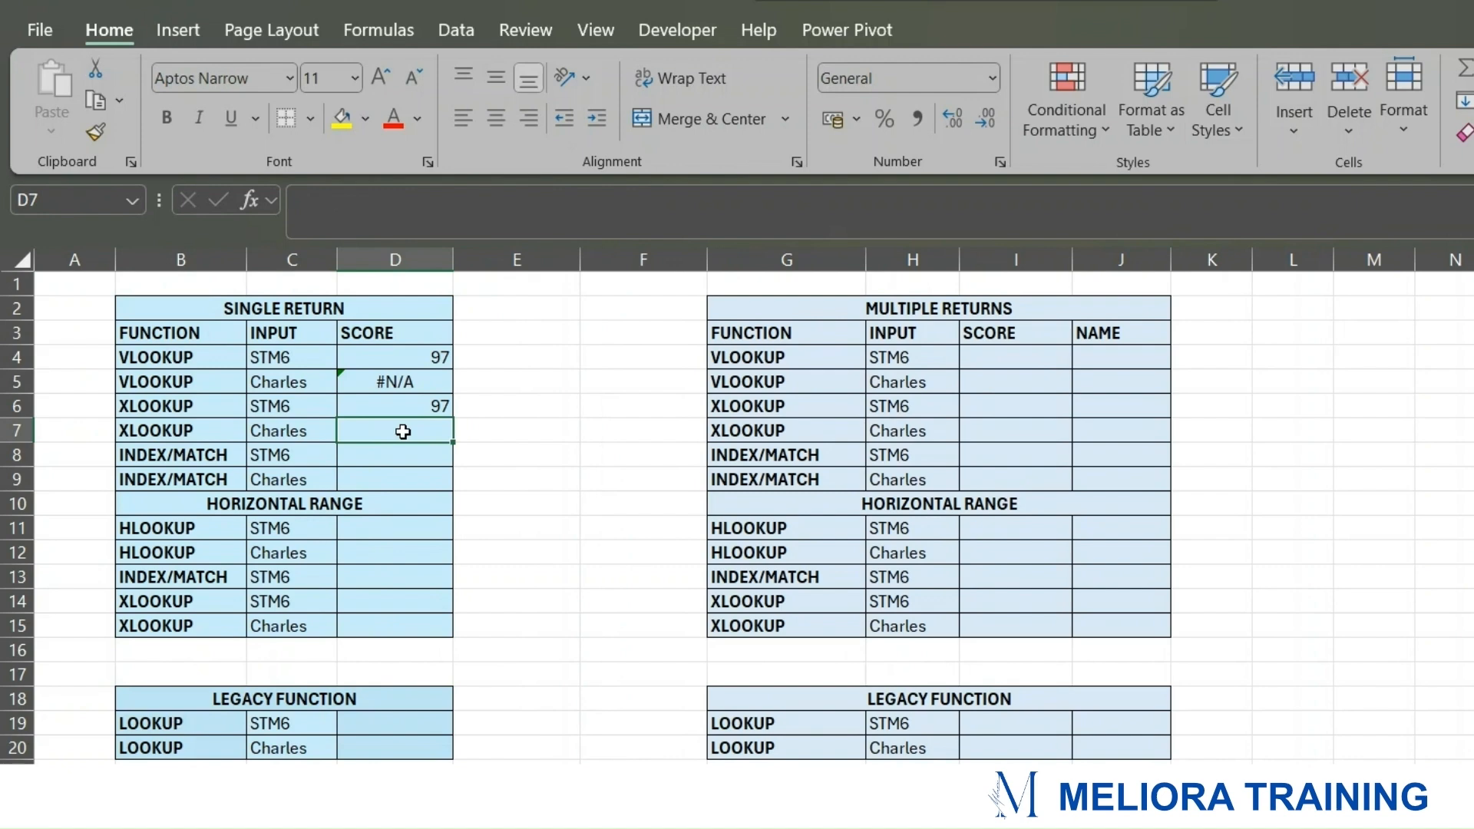
type("=XLOOKUP(")
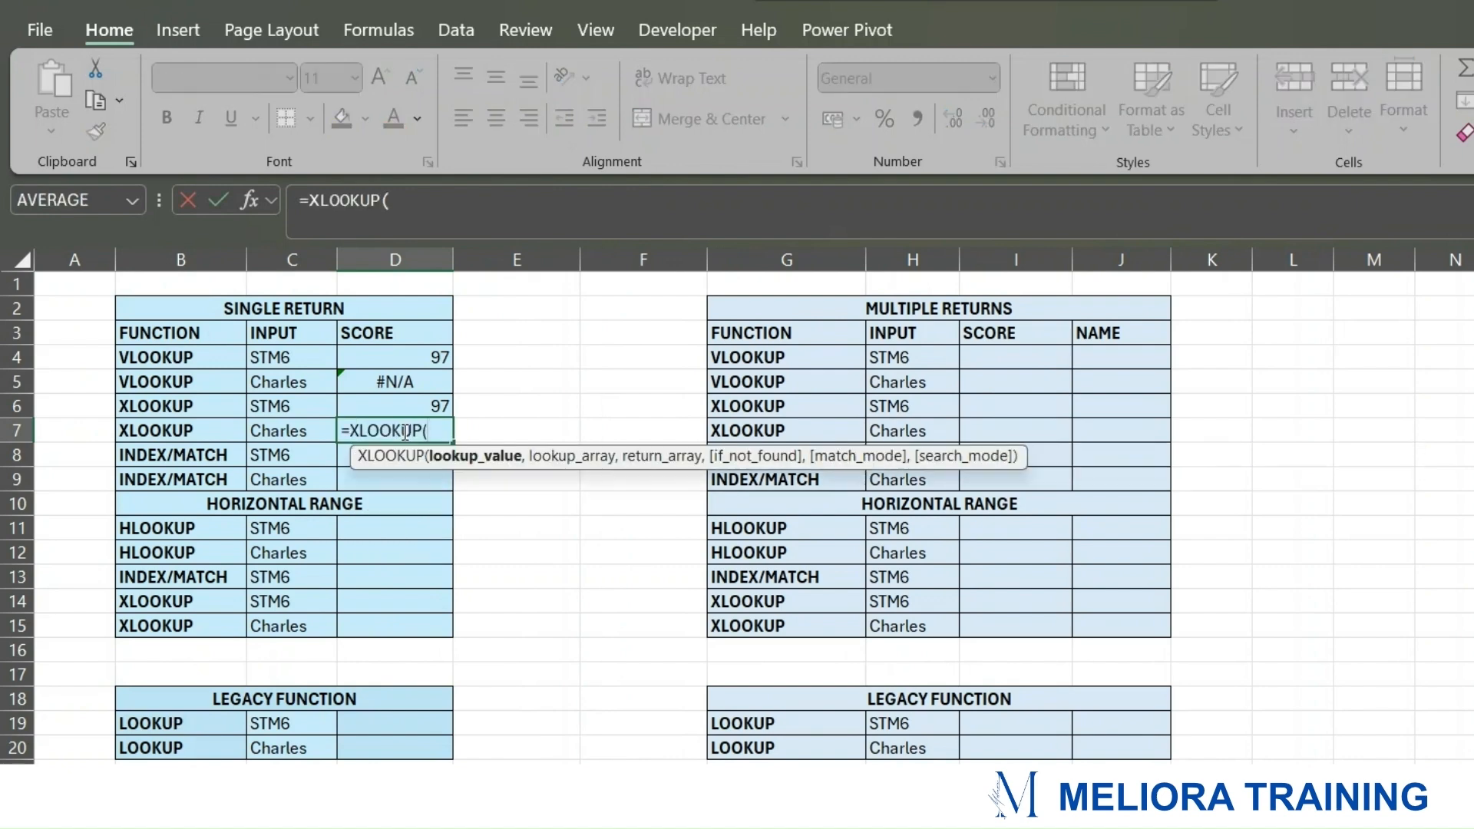
left_click(287, 436)
type(",")
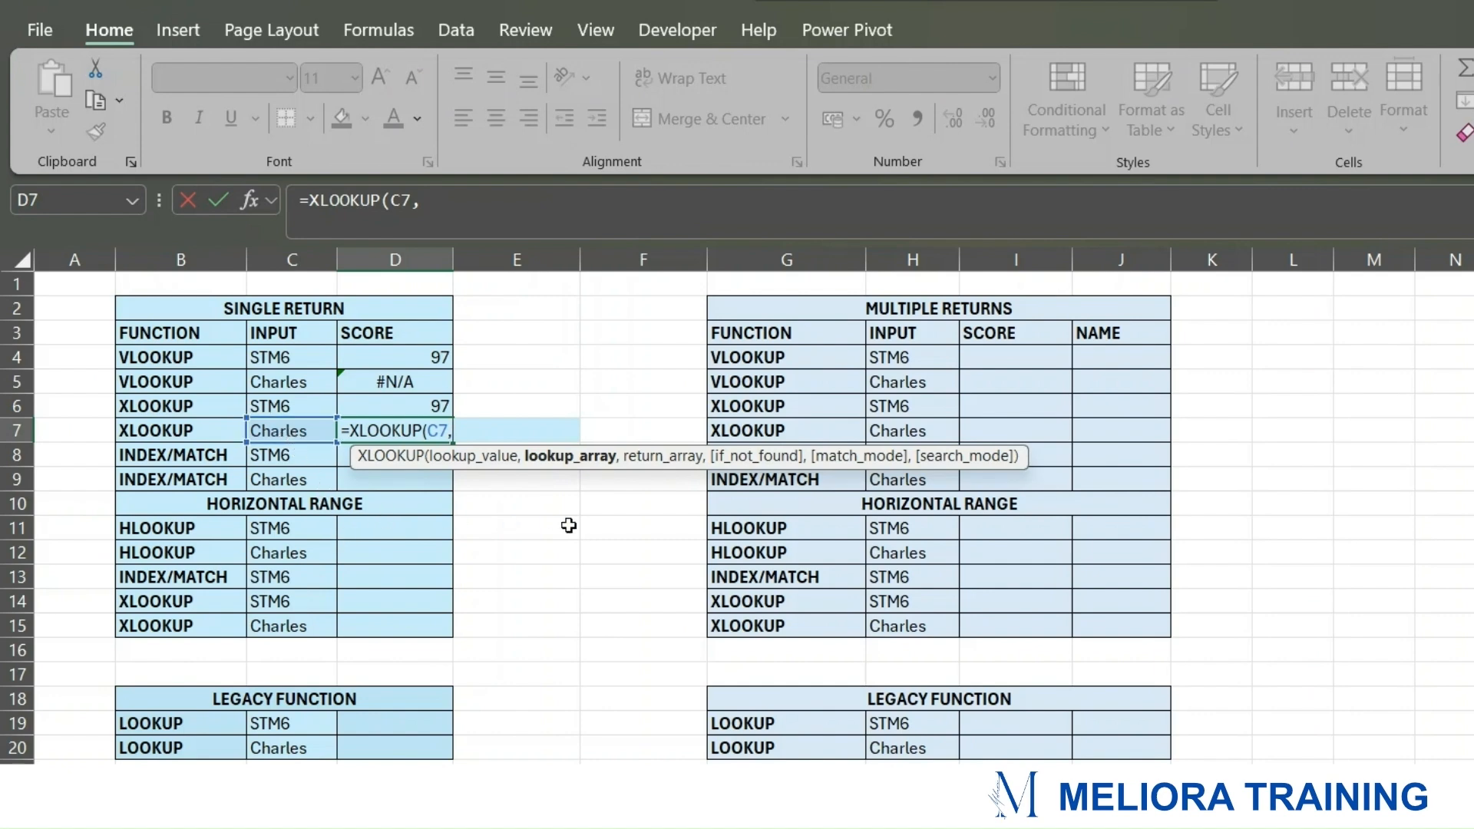
Step: Set the D7 formula's lookup array to DATA!C1:C11 and its return array to DATA!B1:B11
key("ctrl+Page_Down")
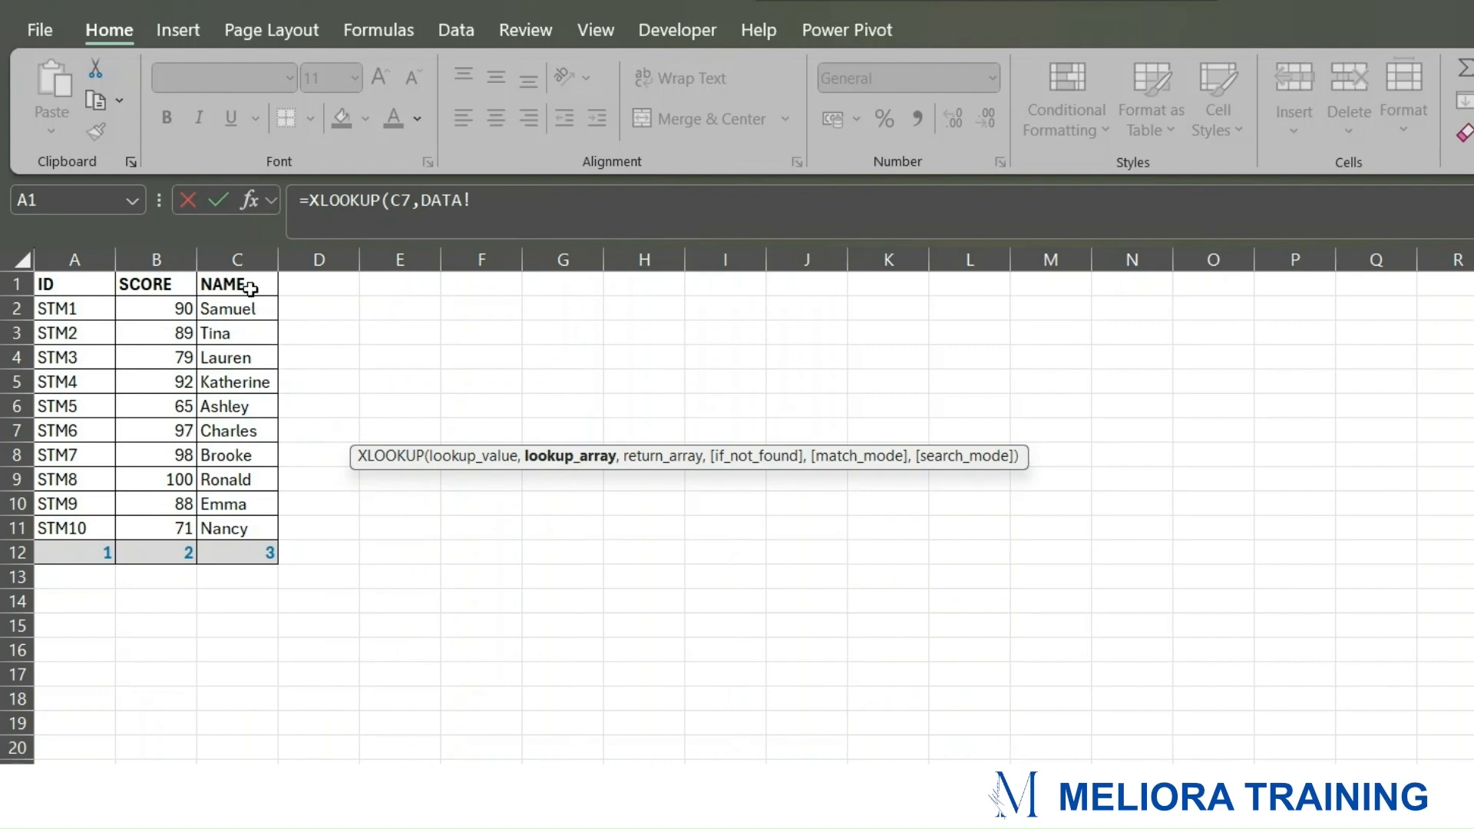
left_click_drag(231, 284, 231, 522)
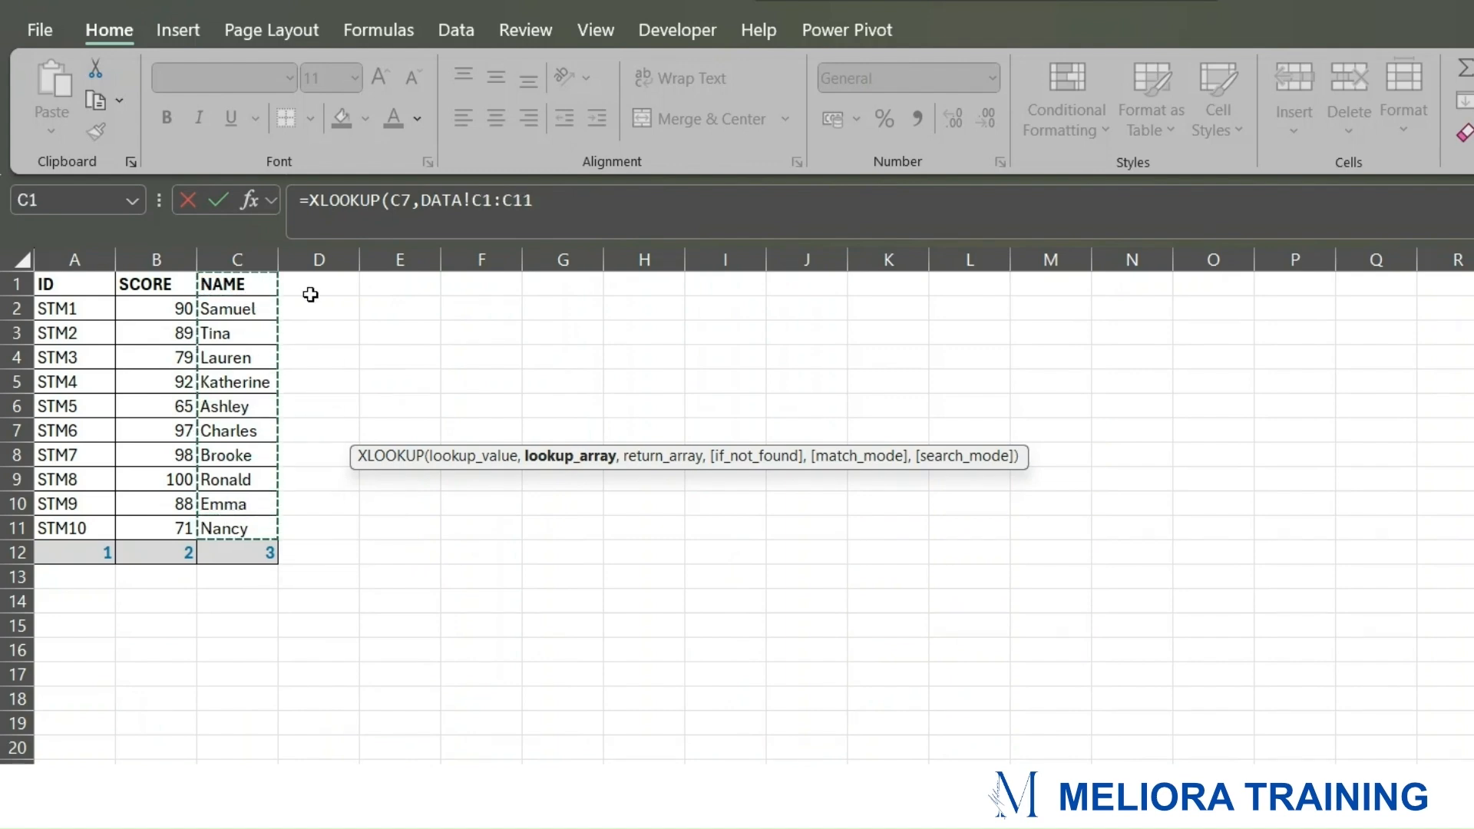
left_click(601, 208)
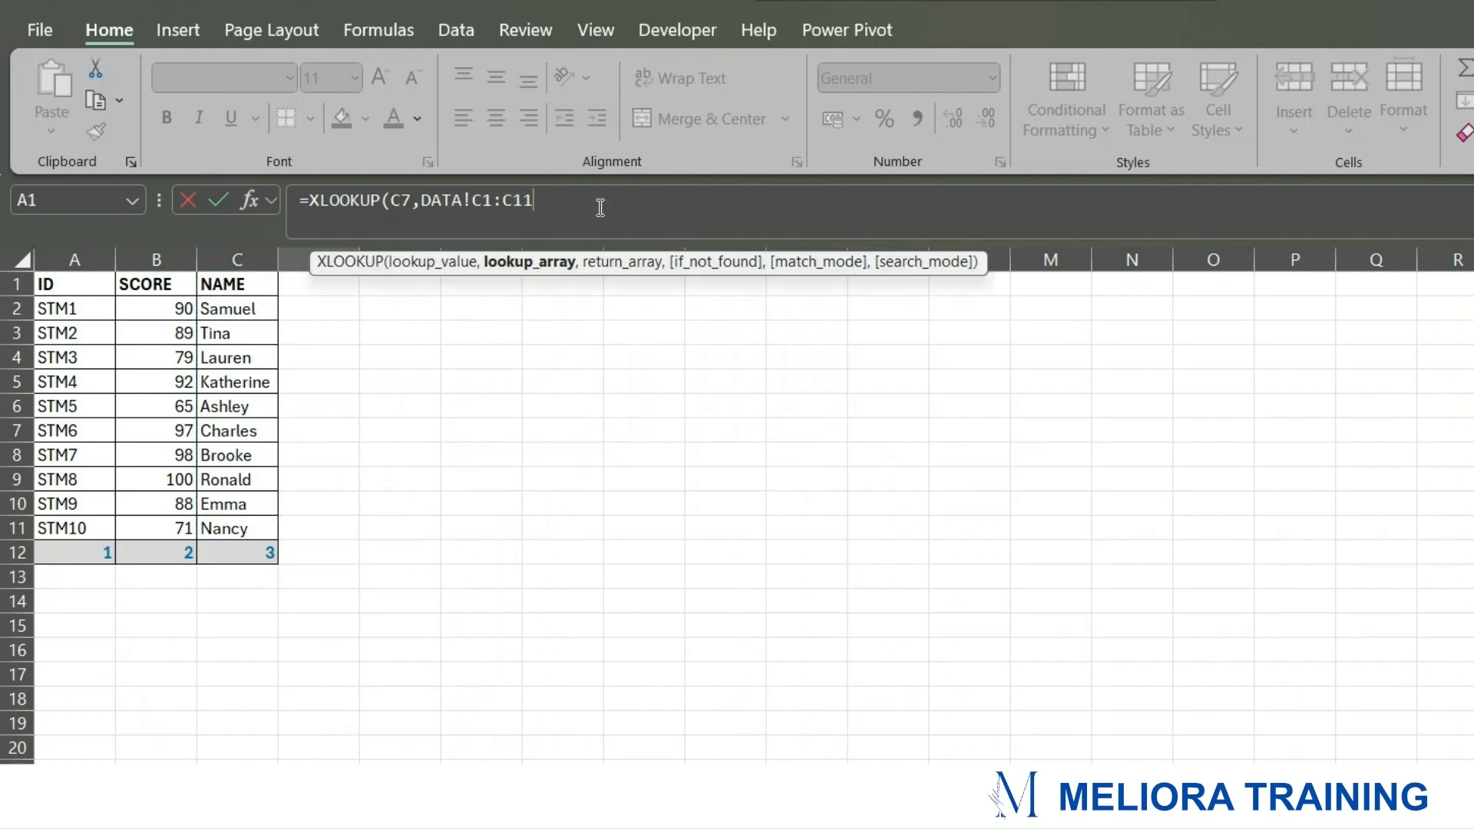
type(",")
left_click_drag(151, 284, 151, 534)
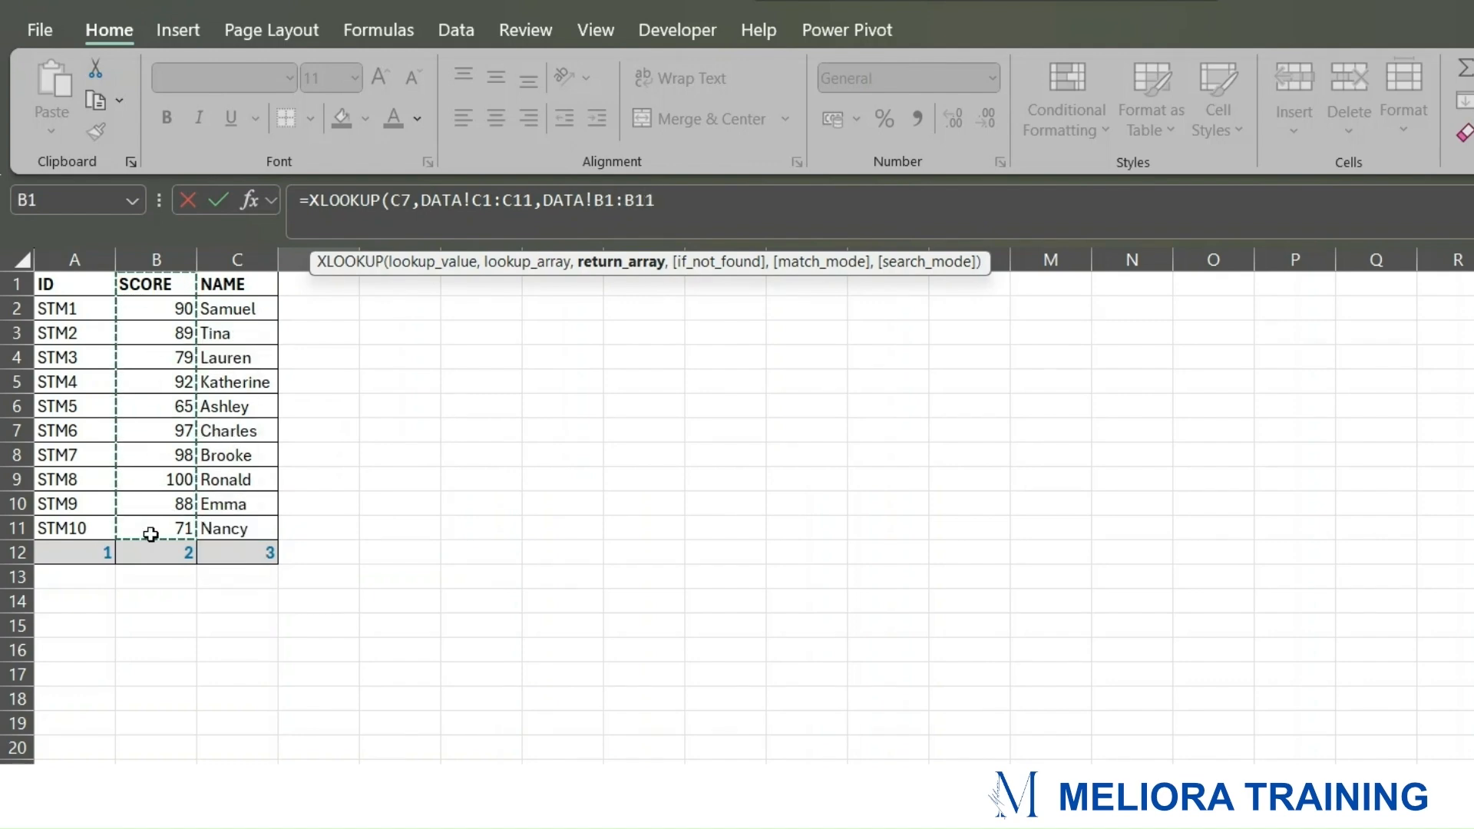
Step: Complete the D7 XLOOKUP formula with the if_not_found argument left blank and match mode 0 for an exact match
type(",")
left_click(154, 787)
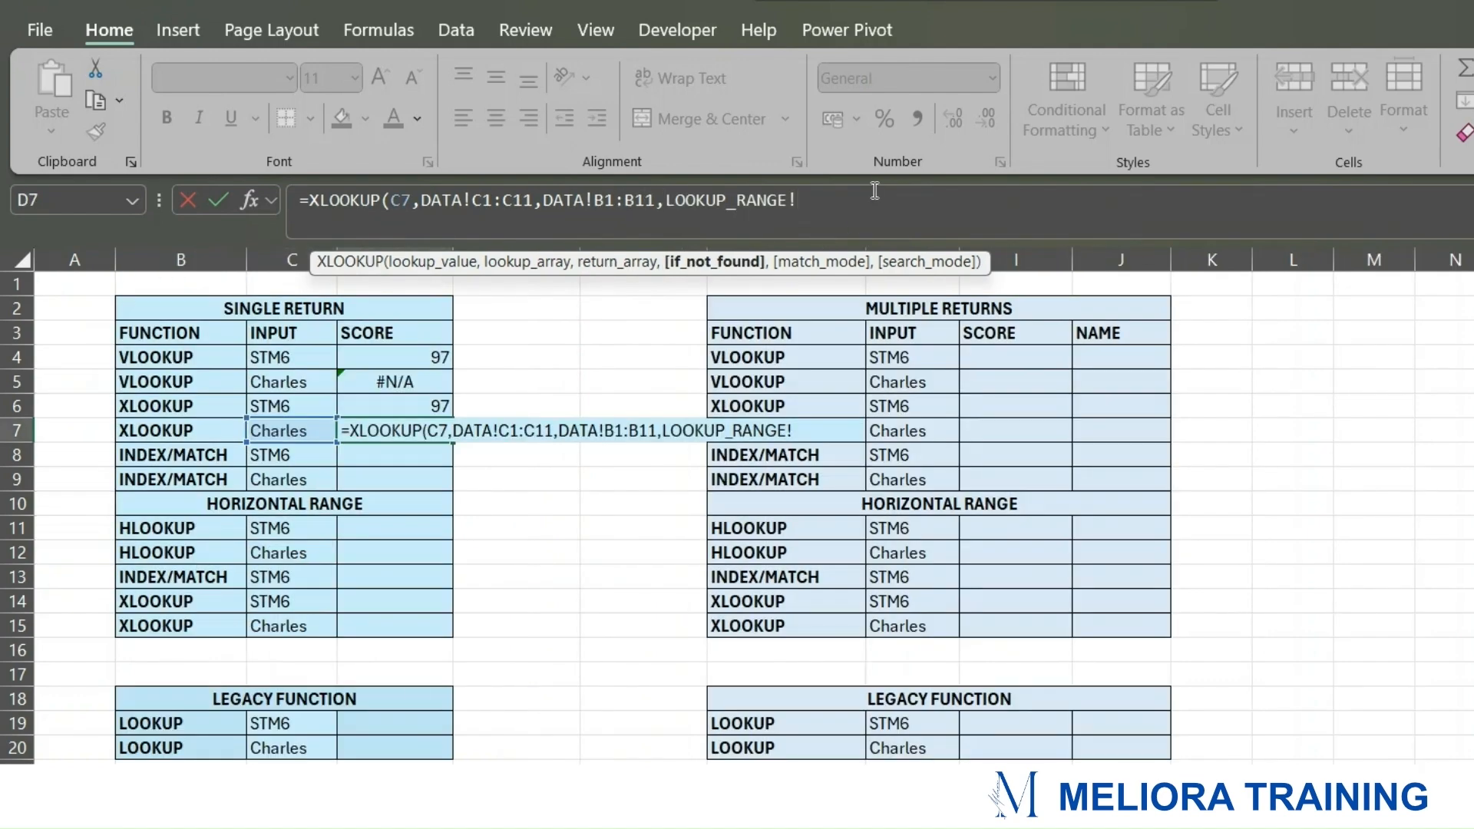
left_click_drag(799, 202, 672, 209)
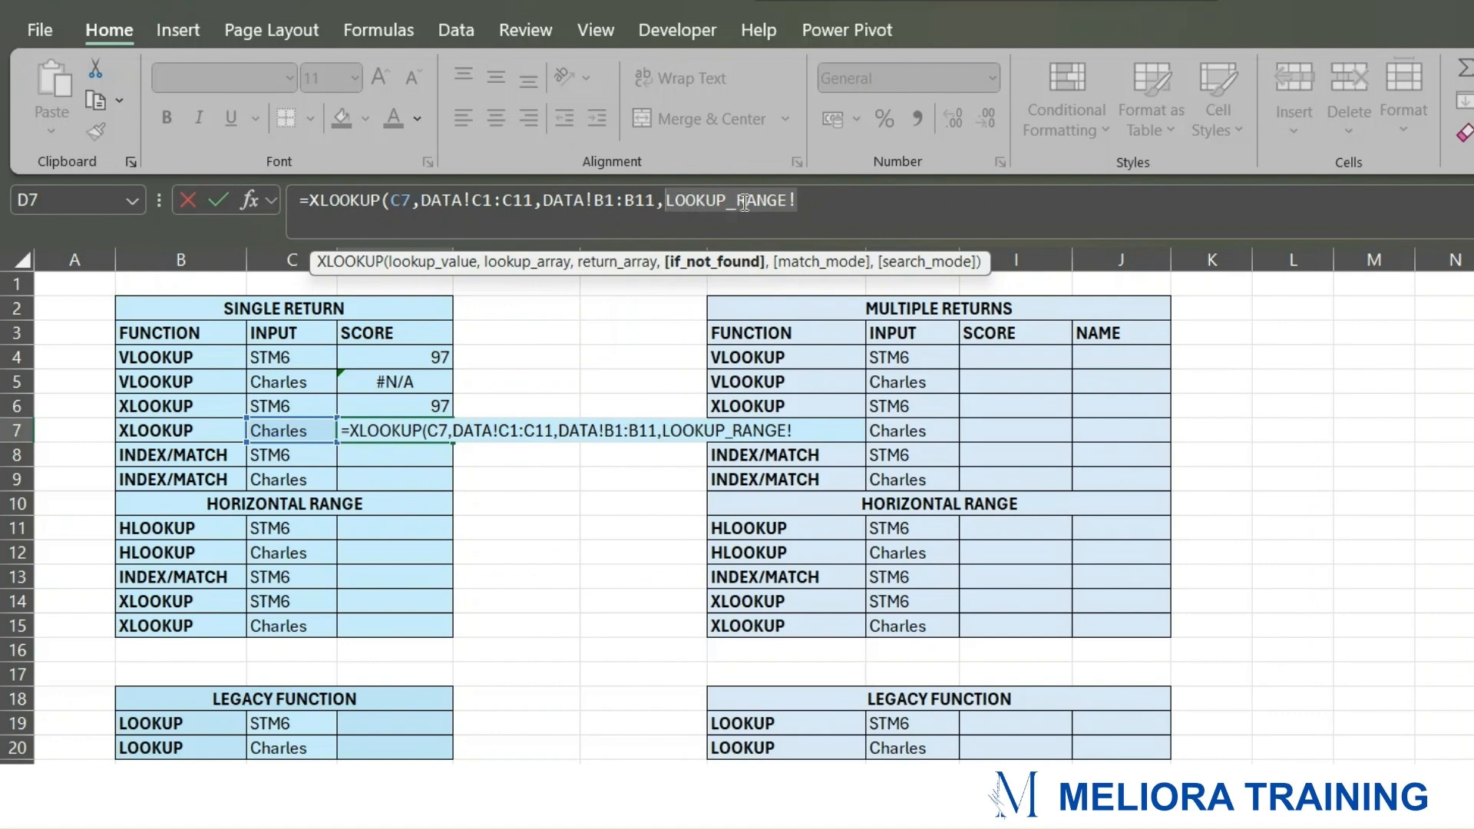
key("BackSpace")
type(",")
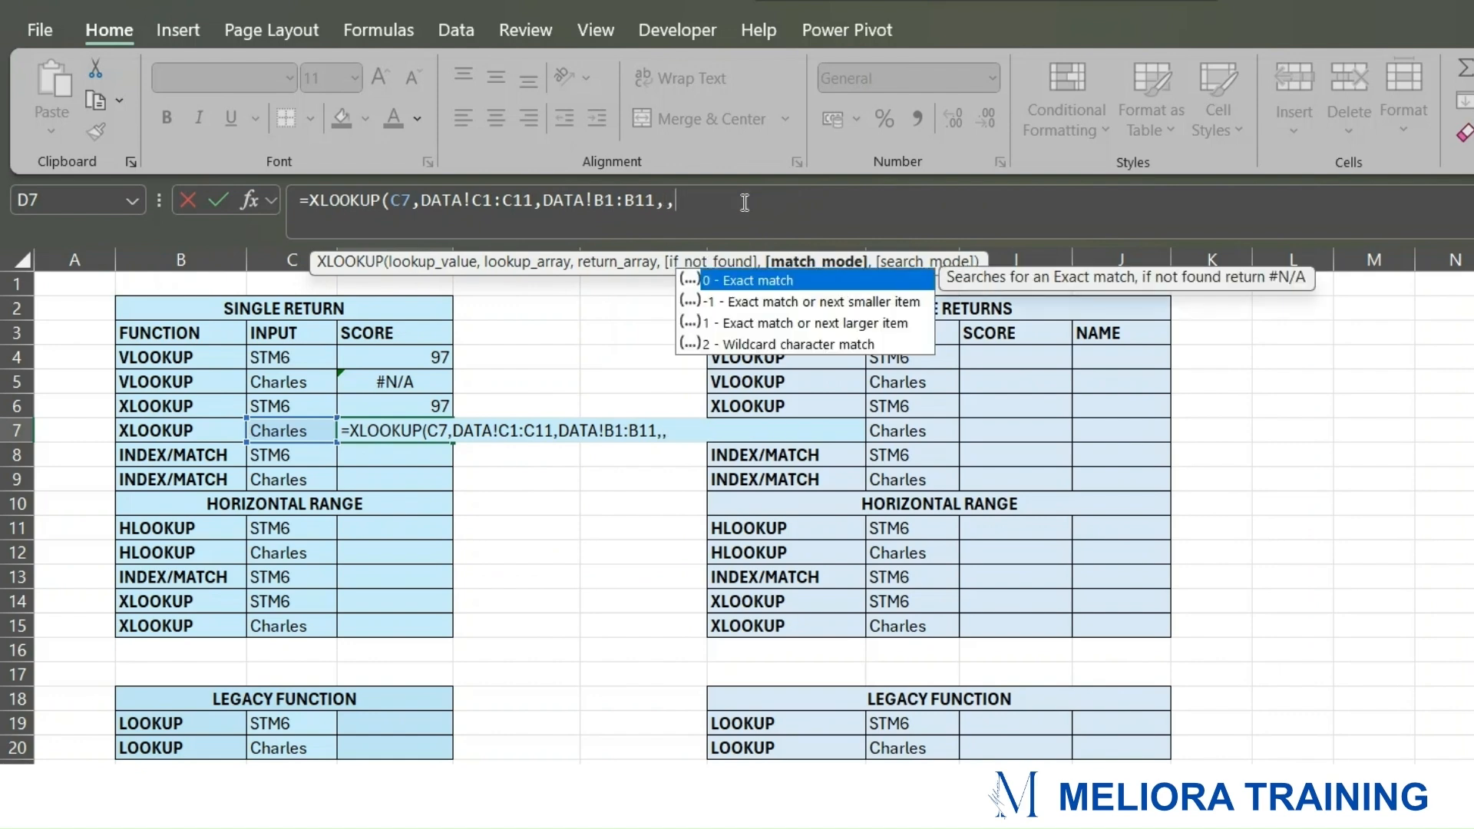
type("0")
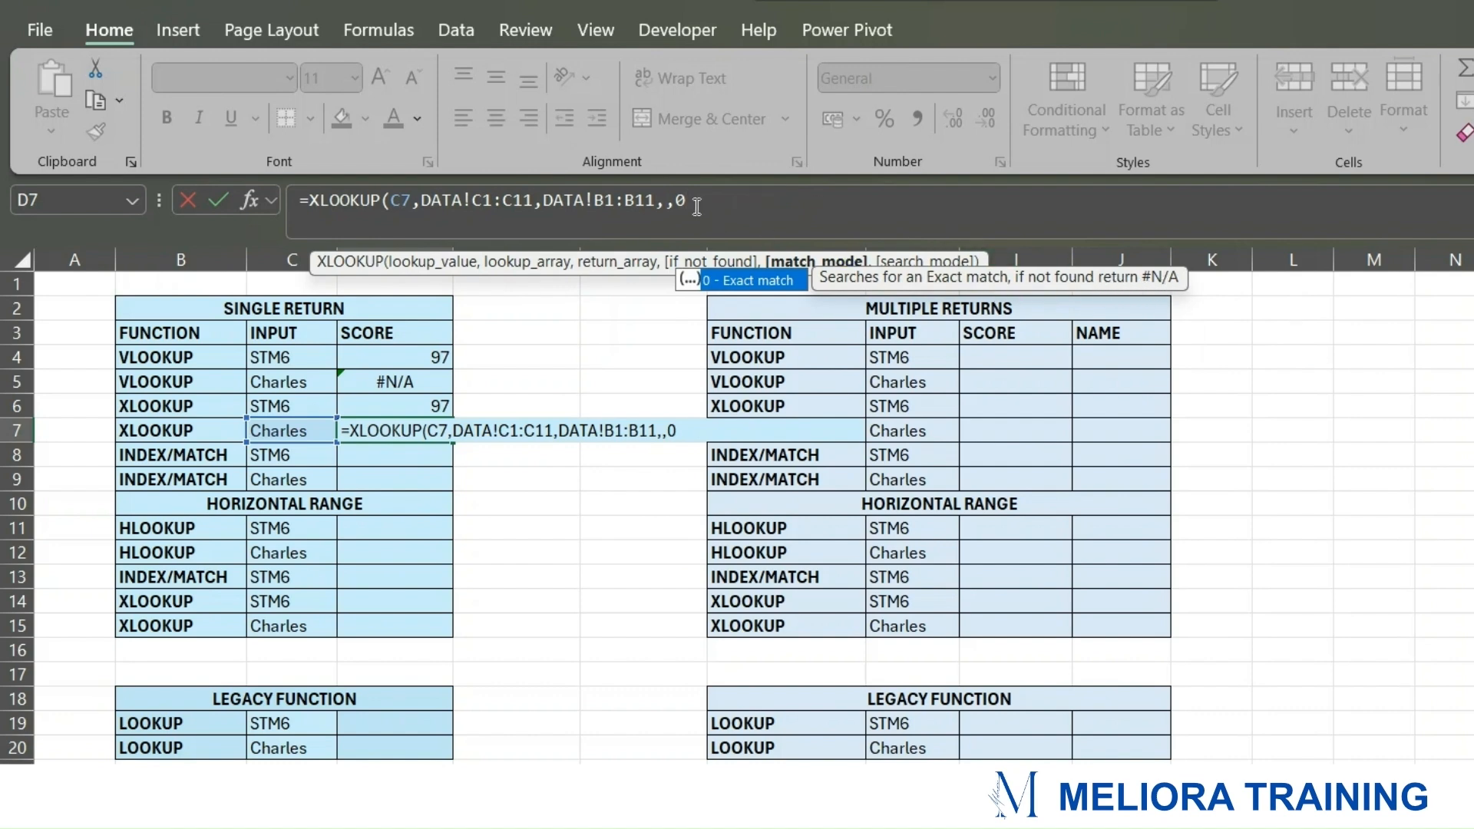
type(")")
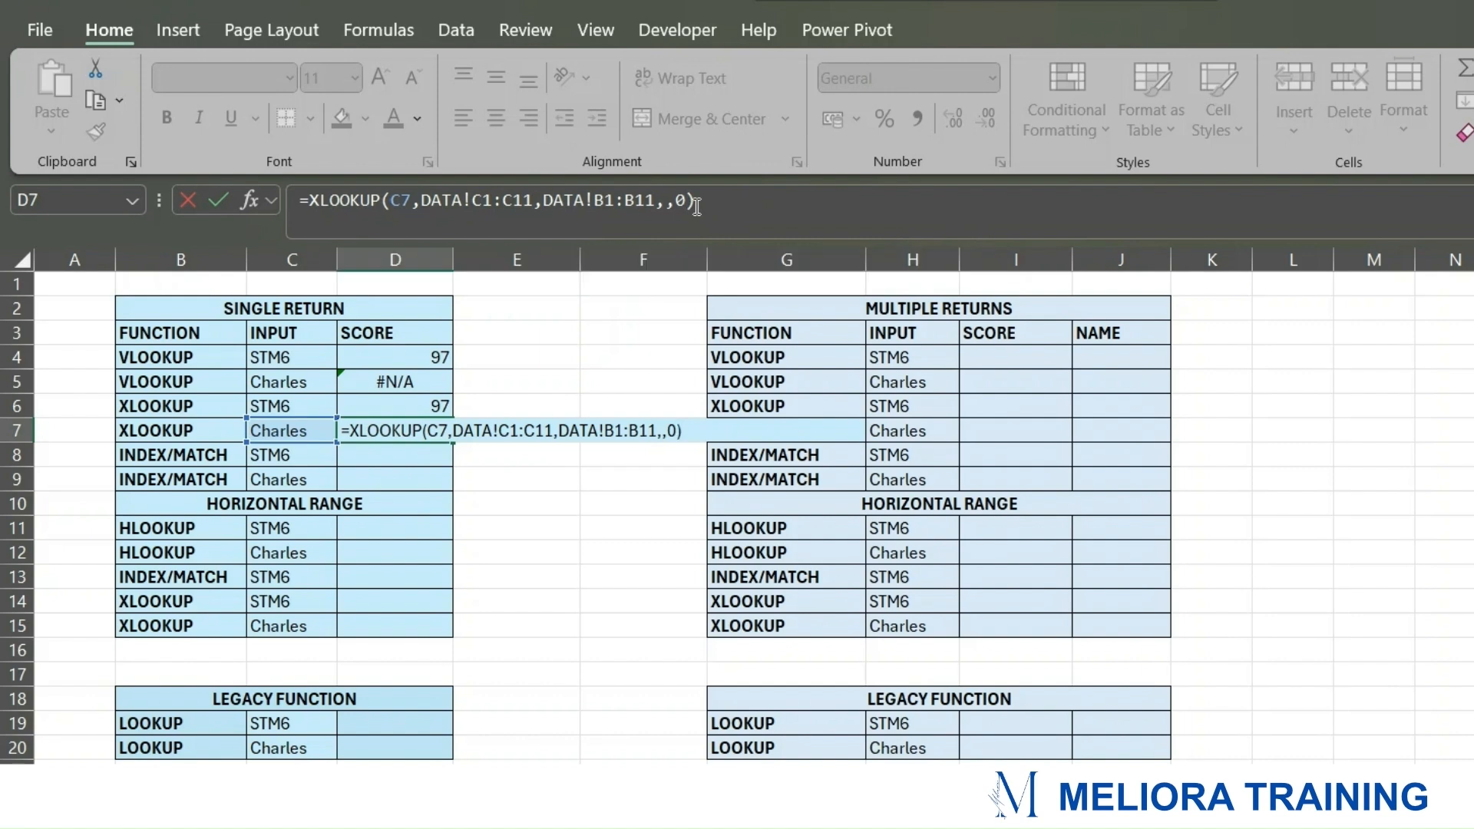
key("Return")
Step: Compare the XLOOKUP formulas in D6 and D7 and review the ID and SCORE columns on the DATA sheet
left_click_drag(402, 408, 405, 431)
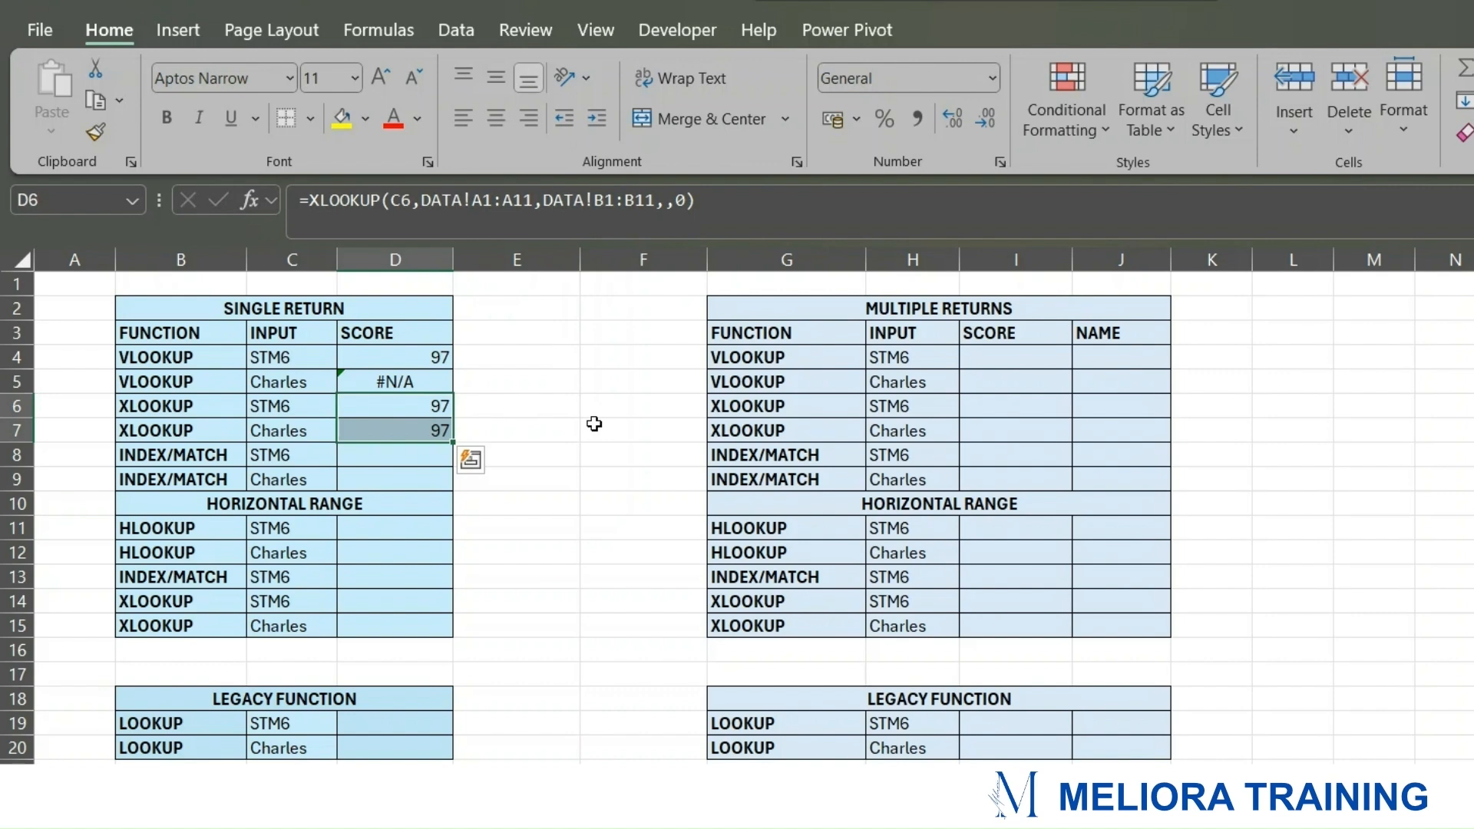
key("ctrl+Page_Down")
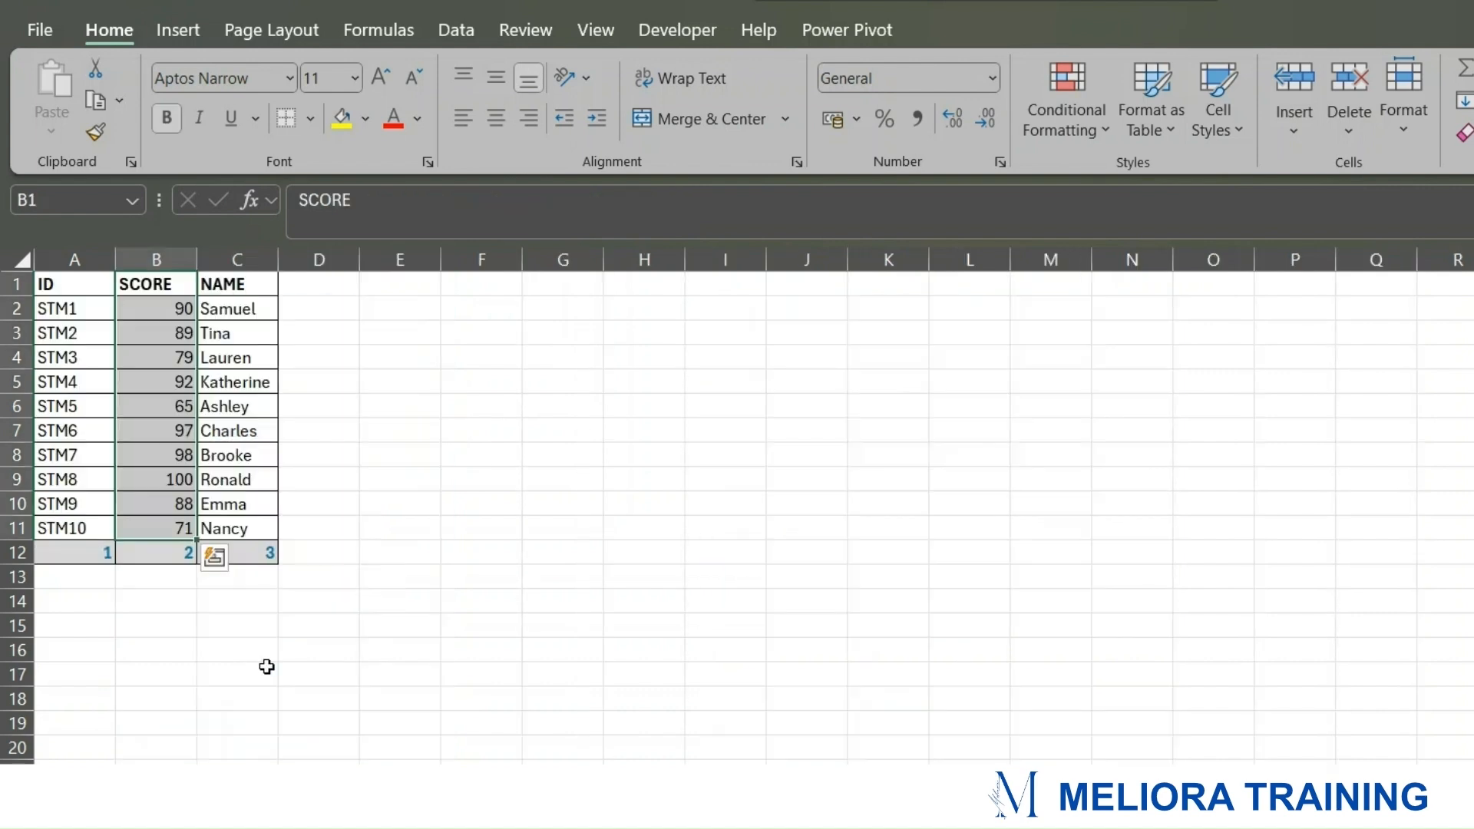
left_click(75, 382)
left_click_drag(75, 381, 142, 381)
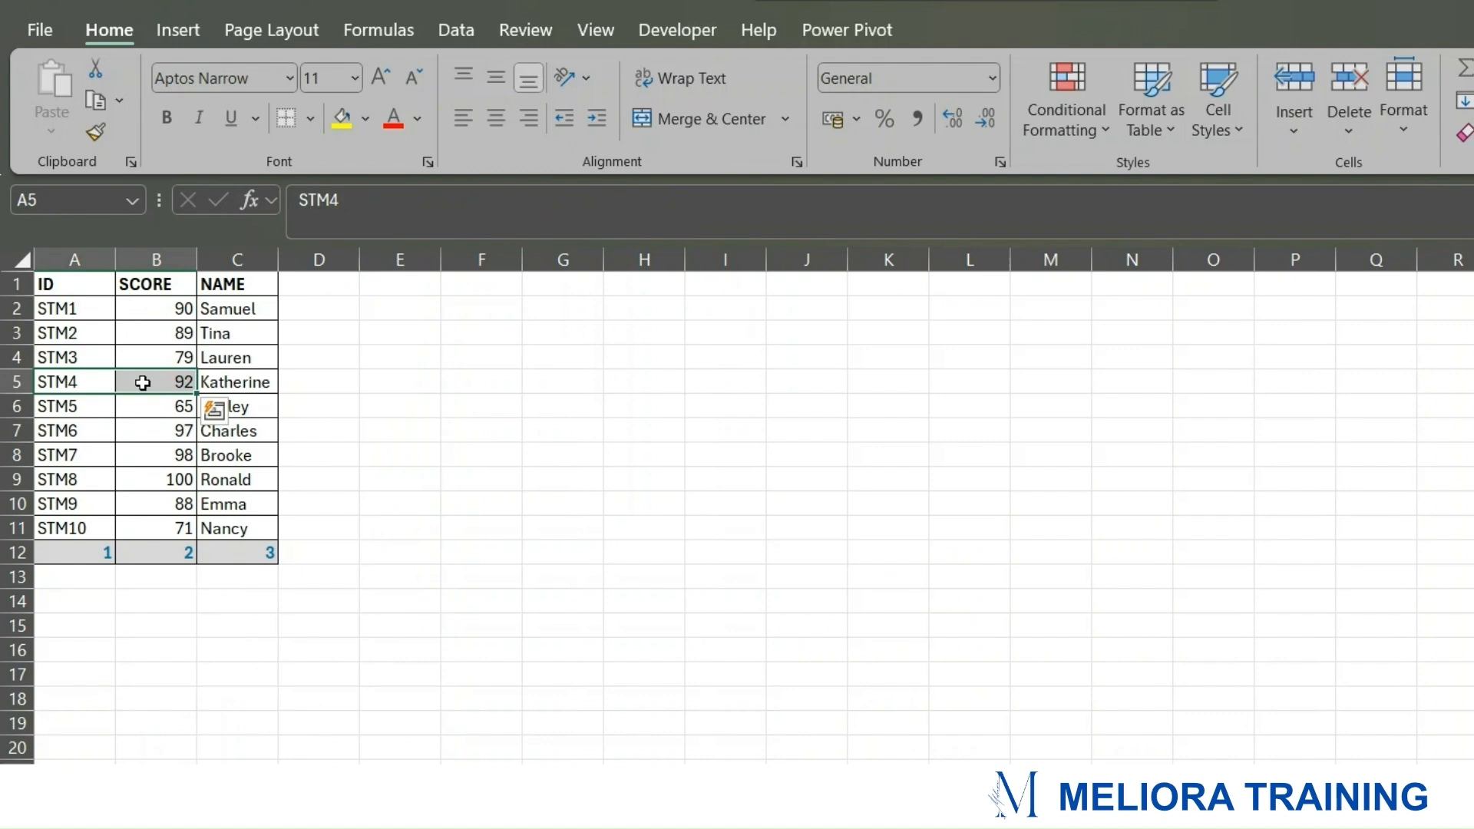
left_click(439, 423)
key("ctrl+Page_Up")
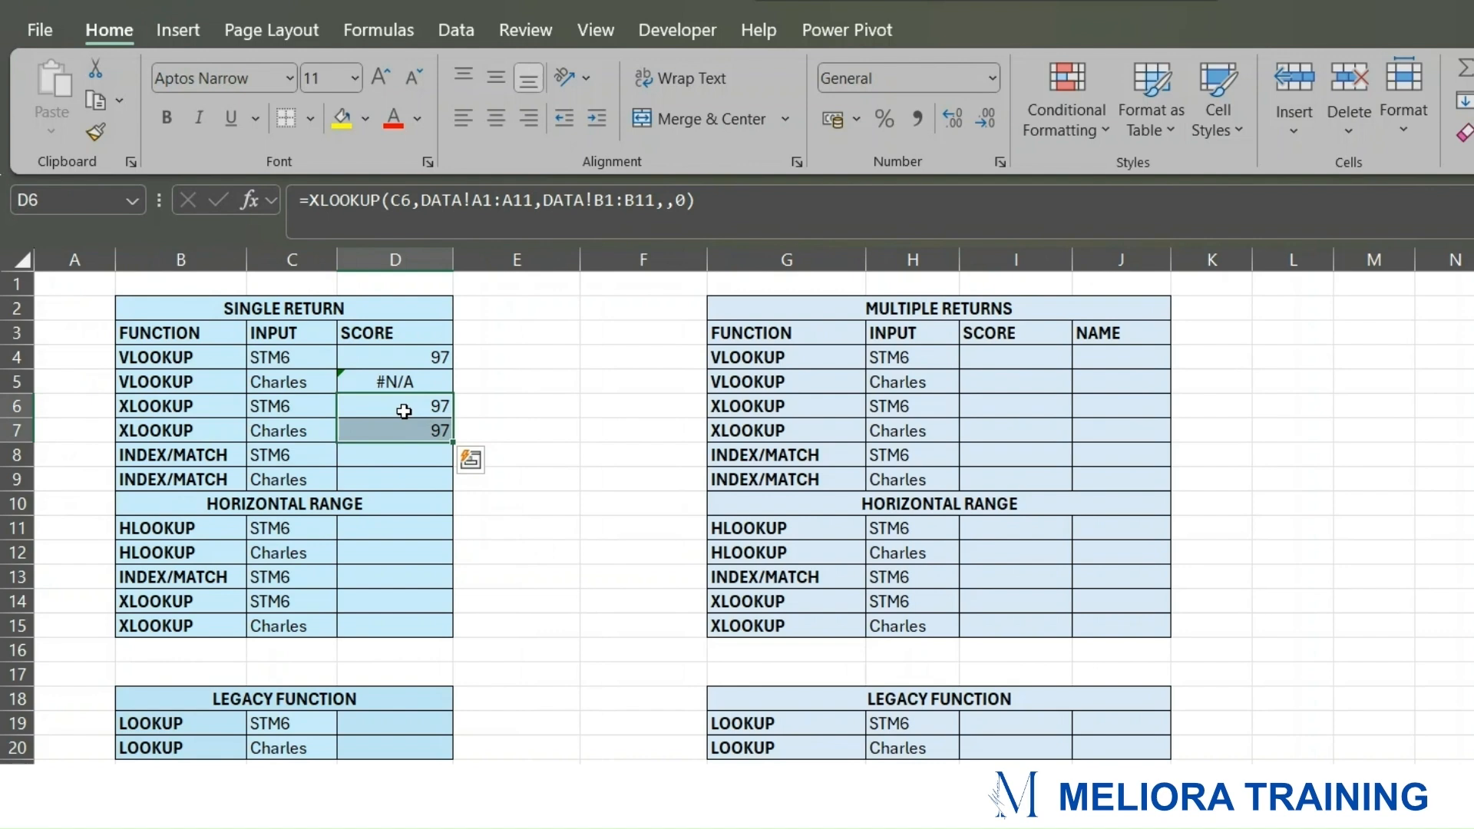
left_click(403, 412)
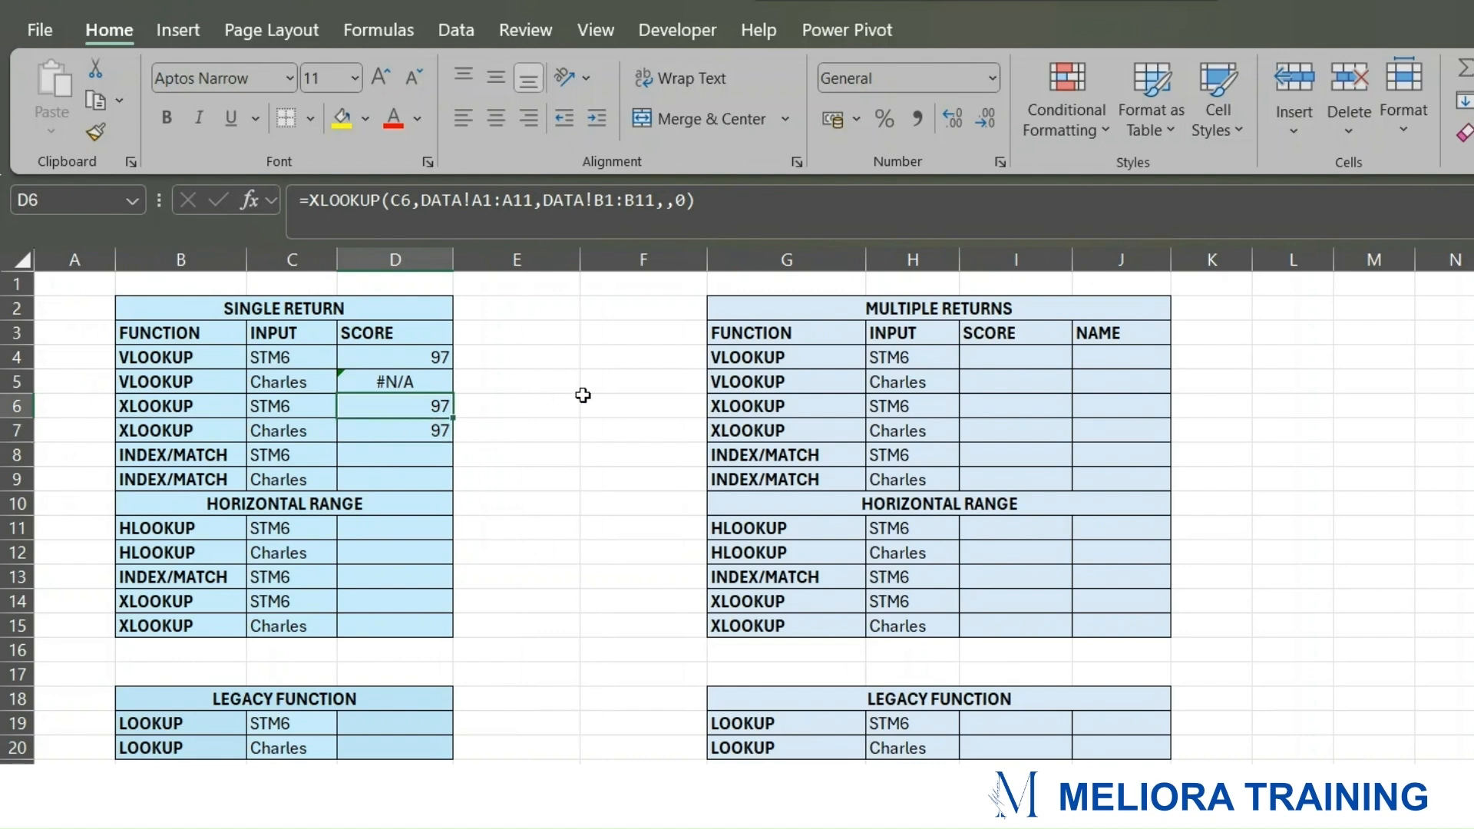
left_click(428, 427)
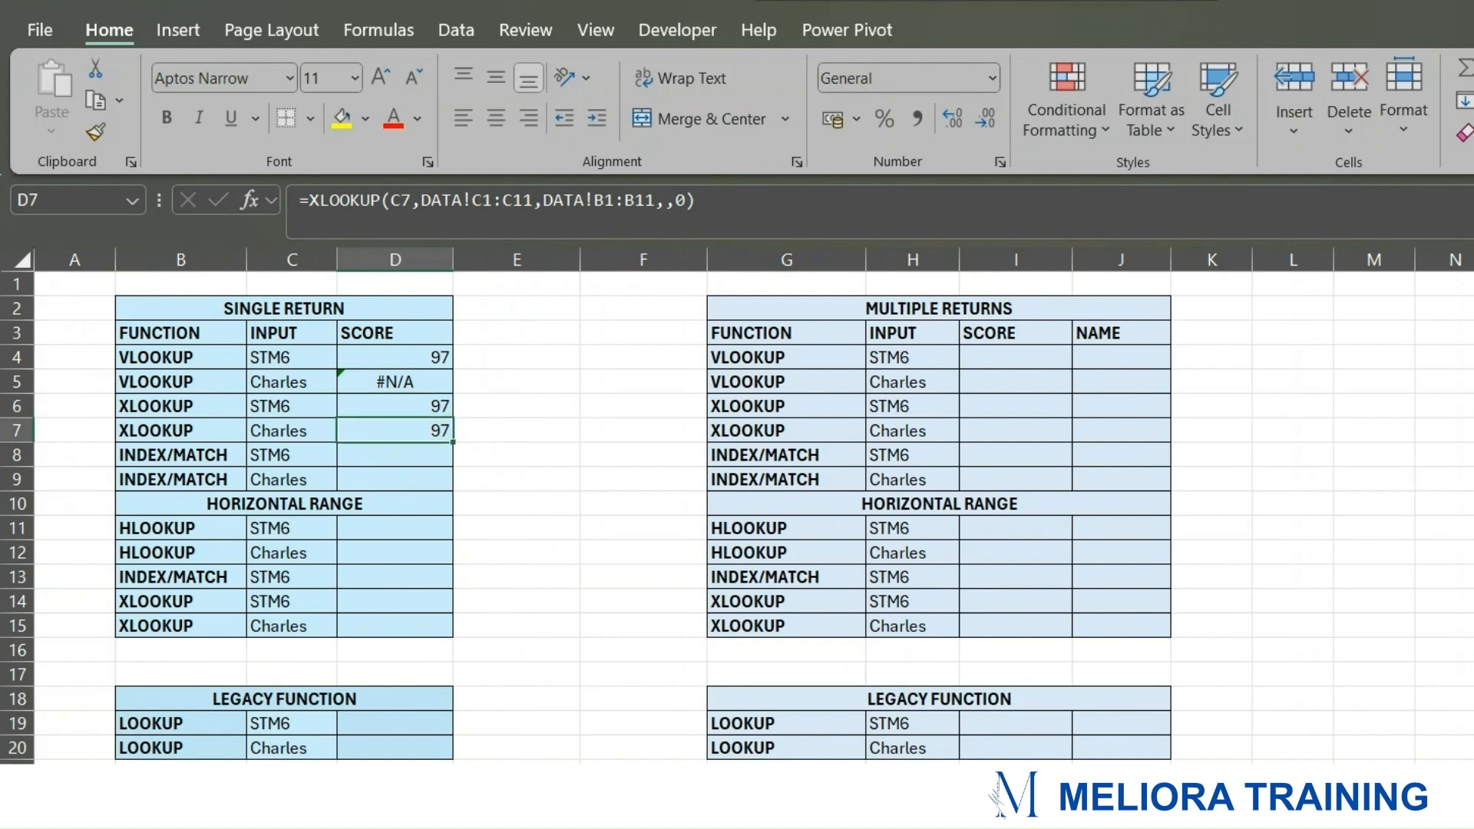
Step: On the DATA sheet, copy the name in C7 to E7 and clear C7 so the lookup name is missing
key("ctrl+Page_Down")
left_click(233, 449)
left_click(235, 428)
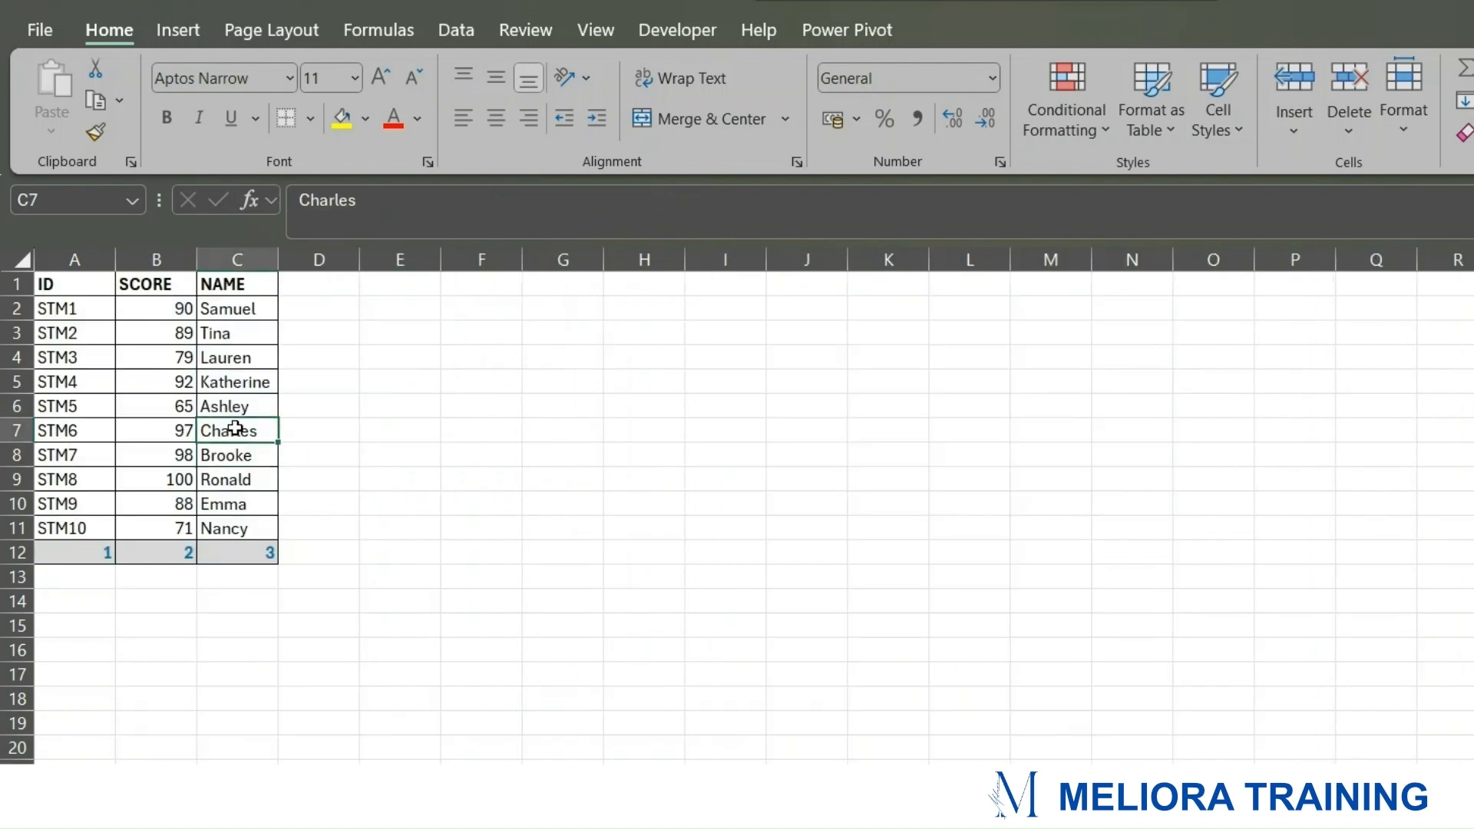
key("ctrl+c")
left_click(394, 431)
key("ctrl+v")
left_click(454, 411)
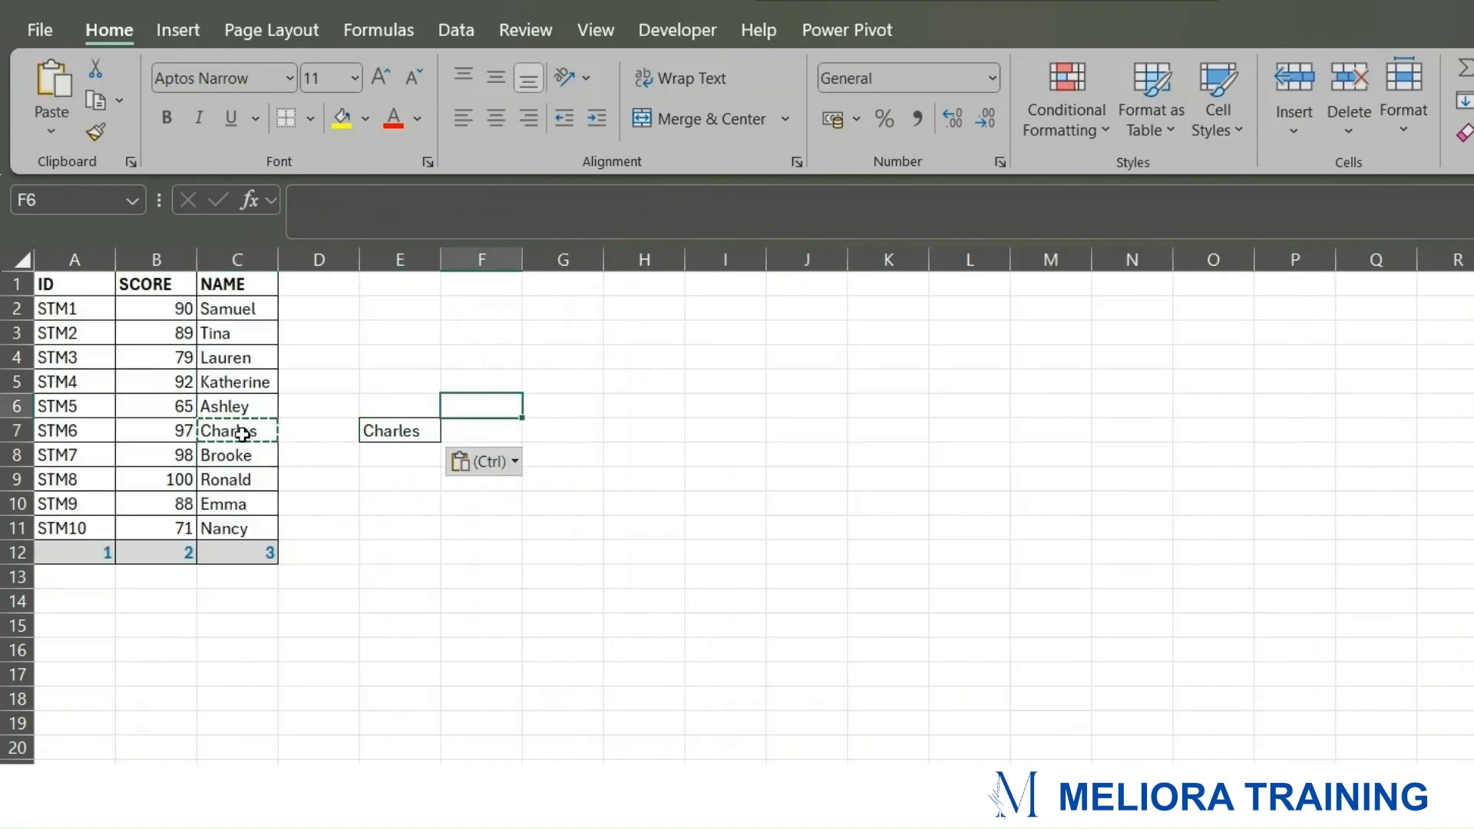
left_click(242, 434)
key("Delete")
left_click(397, 501)
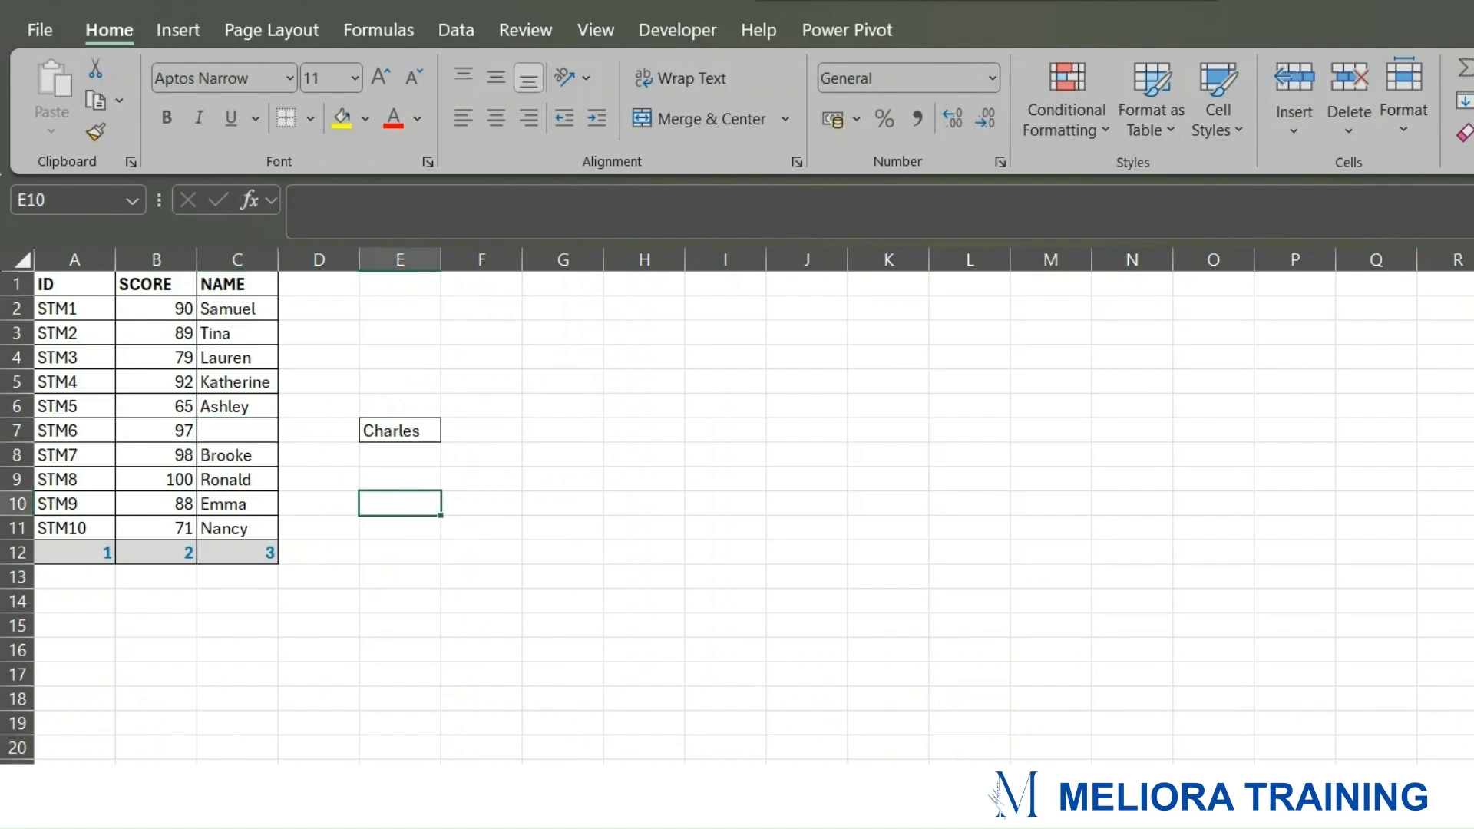
Step: Add "Name missing" as the if_not_found argument of the XLOOKUP formula in D7 of the SINGLE RETURN table
key("ctrl+Page_Up")
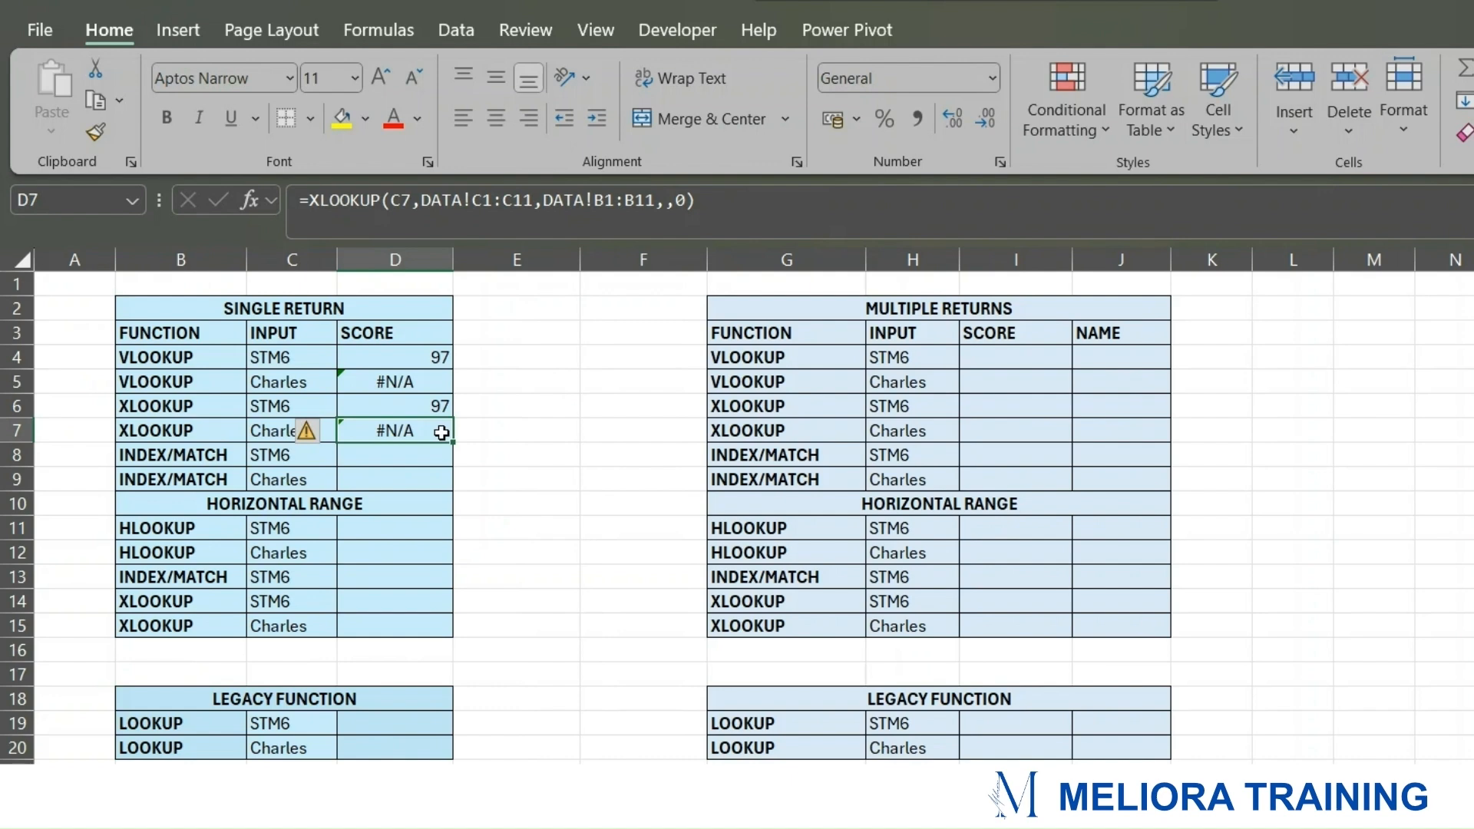
left_click(667, 212)
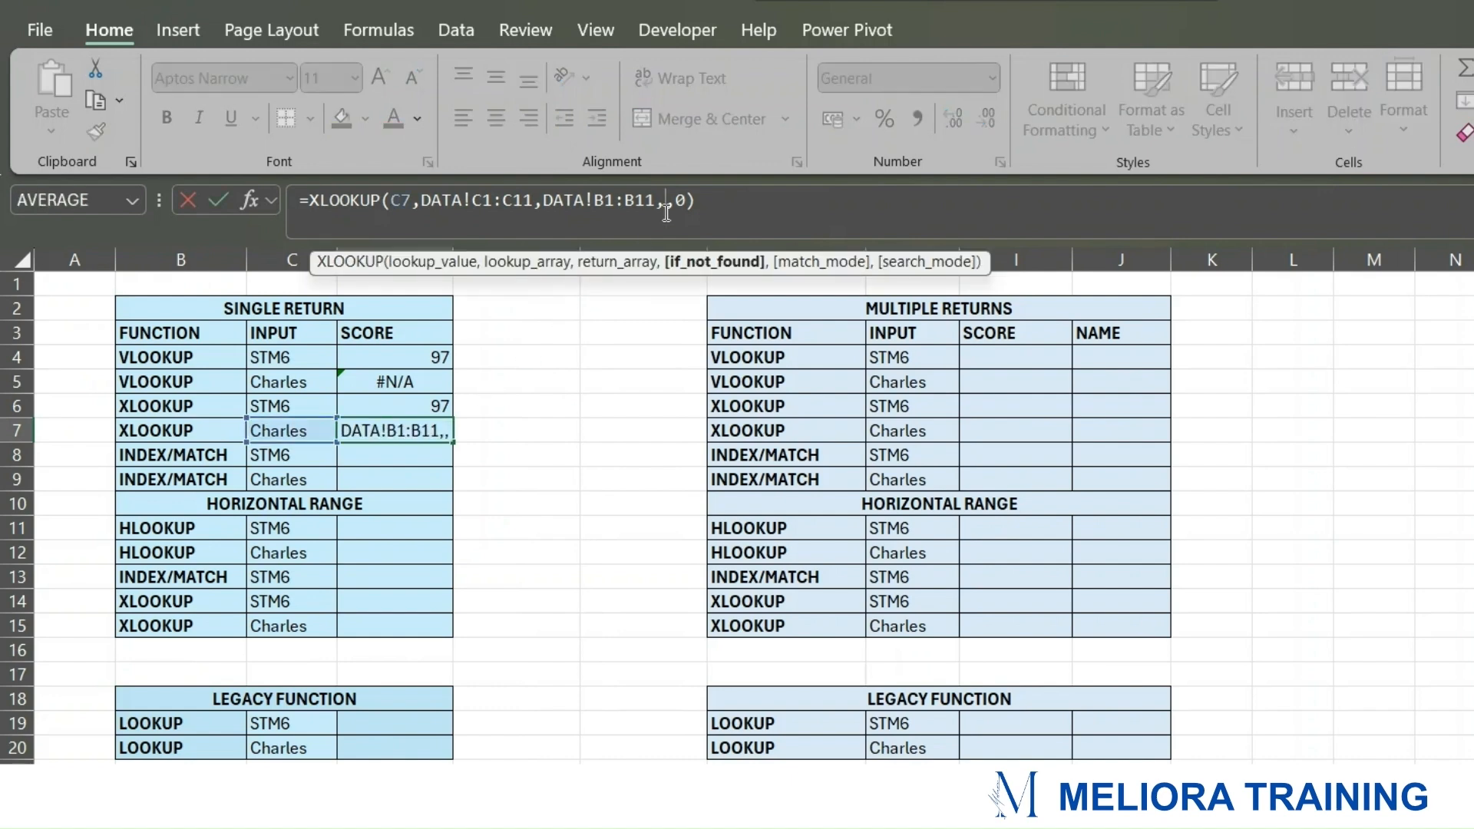
type("\"")
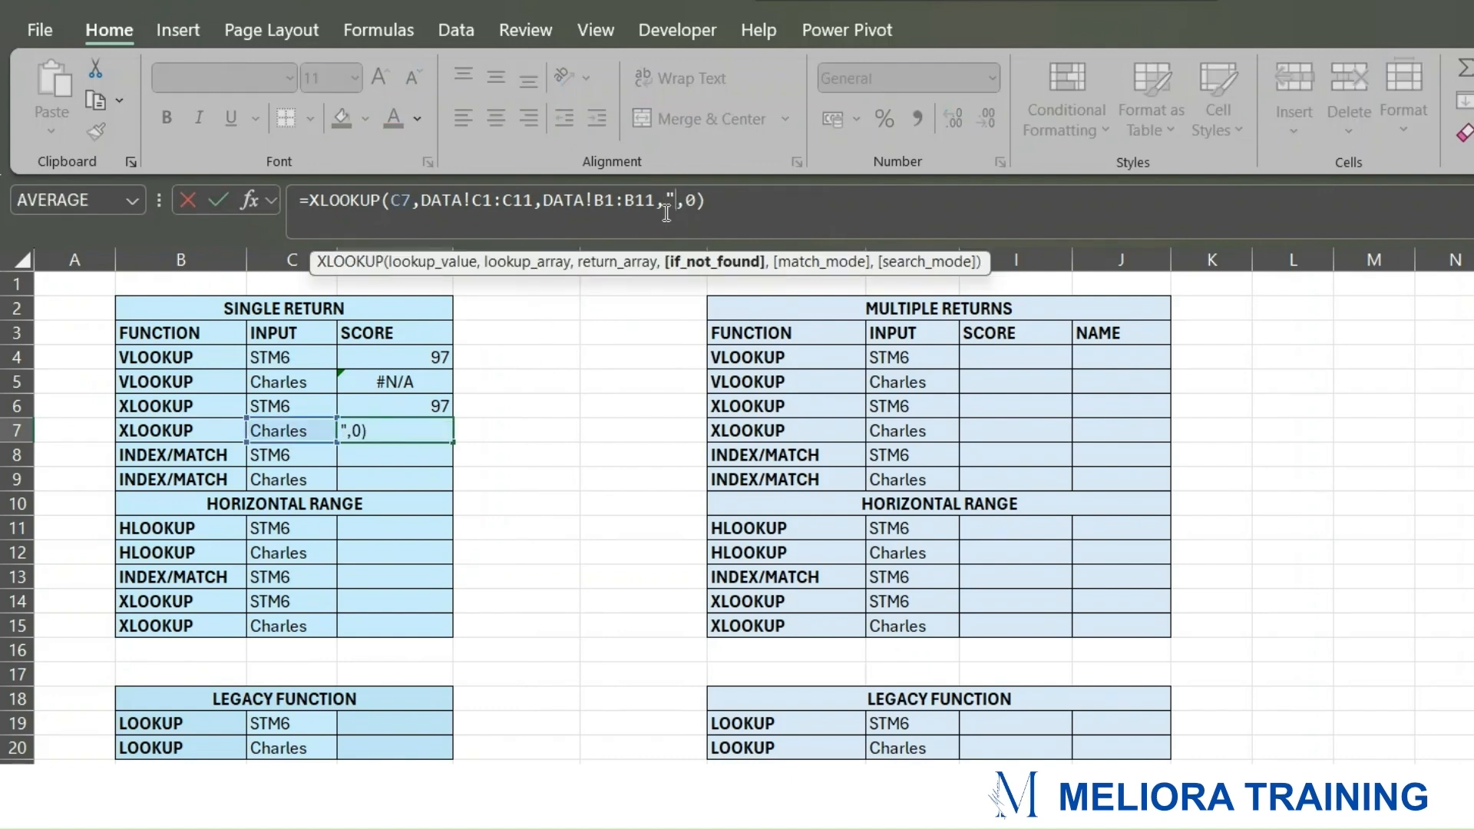
type("Name mis")
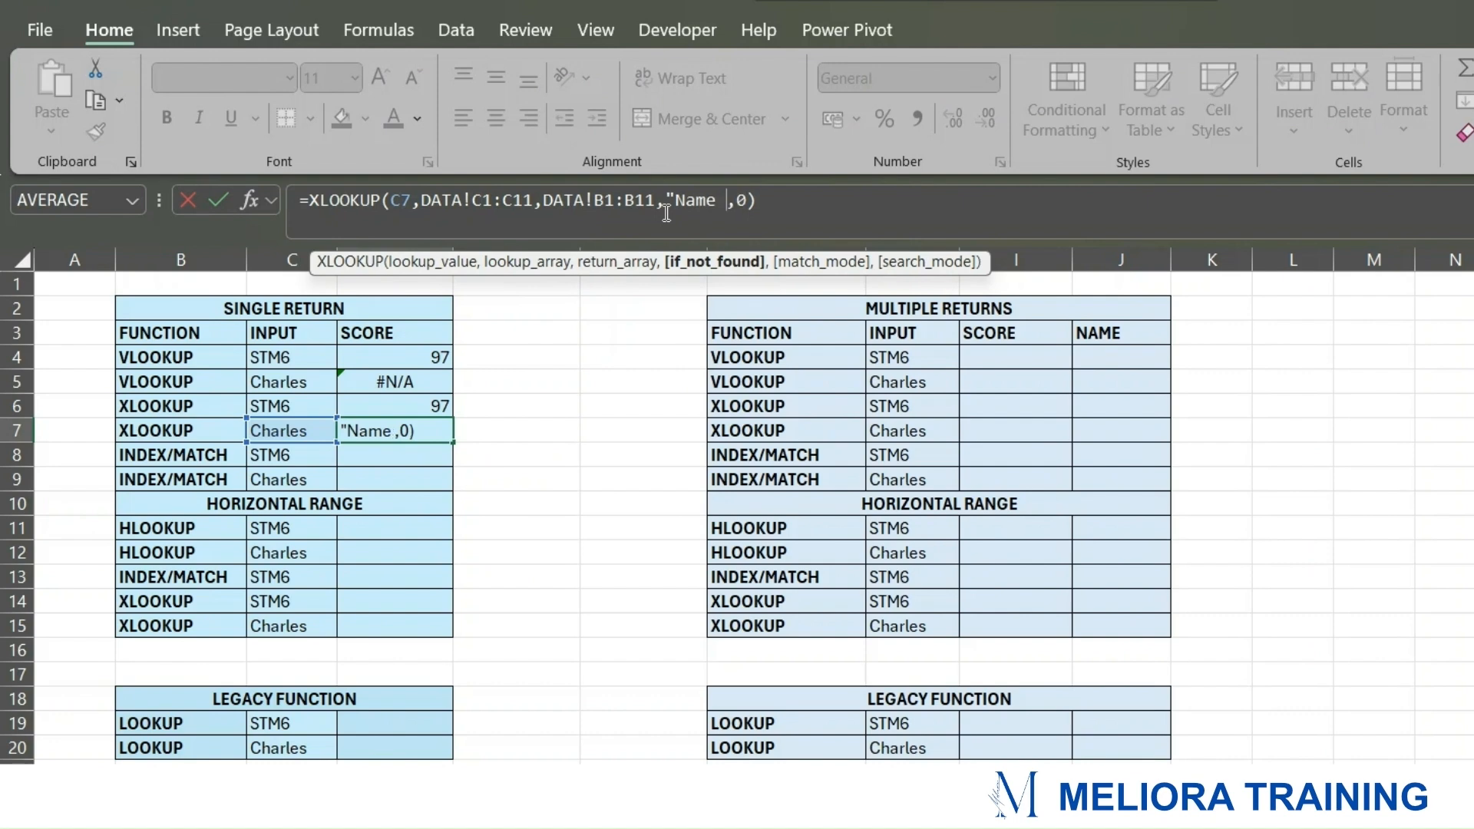
type("sing\"")
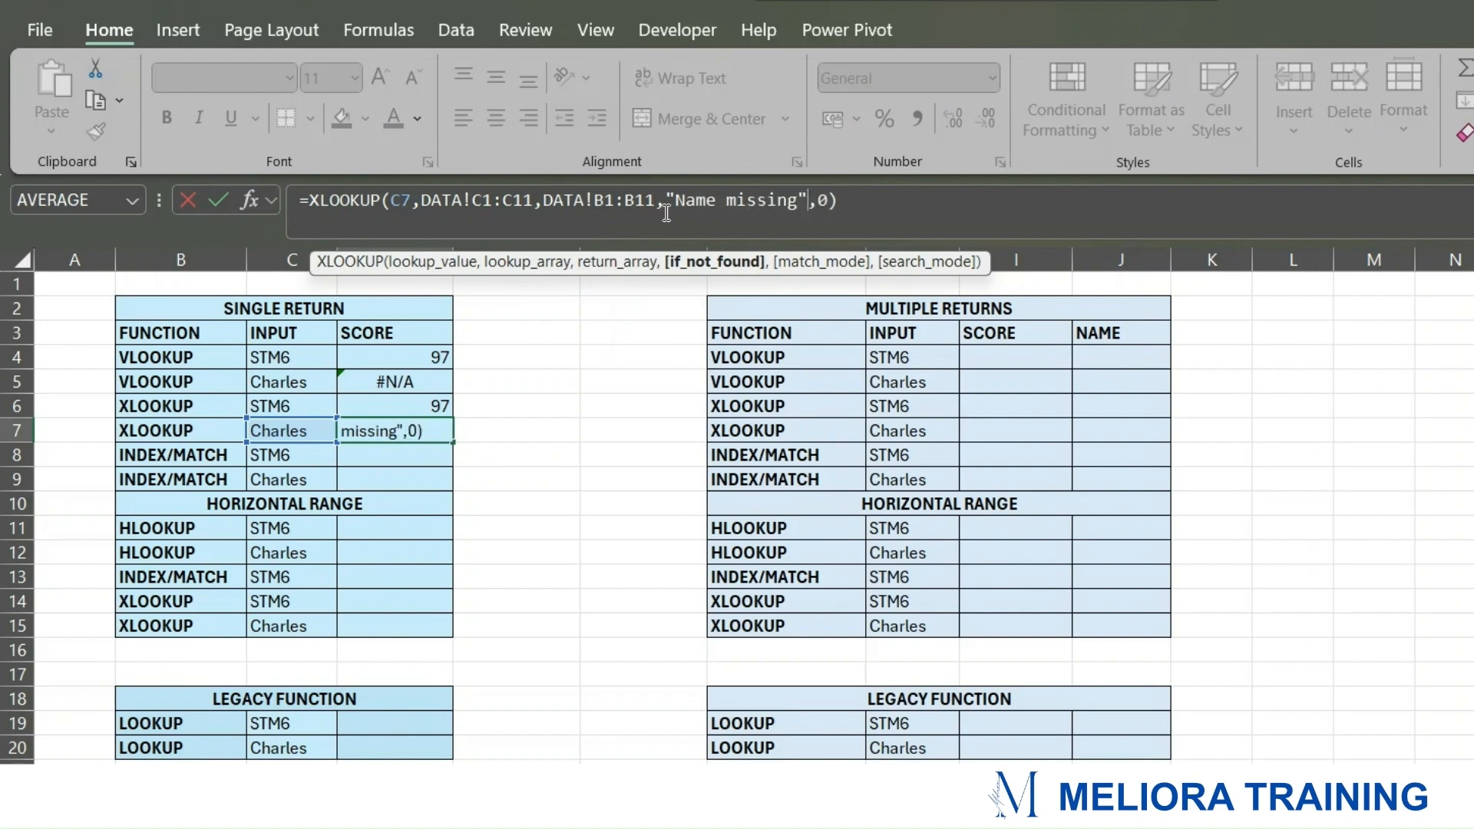
key("Return")
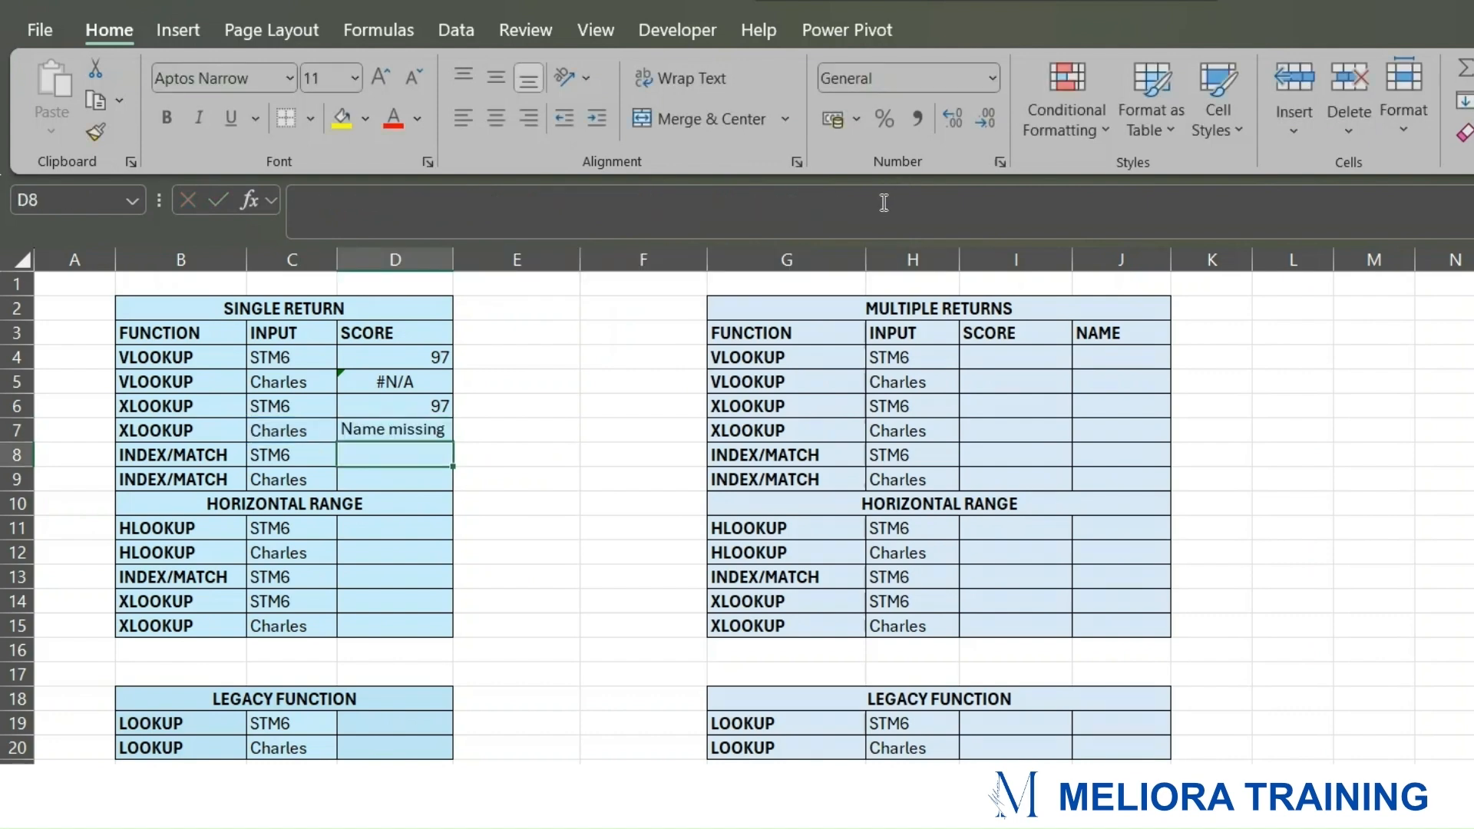
key("Up")
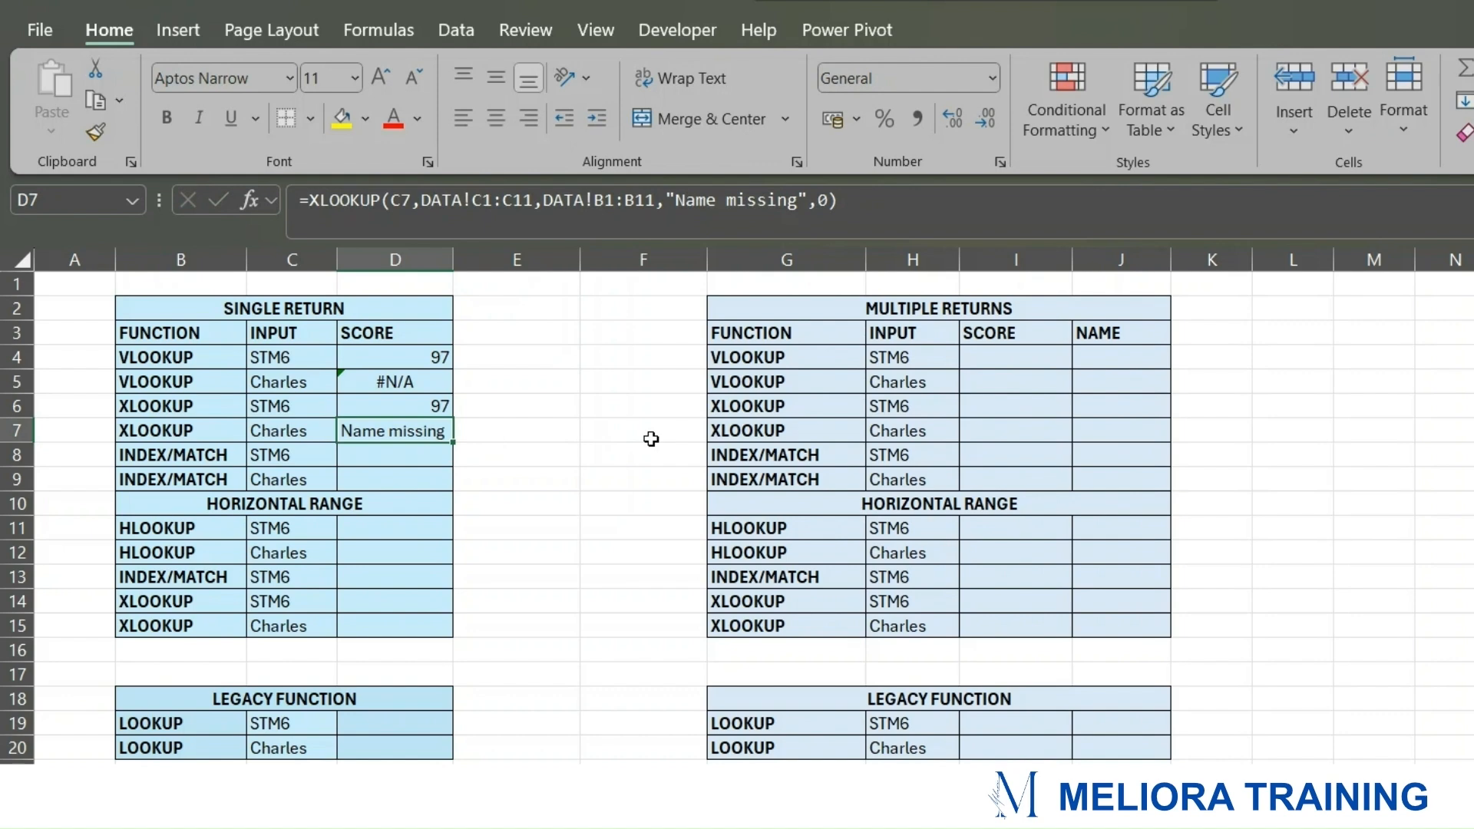
left_click(651, 439)
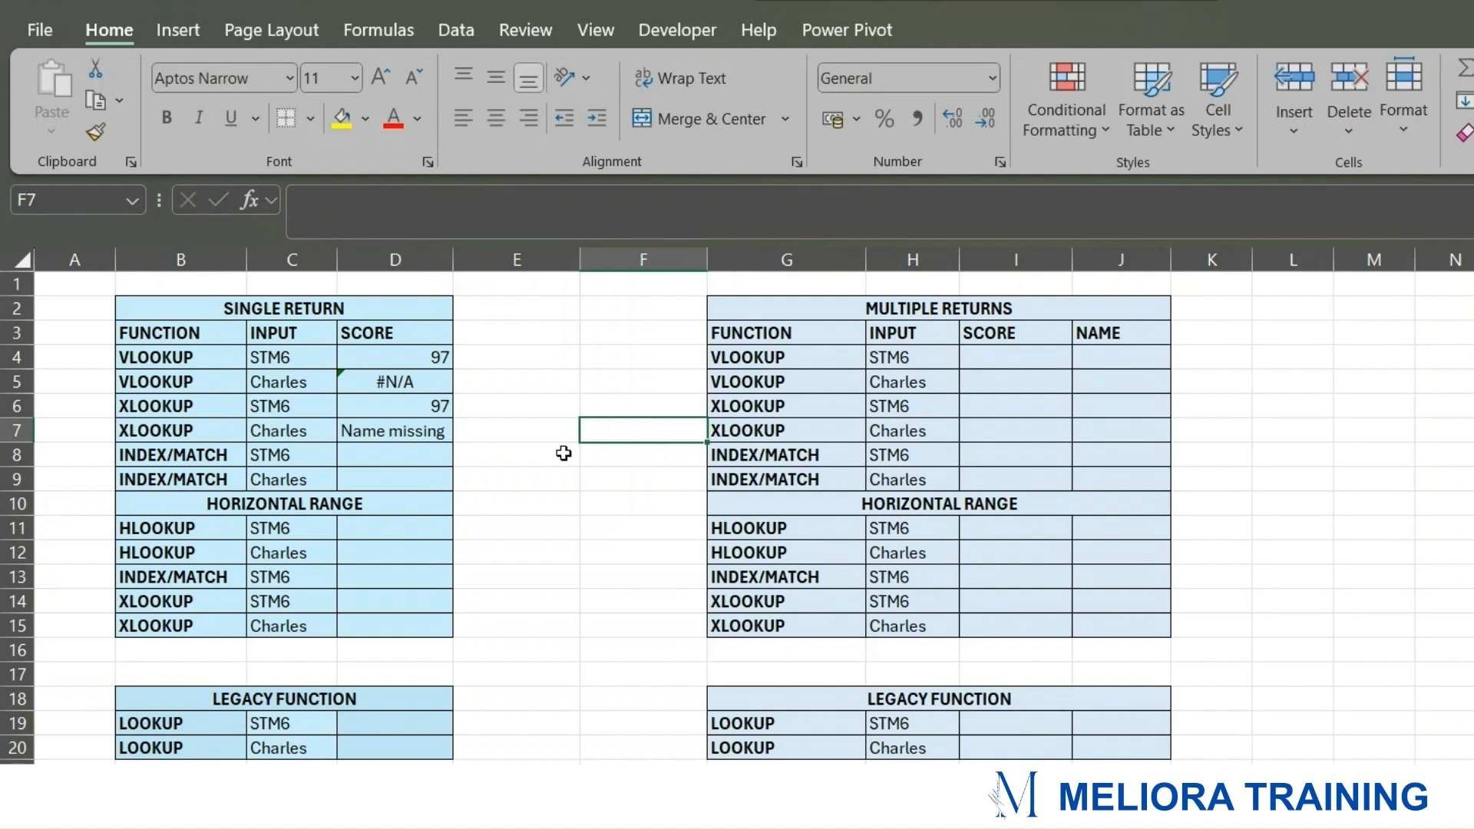
left_click(430, 431)
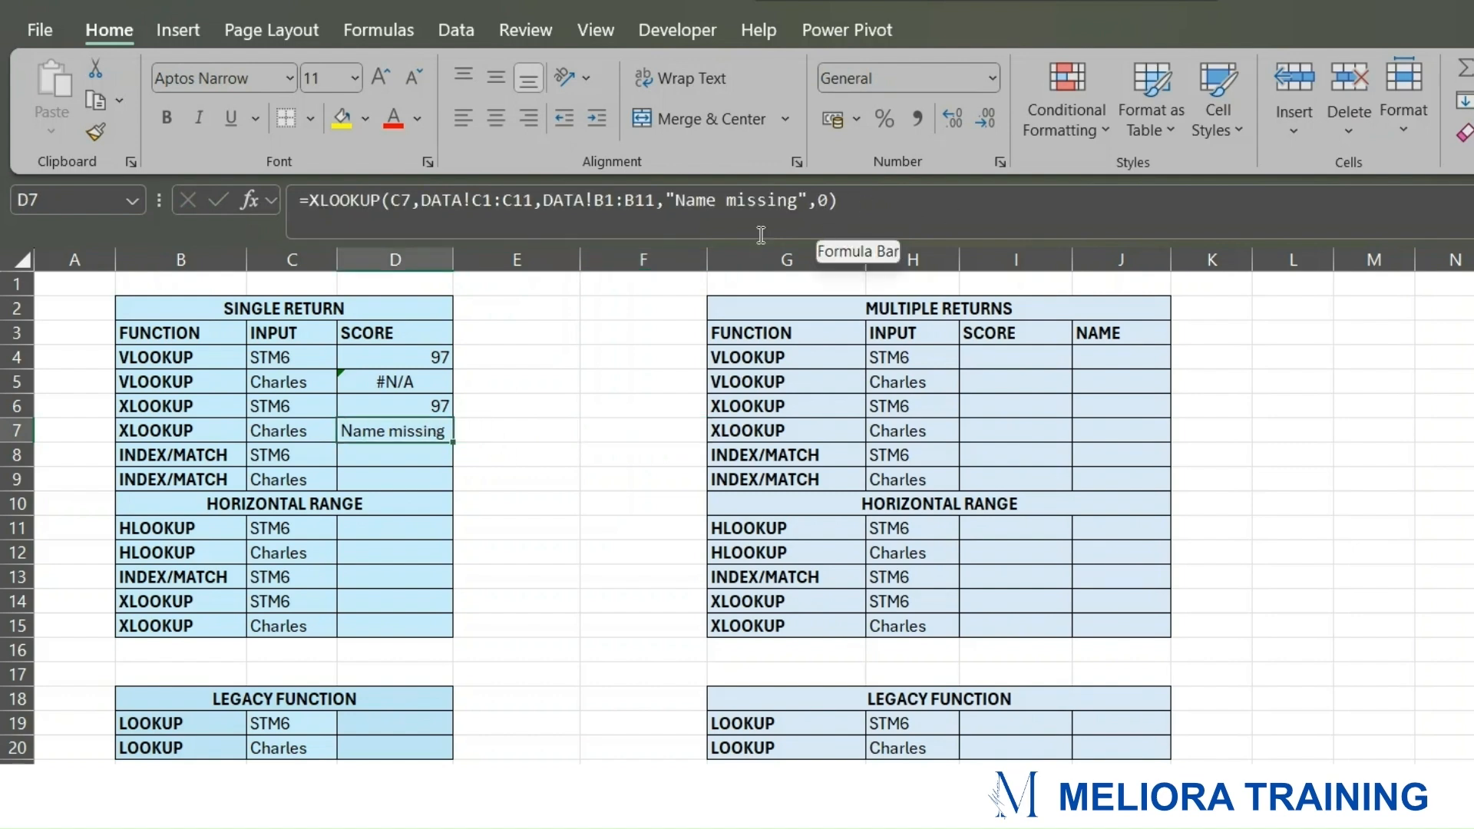
Step: Restore the name to C7 on the DATA sheet from the copy in E7, and clear the contents of E5:G10
left_click(587, 409)
left_click(230, 777)
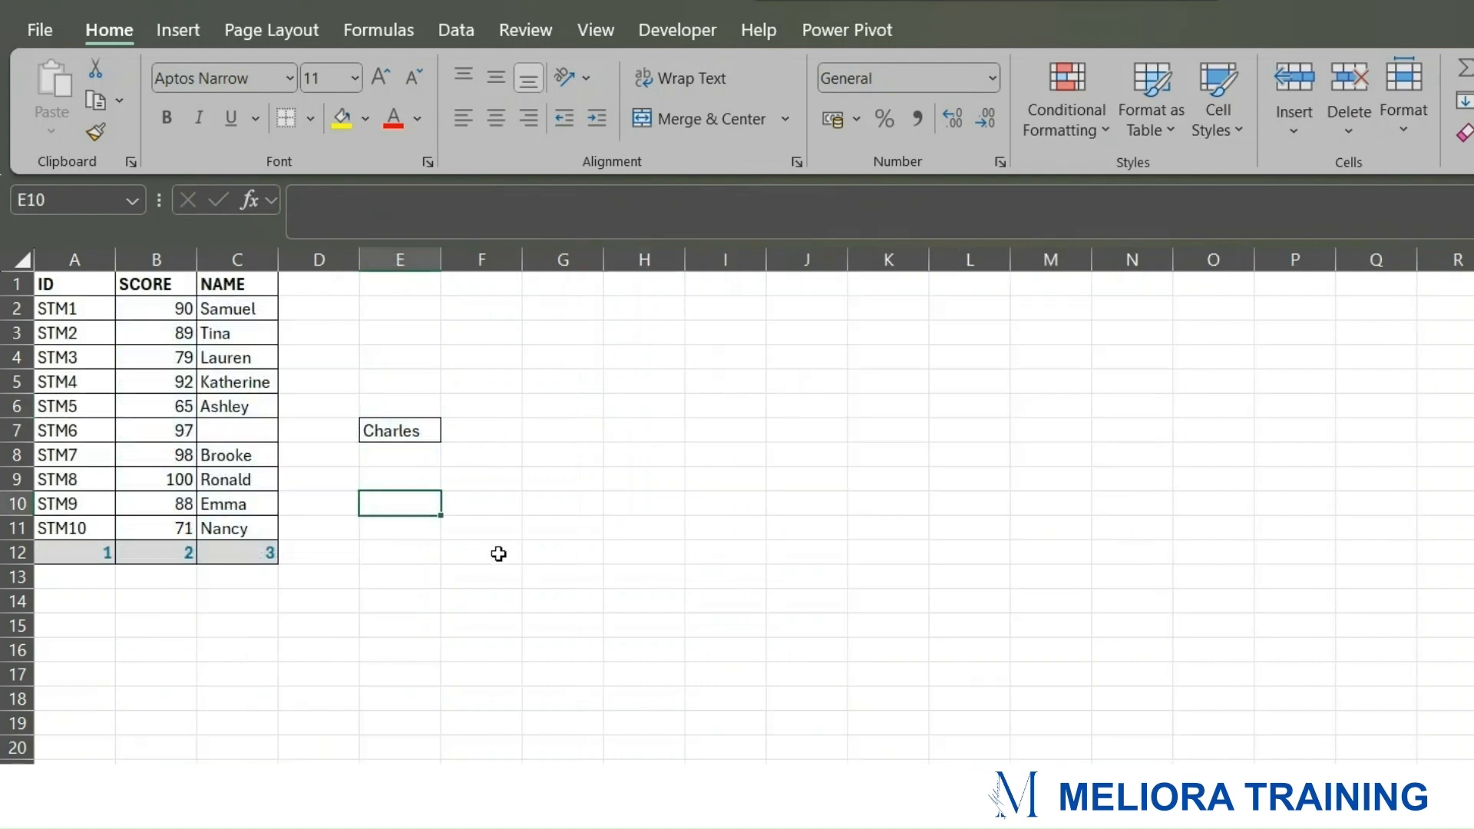
left_click(401, 439)
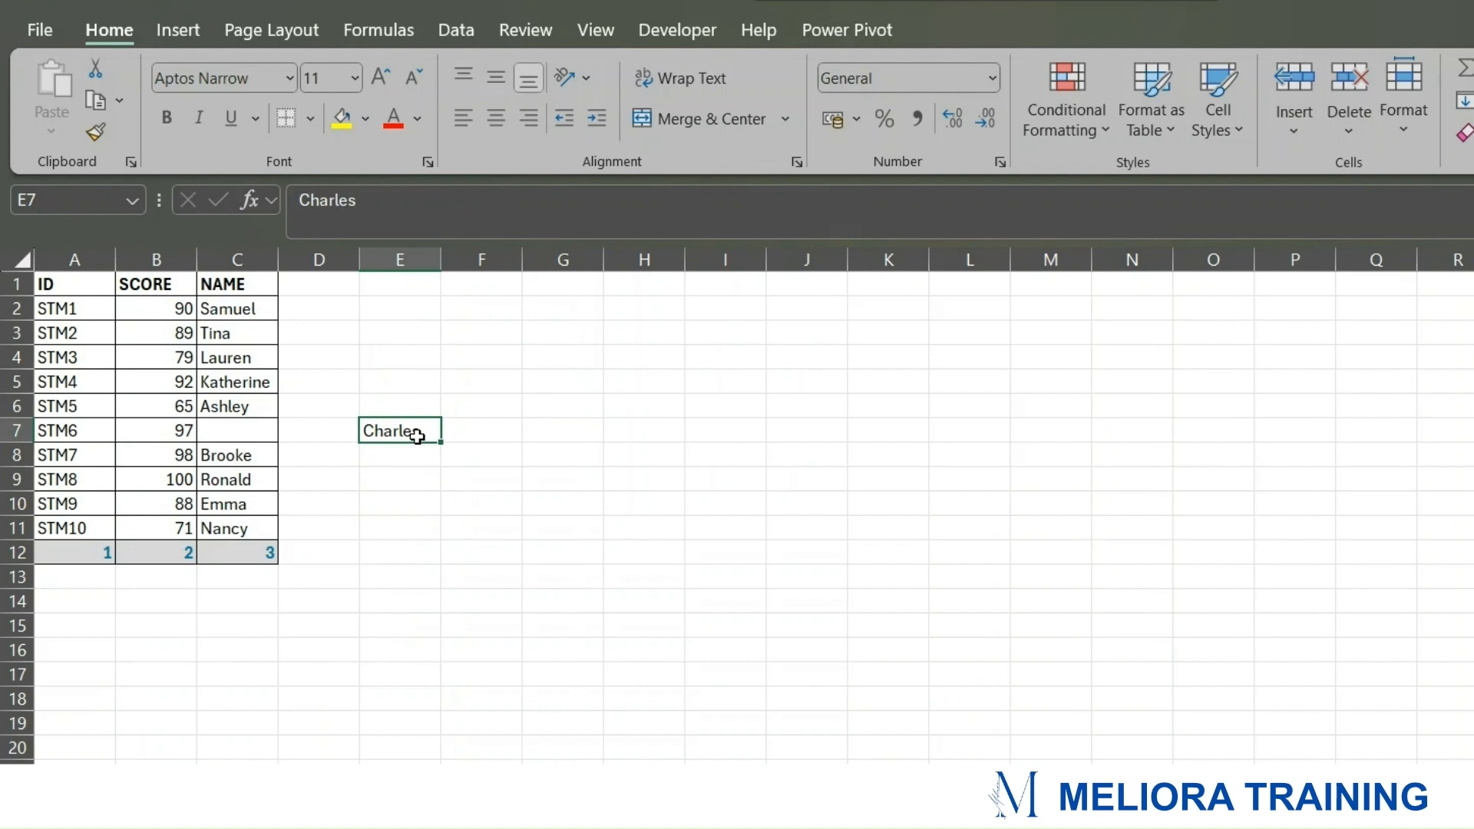
key("ctrl+c")
left_click(224, 431)
key("ctrl+v")
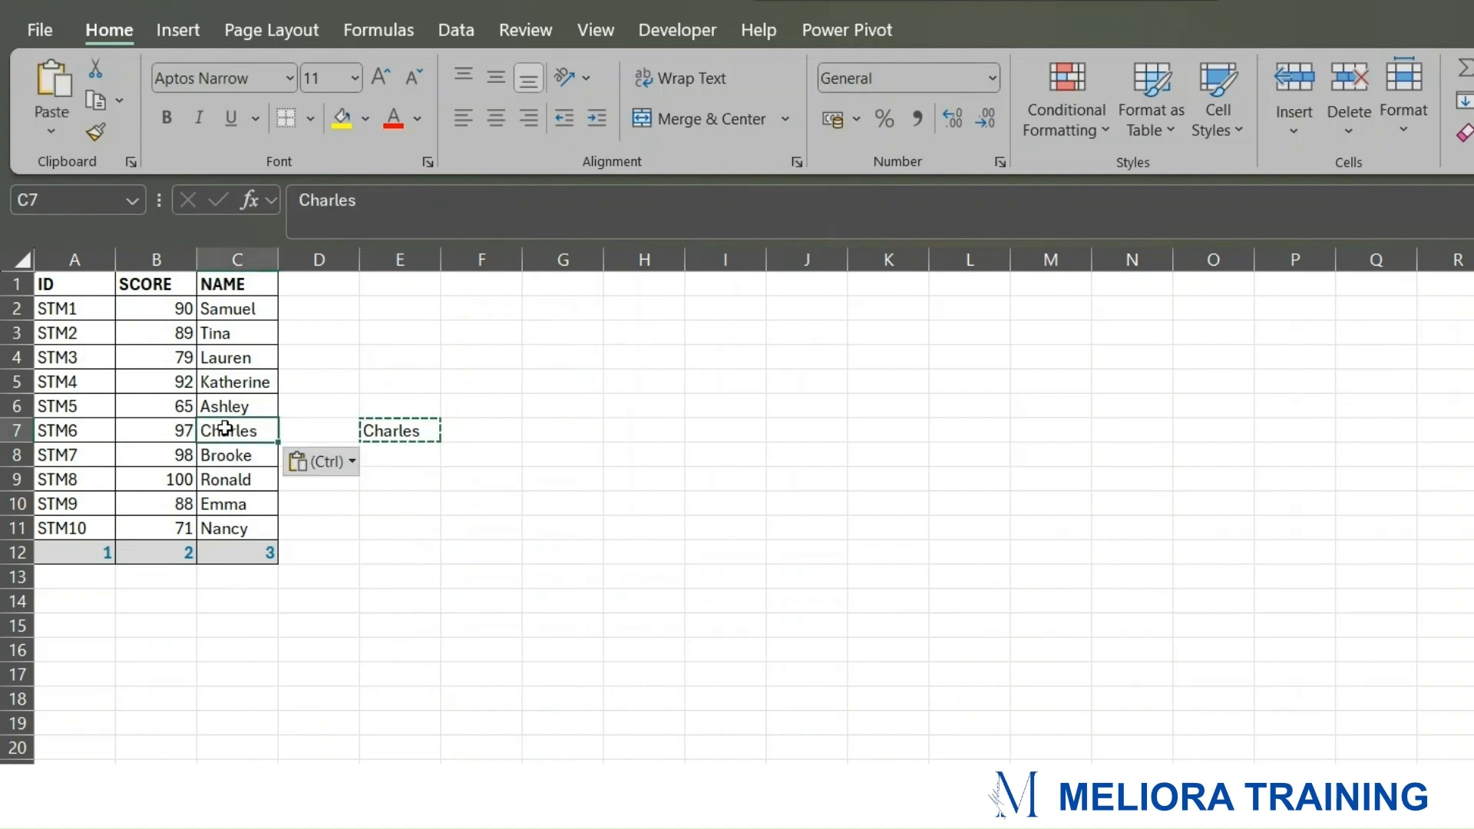
left_click(588, 409)
left_click_drag(587, 382, 398, 510)
key("Delete")
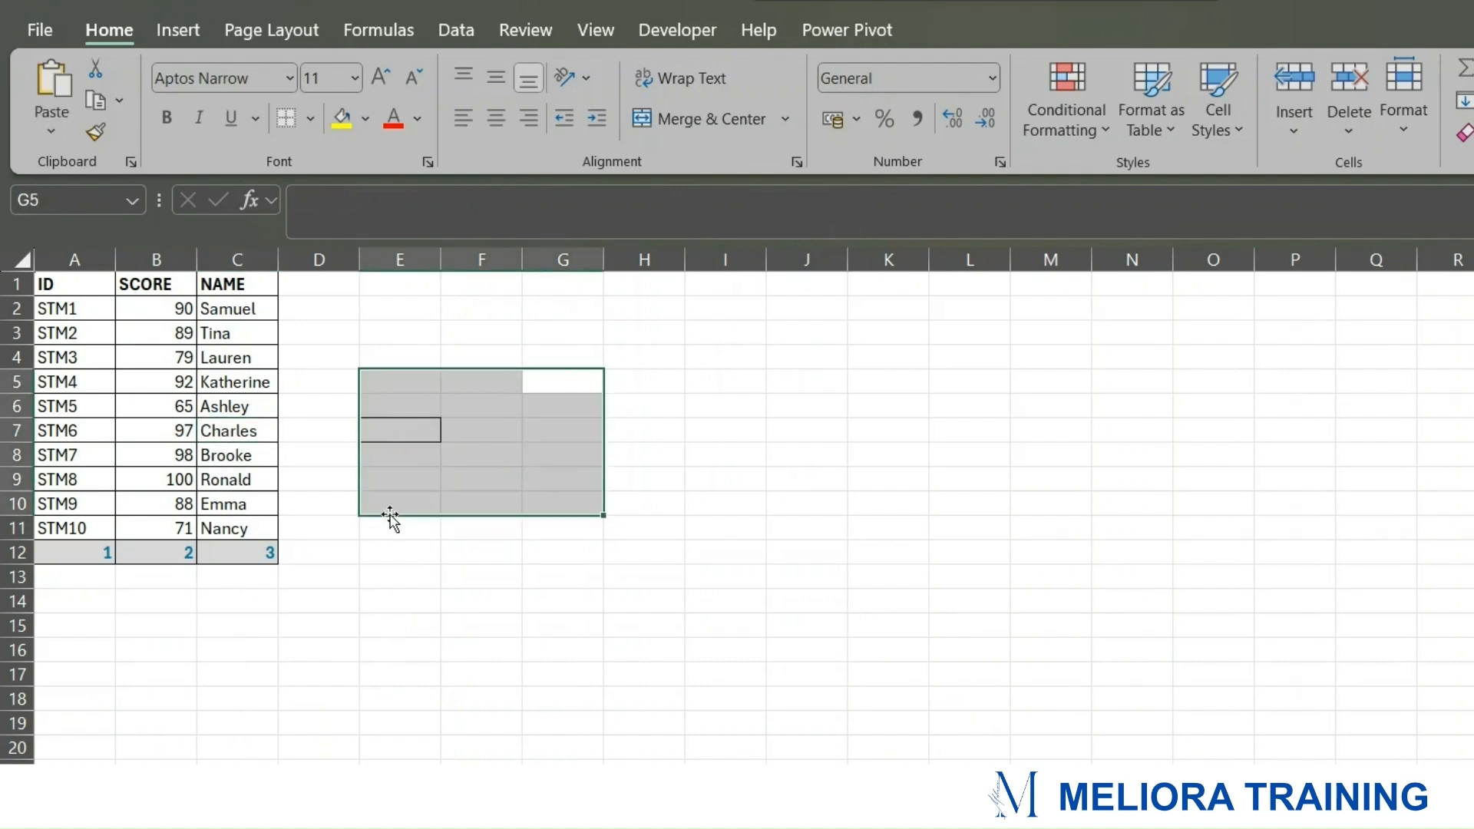
left_click(803, 546)
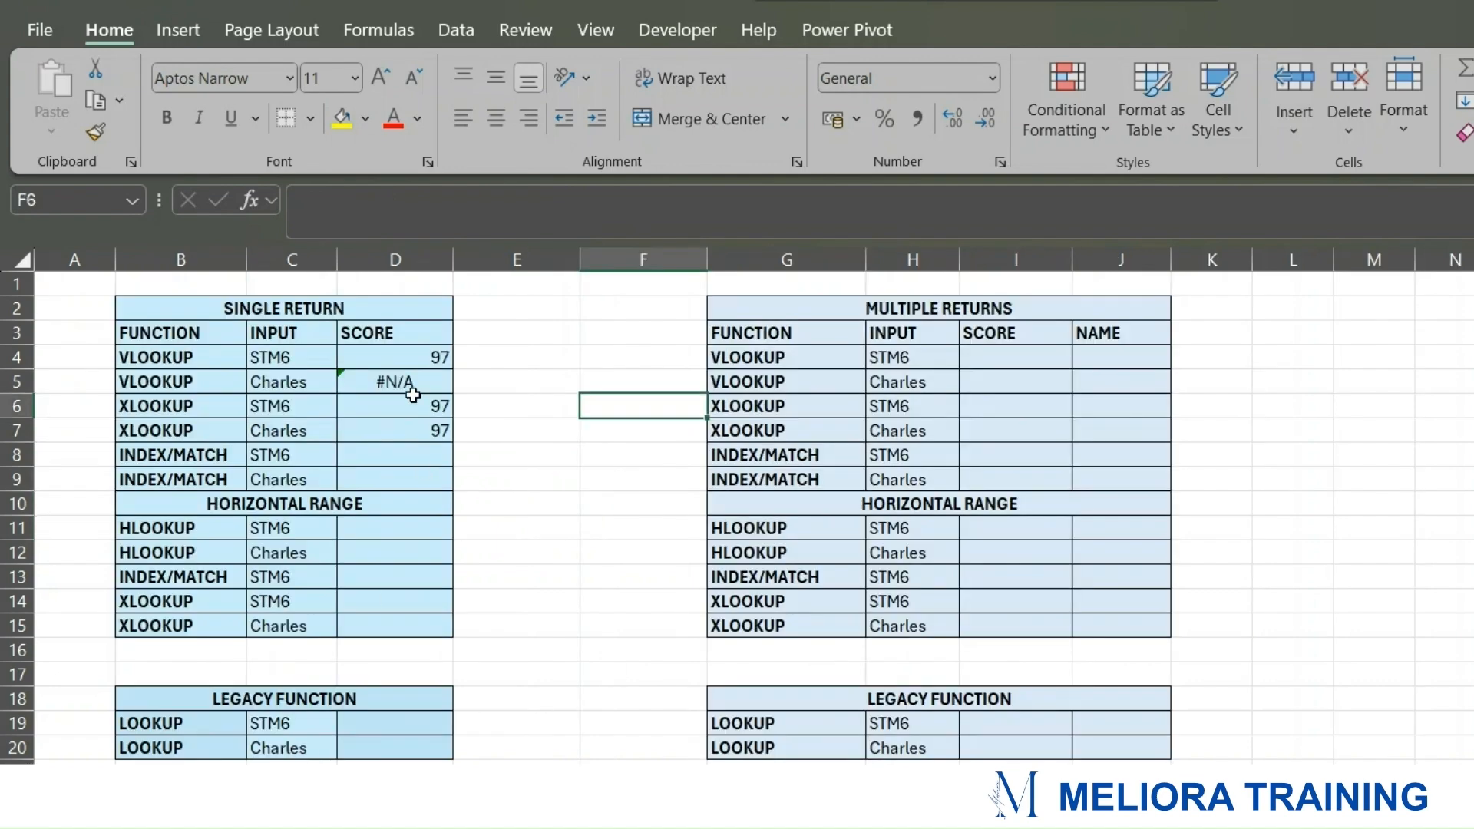
Step: Review the two XLOOKUP results in D6:D7 of the SINGLE RETURN table
left_click_drag(451, 418, 424, 430)
left_click(572, 436)
left_click(596, 441)
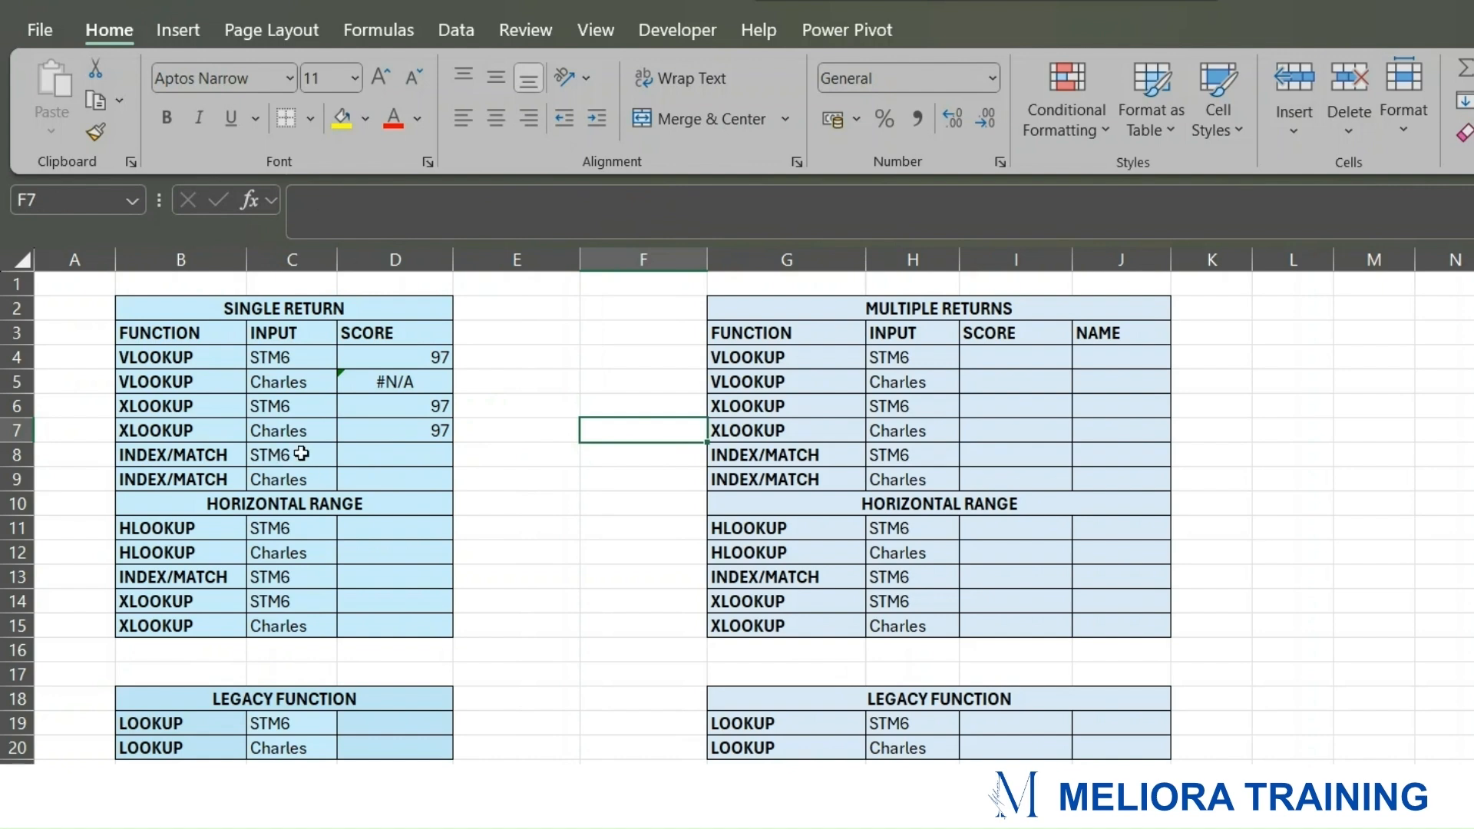
Step: Examine the first INDEX/MATCH row of the SINGLE RETURN table and the DATA range A1:C11, including the score in B7
left_click(197, 466)
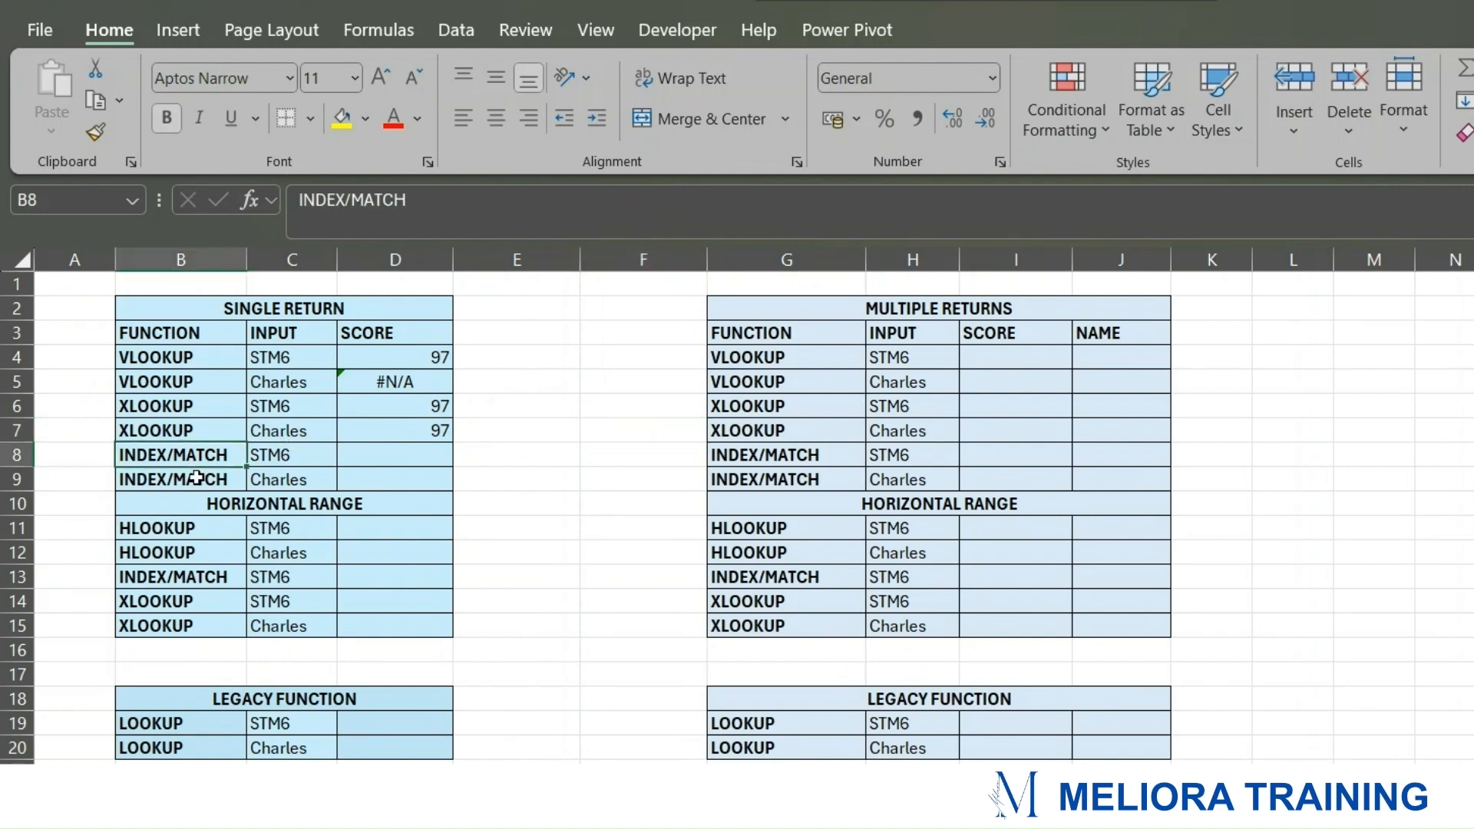
left_click(380, 456)
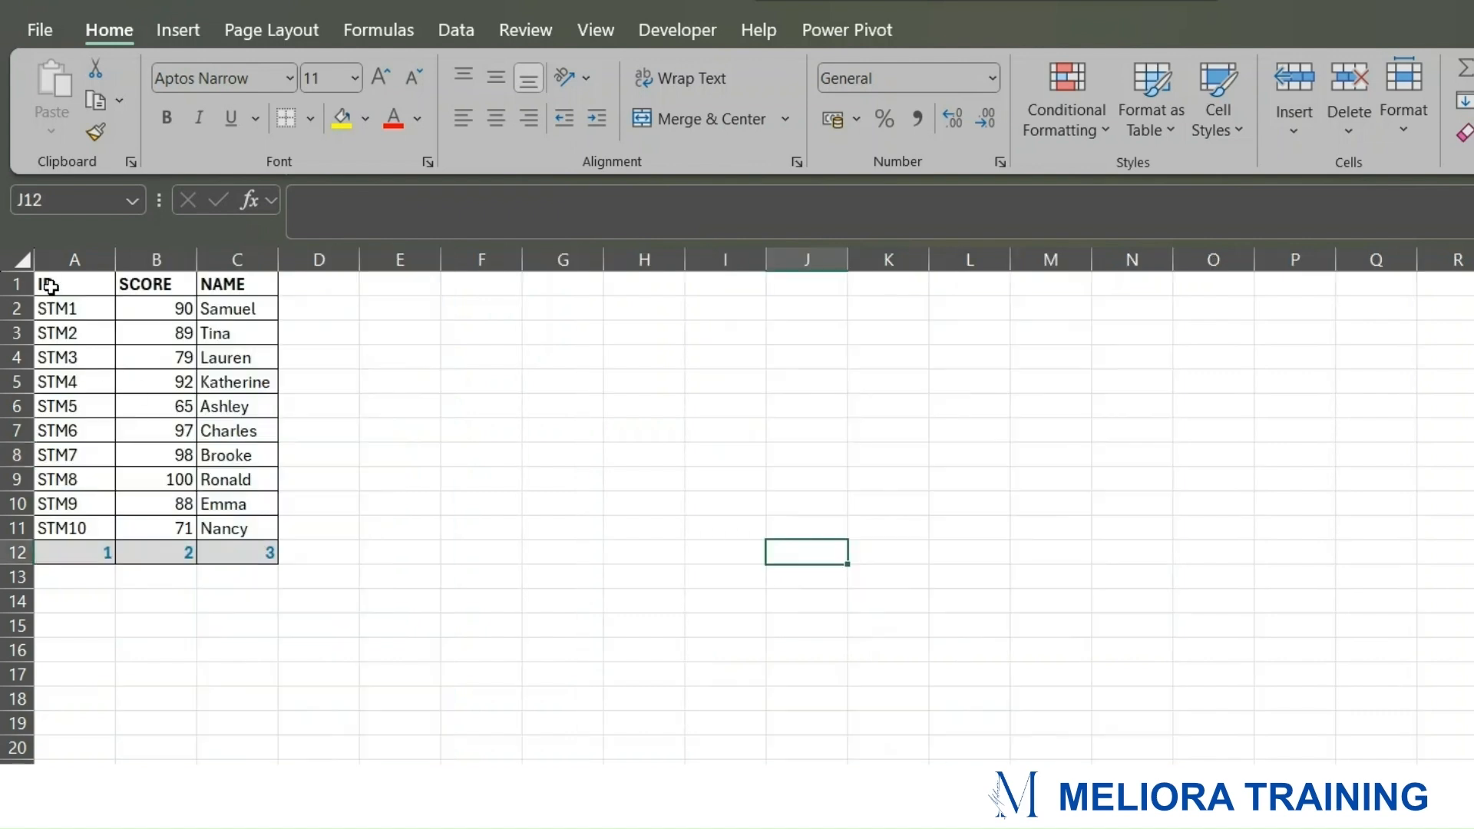
left_click_drag(50, 286, 223, 525)
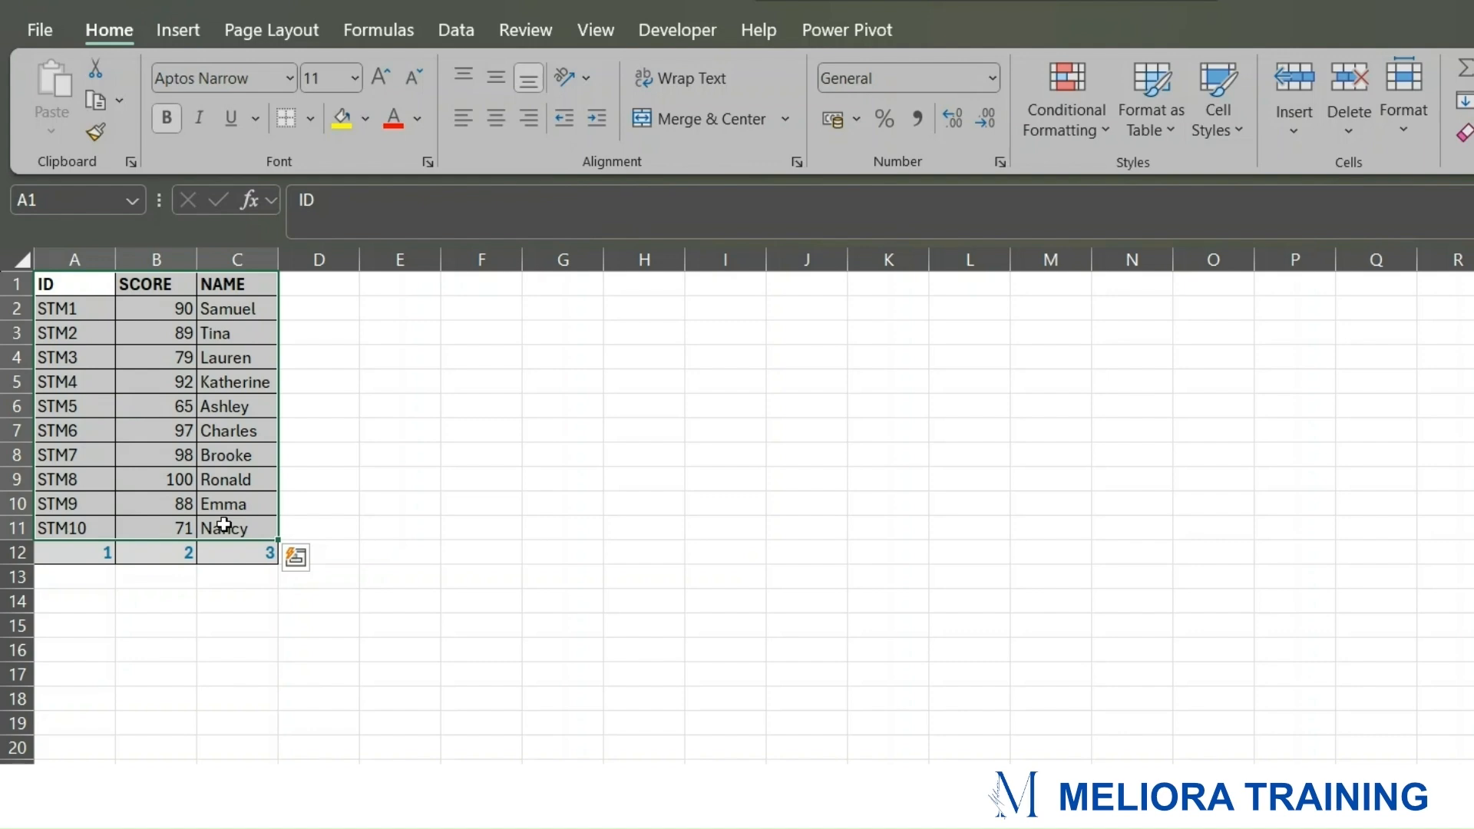
left_click(418, 488)
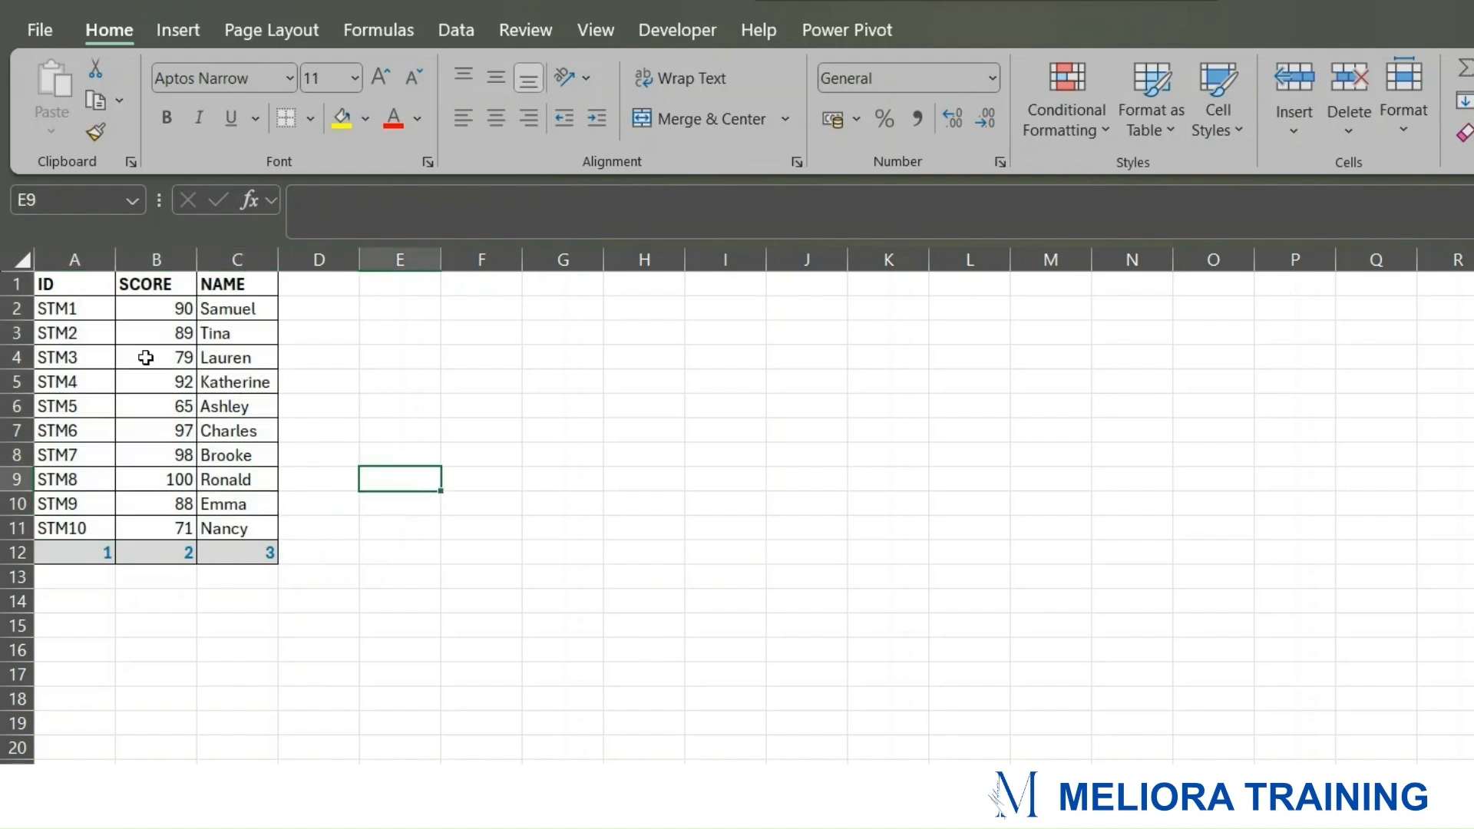
left_click_drag(74, 290, 247, 527)
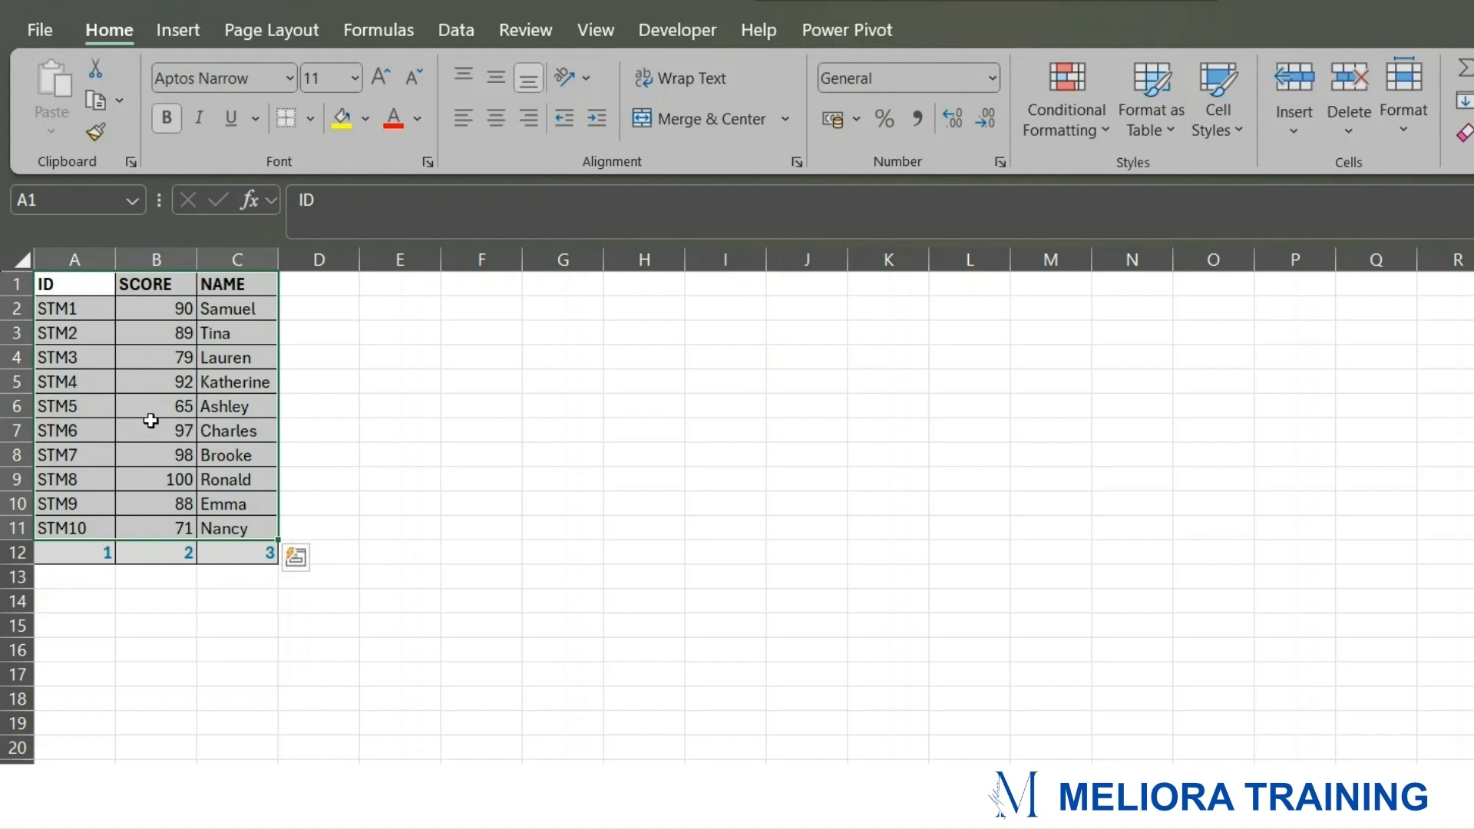
left_click(169, 434)
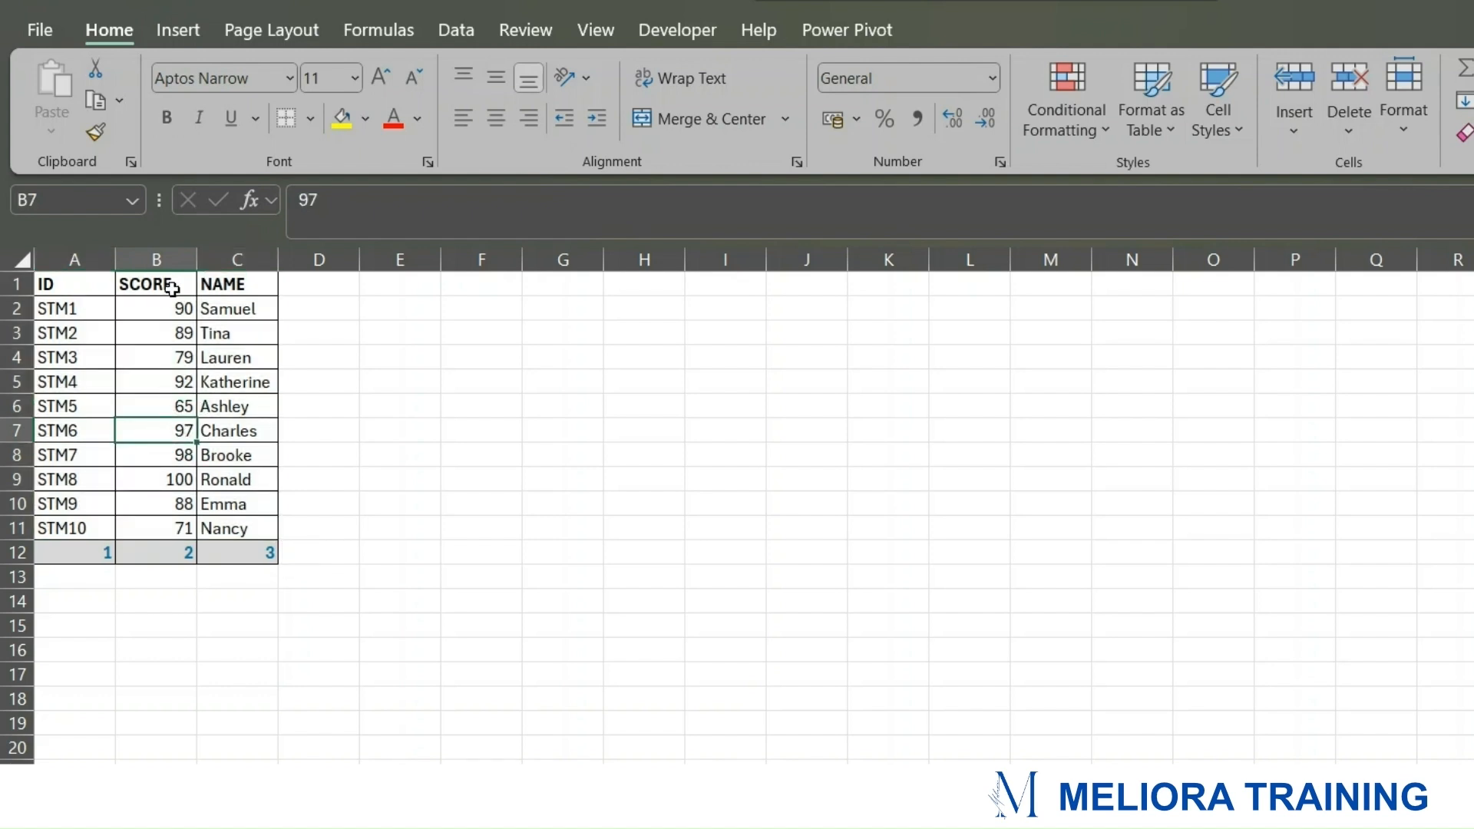
Step: Examine the ID and SCORE columns down to row 7 on the DATA sheet and the first INDEX/MATCH row in B8:D8
left_click_drag(173, 288, 72, 426)
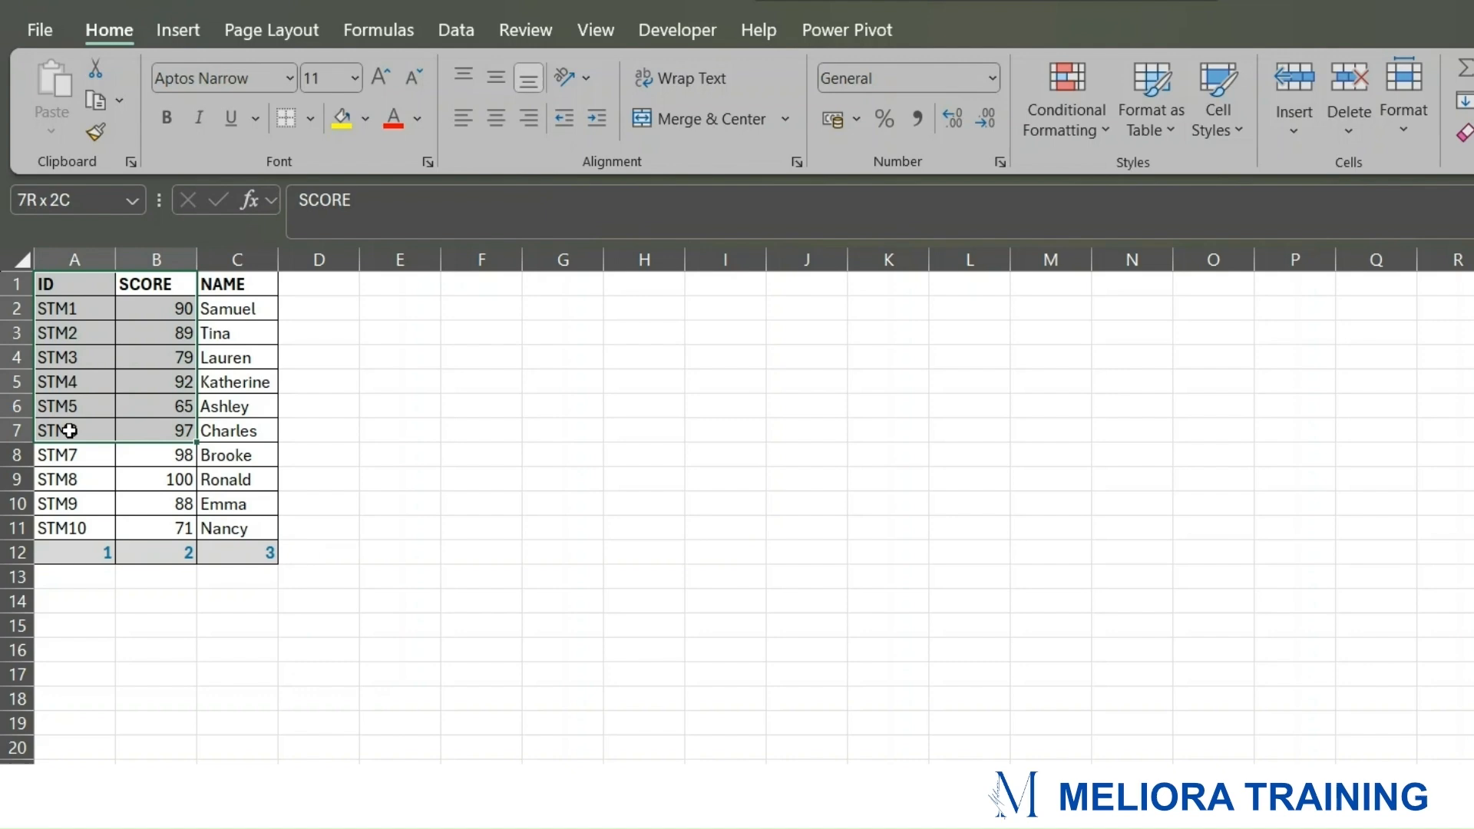
left_click(17, 430)
left_click(487, 501)
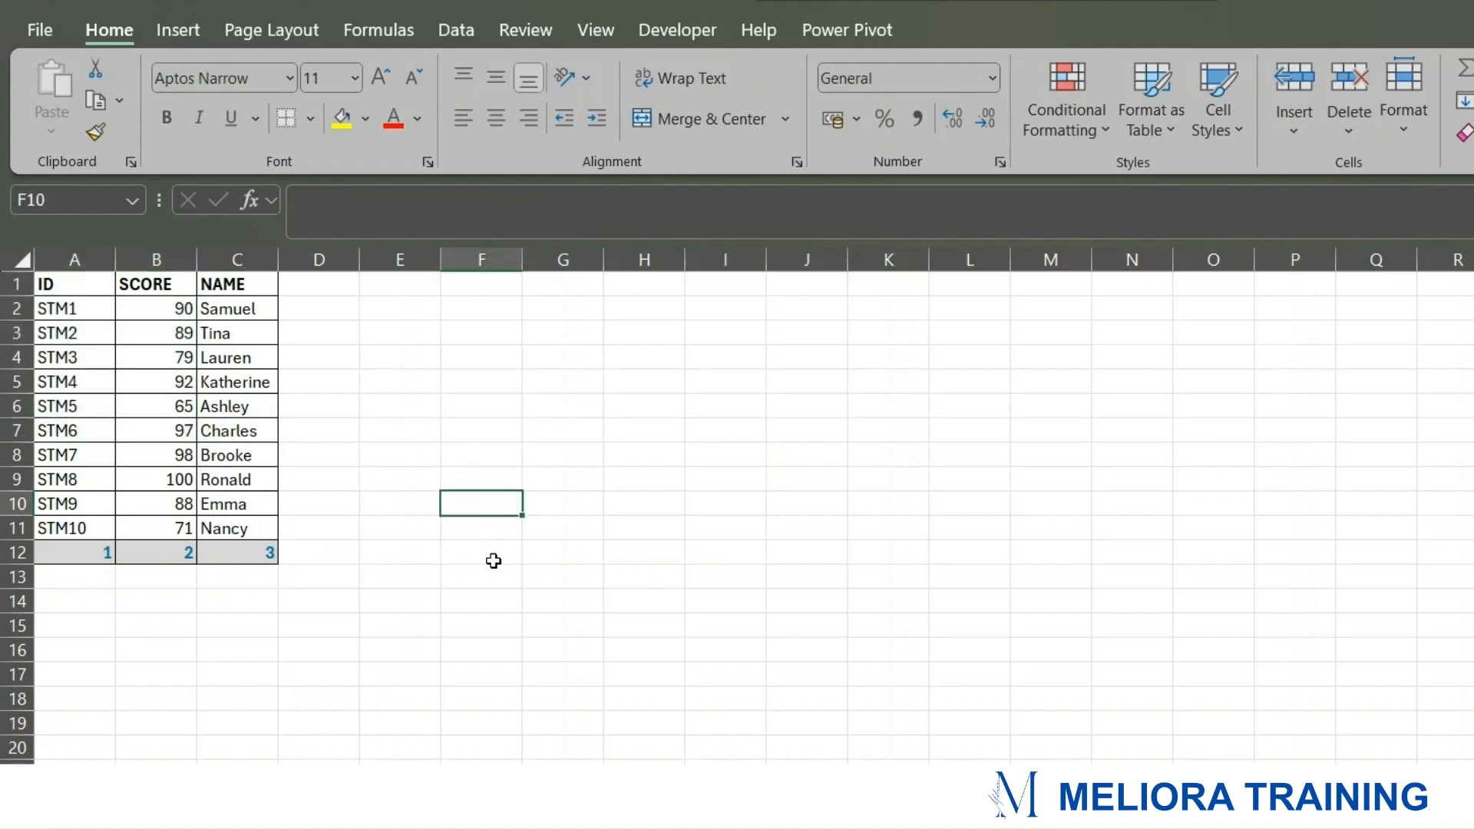
left_click(238, 776)
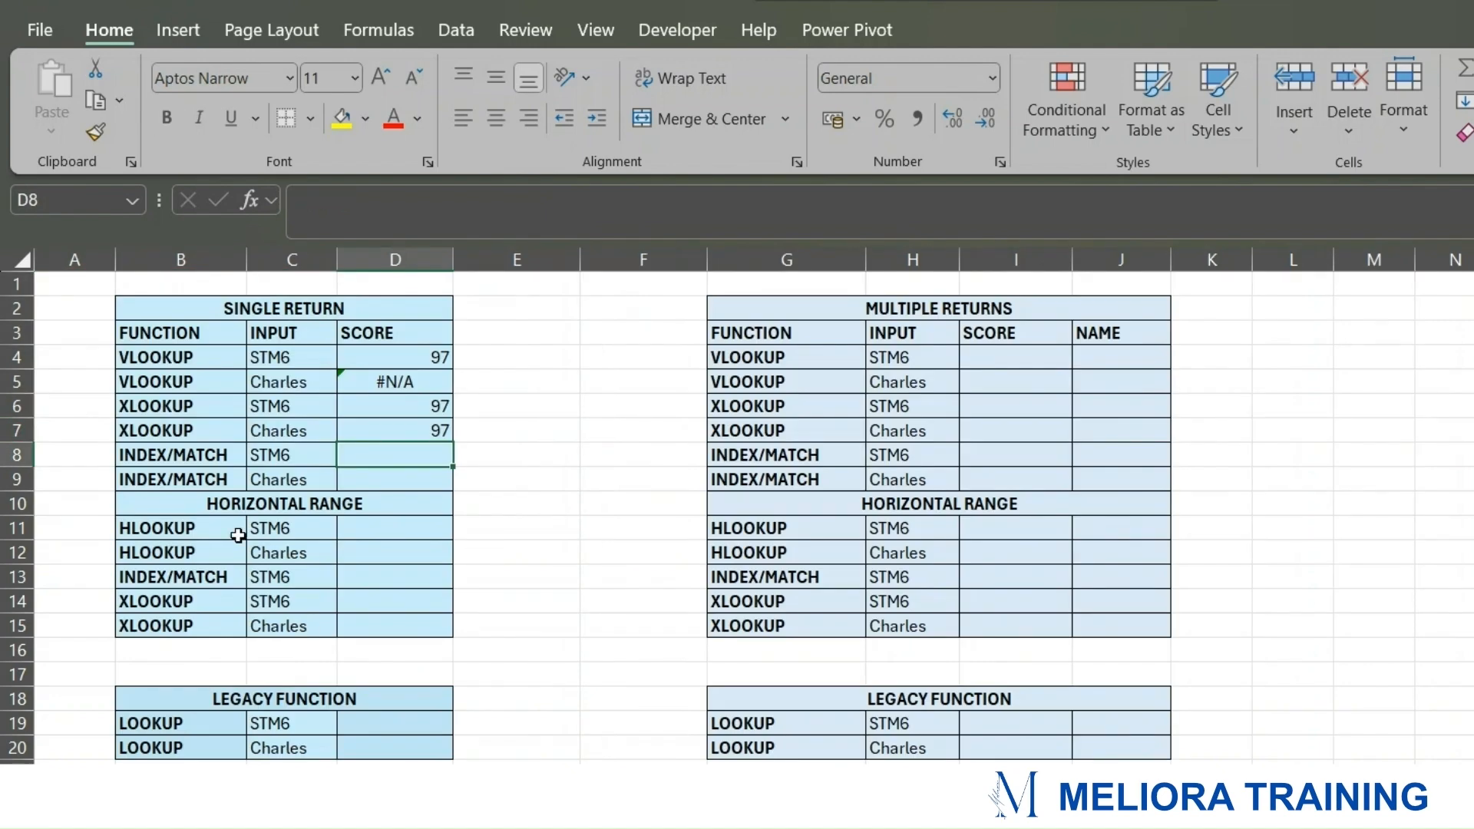
left_click(181, 453)
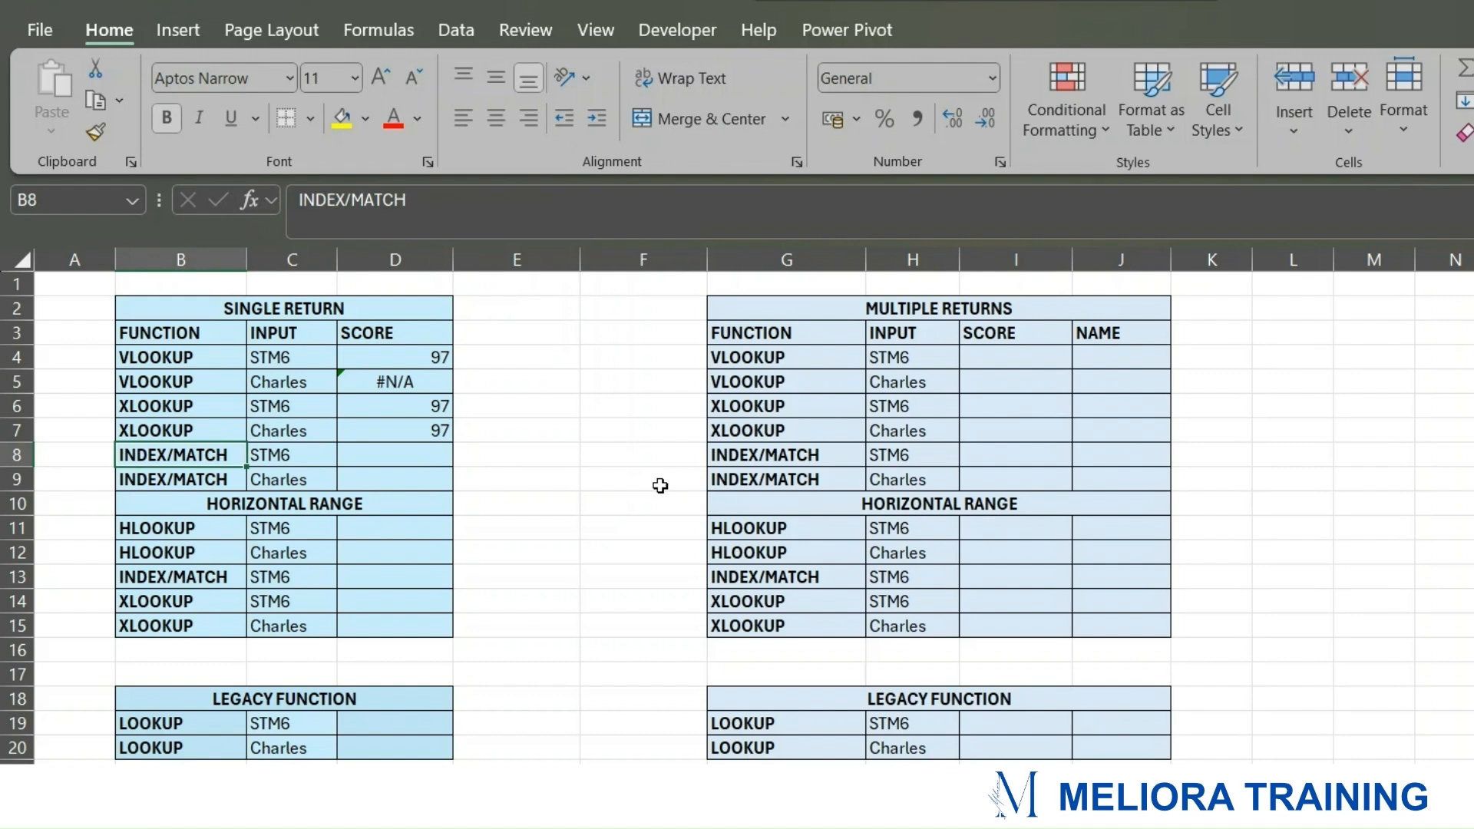
left_click(304, 460)
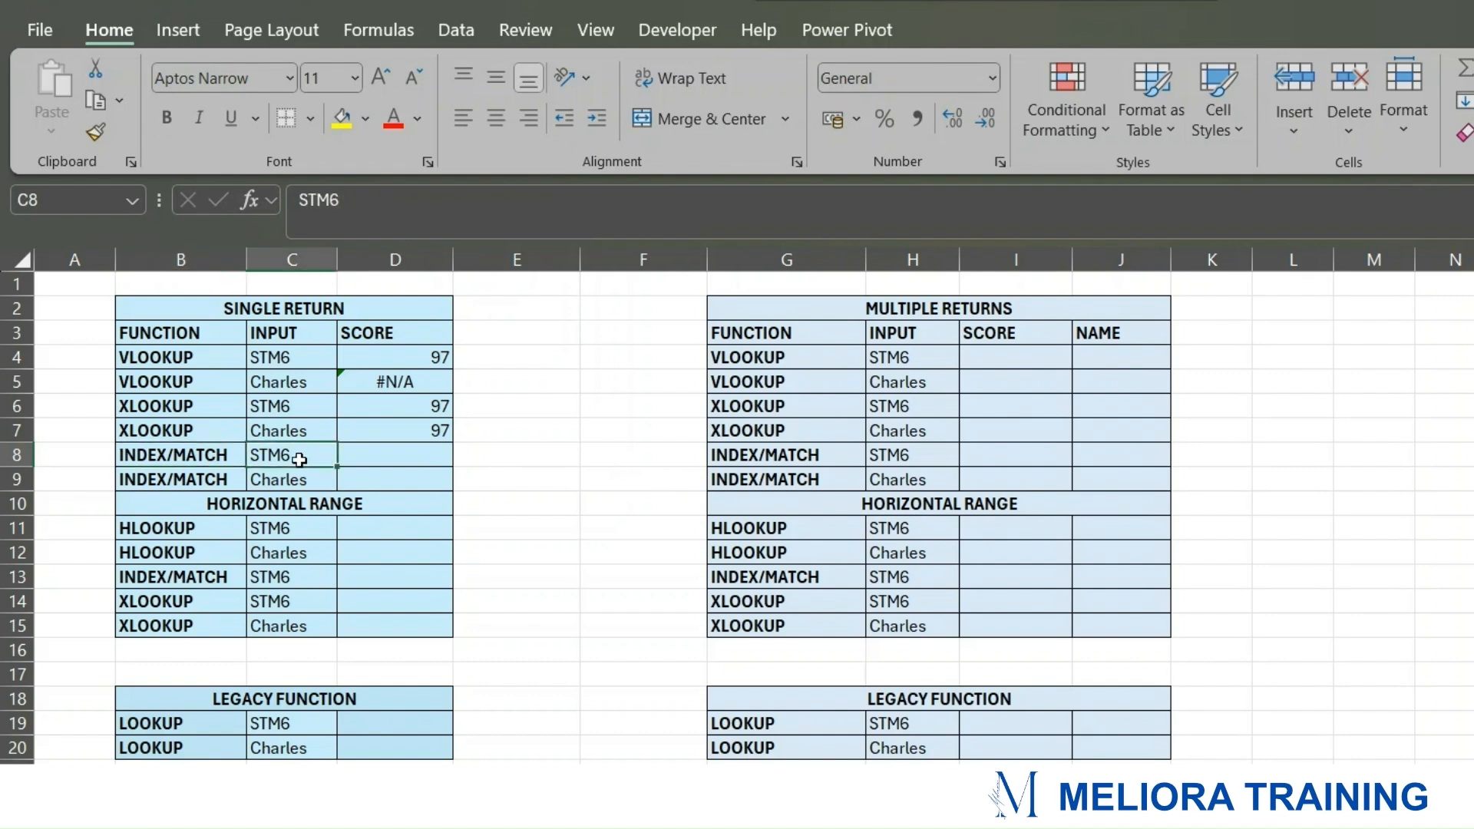
left_click(410, 460)
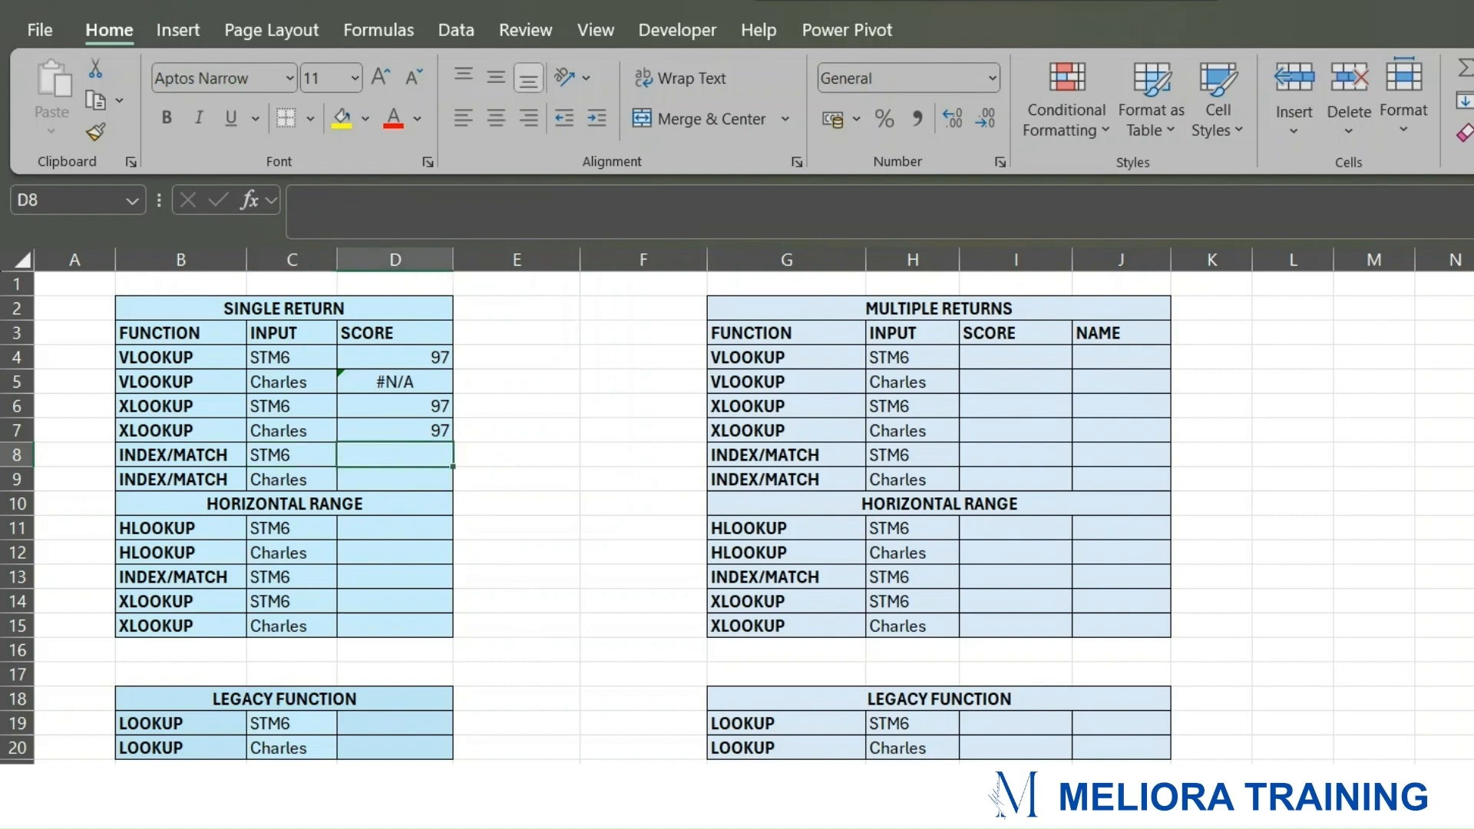
Step: Examine row 7, the column number below SCORE in B12, and the ID range A1:A11 on the DATA sheet
key("ctrl+Page_Down")
left_click(174, 559)
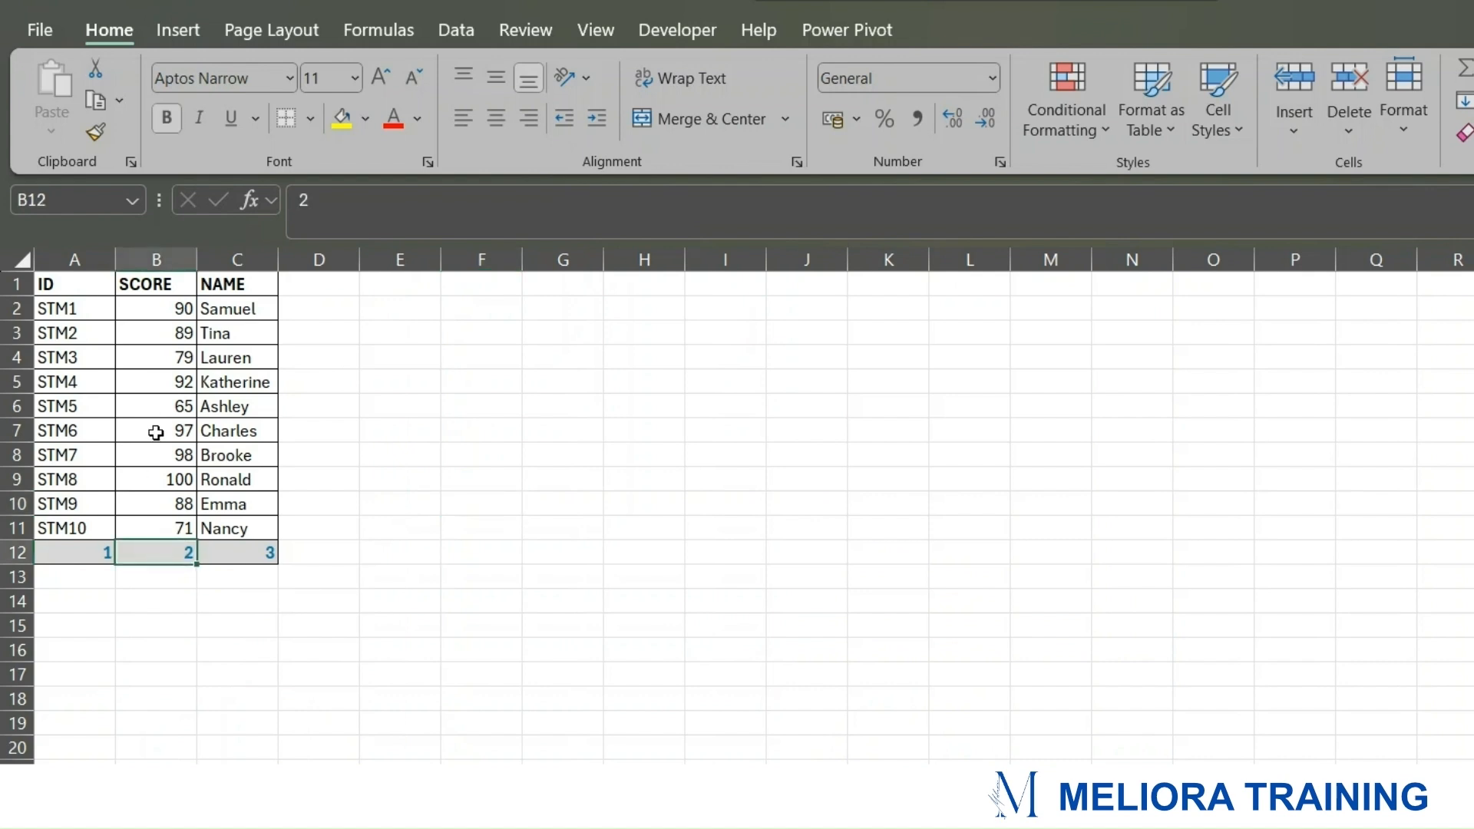
left_click(17, 431)
left_click(178, 553)
left_click_drag(62, 295, 60, 528)
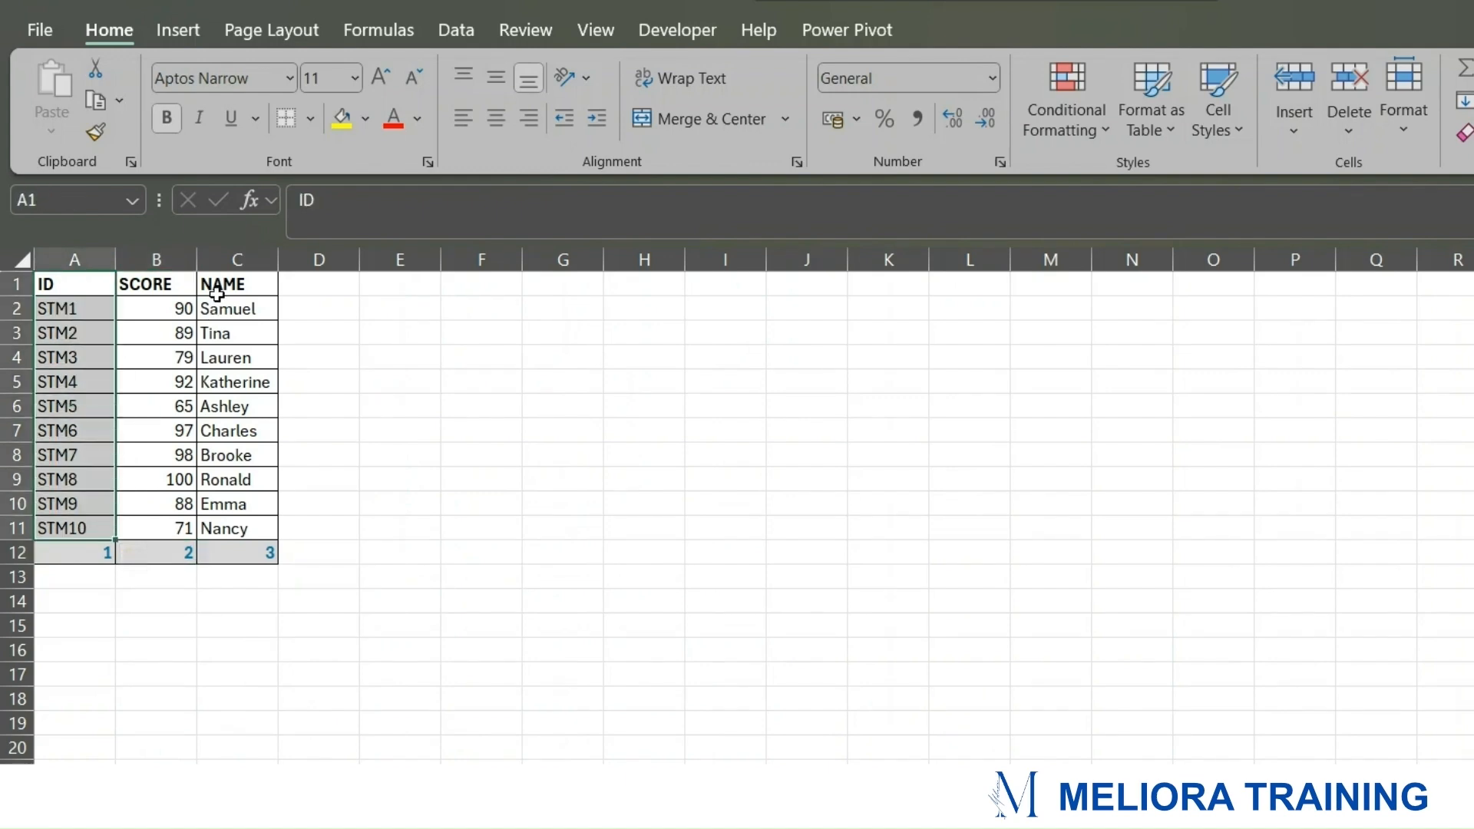
left_click(421, 760)
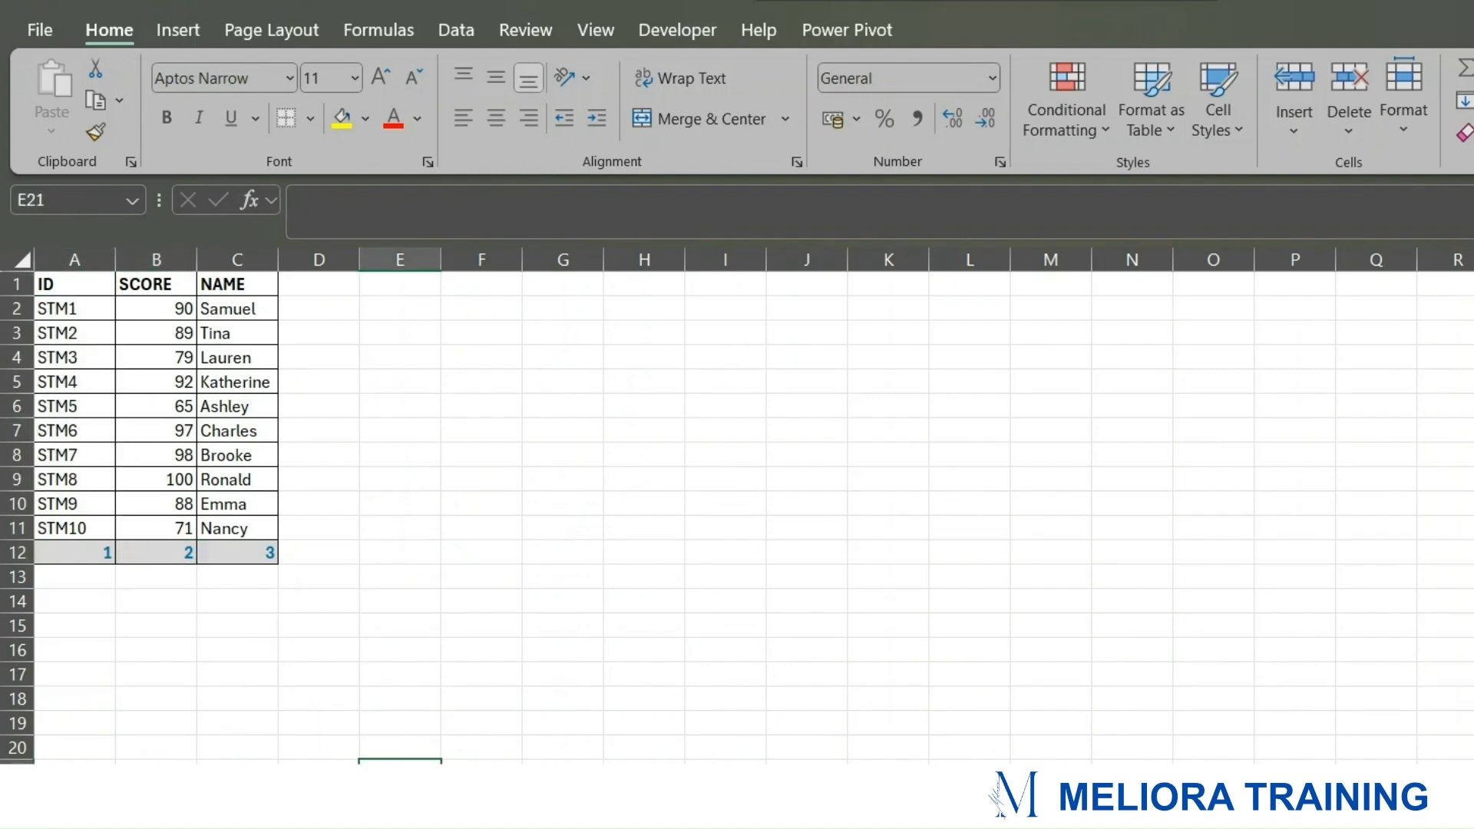
Step: Start a MATCH formula in D8 of the SINGLE RETURN table with C8 as the lookup value
left_click(421, 798)
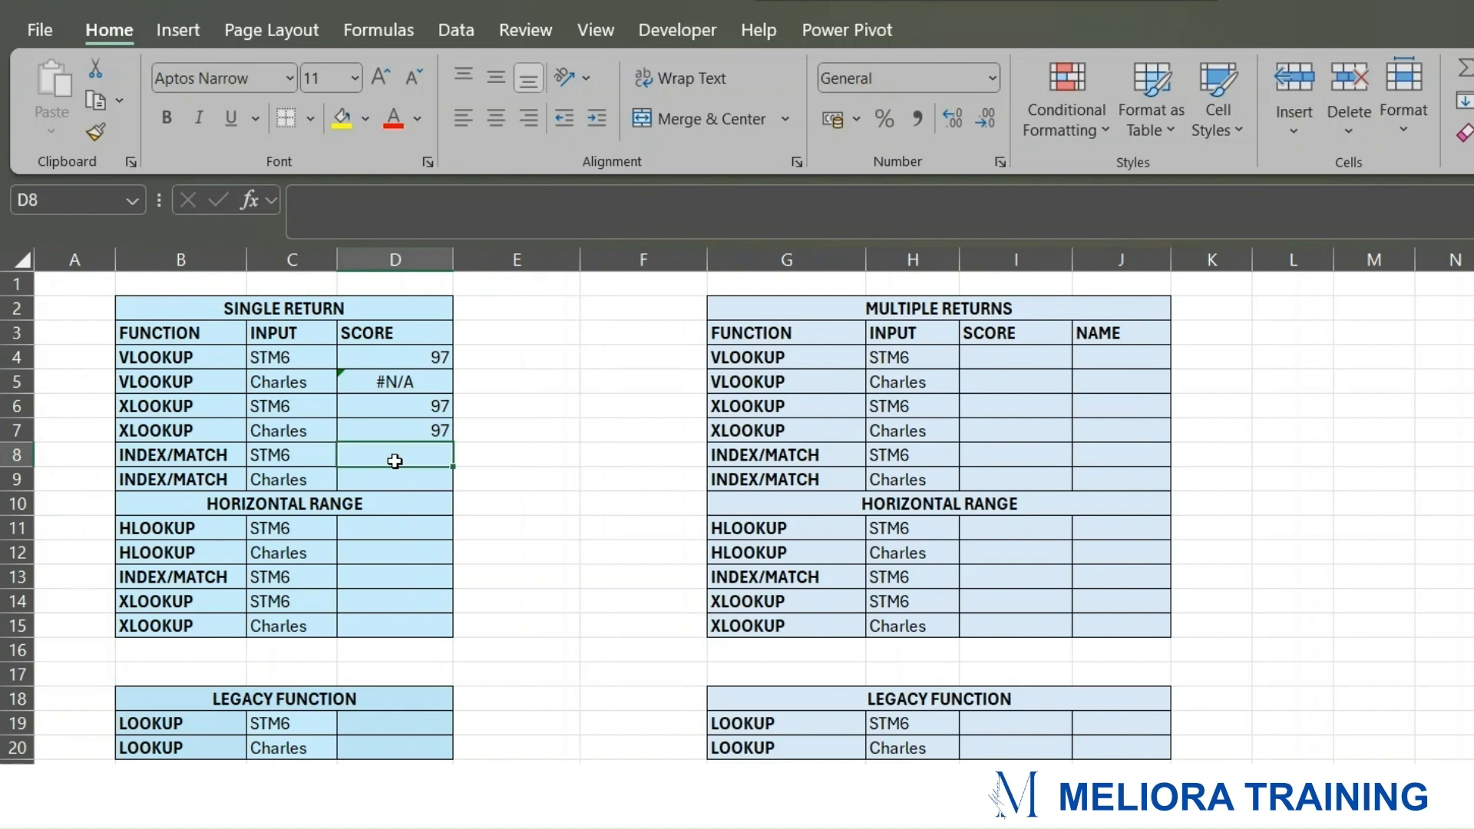
type("=match")
key("Tab")
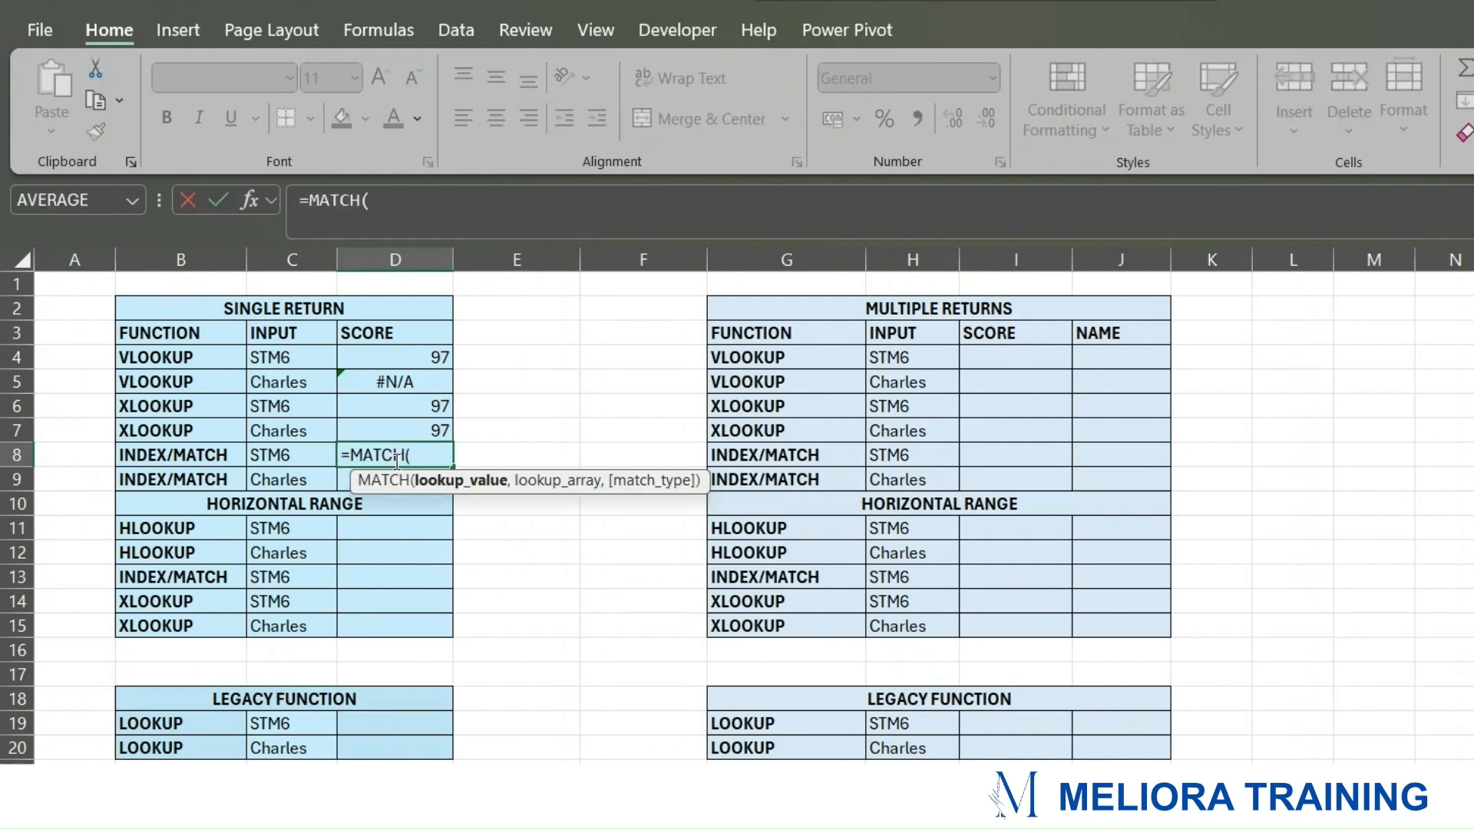
left_click(278, 452)
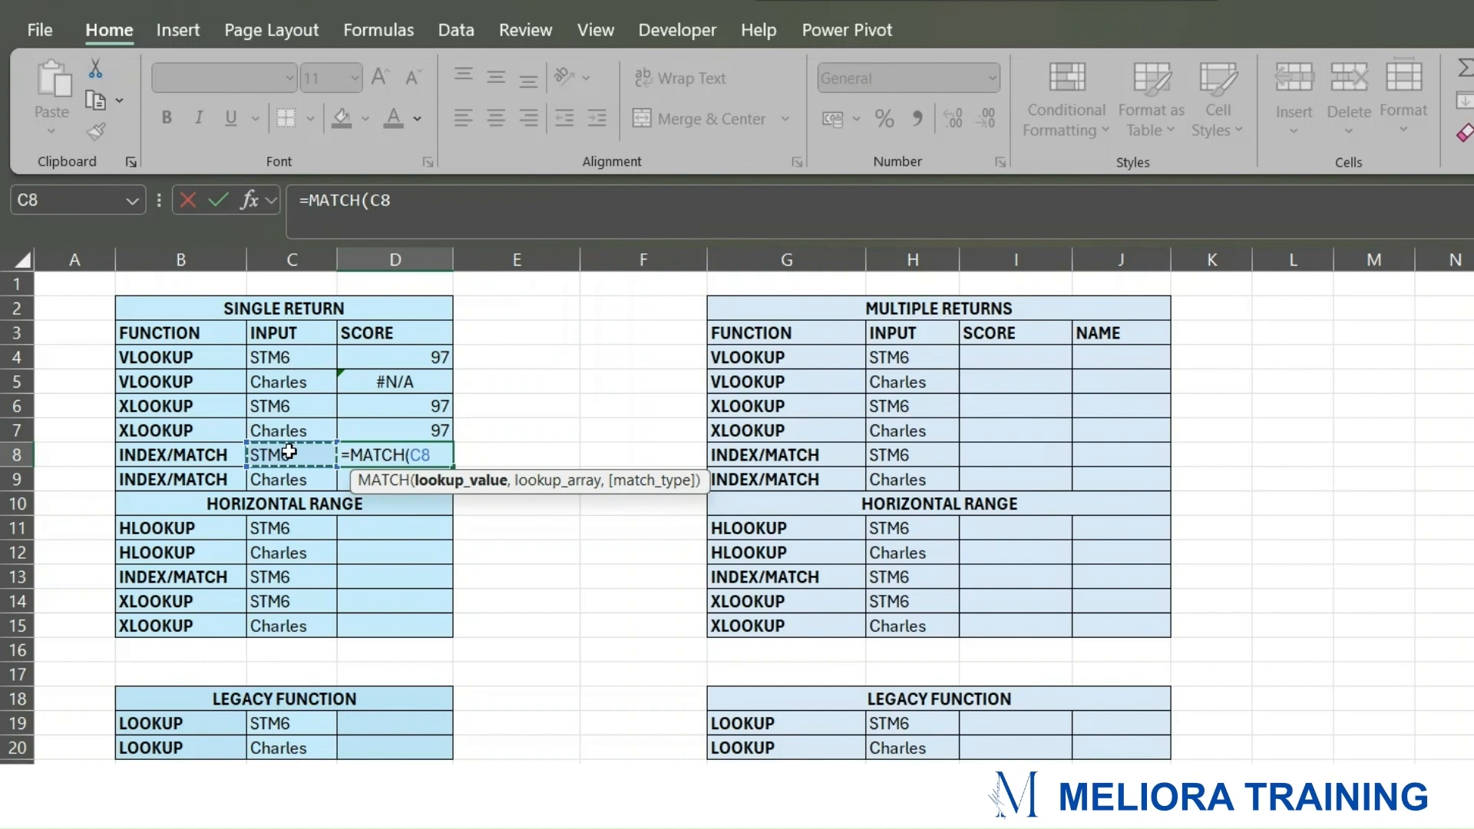
type(",")
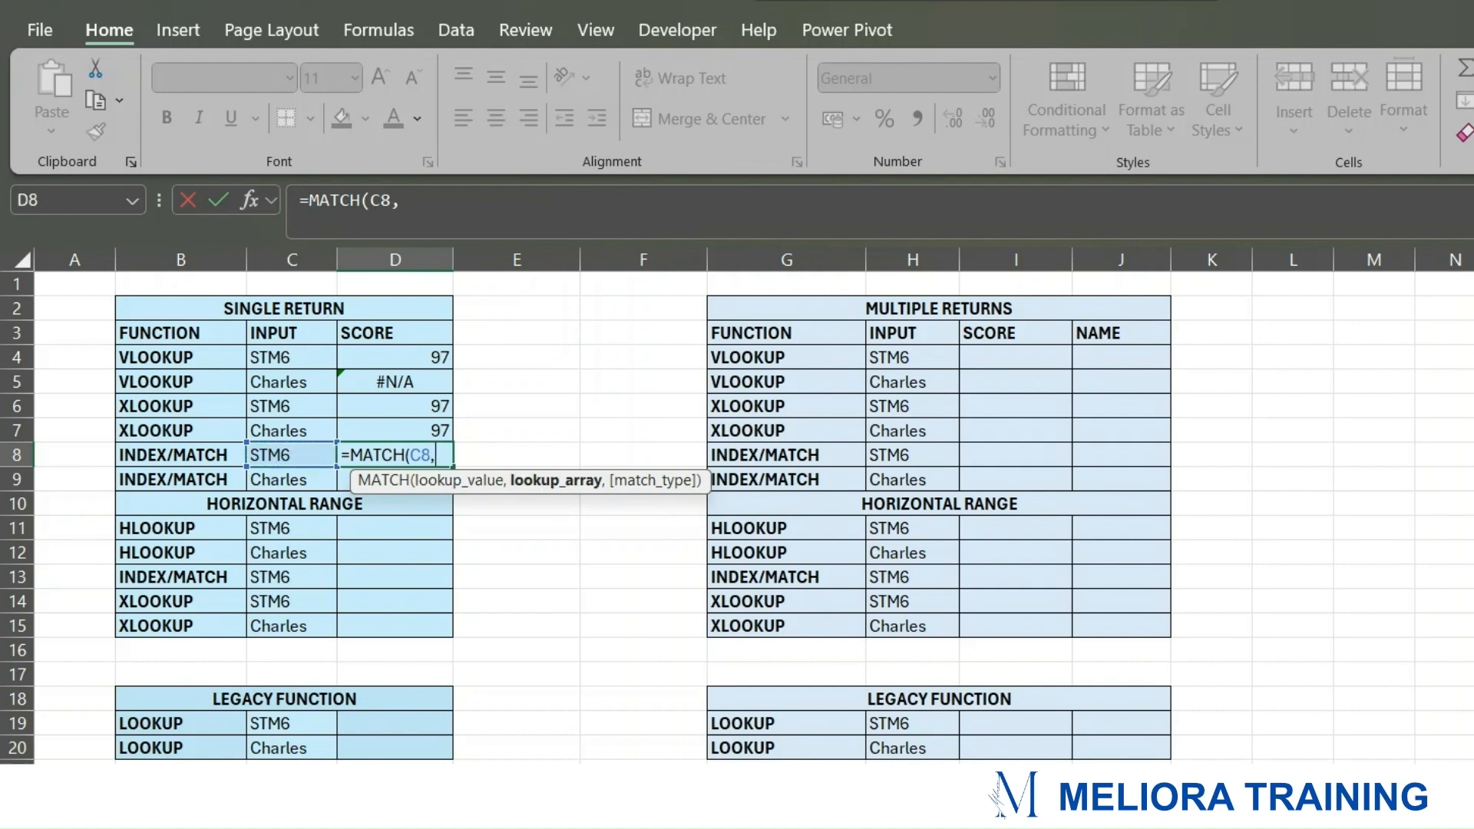
Step: Complete the MATCH formula in D8 with DATA!A1:A11 as the lookup array and 0 for an exact match
left_click(296, 779)
left_click_drag(75, 287, 70, 520)
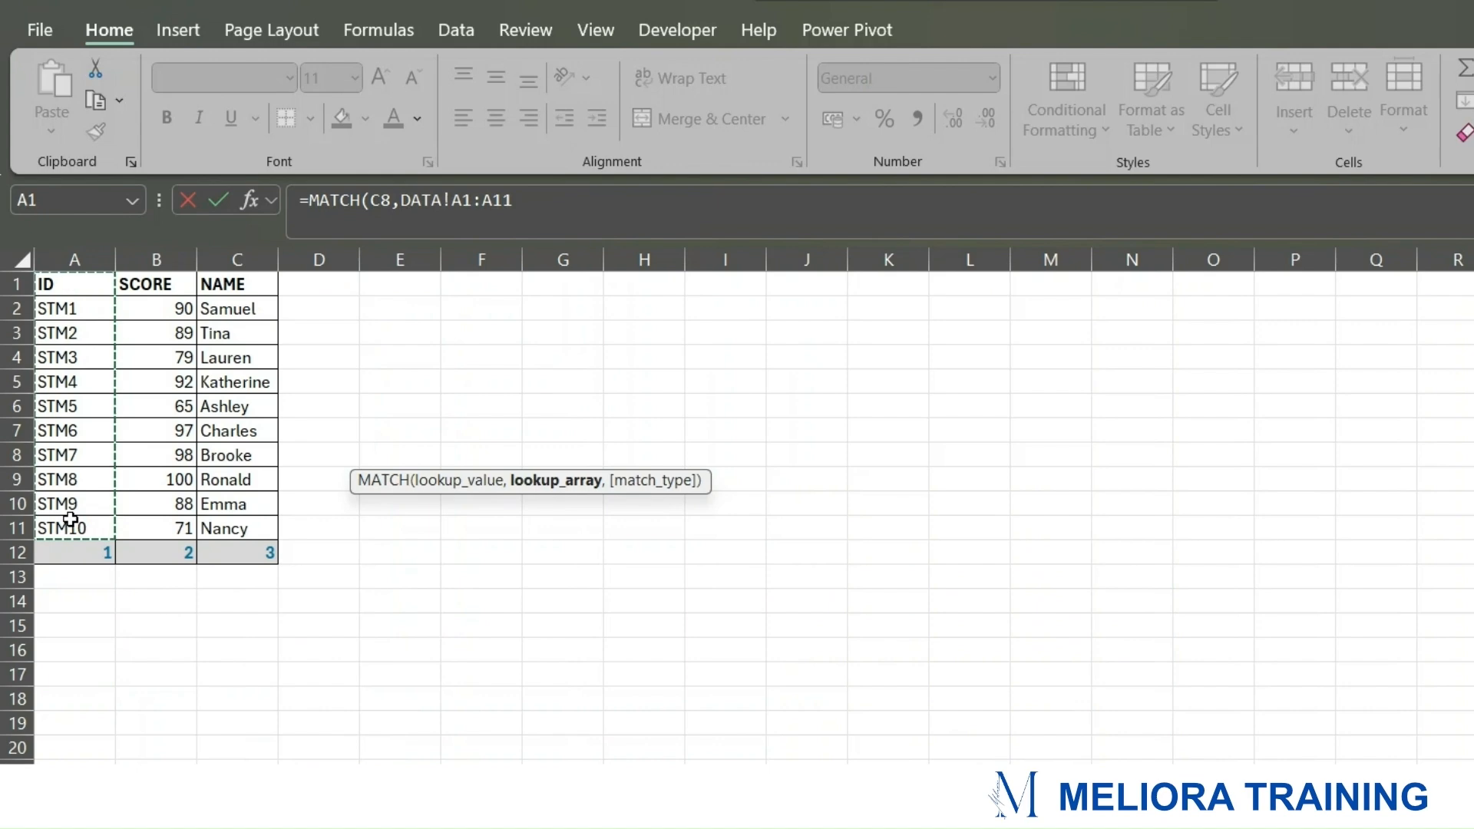
left_click(527, 208)
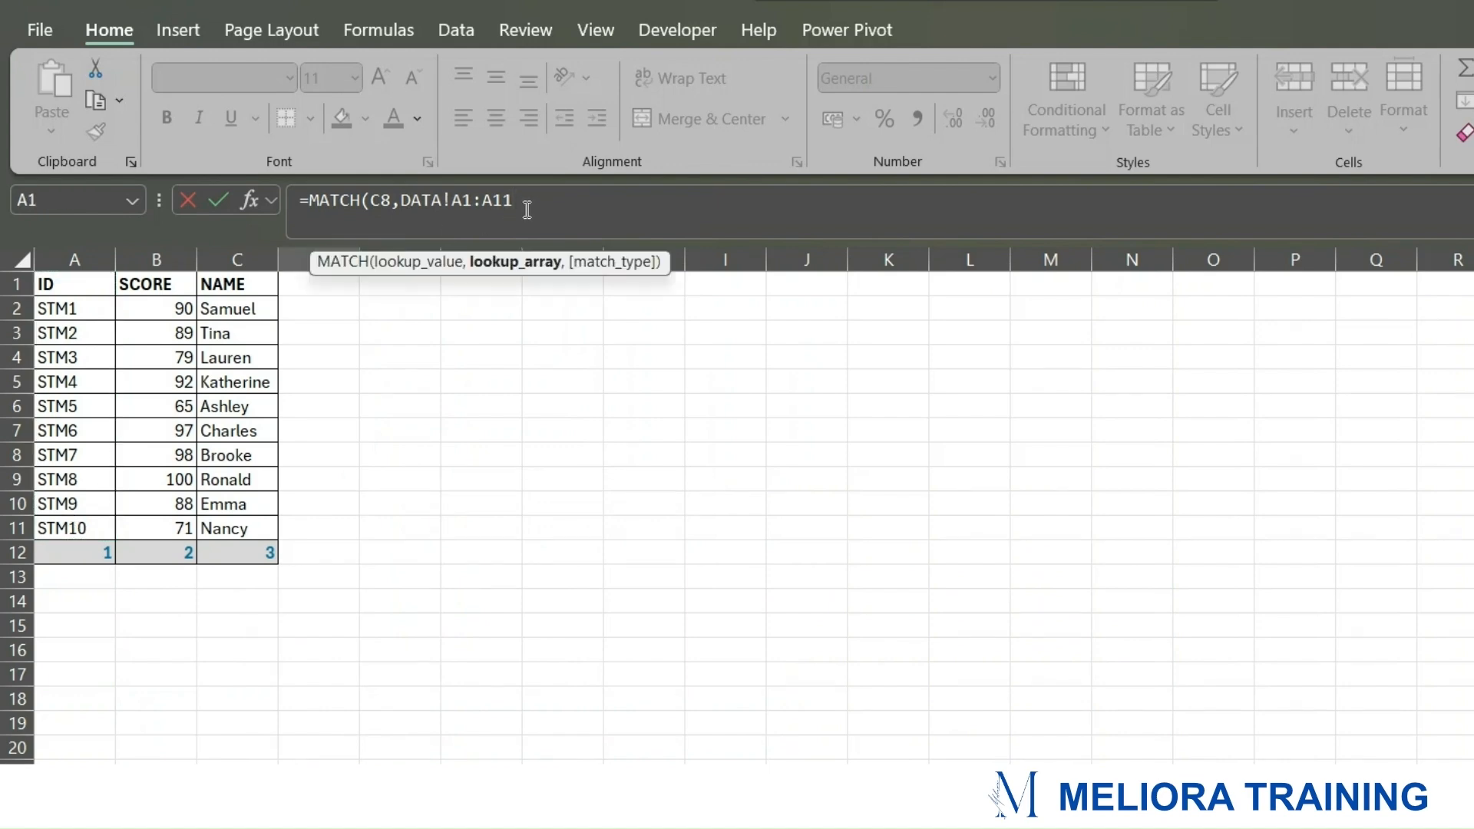
type(",")
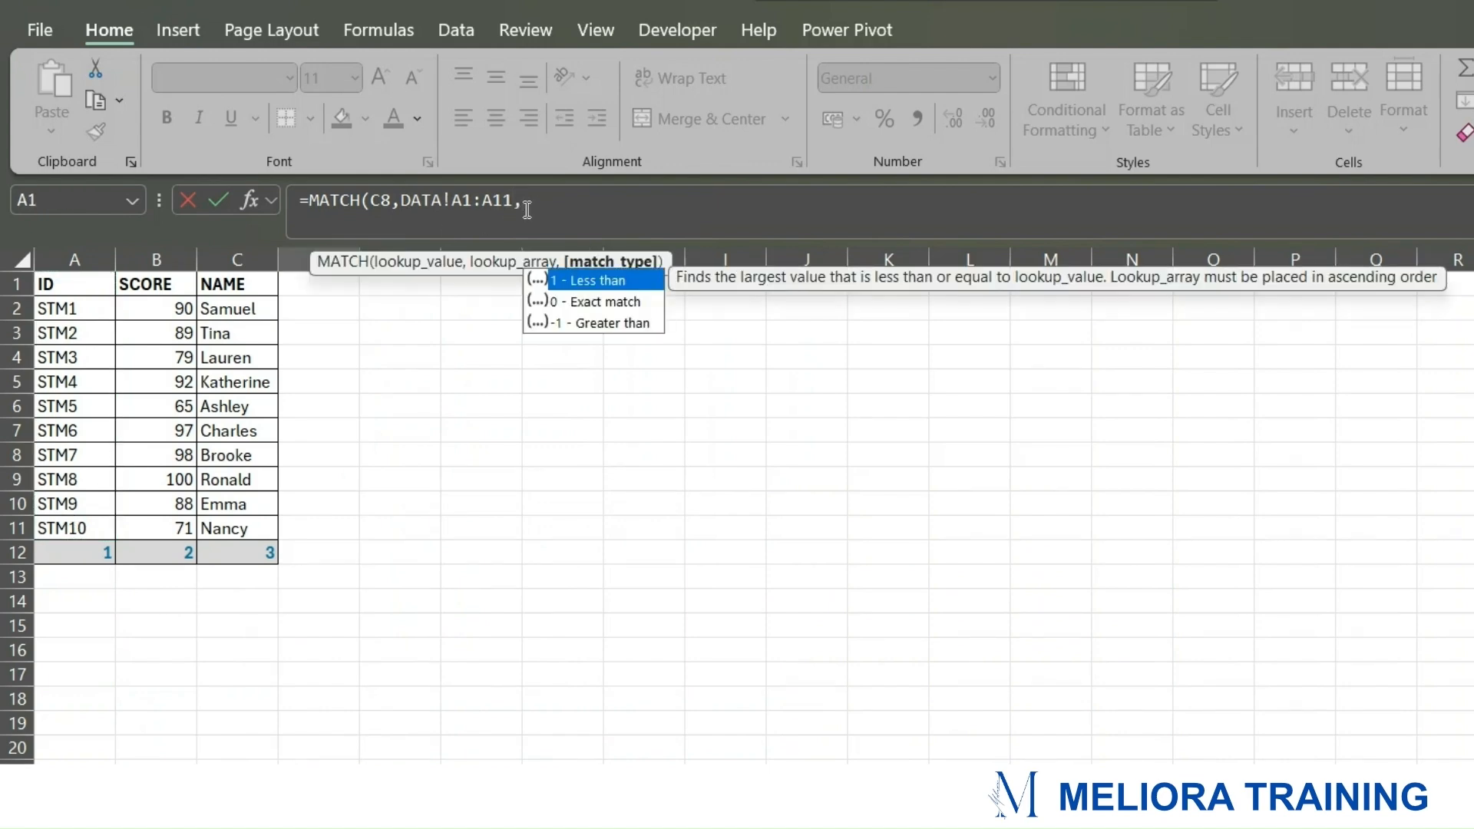
left_click(610, 311)
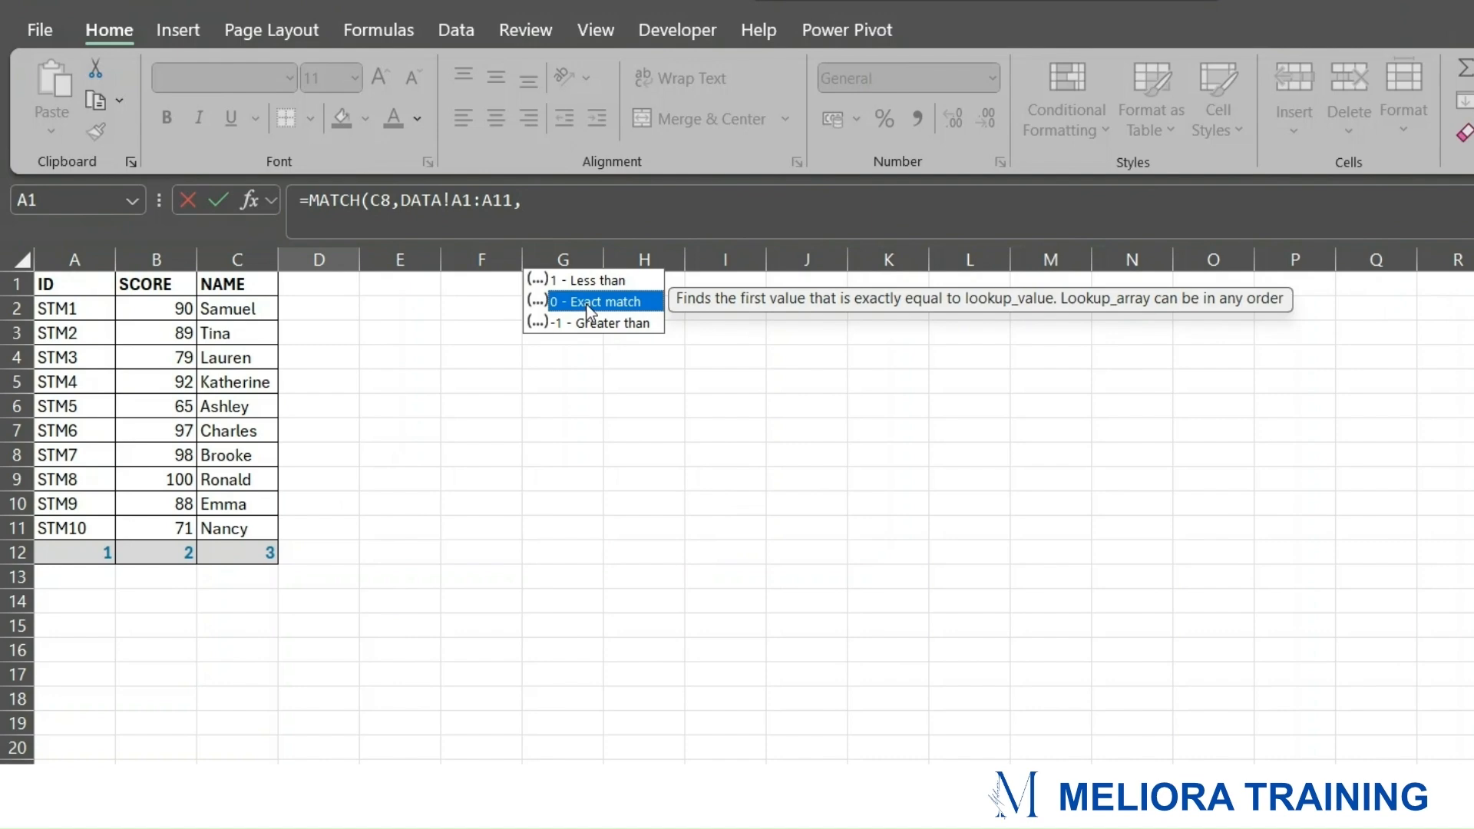
double_click(590, 301)
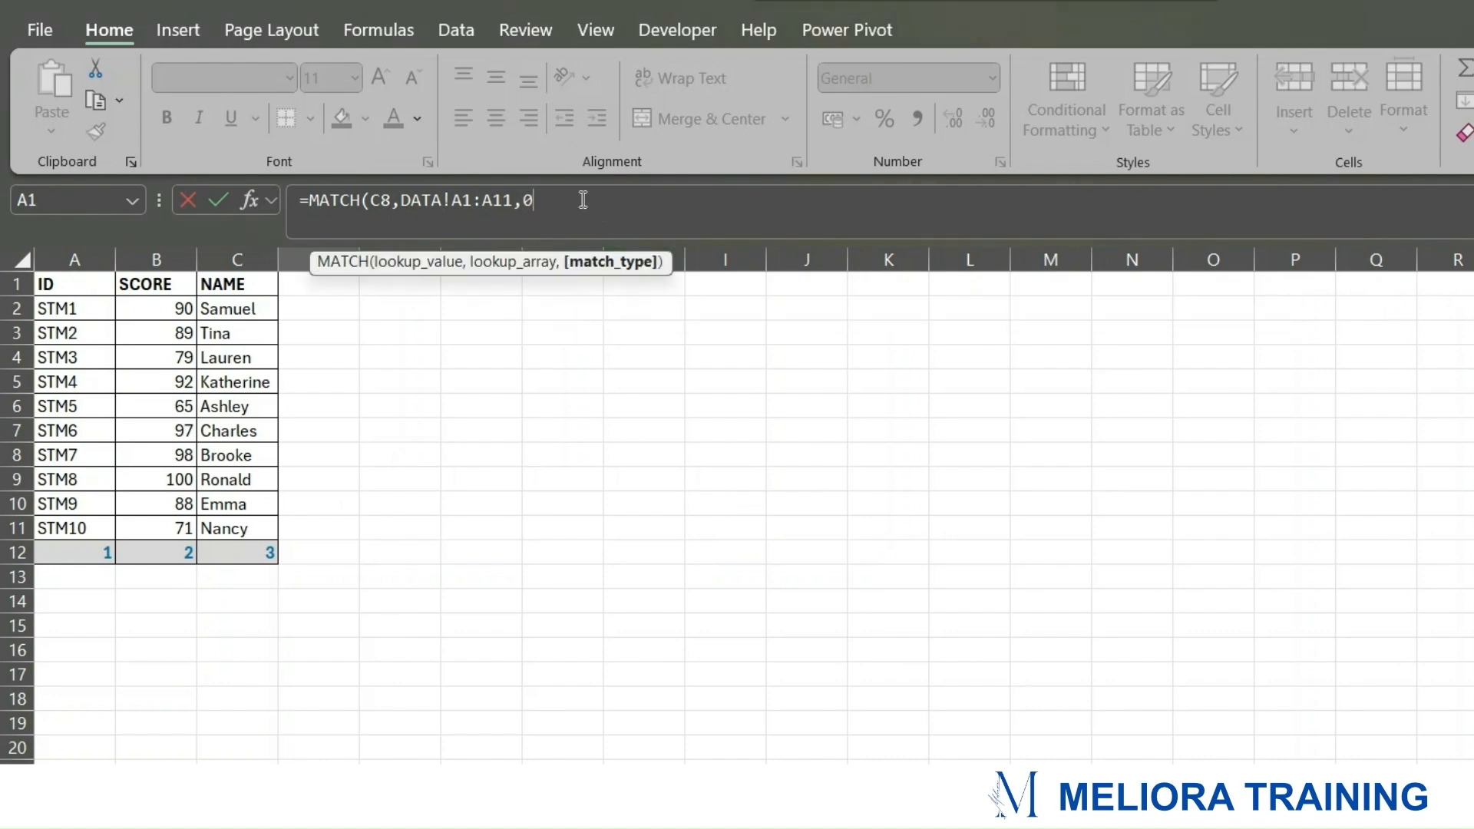
type(")")
key("Return")
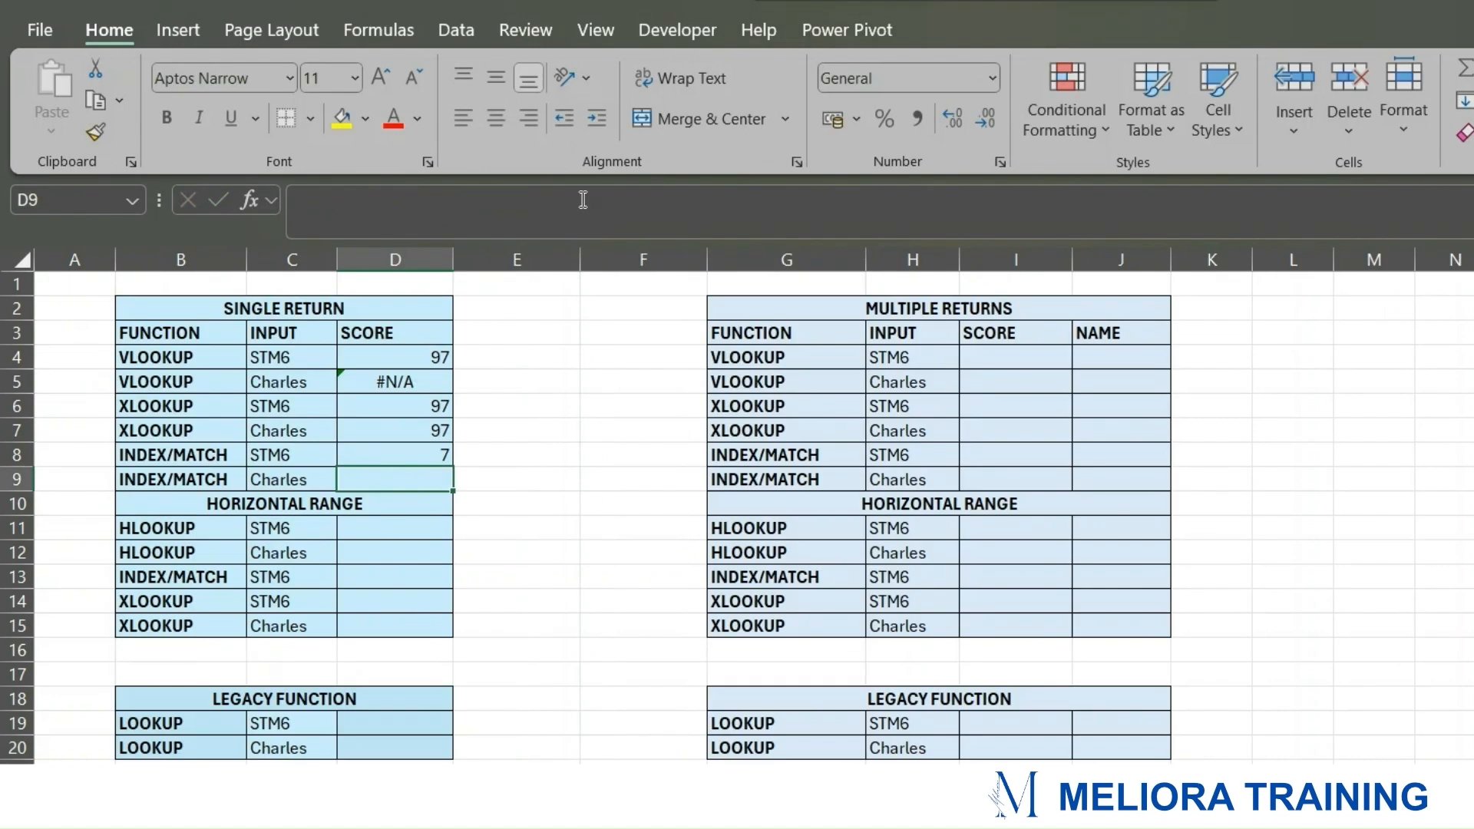
Step: Compare the MATCH result in D8 with the position of STM6 and its score in B7 on the DATA sheet
left_click(434, 454)
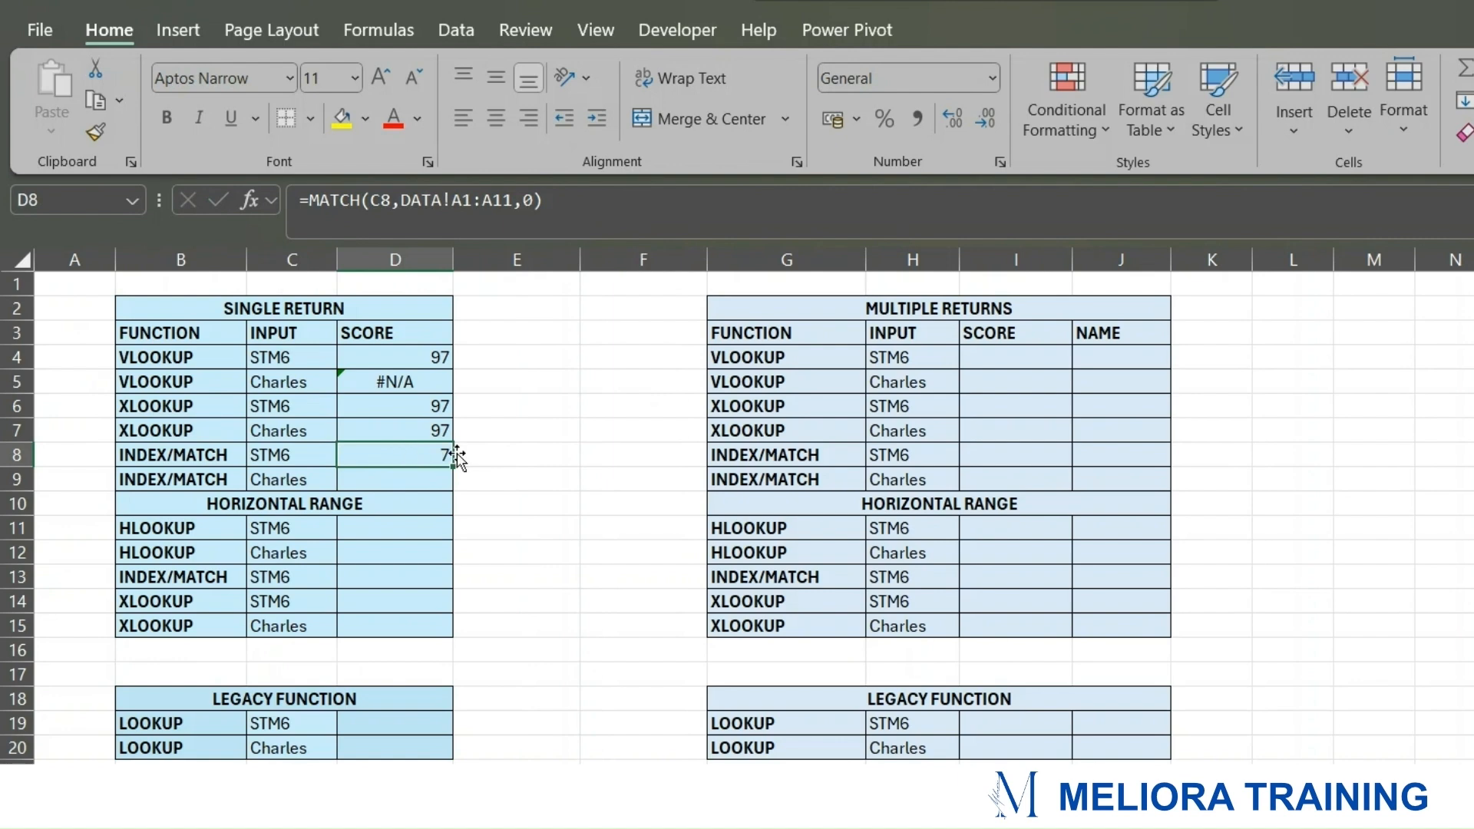
left_click(286, 452)
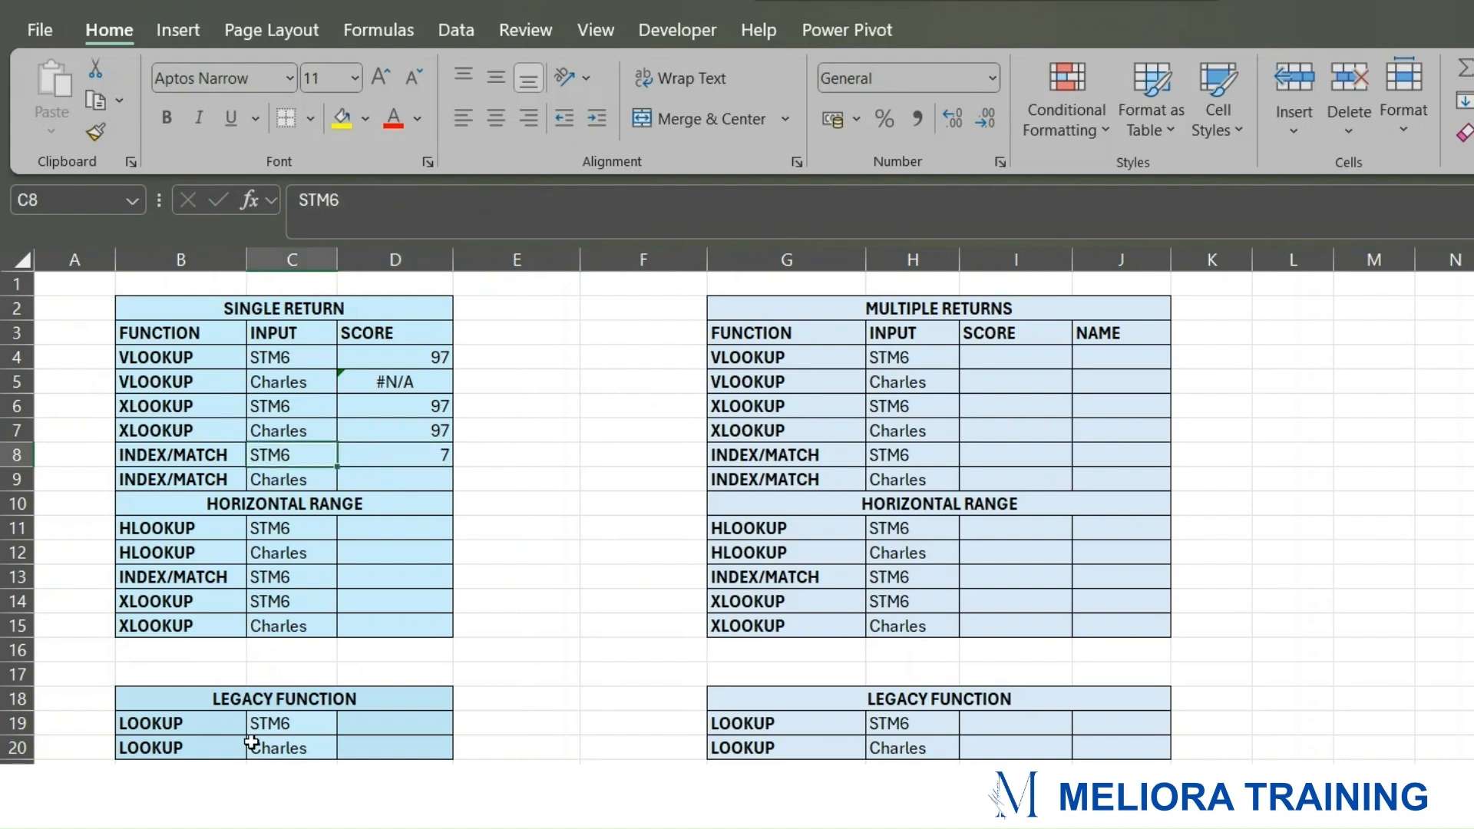
left_click(245, 783)
left_click(15, 430)
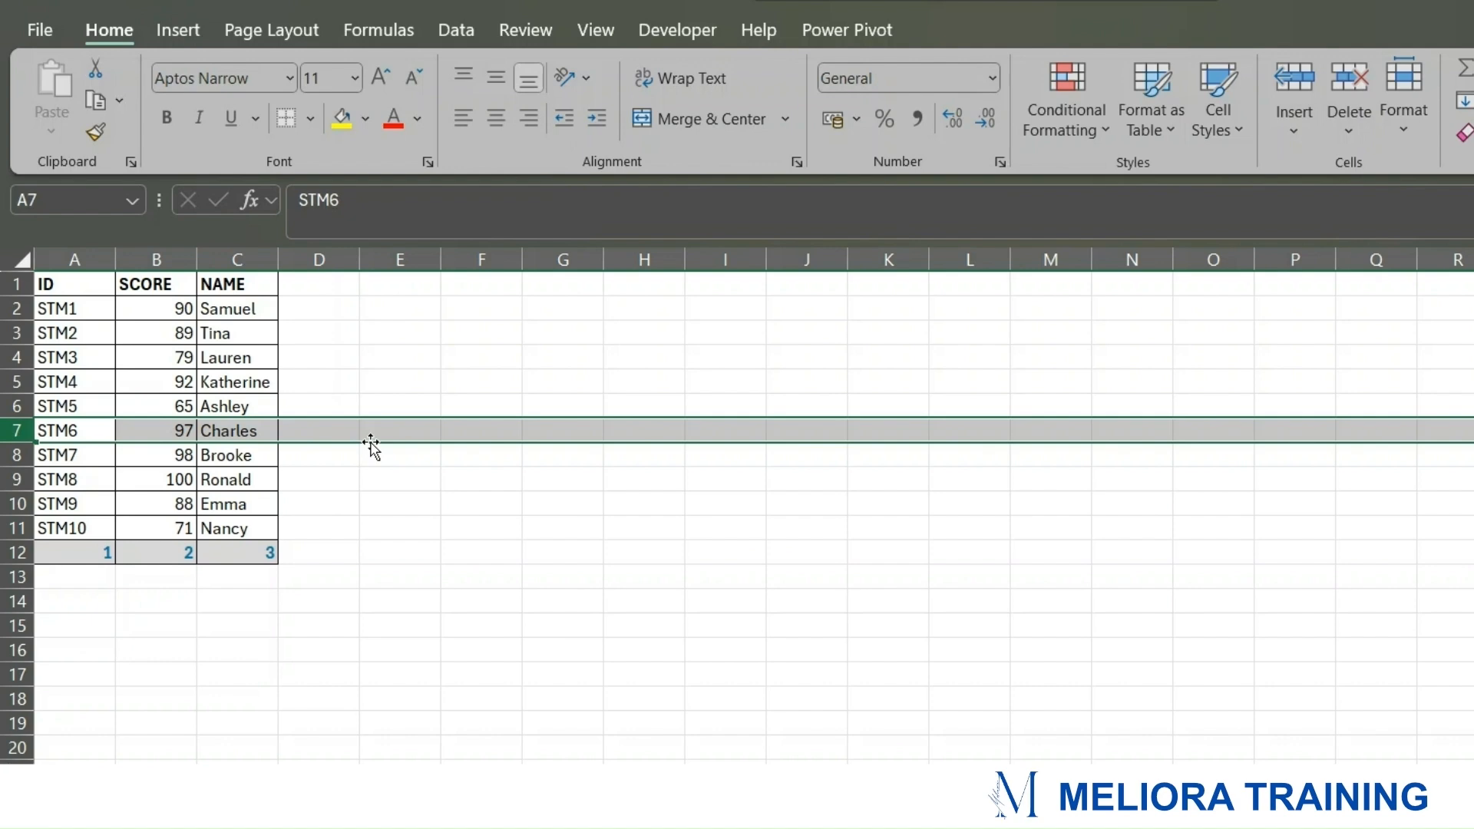
key("ctrl+Page_Up")
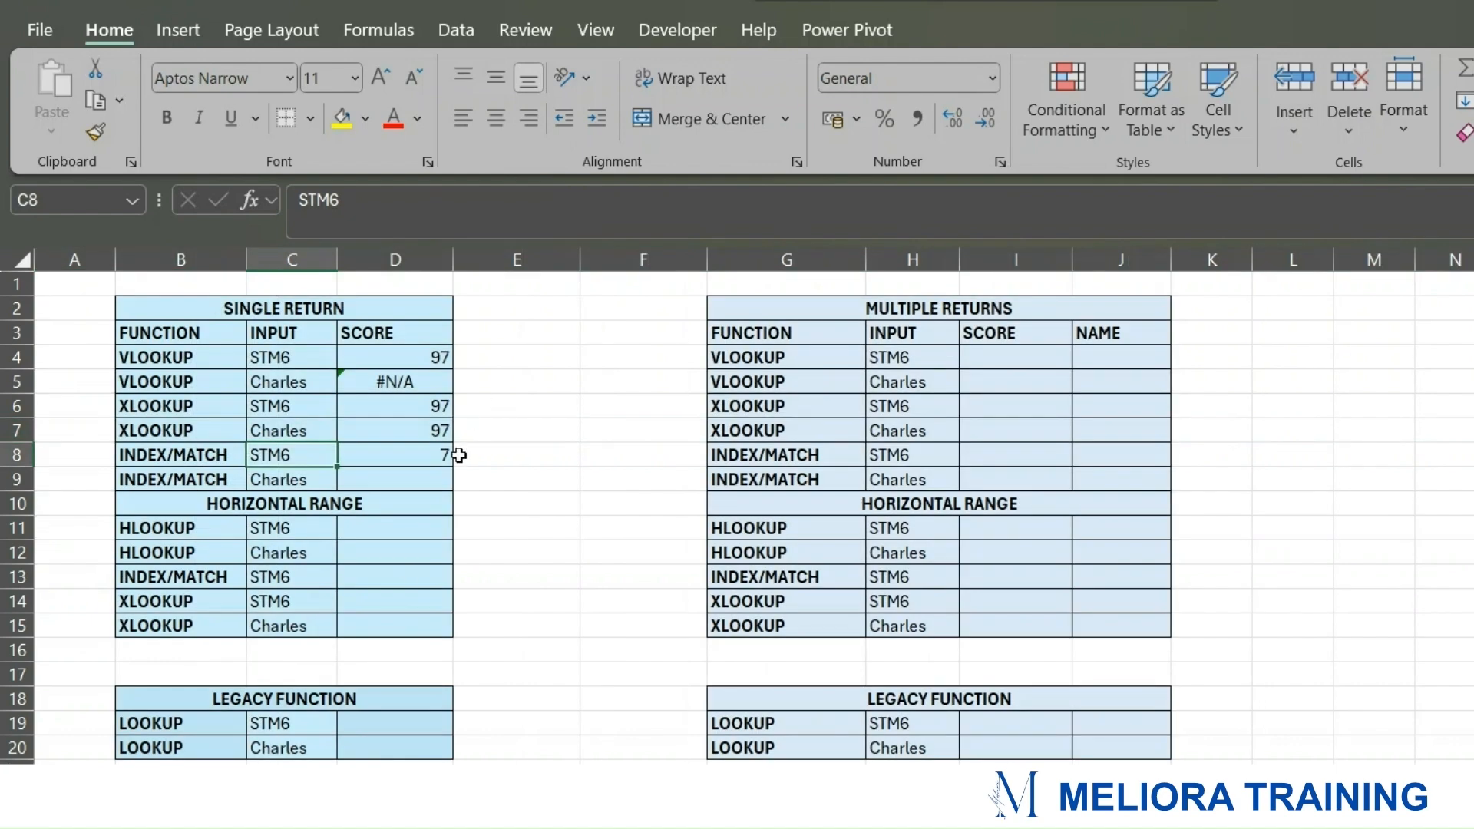
left_click(397, 454)
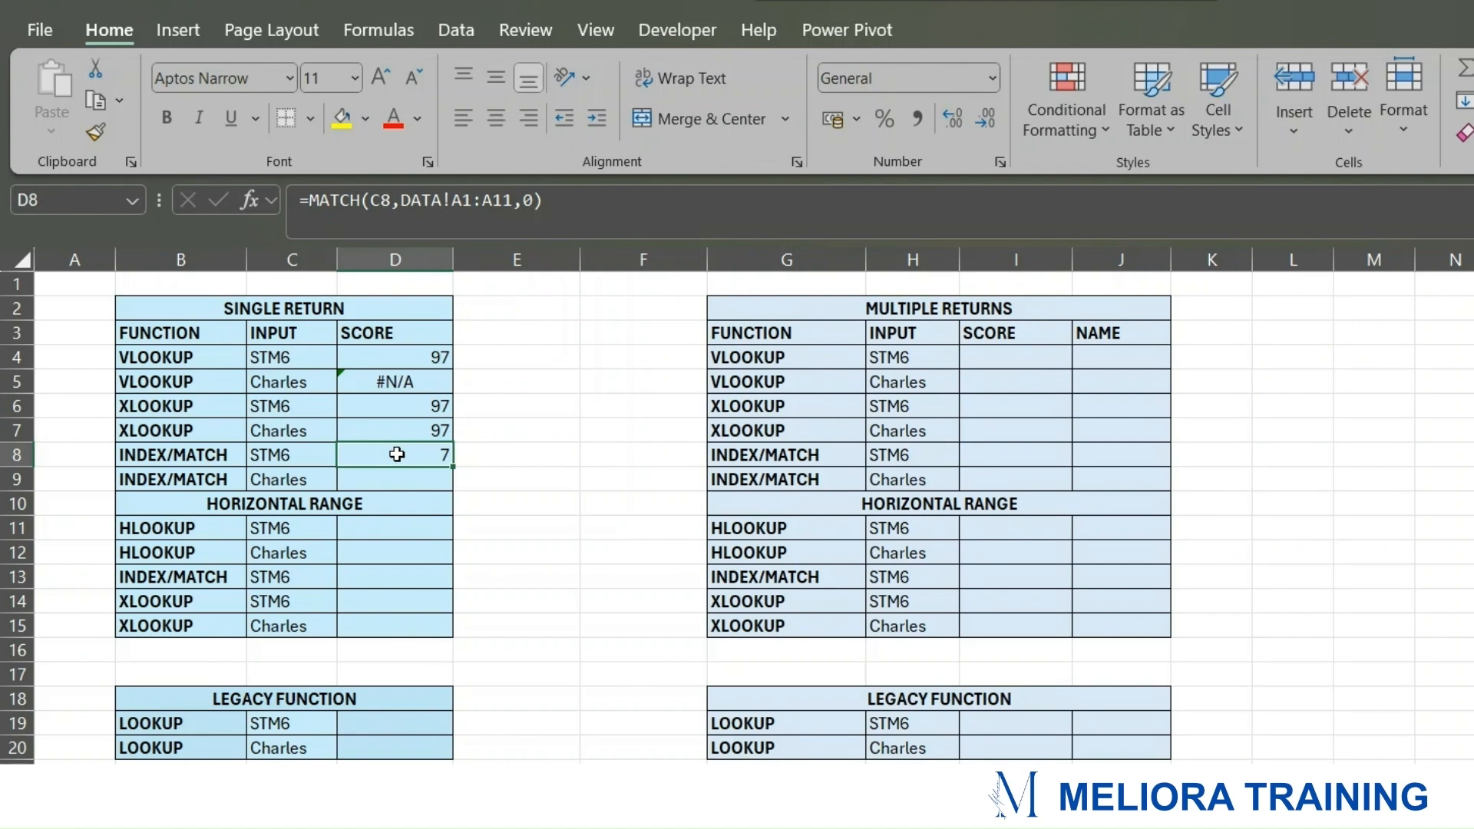
left_click(123, 799)
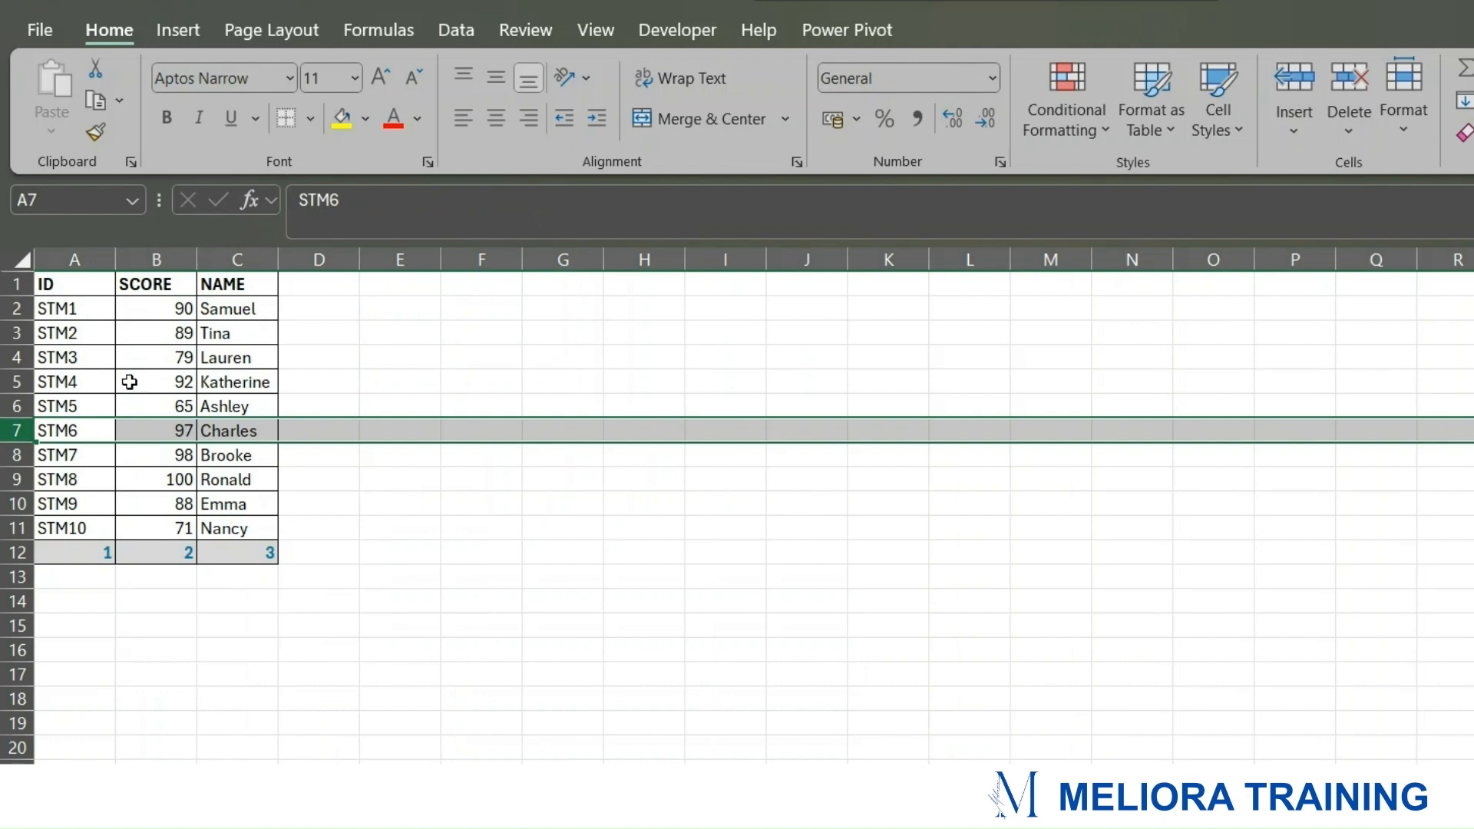
left_click(161, 432)
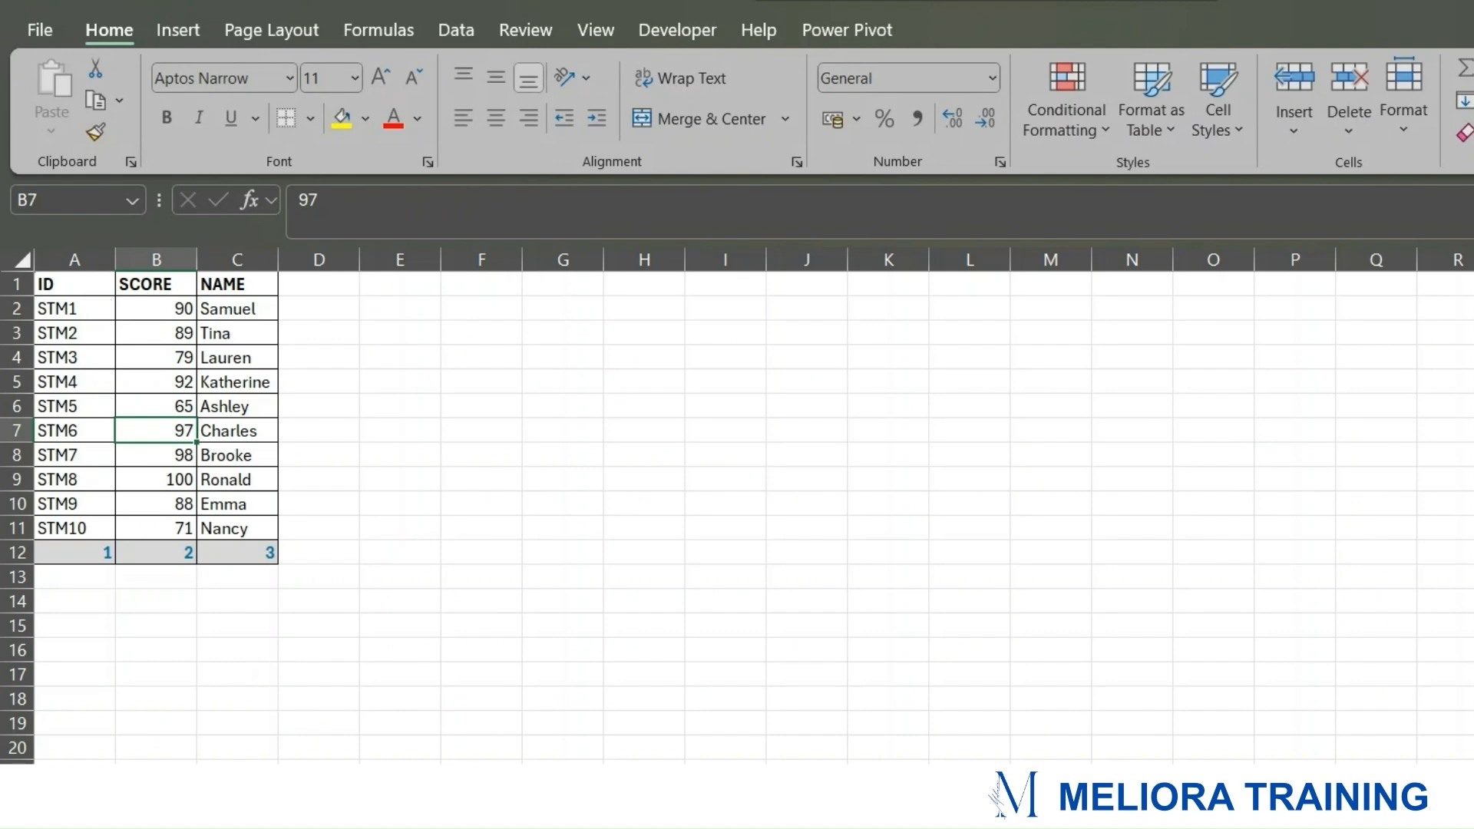
key("ctrl+Page_Up")
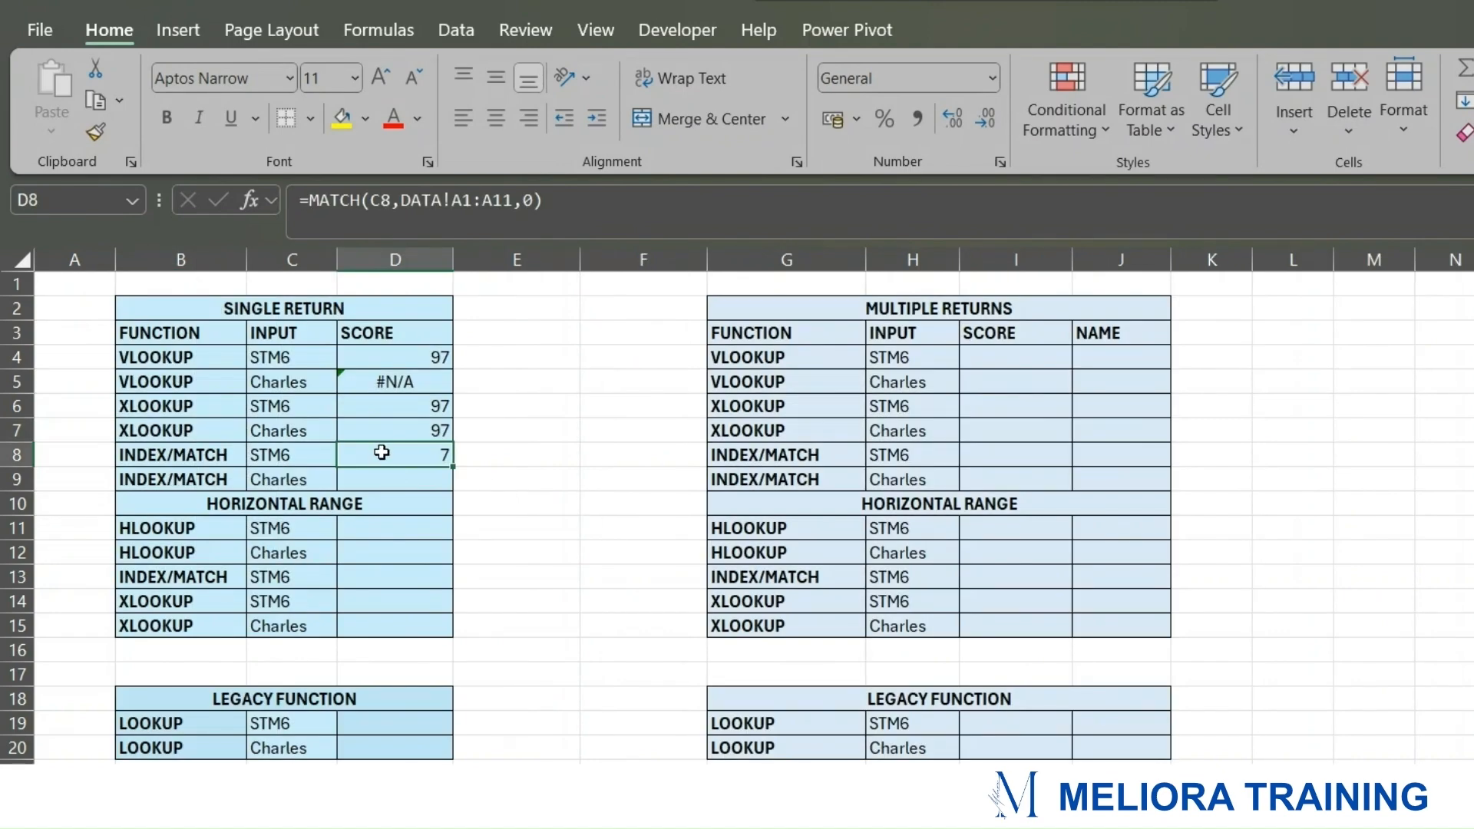
Step: Clear the MATCH formula from D8 and start an INDEX formula in that cell
key("BackSpace")
type("=")
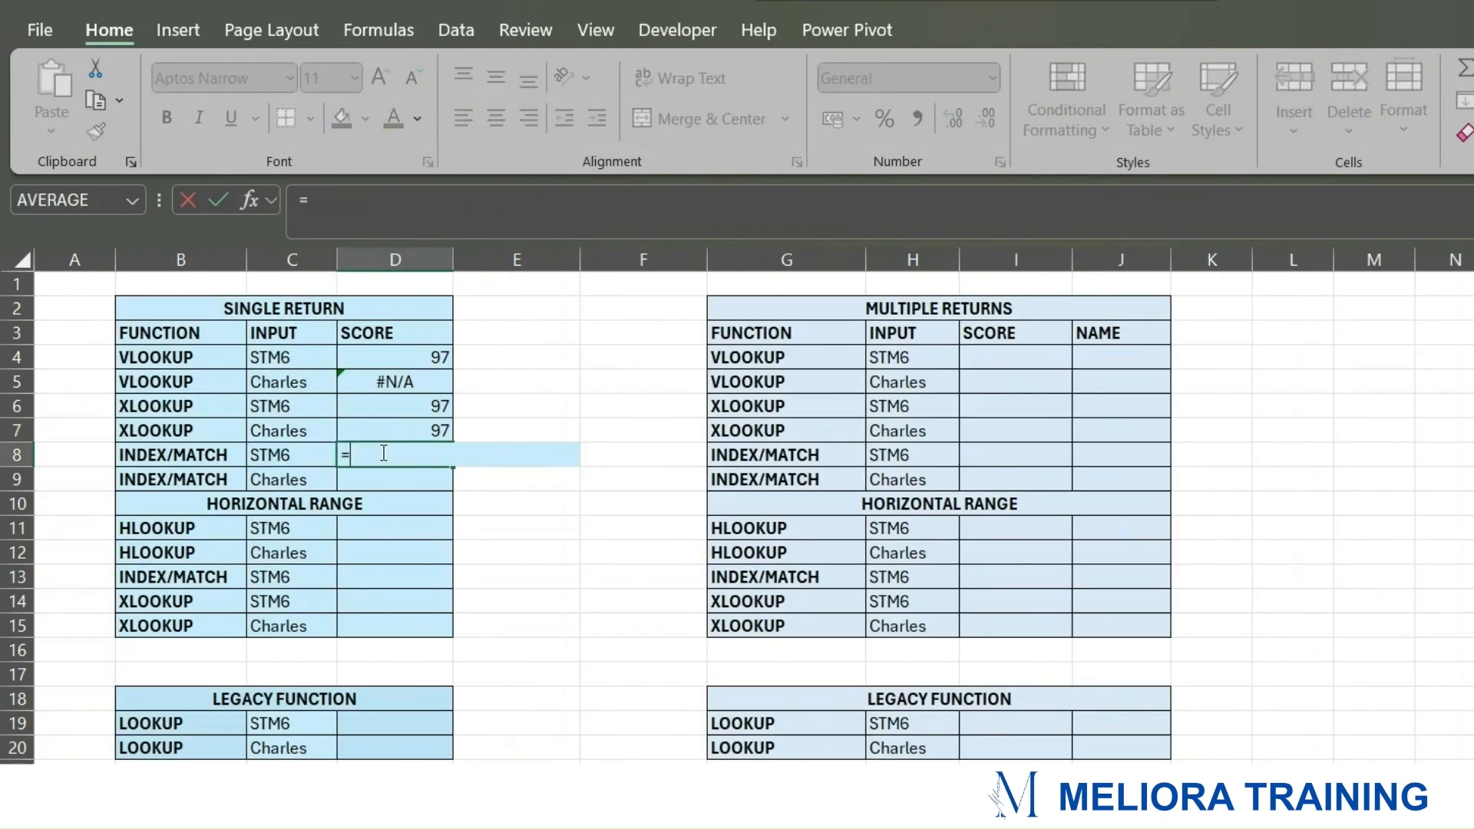
type("ID")
key("BackSpace")
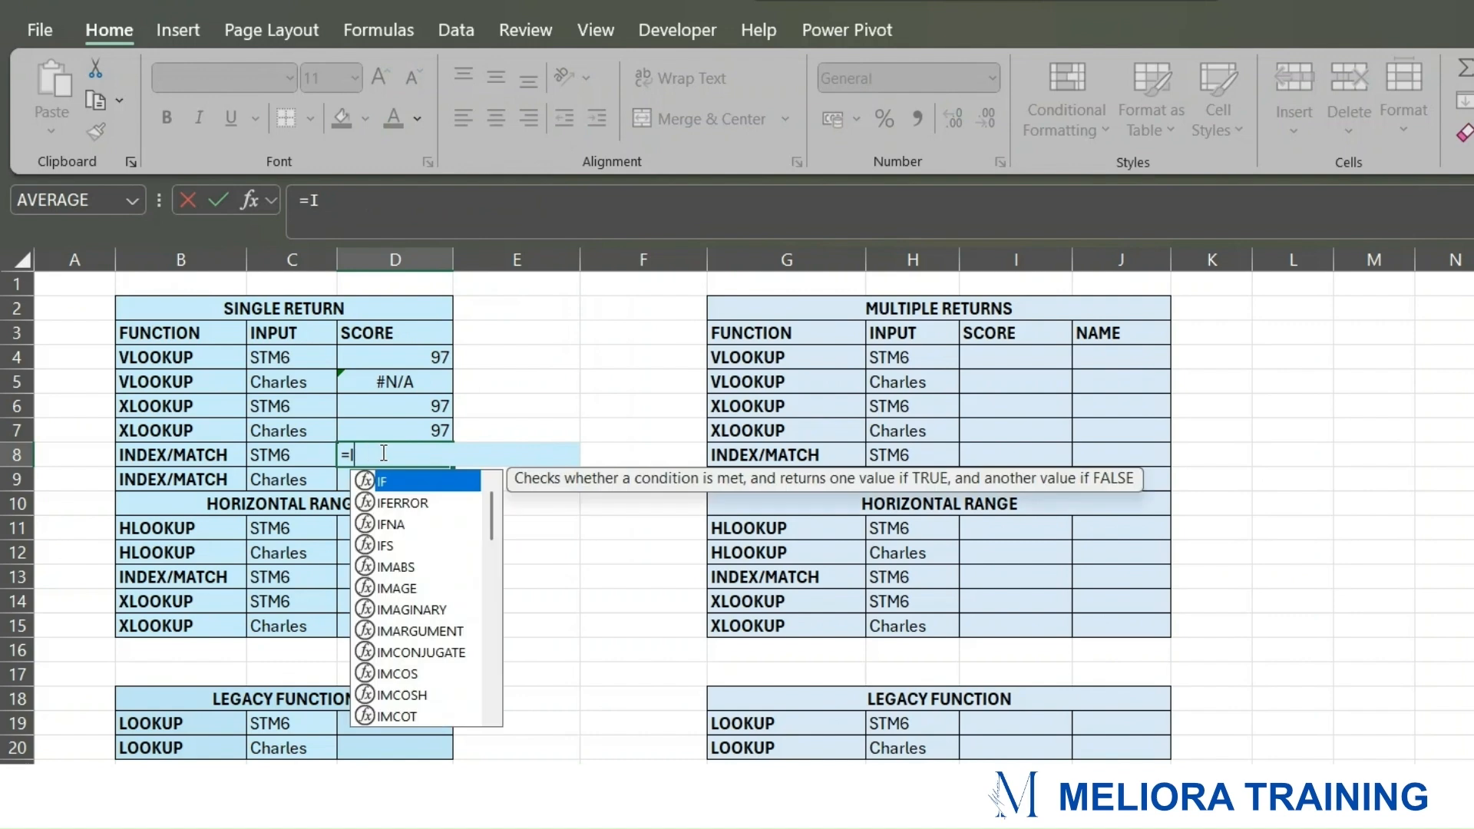
type("NDEX")
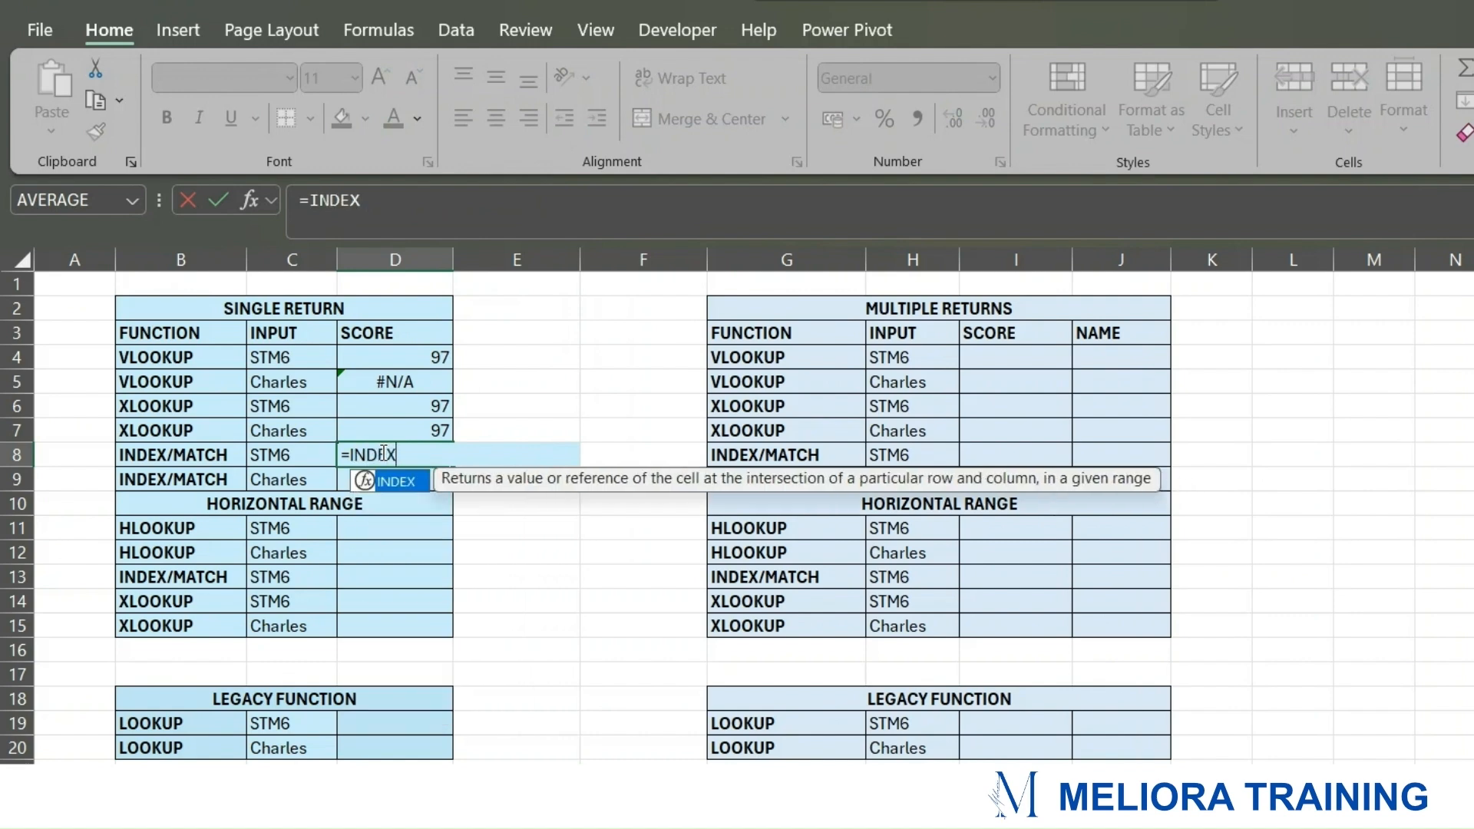
type("(")
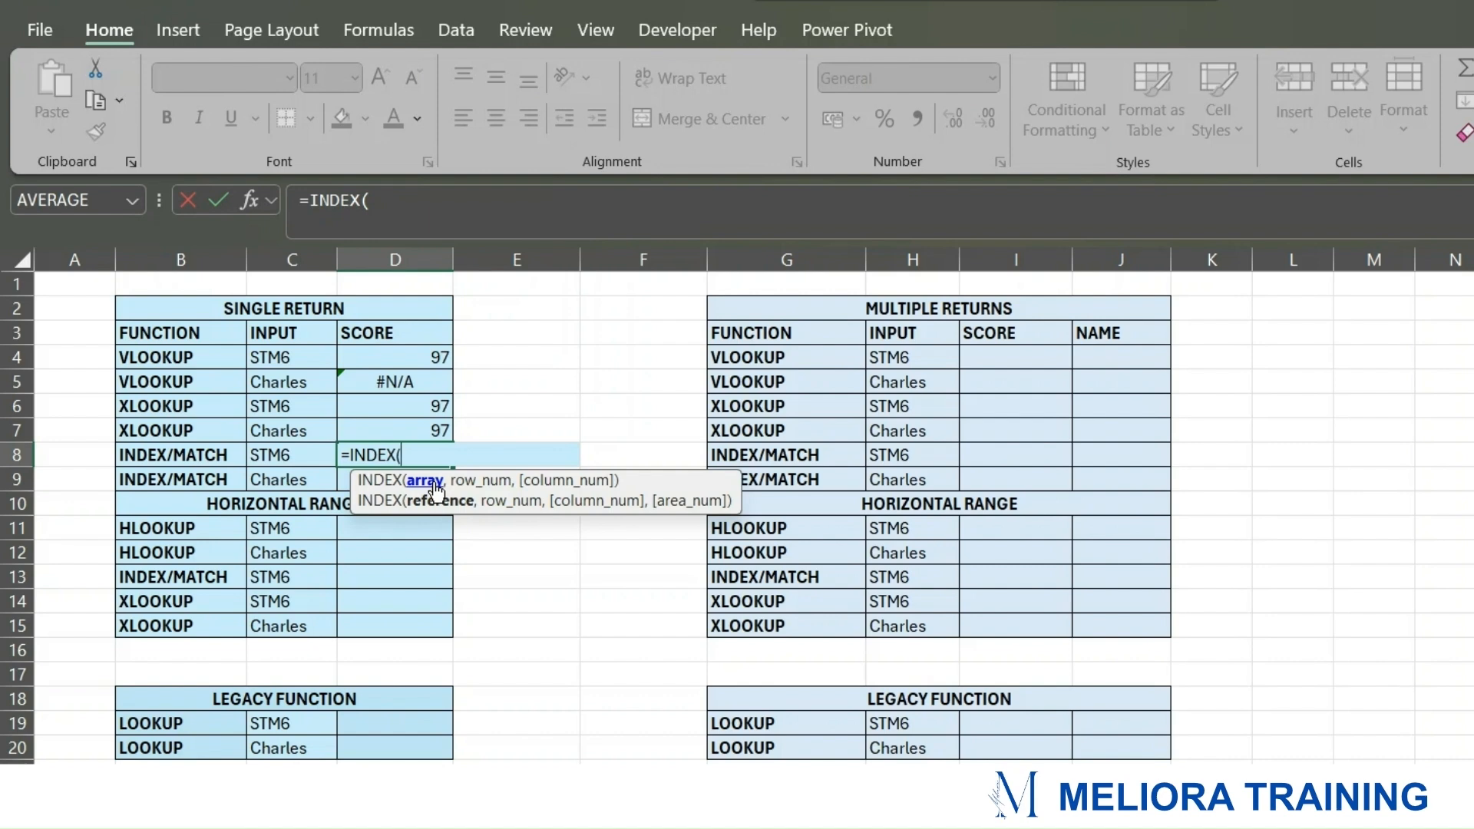
Step: Enter DATA!A1:C11 as the array of the INDEX formula in D8, leaving only a comma after it for the row_num argument
key("ctrl+Page_Down")
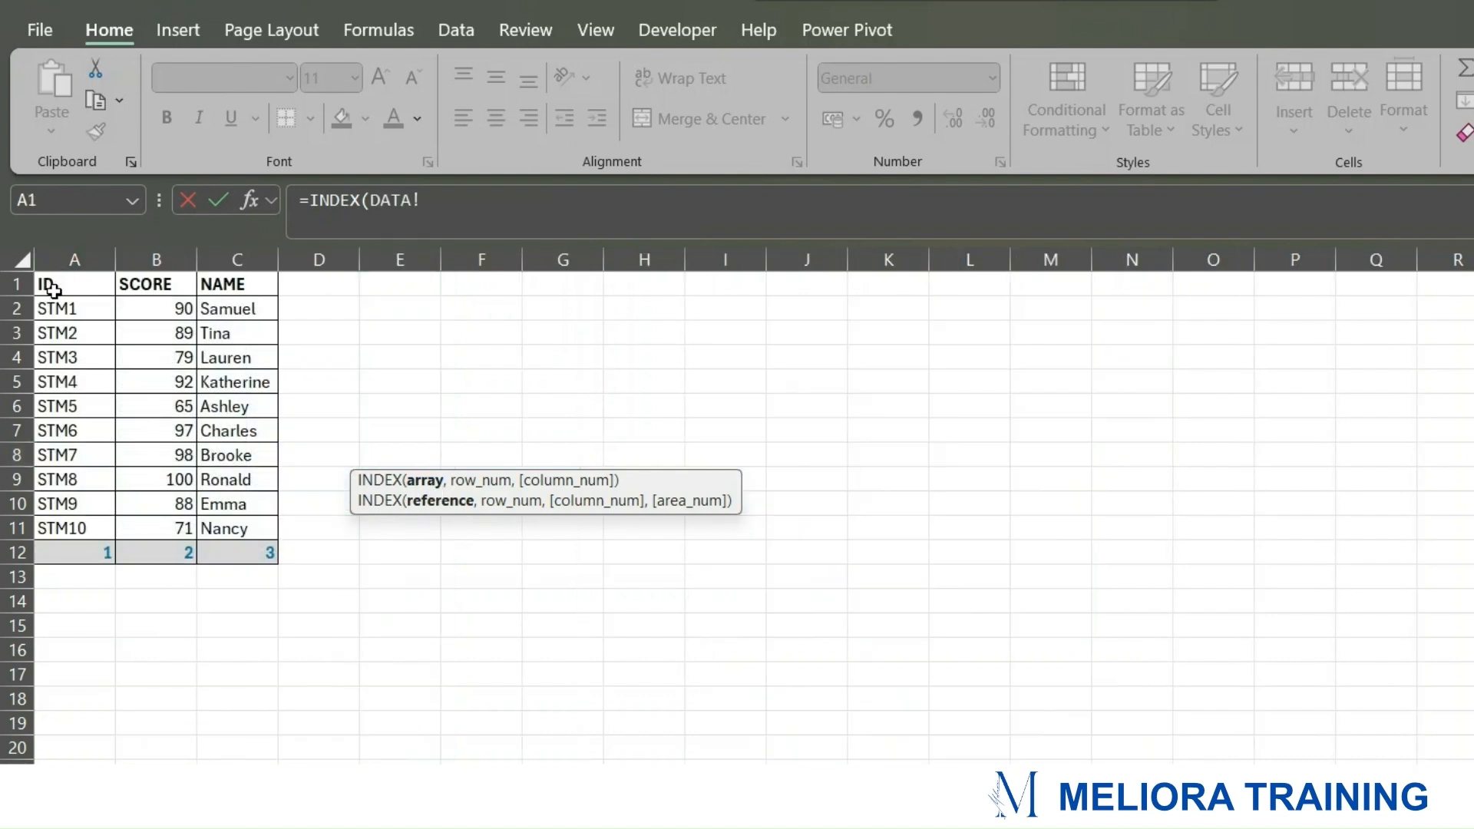
left_click_drag(46, 284, 241, 529)
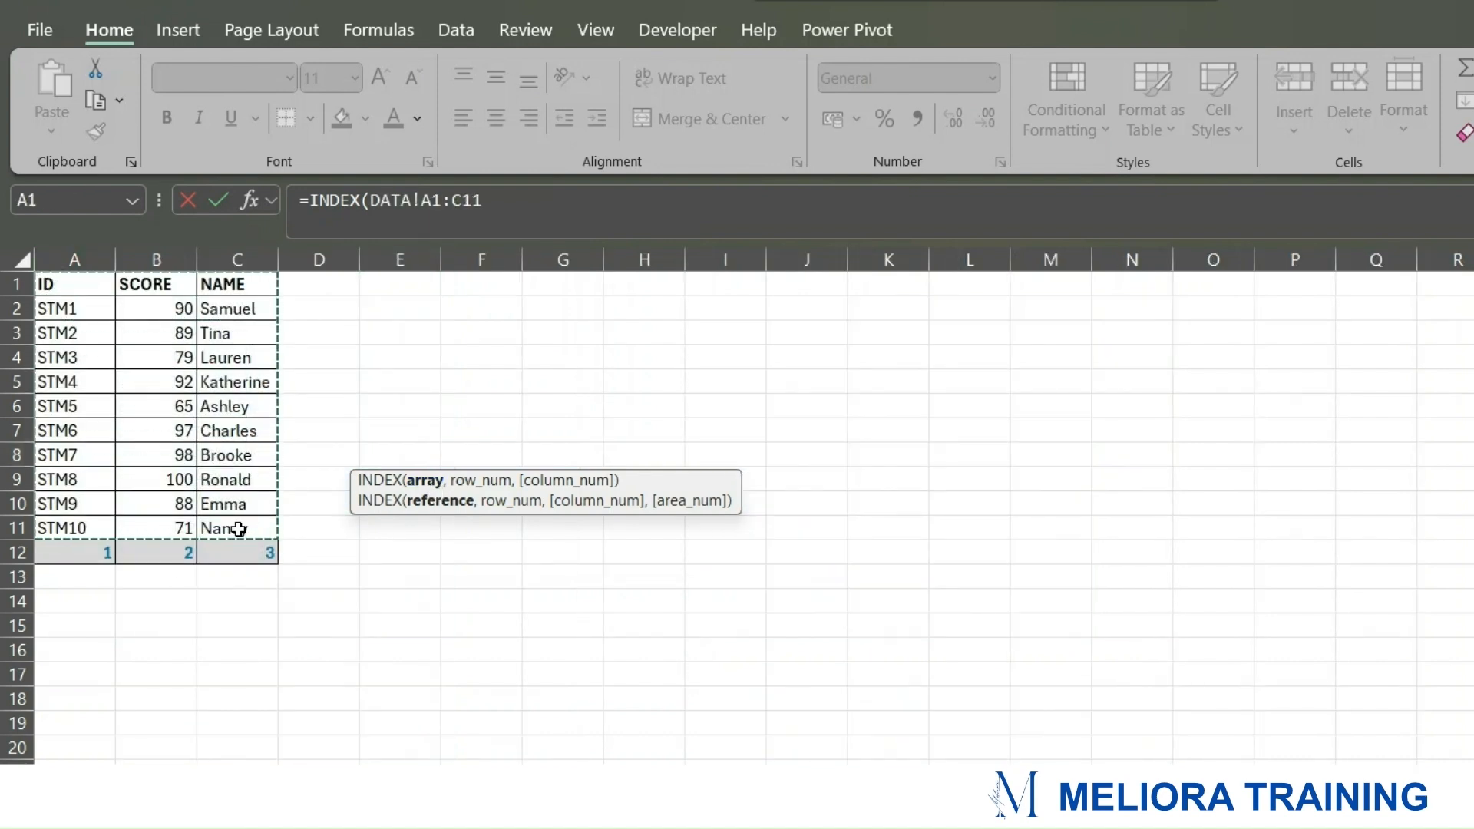
left_click(525, 200)
type(",")
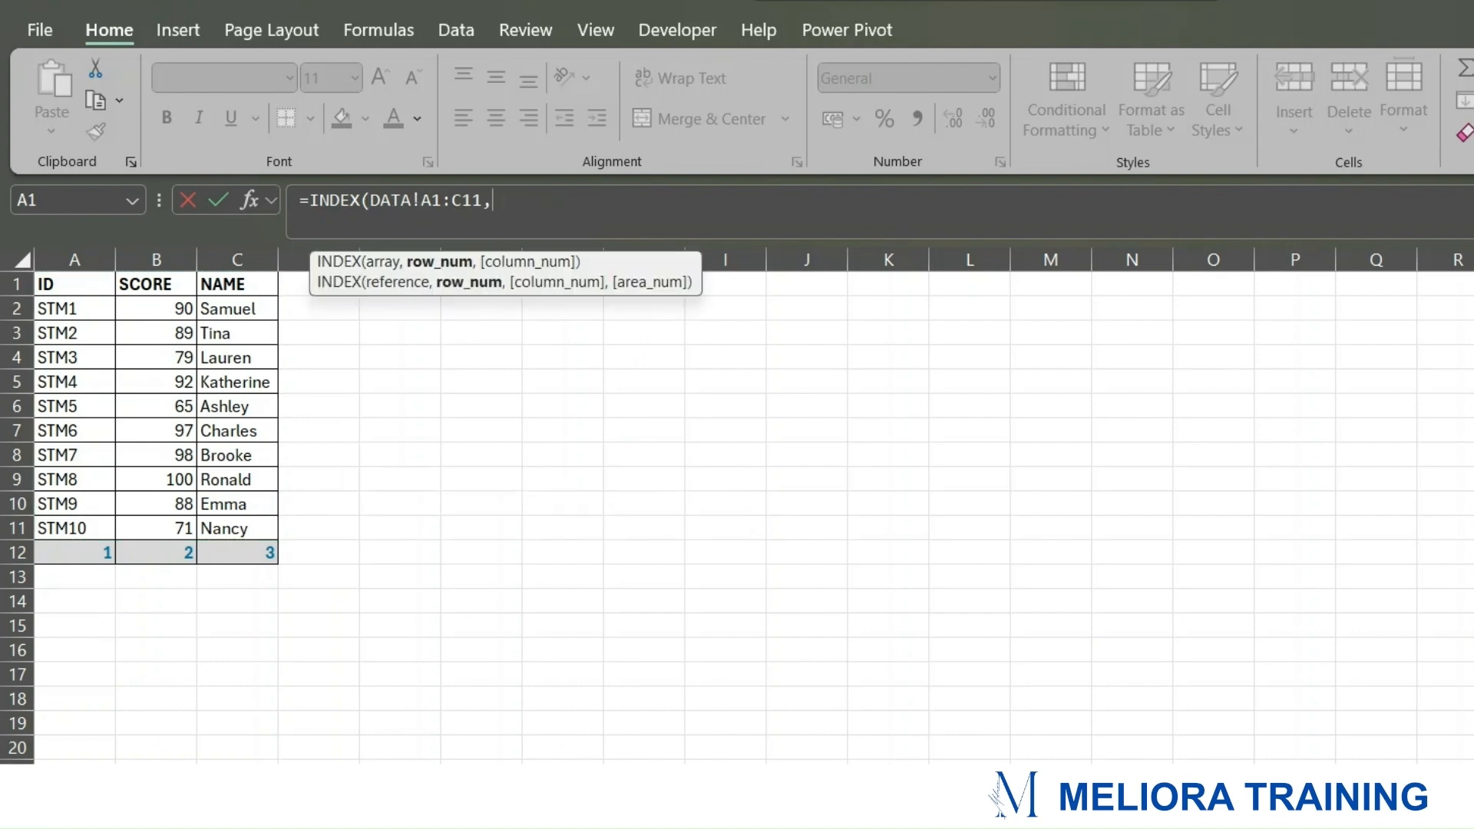
key("ctrl+Page_Up")
left_click_drag(626, 198, 498, 209)
key("BackSpace")
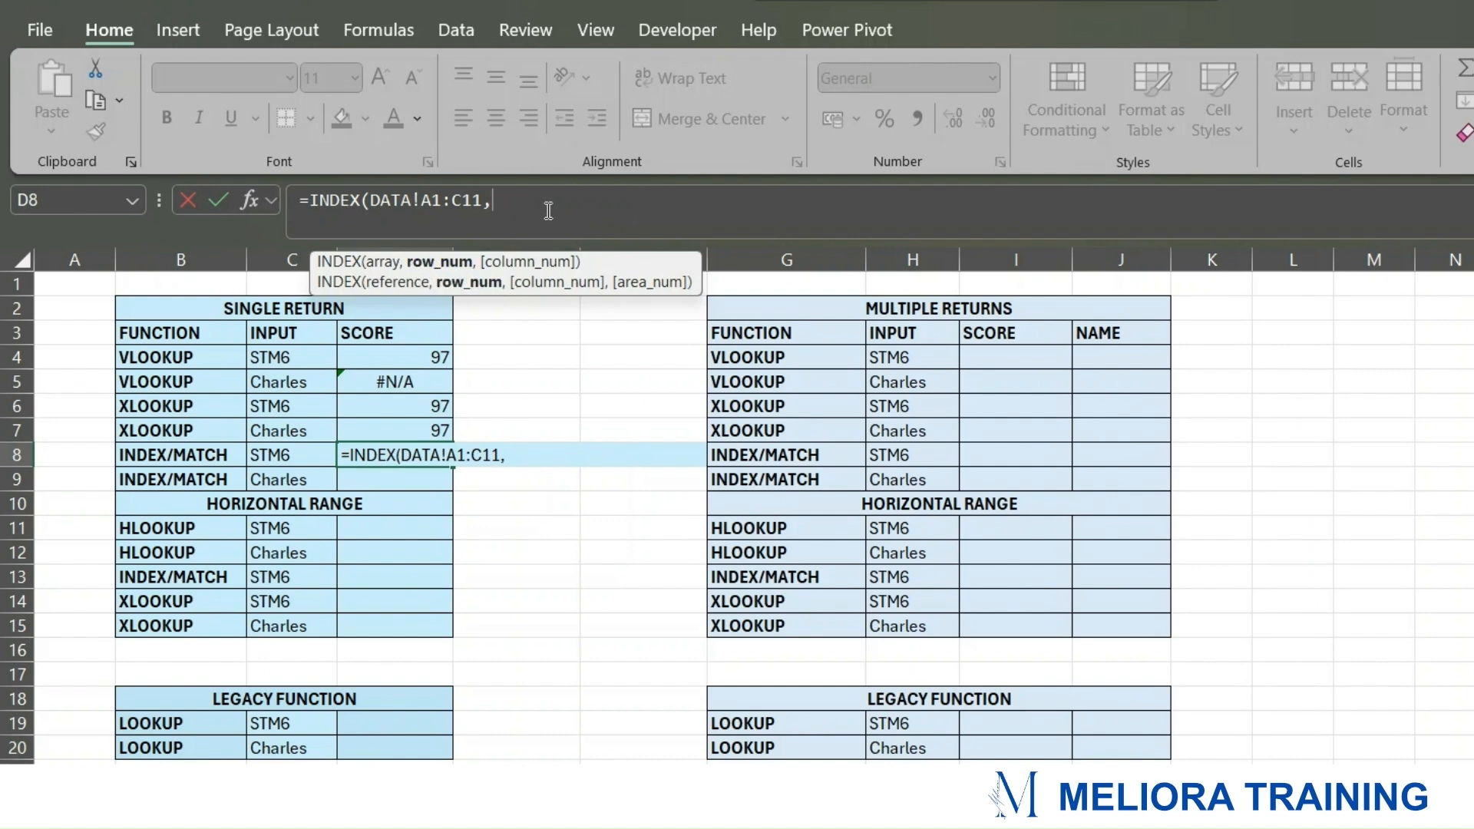
Step: Nest a MATCH function as the row_num argument in D8 with C8 as its lookup value, without the LOOKUP_RANGE! sheet prefix
type("MATCH(")
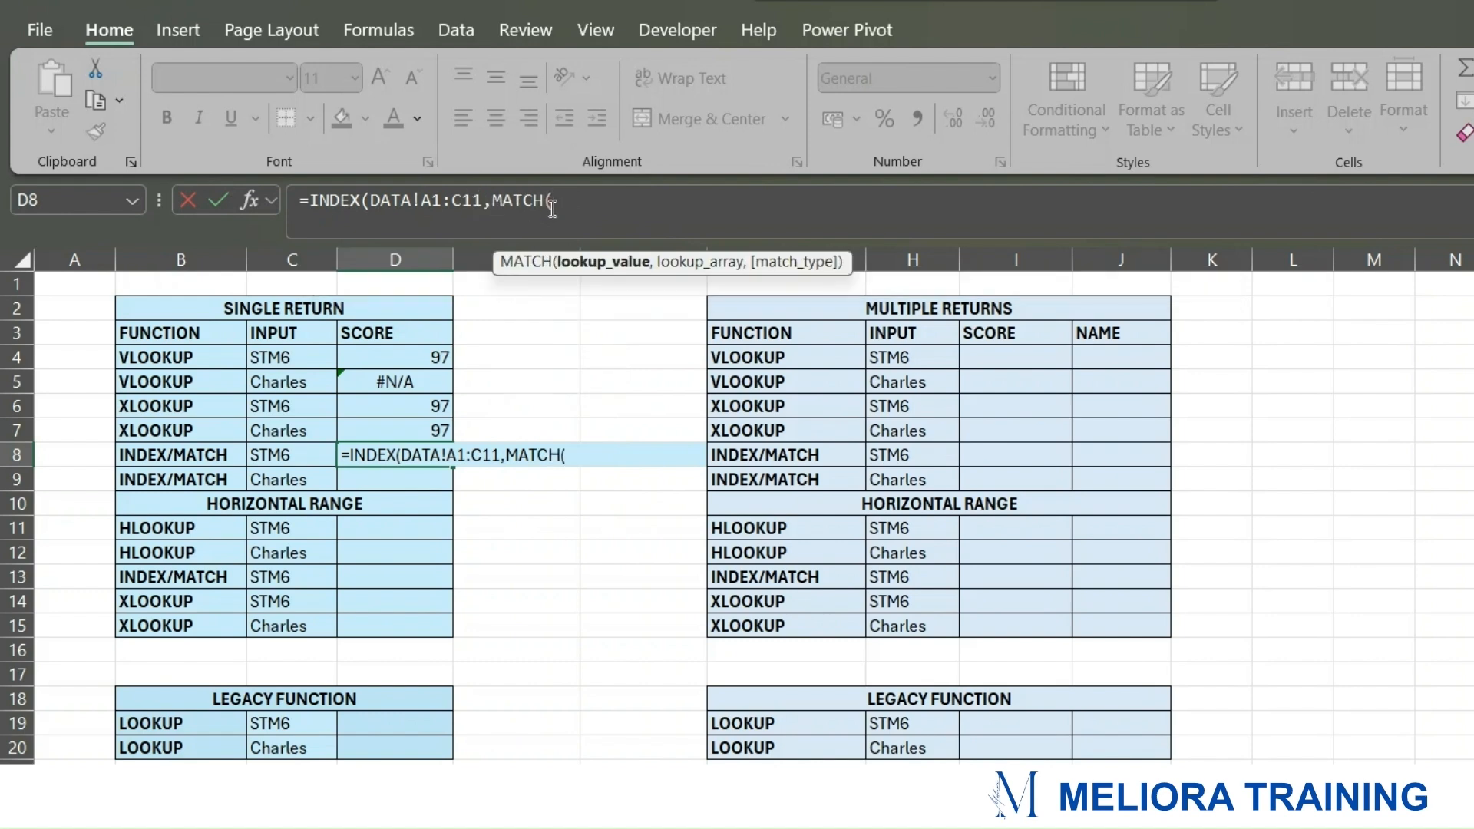
left_click(285, 458)
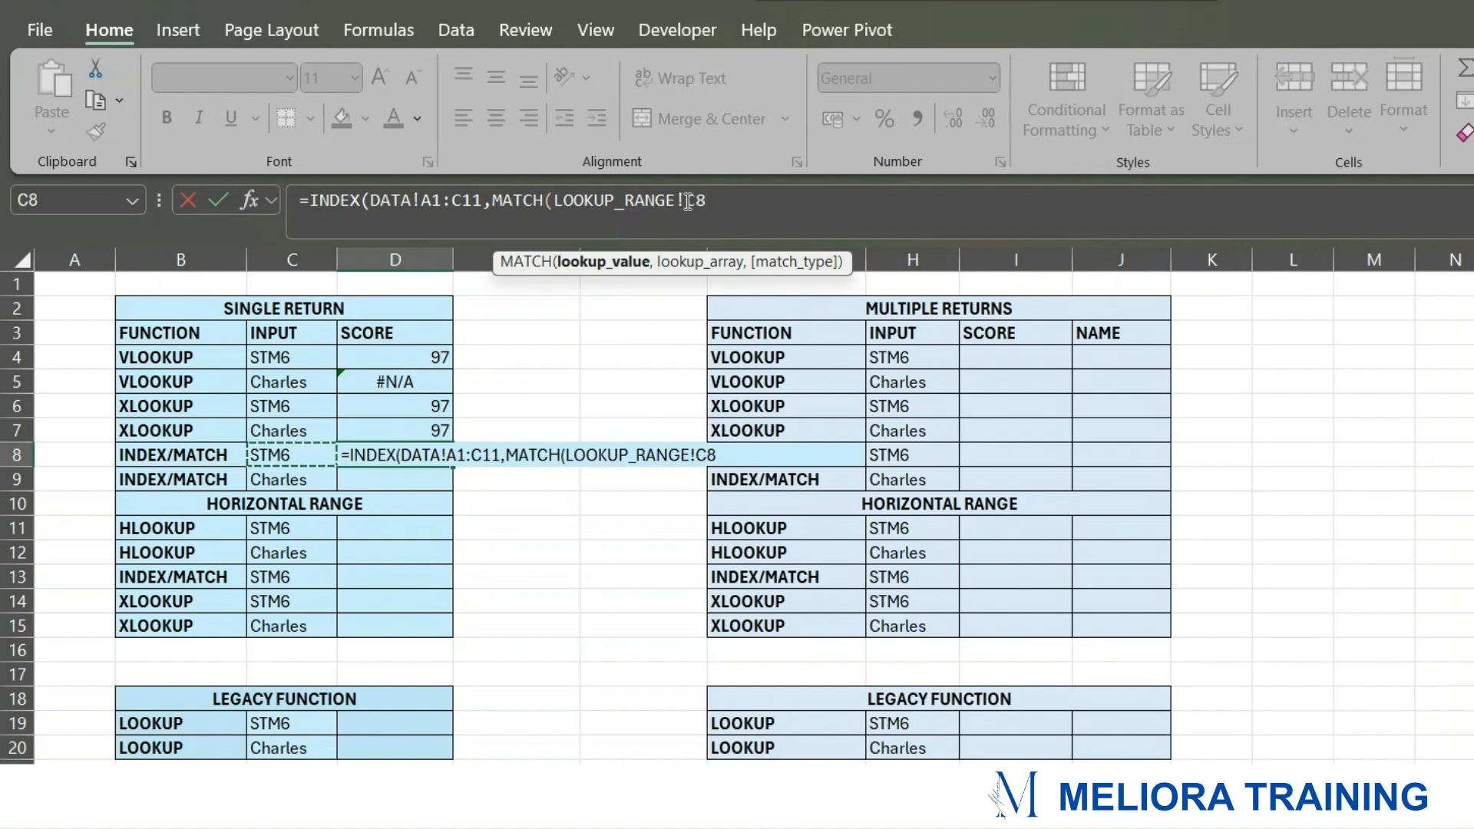
left_click_drag(685, 200, 554, 201)
key("BackSpace")
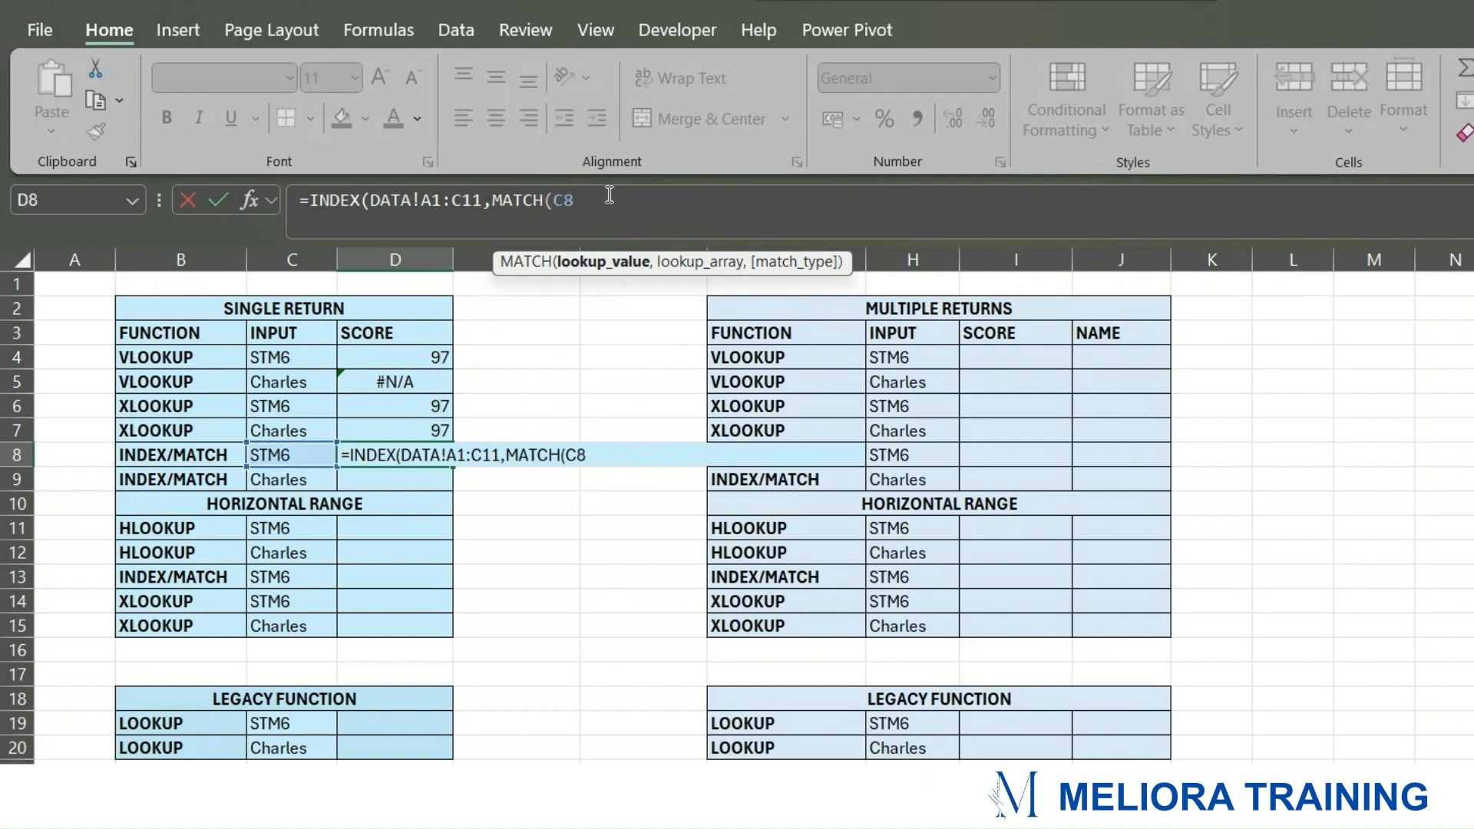
type(",")
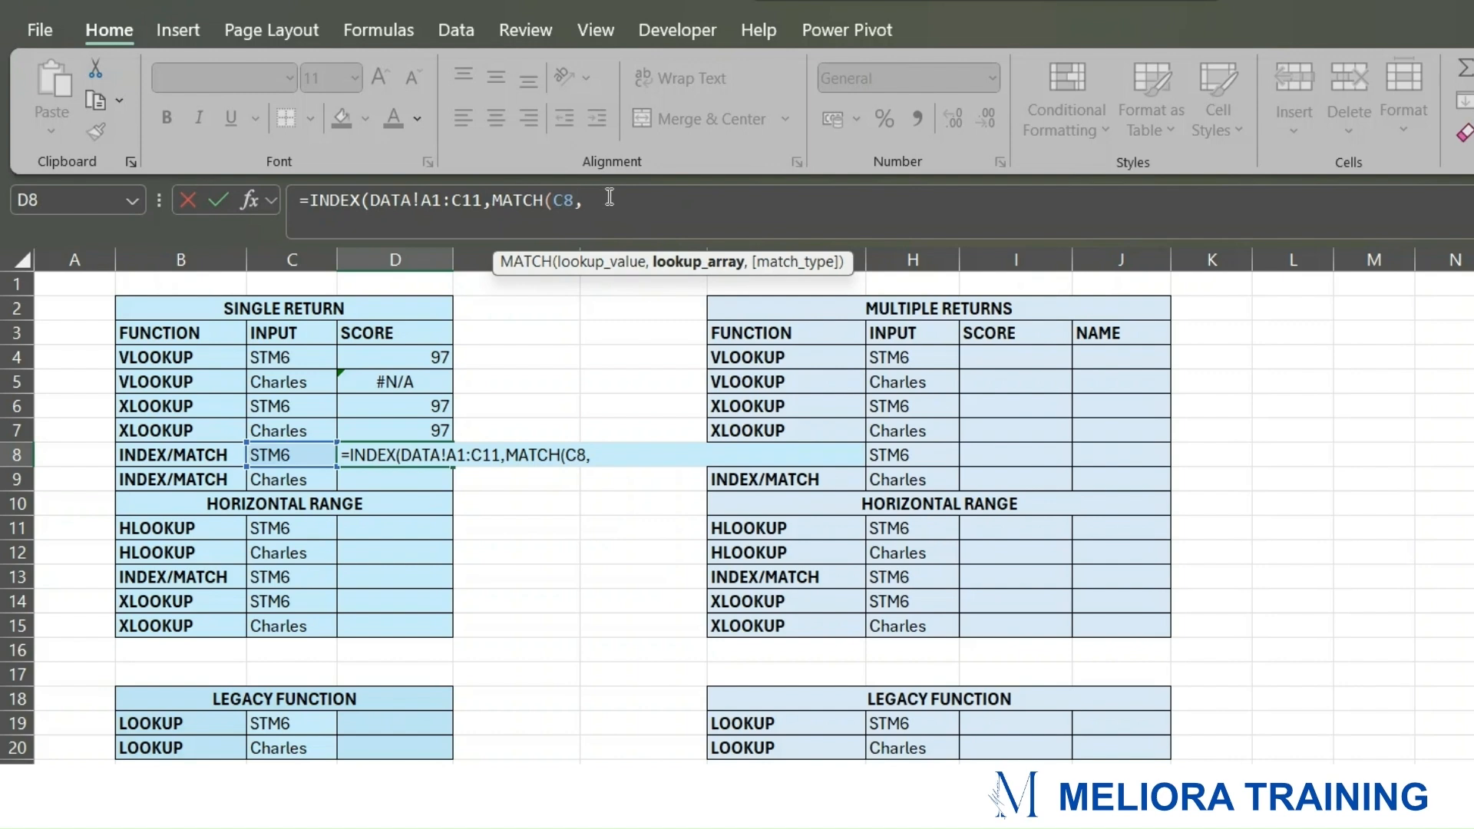
Step: Complete the nested MATCH in D8 with DATA!A1:A11 as the lookup array and 0 for an exact match
type("DATA")
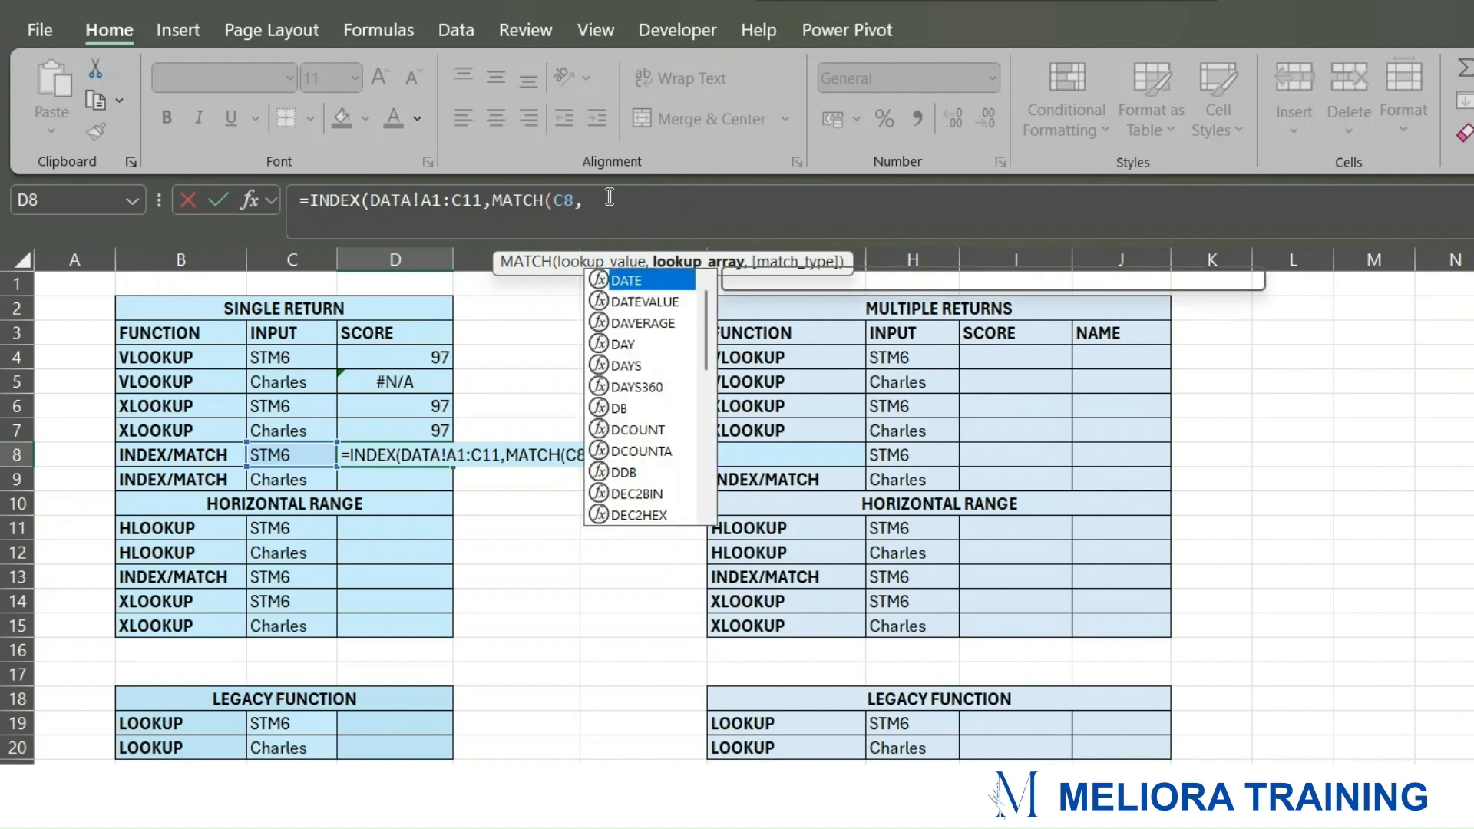
type("!")
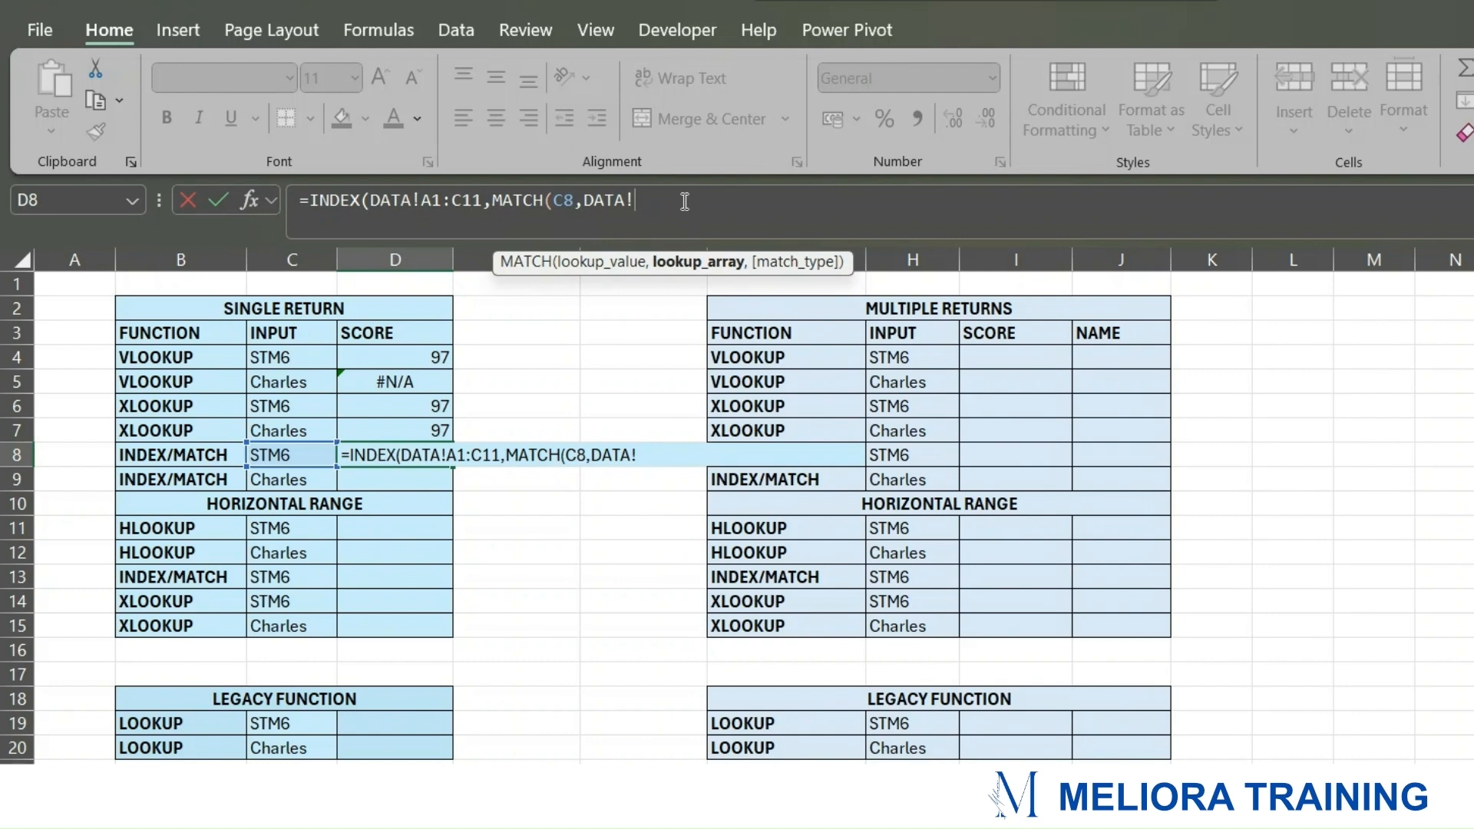
type("A1:A11,")
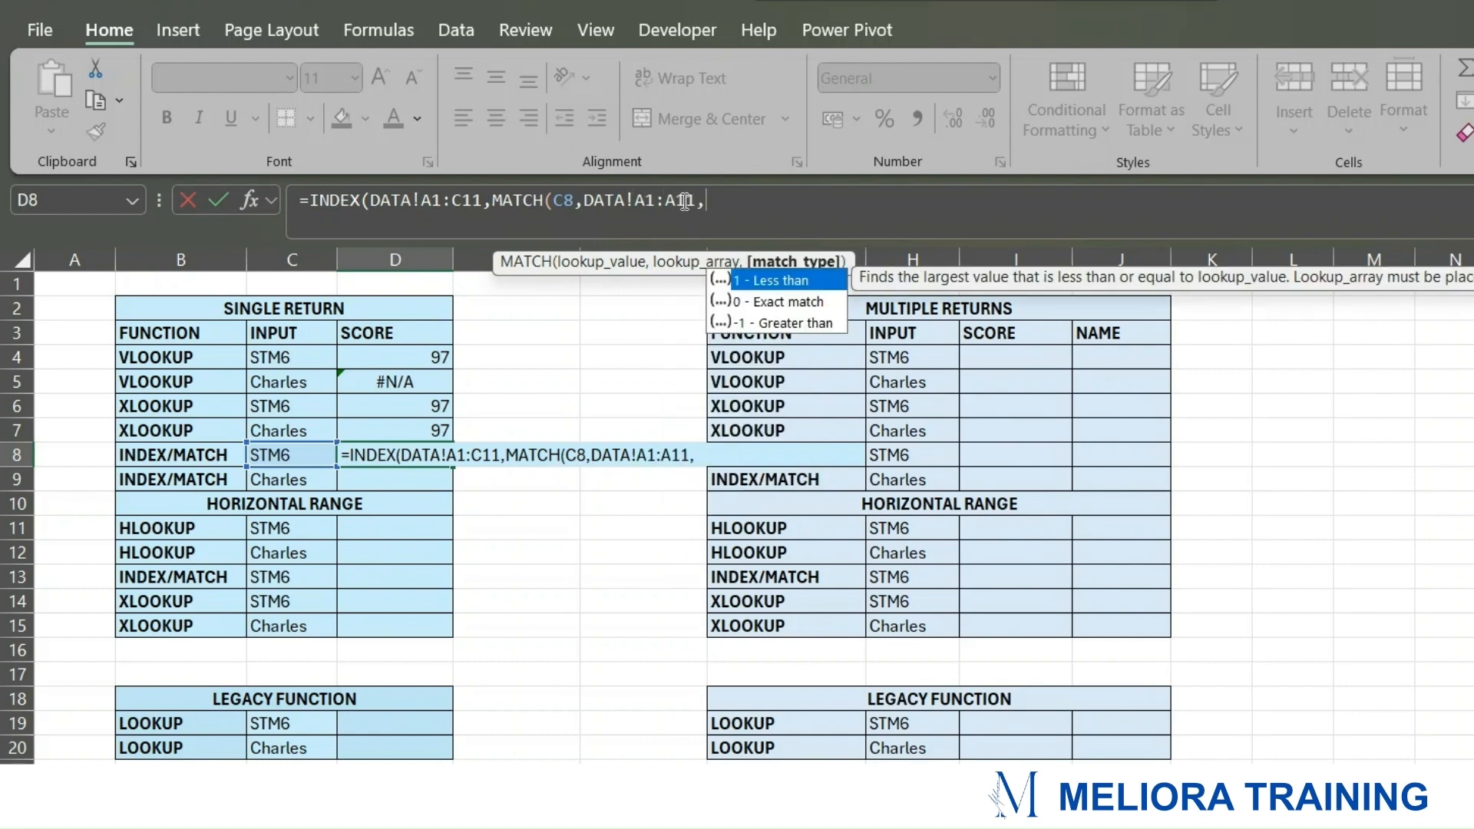
double_click(748, 302)
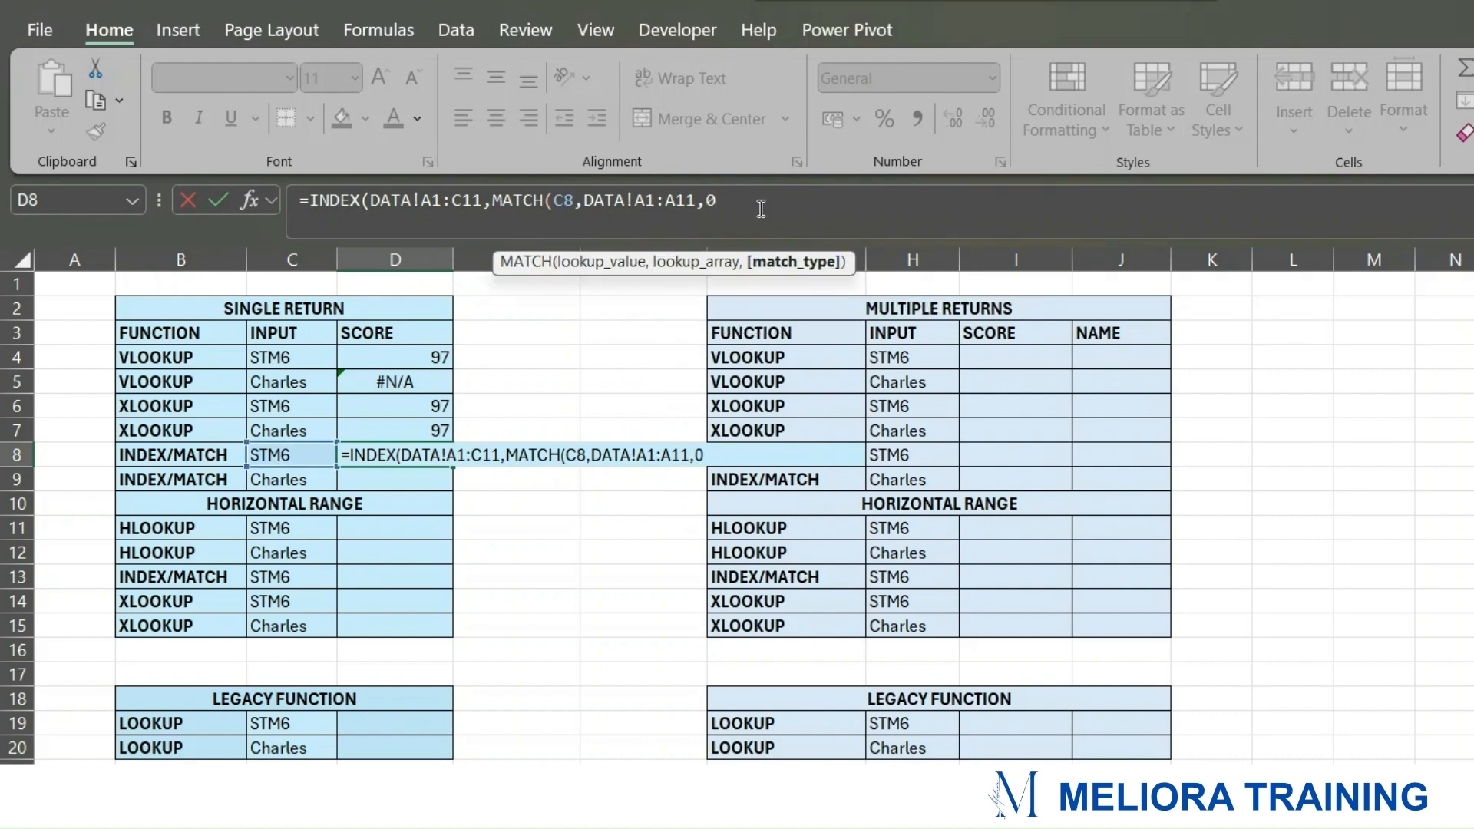
type(")")
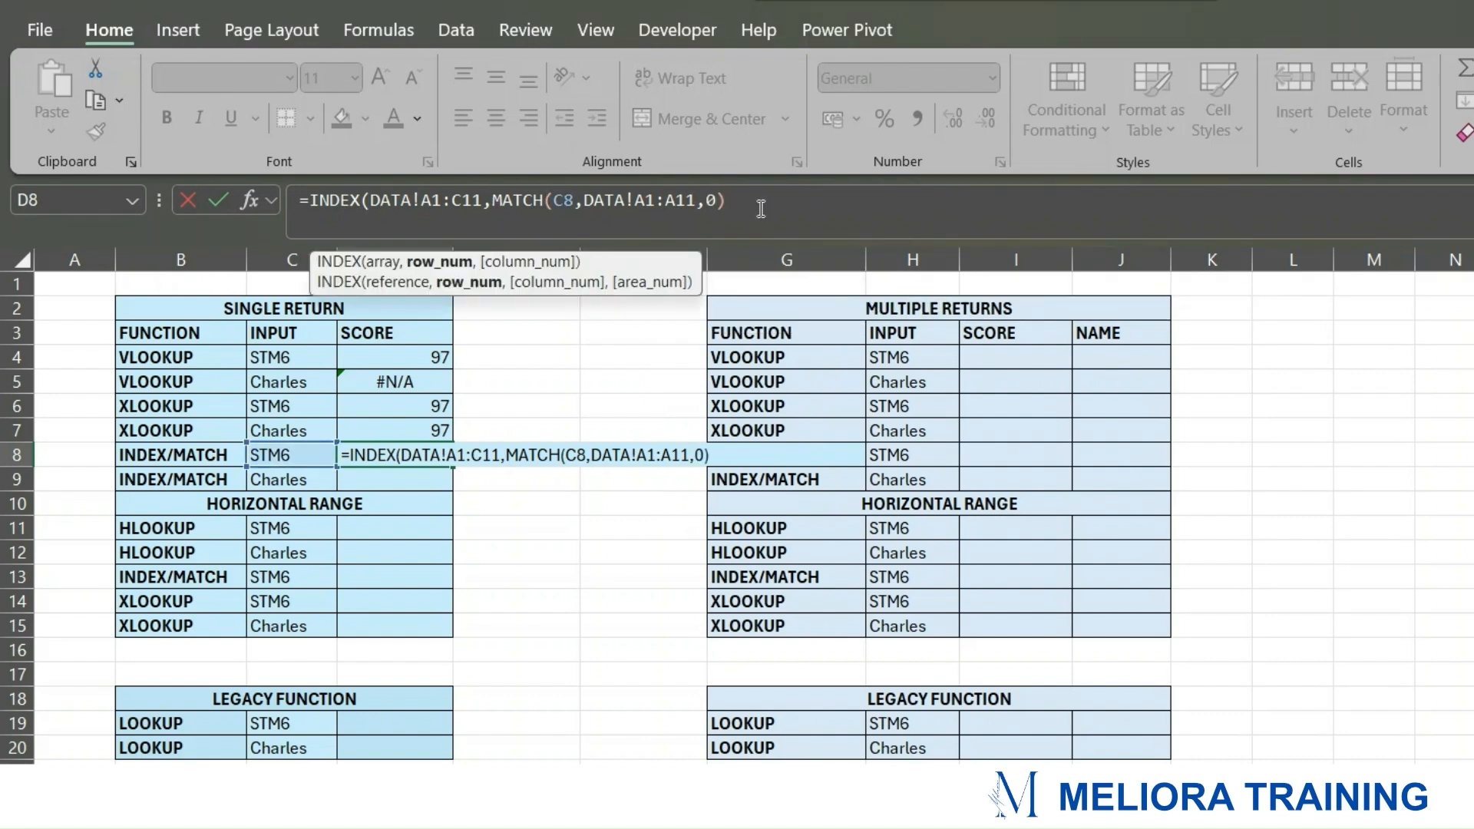
Step: Set the INDEX column number to 2, enter the finished formula in D8, and check the score against its STM6 input
type(",")
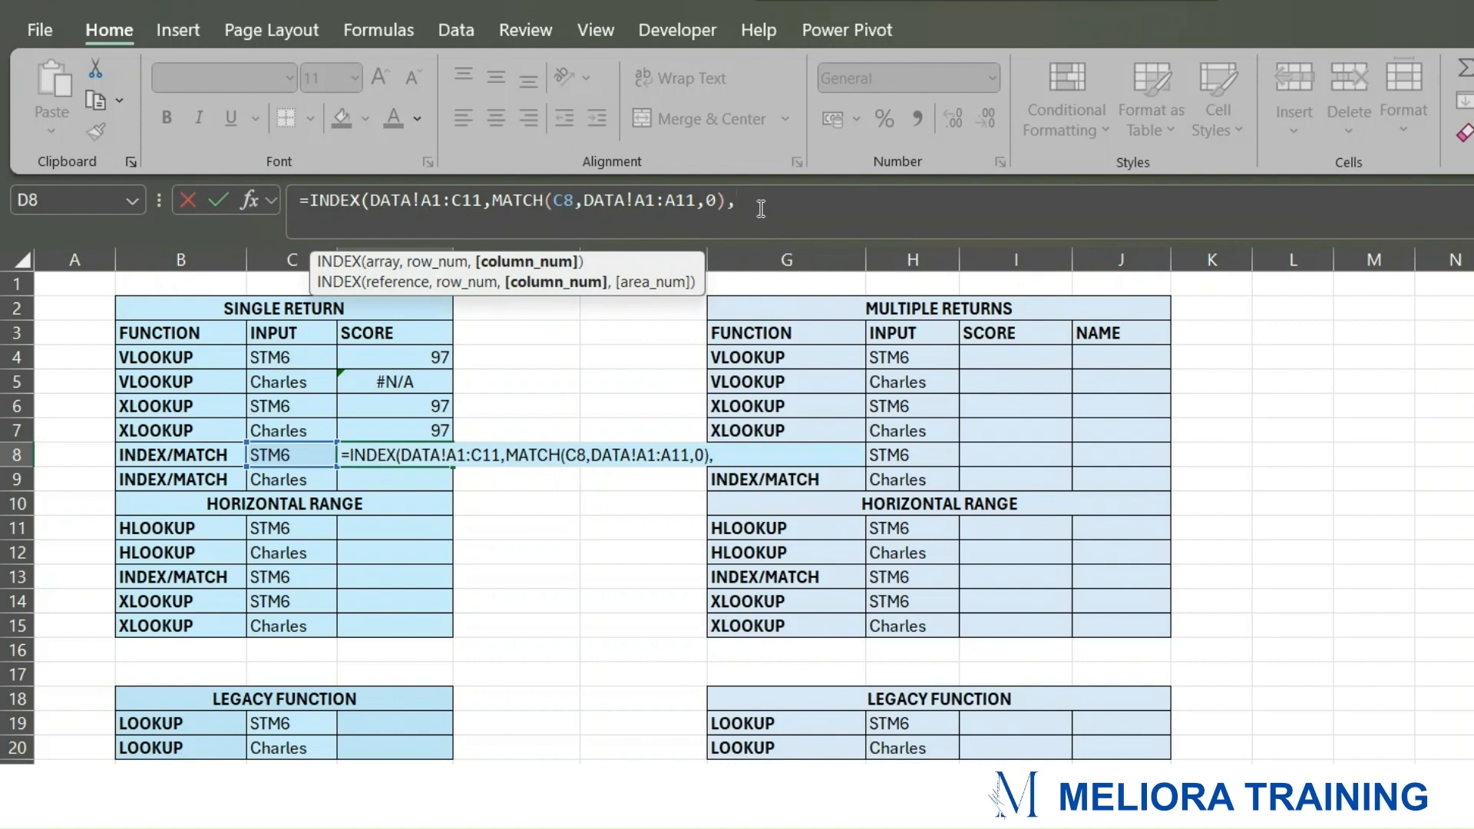
type("2)")
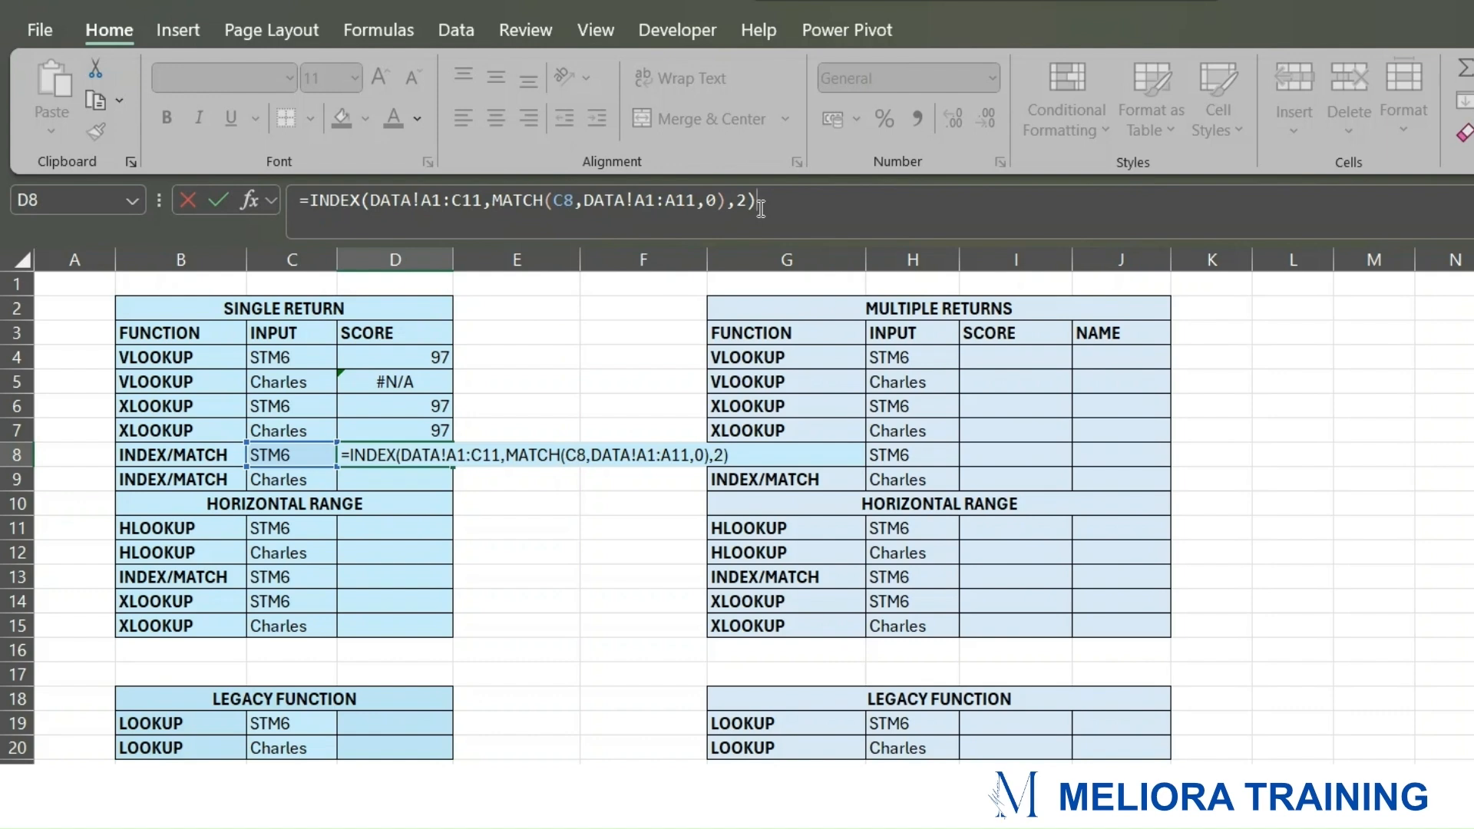
key("Return")
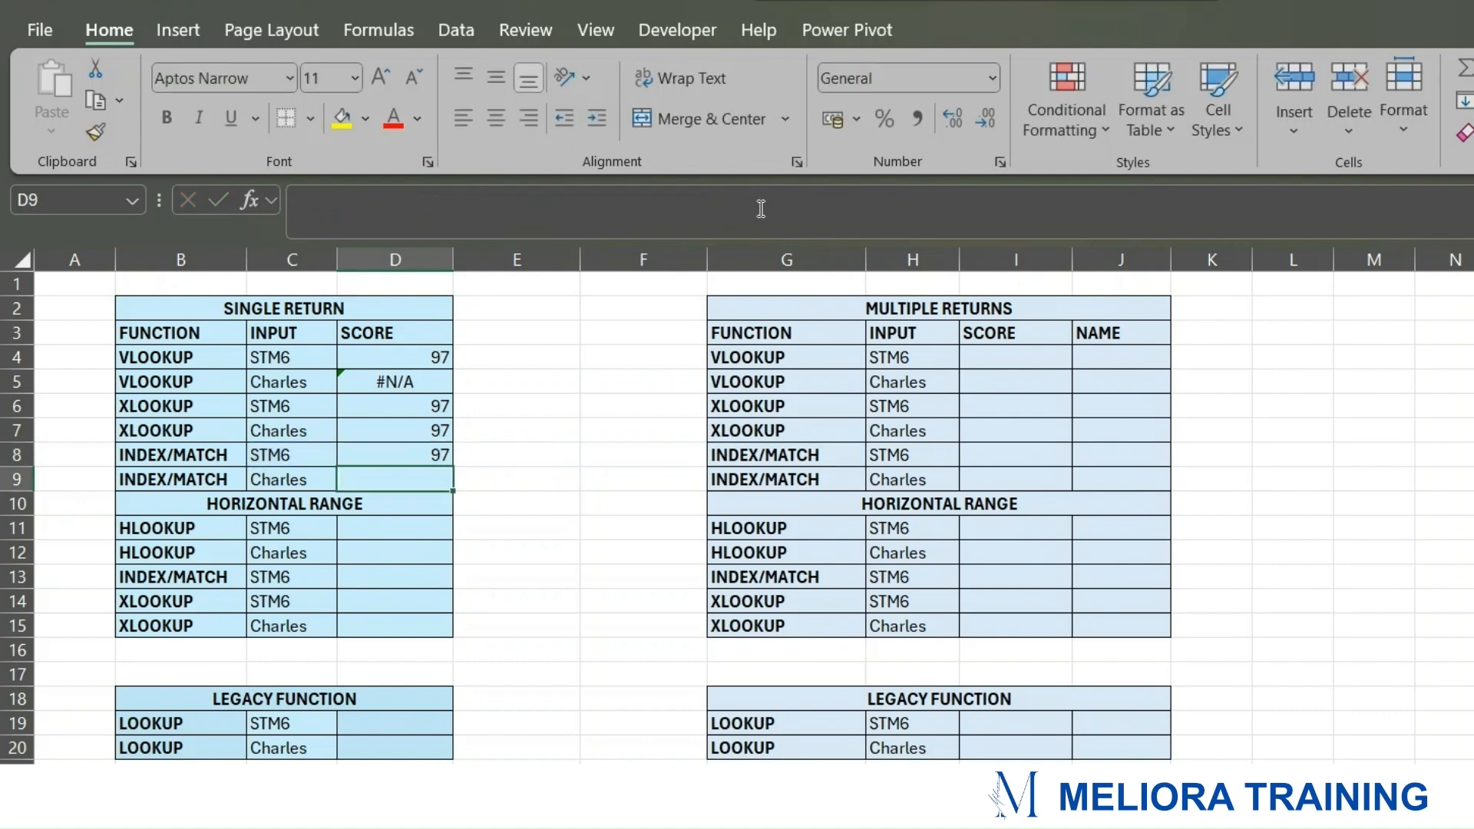
left_click_drag(274, 454, 415, 455)
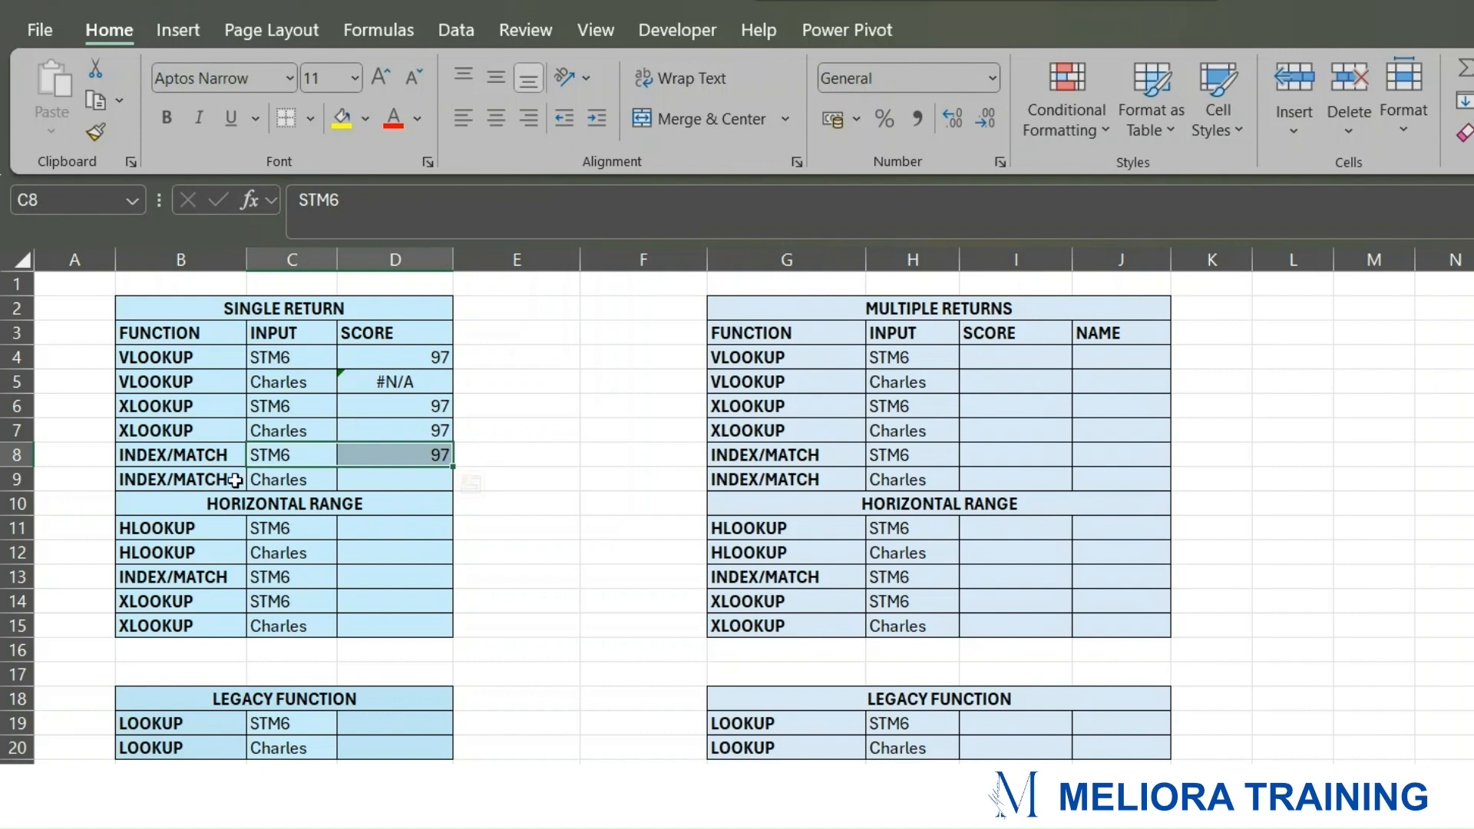
Step: Start an INDEX formula in D9 for the Charles input with DATA!A1:A11 as the array
left_click(296, 479)
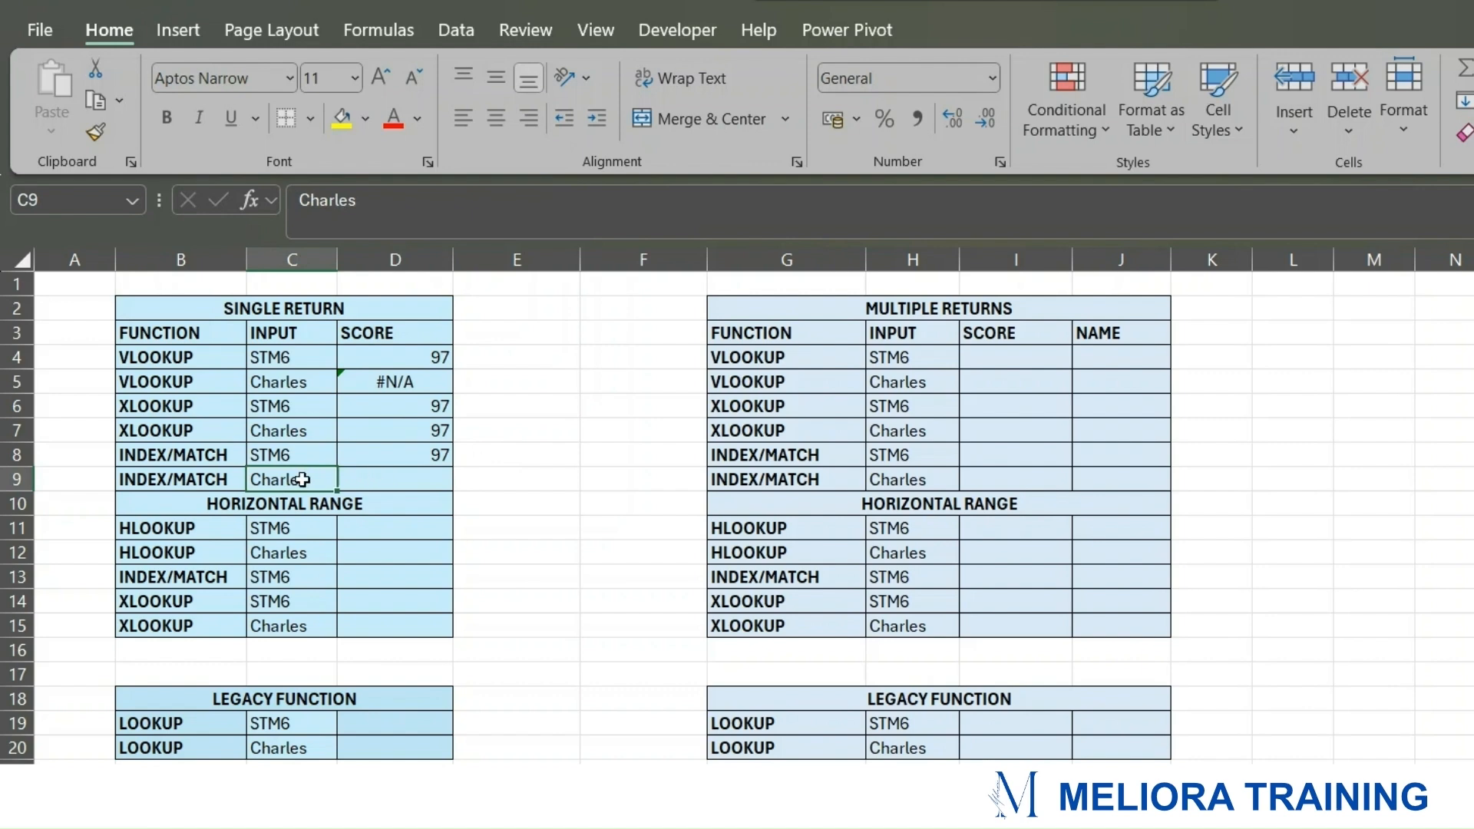
left_click(422, 480)
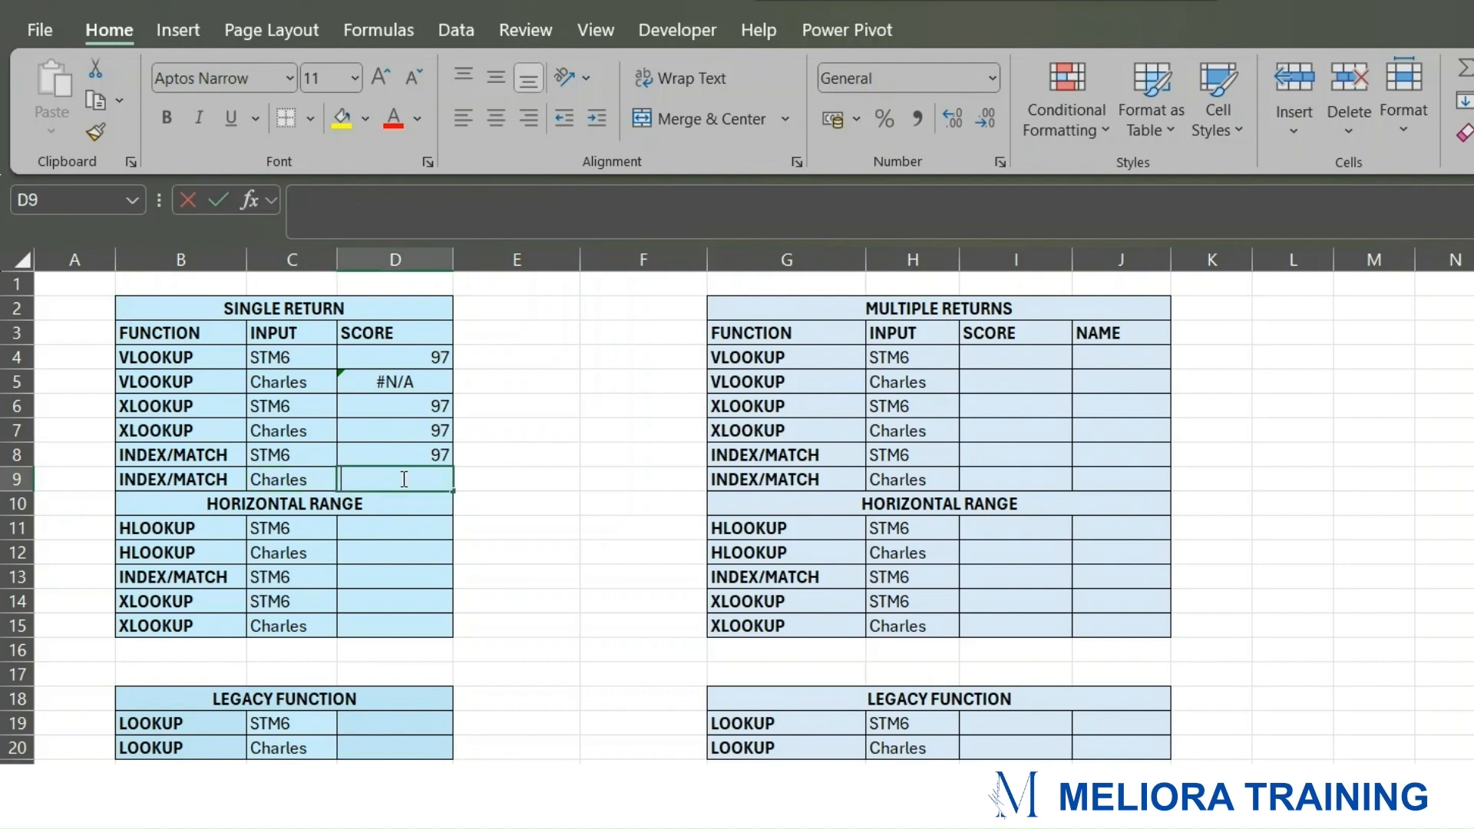
type("=INDEX(")
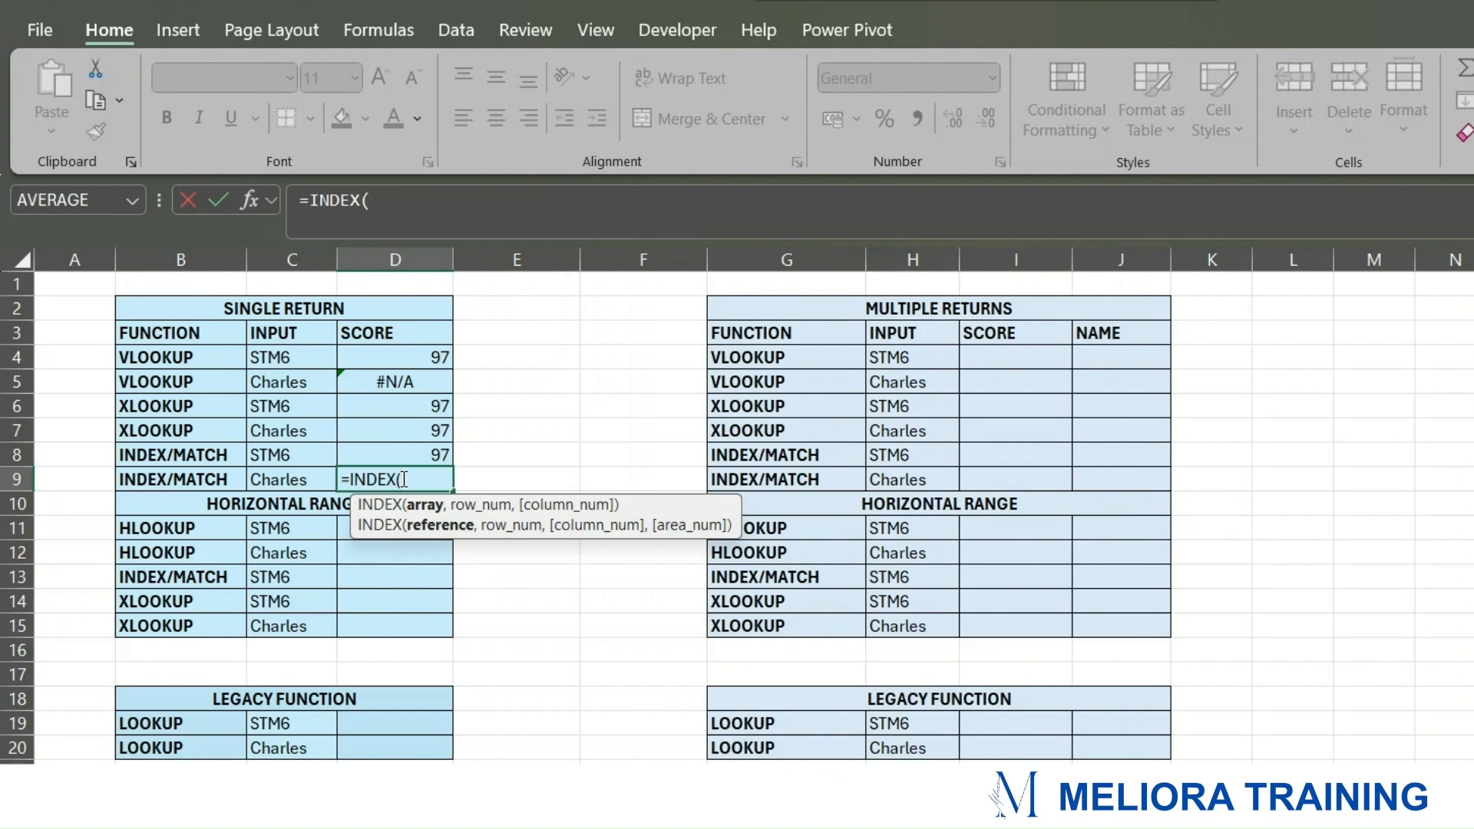
type("DATA!A1:A11,")
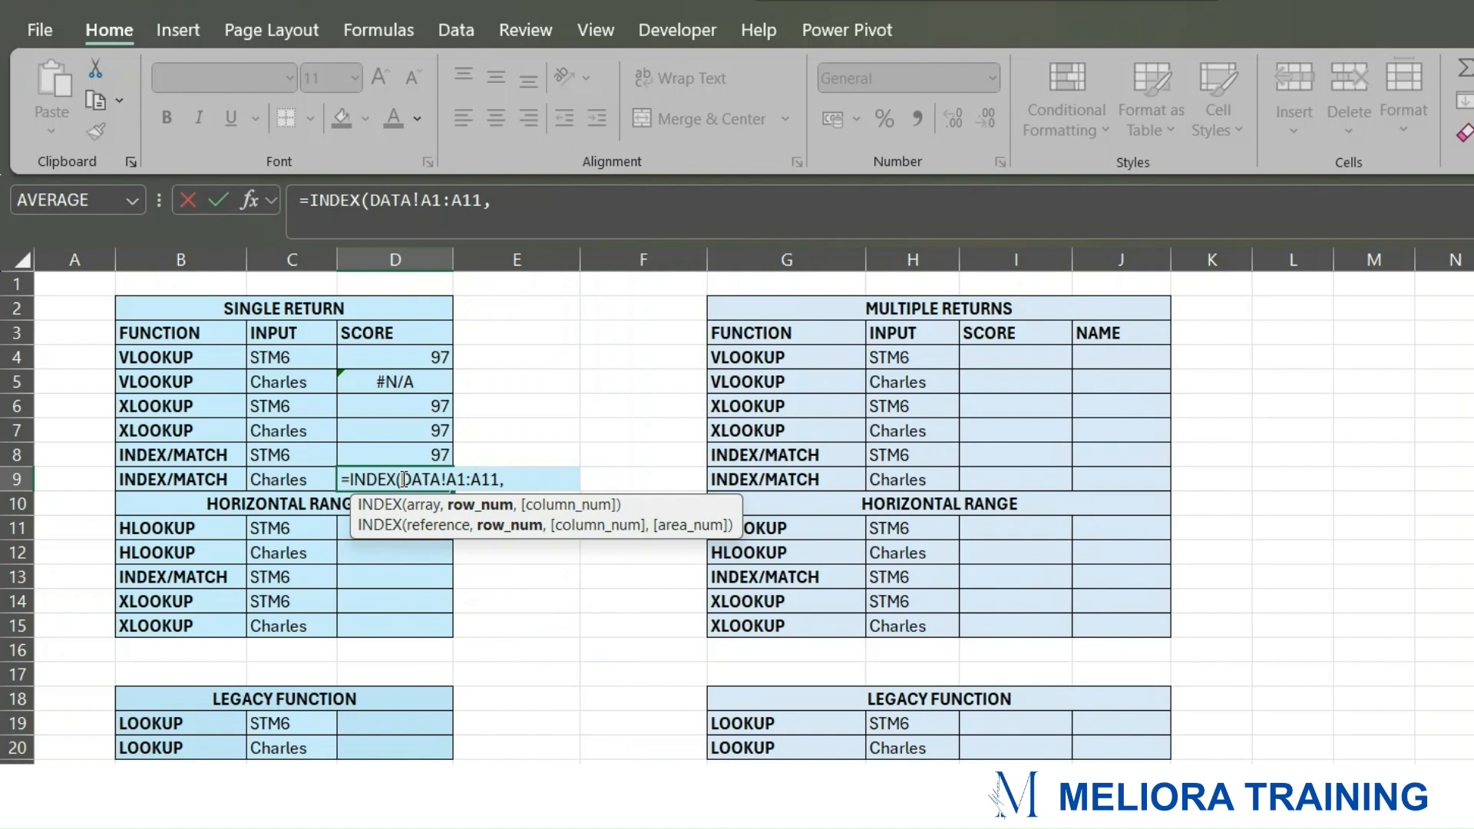
Step: Nest a MATCH as the row number in D9, looking up C9 in DATA!C1:C11 with 0 for an exact match
type("MATCH(")
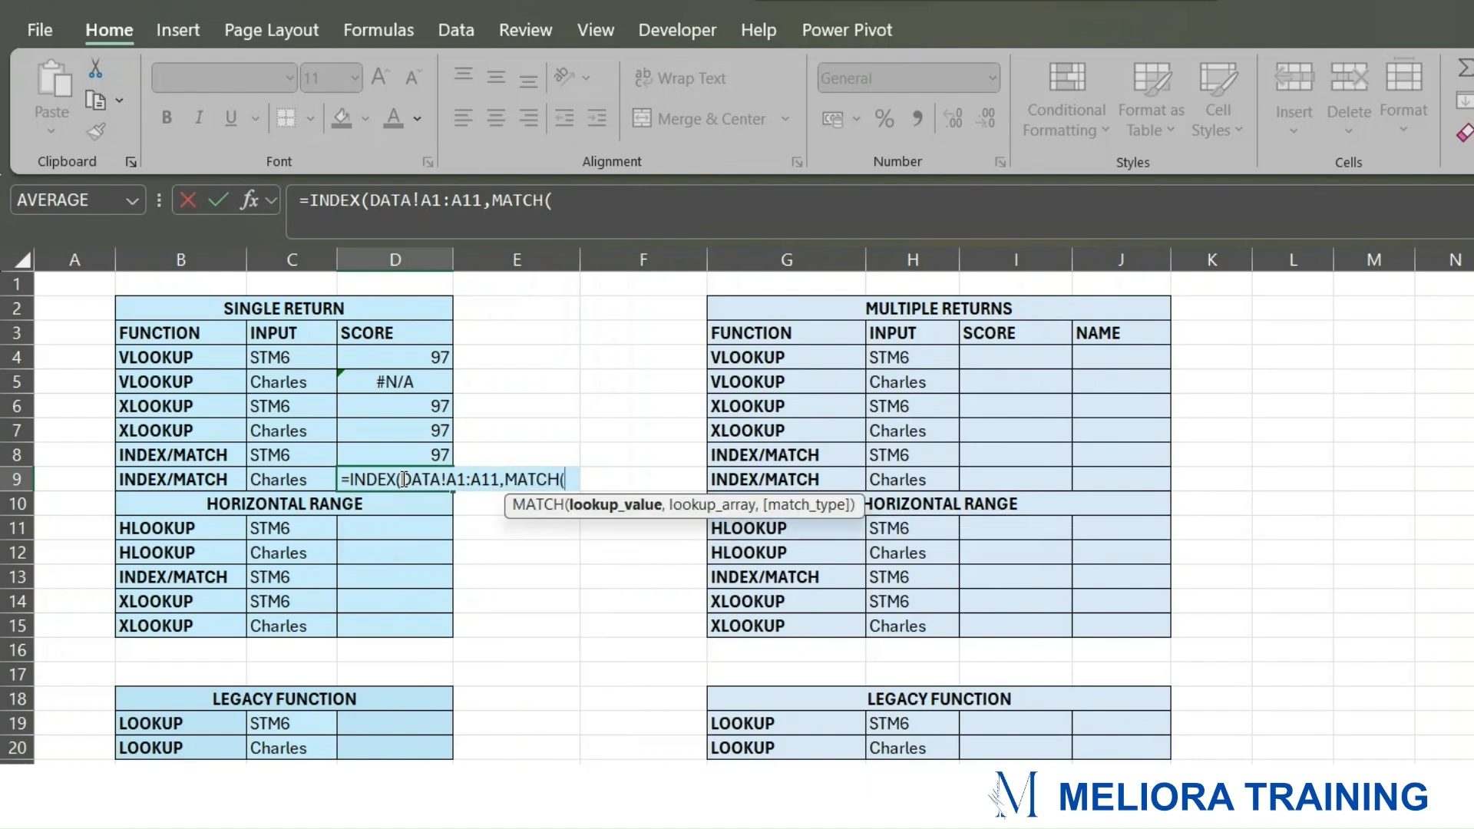
left_click(272, 478)
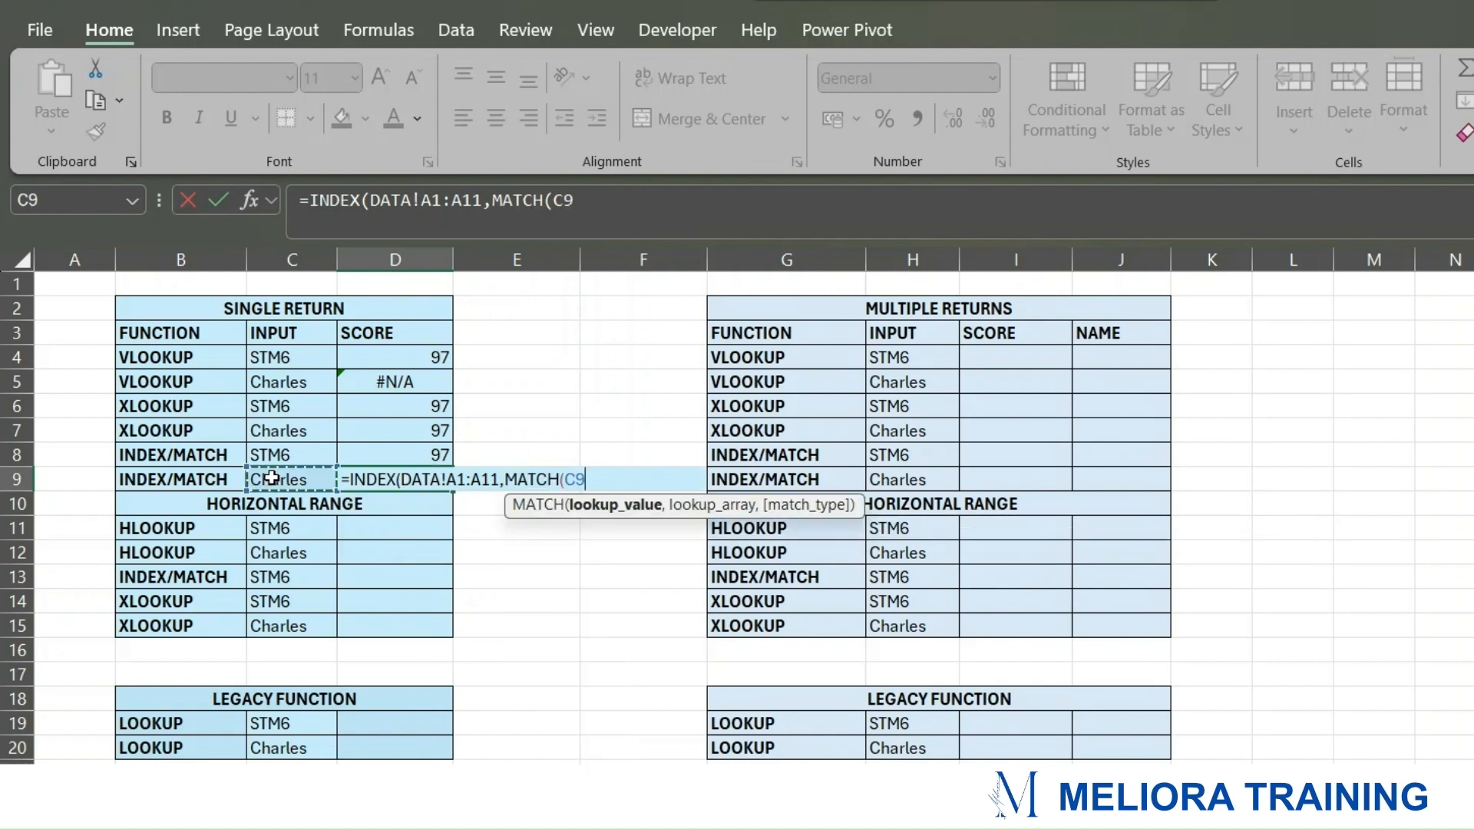
type(",")
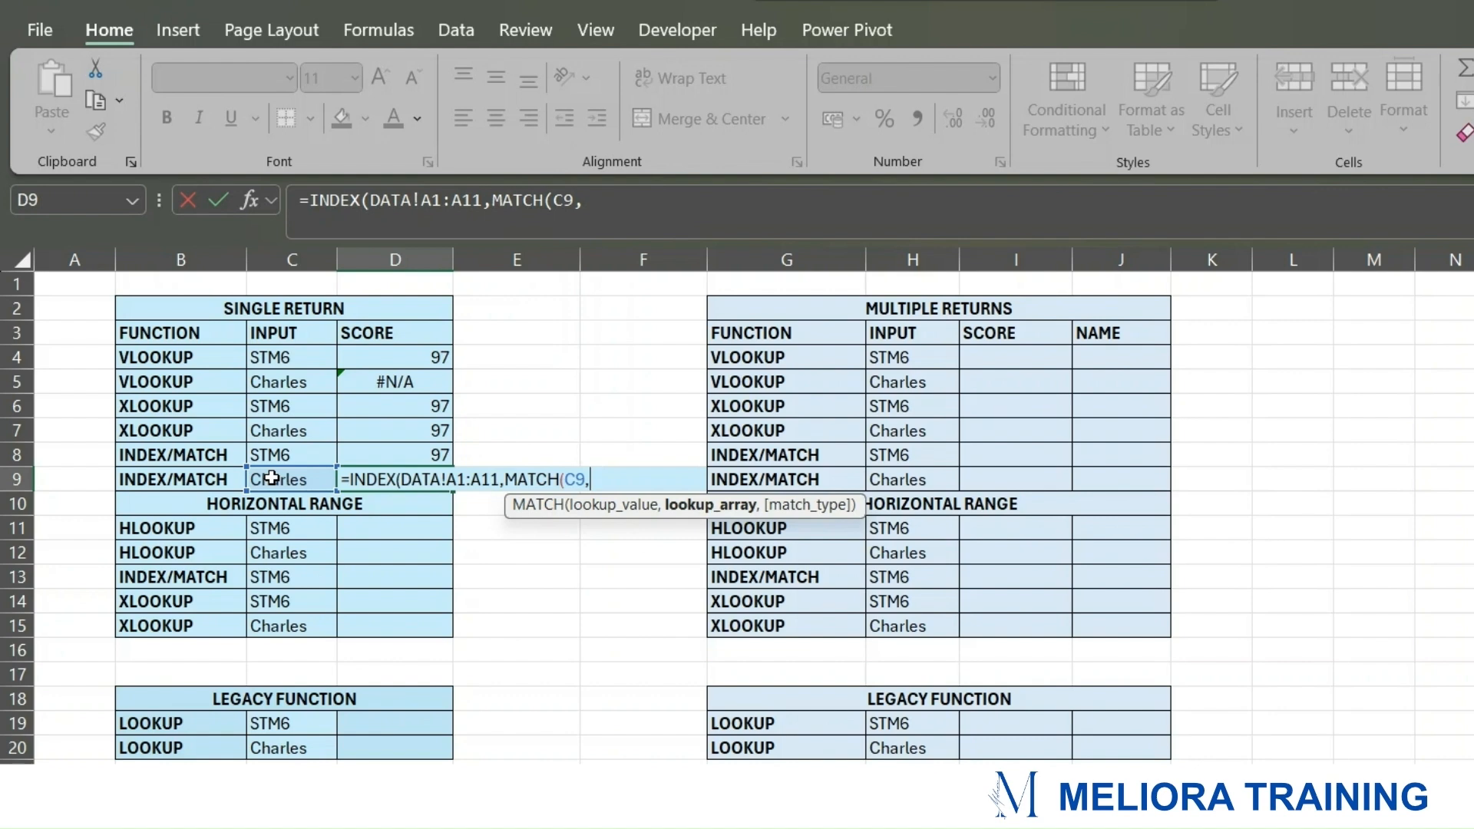
type("DATA!")
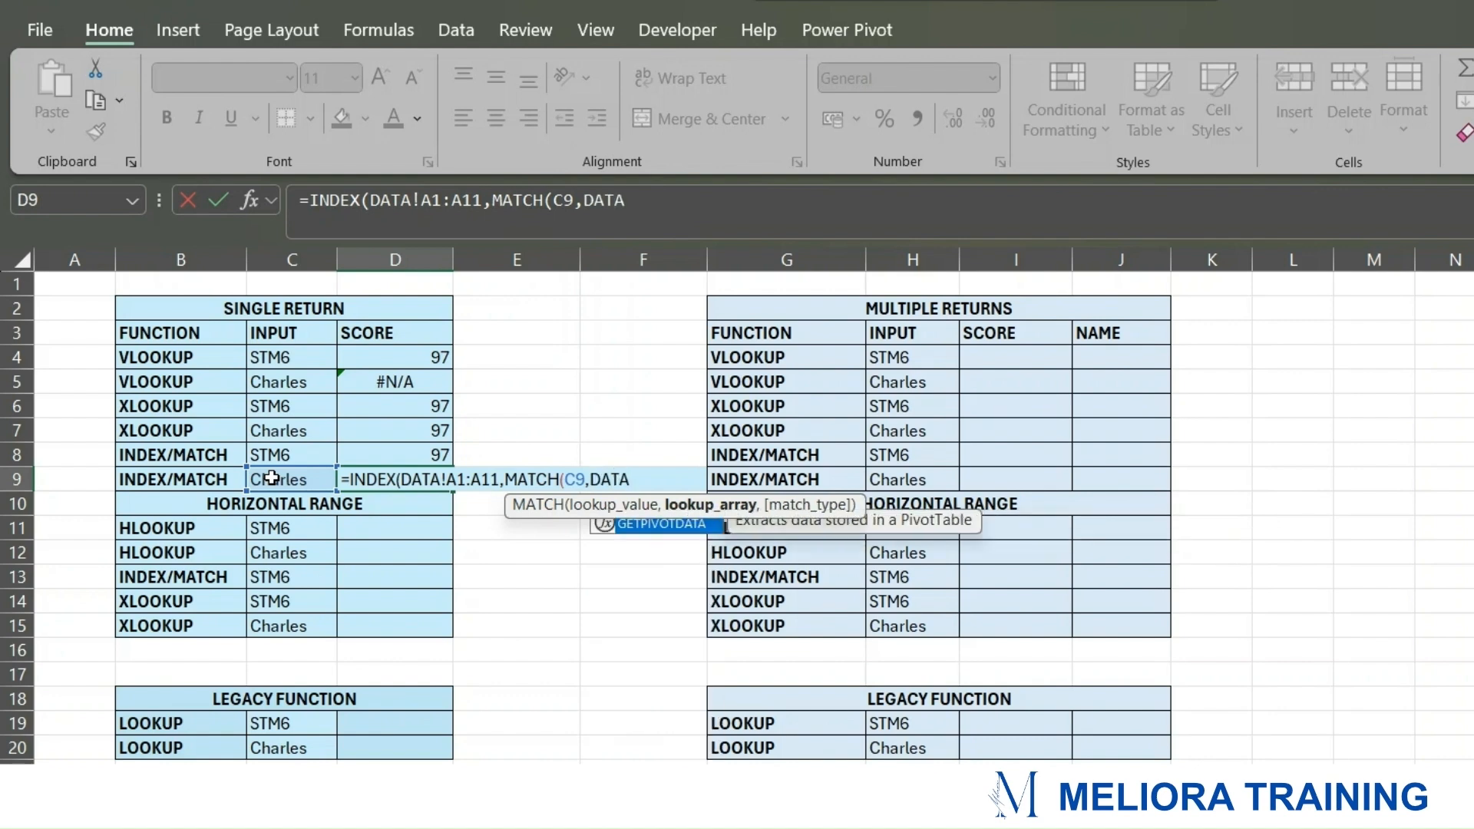
type("C1:")
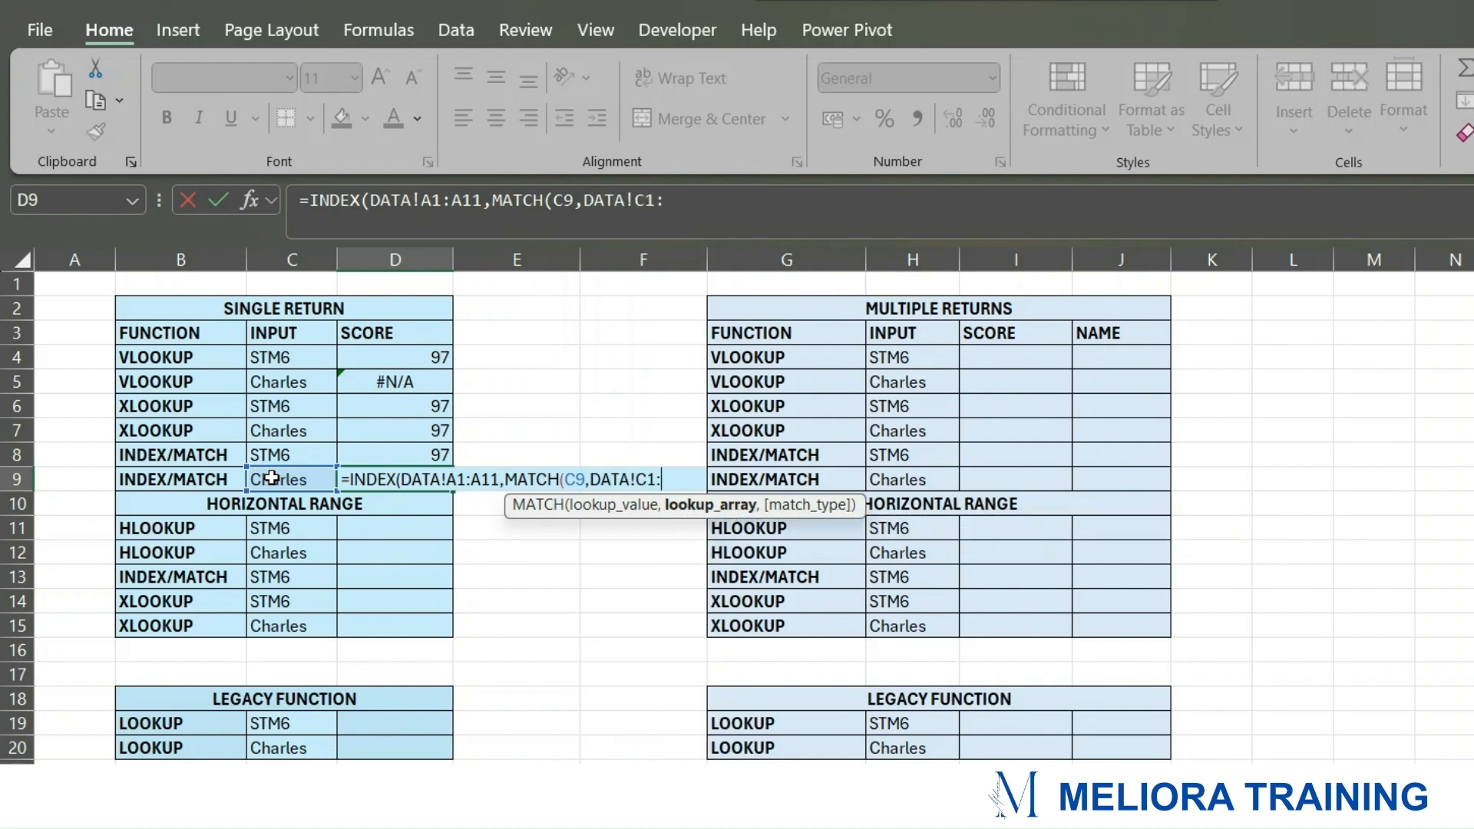
type("C11,")
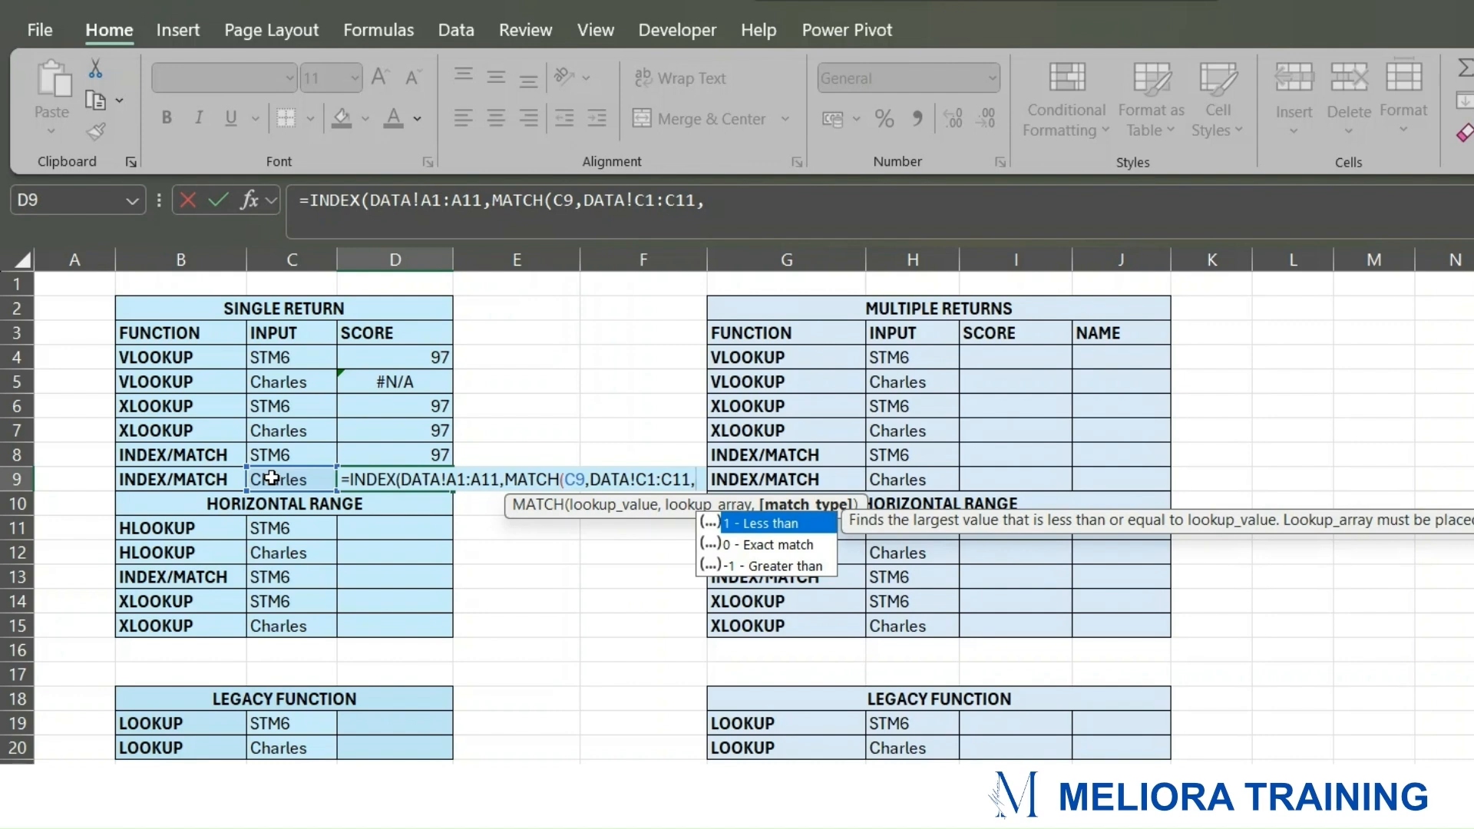
key("Down")
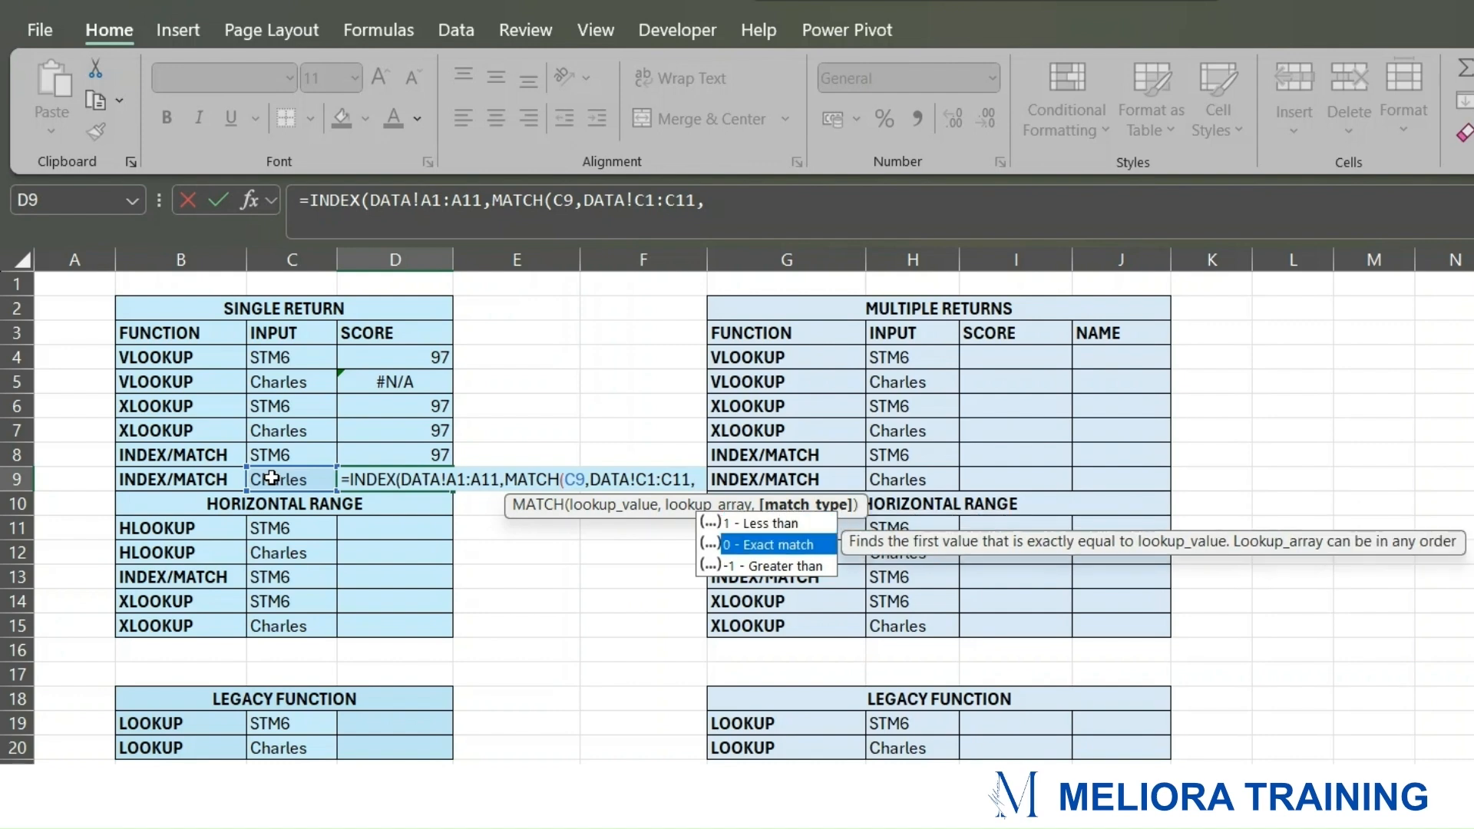
key("Tab")
type(")")
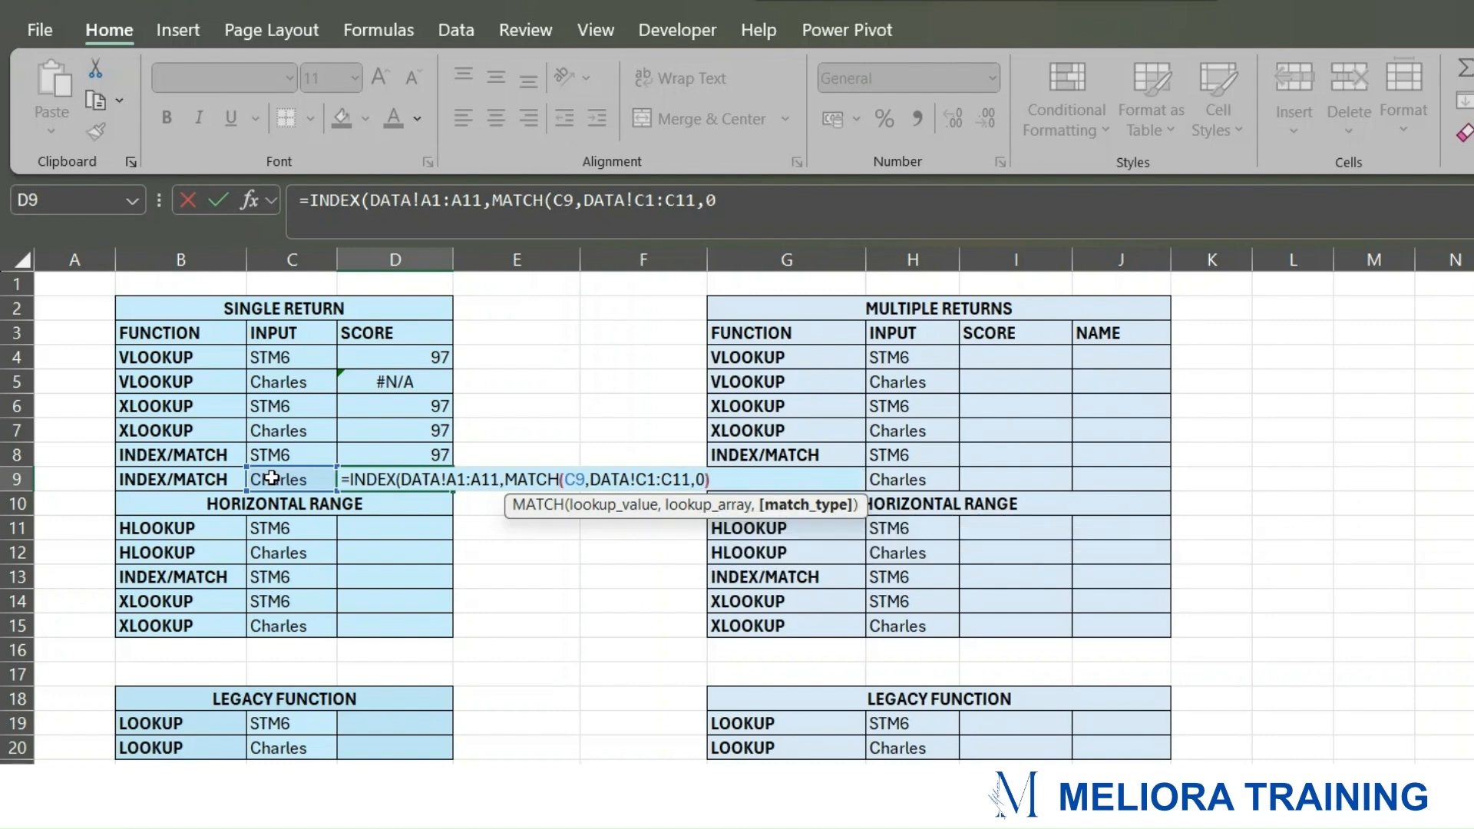
Step: Set the INDEX column number to 2 in D9 and enter the completed formula
type(",2")
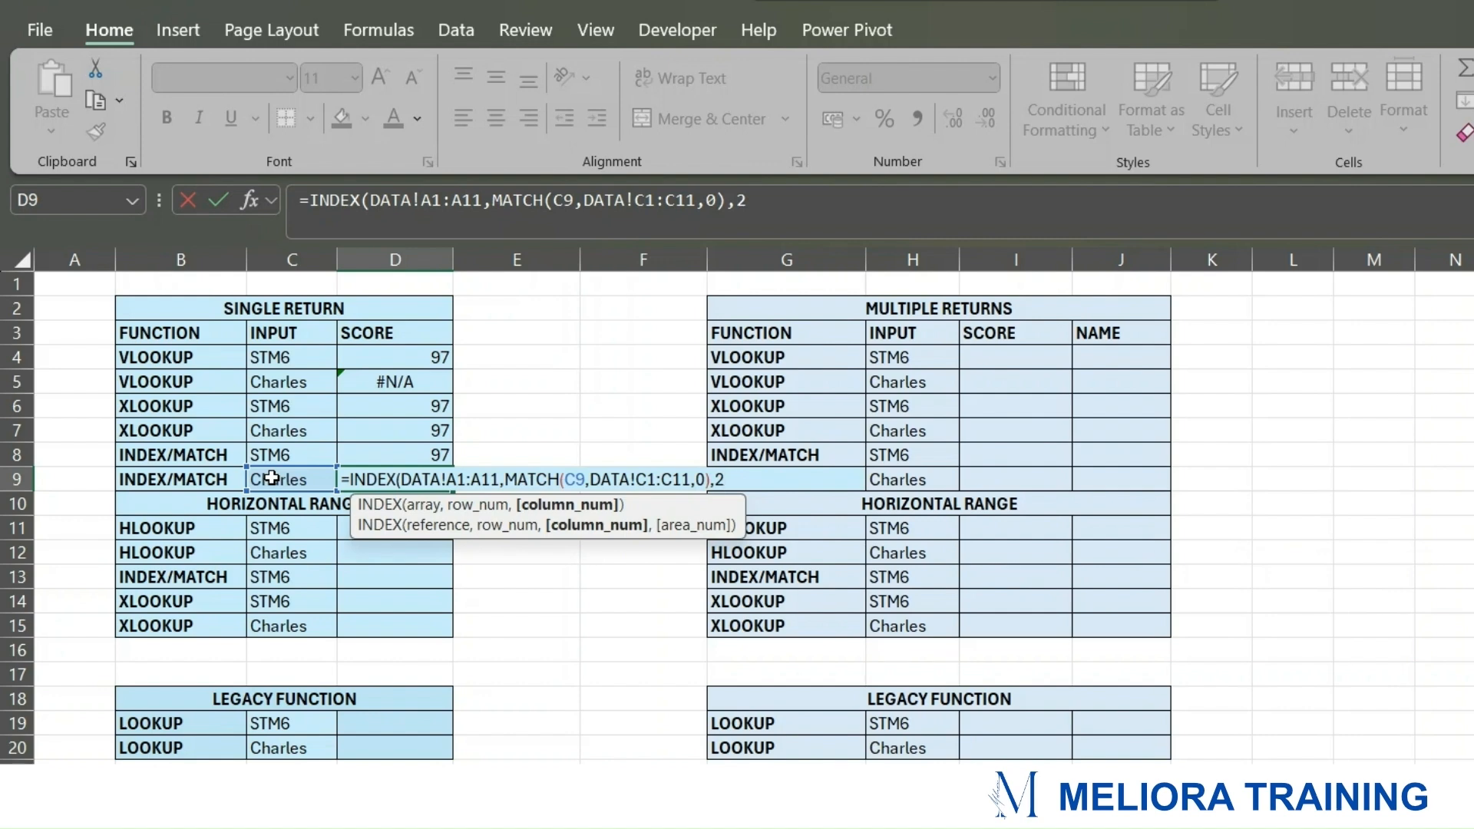
type(")")
key("Return")
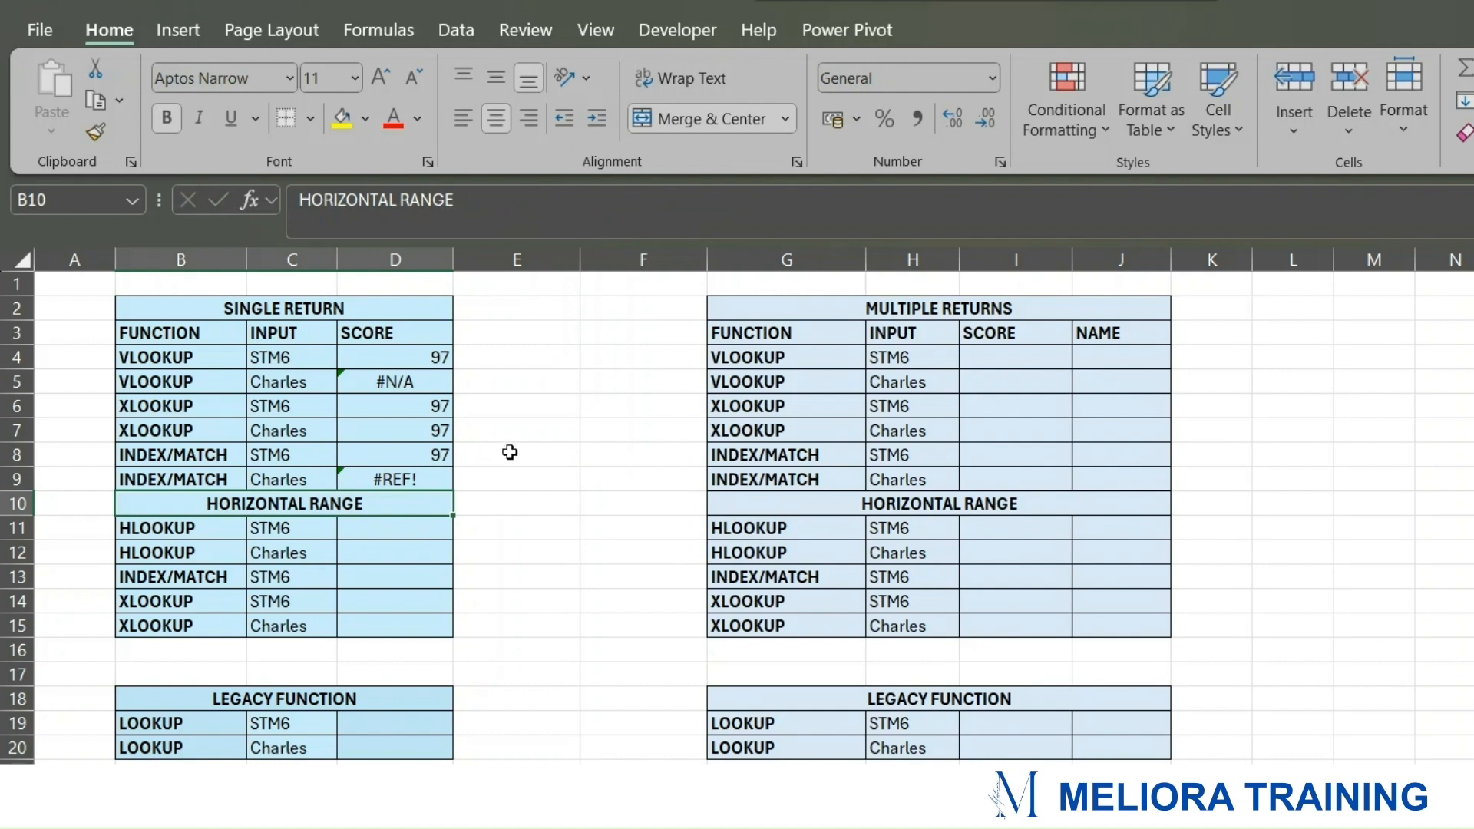
Step: Correct the INDEX array in the D9 formula to DATA!A1:C11 and enter the revised formula
left_click(398, 478)
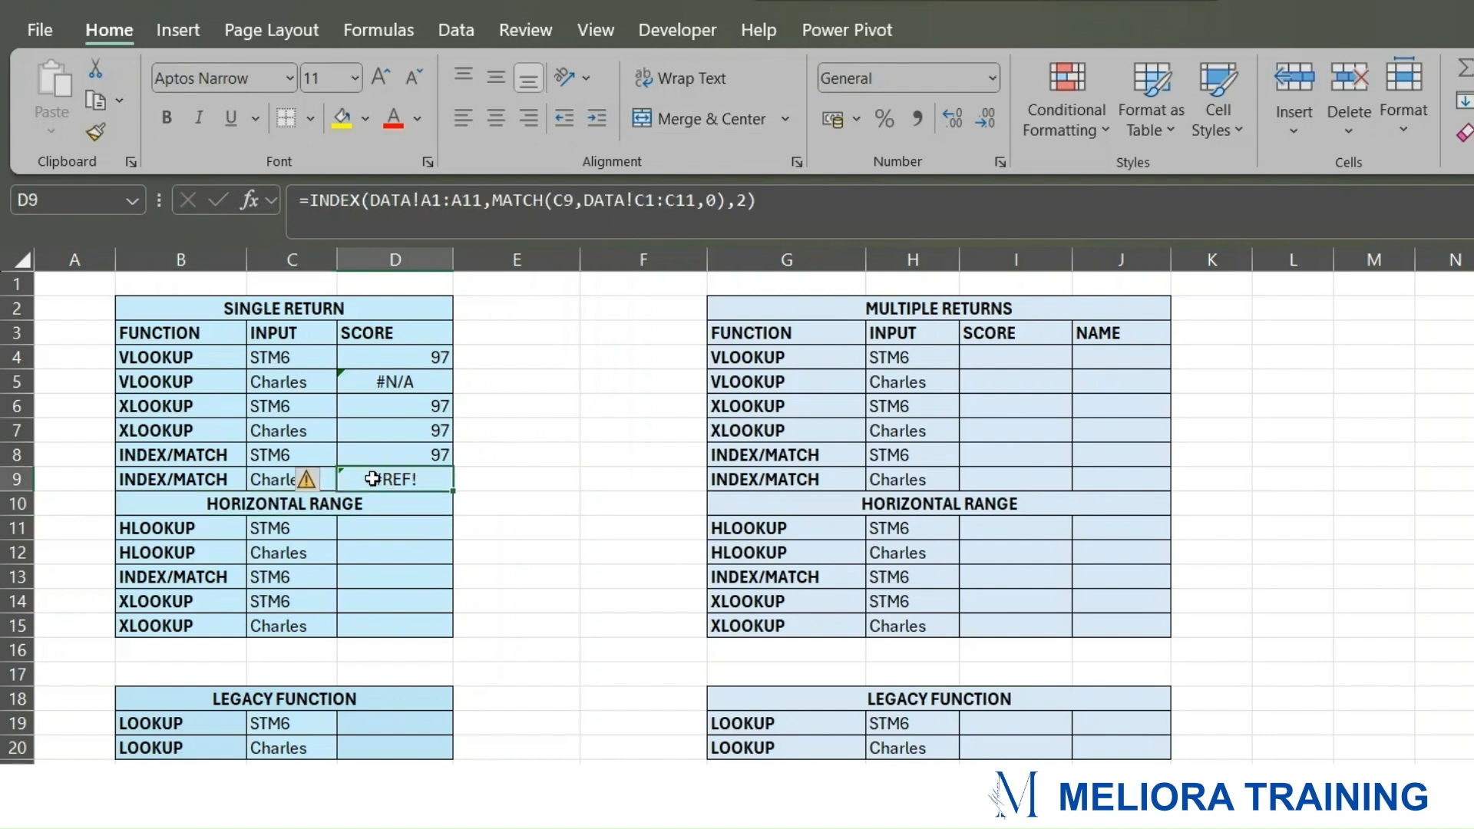
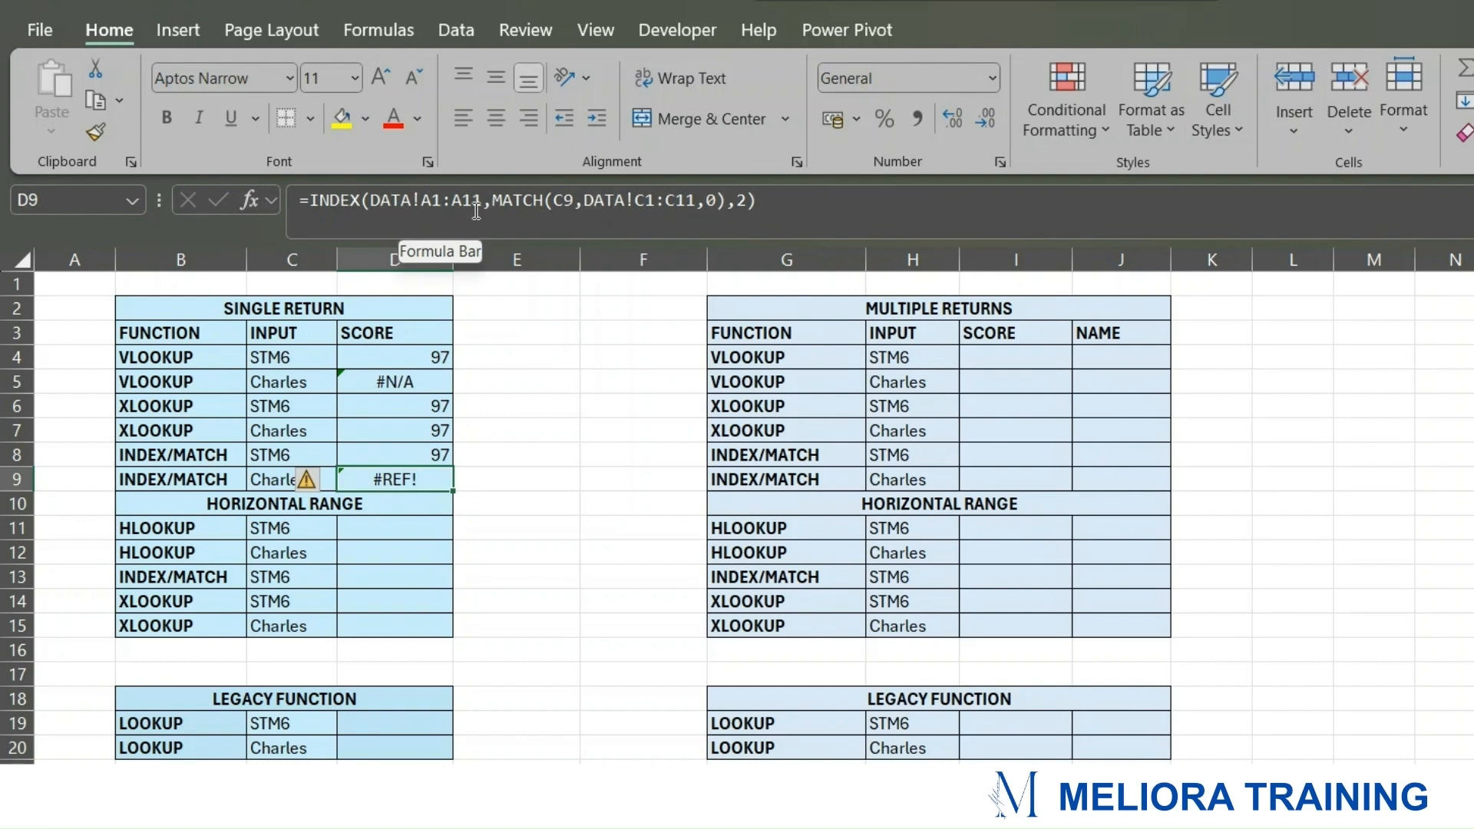
left_click(421, 201)
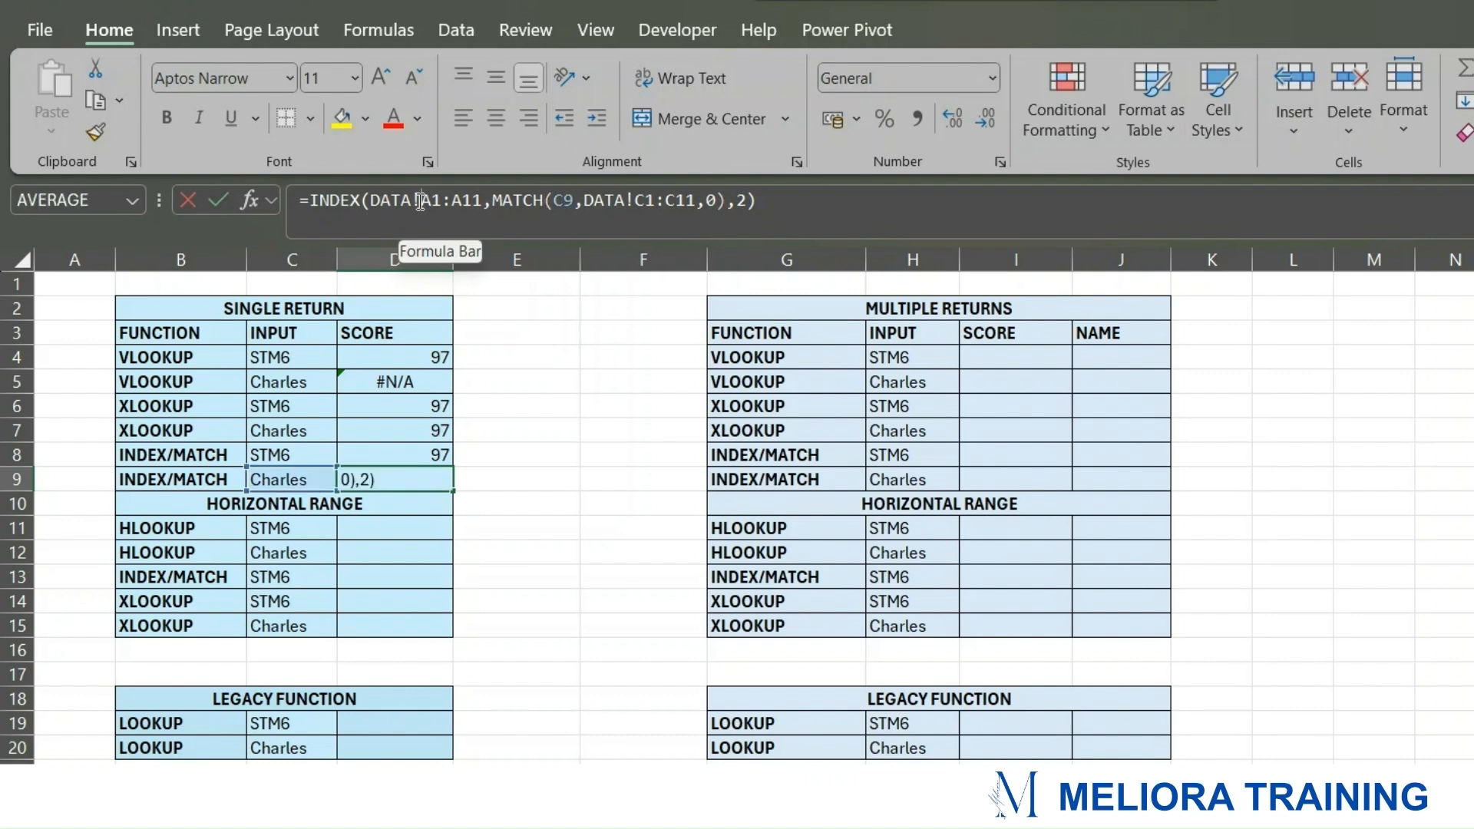
left_click(482, 201)
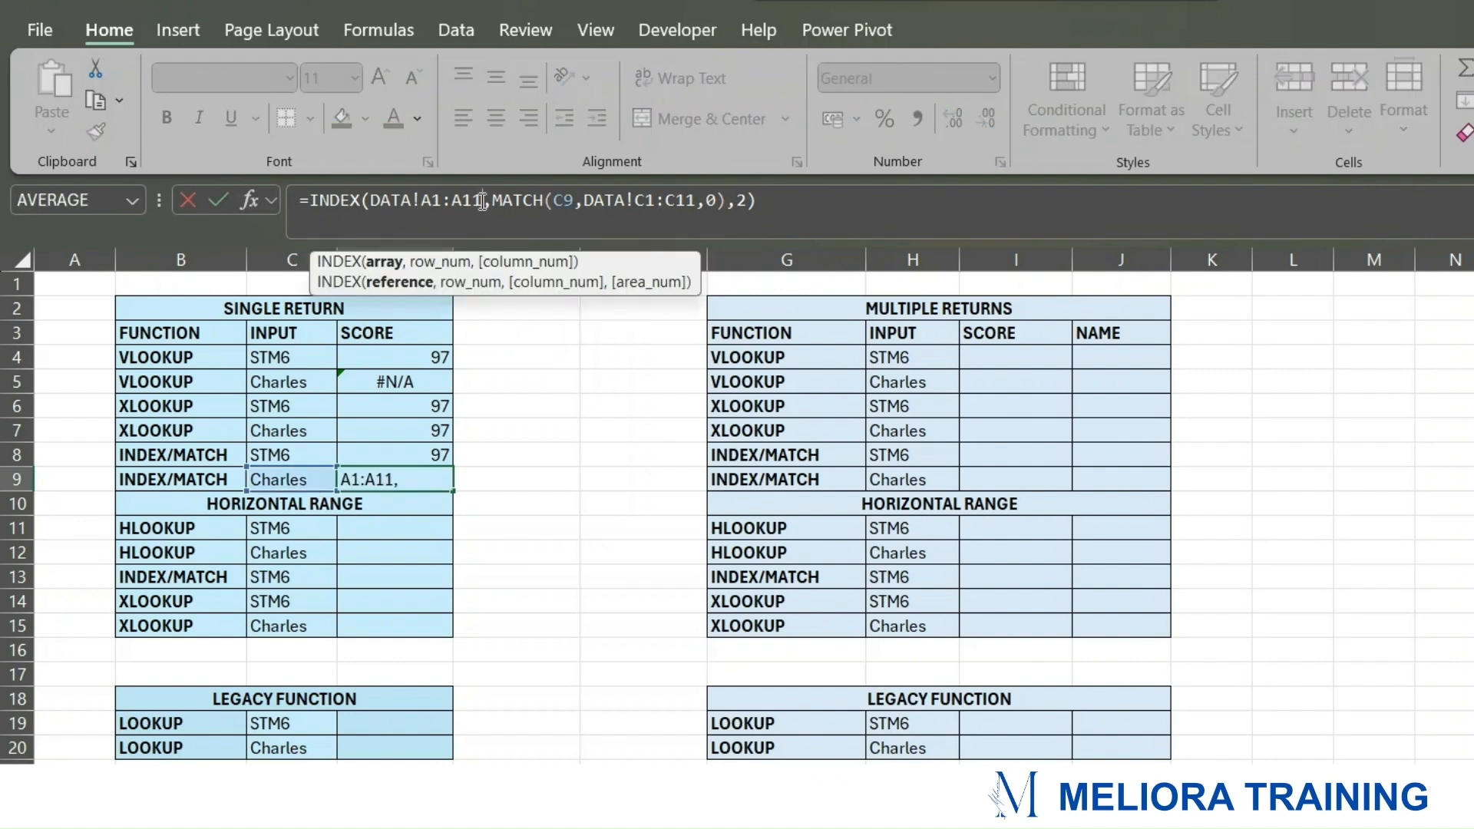
left_click_drag(420, 201, 482, 202)
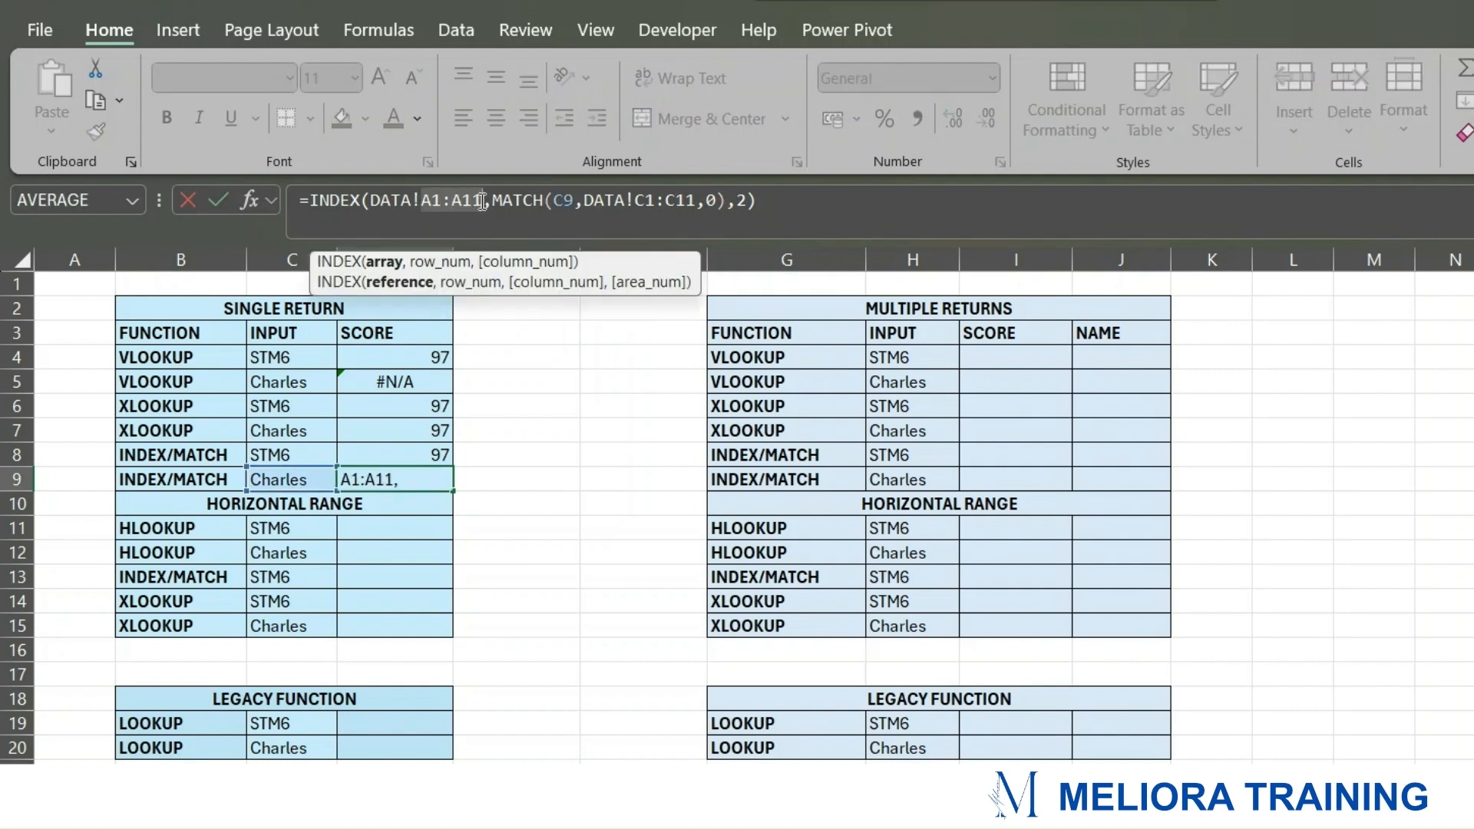
left_click(747, 206)
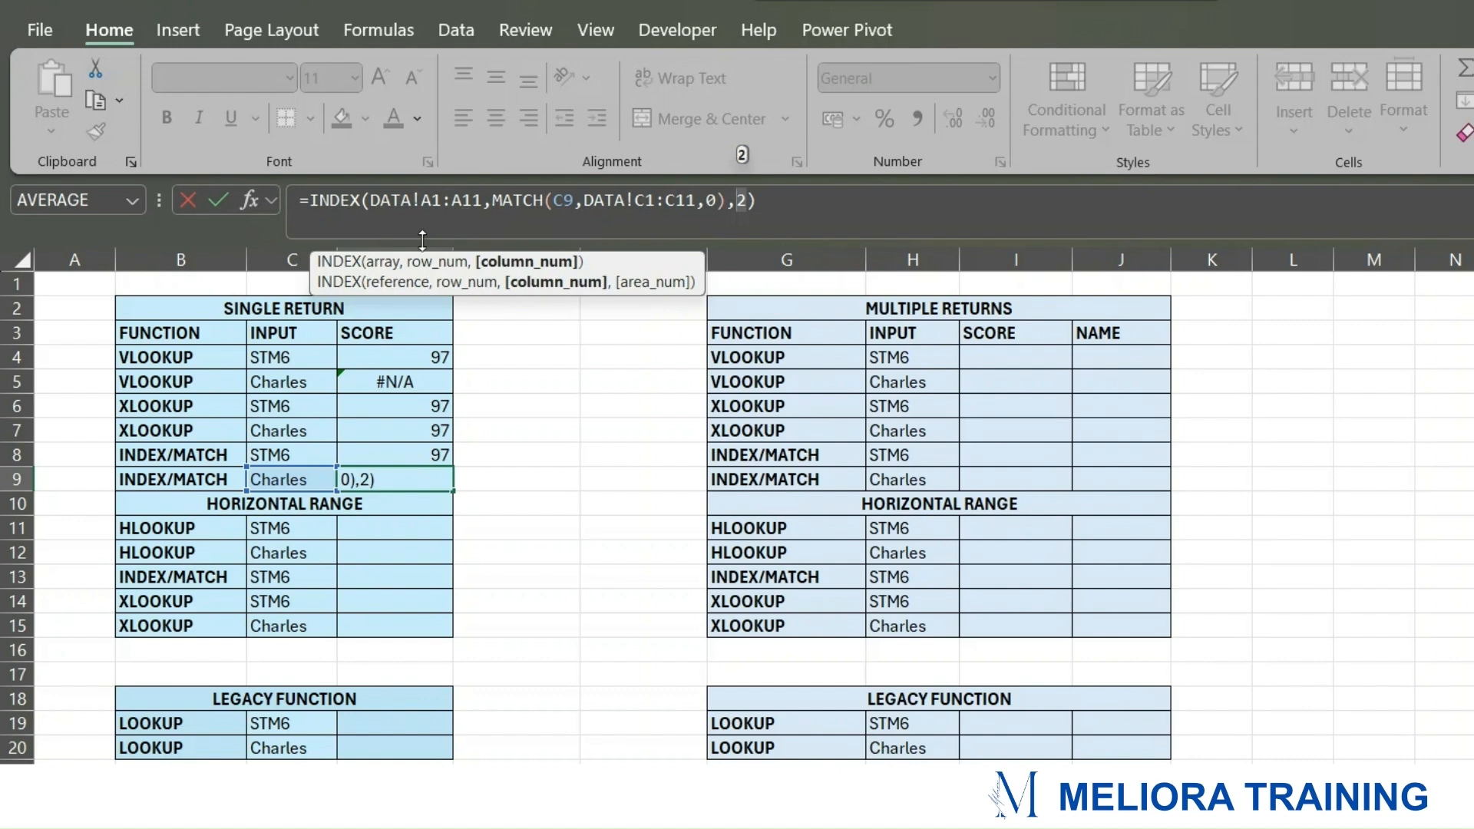
left_click(465, 201)
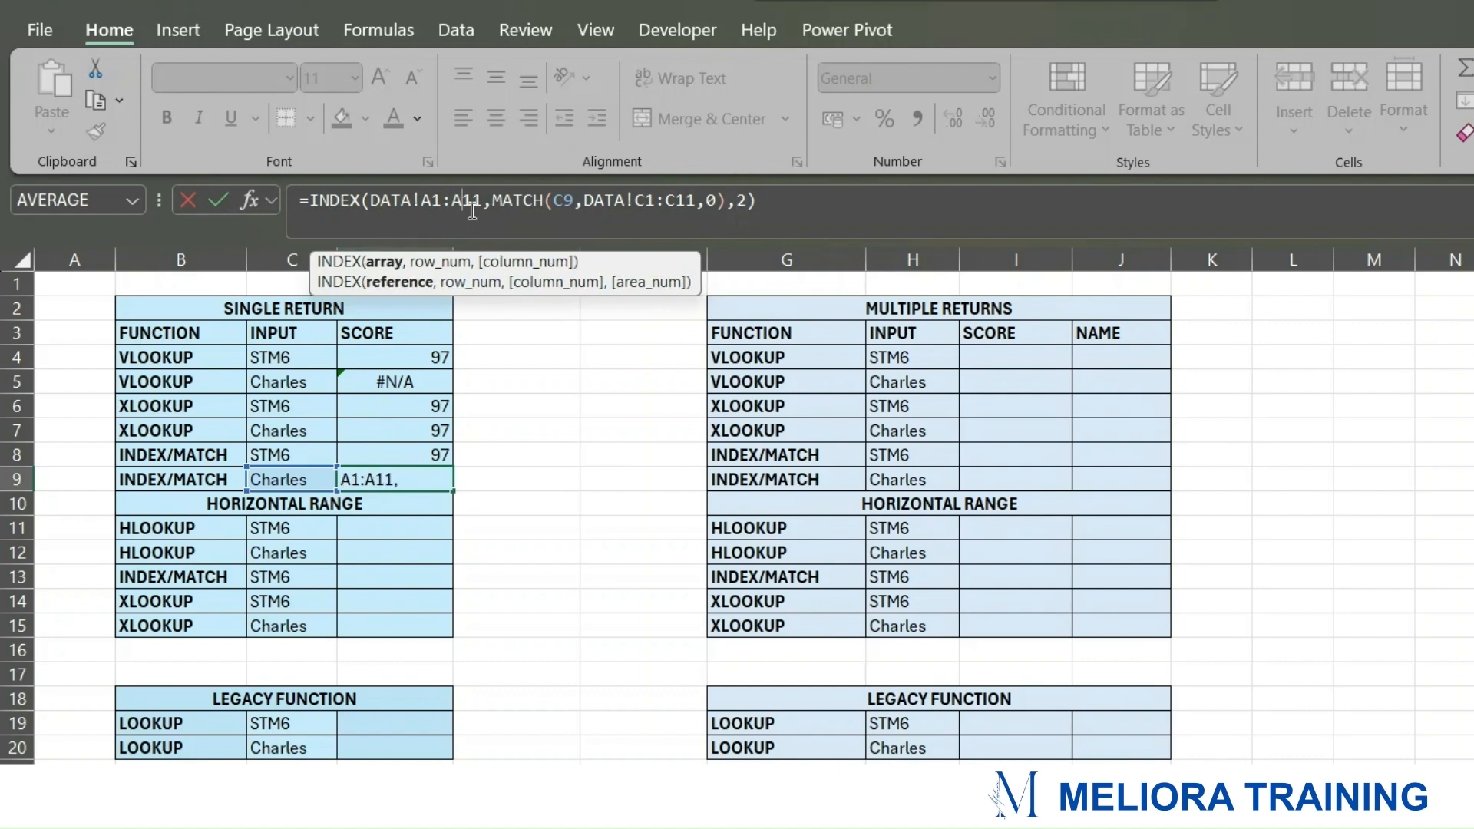
key("BackSpace")
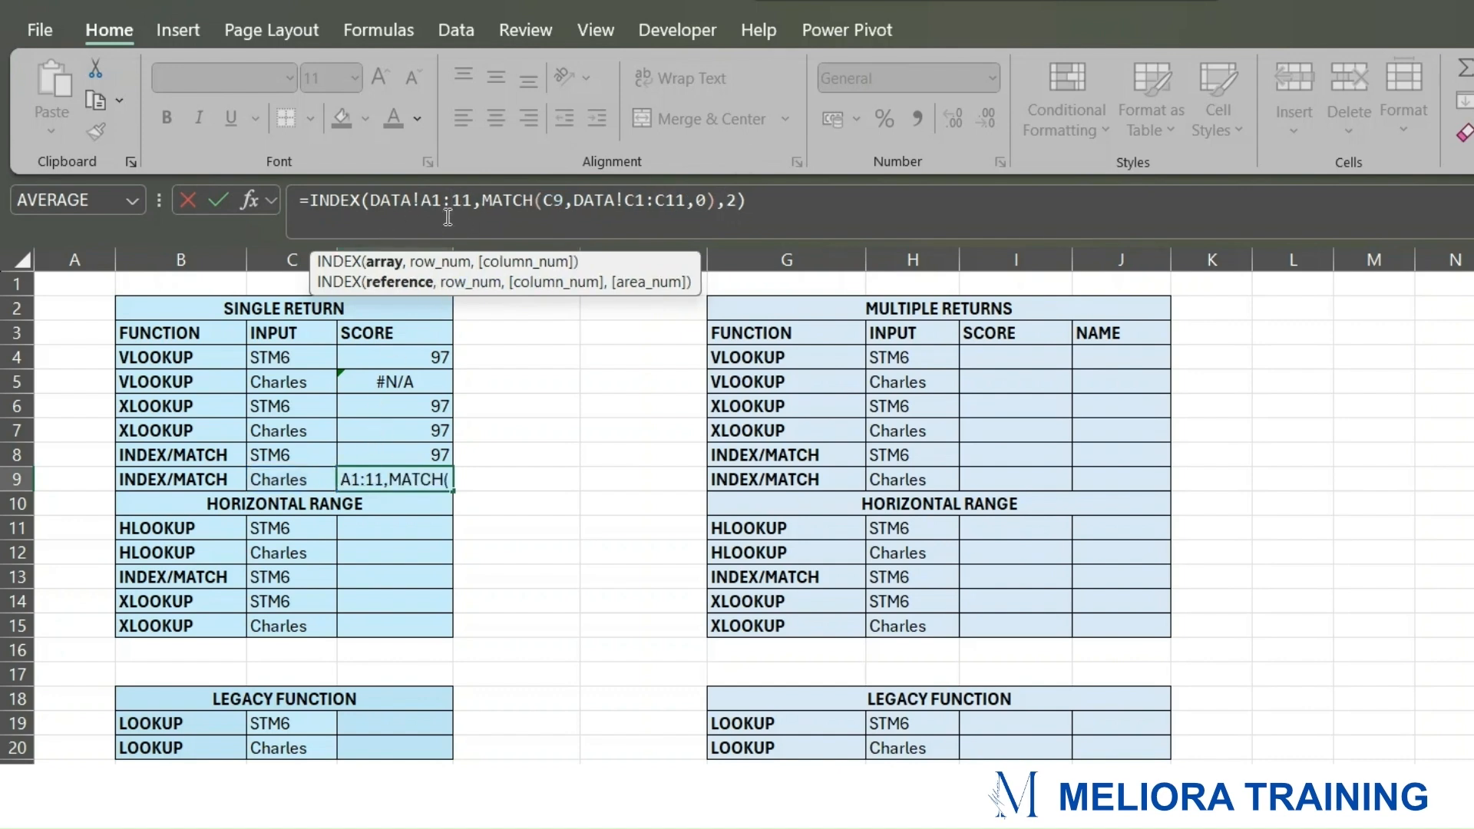
type("C")
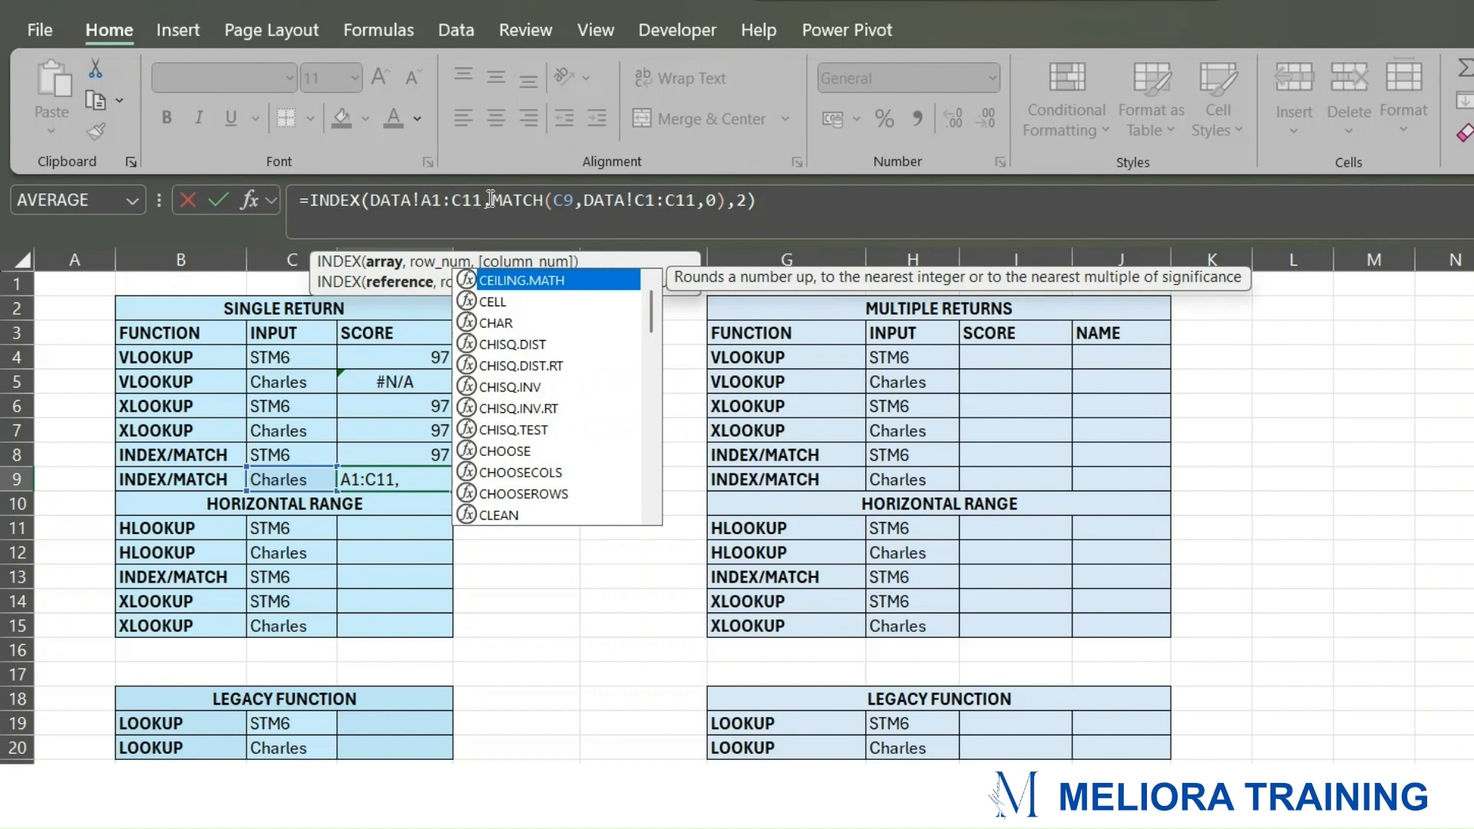
left_click(784, 209)
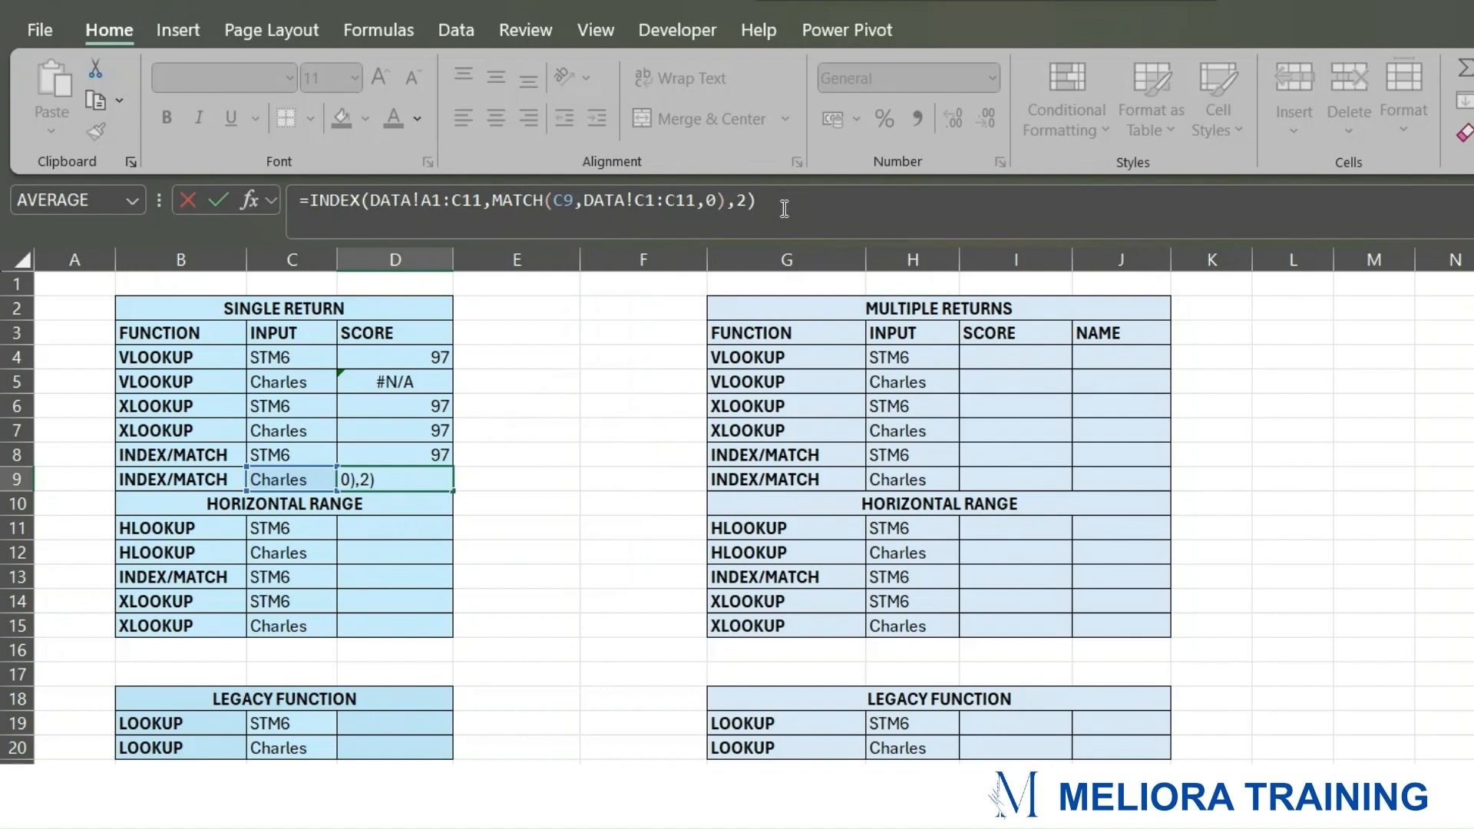
key("Return")
left_click(437, 481)
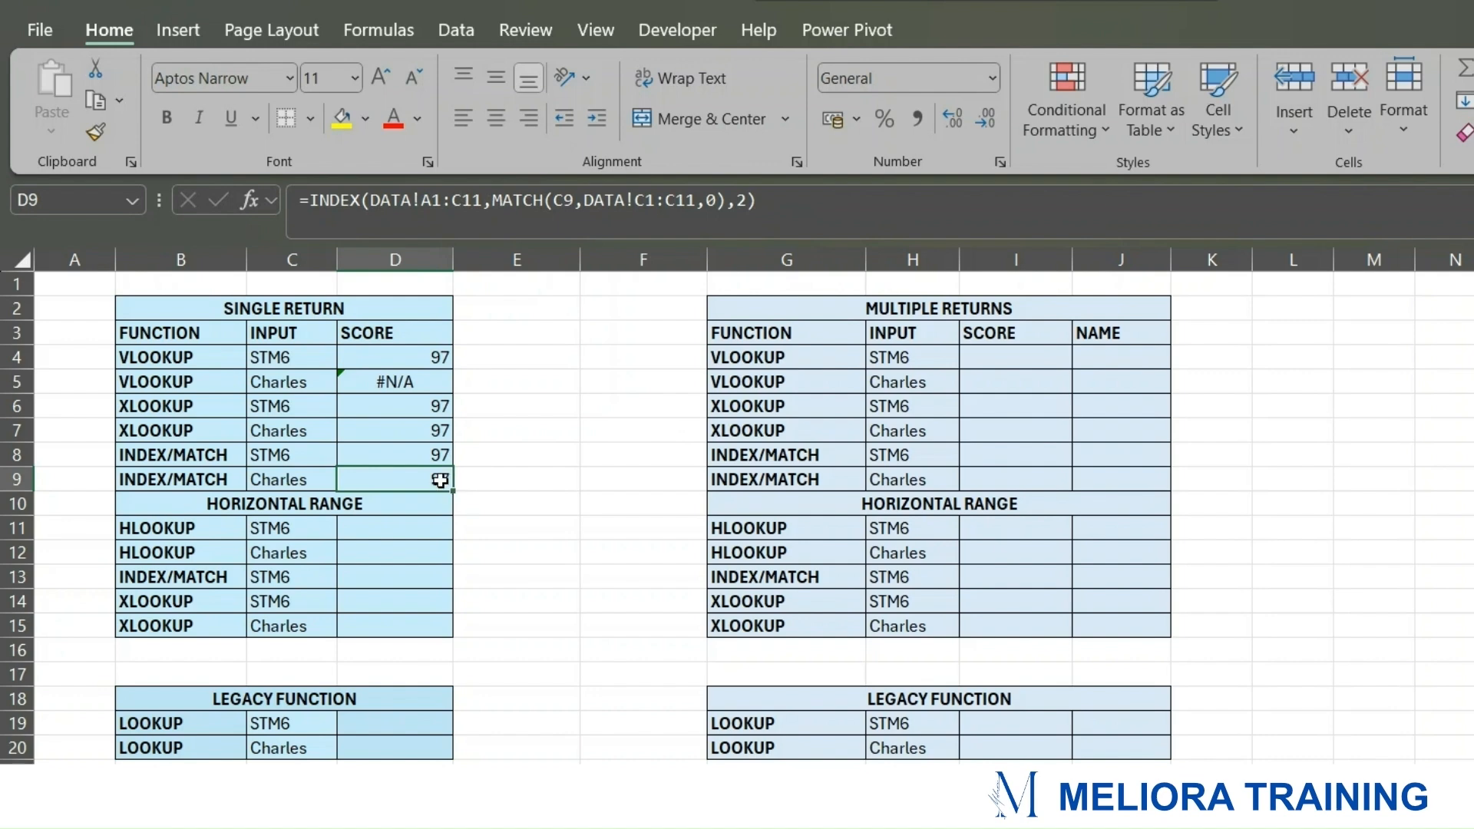
Step: Compare the vertical layout of A1:C11 on the DATA sheet with the HLOOKUP rows under HORIZONTAL RANGE
left_click(390, 503)
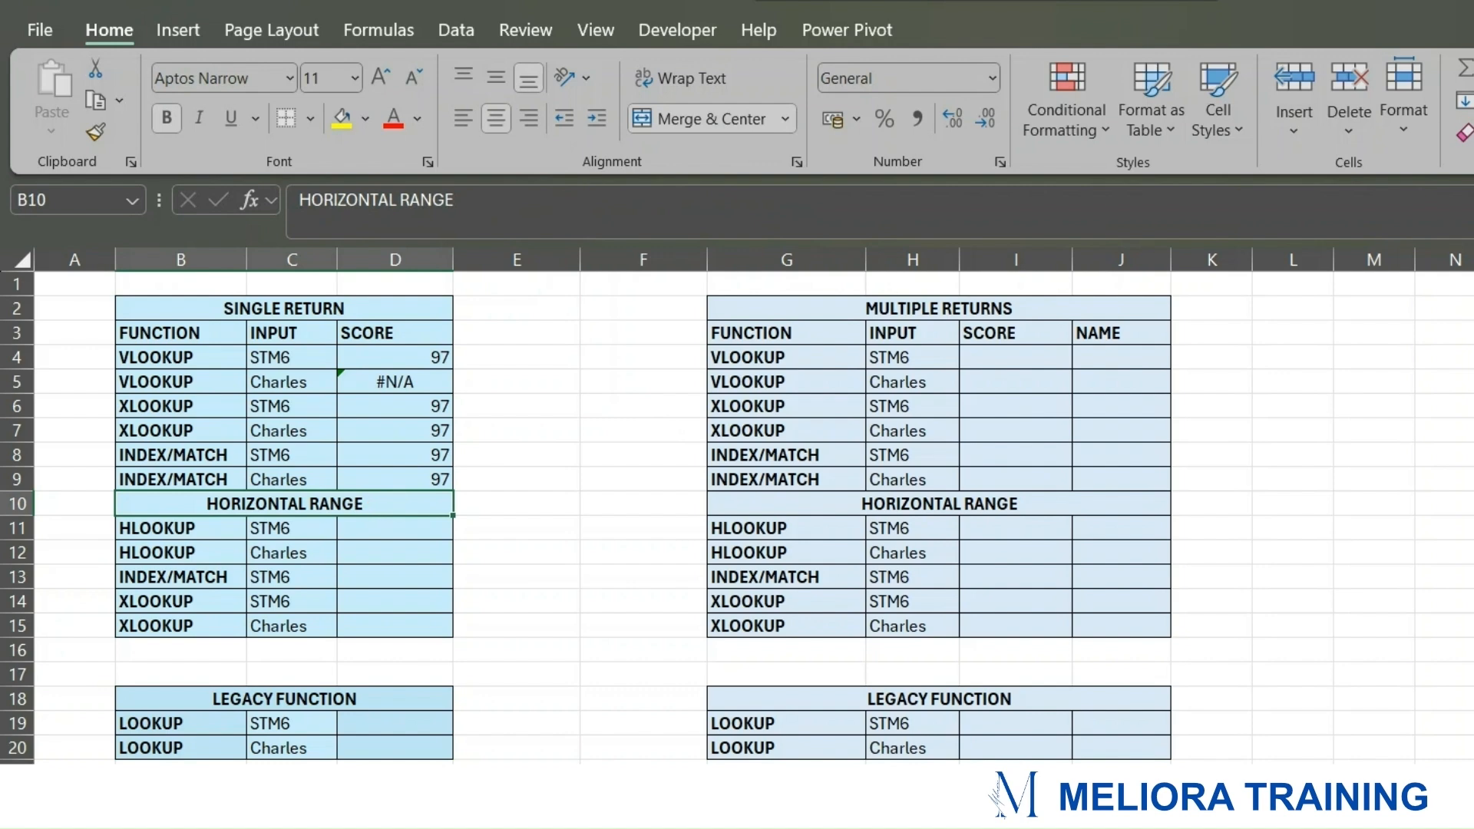
key("ctrl+Page_Down")
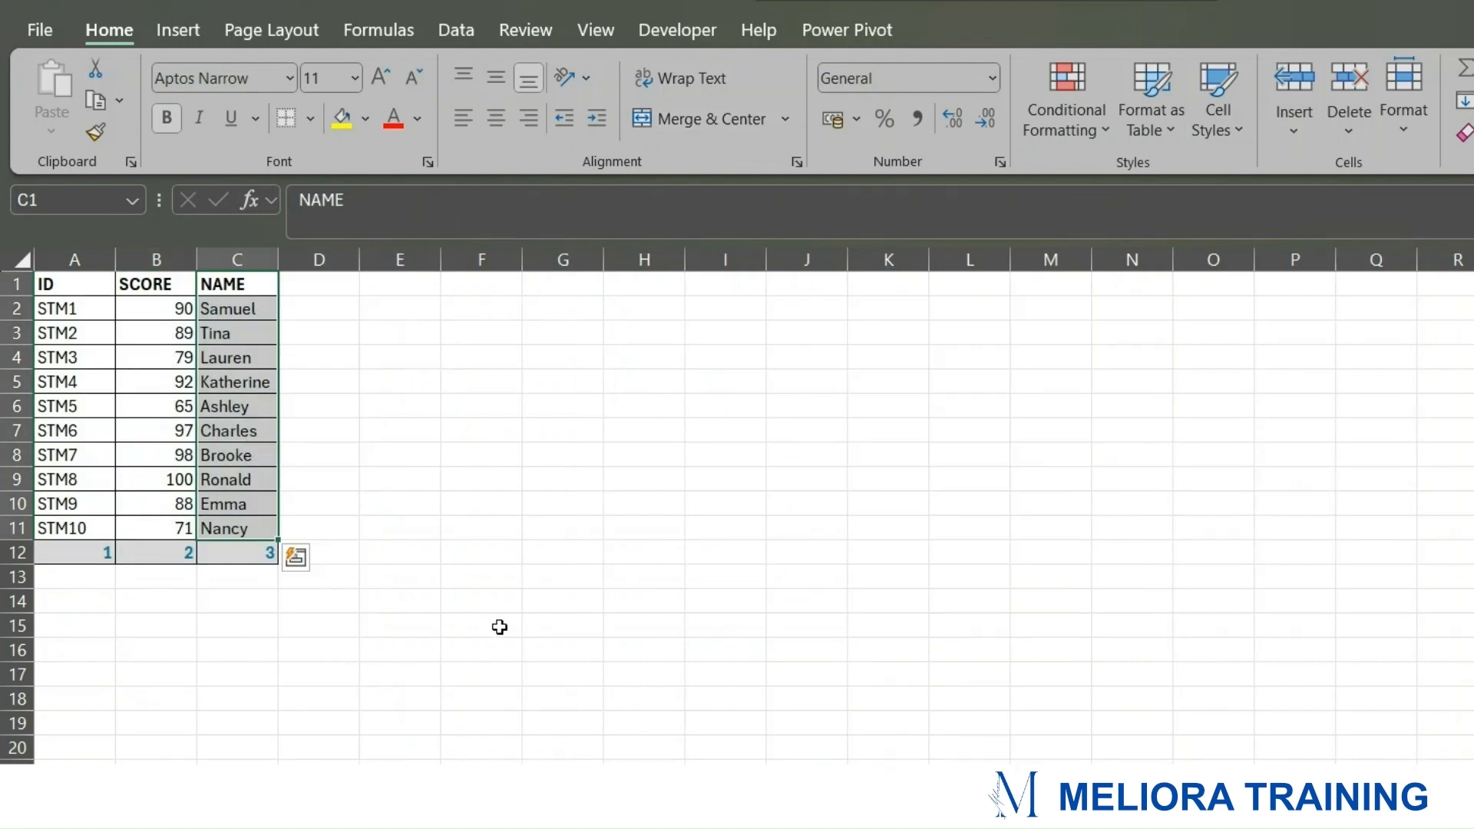
left_click(606, 522)
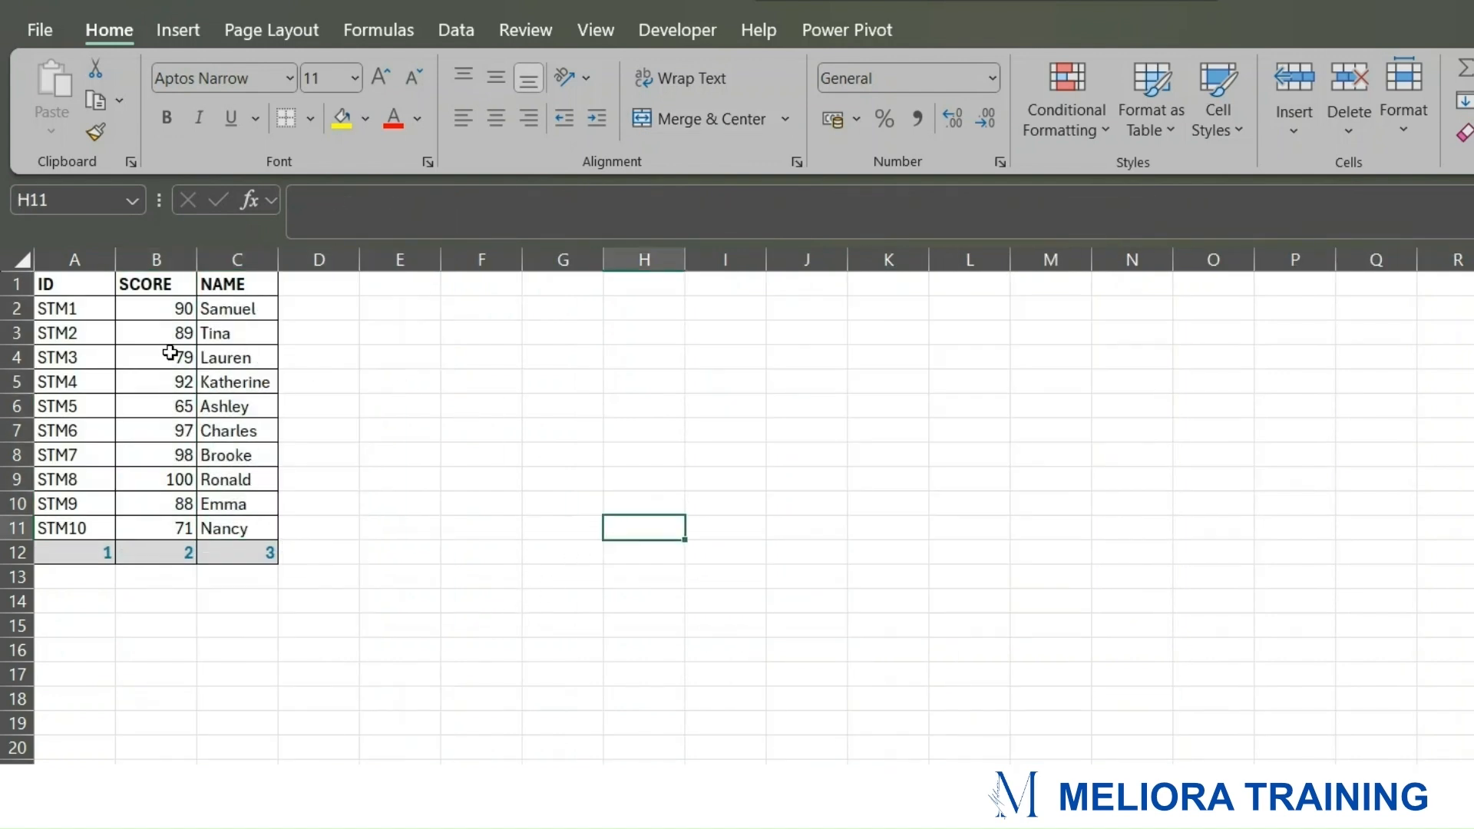
left_click_drag(72, 287, 230, 529)
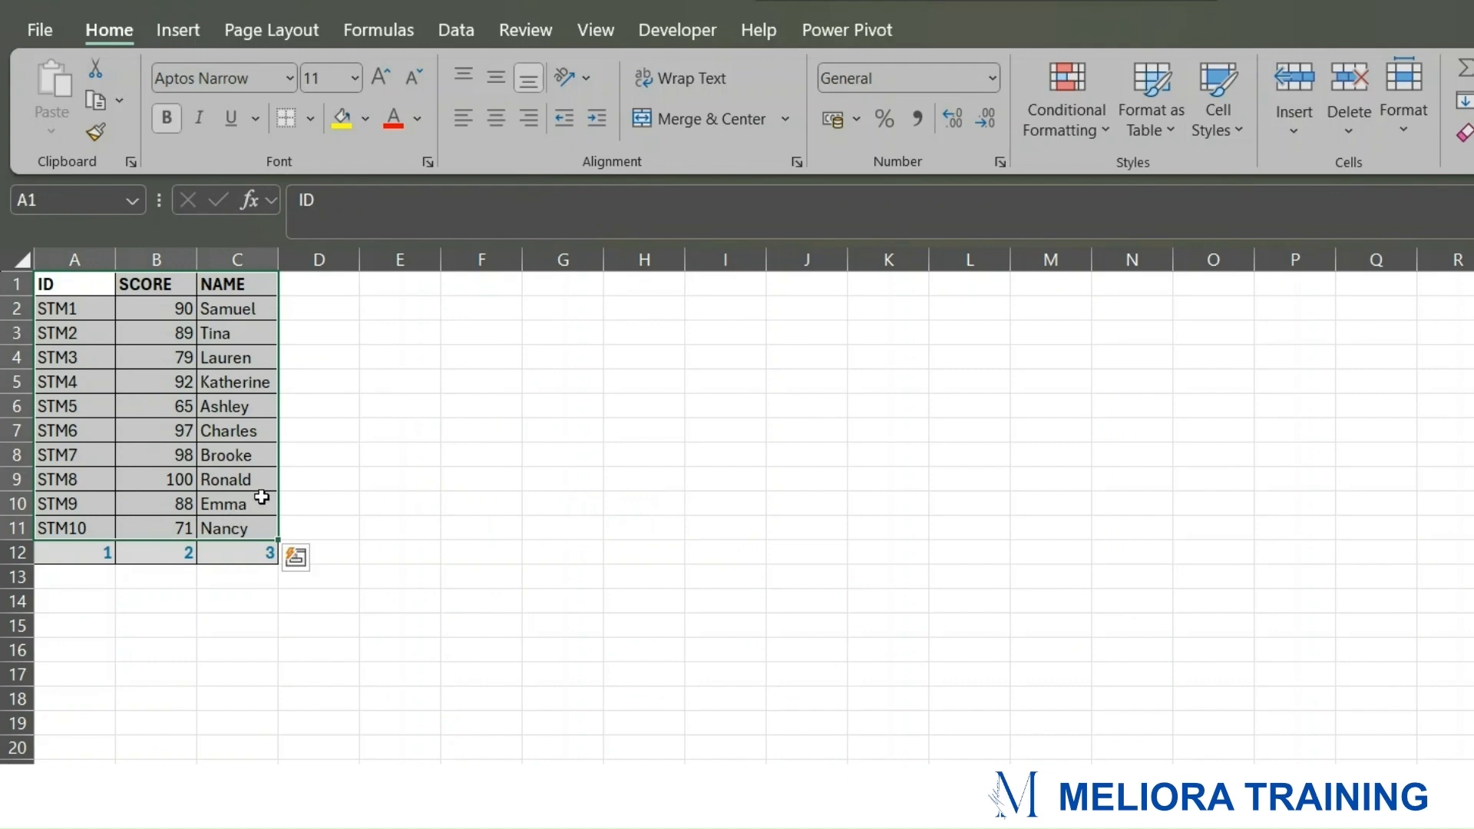
key("ctrl+Page_Up")
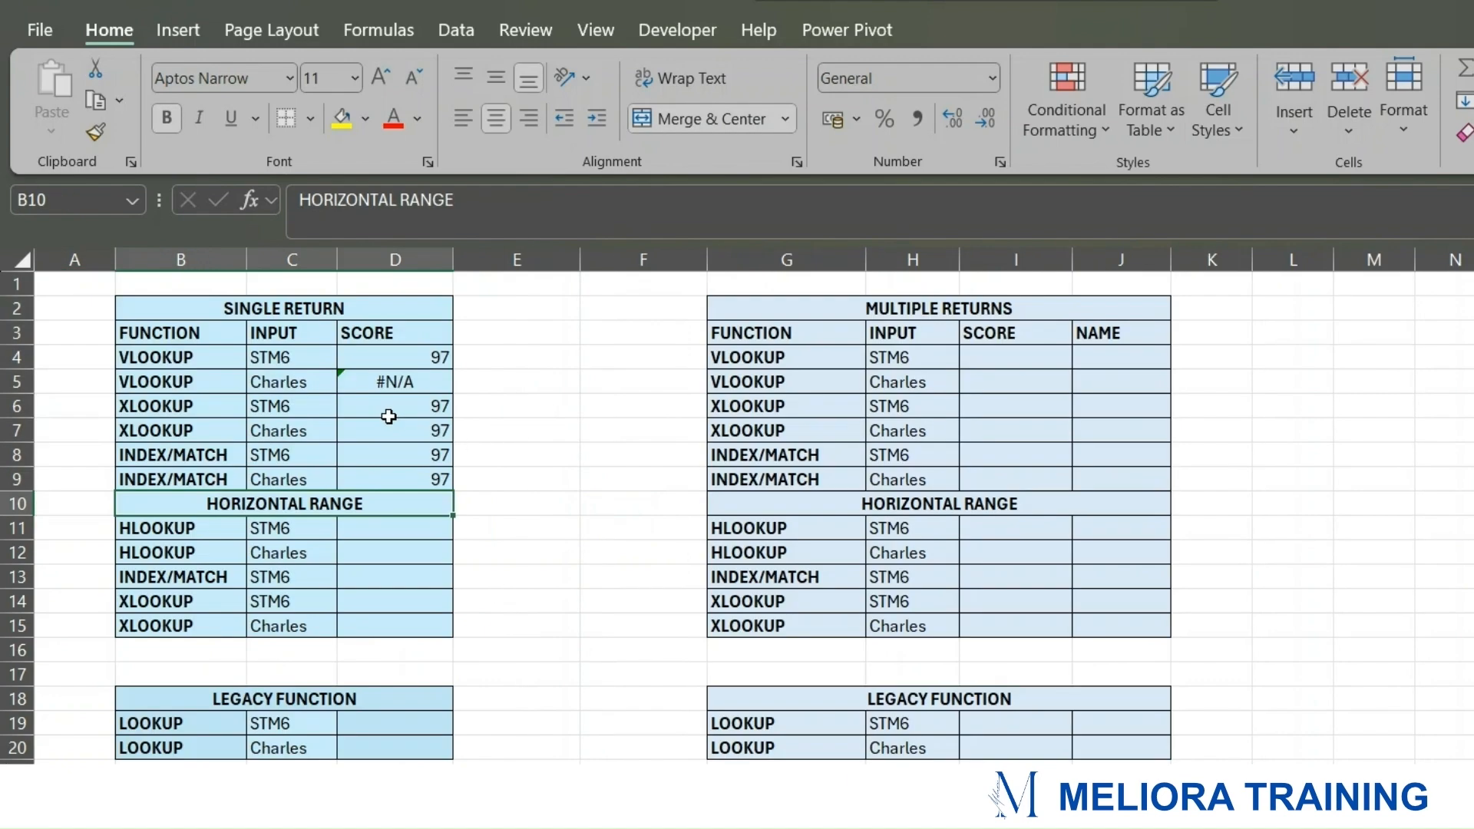
left_click_drag(175, 528, 408, 537)
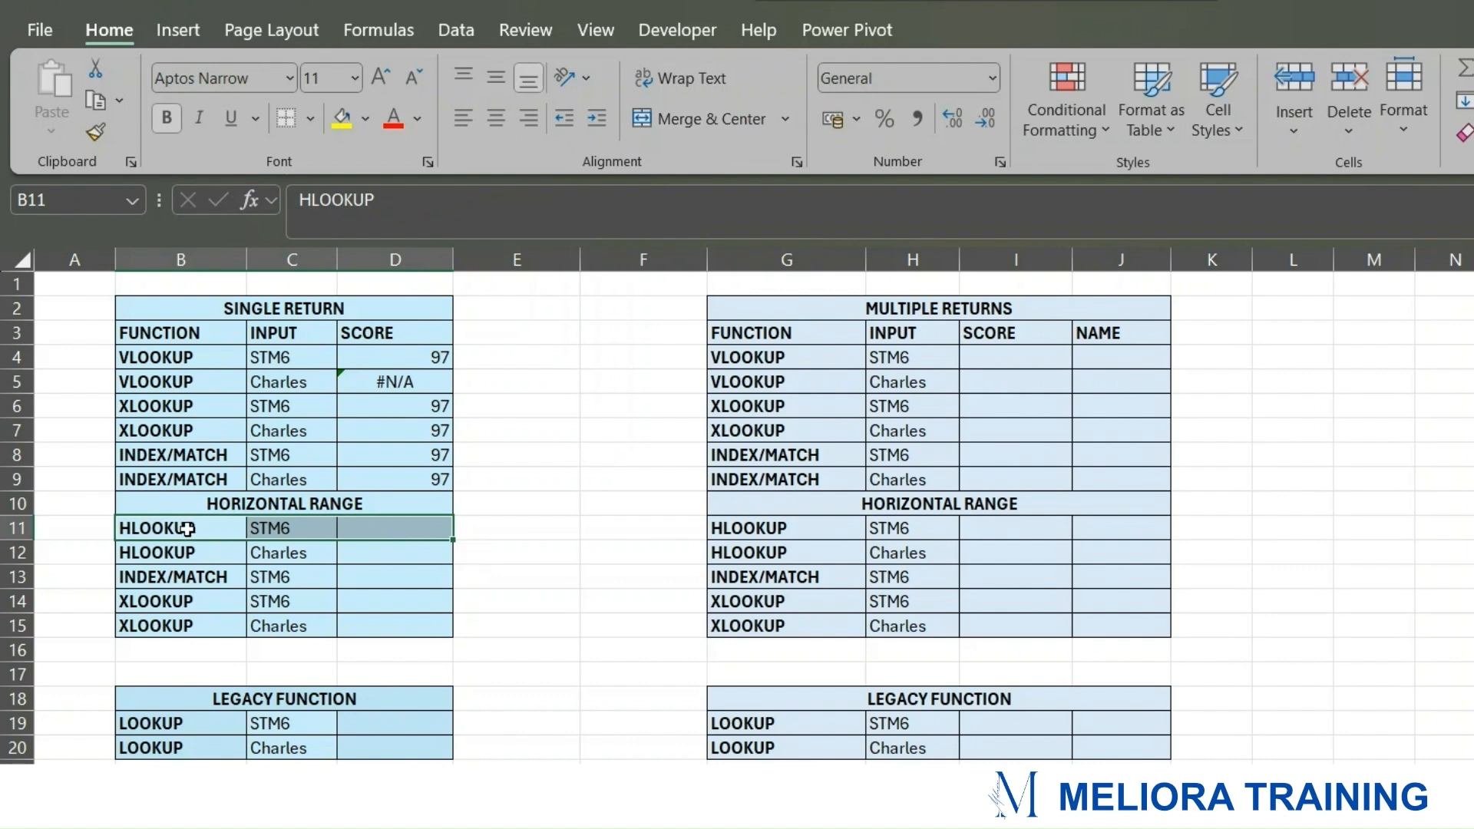
left_click(199, 553)
left_click_drag(199, 553, 199, 536)
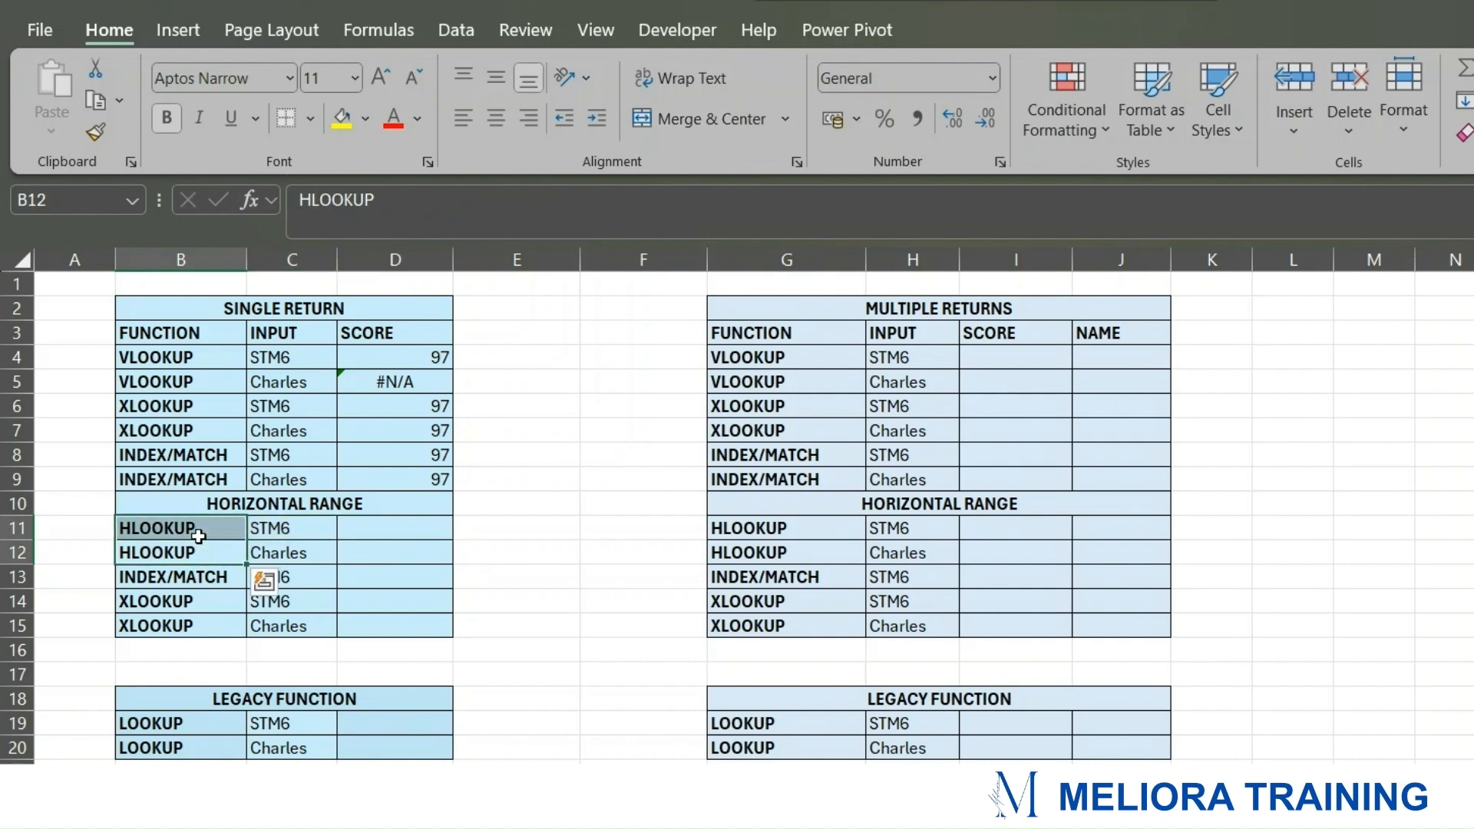
key("ctrl+Page_Up")
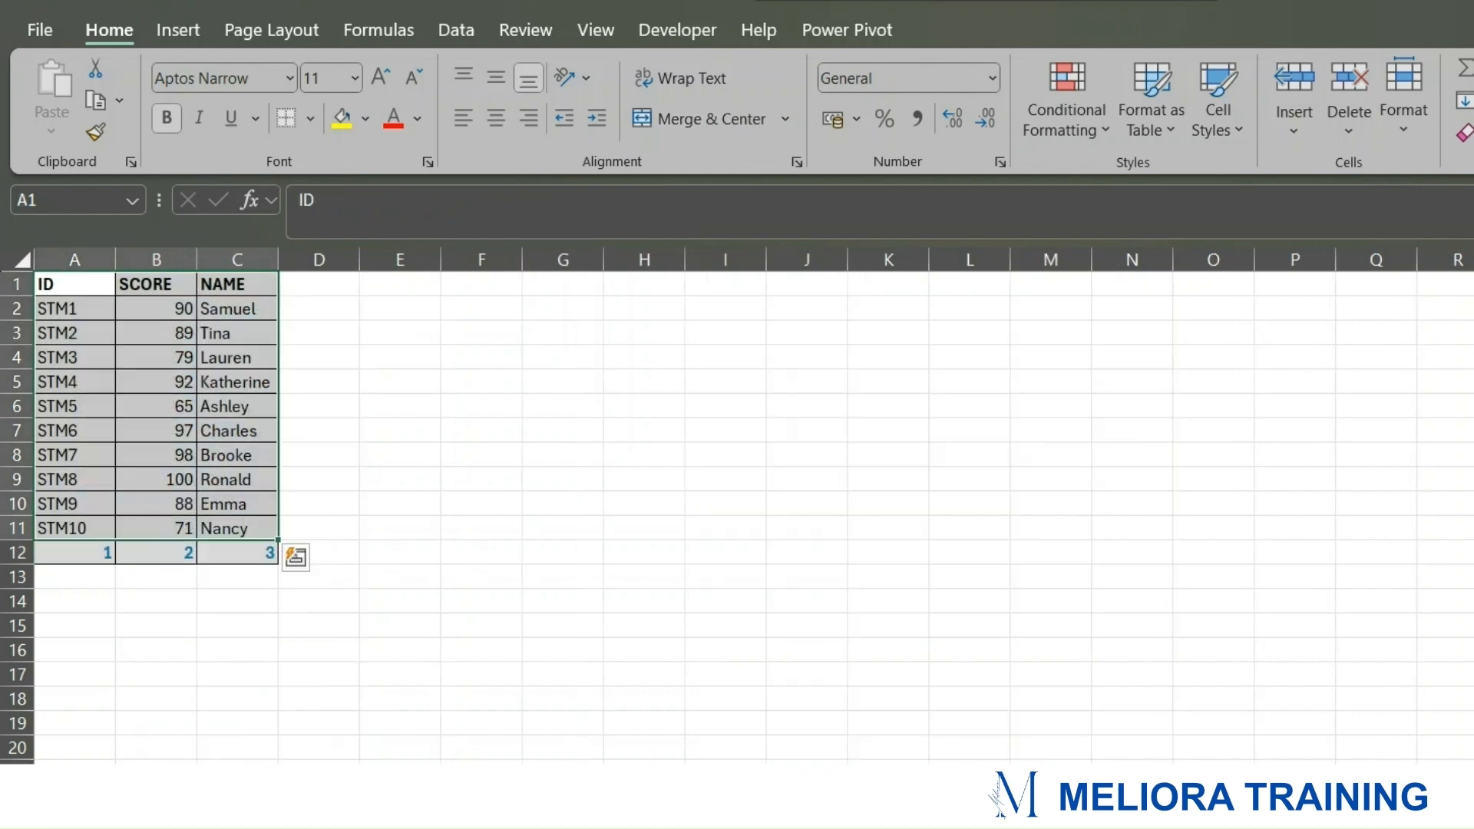
left_click(390, 432)
left_click_drag(67, 284, 244, 528)
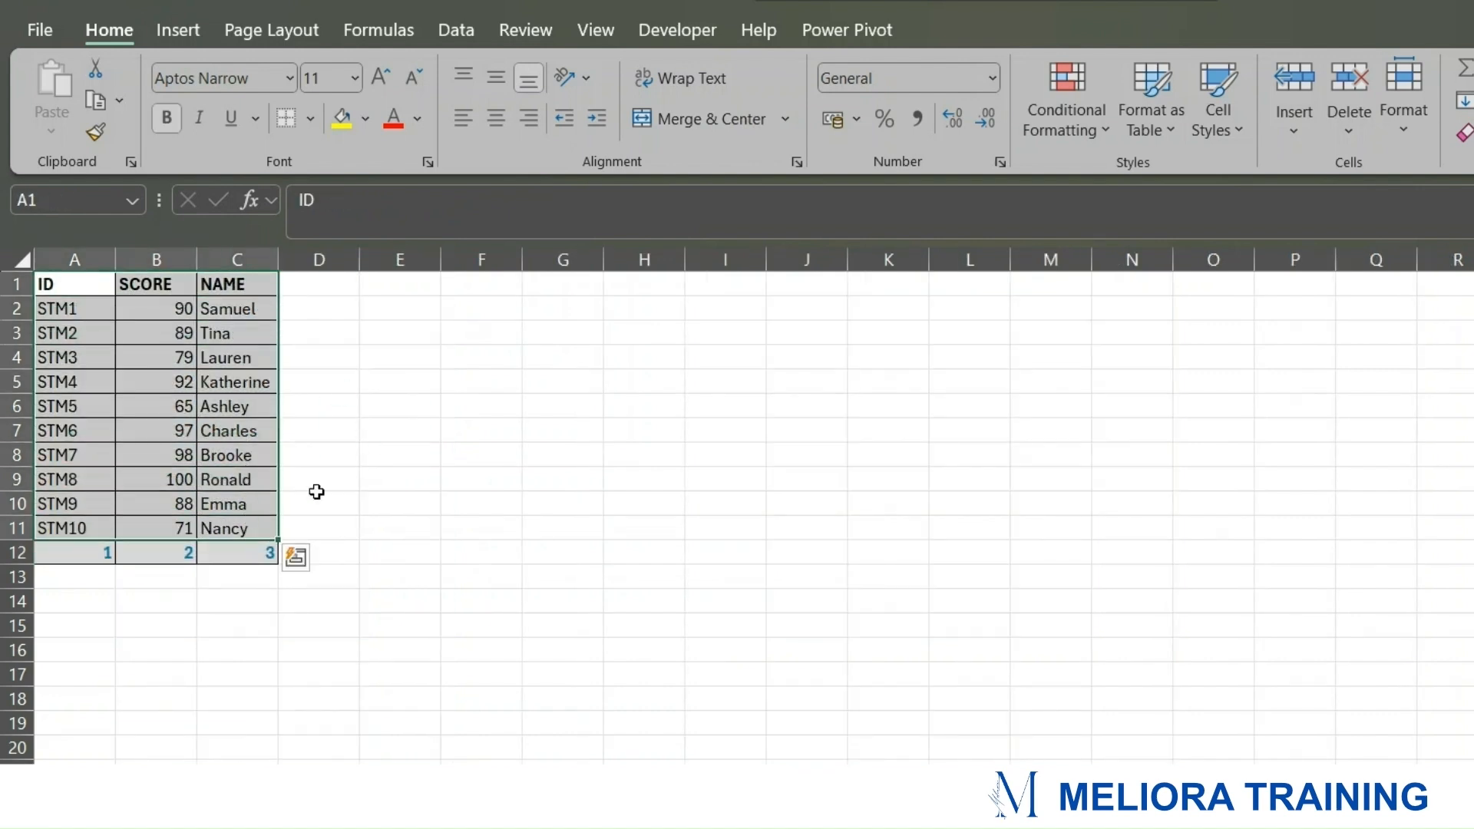
Step: Create a horizontal copy of the data table from cell G7 of the DATA sheet with =TRANSPOSE(A1:C11)
left_click(568, 434)
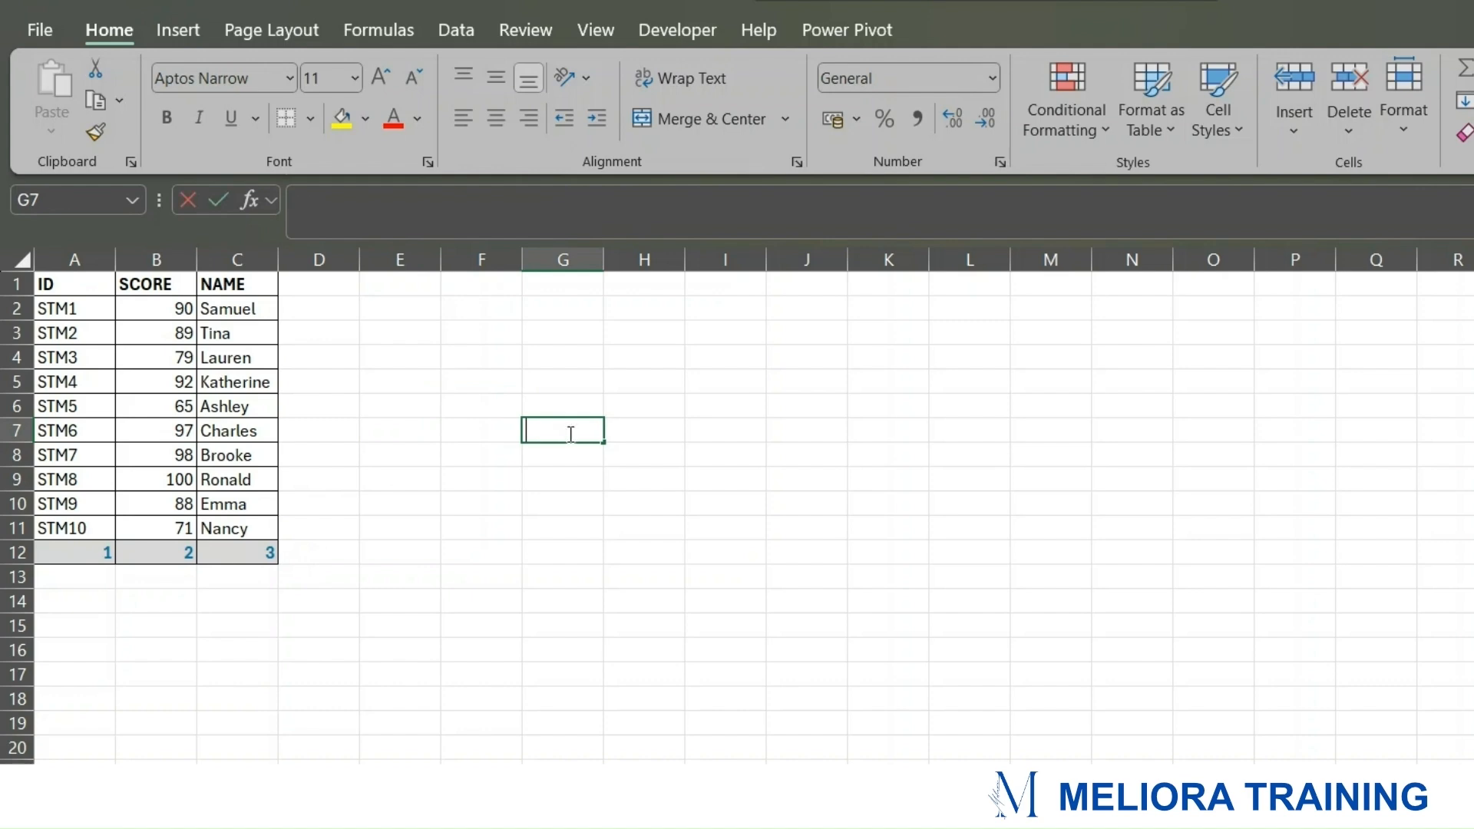
type("=TRANSPOSE(")
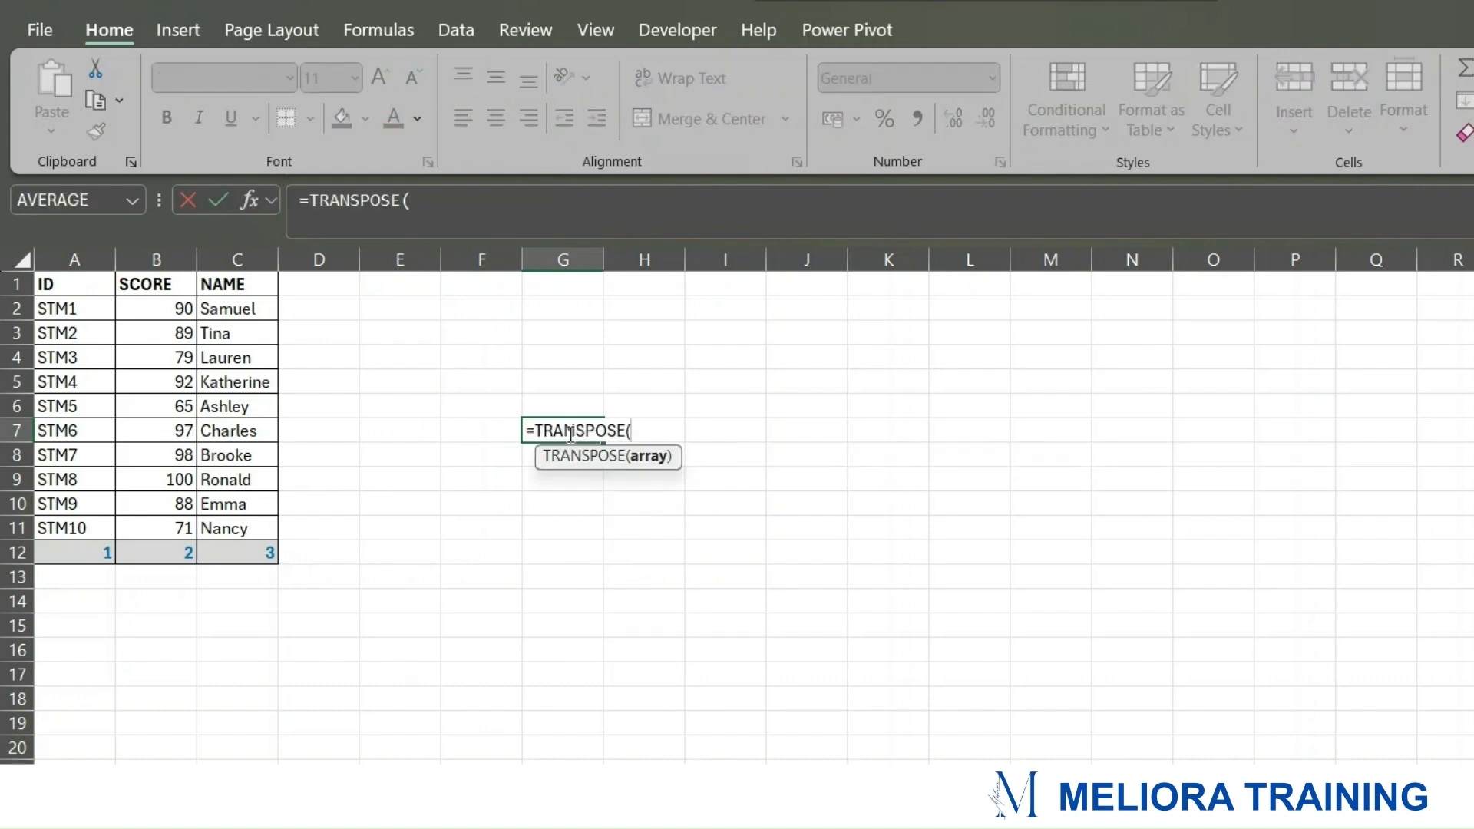
left_click_drag(87, 285, 247, 529)
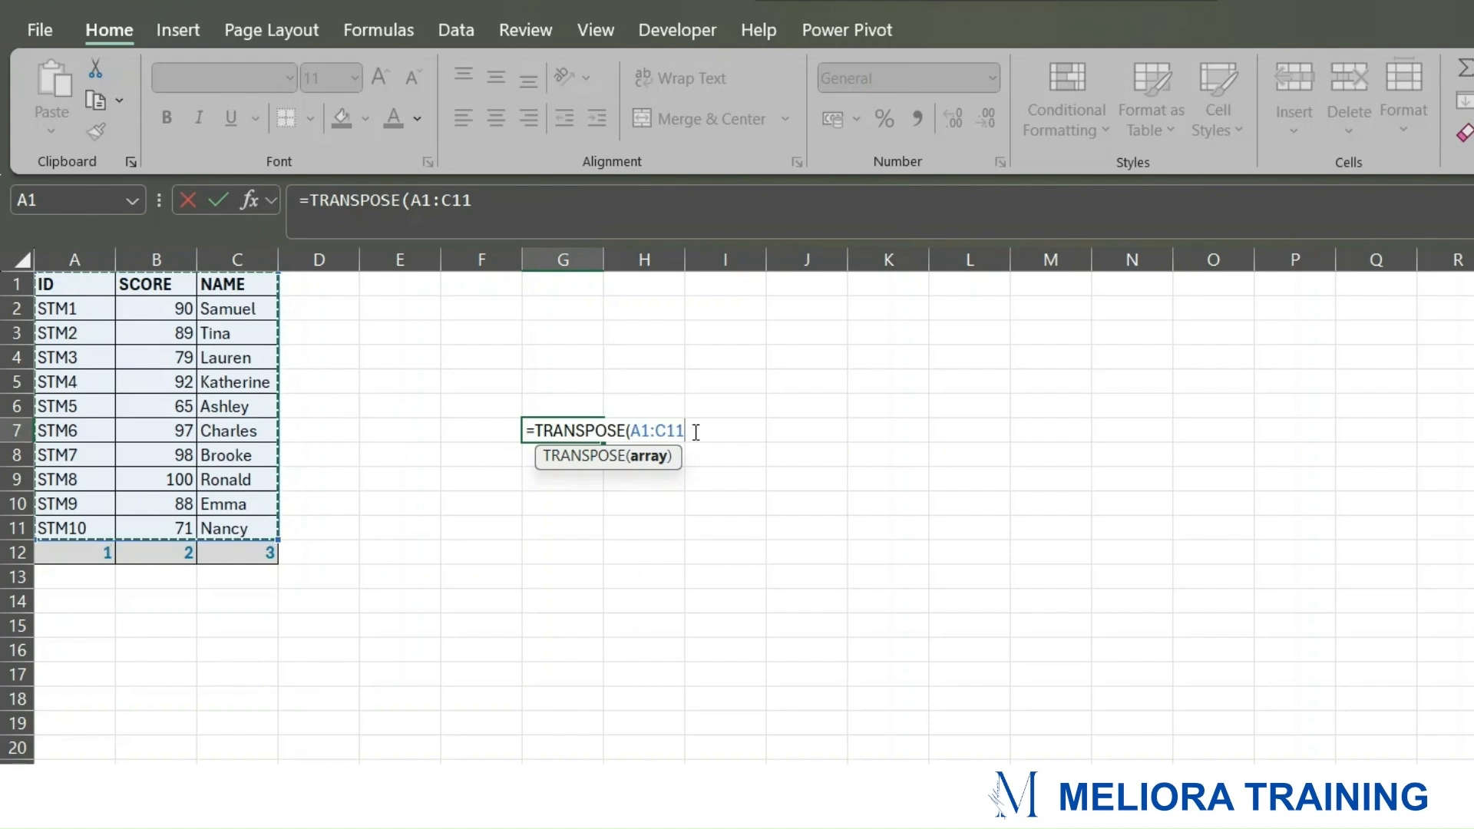
type(")")
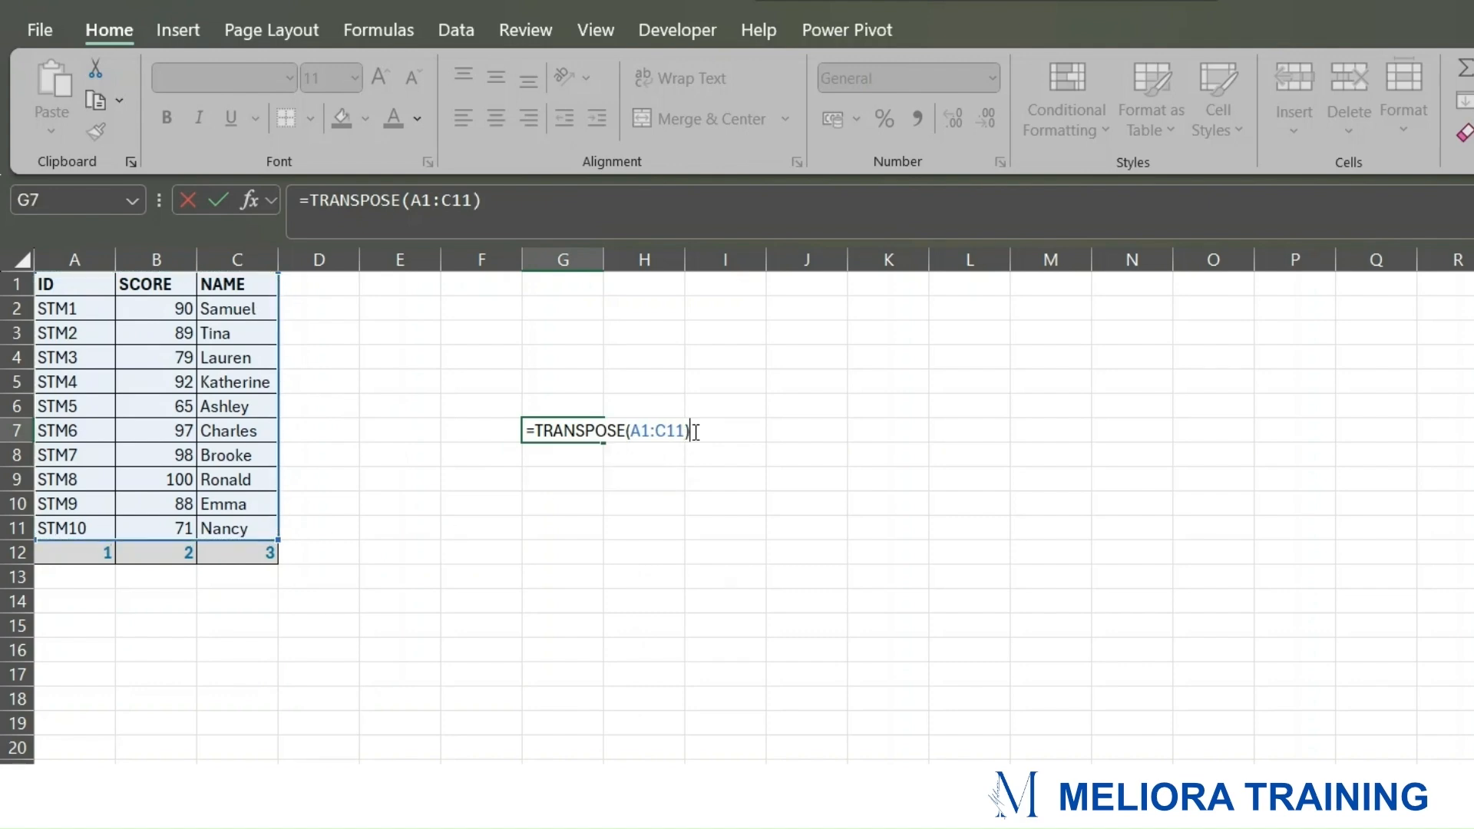
key("Return")
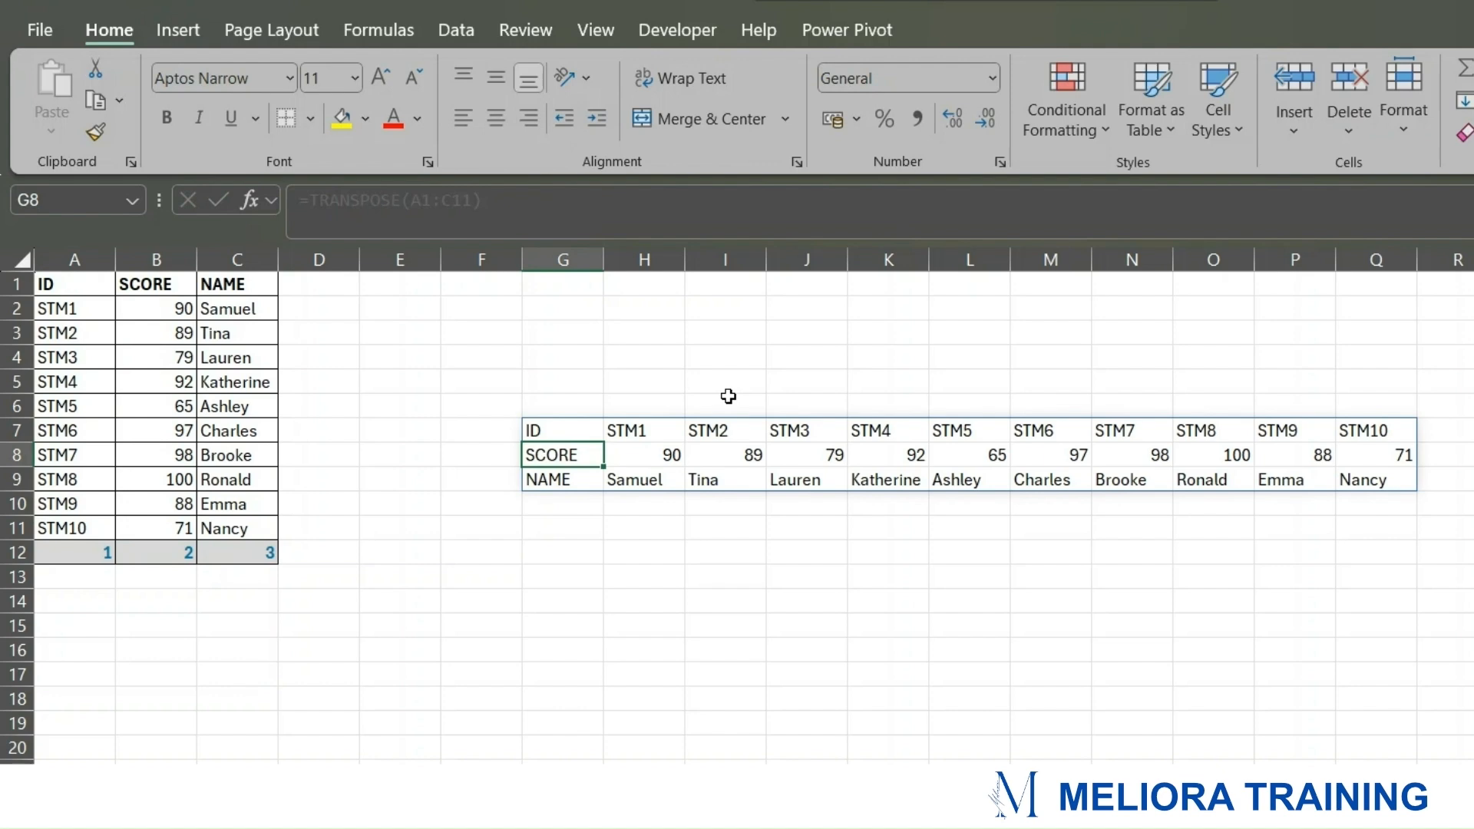
Step: Replace the transposed formula range G7:Q9 with static values by copying it and pasting values in place
left_click(636, 553)
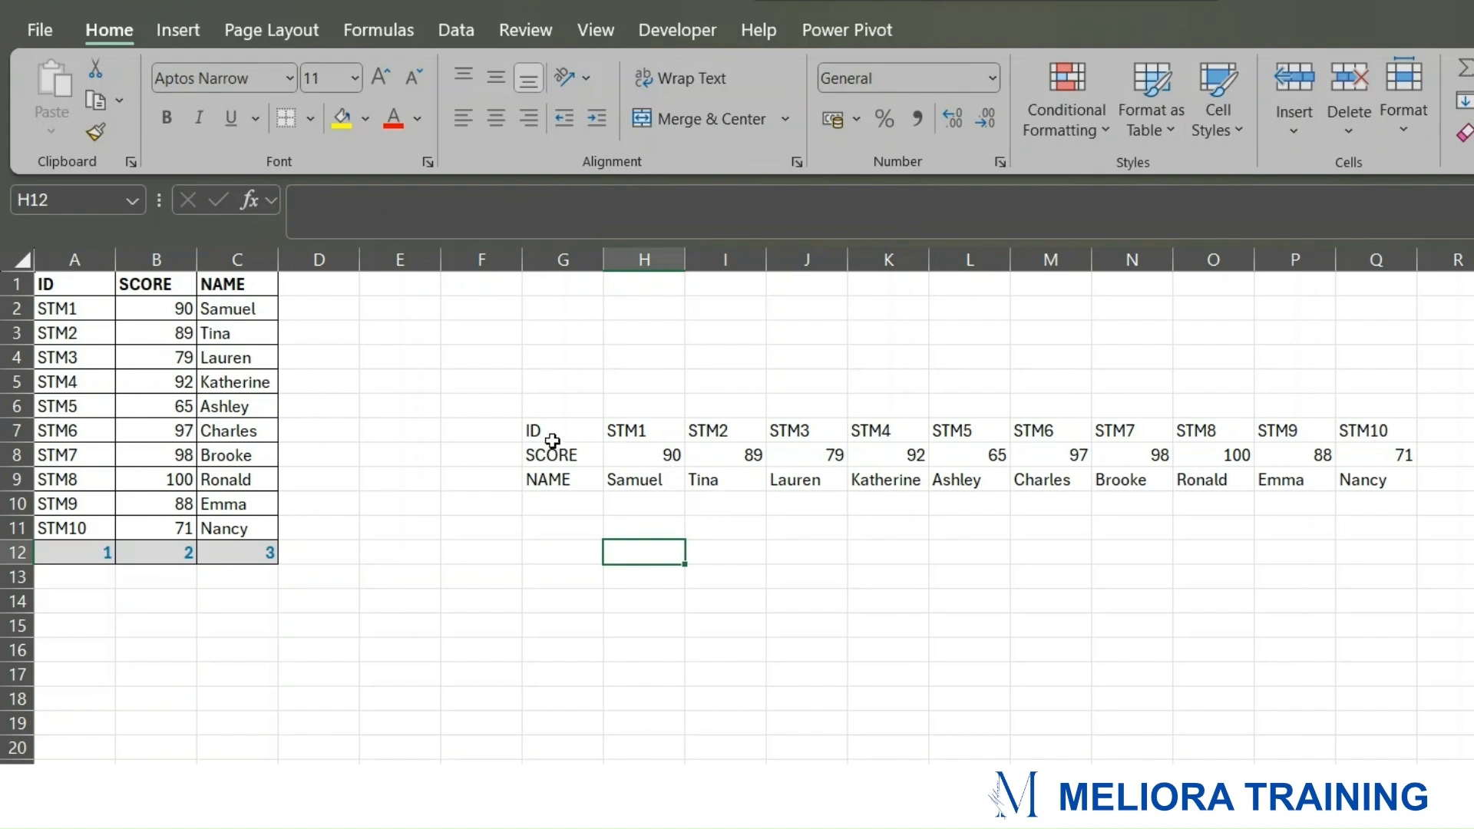
left_click_drag(551, 436, 1398, 483)
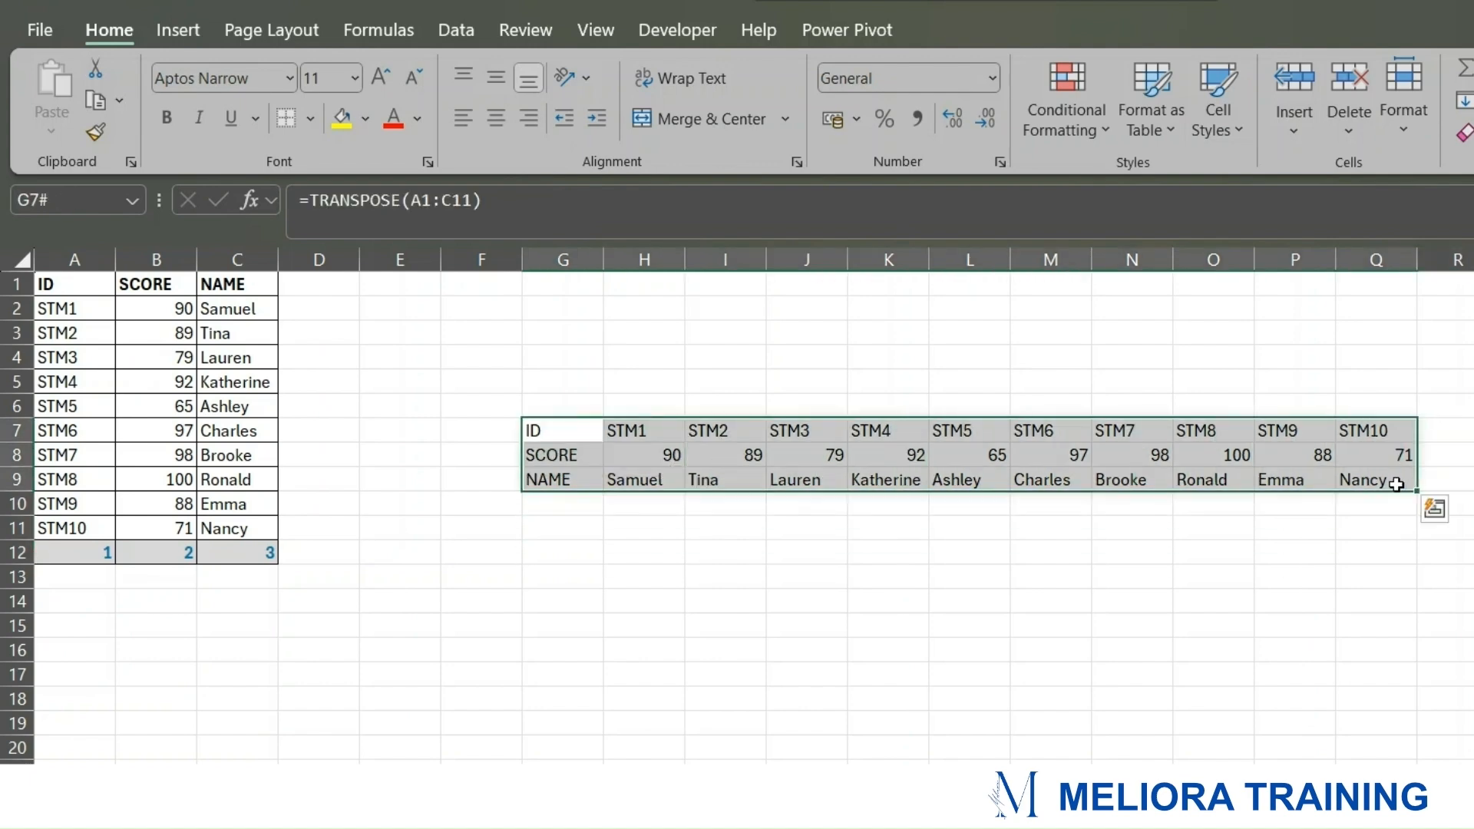
left_click(1018, 572)
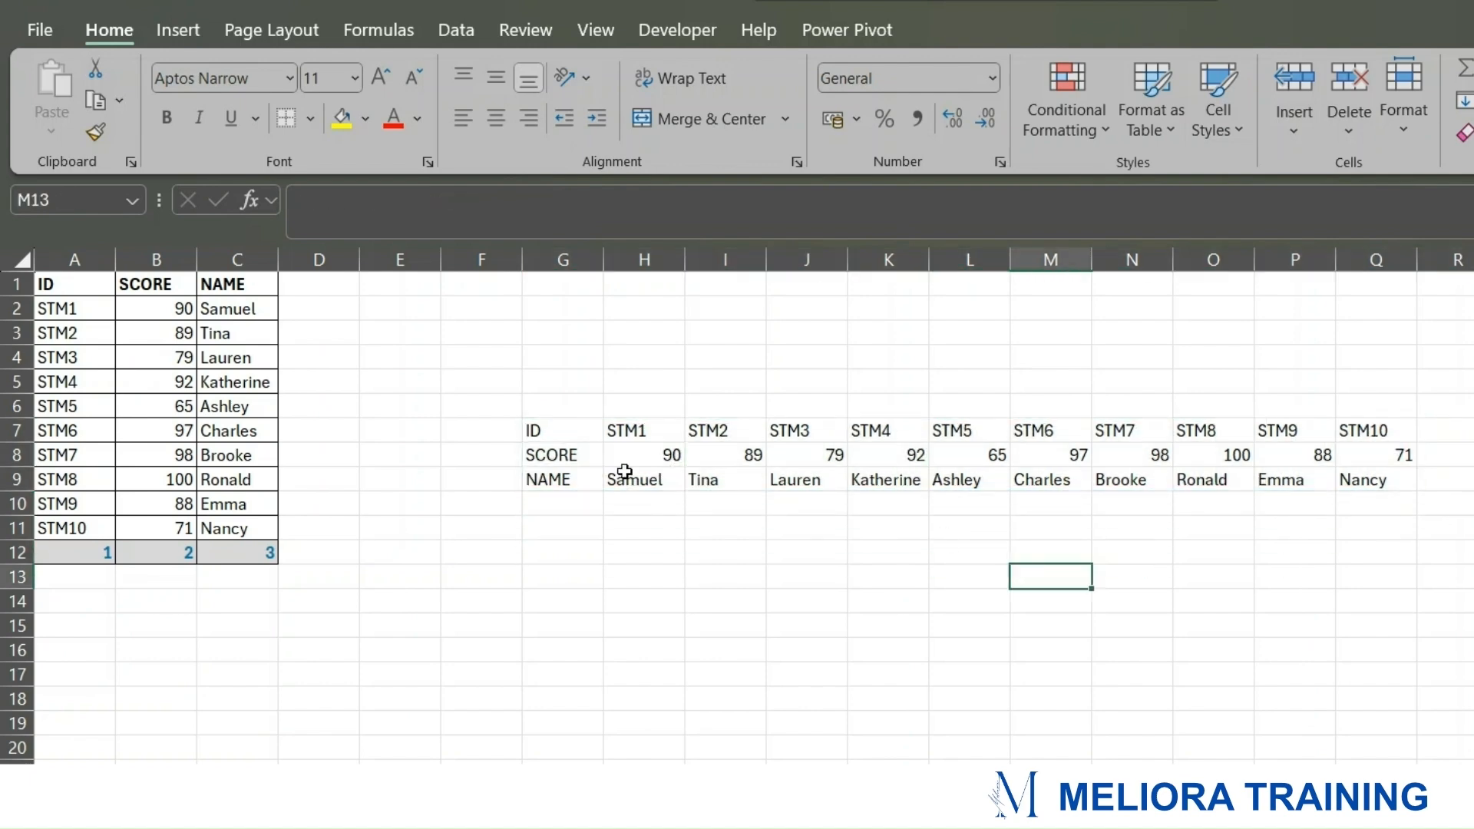
left_click_drag(545, 432, 1388, 482)
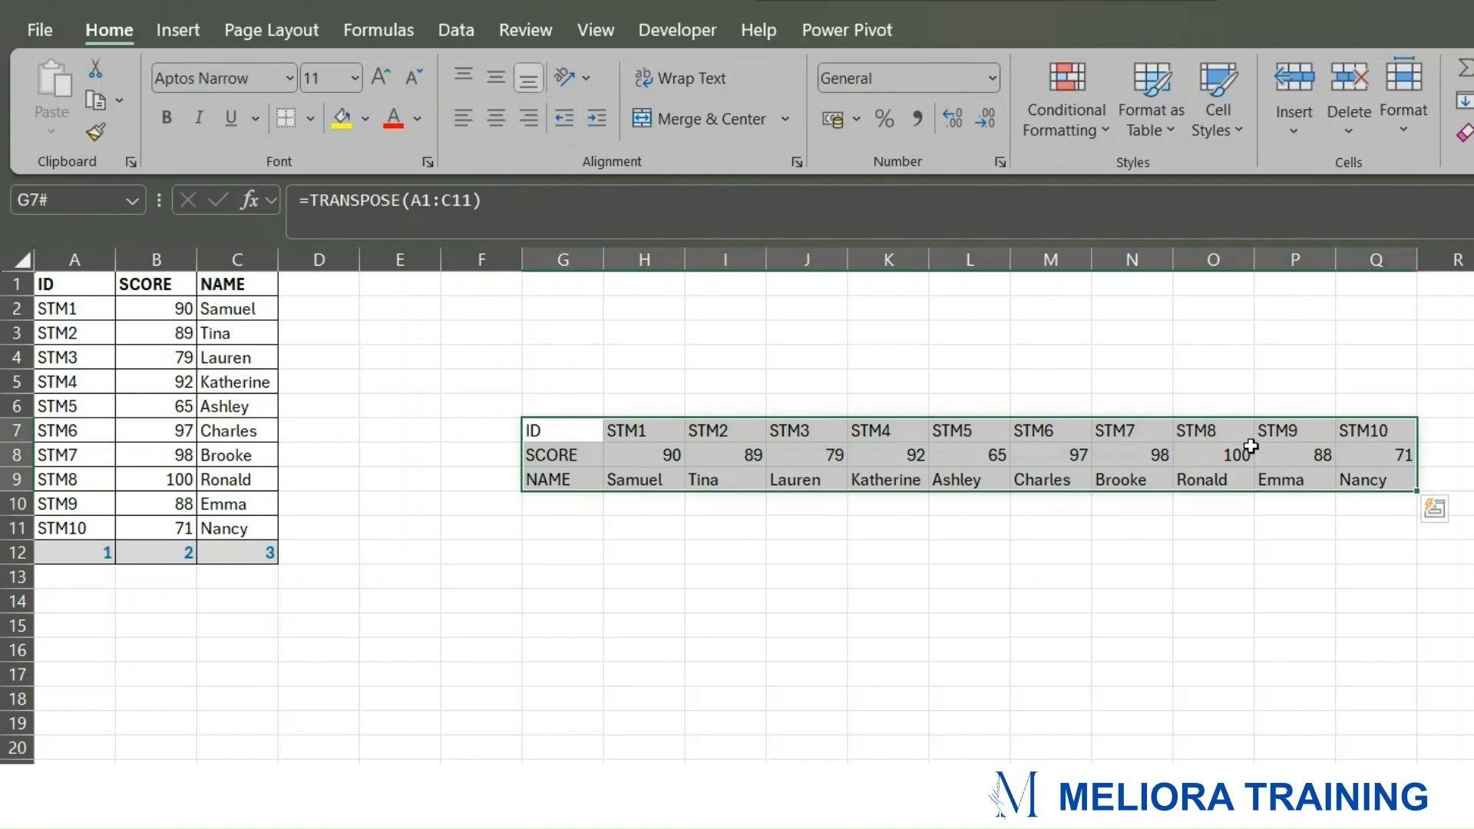
key("ctrl+c")
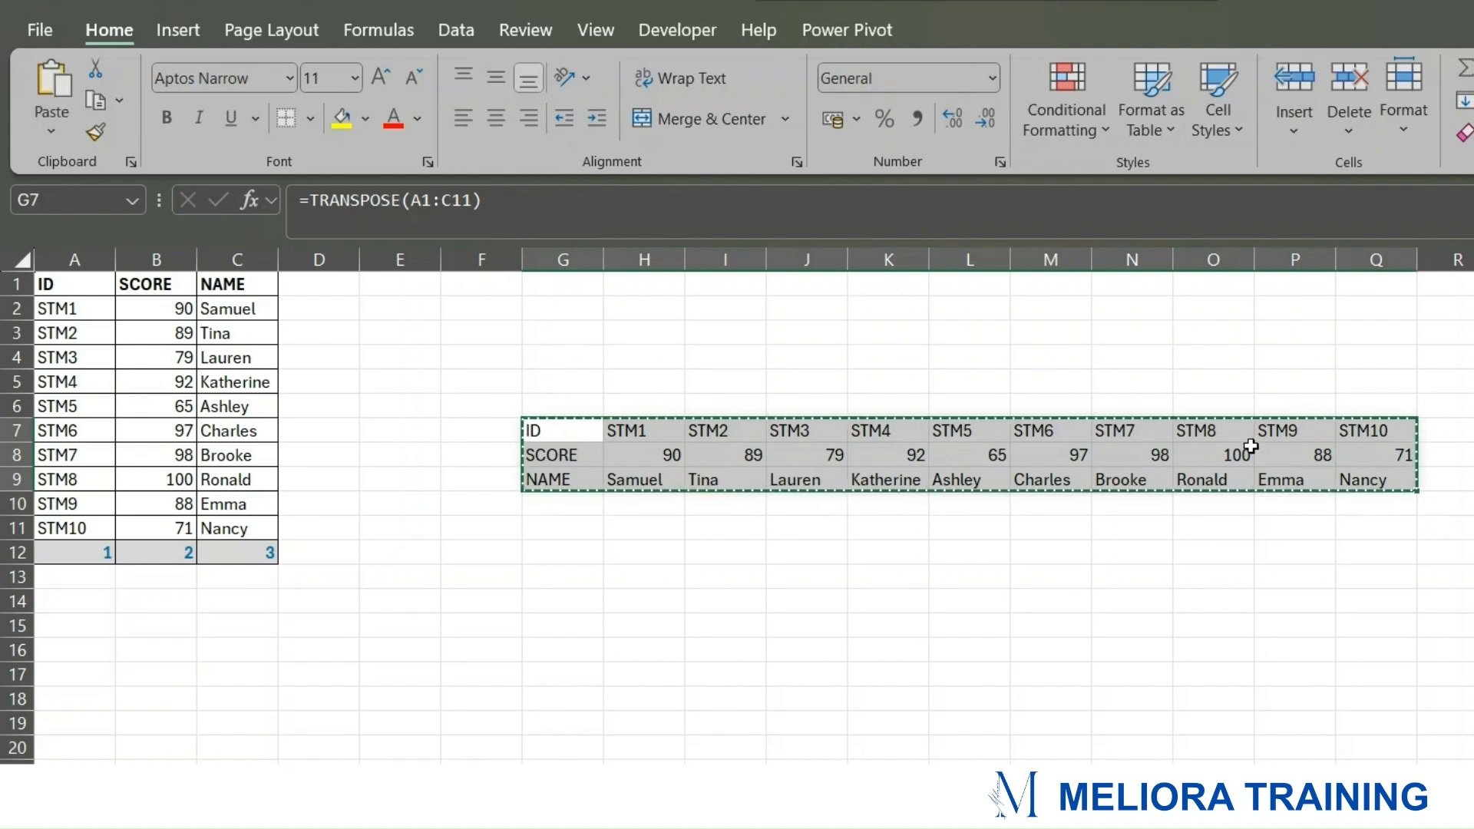
right_click(1251, 446)
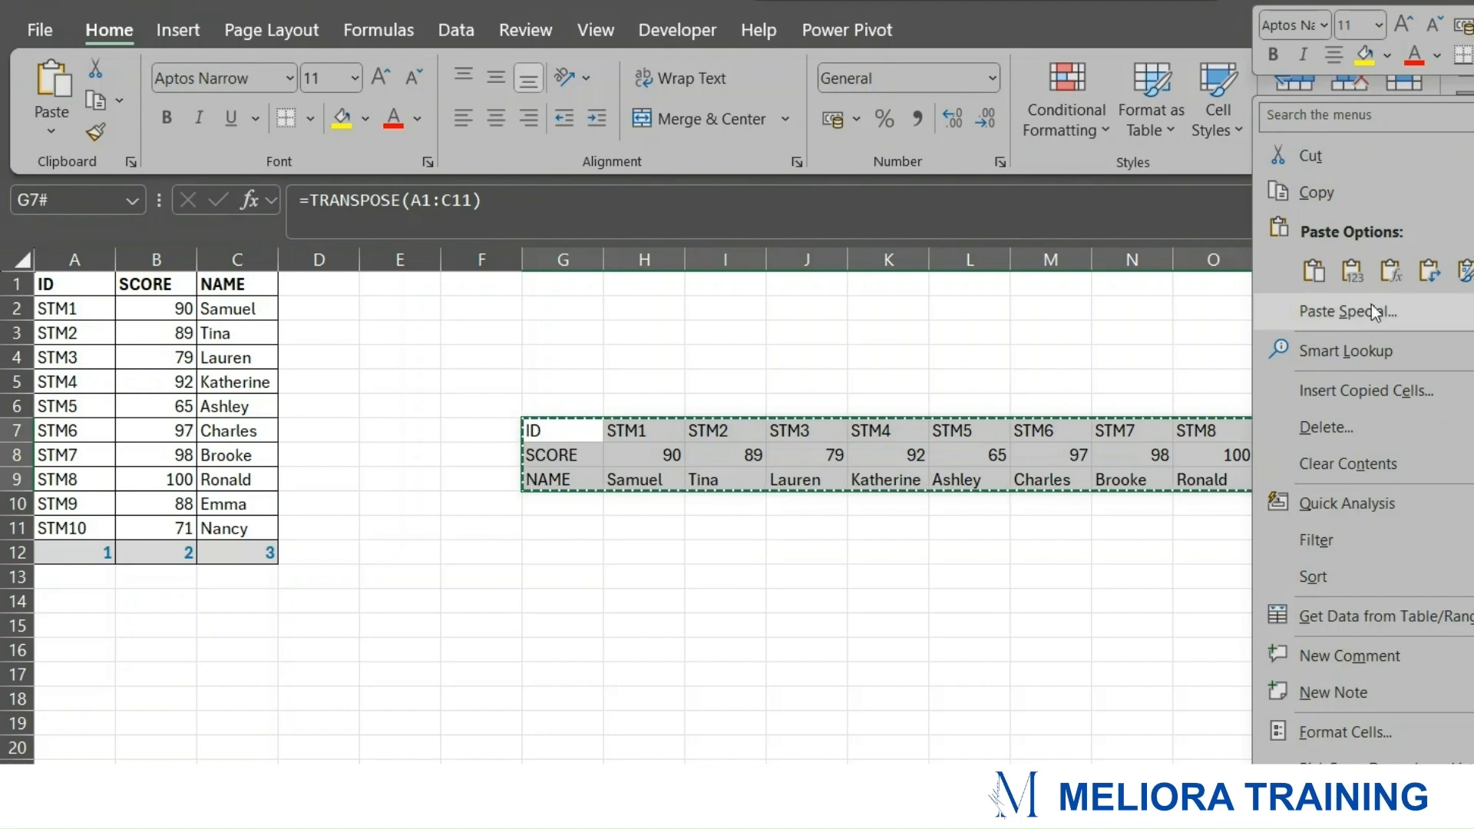
left_click(1360, 276)
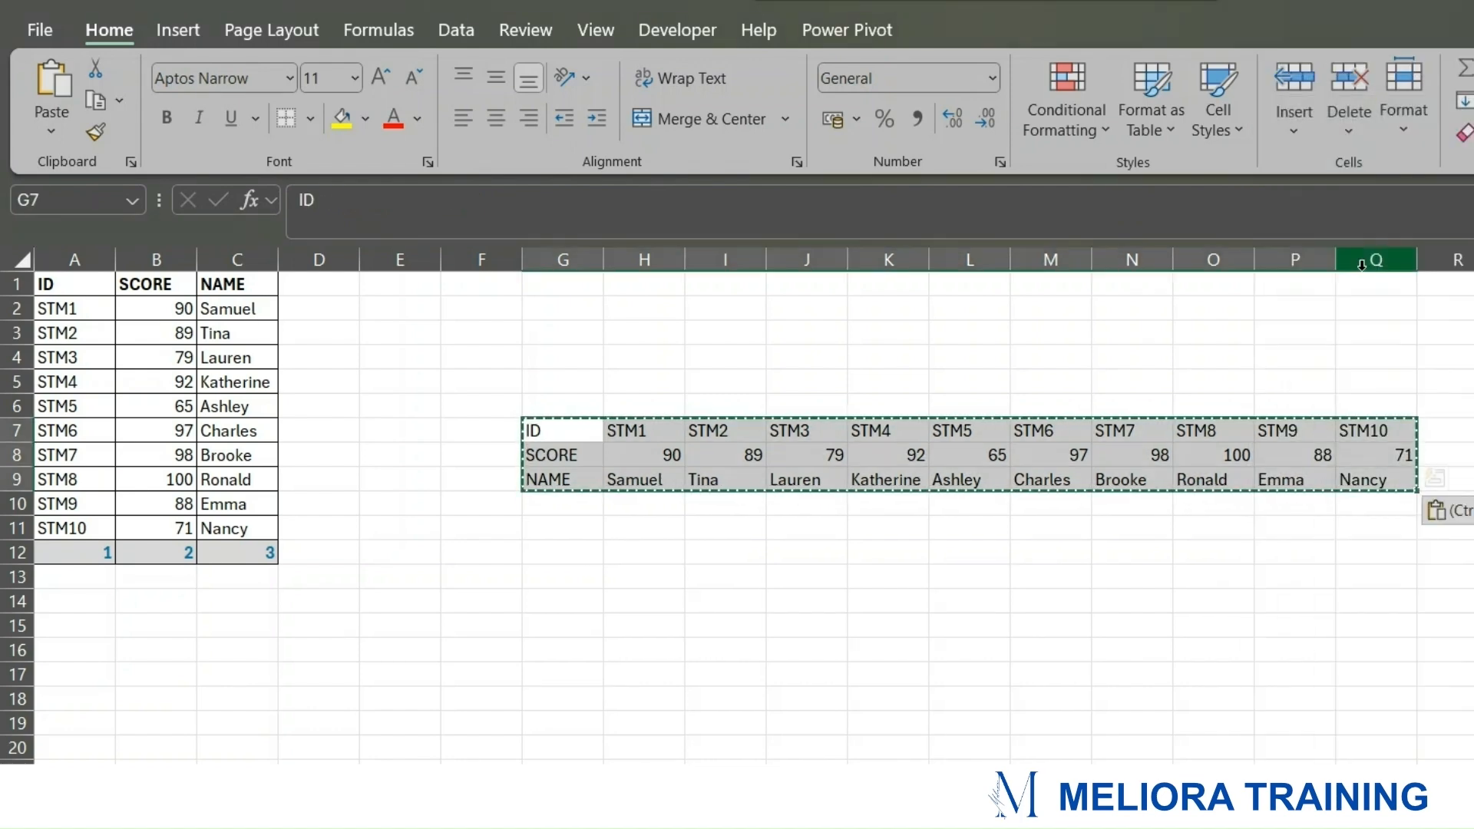
left_click(1024, 330)
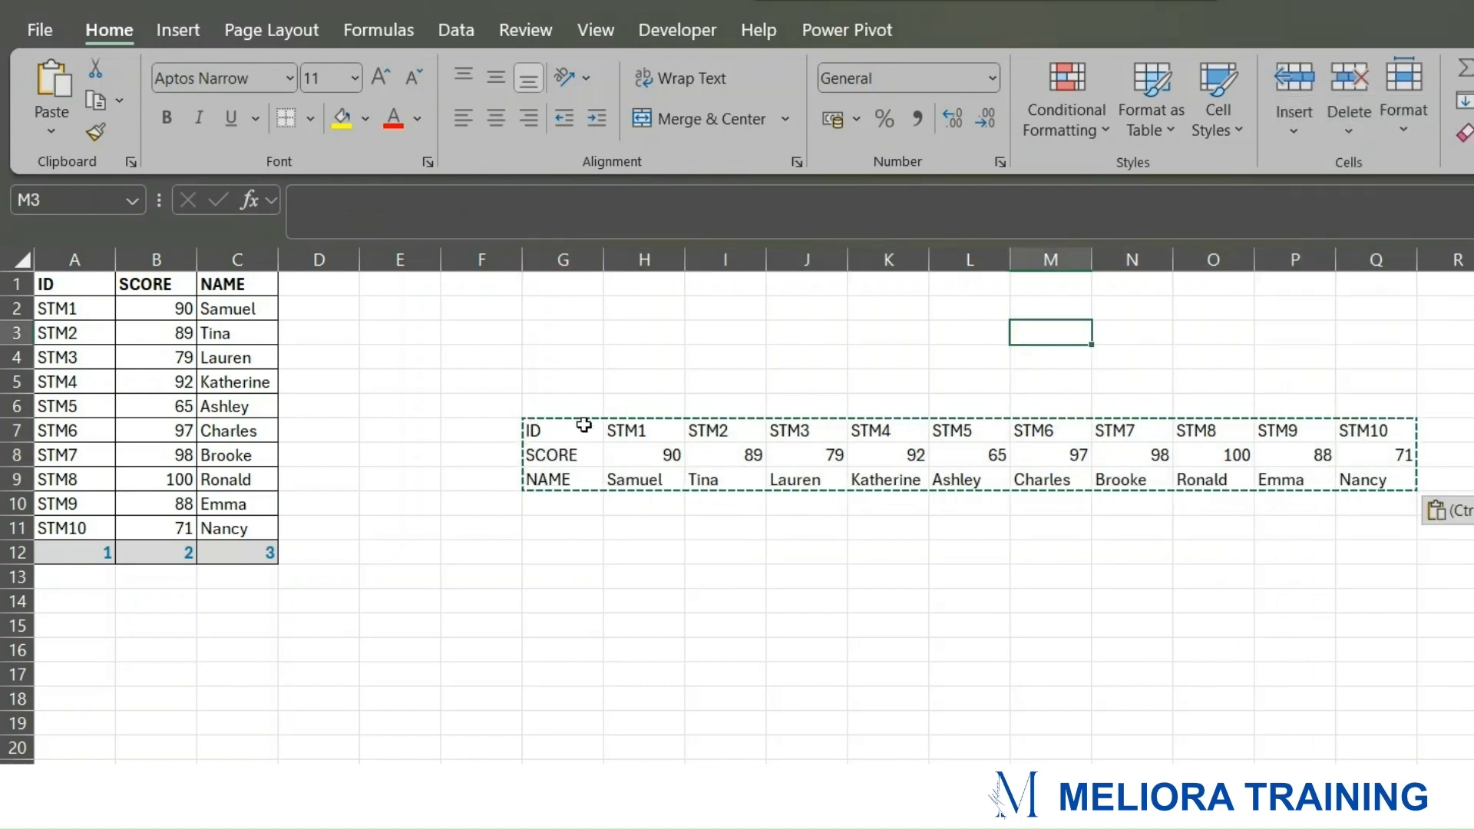
Step: Make the ID, SCORE and NAME labels in G7:G9 of the horizontal table bold
left_click_drag(572, 430, 569, 474)
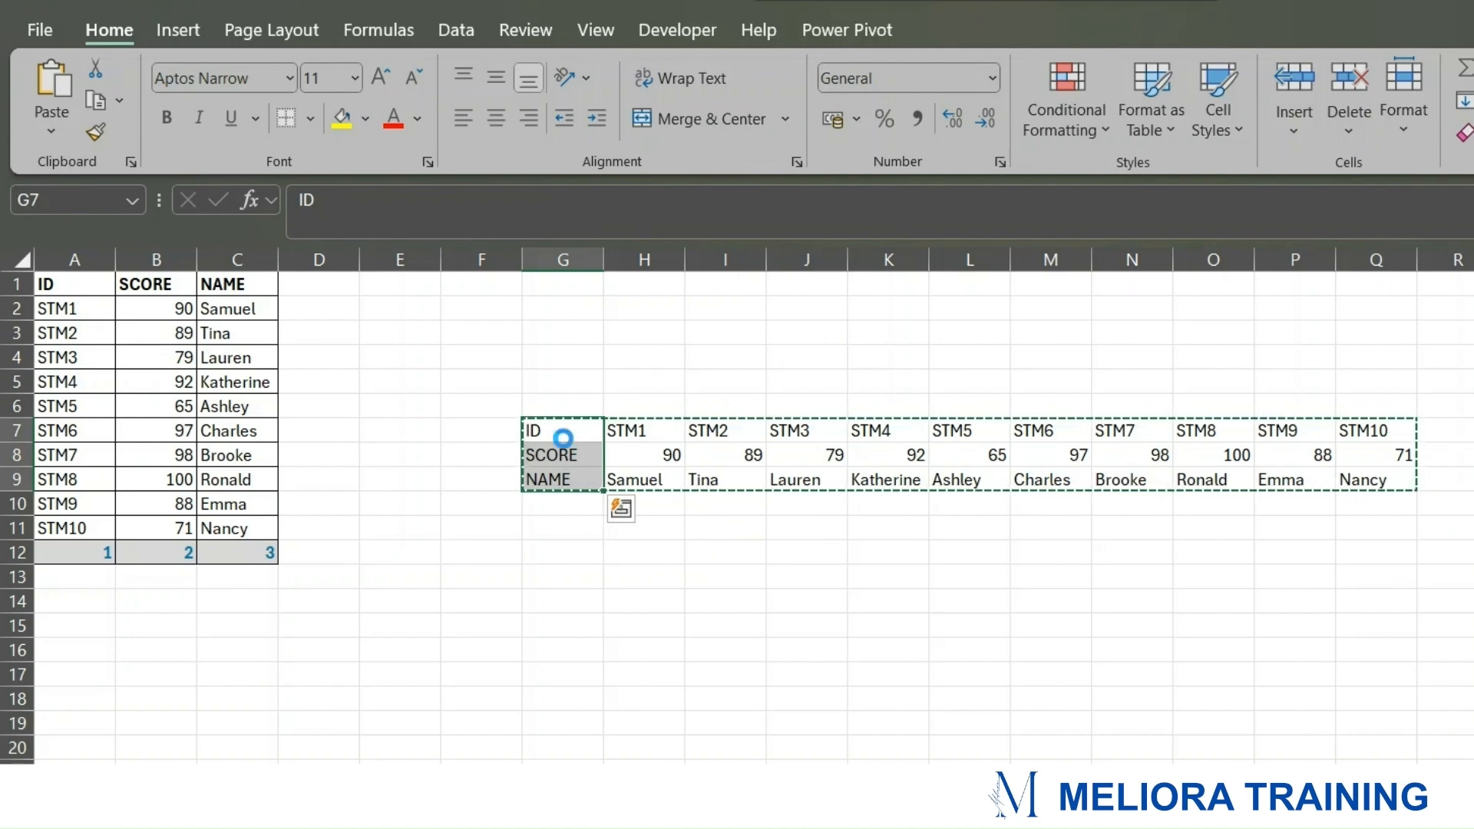
key("ctrl+b")
left_click(555, 404)
left_click(738, 559)
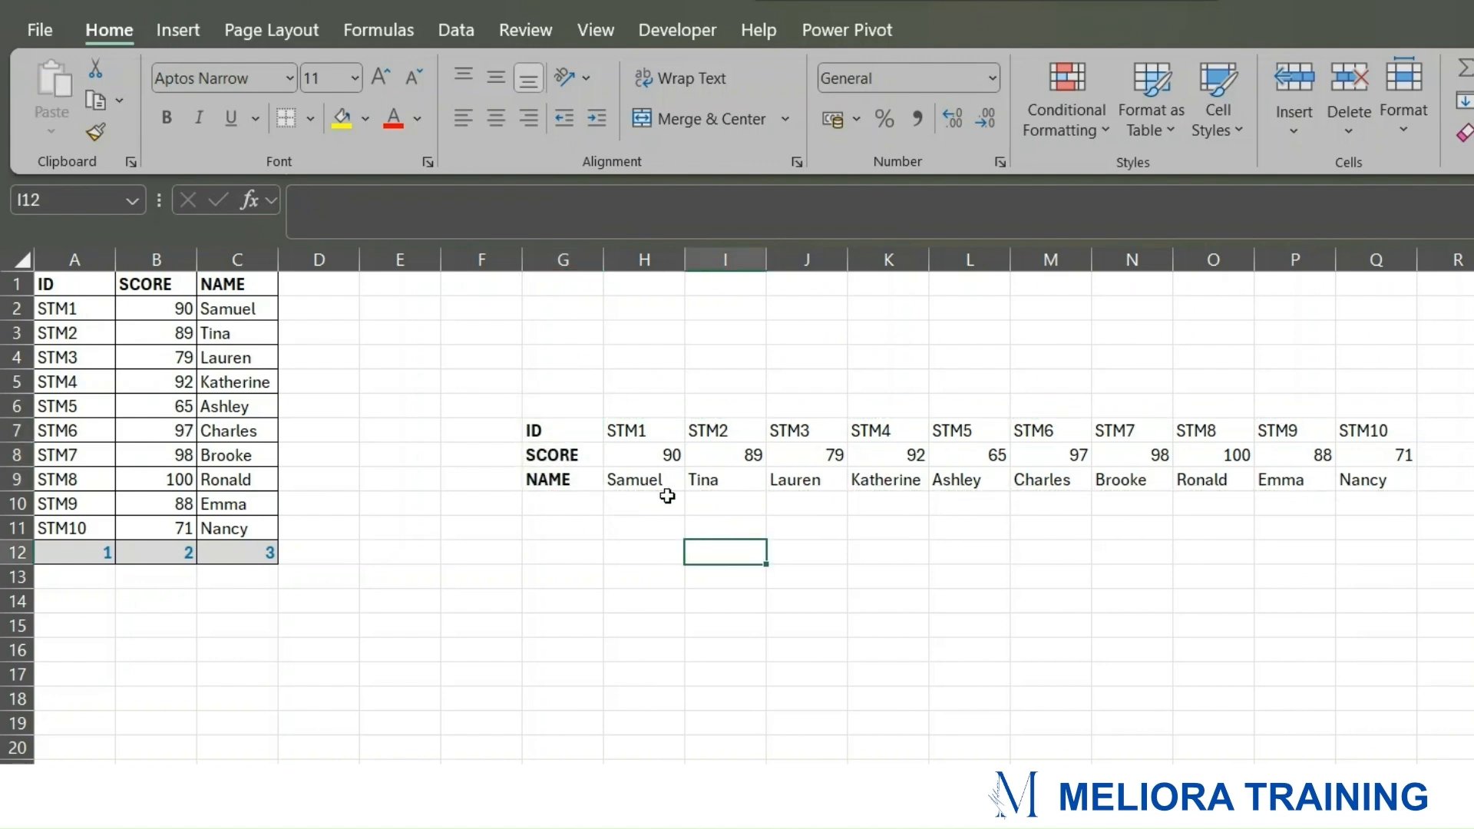
Step: Apply all borders to the horizontal table in G7:Q9 of the DATA sheet
left_click_drag(560, 431, 1374, 482)
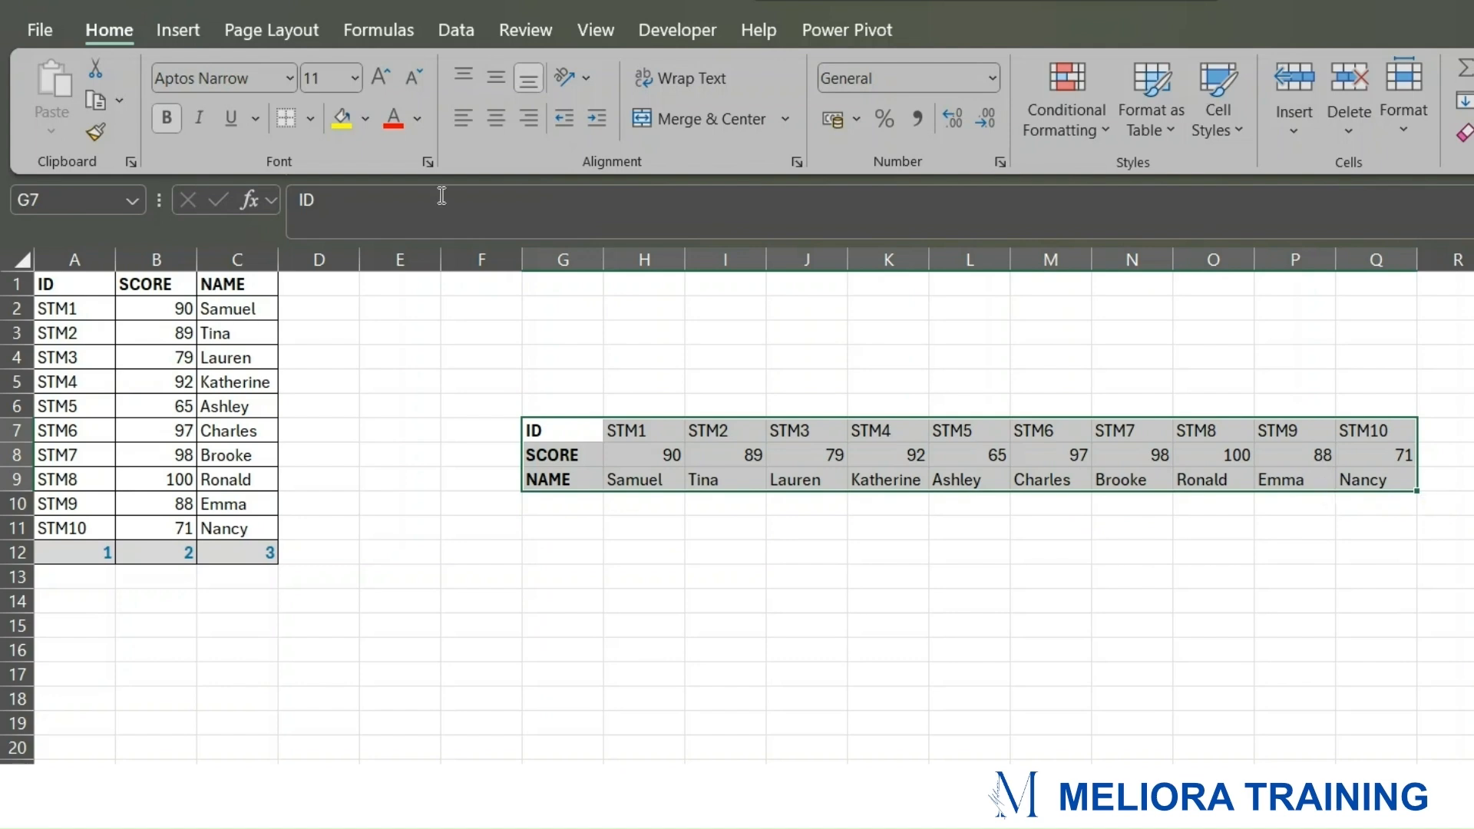
left_click(311, 119)
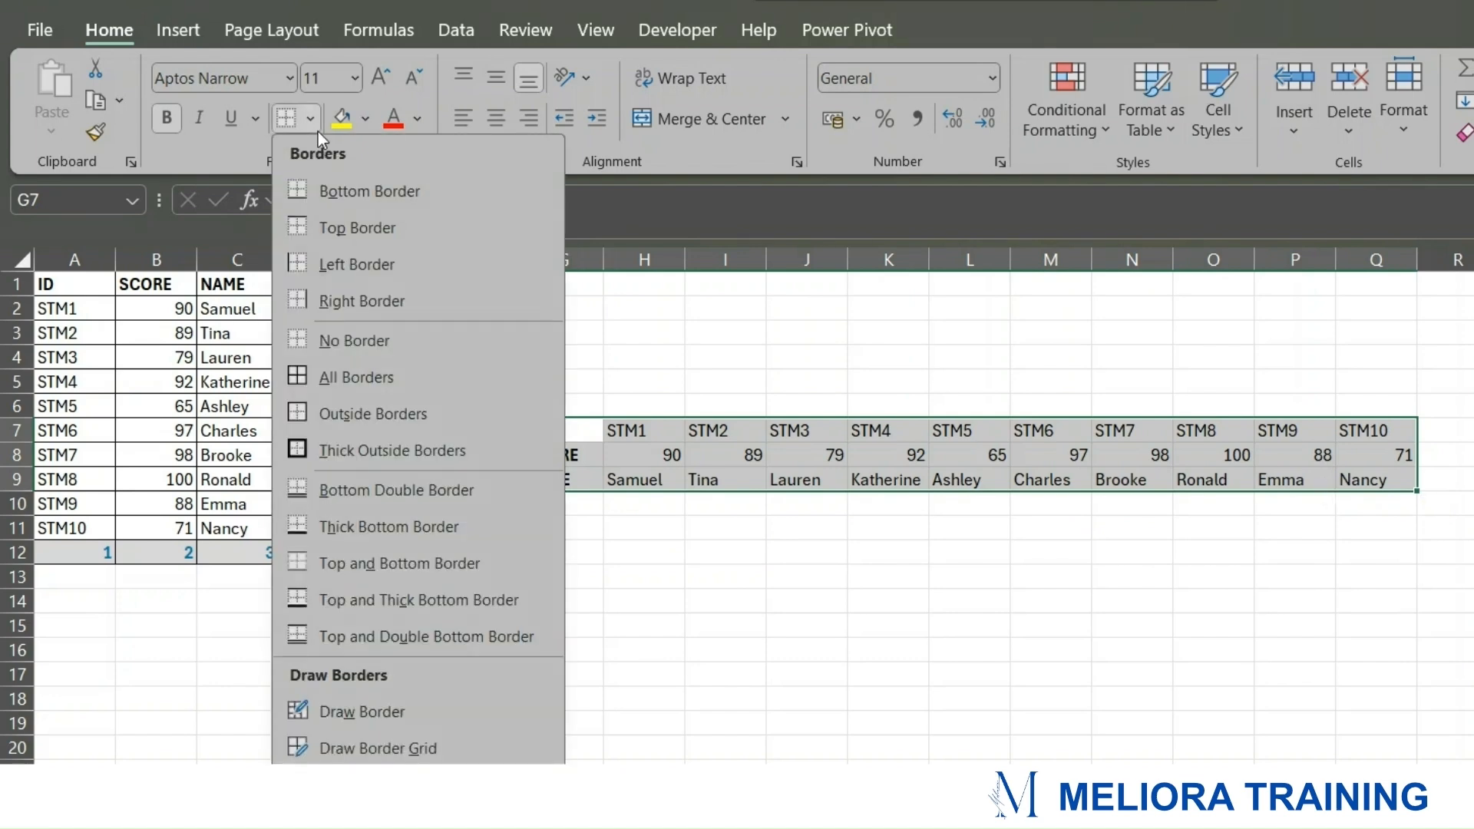
left_click(386, 375)
left_click(723, 378)
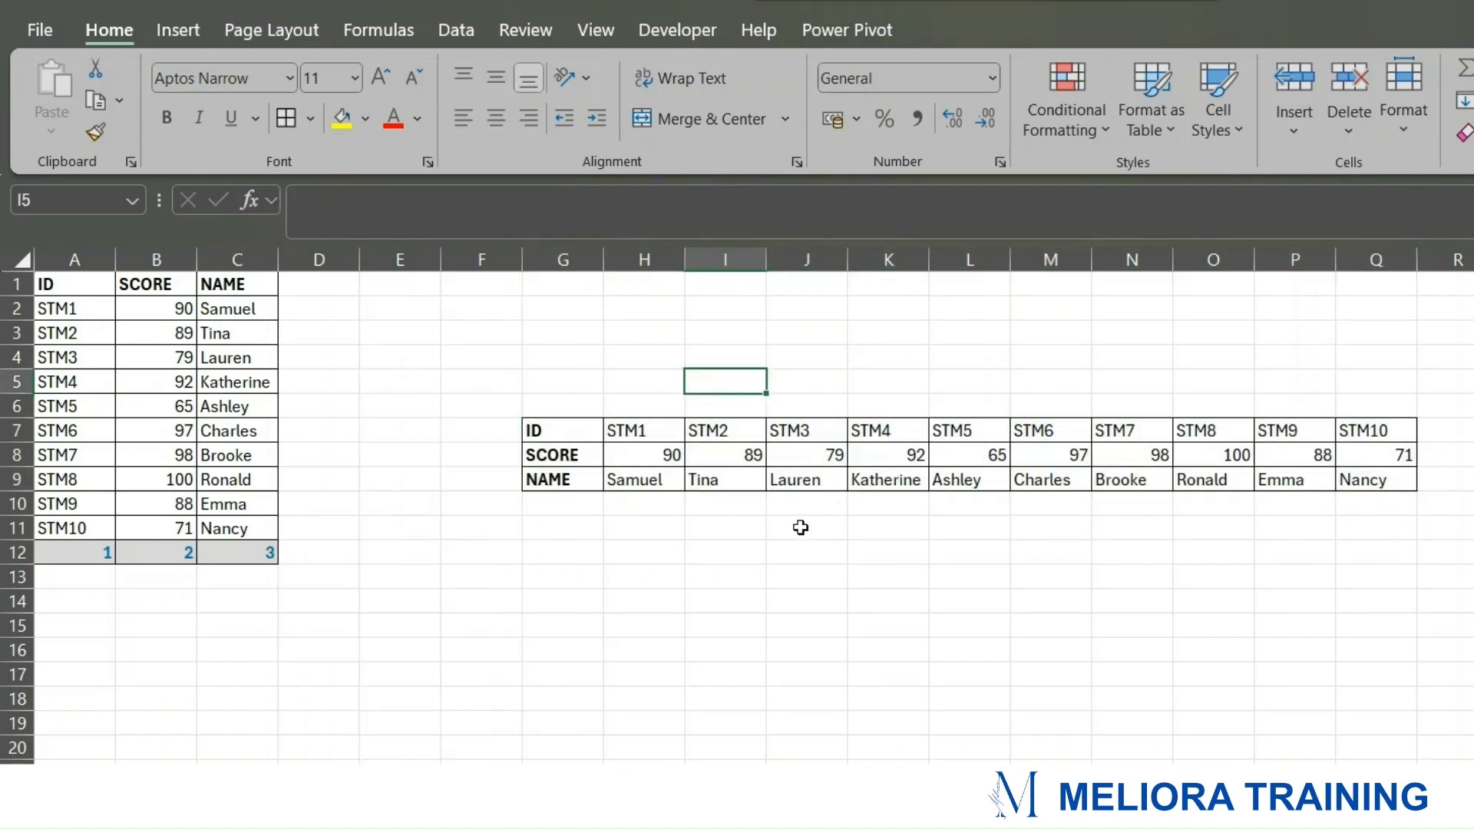
left_click(801, 527)
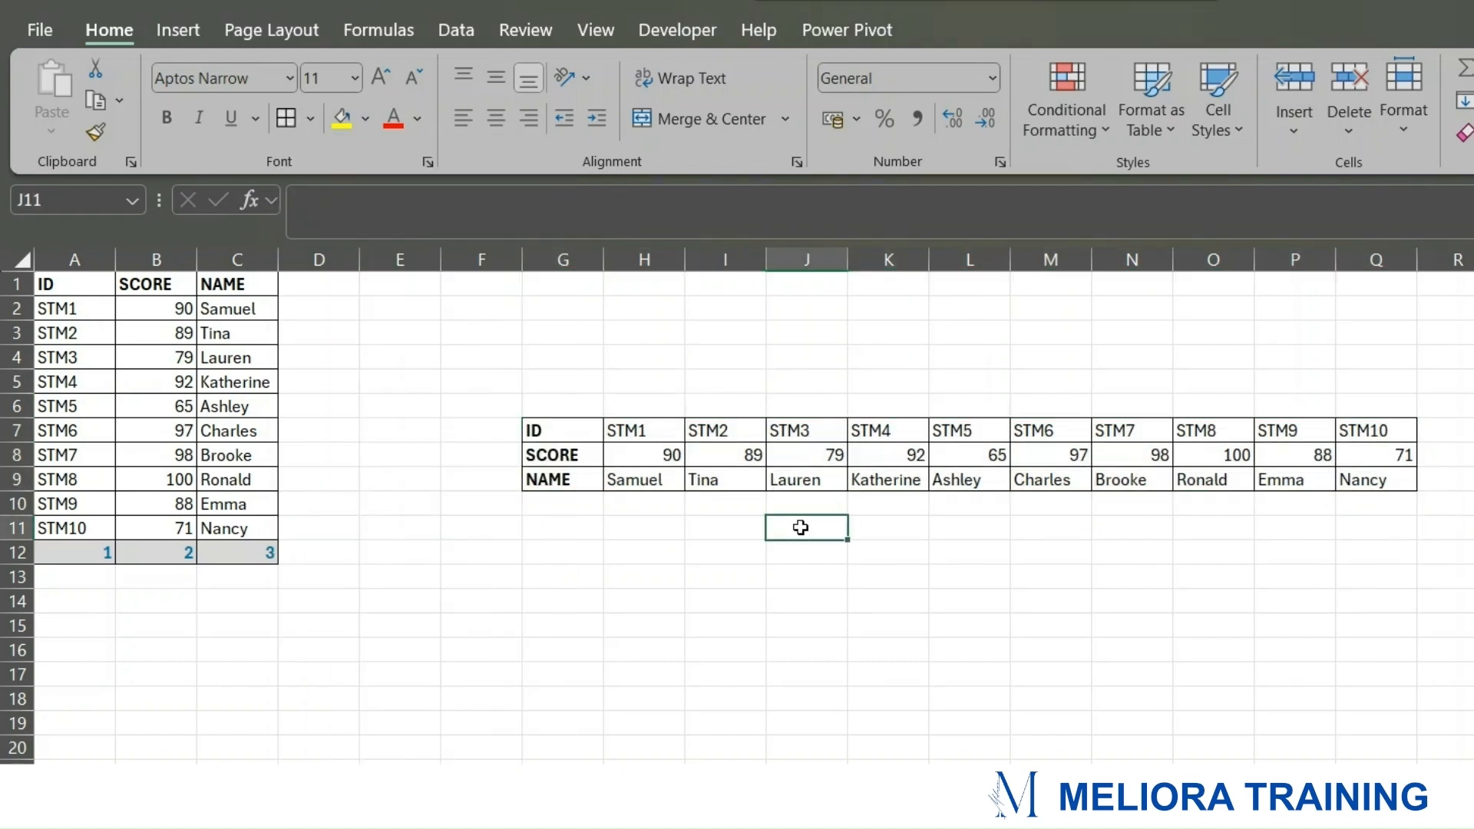
Step: Number the horizontal table's rows 1, 2 and 3 in cells F7:F9, matching the column numbering in A12:C12
left_click(489, 433)
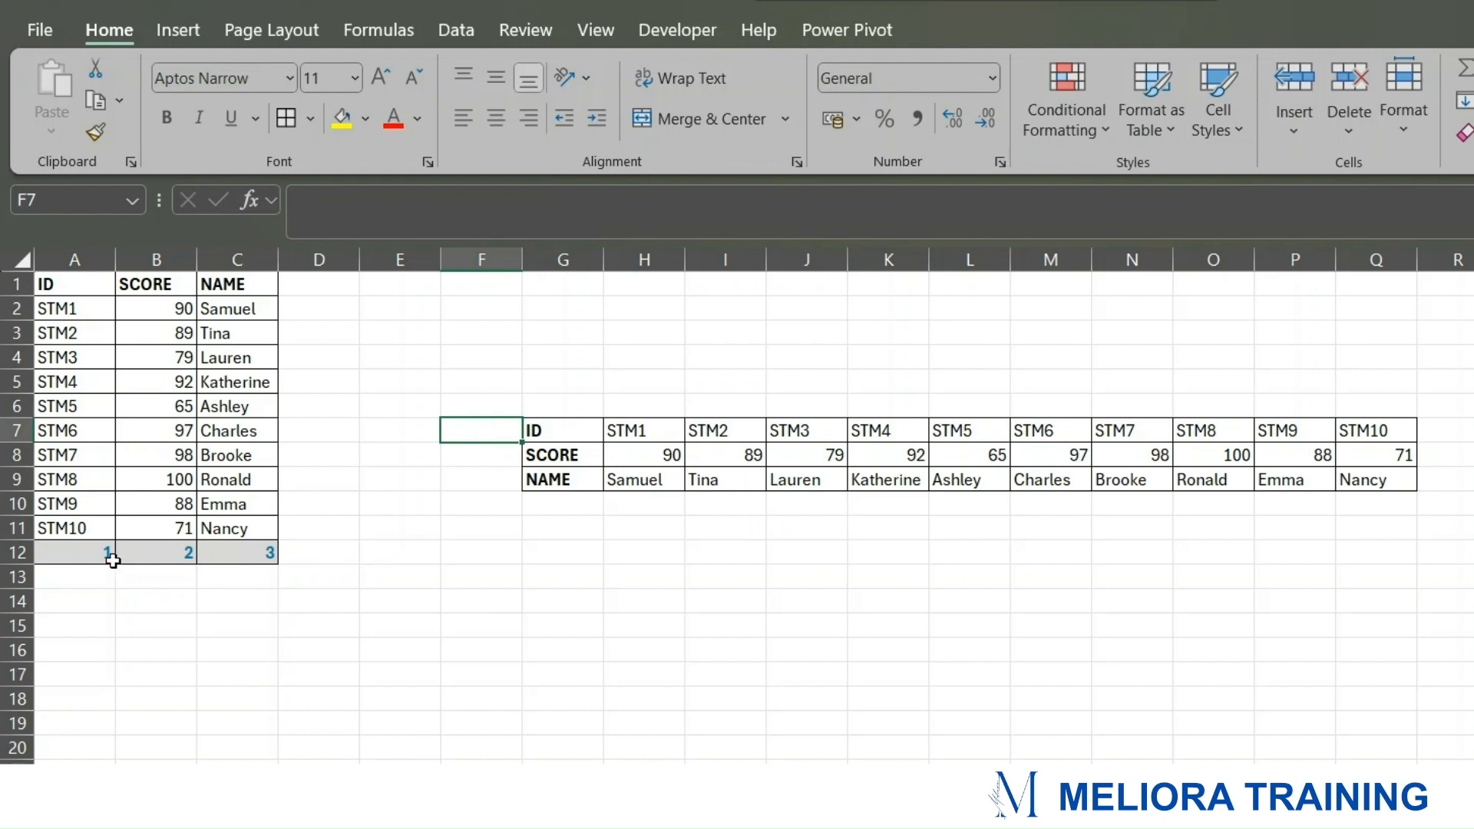
left_click_drag(108, 553, 238, 553)
left_click(465, 431)
type("1")
key("Return")
type("2")
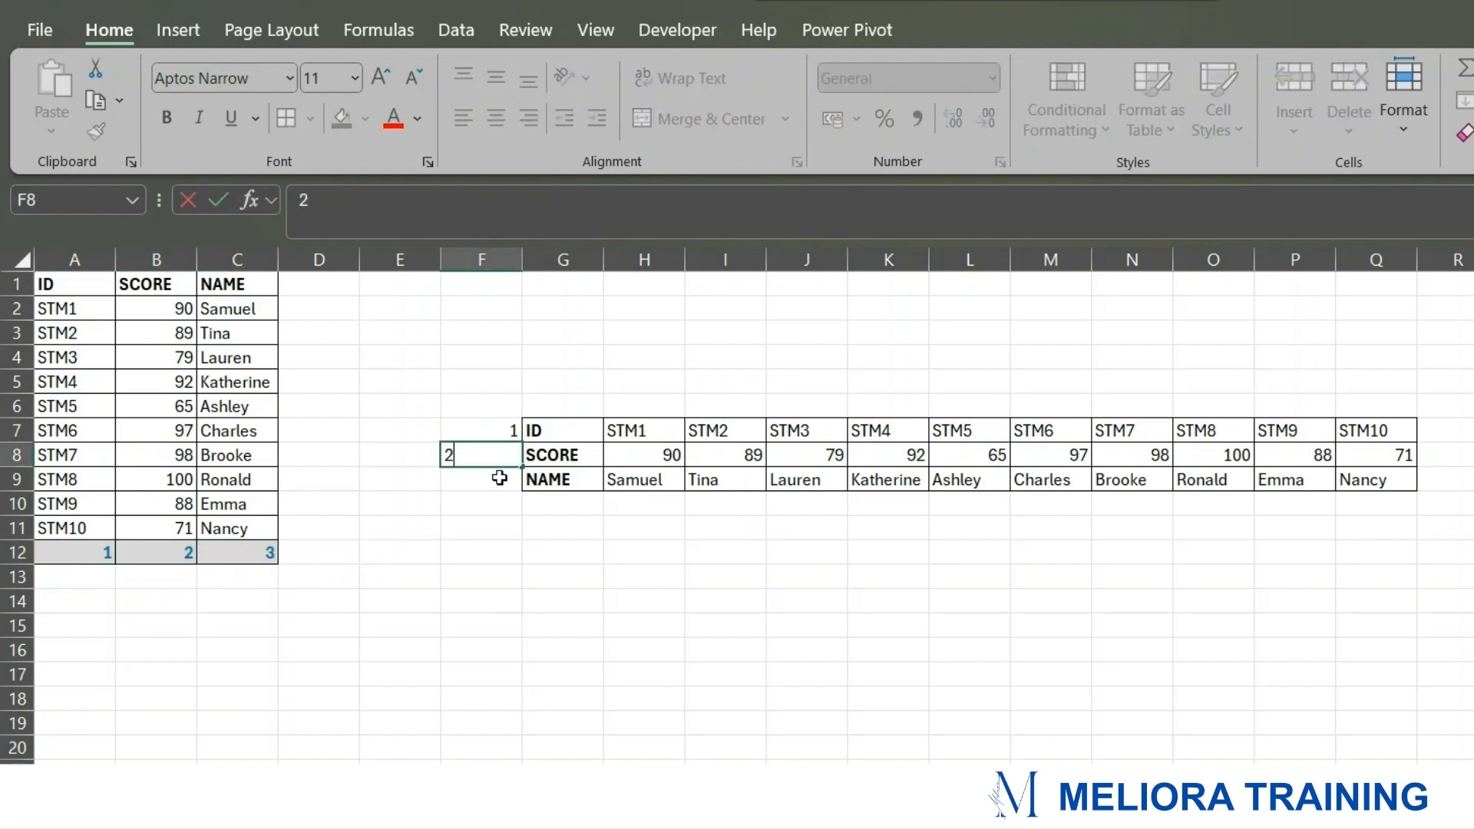
key("Return")
type("3")
left_click(568, 578)
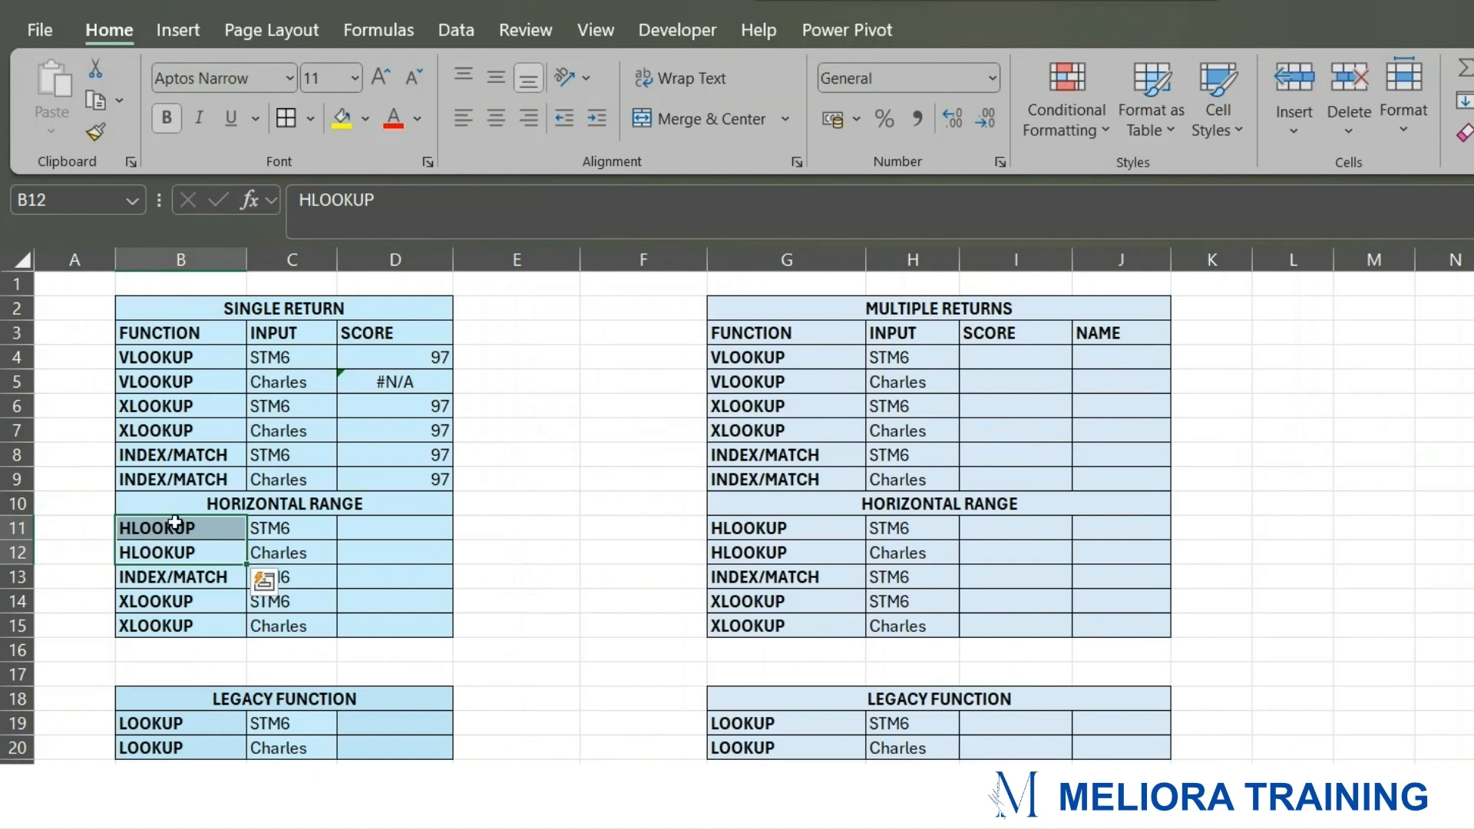
Step: Compare the first HLOOKUP row's STM6 input with its ID and score in the horizontal table on the DATA sheet
left_click(311, 529)
left_click(400, 524)
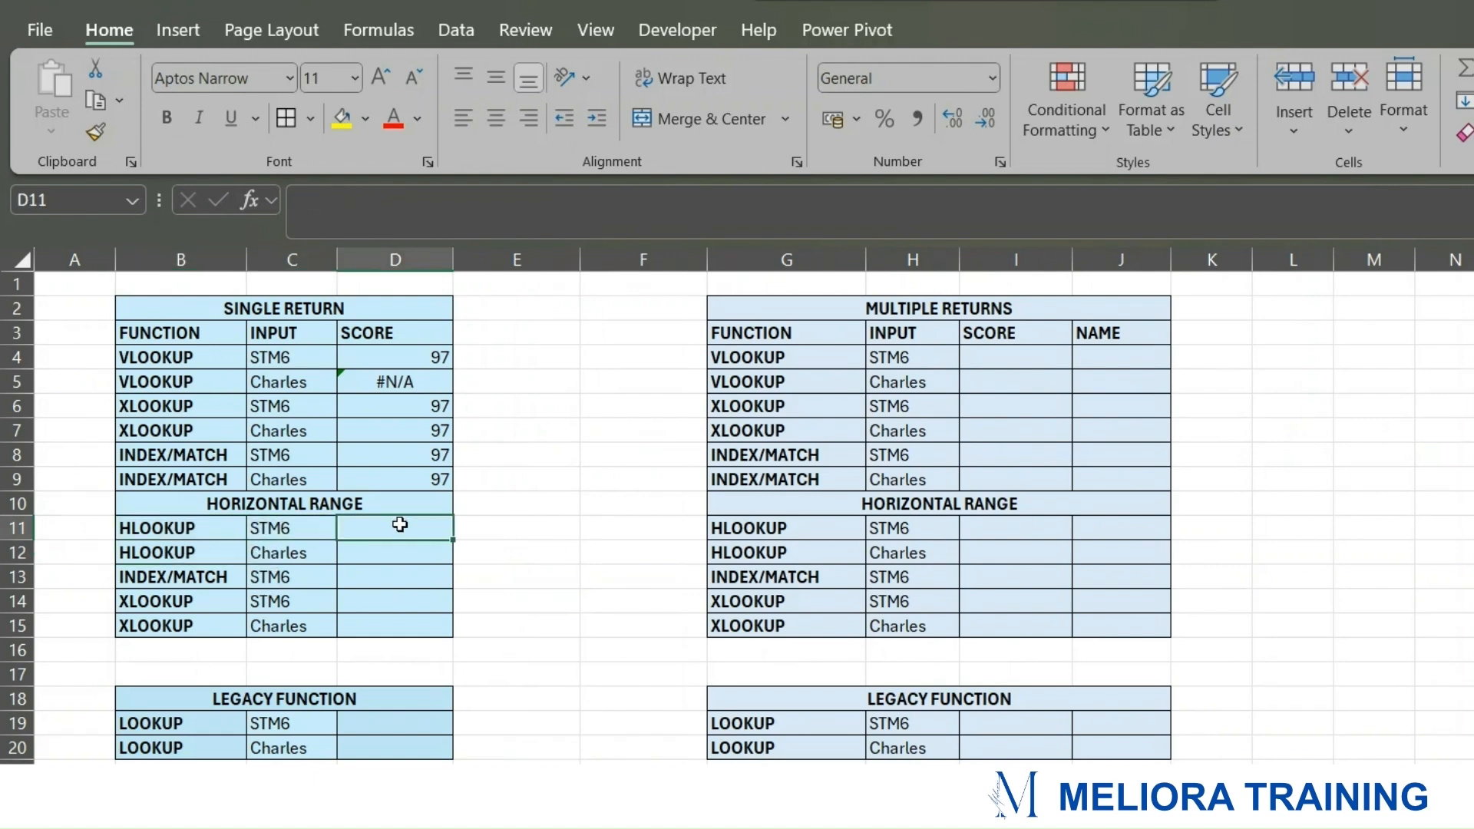
left_click(253, 778)
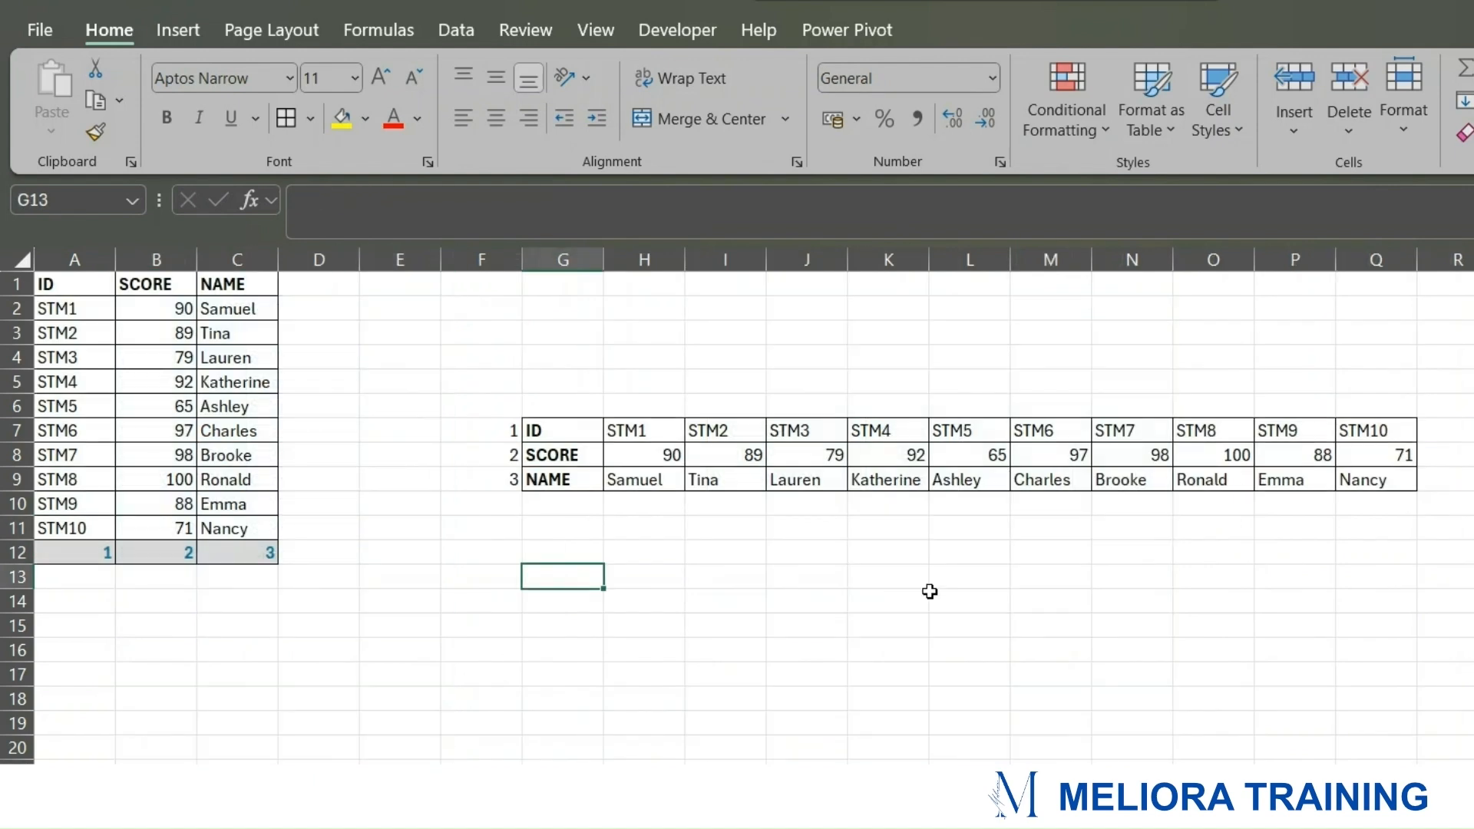
mouse_move(1046, 453)
left_mouse_down()
mouse_move(1049, 468)
mouse_move(1040, 437)
left_mouse_up()
left_click(792, 500)
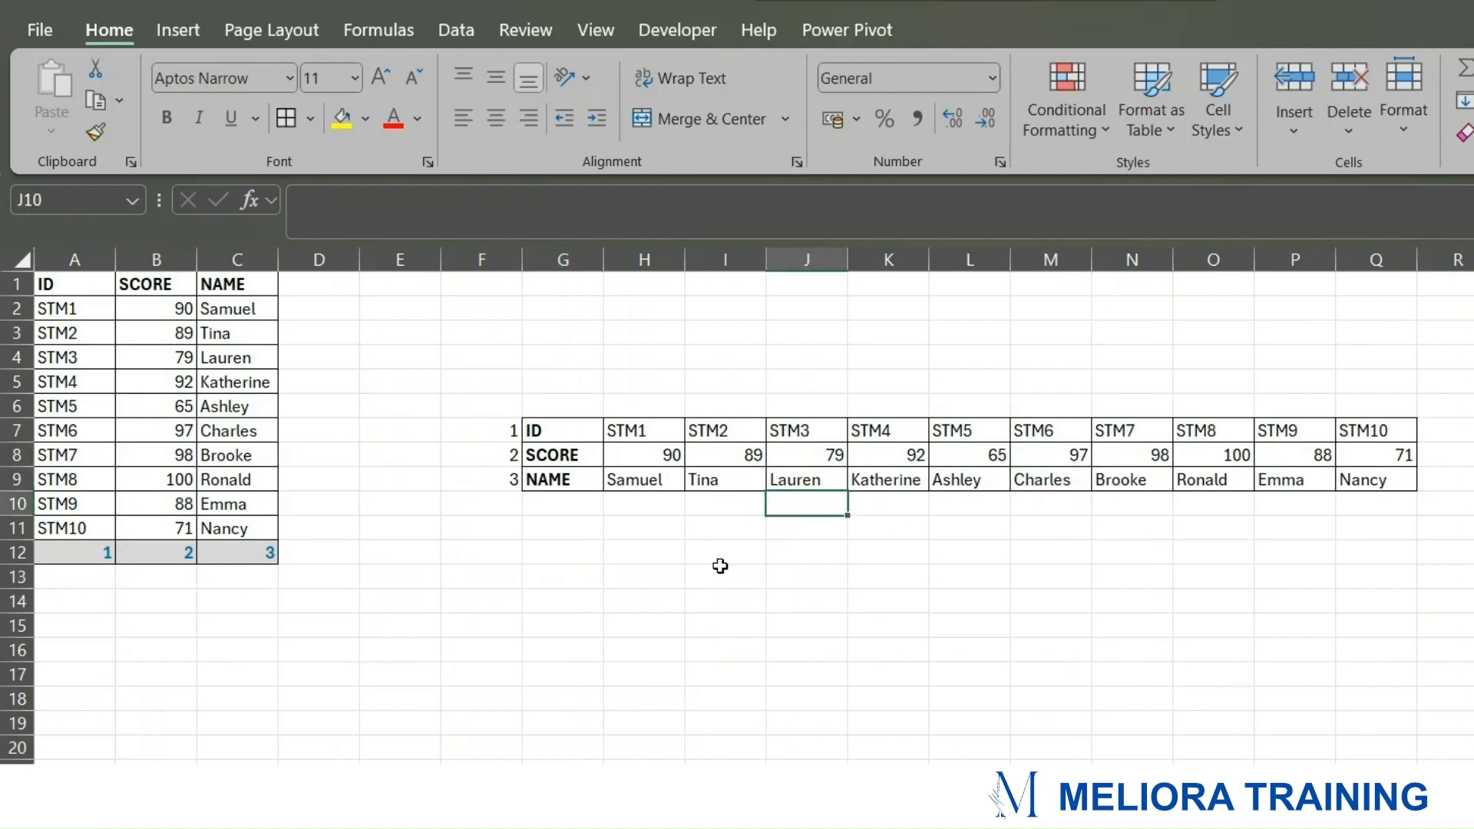
Step: Start an HLOOKUP formula in D11 under HORIZONTAL RANGE with C11 as lookup value and DATA!G7:Q9 as table array
left_click(184, 779)
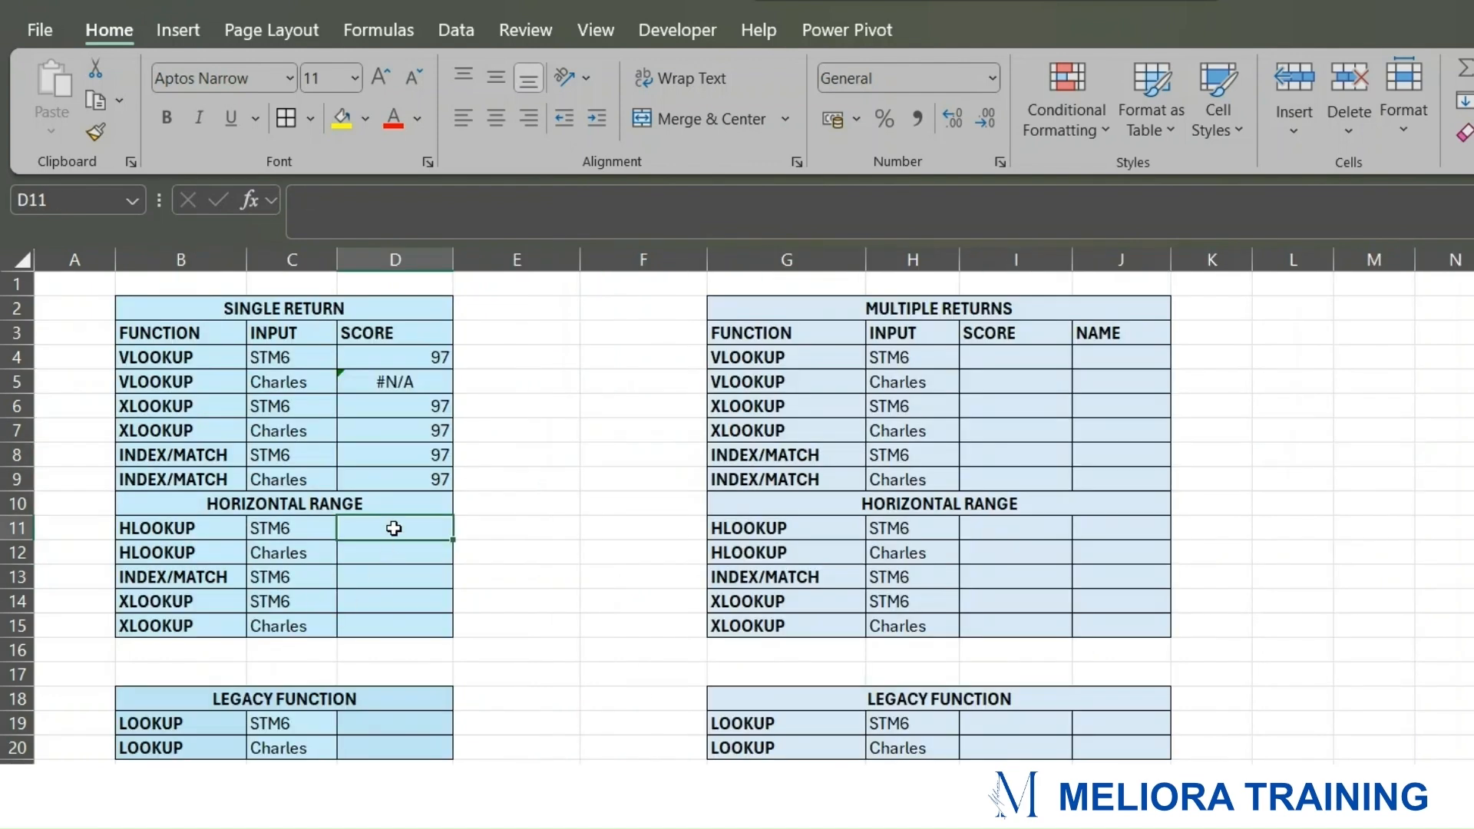
type("=HL")
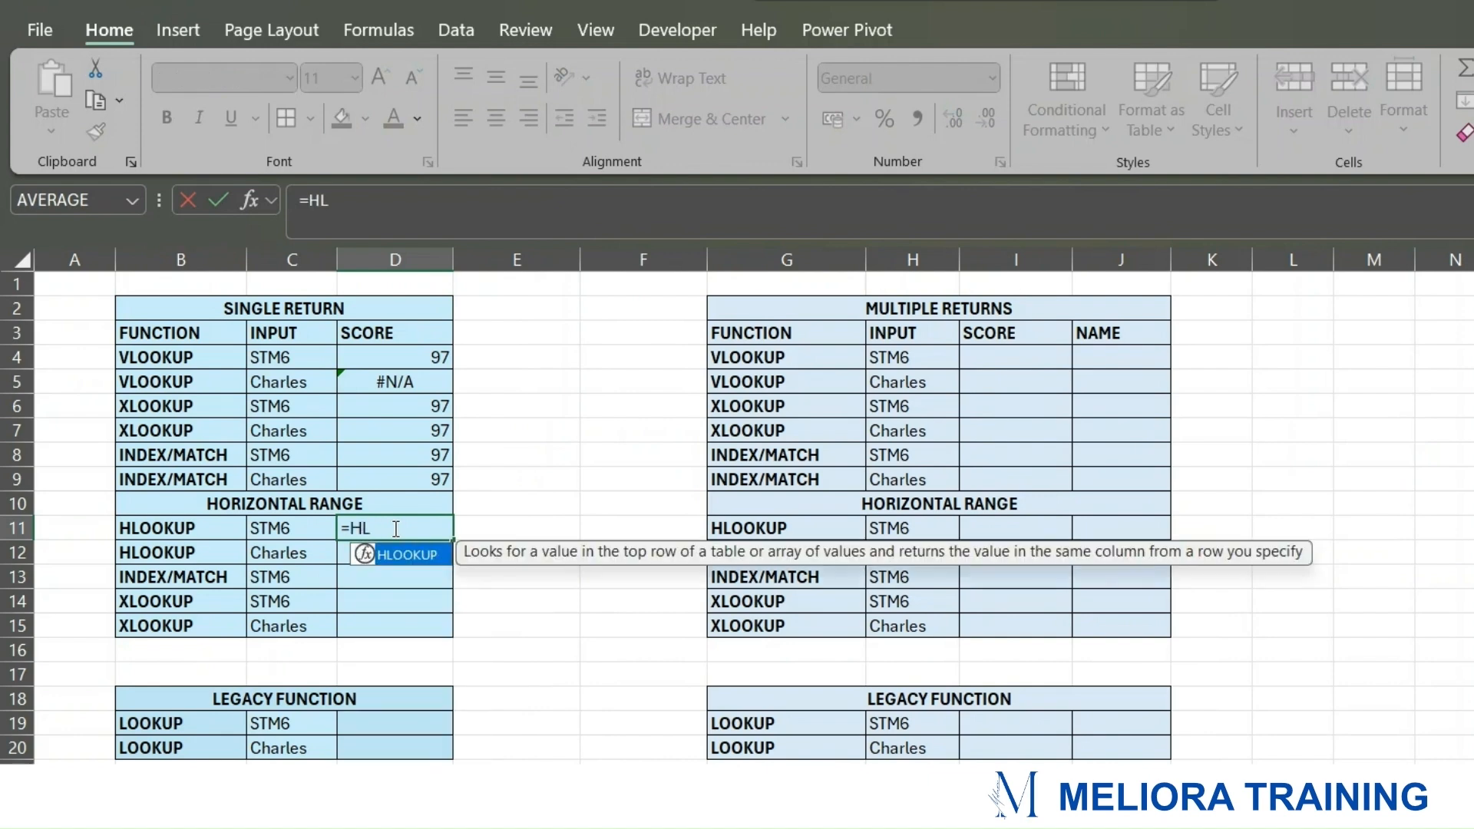
key("Tab")
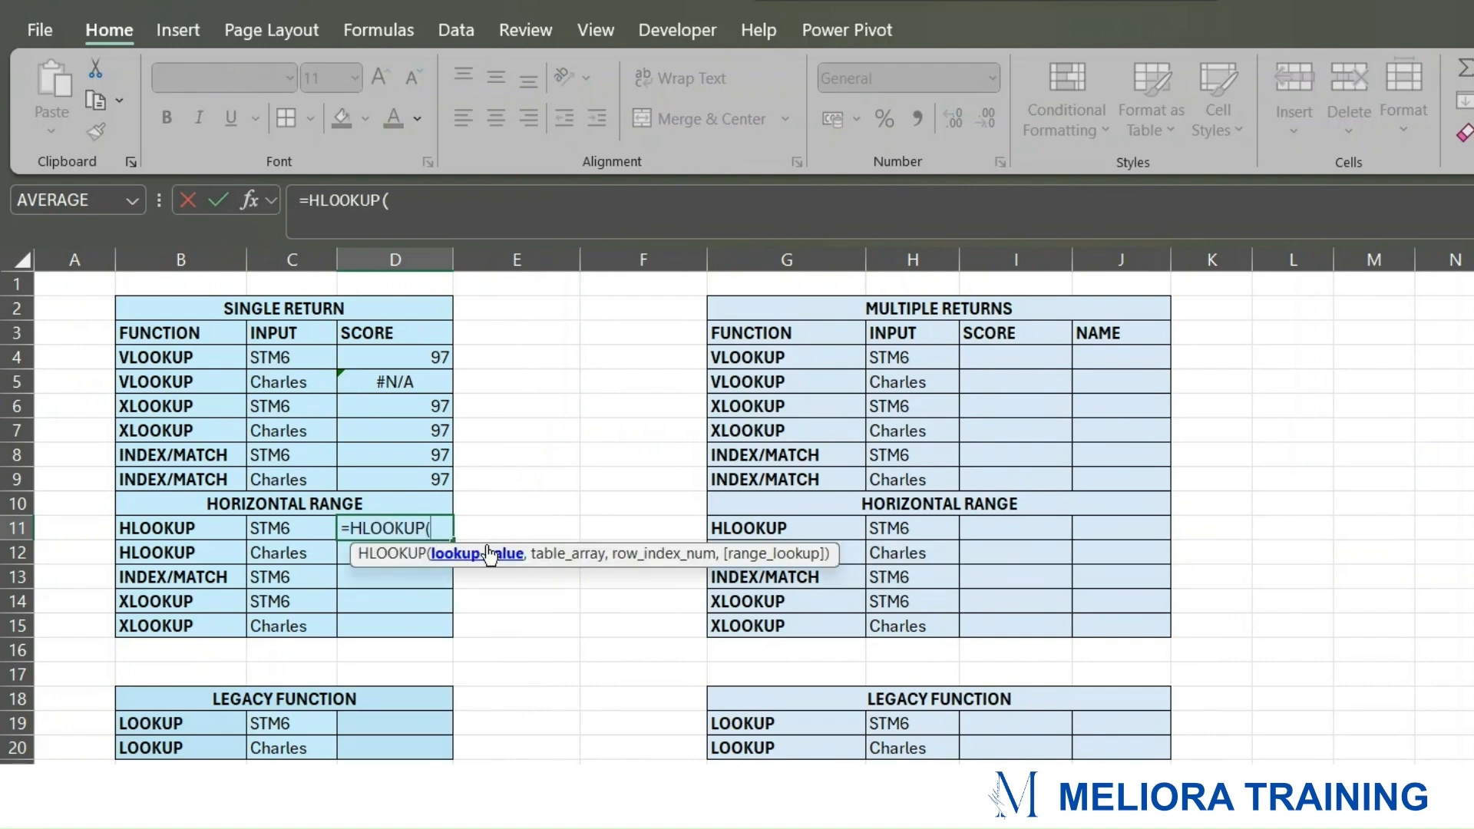
left_click(288, 528)
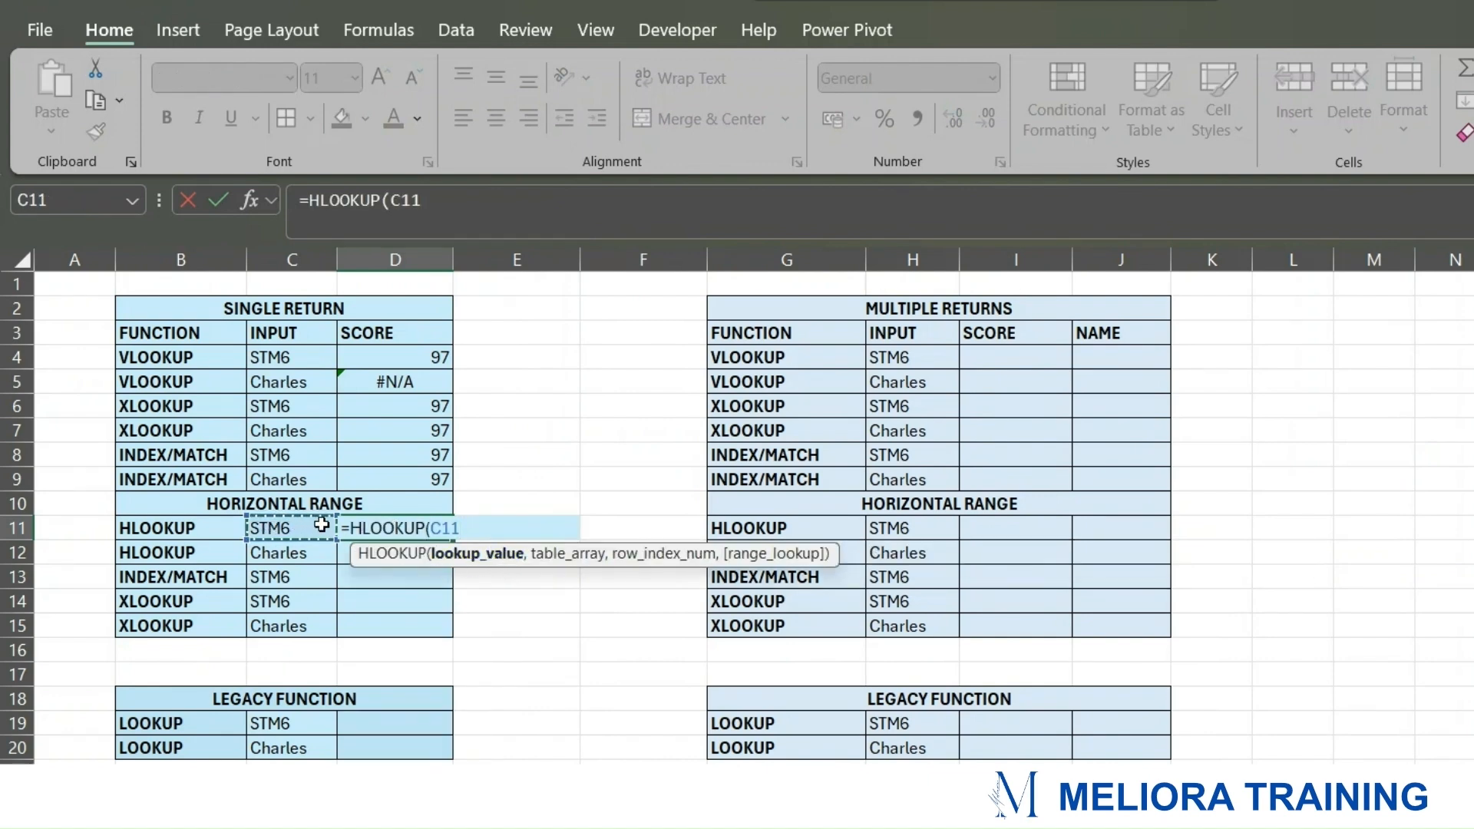
type(",")
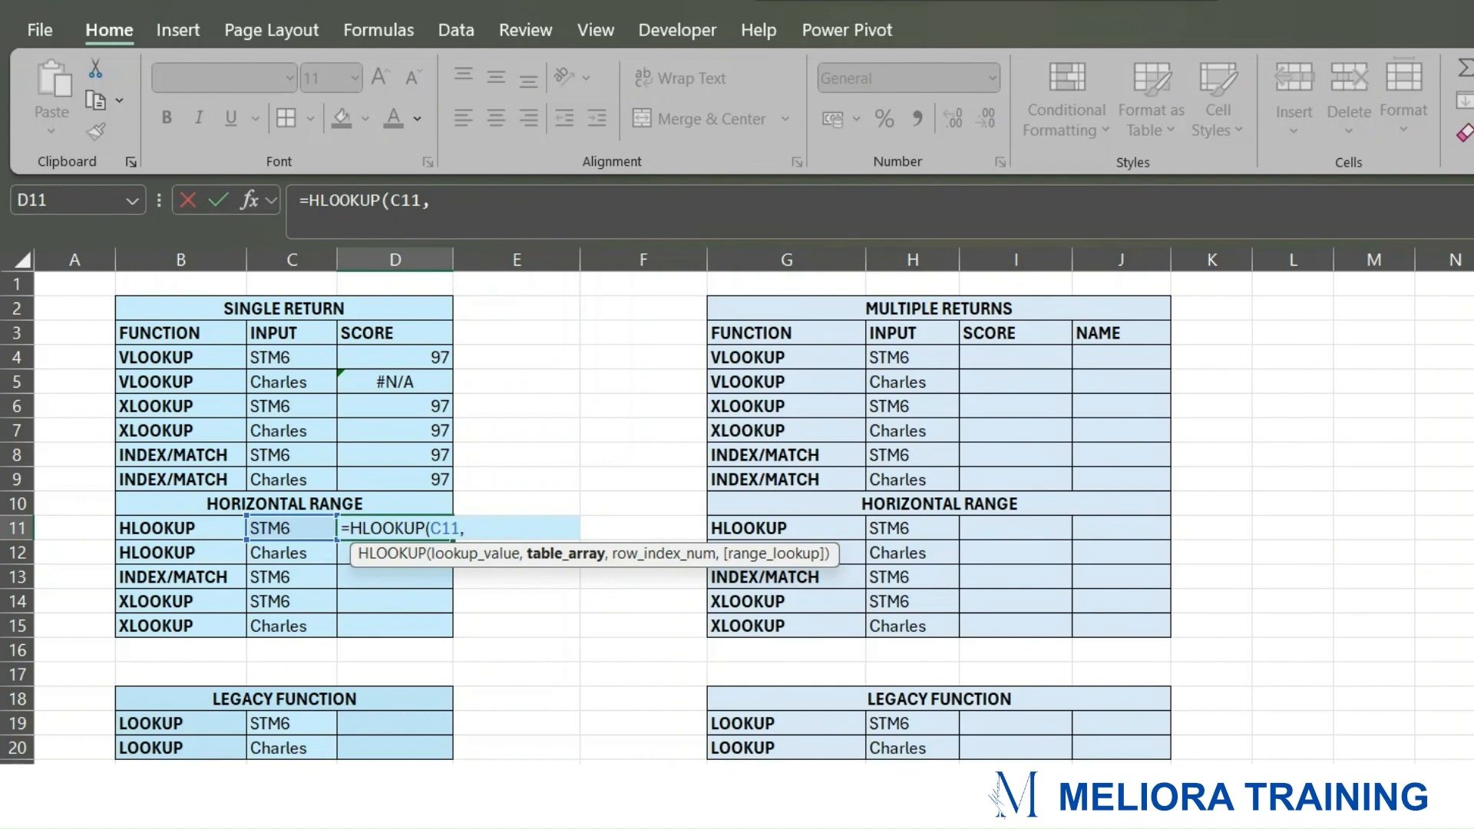
left_click(345, 785)
left_click_drag(573, 431, 1371, 480)
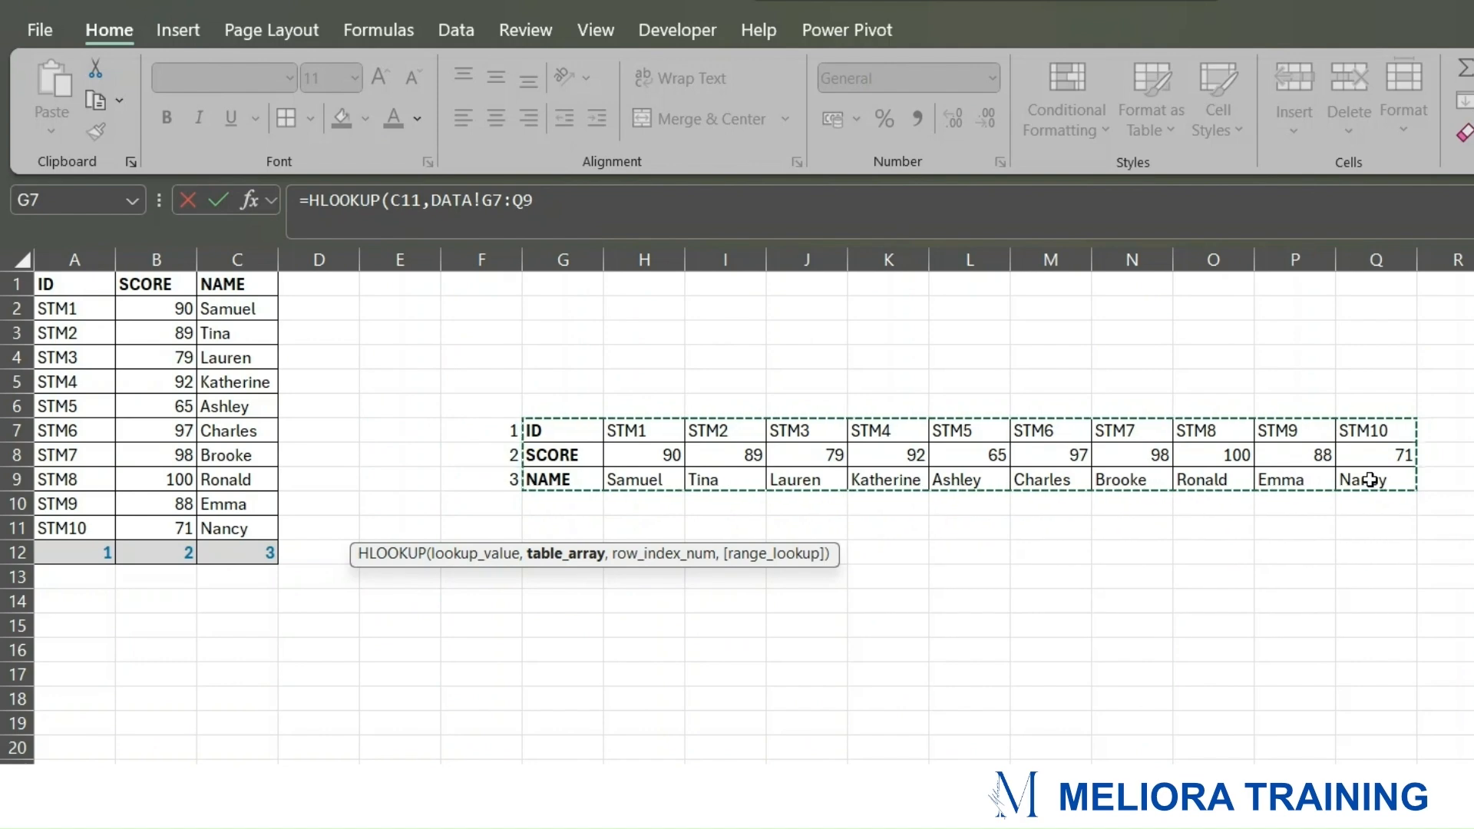
left_click(566, 191)
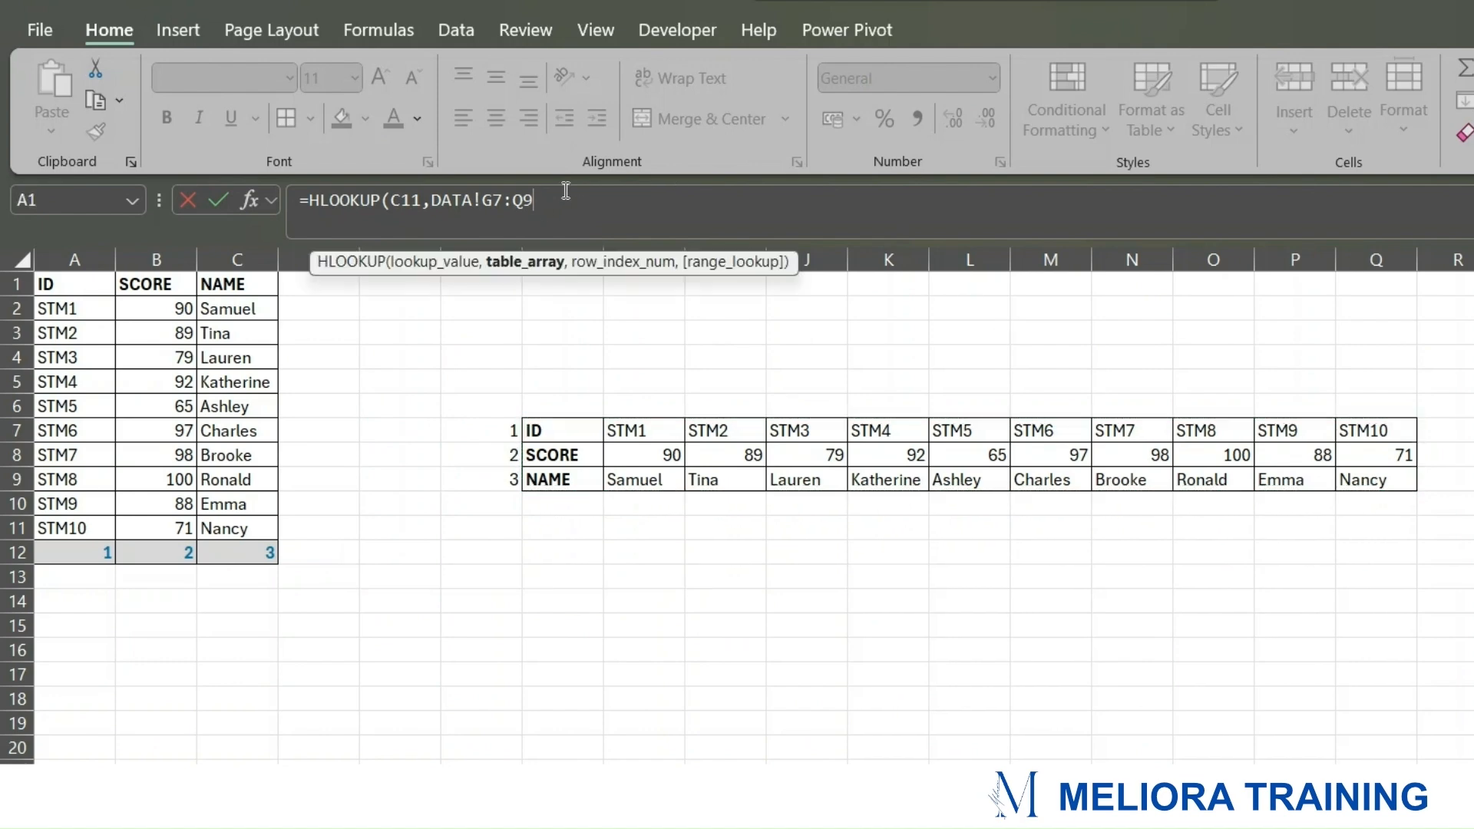
type(",")
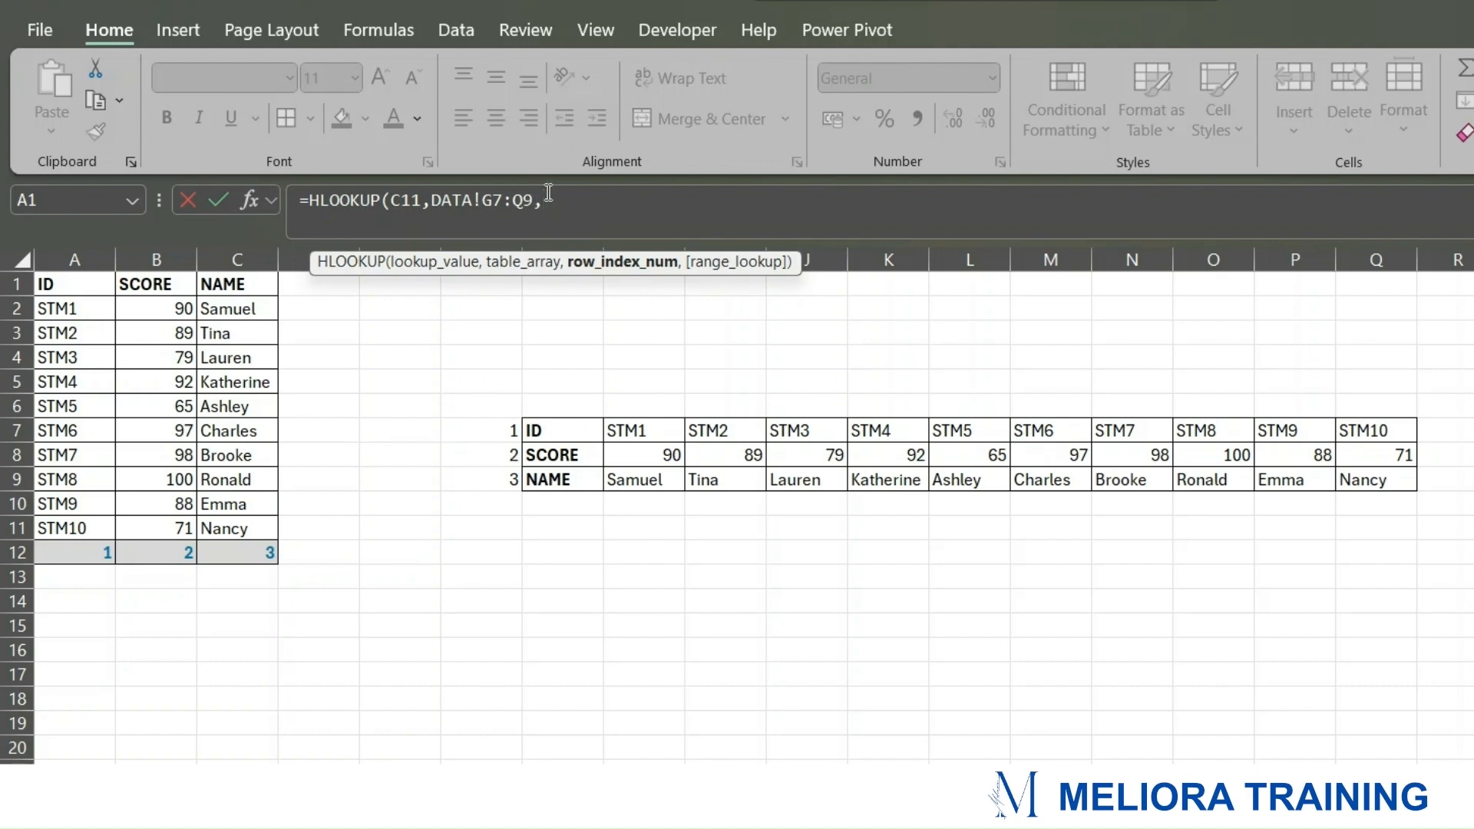
Step: Complete the HLOOKUP formula with row index 2 and FALSE for an exact match, and enter it
type(",")
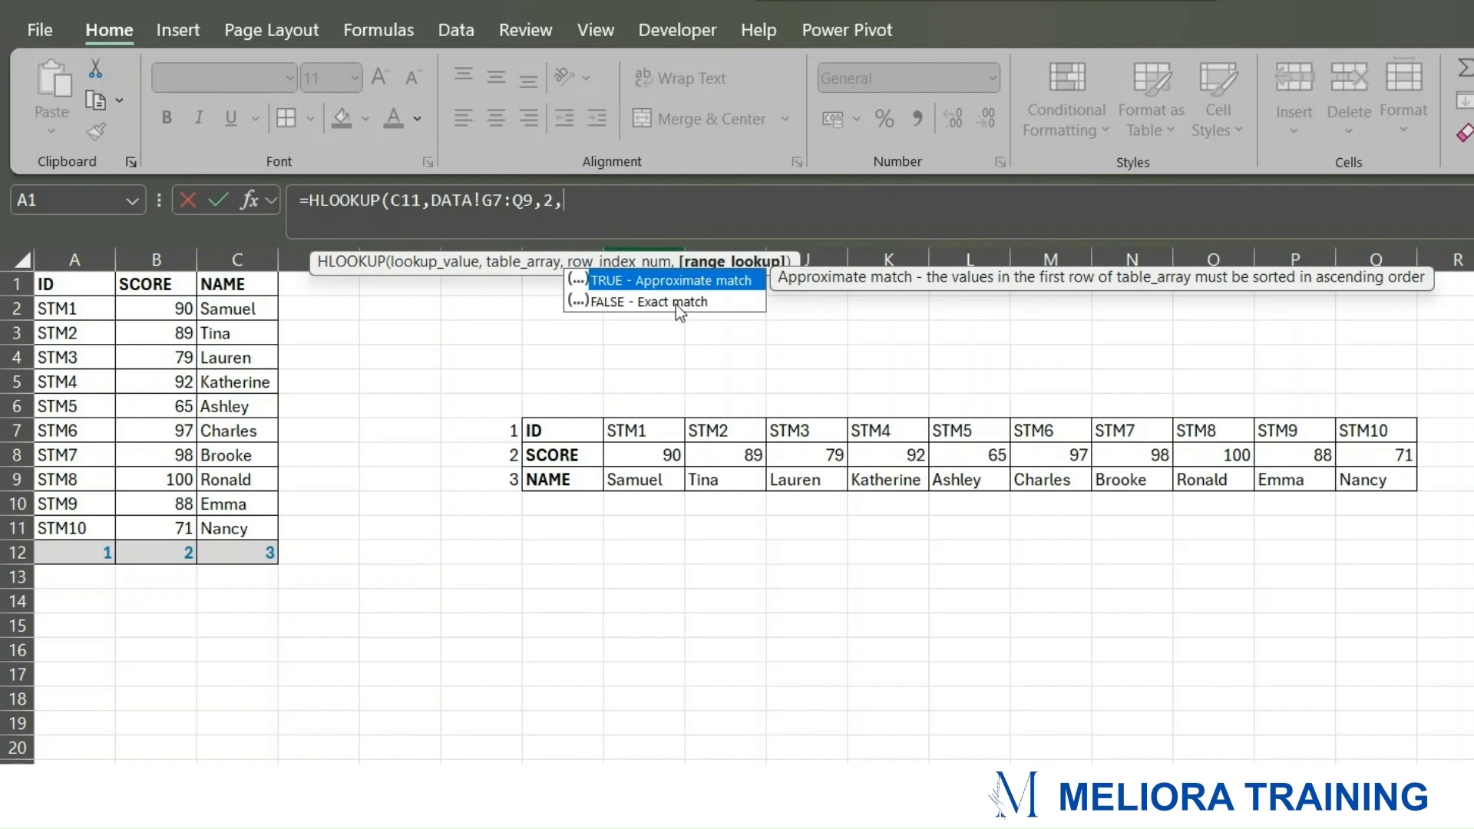
left_click(646, 302)
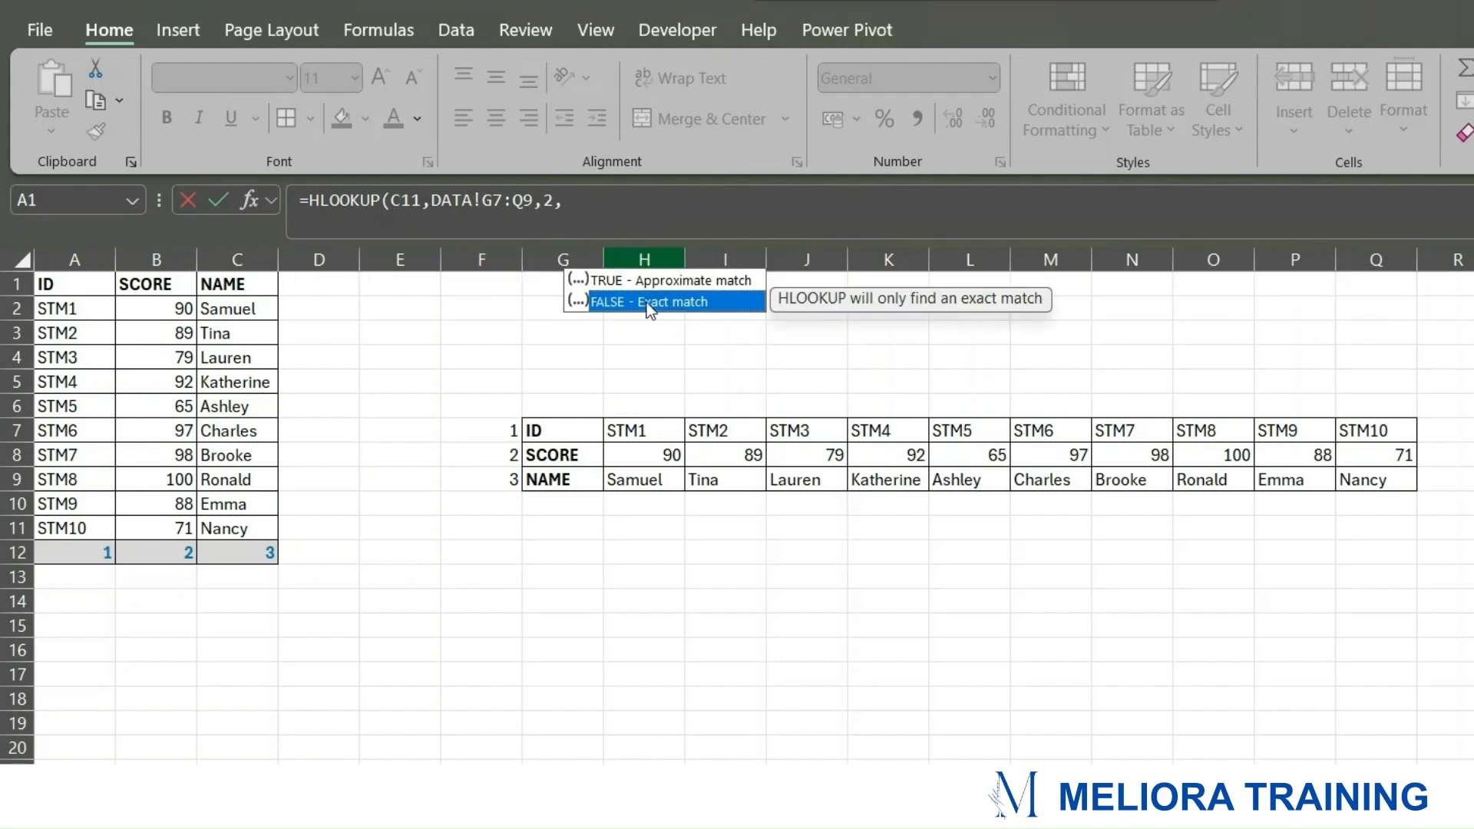
double_click(698, 304)
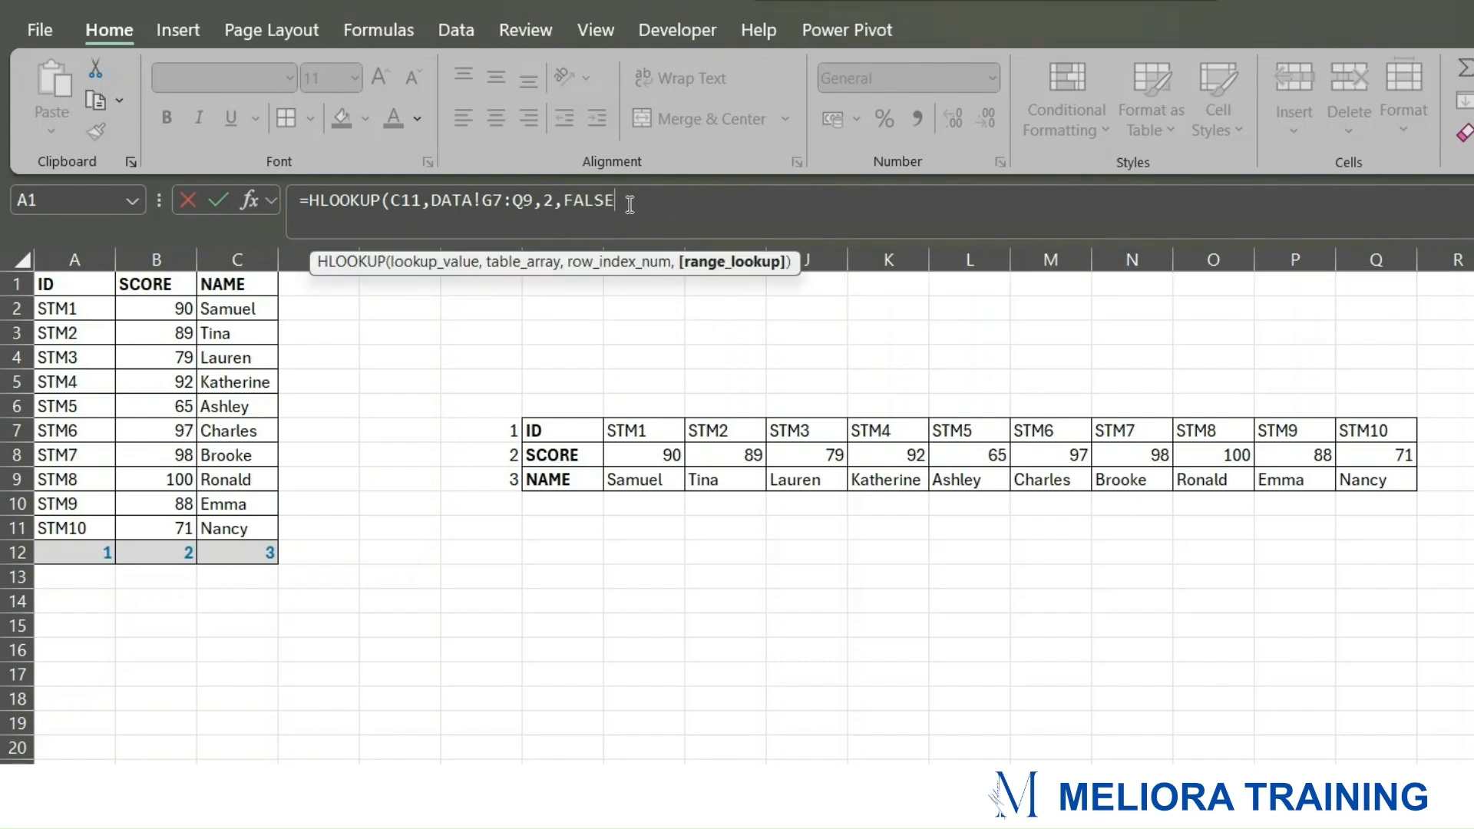
type(")")
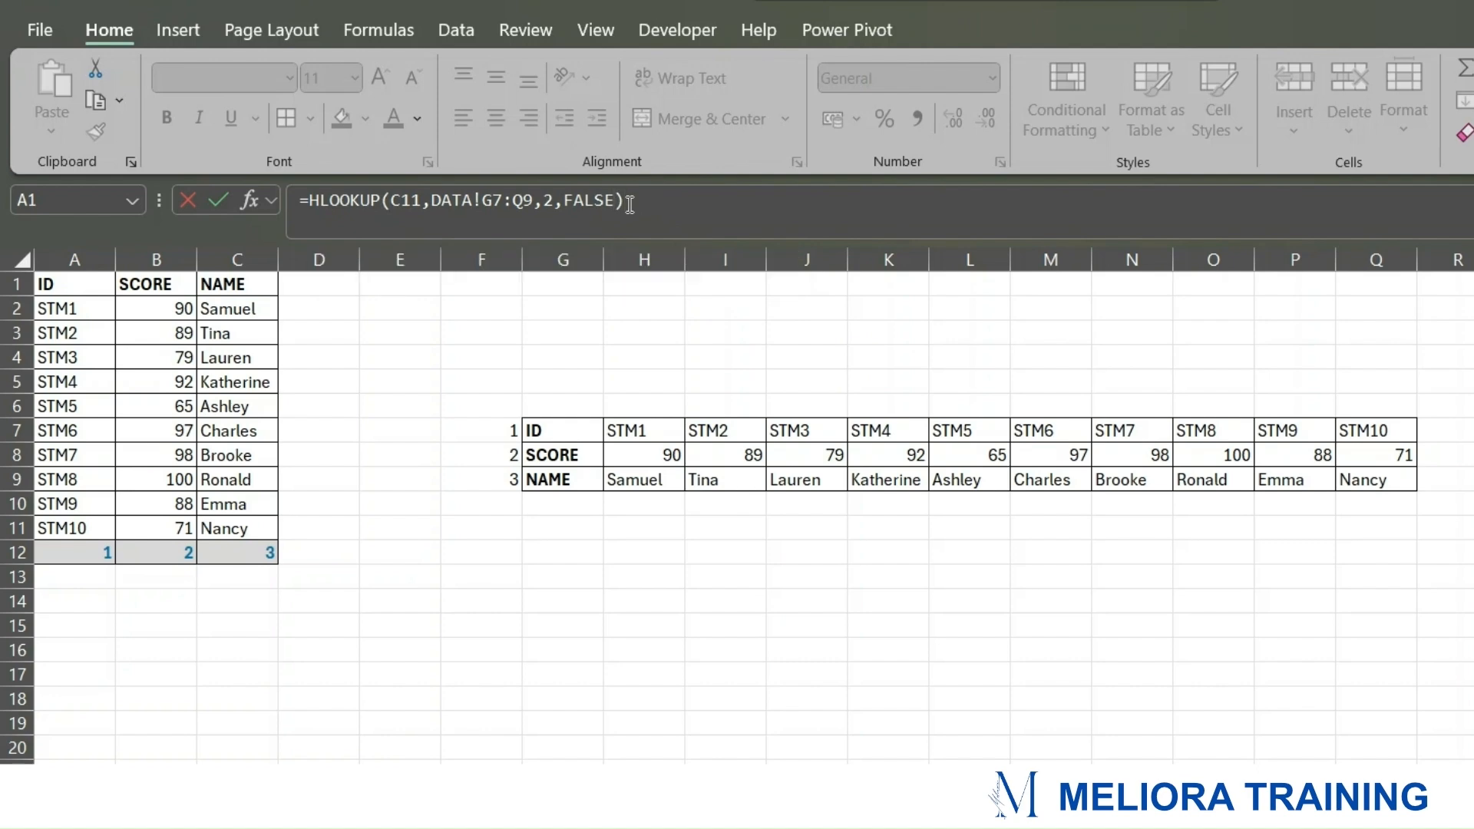
key("Return")
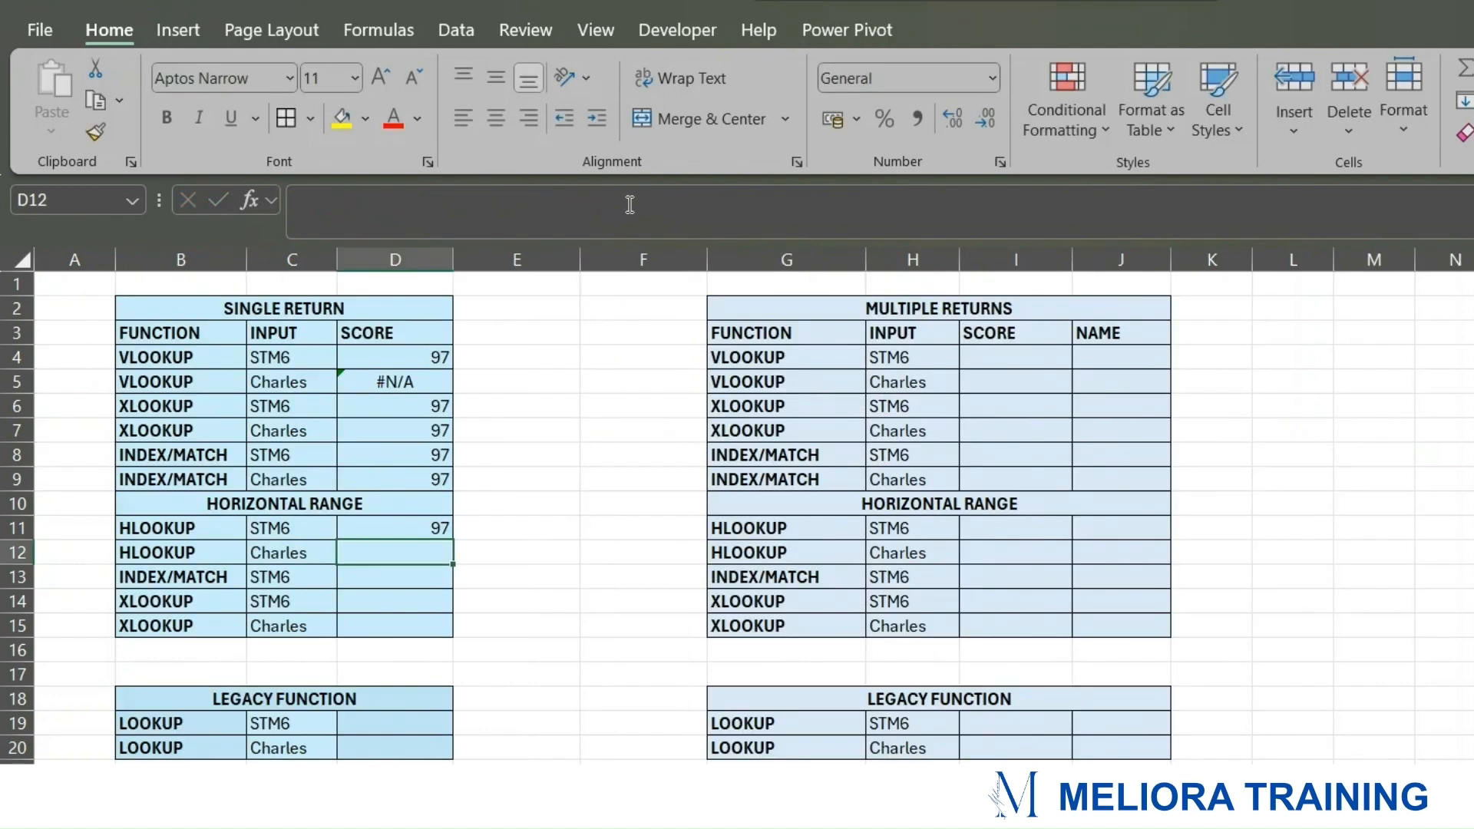
Step: Review the HLOOKUP formula in D11 against the ID and SCORE rows of the horizontal table on the DATA sheet
left_click(395, 529)
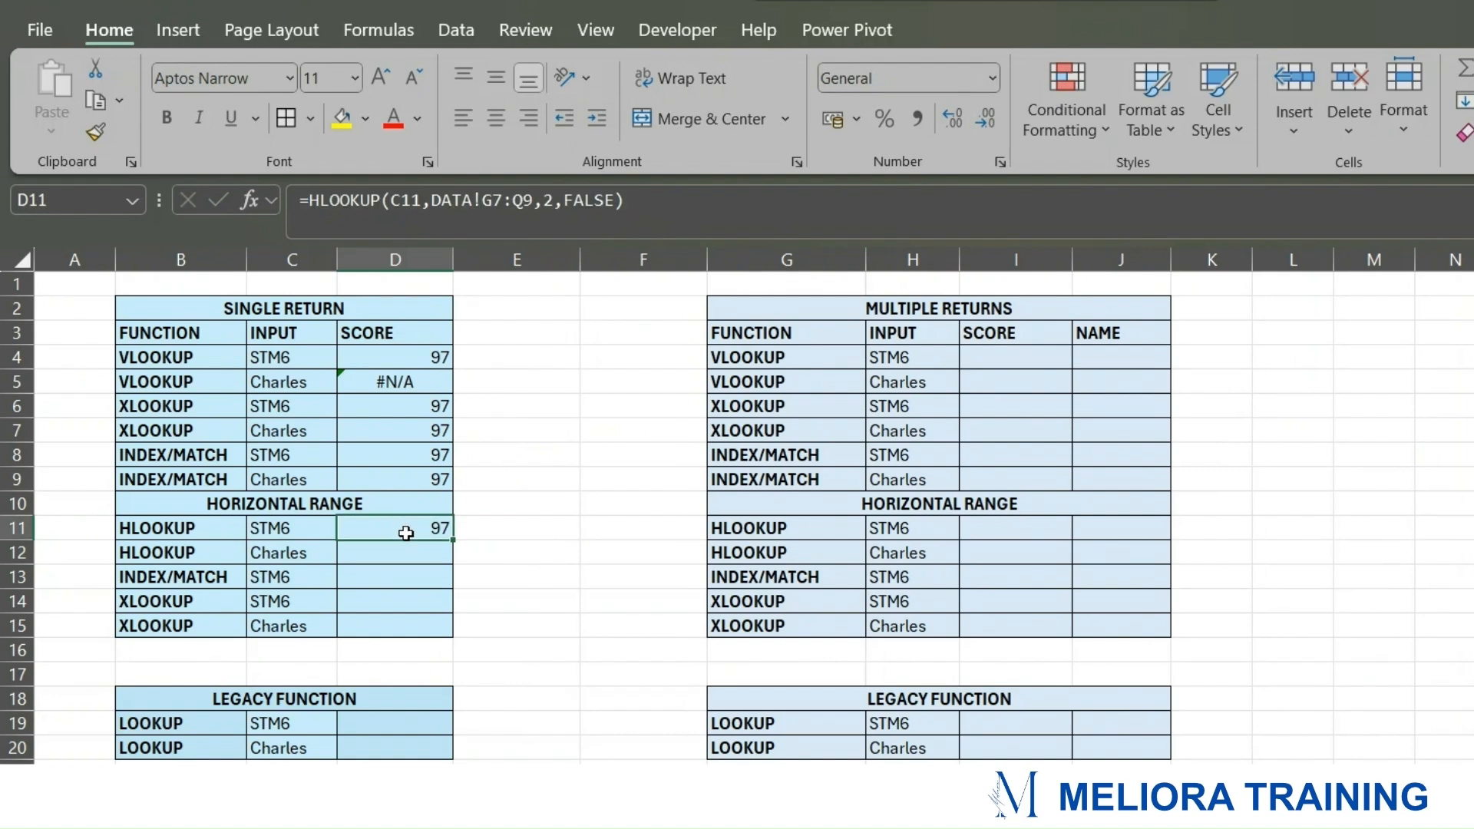
key("ctrl+Page_Up")
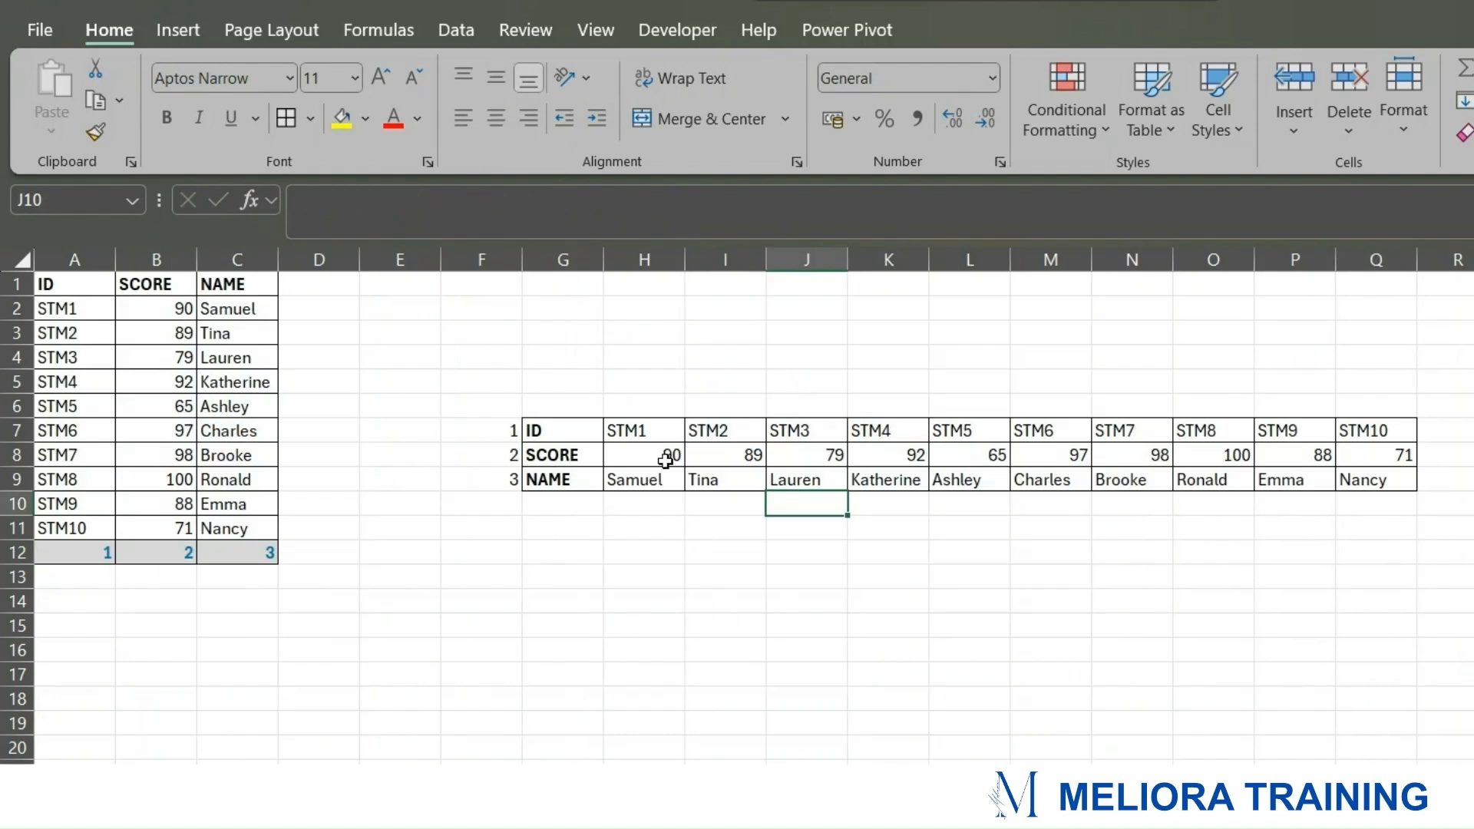
left_click_drag(541, 430, 1435, 459)
left_click(952, 463)
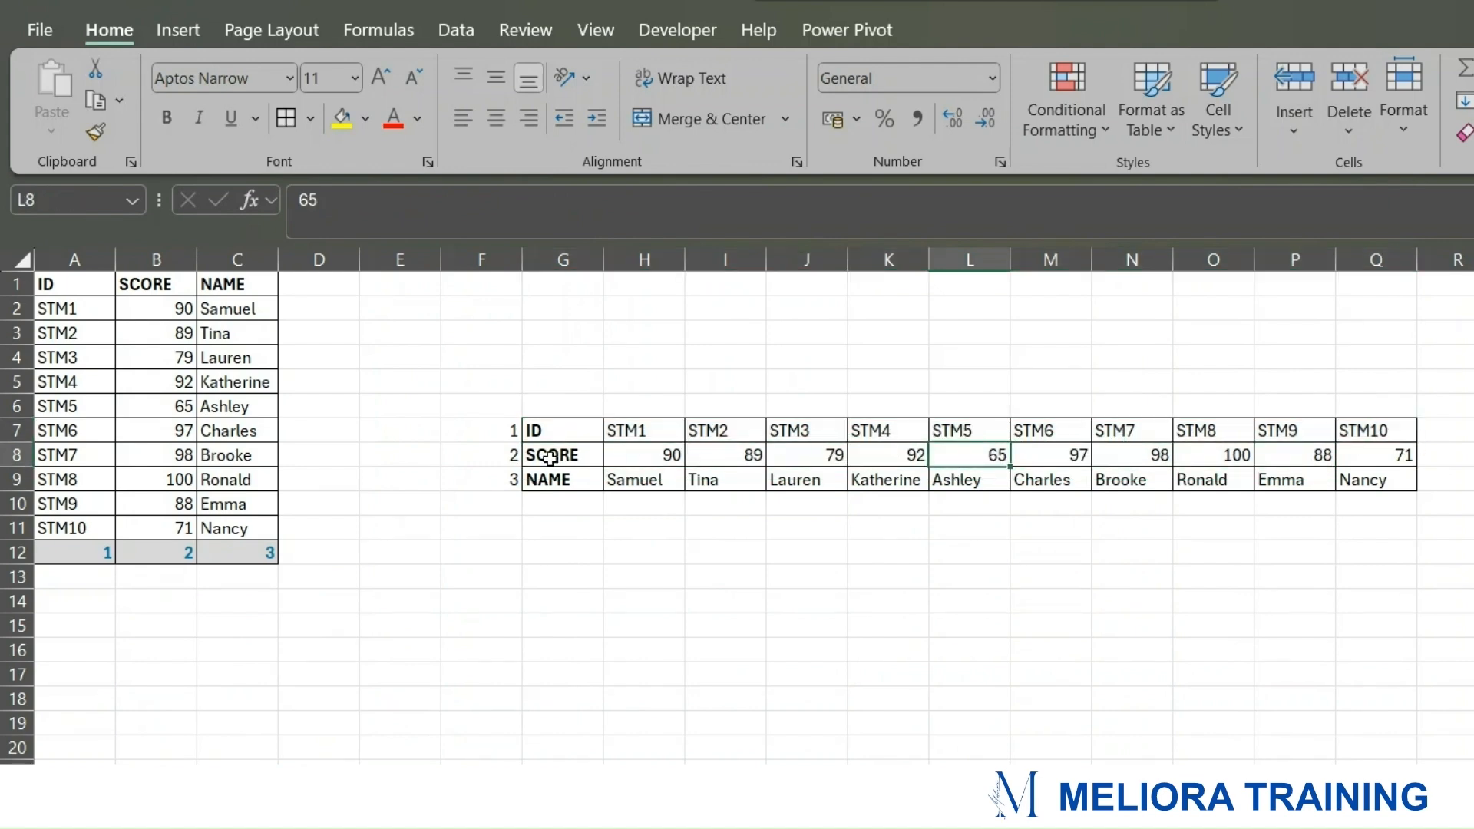
left_click_drag(549, 458, 1228, 480)
left_click(1051, 452)
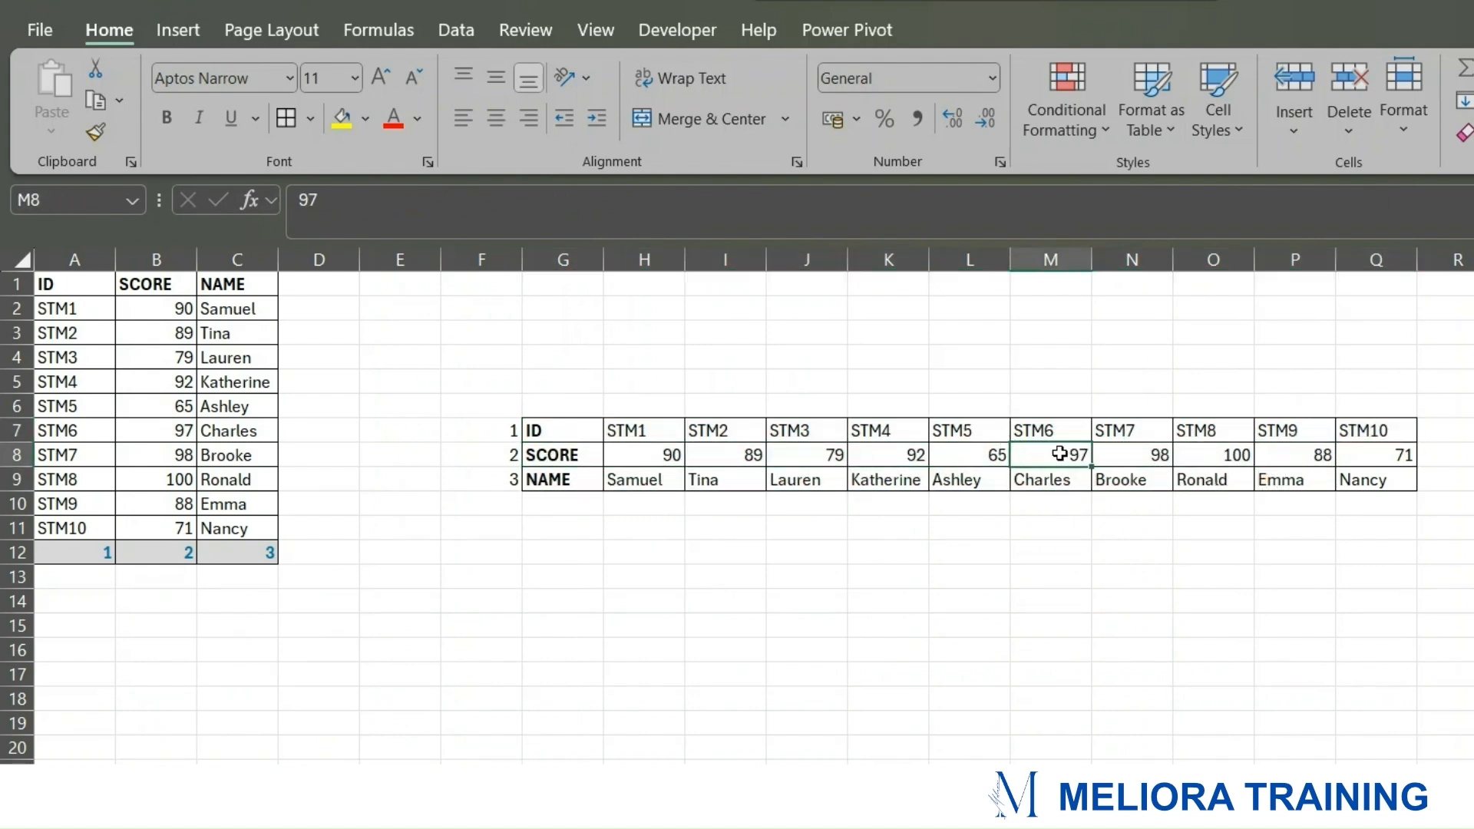
left_click_drag(1063, 434, 1115, 453)
left_click(558, 608)
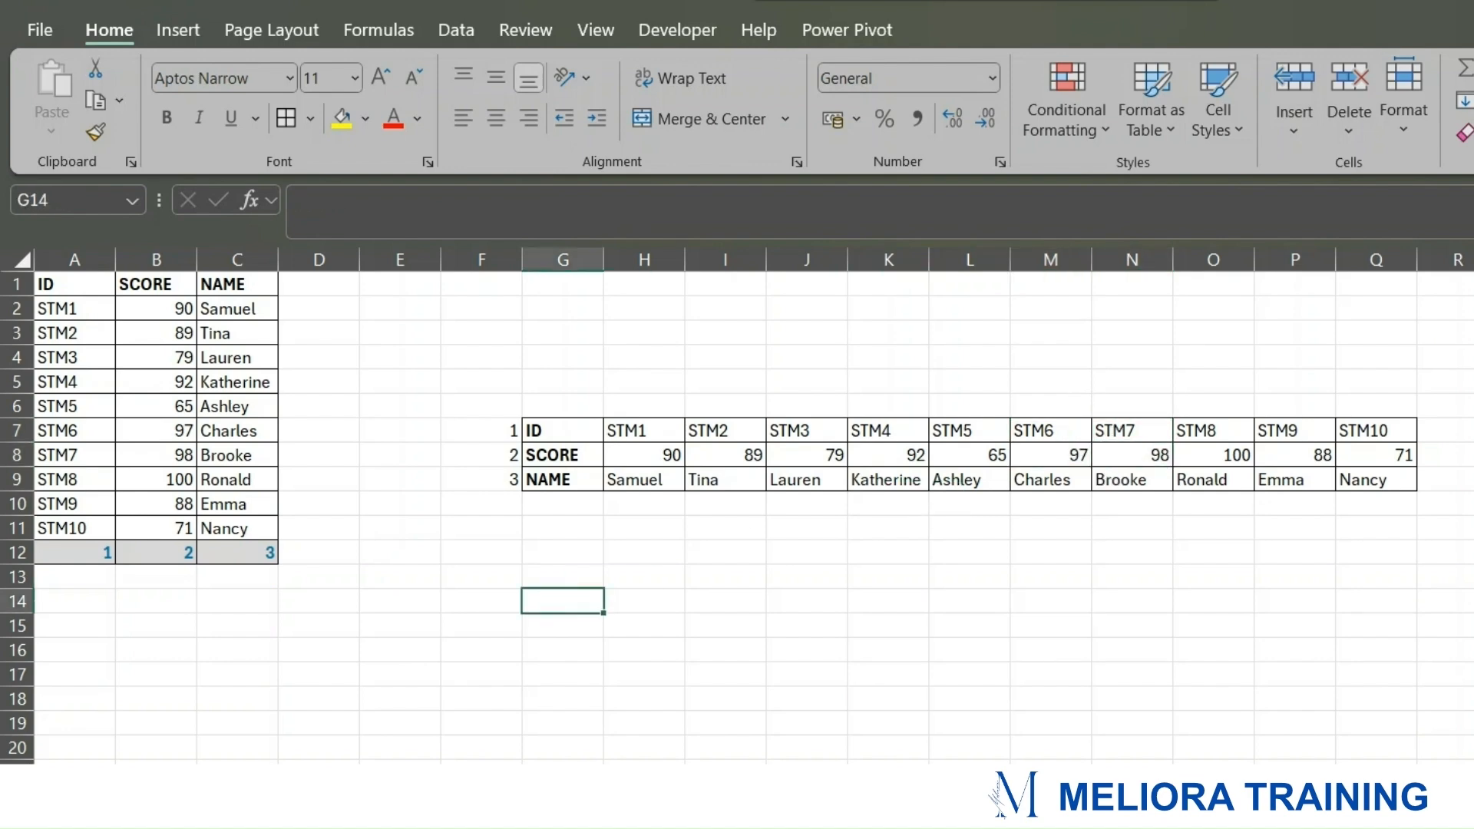
Step: Start an HLOOKUP formula in D12 on the lookup functions sheet, using C12 as the lookup value
key("ctrl+Page_Up")
left_click(362, 553)
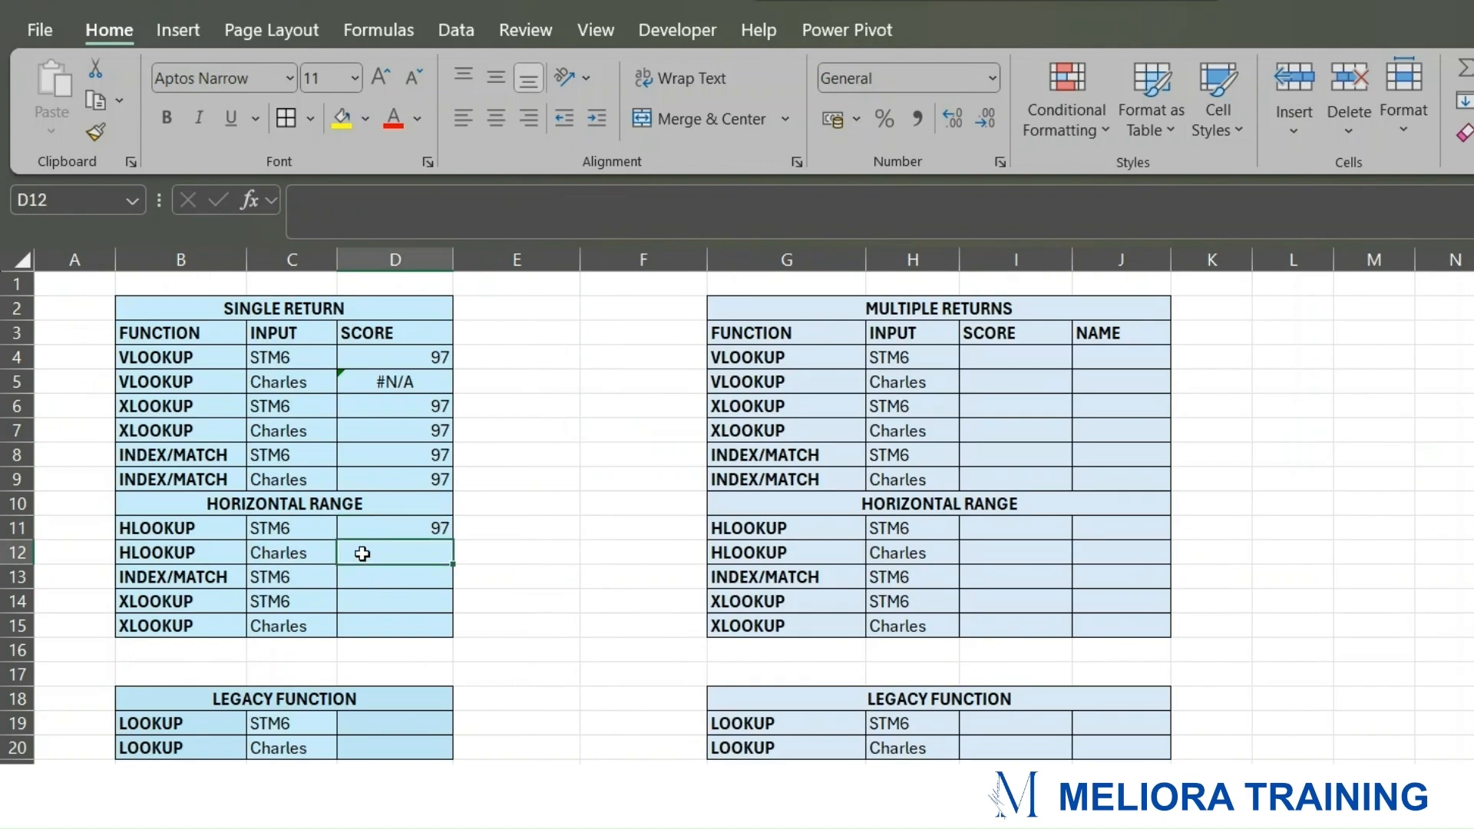
type("=HLO")
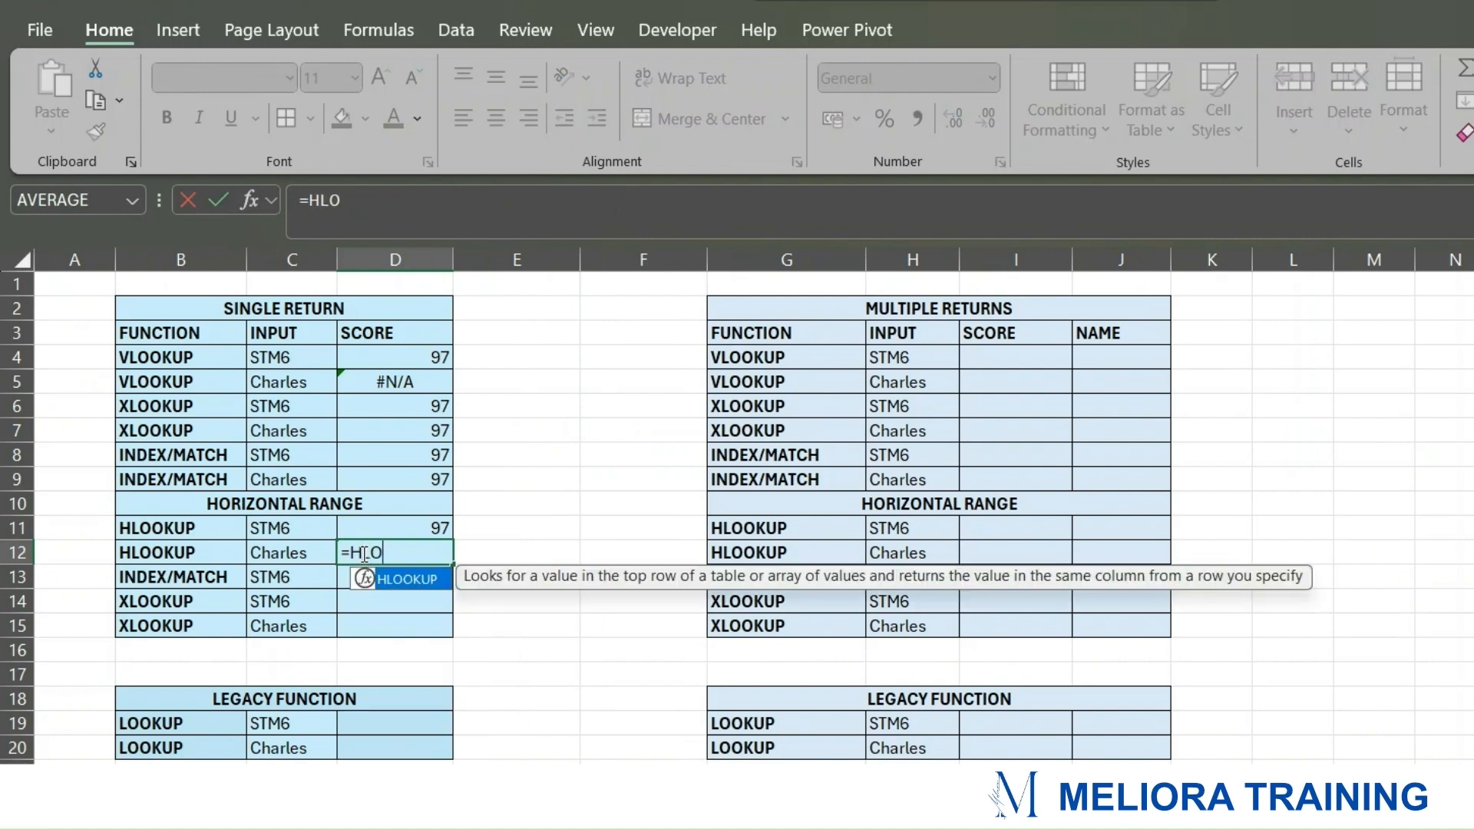
key("Tab")
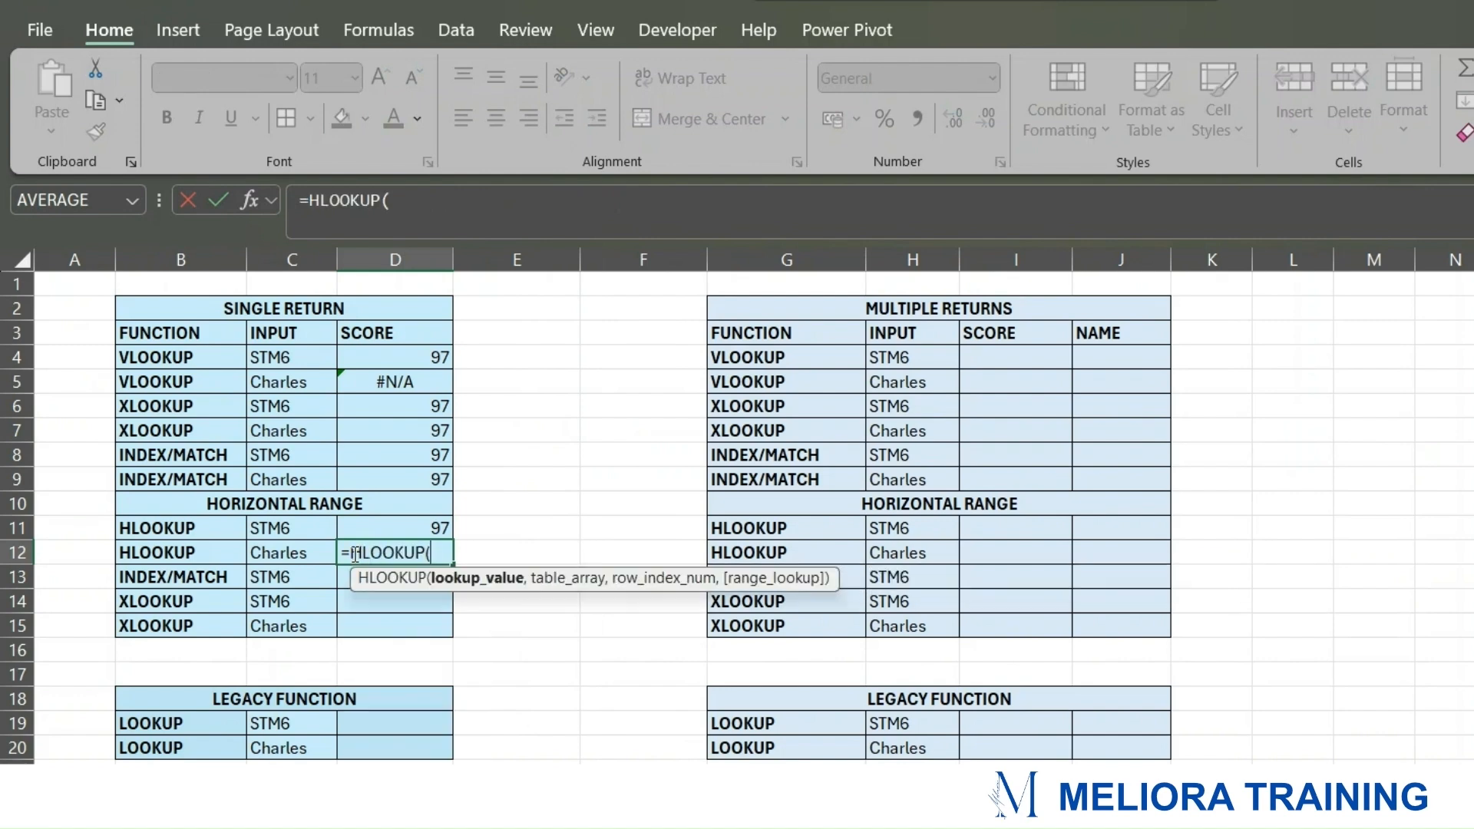
left_click(295, 551)
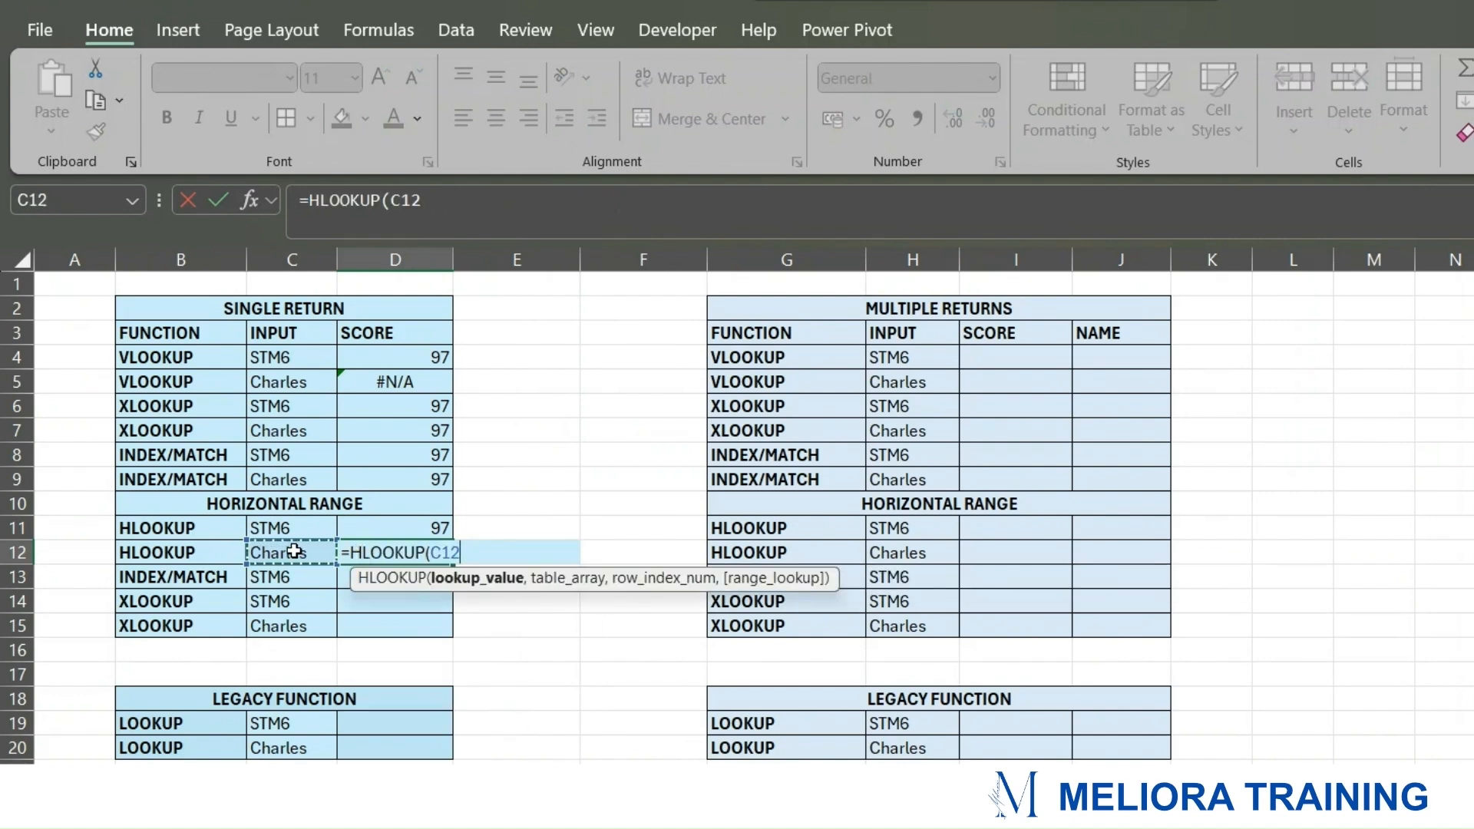
type(",")
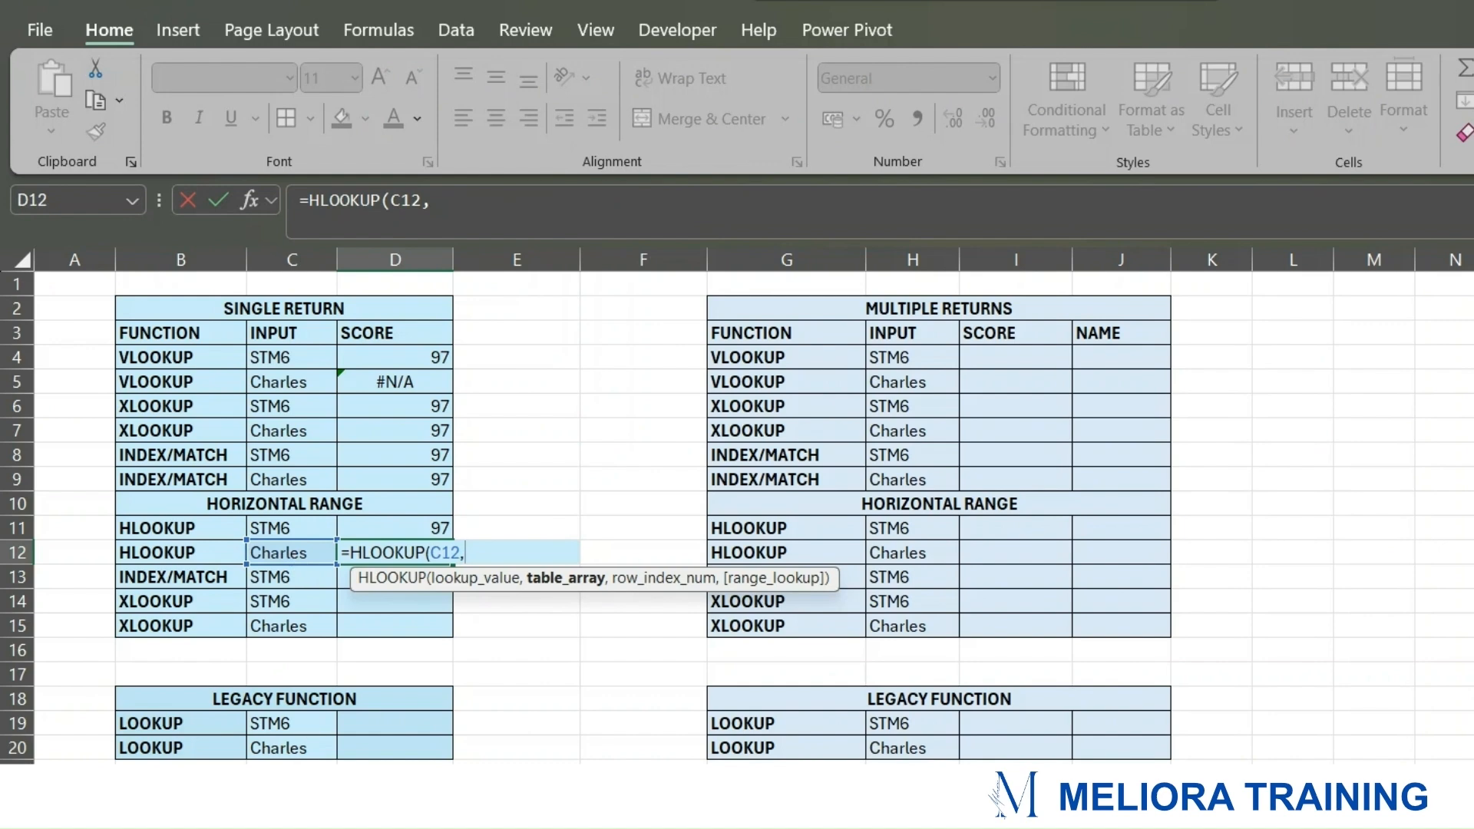
Step: Complete the HLOOKUP with table array DATA!G7:Q9, row index 2 and FALSE for an exact match
key("ctrl+Page_Up")
left_click_drag(569, 437, 1362, 471)
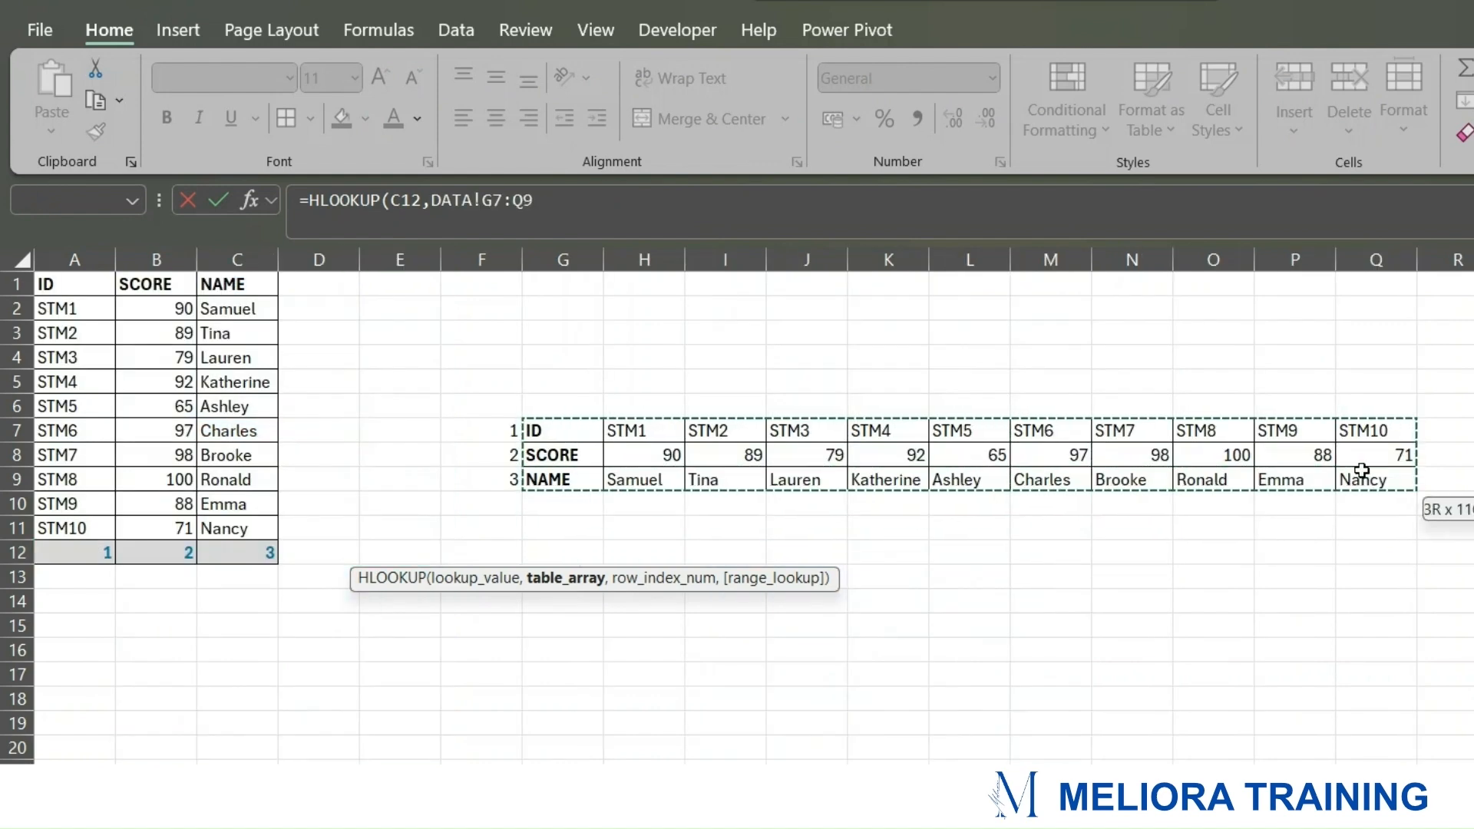
left_click(548, 207)
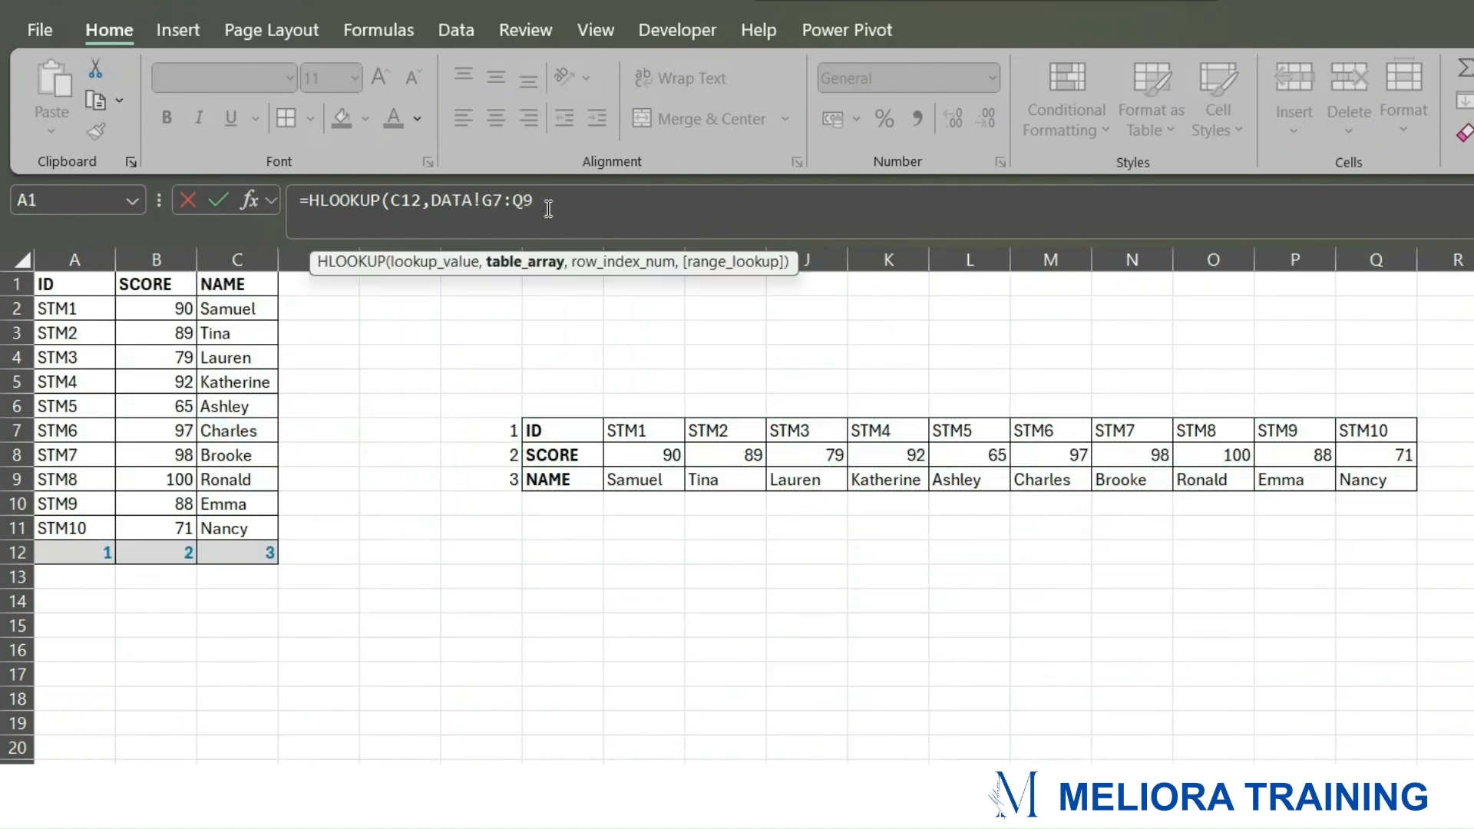
type(",")
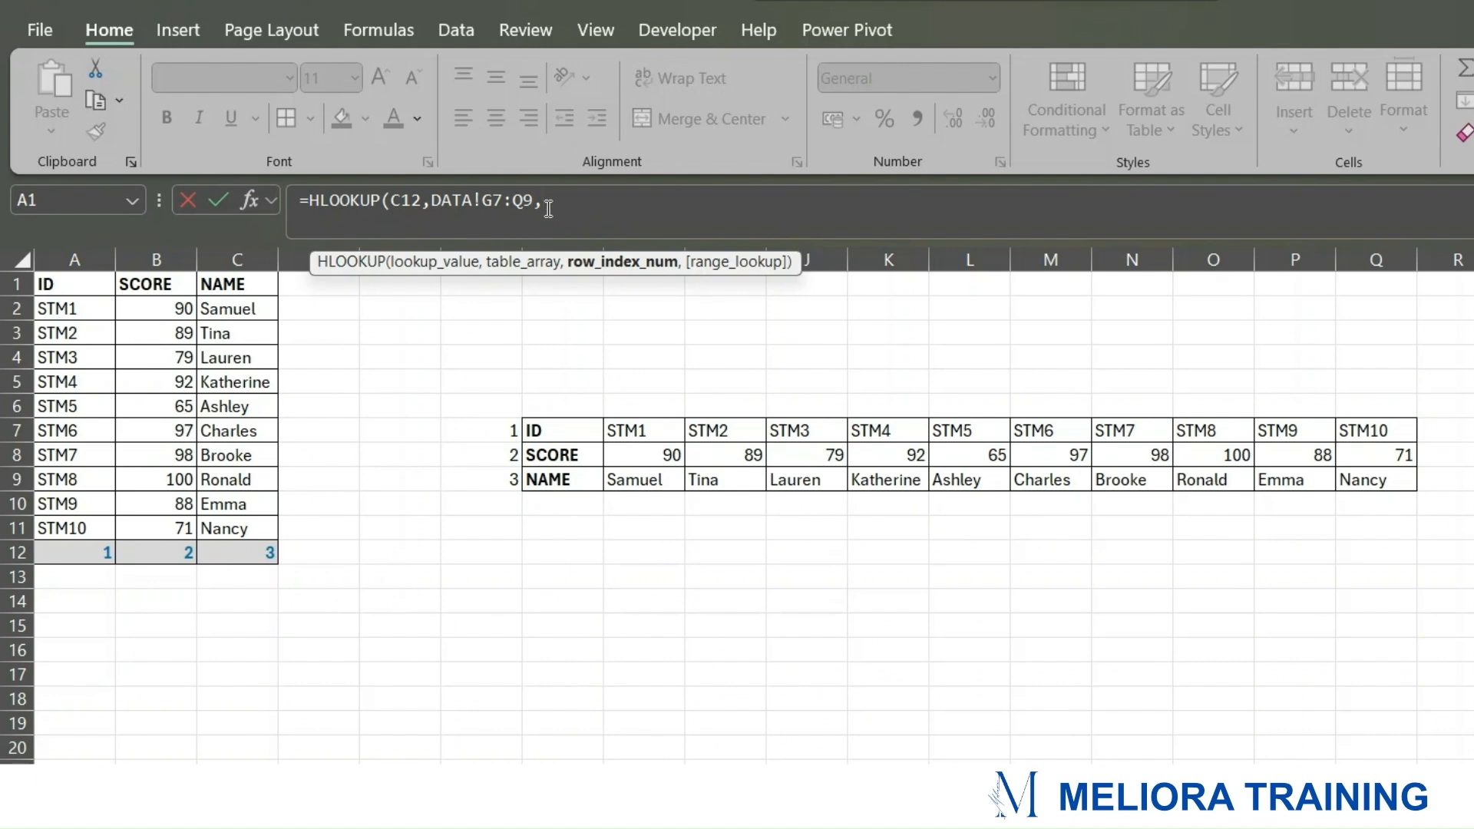
type("3,")
left_click(654, 298)
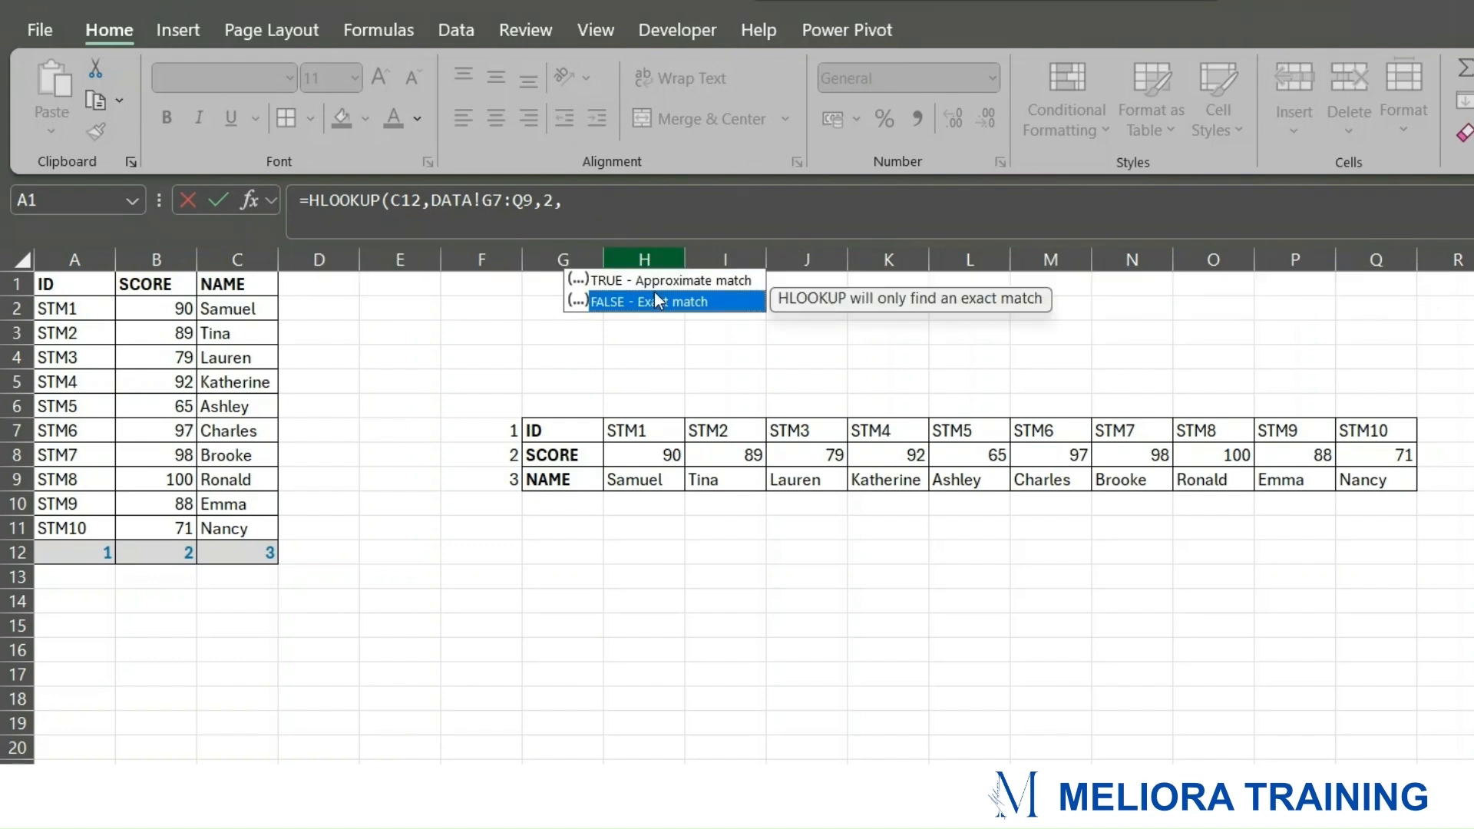
double_click(654, 298)
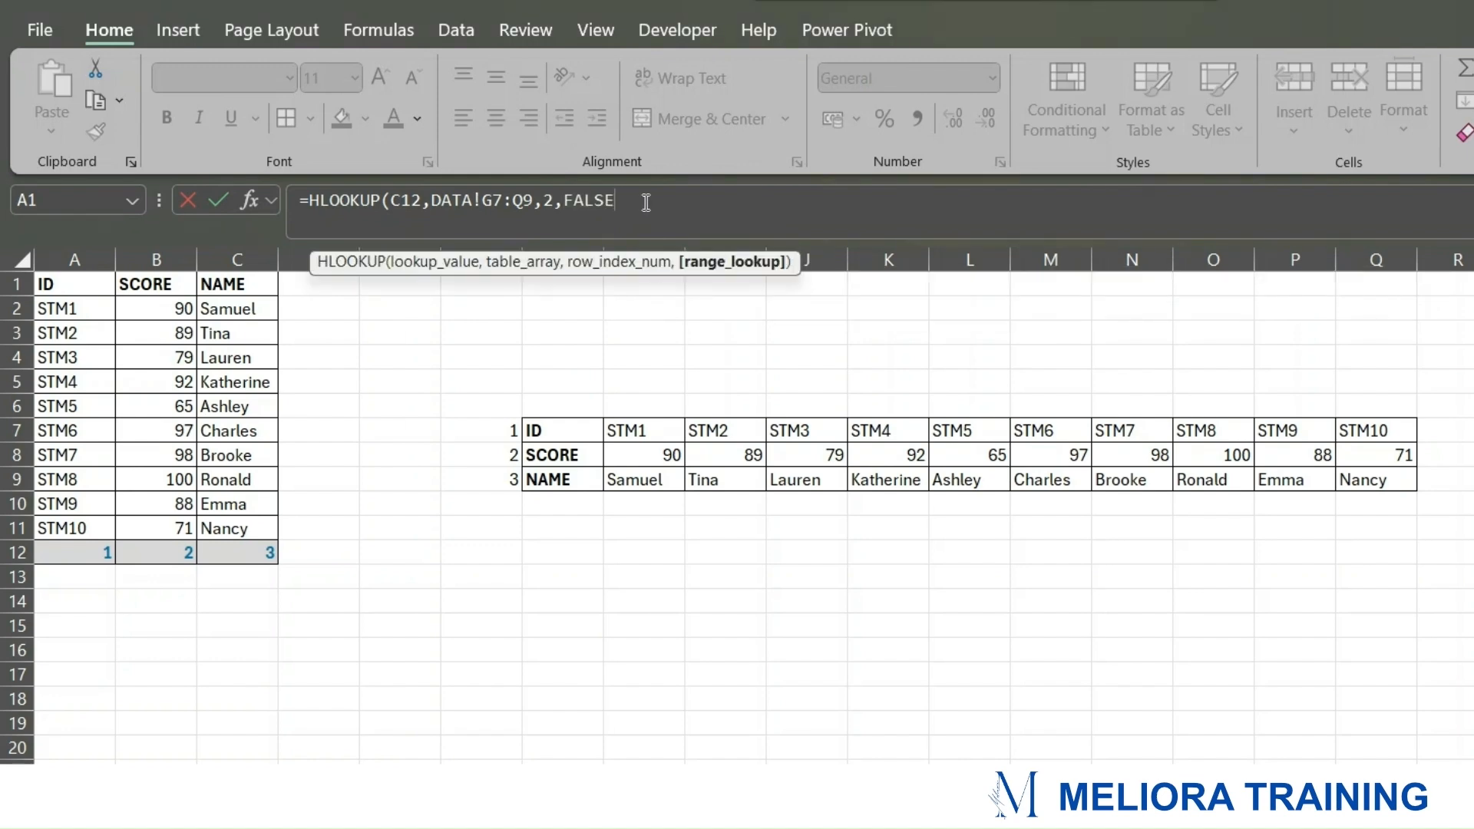
type(")")
key("Return")
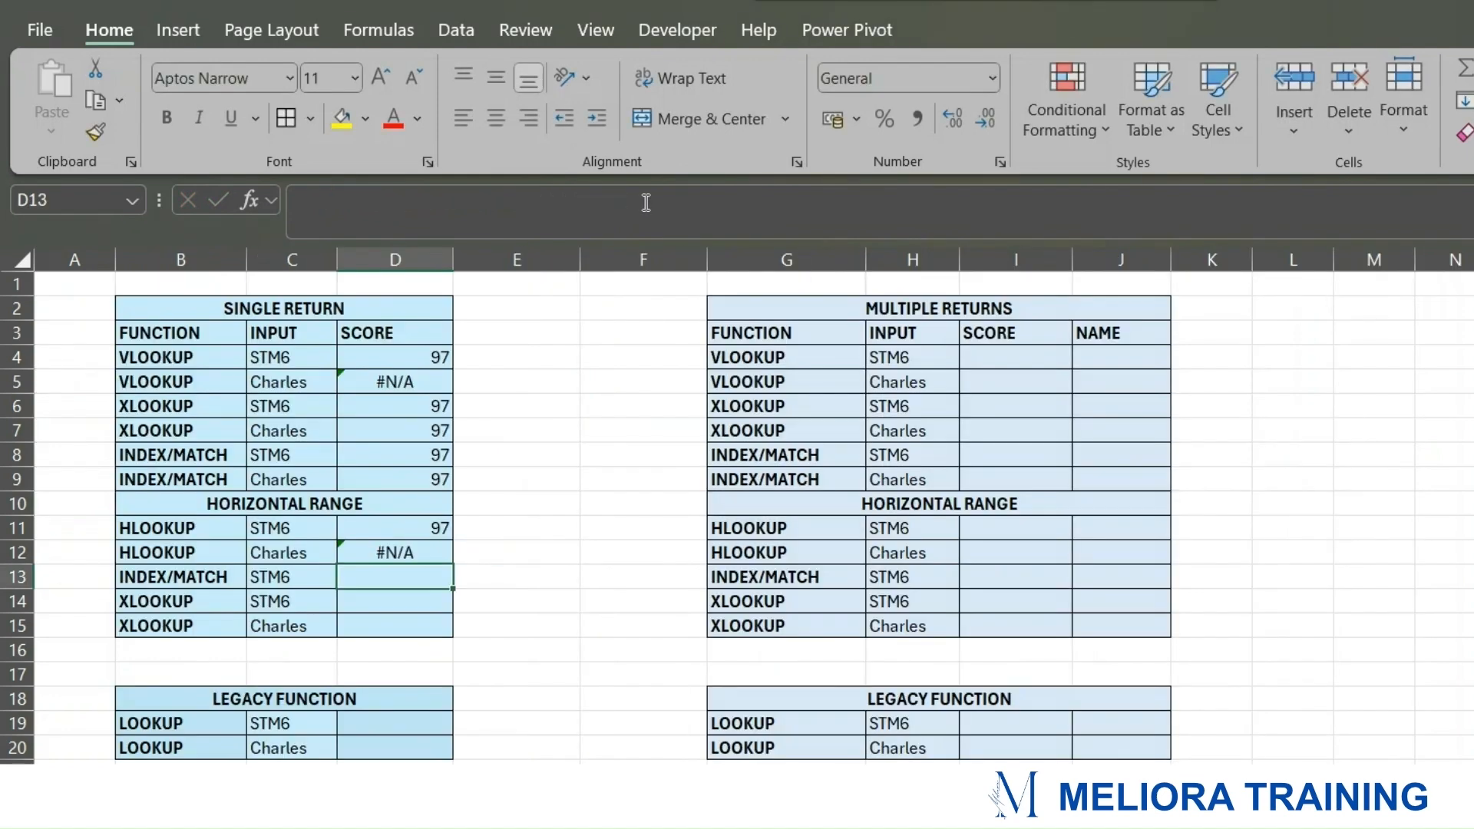
Step: Examine the D12 formula and compare the ID column with the horizontal ID, SCORE and NAME rows on the DATA sheet
left_click(442, 553)
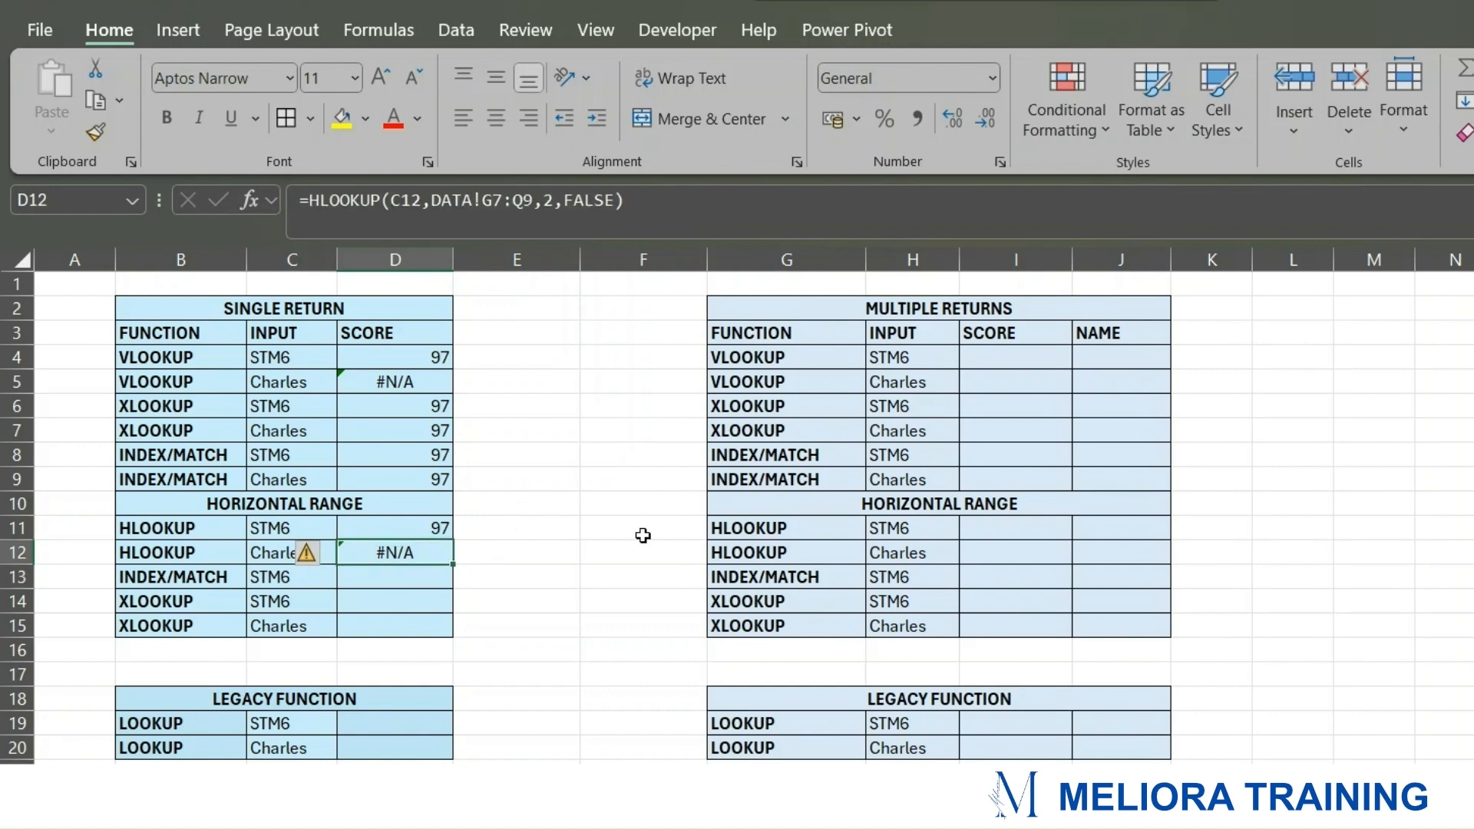
key("ctrl+Page_Up")
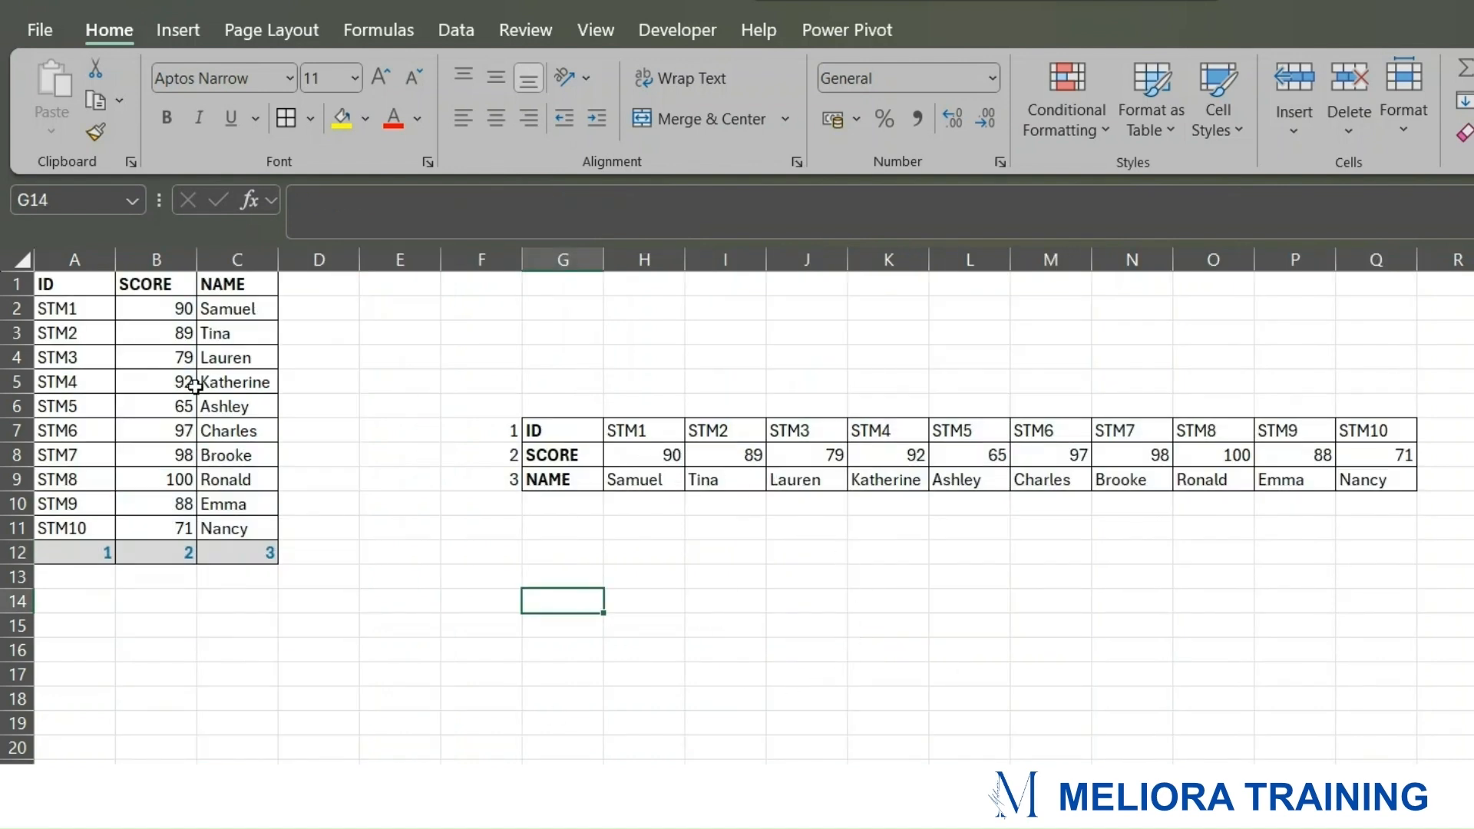
left_click_drag(67, 286, 65, 528)
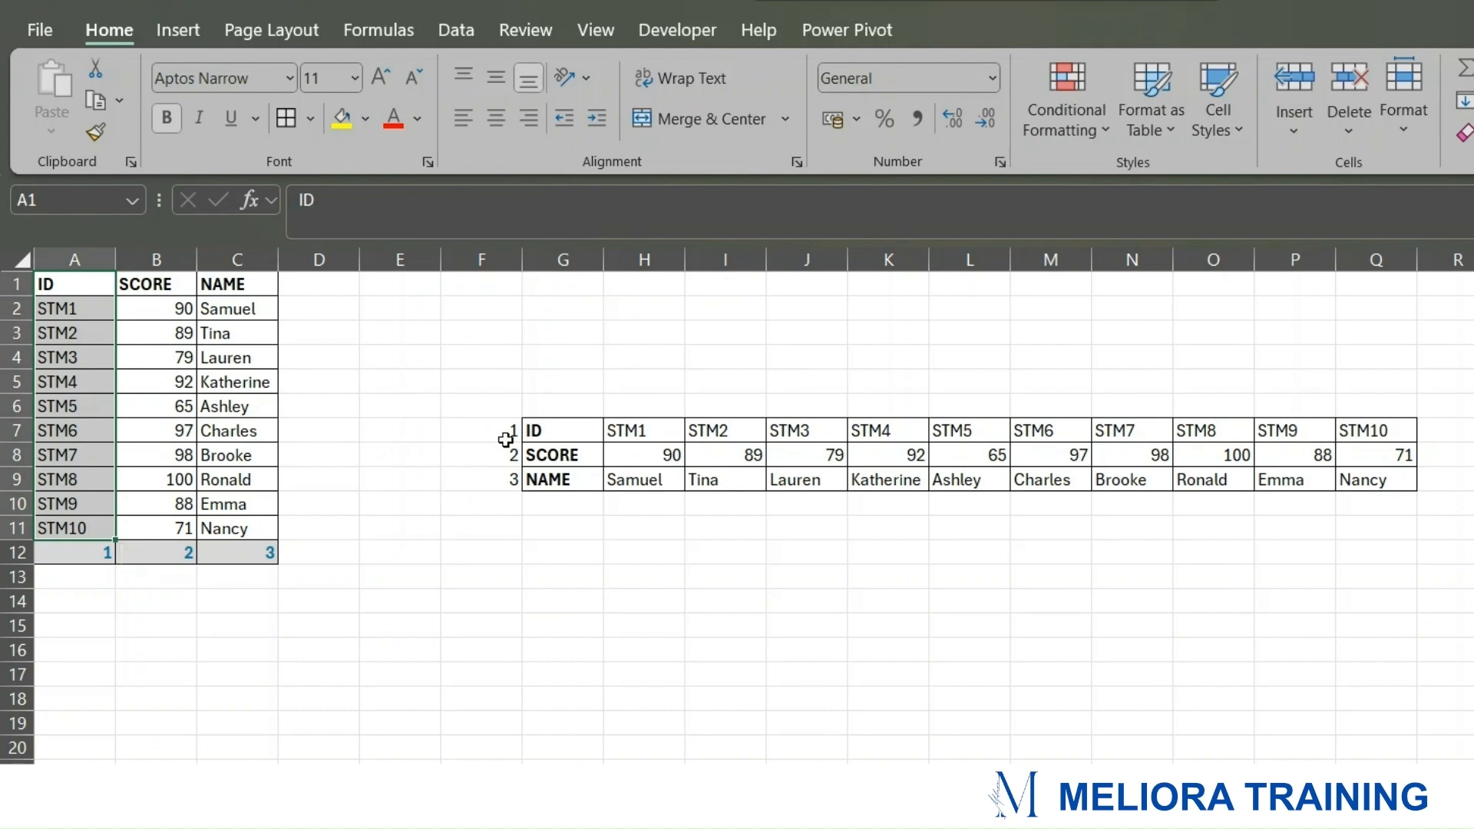
left_click(1066, 434)
left_click_drag(1067, 434, 1066, 456)
left_click_drag(971, 478, 976, 449)
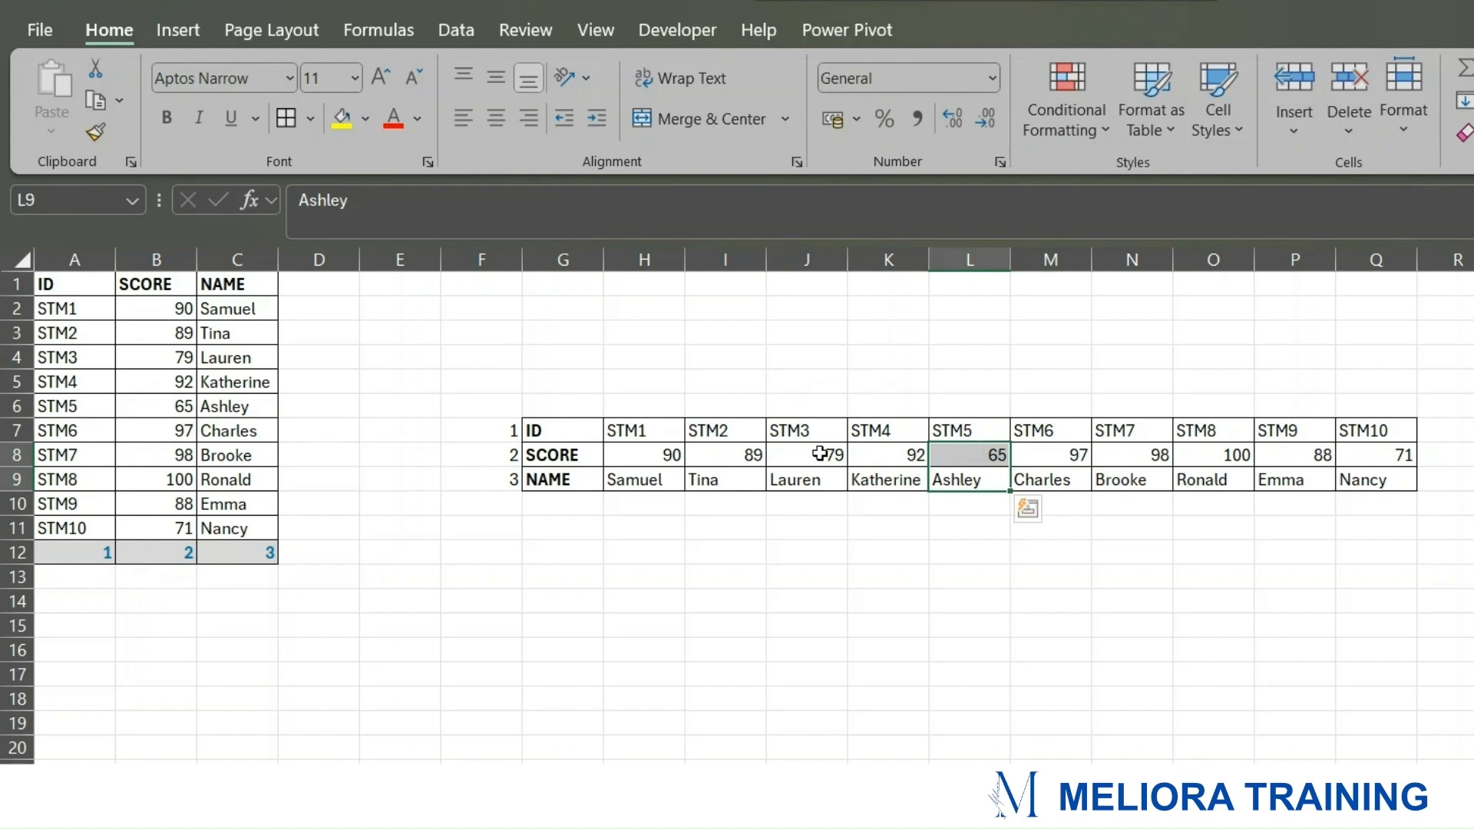
left_click_drag(572, 476, 1155, 477)
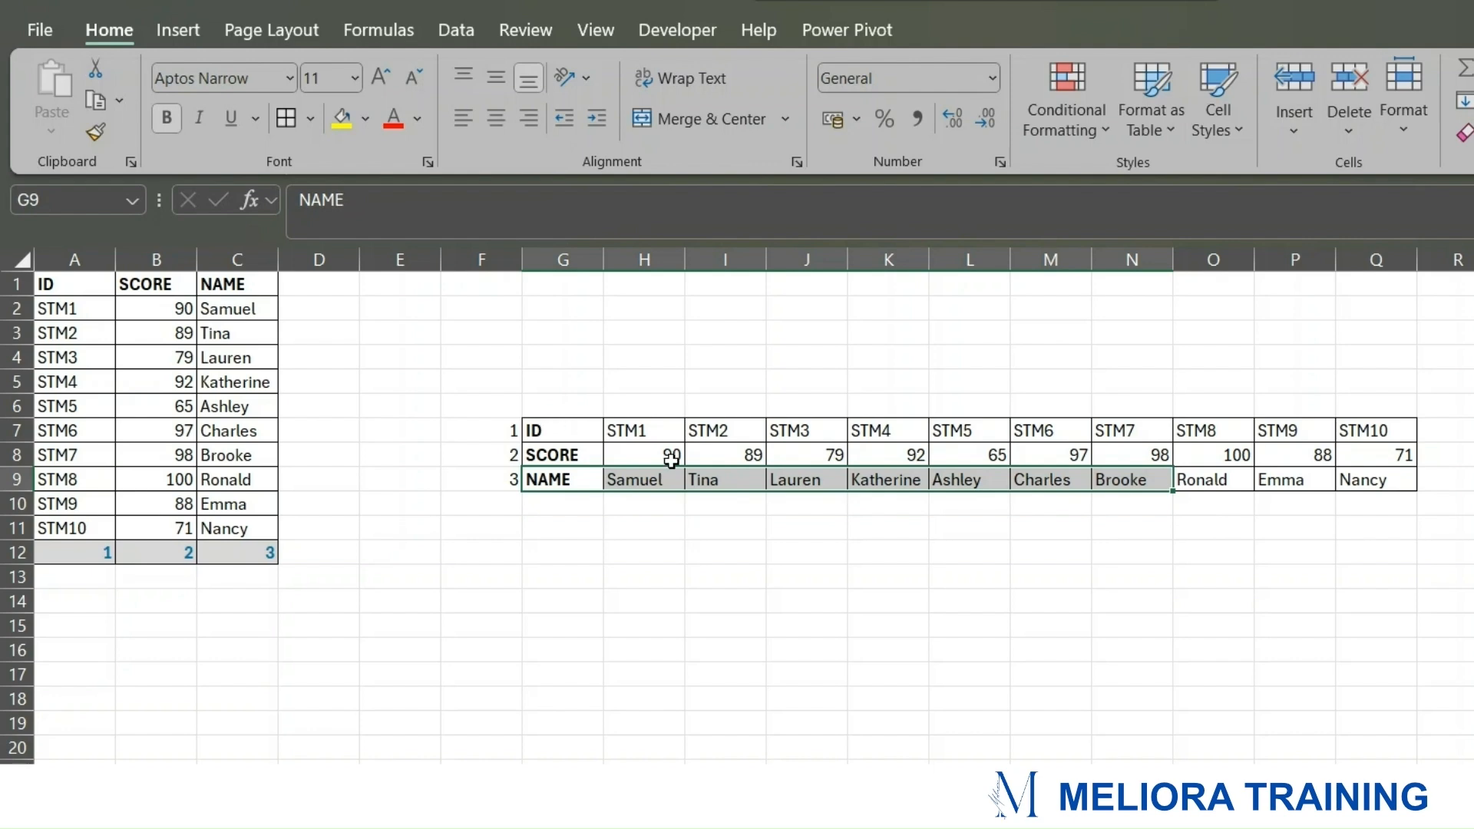
left_click(965, 560)
Step: Copy the horizontal table G7:Q9 on the DATA sheet into G12:Q14
left_click_drag(547, 431, 1380, 476)
key("ctrl+c")
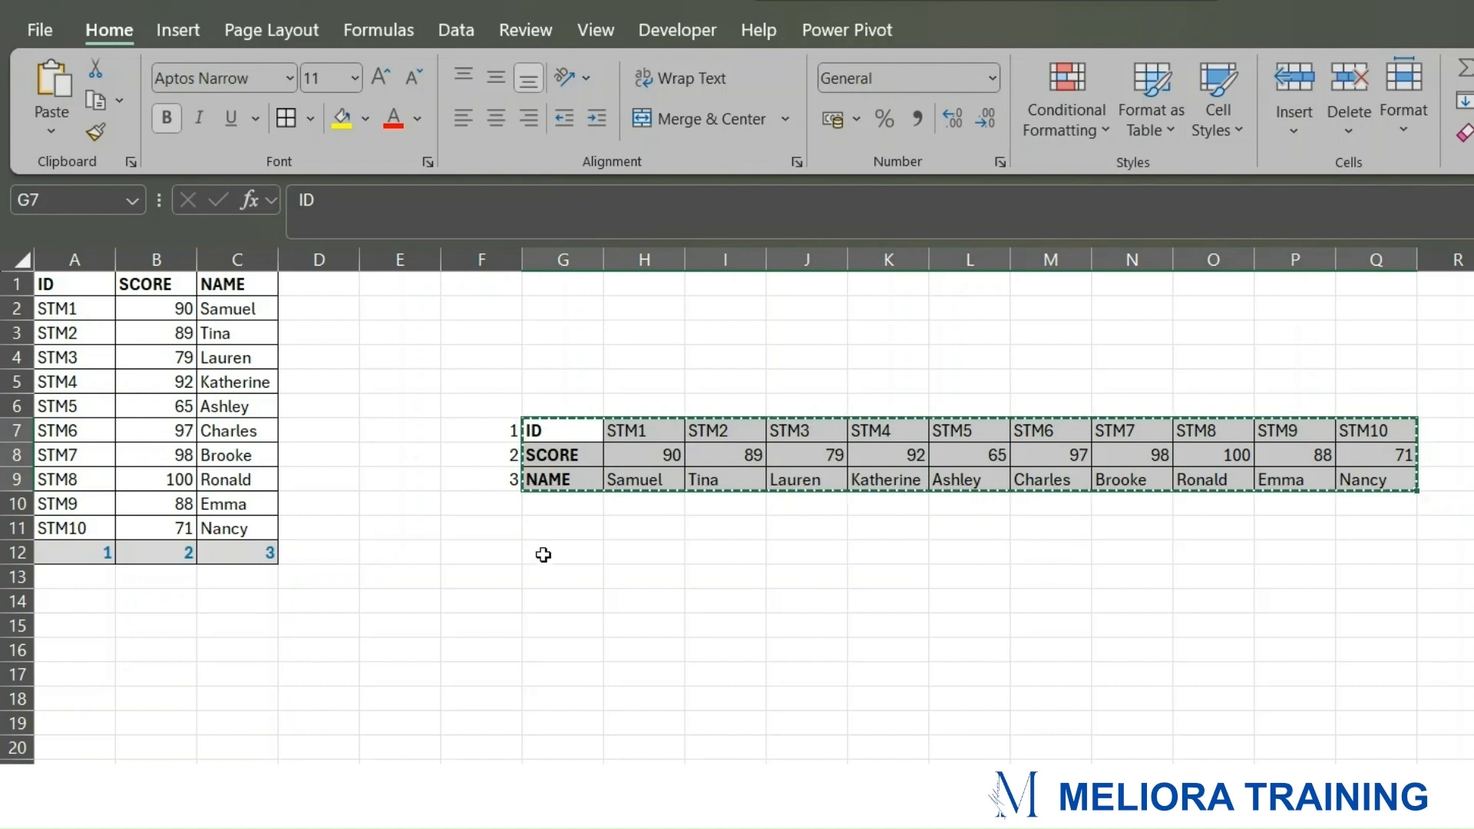
left_click_drag(543, 553, 1391, 616)
key("ctrl+v")
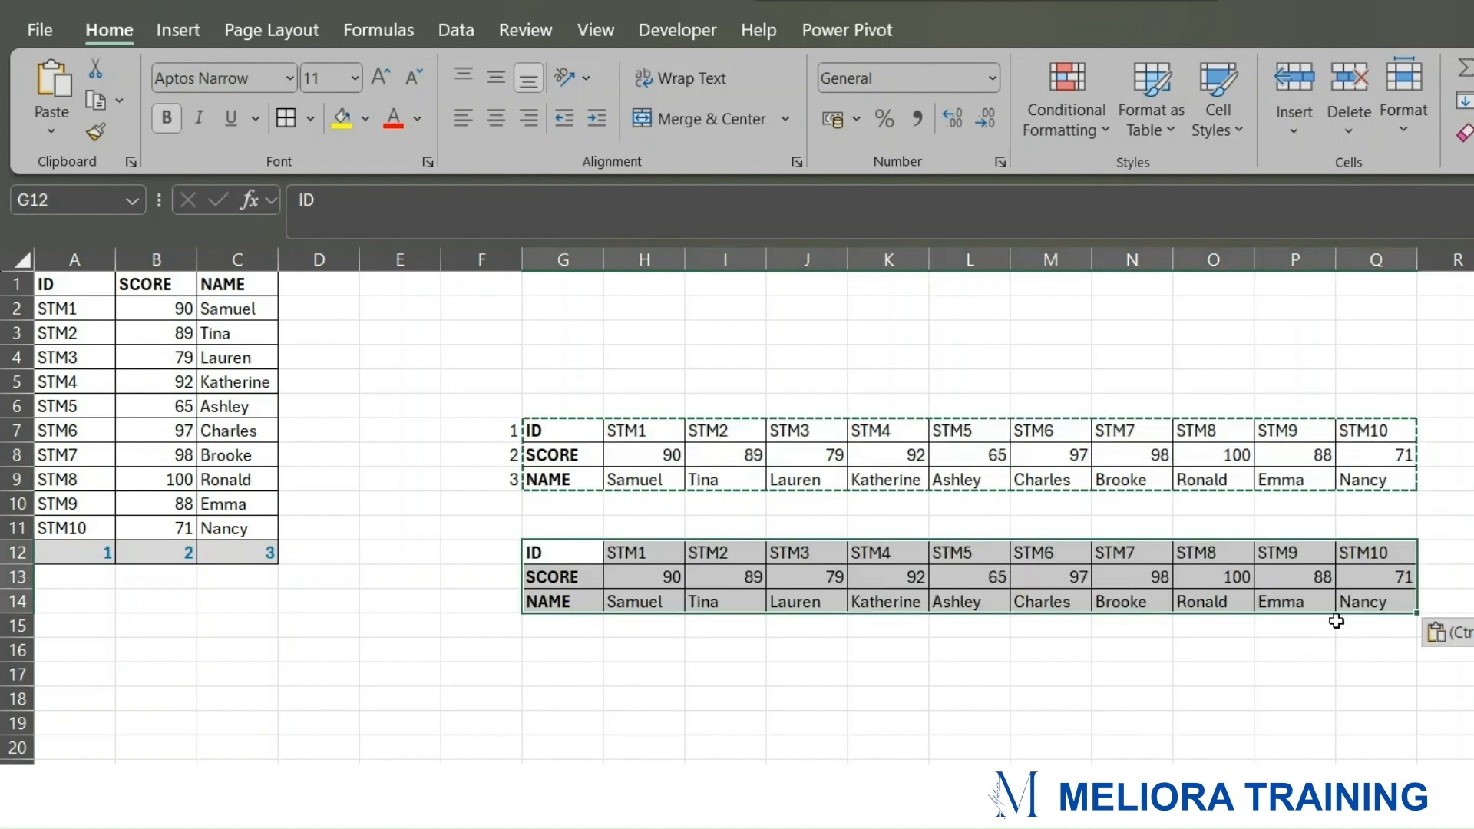
left_click(1132, 698)
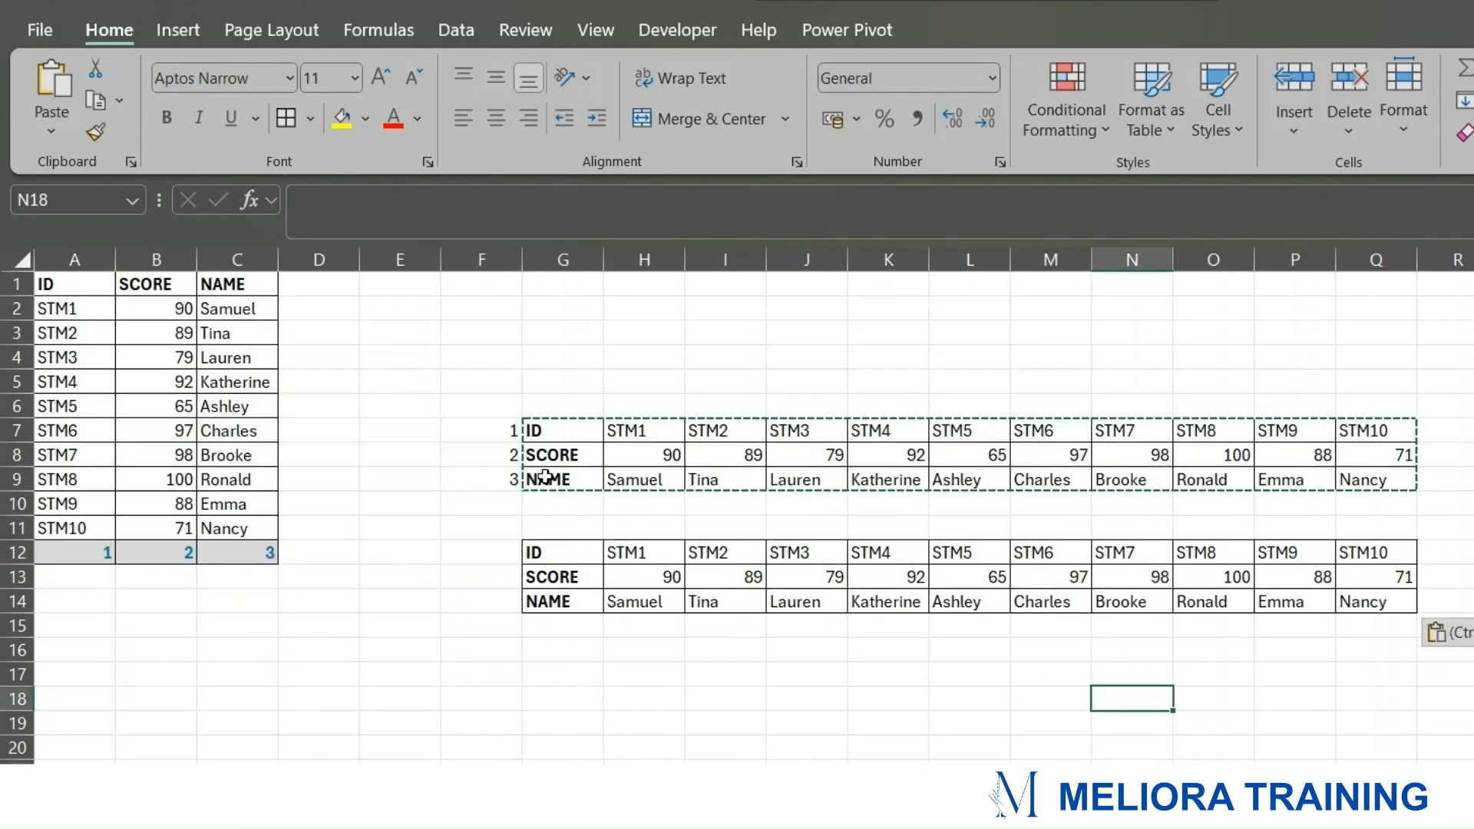
Step: Copy the NAME row G9:Q9 over the ID row G7:Q7 and check the HLOOKUP cells D12 and D11
left_click_drag(545, 476, 1374, 479)
key("ctrl+c")
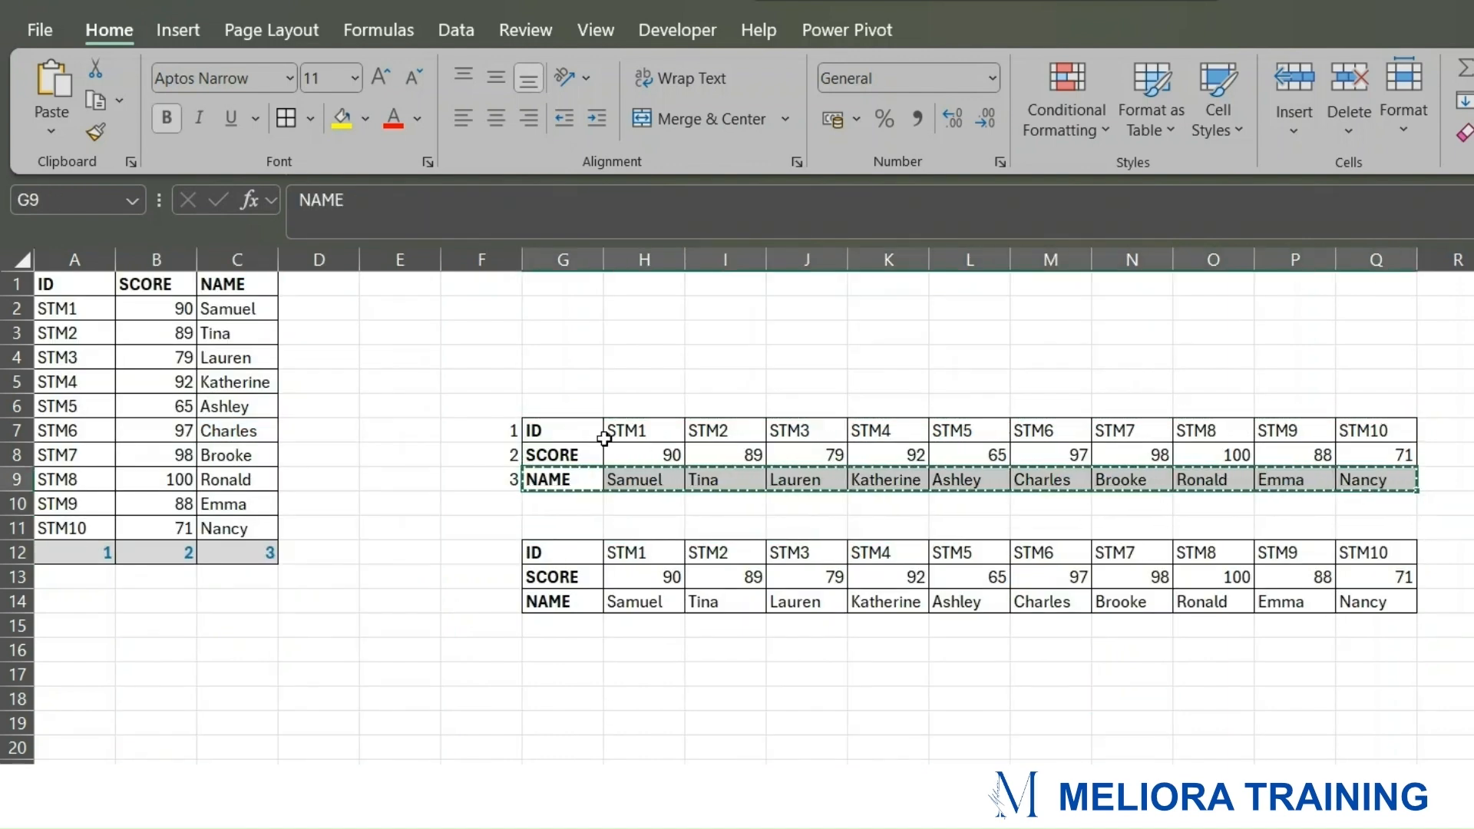
left_click_drag(584, 430, 1374, 434)
key("ctrl+v")
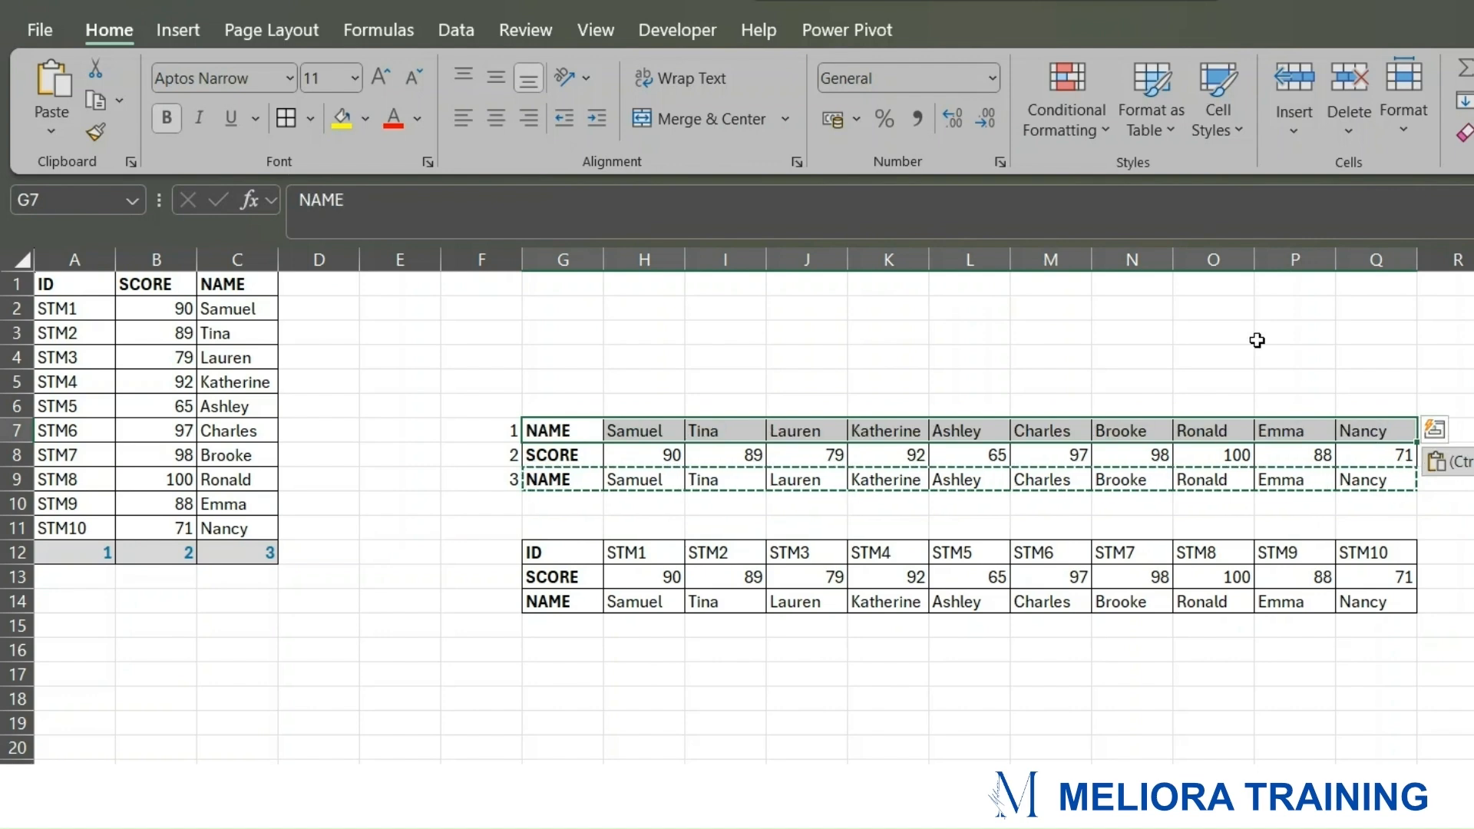
left_click(1244, 334)
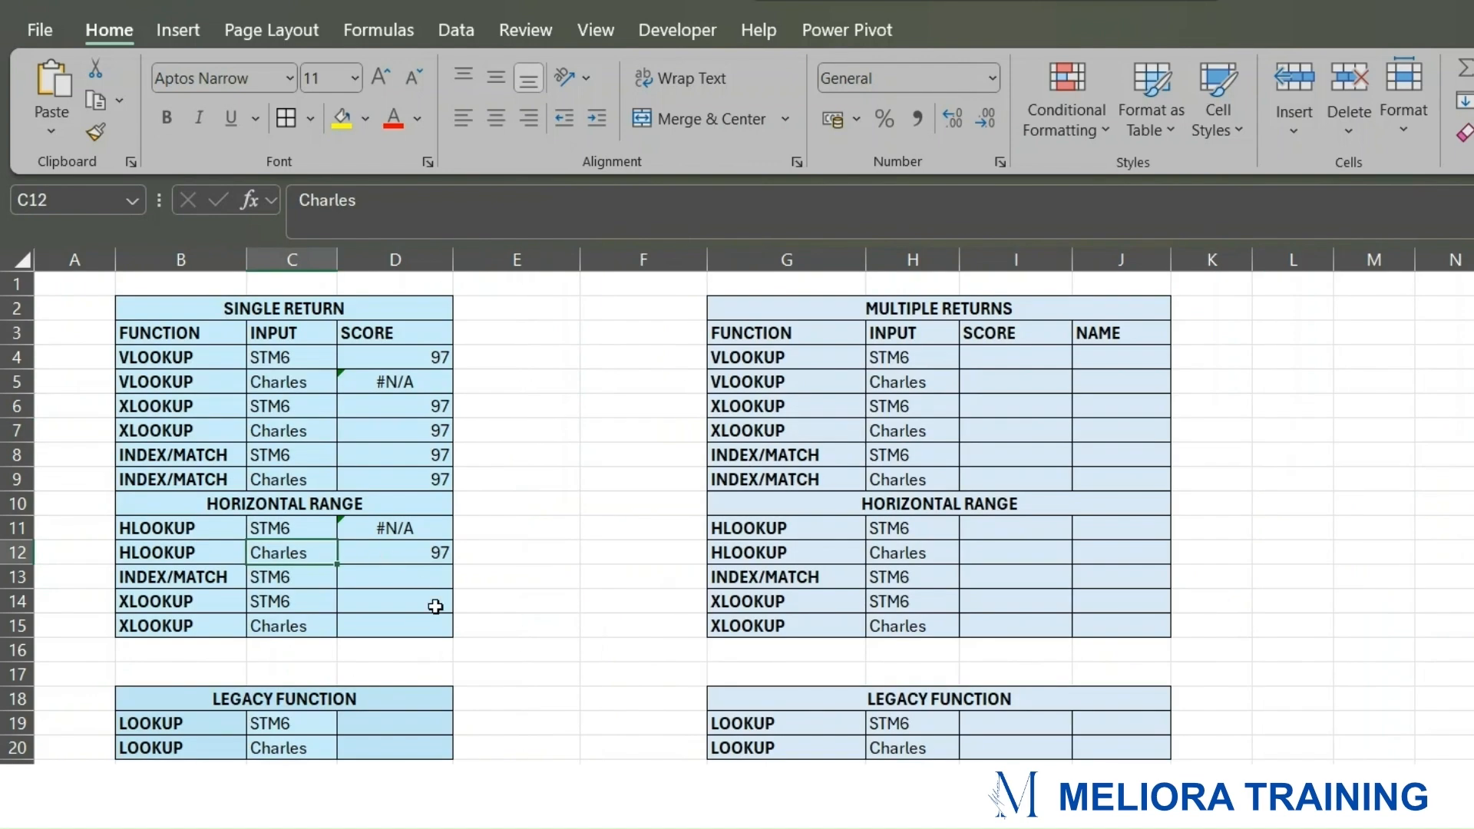
left_click(418, 553)
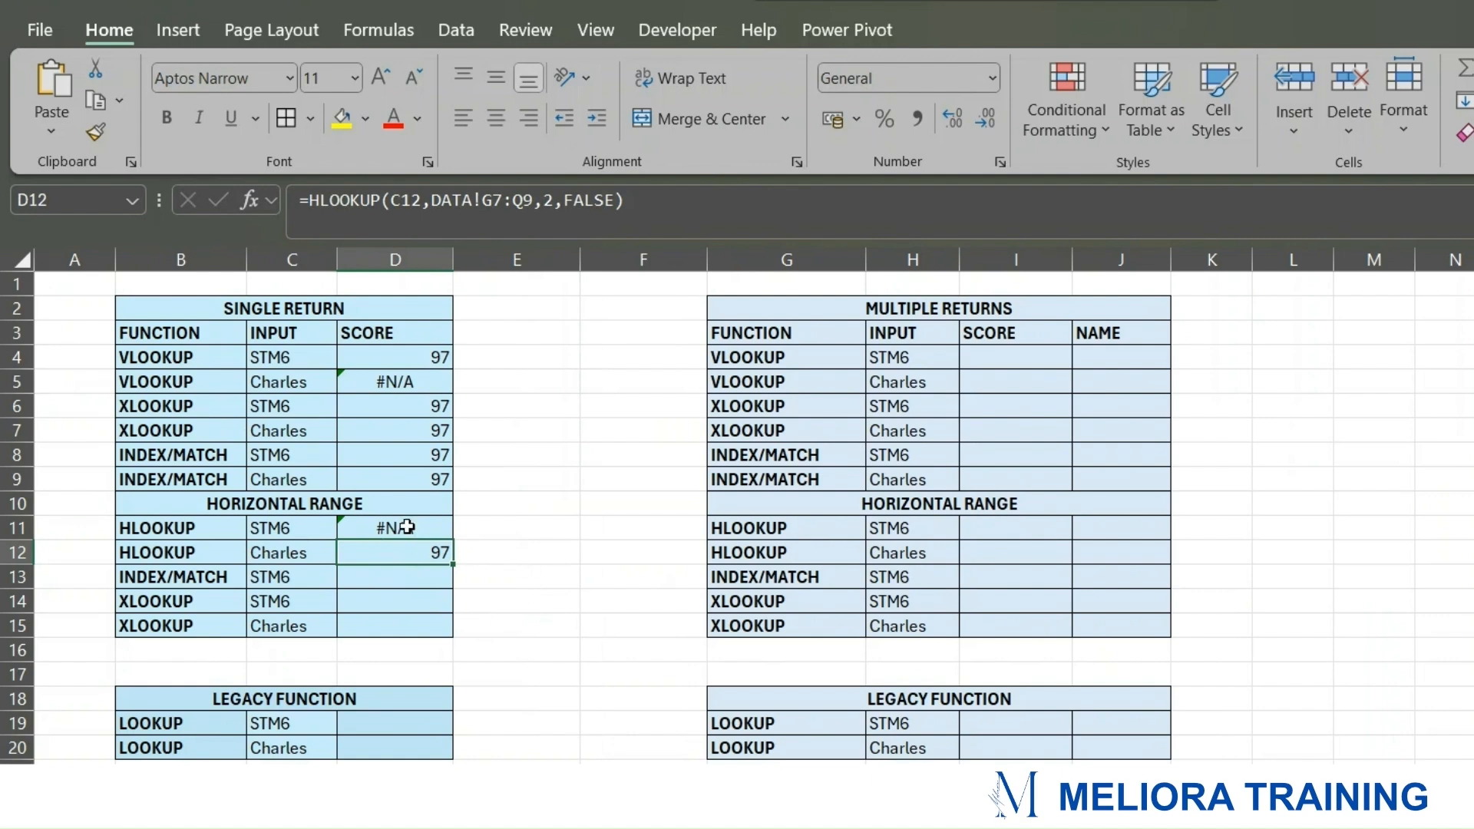
left_click(407, 527)
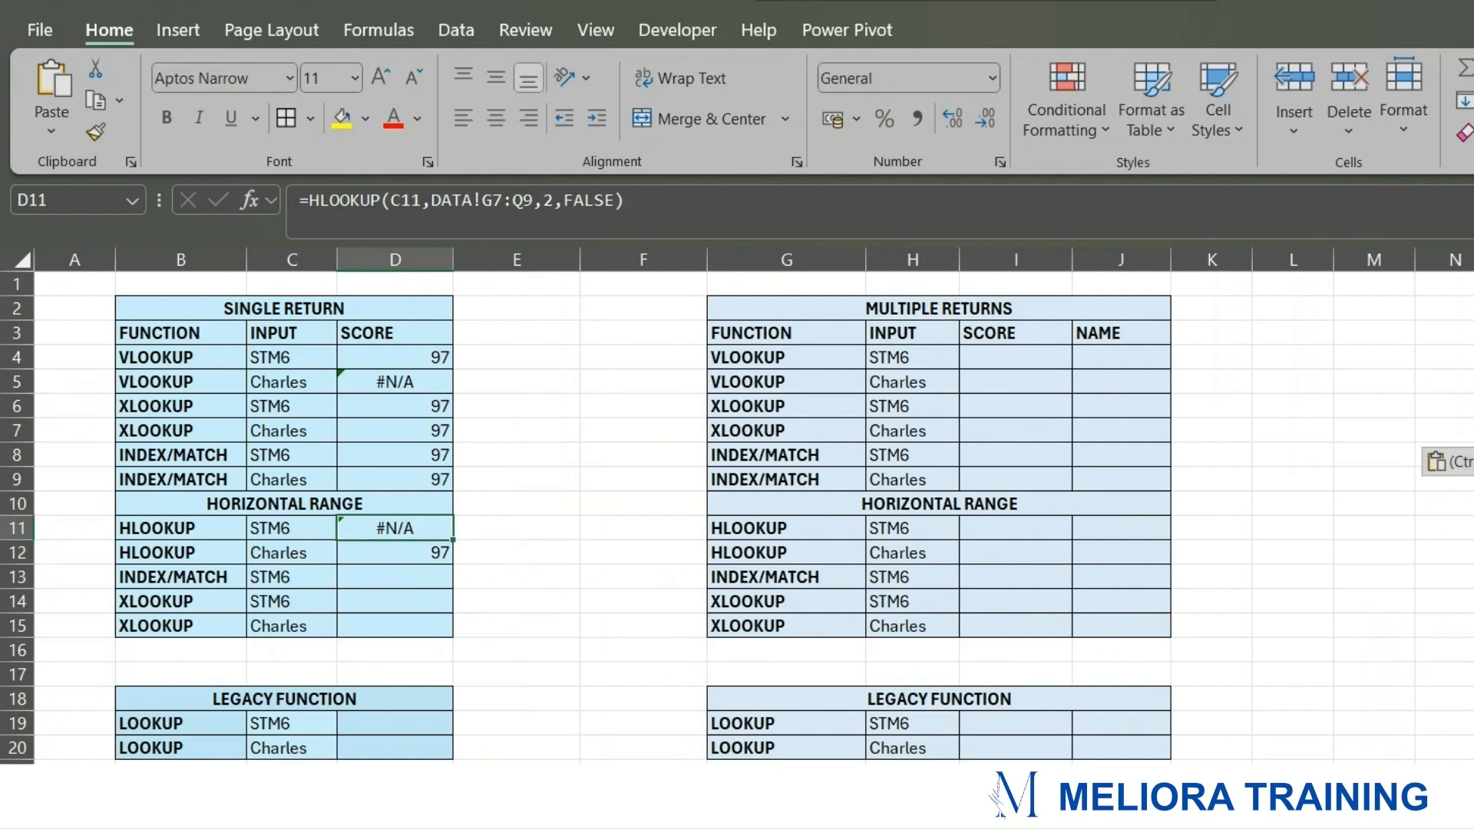
Step: Copy the ID row G12:Q12 over the duplicate NAME row G9:Q9 and check the HLOOKUP score in D11
key("ctrl+Page_Up")
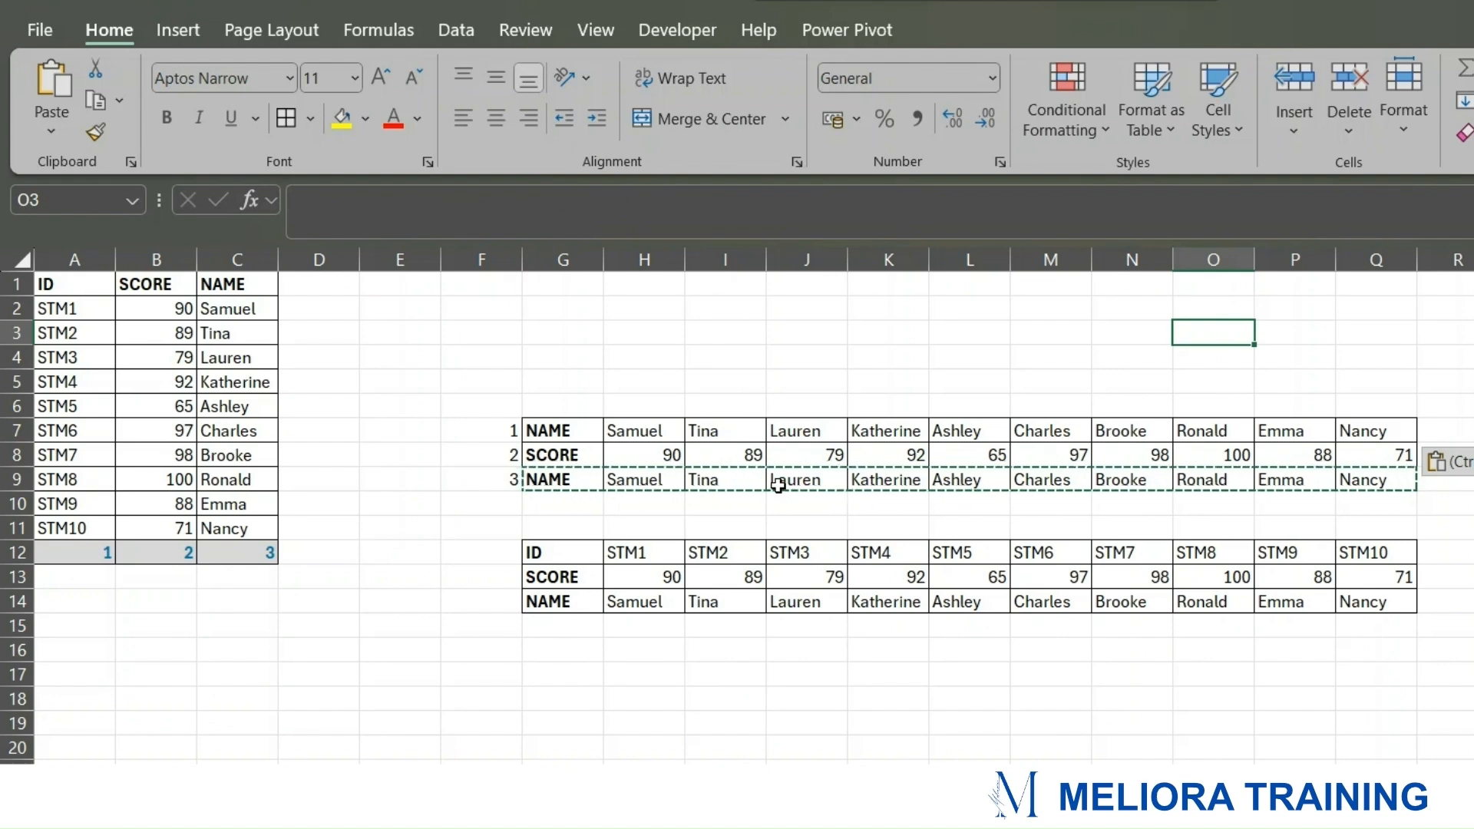
left_click_drag(549, 553, 1403, 568)
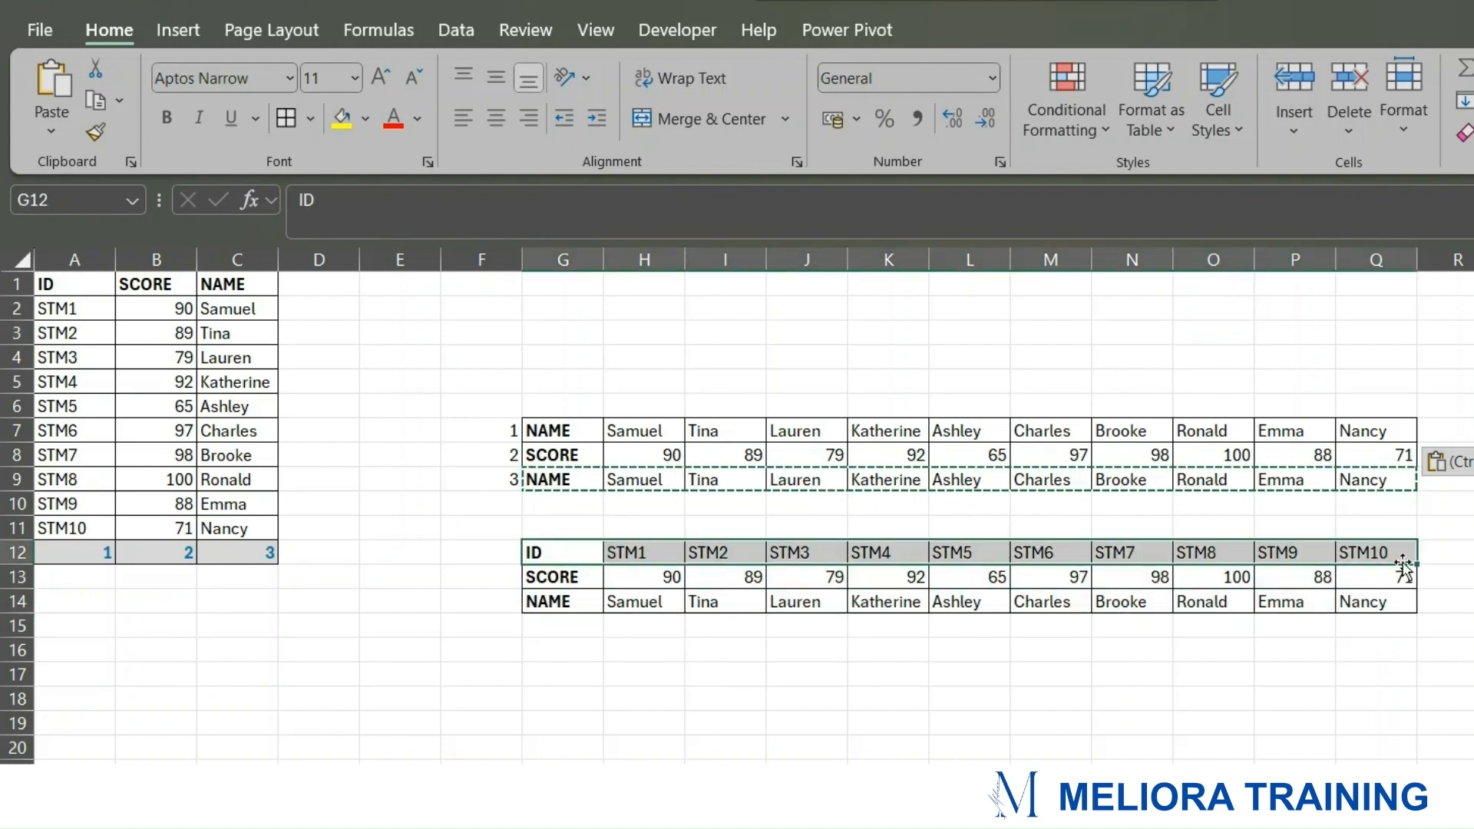
key("ctrl+c")
left_click_drag(572, 479, 1339, 483)
key("ctrl+v")
left_click(605, 703)
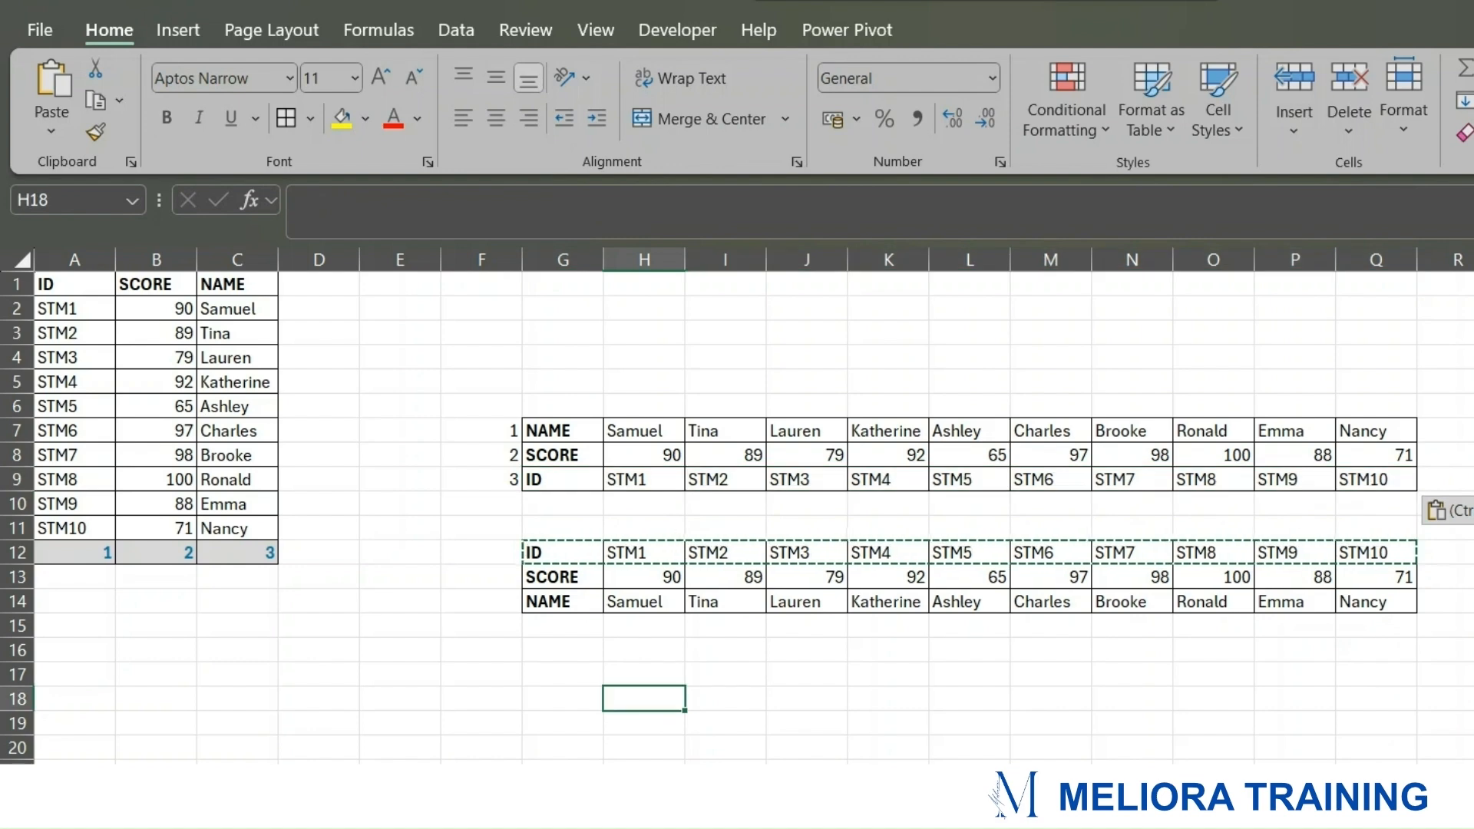
left_click(200, 778)
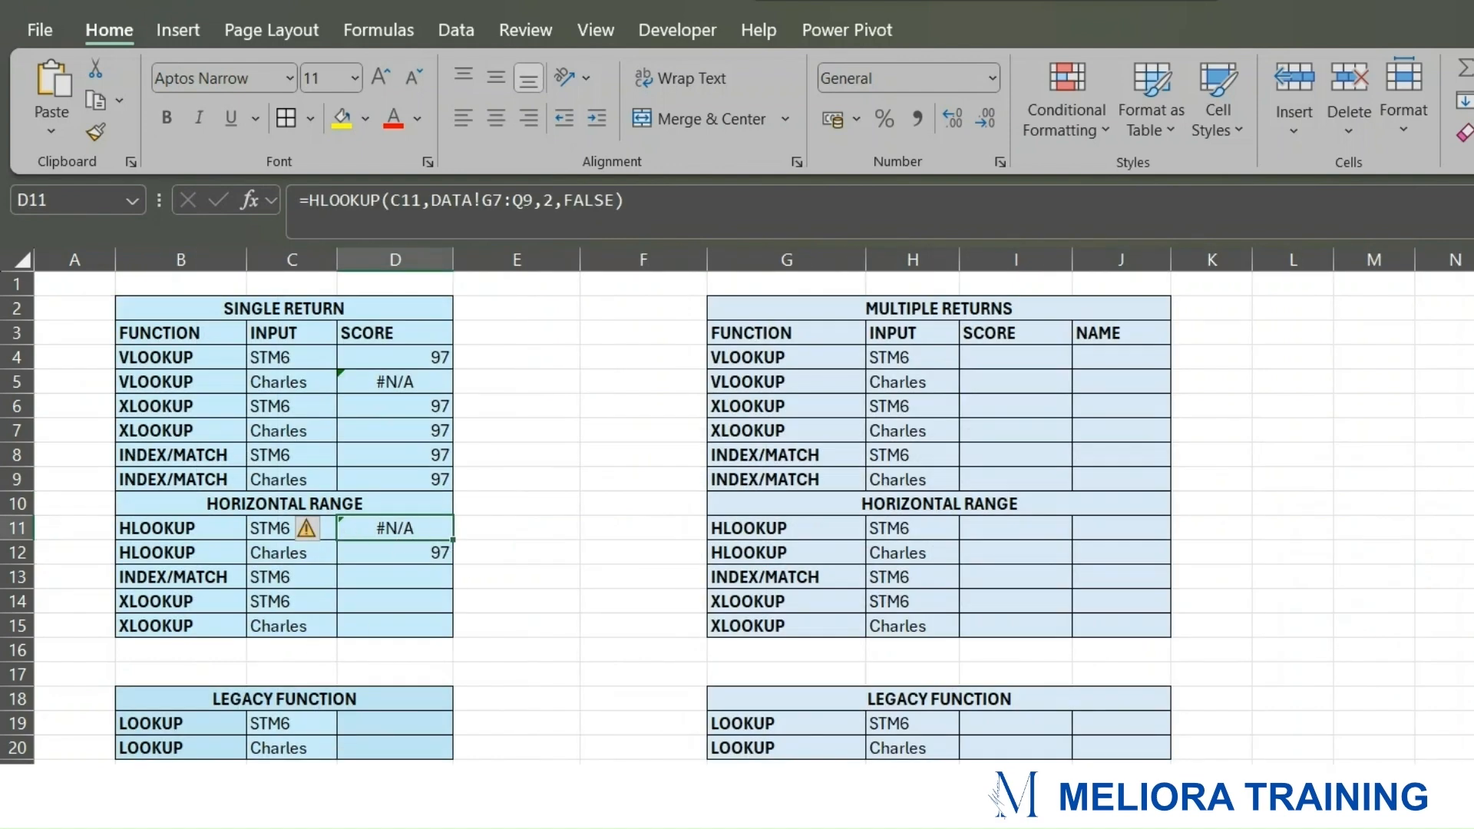
Step: Restore the original ID, SCORE, NAME order in G7:Q9 by copying G12:Q14 over it
left_click(122, 779)
left_click_drag(571, 557, 1376, 614)
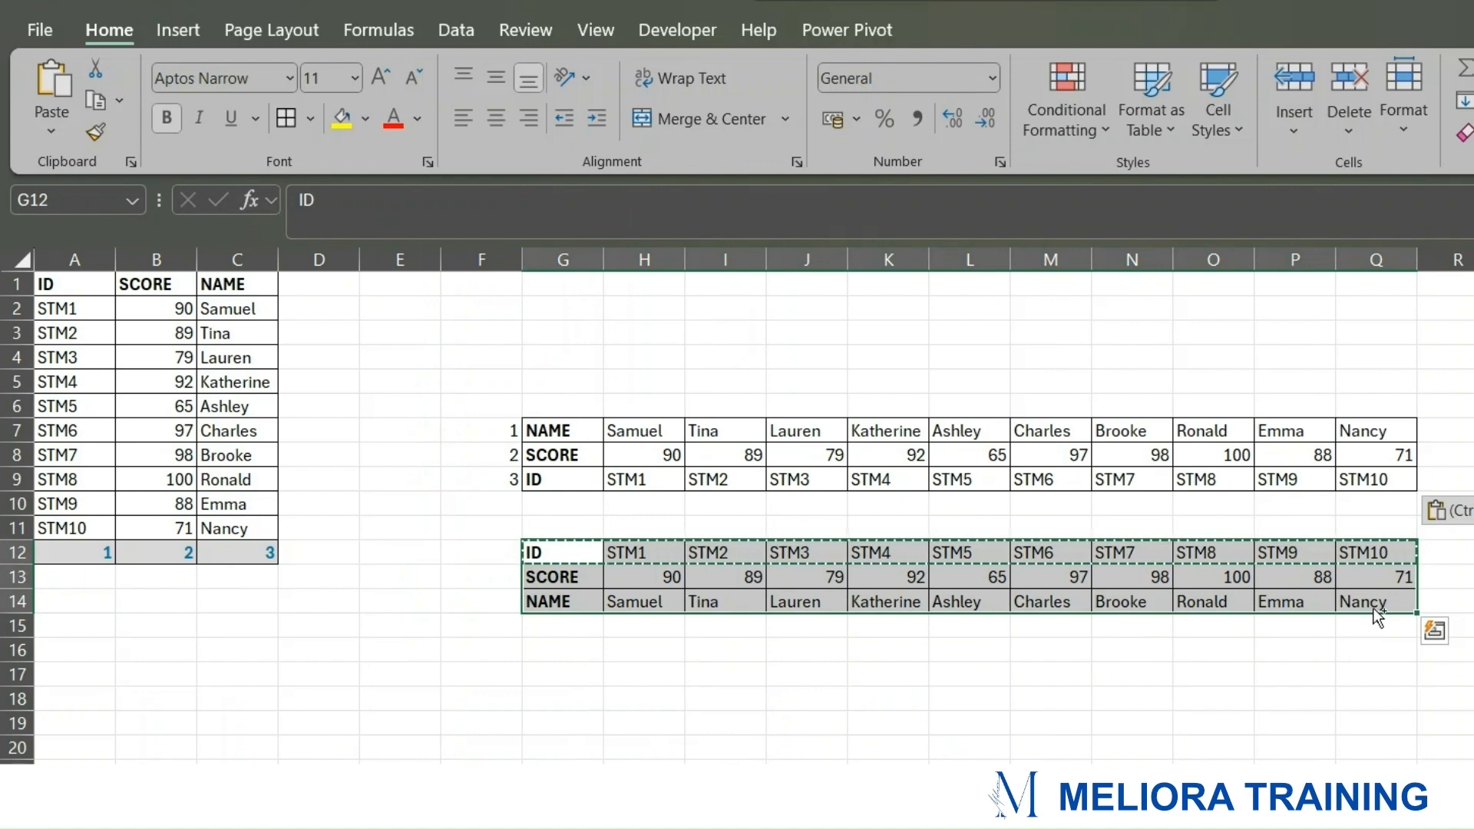
left_click_drag(576, 430, 1374, 478)
key("ctrl+v")
left_click(888, 649)
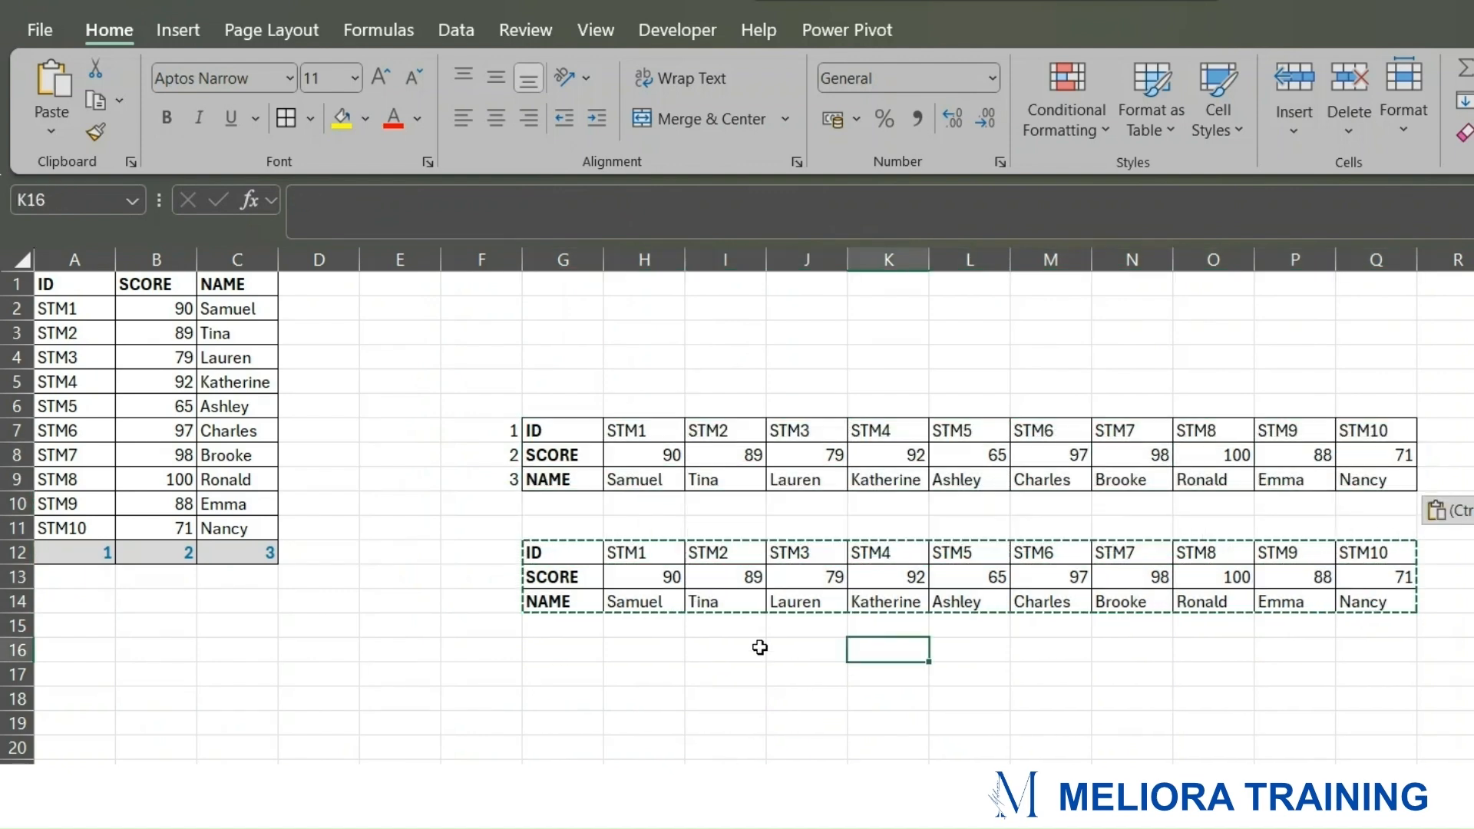
Step: Clear the contents and borders of the duplicate table below the horizontal range on the DATA sheet
left_click_drag(480, 528, 1439, 720)
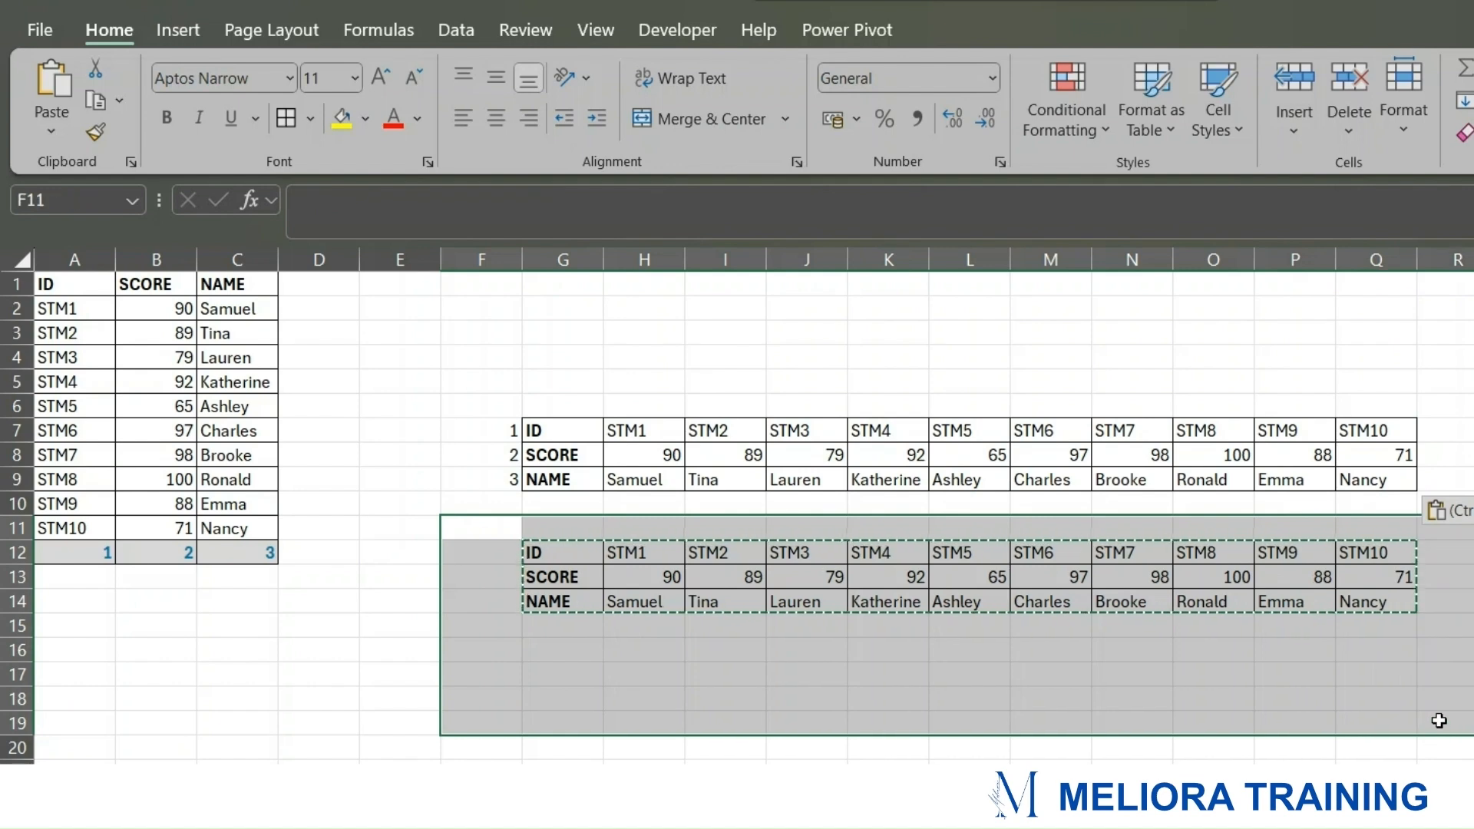
key("Delete")
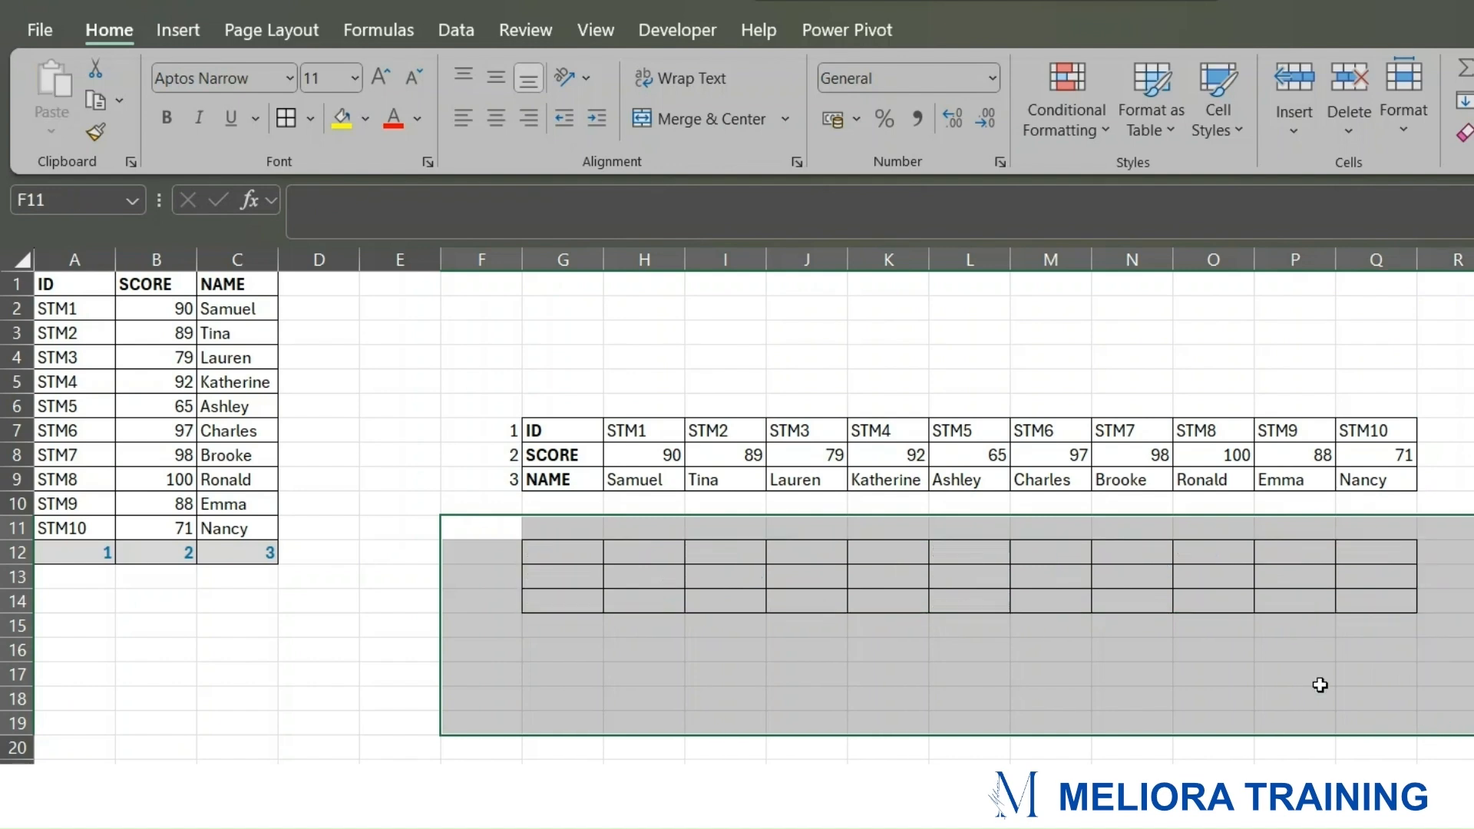
left_click(310, 120)
left_click(355, 334)
left_click(307, 698)
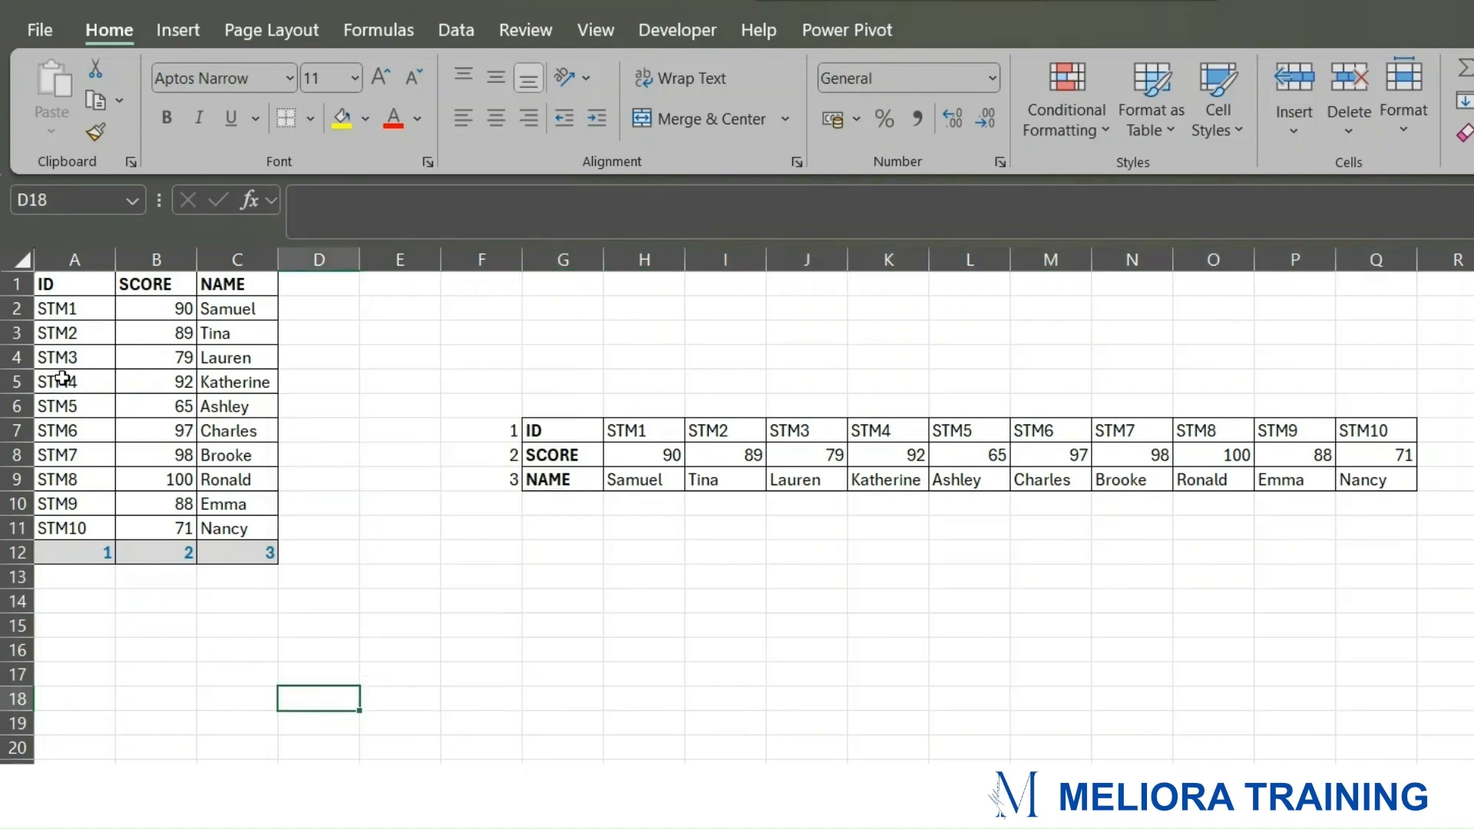
Step: Start an INDEX formula in D13 of the LOOKUP_RANGE sheet with array DATA!G7:Q9 and row number 2
left_click(169, 779)
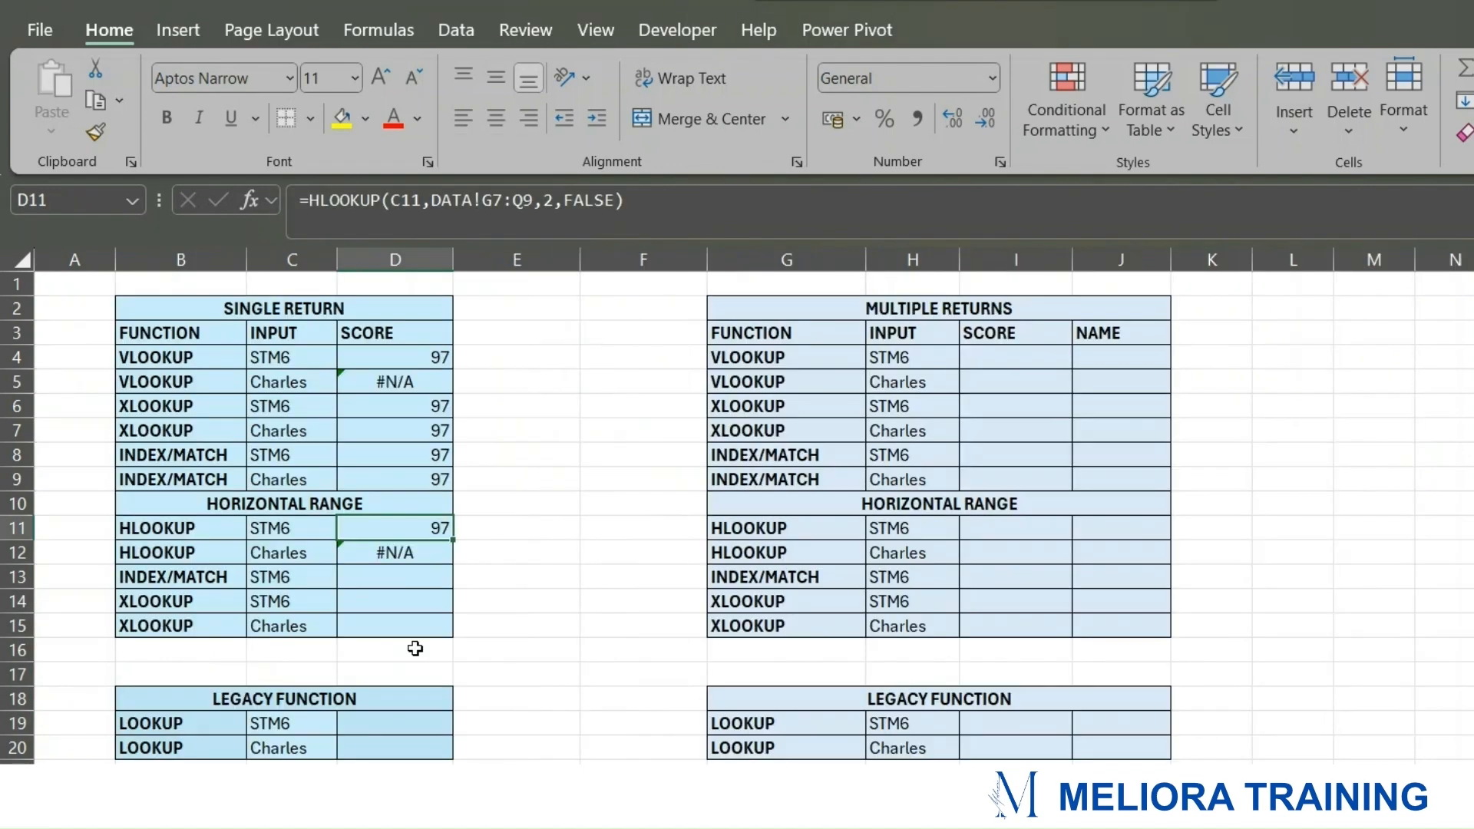
left_click(504, 561)
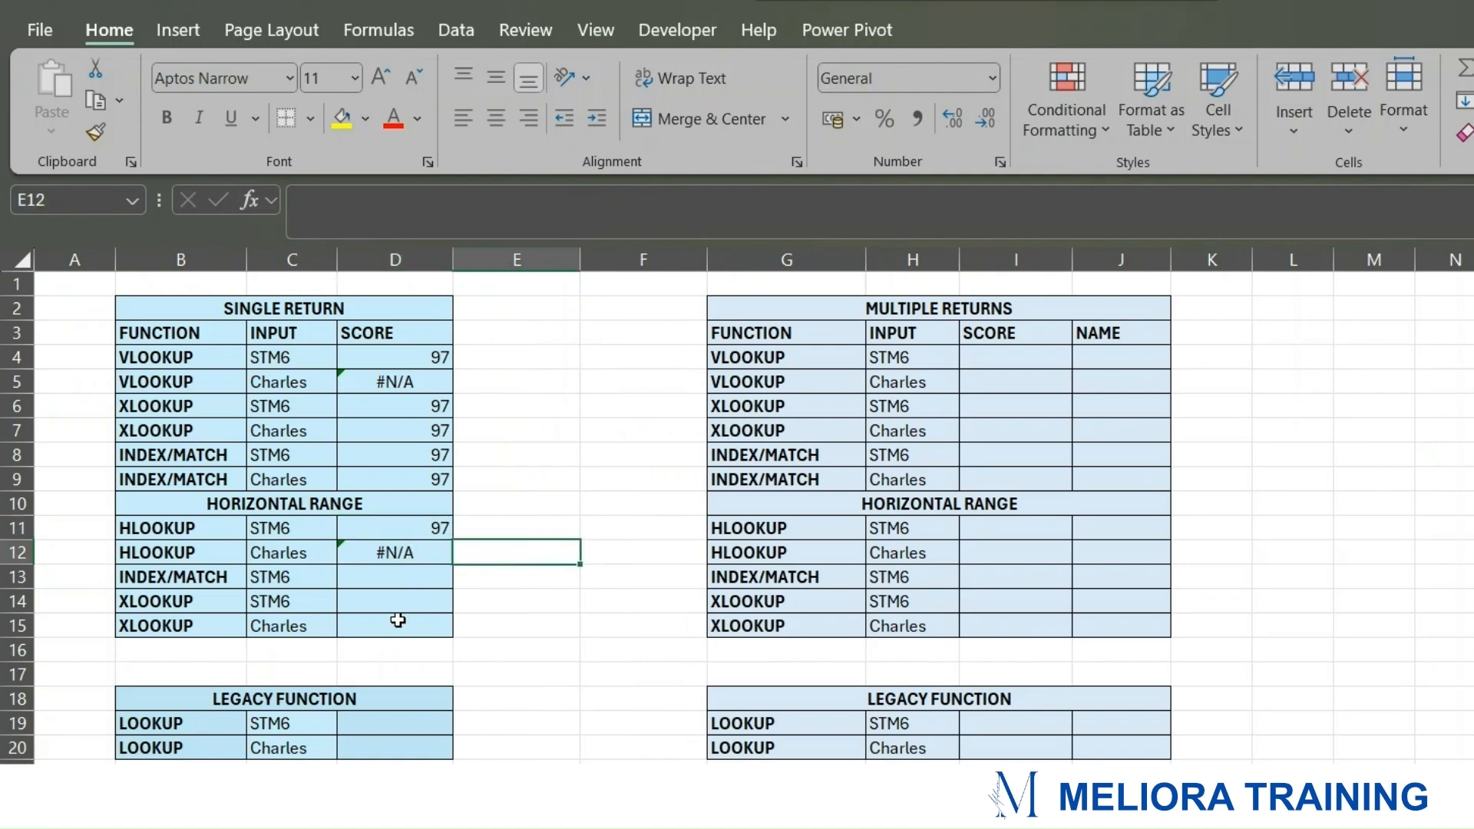
left_click(386, 578)
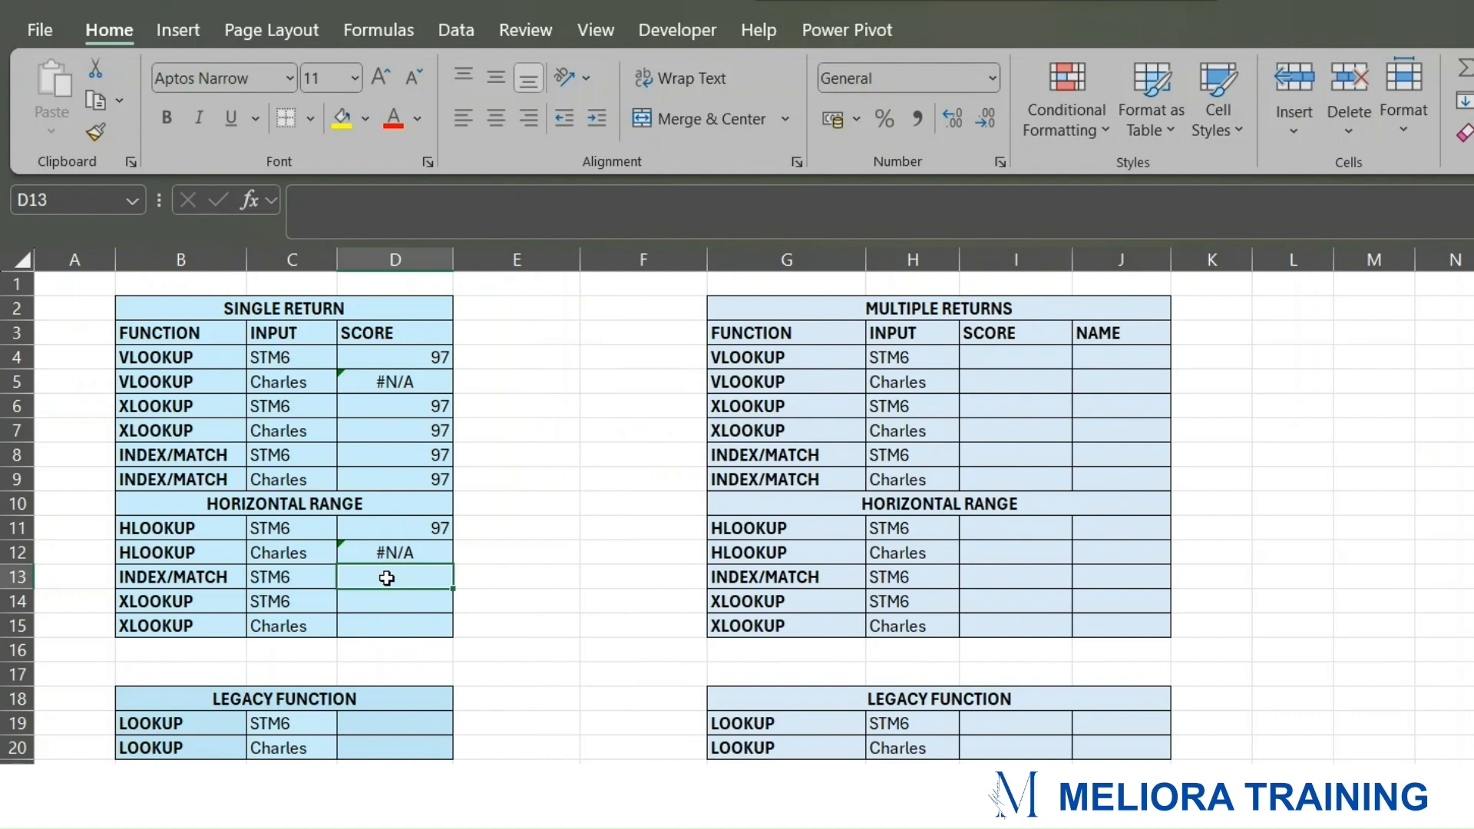
left_click(200, 777)
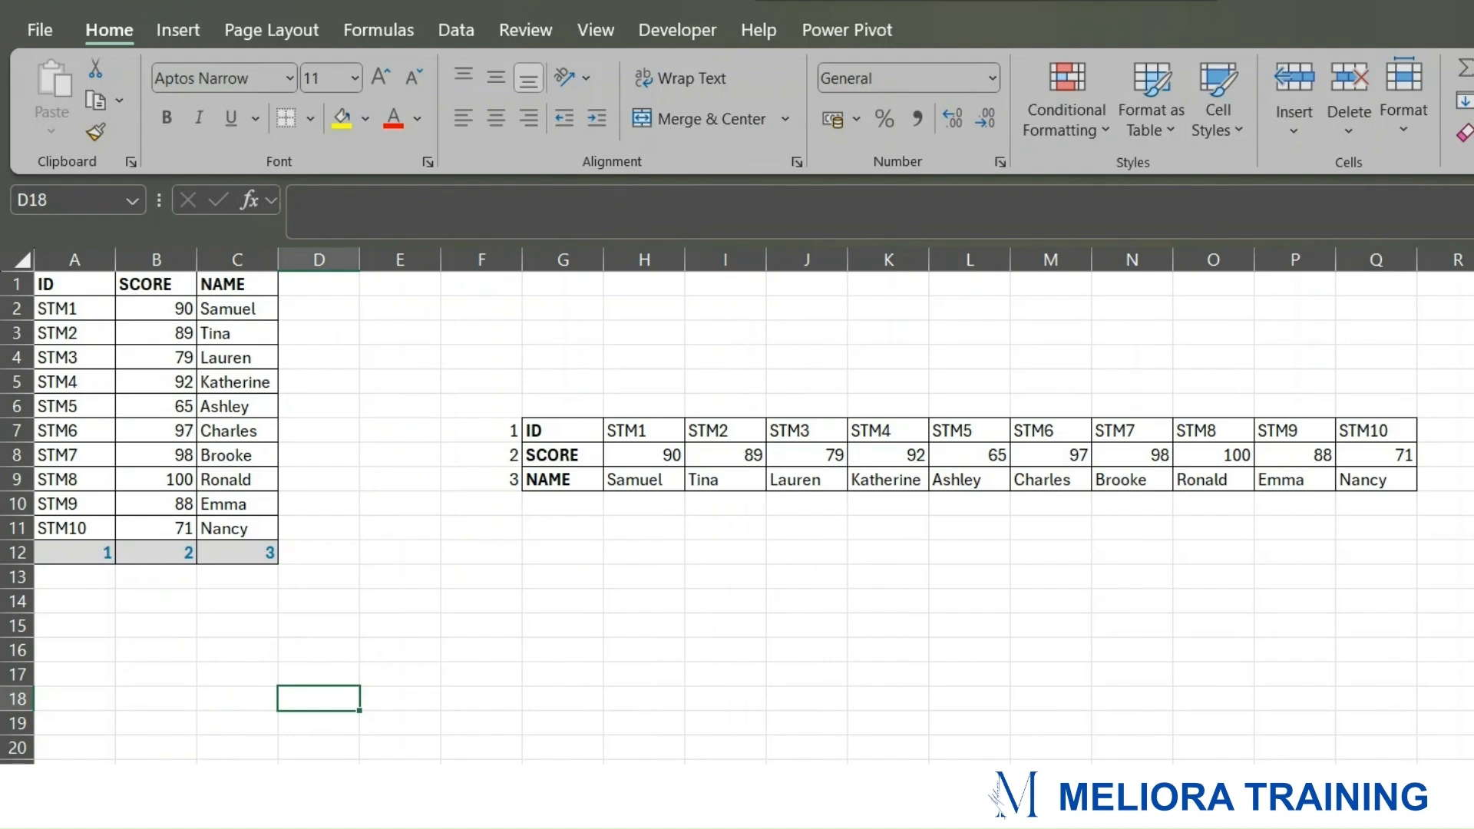
left_click(572, 783)
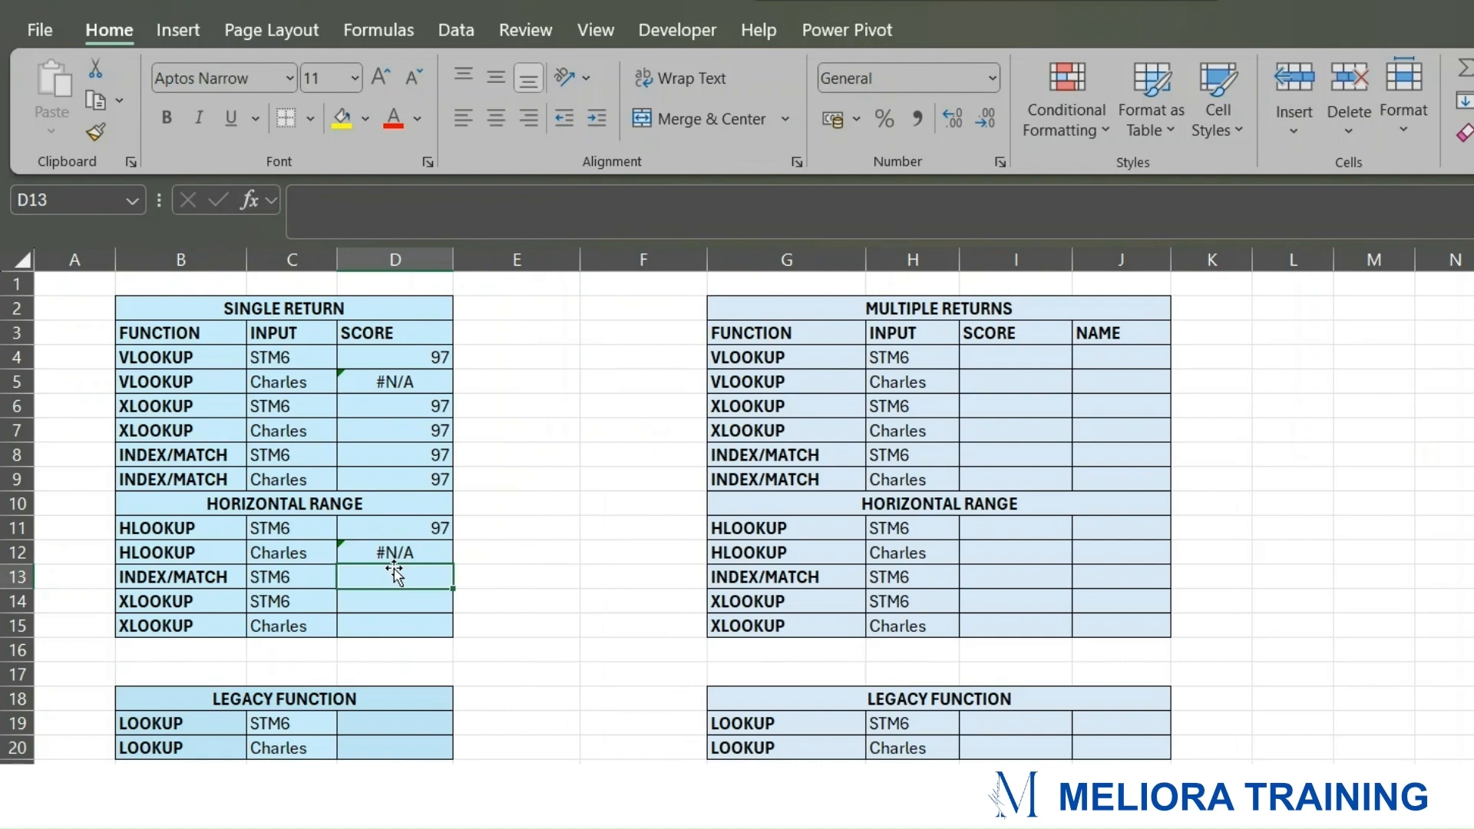
type("=INDEX(")
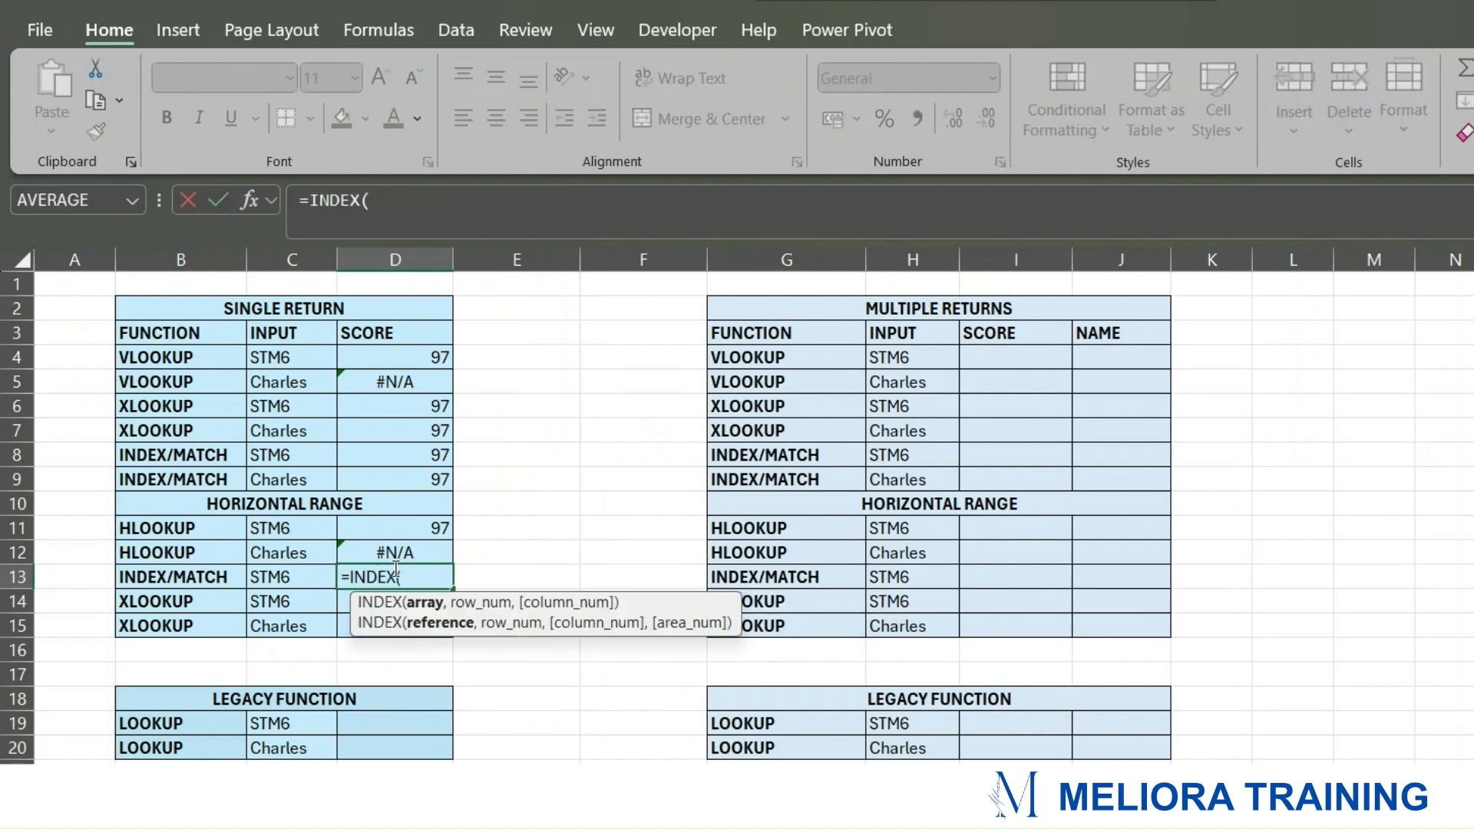
left_click(572, 783)
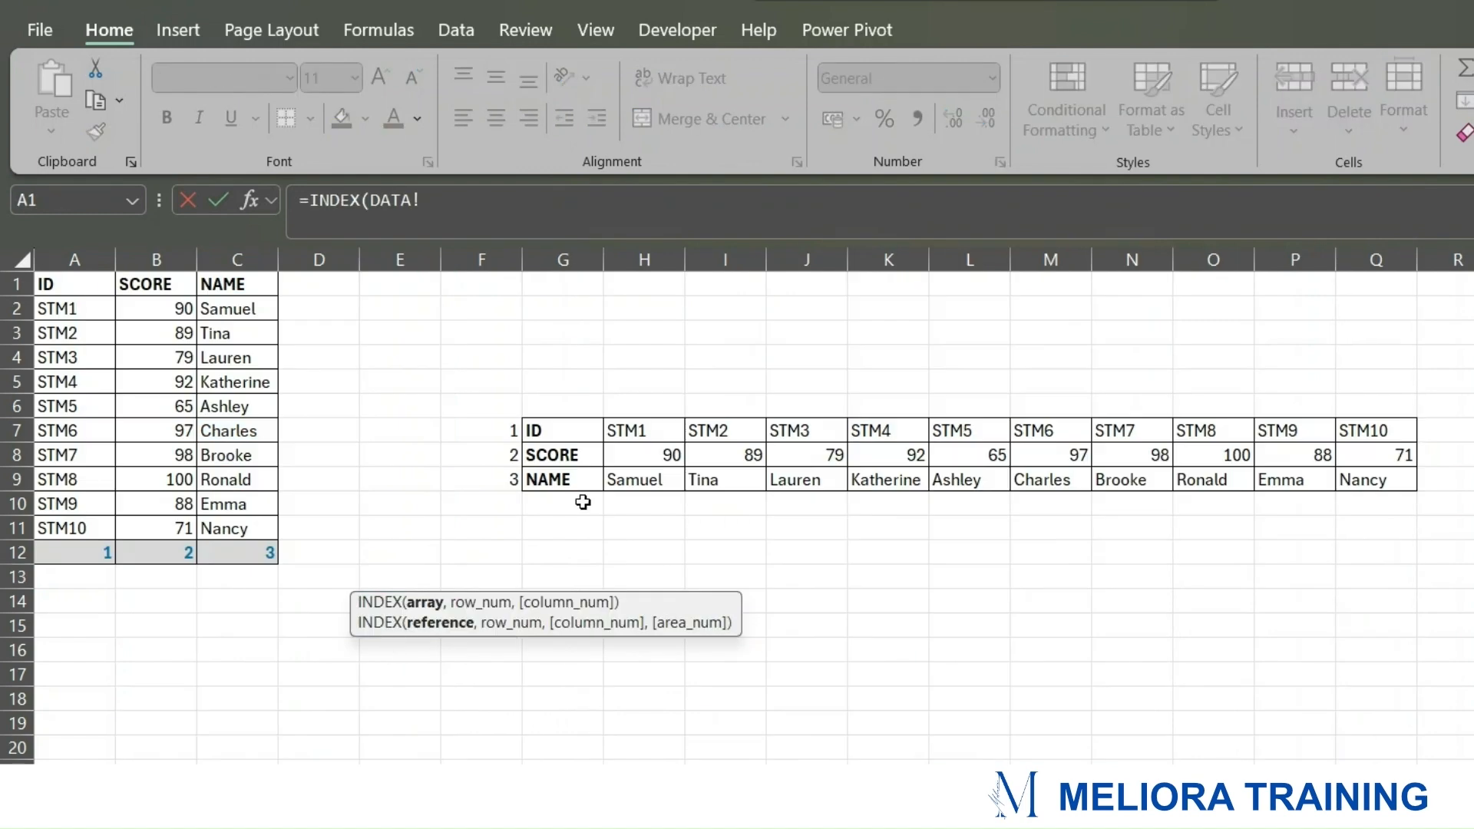
left_click_drag(566, 431, 1355, 476)
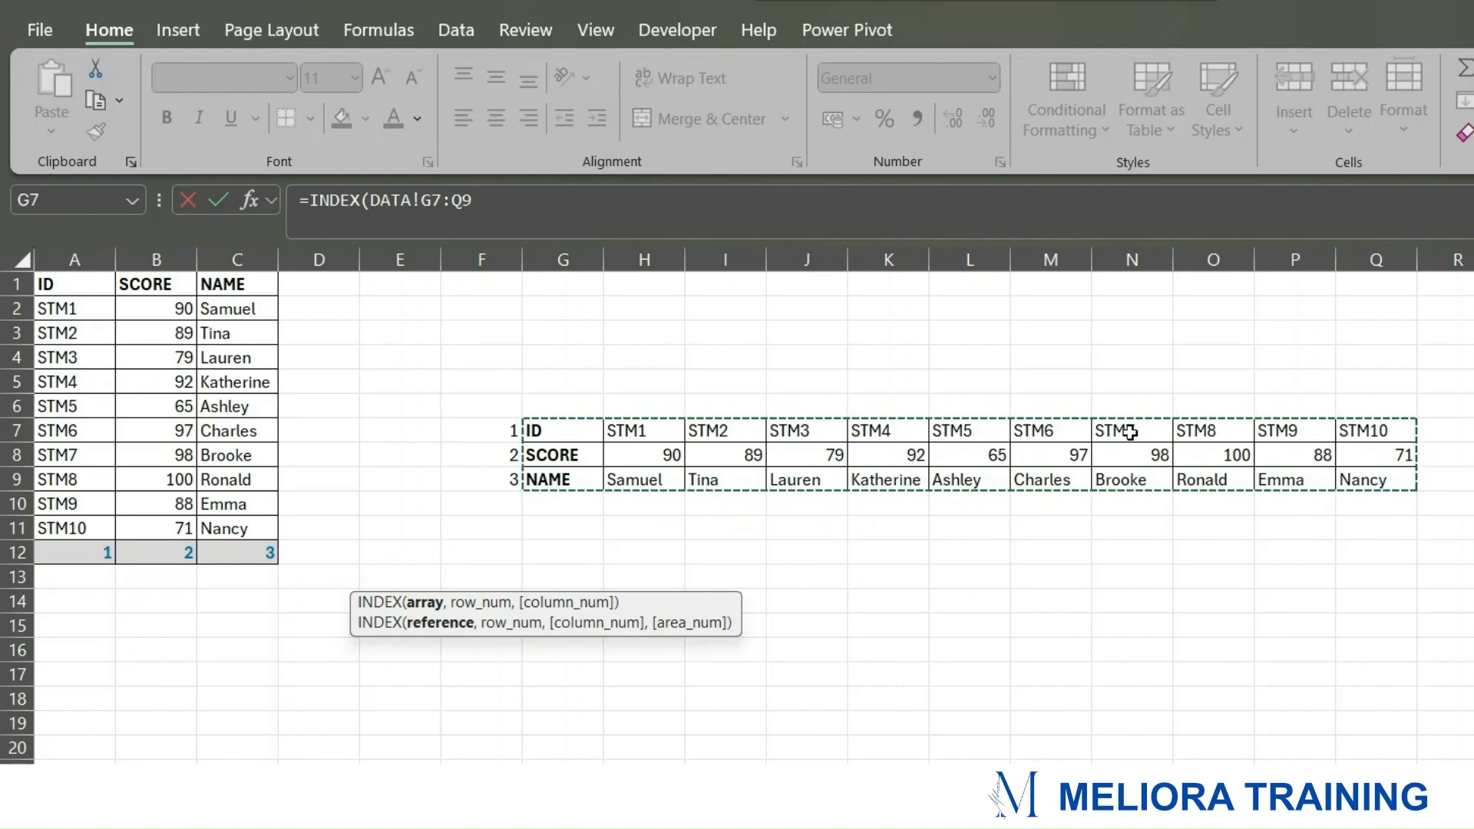
left_click(495, 199)
type(",")
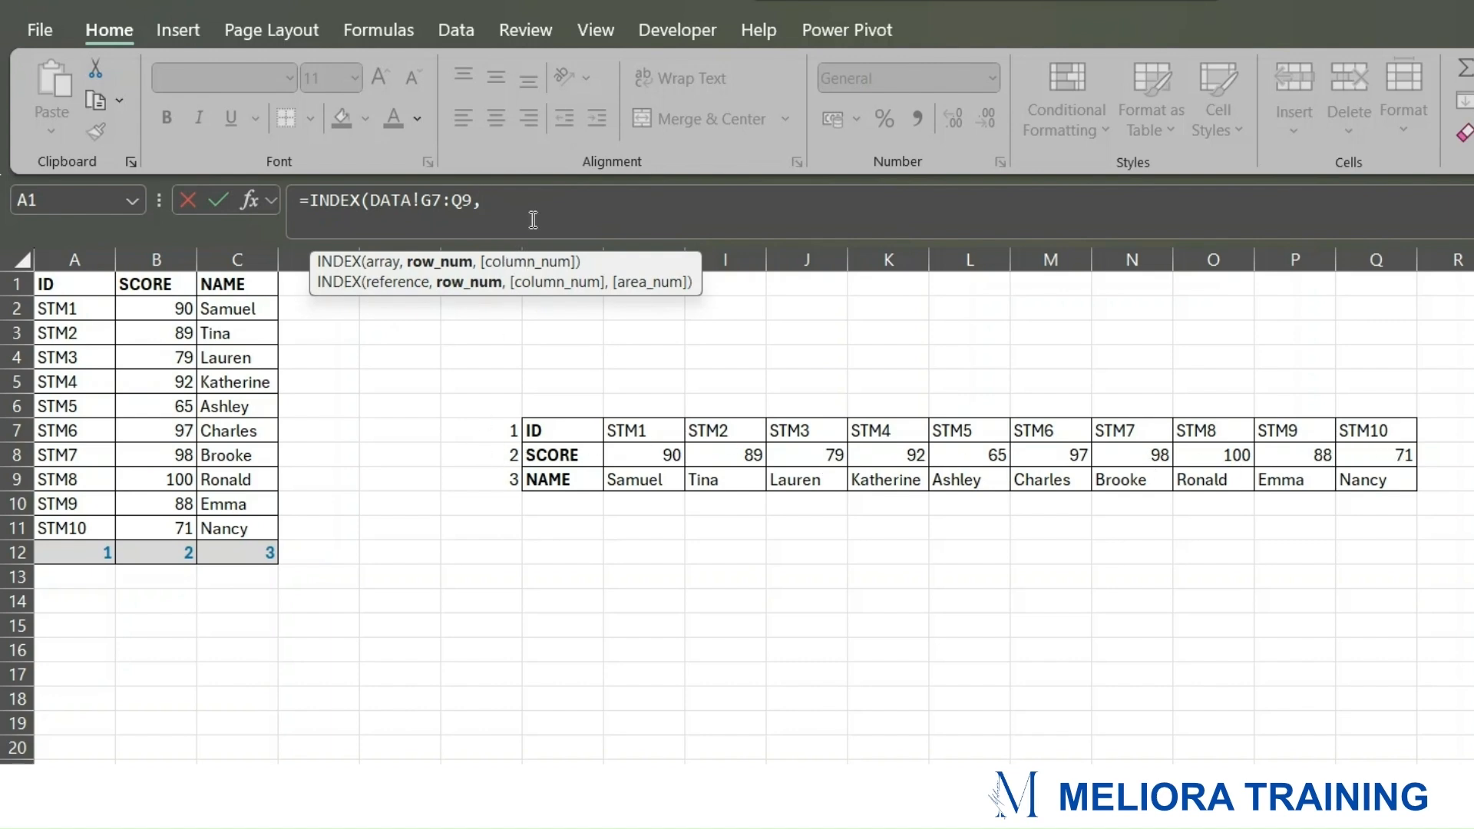
type("2,")
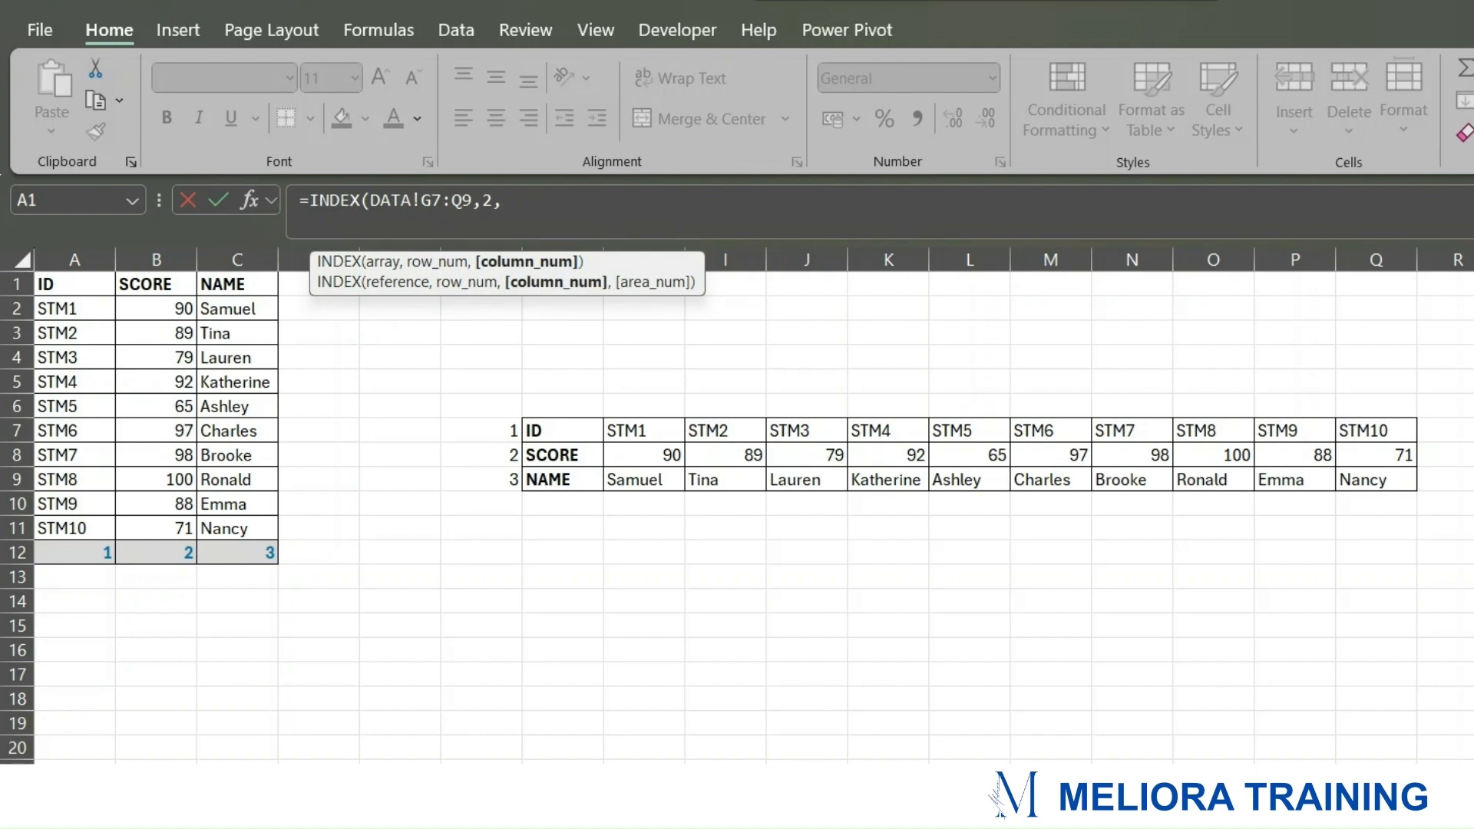
Step: Nest a MATCH function as the INDEX column number, using C13 without its sheet prefix as the lookup value
type("MAT")
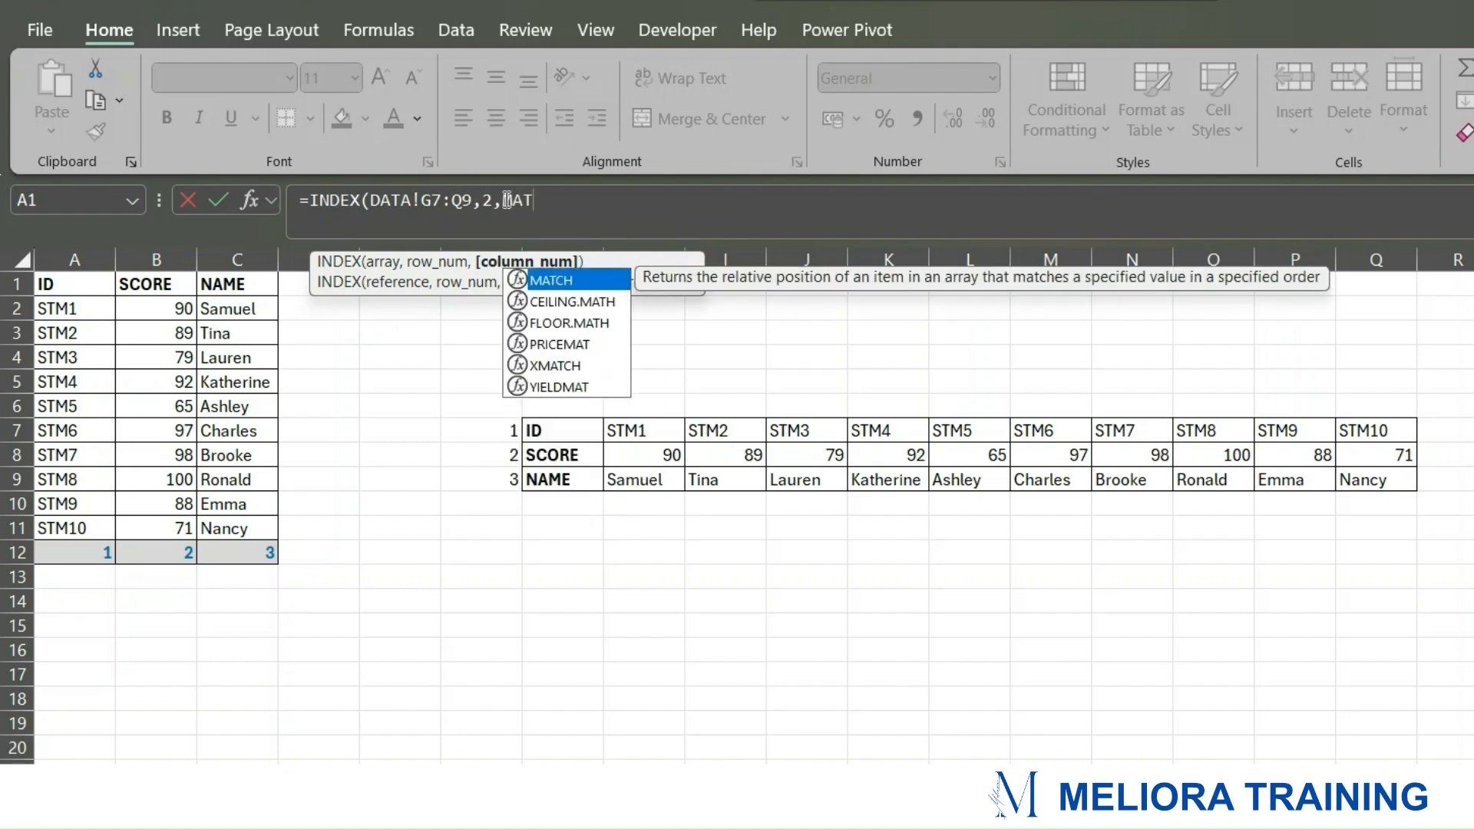
key("Tab")
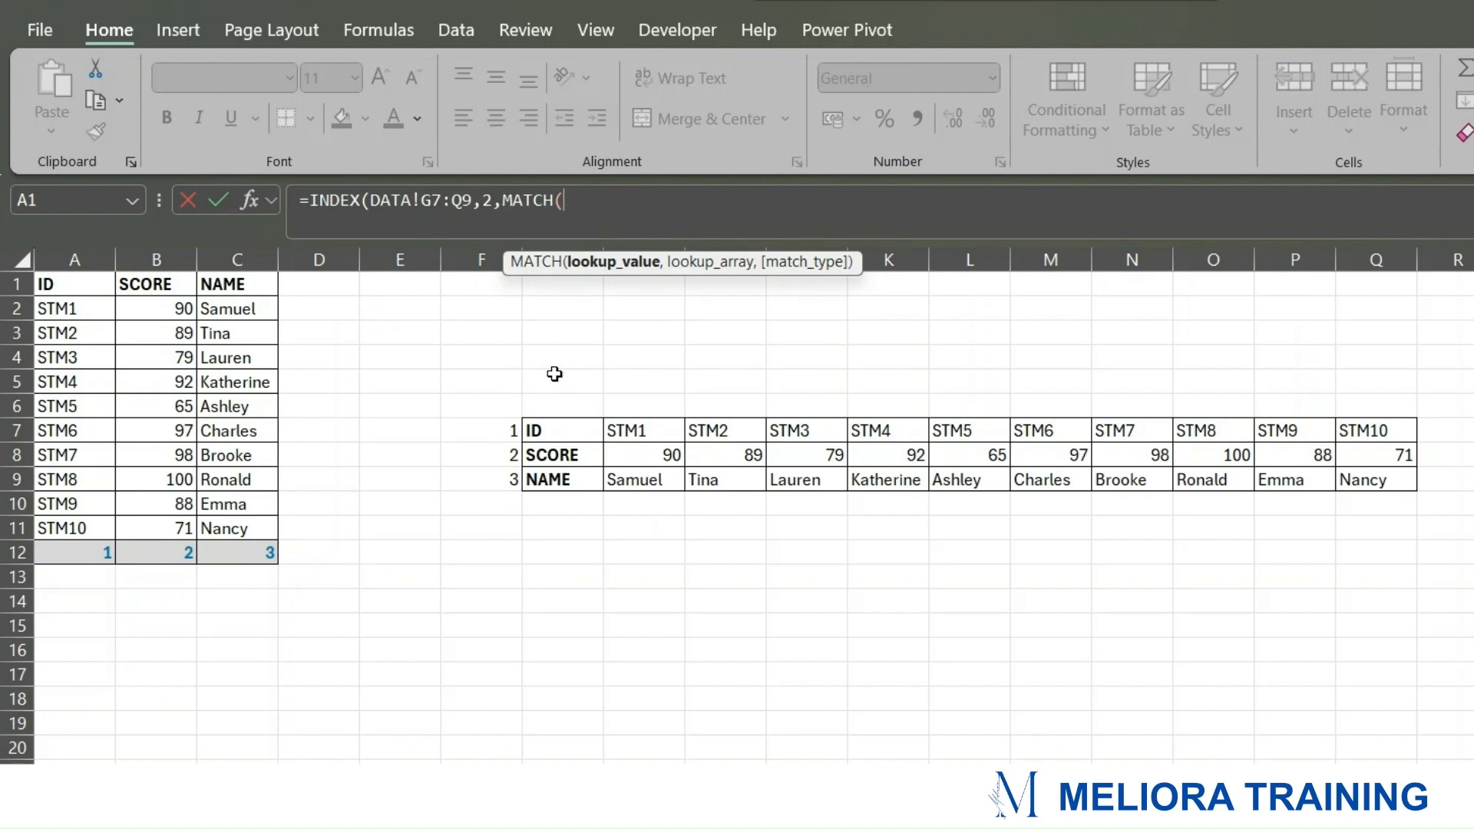
left_click(192, 777)
left_click(301, 575)
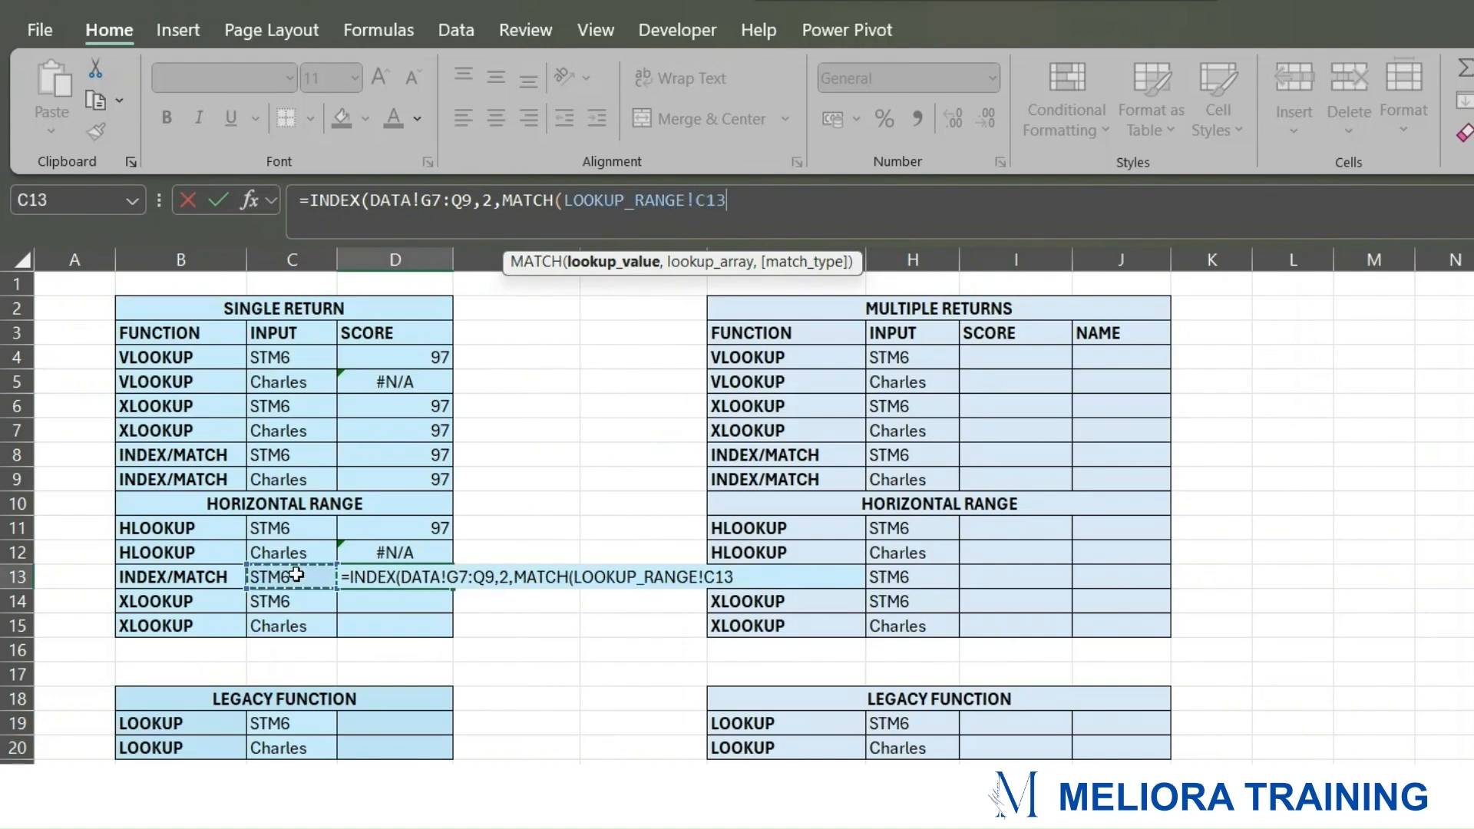
left_click_drag(575, 208, 566, 204)
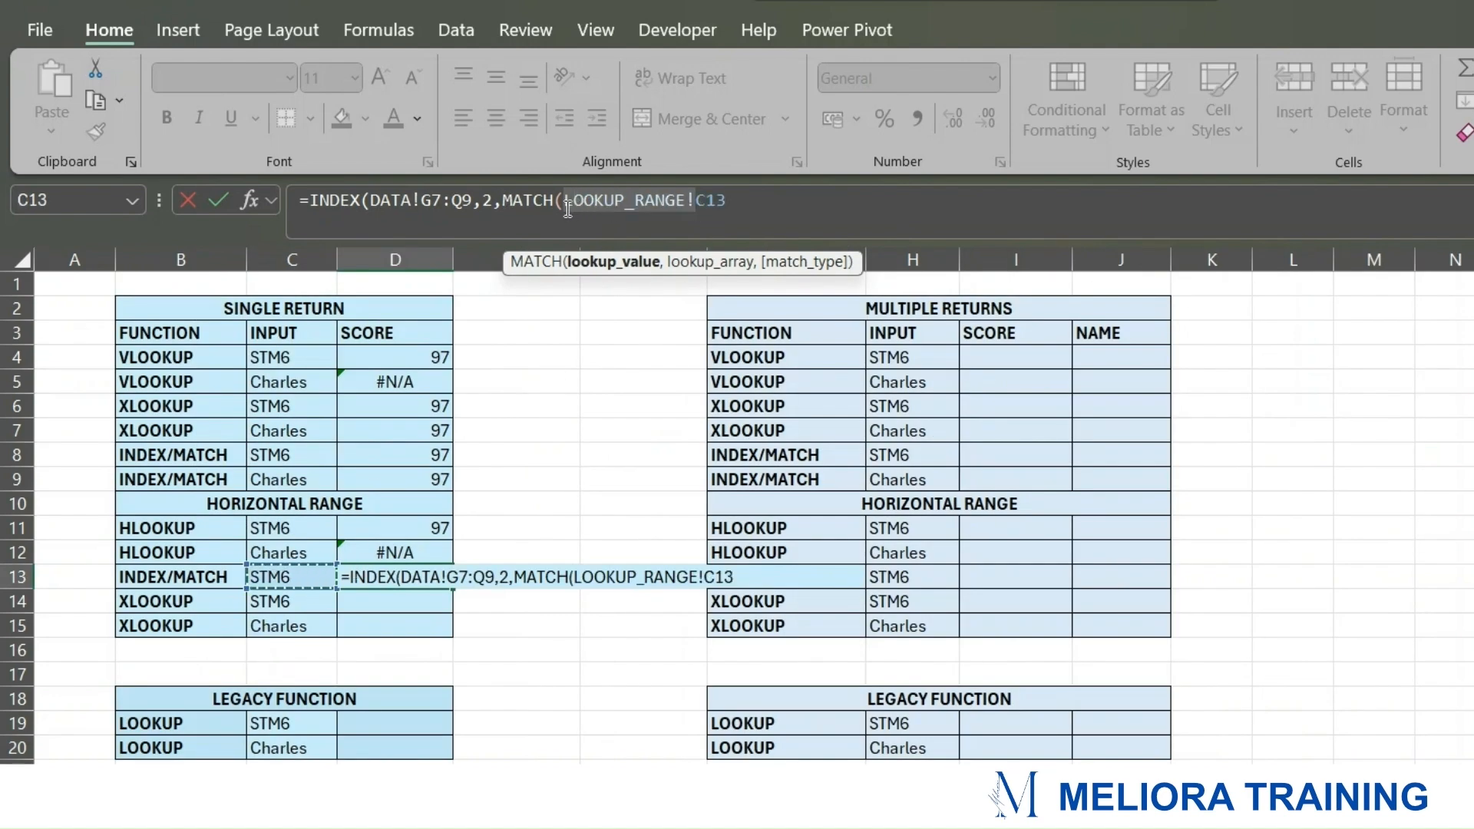
key("BackSpace")
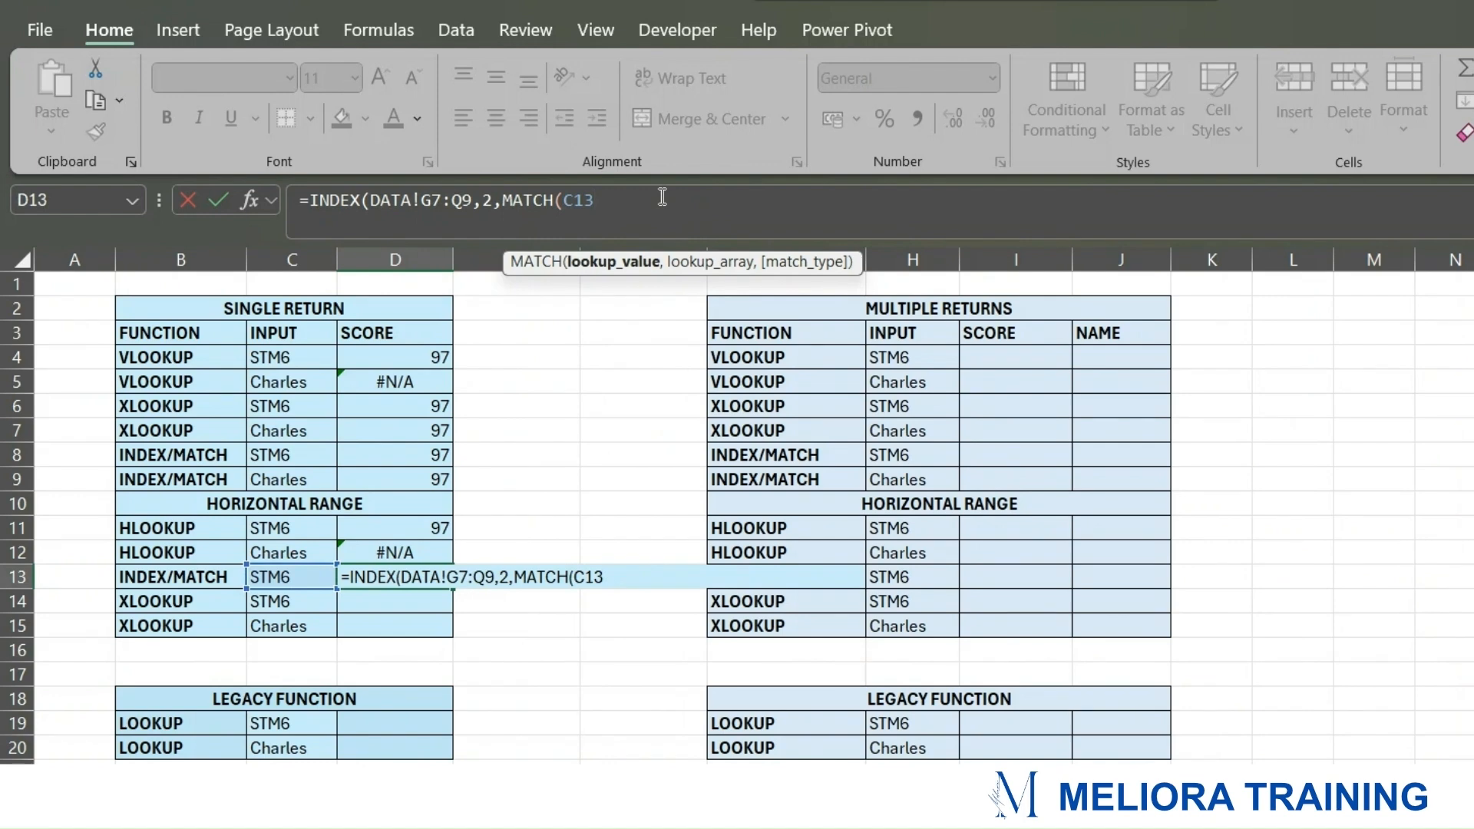
type(",")
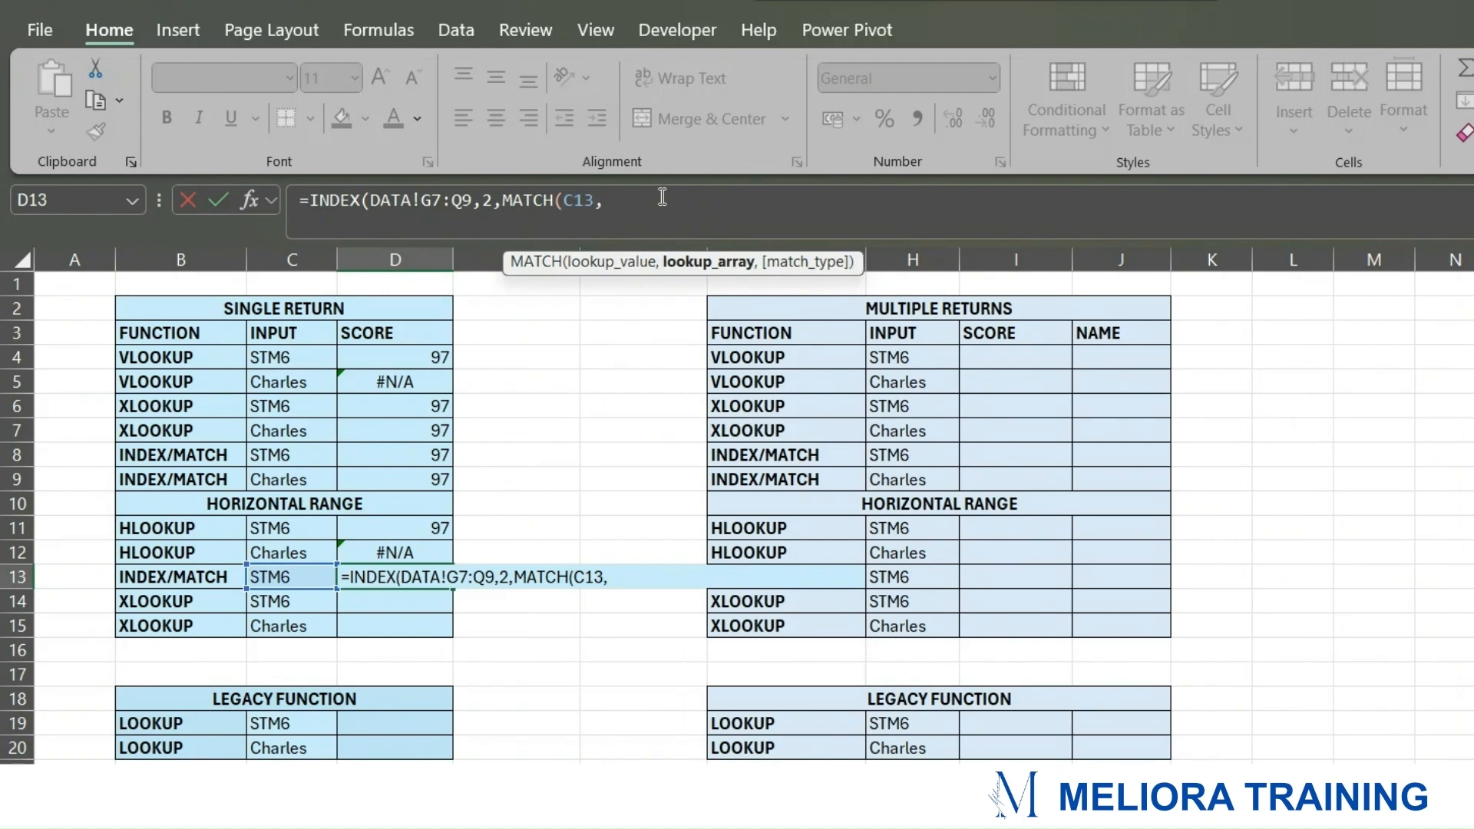
Step: Complete the D13 formula with MATCH lookup array DATA!G7:Q7 and exact match 0, and check the entered formula
left_click(297, 750)
left_click(585, 427)
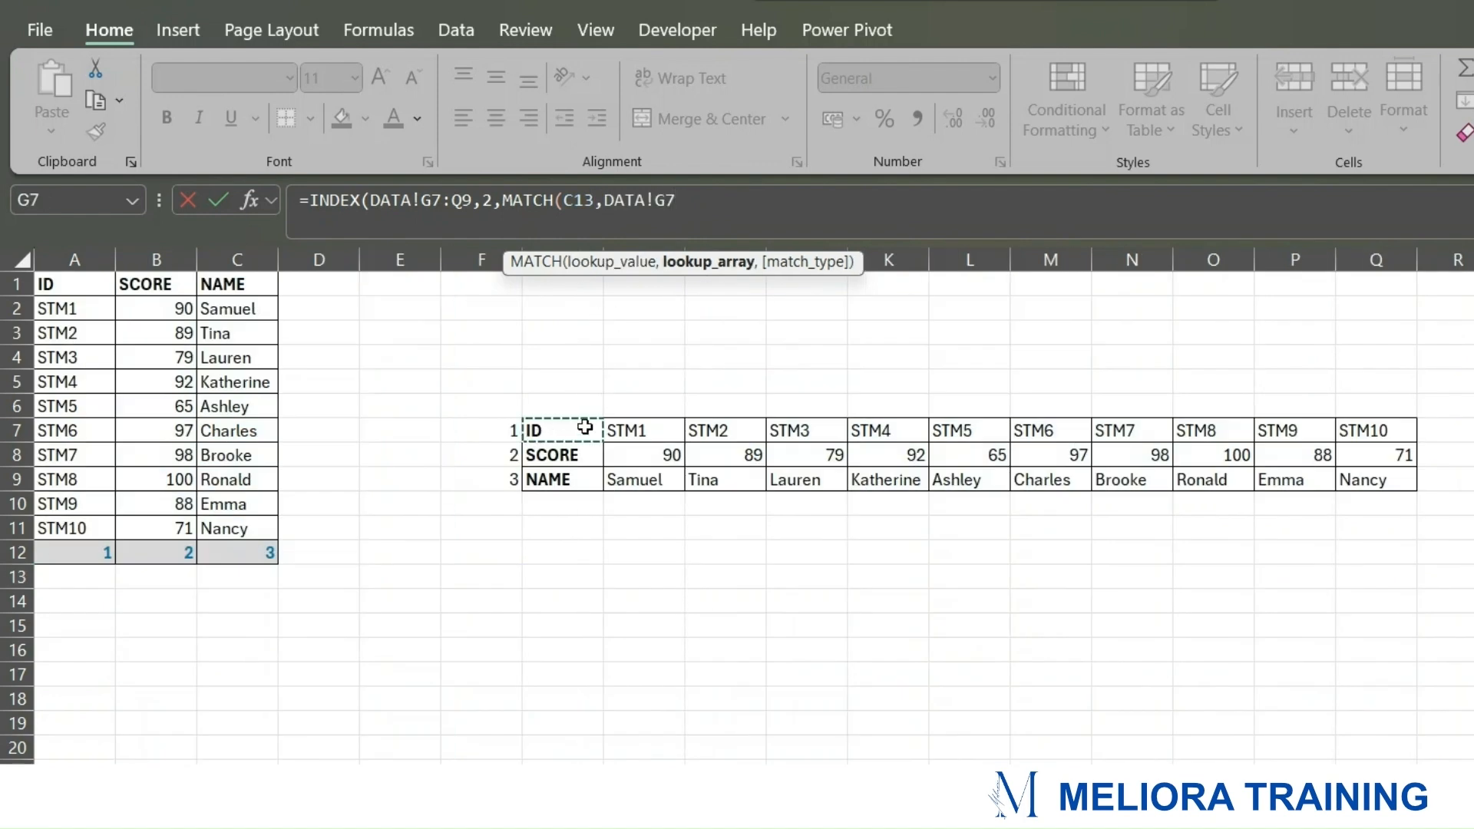
left_click_drag(585, 427, 1356, 431)
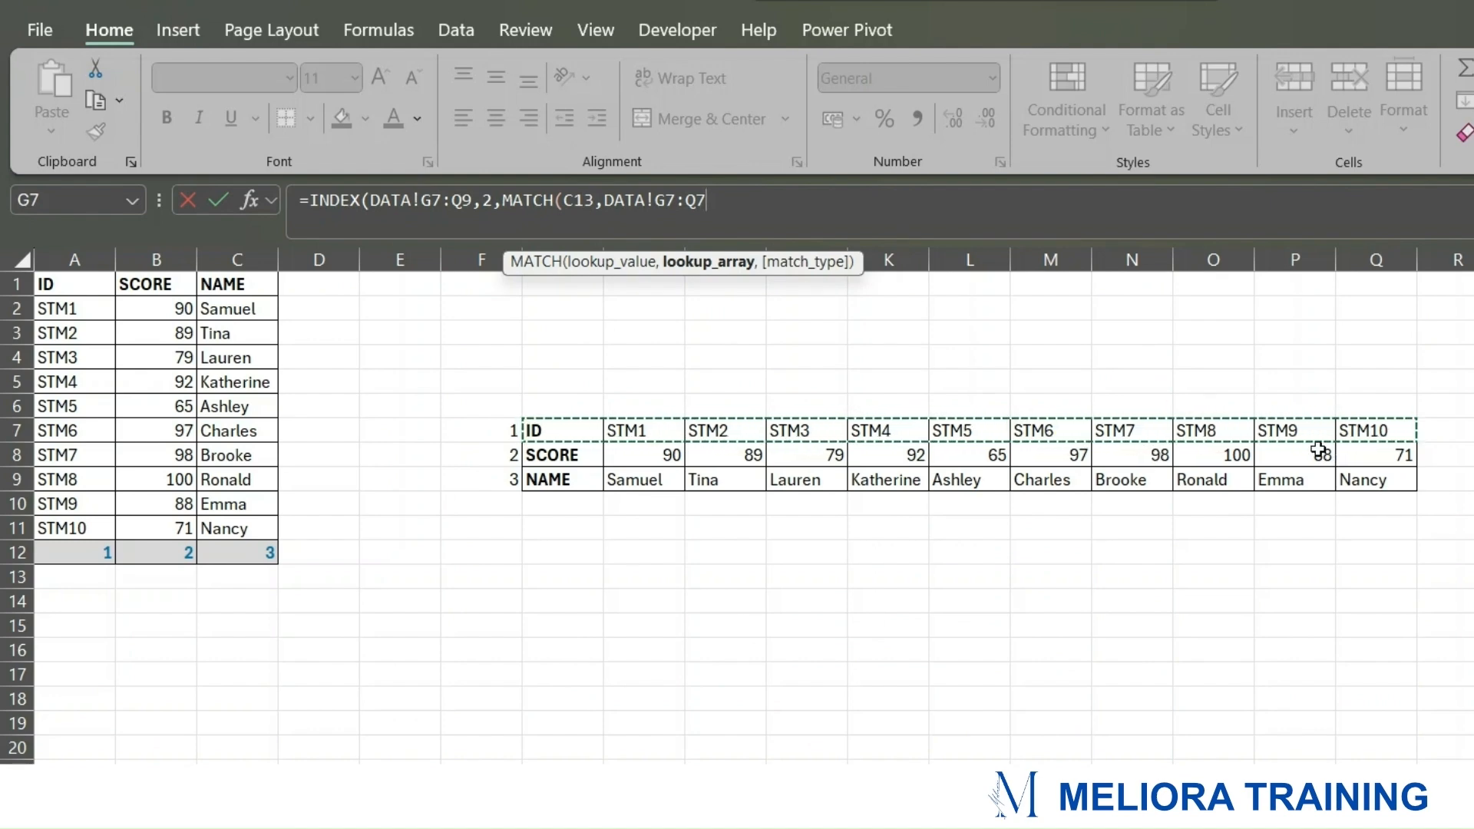
type(",")
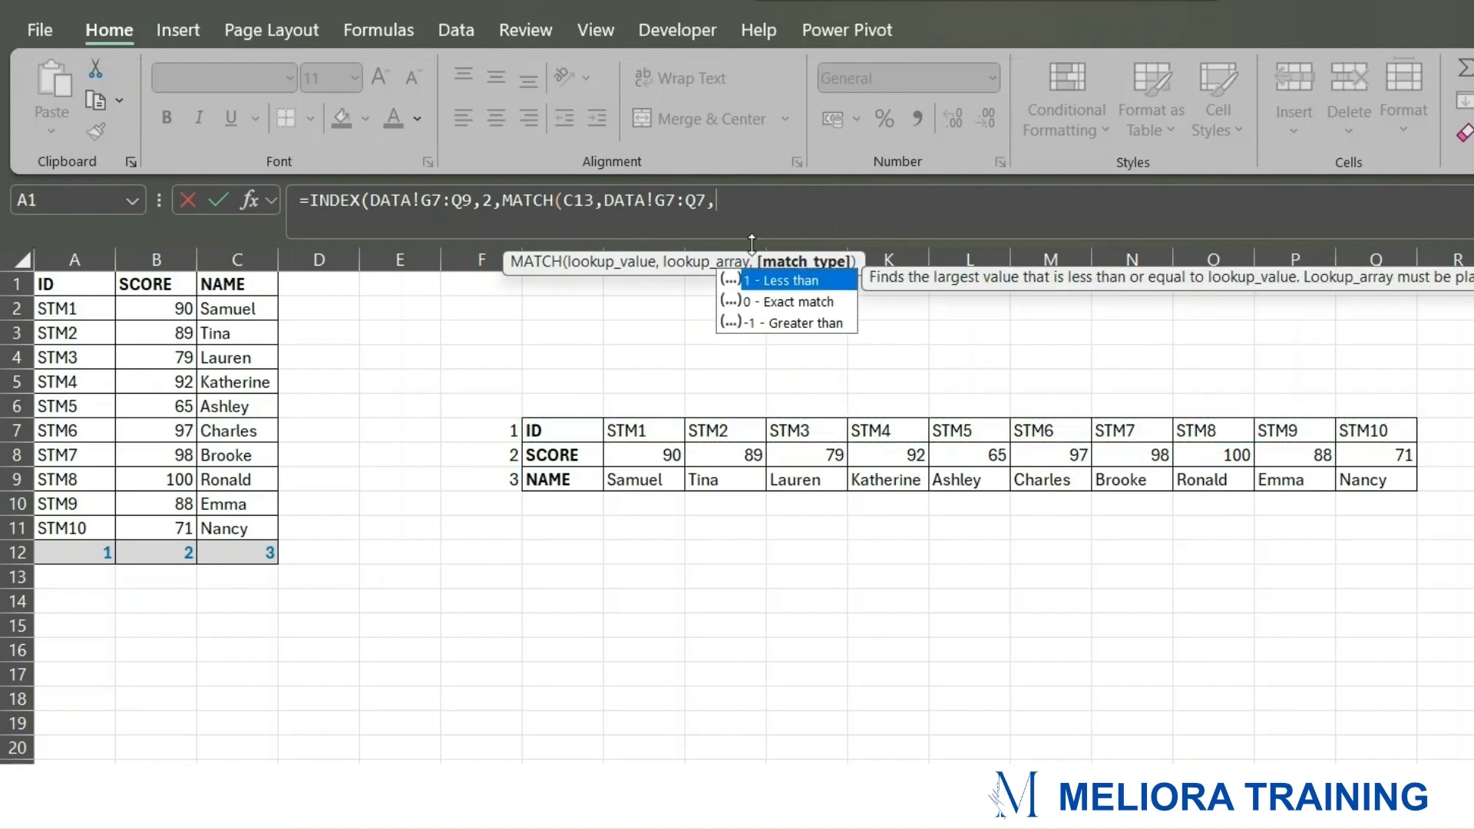
left_click(784, 301)
double_click(783, 302)
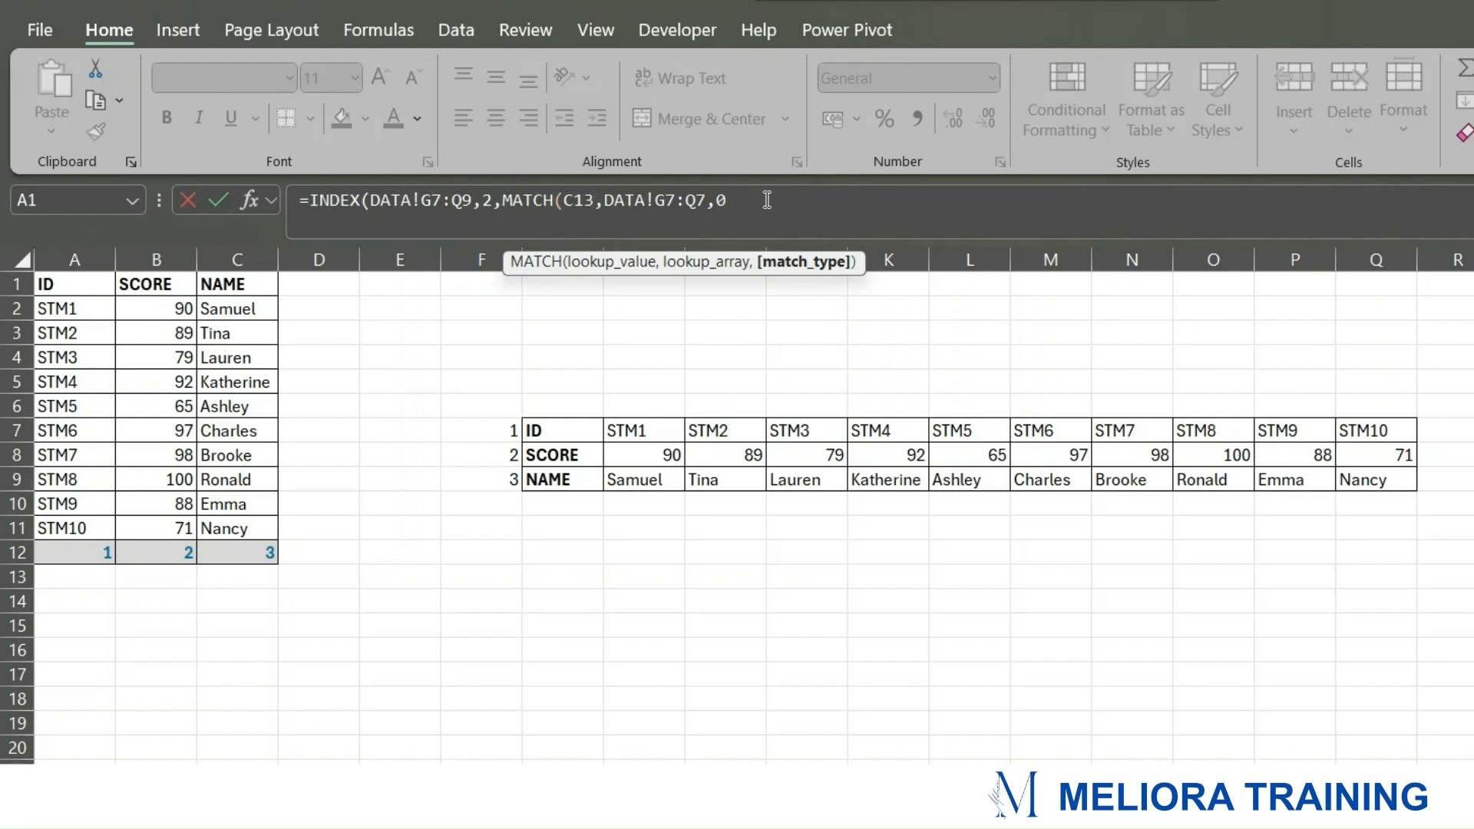
type(")")
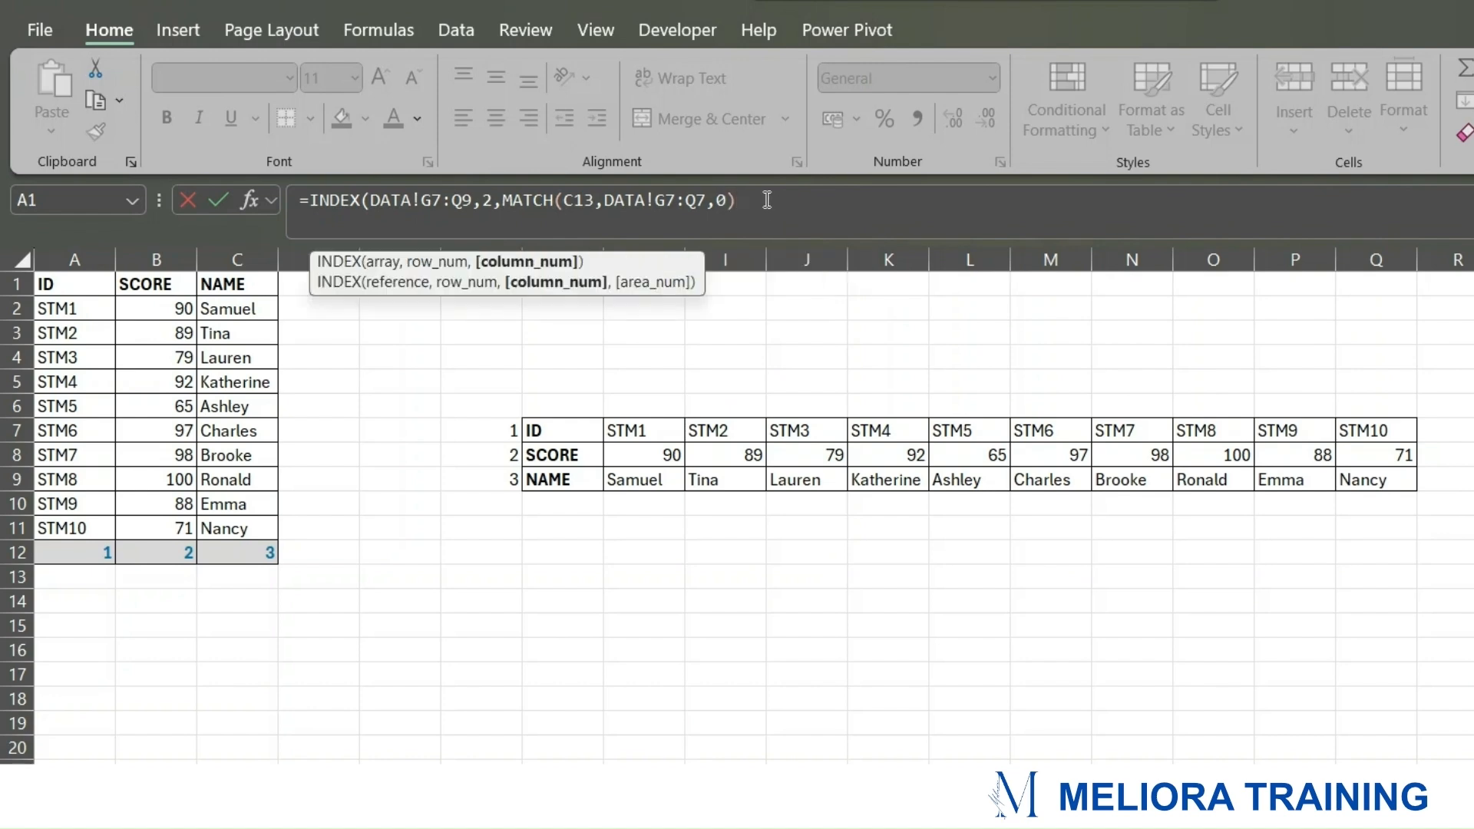
type(")")
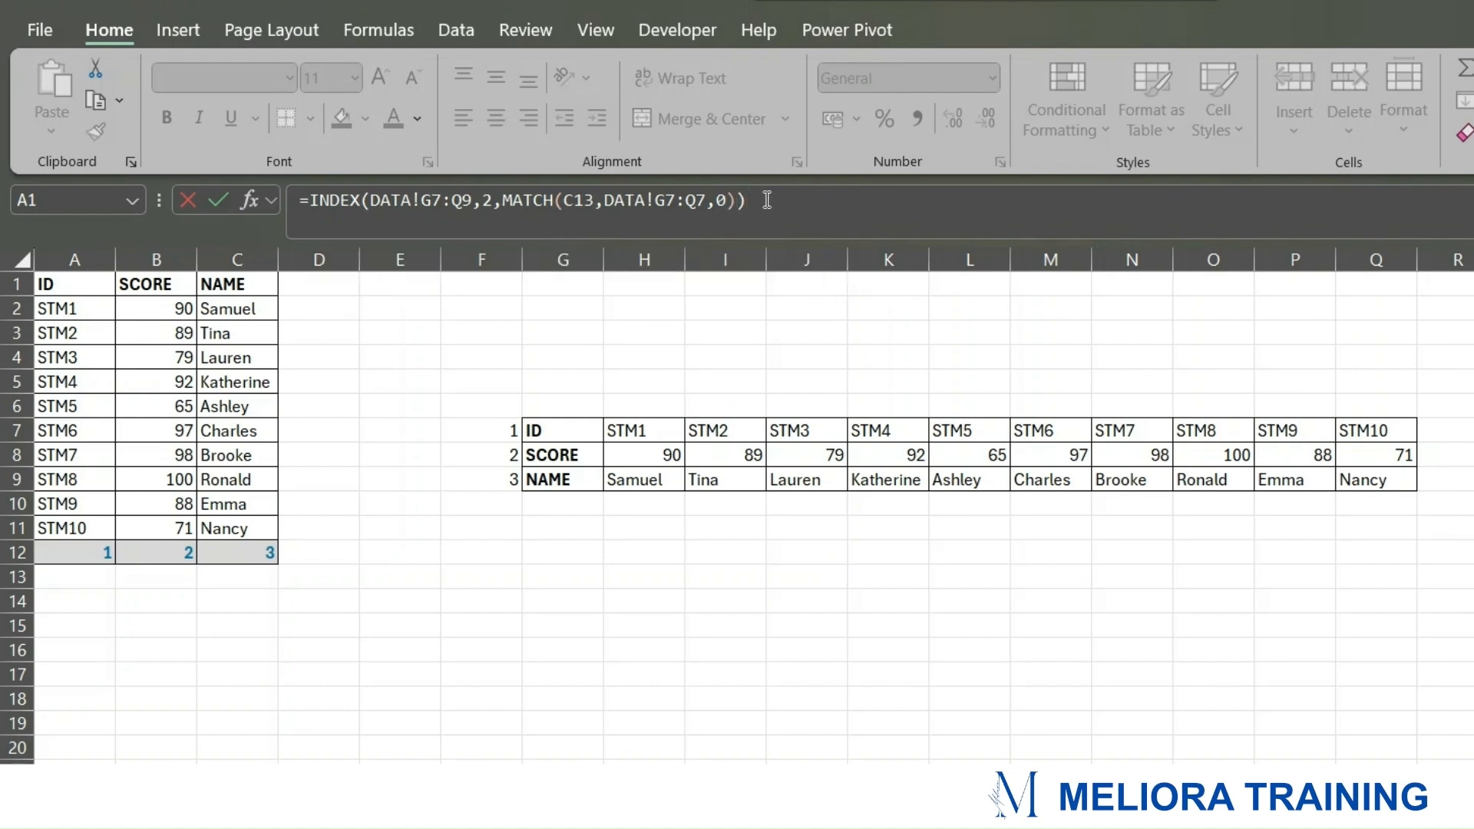
key("Return")
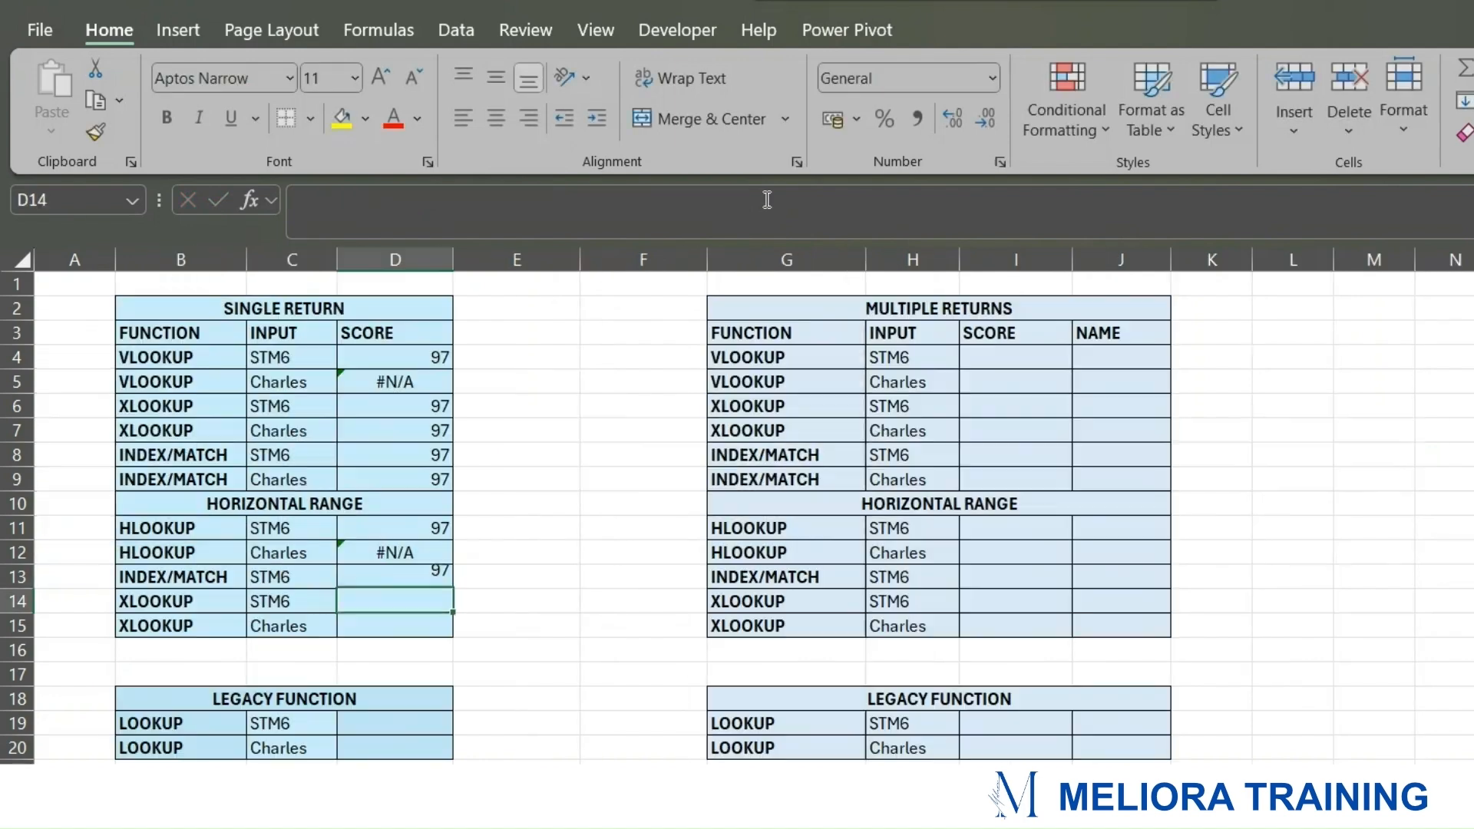
left_click(428, 577)
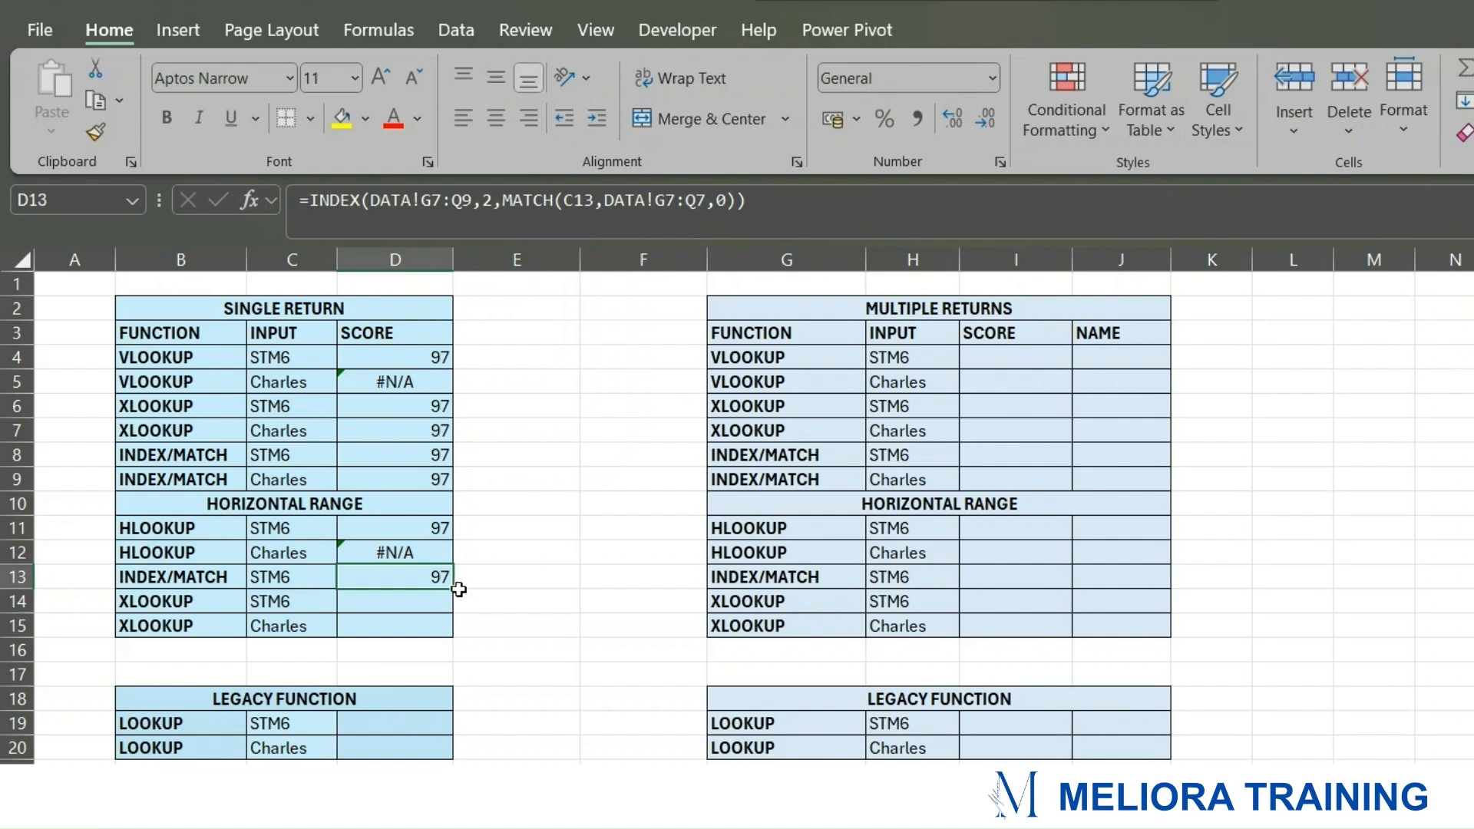
Step: Start an XLOOKUP formula in D14 with lookup value C14 and the ID row DATA!G7:Q7 as lookup array
left_click(422, 599)
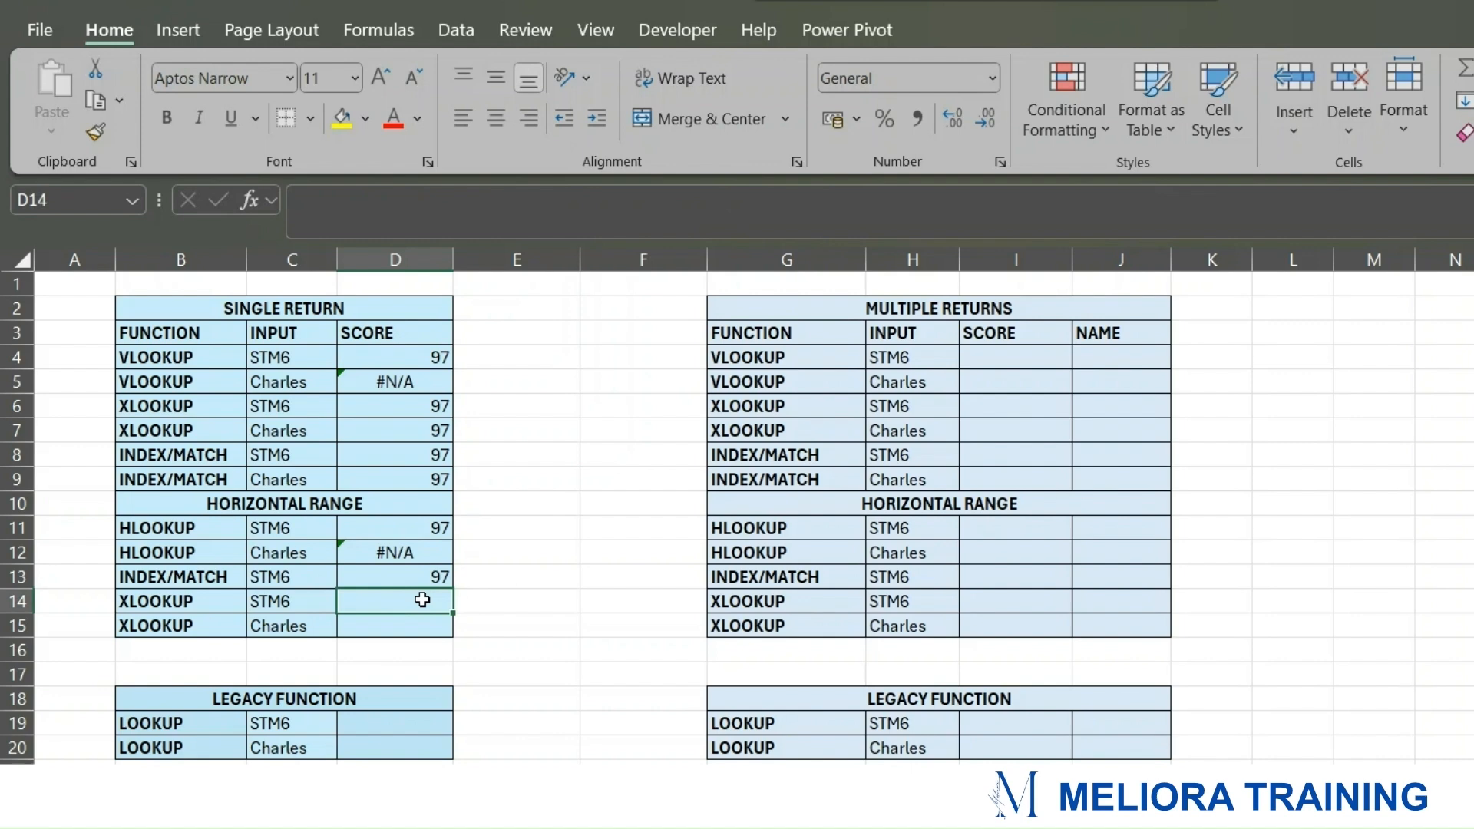
type("=XLOOKUP(")
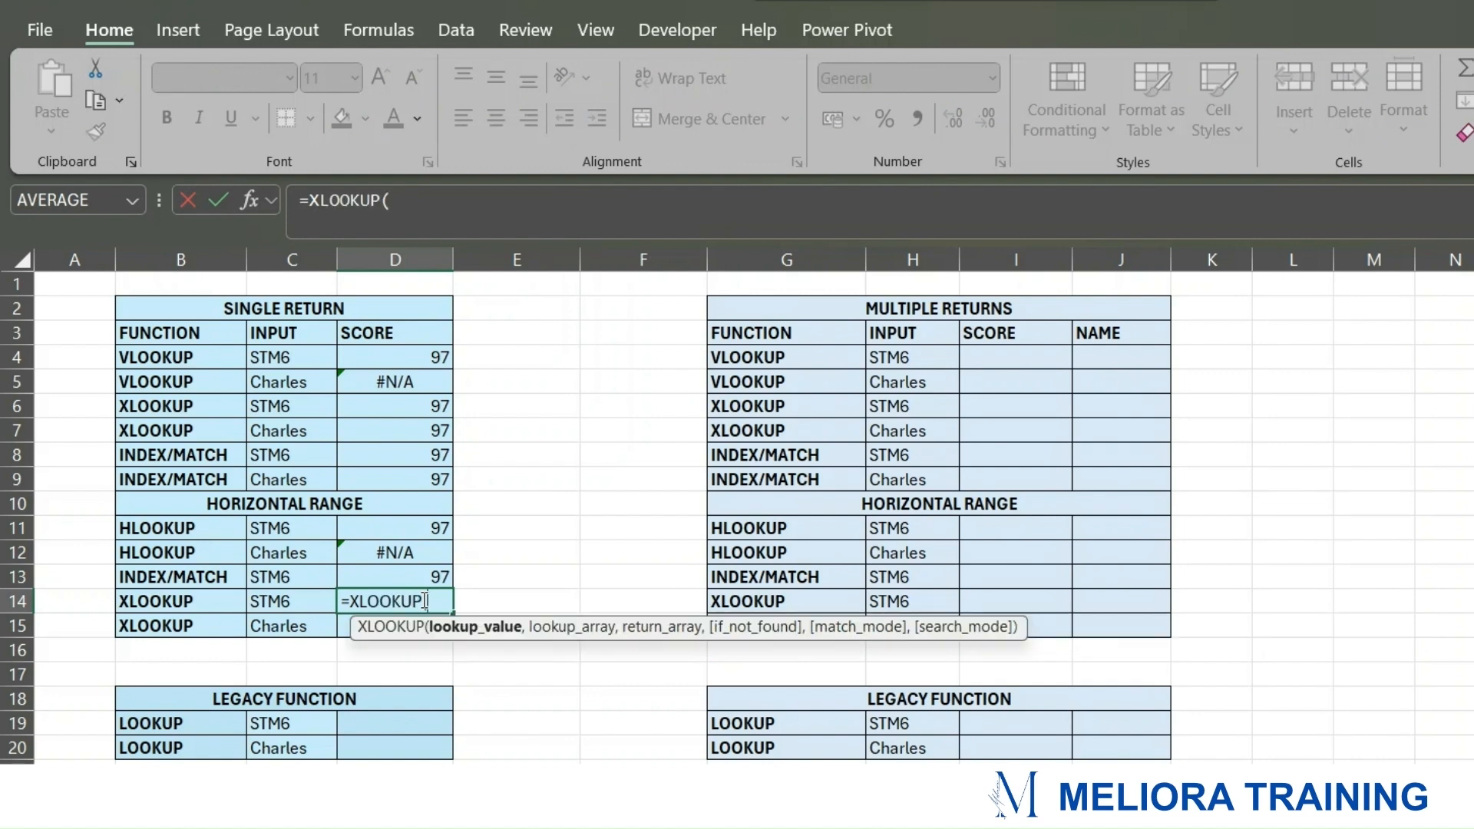
left_click(287, 602)
type(",")
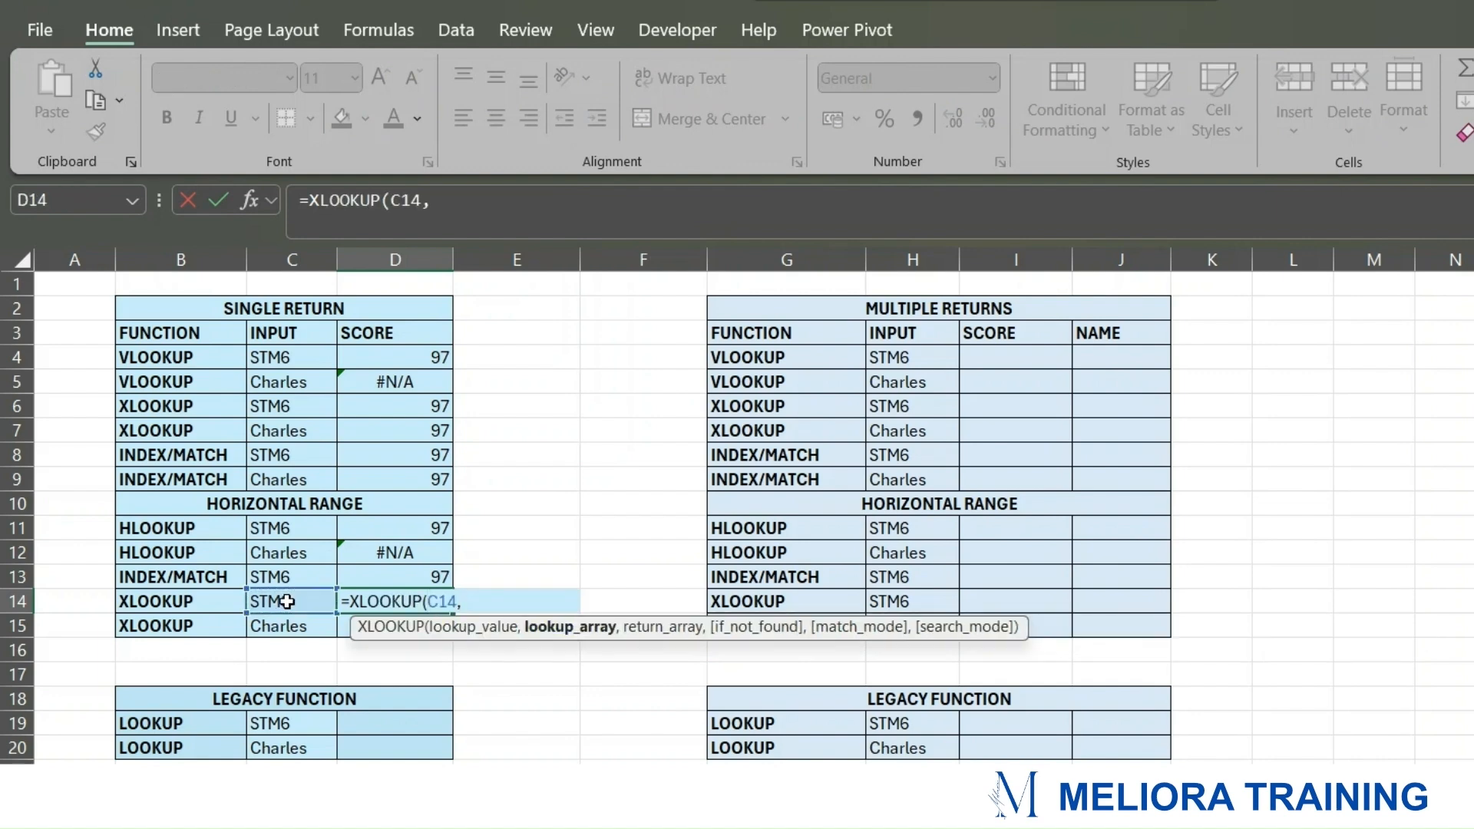
left_click(131, 777)
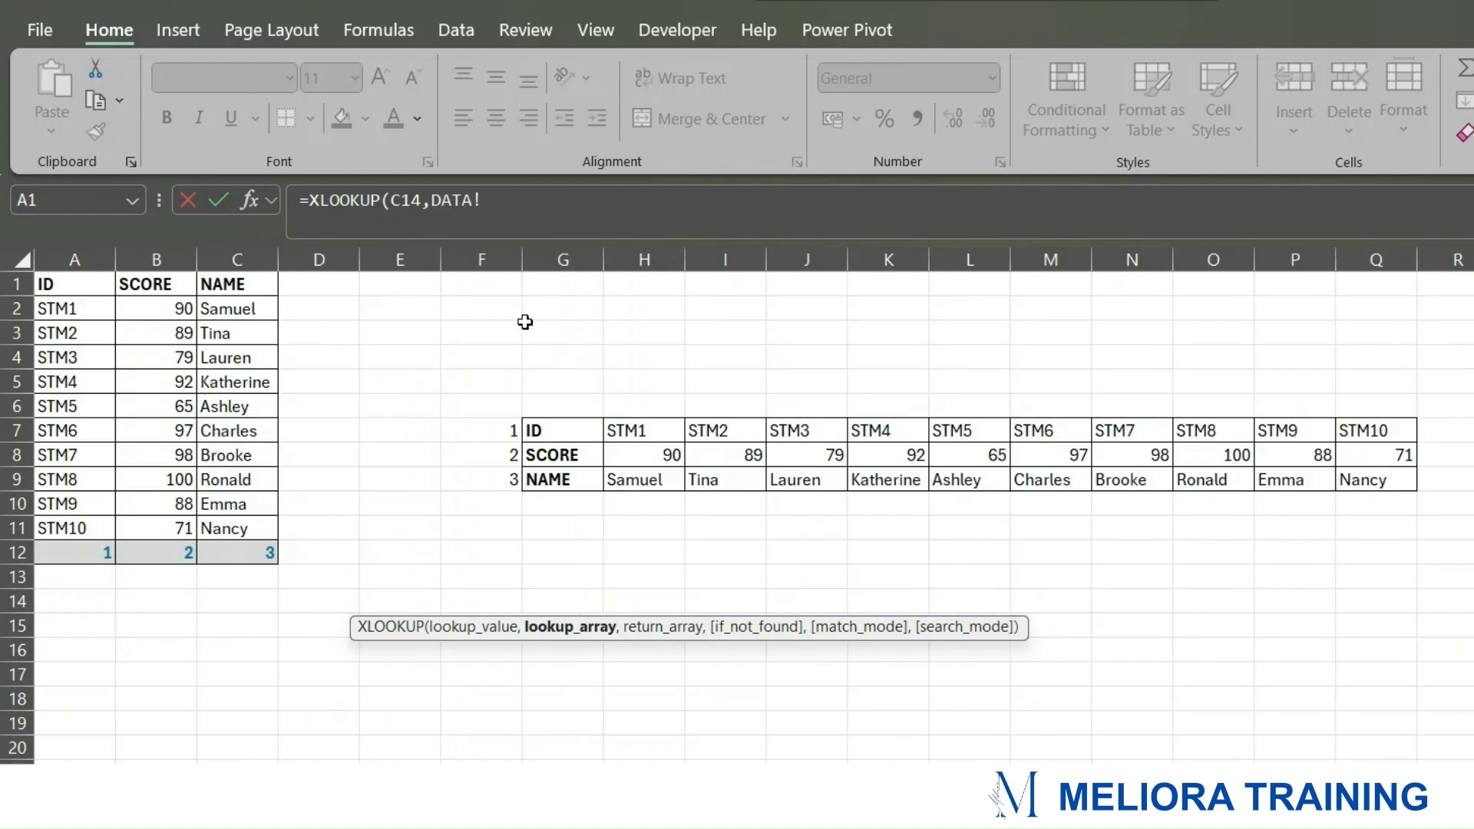
left_click_drag(542, 427, 1371, 430)
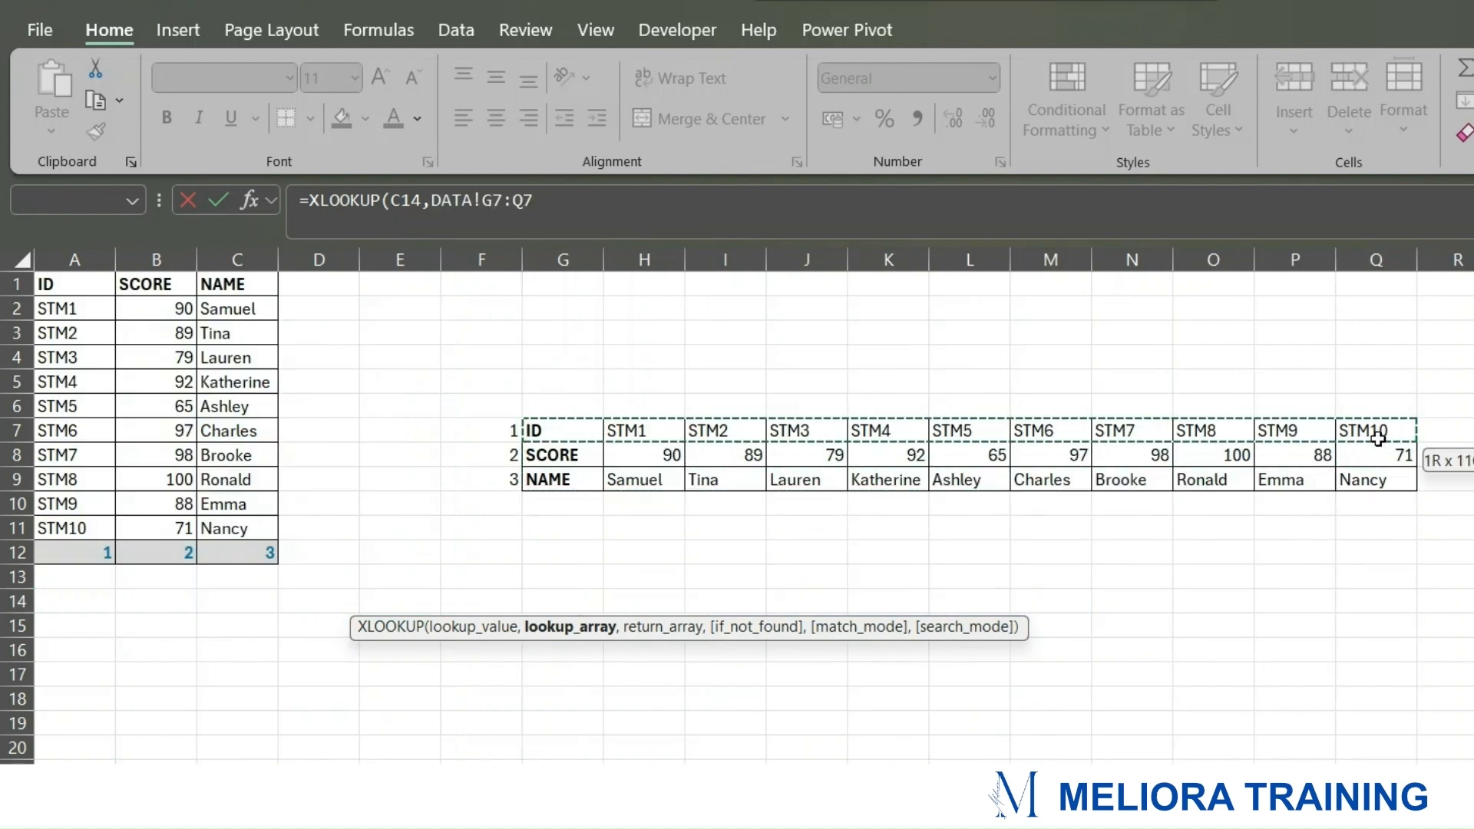
left_click(543, 199)
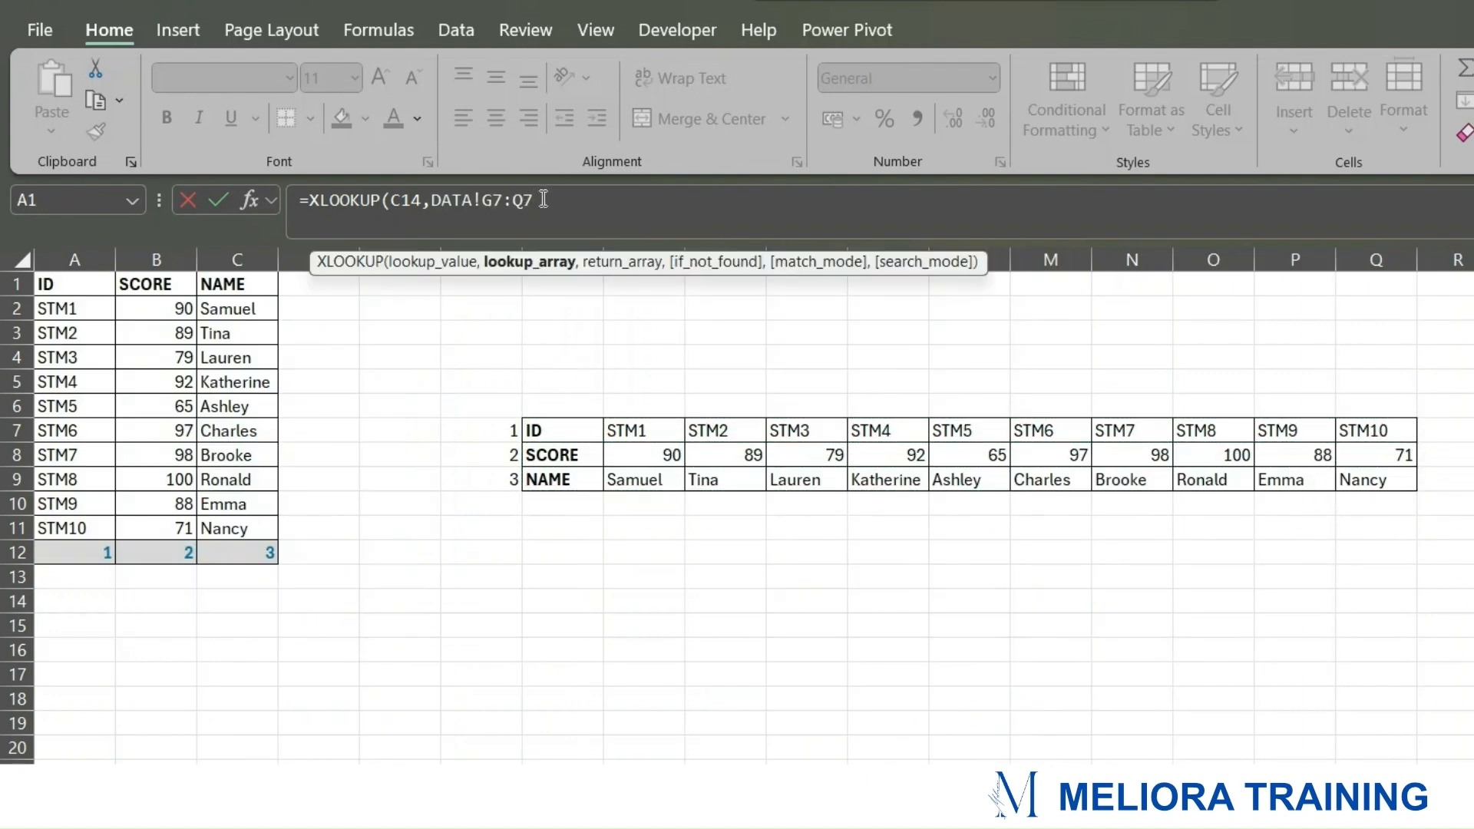
Step: Complete the D14 XLOOKUP with return array DATA!G8:Q8, an empty if_not_found argument and exact match mode 0
type(",")
left_click_drag(542, 456, 1408, 454)
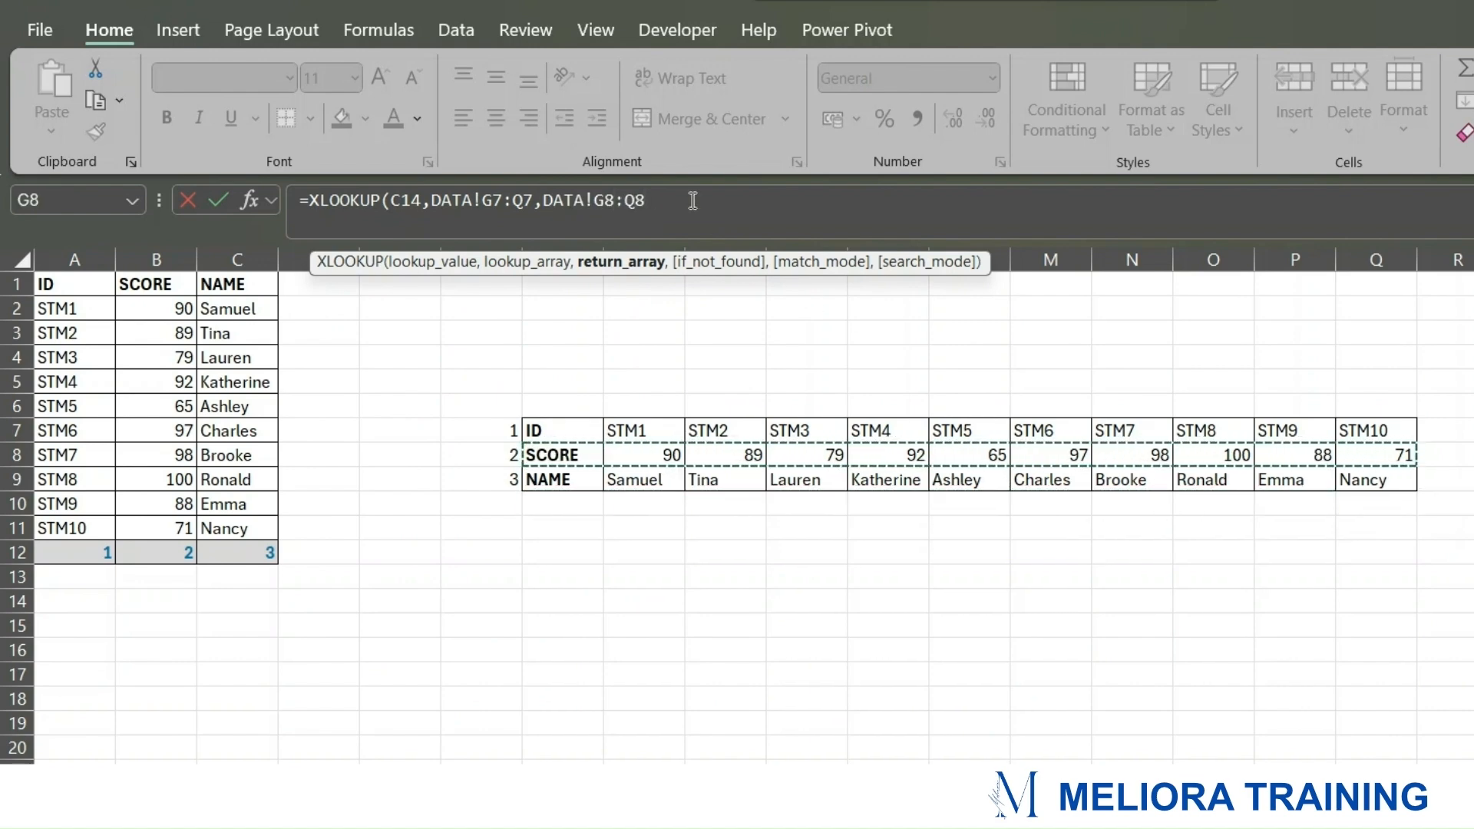
type(",,")
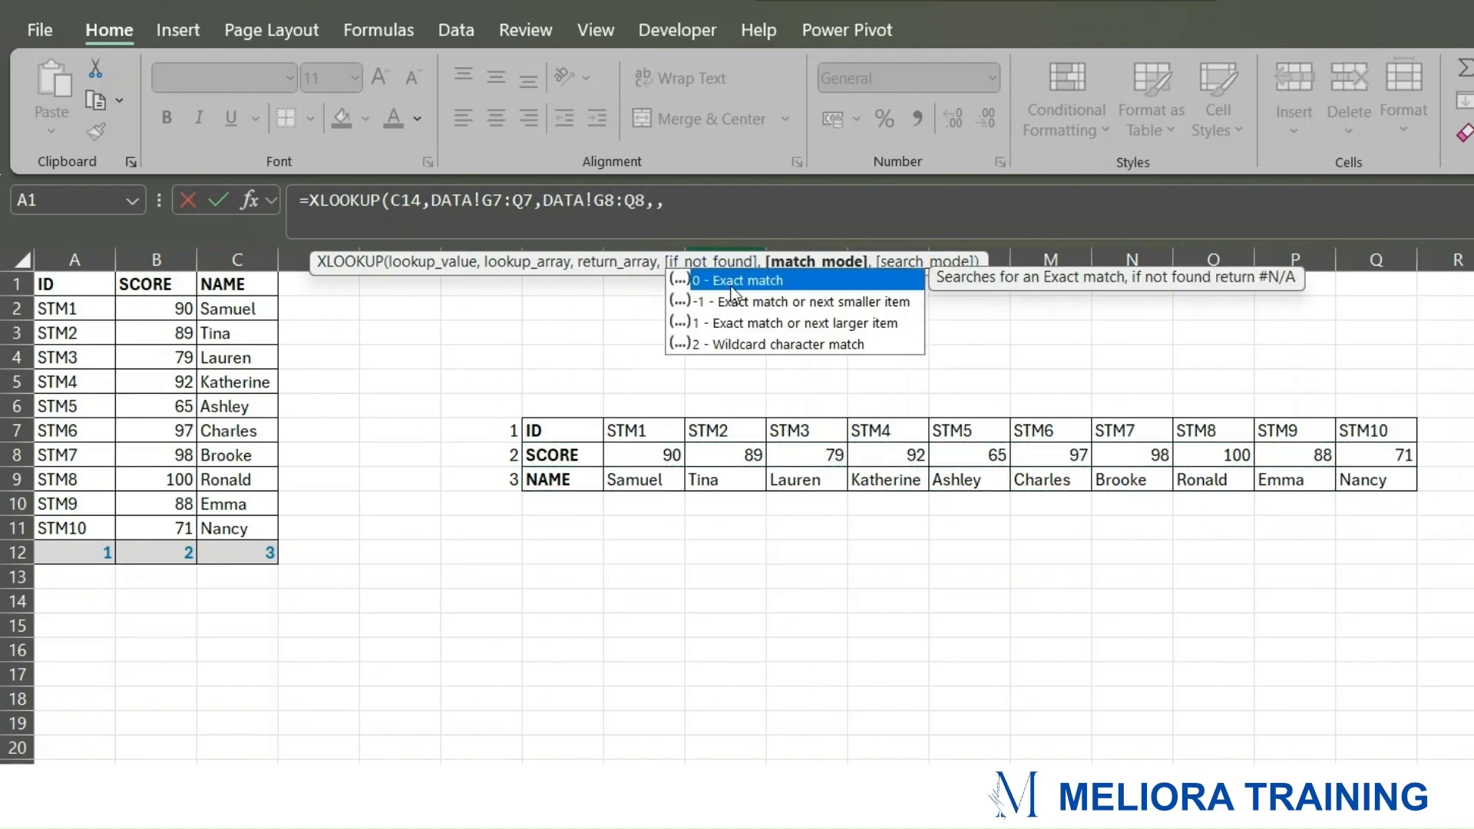
double_click(731, 283)
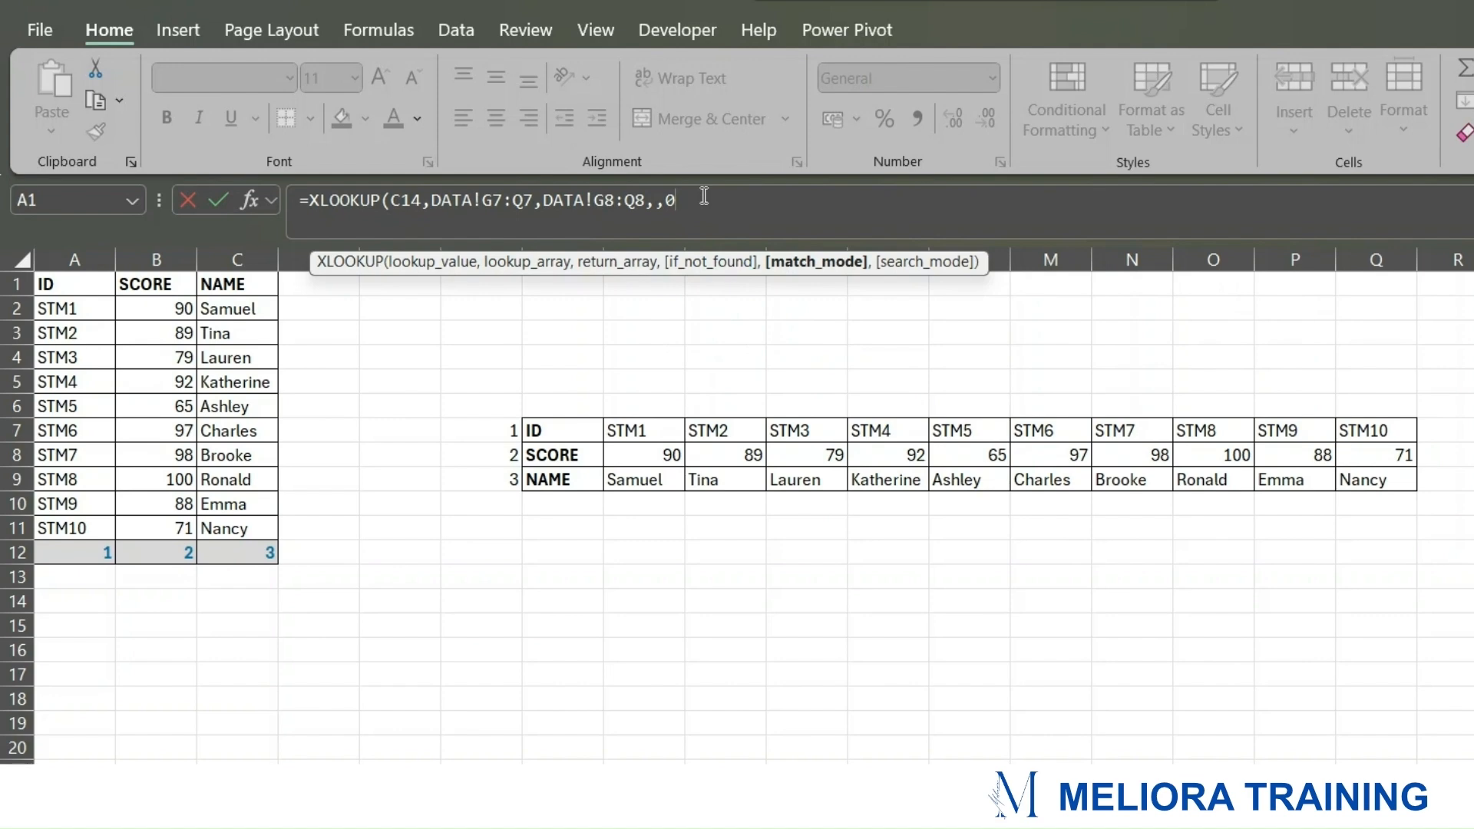
type(")")
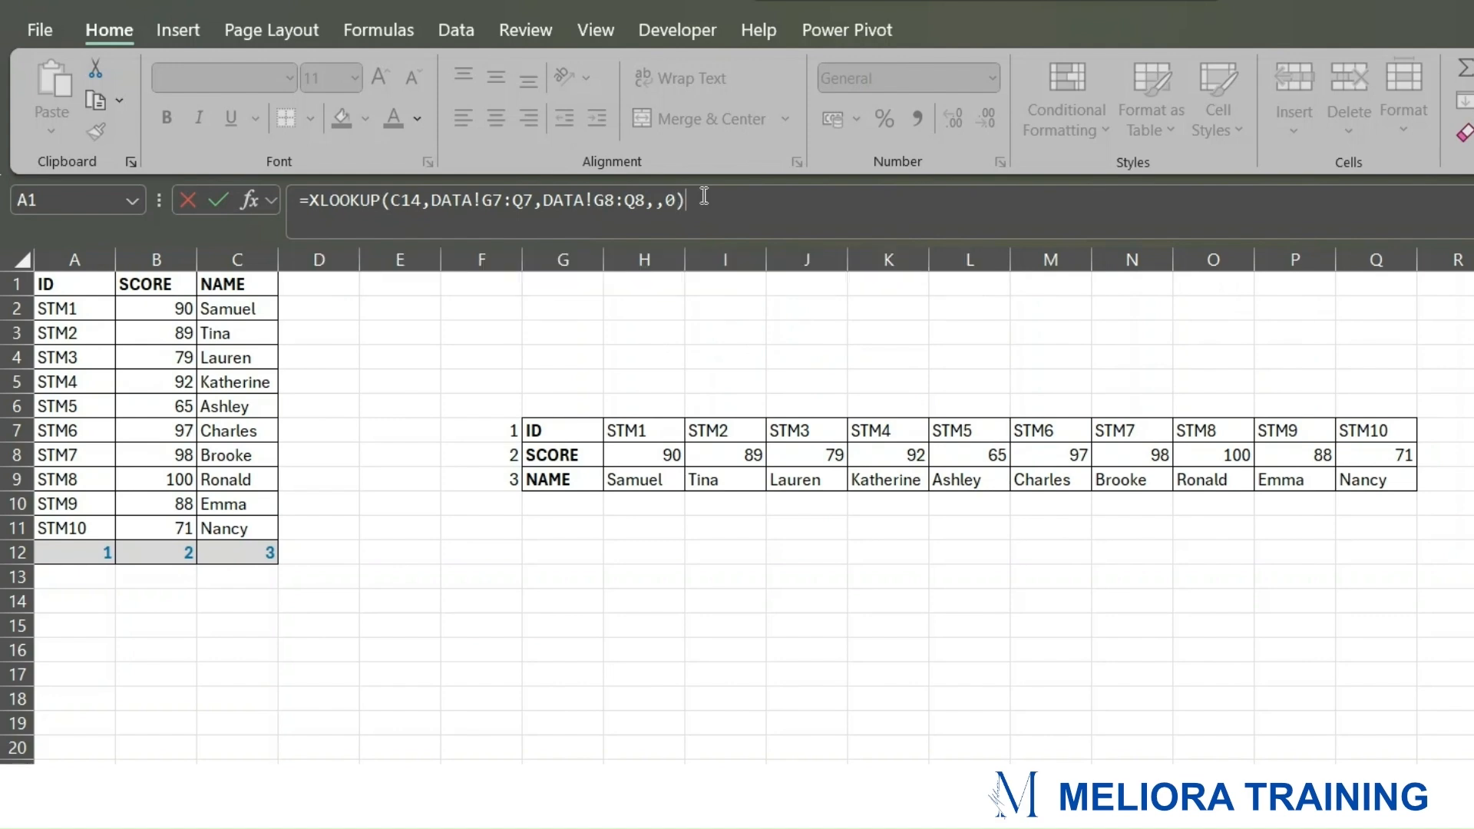
key("Return")
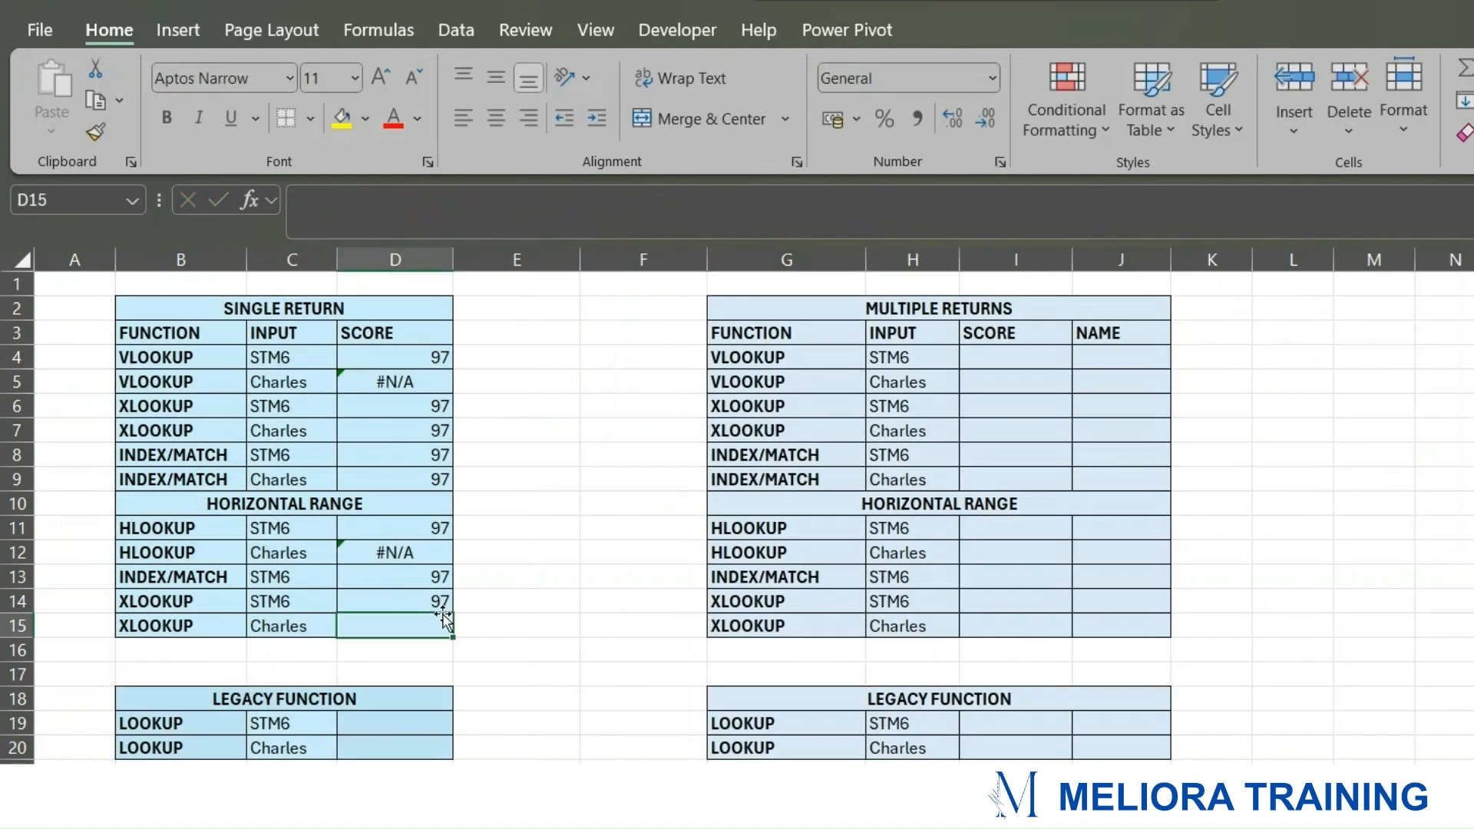
Step: Start an XLOOKUP formula in D15 with lookup value C15 and the name row DATA!G9:Q9 as lookup array
left_click(413, 597)
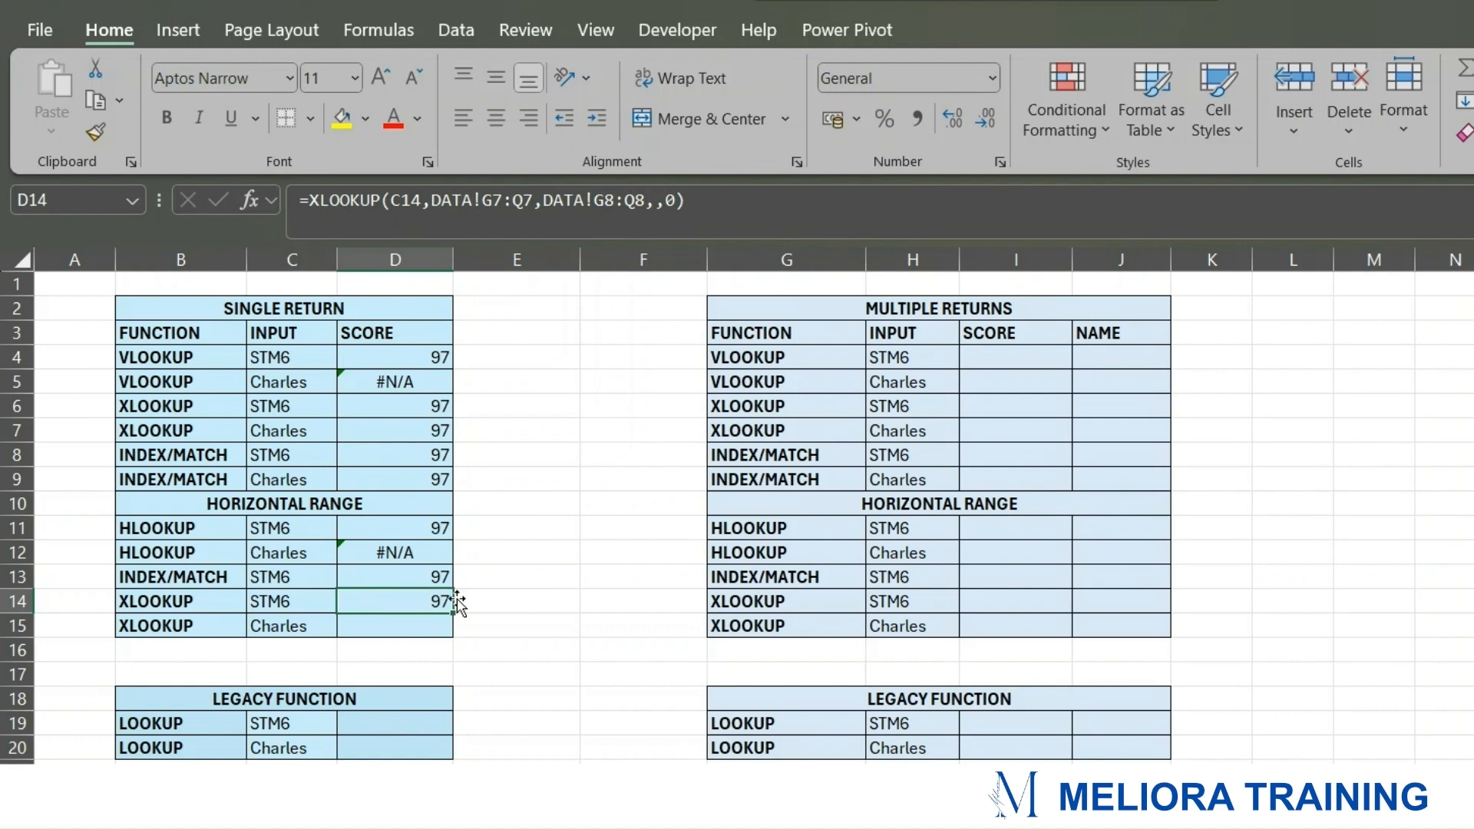
left_click(429, 623)
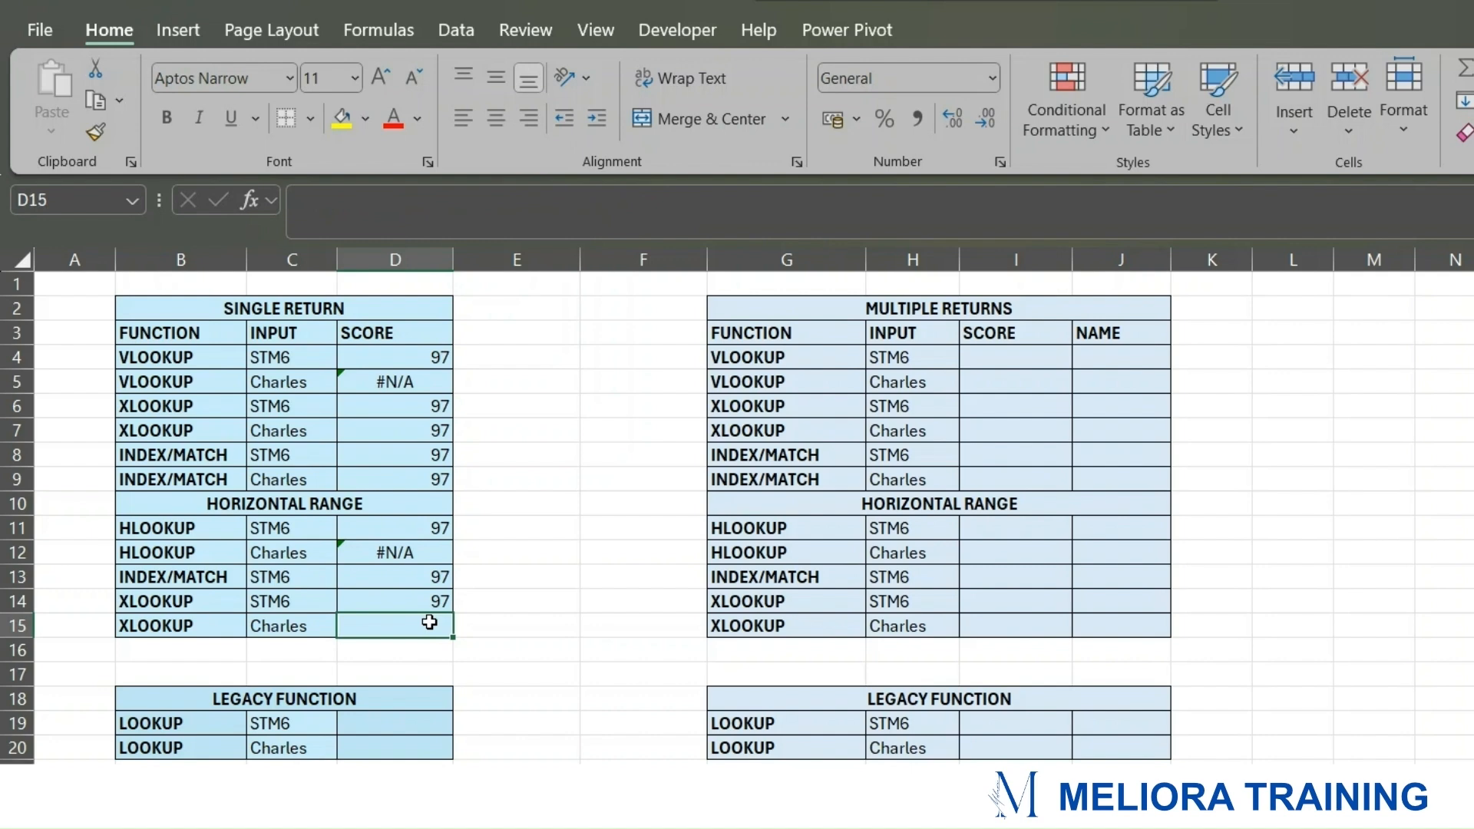
type("=XL")
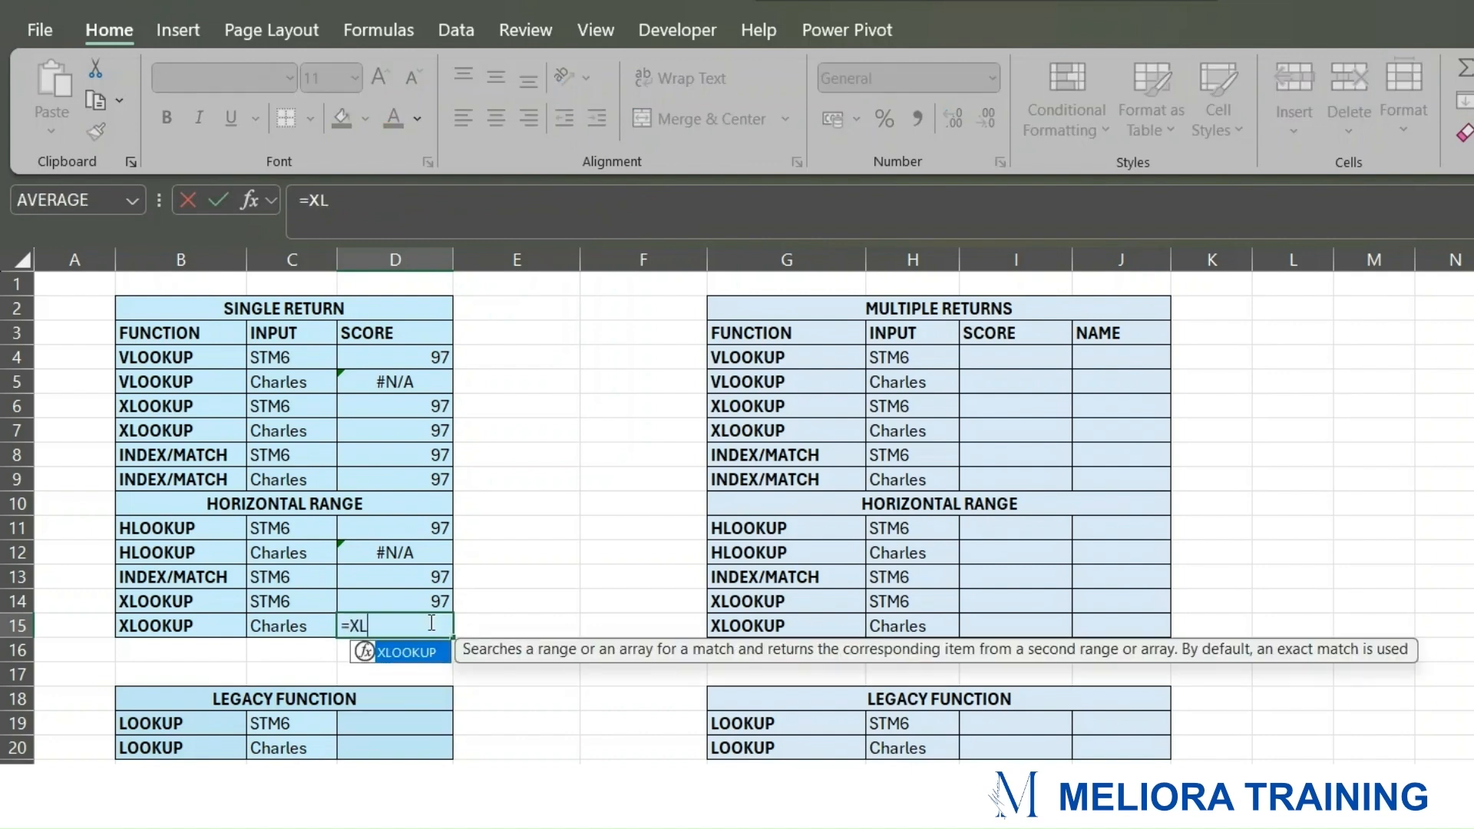
key("Tab")
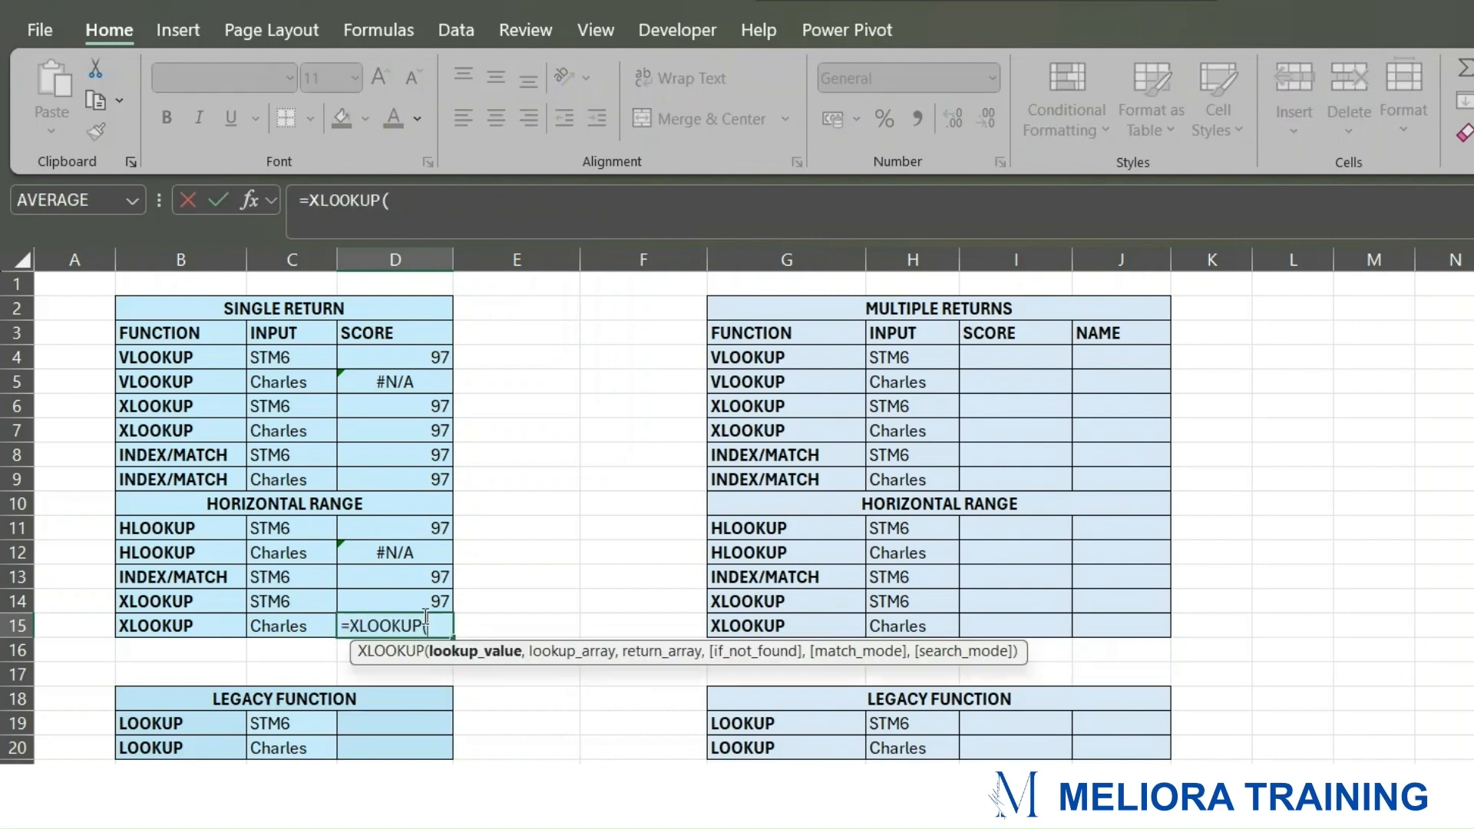
left_click(282, 623)
type(",")
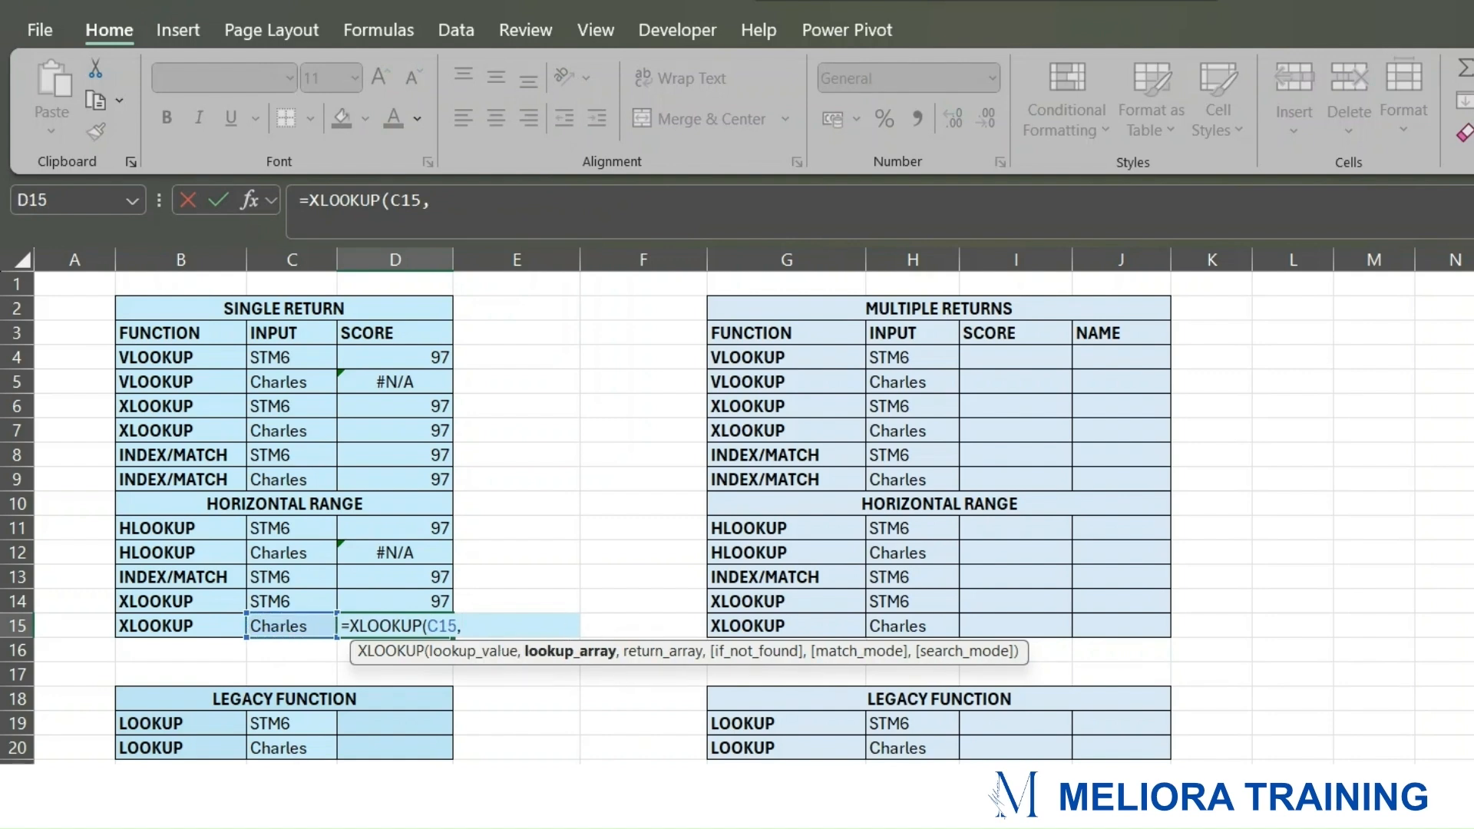
key("ctrl+Page_Down")
left_click_drag(553, 480, 1356, 480)
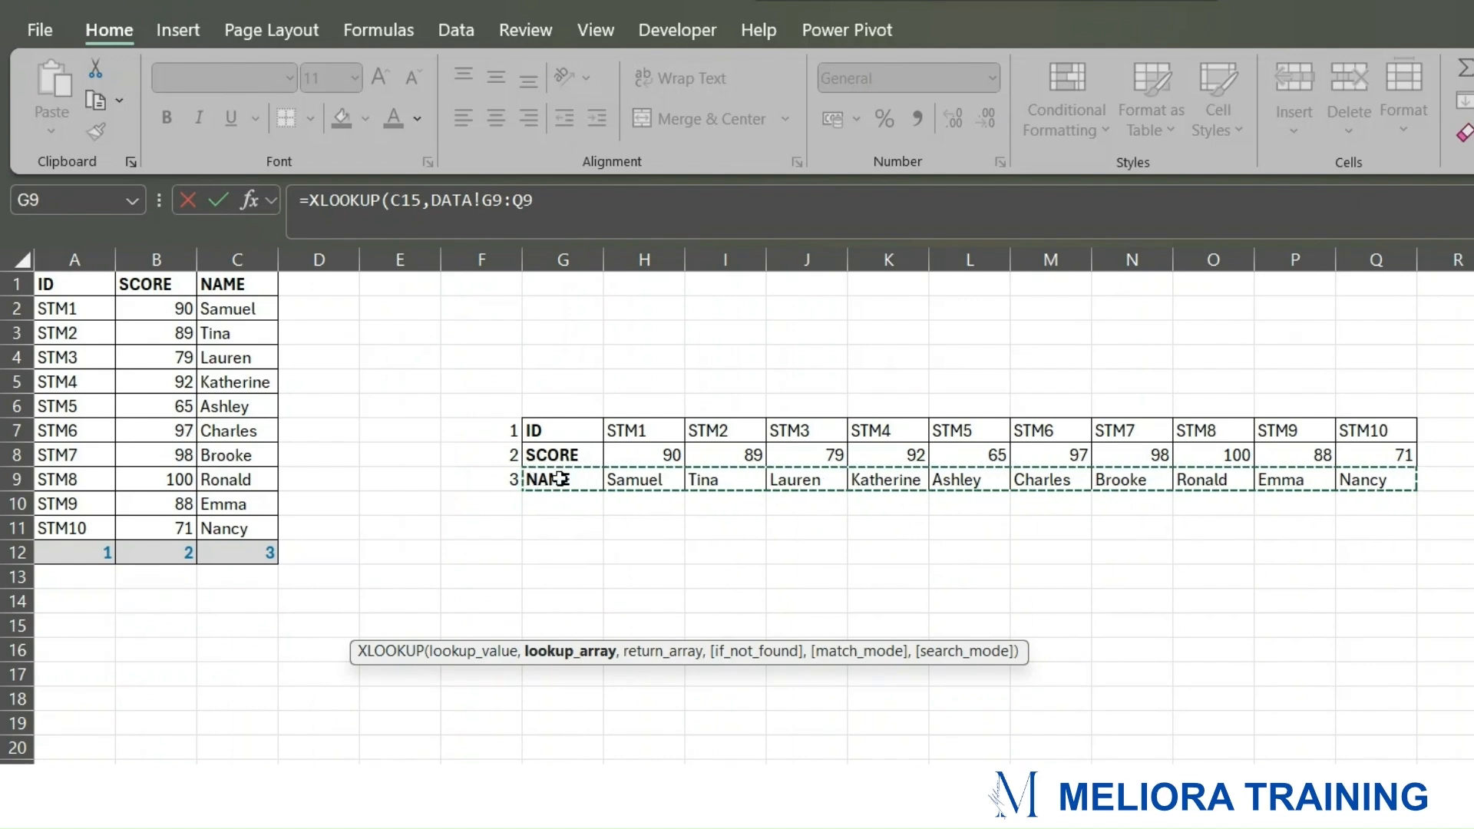
Step: Complete the D15 XLOOKUP with return array DATA!G8:Q8, an empty if_not_found argument and exact match mode 0, and check the entered formula
left_click(541, 211)
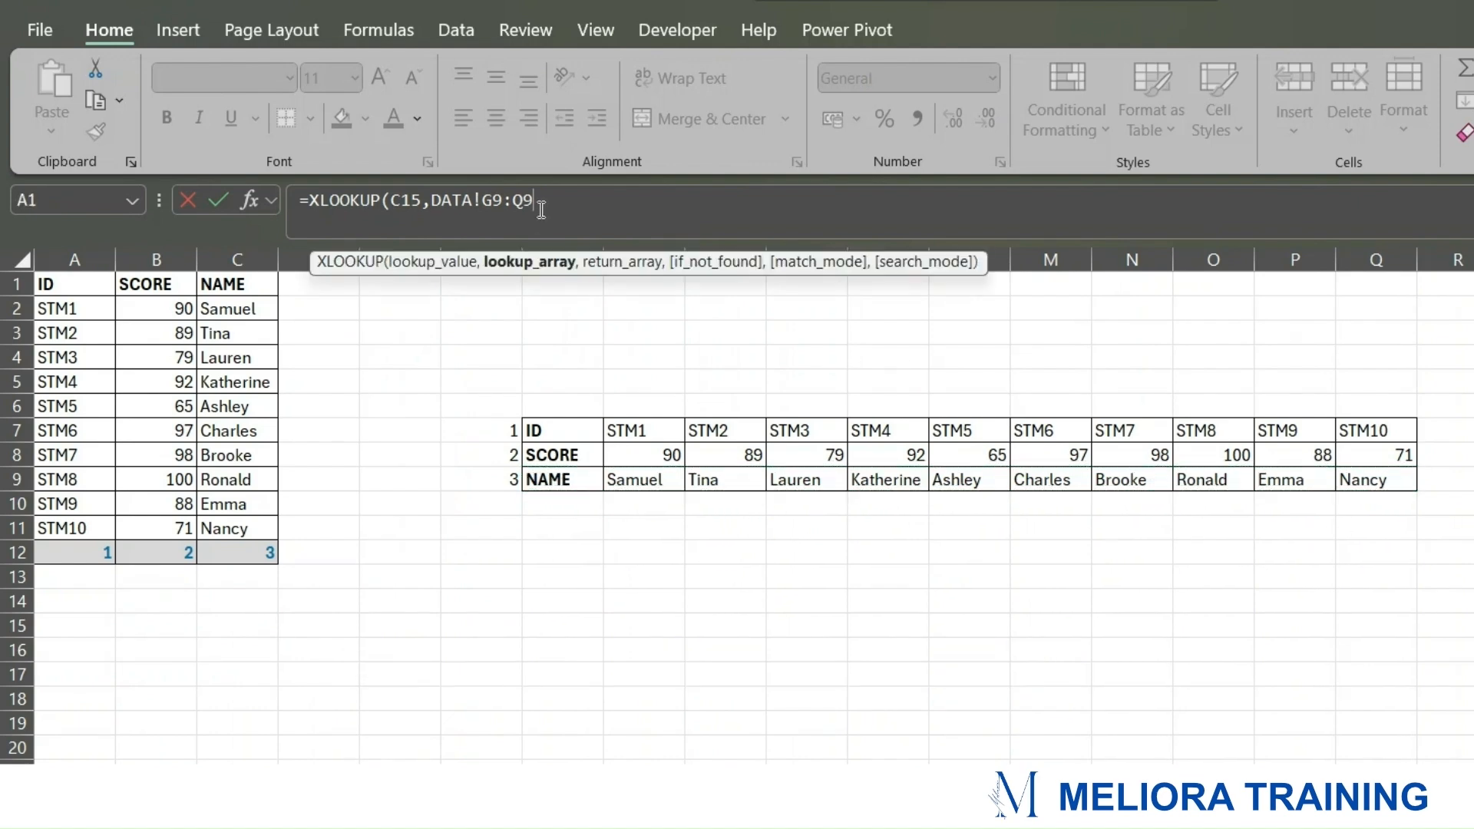
type(",")
left_click_drag(556, 455, 1384, 454)
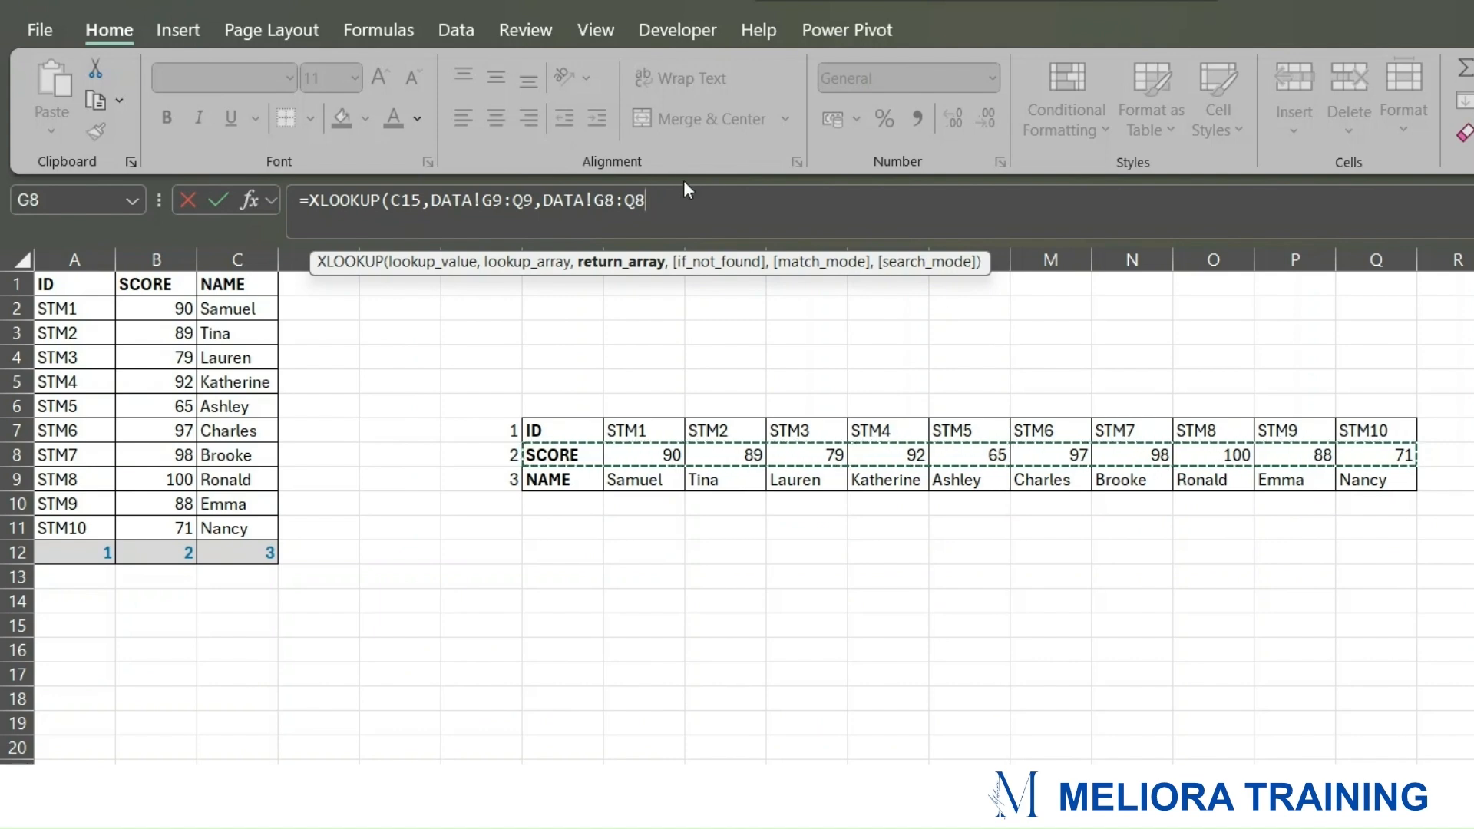
type(",,")
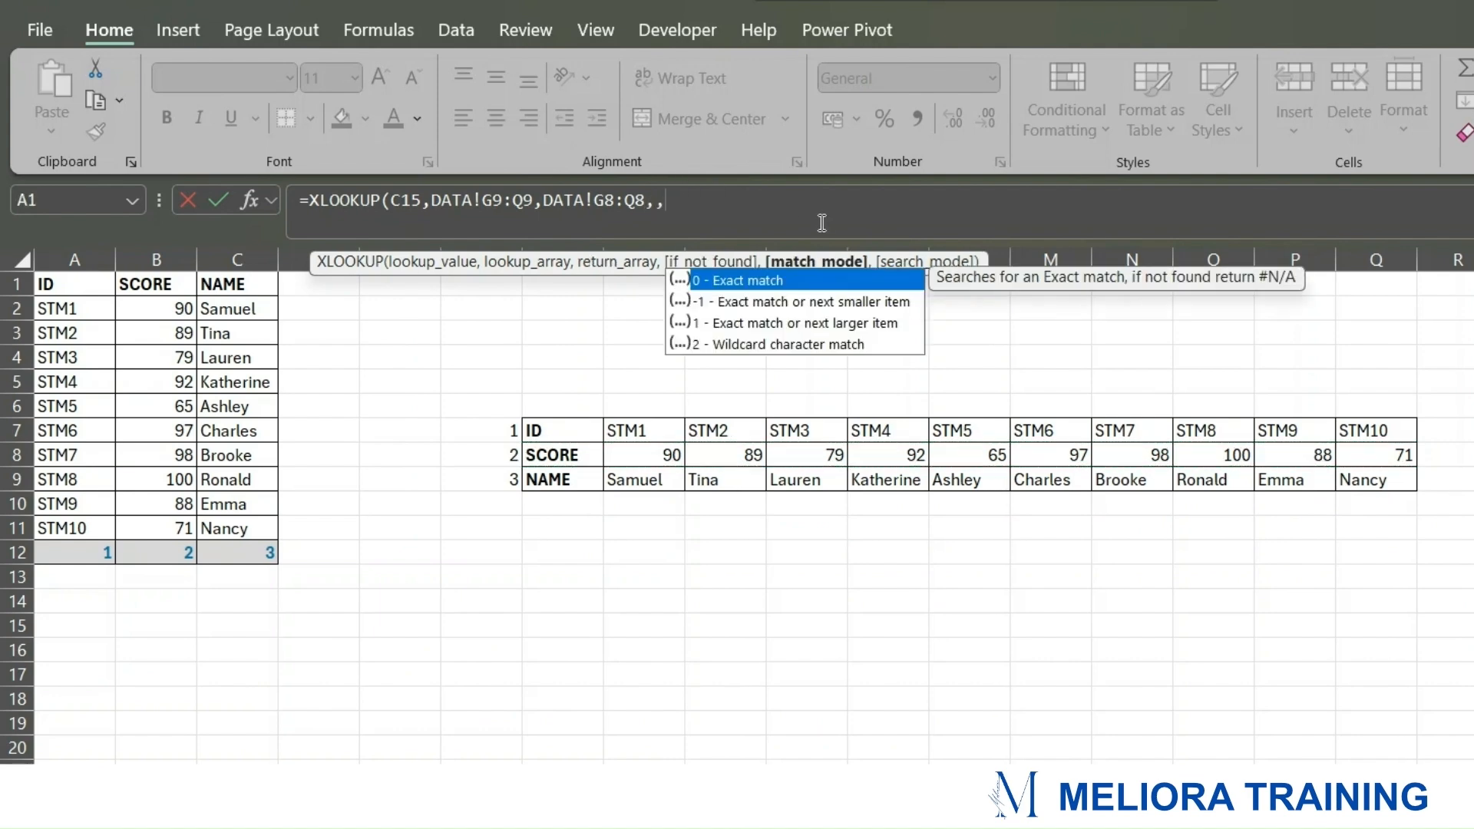
type("0")
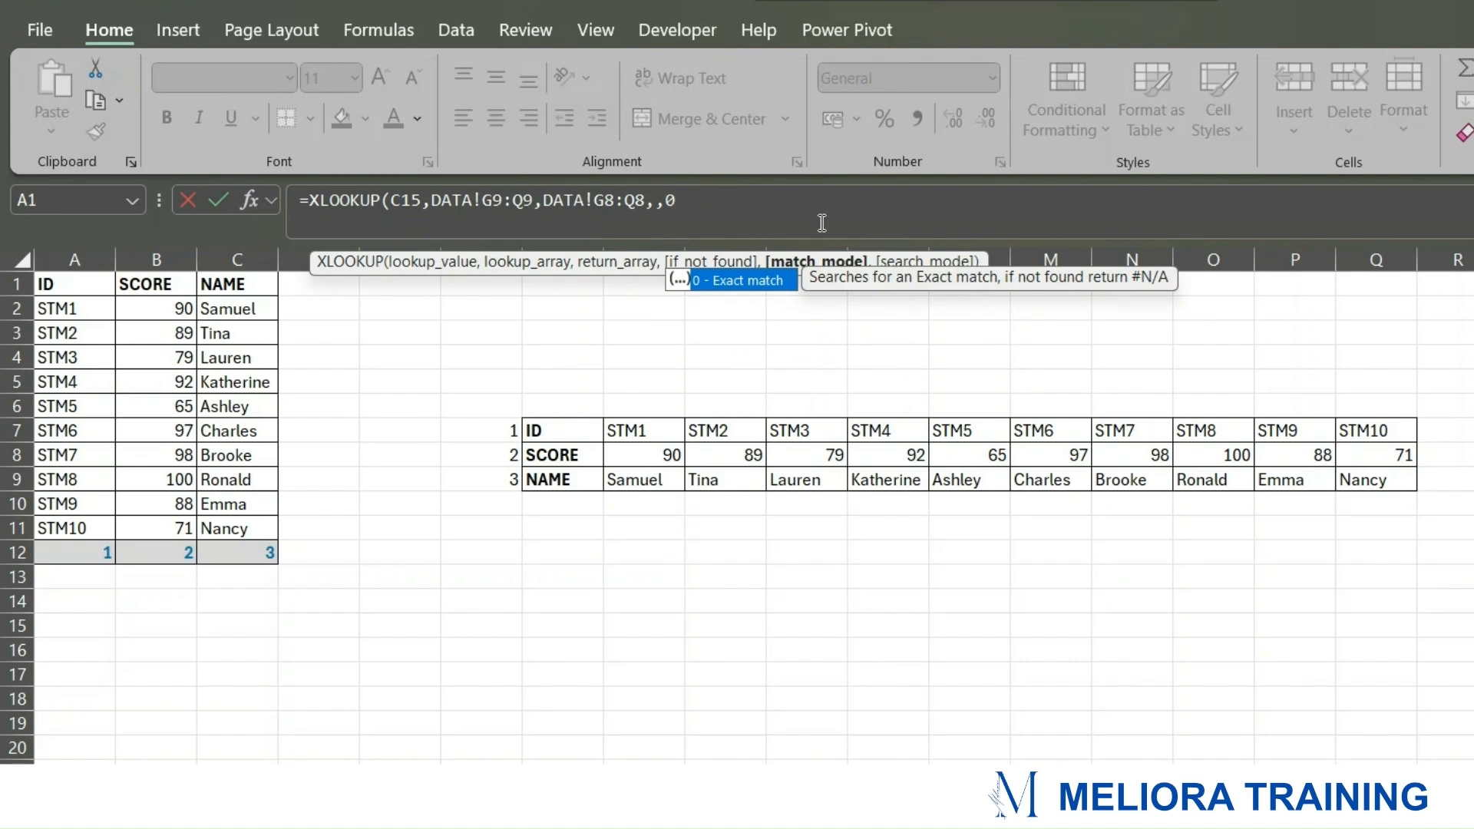
type(")")
key("Return")
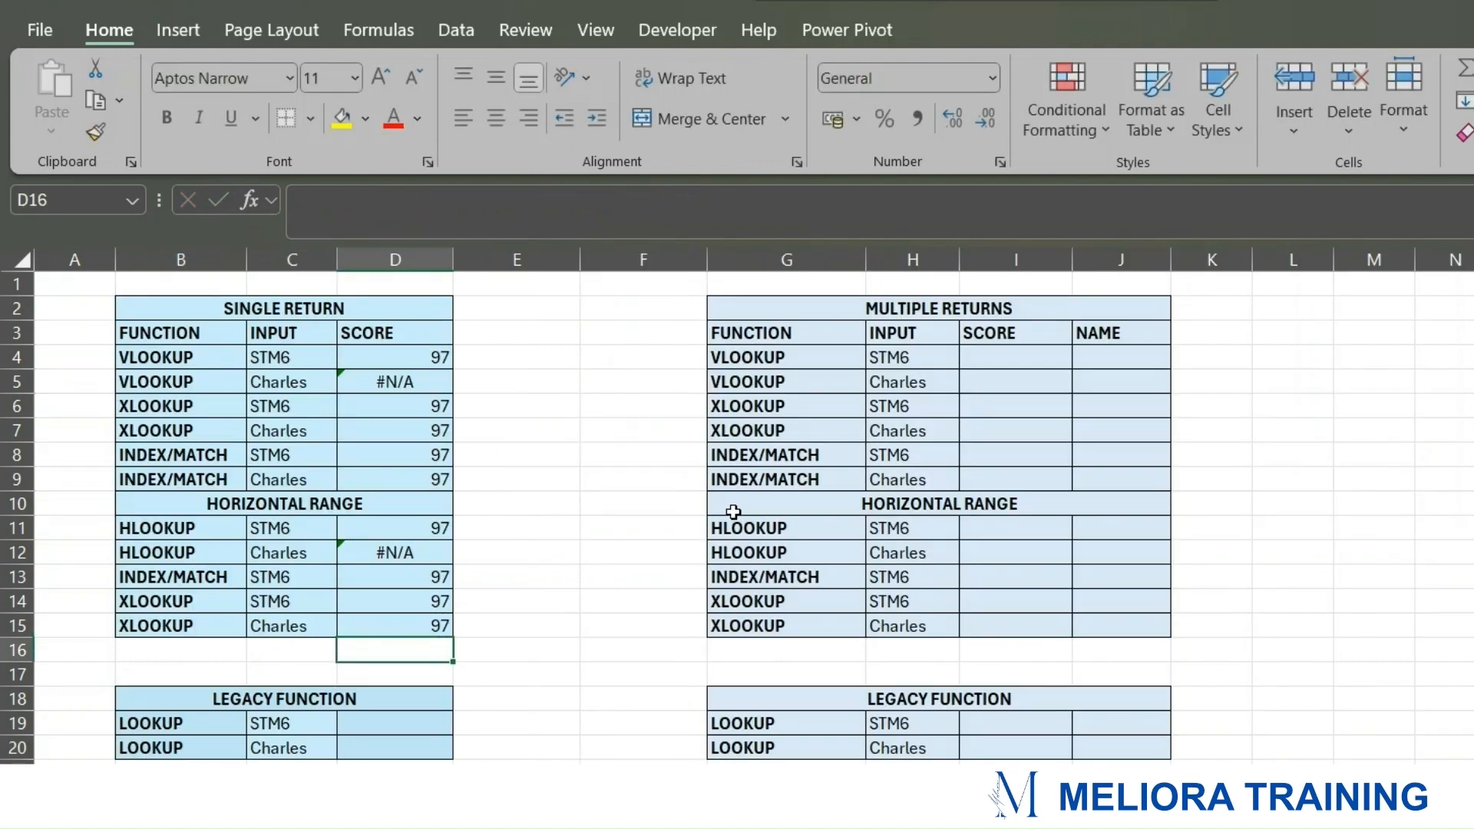
left_click(408, 624)
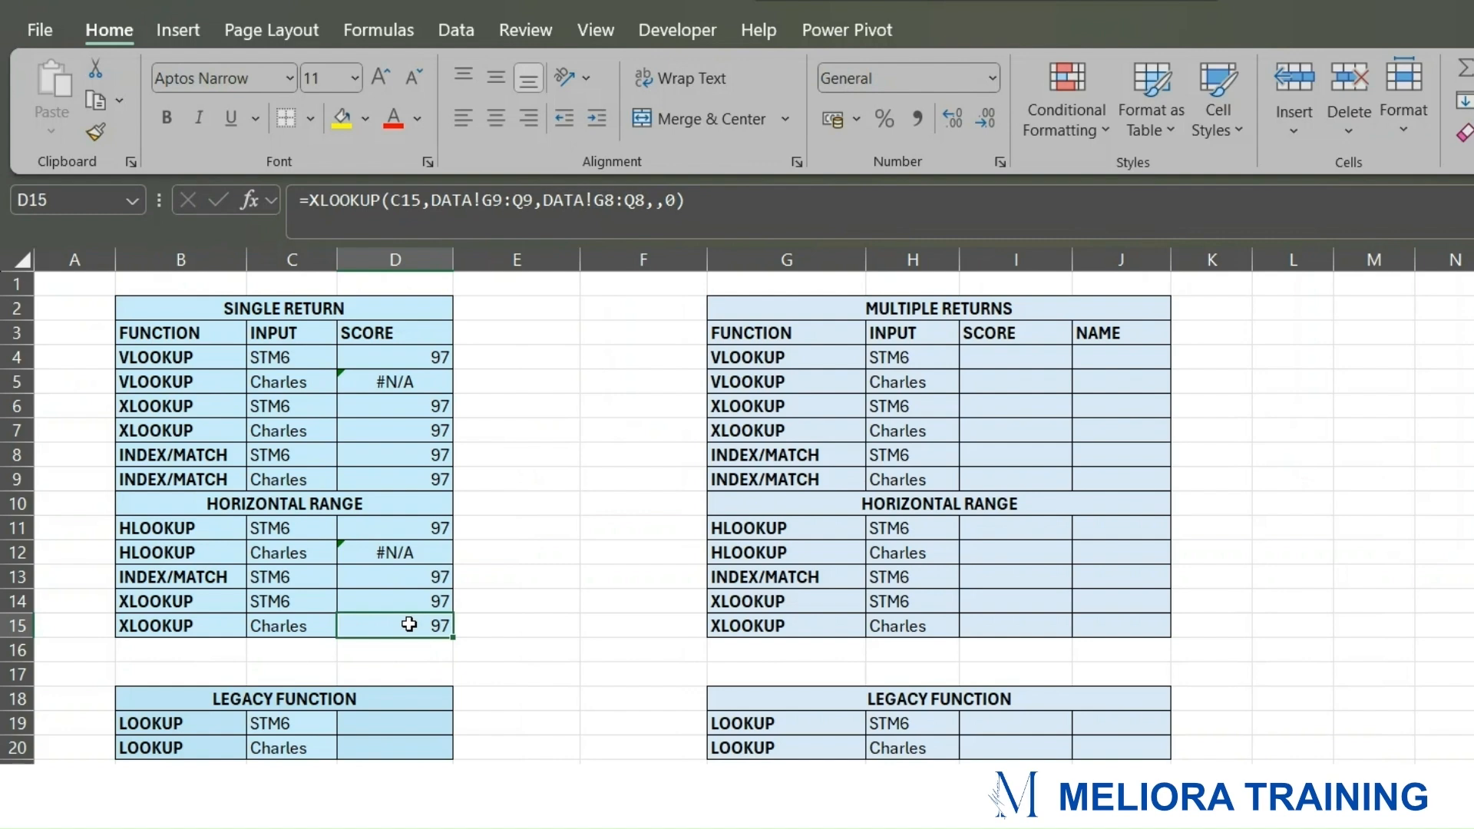
Step: Start a LOOKUP formula in D19 of the legacy function table with C19 as the lookup value
left_click(183, 723)
left_click(315, 701)
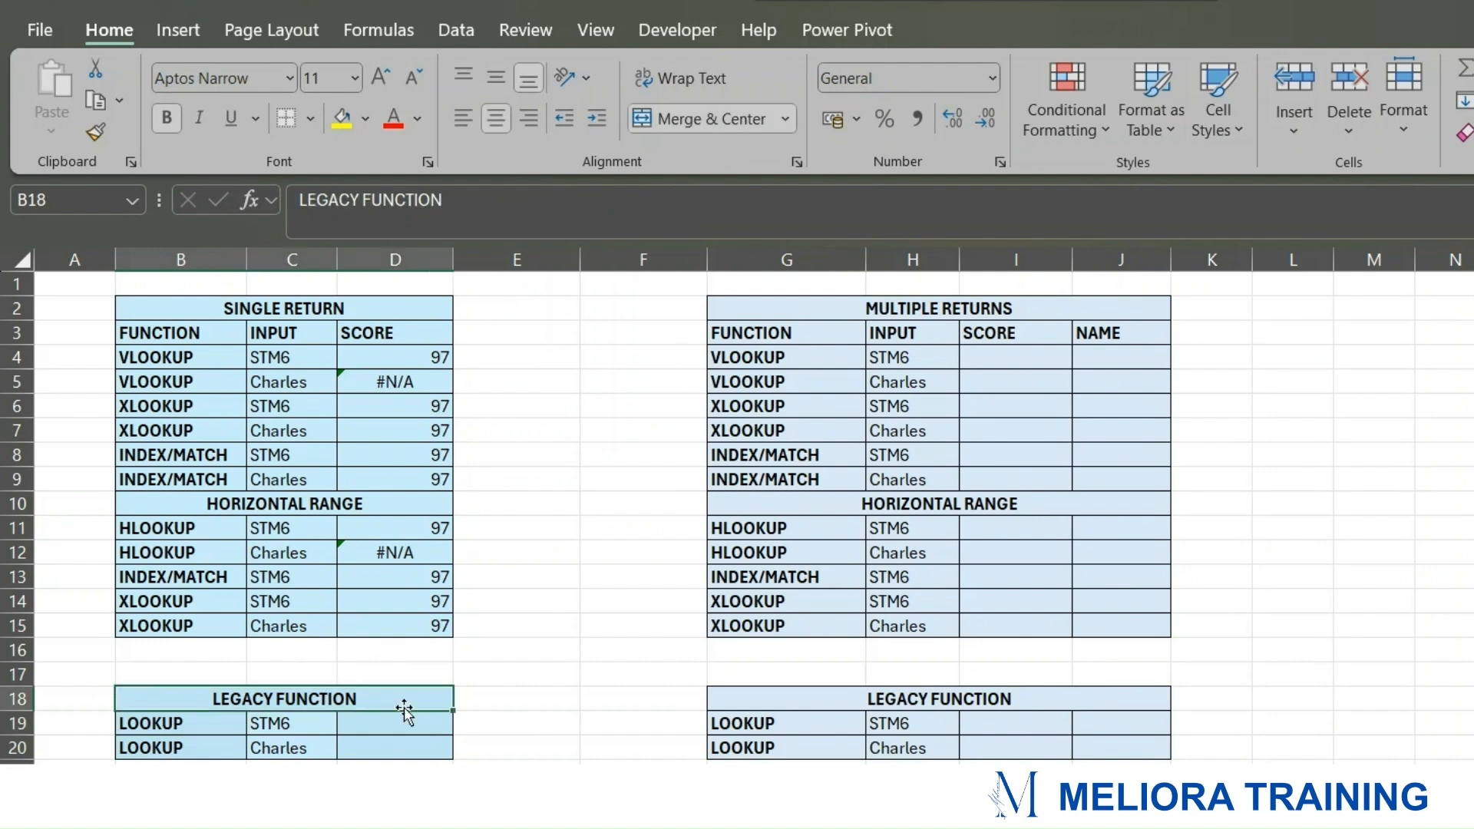
left_click(388, 726)
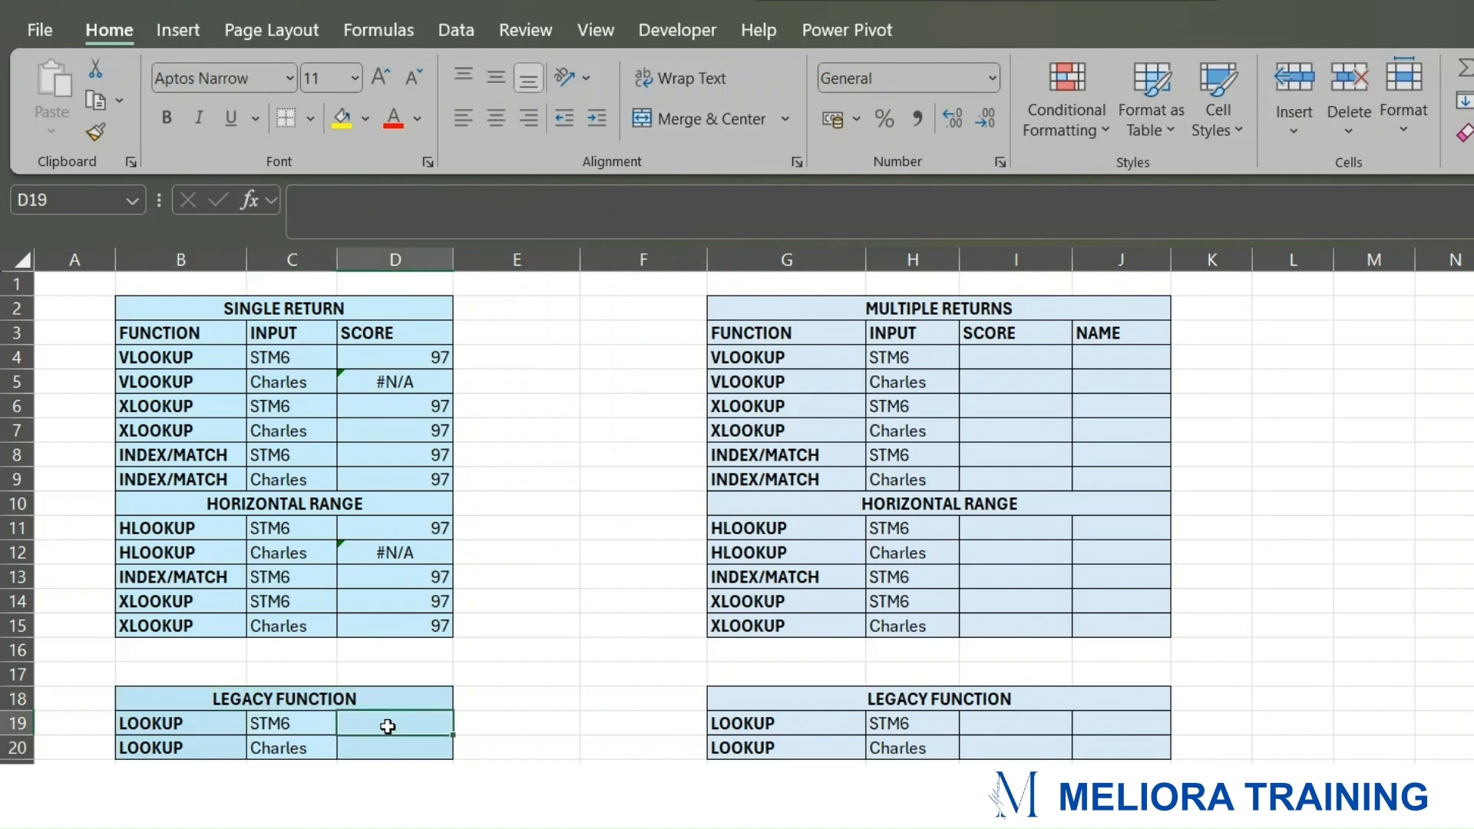
type("=LO")
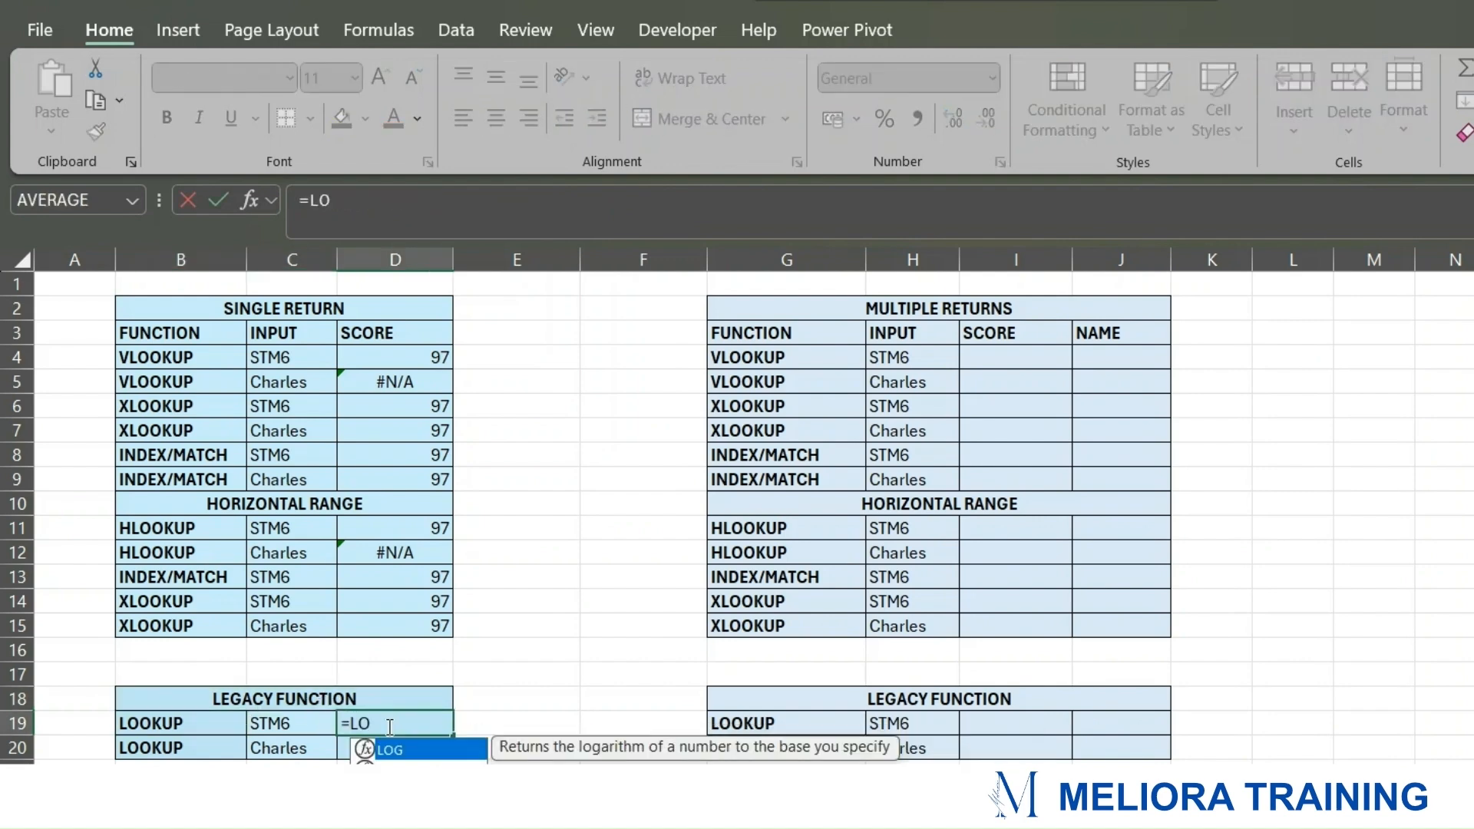
type("OK")
key("Tab")
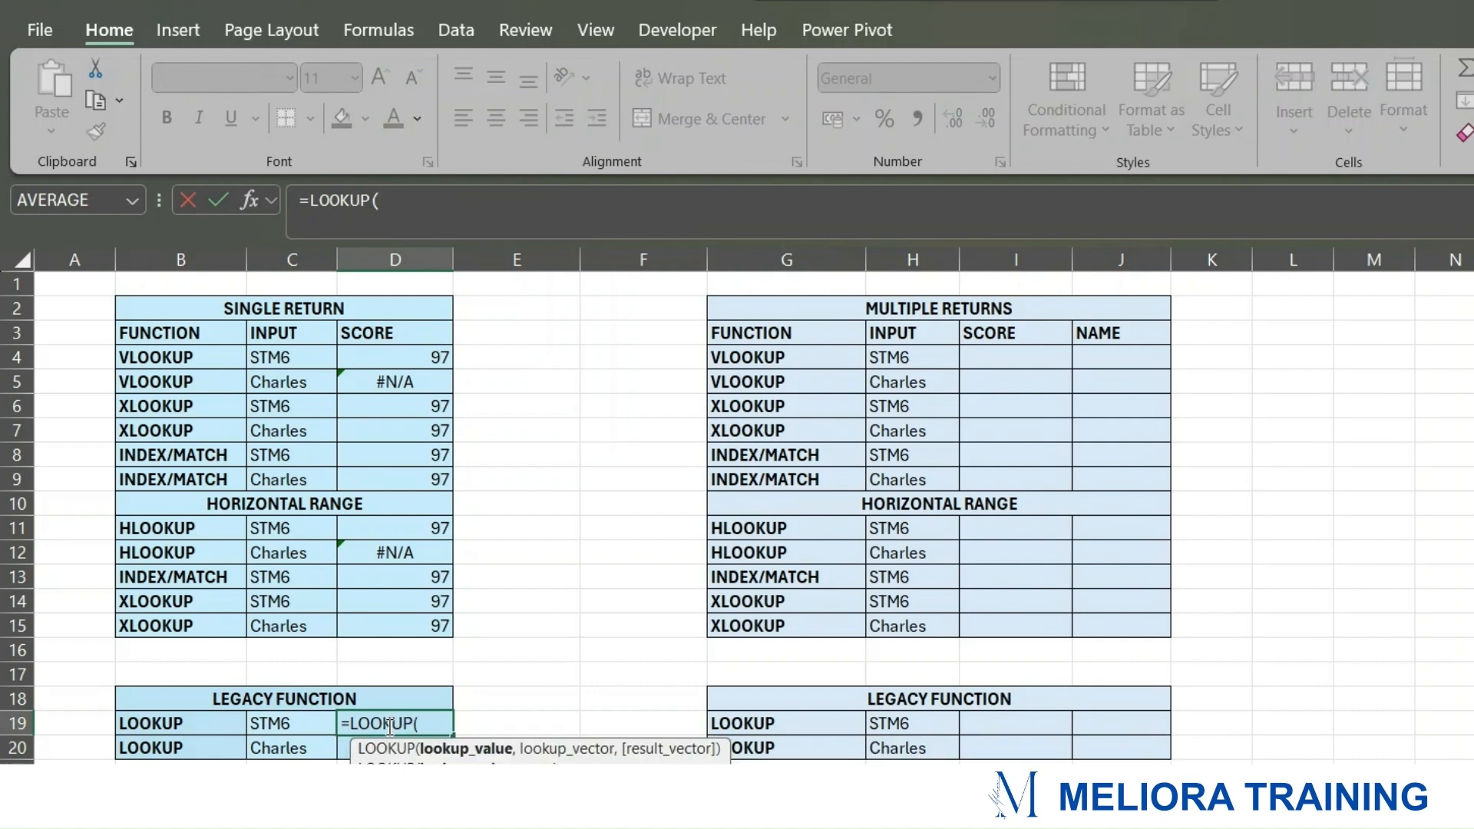
left_click(313, 728)
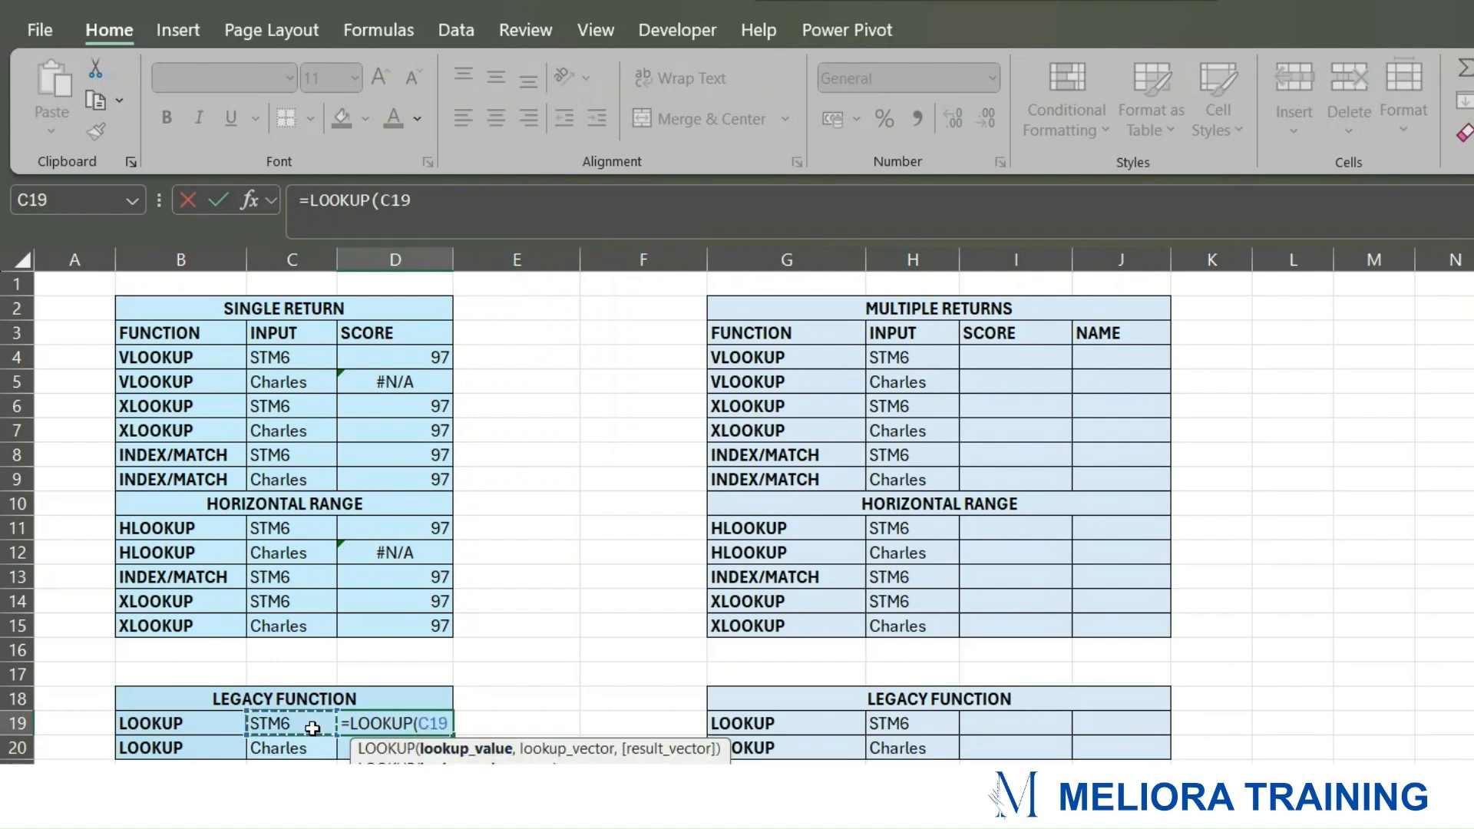
type(",")
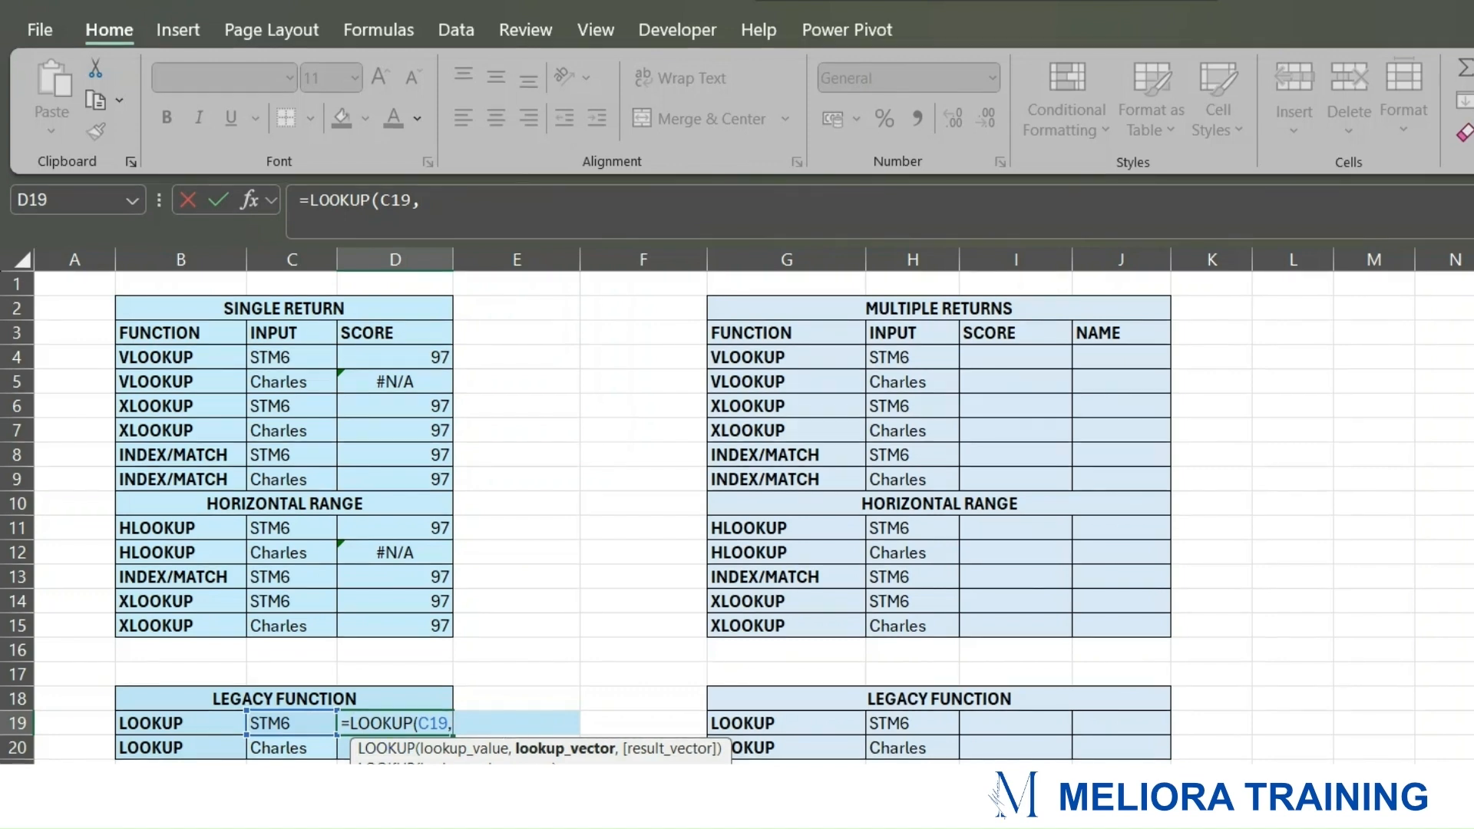
Step: Complete the D19 LOOKUP with lookup vector DATA!A1:A11 and result vector DATA!B1:B11, and check the entered formula
left_click(230, 795)
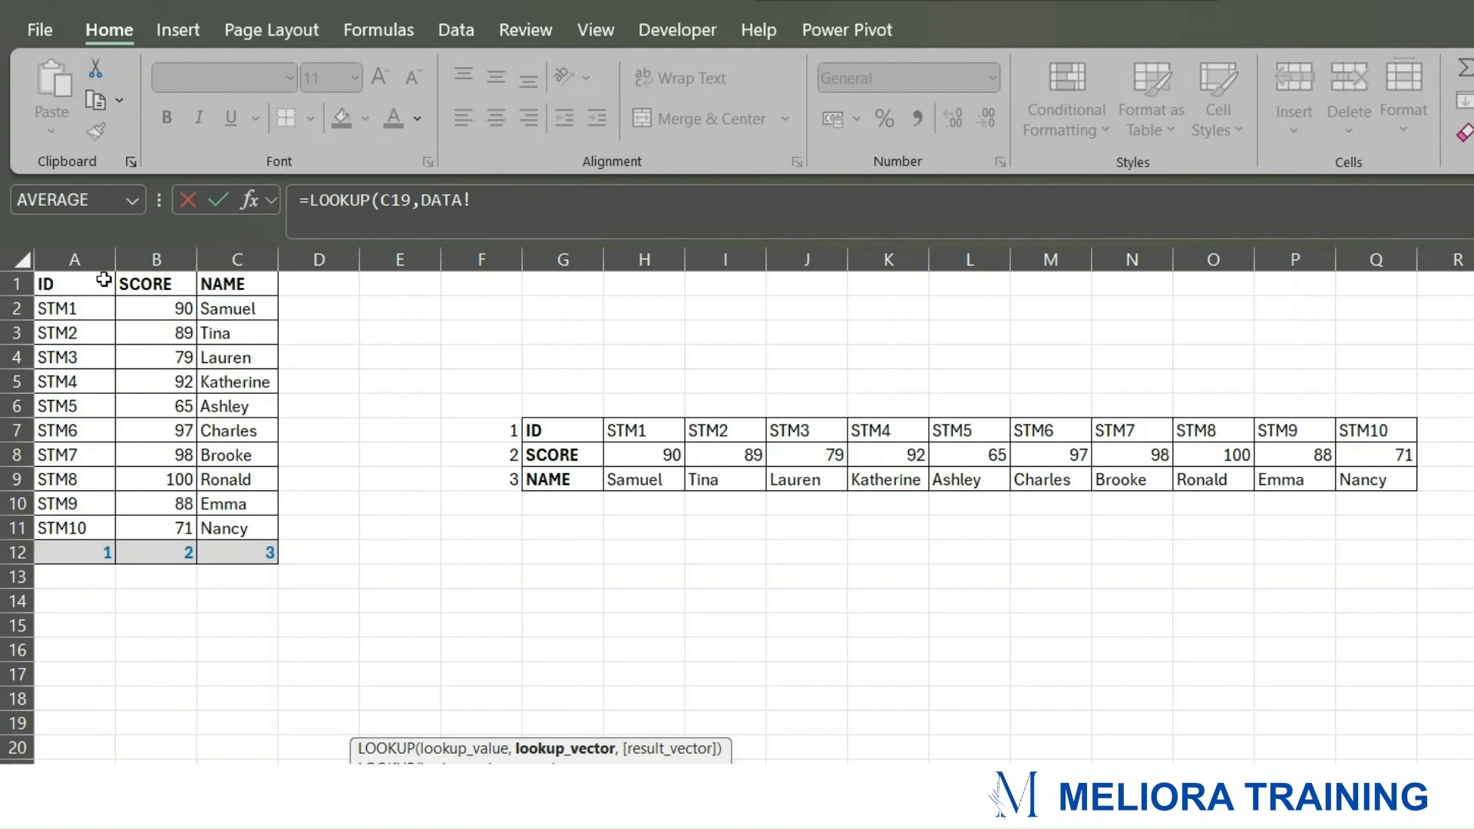
left_click_drag(58, 288, 46, 529)
left_click(579, 195)
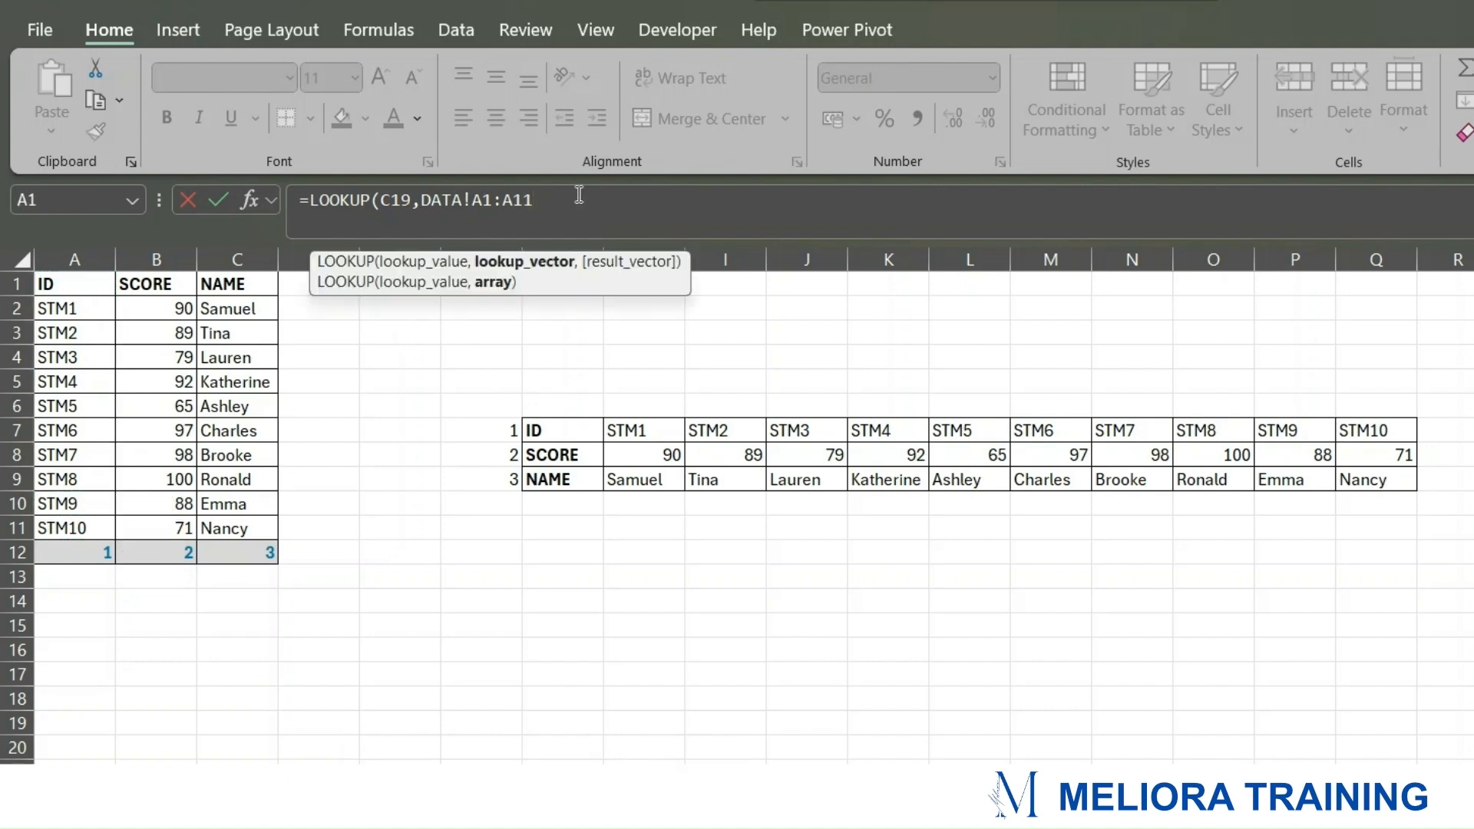
type(",")
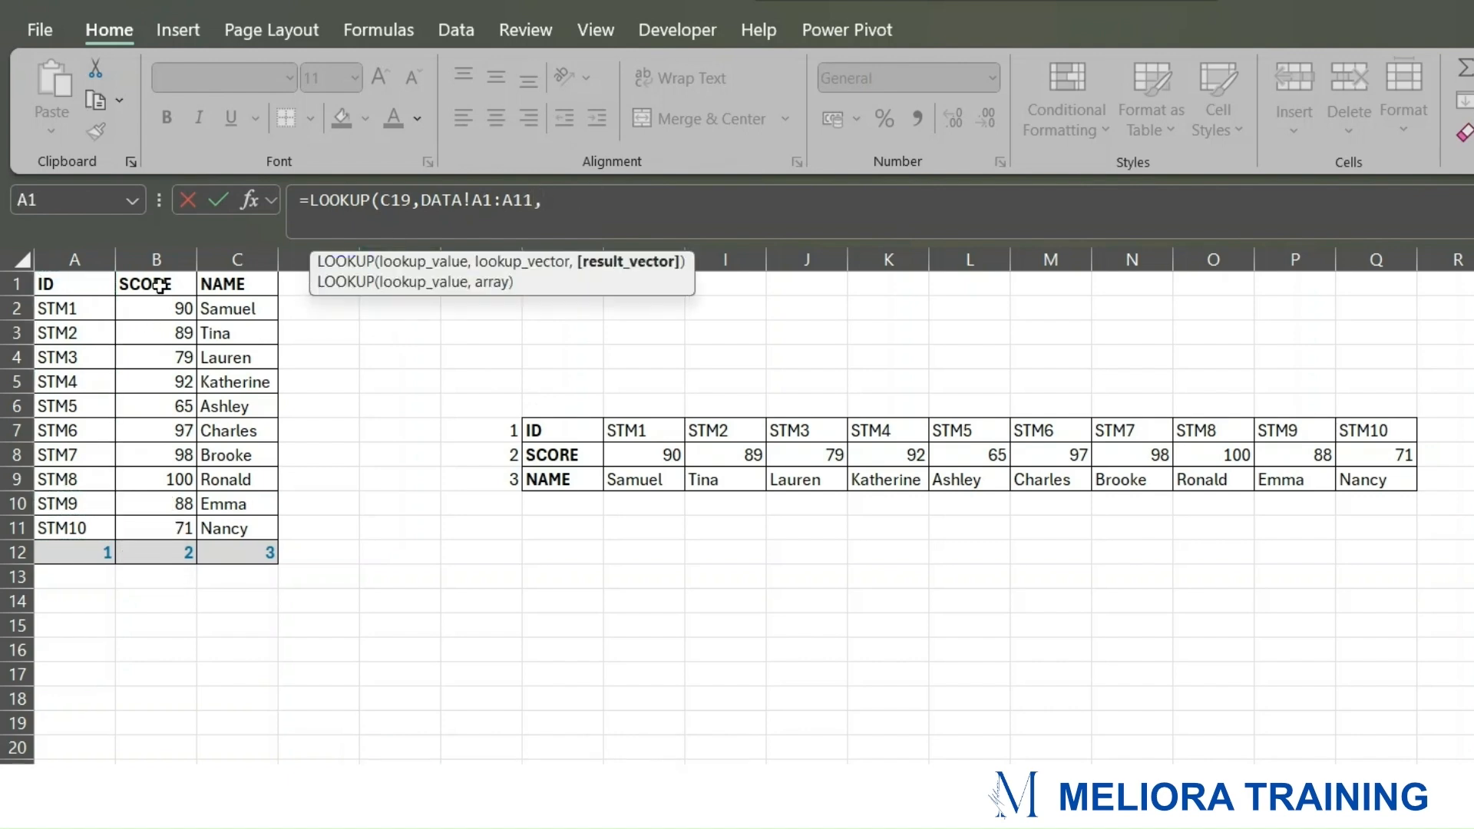
left_click_drag(158, 286, 142, 530)
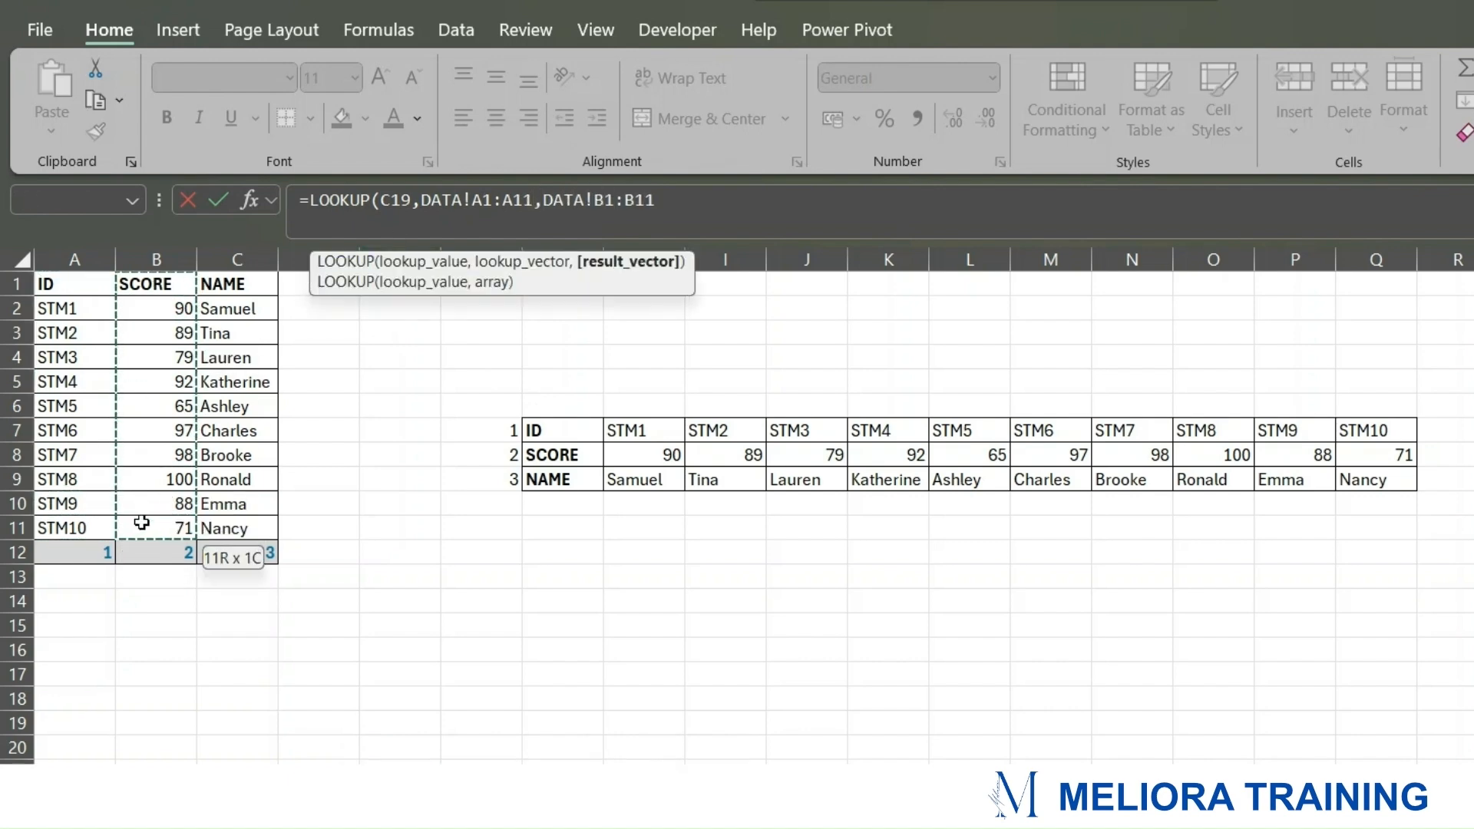
left_click(668, 201)
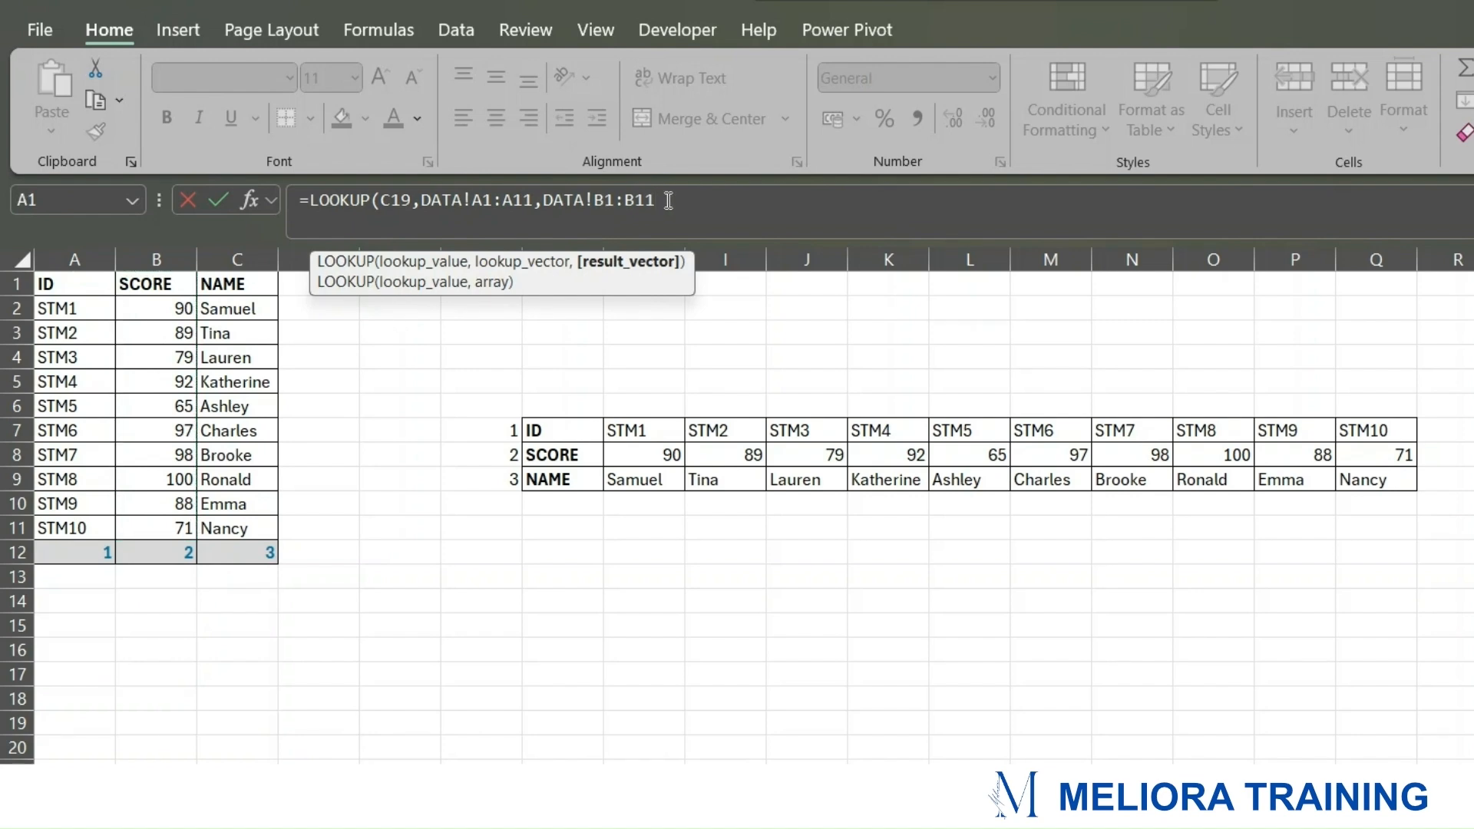
key("Return")
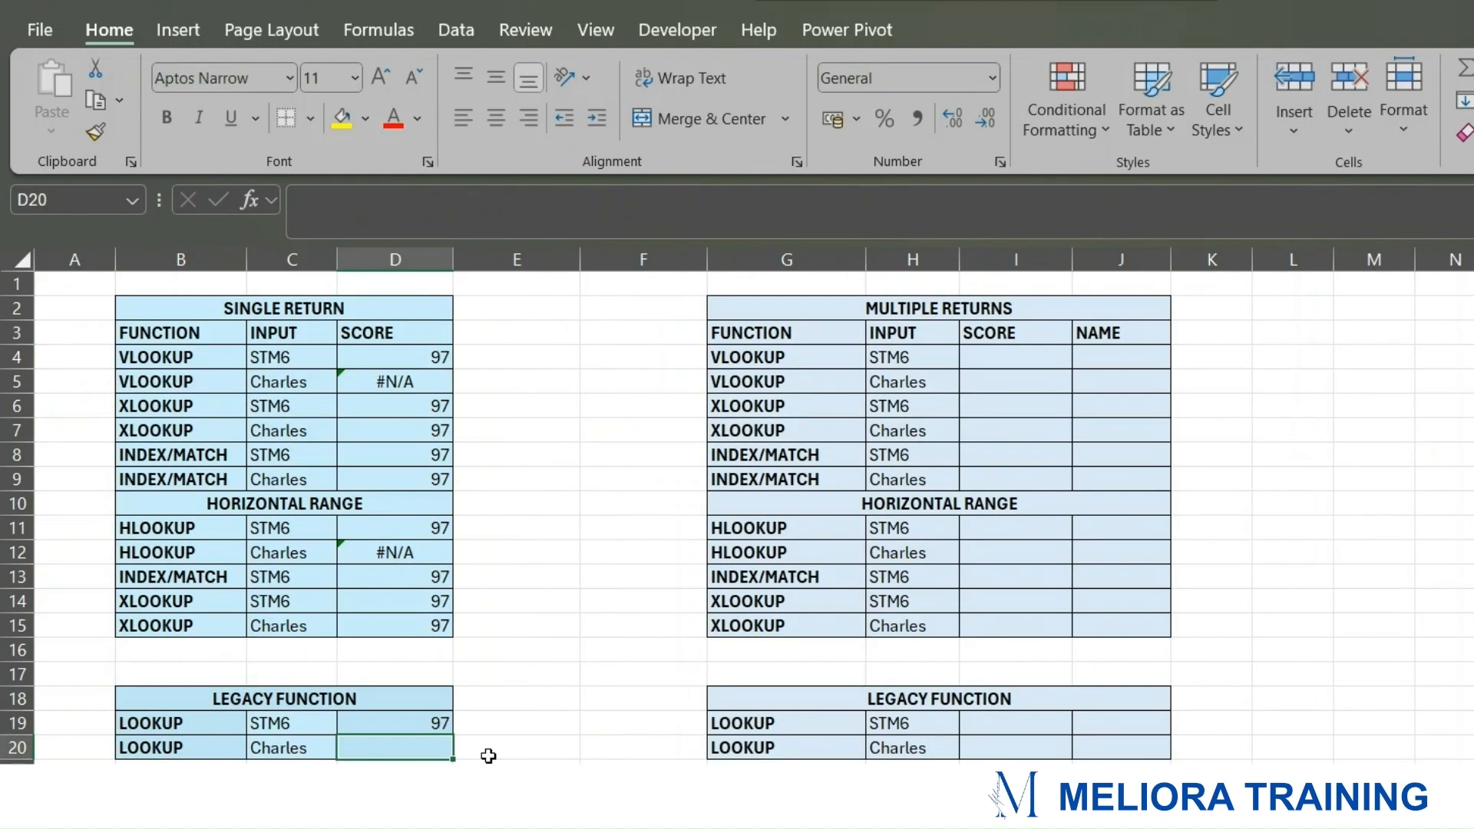
left_click(431, 722)
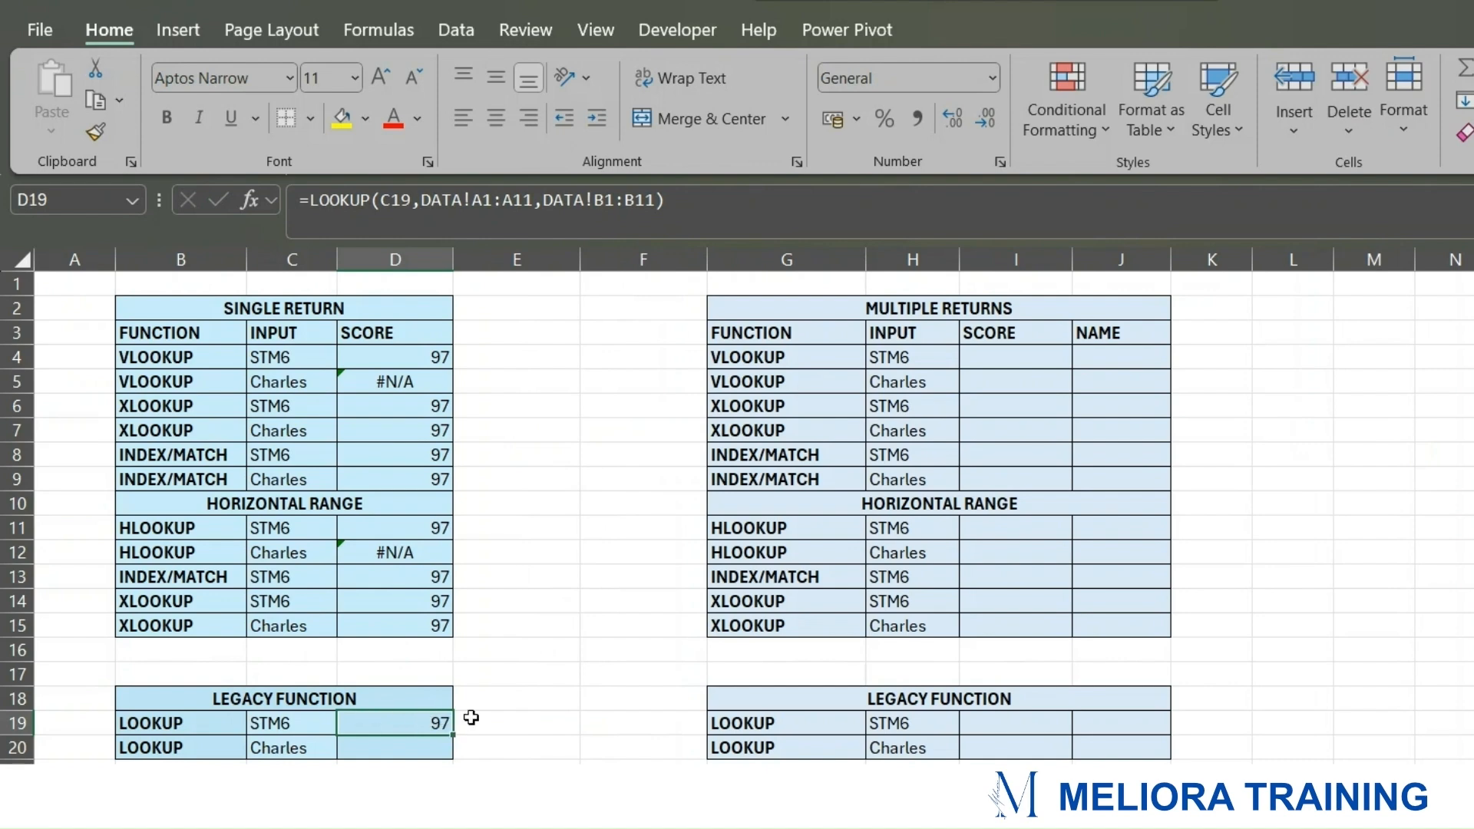
Step: Start a LOOKUP formula in D20 with lookup value C20 and the name column DATA!C1:C11 as lookup vector
left_click(436, 745)
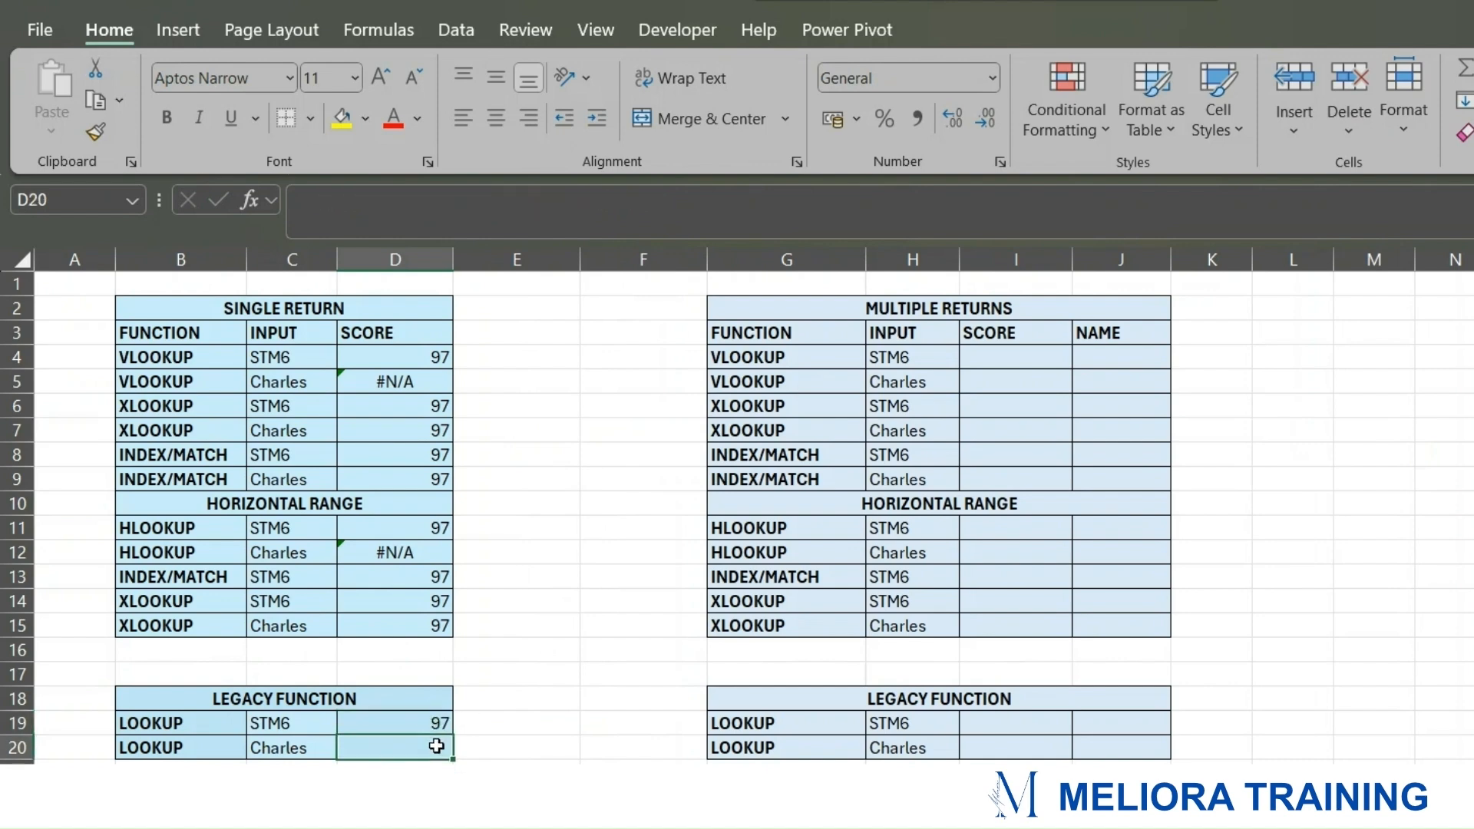
type("=")
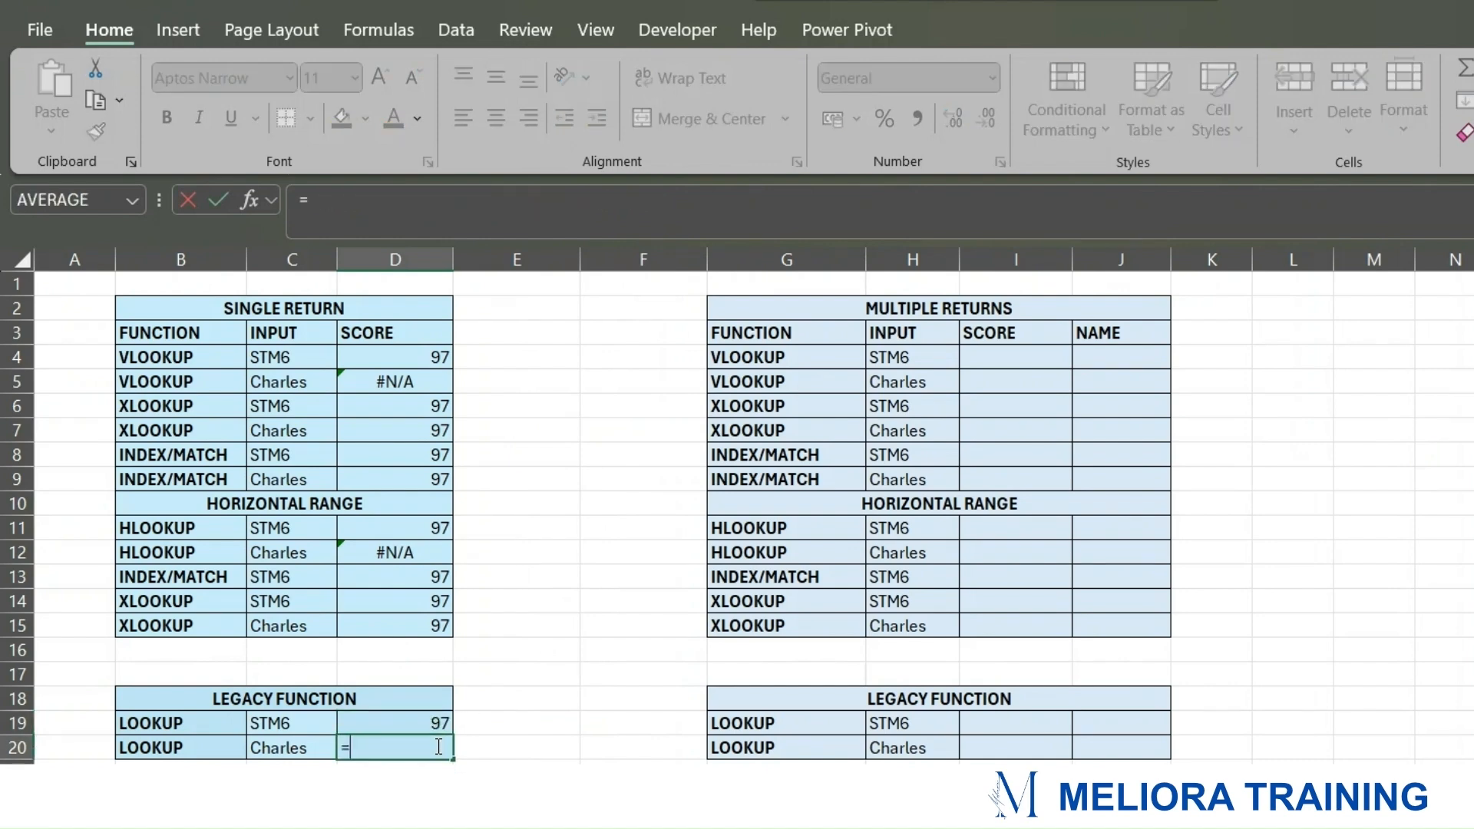
type("LOOKUP(")
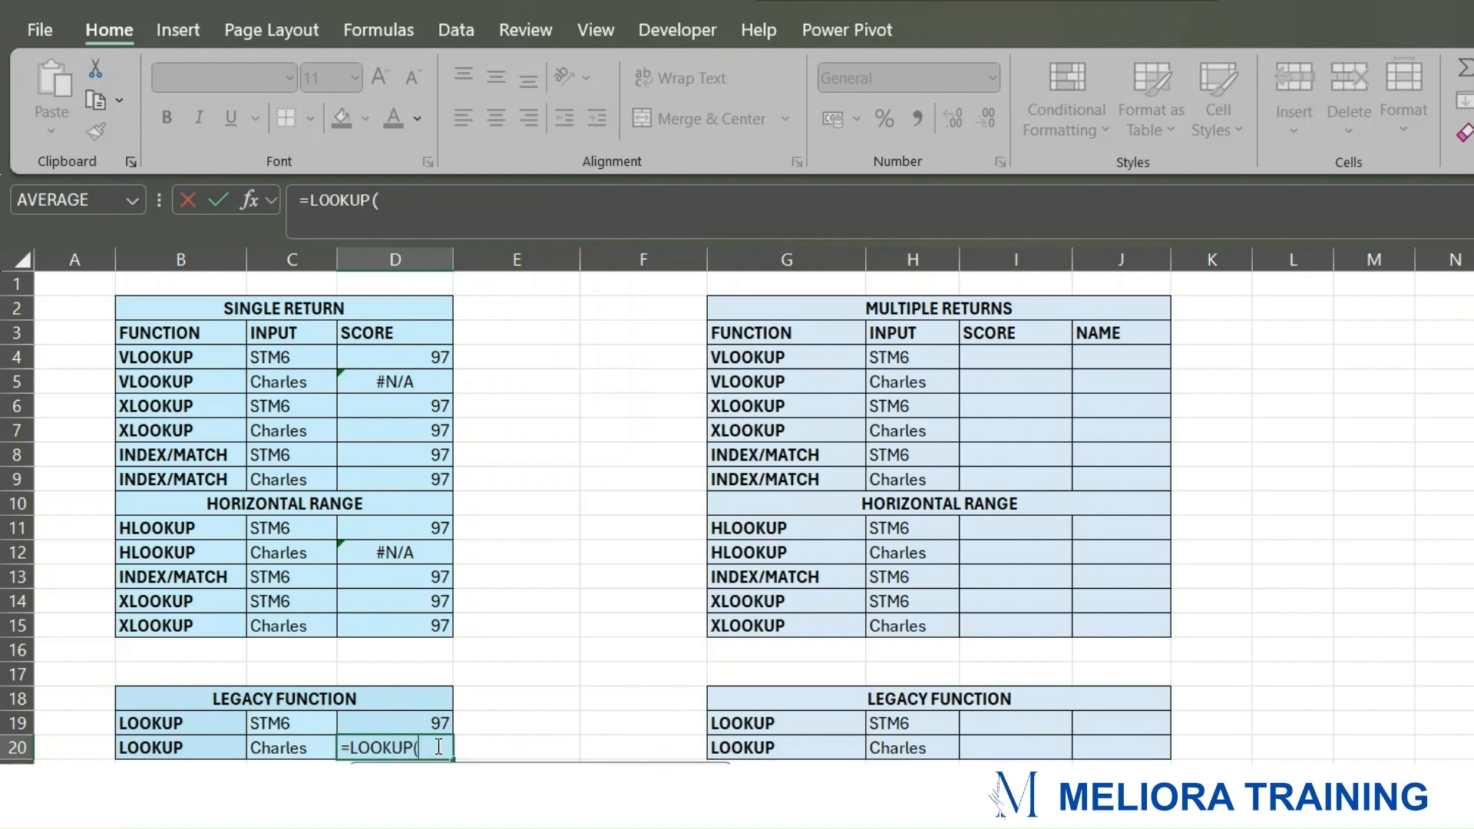
left_click(258, 746)
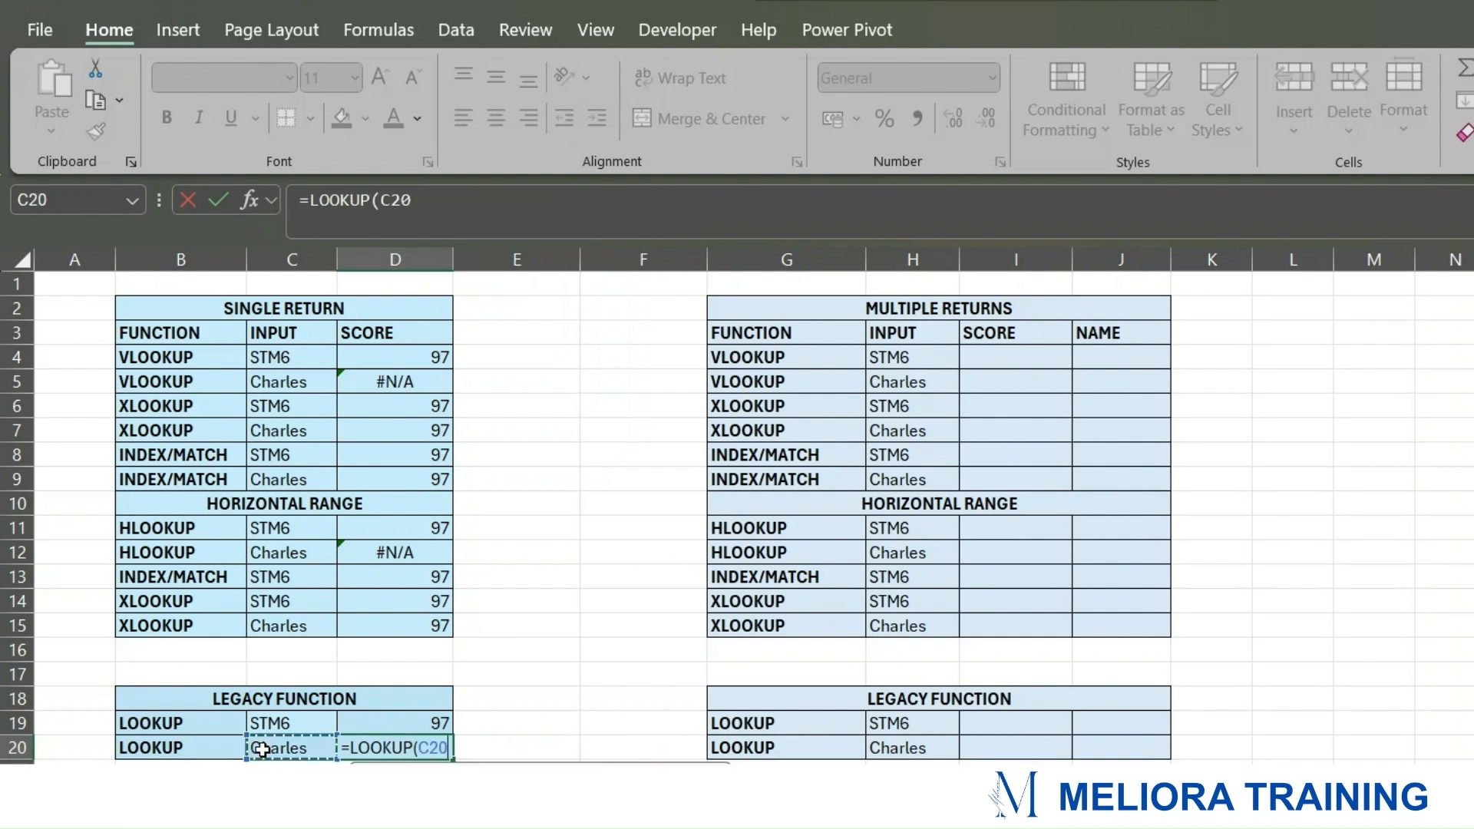
type(",")
left_click(269, 795)
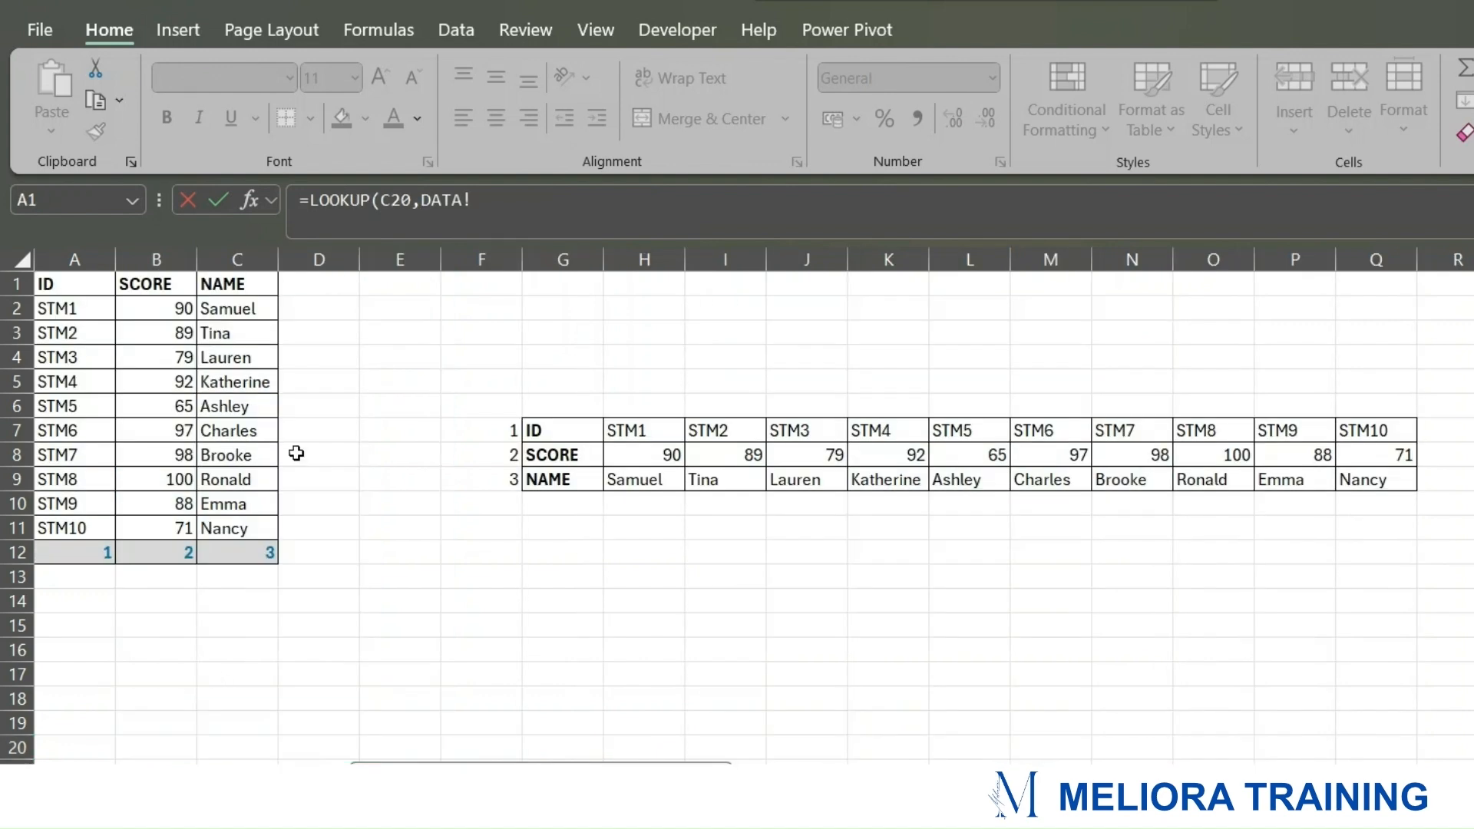
left_click_drag(243, 294, 230, 526)
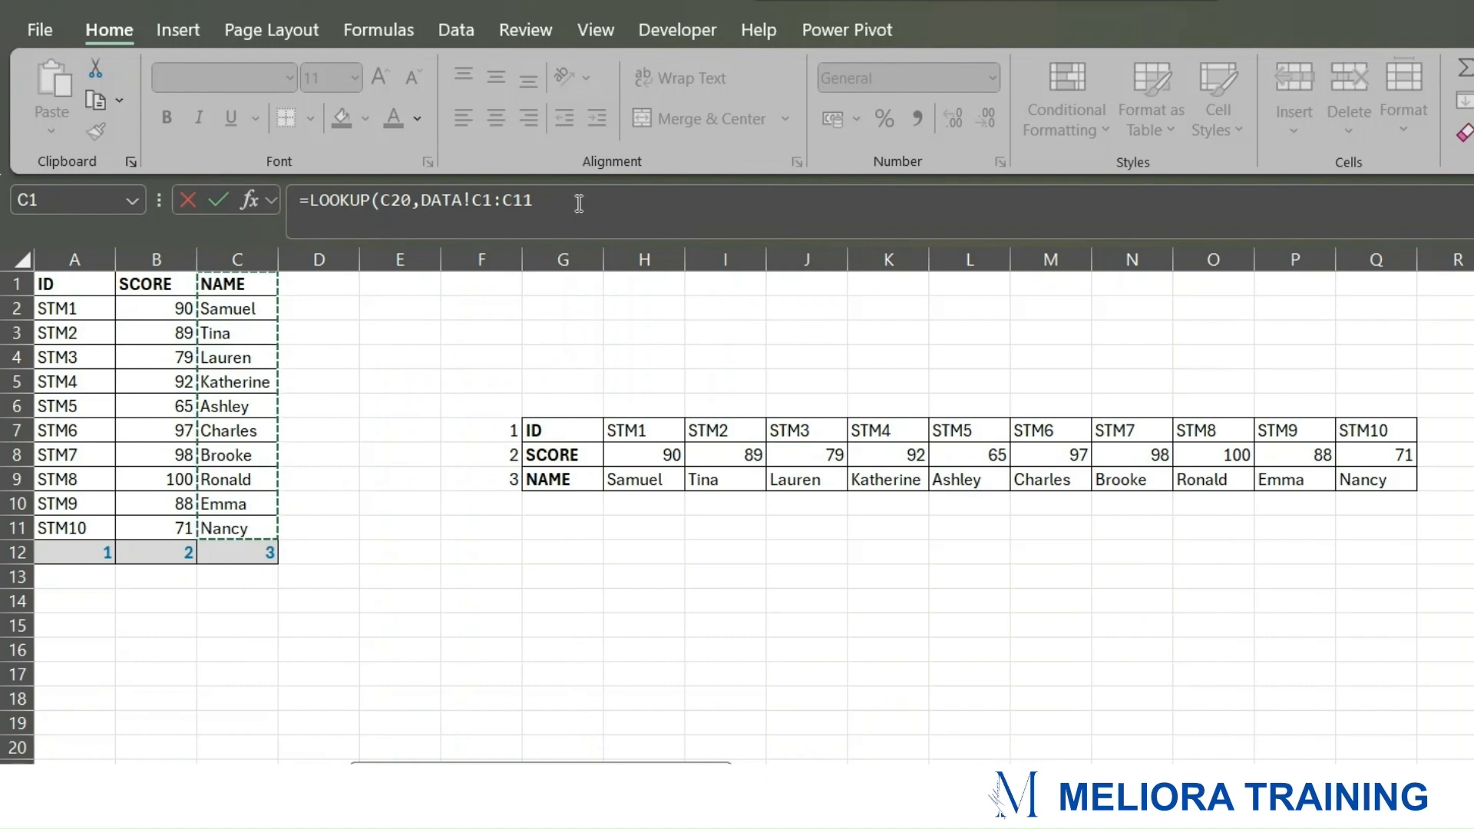
Step: Complete the D20 LOOKUP with result vector DATA!B1:B11, and select both legacy LOOKUP scores in D19:D20
type(",")
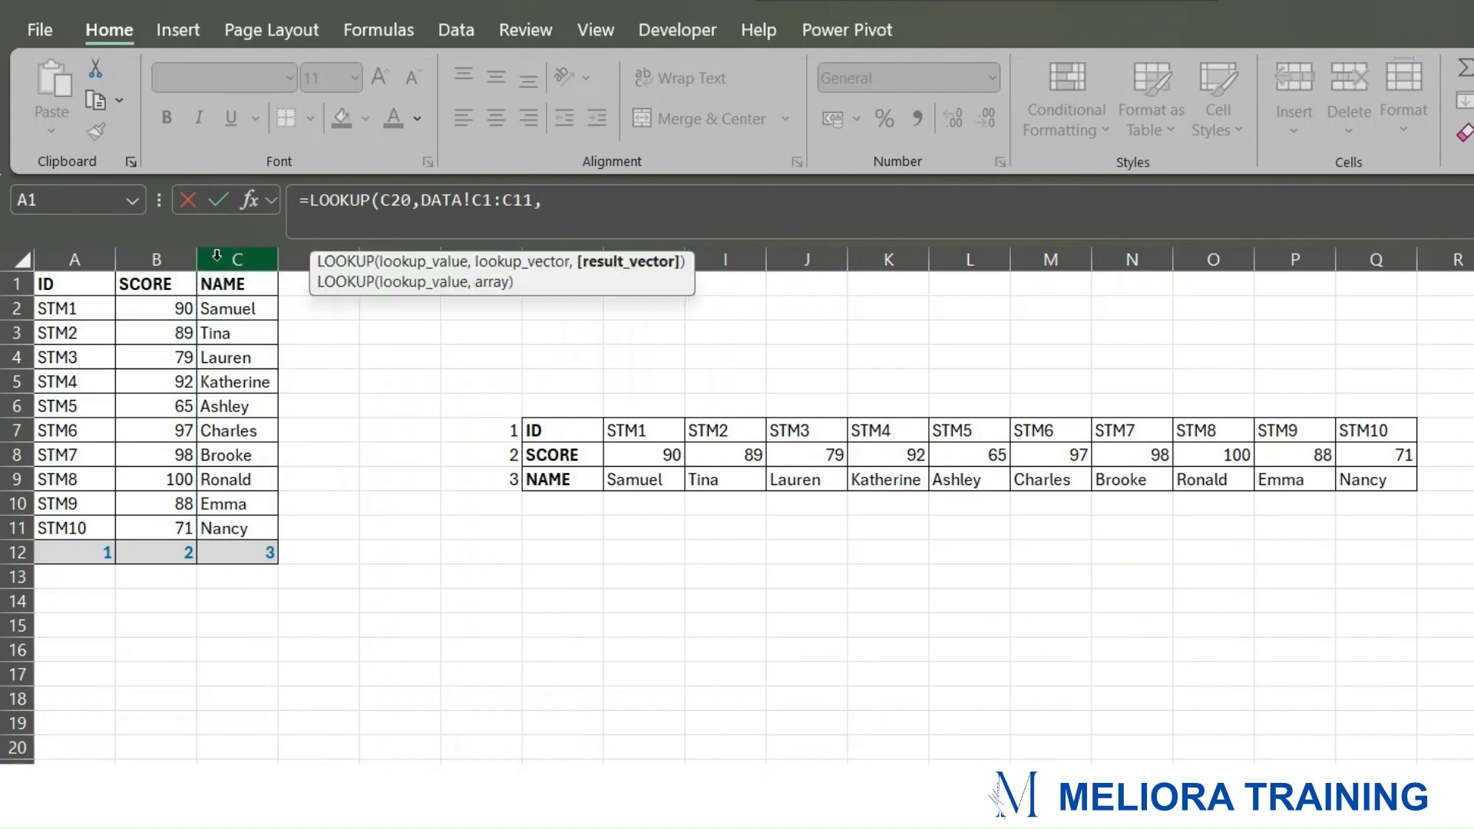
left_click_drag(157, 285, 186, 528)
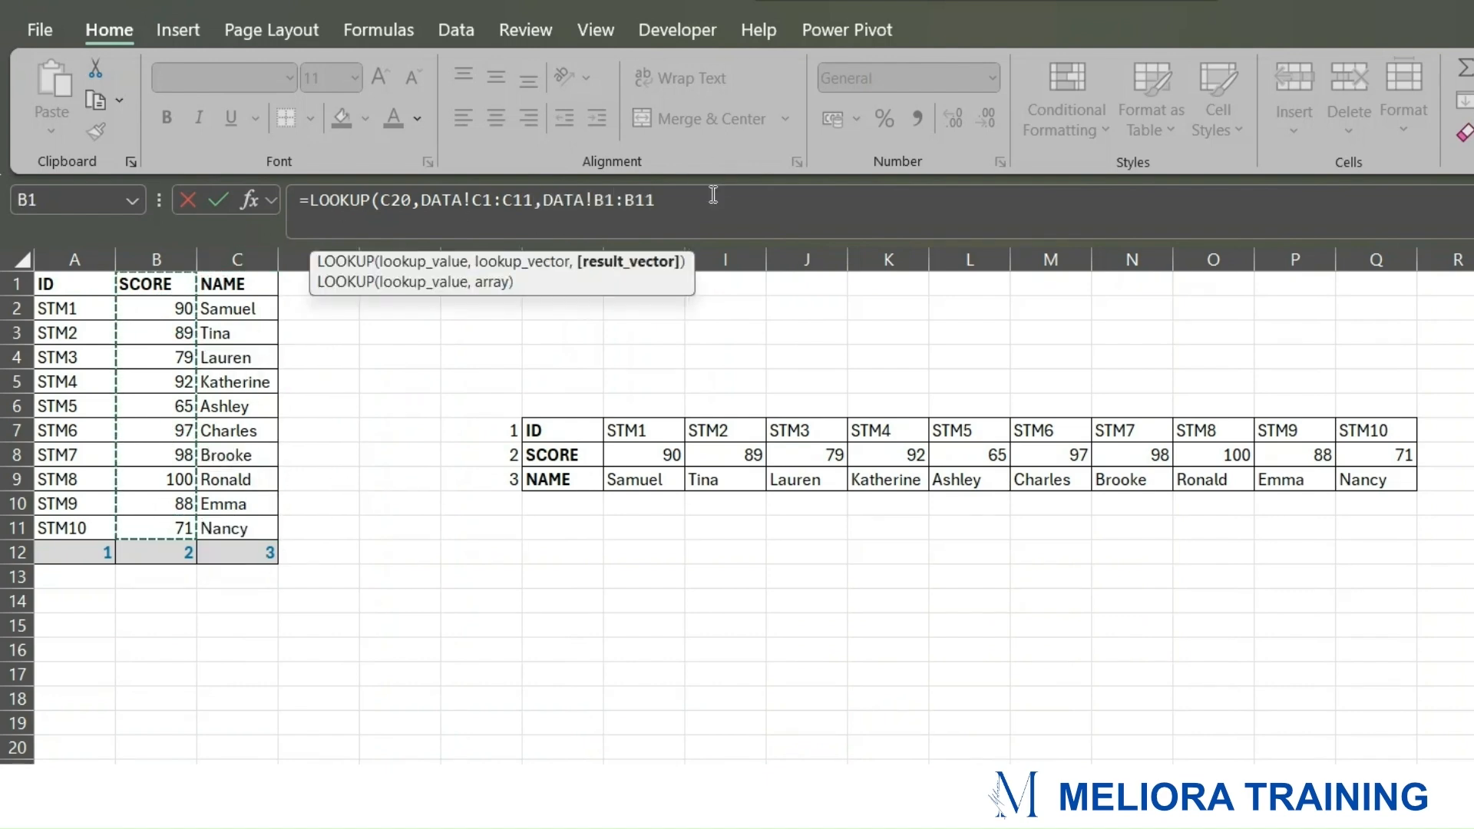
type(")")
key("Return")
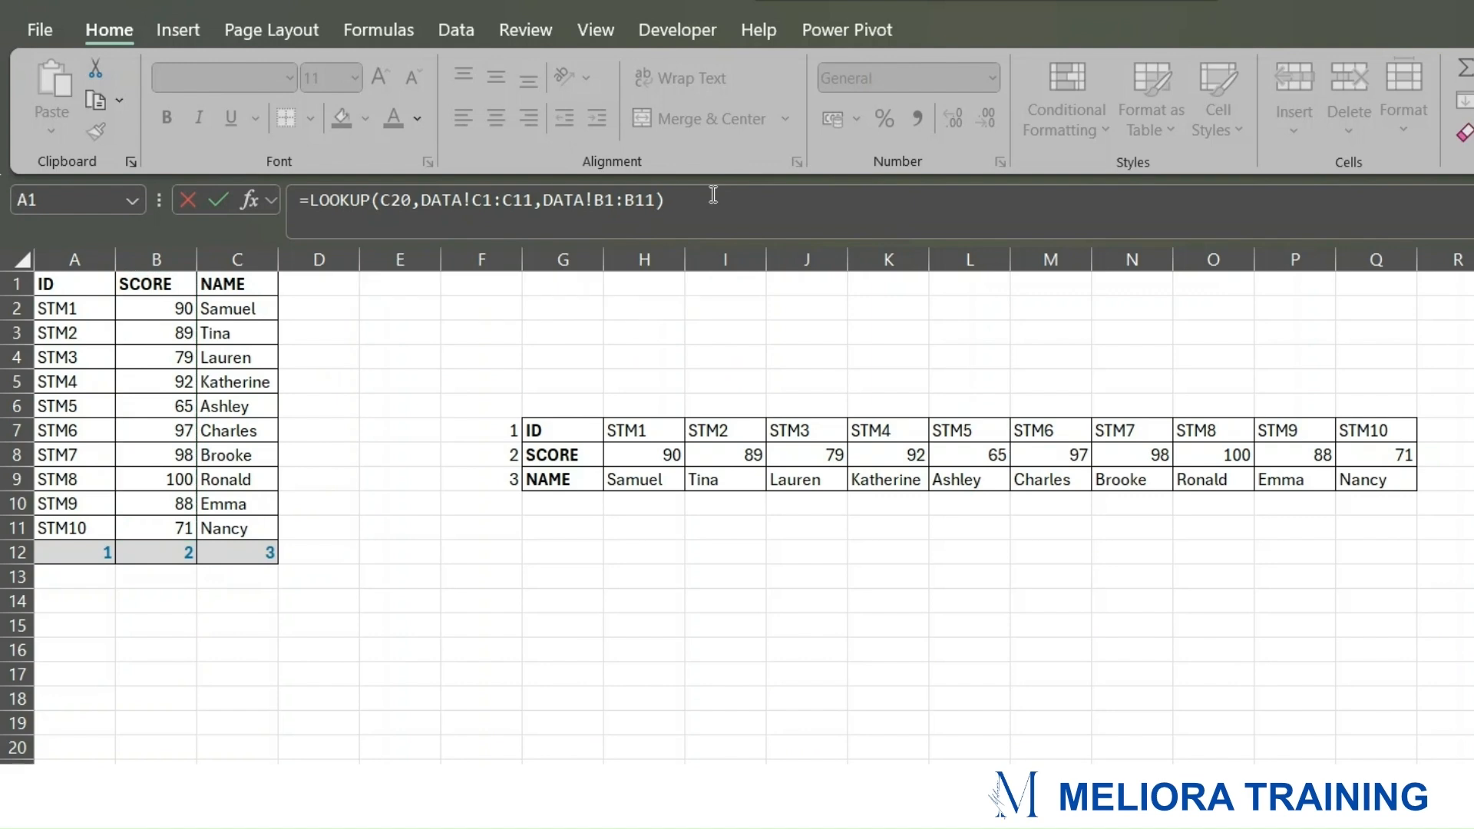
left_click_drag(403, 723, 401, 745)
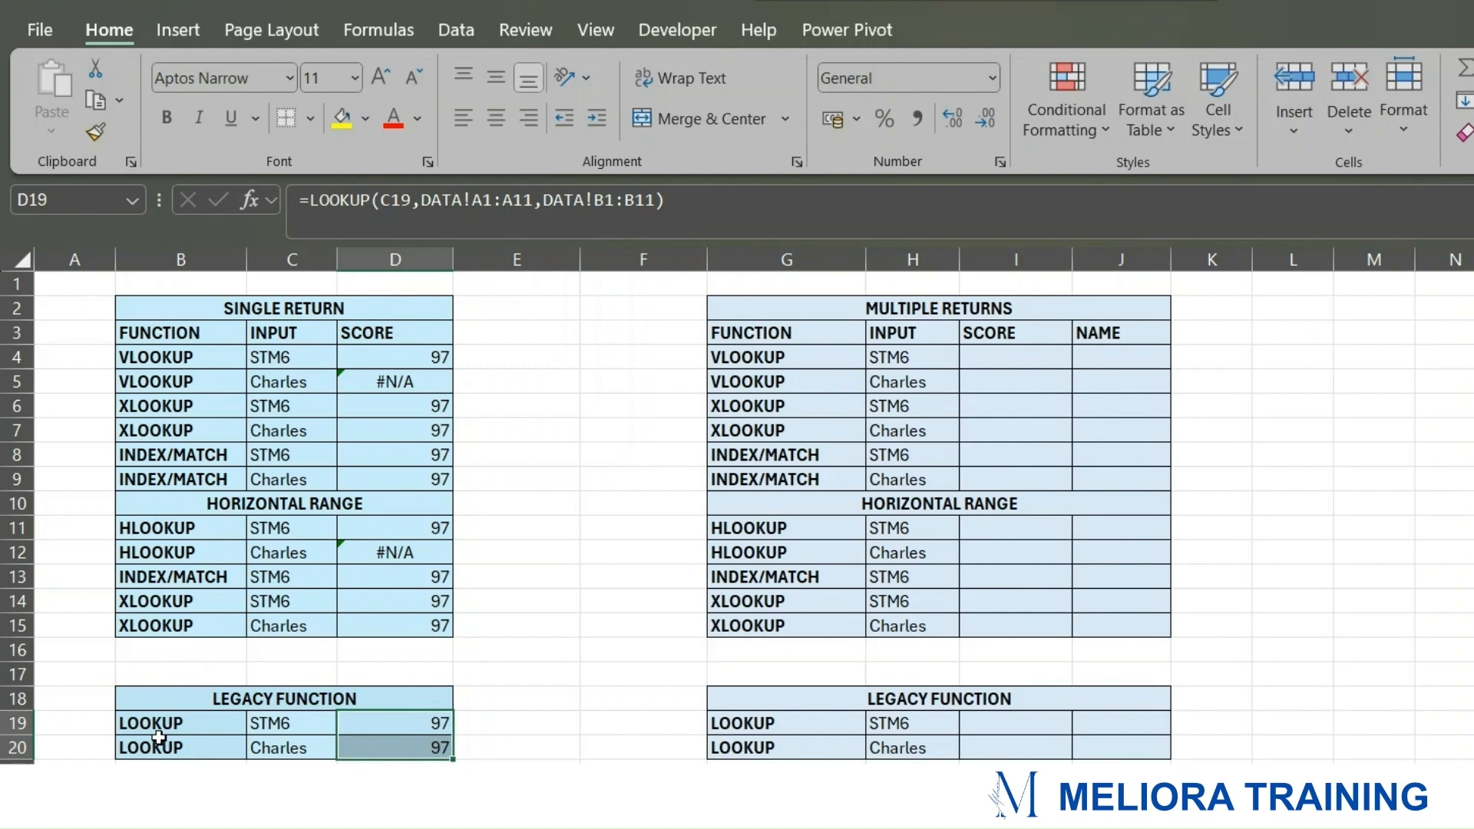
Step: Move the horizontal data range F7:Q9 on the DATA sheet three columns over so it starts at I7
left_click(514, 647)
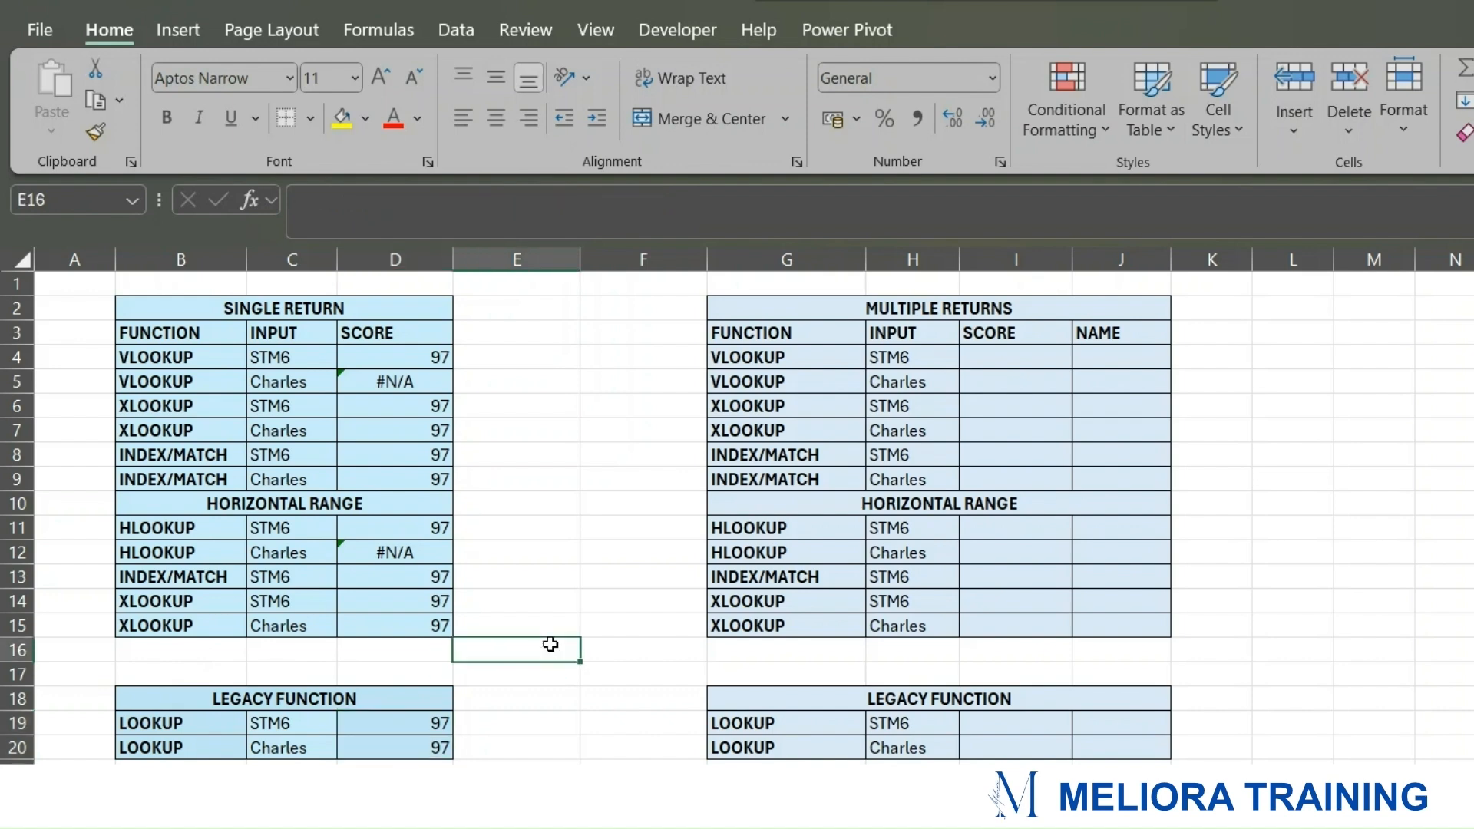
left_click(418, 787)
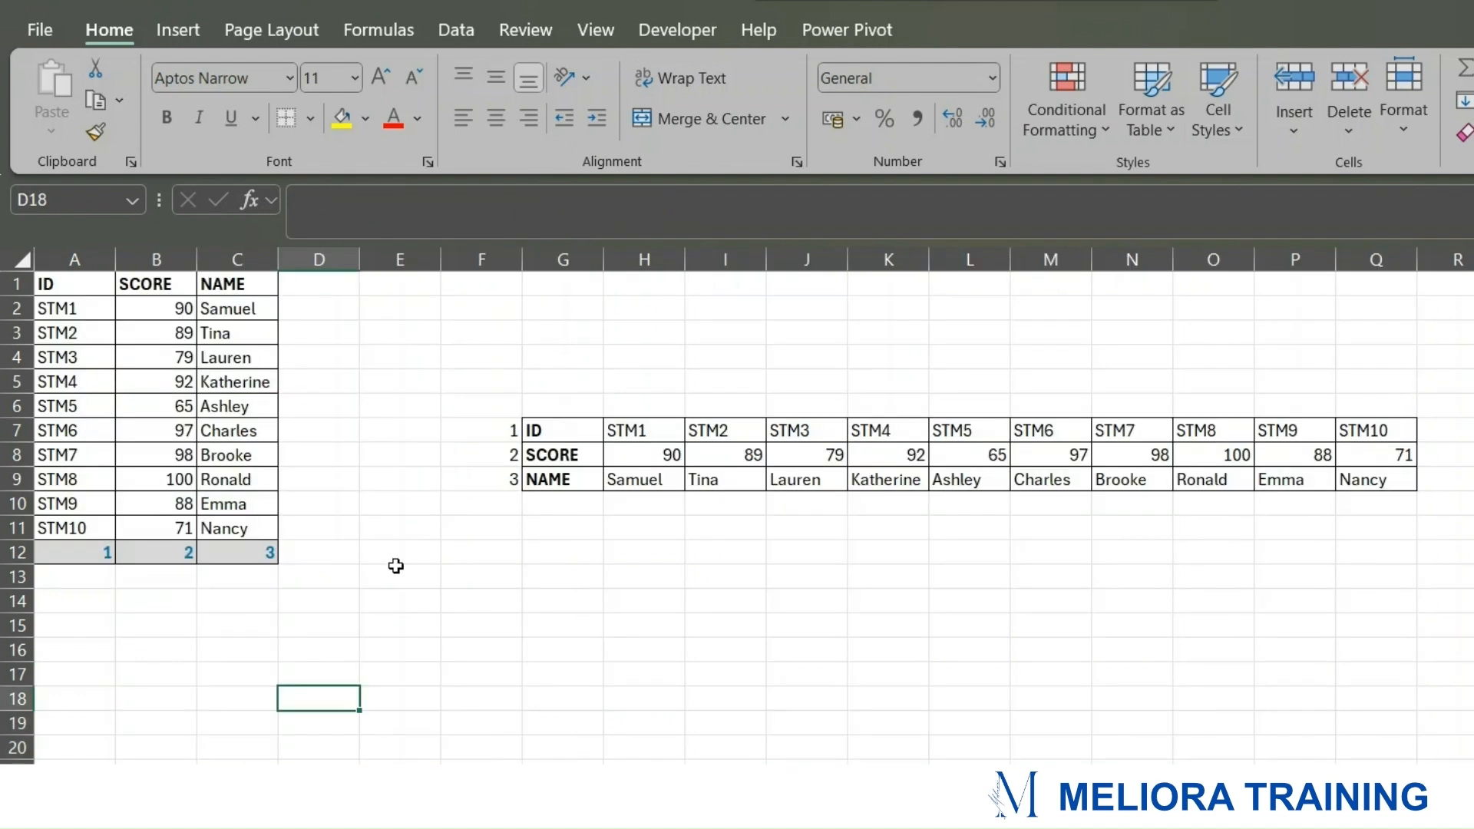
left_click_drag(67, 431, 215, 431)
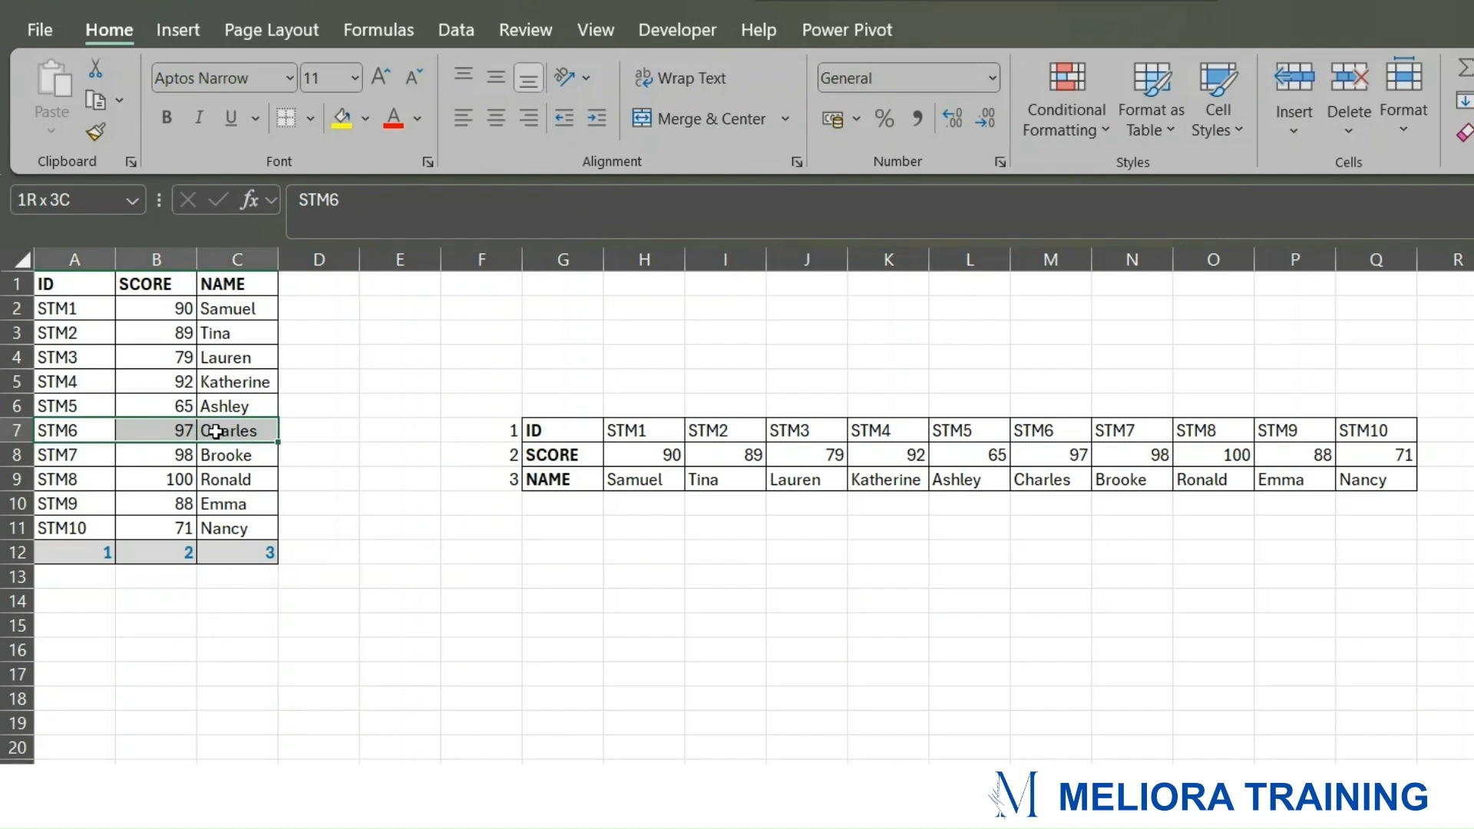
left_click_drag(215, 432, 215, 431)
key("ctrl+c")
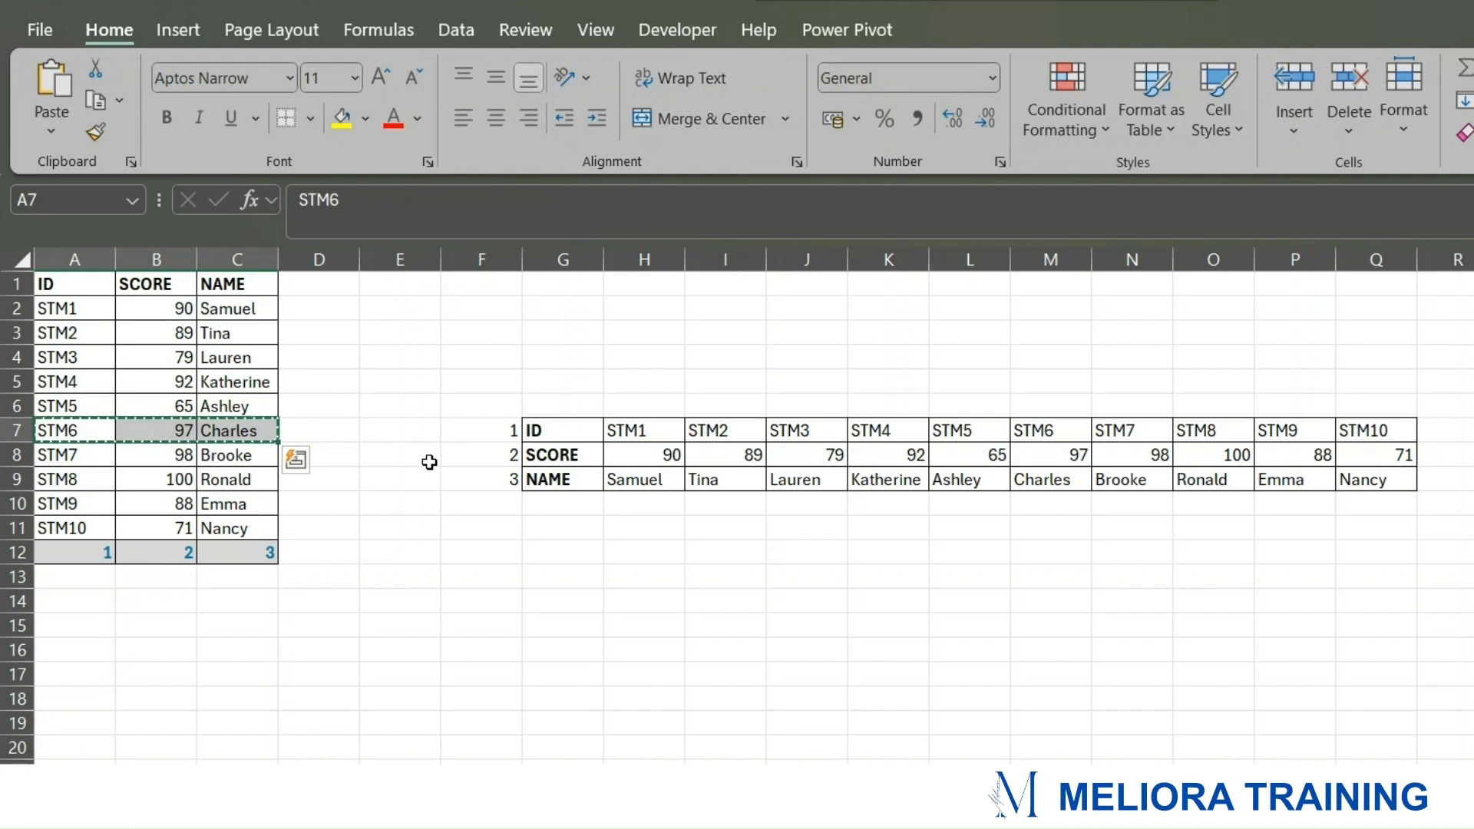
left_click_drag(482, 426, 1473, 483)
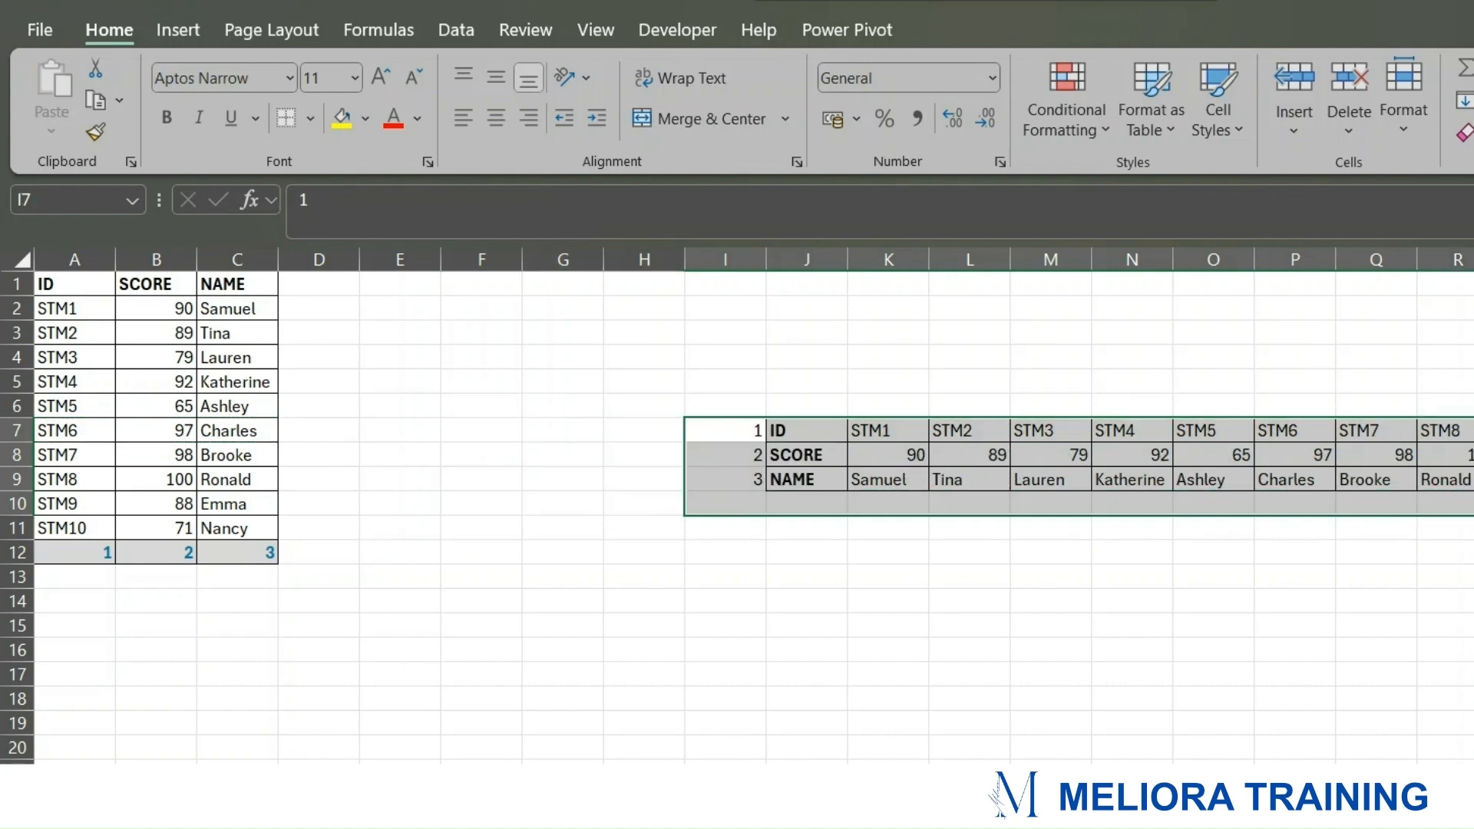
Step: Copy the STM6 record from A7:C7 on the DATA sheet to F7:H7, and clear the original cells
left_click(1036, 582)
left_click_drag(92, 431, 258, 430)
key("ctrl+c")
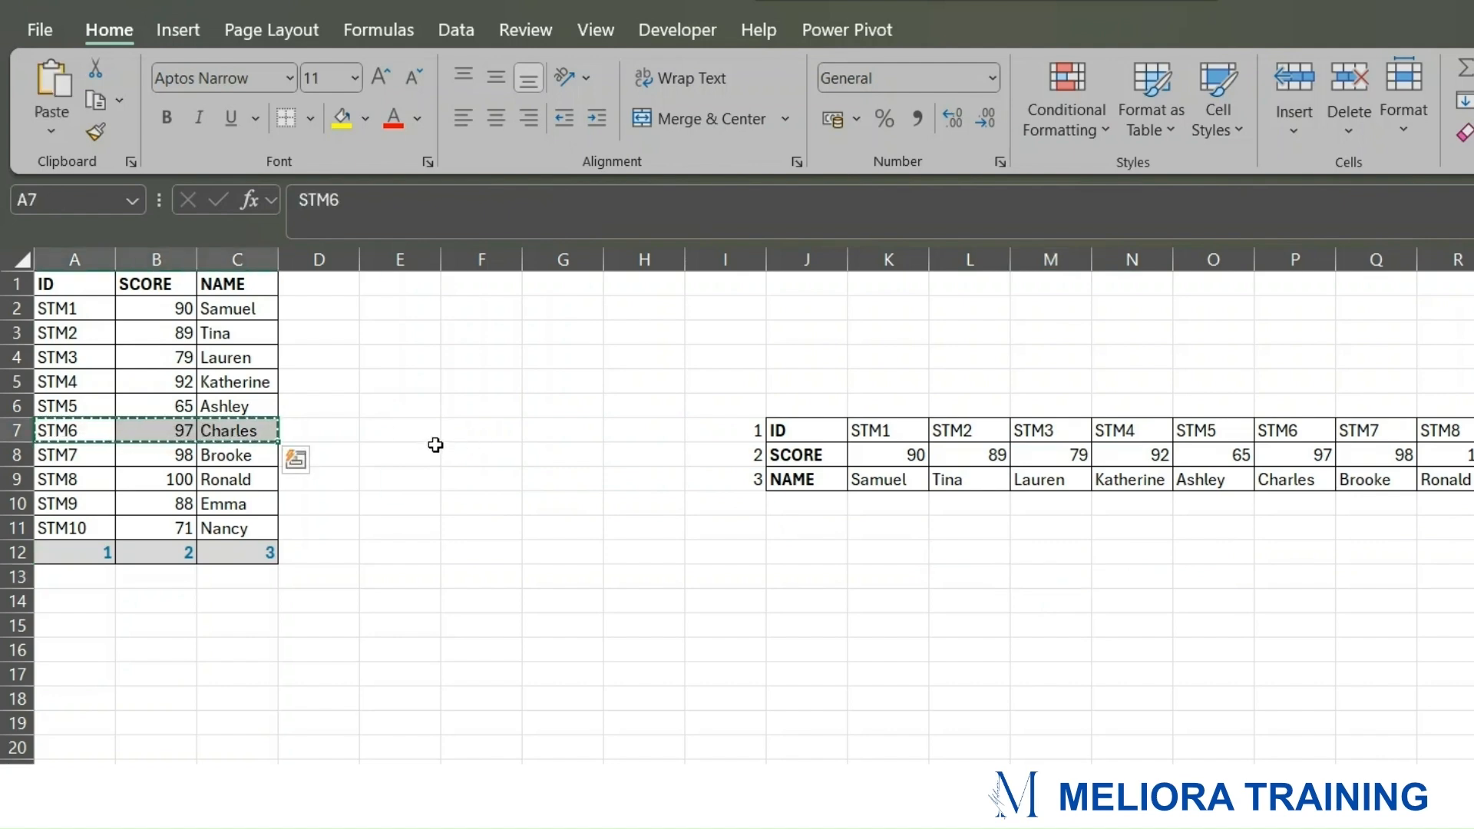
left_click_drag(453, 431, 678, 441)
key("ctrl+v")
left_click(578, 553)
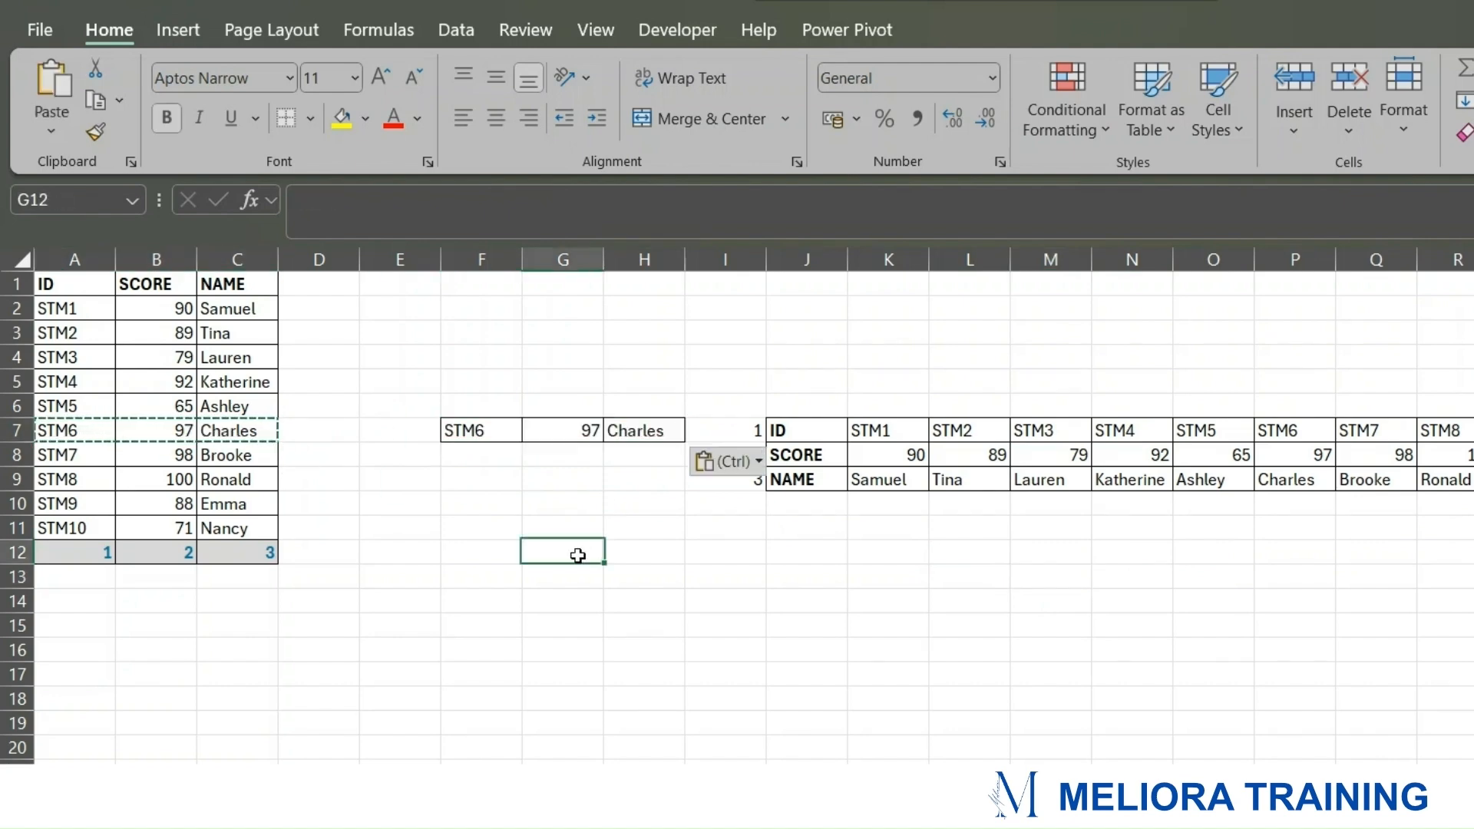
left_click_drag(107, 430, 224, 434)
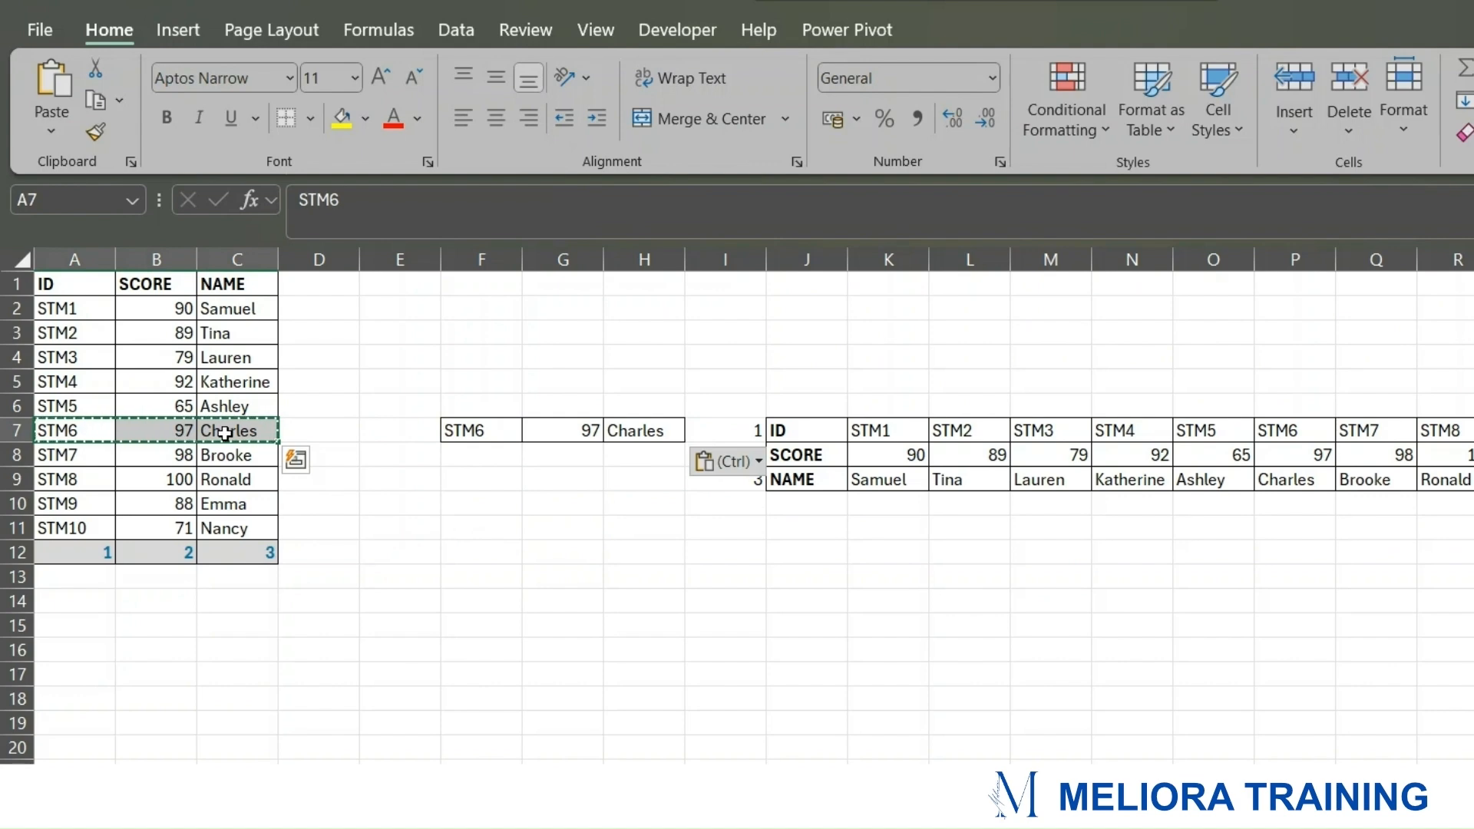
key("Delete")
left_click(469, 551)
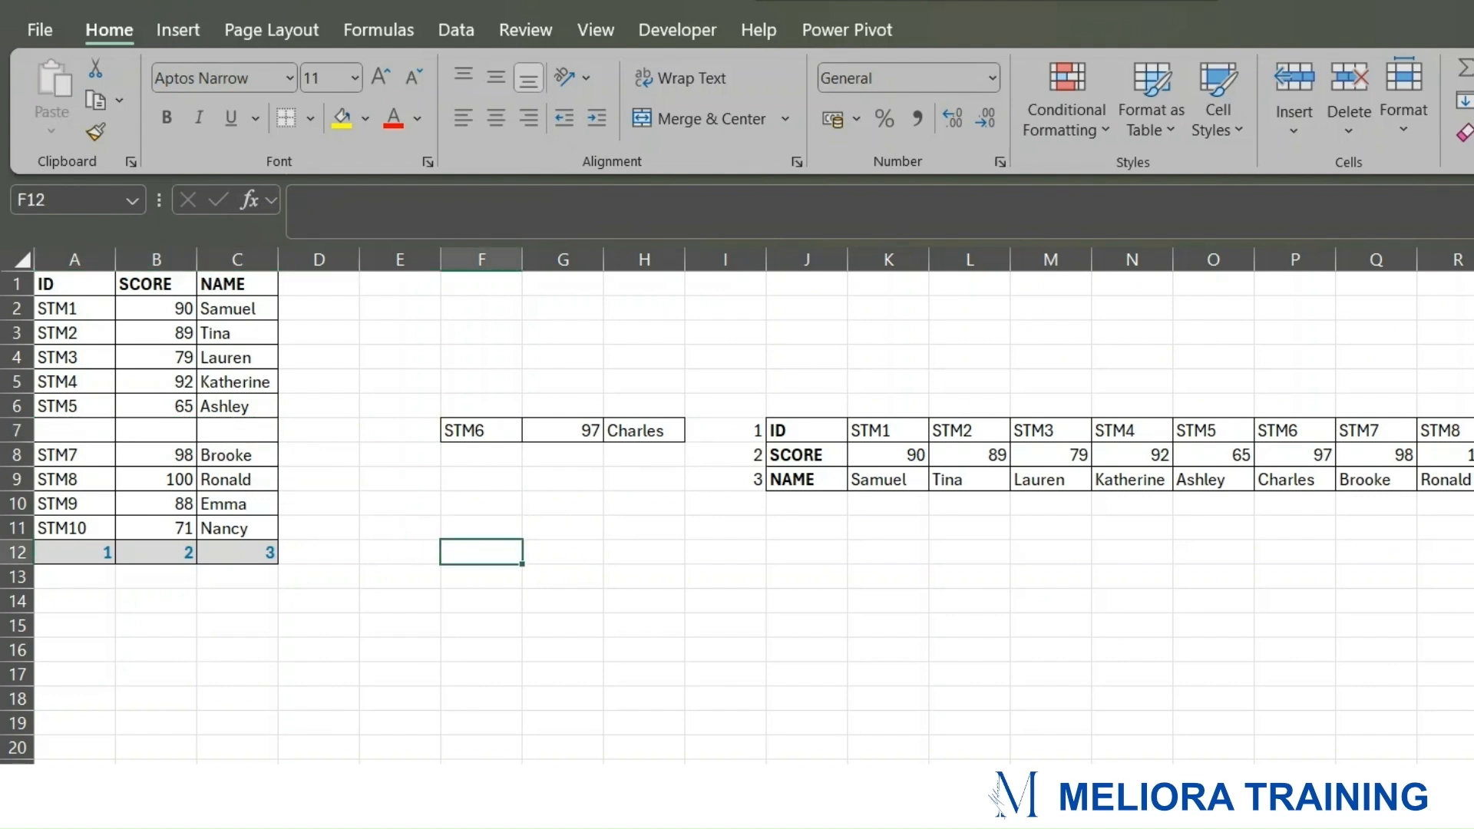
Step: Compare the vertical-range results in D4:D9 of the lookup sheet with the horizontal-range block in B10:D15
key("ctrl+Page_Down")
left_click(60, 432)
left_click_drag(60, 432, 229, 427)
left_click_drag(91, 297, 222, 522)
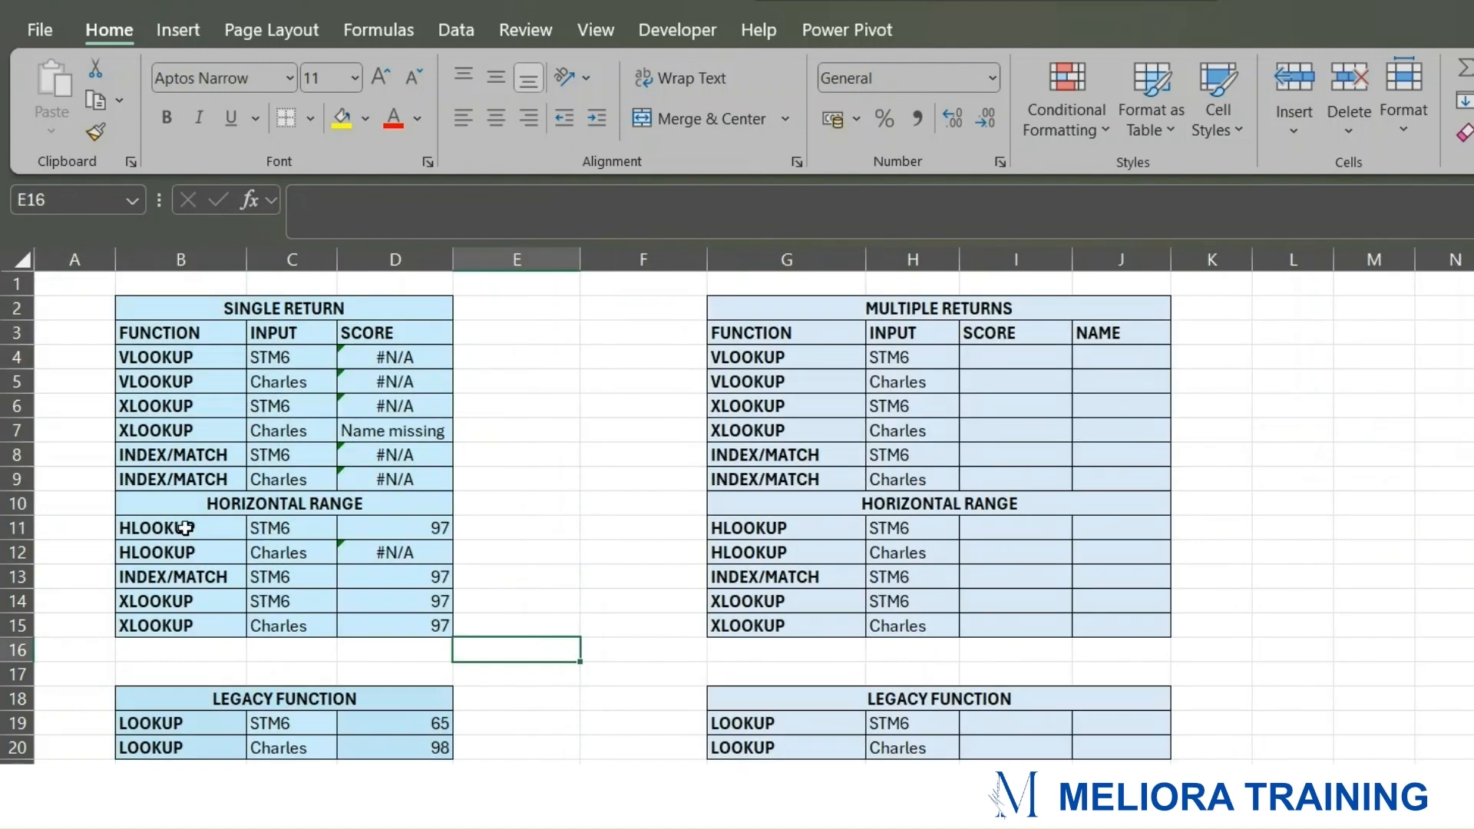
left_click_drag(132, 504, 414, 626)
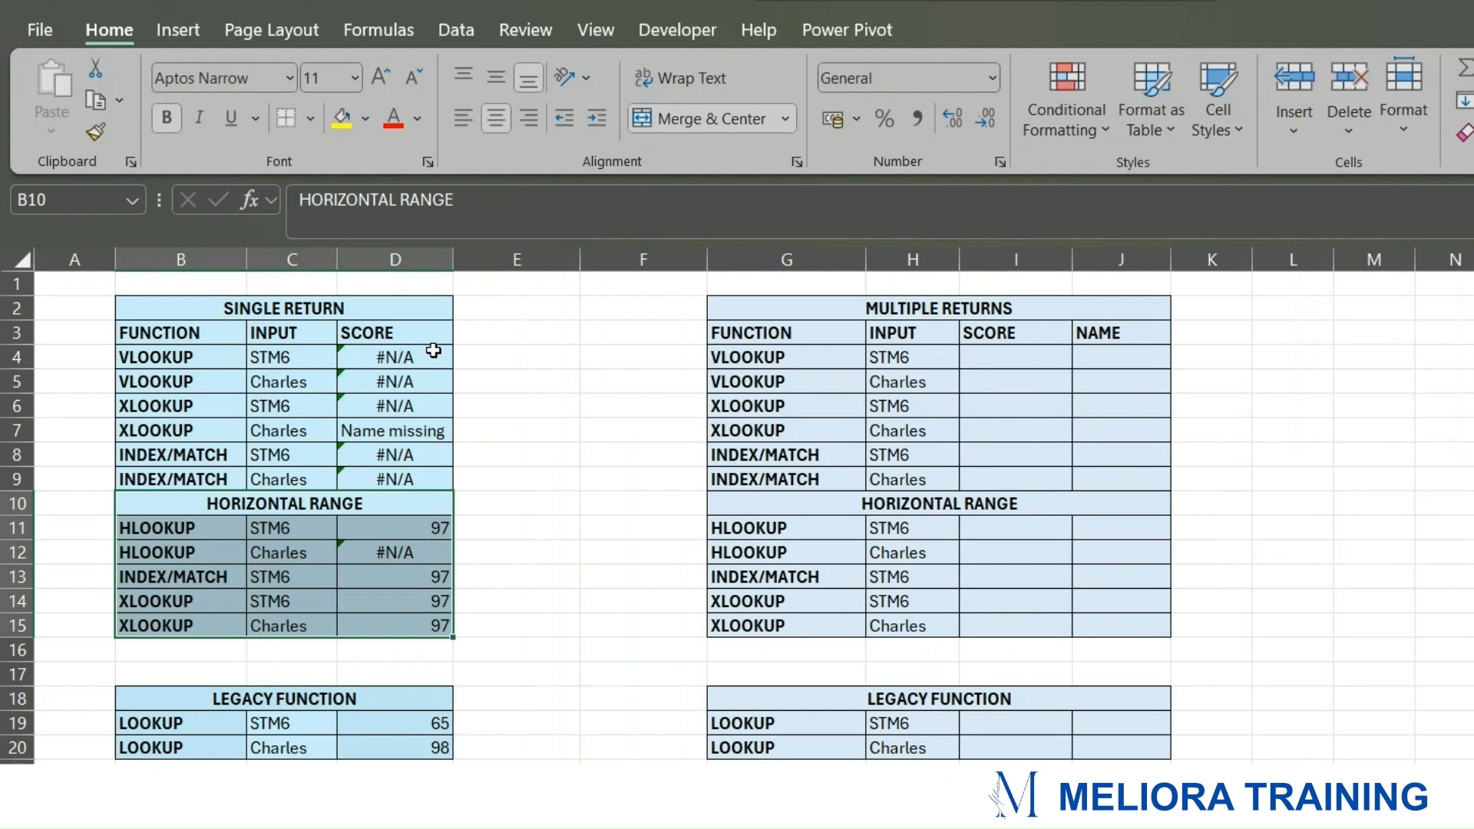
left_click_drag(434, 351, 405, 479)
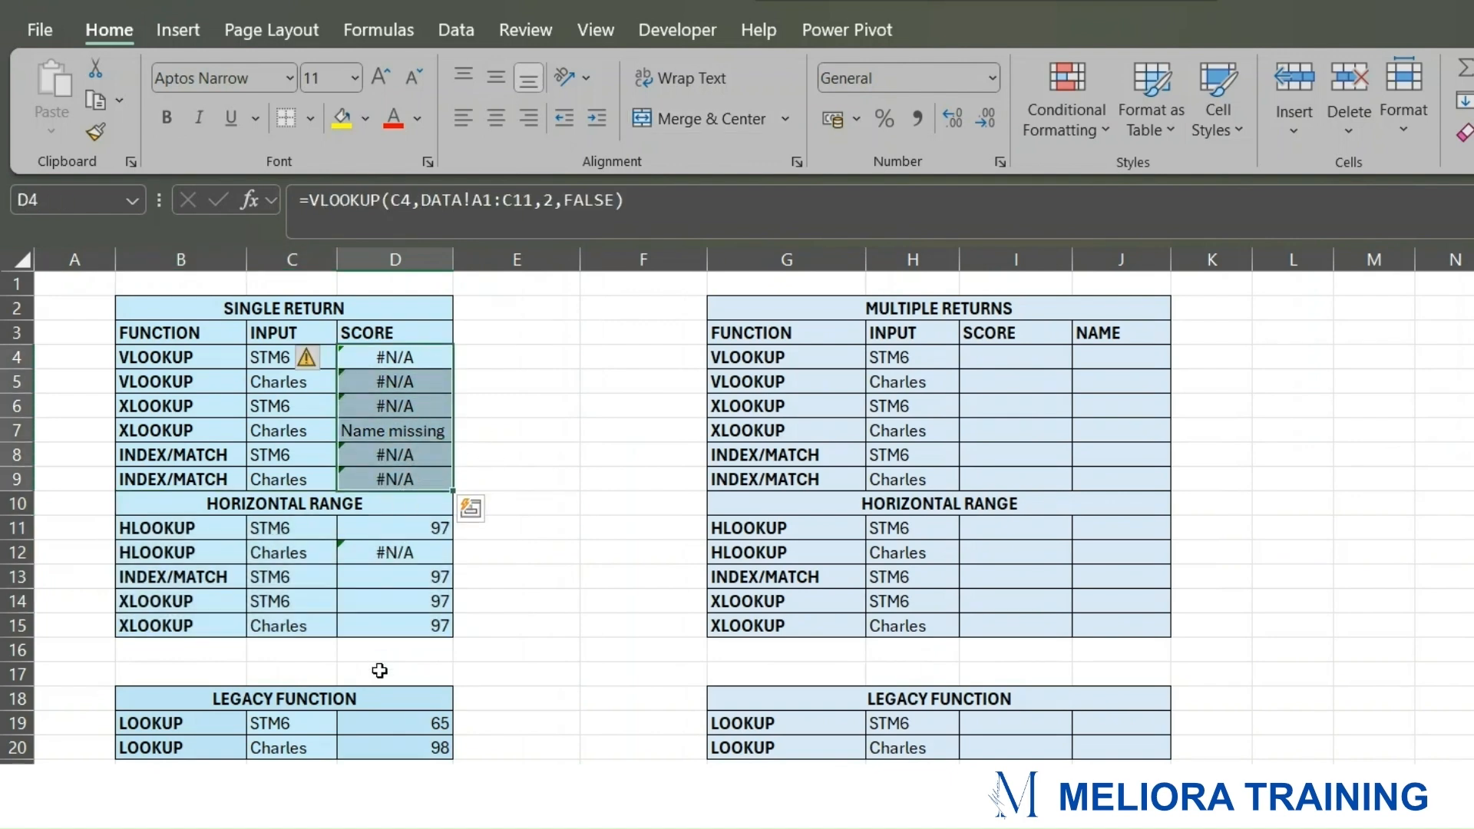
left_click_drag(208, 359, 420, 489)
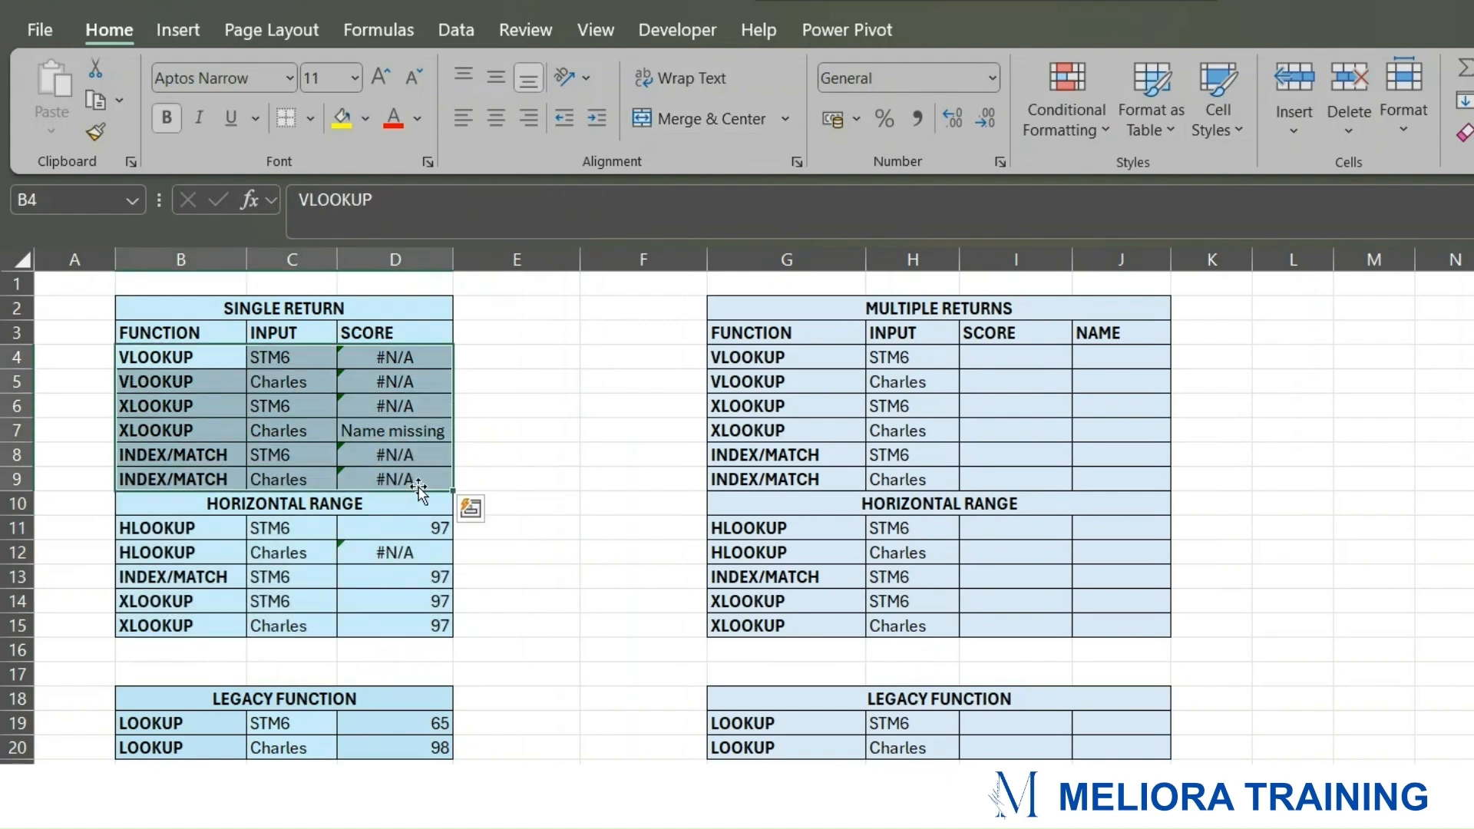
Step: Inspect the score formulas one by one in D4:D9, and the legacy LOOKUP formulas in D19:D20
left_click(413, 360)
left_click(415, 382)
left_click(422, 406)
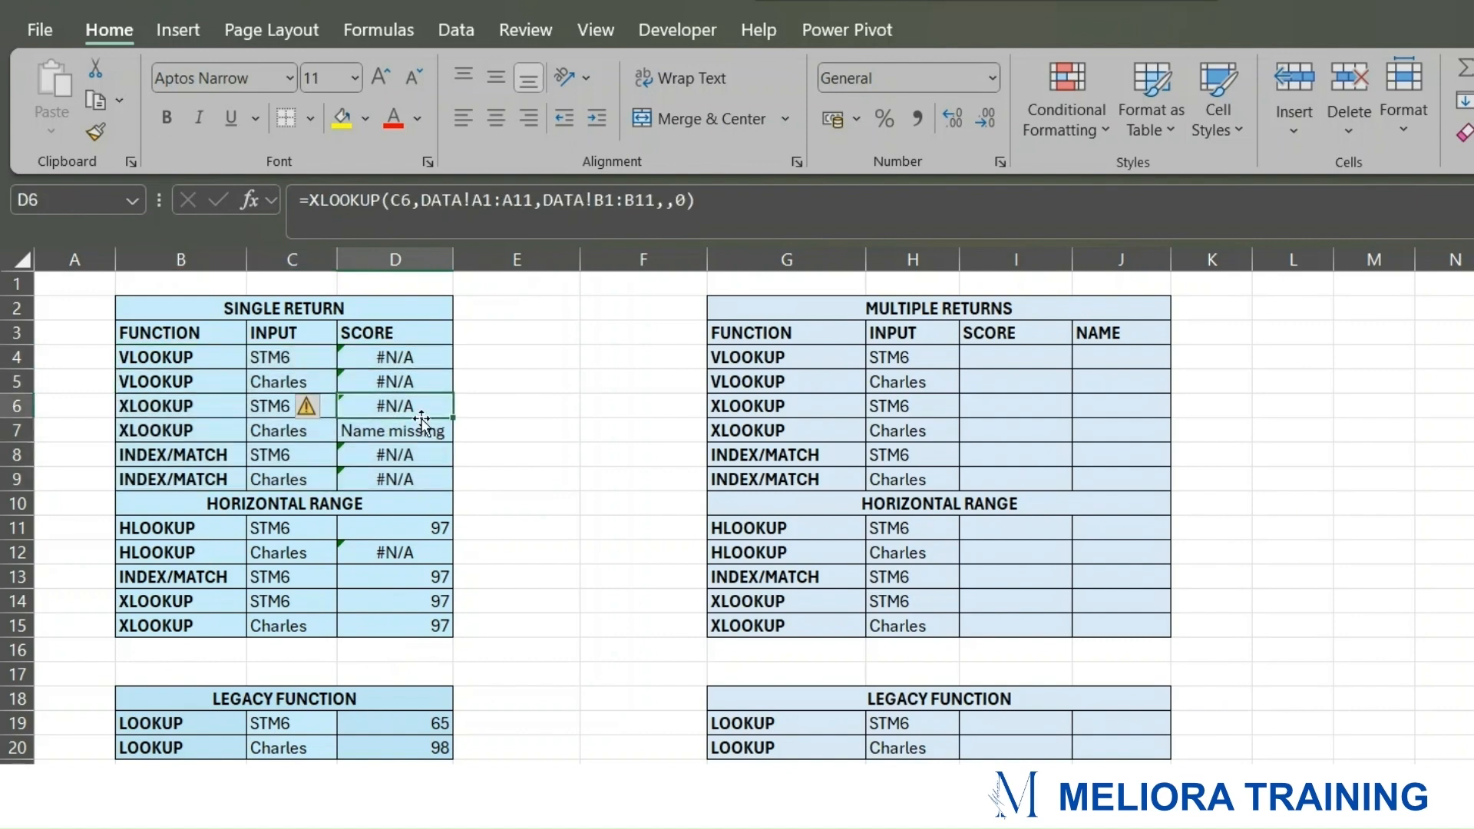
left_click(420, 431)
left_click(446, 456)
left_click(436, 473)
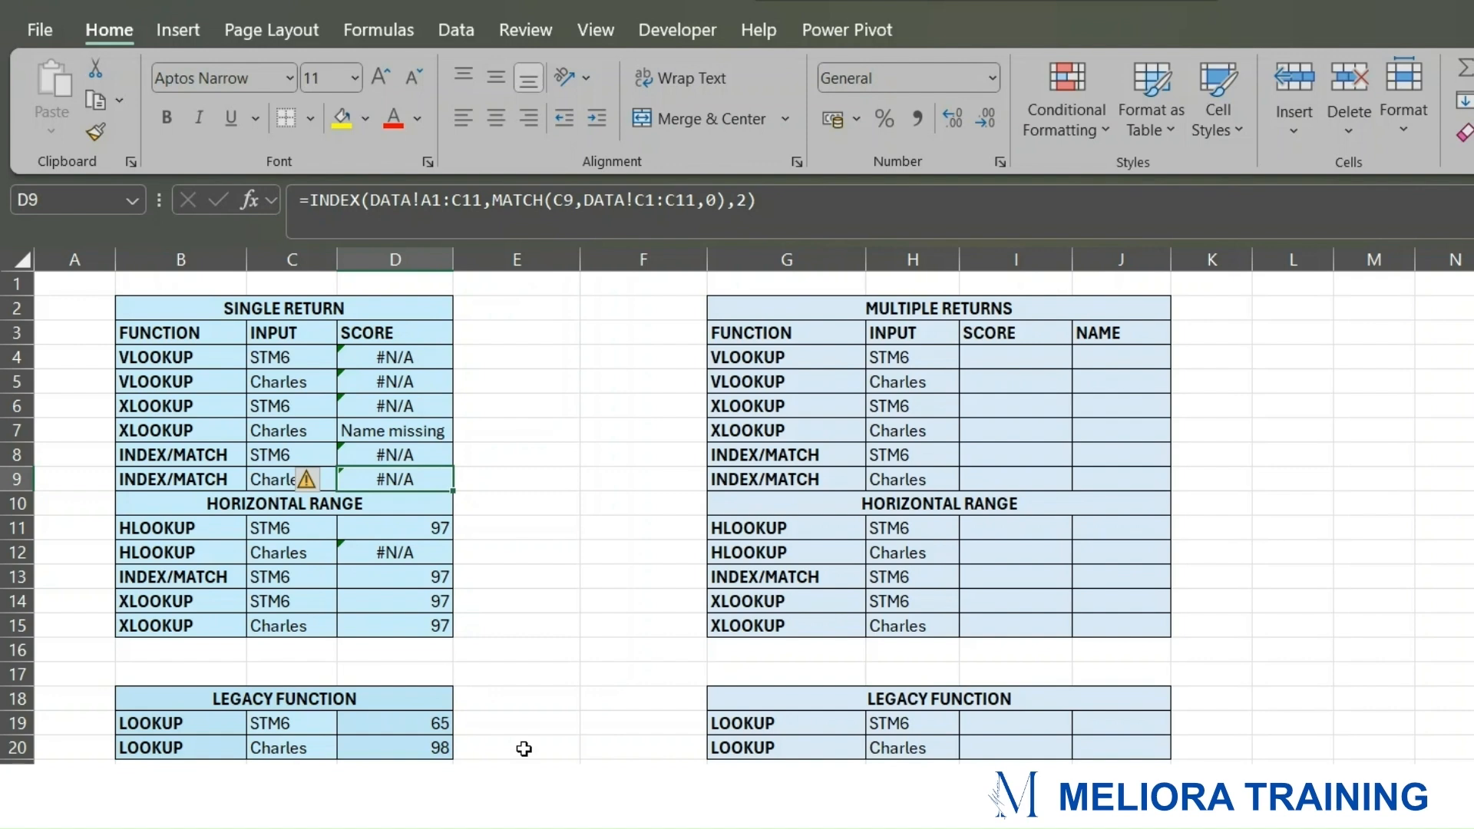
left_click(399, 722)
left_click(404, 743)
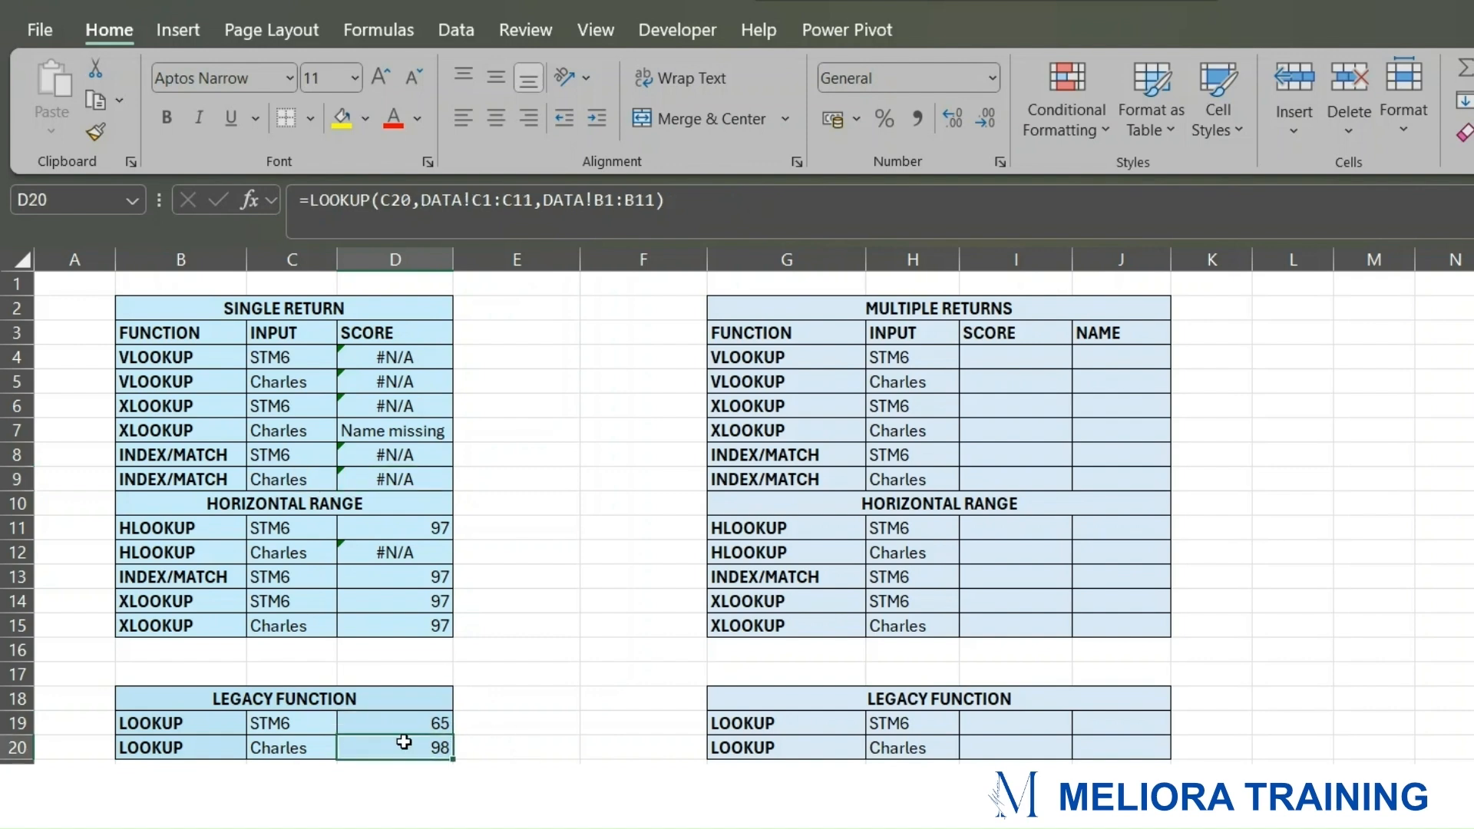
left_click(401, 722)
left_click(398, 746)
Step: Examine the cleared row 7 on the DATA sheet and the neighbouring scores in B6 and B8
left_click(199, 779)
left_click(72, 433)
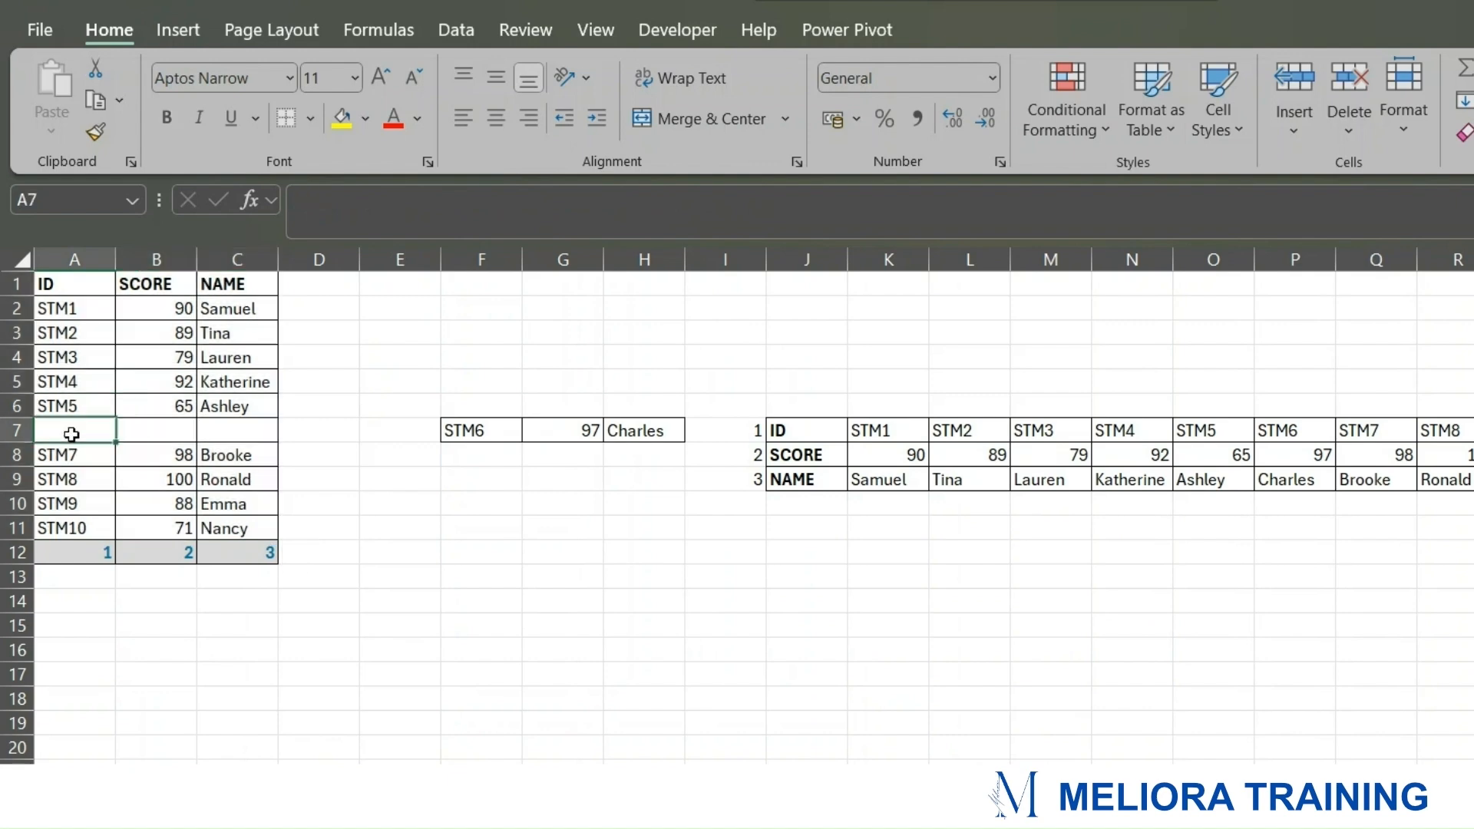
left_click(159, 431)
left_click(248, 431)
left_click(108, 431)
left_click(181, 431)
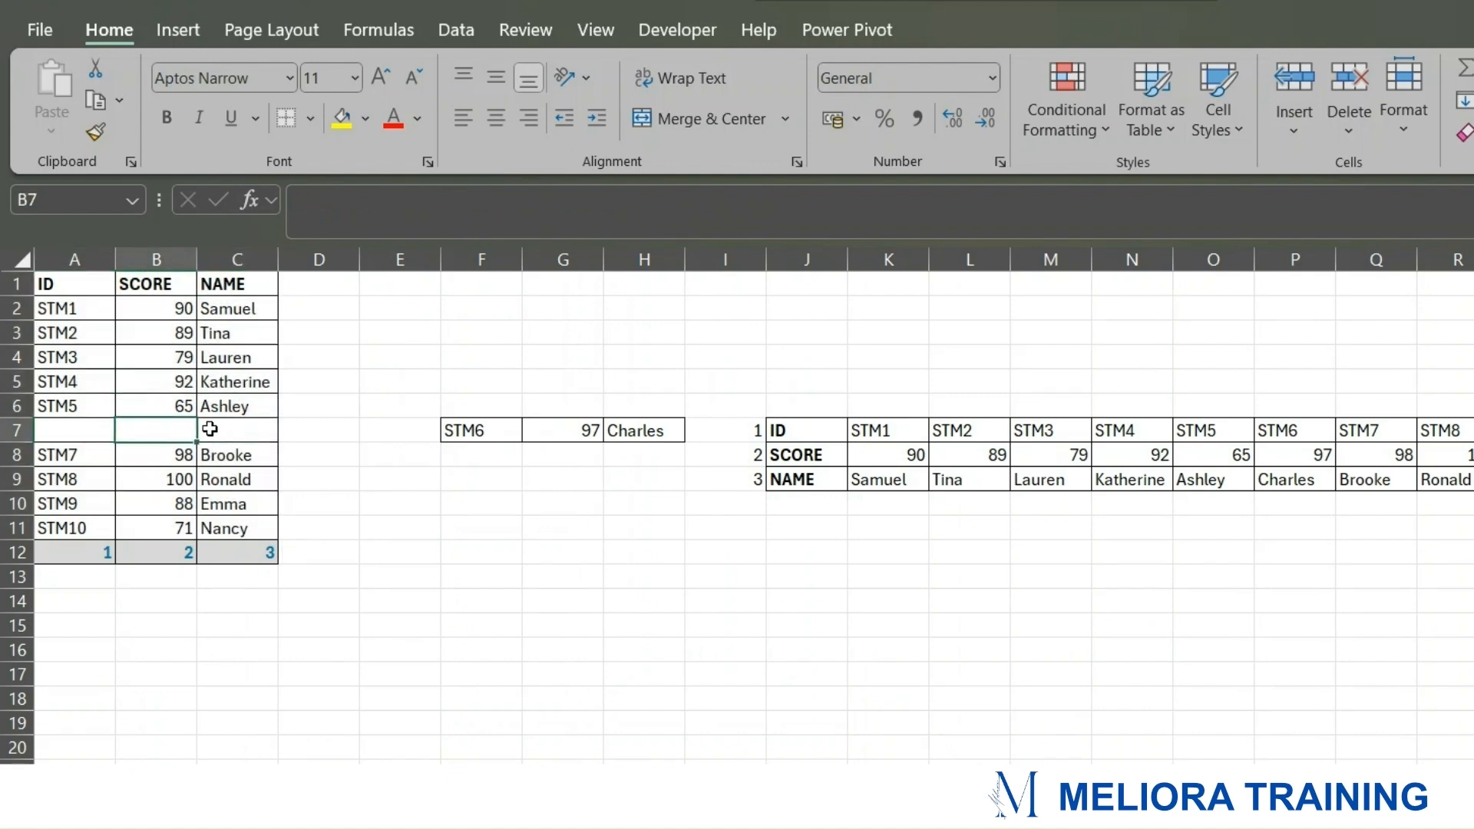
left_click(180, 413)
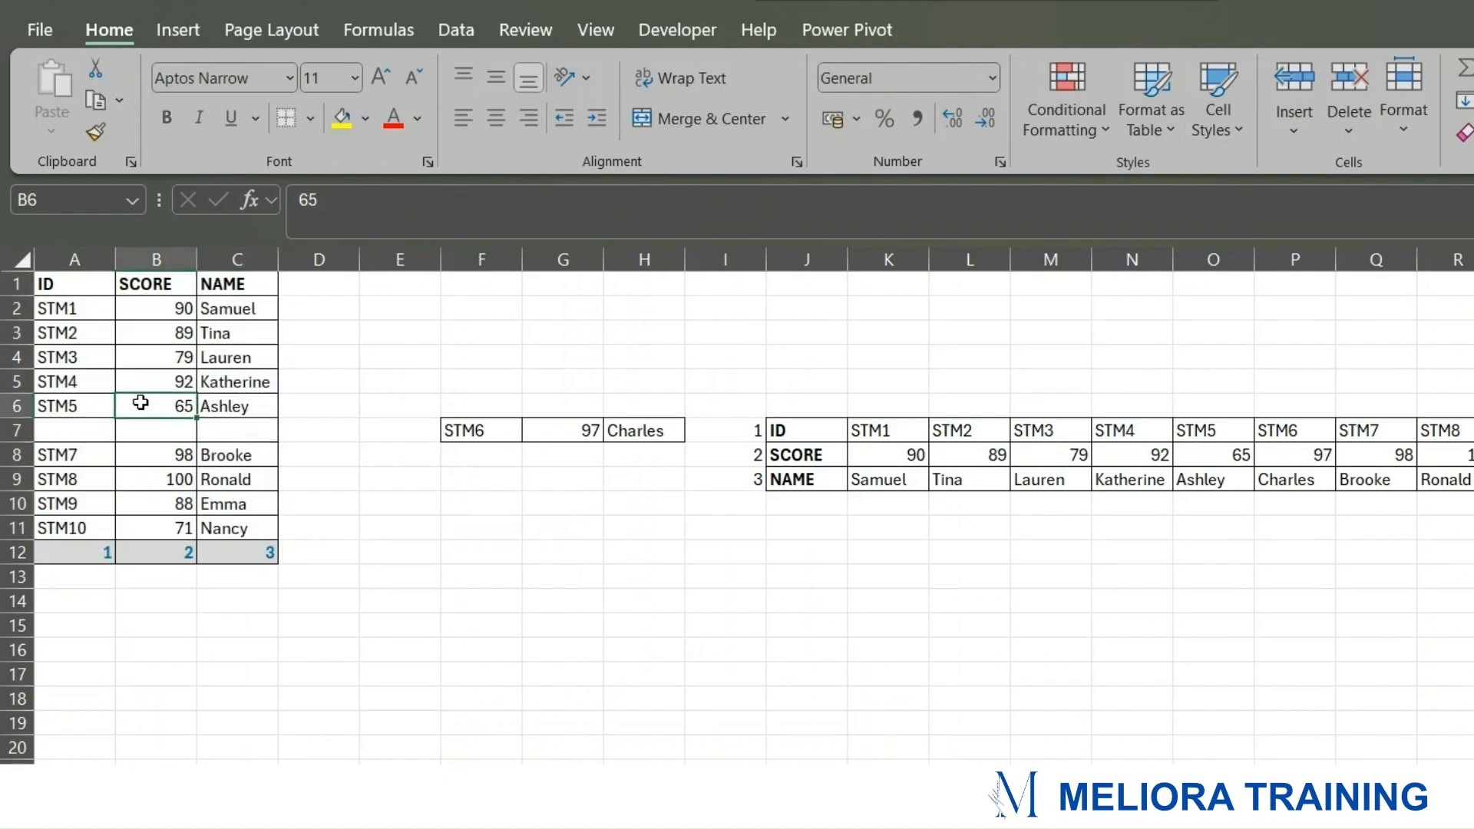
left_click(166, 453)
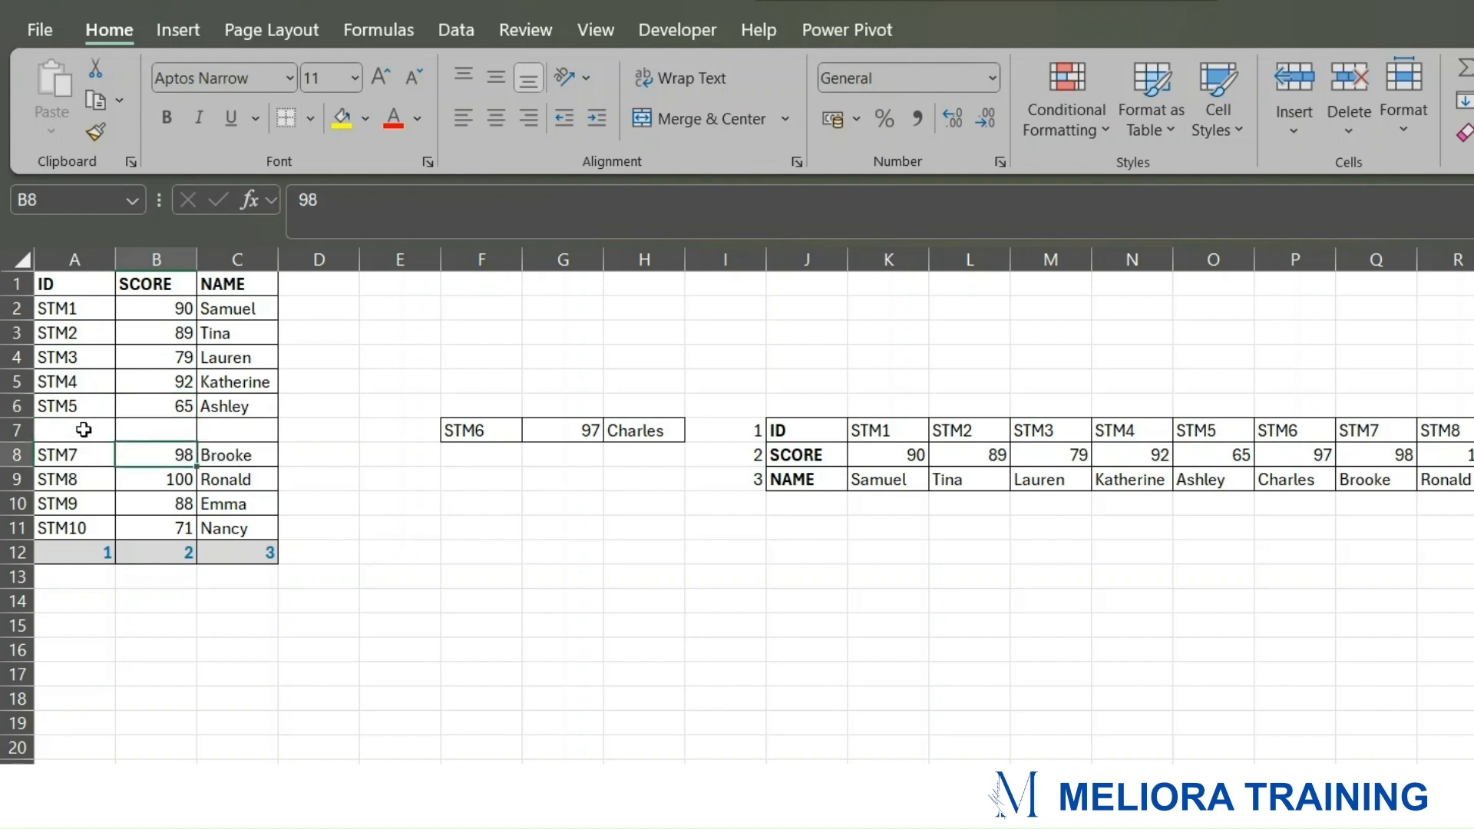
left_click_drag(80, 430, 258, 431)
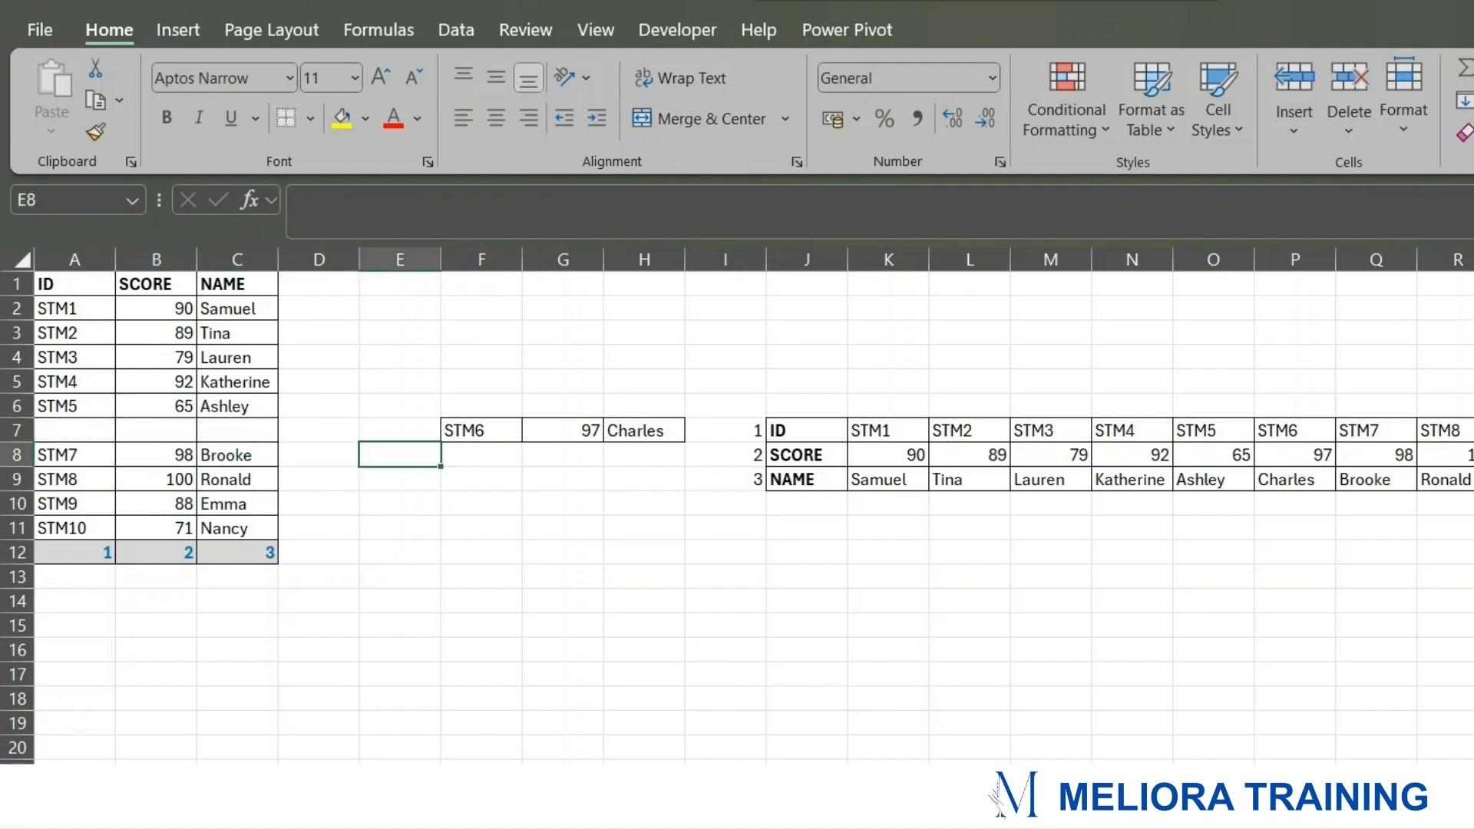
Step: Compare the legacy LOOKUP rows with the VLOOKUP in D4 and the XLOOKUP rows 6 and 7 on the lookup sheet
left_click(384, 795)
left_click(525, 698)
left_click_drag(195, 729, 434, 744)
left_click(408, 358)
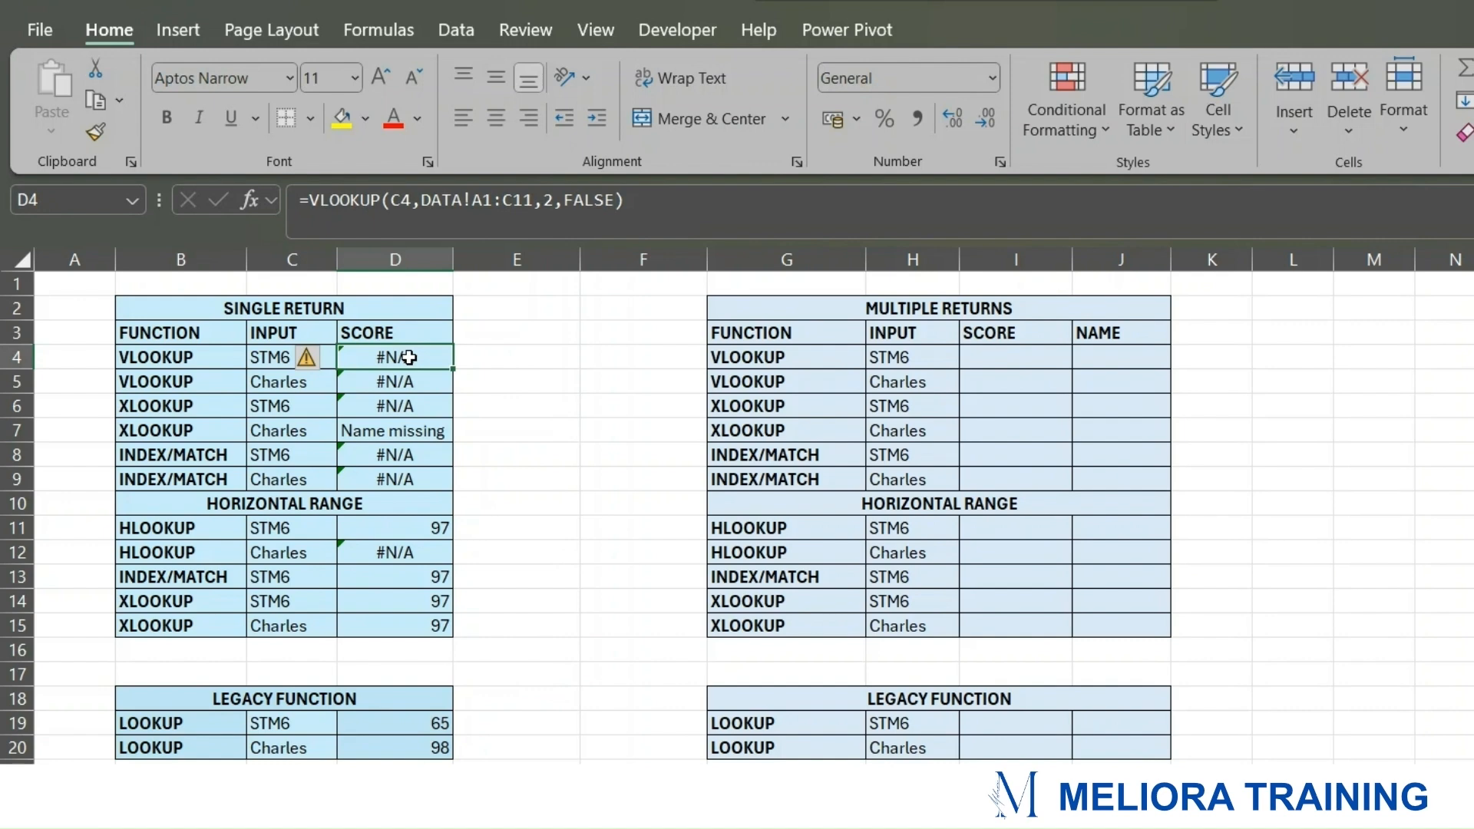
left_click(367, 427)
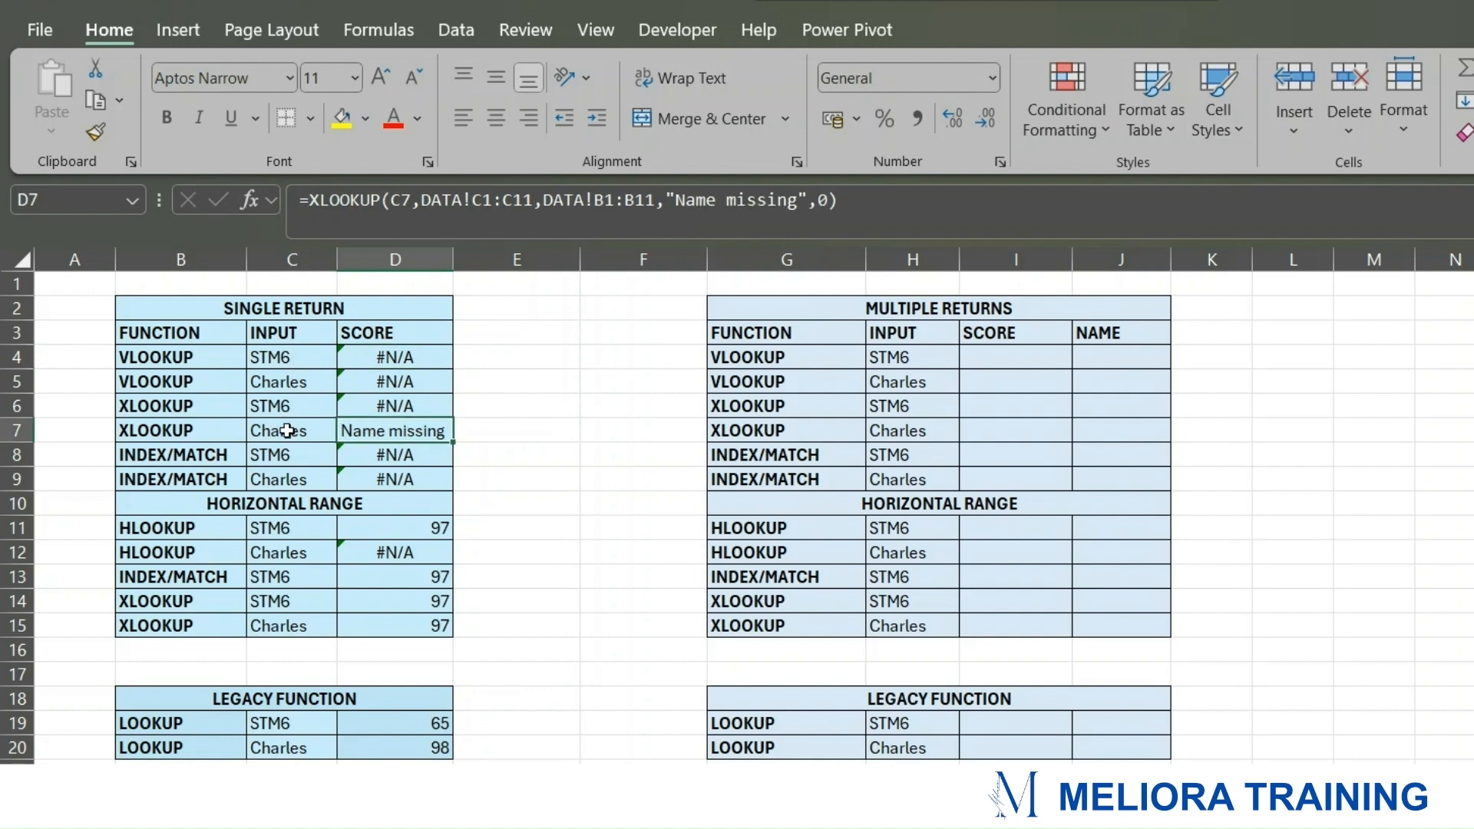
left_click_drag(190, 405, 436, 428)
left_click(532, 431)
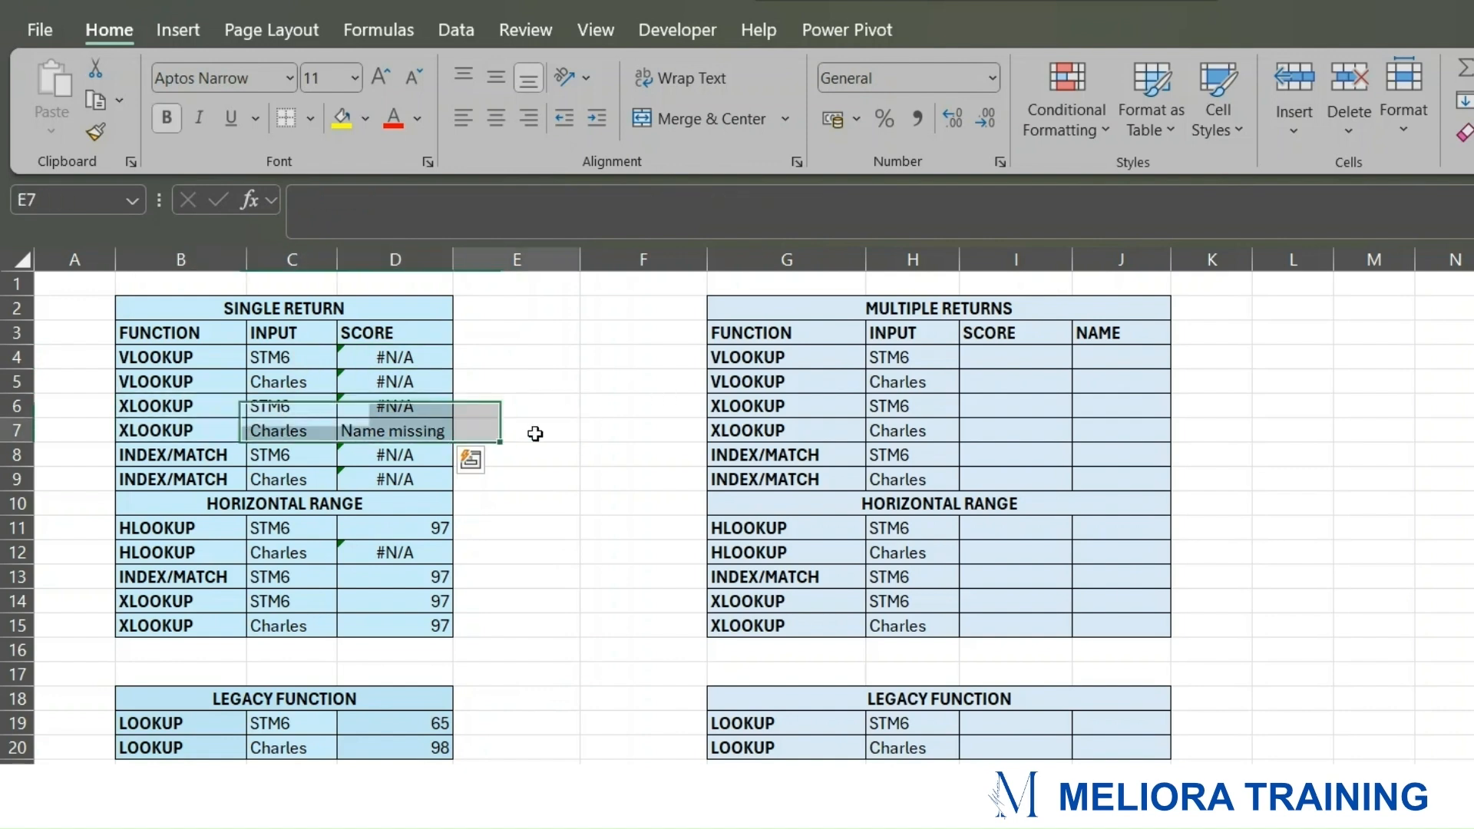
left_click_drag(184, 722, 373, 737)
left_click(373, 737)
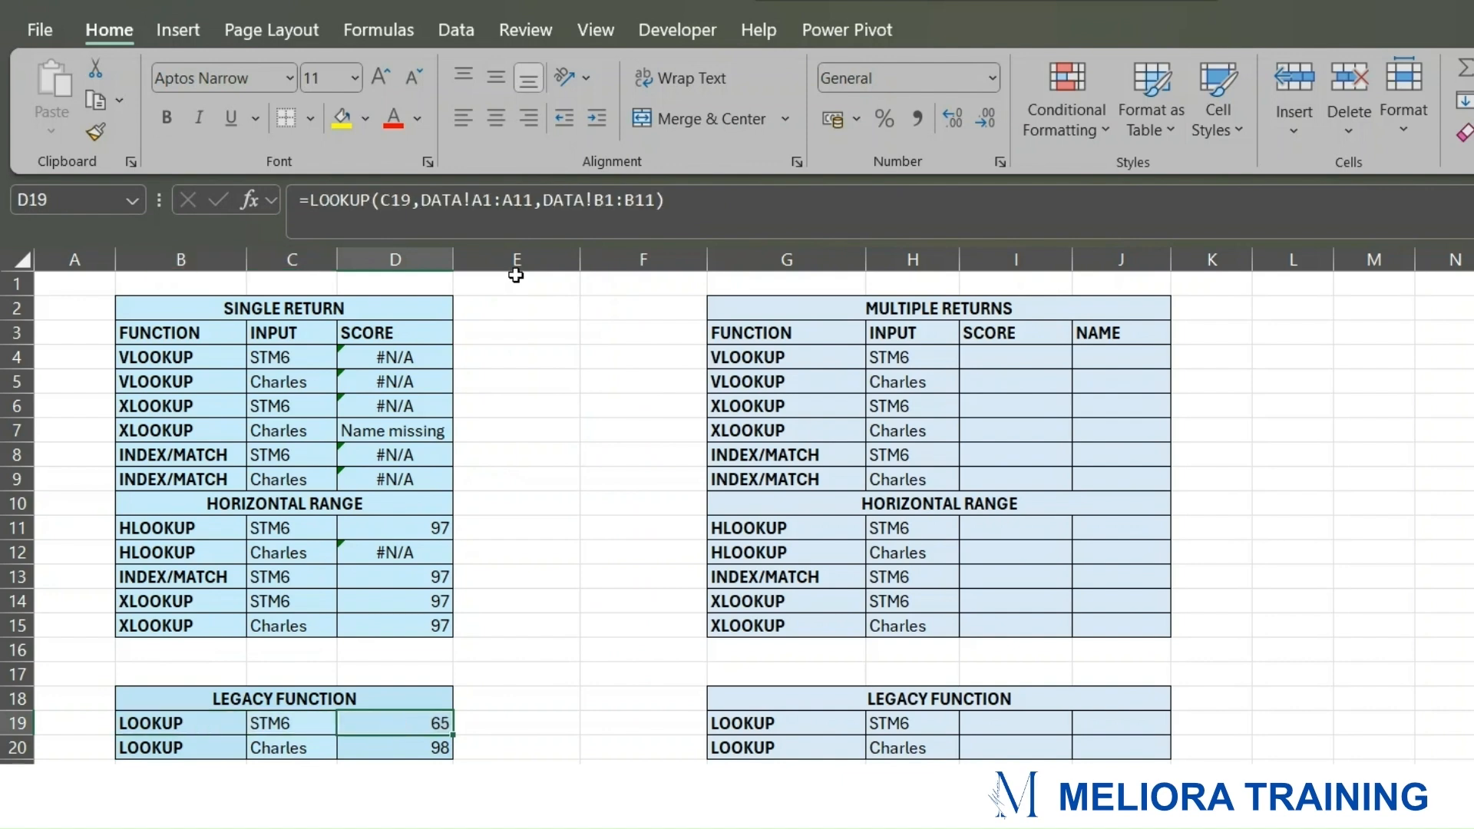
left_click(572, 685)
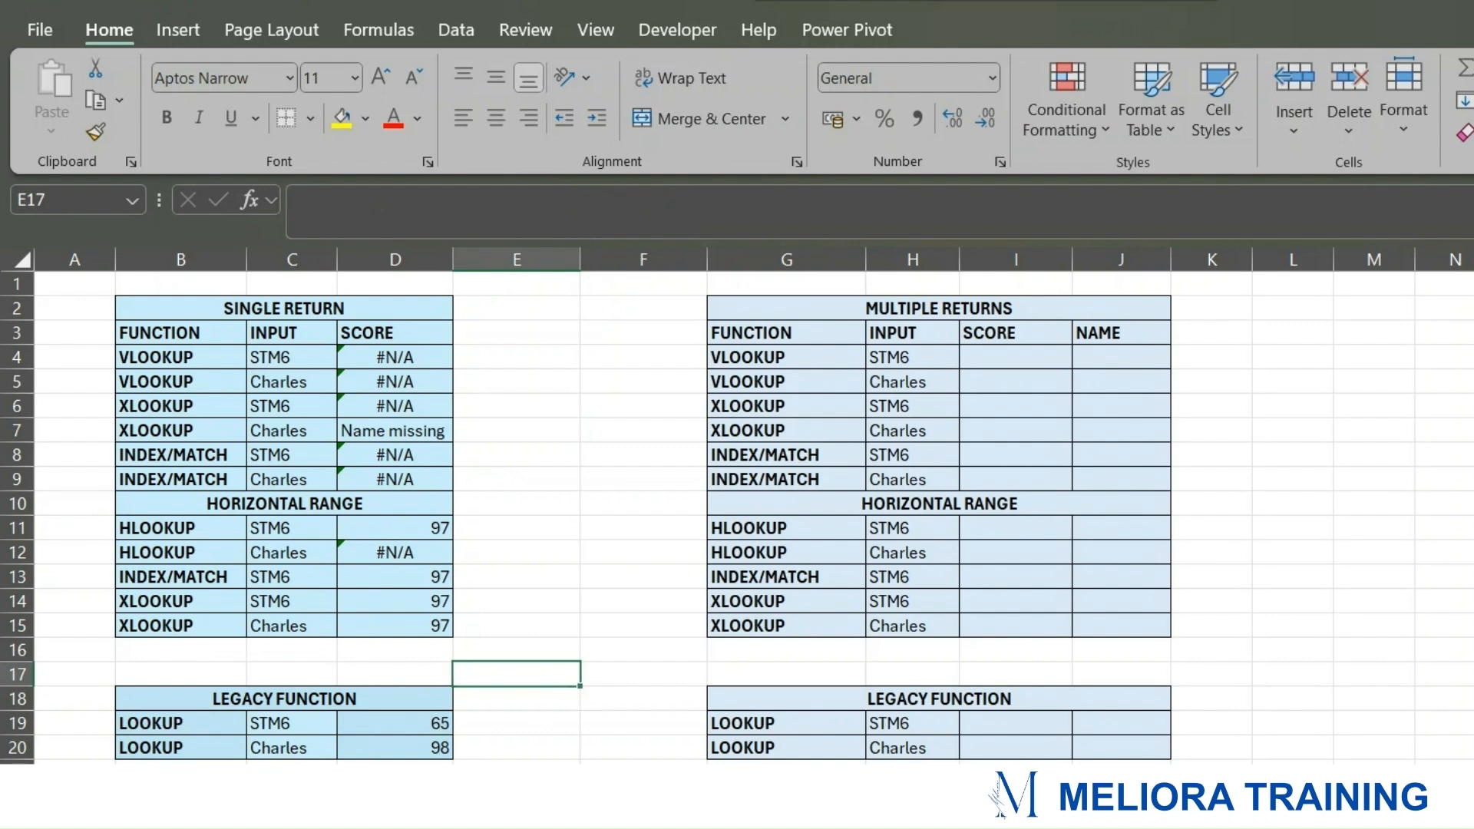
Step: Copy the STM6 record from F7:H7 on the DATA sheet back into A7:C7, and clear the temporary copy
left_click(439, 786)
left_click_drag(481, 431, 653, 429)
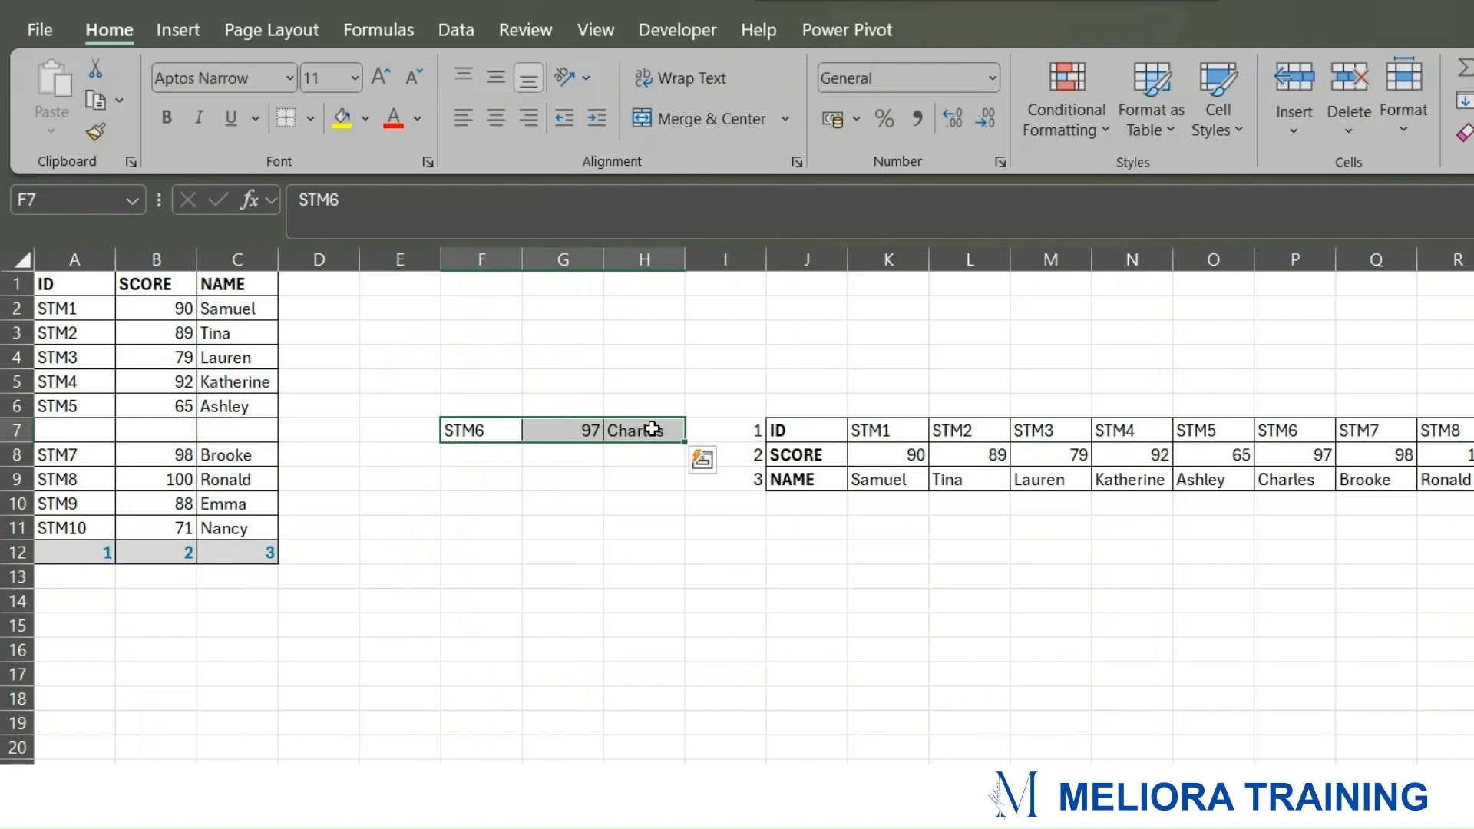
key("ctrl+c")
left_click_drag(102, 430, 245, 432)
key("ctrl+v")
left_click(453, 553)
left_click_drag(414, 388, 681, 494)
key("Delete")
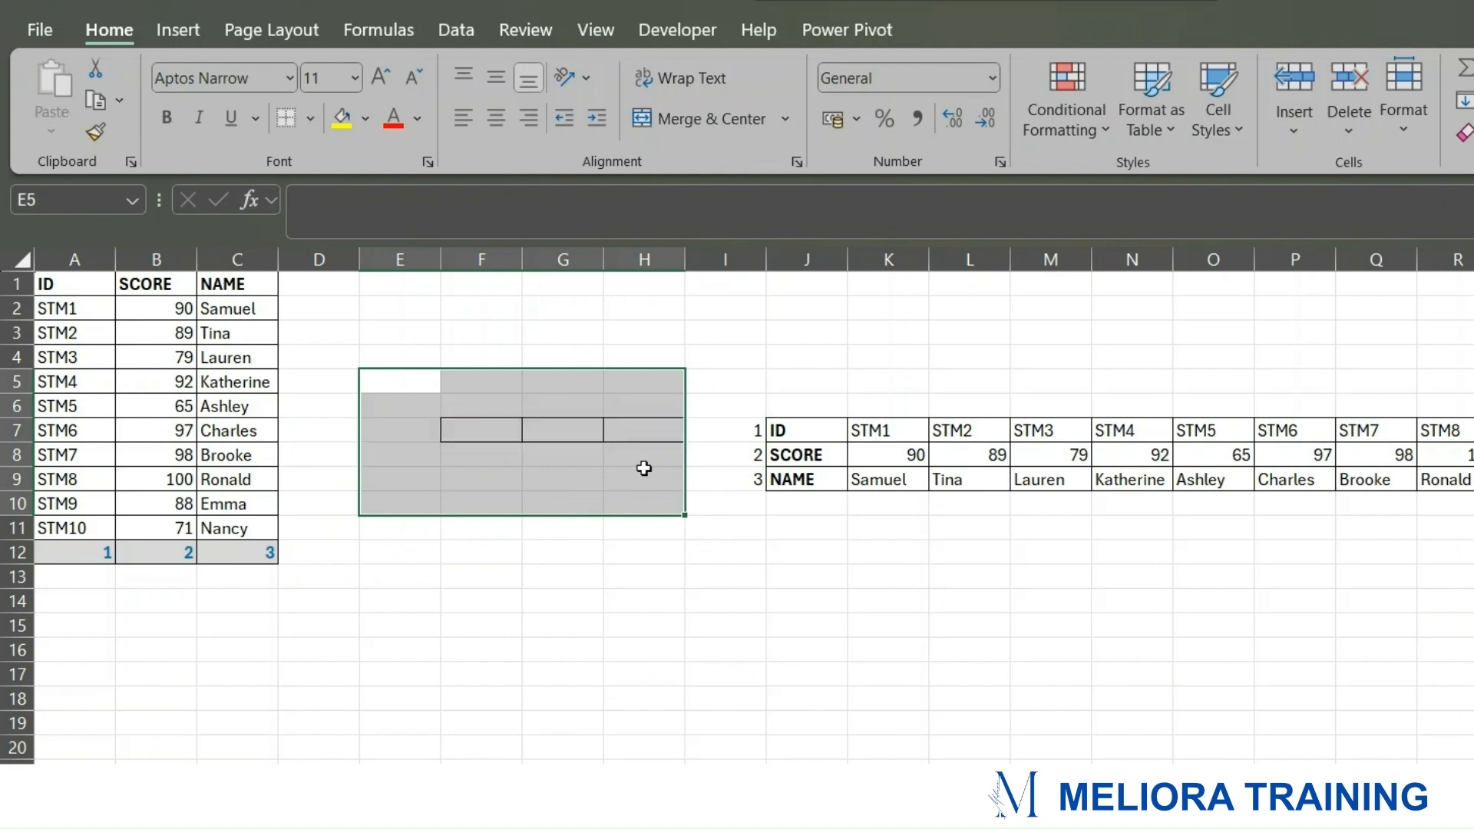
left_click(568, 691)
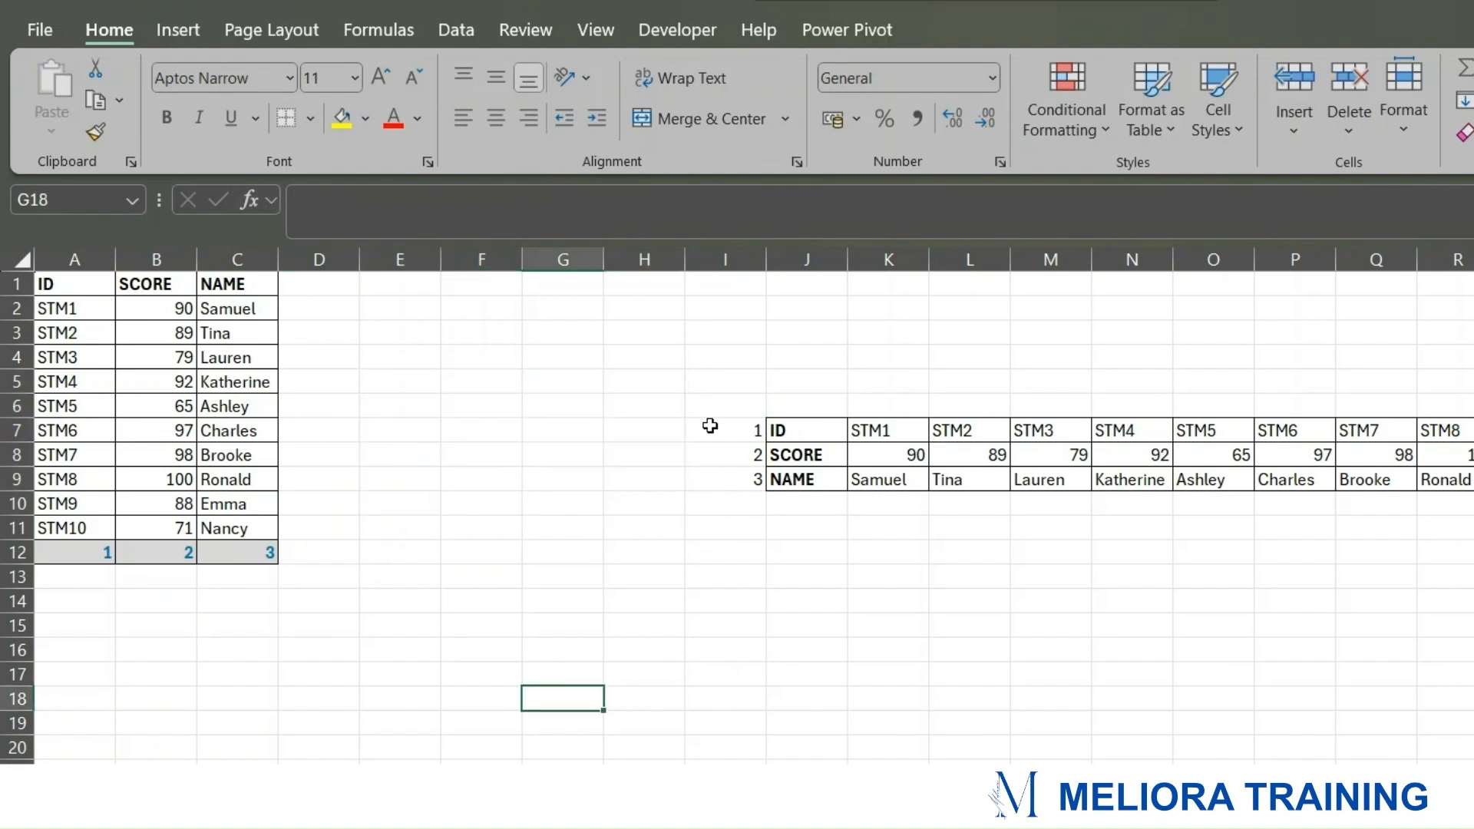
Step: Move the horizontal data range on the DATA sheet back so it starts at F7
left_click_drag(707, 426, 1454, 480)
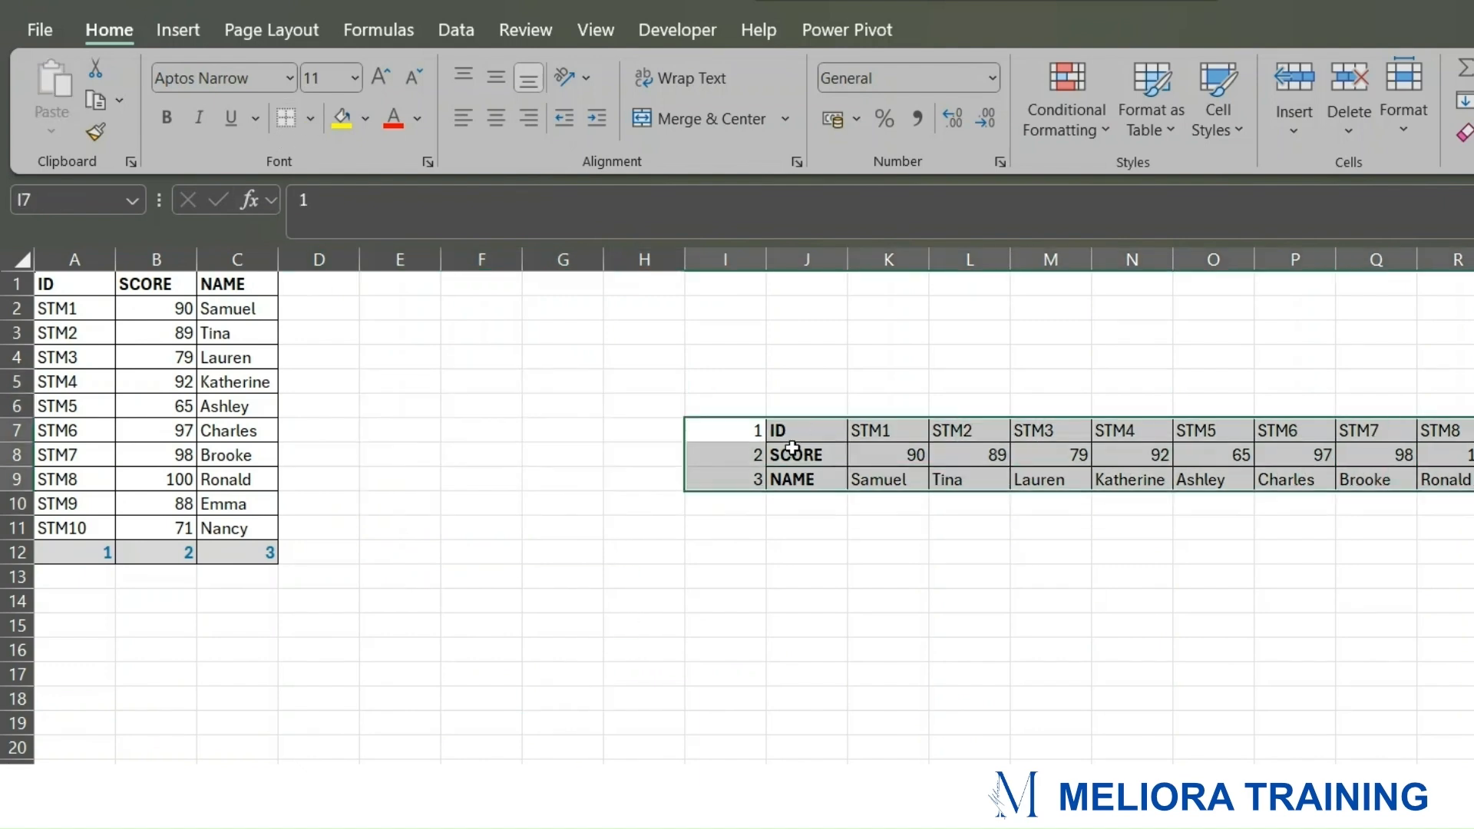
left_click_drag(689, 495, 494, 484)
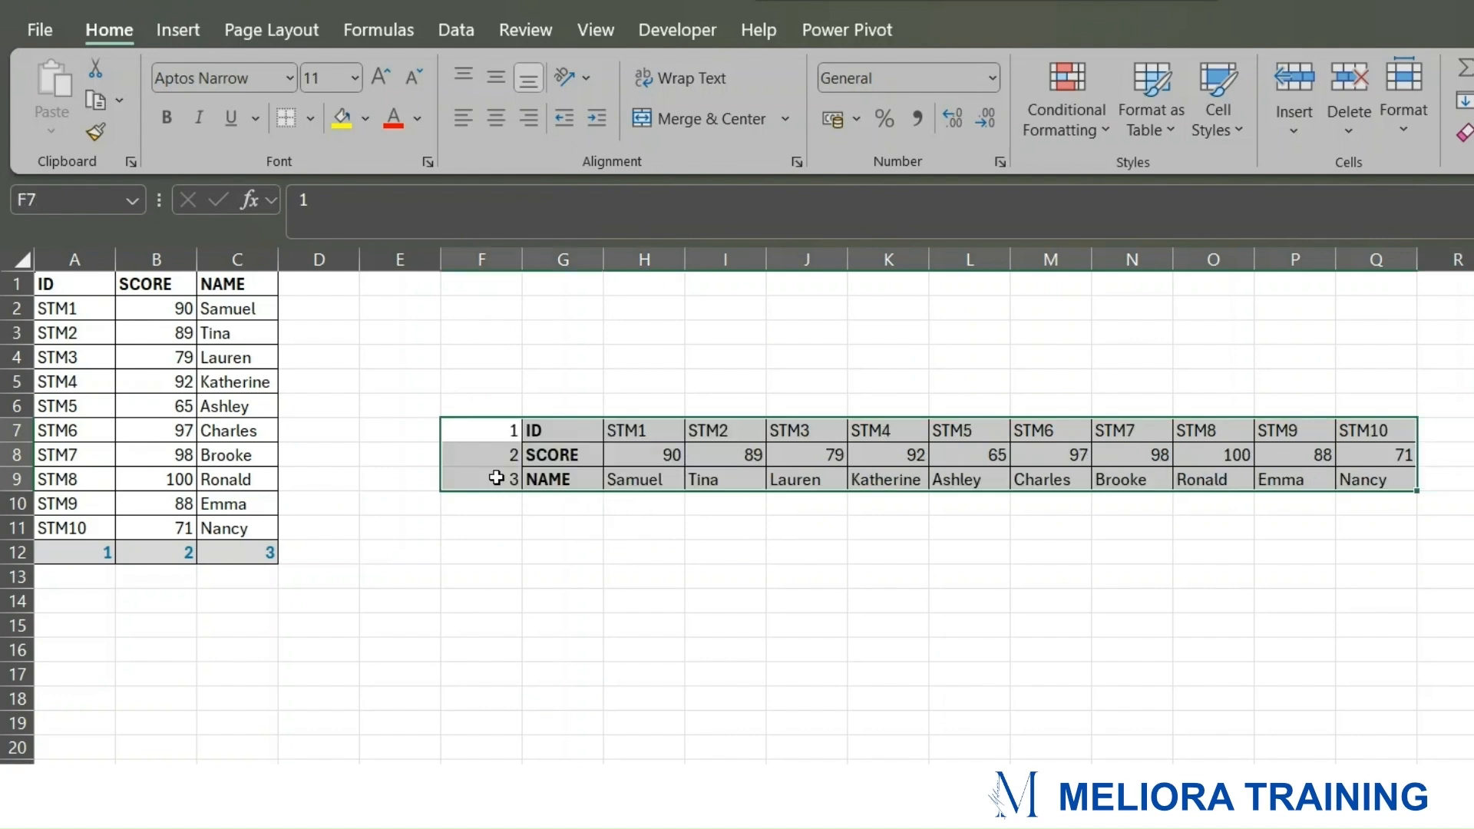
left_click(725, 601)
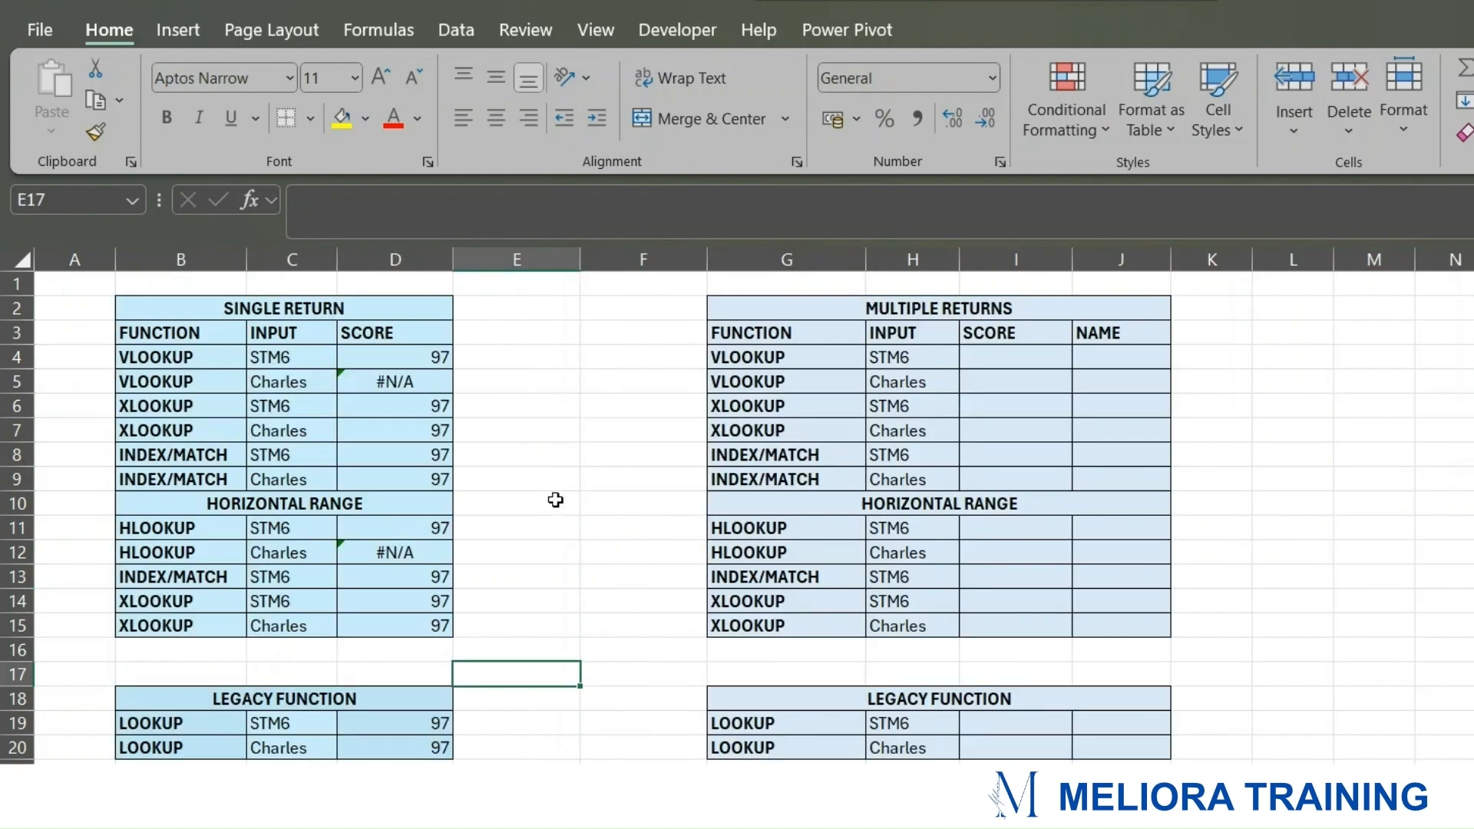
Step: Review all scores in the single return, horizontal range and legacy function tables on the lookup sheet
key("Up")
key("Up")
key("Up")
key("Up")
key("Up")
key("Up")
key("Up")
key("Up")
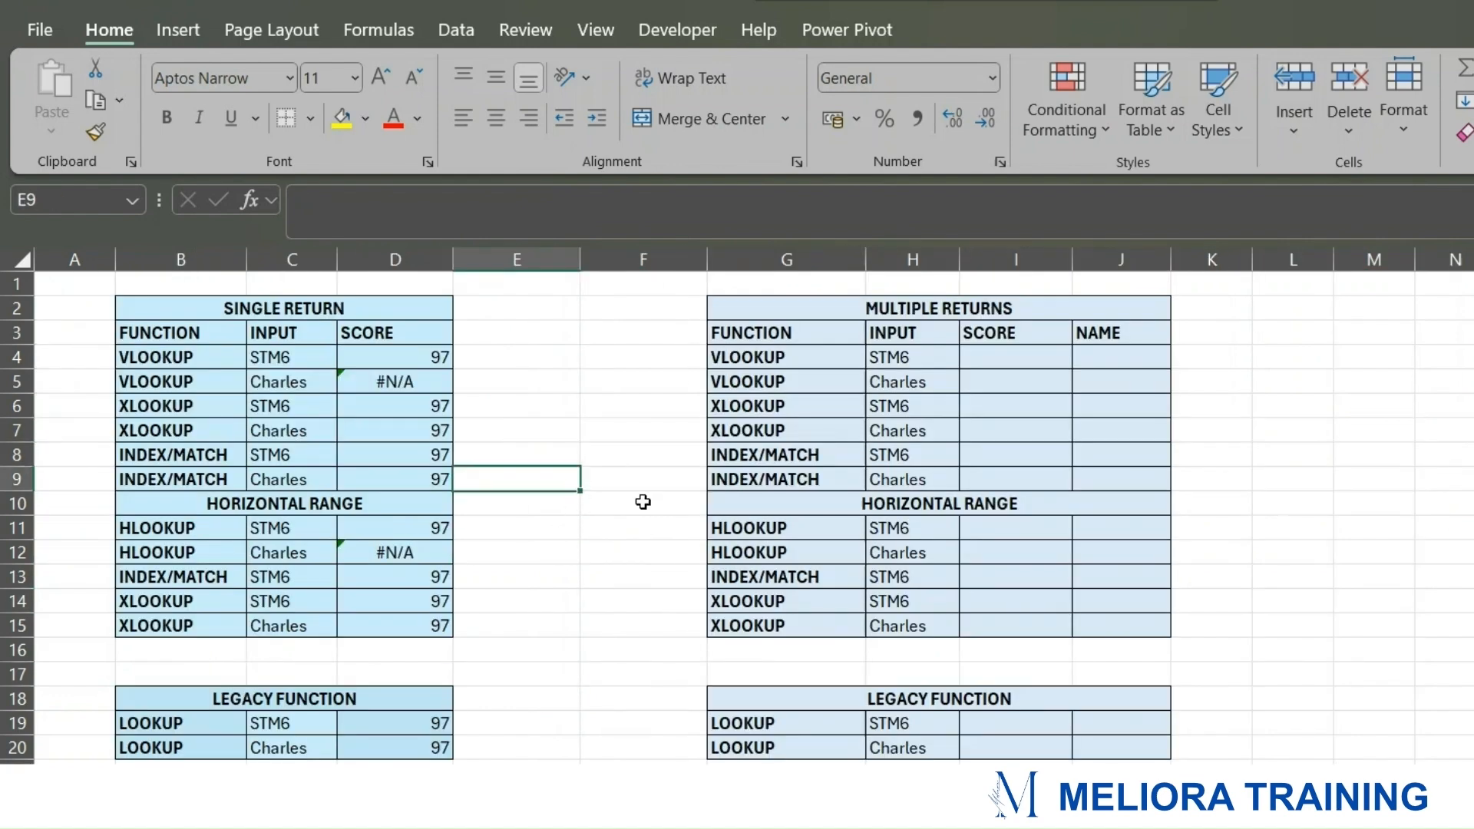
left_click_drag(430, 340, 426, 748)
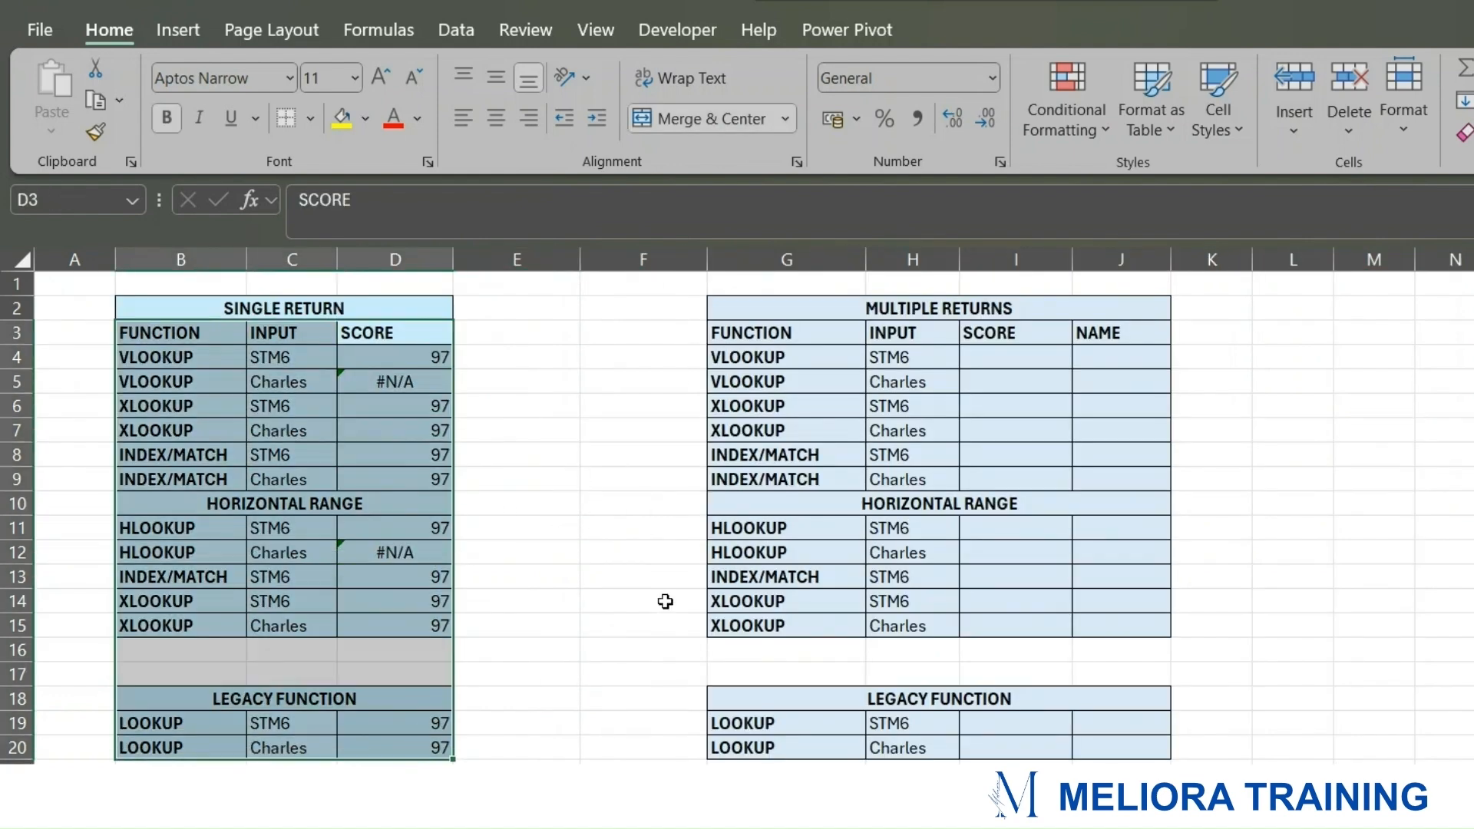
left_click(661, 602)
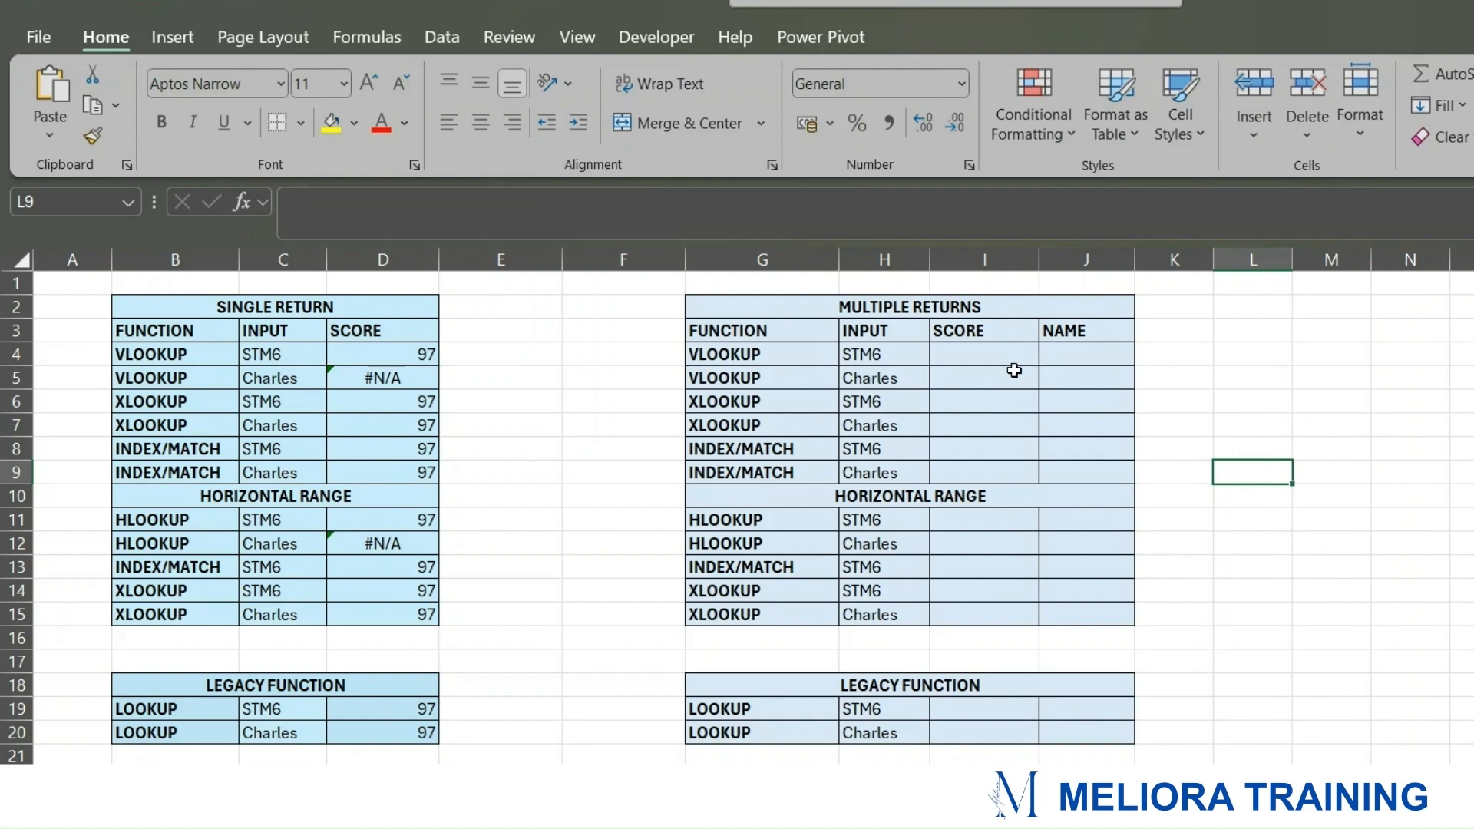
Step: Start a VLOOKUP in I4 of the multiple returns table, using H4 as the lookup value and DATA!A1:C11 as the table array
left_click_drag(388, 330, 394, 725)
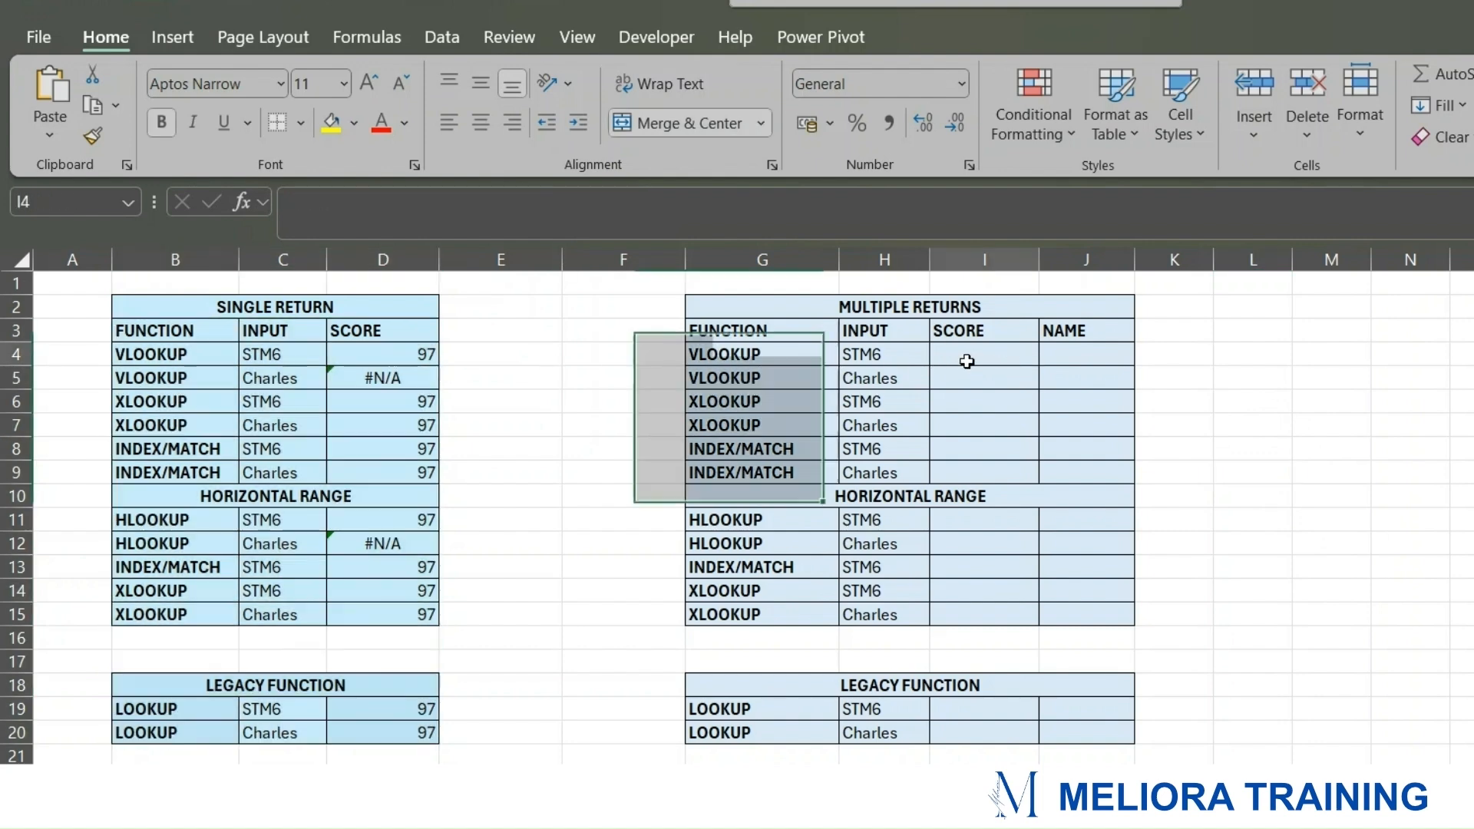
left_click(951, 365)
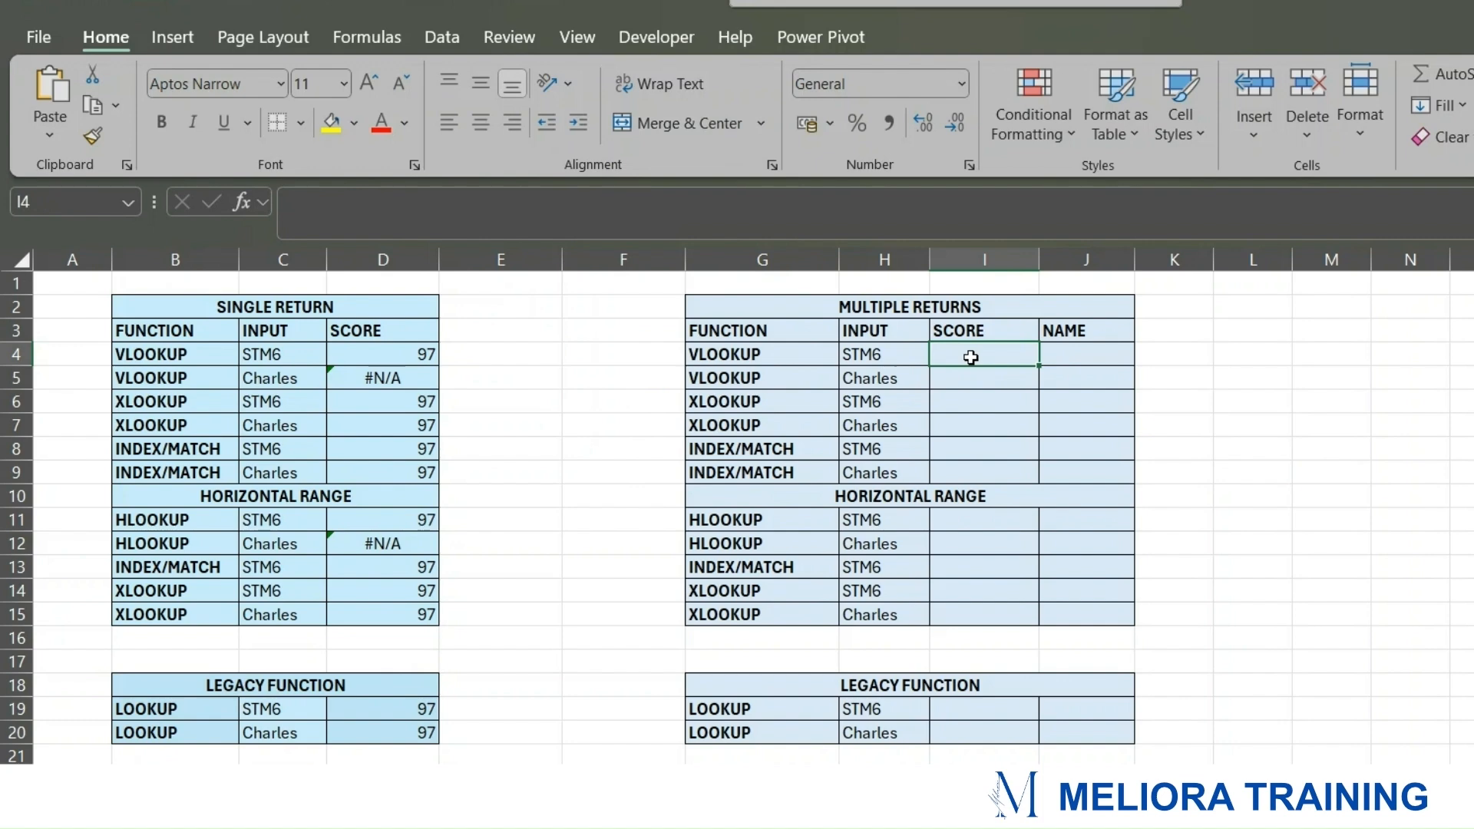
type("=")
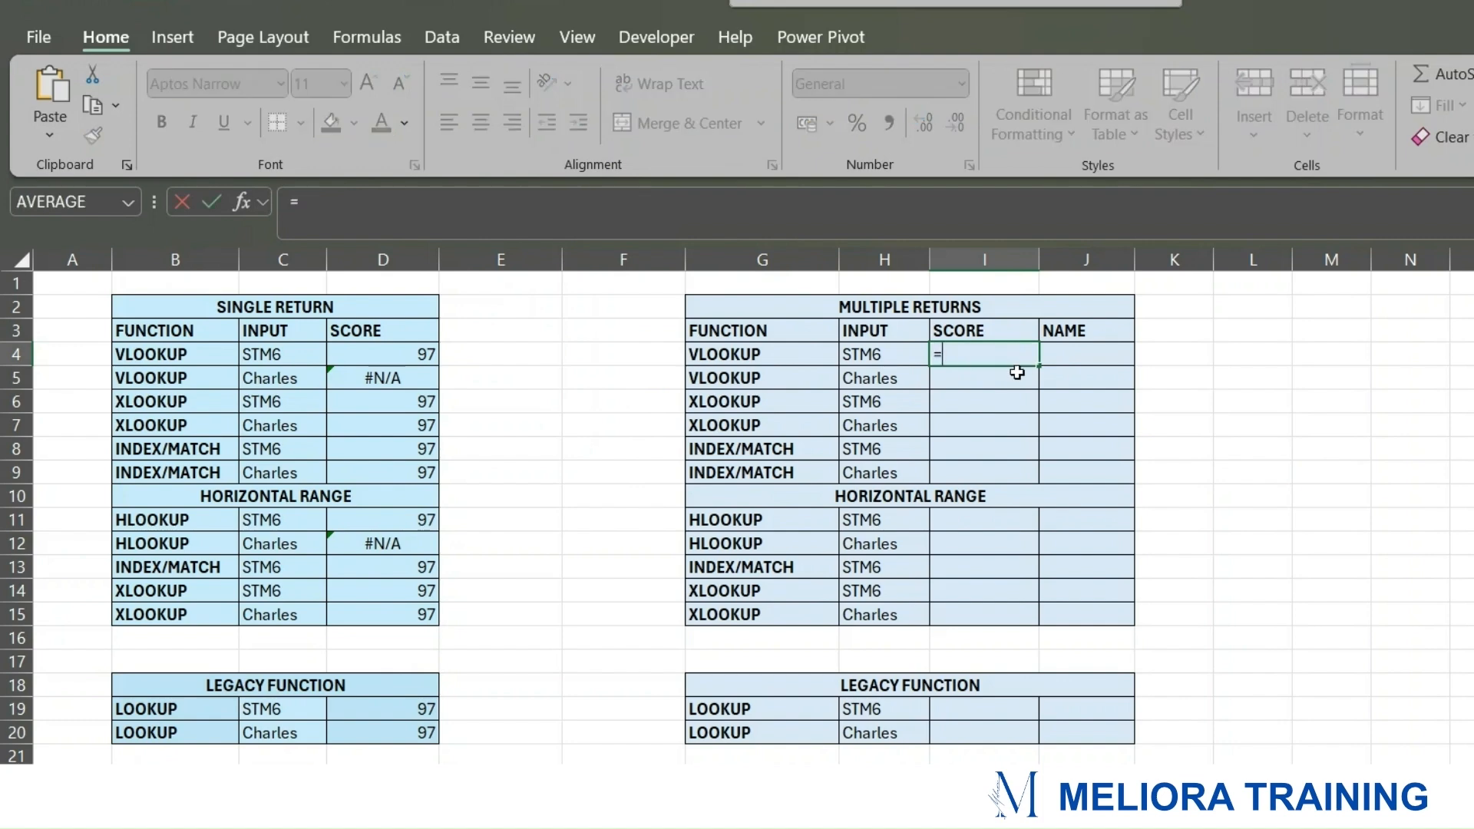
type("vloo")
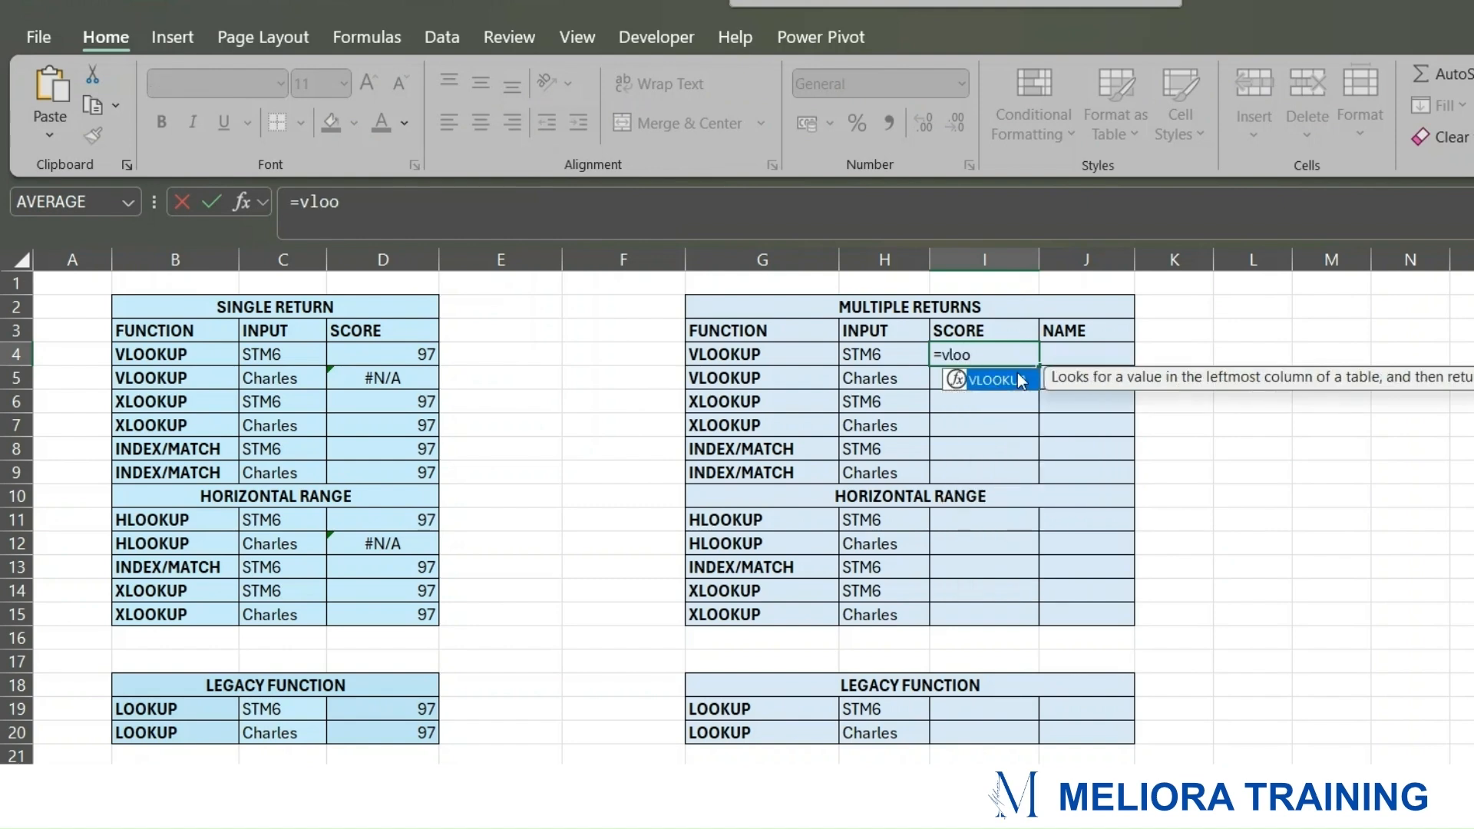
key("Tab")
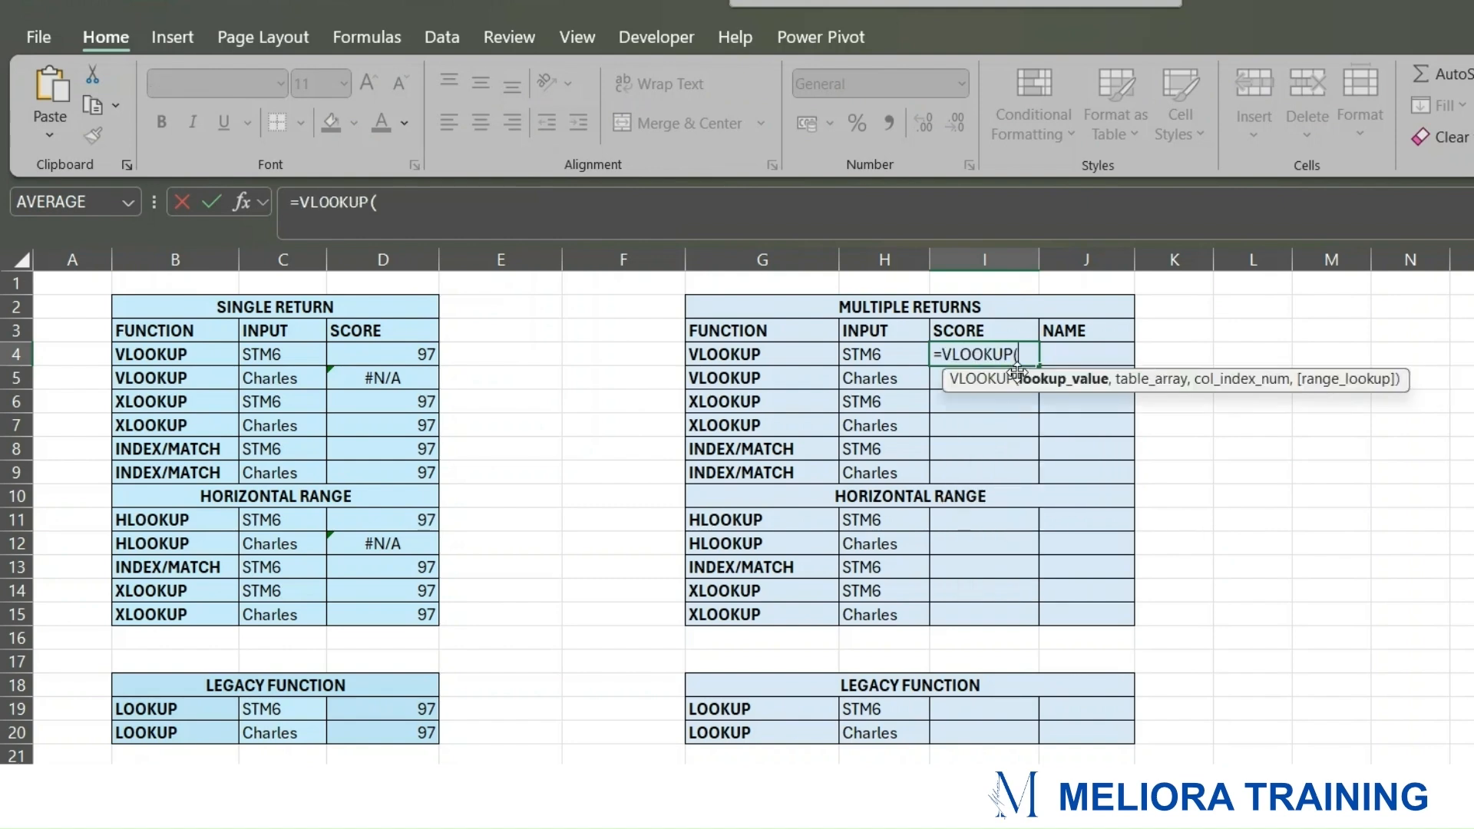
left_click(857, 355)
type(",")
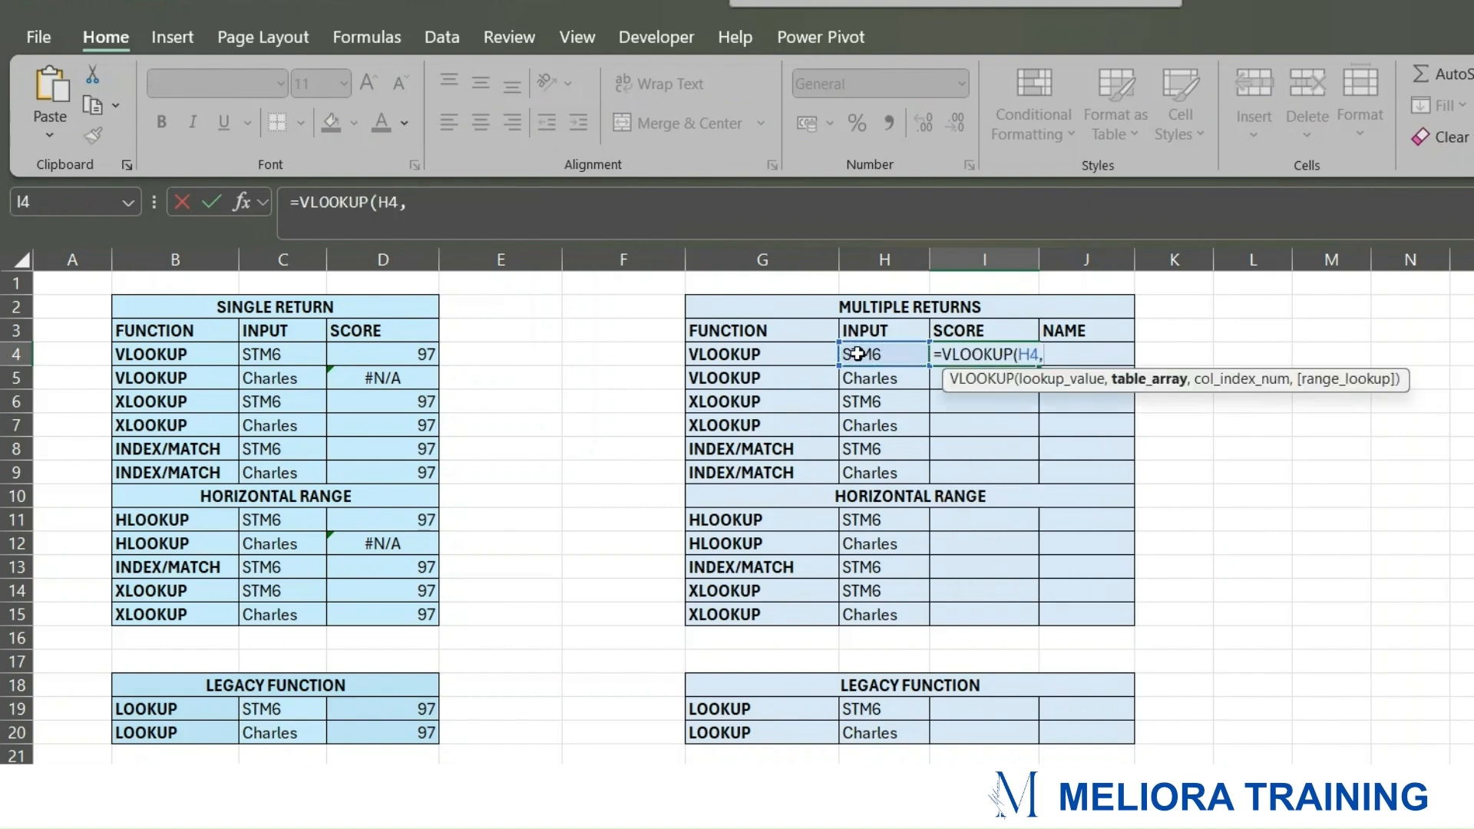
type("DATA")
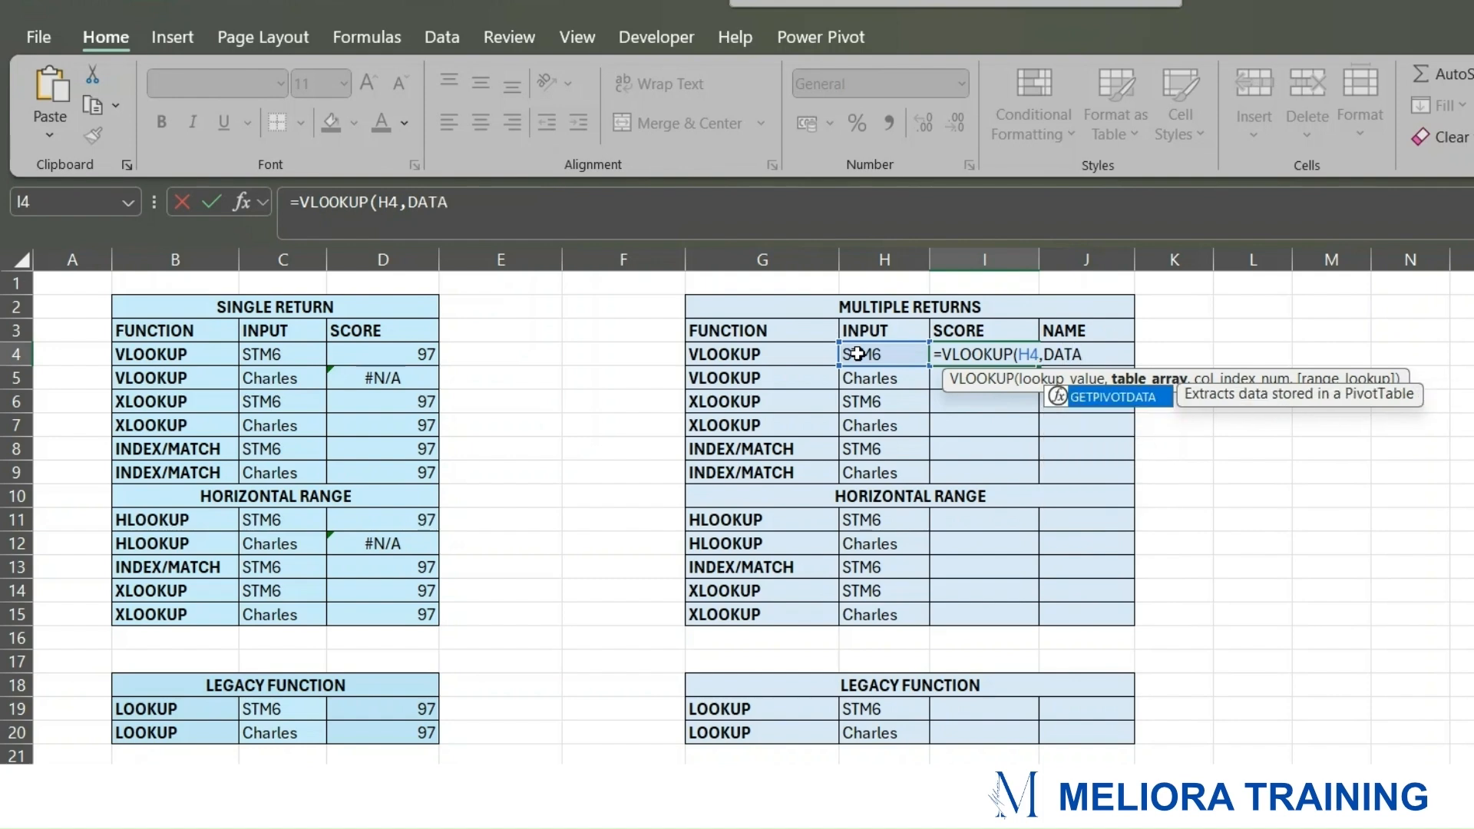
type("!A")
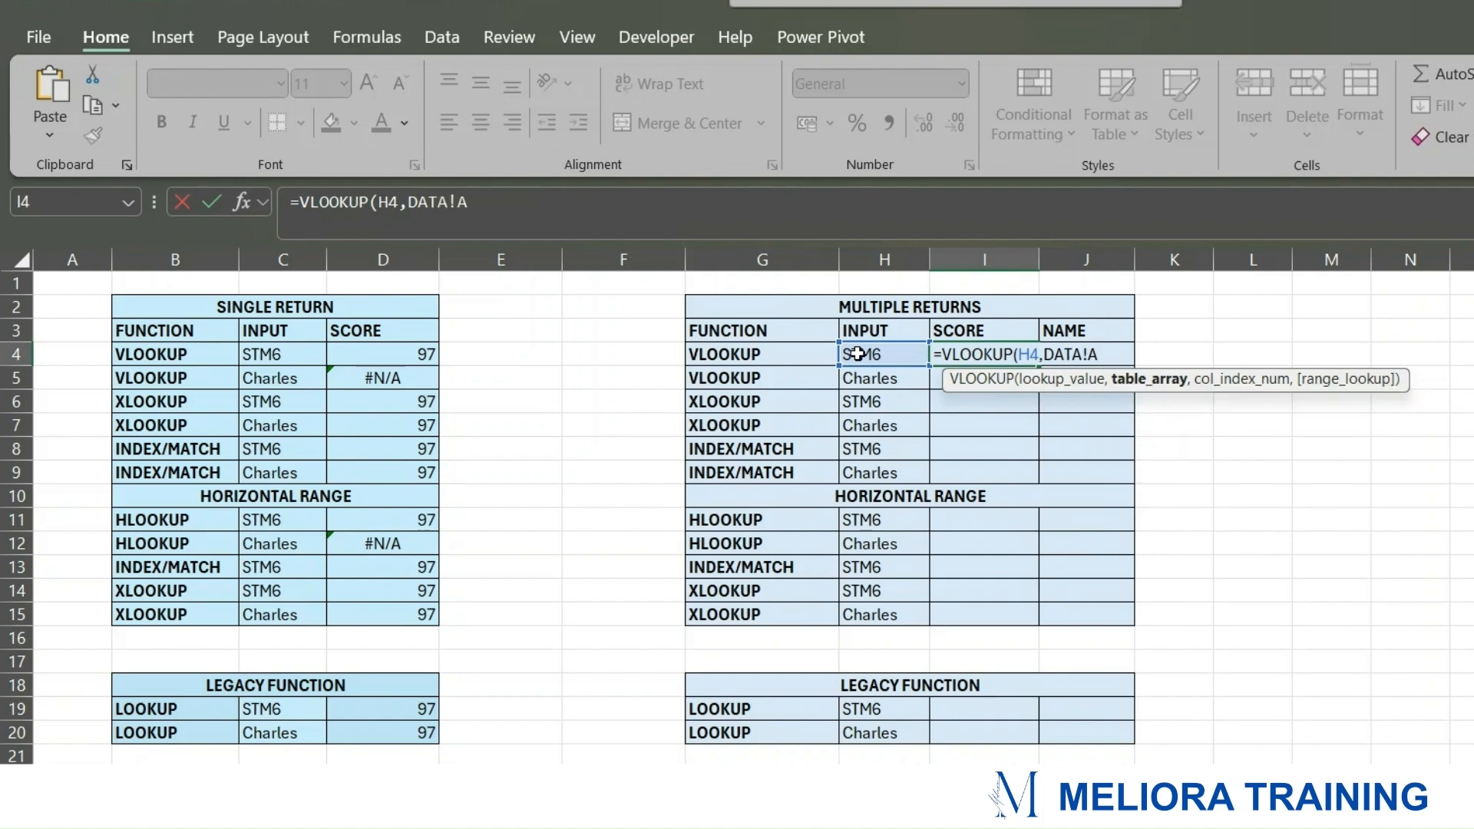
type("1:C11")
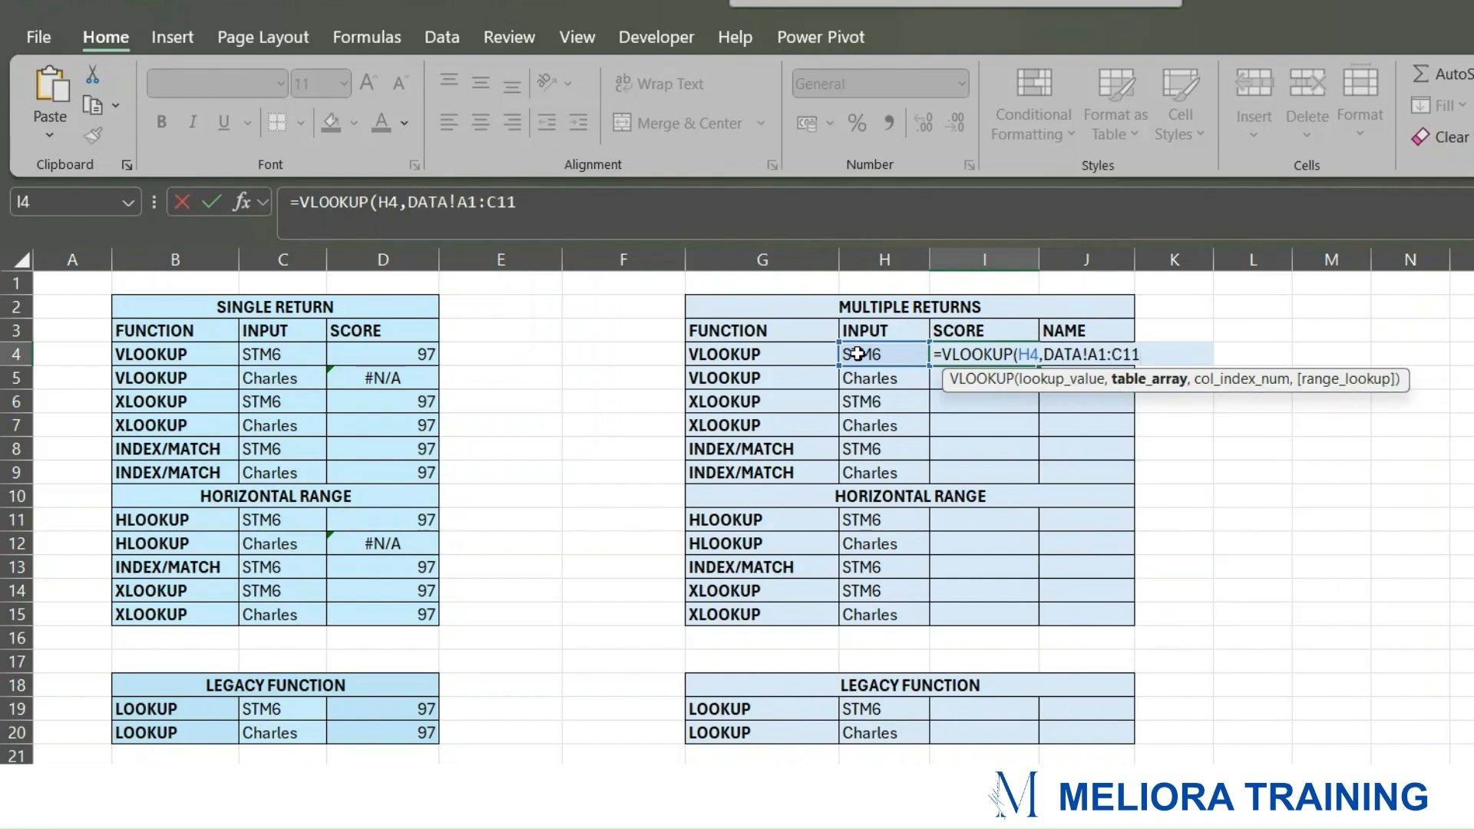
type(",")
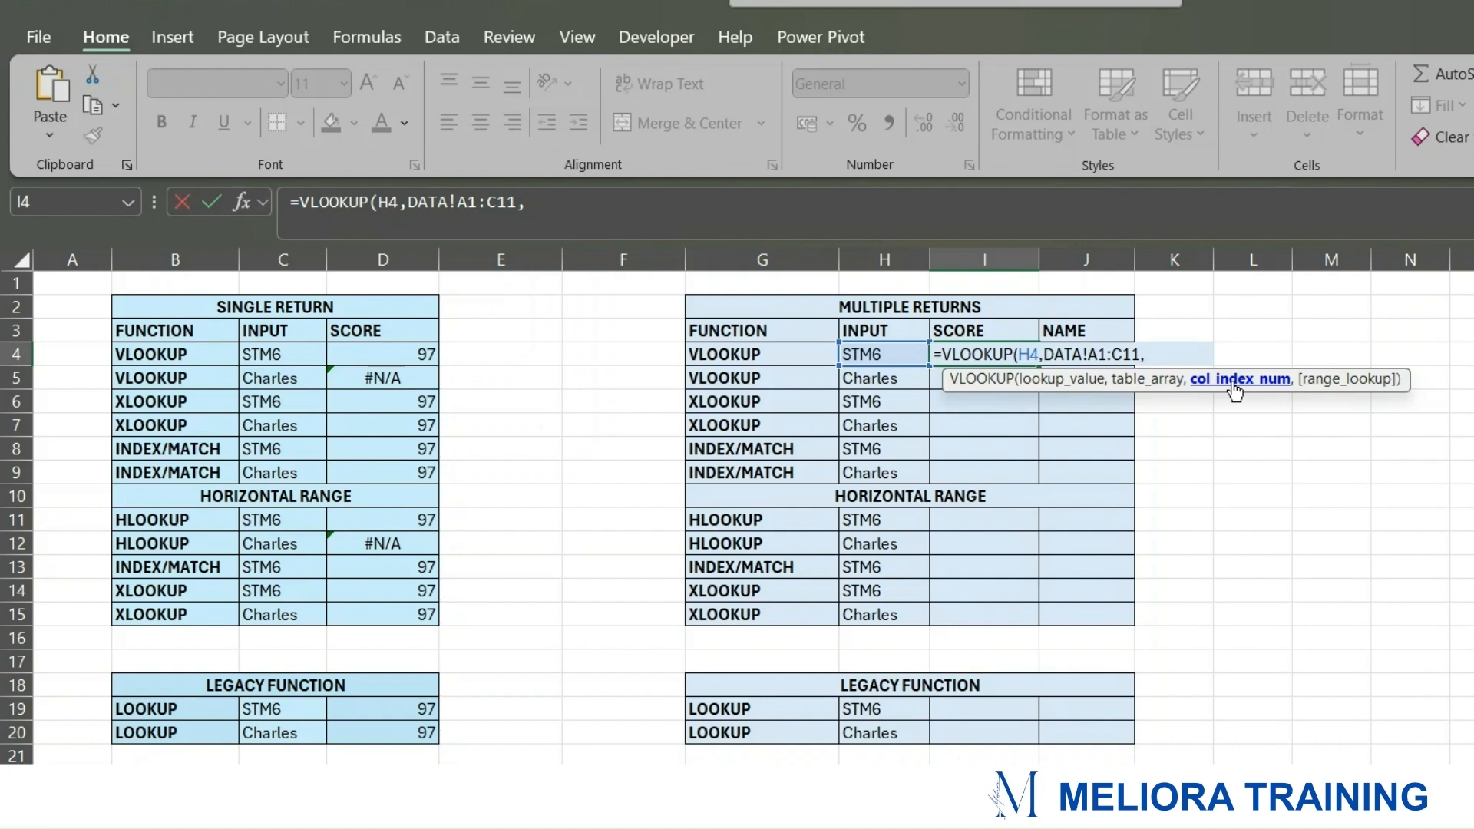
Step: Complete the I4 VLOOKUP with the column index array {2,3} and an exact match (FALSE), and enter the formula
type("{2,3")
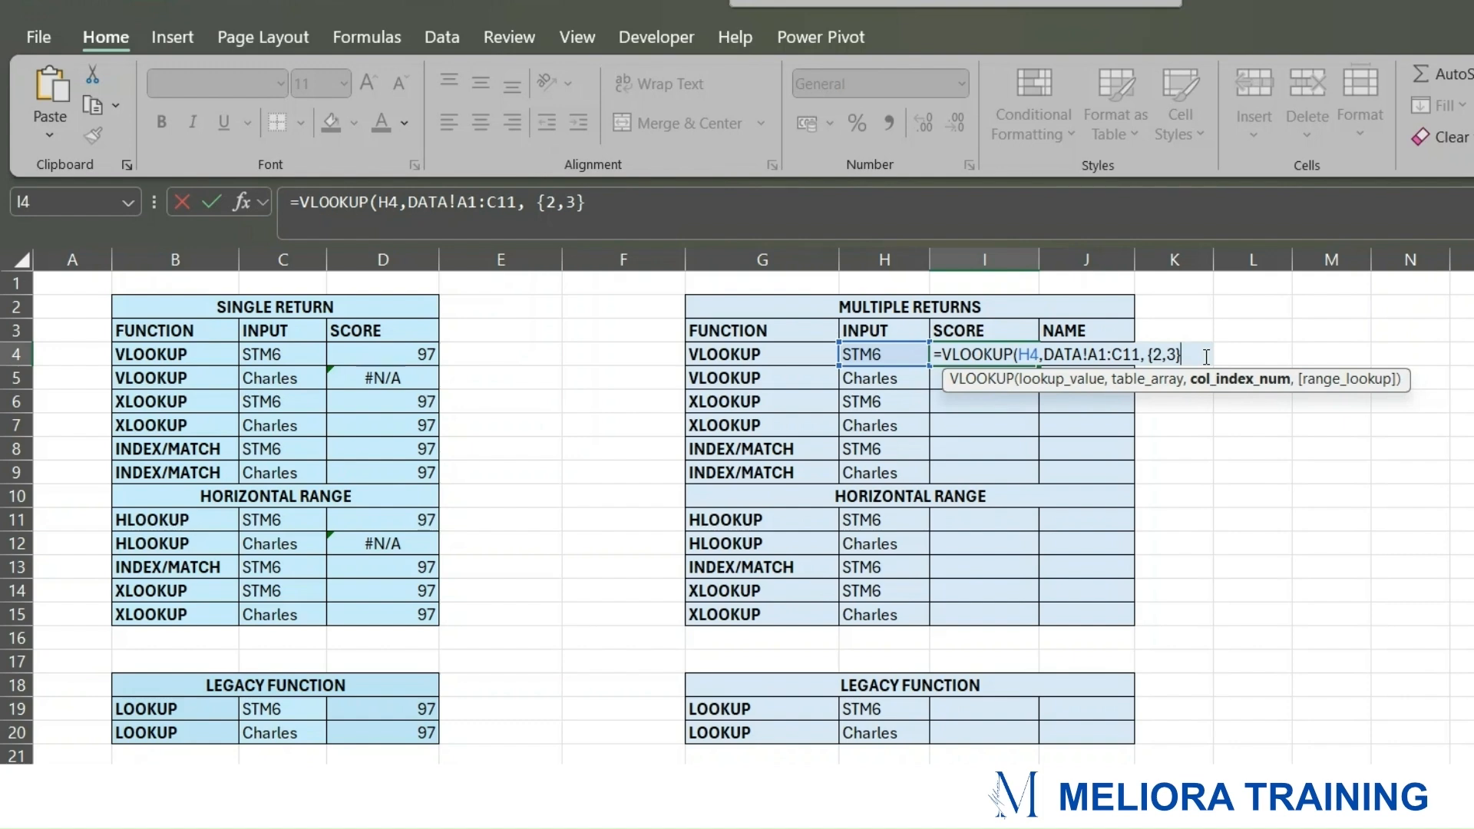
type(",")
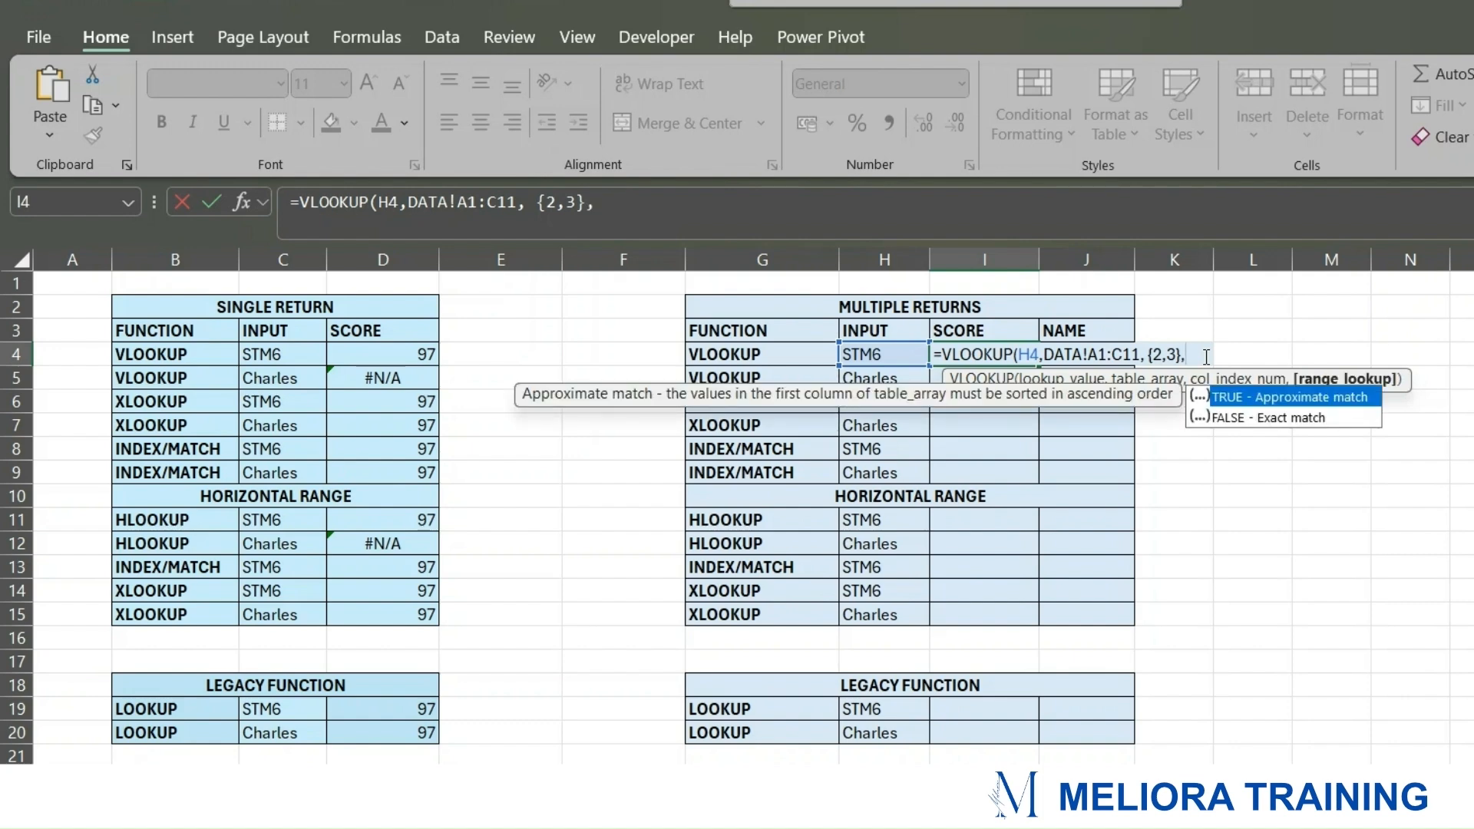
left_click(1288, 419)
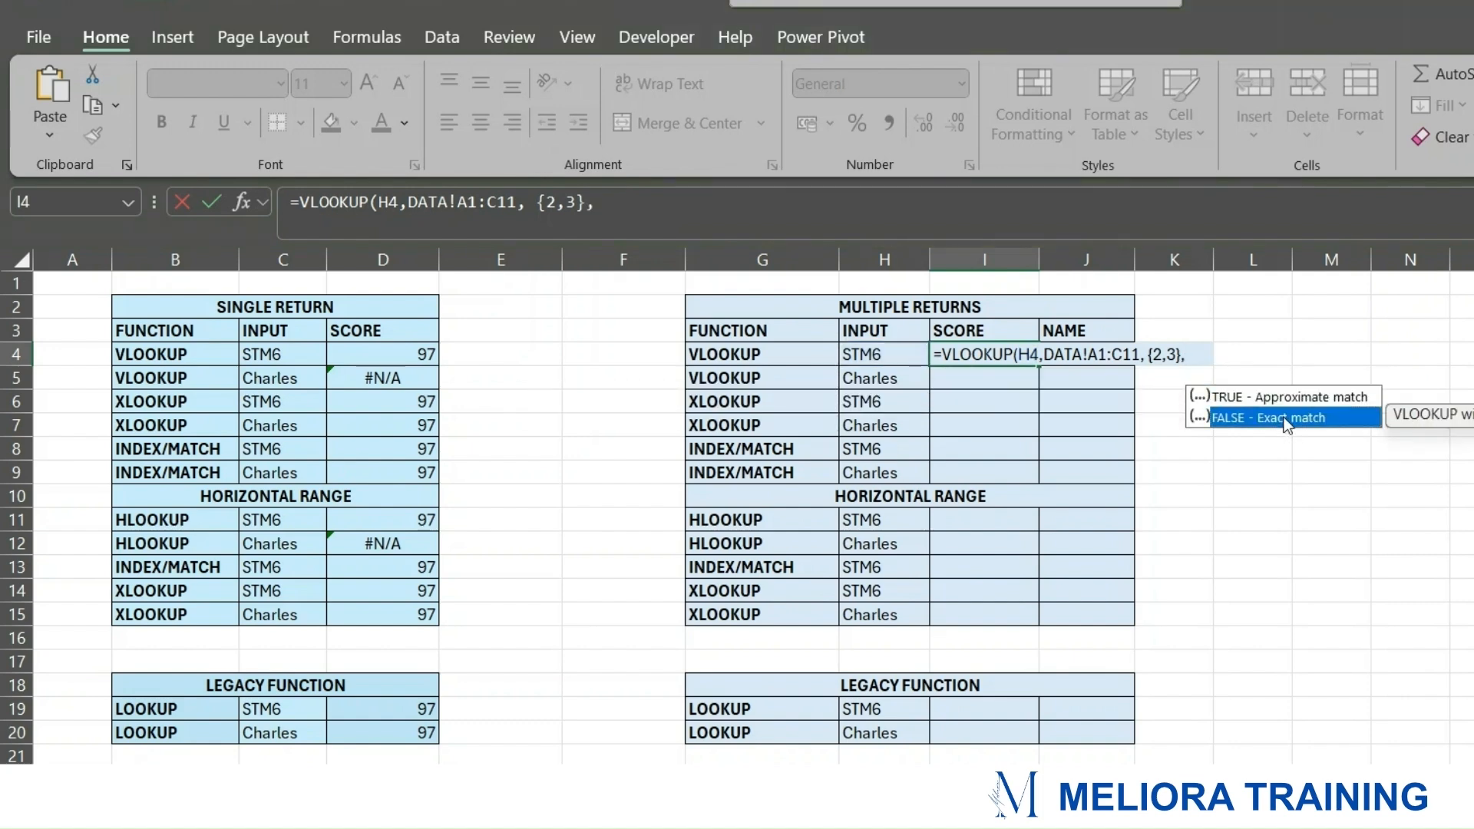
double_click(1285, 420)
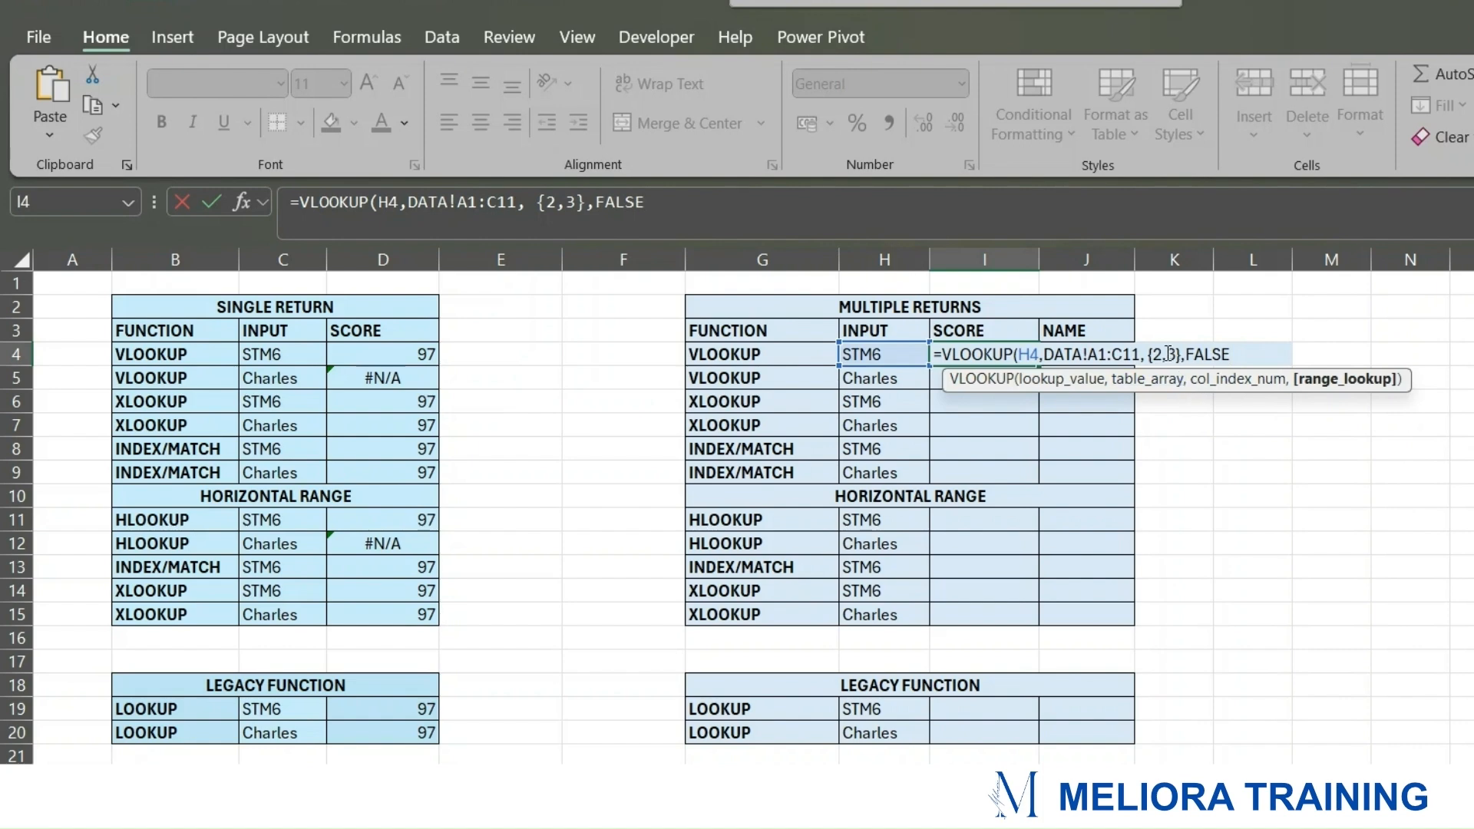
left_click_drag(1147, 354, 1180, 354)
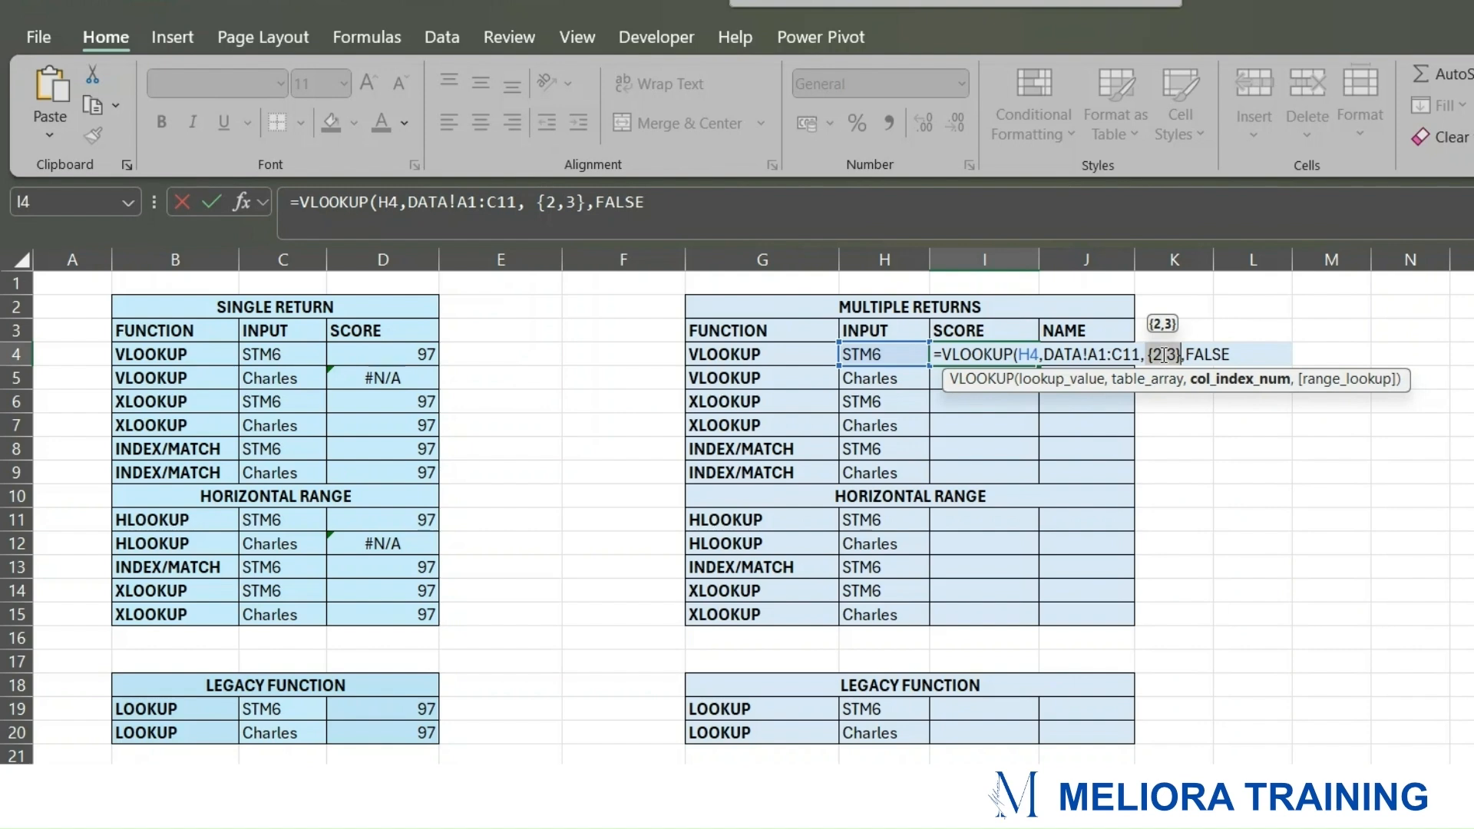
left_click(1252, 354)
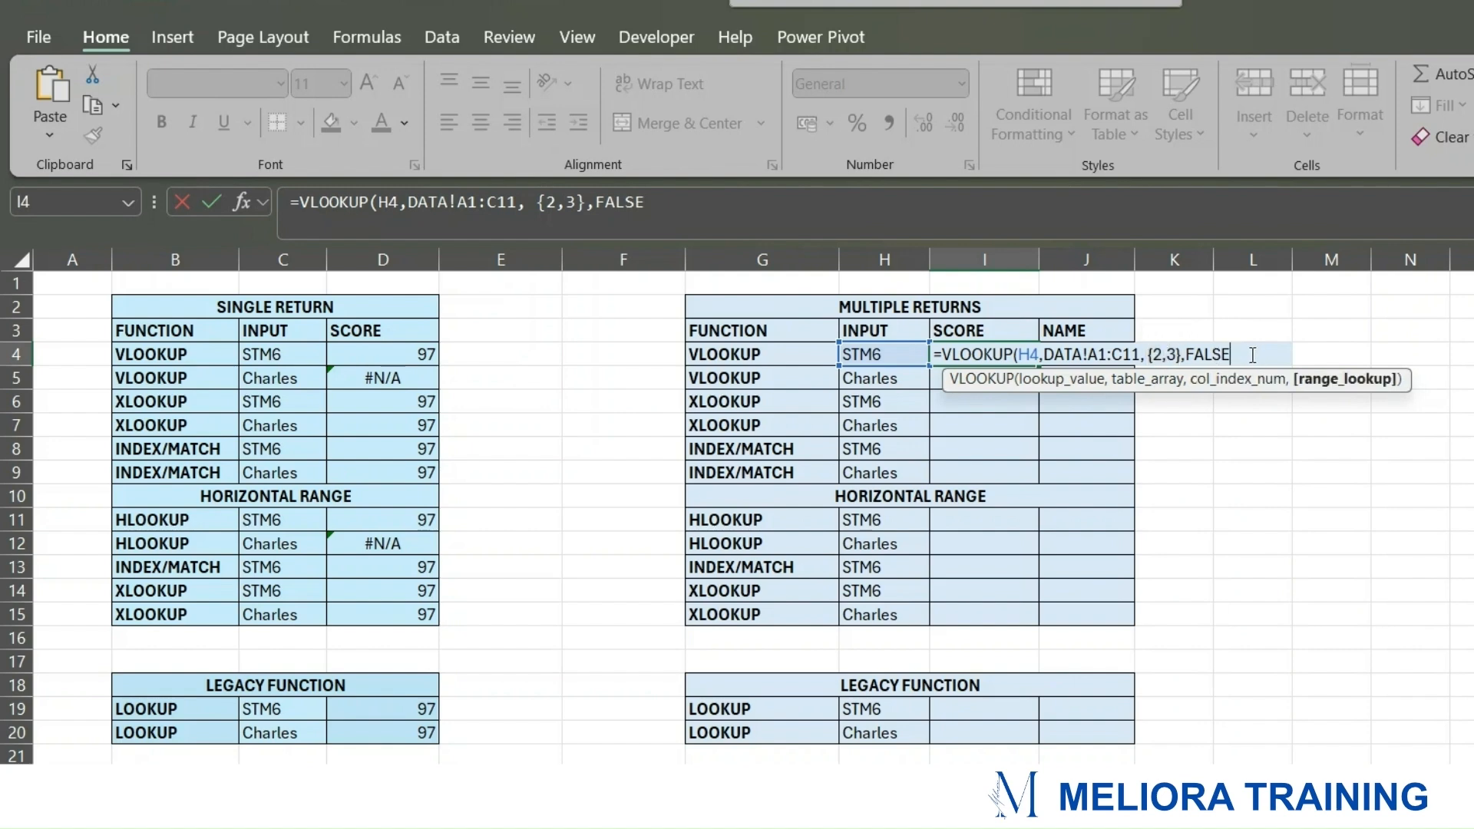
type(")")
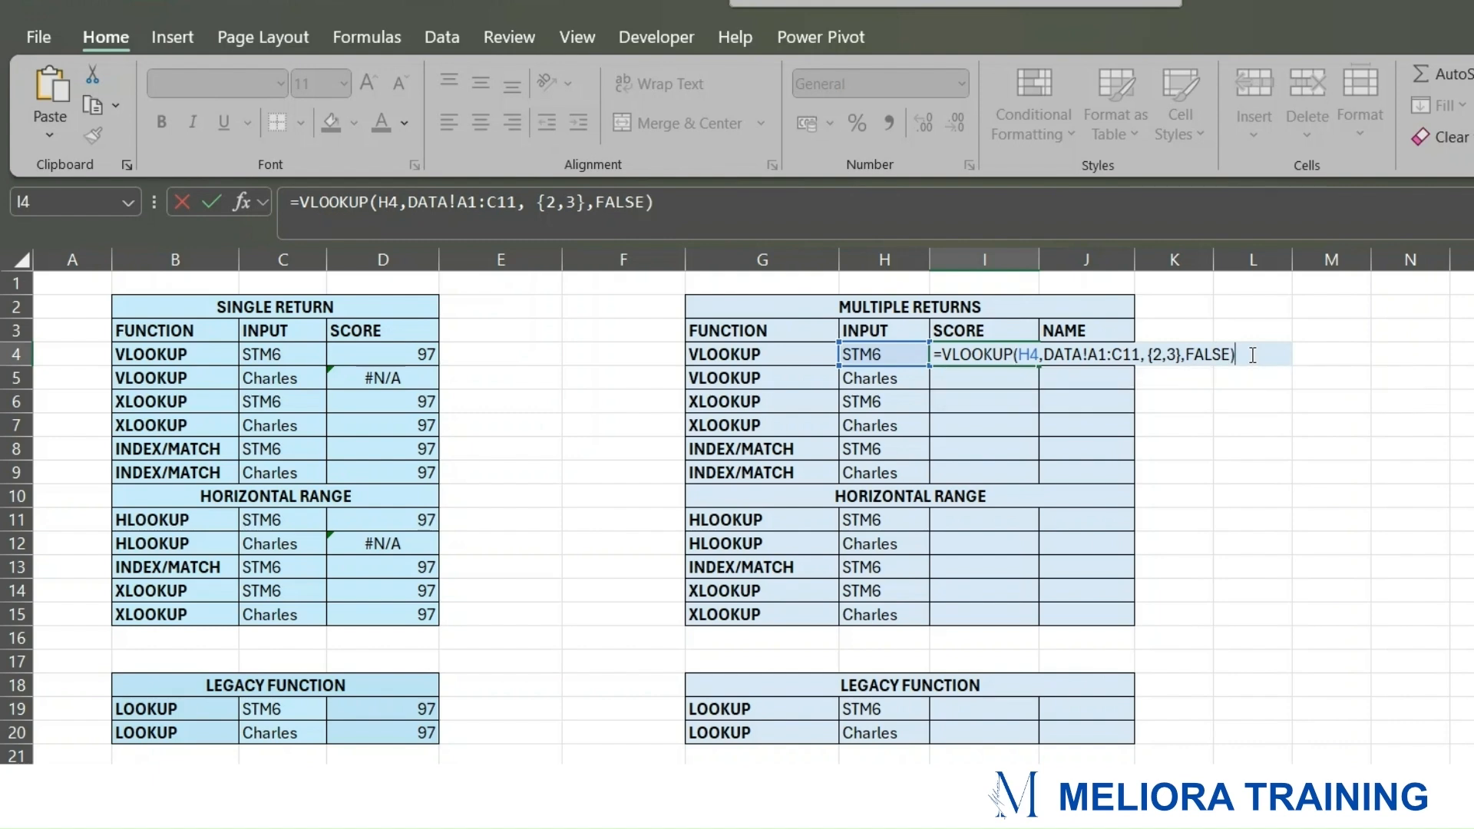
key("Return")
Step: Compare the score and name returned in I4:J4 with the STM6 record in B7:C7 on the DATA sheet
left_click_drag(1014, 354, 1129, 355)
left_click(1332, 372)
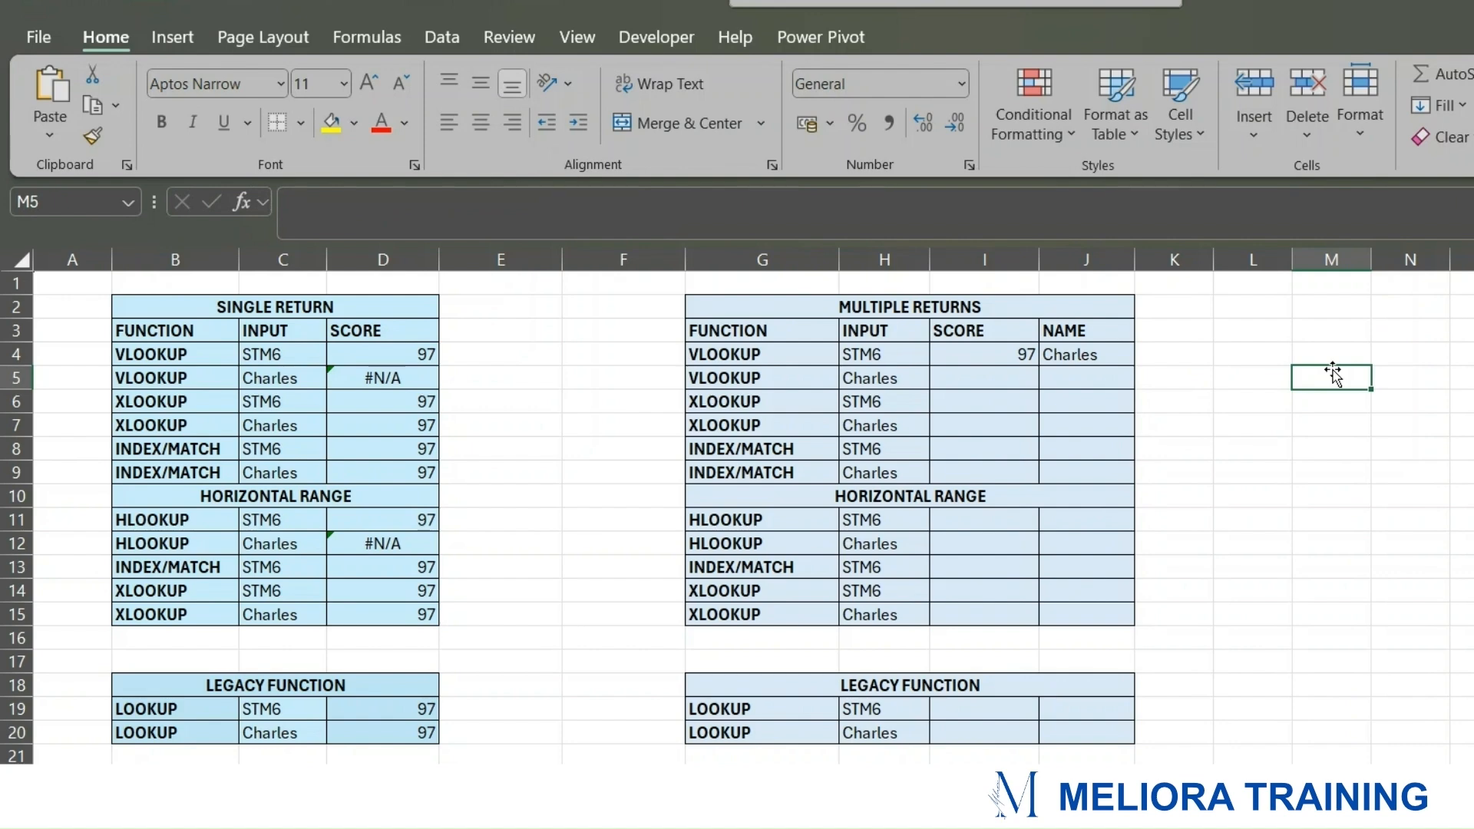
left_click(981, 359)
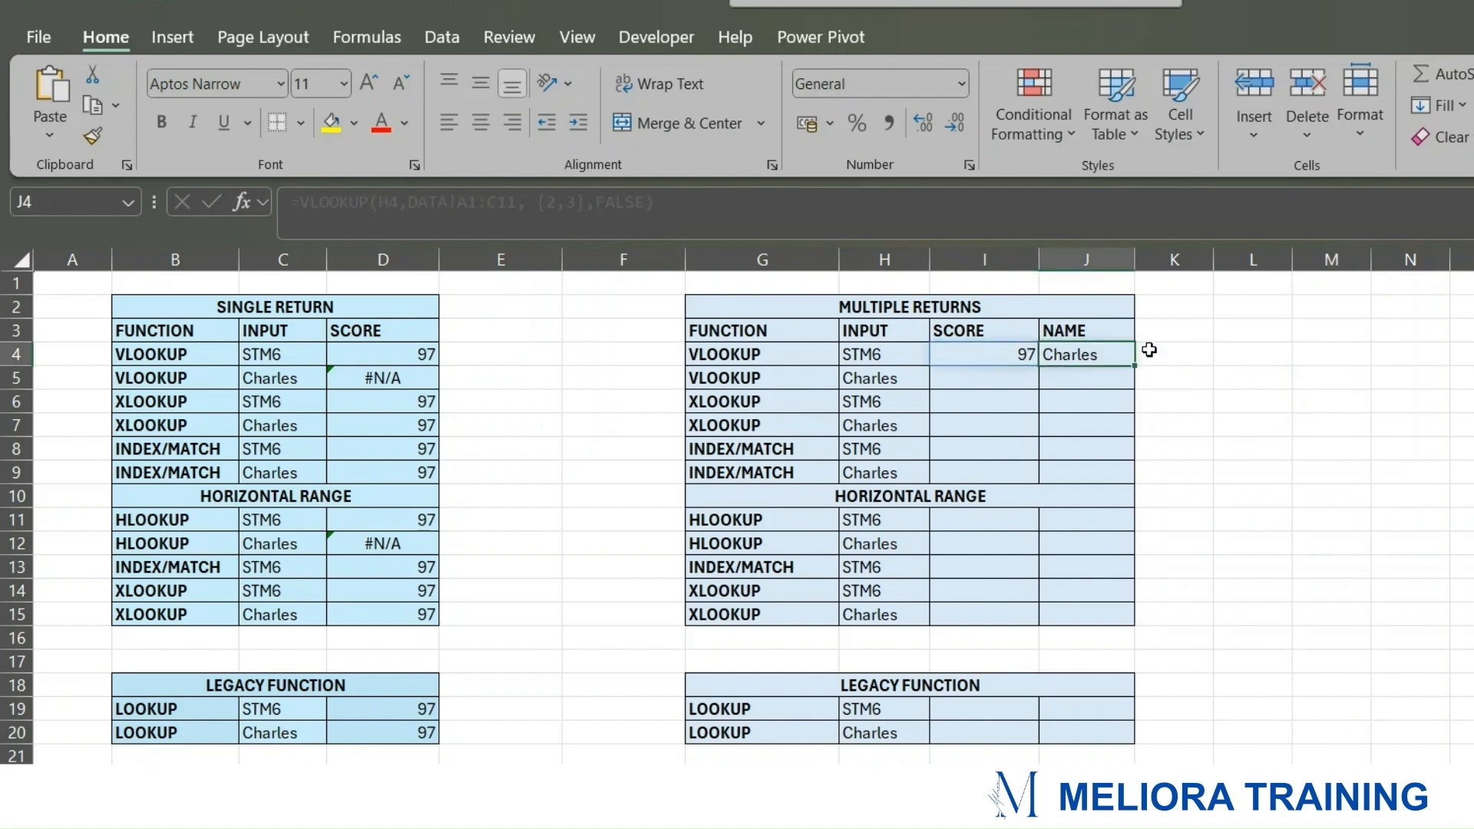
left_click(1263, 376)
left_click(1007, 358)
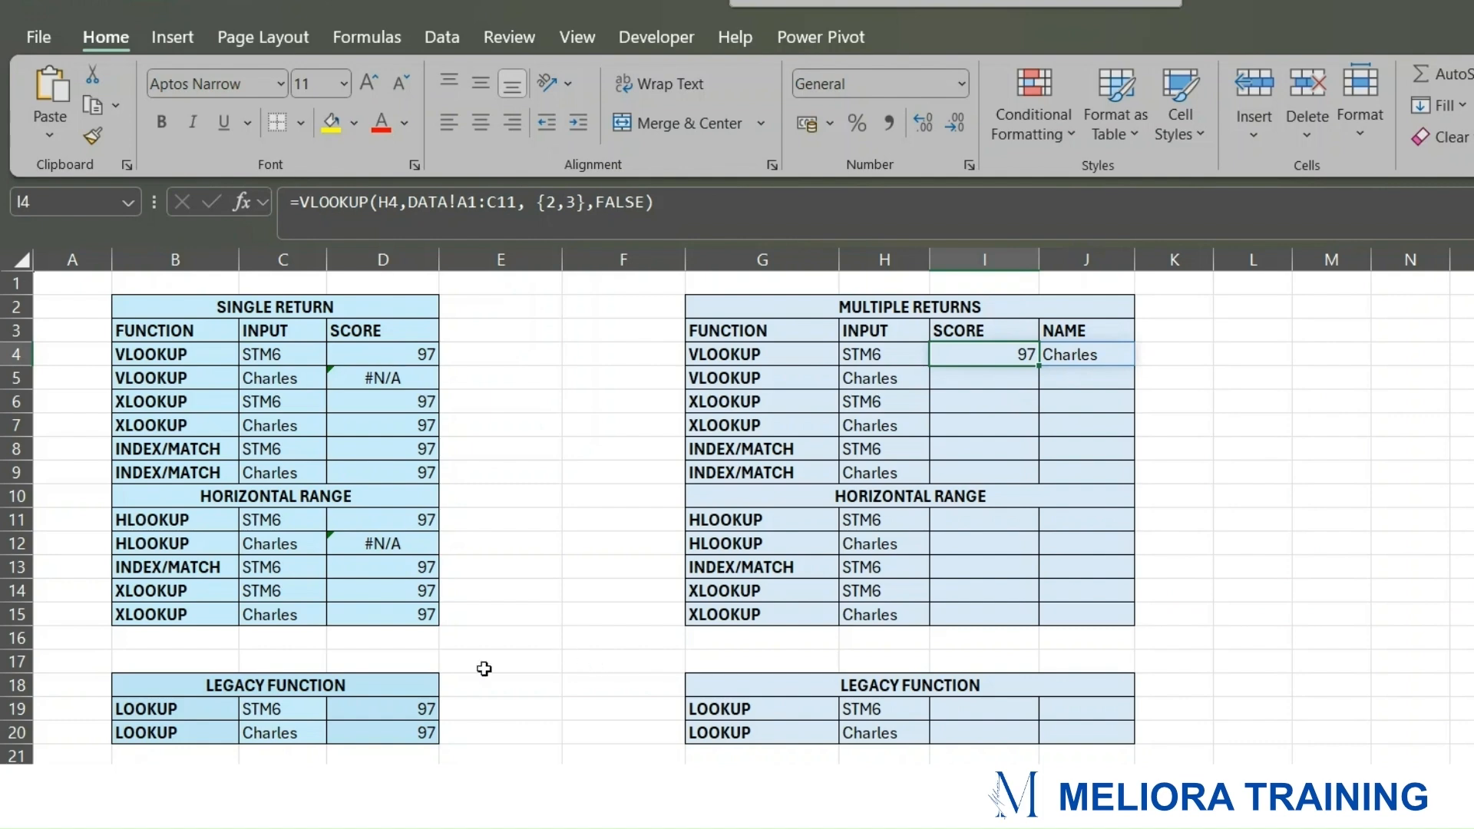
left_click(231, 799)
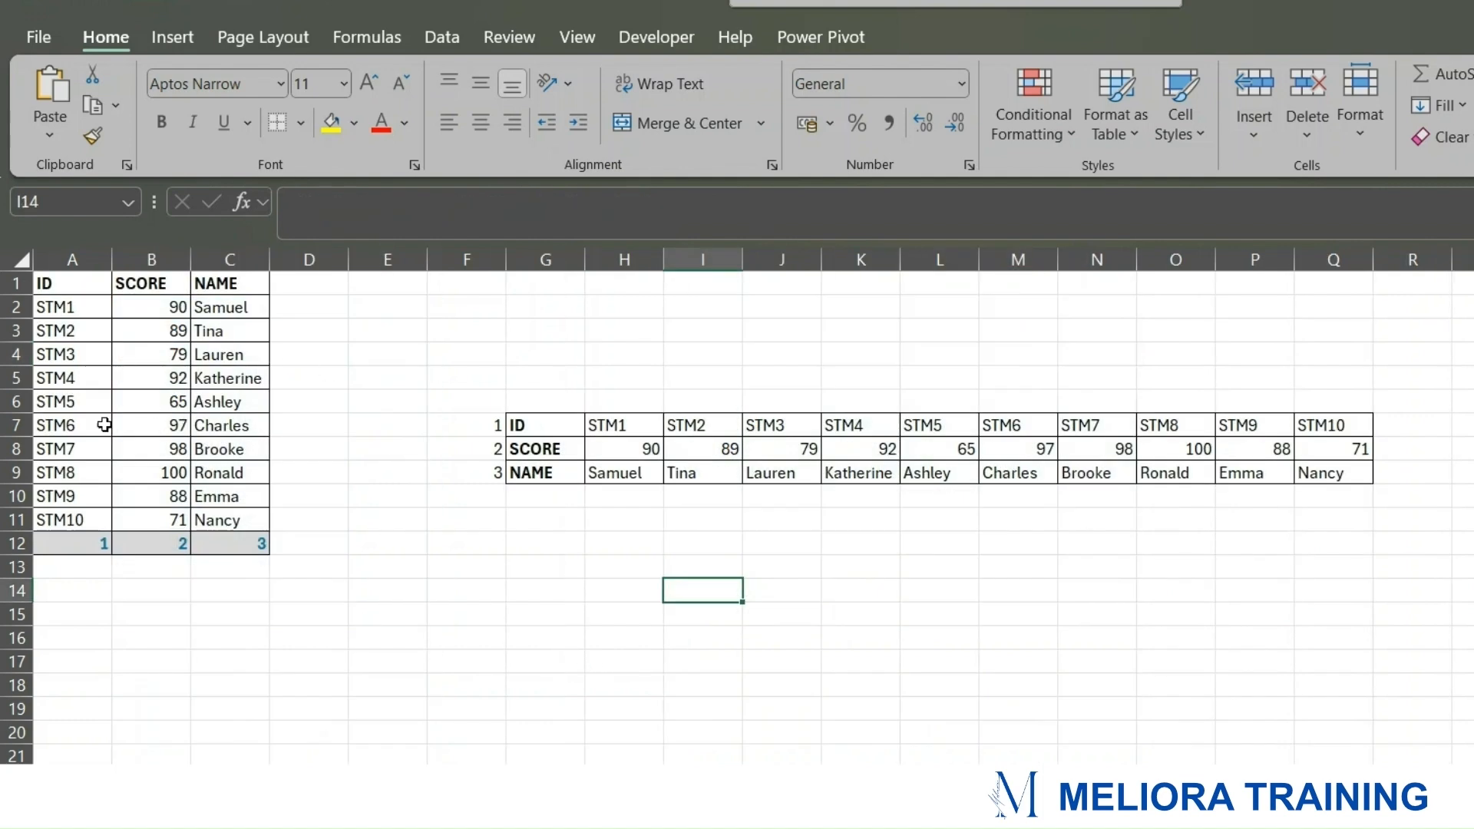
left_click_drag(128, 424, 265, 433)
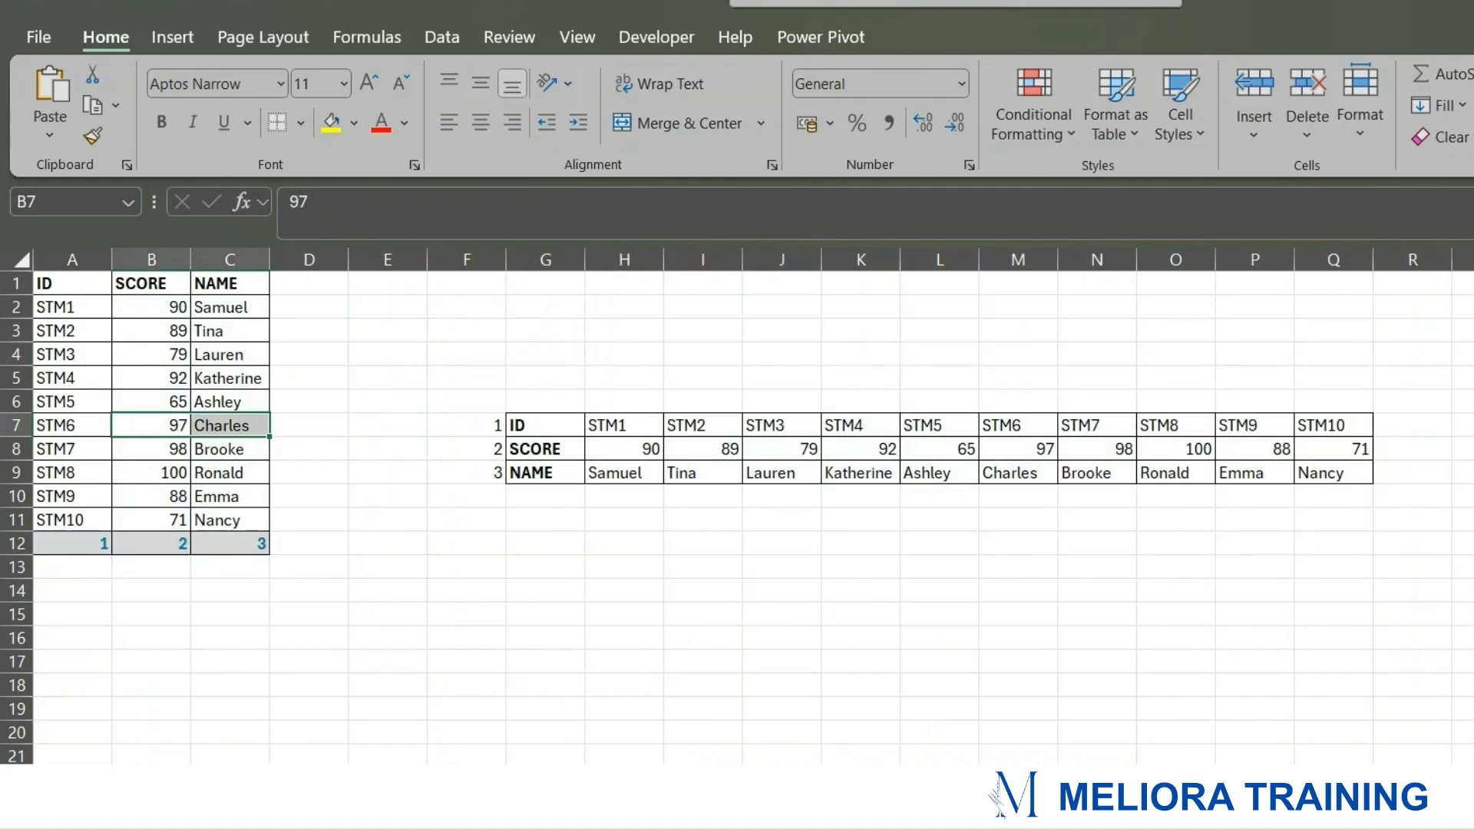
left_click(162, 794)
mouse_move(1000, 347)
left_mouse_down()
mouse_move(1095, 351)
mouse_move(1020, 356)
left_mouse_up()
left_click(1310, 373)
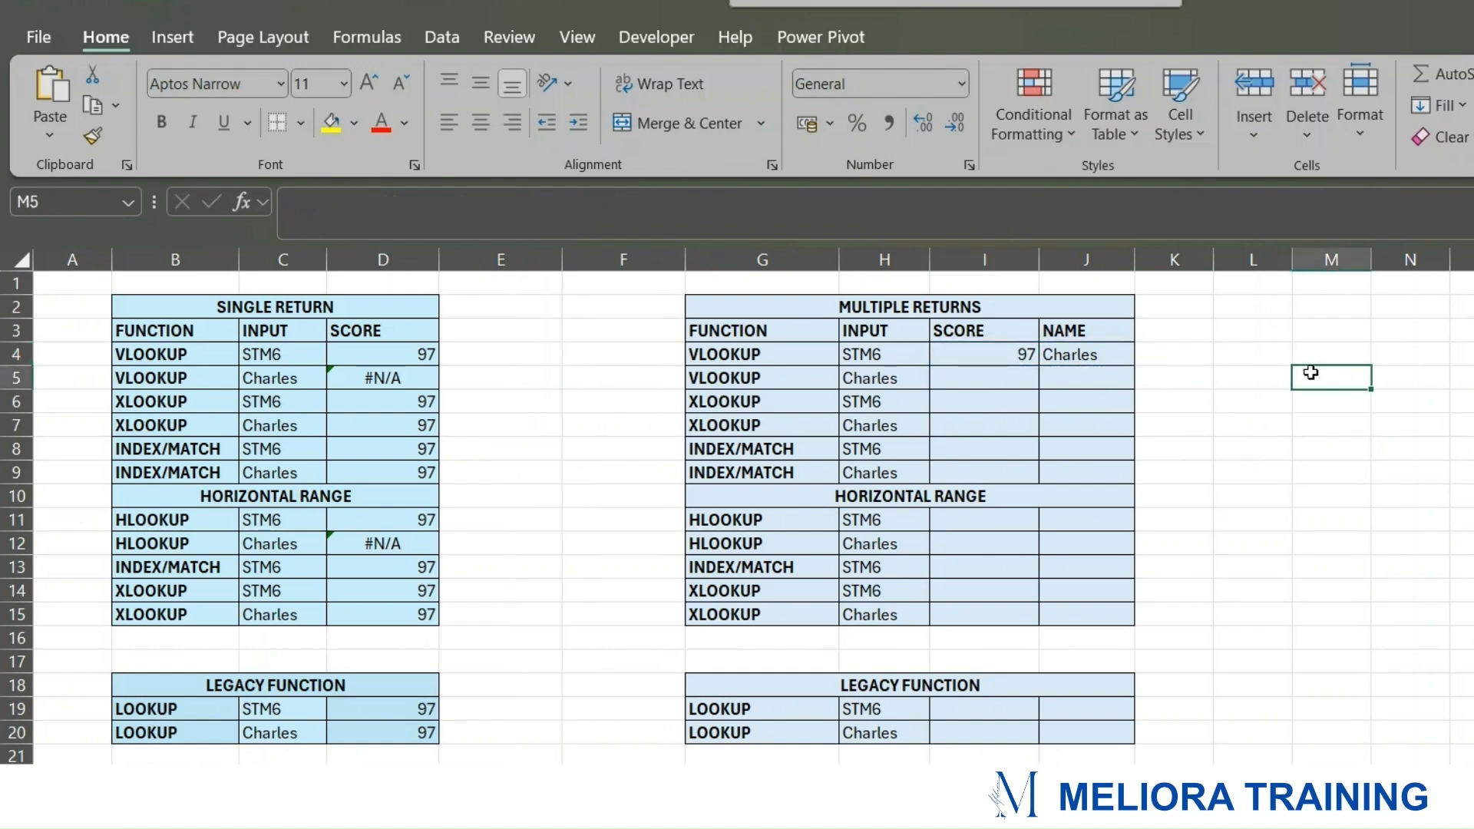
Step: Start a VLOOKUP in I5 with H5 as the lookup value and DATA!A1:C11 as the table array
left_click(974, 373)
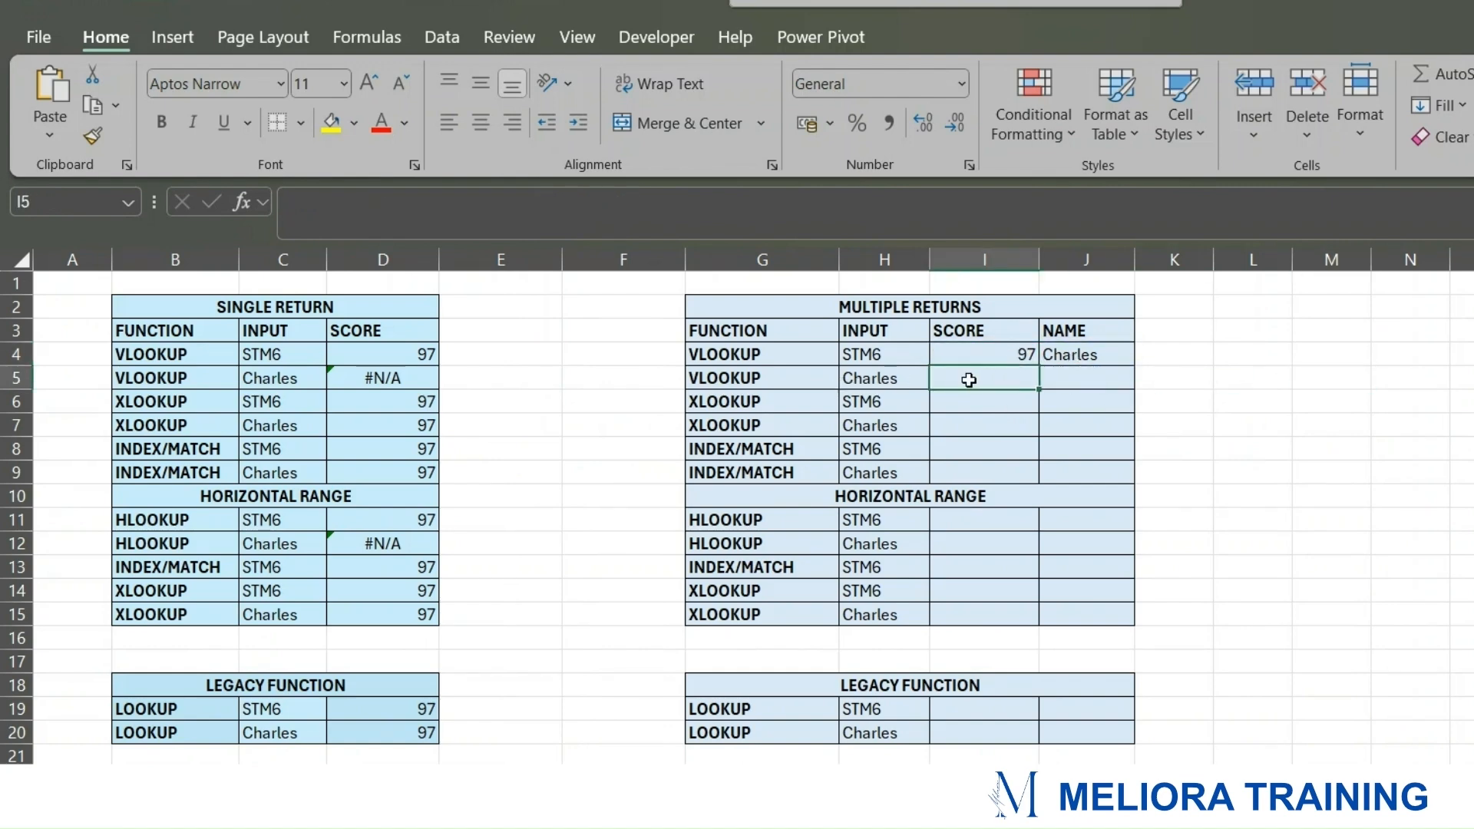
type("=V")
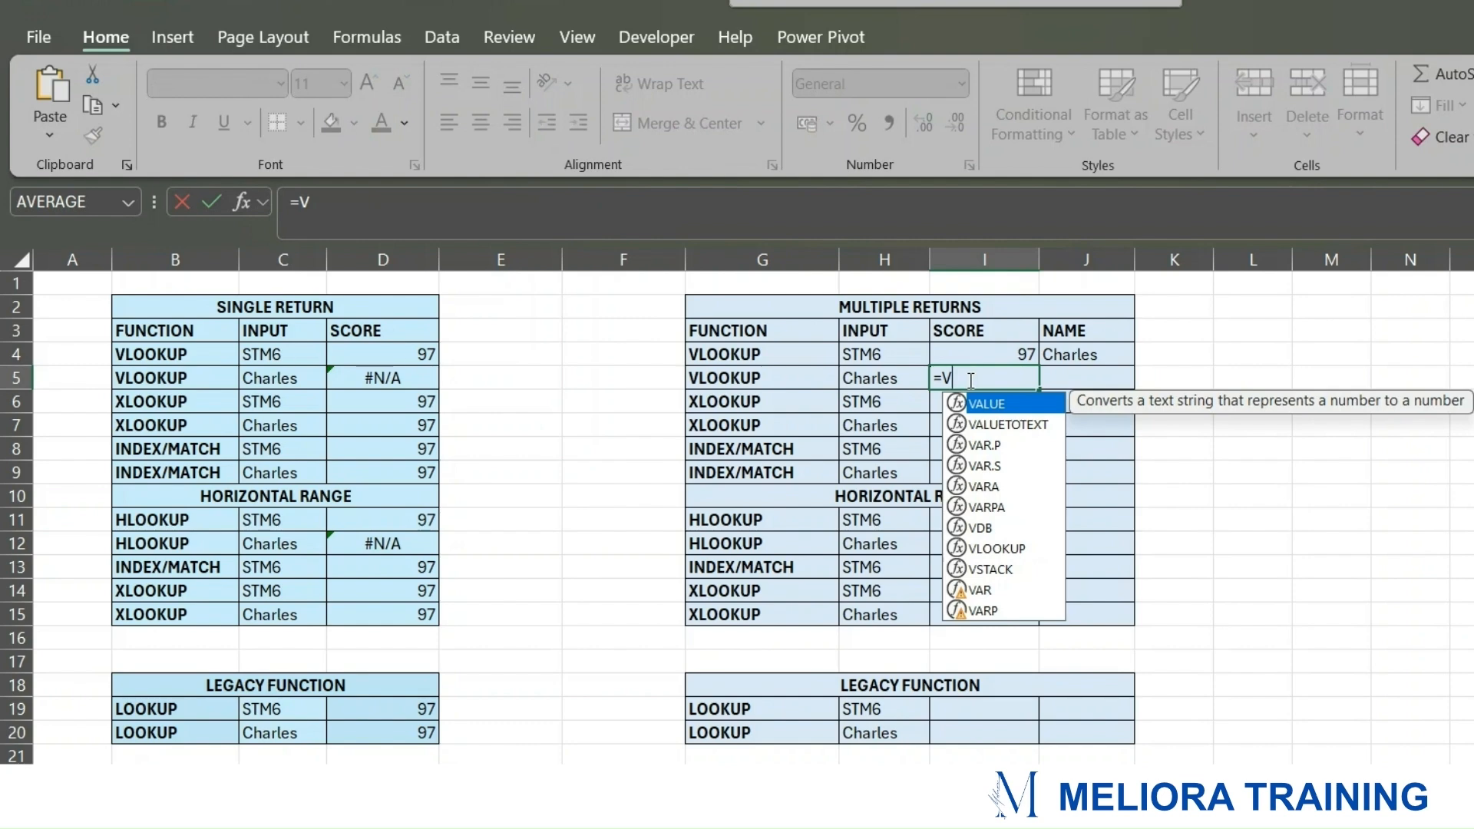
type("LO")
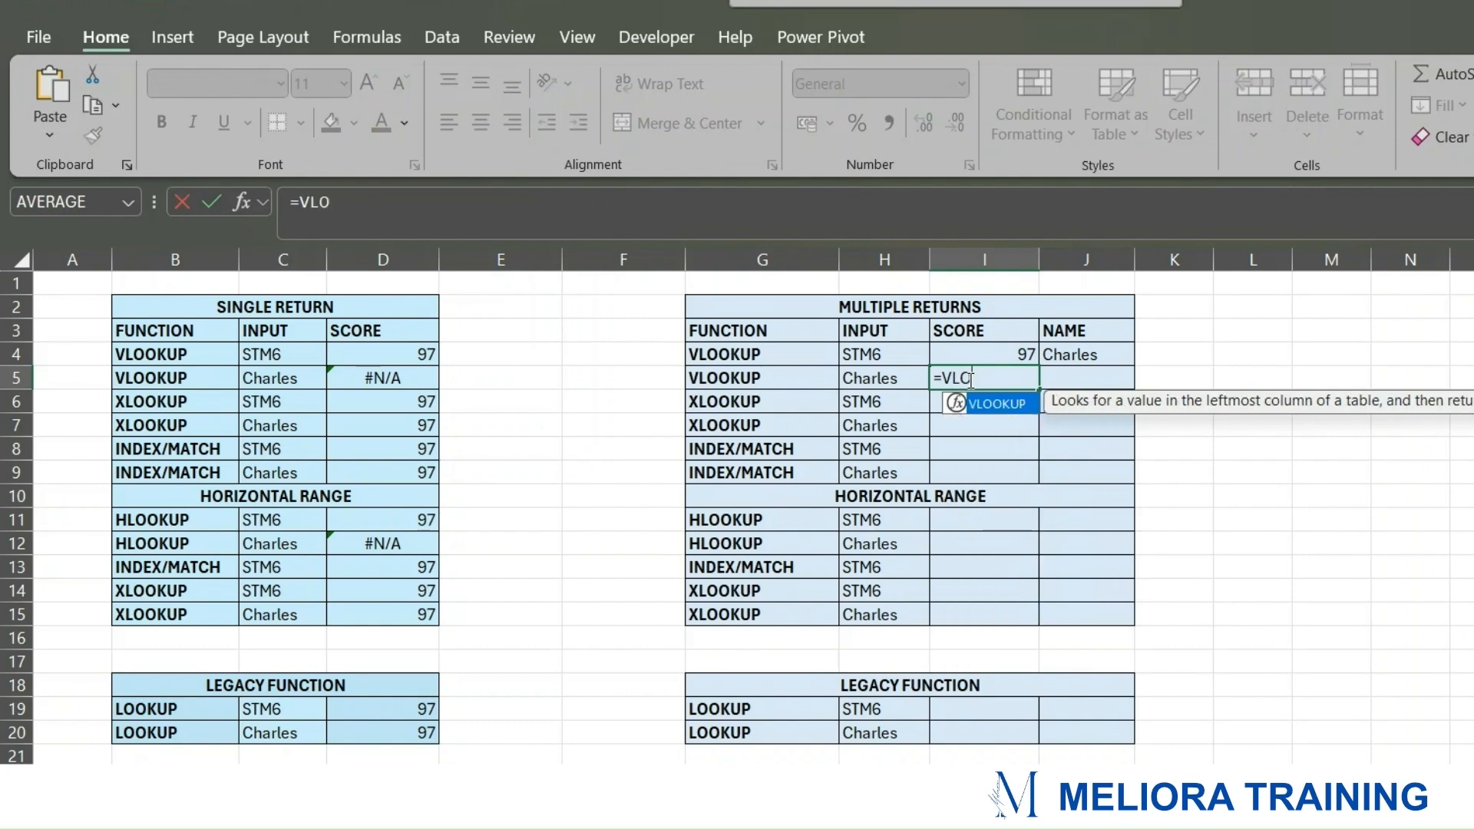
key("Tab")
left_click(858, 377)
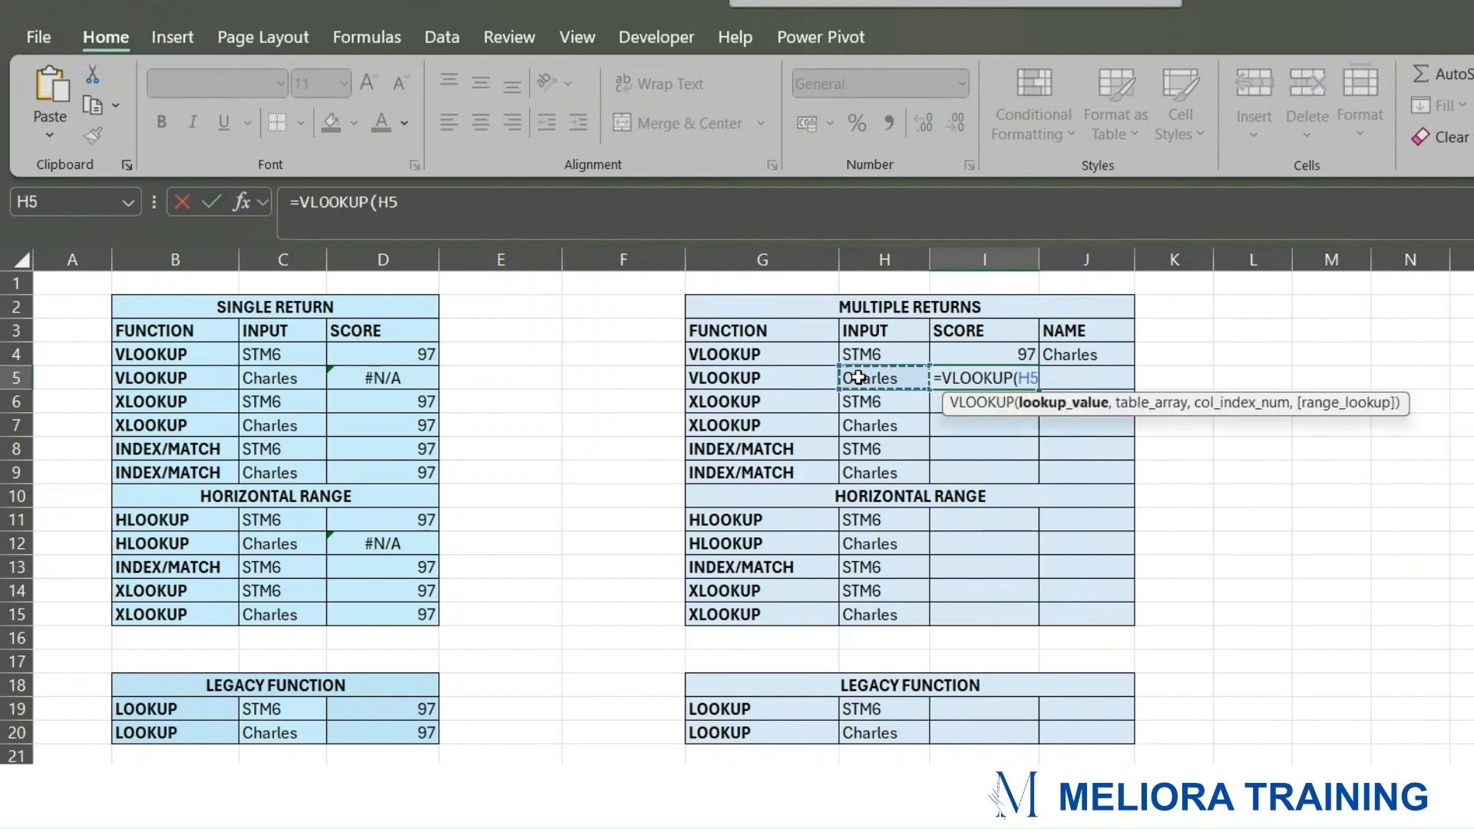
type(",DATA")
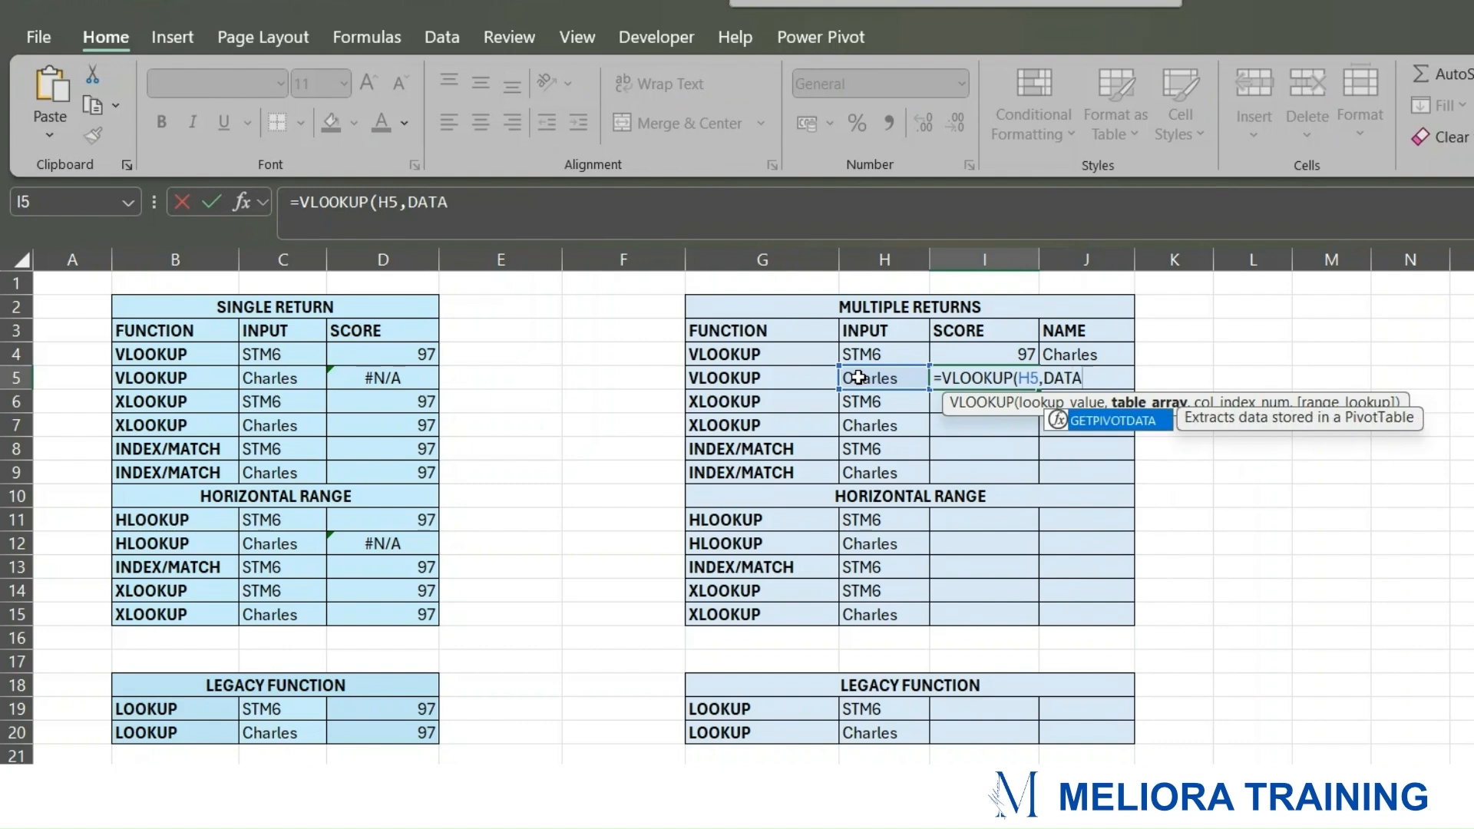
type("!A1:")
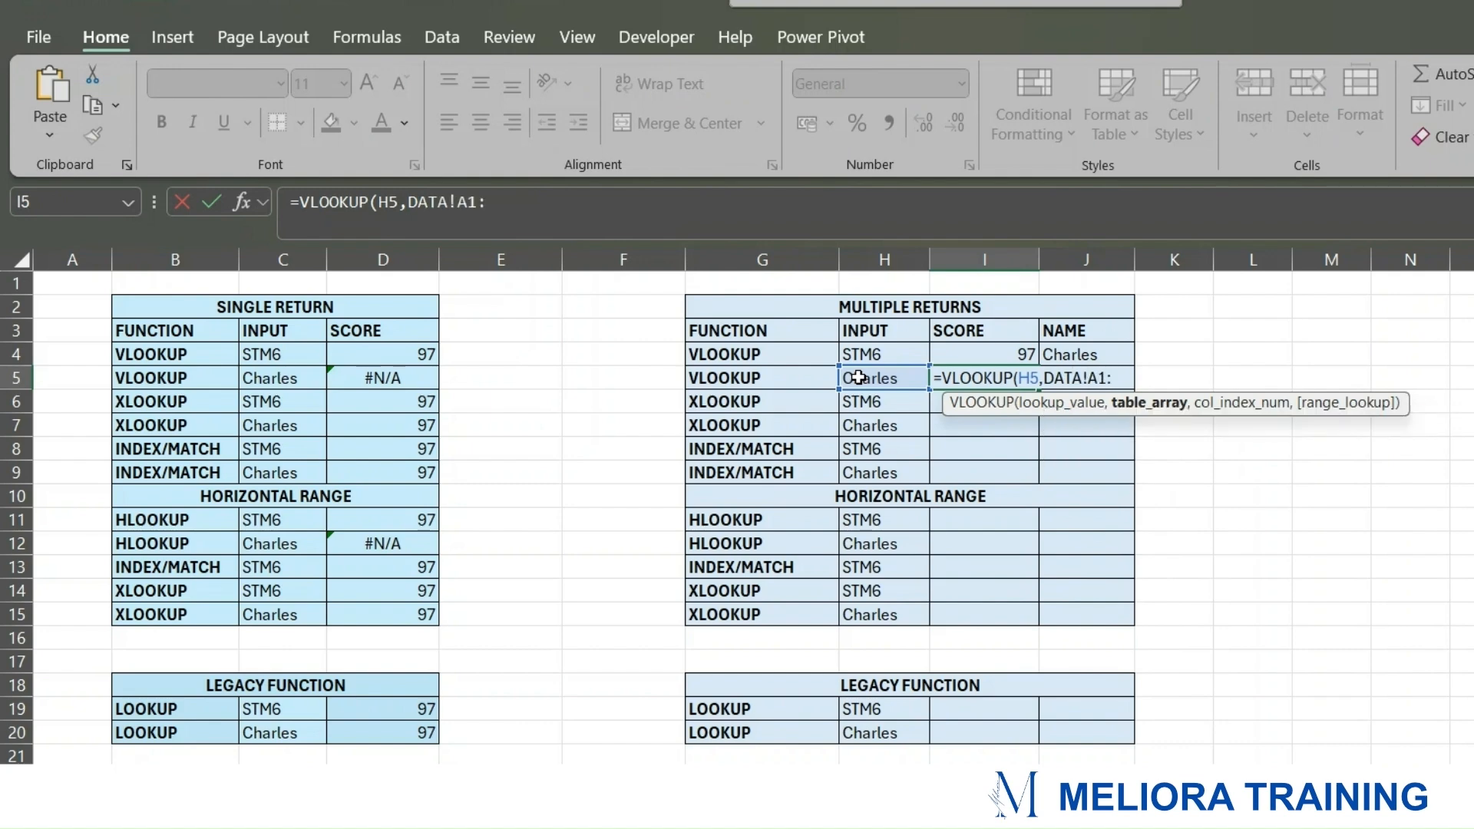
type("C11,")
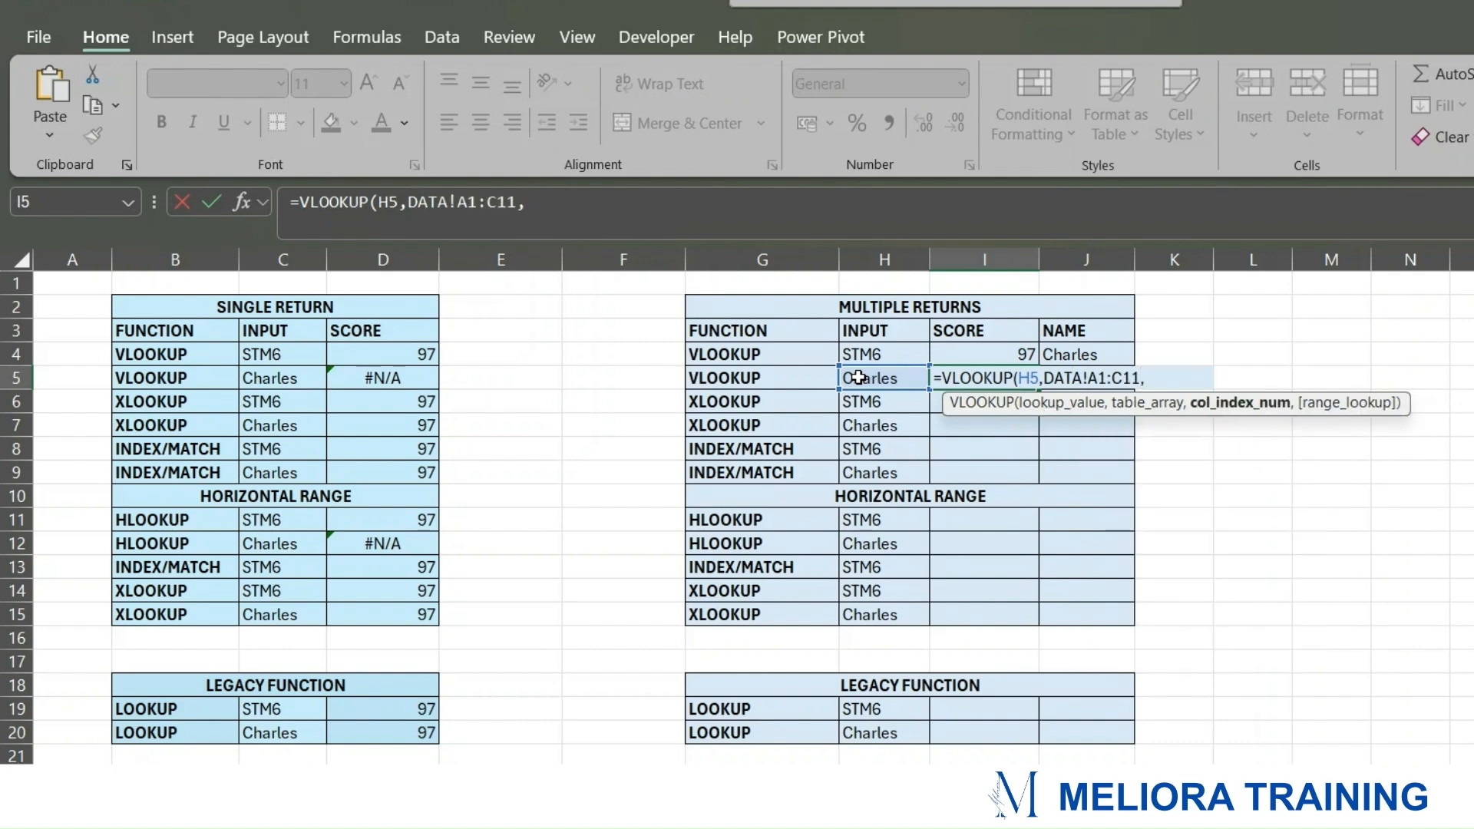
Step: Complete the I5 VLOOKUP with the column index array {2,3} and an exact match (FALSE), and enter the formula
type("{}")
key("Return")
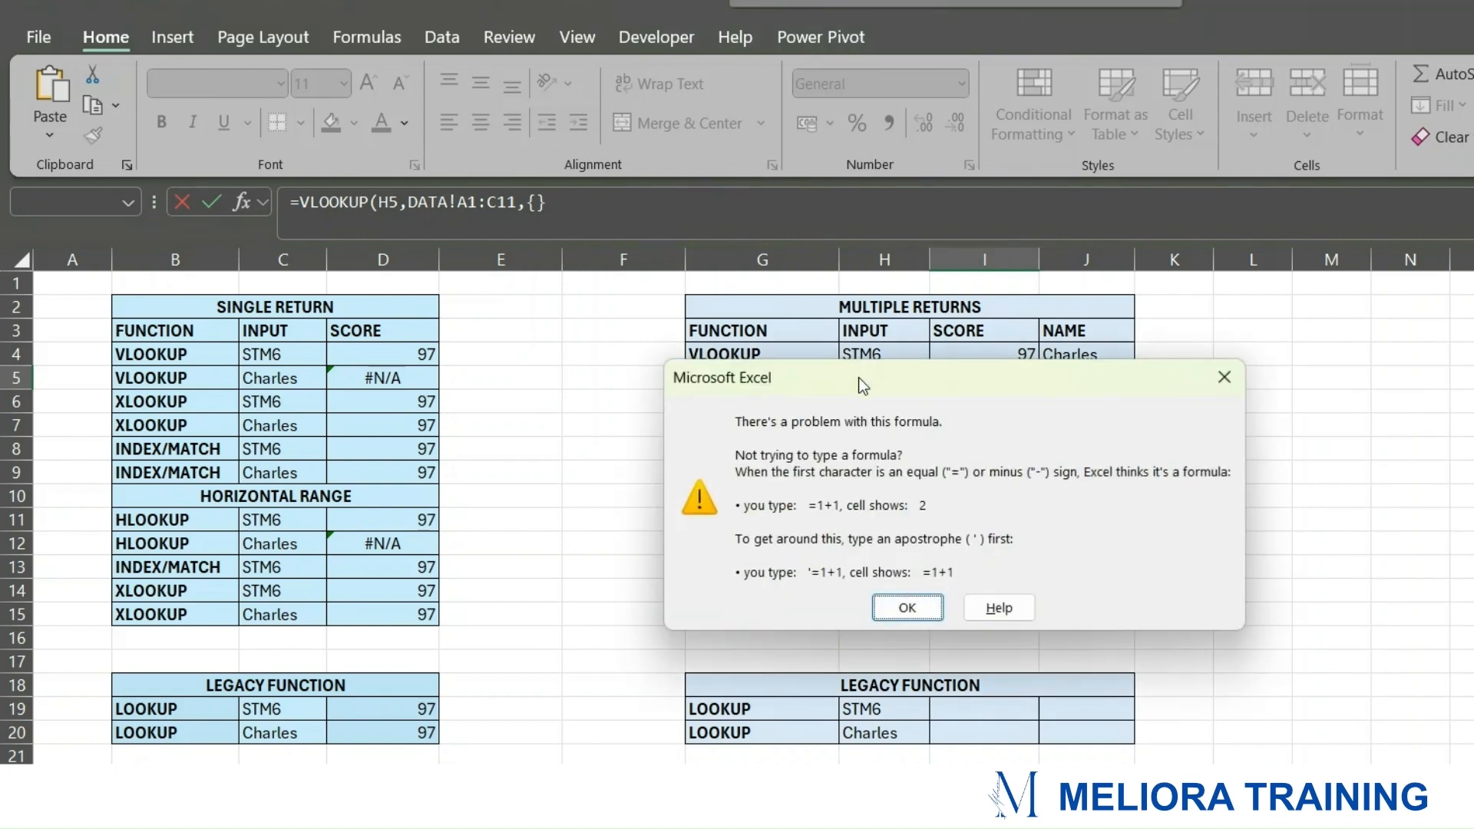
left_click(908, 608)
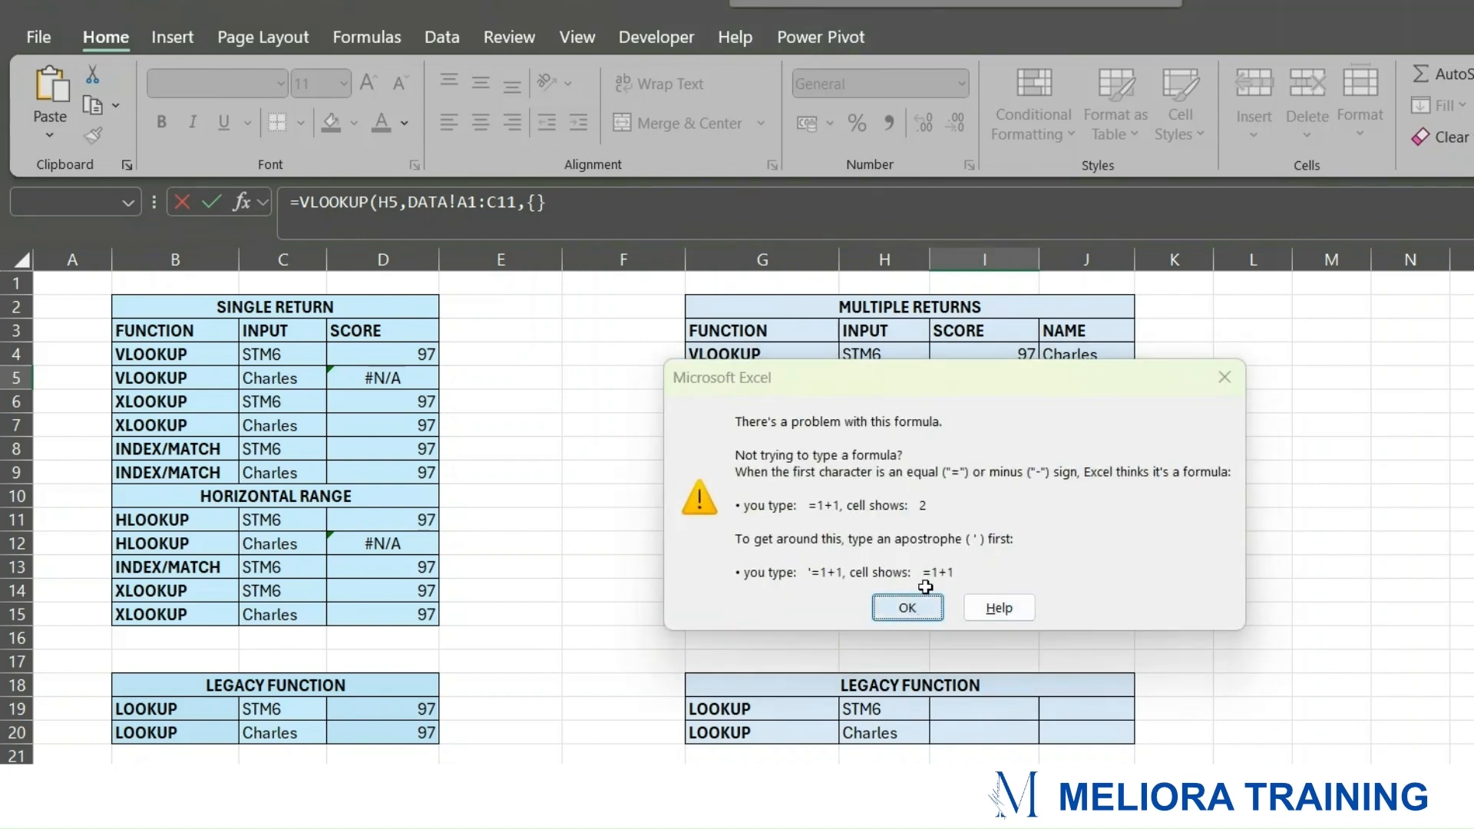
left_click(1152, 378)
type("2,3}")
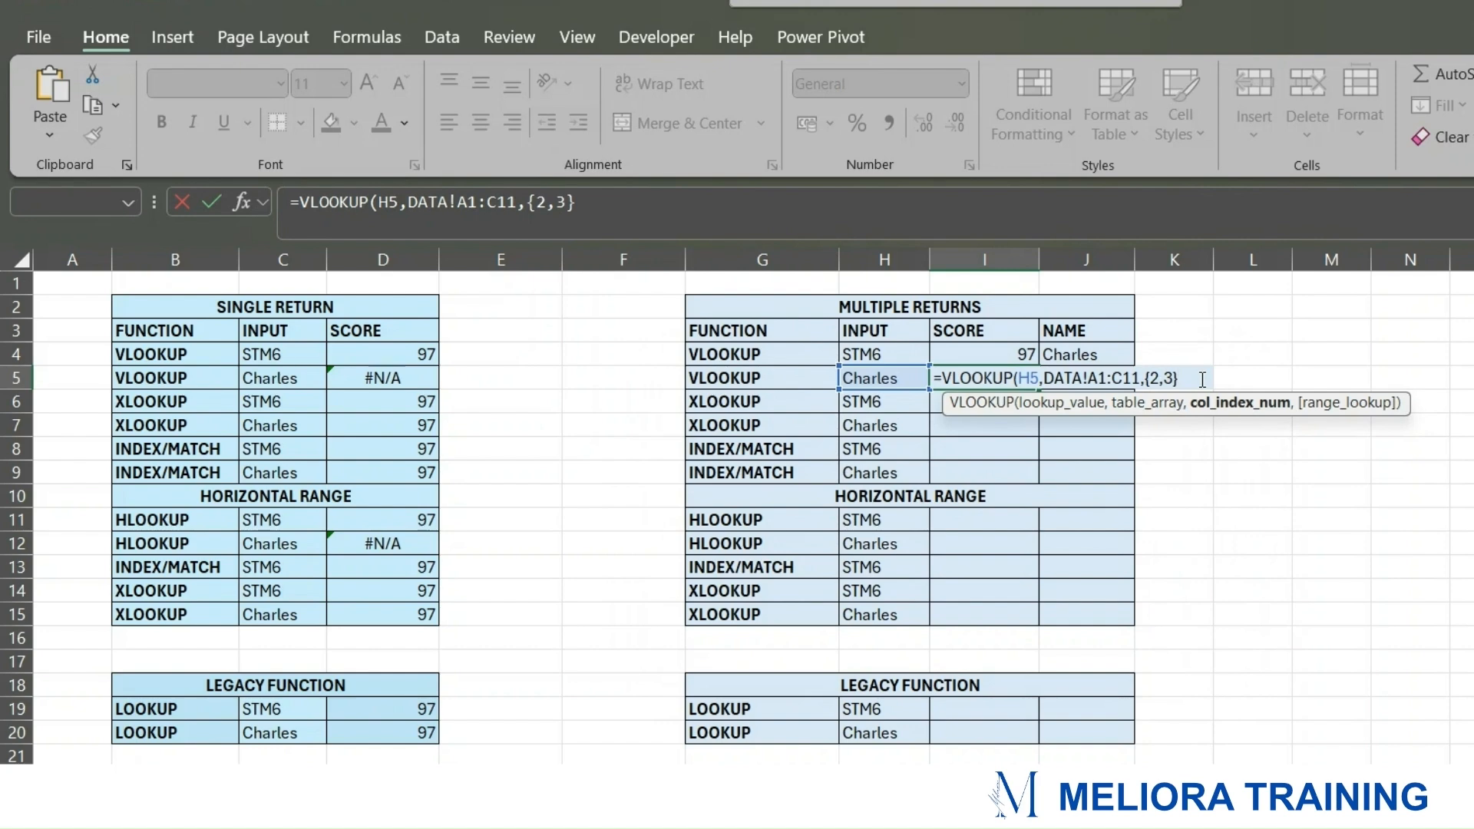
type(",")
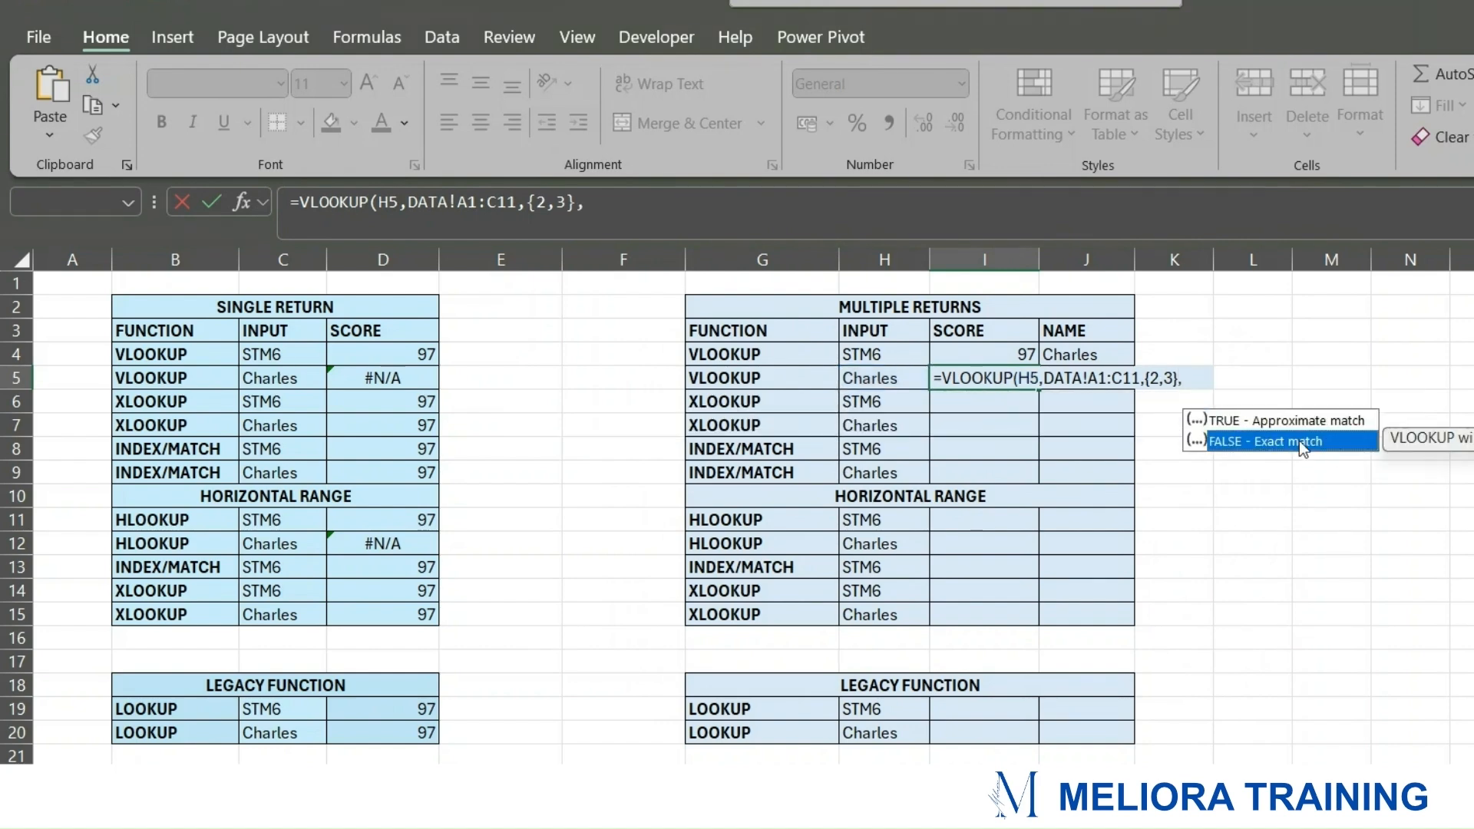
double_click(1299, 441)
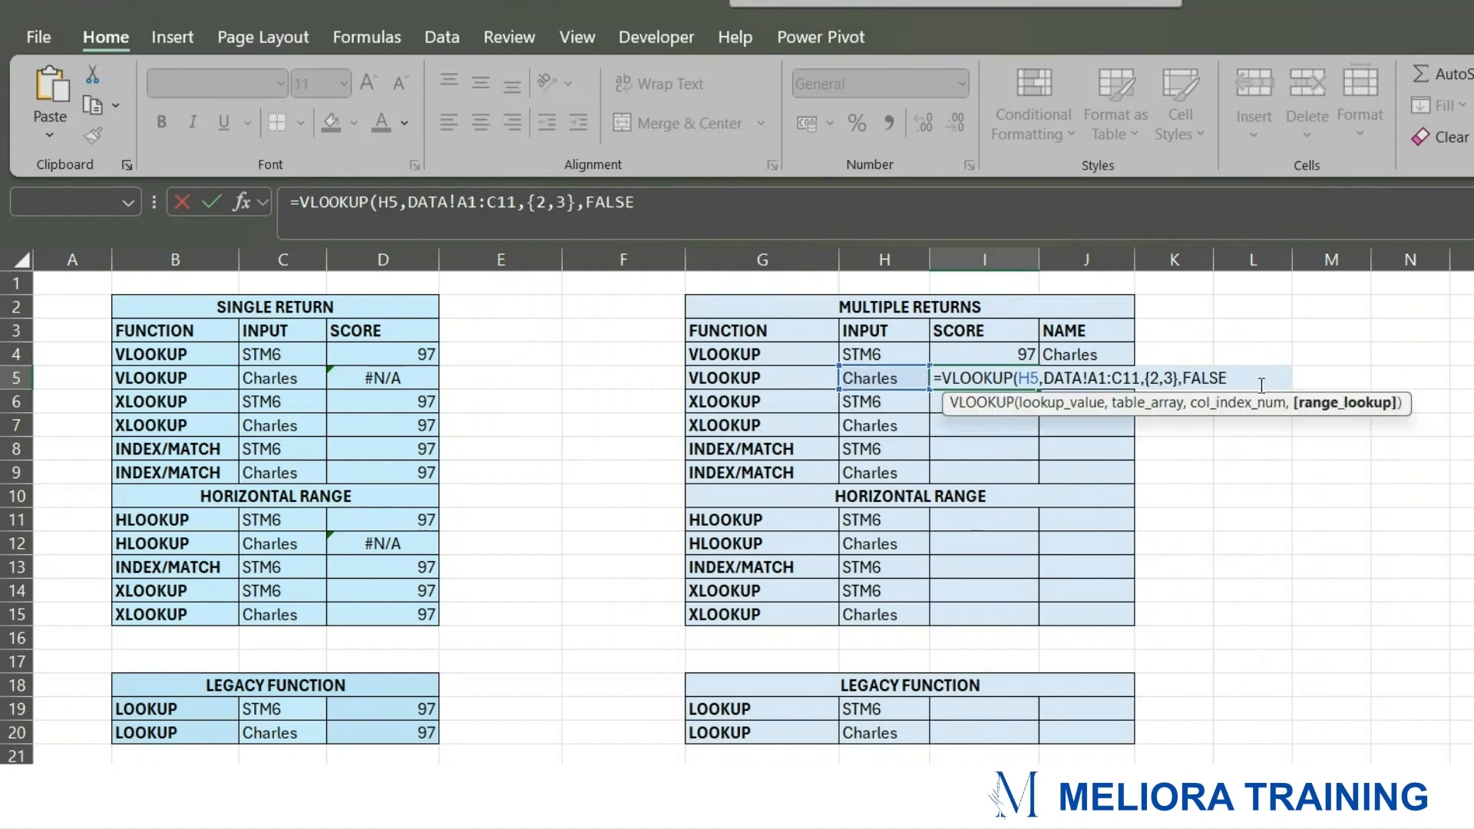
type(")")
key("Return")
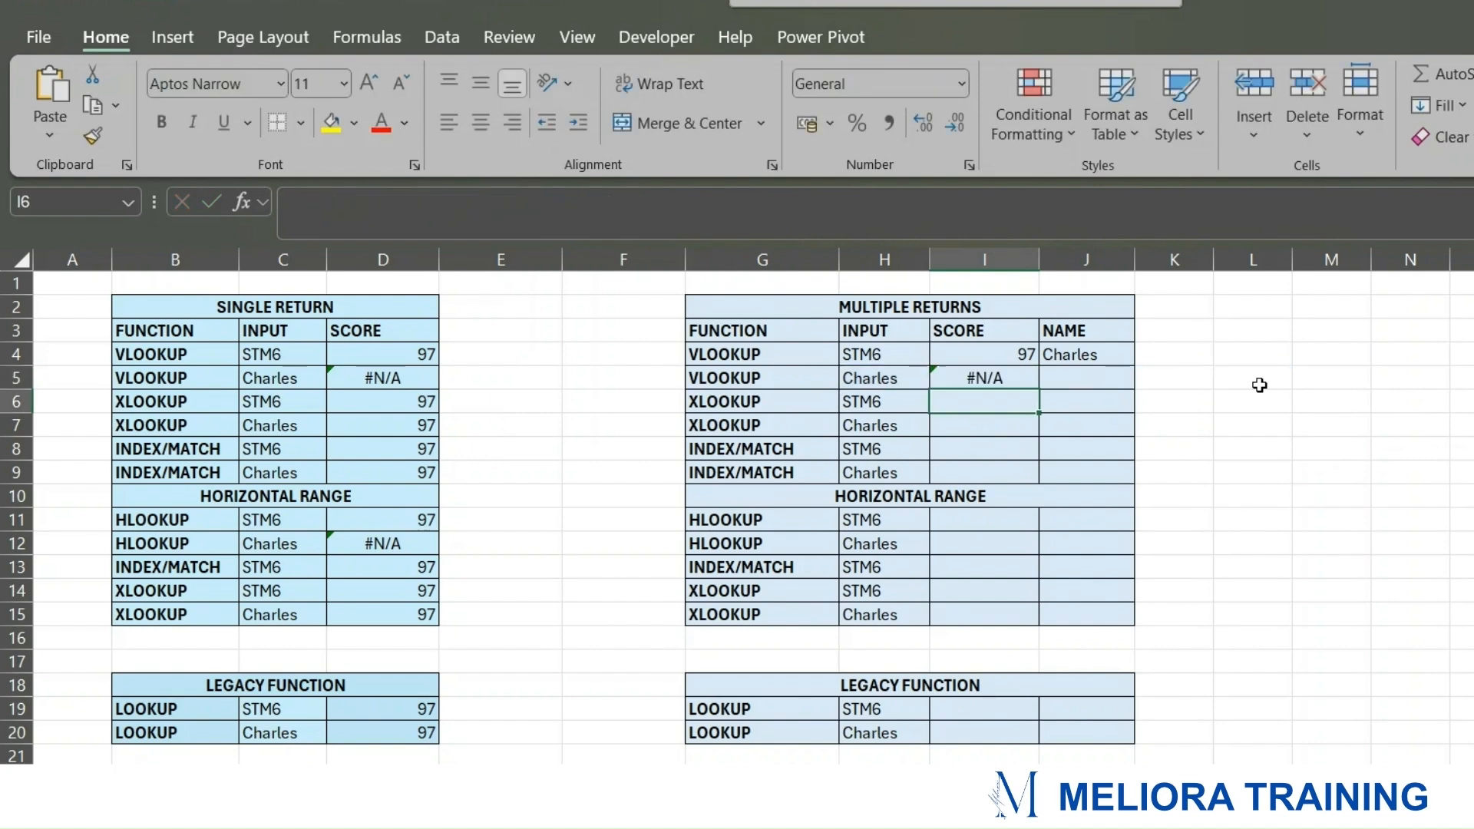
Step: Check the I5 formula against the DATA sheet, comparing the position of the name in C7 with the score in B7
left_click(1015, 370)
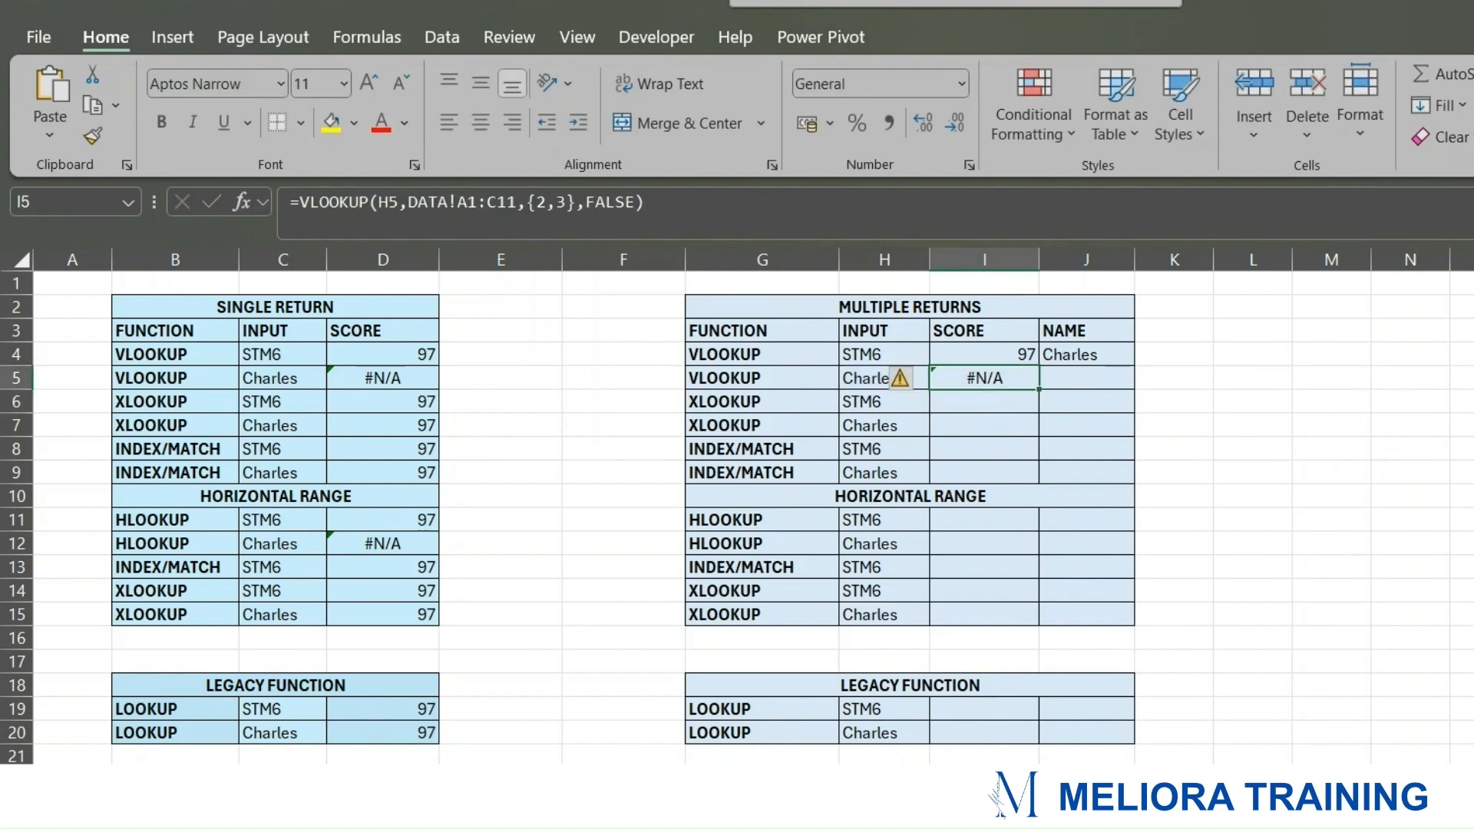
left_click(323, 779)
left_click(407, 432)
left_click(243, 433)
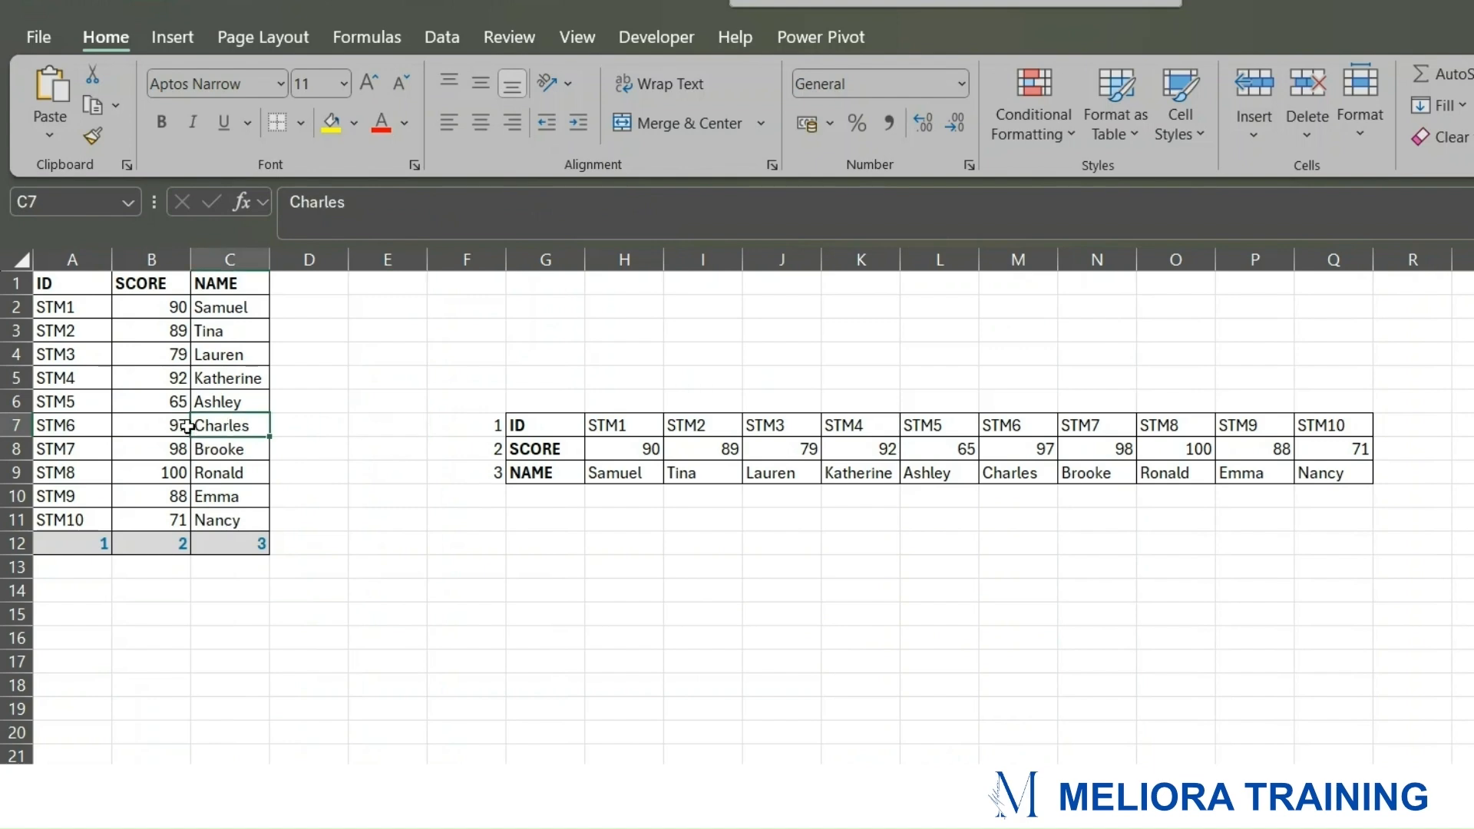
left_click_drag(187, 427, 135, 424)
left_click(342, 434)
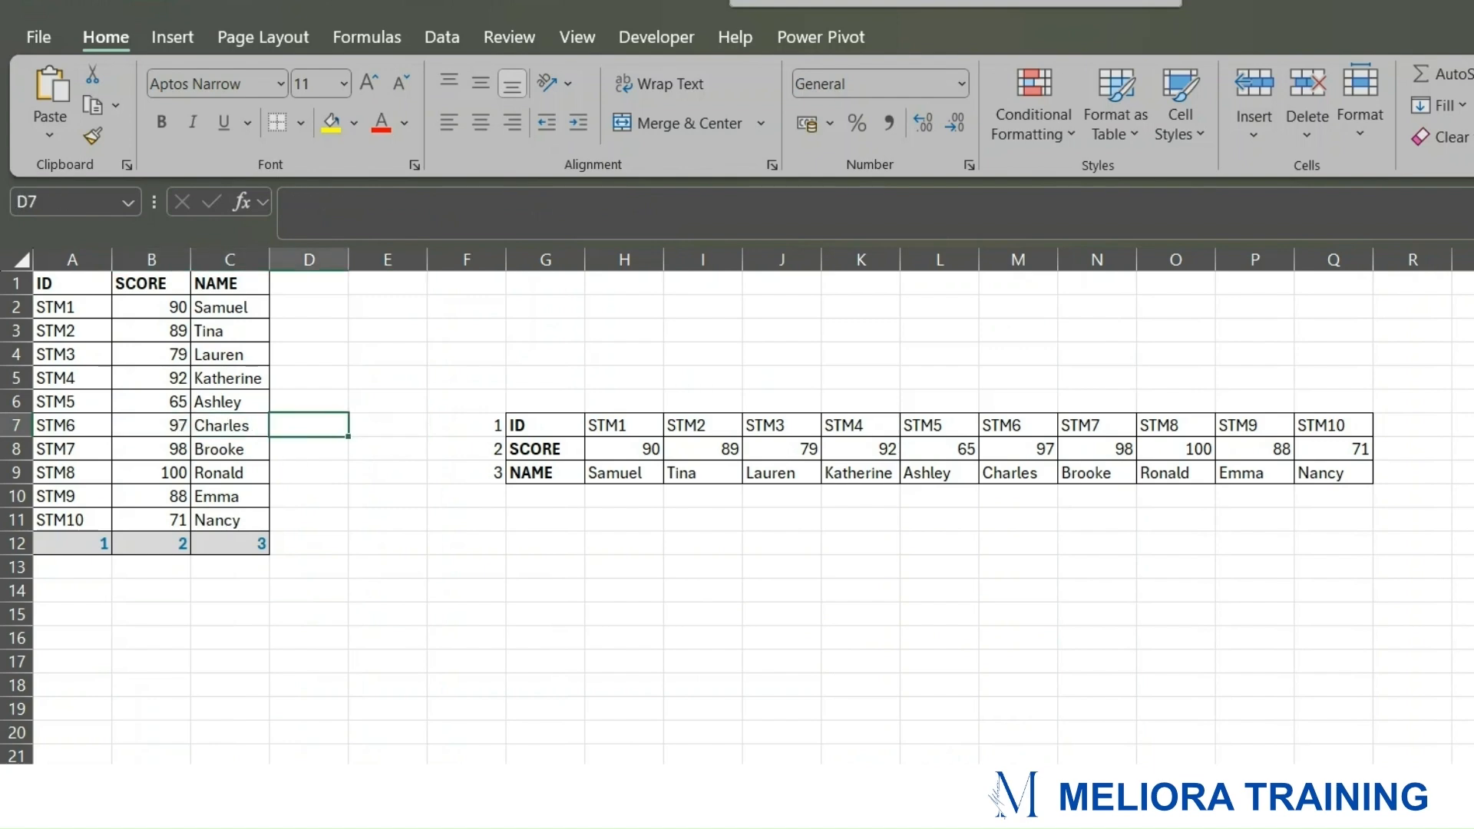
Step: Start an XLOOKUP in I6 of the multiple returns table, using H6 as the lookup value and DATA!A1:A11 as the lookup array
left_click(404, 777)
left_click(1015, 404)
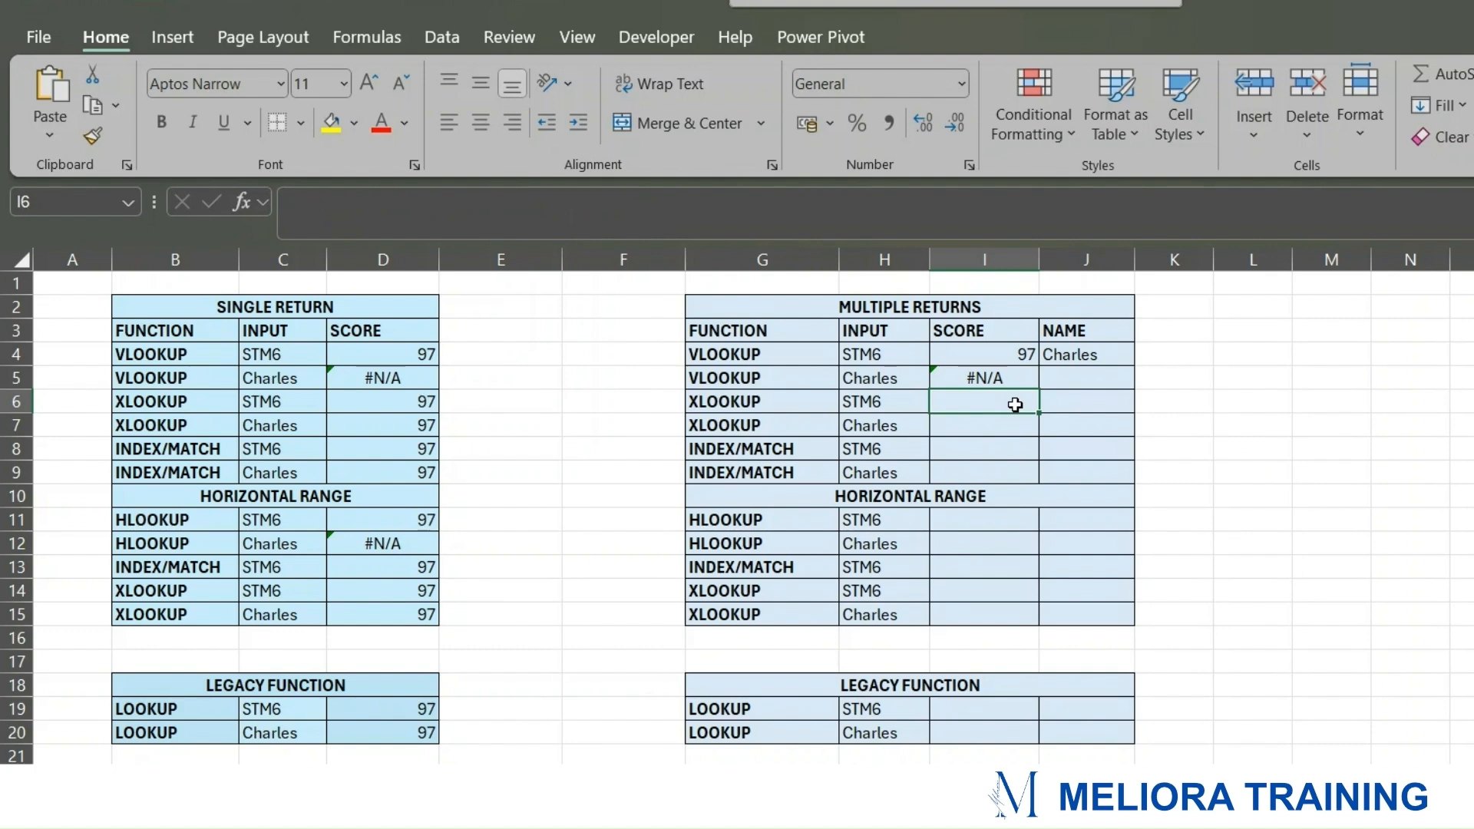
type("=")
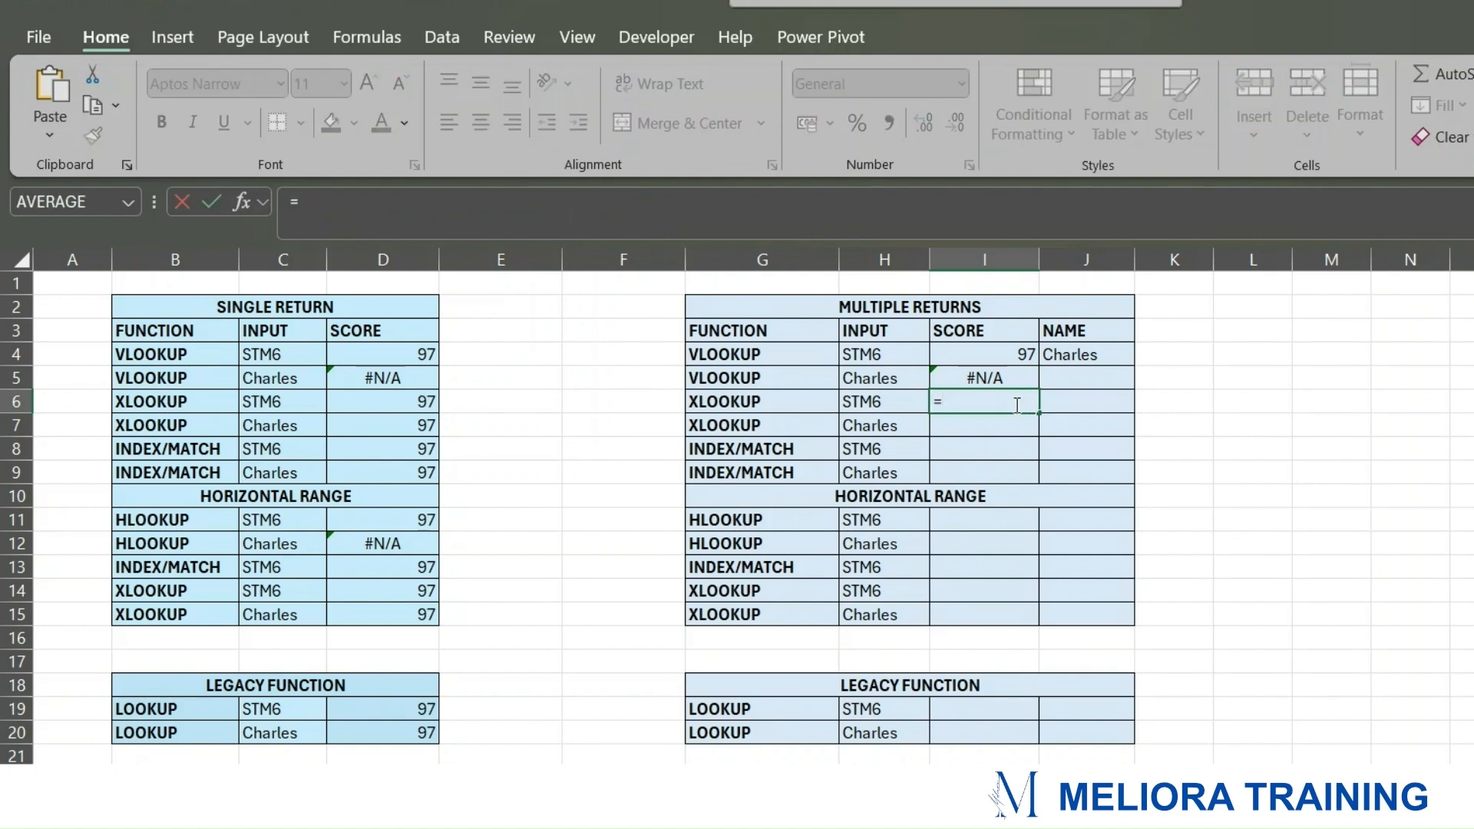
type("XL")
key("Tab")
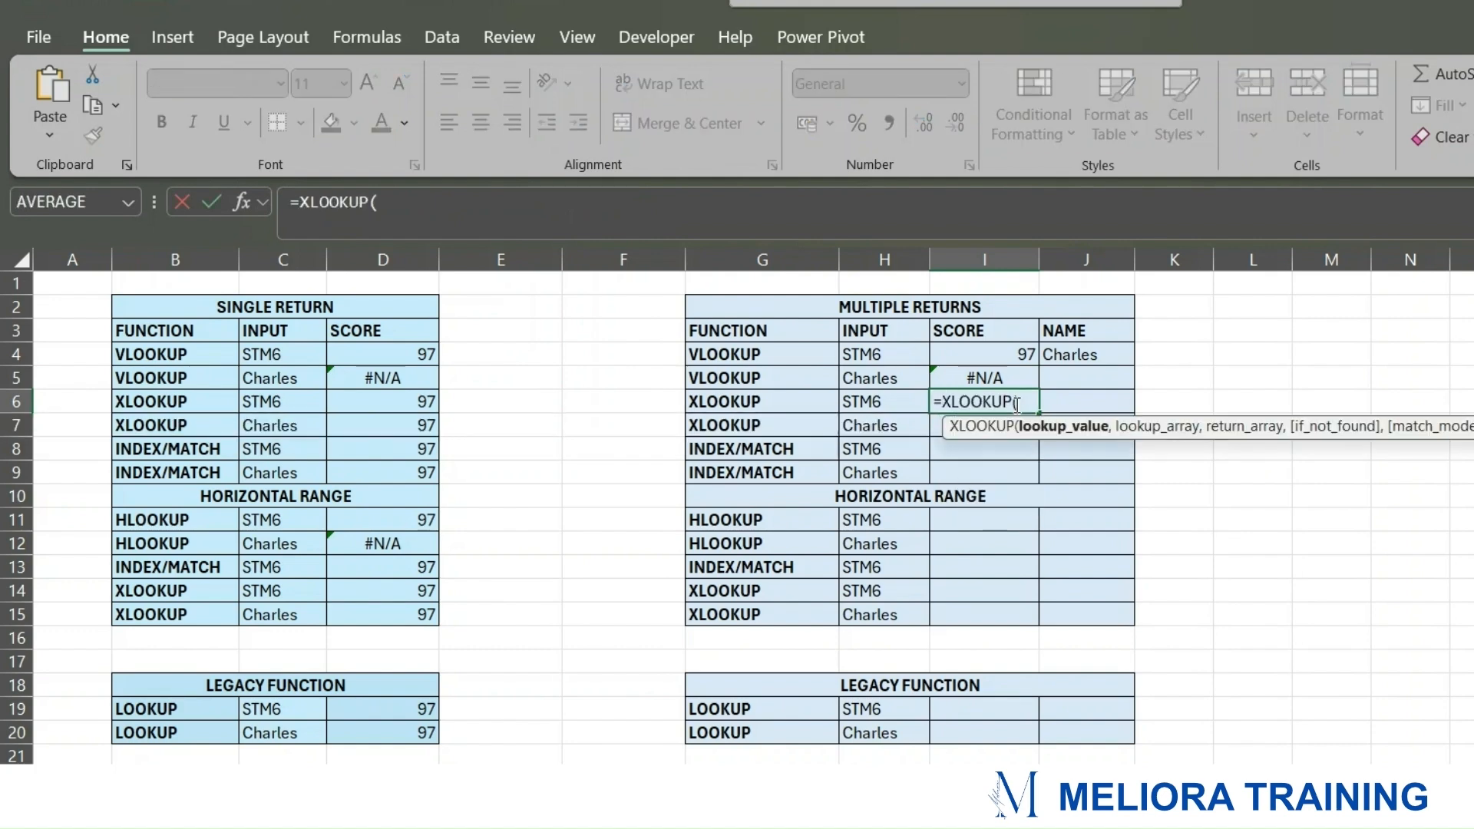
left_click(861, 406)
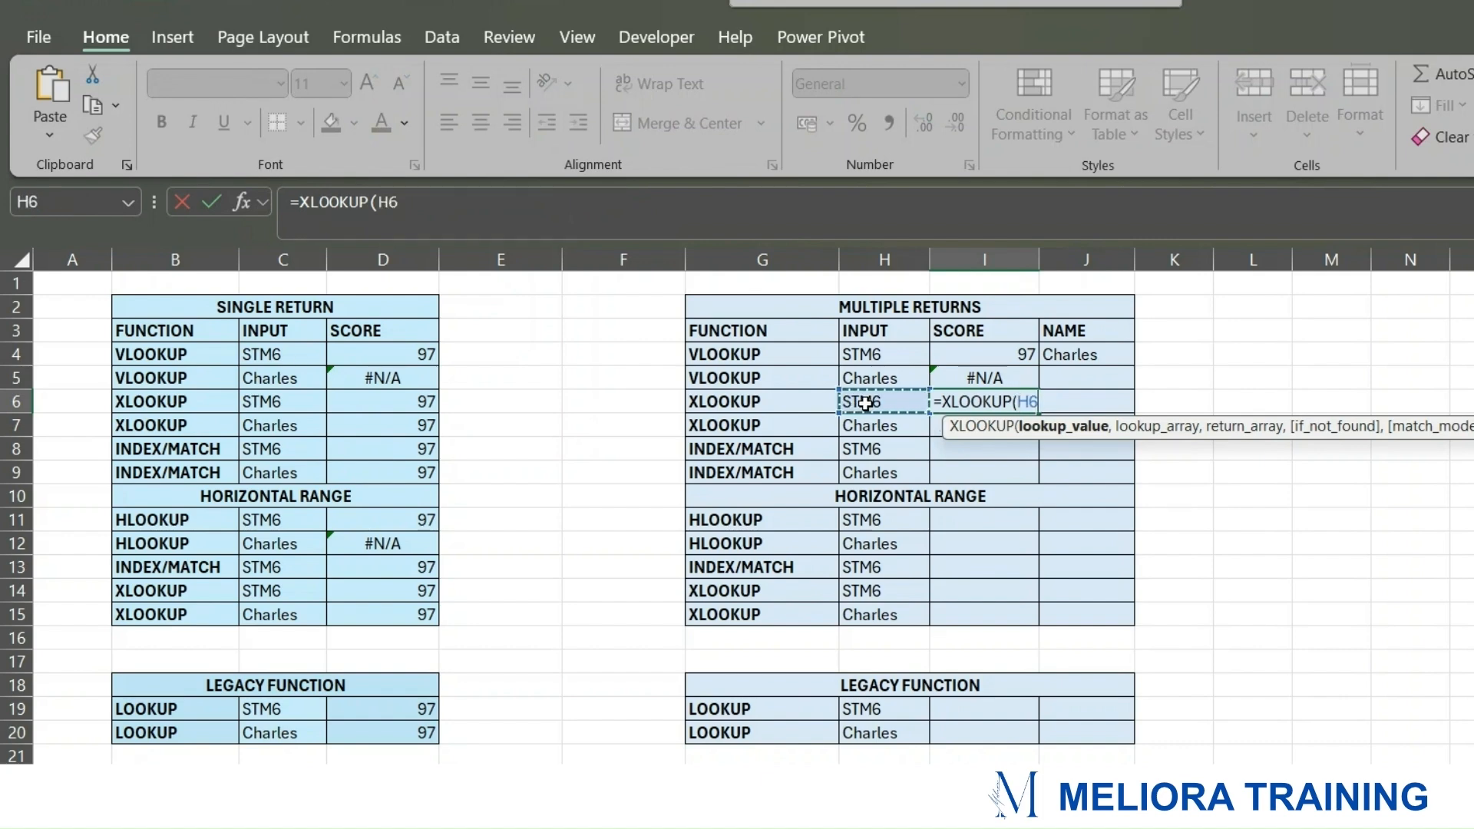
type(",")
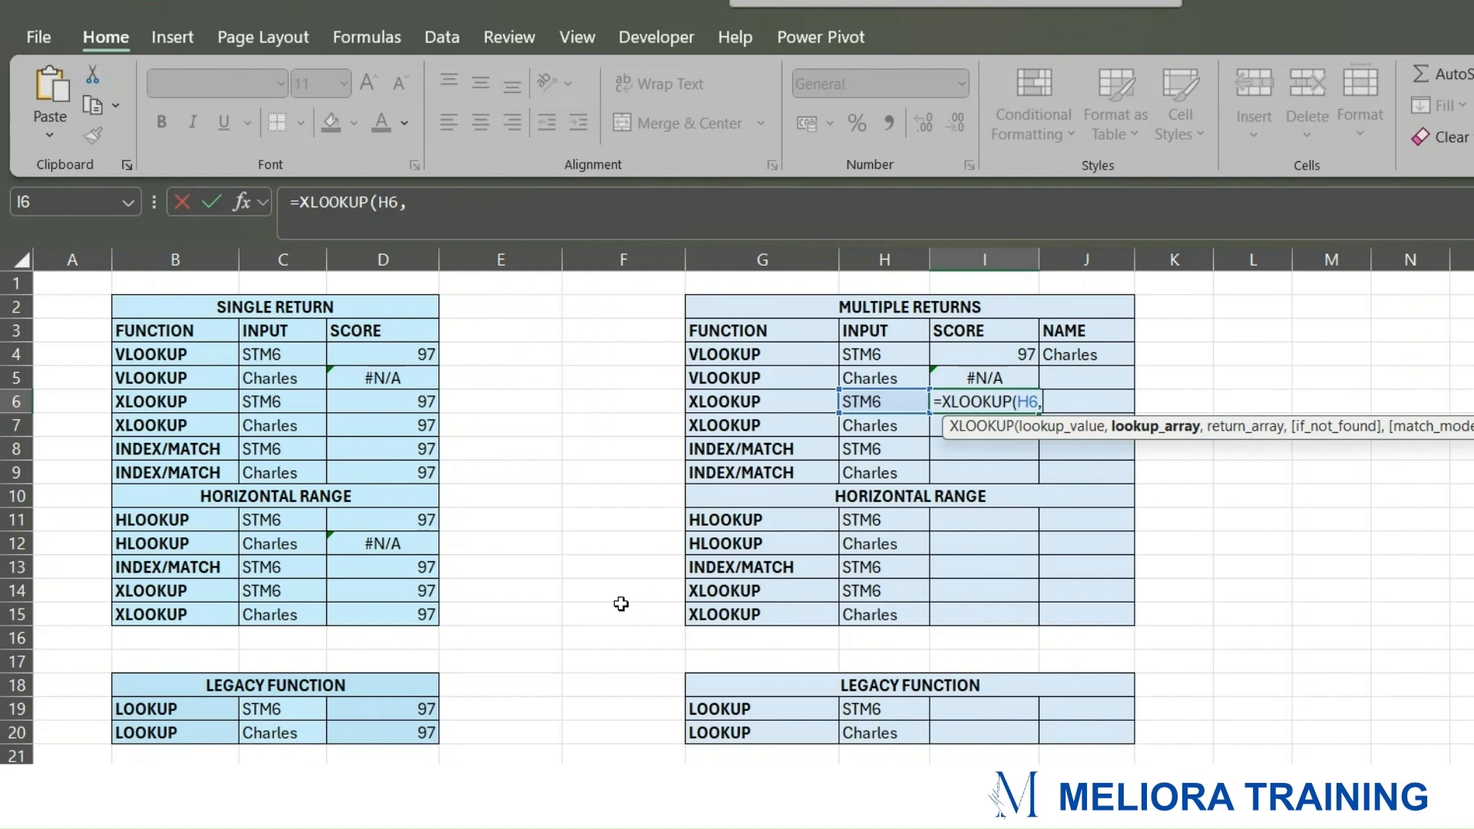
key("ctrl+Page_Down")
left_click_drag(58, 283, 59, 521)
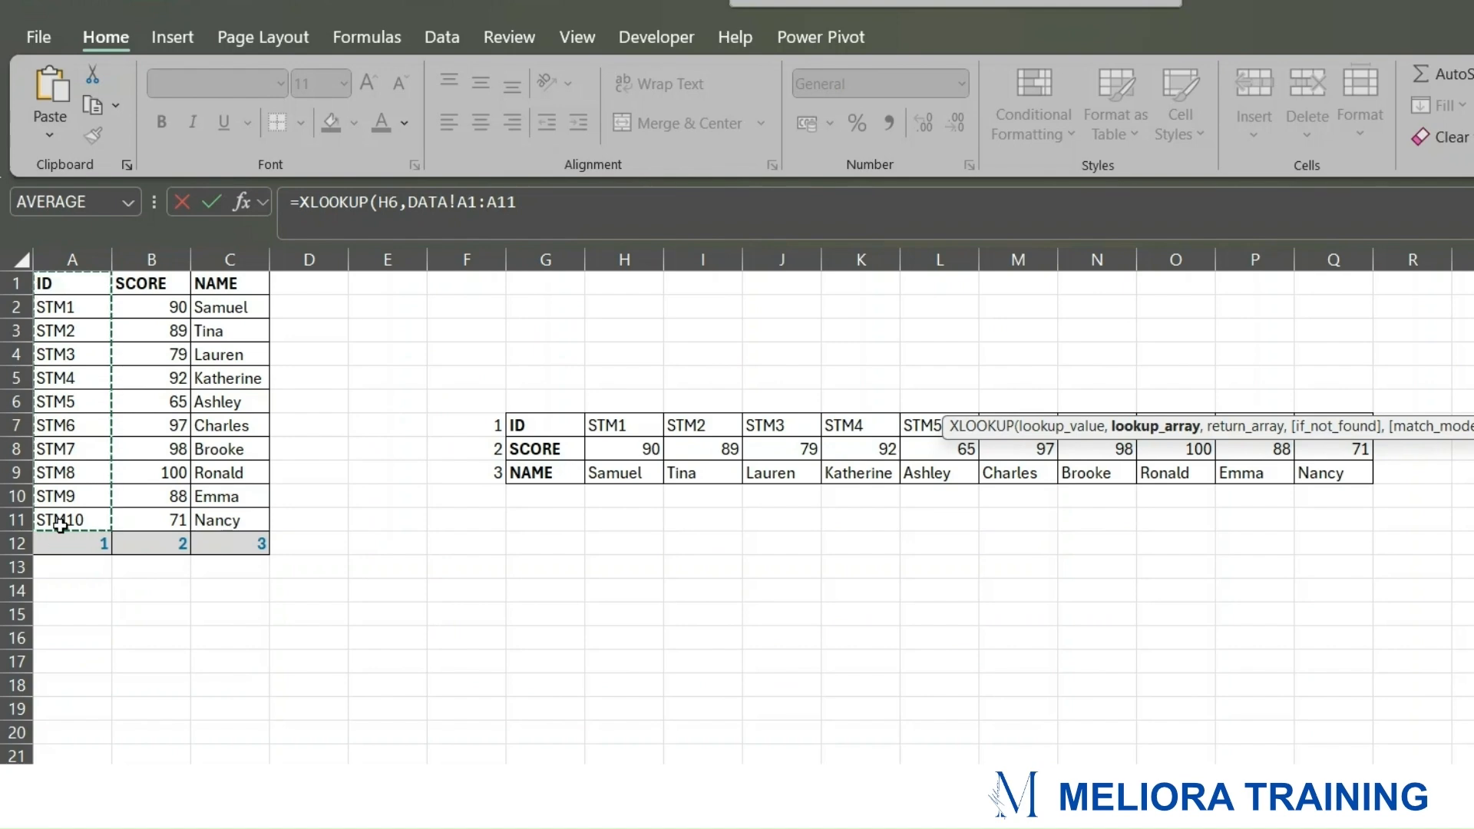
left_click(527, 214)
type(",")
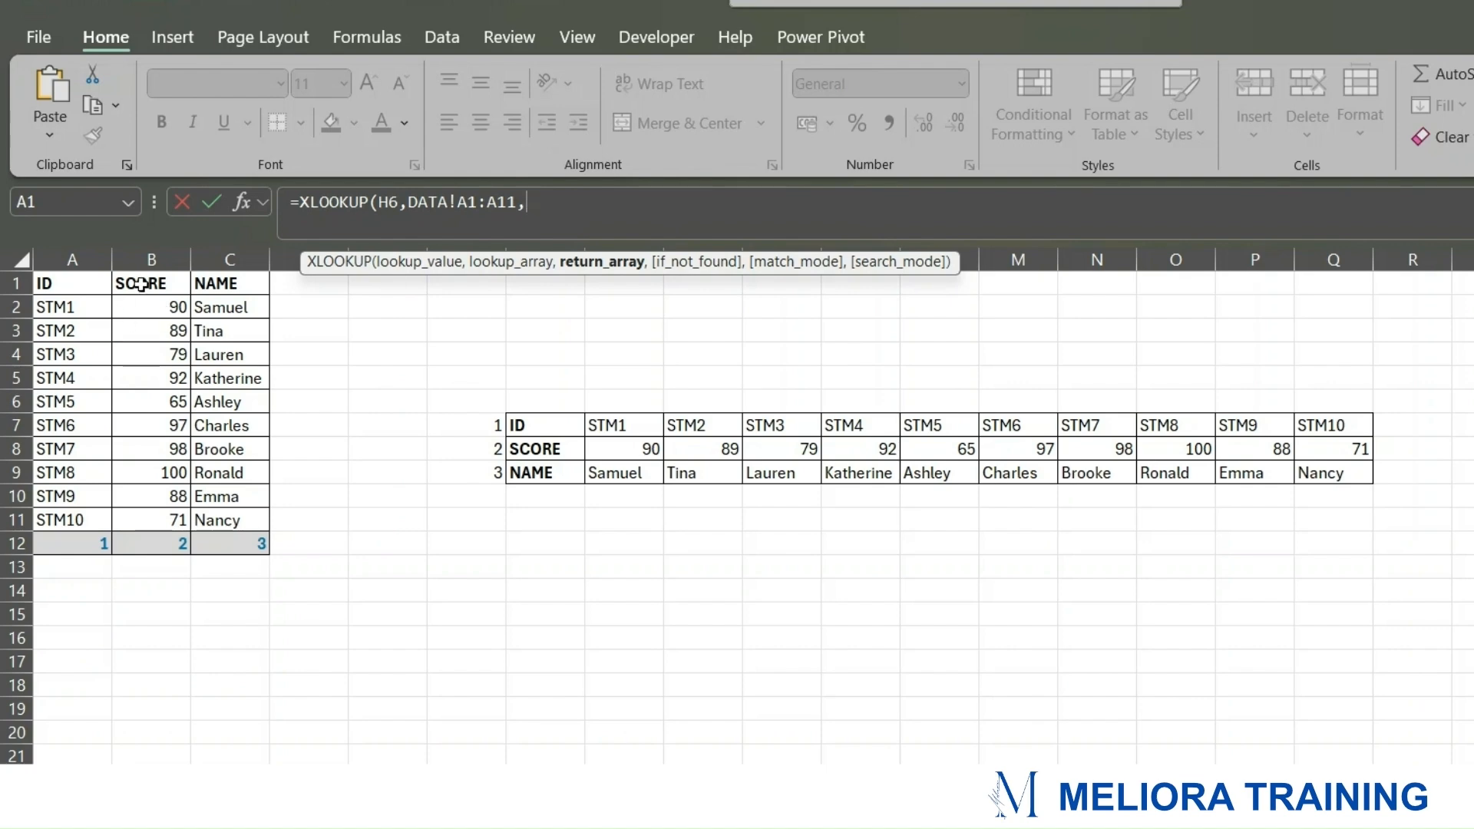
Step: Complete the I6 XLOOKUP with return array DATA!B1:C11, no if-not-found value and match mode 0, then check the returned cells I6:J6
left_click_drag(150, 283, 220, 512)
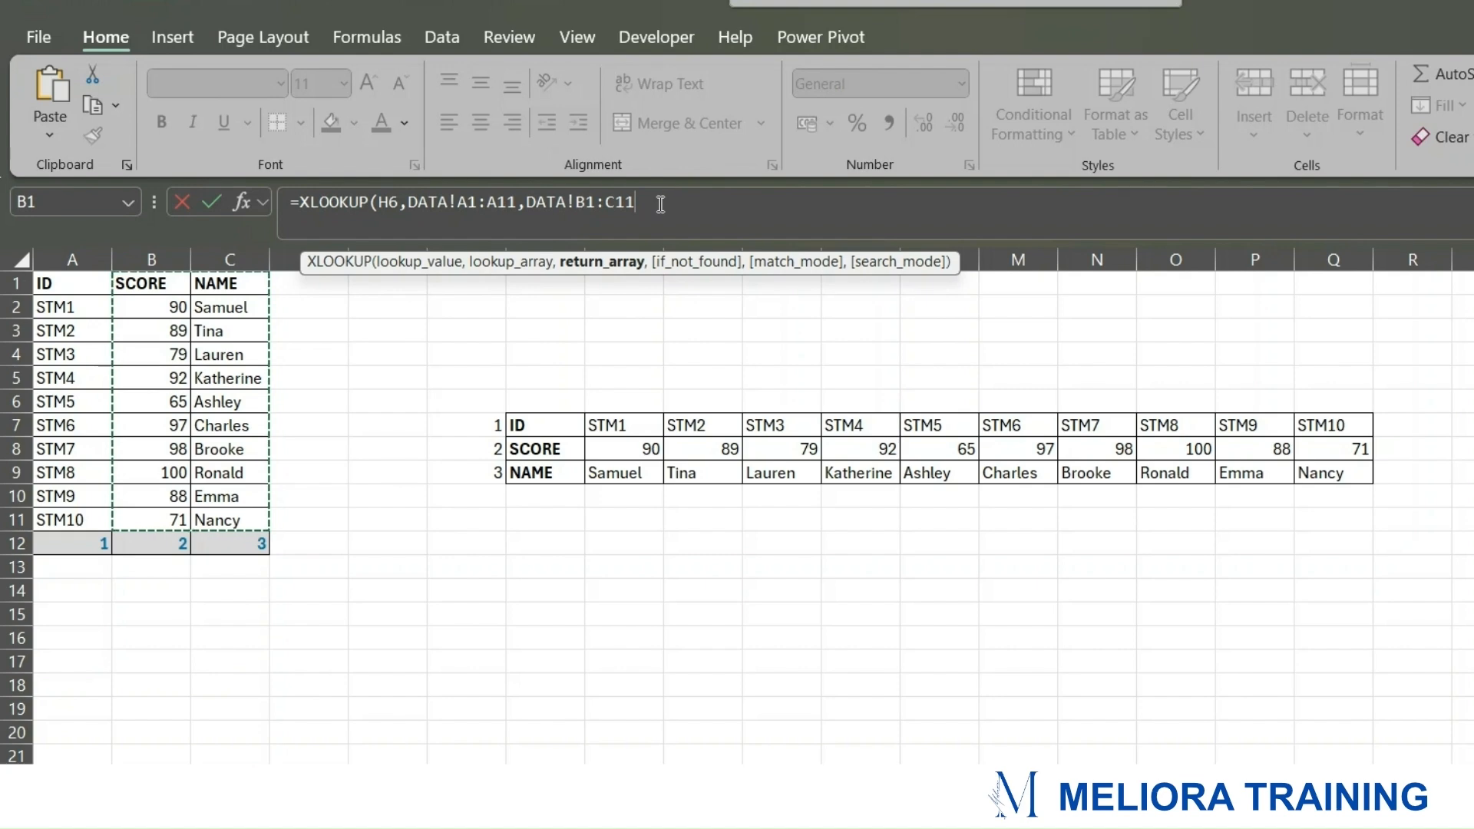
type(",")
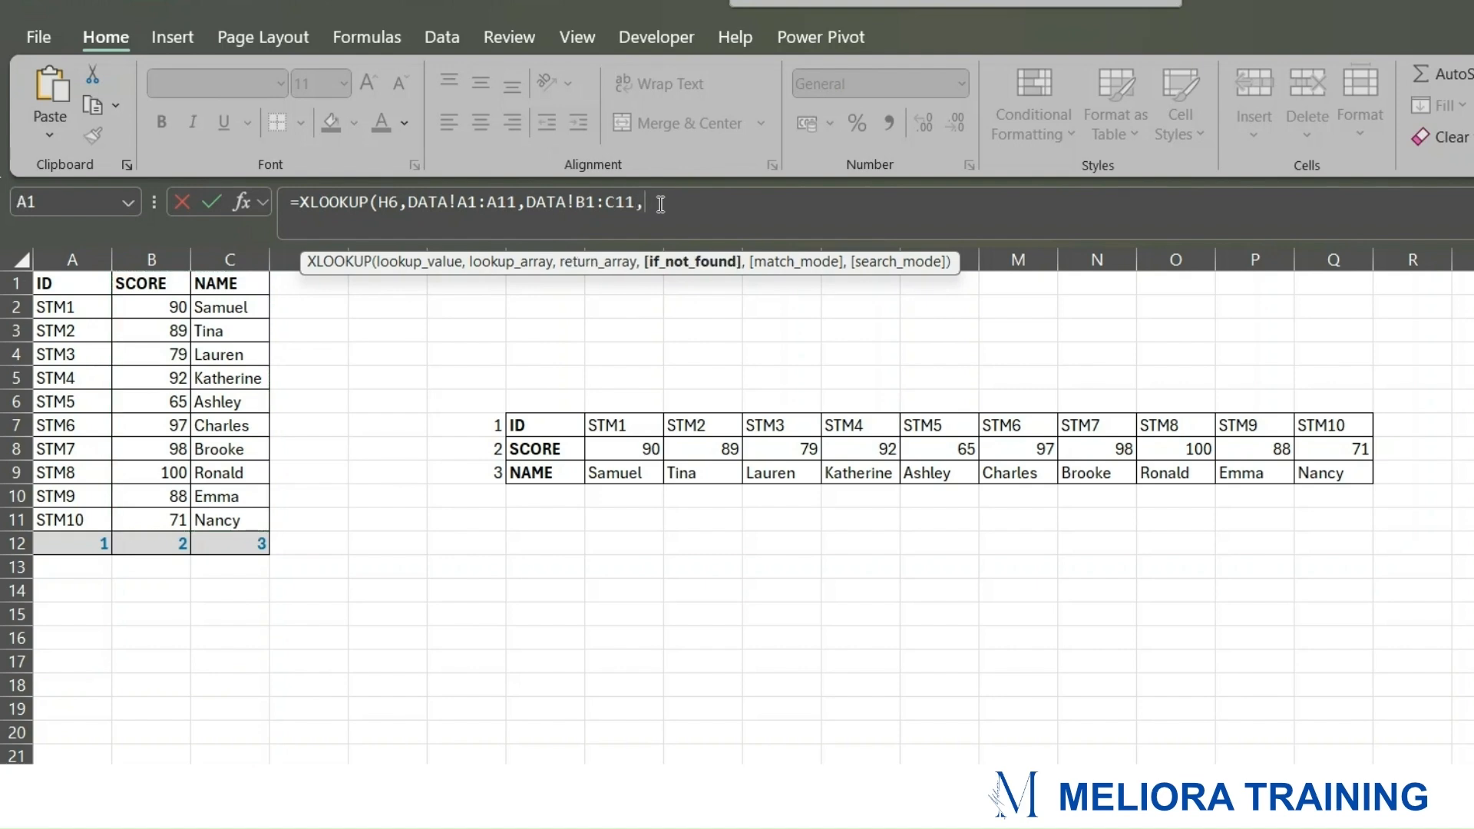
type(",")
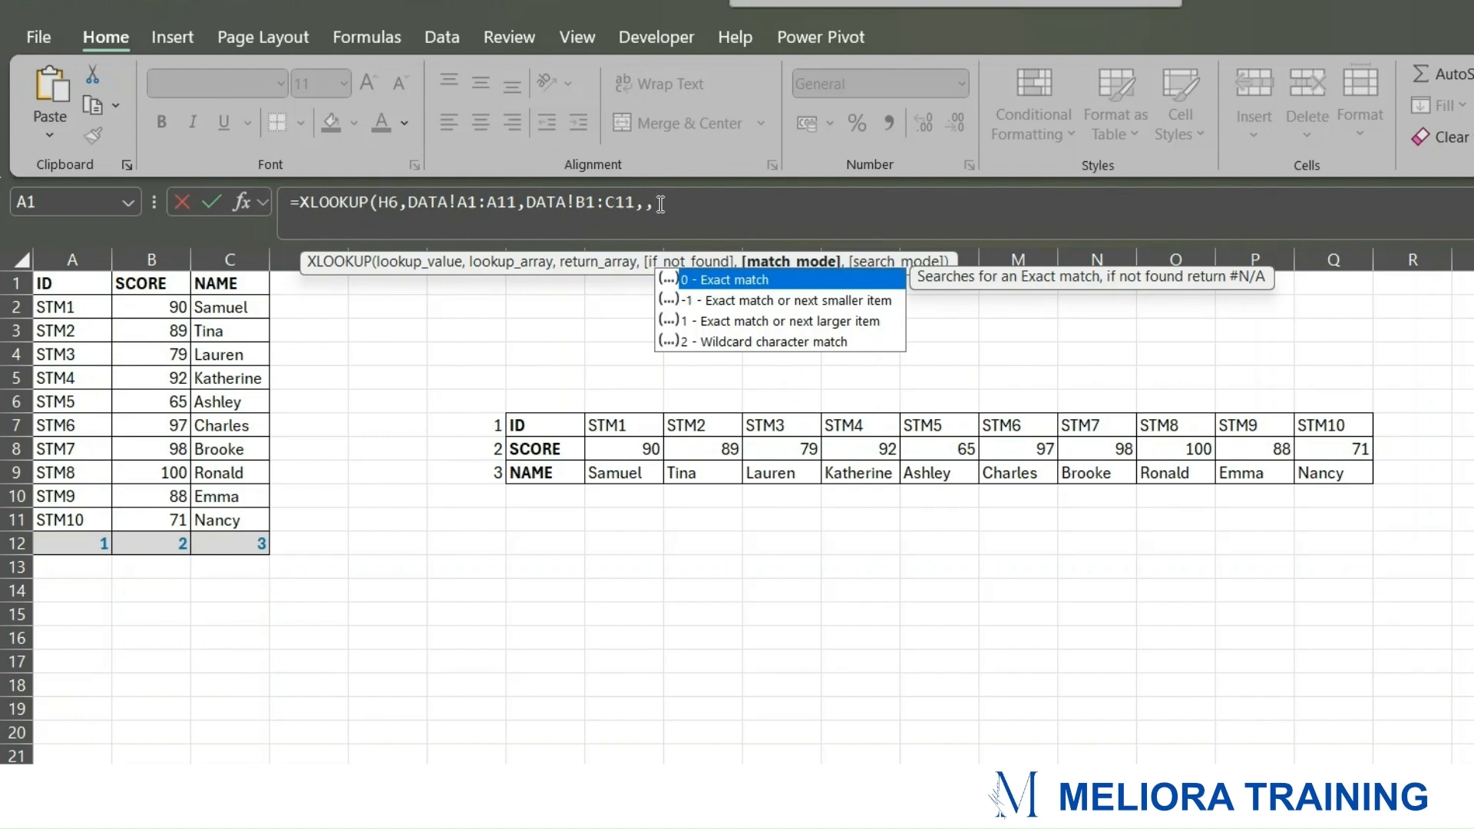
type("0")
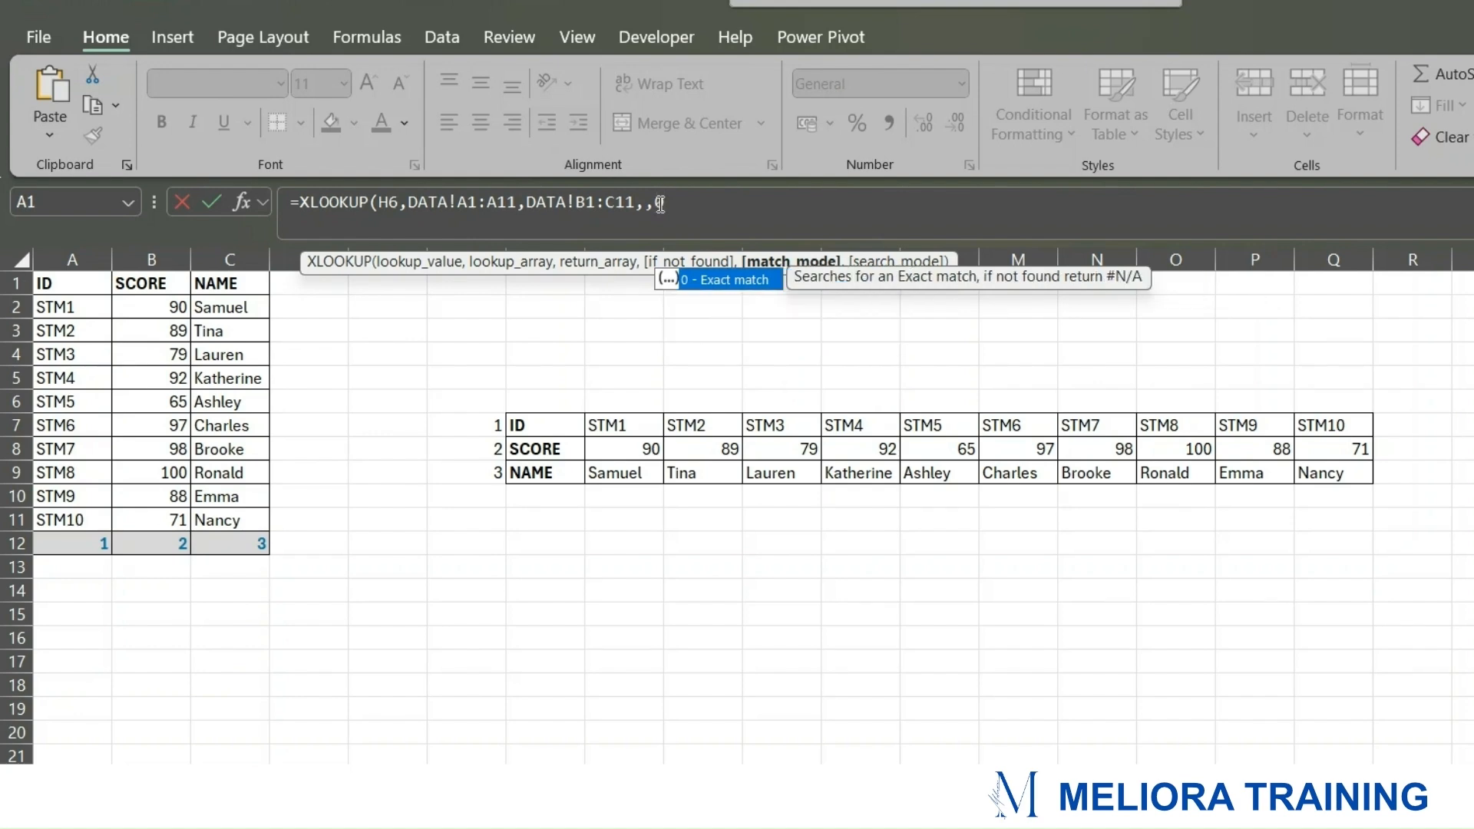
type(")")
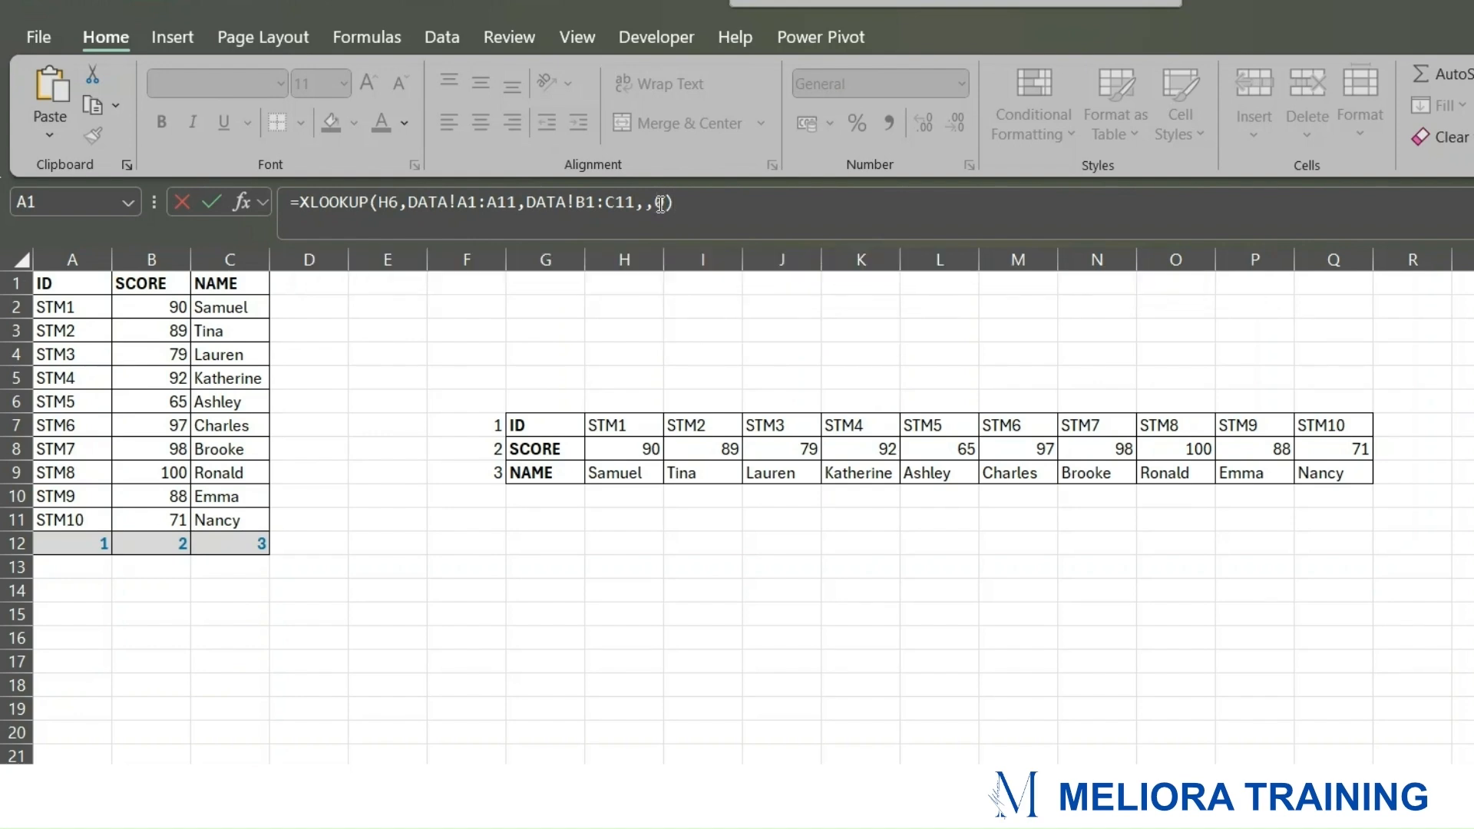
key("Return")
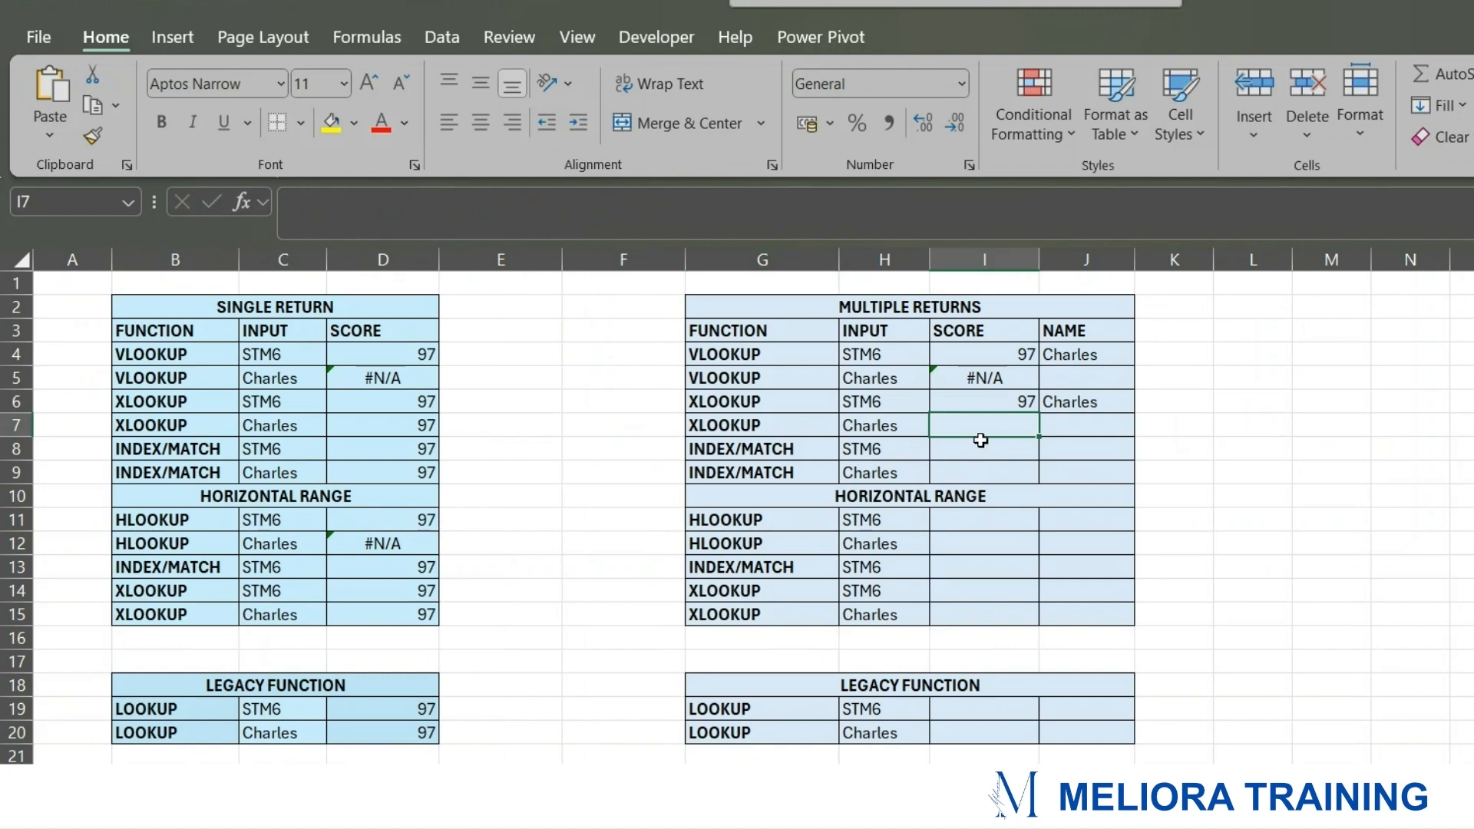
left_click_drag(949, 398, 1094, 403)
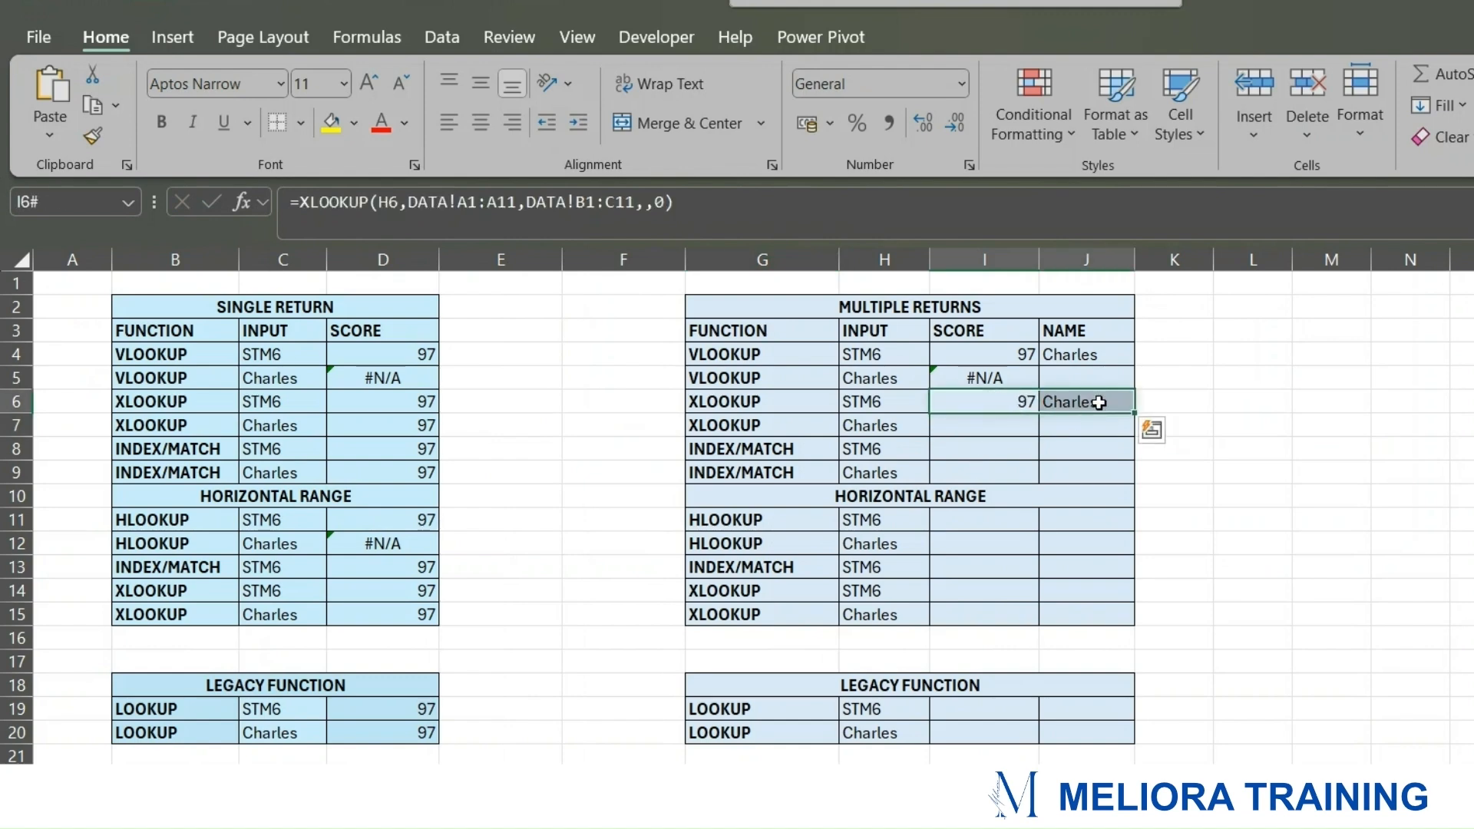
left_click(1261, 398)
Step: Try shortening the return array in the I6 XLOOKUP to DATA!B1:C10, and reselect I6 to inspect the result
left_click(998, 405)
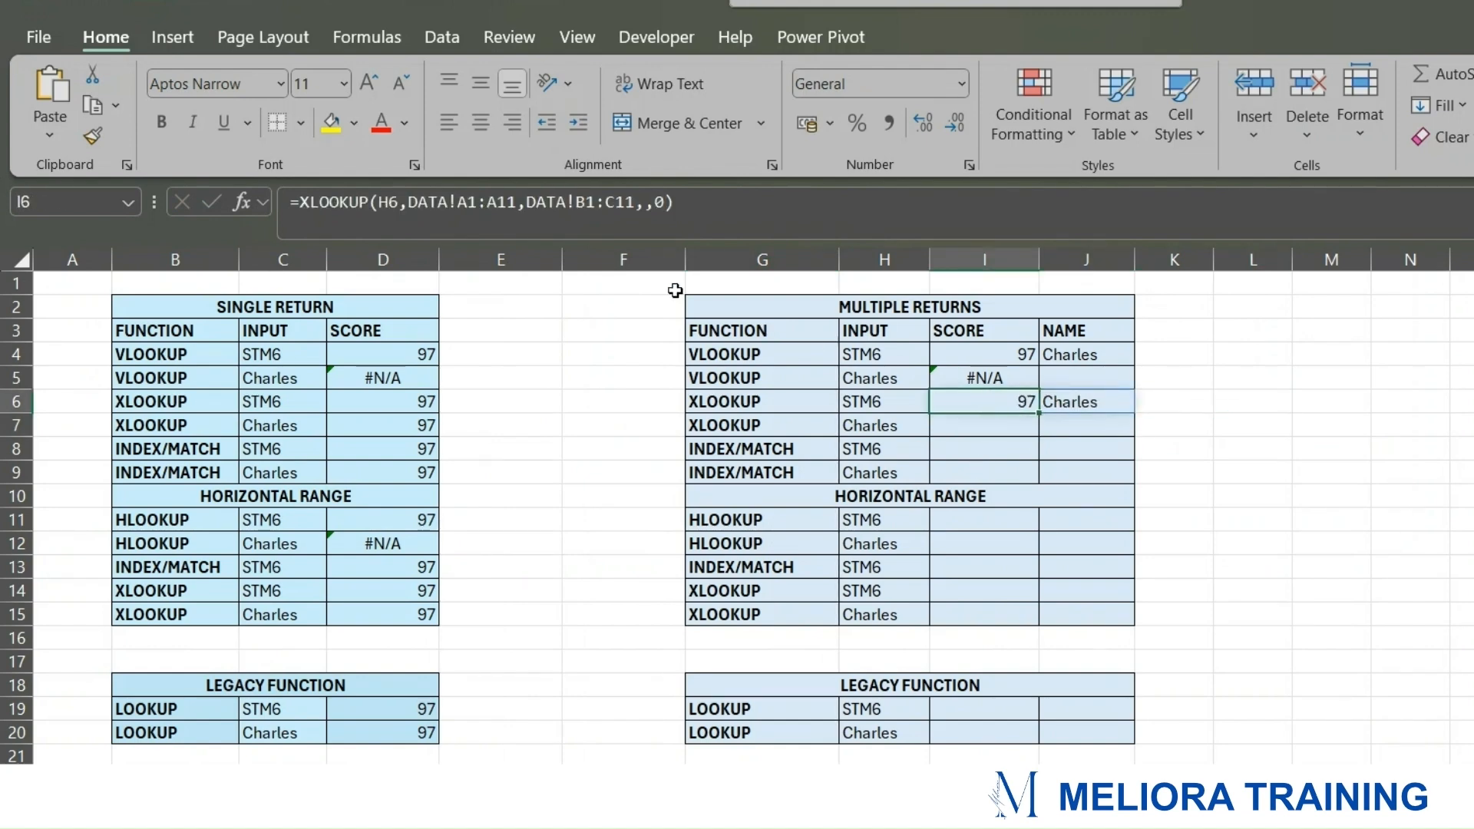
left_click(624, 203)
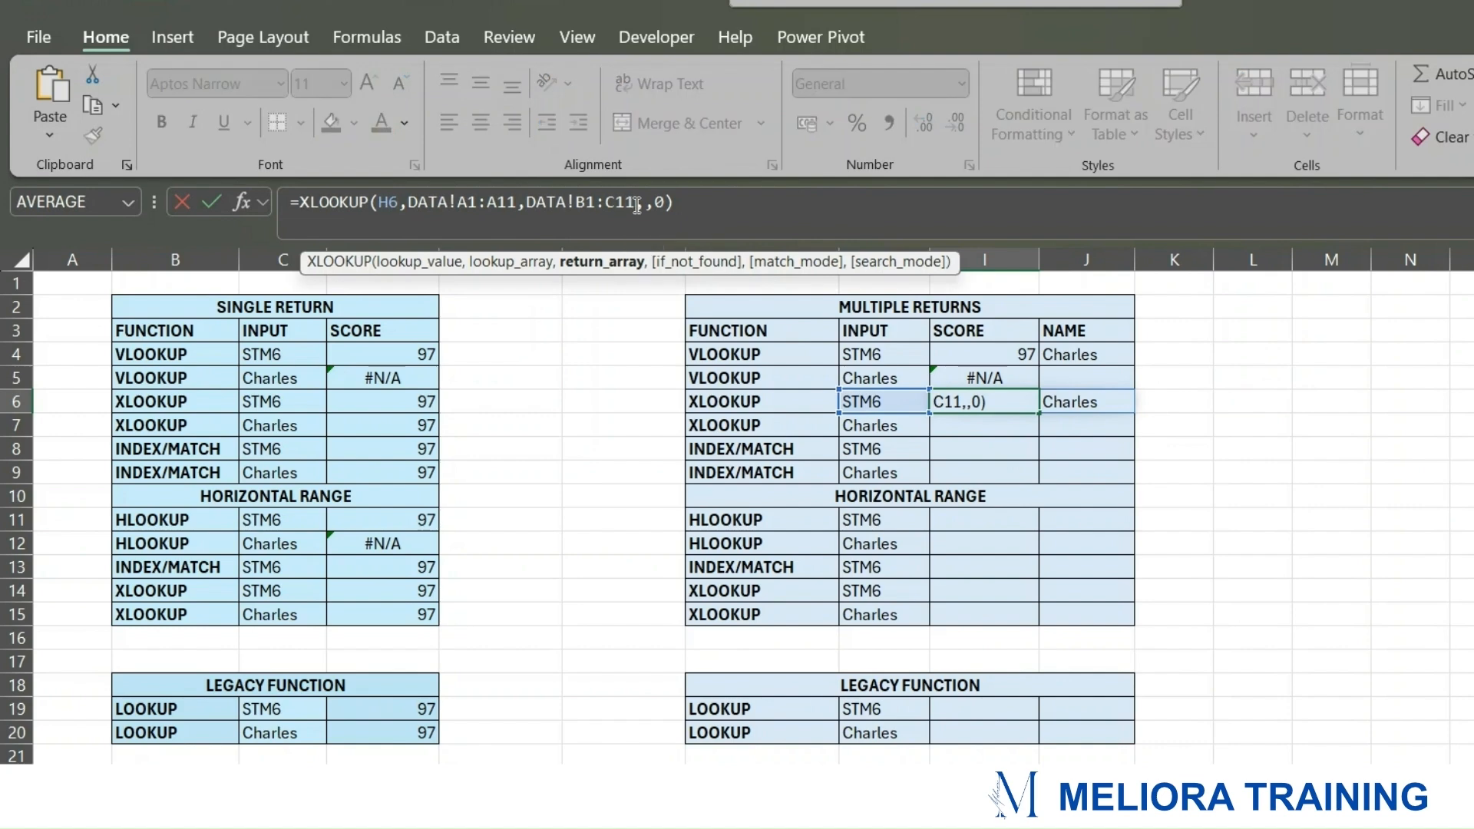
left_click(632, 204)
key("Left")
key("BackSpace")
type("0")
left_click(705, 210)
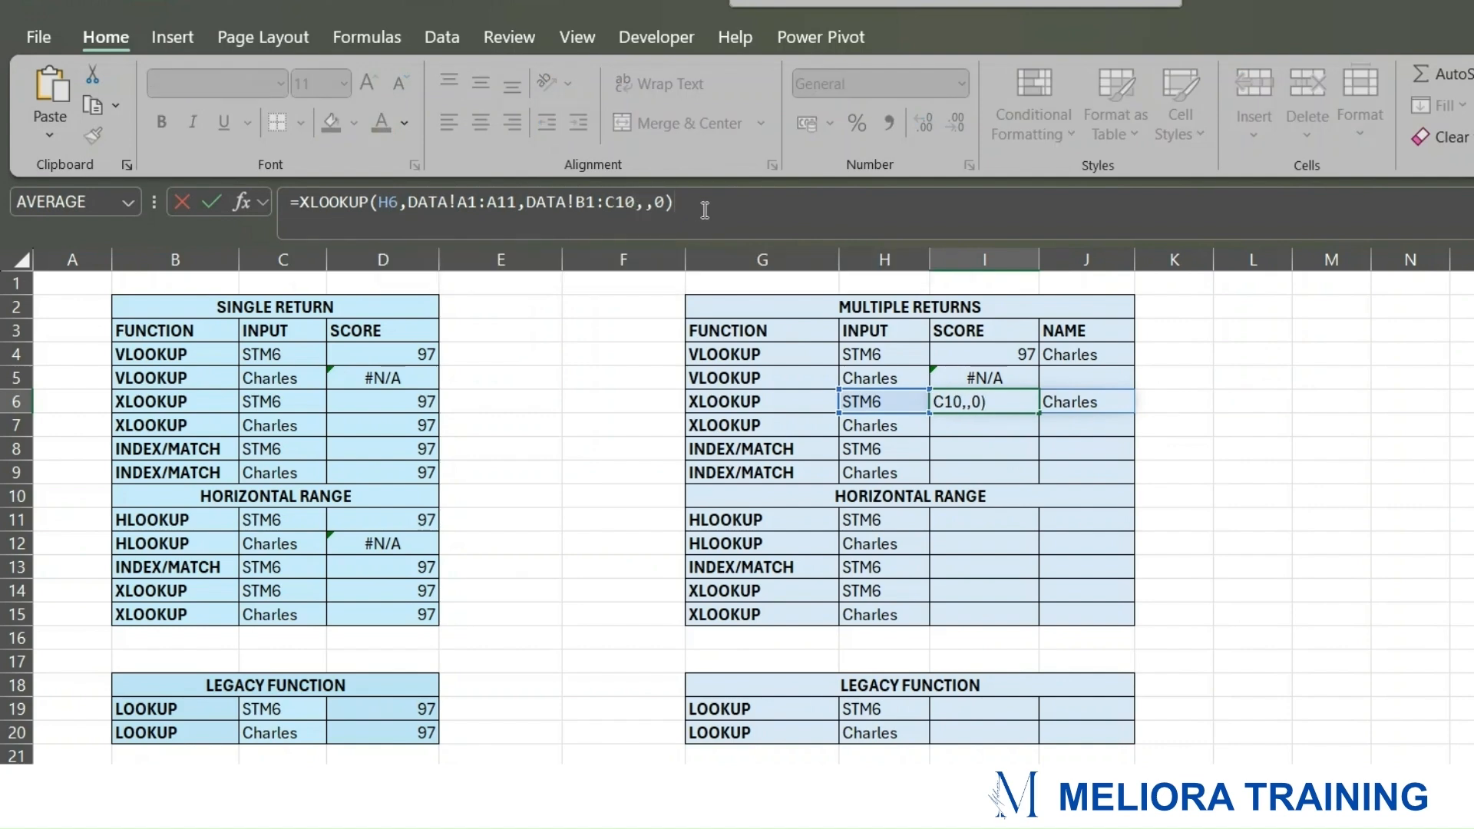
key("Return")
left_click(1020, 401)
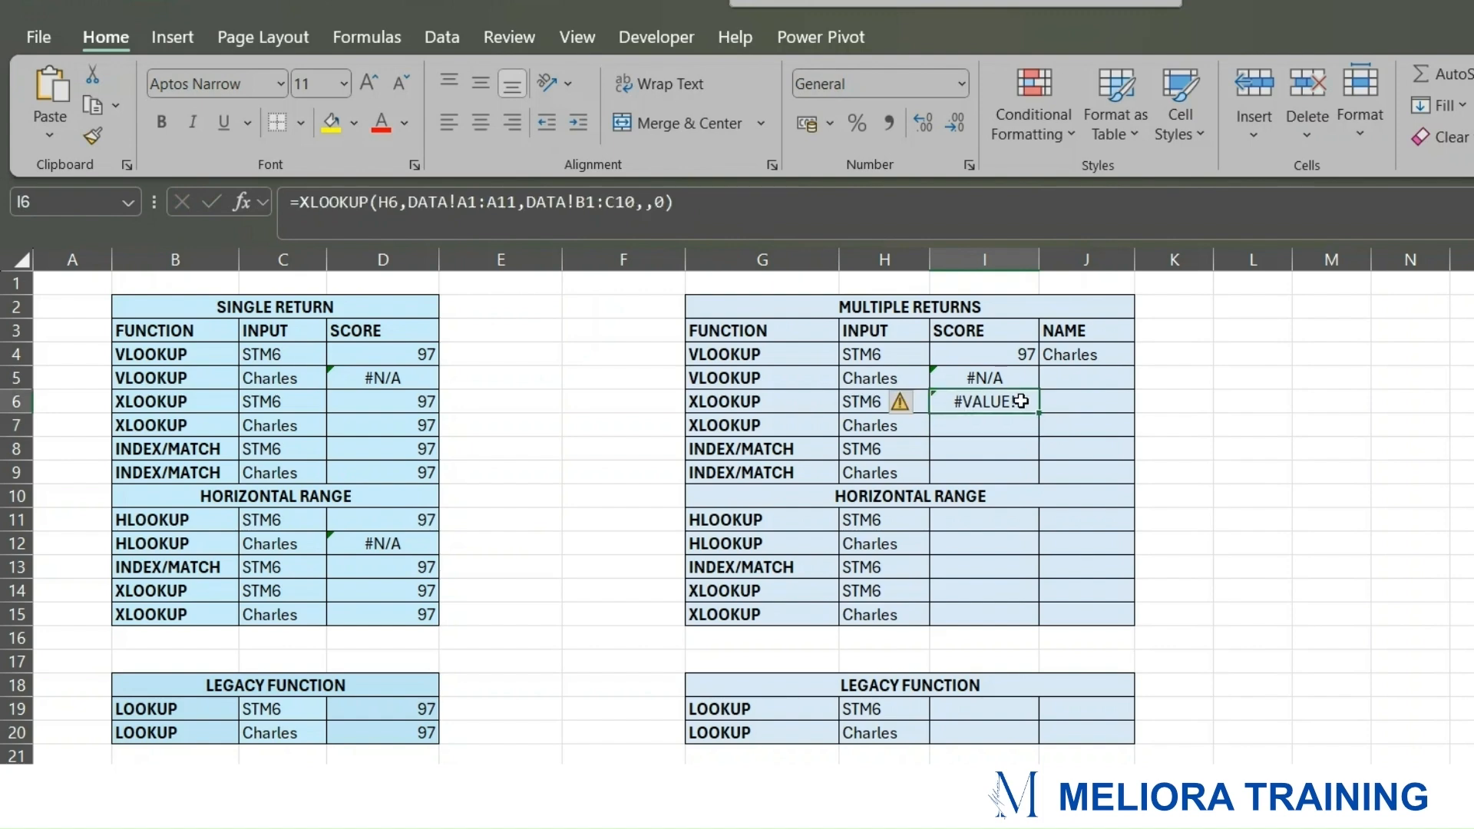
Step: Set the return array in the I6 XLOOKUP back to DATA!B1:C11 and enter the formula
left_click(634, 209)
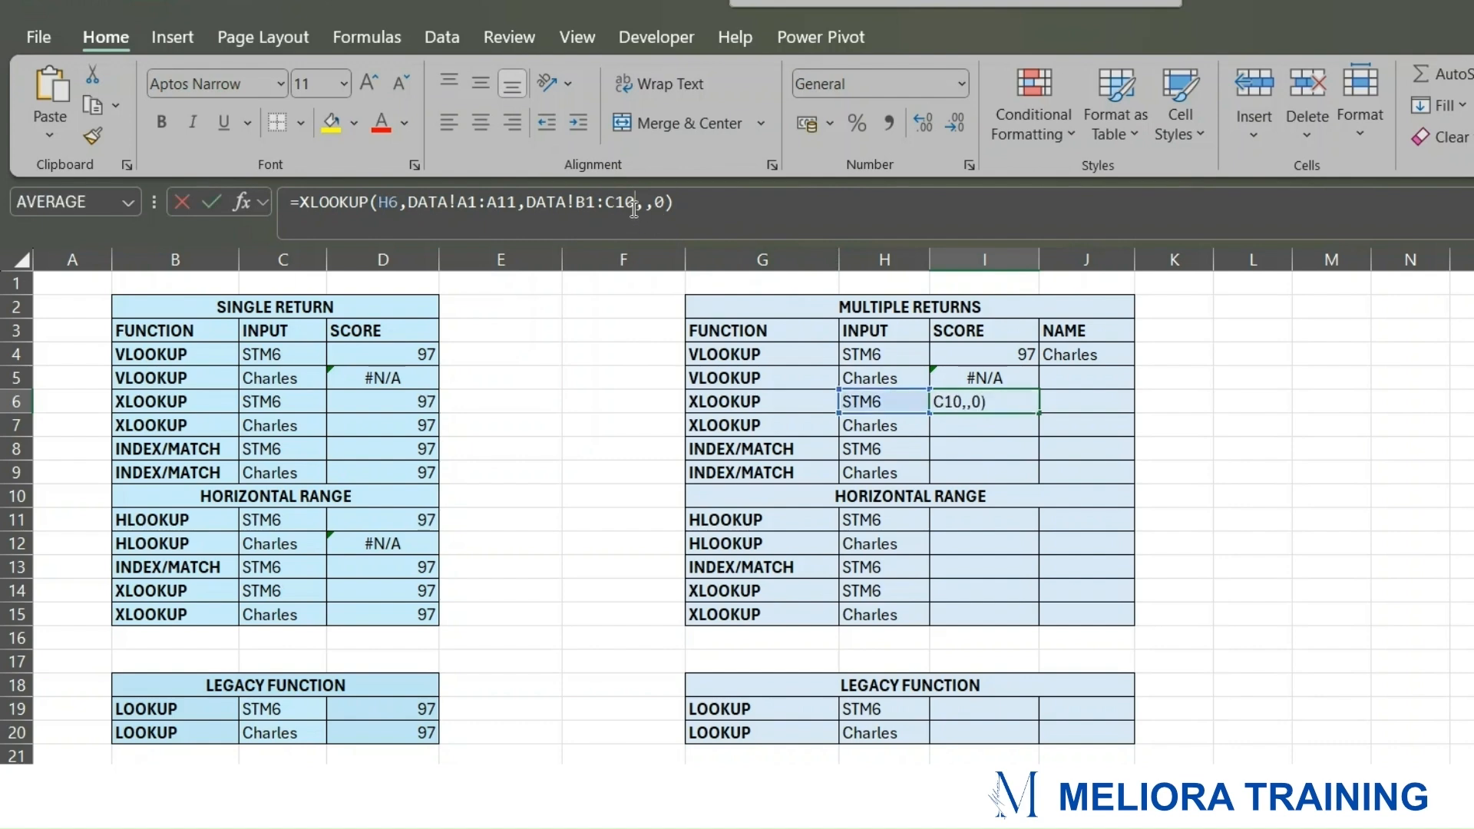
key("BackSpace")
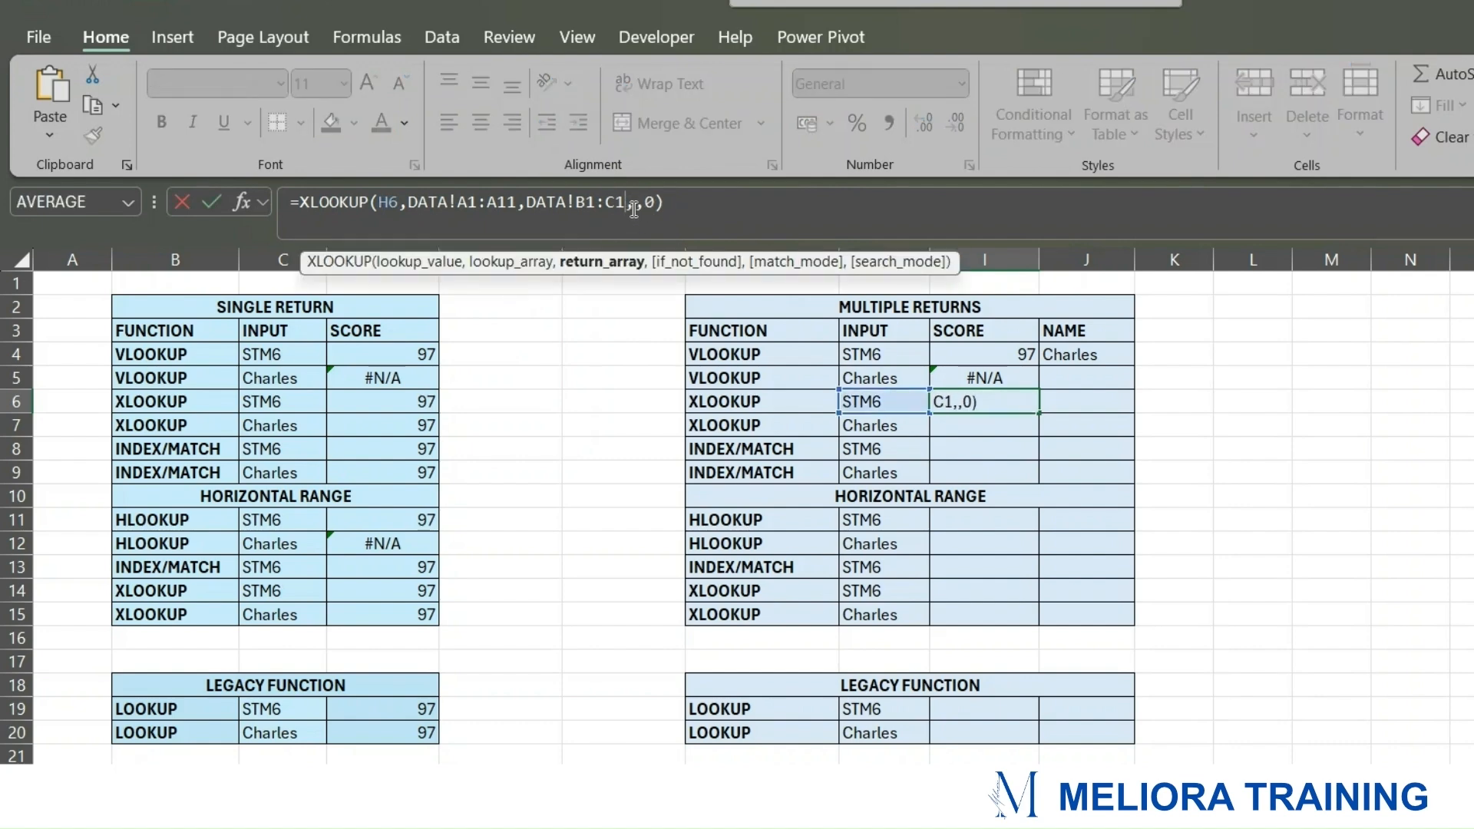
type("1")
key("Return")
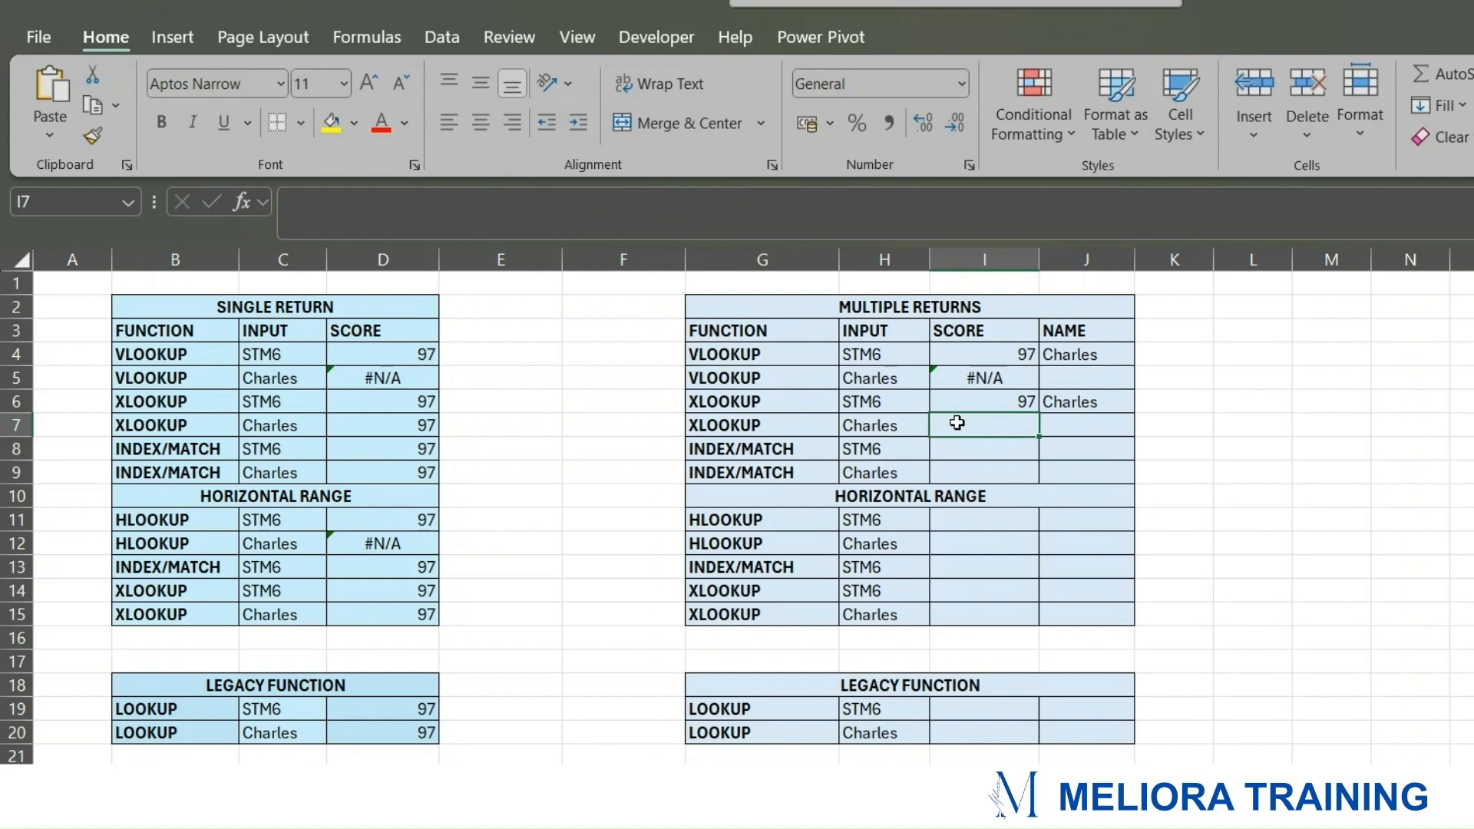
Step: Start an XLOOKUP in I7 with H7 as the lookup value and DATA!C1:C11 as the lookup array
type("=XL")
key("Tab")
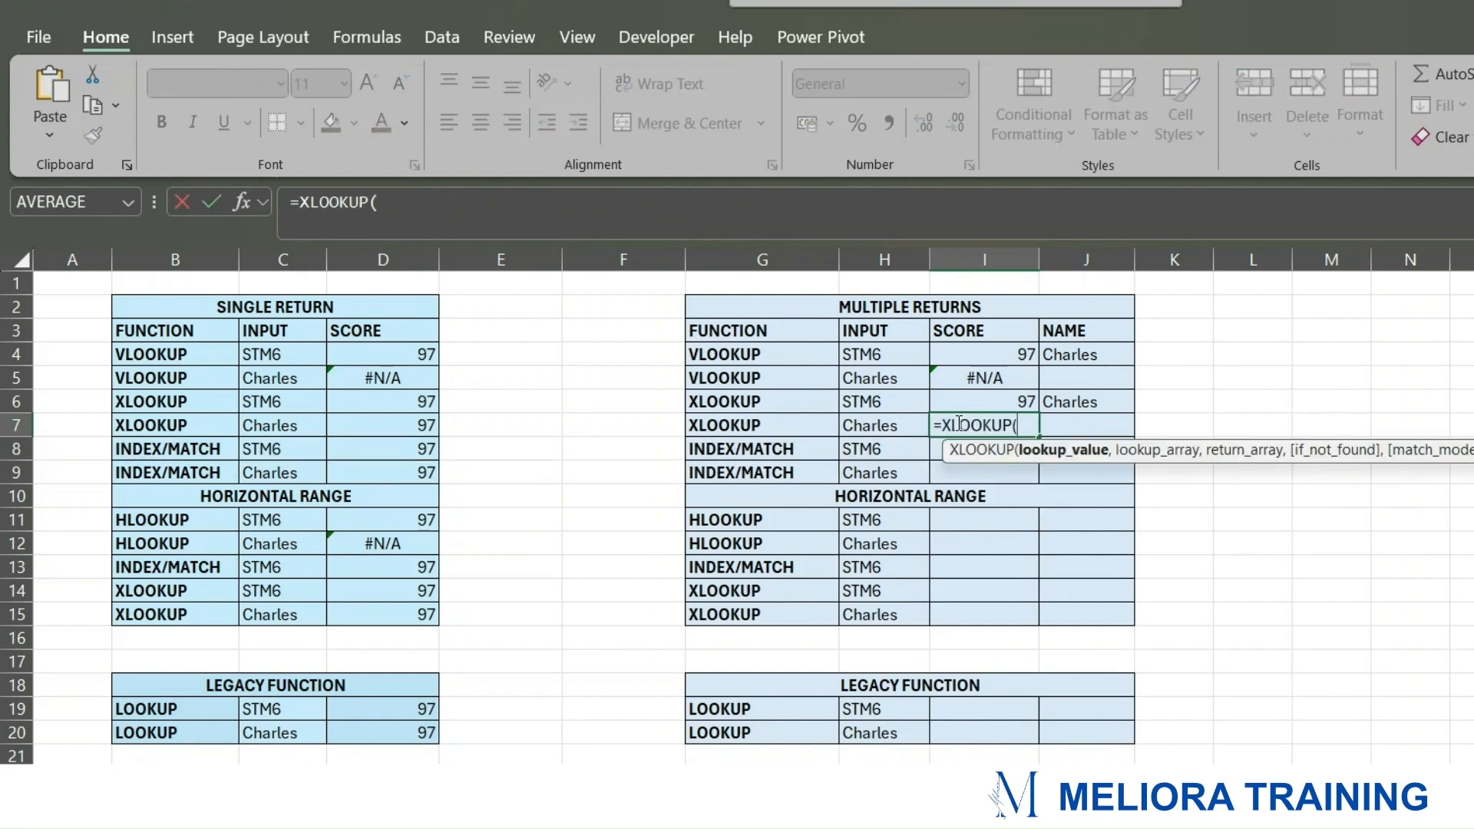
left_click(880, 425)
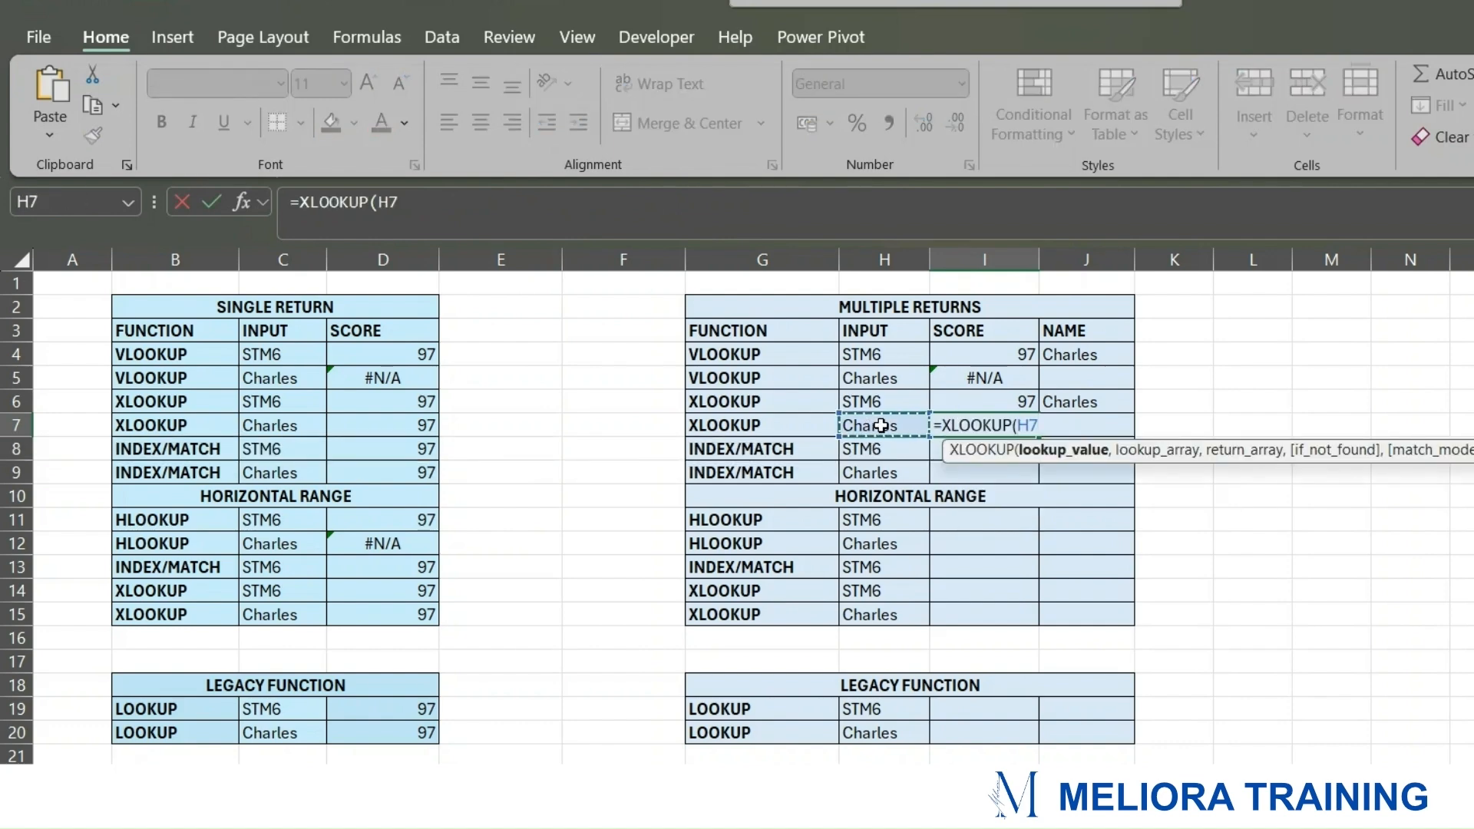
type(",")
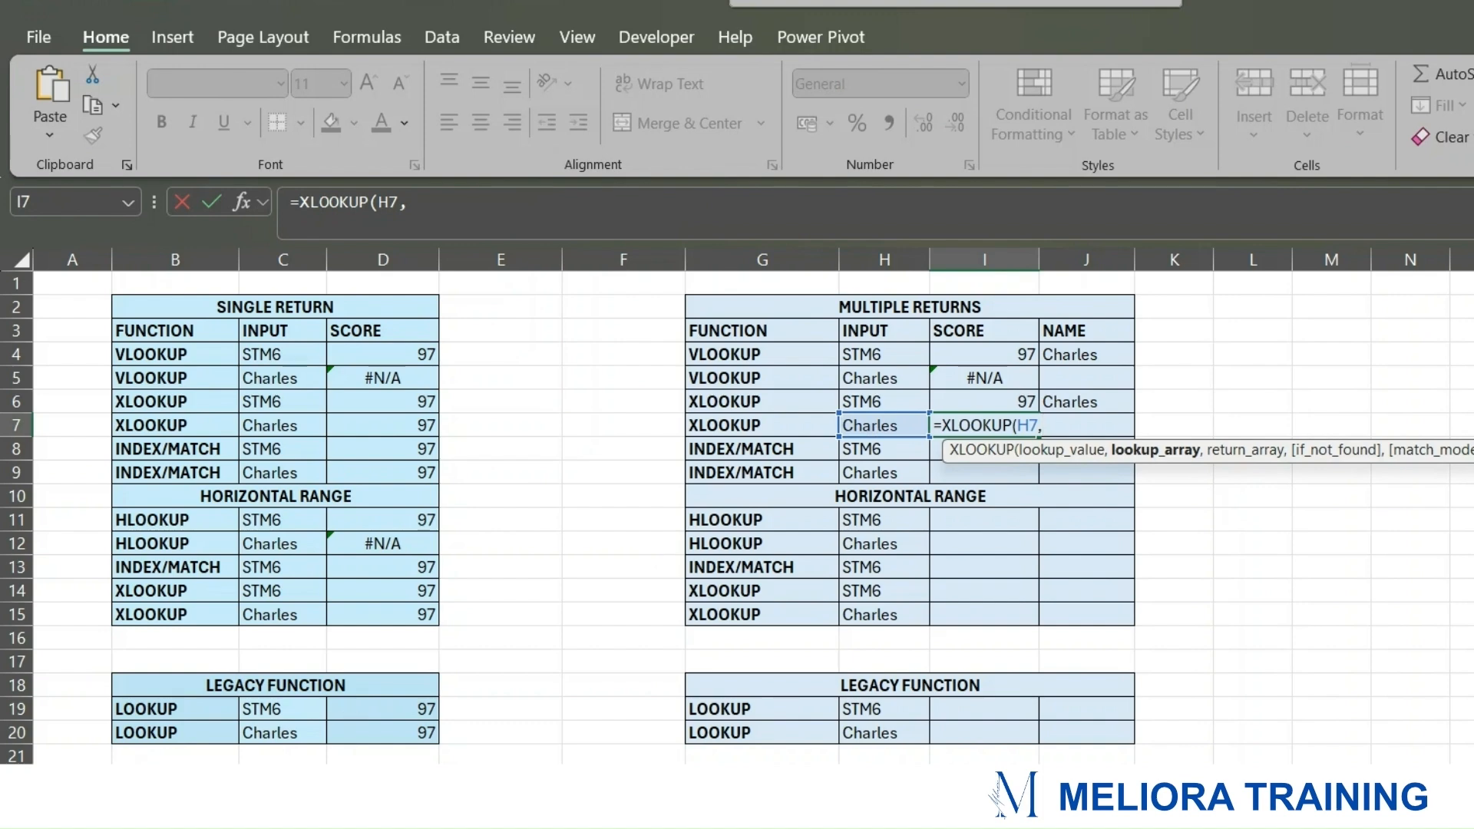
left_click(171, 776)
left_click_drag(229, 283, 211, 514)
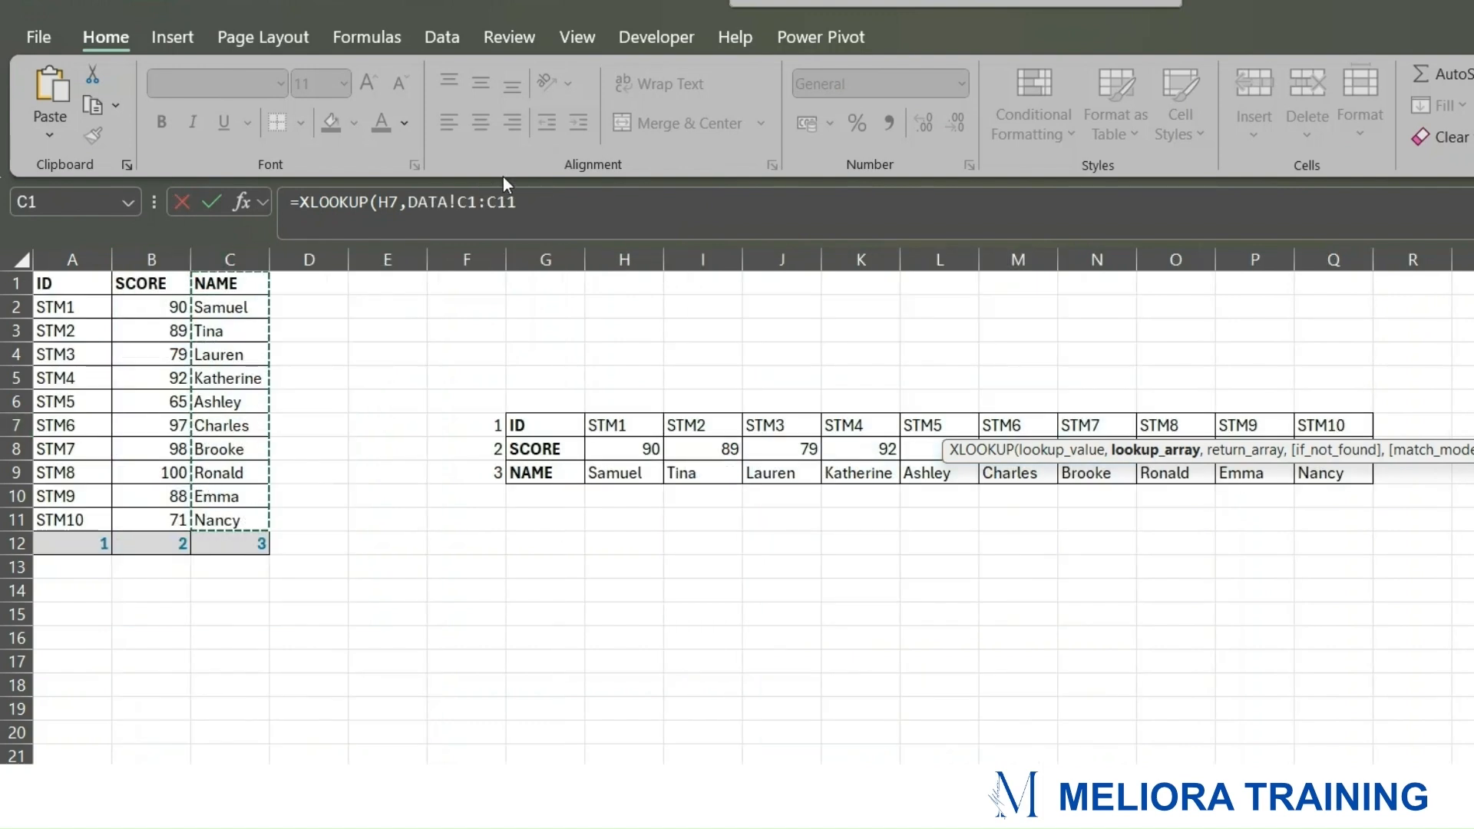
type(",")
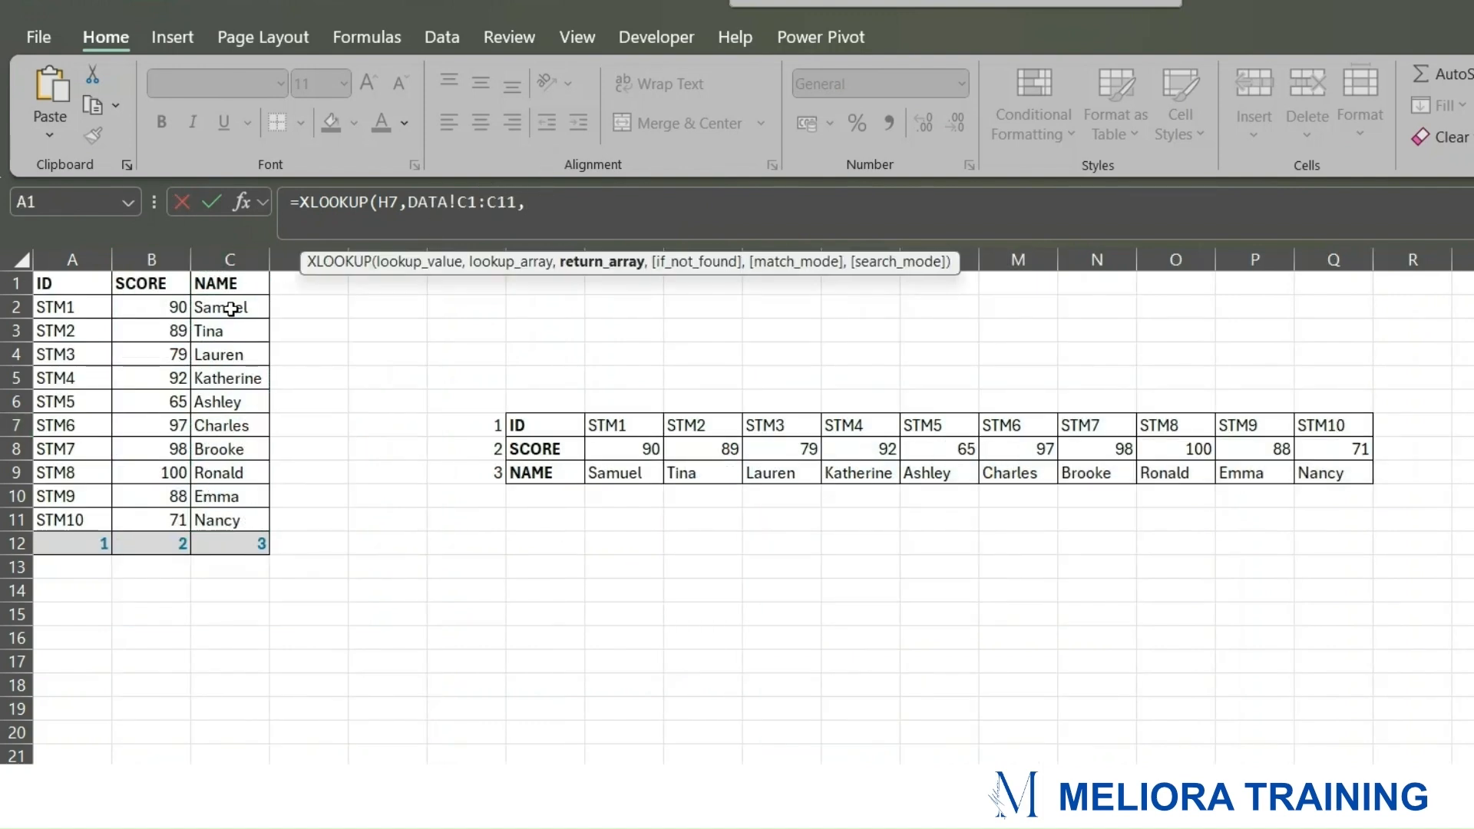
Step: Complete the I7 XLOOKUP with return array DATA!B1:C11, no if-not-found value and match mode 0, then check cells I7:J7
left_click_drag(152, 283, 253, 526)
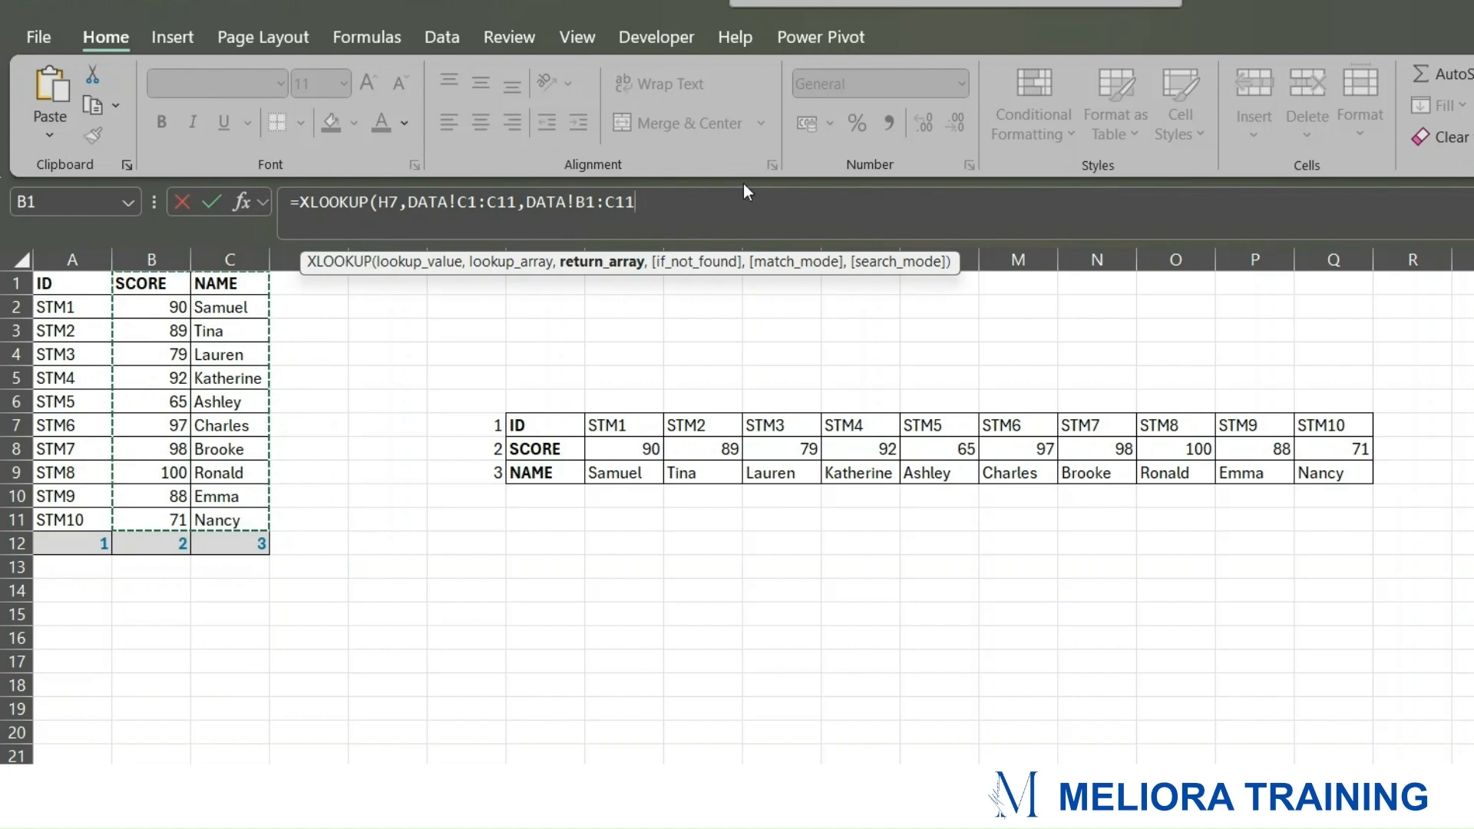
type(",,")
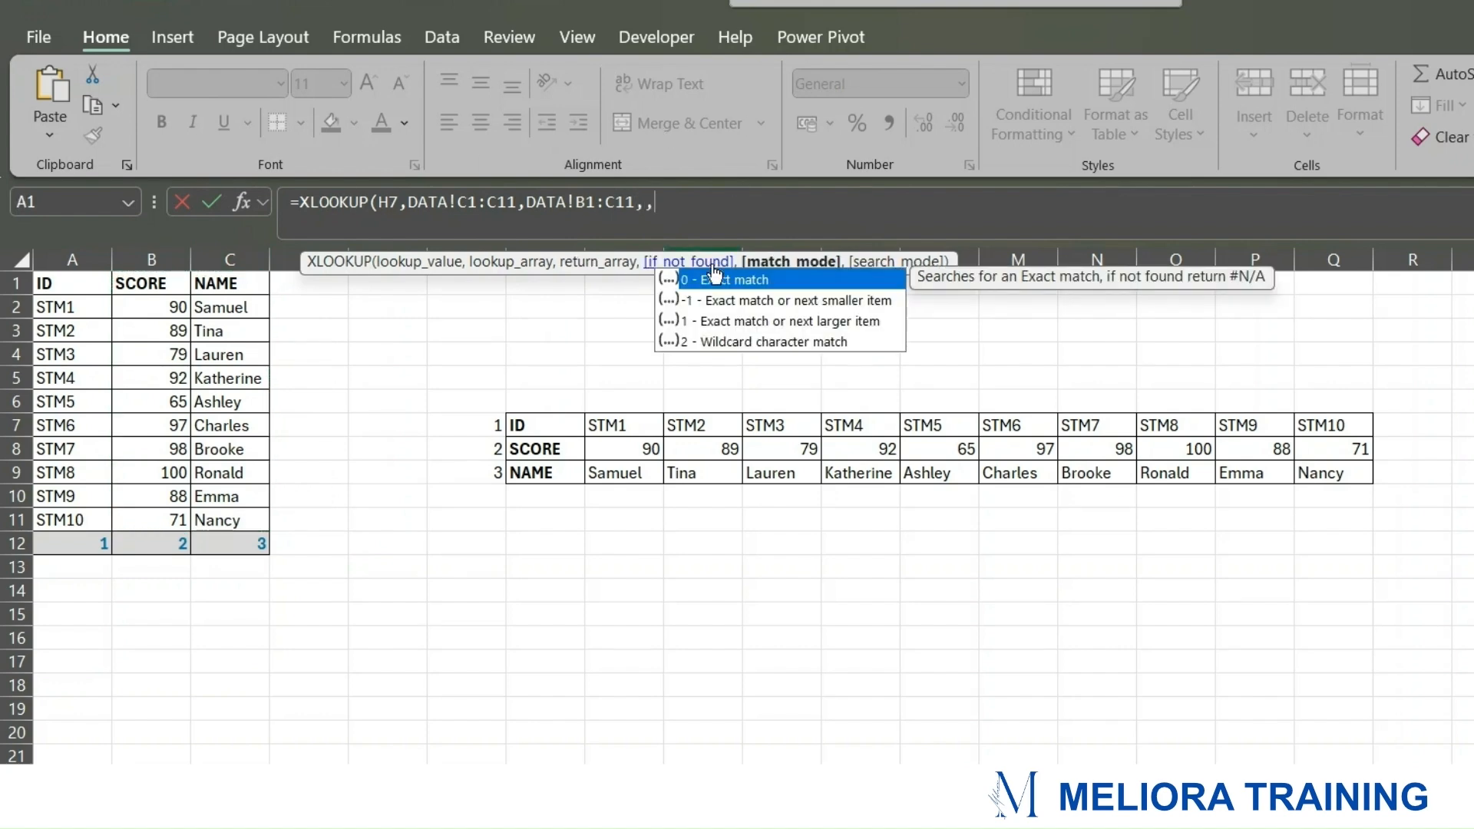
double_click(712, 281)
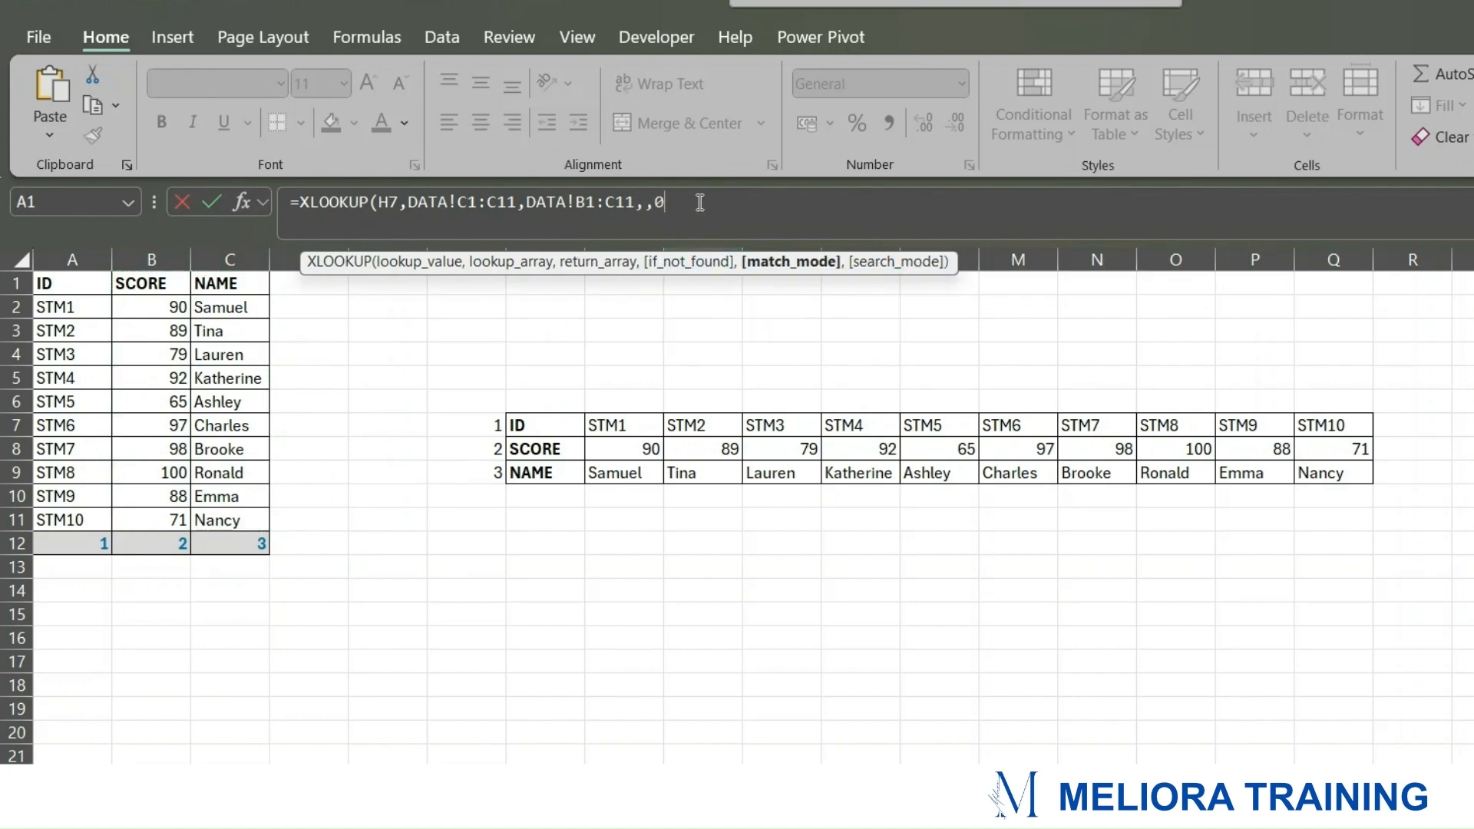
type(")")
key("Return")
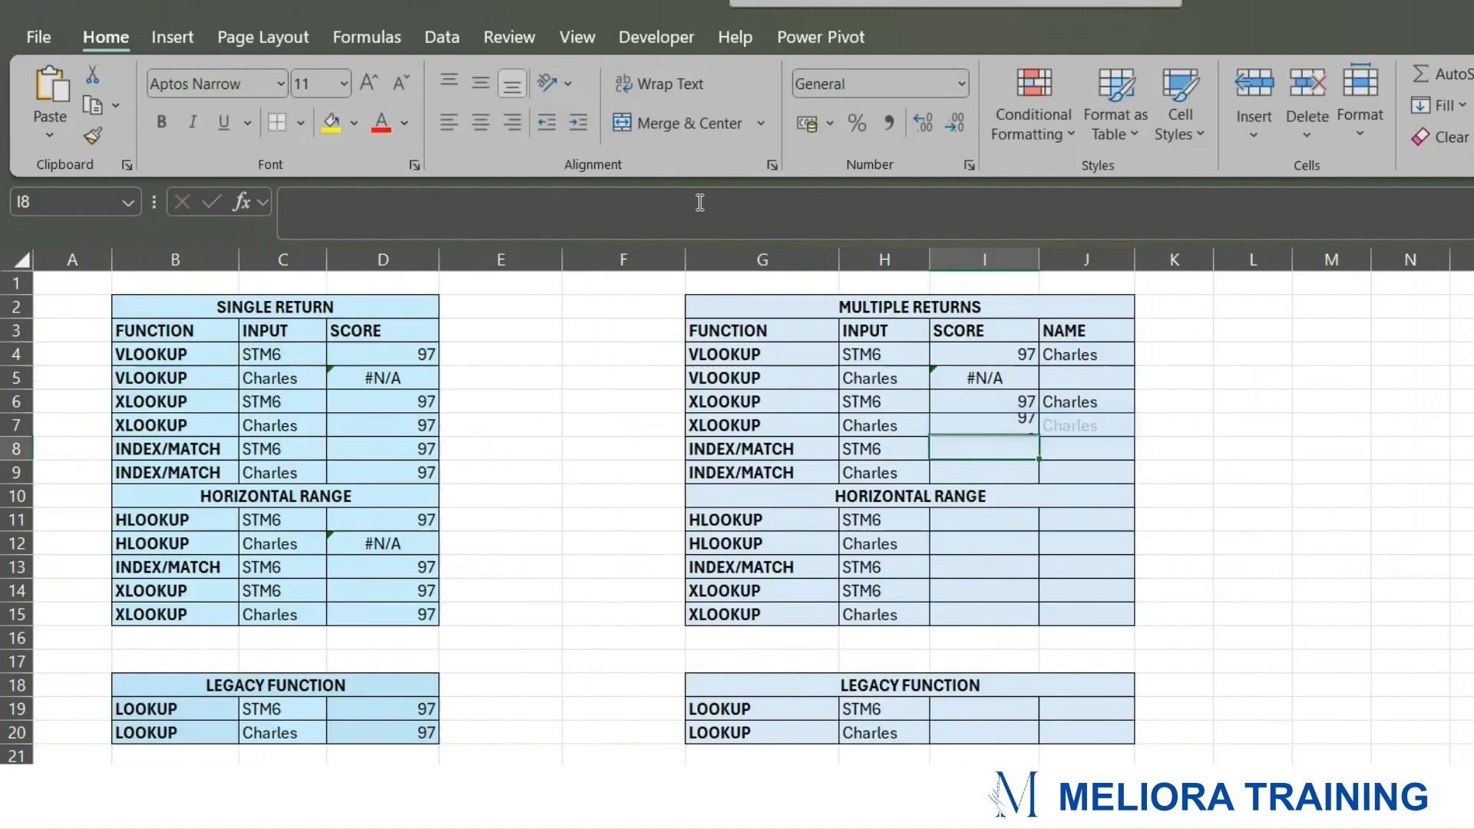
left_click_drag(980, 422, 1123, 430)
Step: Start an INDEX formula in I8 with DATA!A1:C11 as the array
left_click(1006, 451)
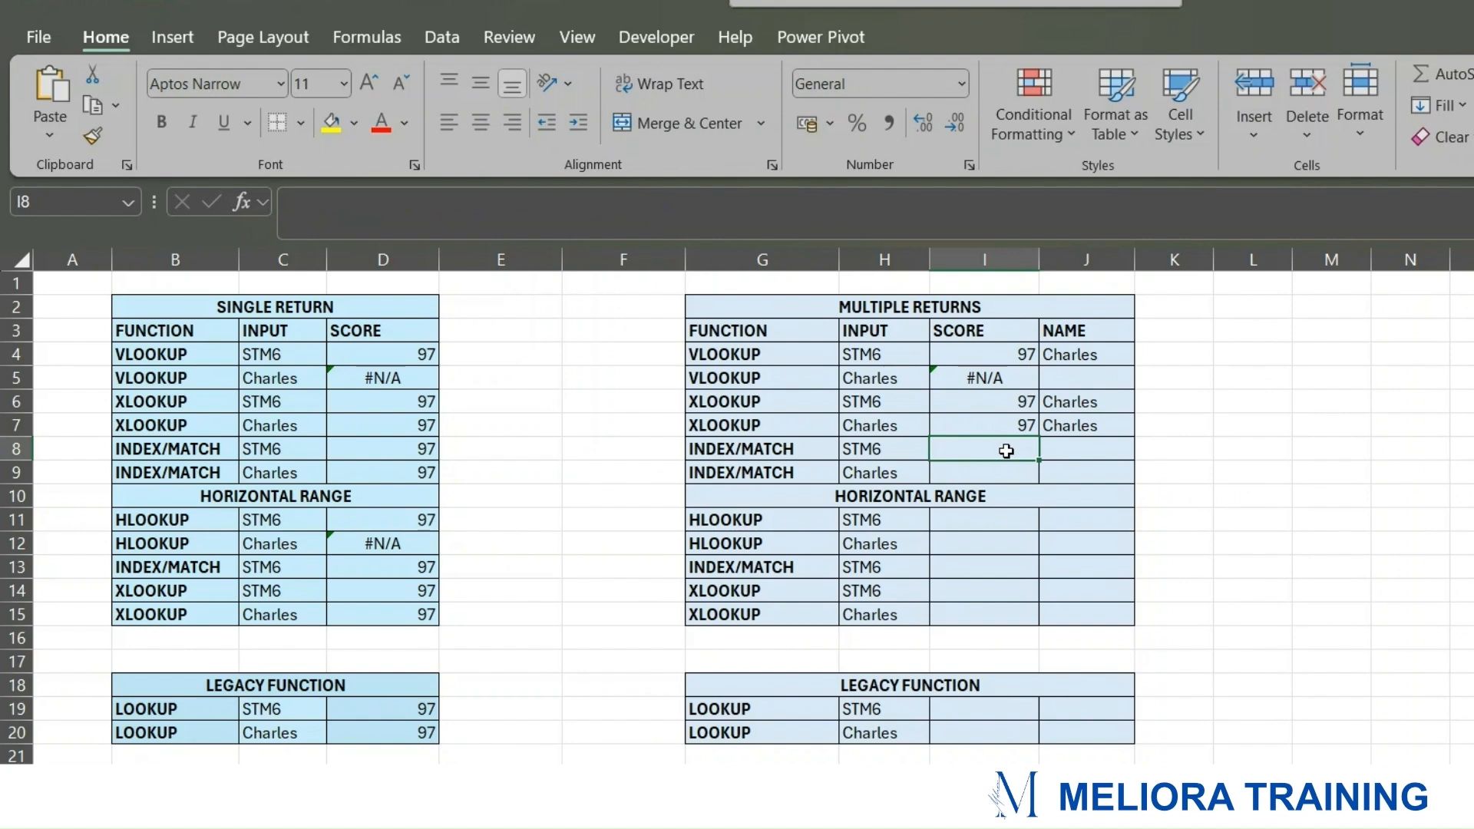
type("=")
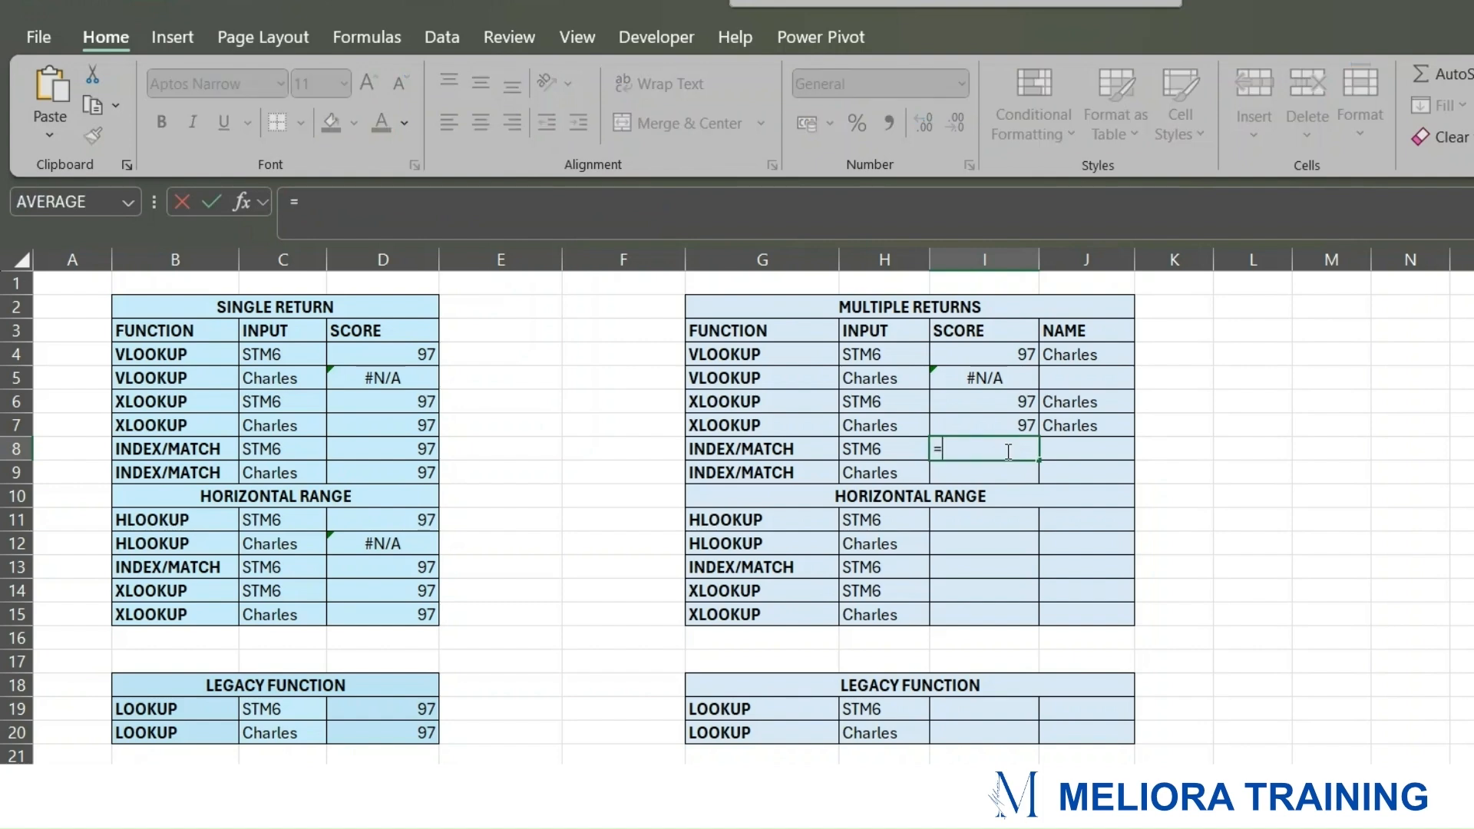
type("INDEX(")
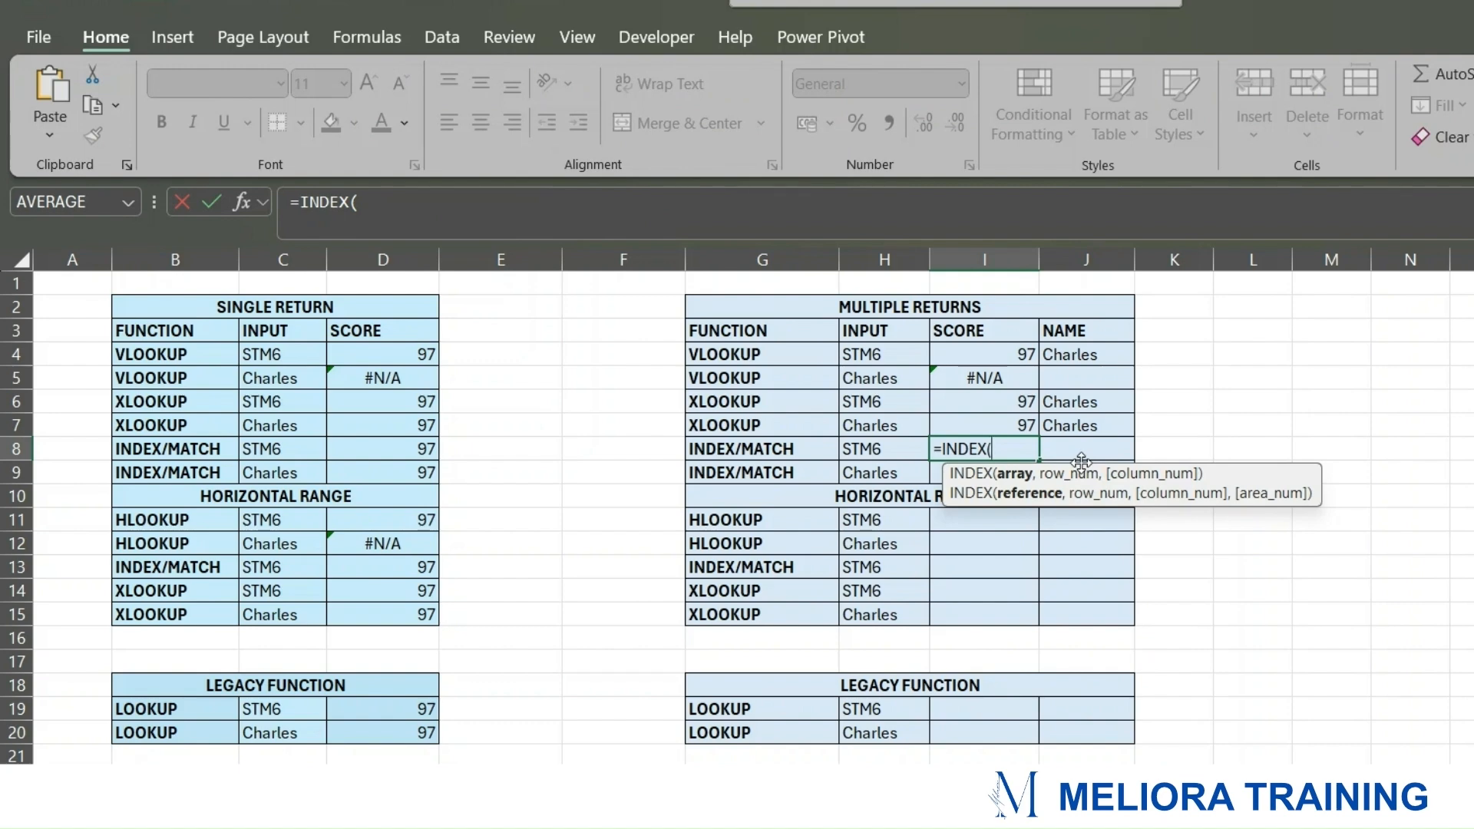
type("DATA!A")
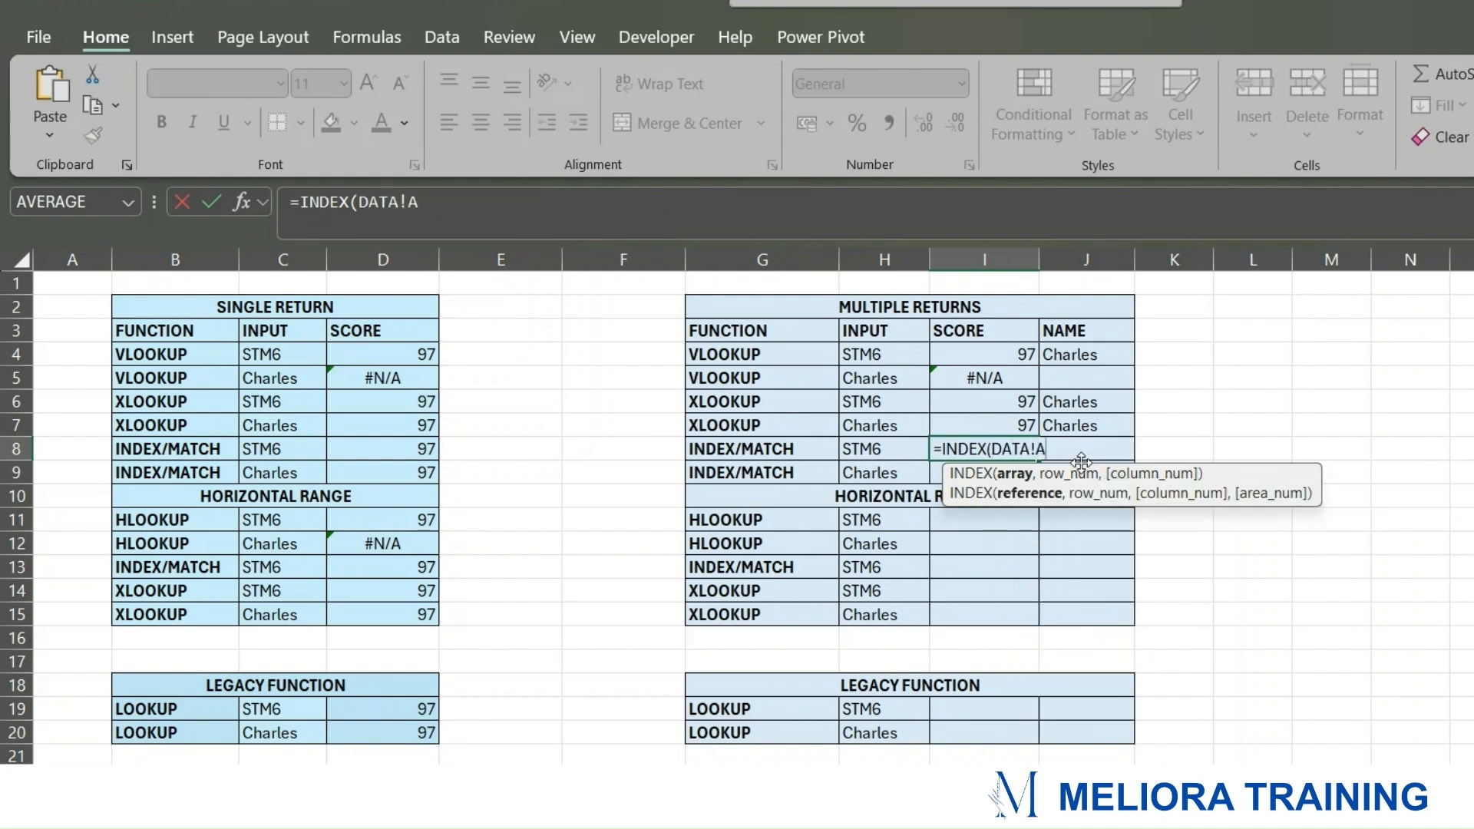
type("1:C11,")
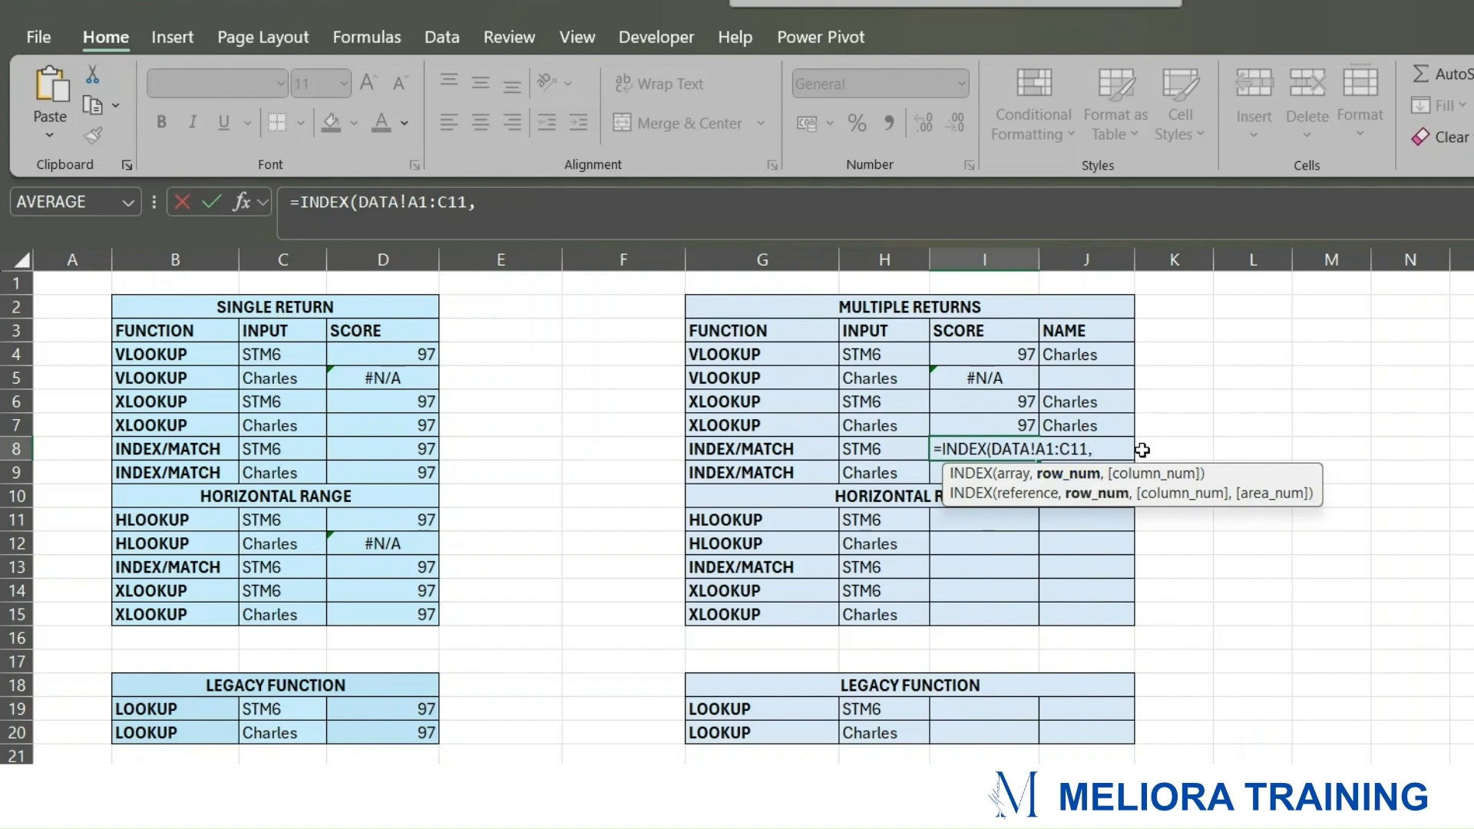
Step: Add a MATCH of H8 in DATA!A1:A11 with match type 0 as the row number of the I8 INDEX formula
type("MATCH(")
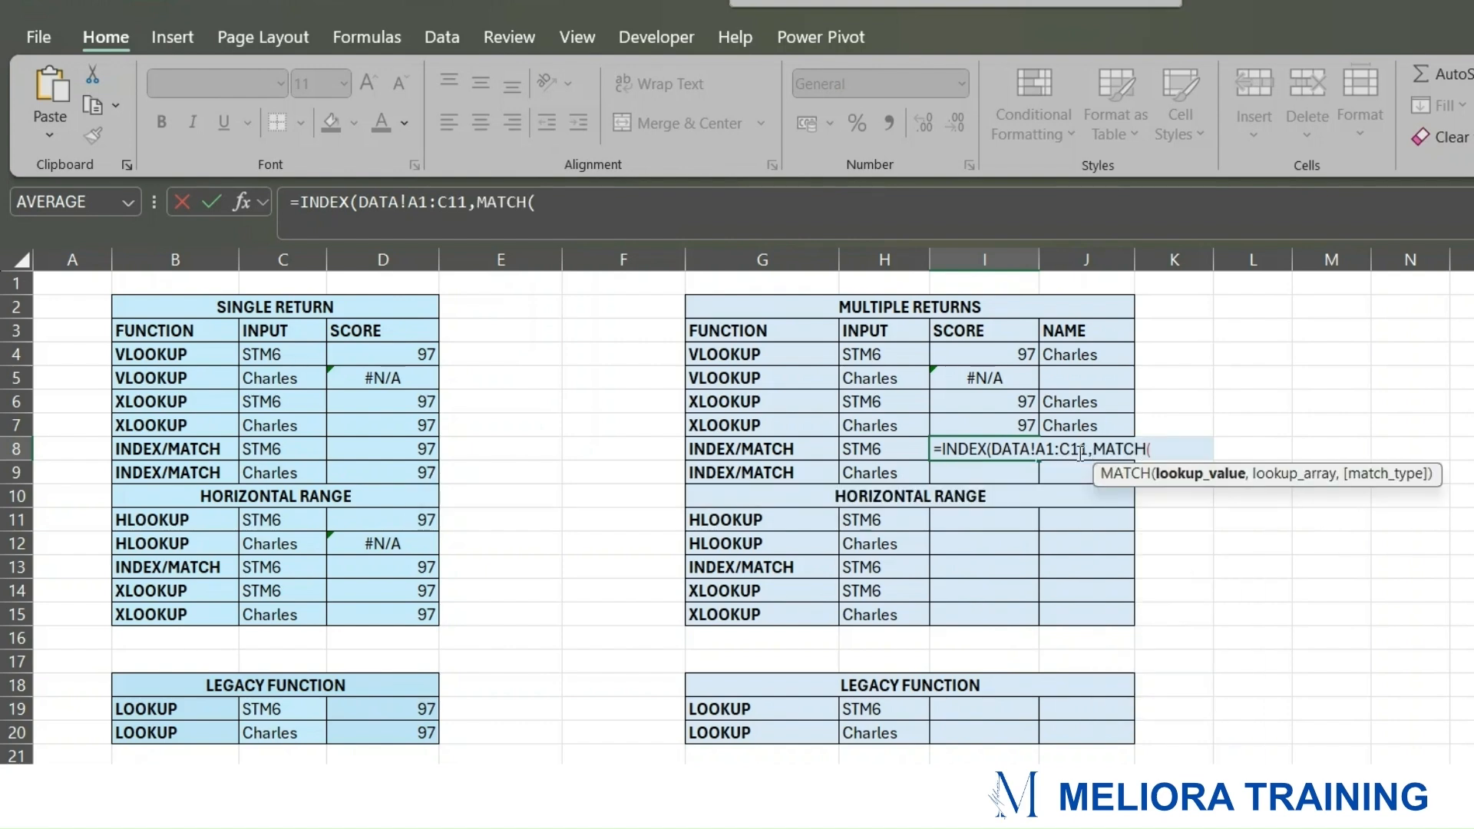
left_click(870, 446)
type(",")
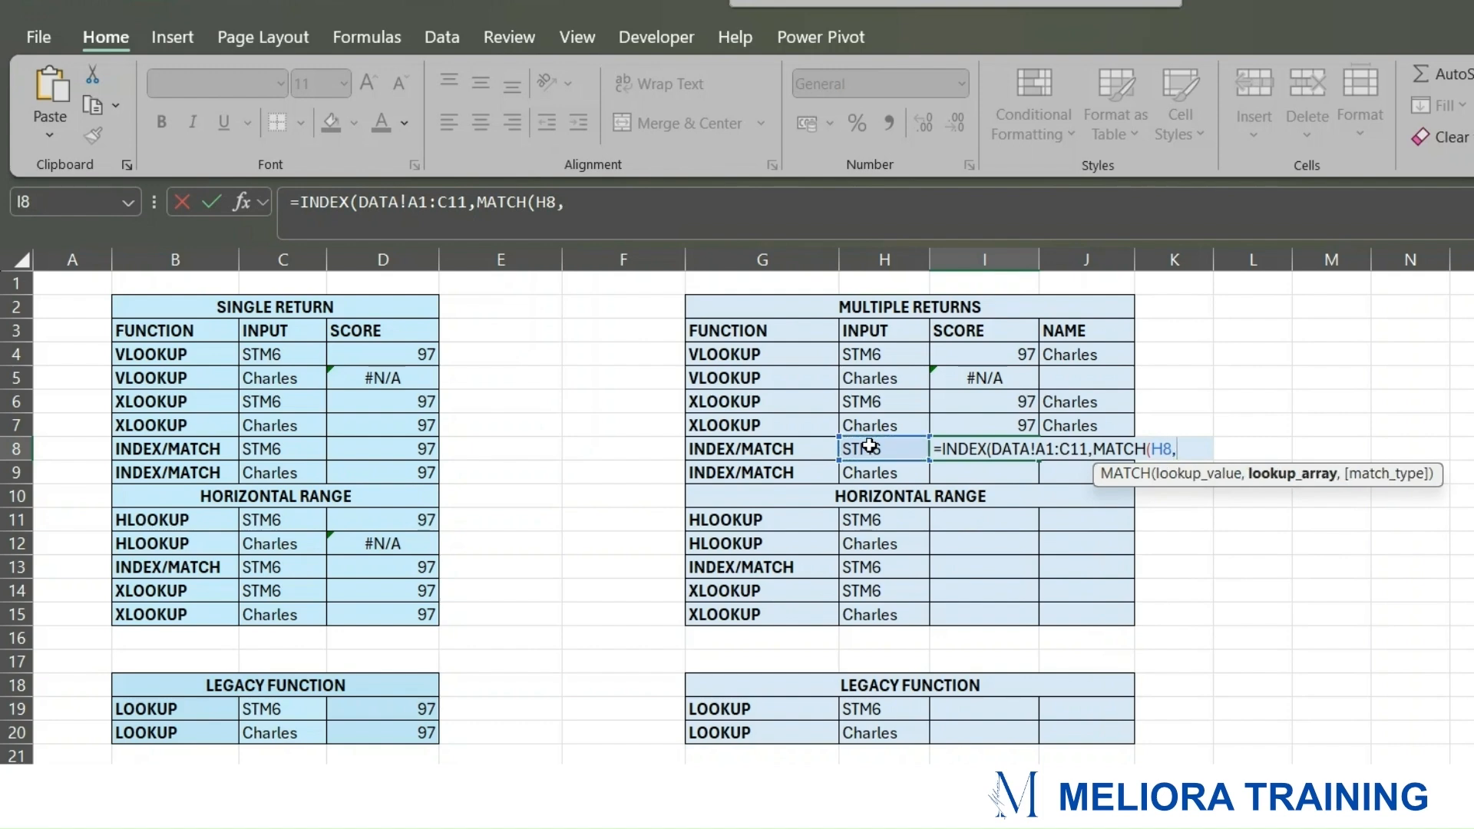
type("DATA")
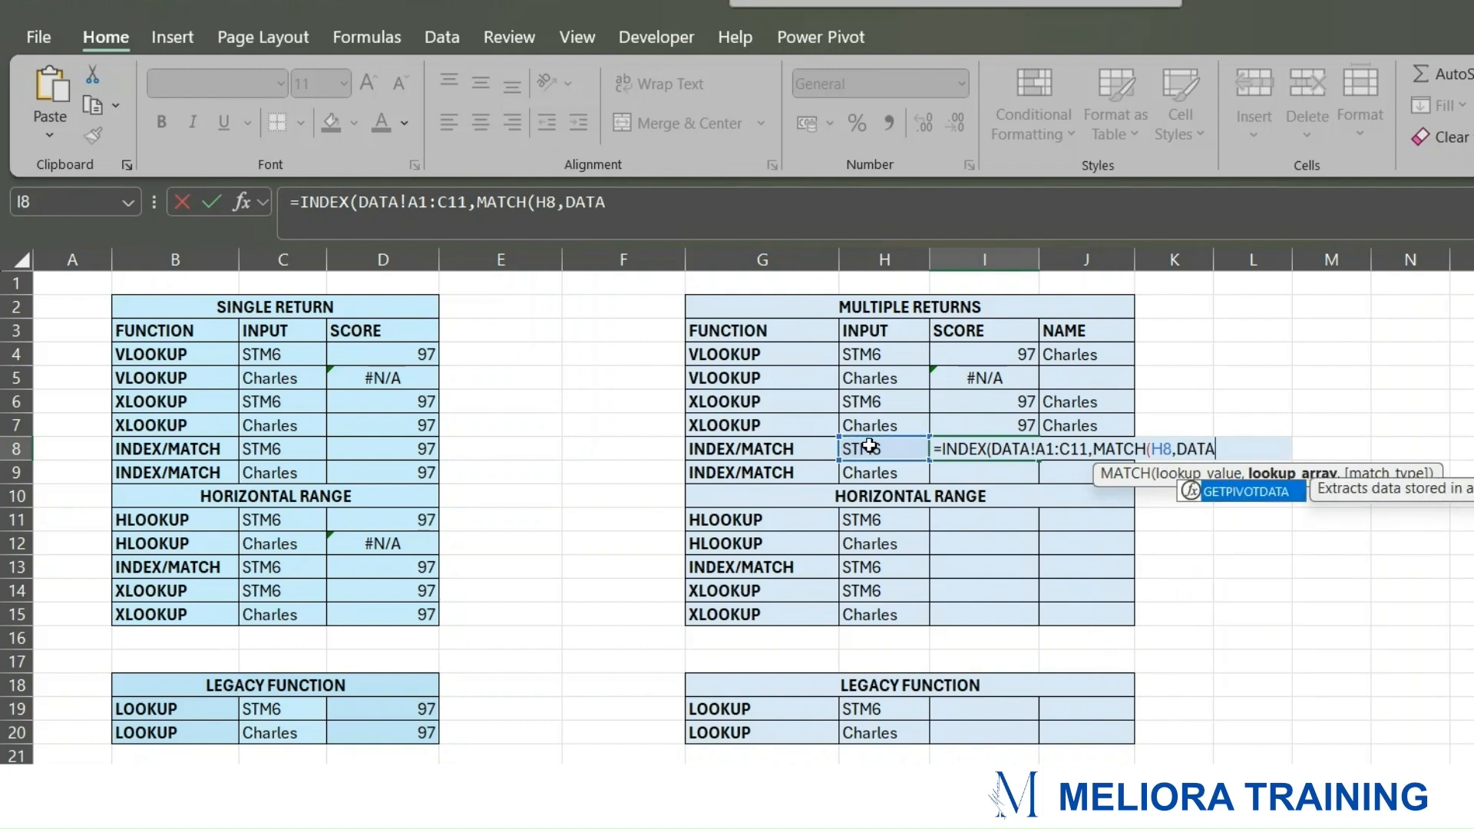
type("!A1:")
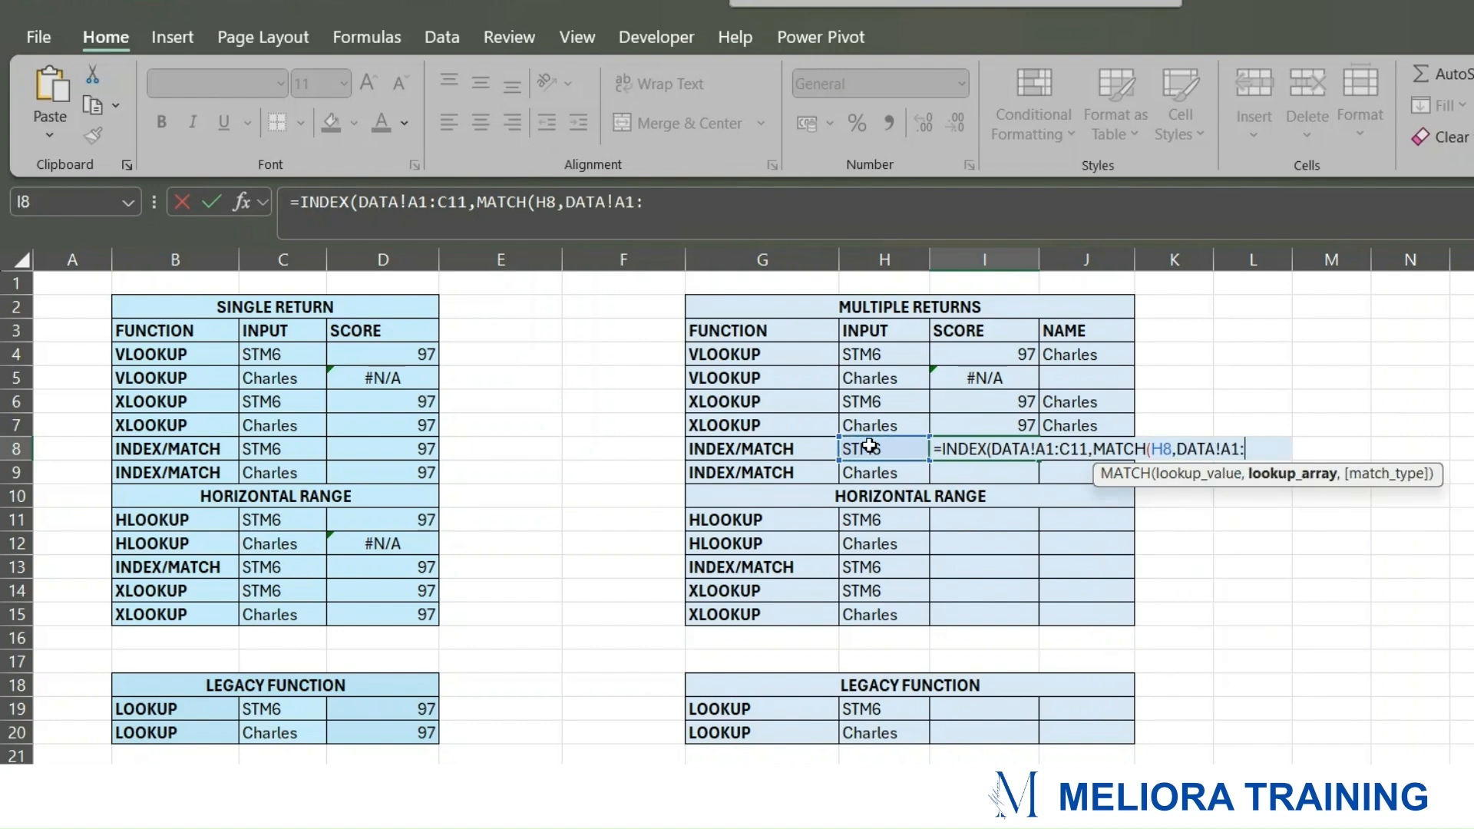
type("A11,")
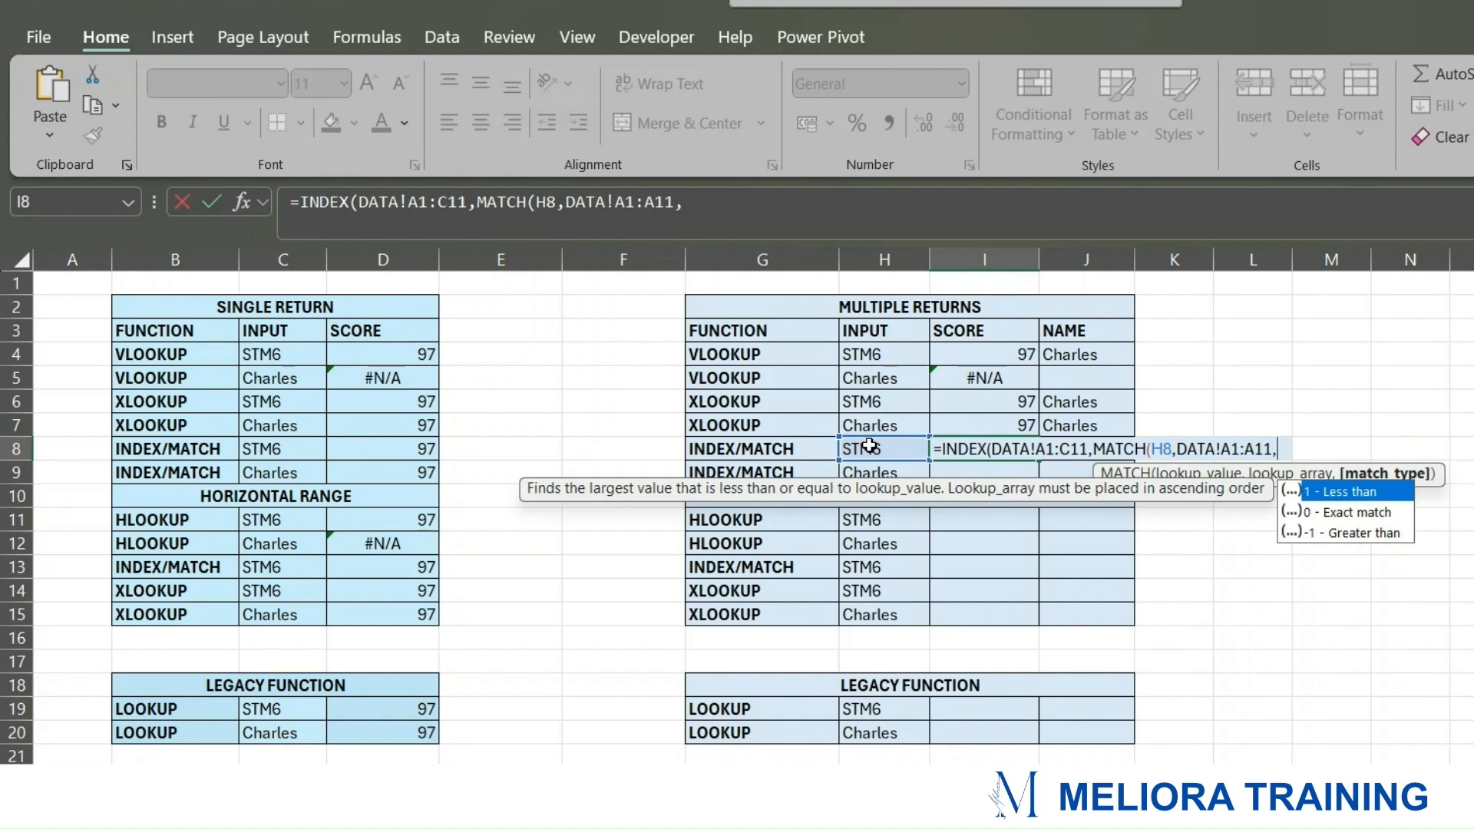
type("0),")
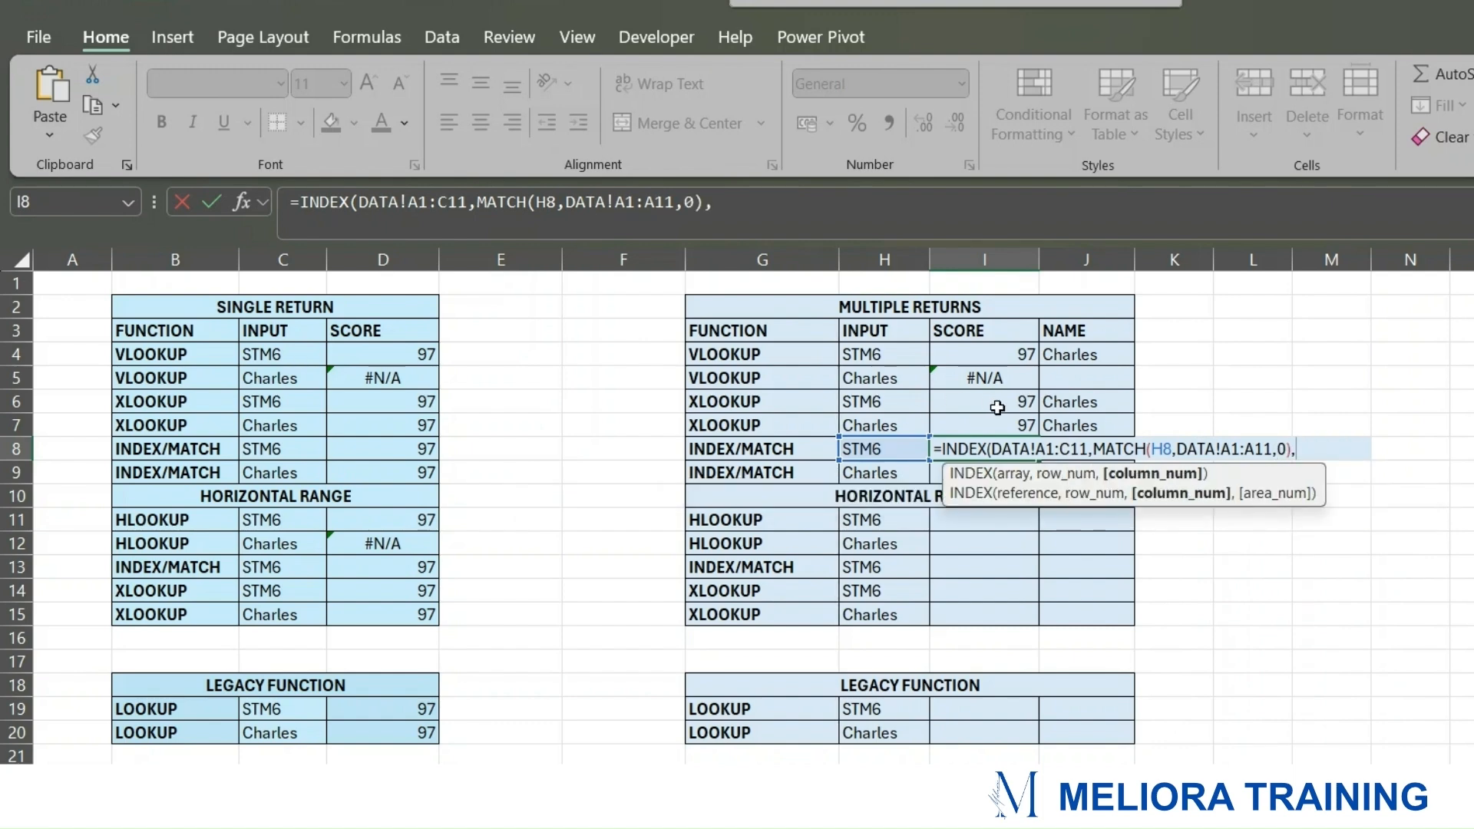
Step: Give the I8 INDEX formula the column array {2,3} and enter it
type(" {2,3}")
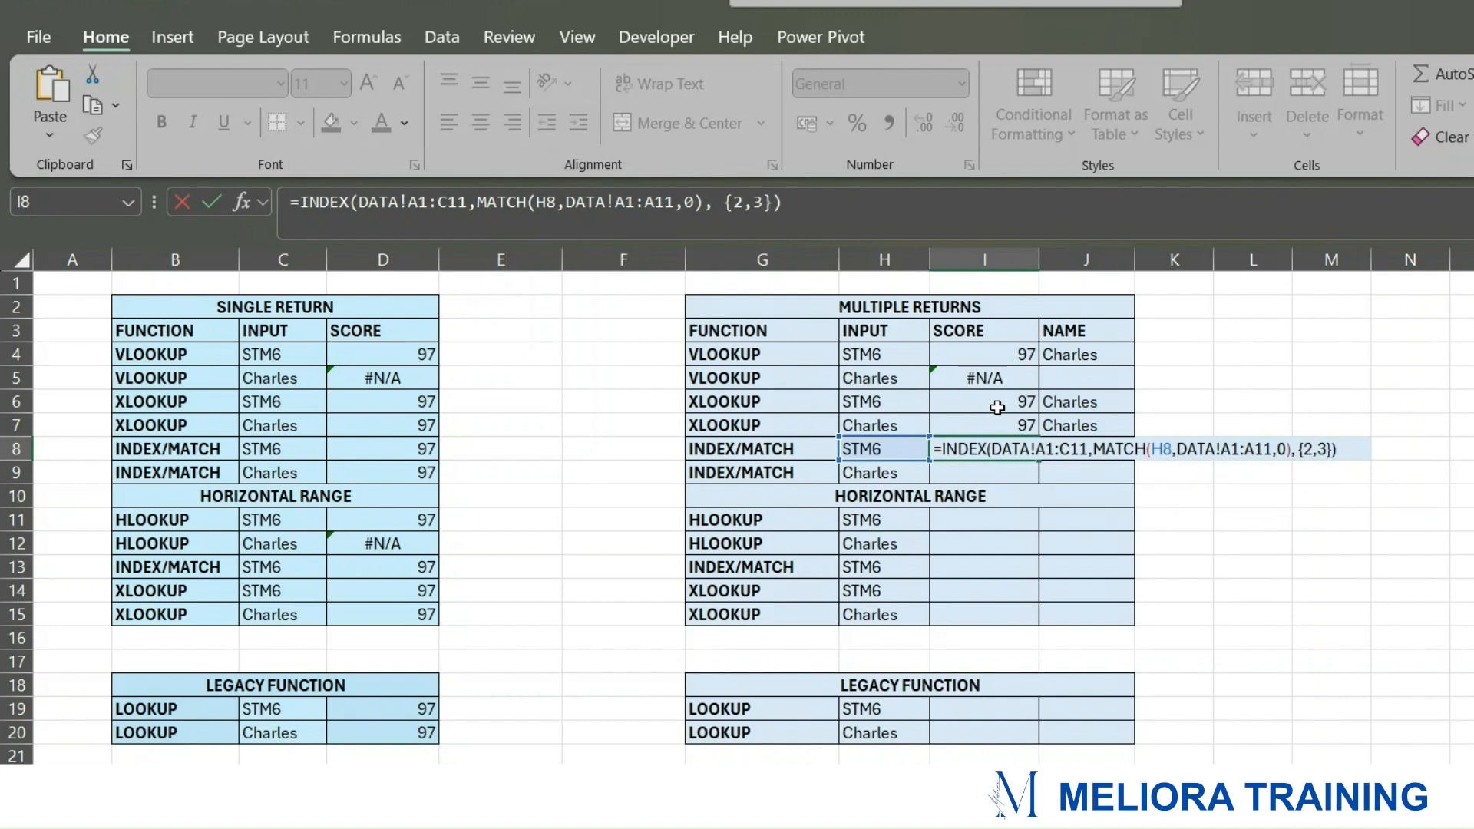
key("Return")
right_click(997, 408)
key("Escape")
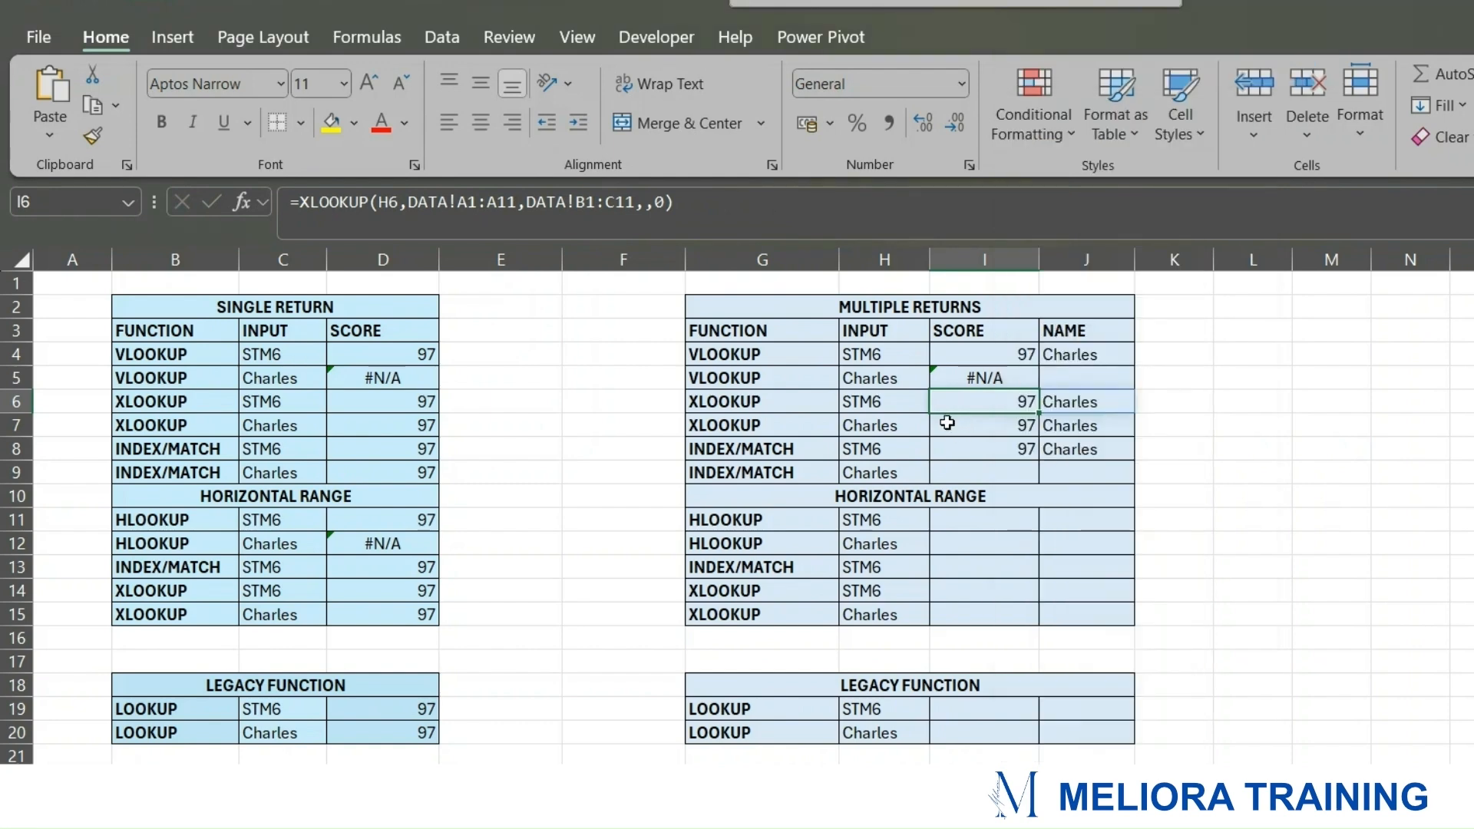
Step: Examine the {2,3} column array in the I8 INDEX/MATCH formula, leaving the formula as it is
left_click(956, 443)
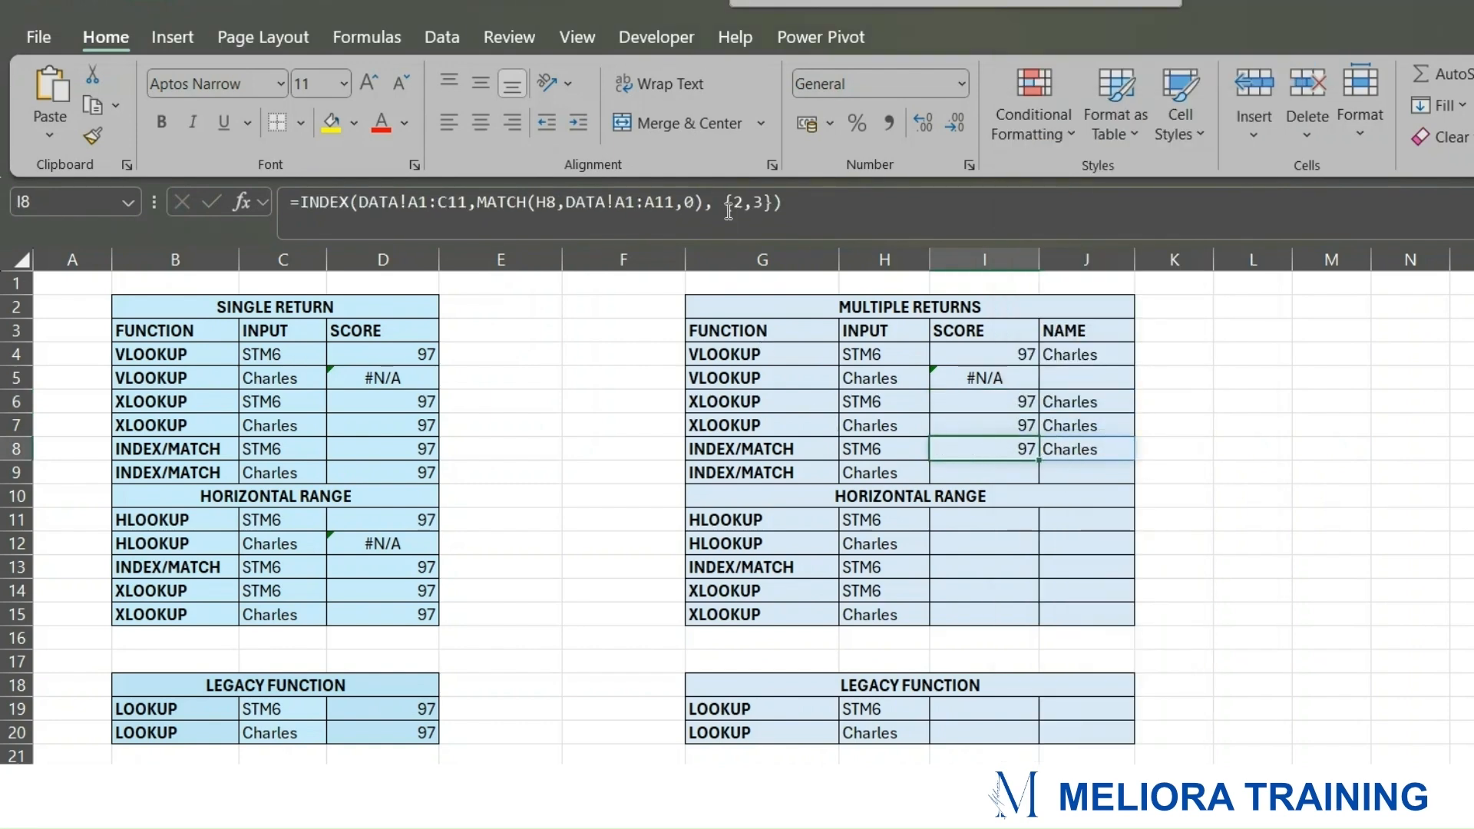
left_click(756, 205)
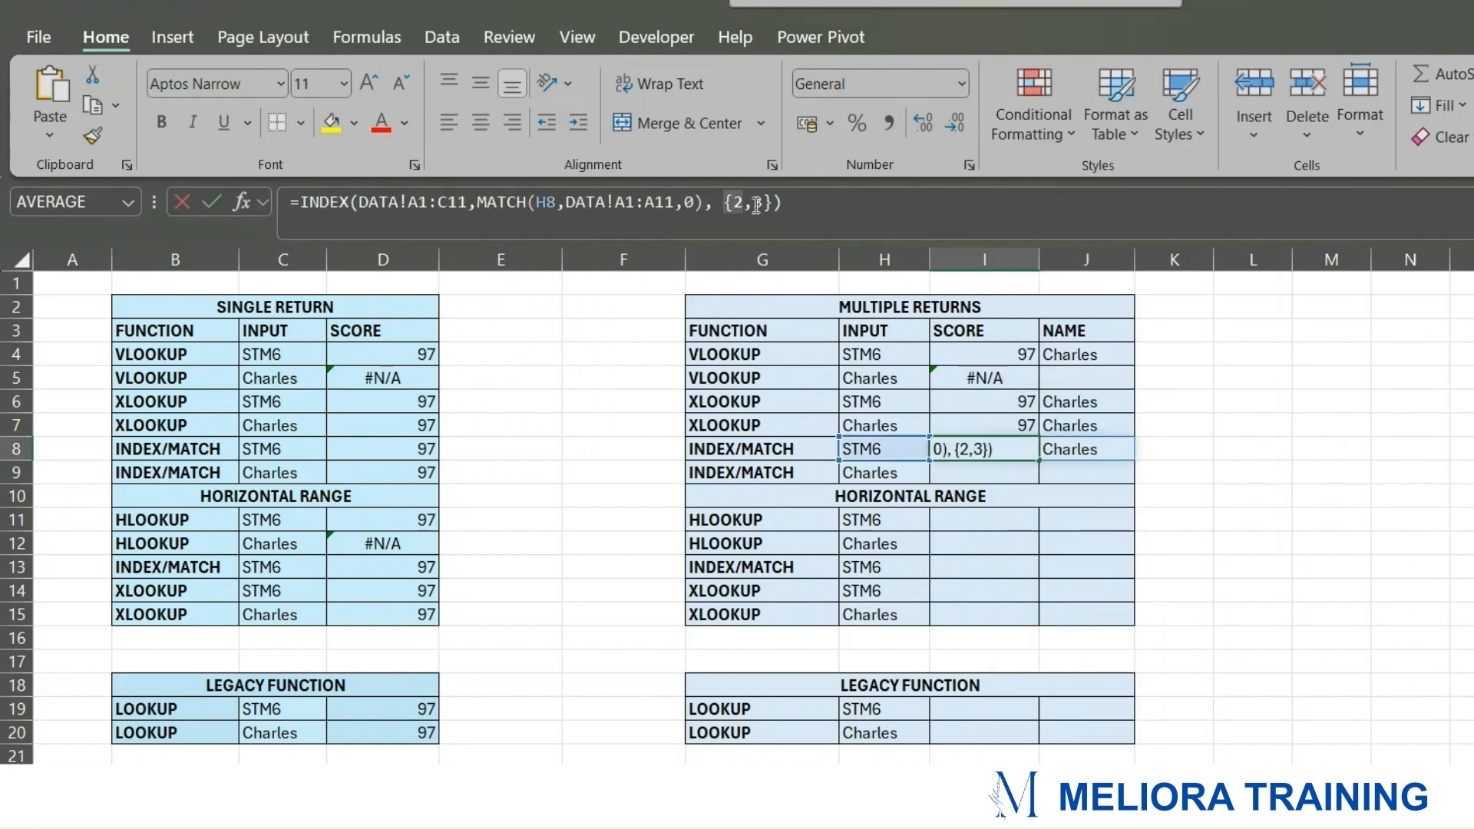
left_click(796, 206)
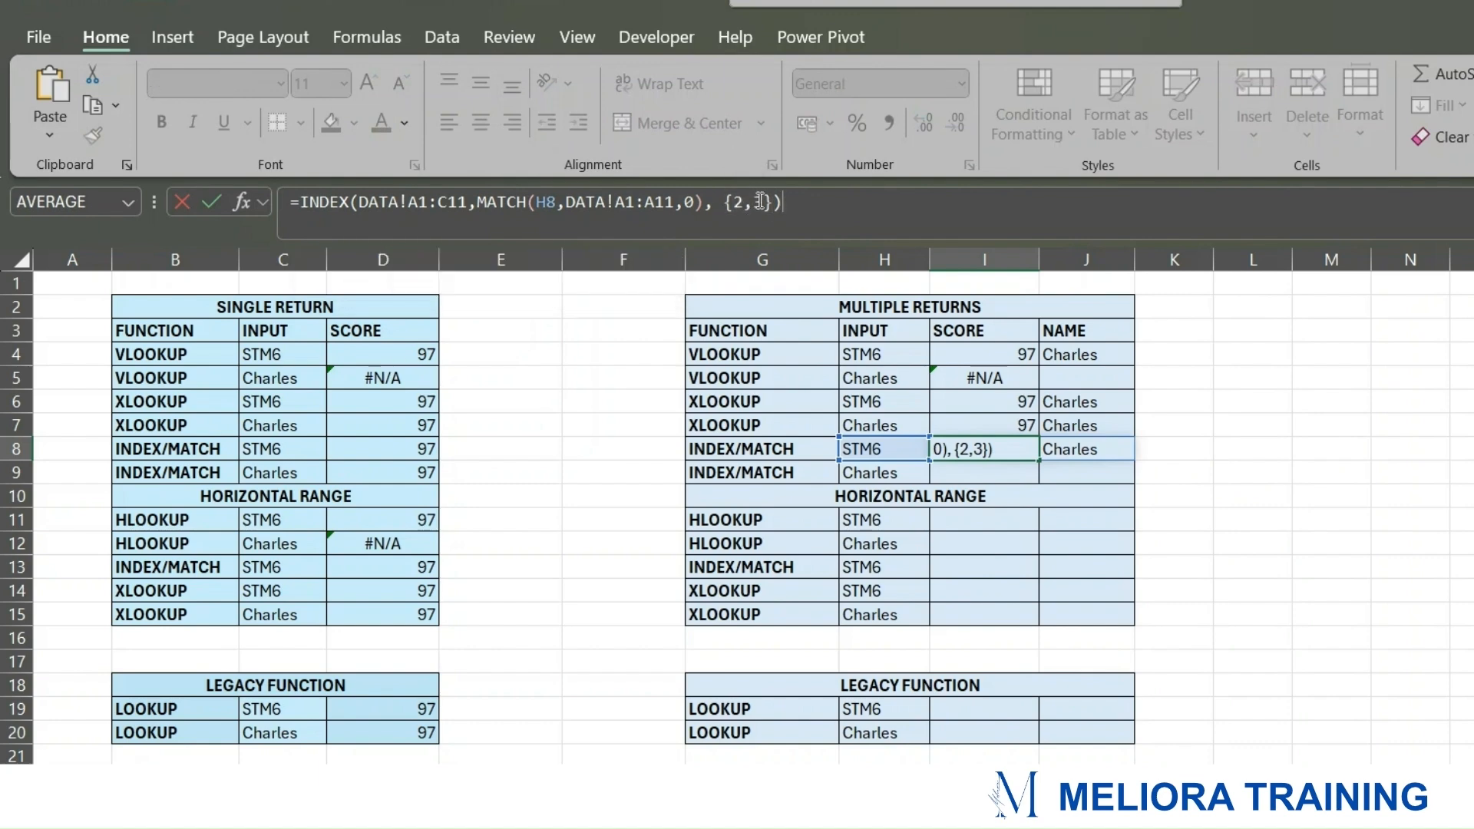
left_click_drag(774, 203, 723, 203)
left_click(802, 201)
left_click_drag(724, 204, 773, 204)
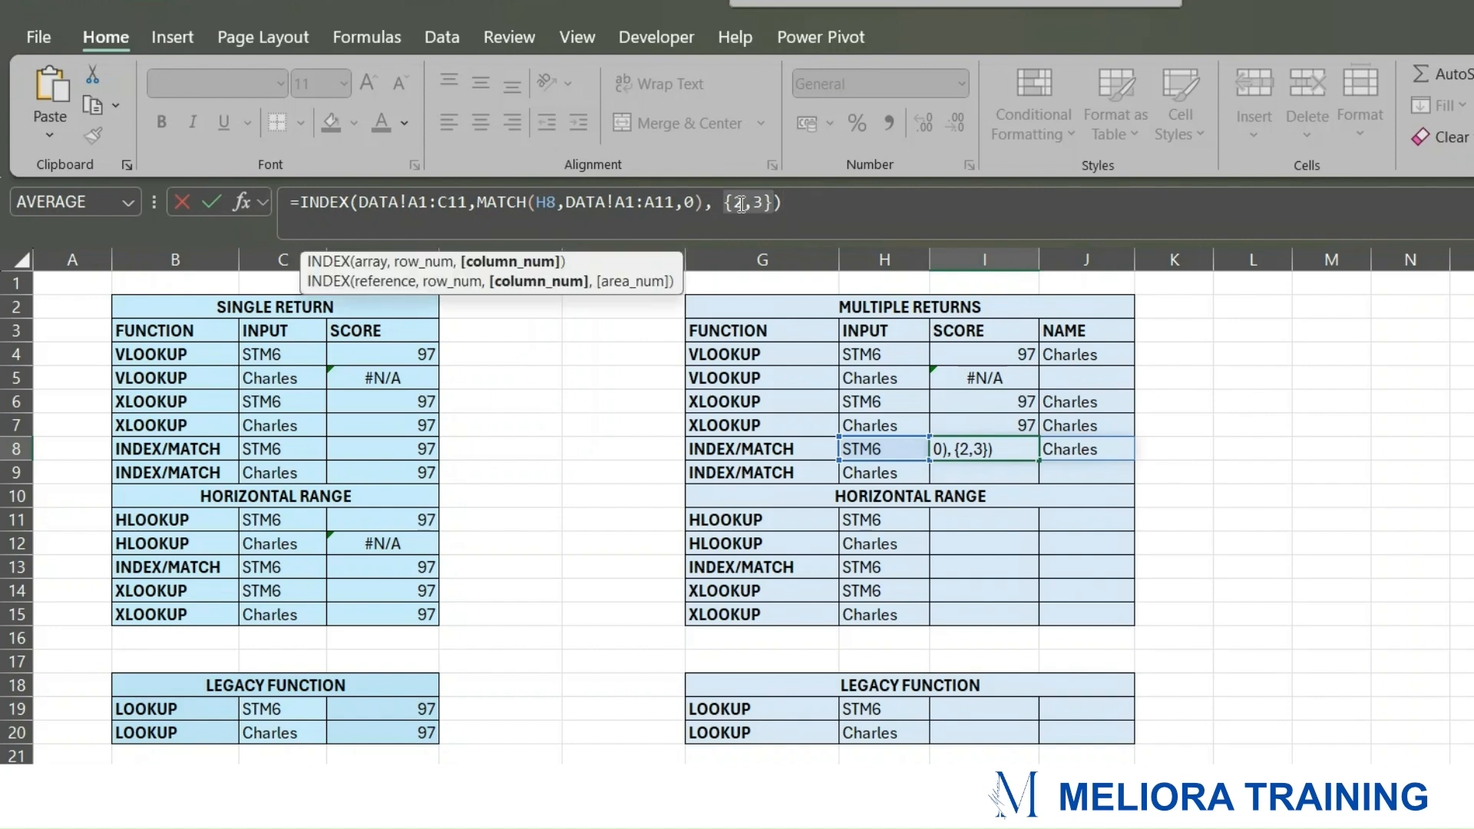
left_click(799, 206)
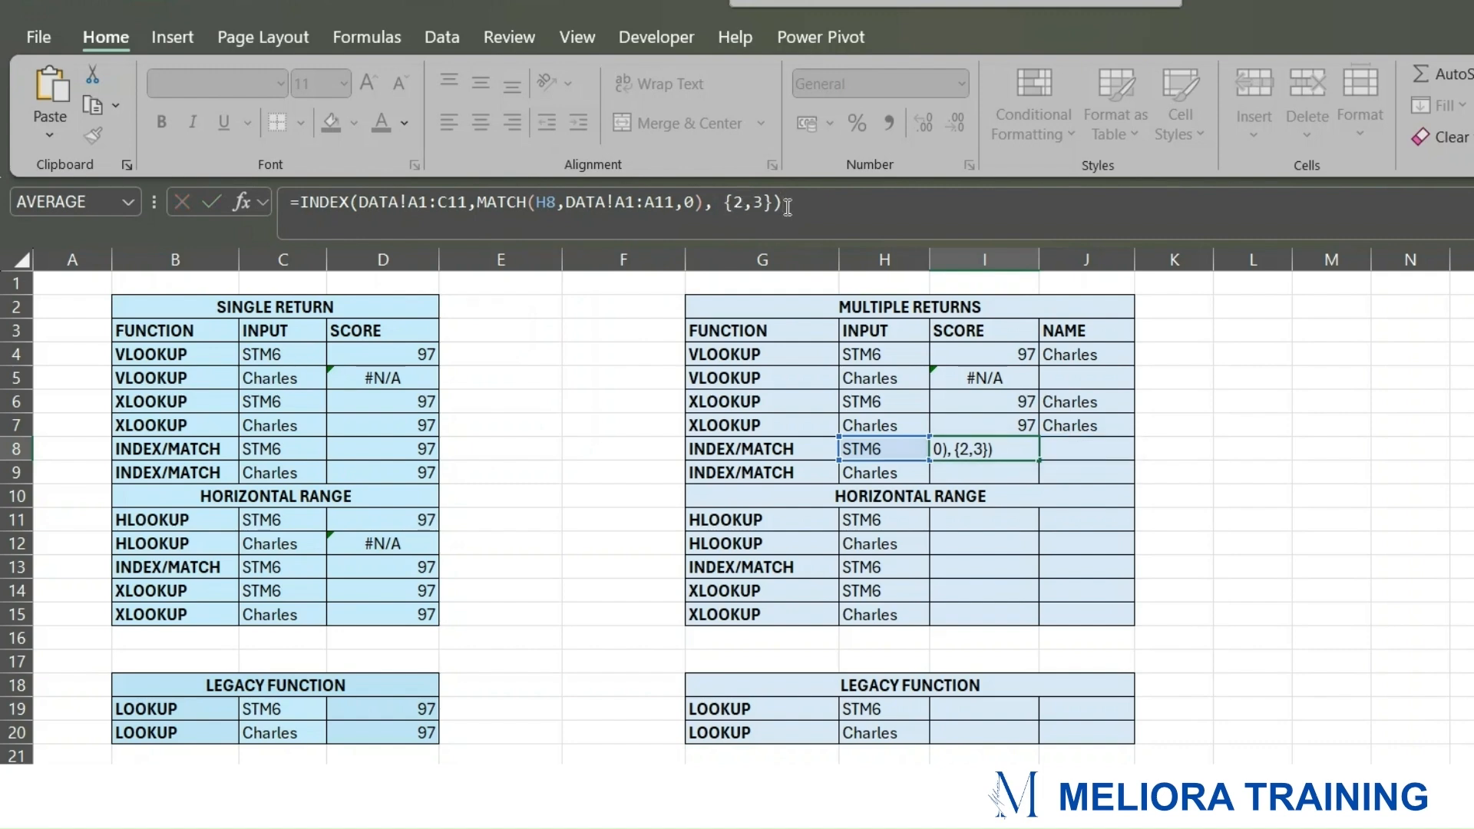
key("Return")
key("Up")
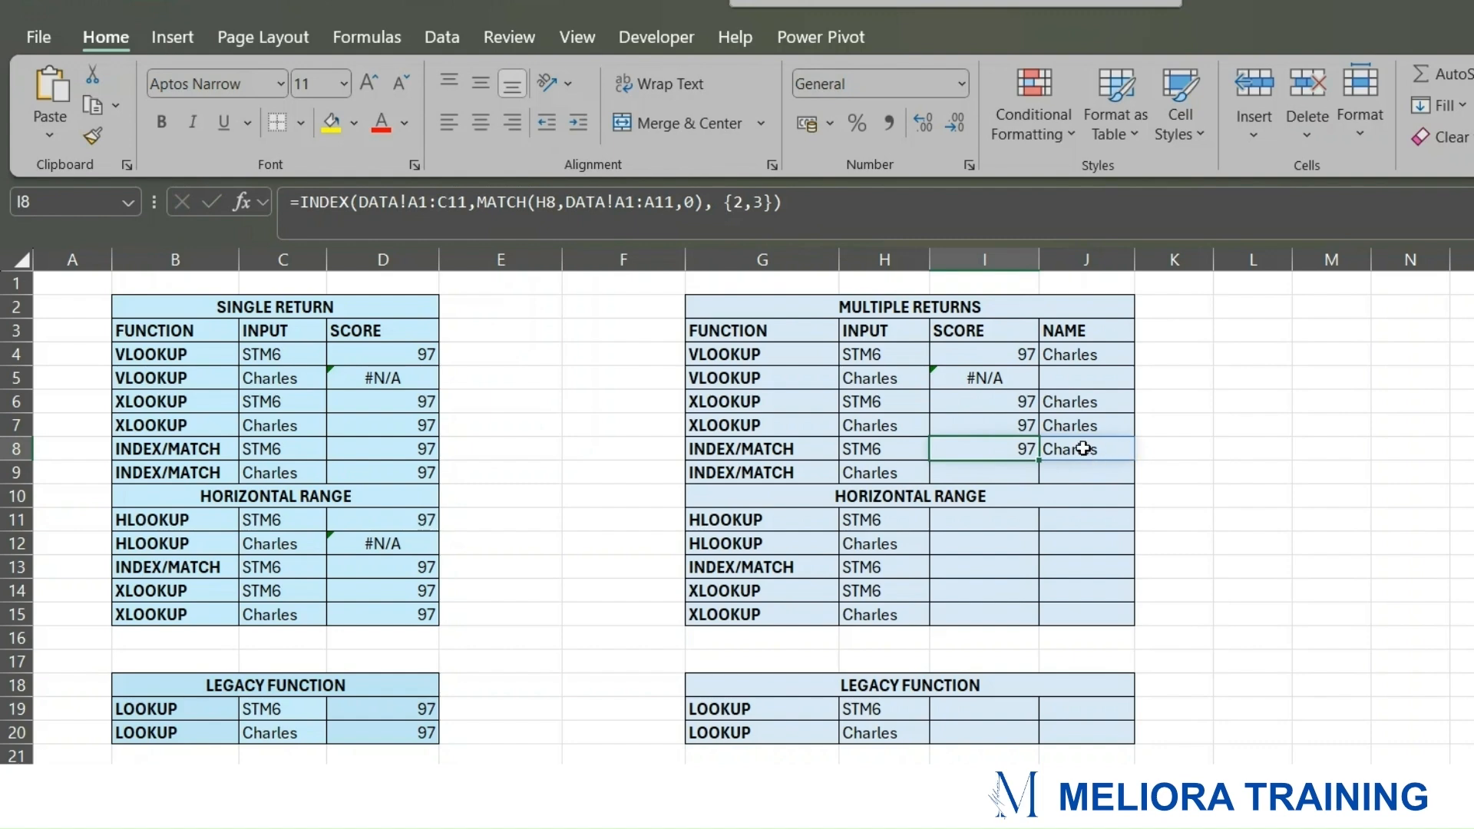
Step: Start an INDEX formula in I9
left_click(995, 466)
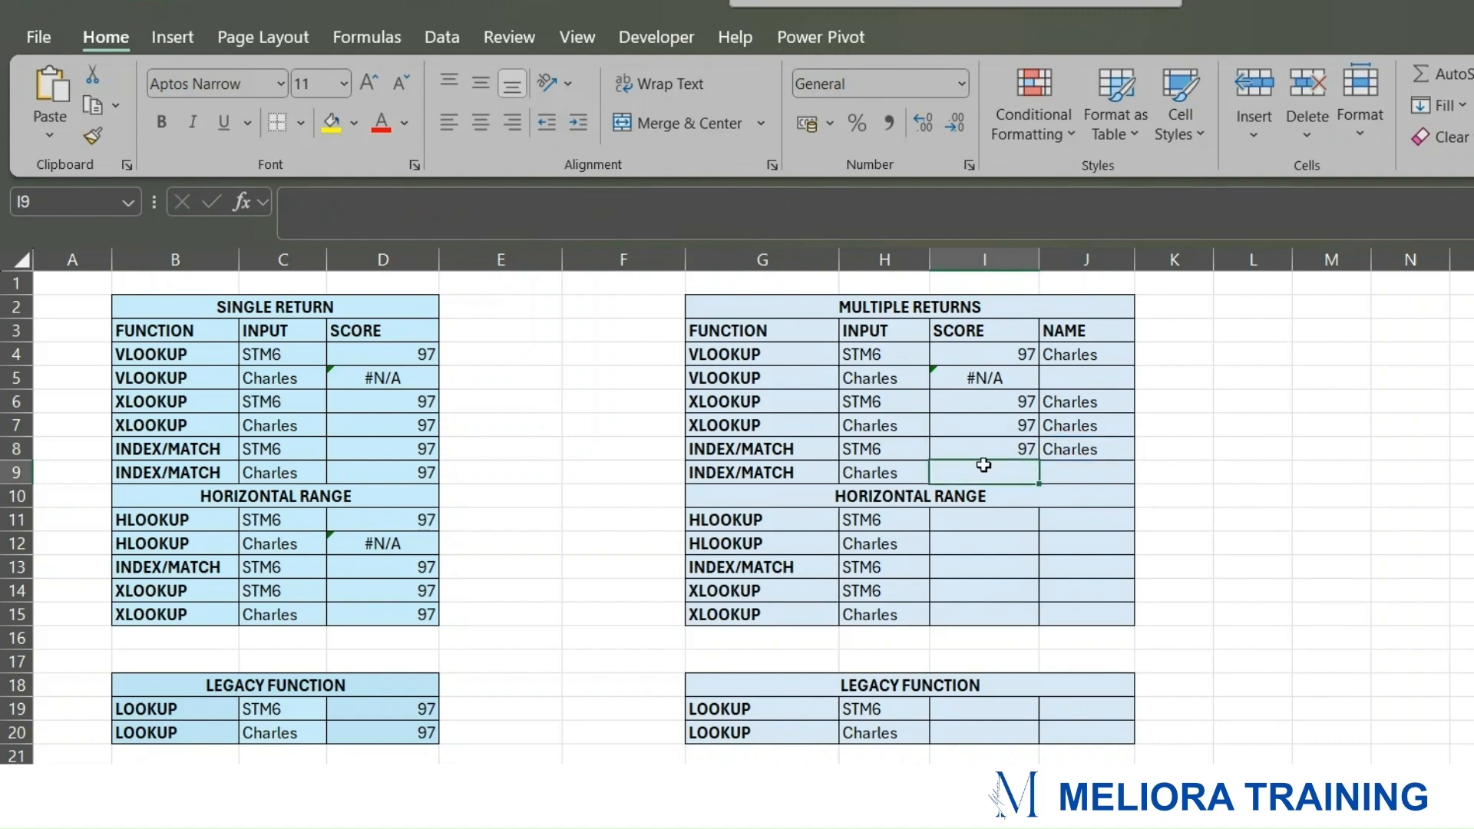
type("=IND")
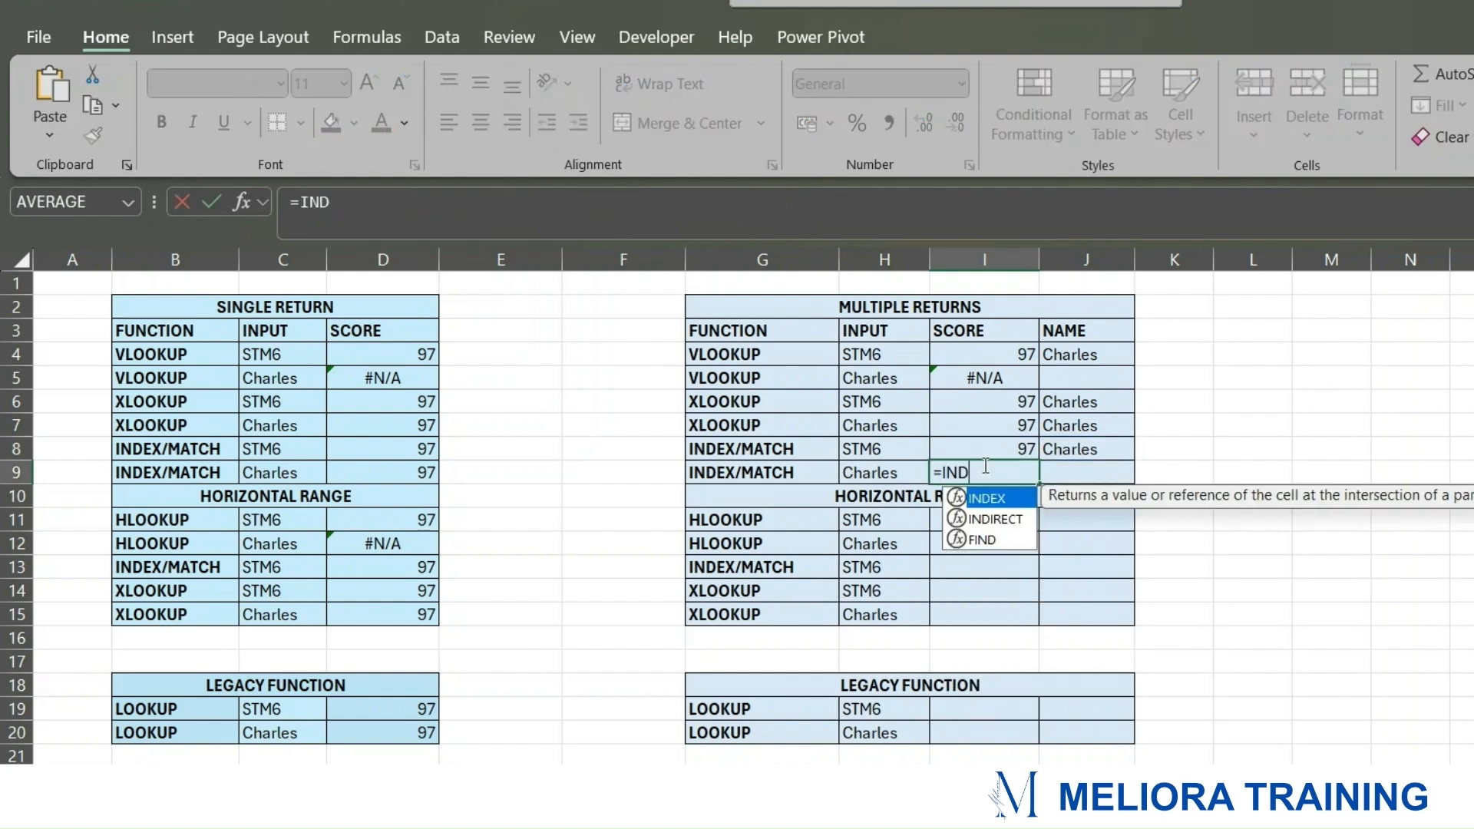
type("EX(")
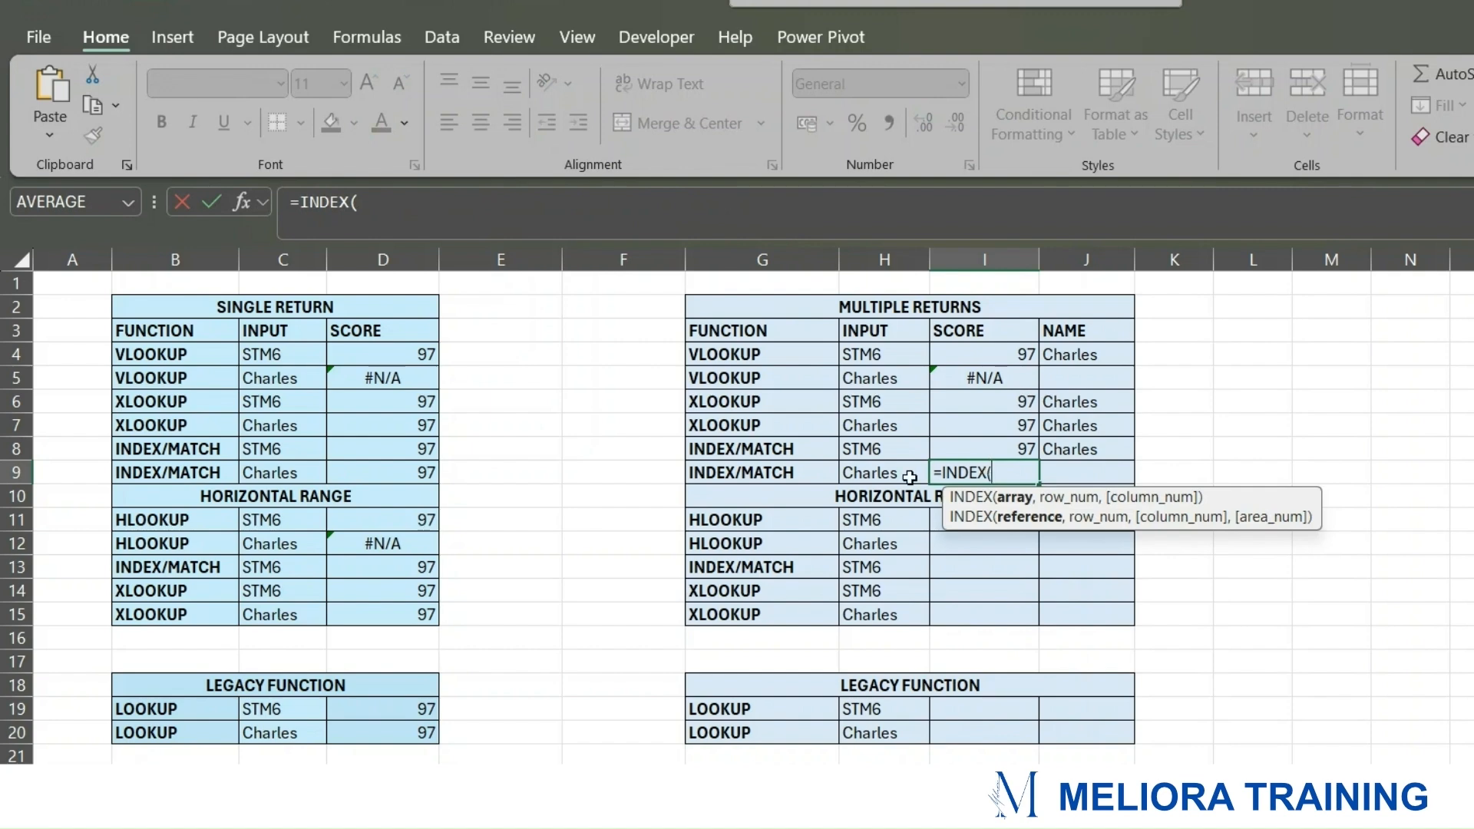
left_click(874, 466)
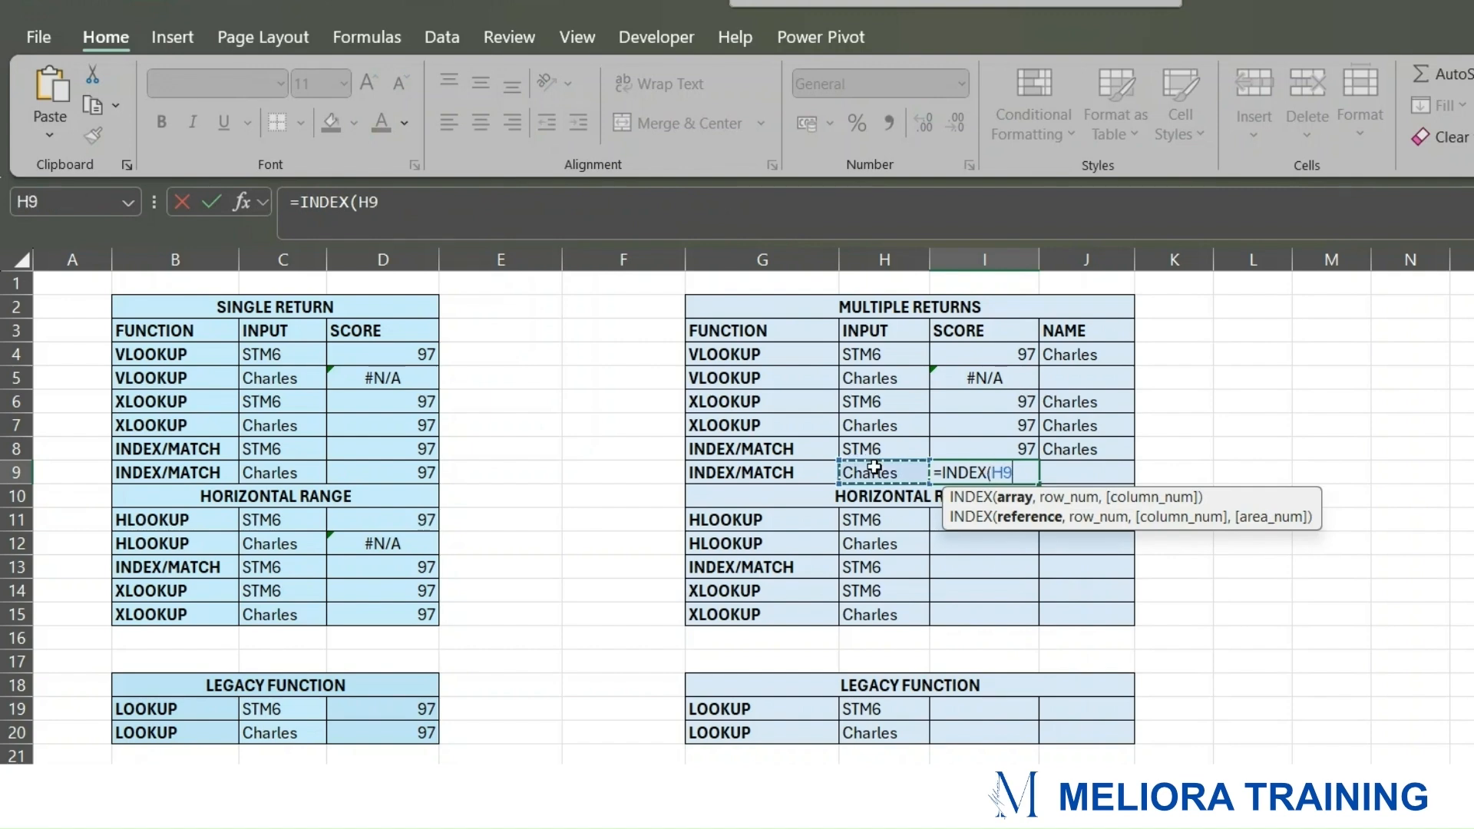
key("BackSpace")
type("DA")
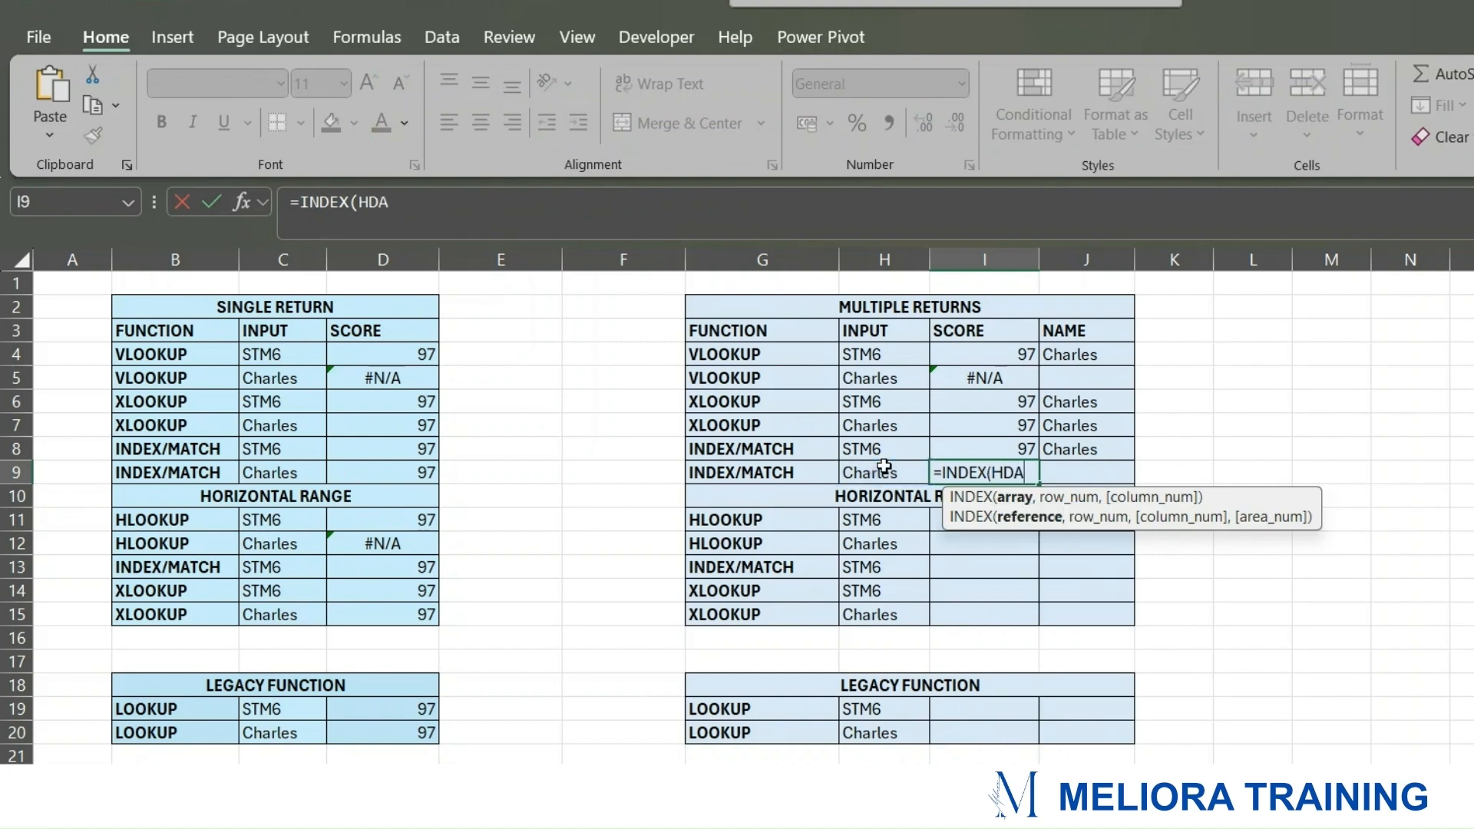
key("BackSpace")
key("BackSpace")
key("BackSpace")
Step: Set the array of the I9 INDEX formula to DATA!A1:C11 and open a MATCH function for its row number
type("DAT")
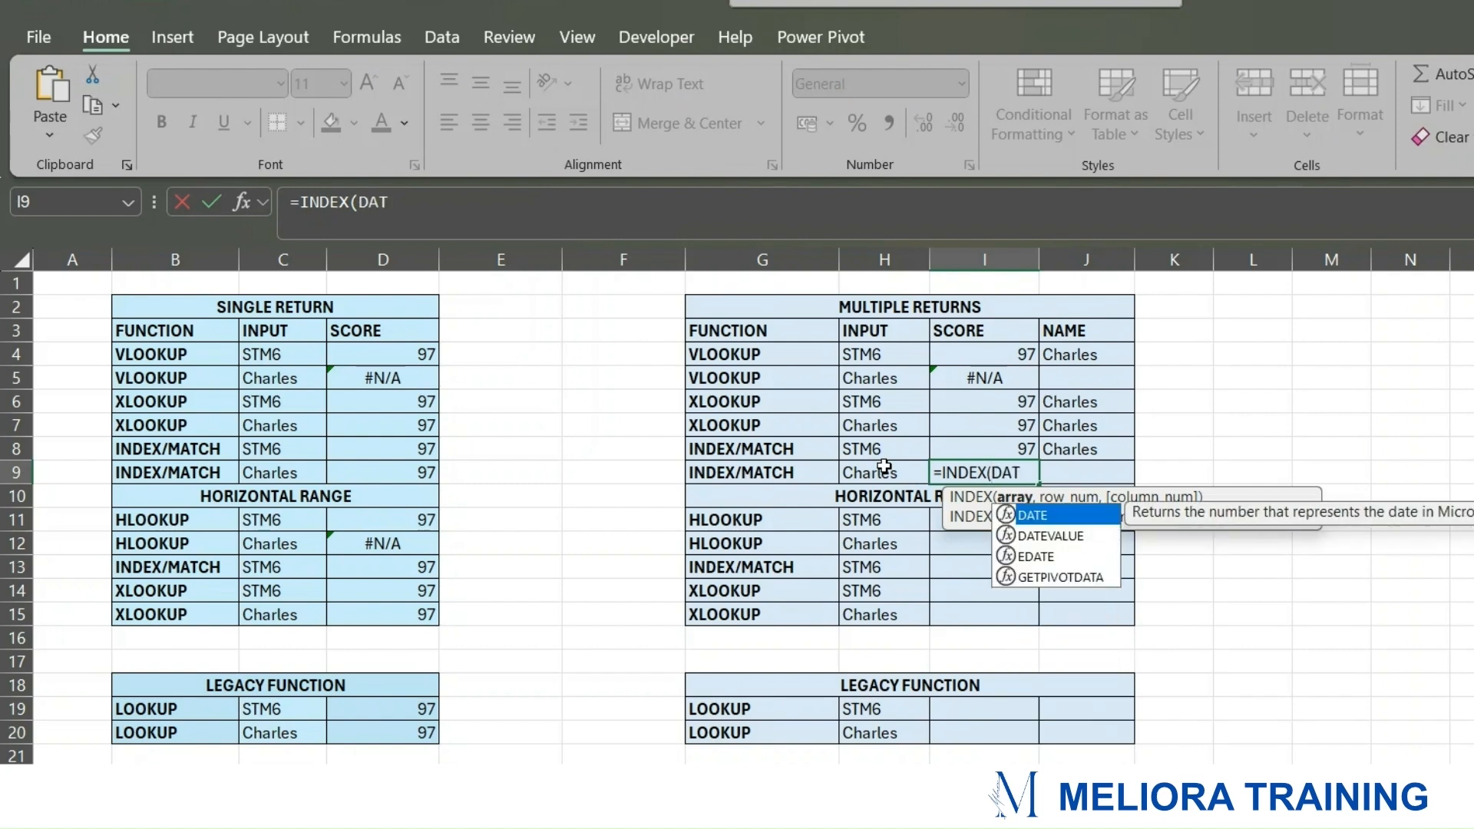
type("A!")
type("A")
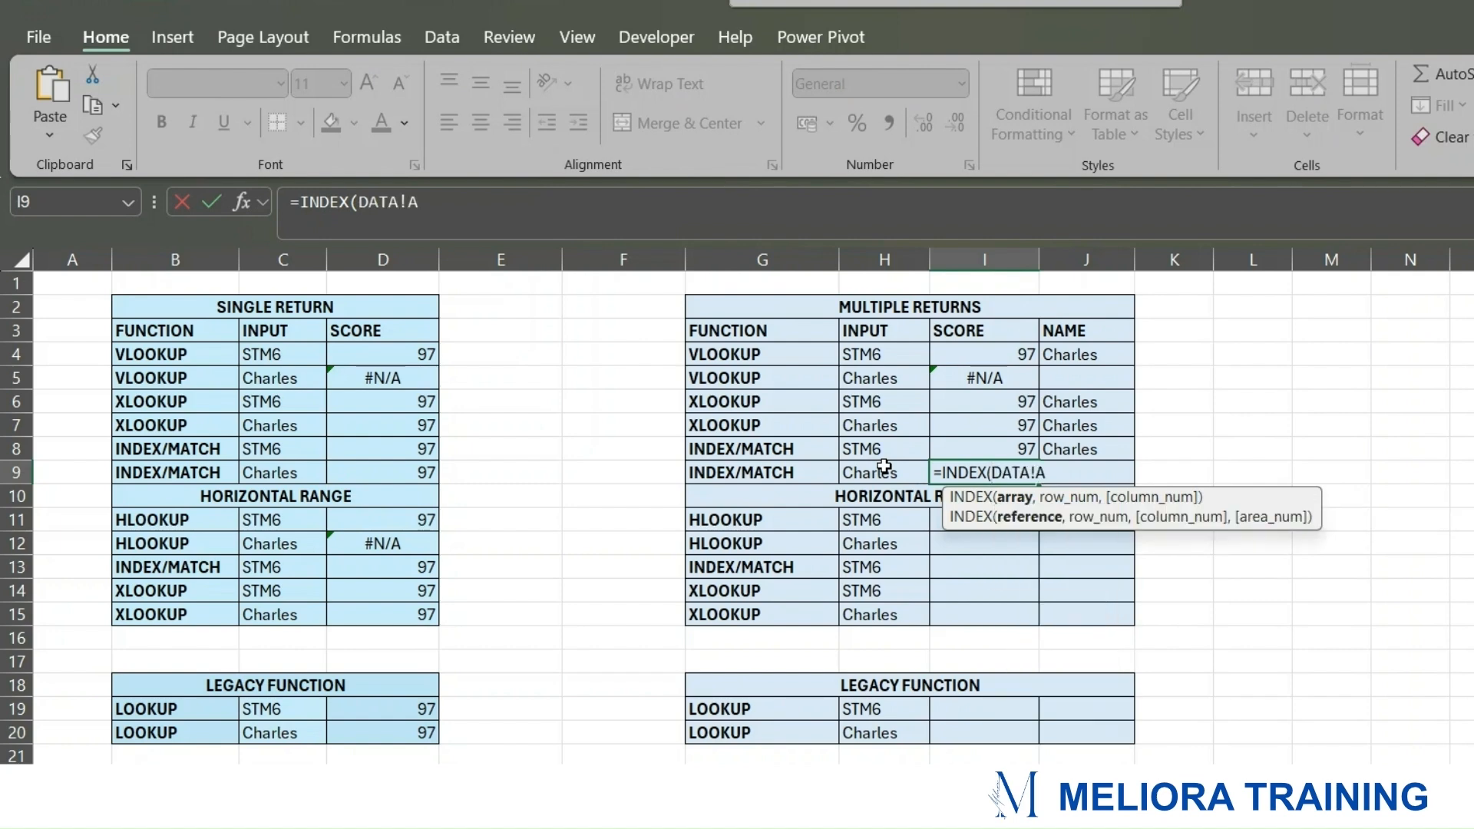
type("1:C11,MATCH(")
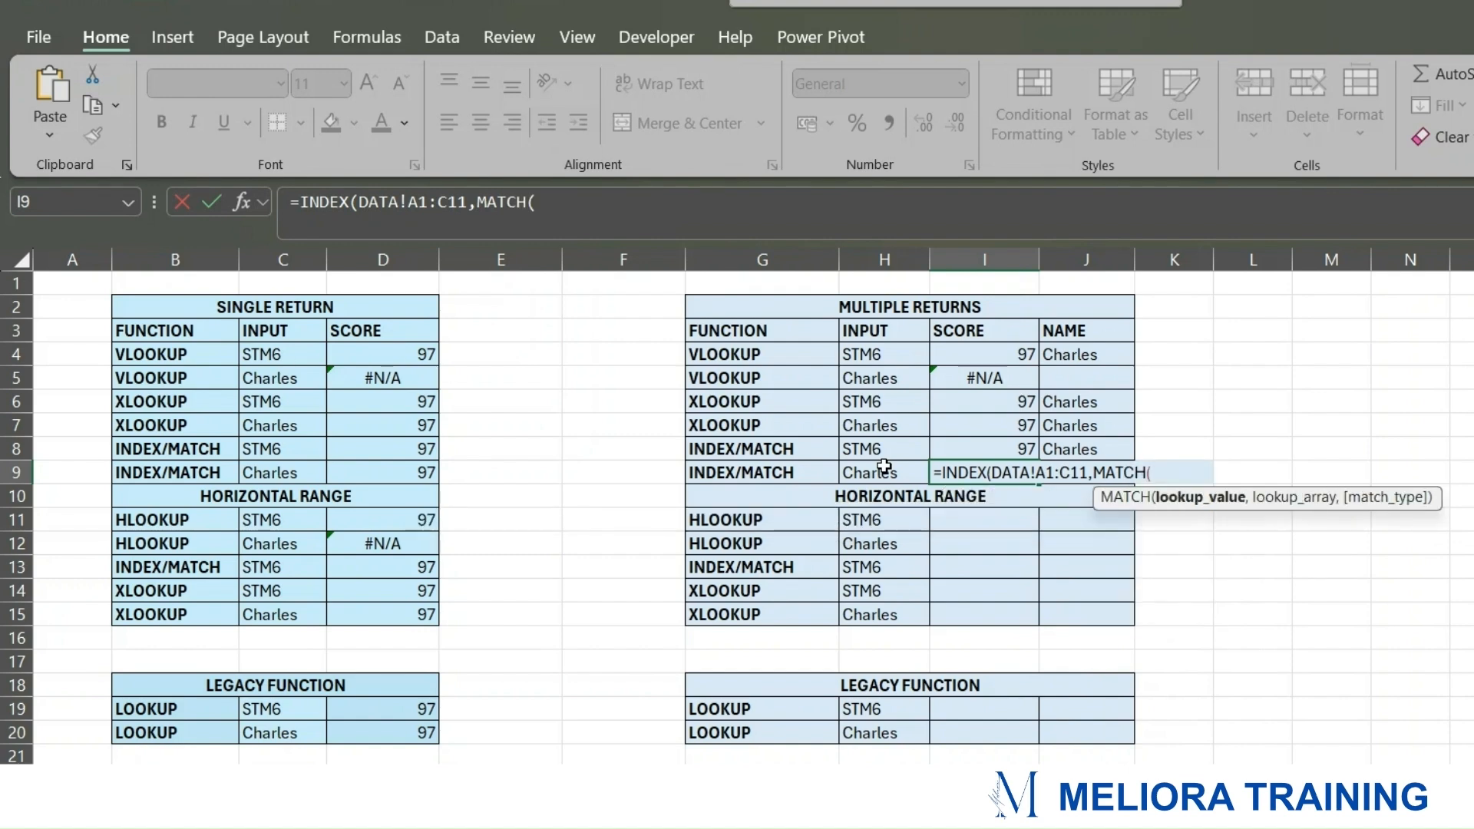
Step: Complete the MATCH in the I9 formula with lookup value H9, lookup array DATA!C1:C11 and match type 0
left_click(884, 468)
type(",")
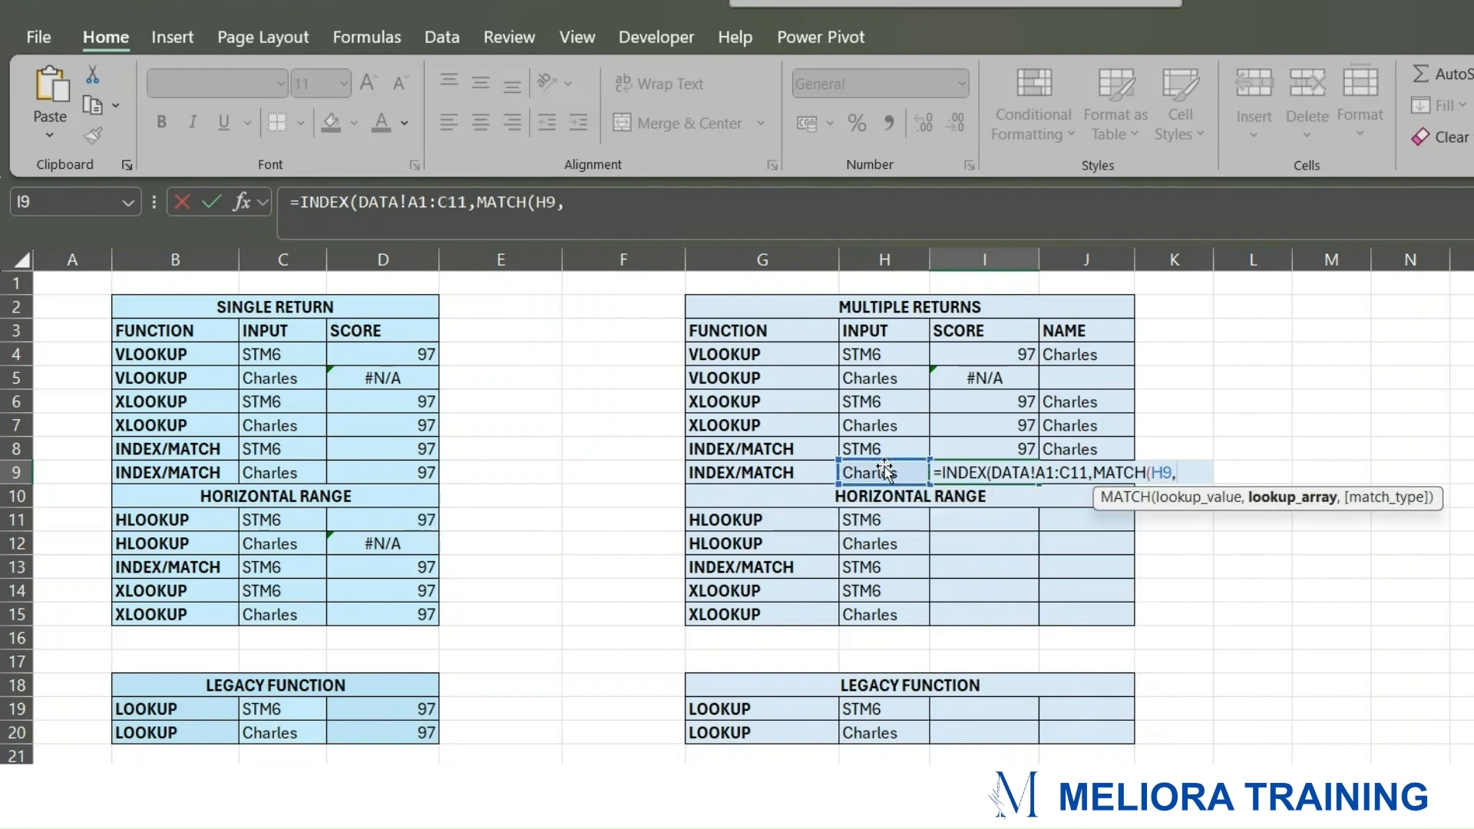
type("DATA")
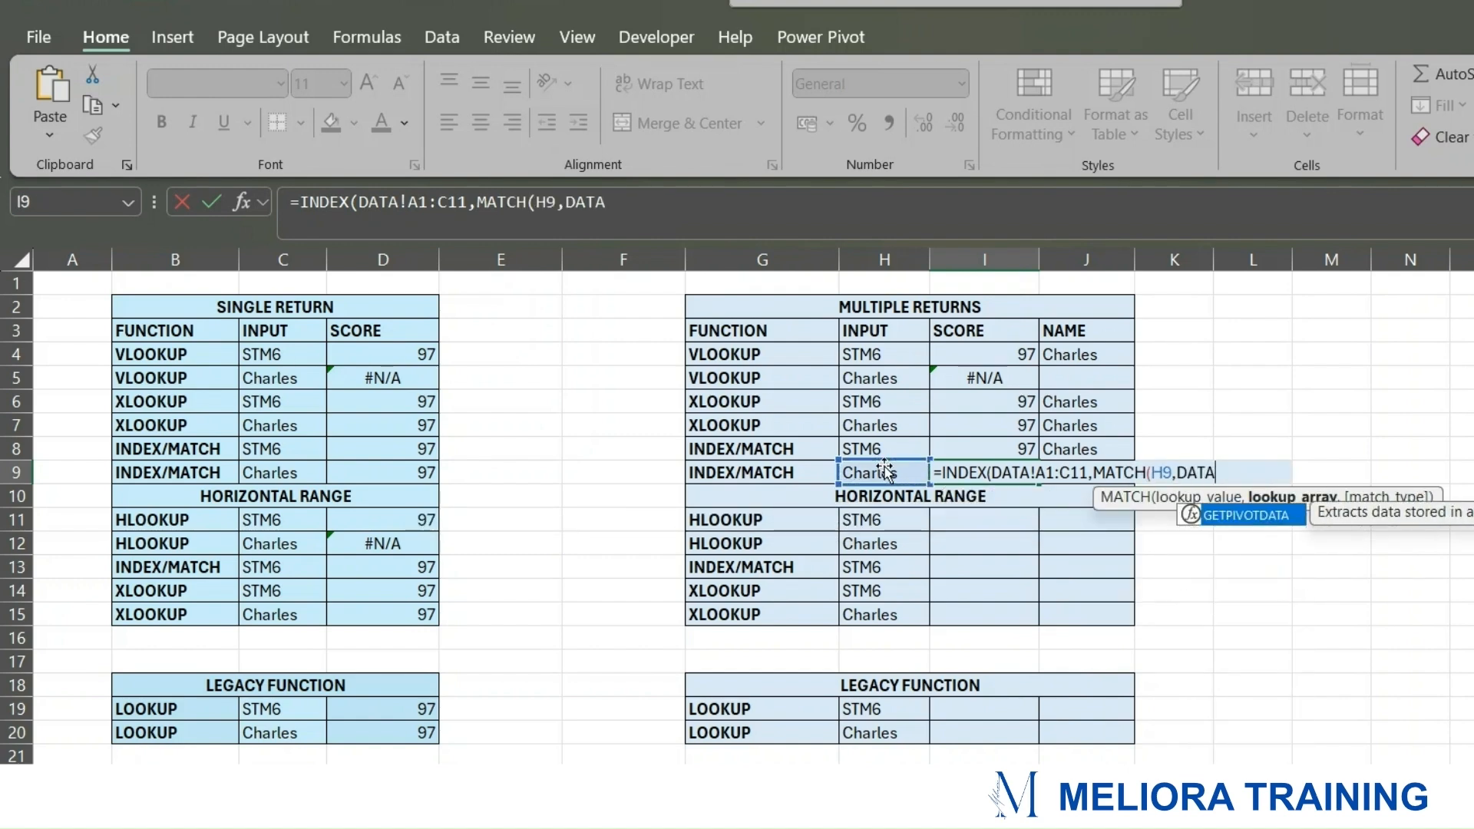
type("!C1:")
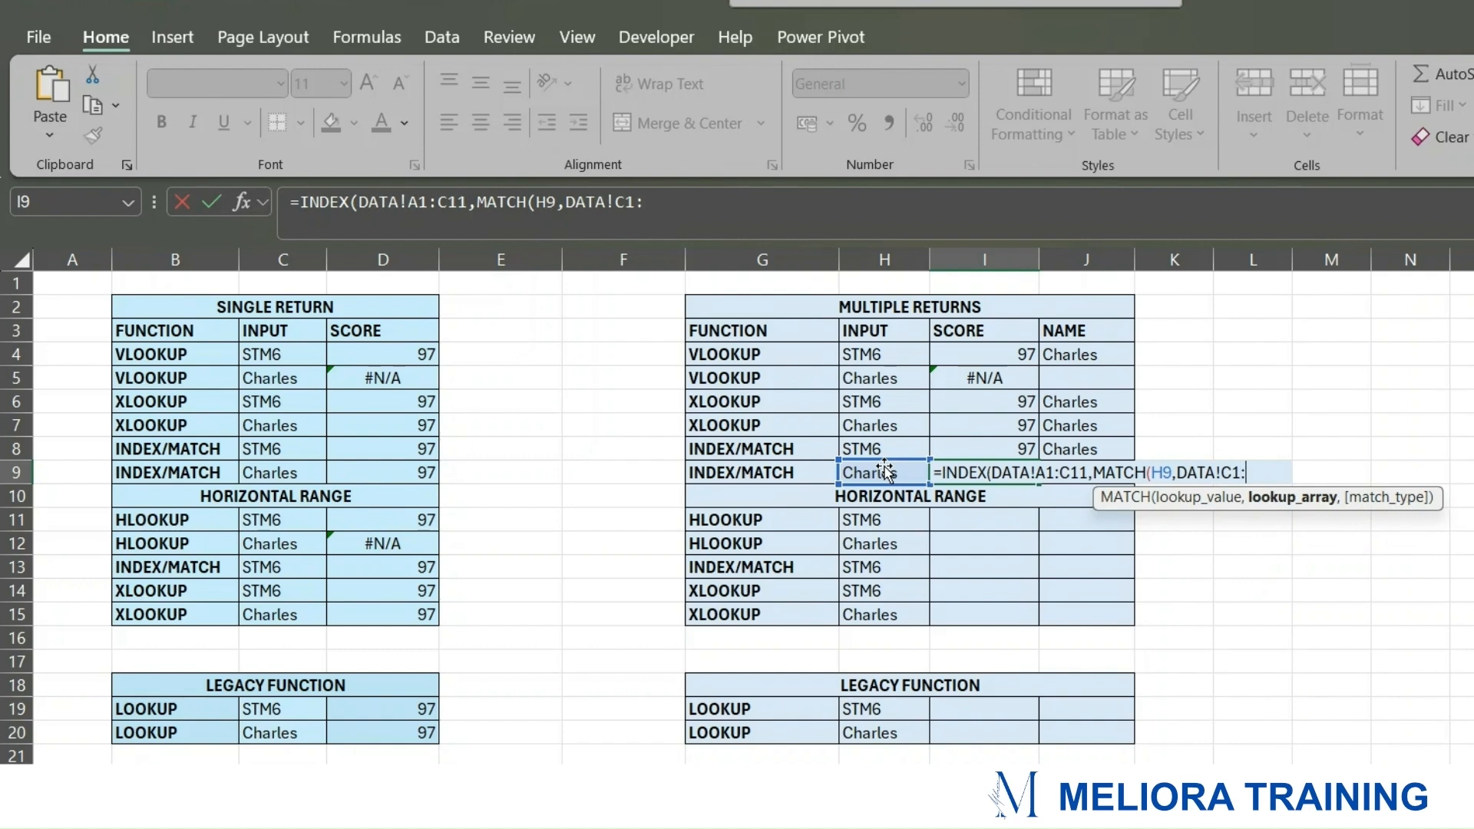
type("C11,0")
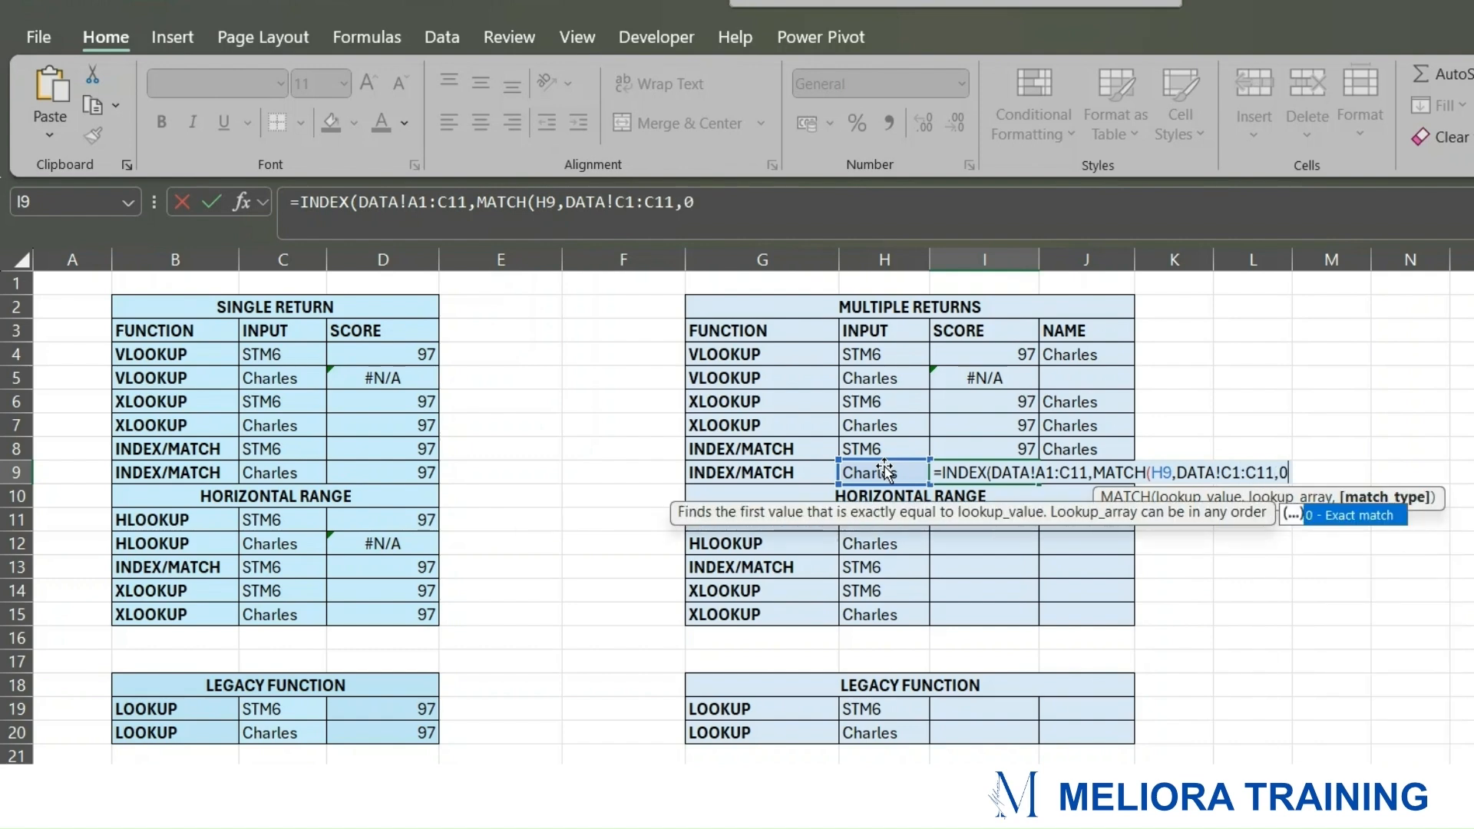
type("),")
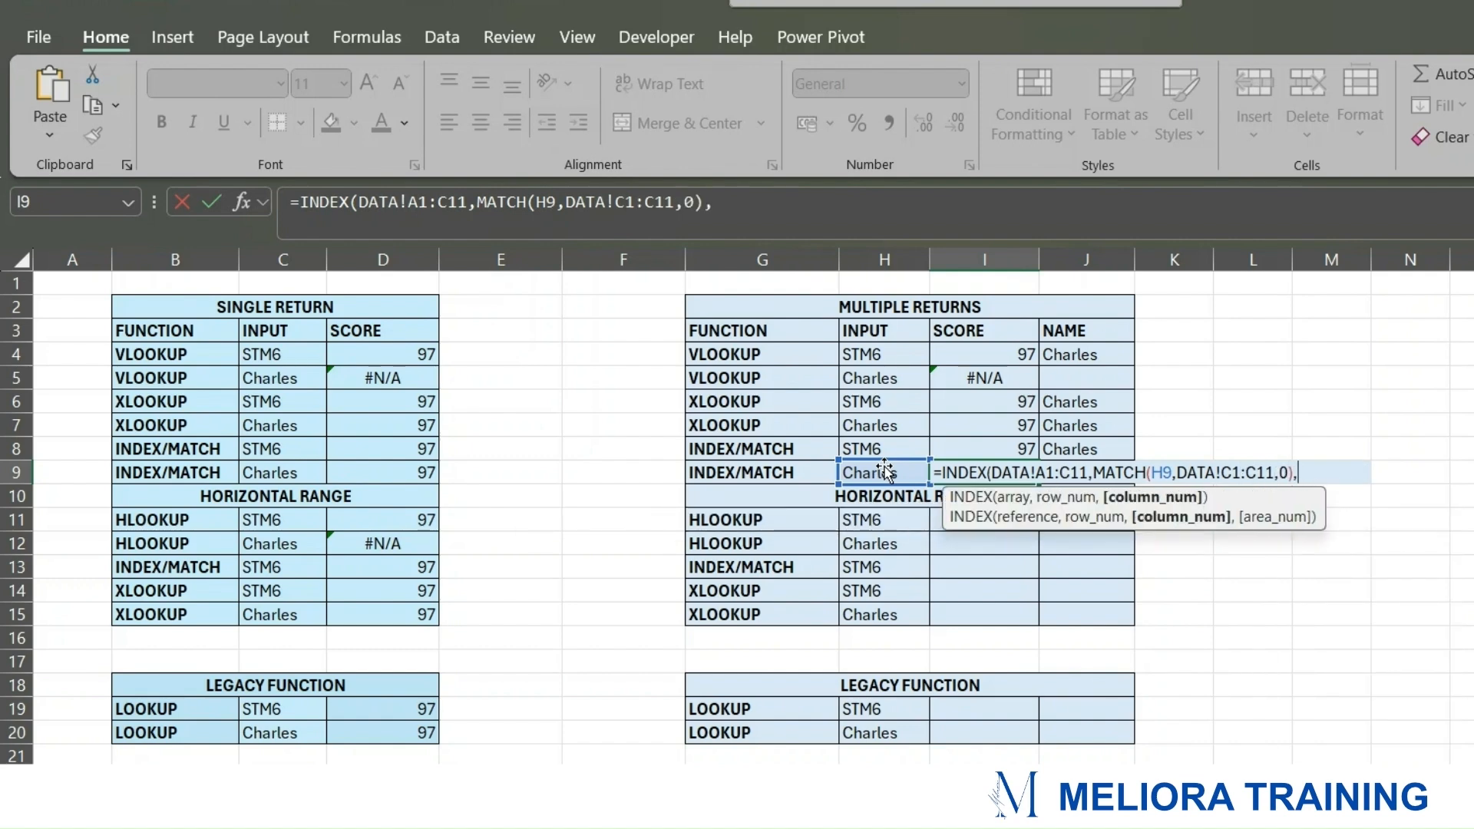
Step: Give the I9 INDEX formula the column array {2,3} and enter it
type("{2,3})")
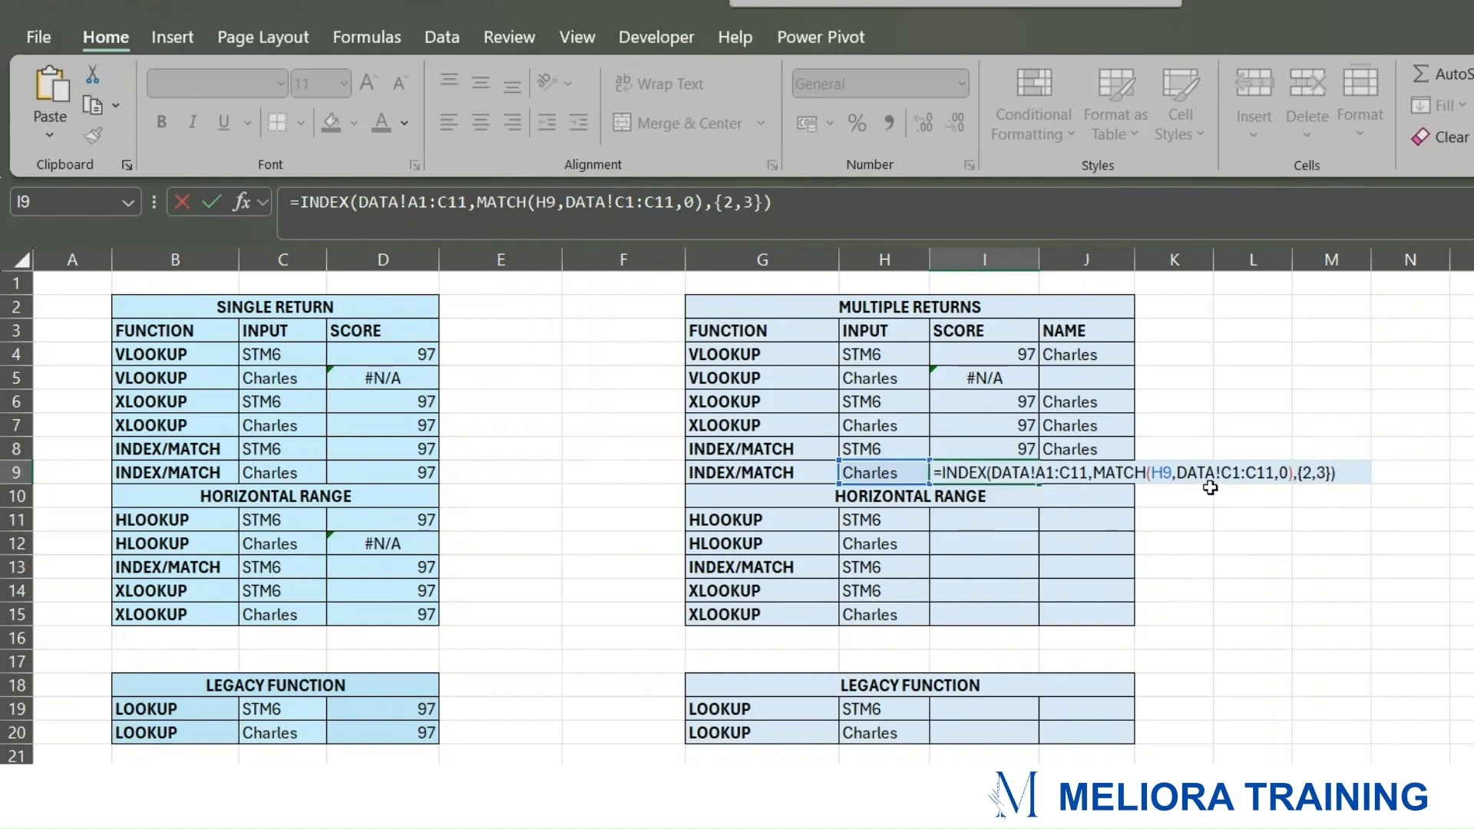
key("Return")
left_click_drag(1021, 473, 1070, 471)
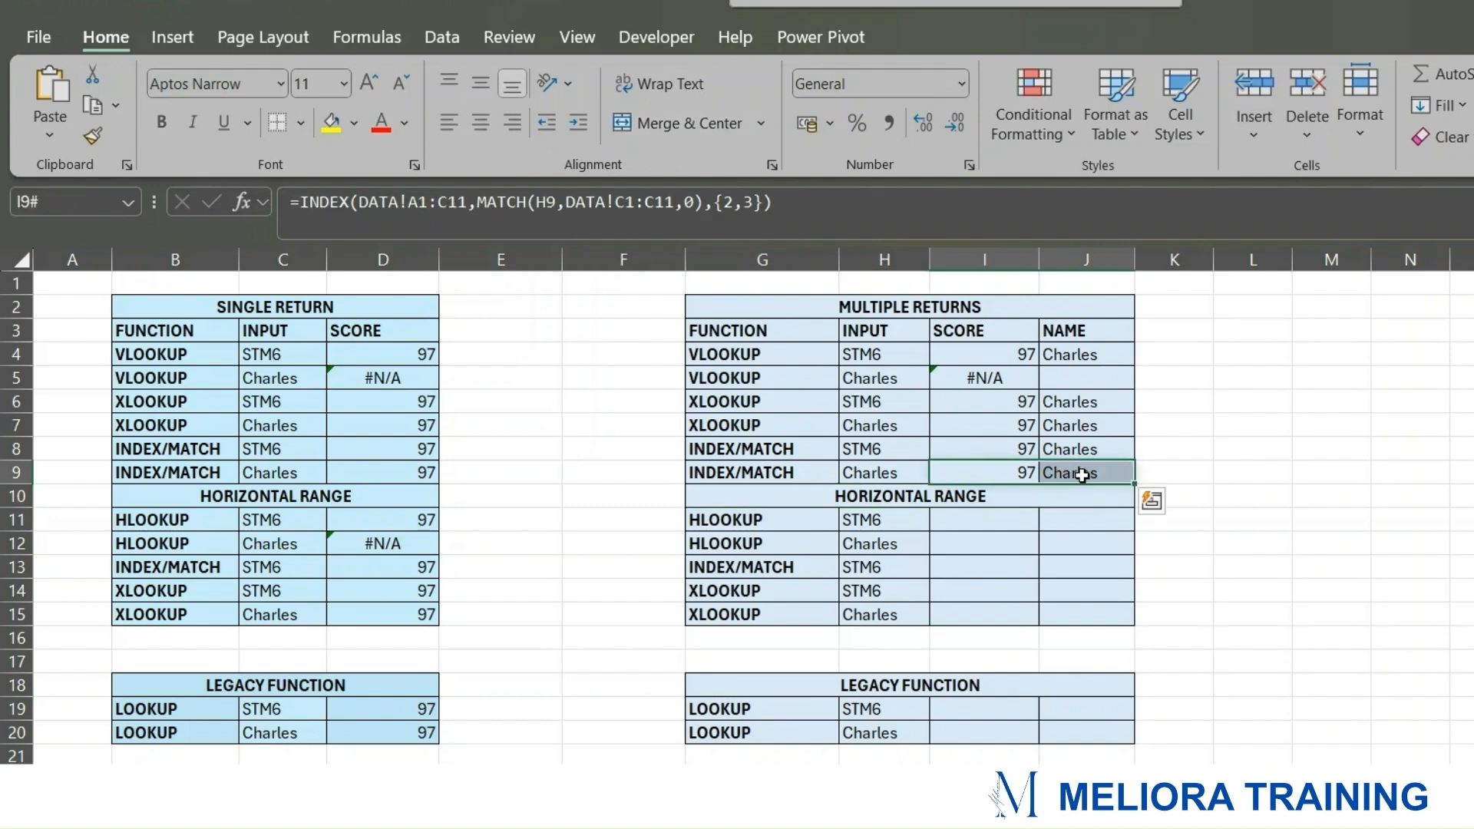
left_click(1312, 514)
Step: Start an HLOOKUP formula in I11 with H11 as the lookup value
left_click(994, 514)
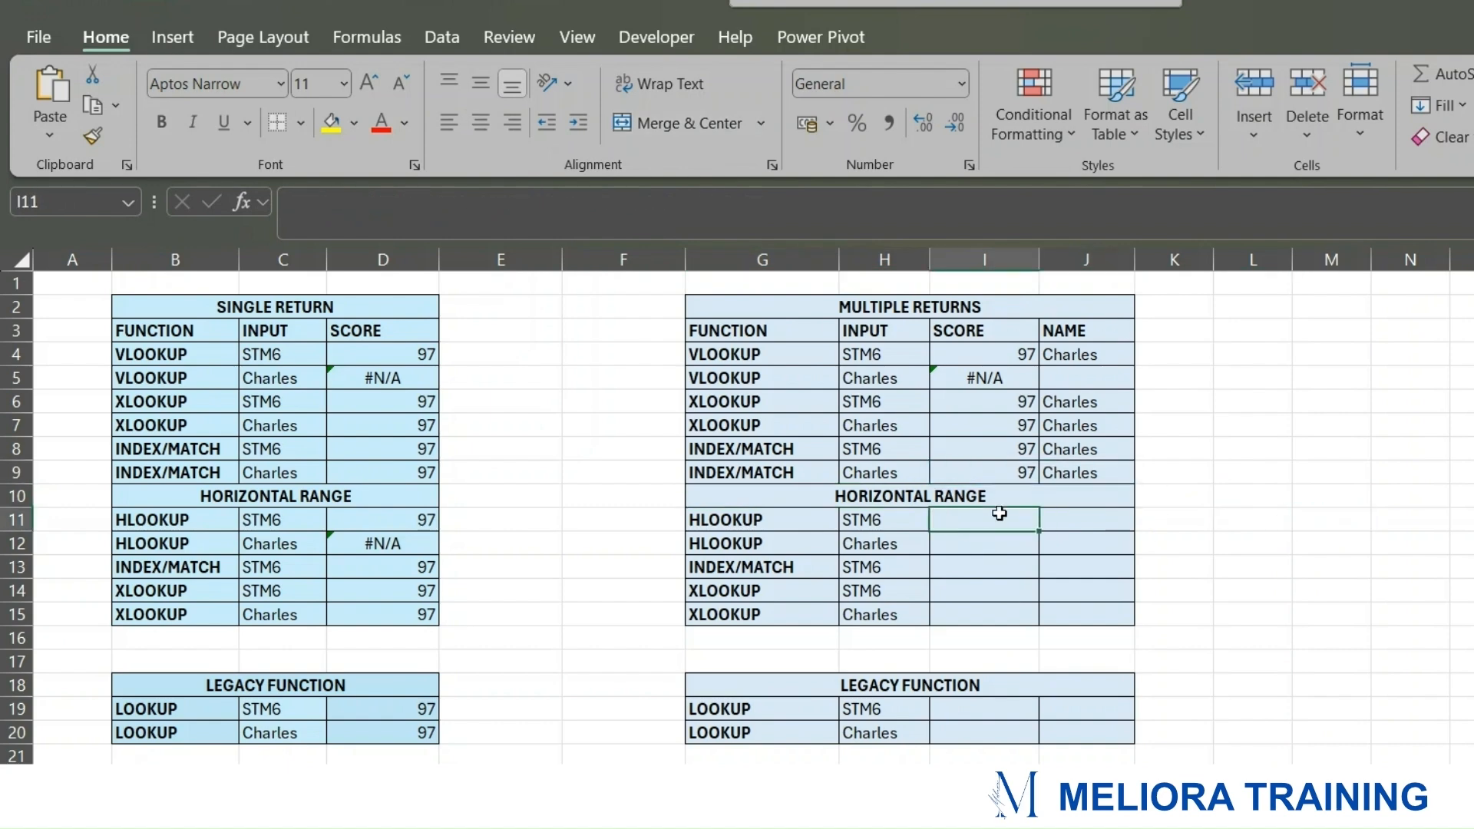
left_click(764, 516)
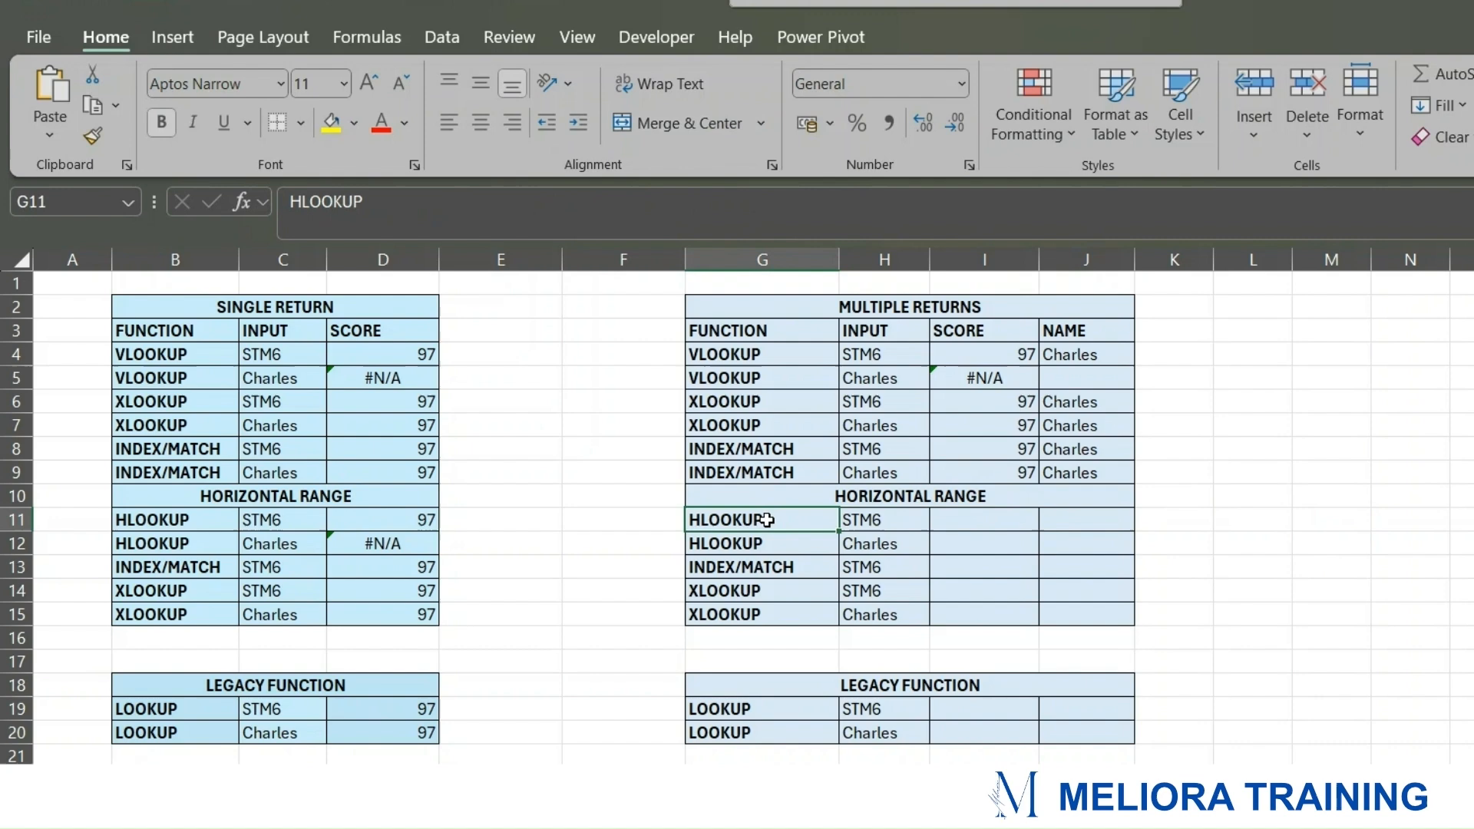
left_click(994, 520)
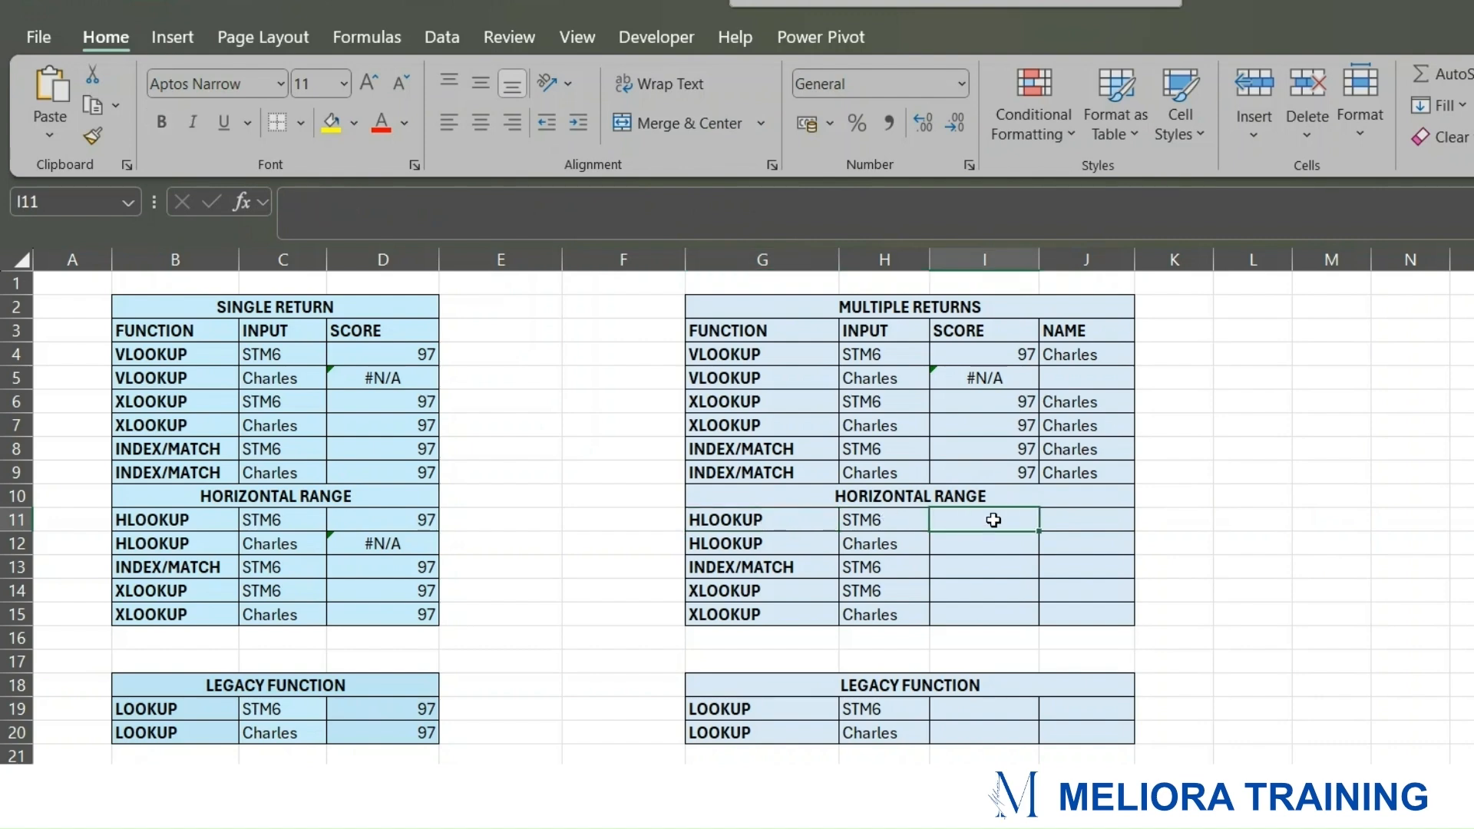
type("=")
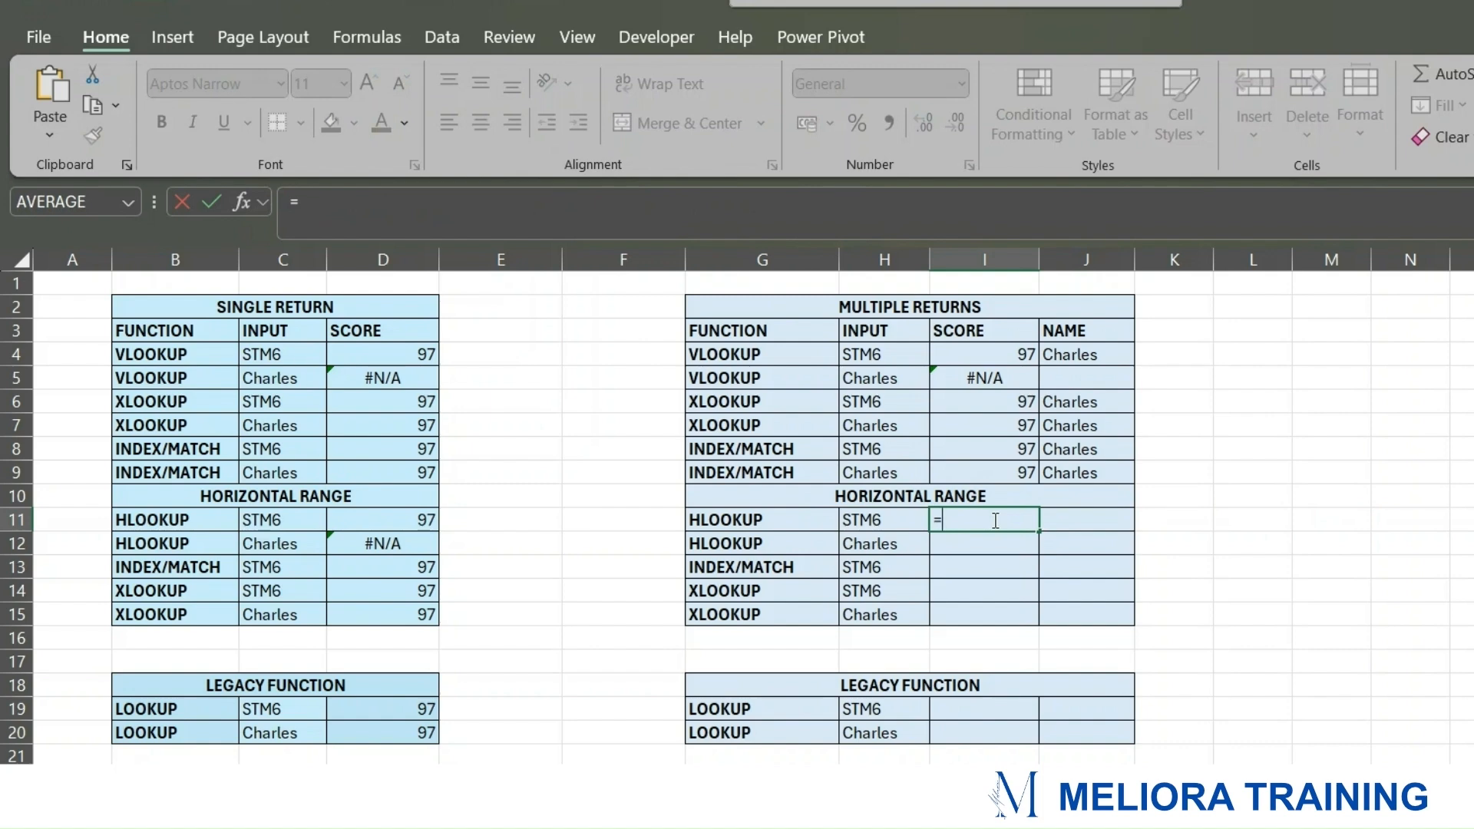
type("HLO")
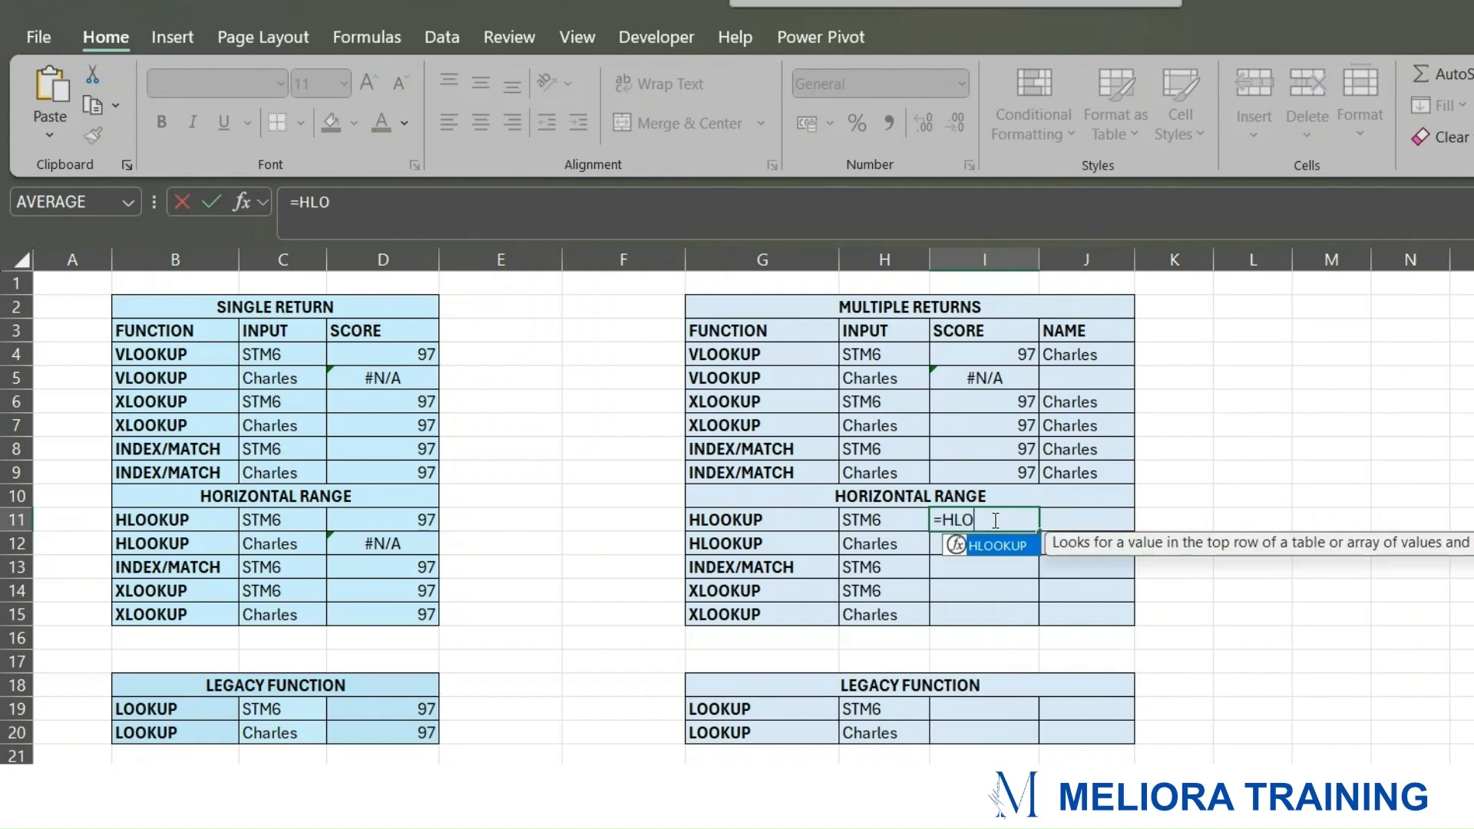
key("Tab")
left_click(876, 524)
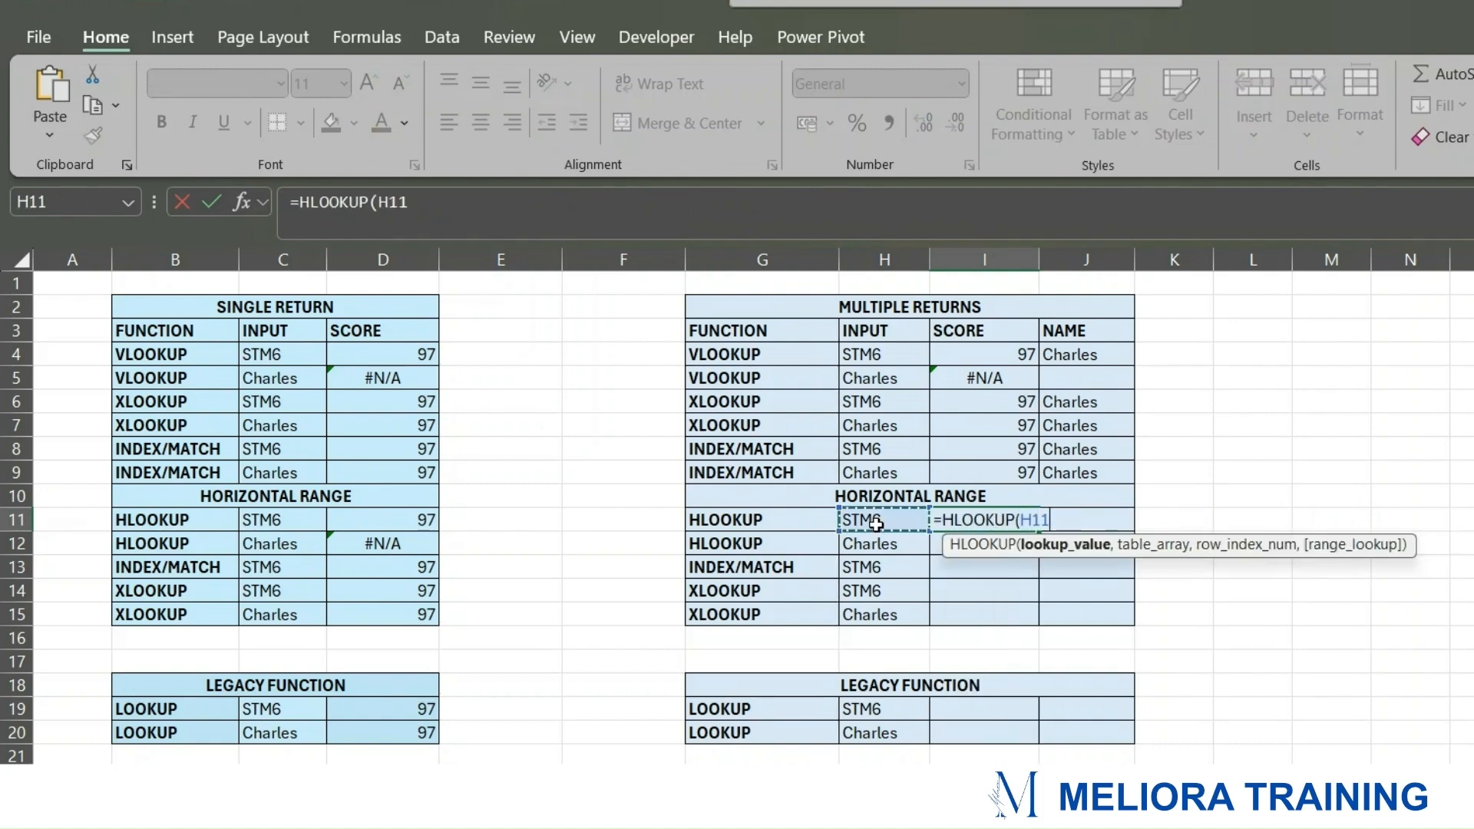
type(",")
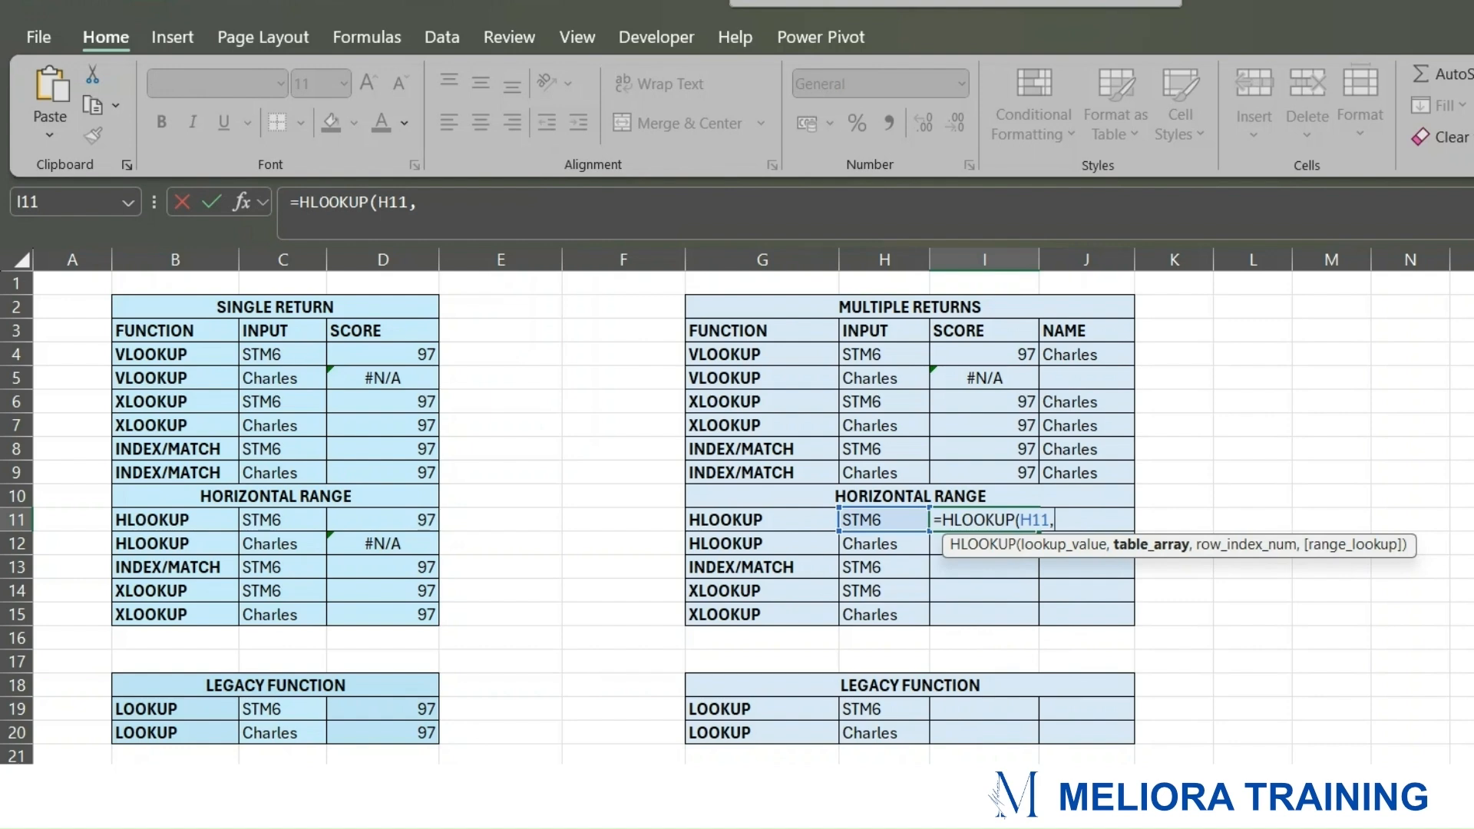
Step: Set the table array of the I11 HLOOKUP to the horizontal table DATA!G7:Q9
left_click(391, 782)
left_click_drag(580, 432, 1310, 474)
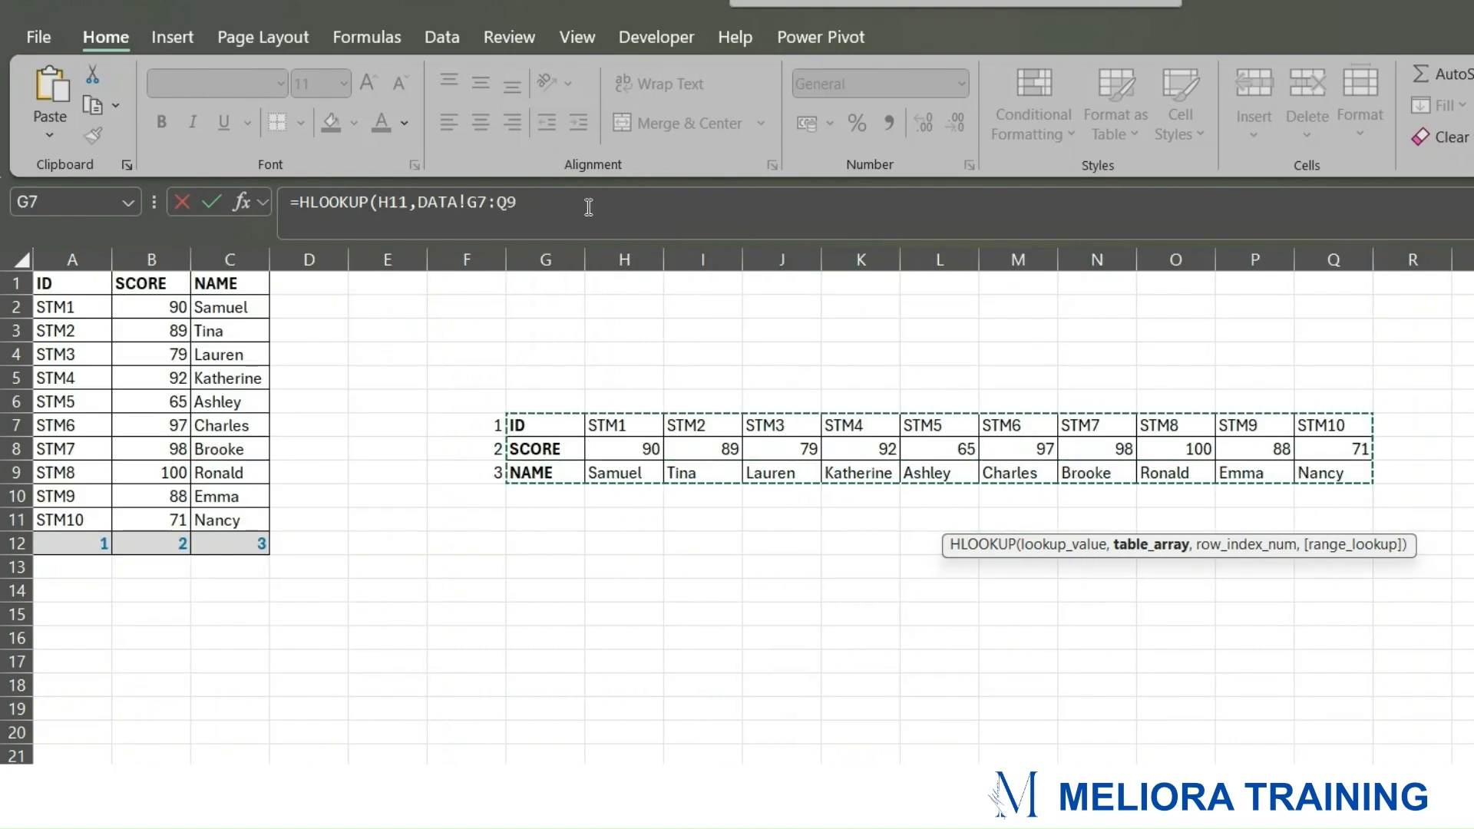
type(",")
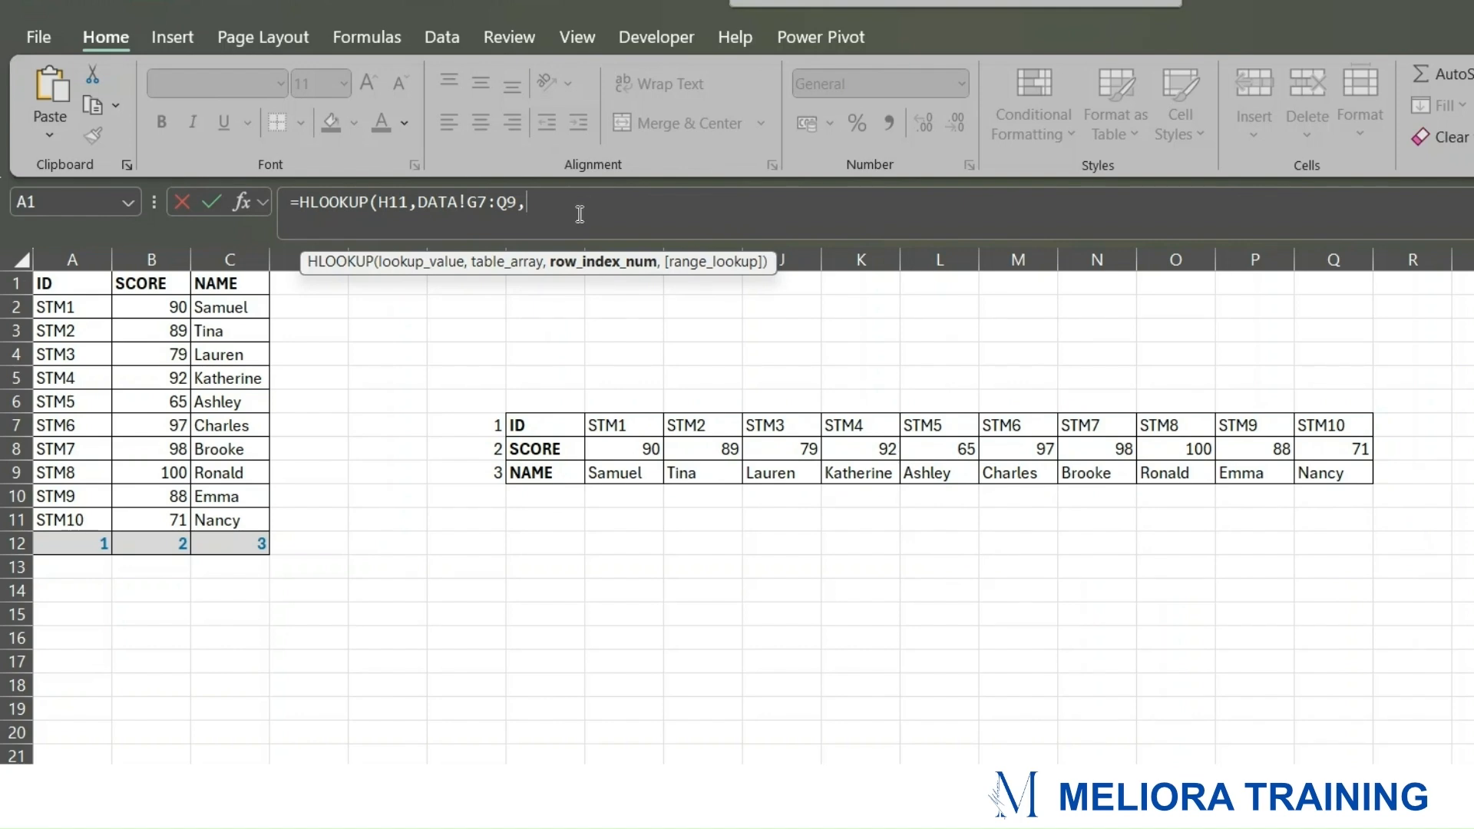
Step: Give the I11 HLOOKUP the row array {2,3} with exact match FALSE and enter it
type("{2,3)")
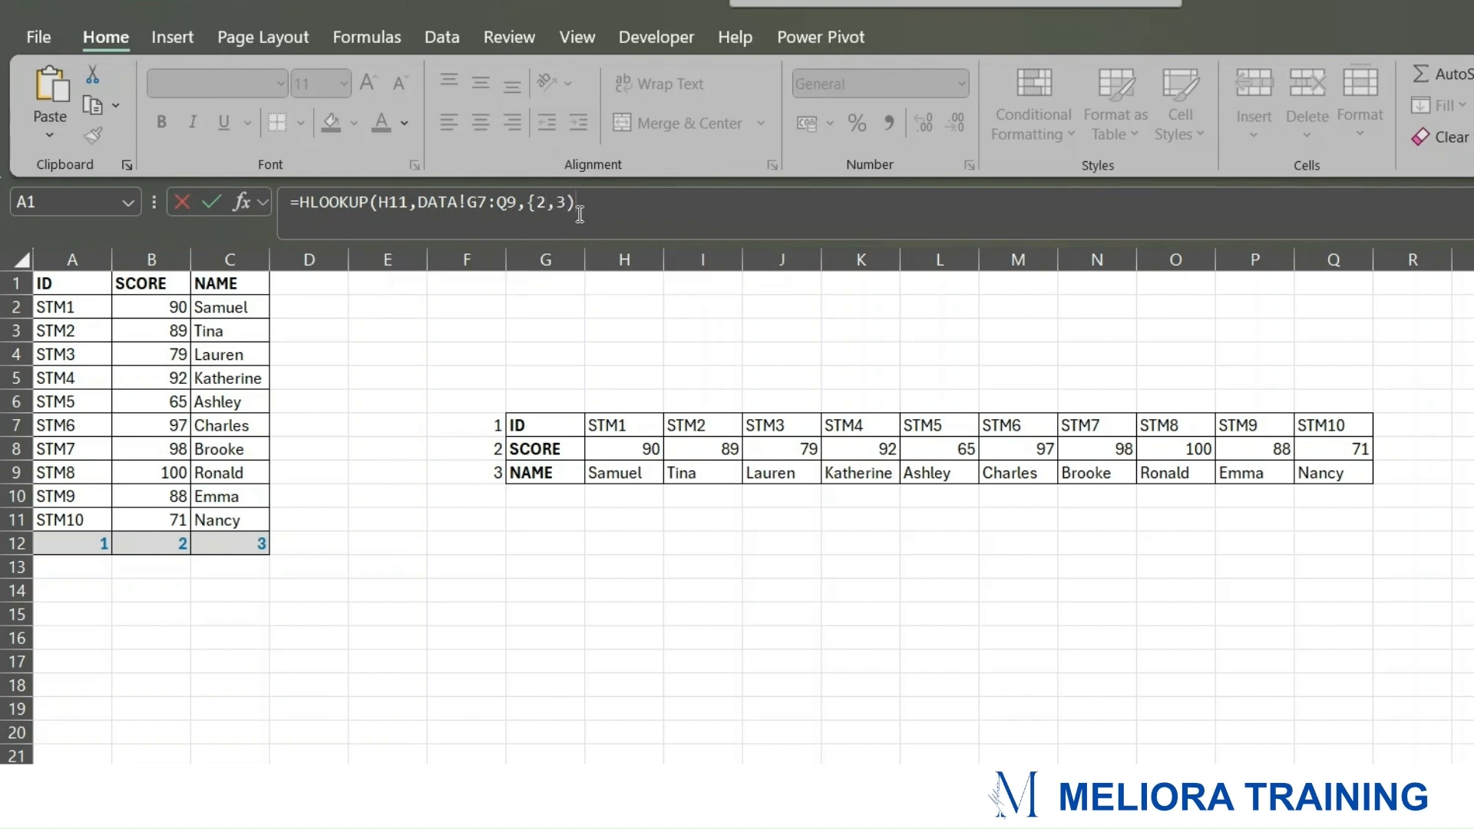
key("BackSpace")
type("},")
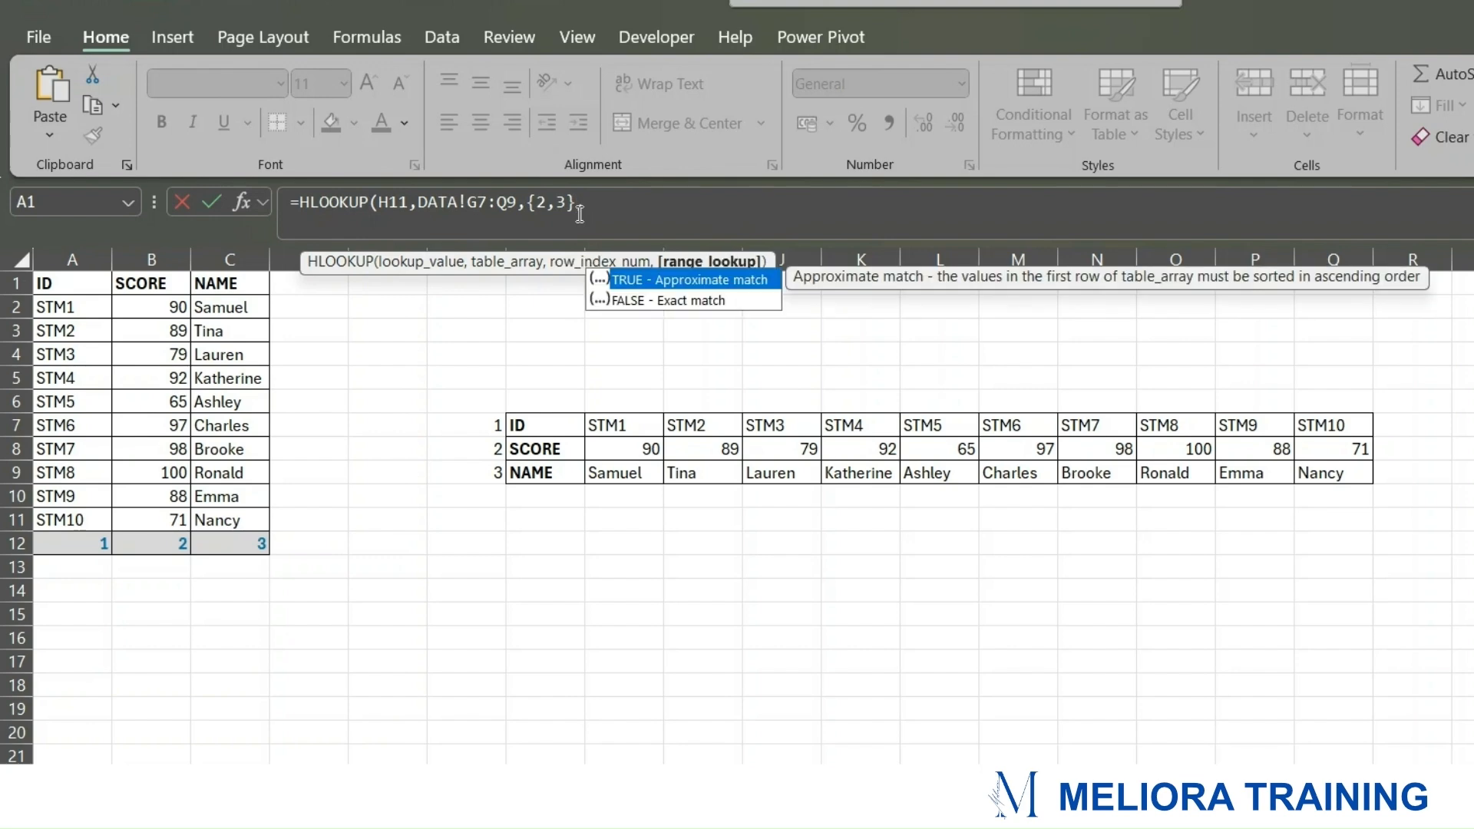
key("Down")
key("Tab")
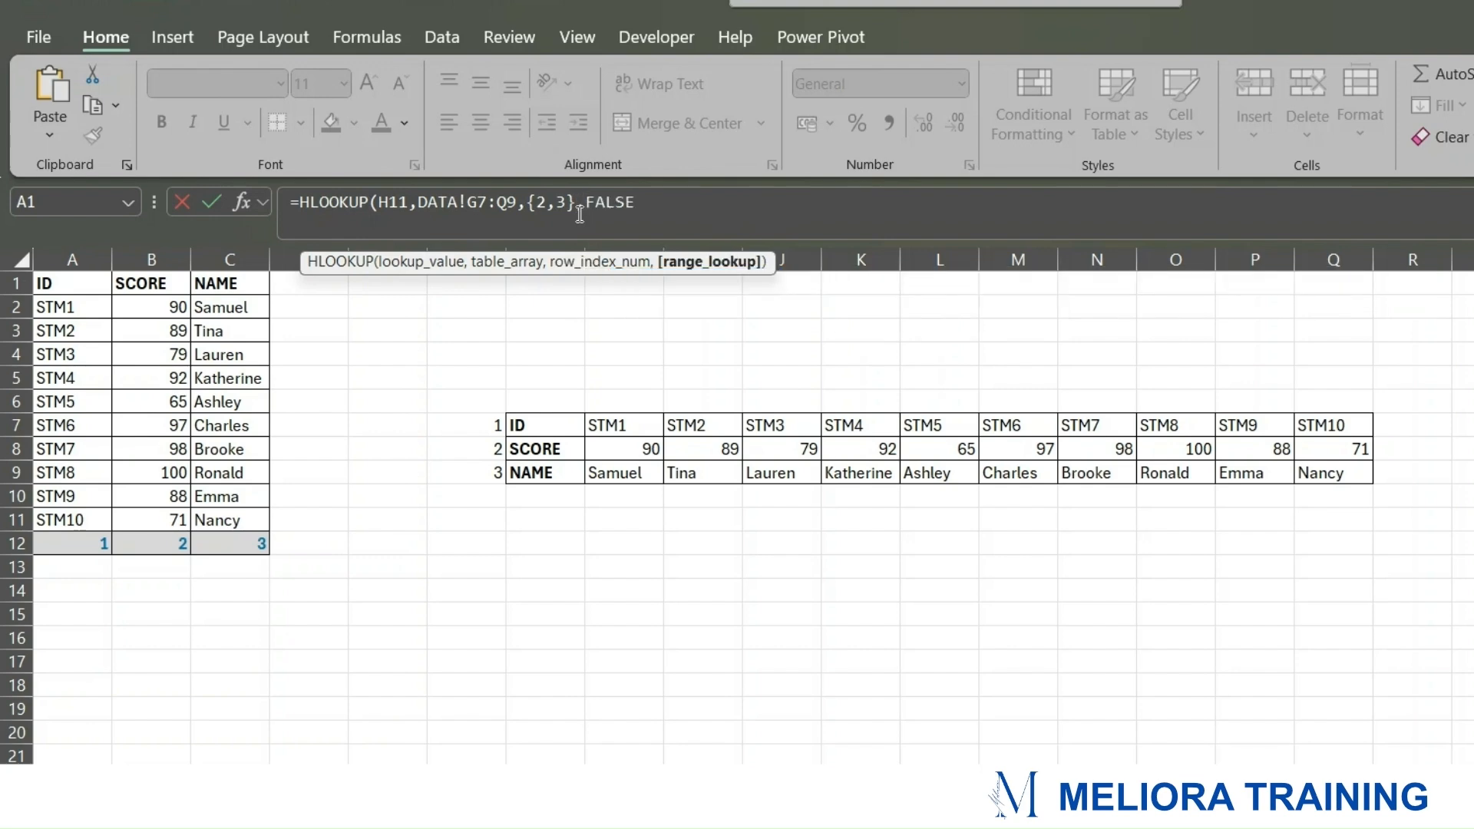
type(")")
key("Return")
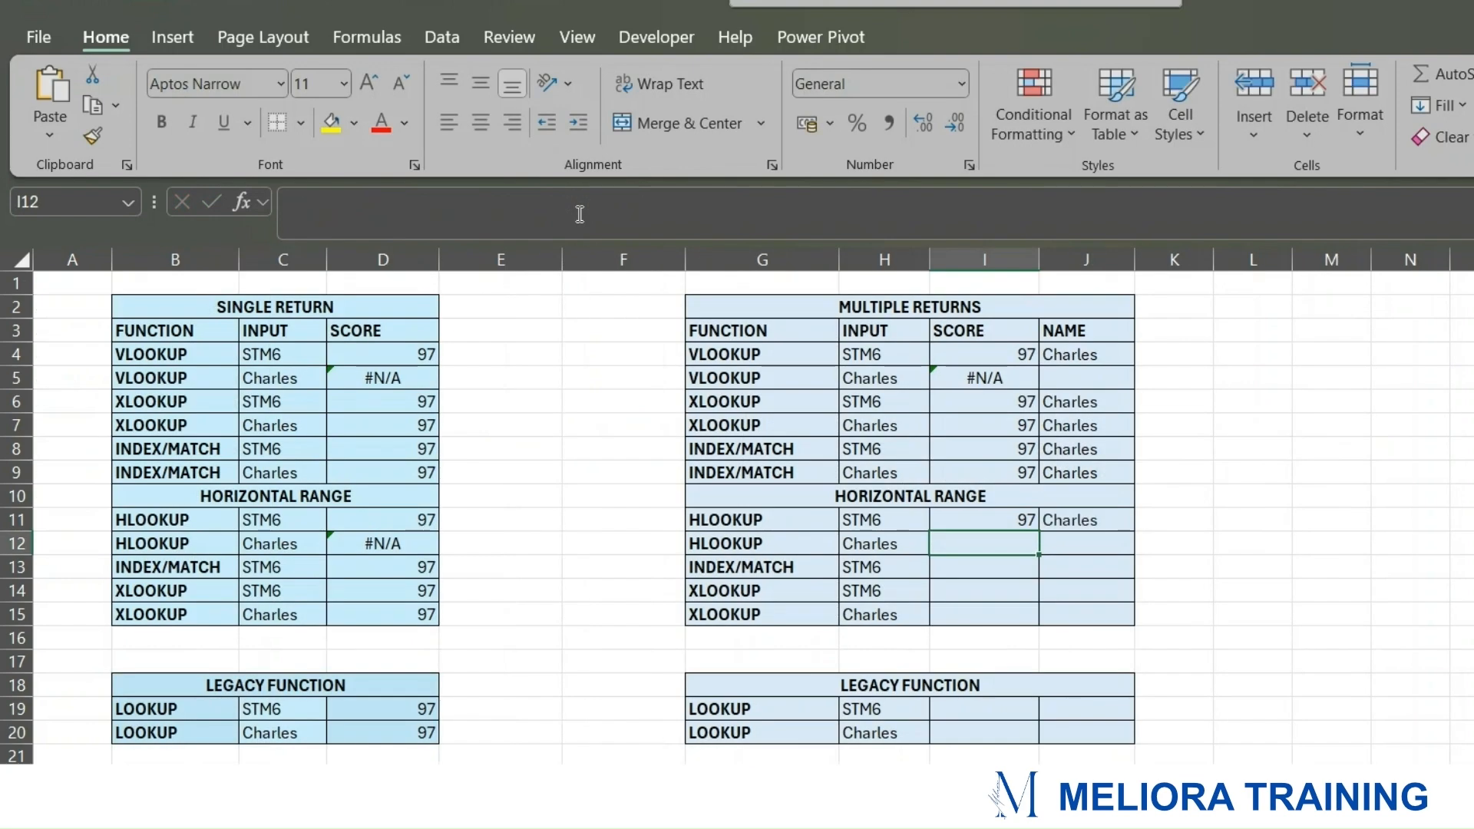
left_click_drag(977, 516, 1068, 519)
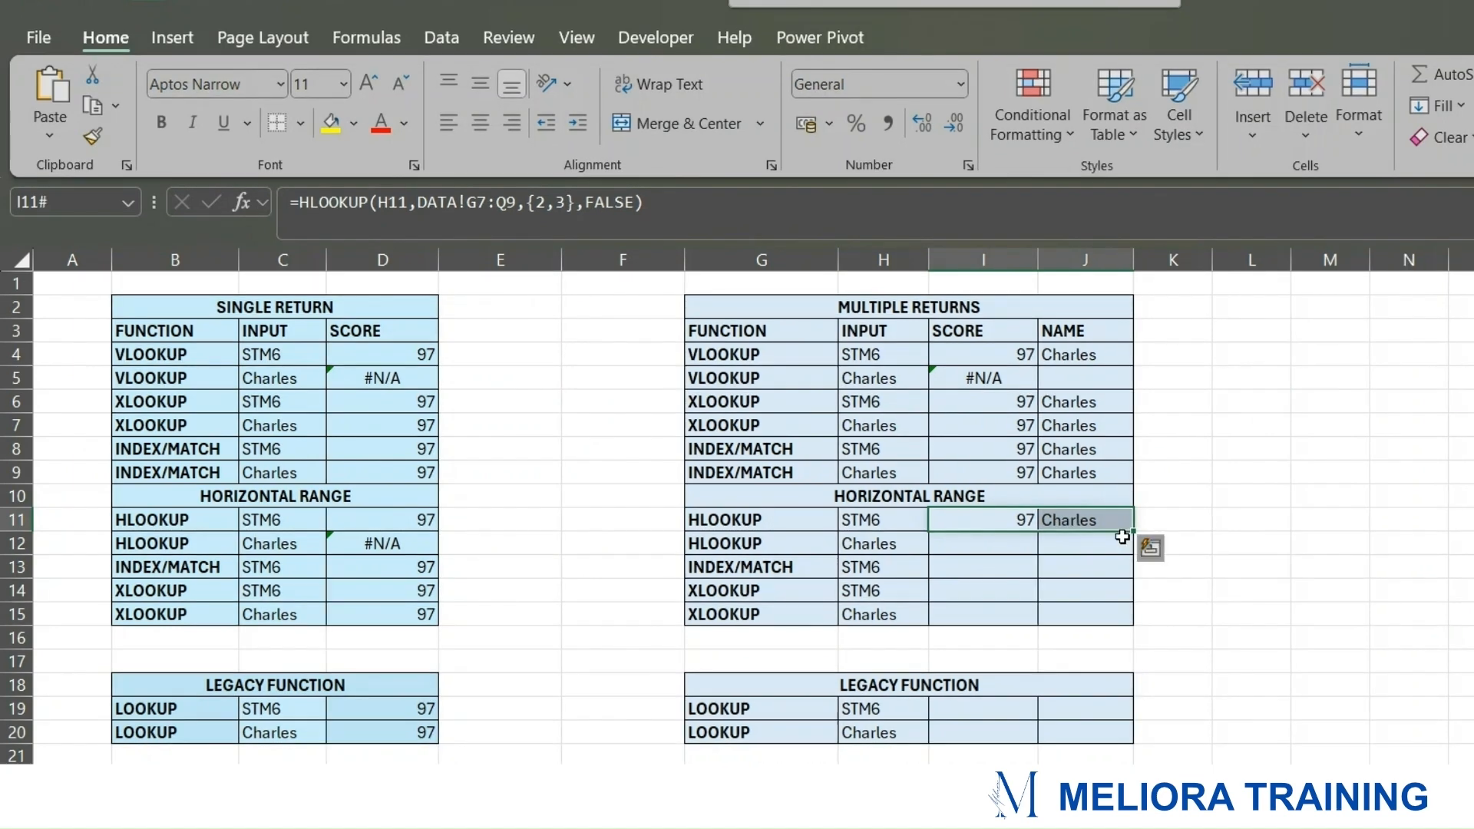
Step: Start an HLOOKUP formula in I12 with H12 as the lookup value
left_click(1022, 545)
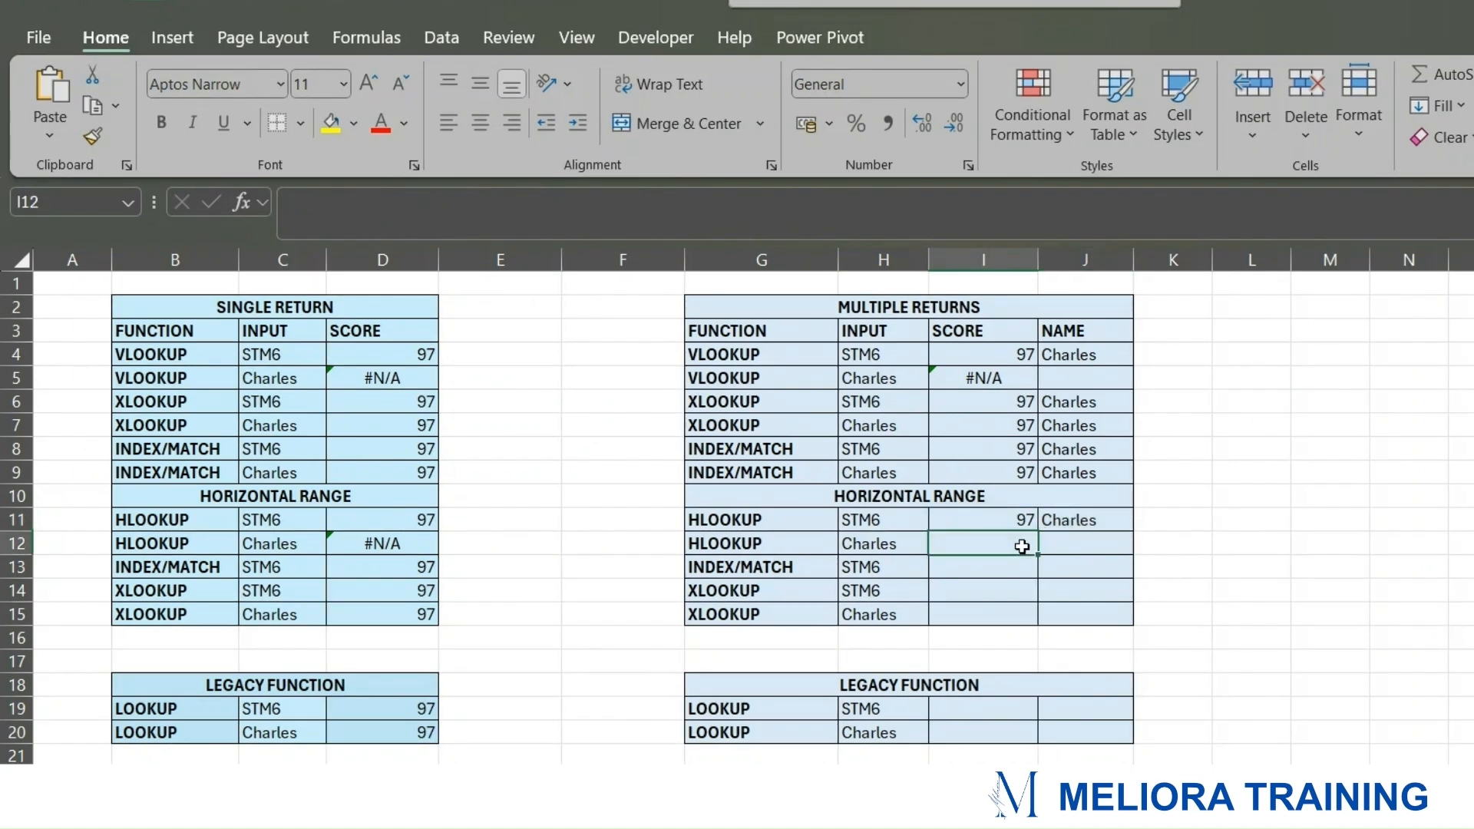
type("=")
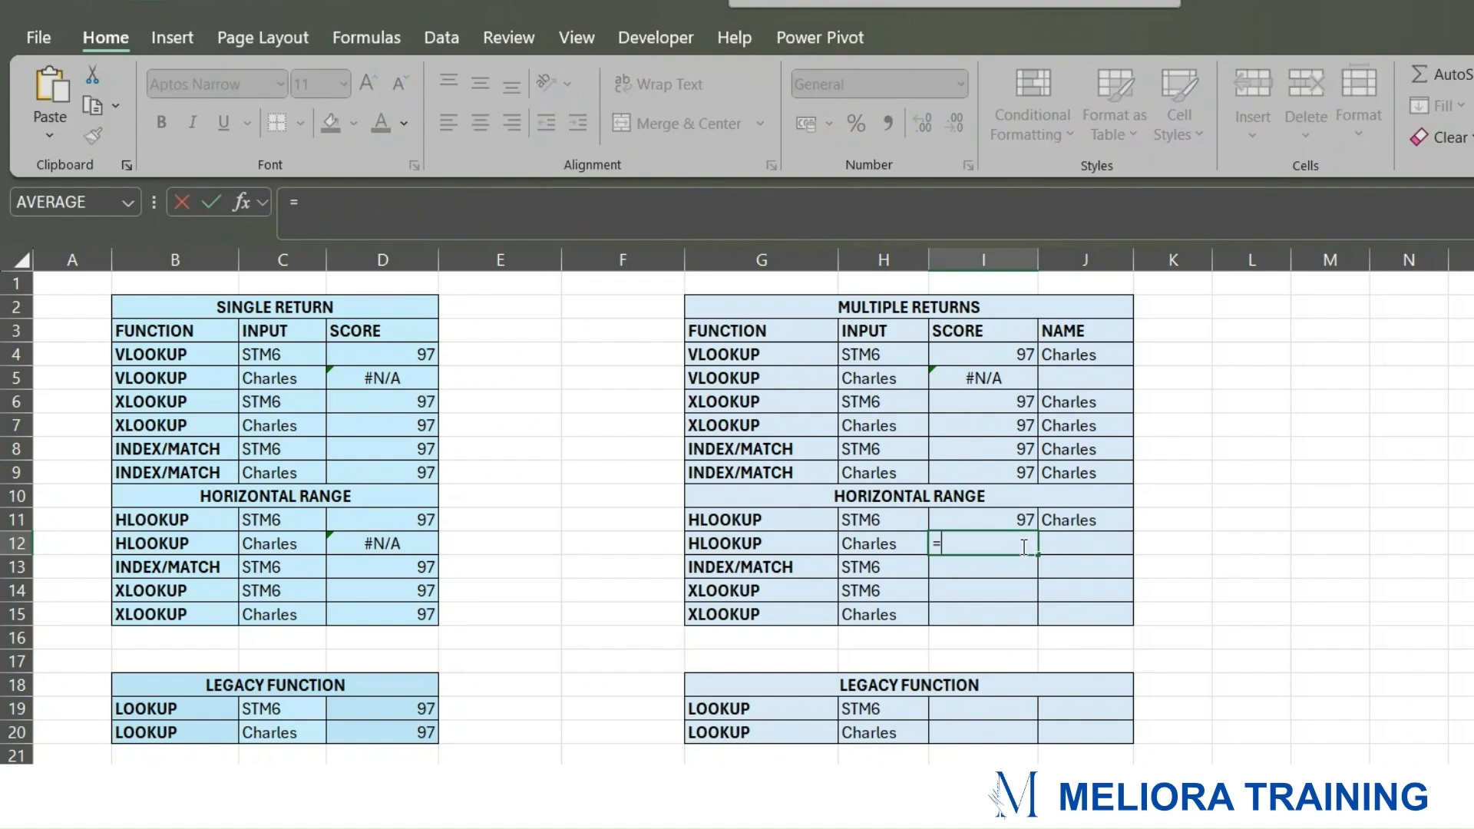
type("HL")
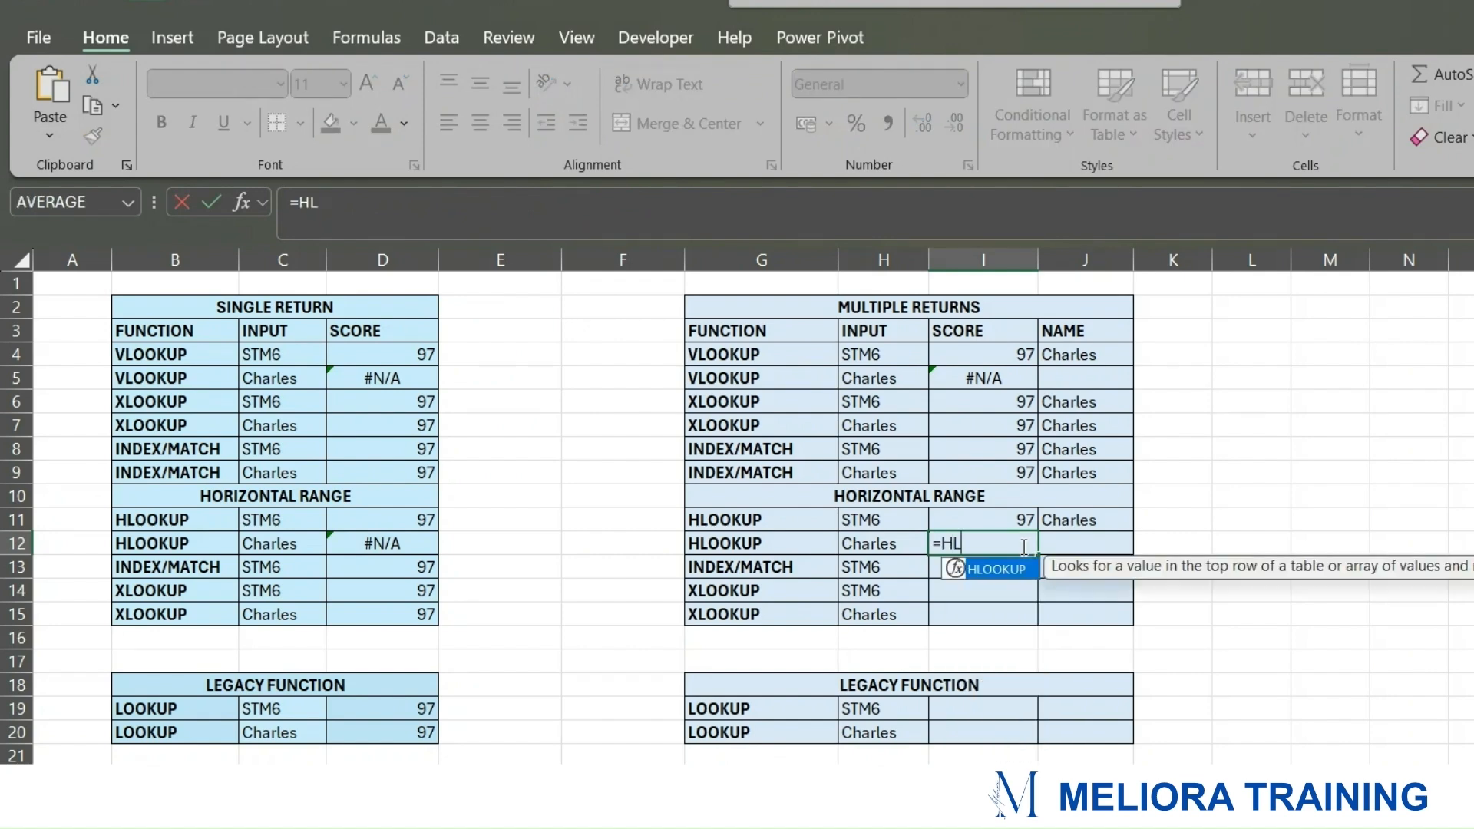
key("Tab")
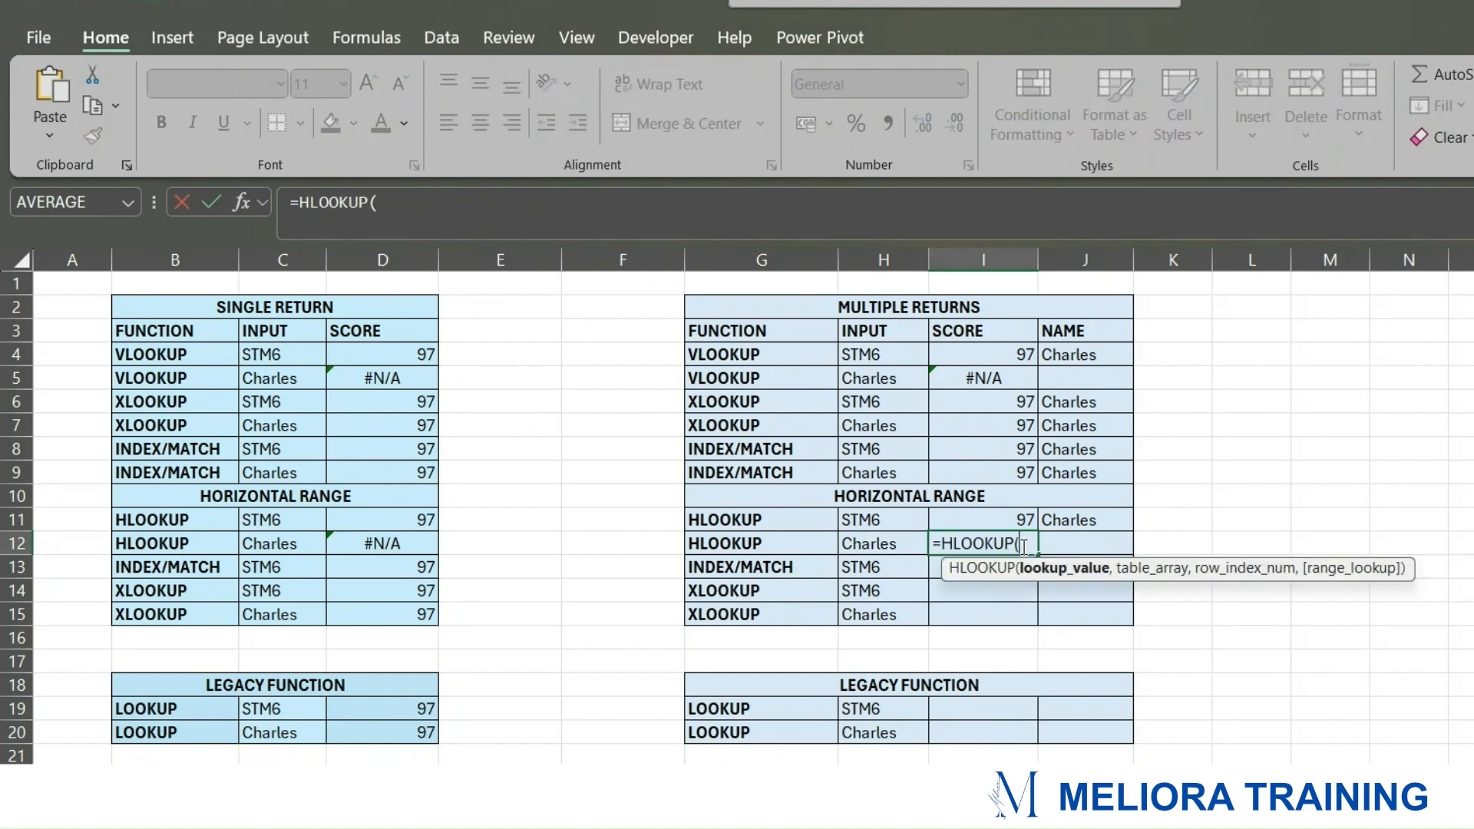
left_click(890, 546)
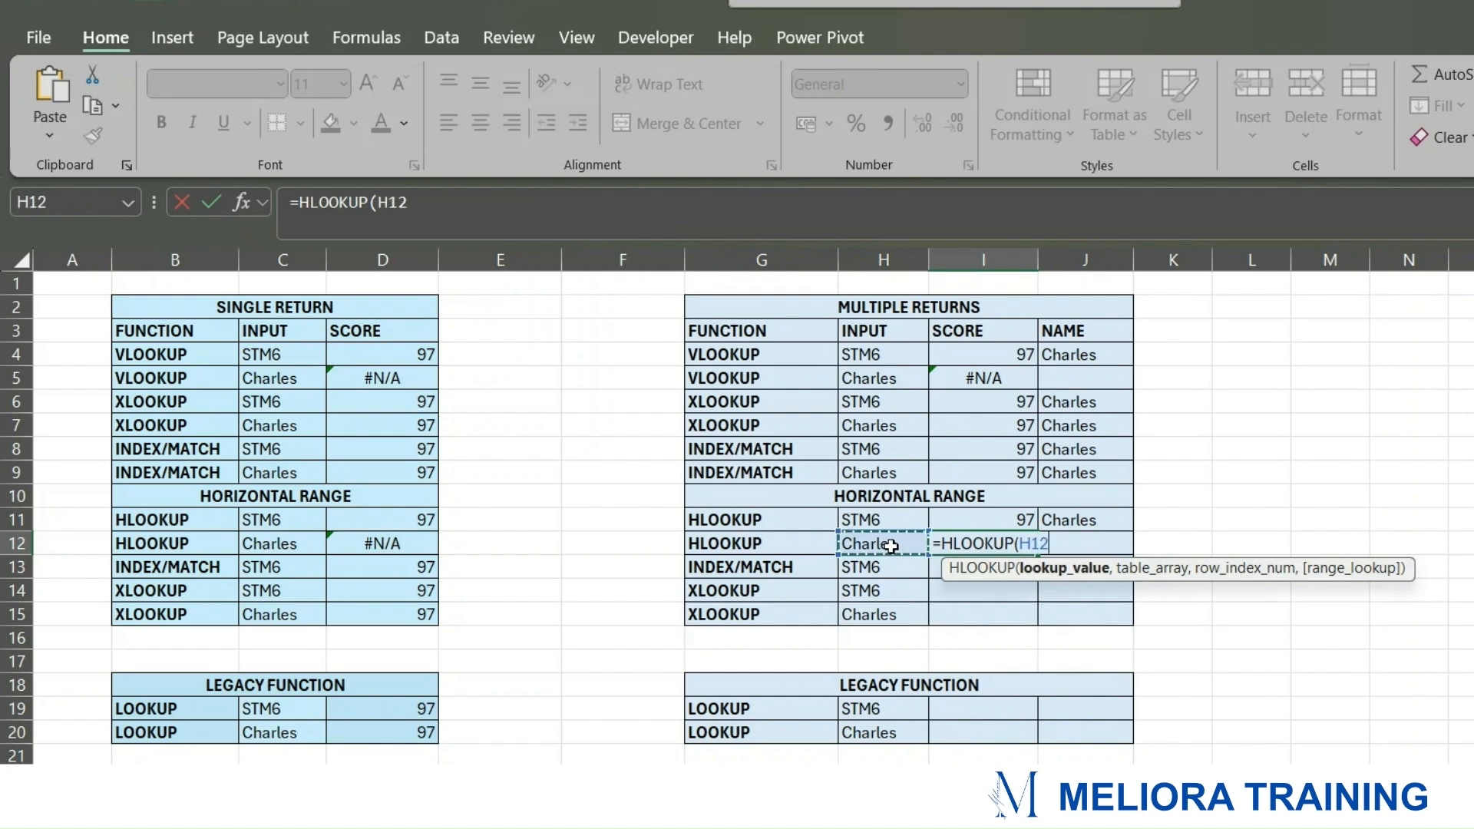
type(",")
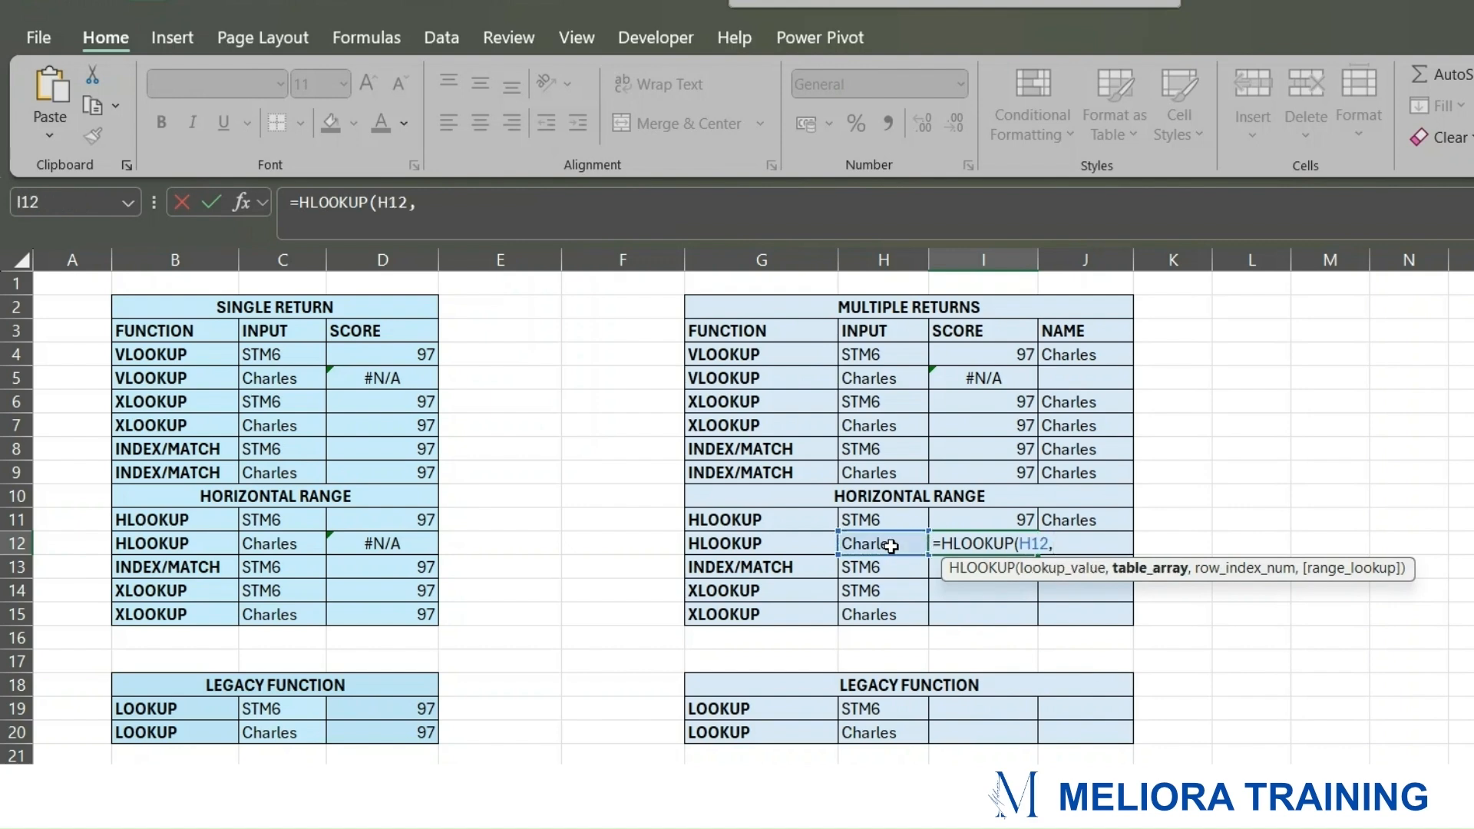
Step: Set the table array of the I12 HLOOKUP to DATA!G7:Q9
left_click(215, 777)
left_click_drag(562, 428, 1312, 472)
left_click(565, 206)
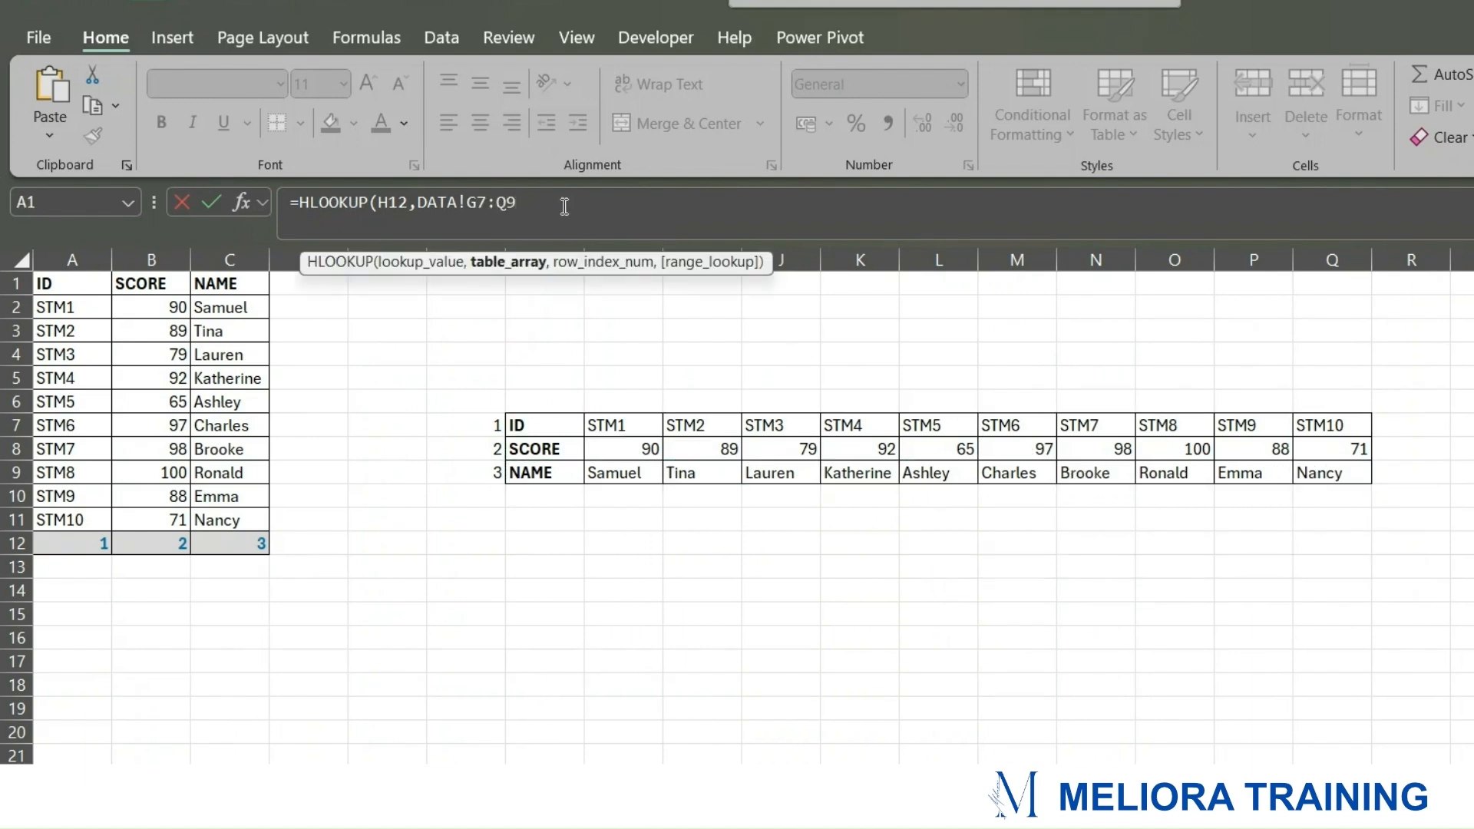
type(",")
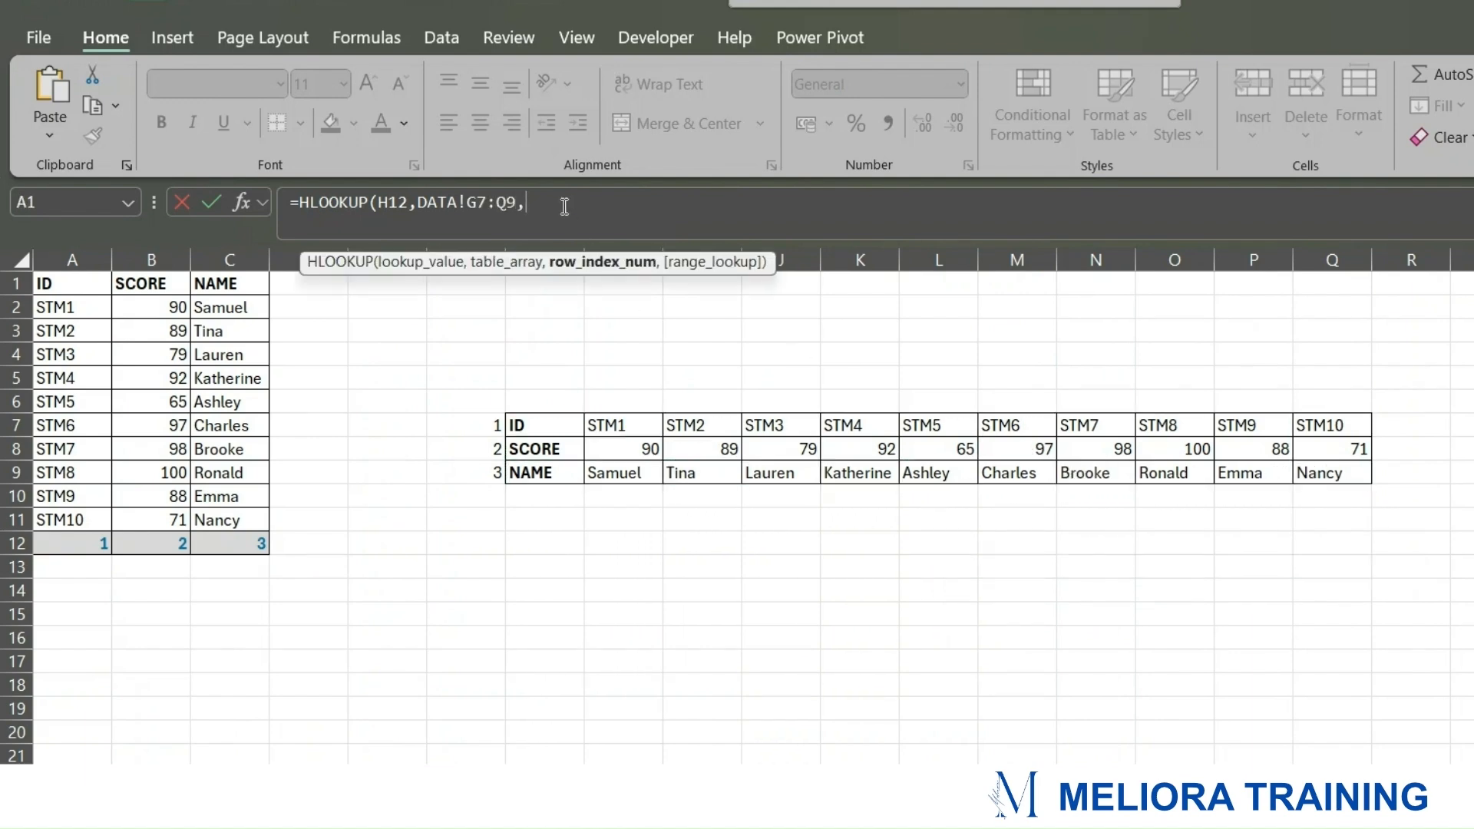
Step: Complete the I12 HLOOKUP with the row array {2,3} and exact match FALSE, and enter it
type(" {2,3},")
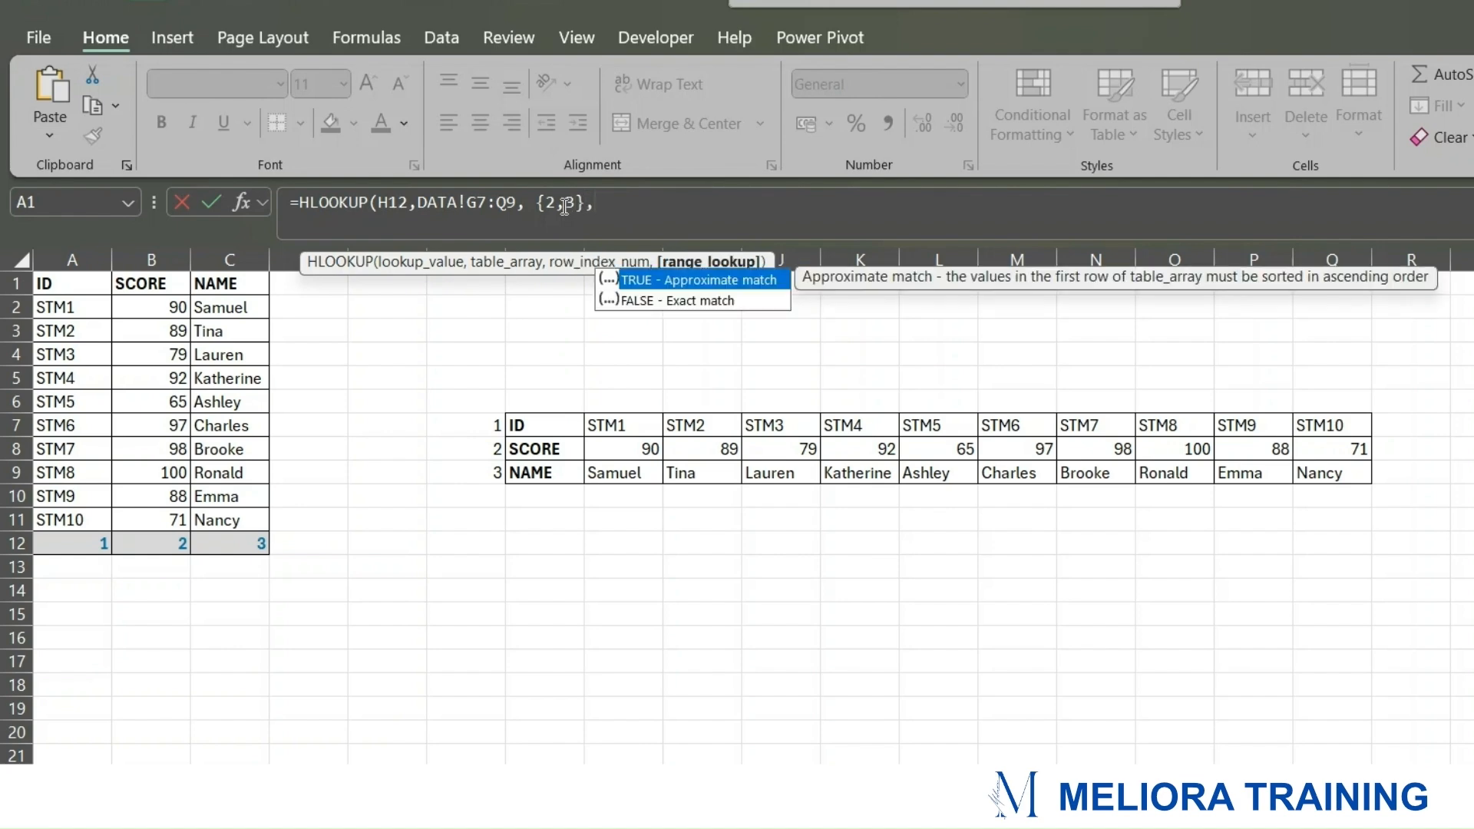
left_click(665, 295)
double_click(666, 294)
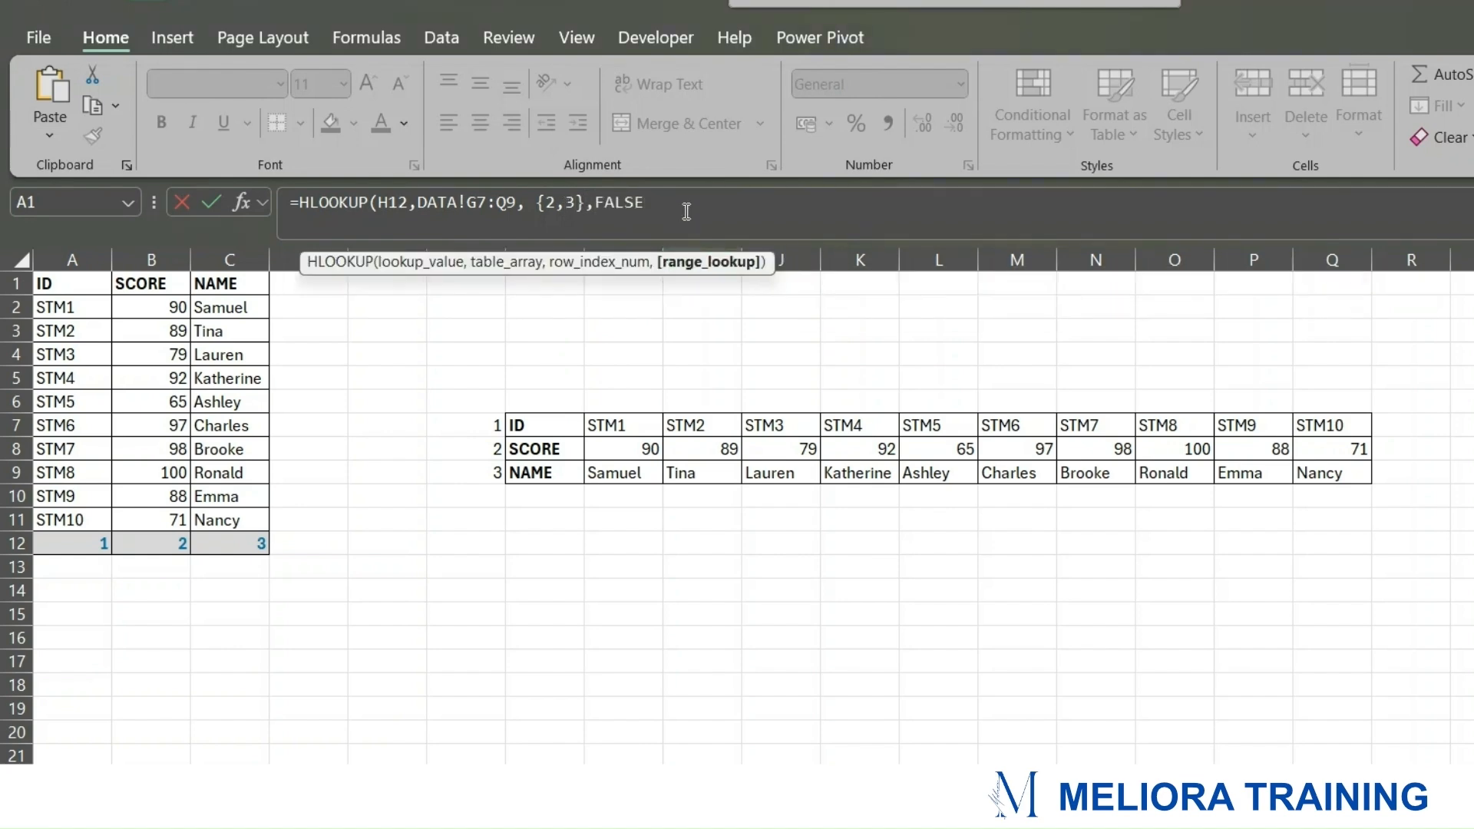
type(")")
key("Return")
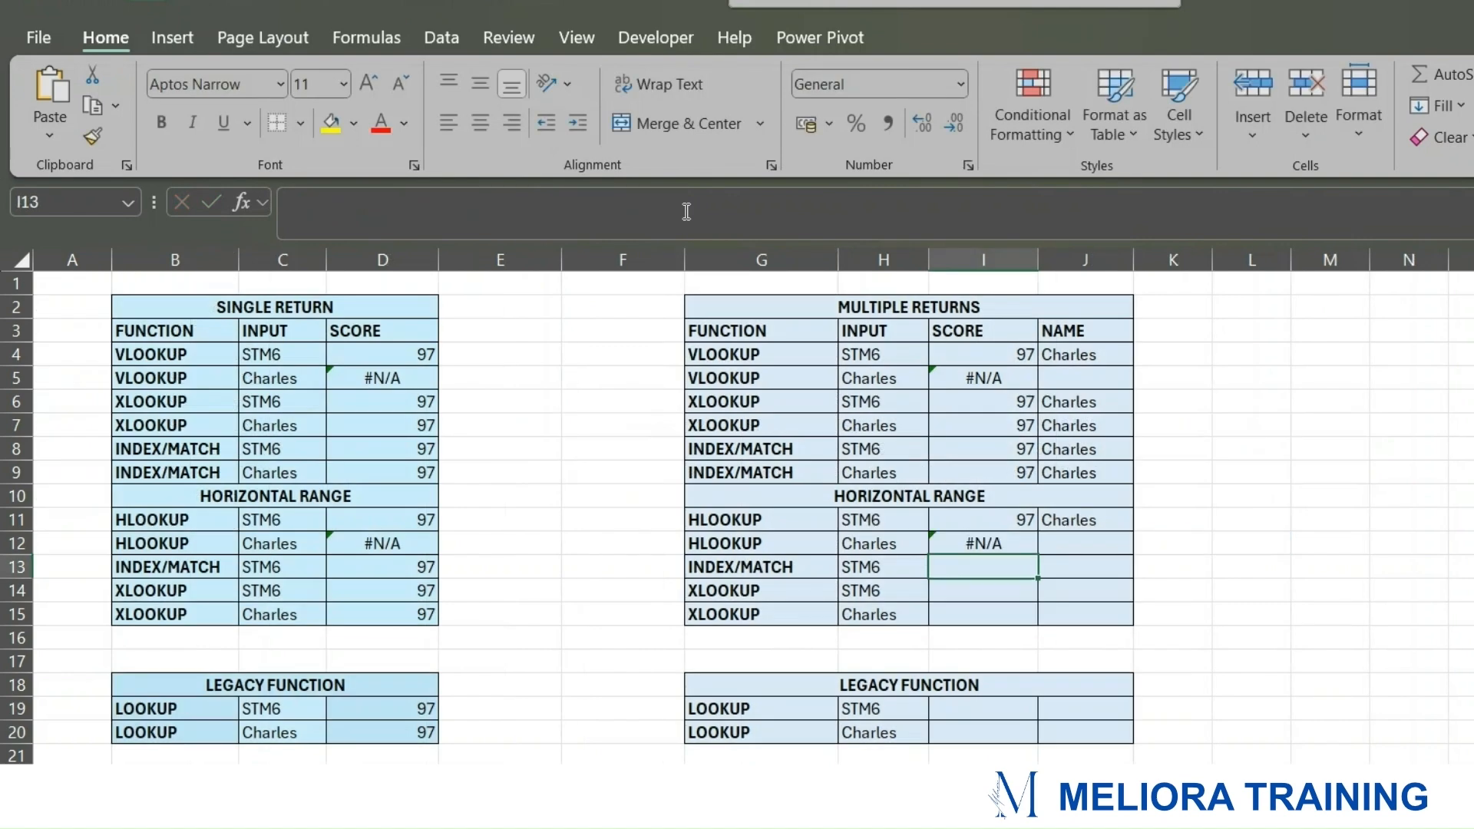
Step: Check the I12 HLOOKUP against the name, score and ID rows of the STM6 column in the DATA sheet's horizontal table
left_click(994, 545)
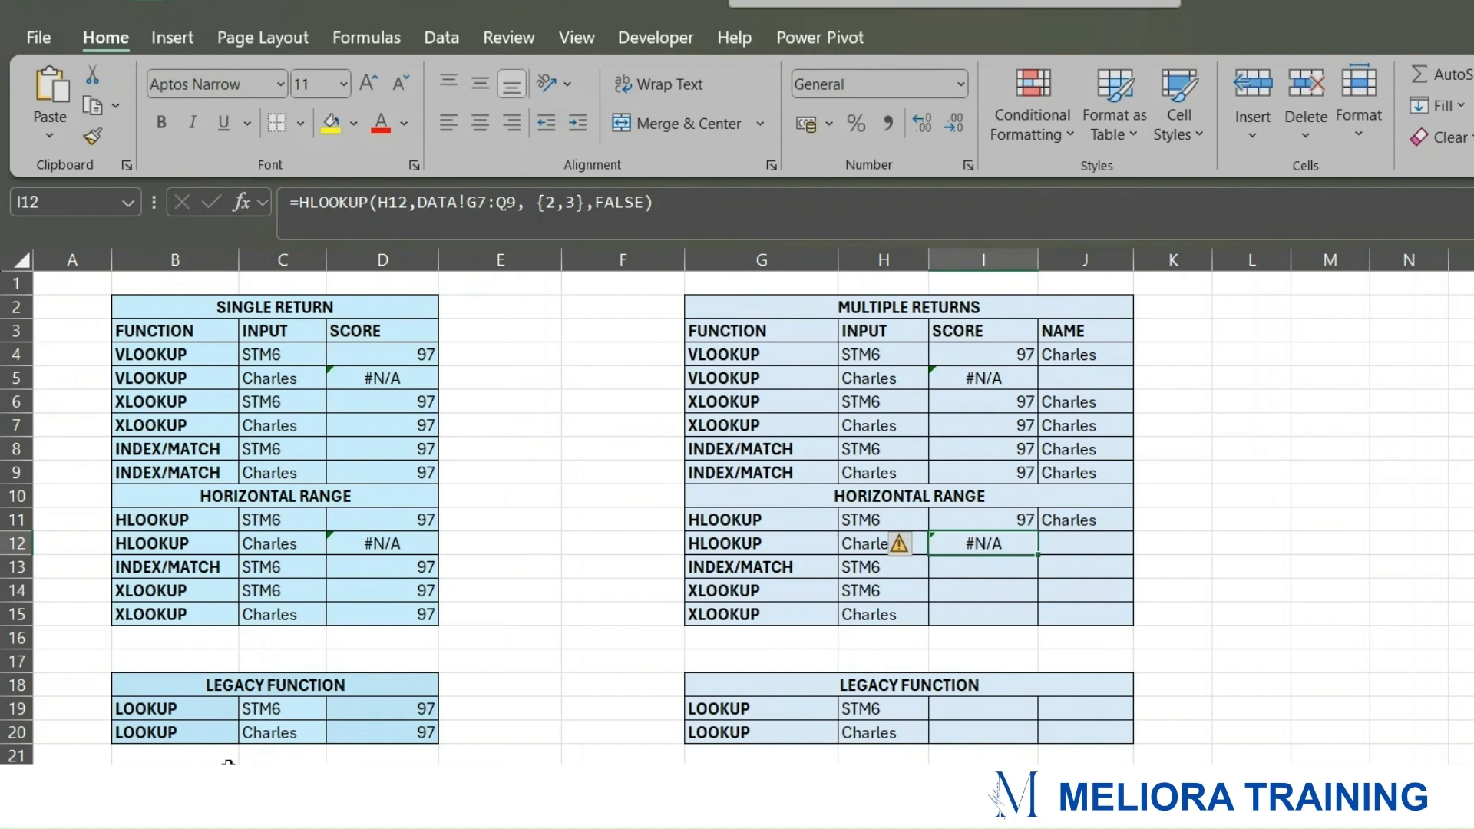
left_click(138, 777)
left_click_drag(1025, 482, 1015, 453)
left_click(1018, 449)
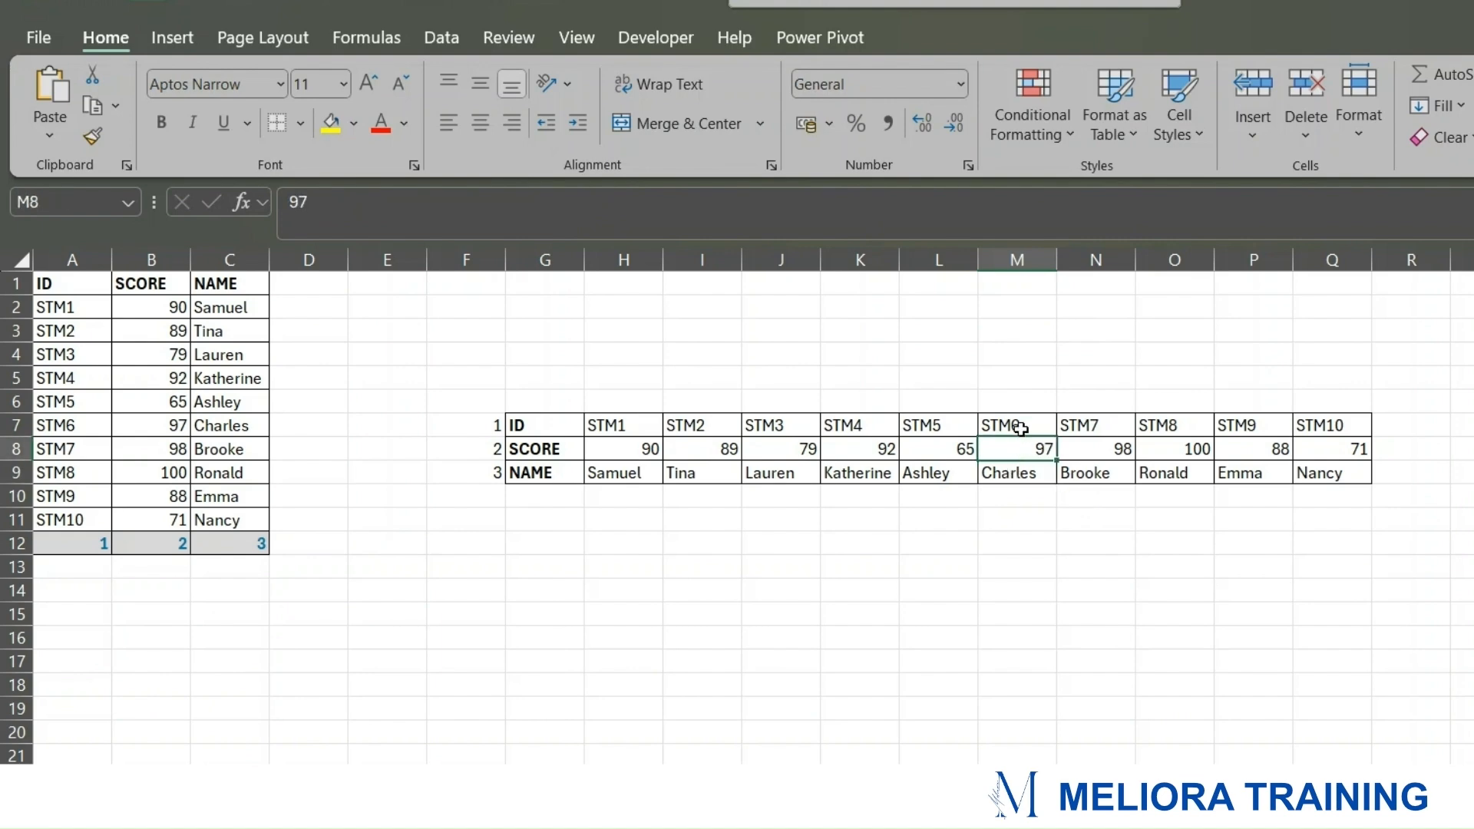
left_click(1021, 427)
left_click(1016, 452)
left_click(207, 777)
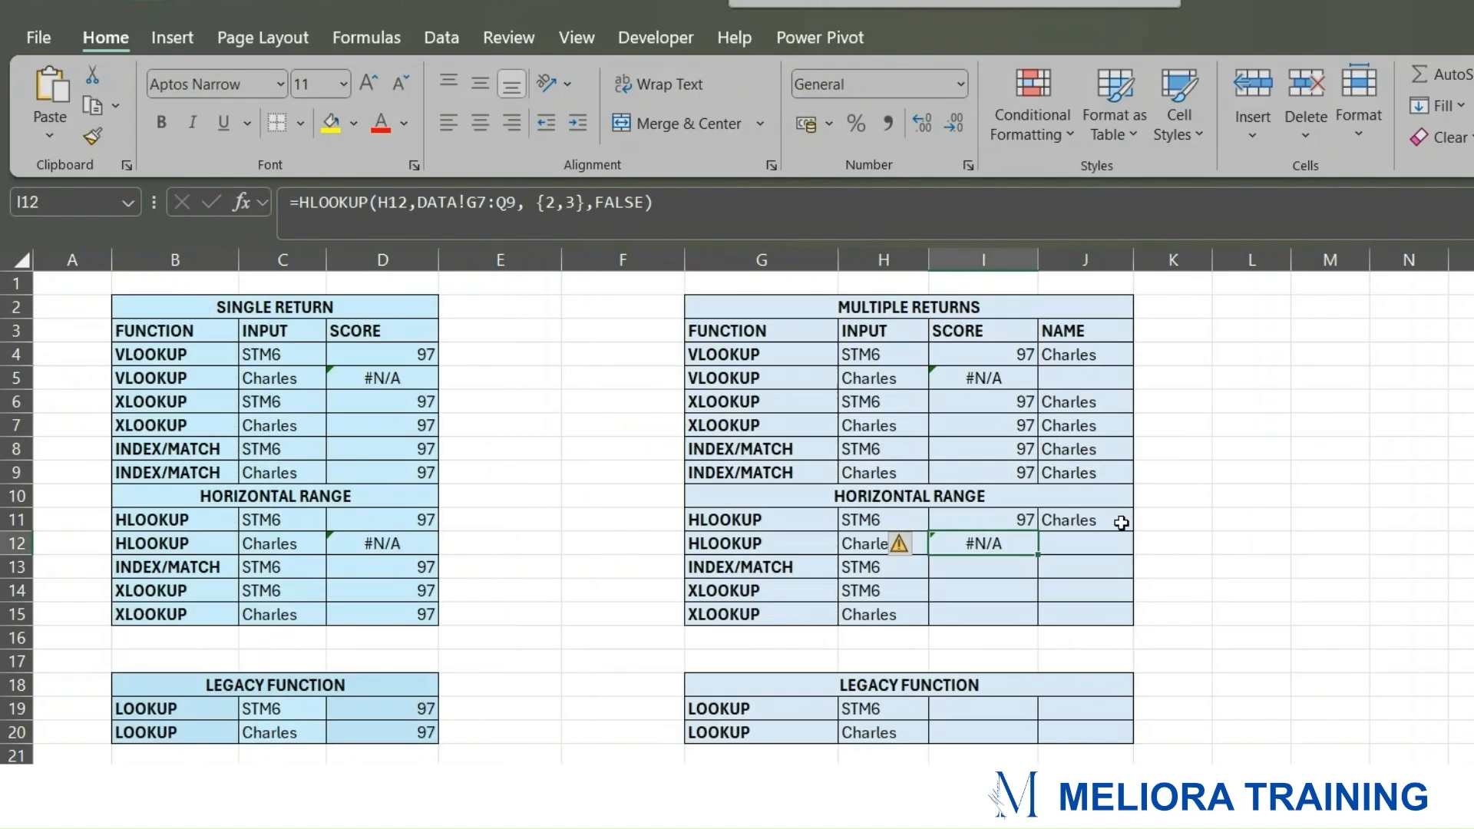
Step: Start an INDEX formula in I13 of the multiple-returns table
left_click(990, 564)
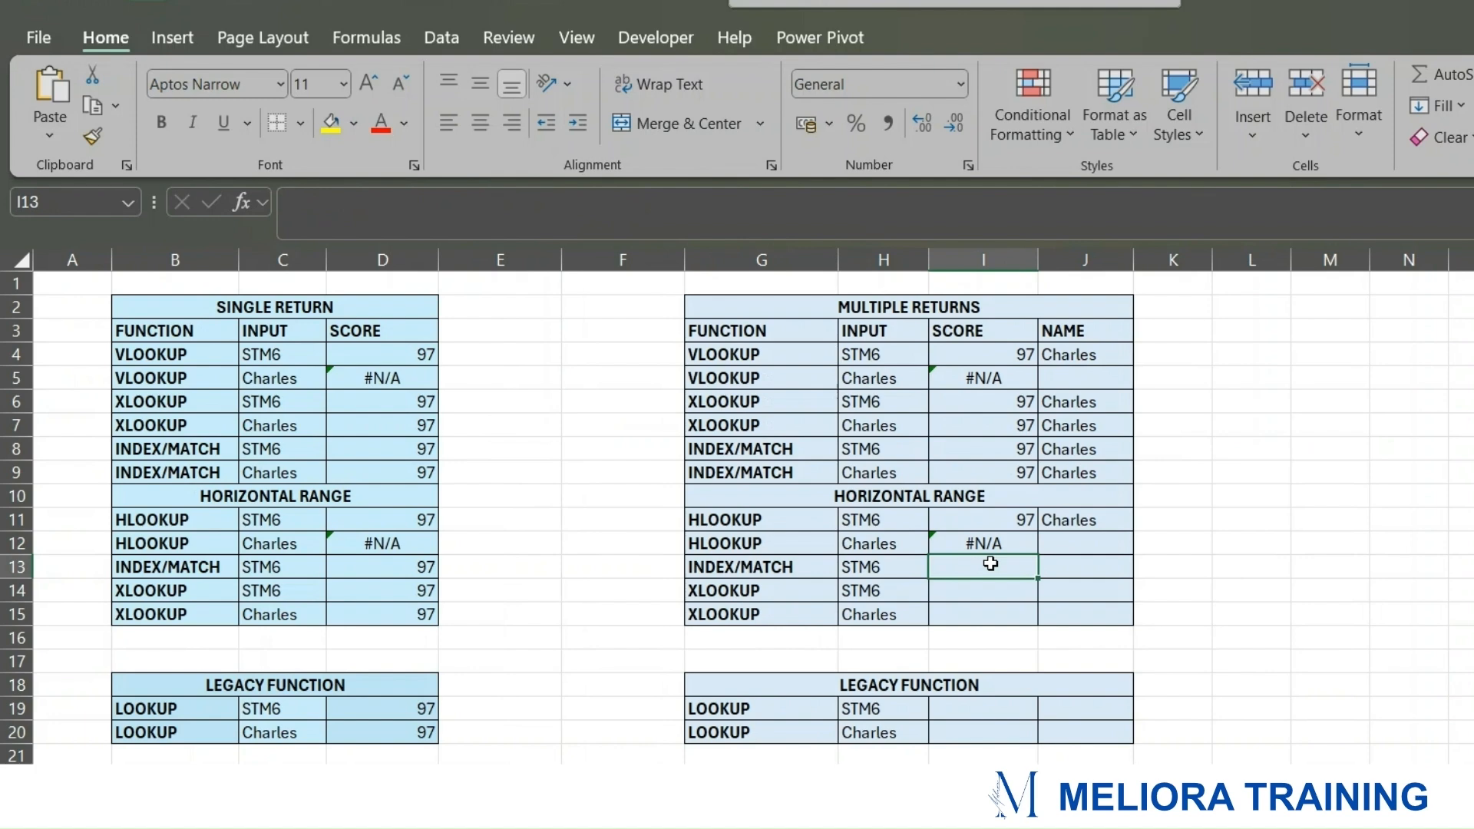
type("=INDEX(")
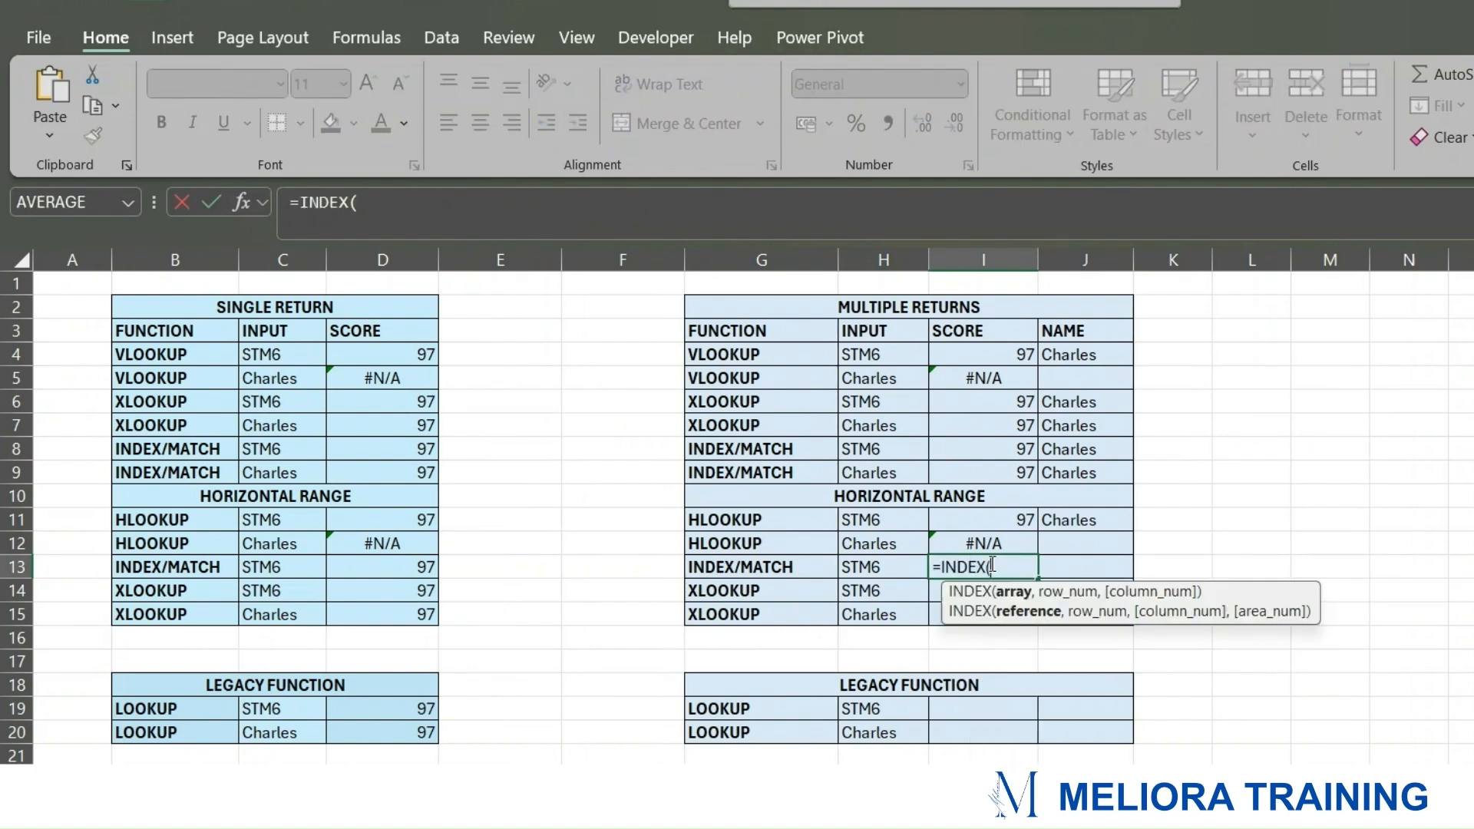
left_click(877, 569)
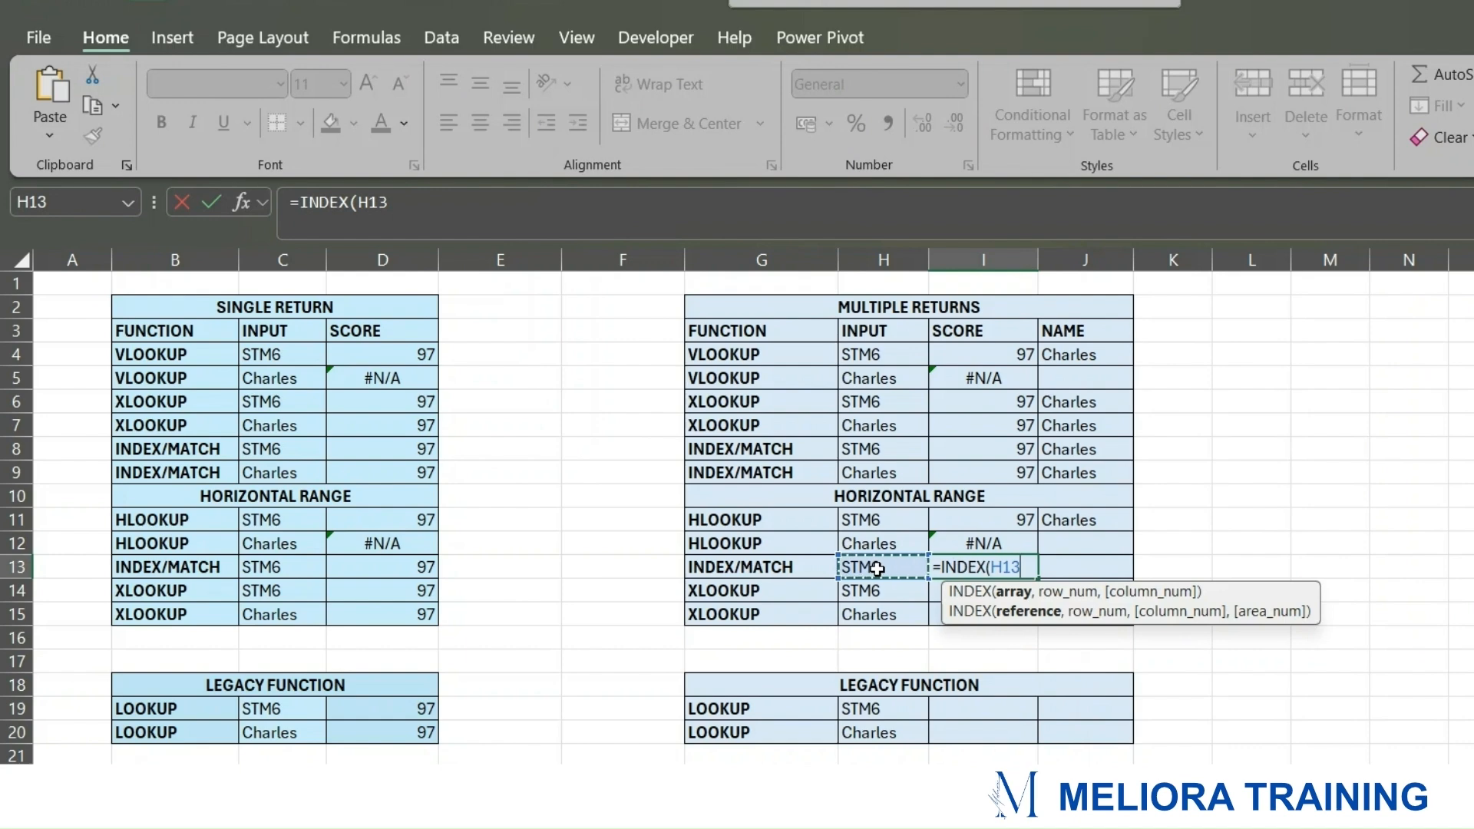
type(",")
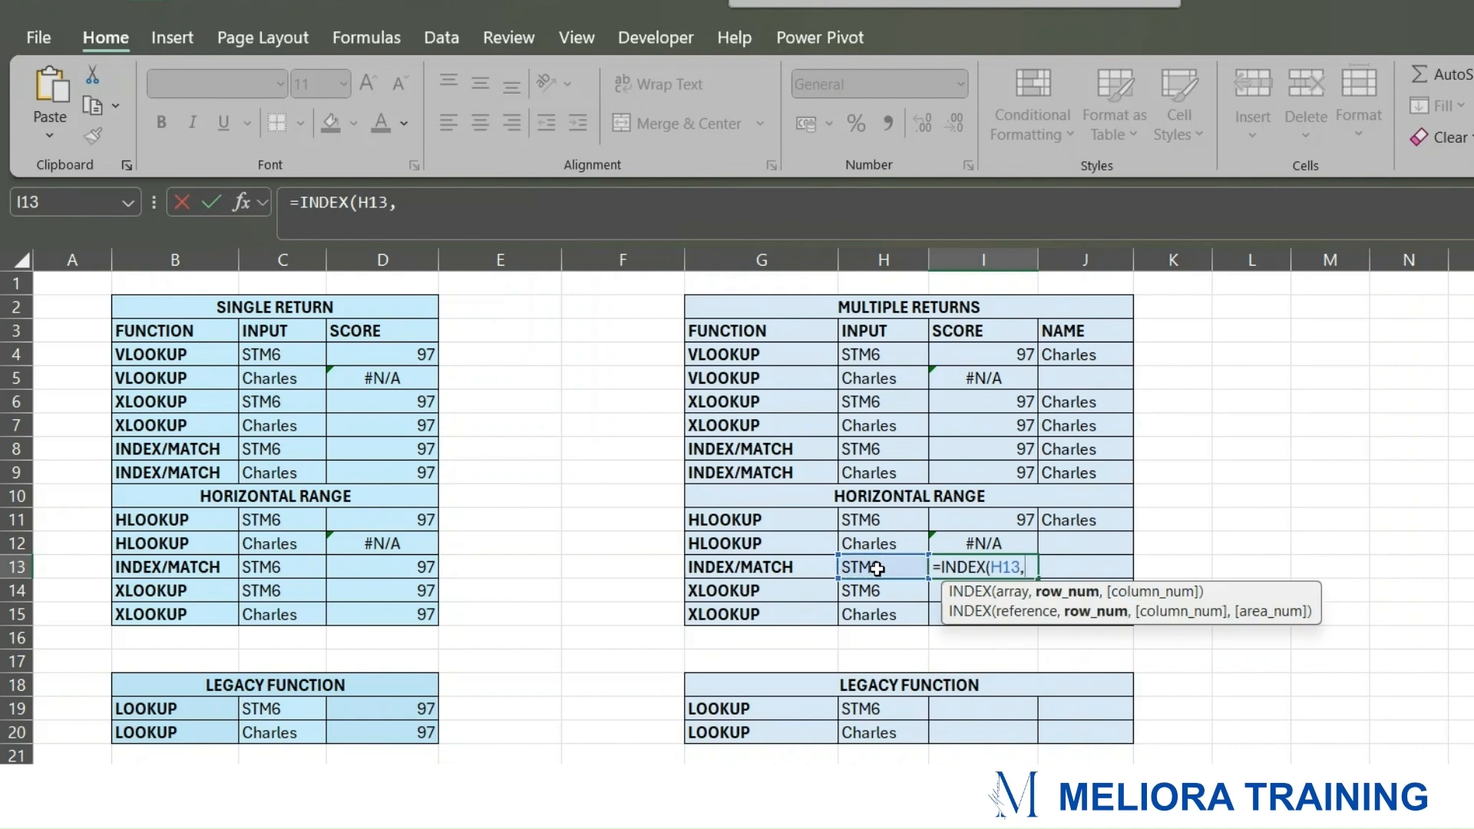
key("BackSpace")
key("BackSpace")
key("BackSpace")
key("BackSpace")
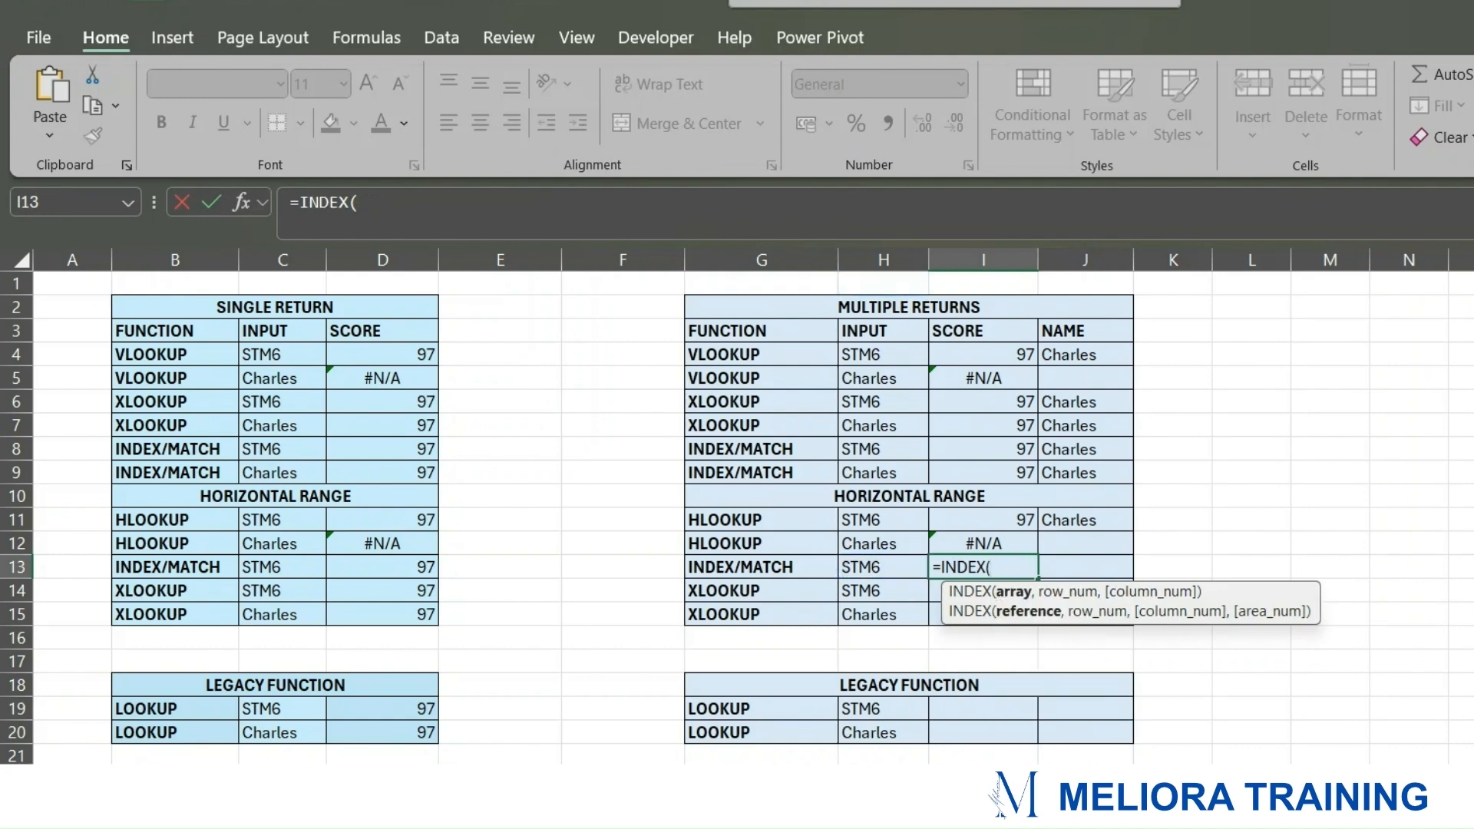
Step: Set the array of the I13 INDEX formula to DATA!G7:Q9
key("ctrl+Page_Down")
left_click_drag(543, 425, 1341, 479)
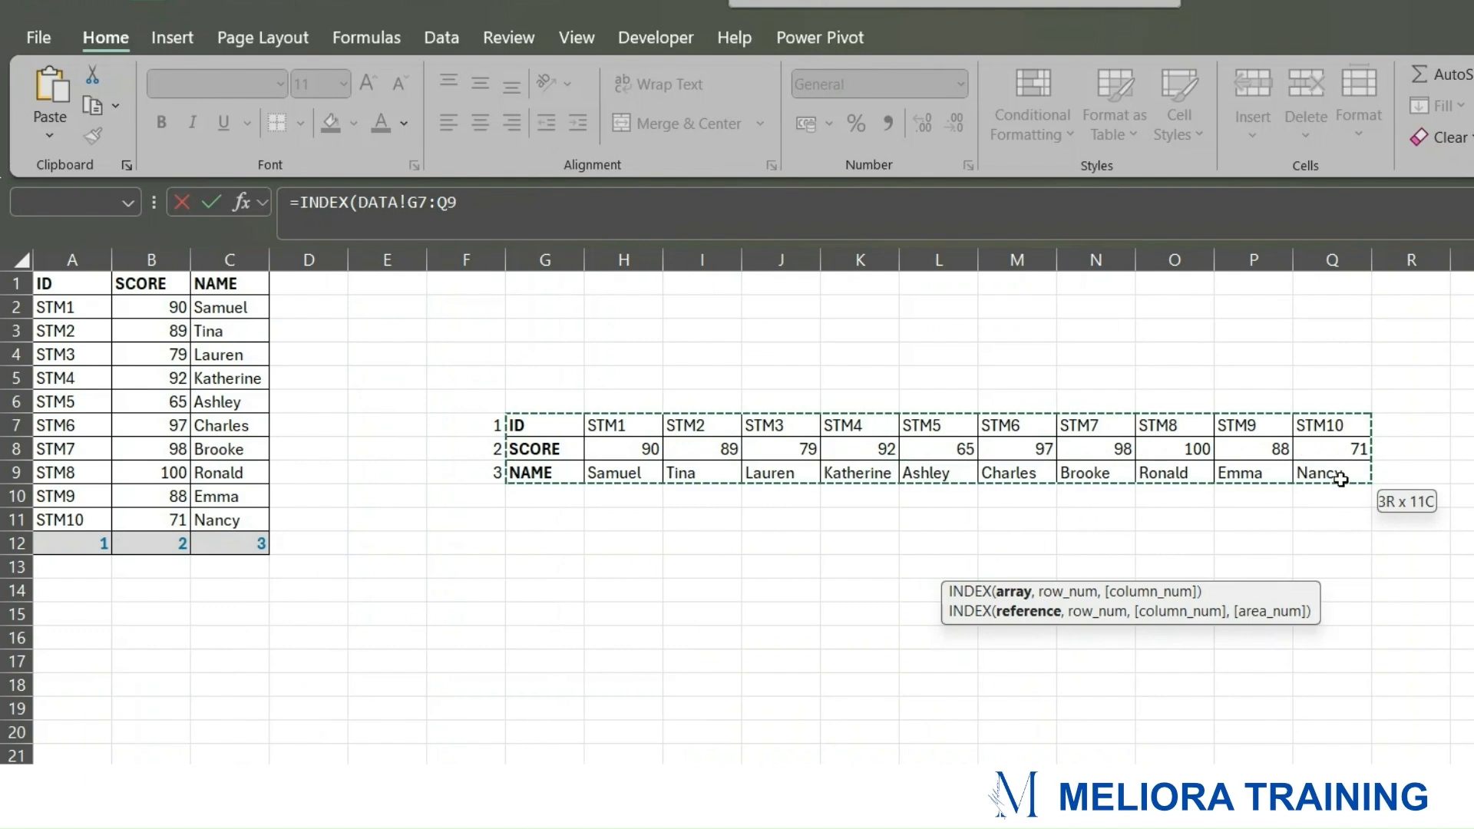
left_click(475, 202)
type(",")
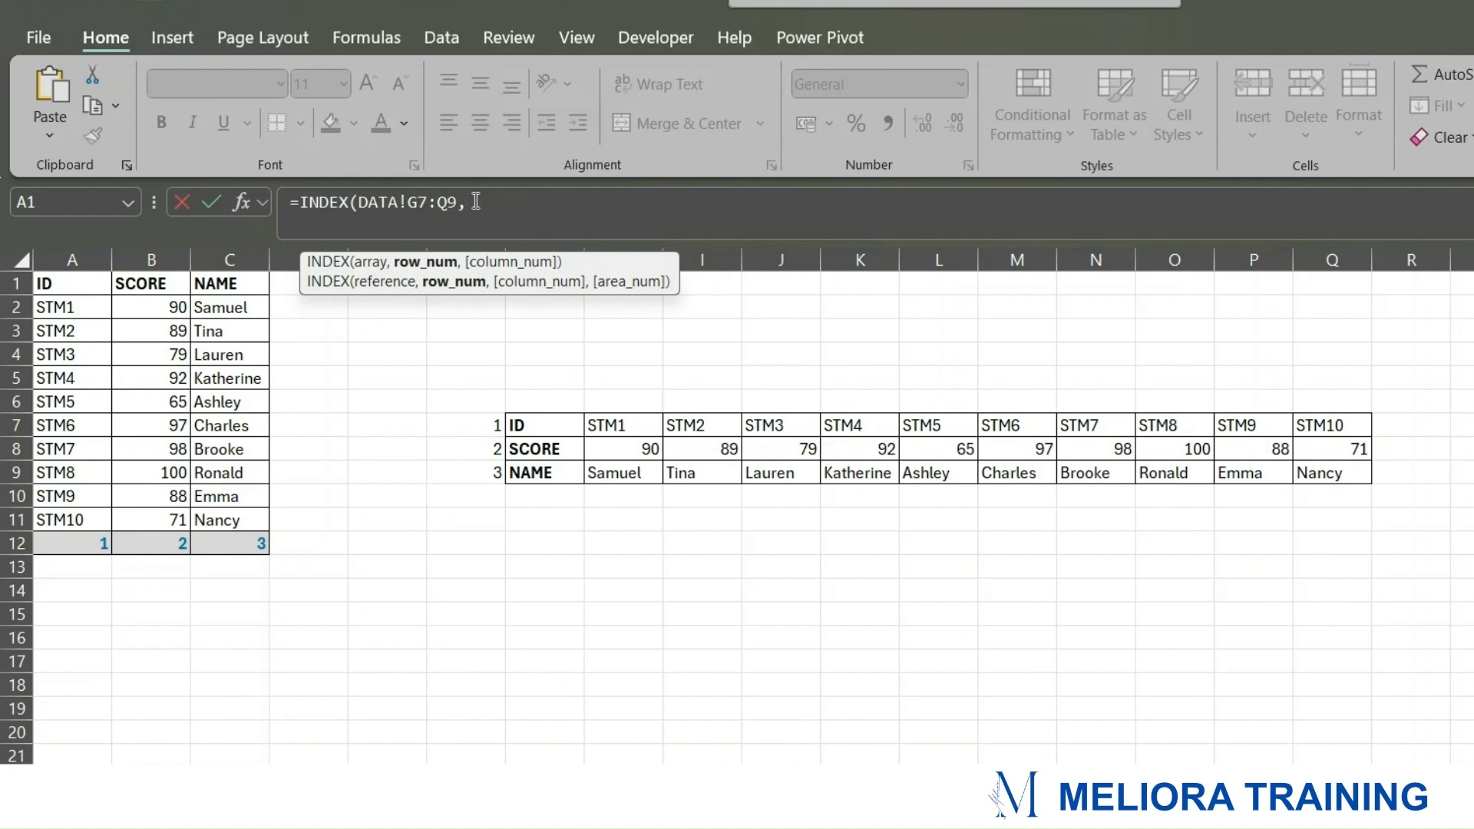
Step: Add the row array {2,3} and a nested MATCH with plain H13 as lookup value, without the LOOKUP_RANGE sheet prefix
type("{2,3},MATCH(")
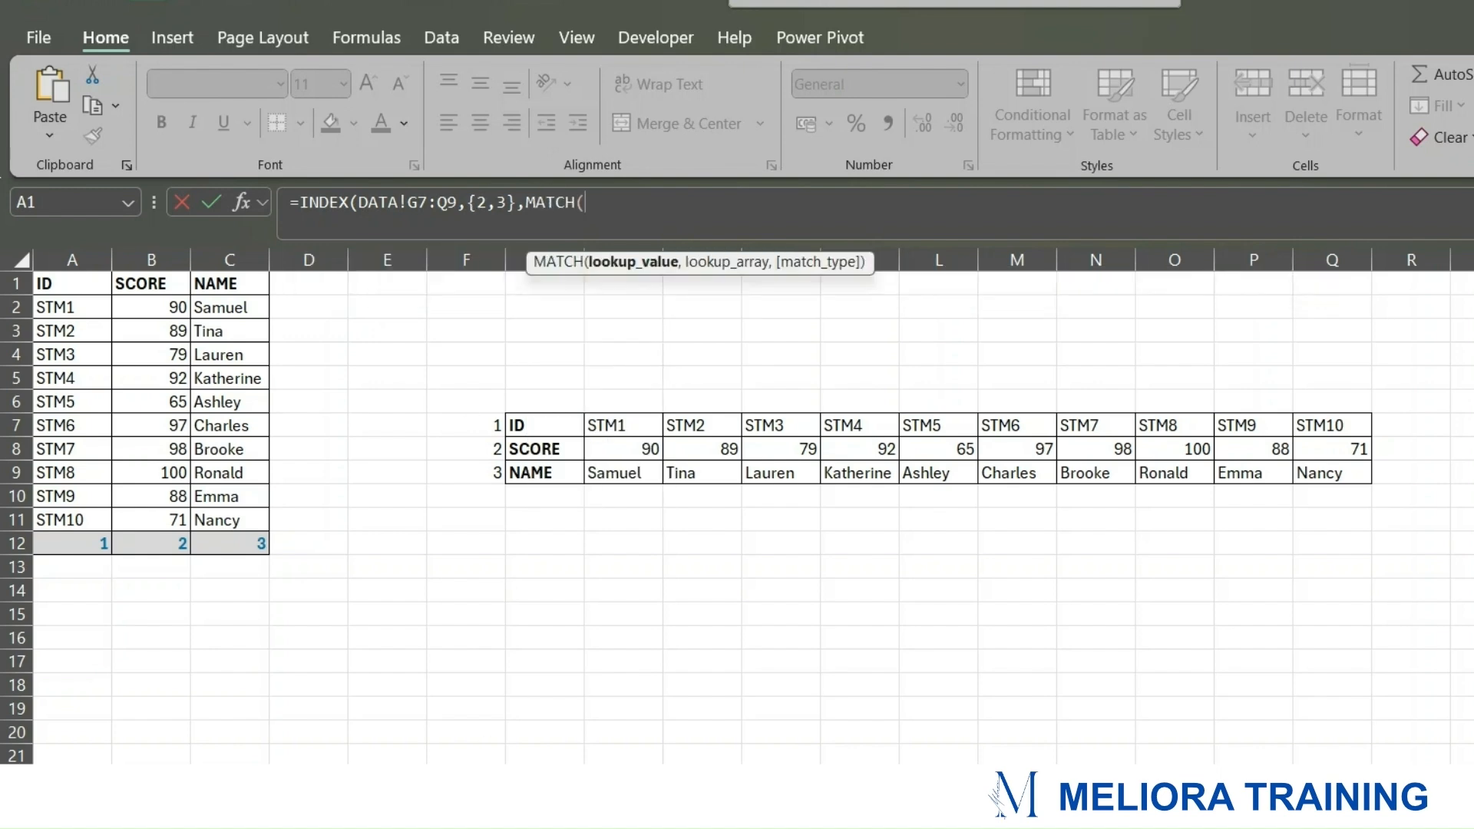
left_click(522, 794)
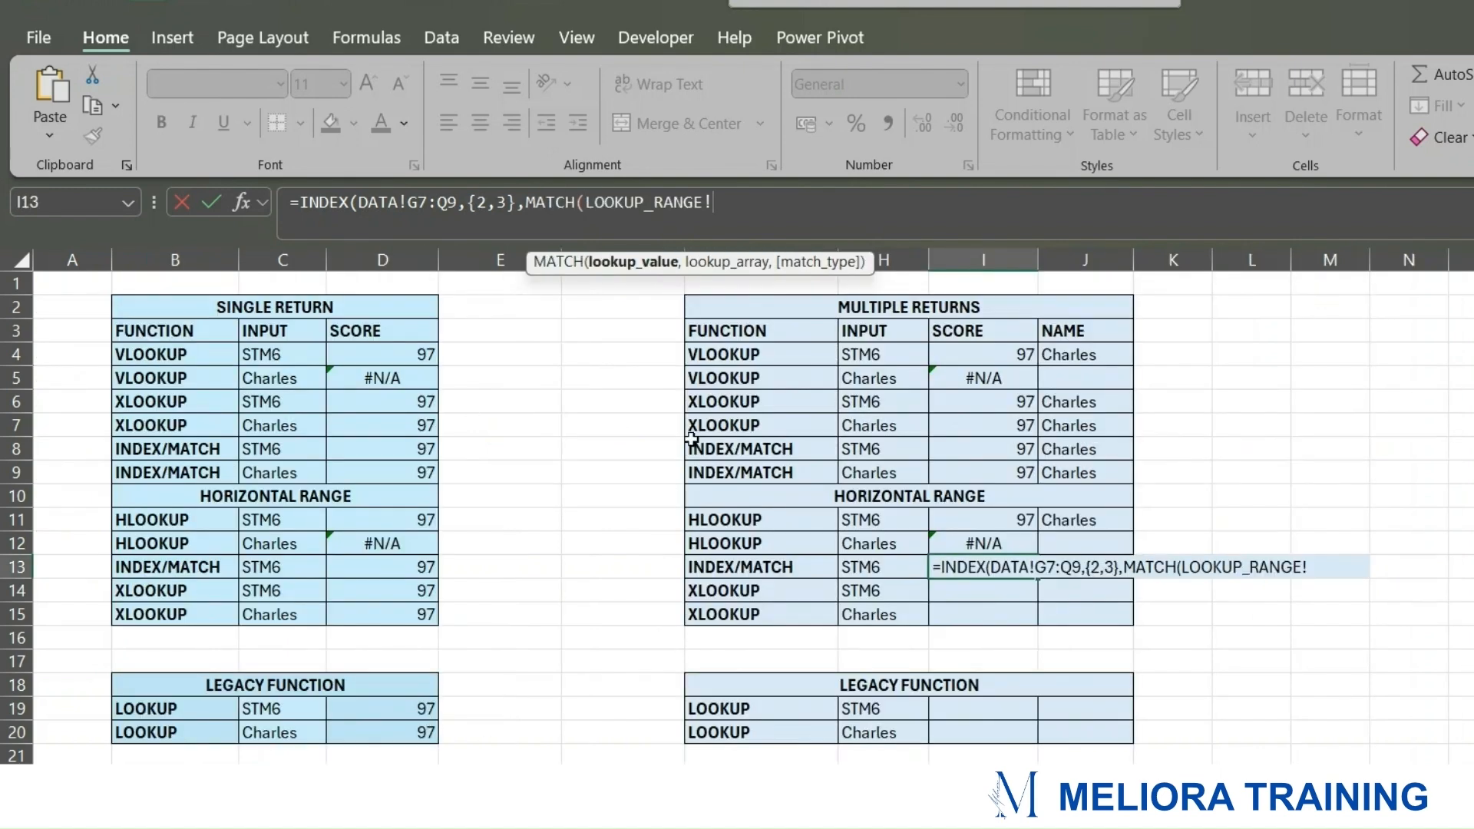
left_click_drag(743, 210, 588, 201)
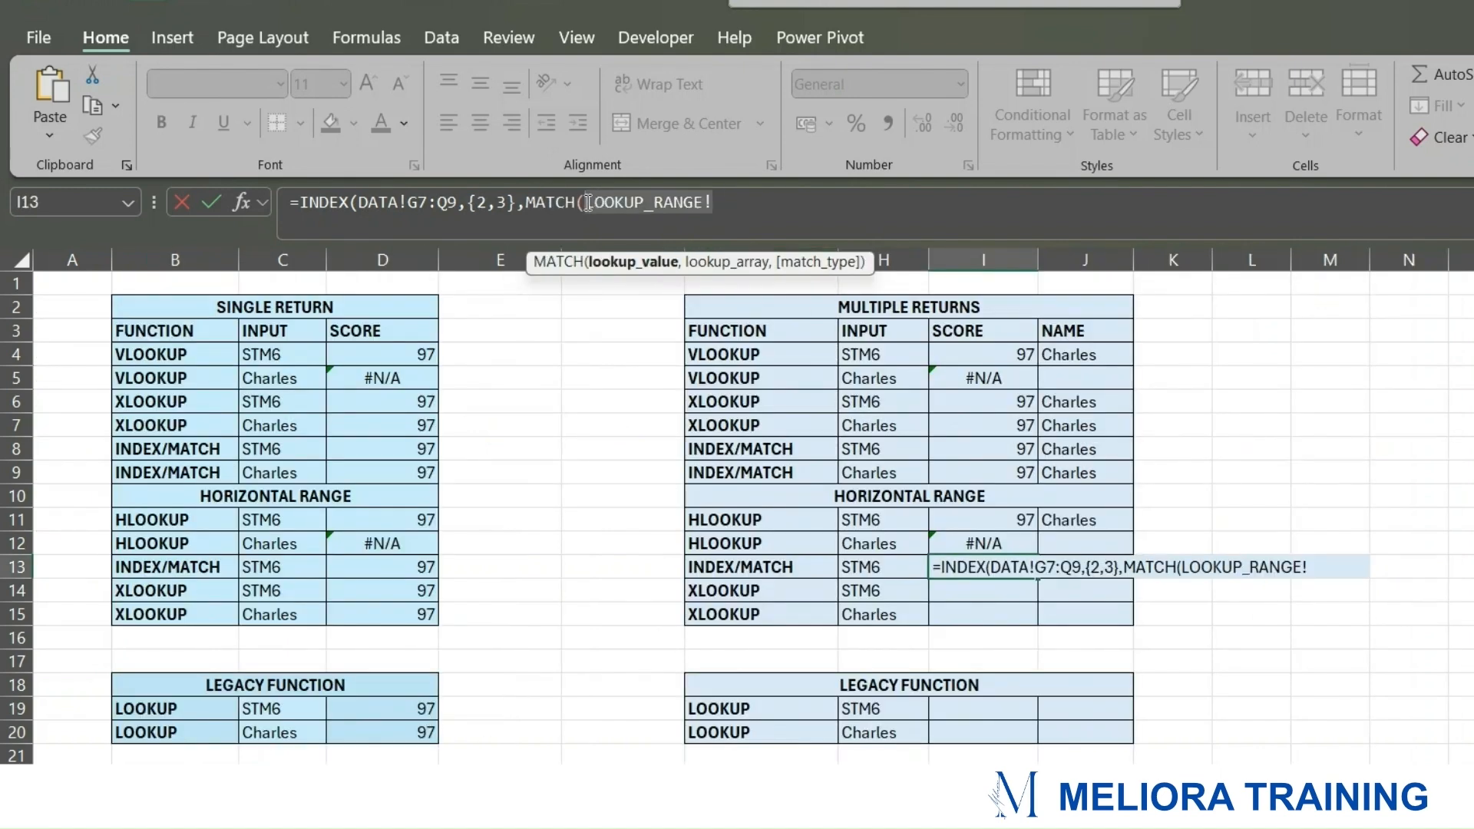
key("BackSpace")
left_click(876, 568)
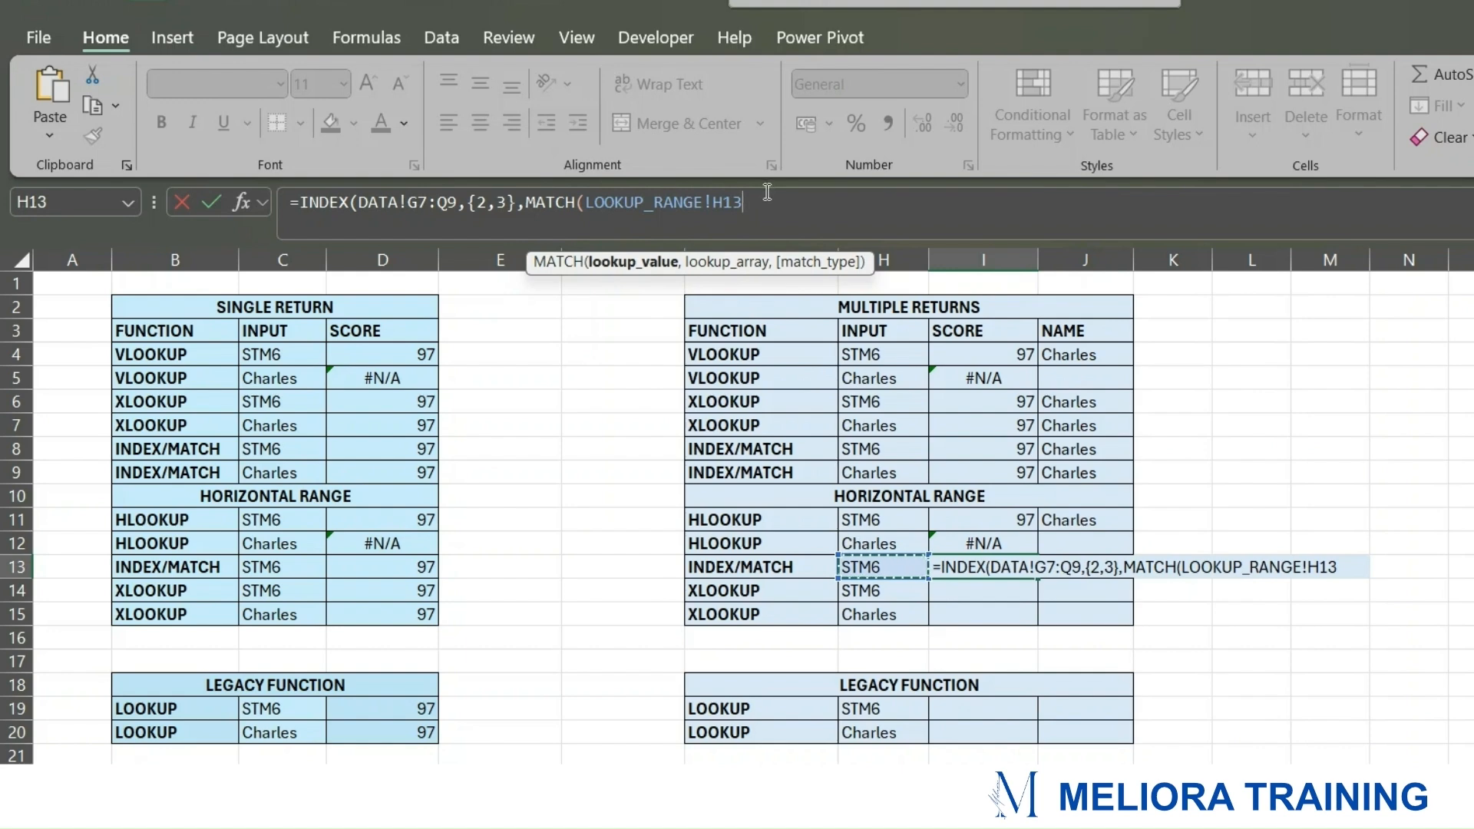
left_click_drag(712, 204, 587, 209)
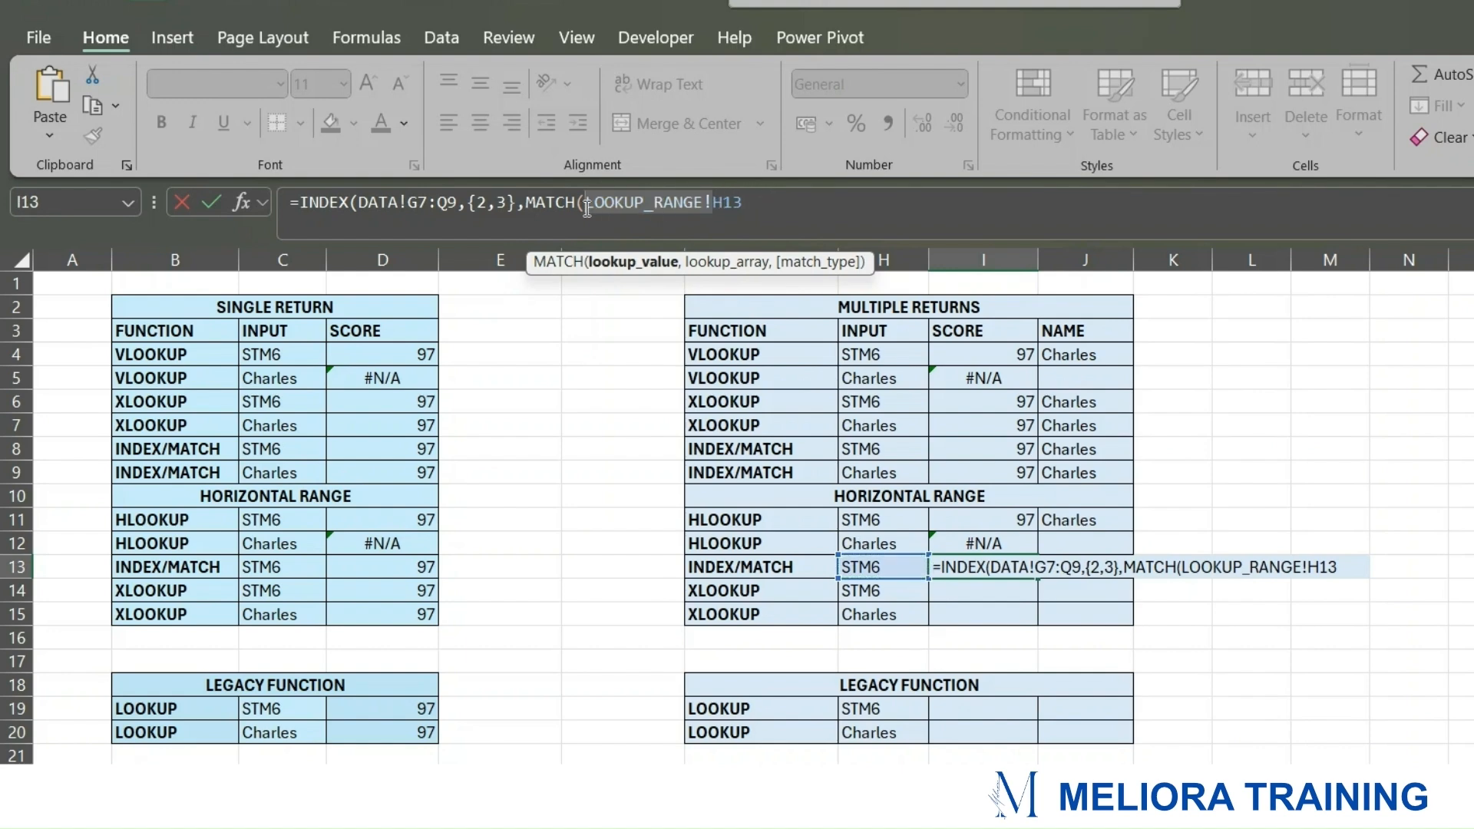
key("BackSpace")
type(",")
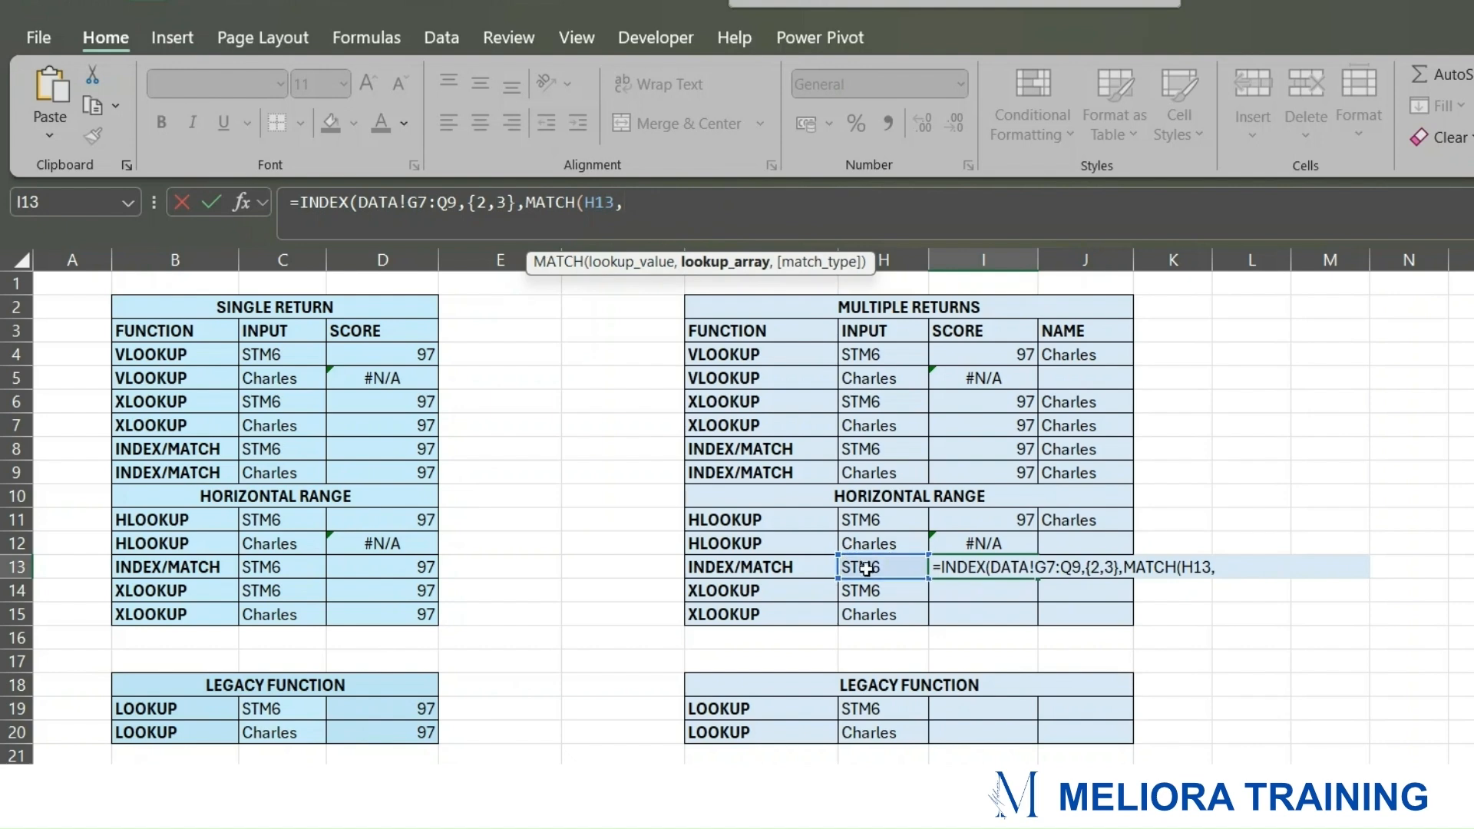
Step: Complete the MATCH in I13 with lookup array DATA!G7:Q7 and exact match 0, and enter the formula
left_click(334, 777)
left_click_drag(559, 442, 1339, 428)
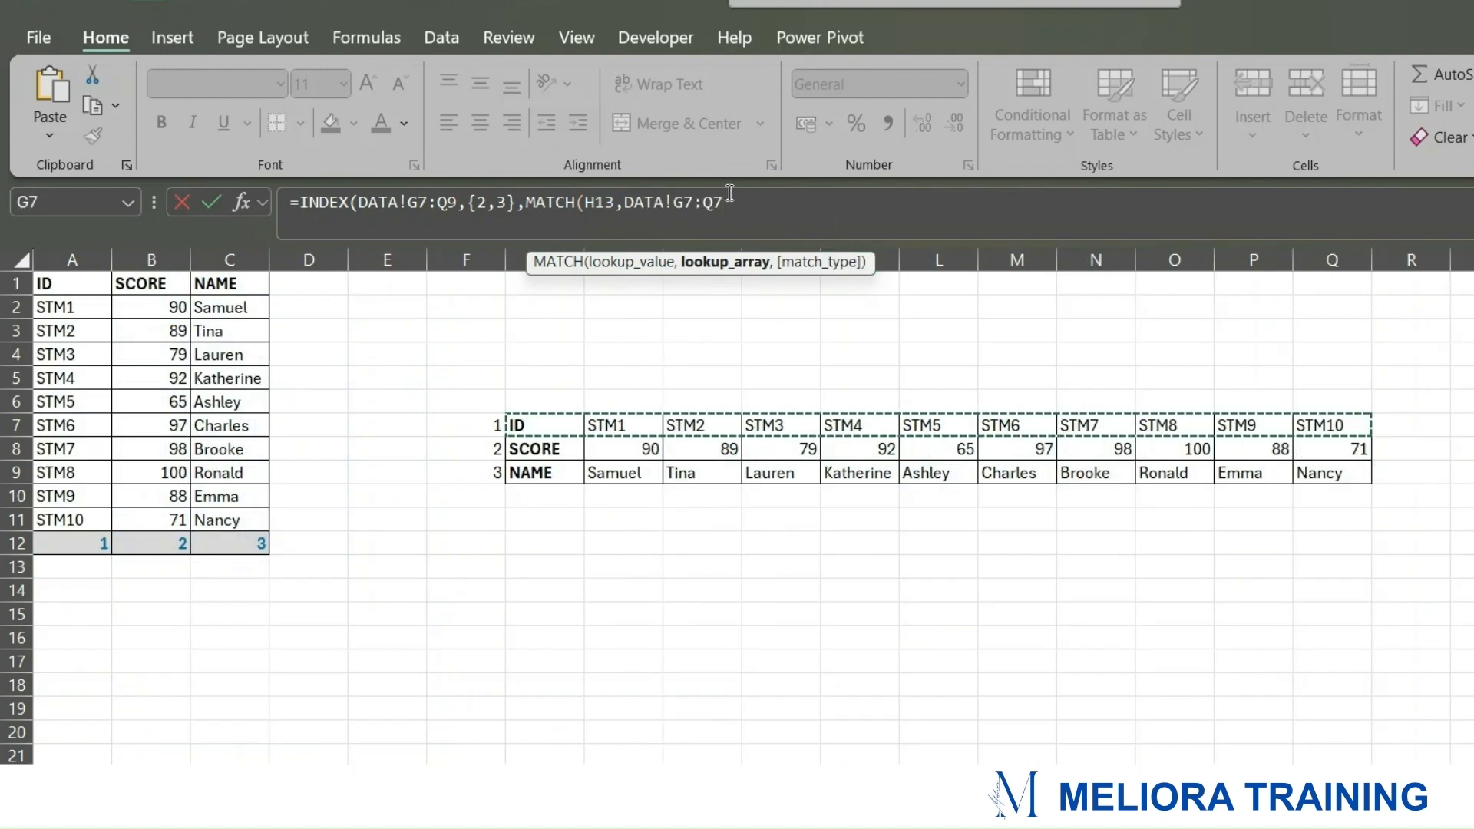
type(",0")
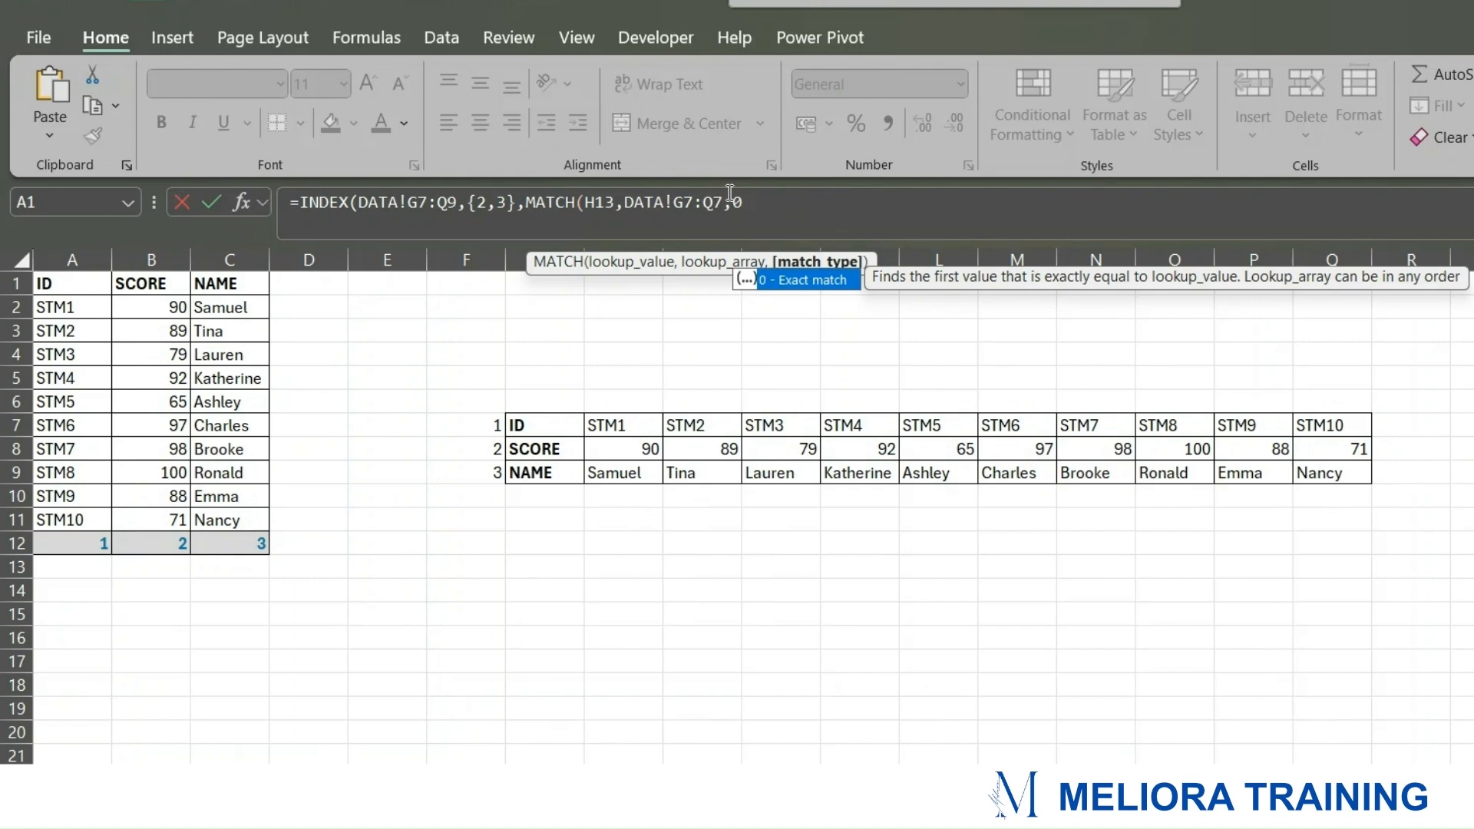
type("))")
key("Return")
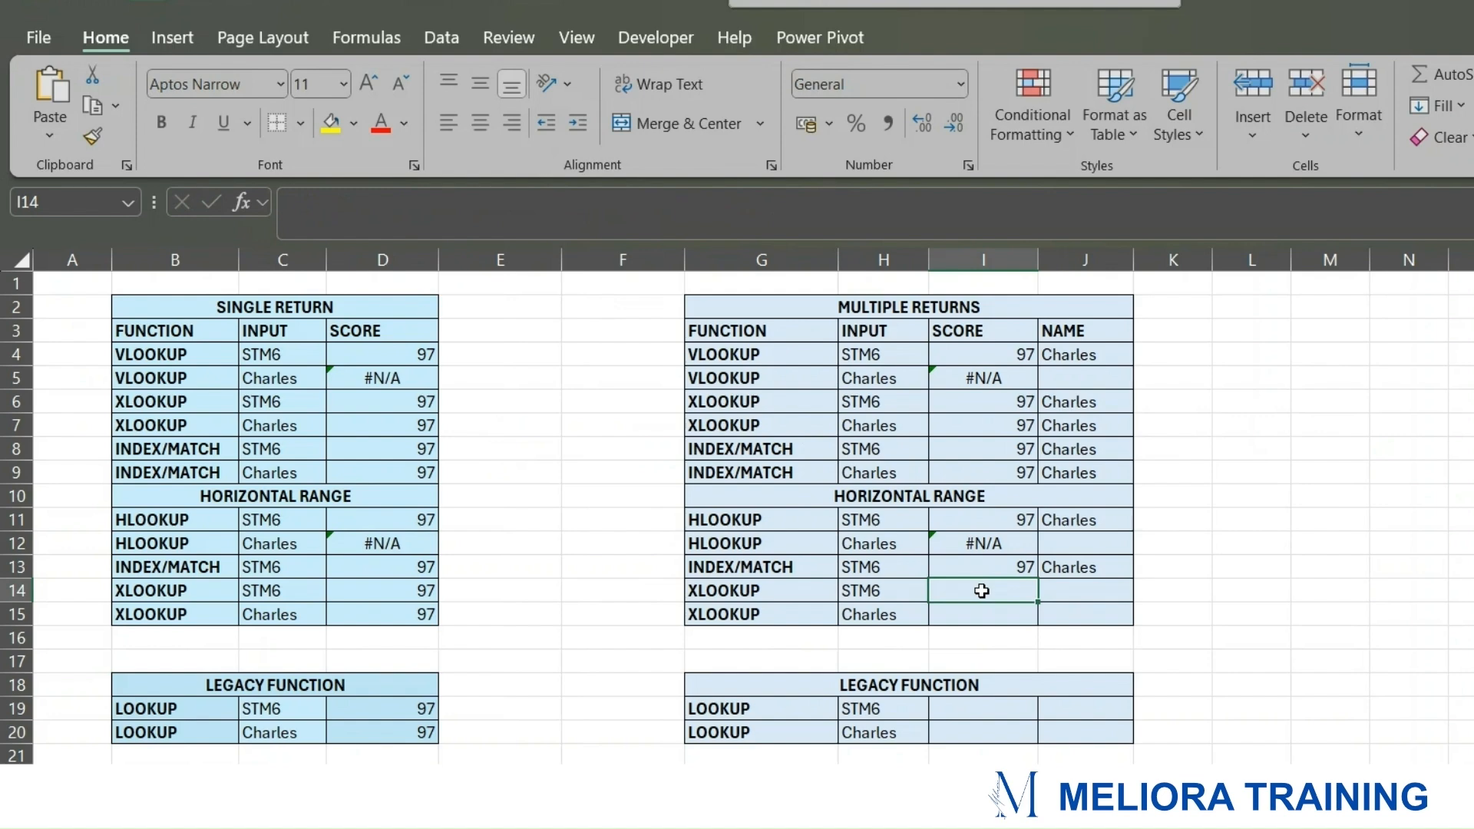
Step: Start an XLOOKUP formula in I14 with H14 as the lookup value
type("=X")
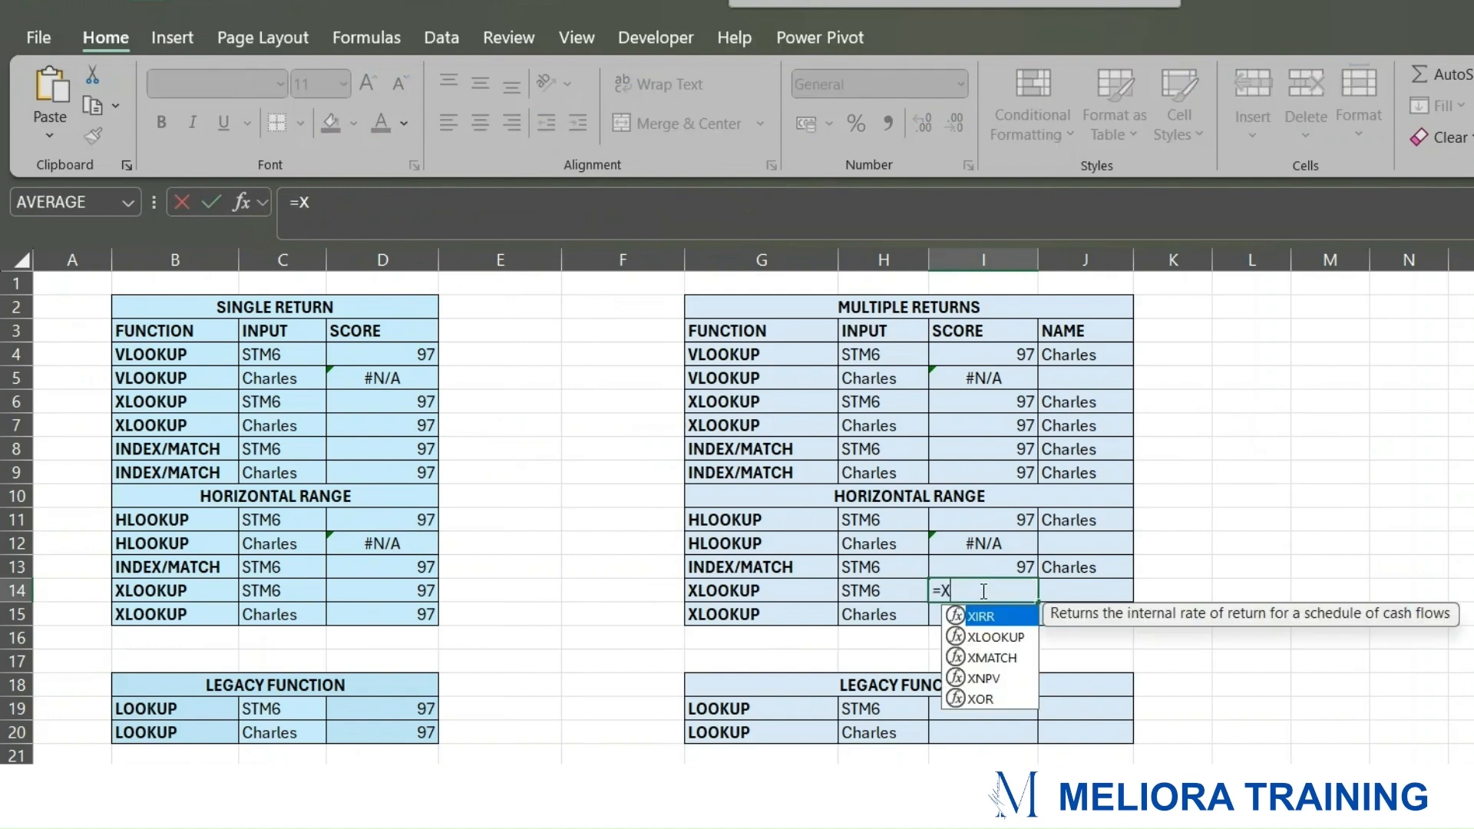
left_click(983, 636)
double_click(982, 633)
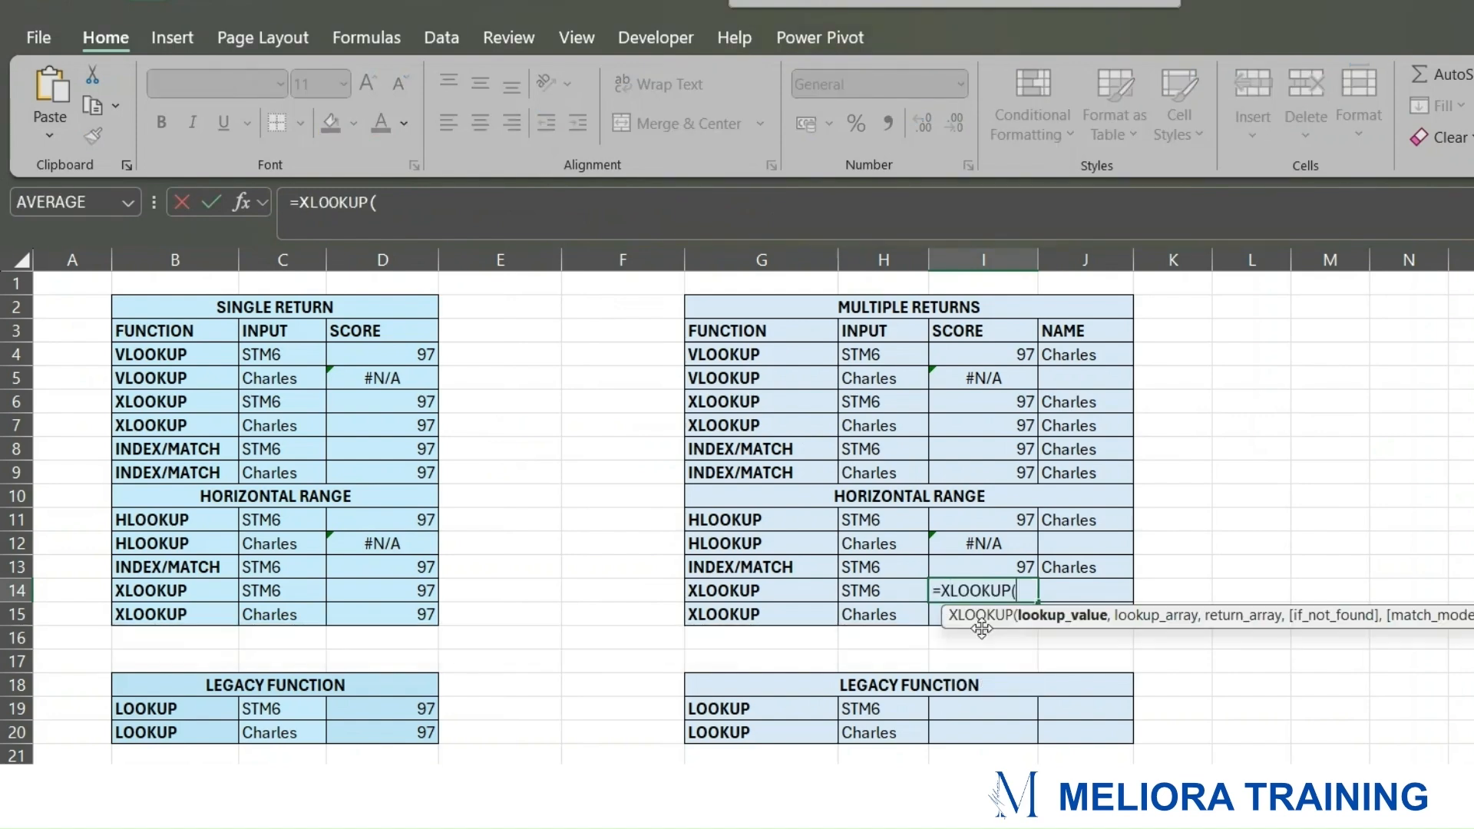
left_click(879, 596)
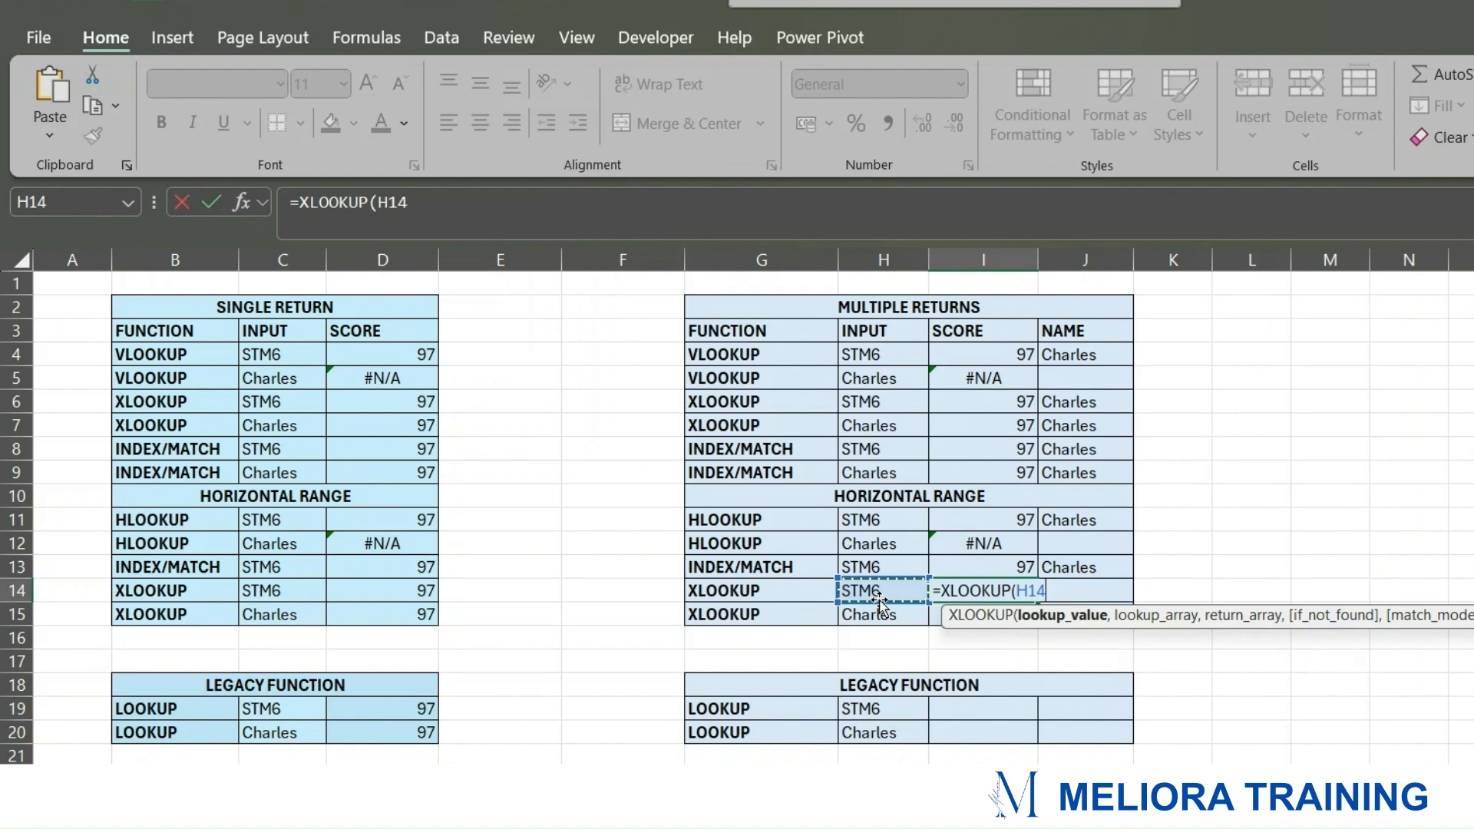
type(",")
Step: Set the I14 XLOOKUP's lookup array to DATA!G7:Q7 and its return array to DATA!G8:Q9
left_click(185, 779)
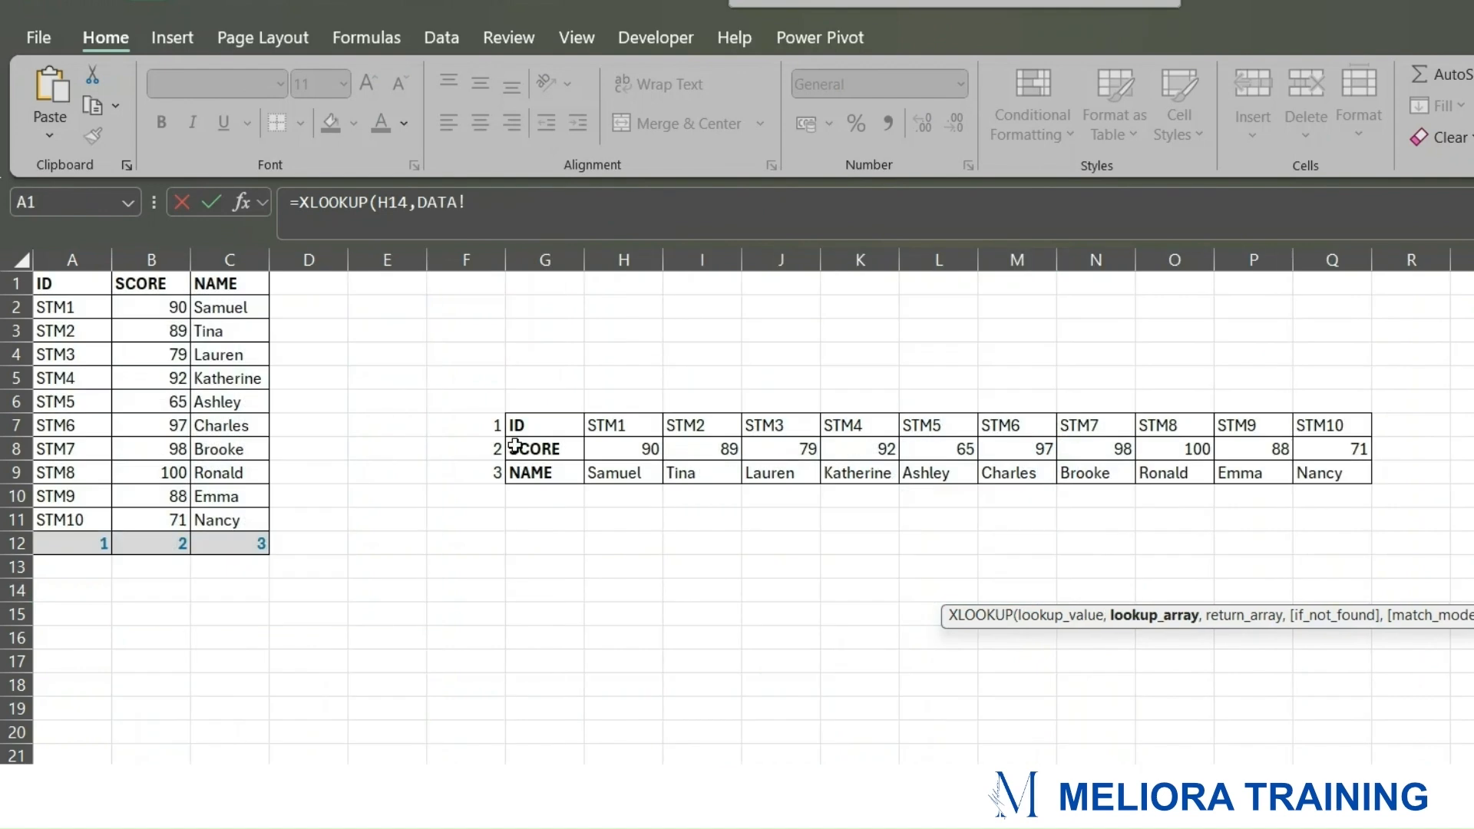
left_click_drag(579, 417, 1332, 427)
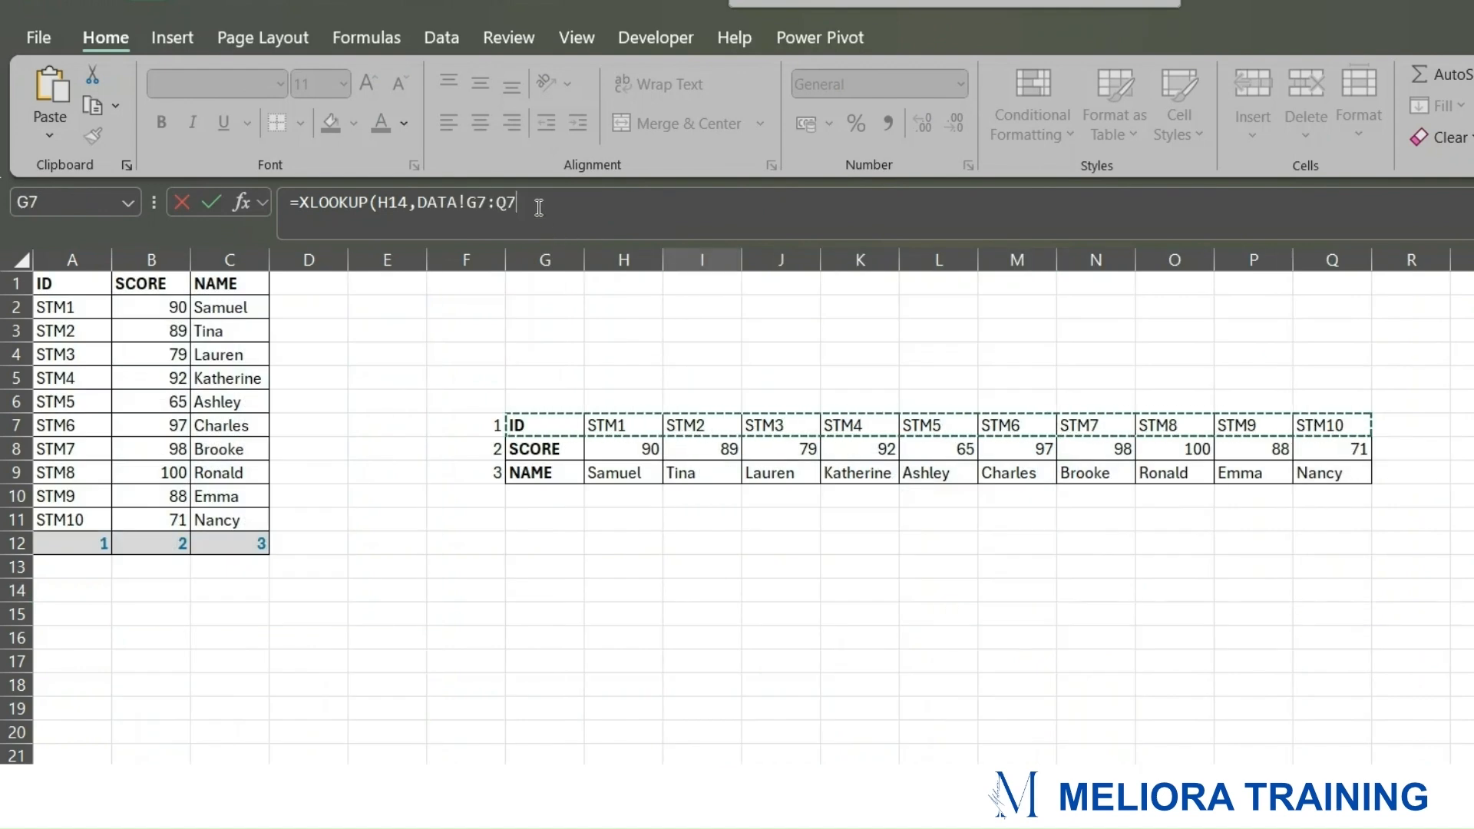
type(",")
left_click_drag(570, 445, 1332, 475)
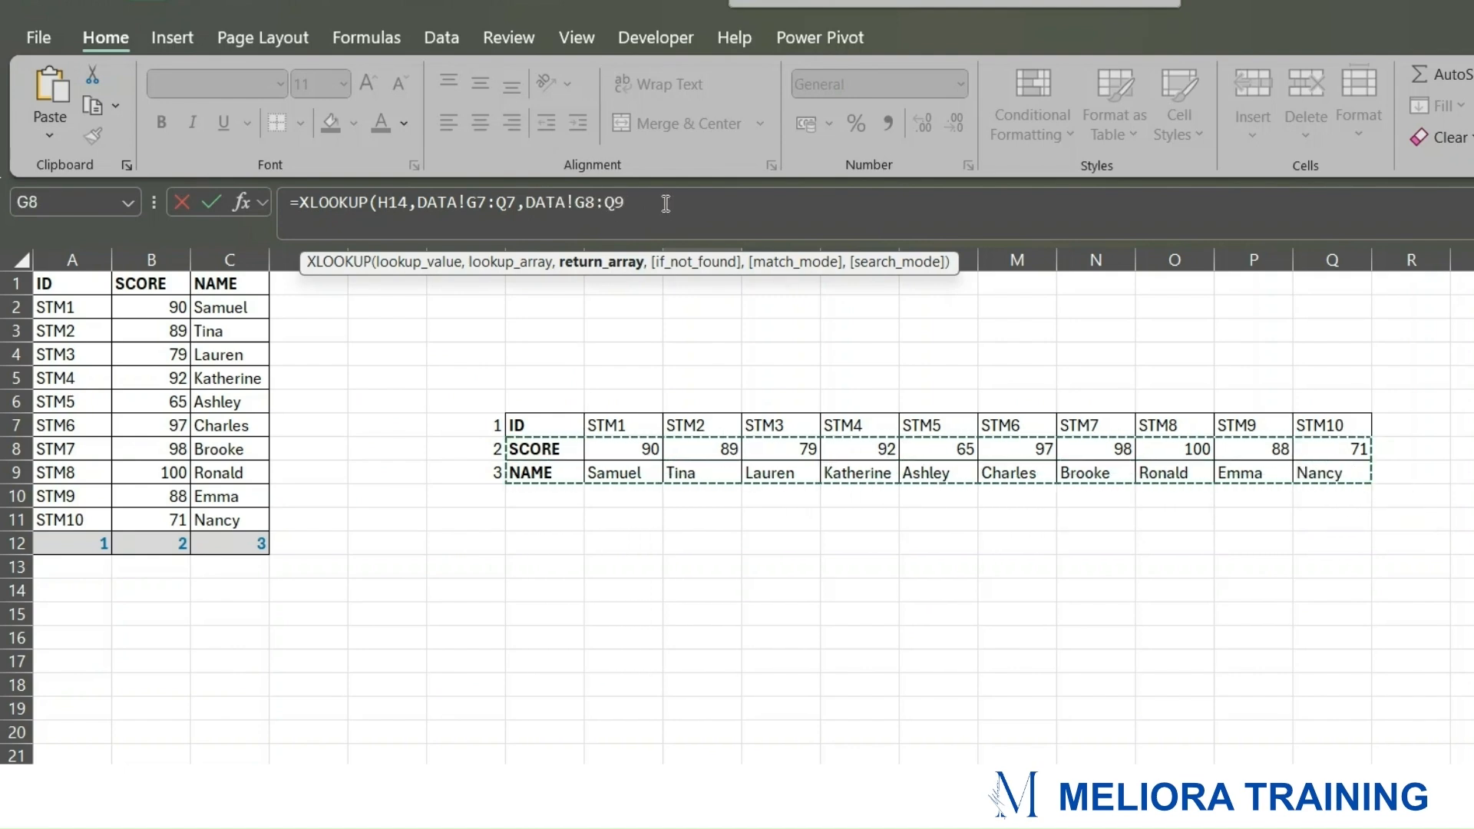
Step: Complete the I14 XLOOKUP with if_not_found left empty and match mode 0, enter it, and select the returned cells I14:I15
type(",")
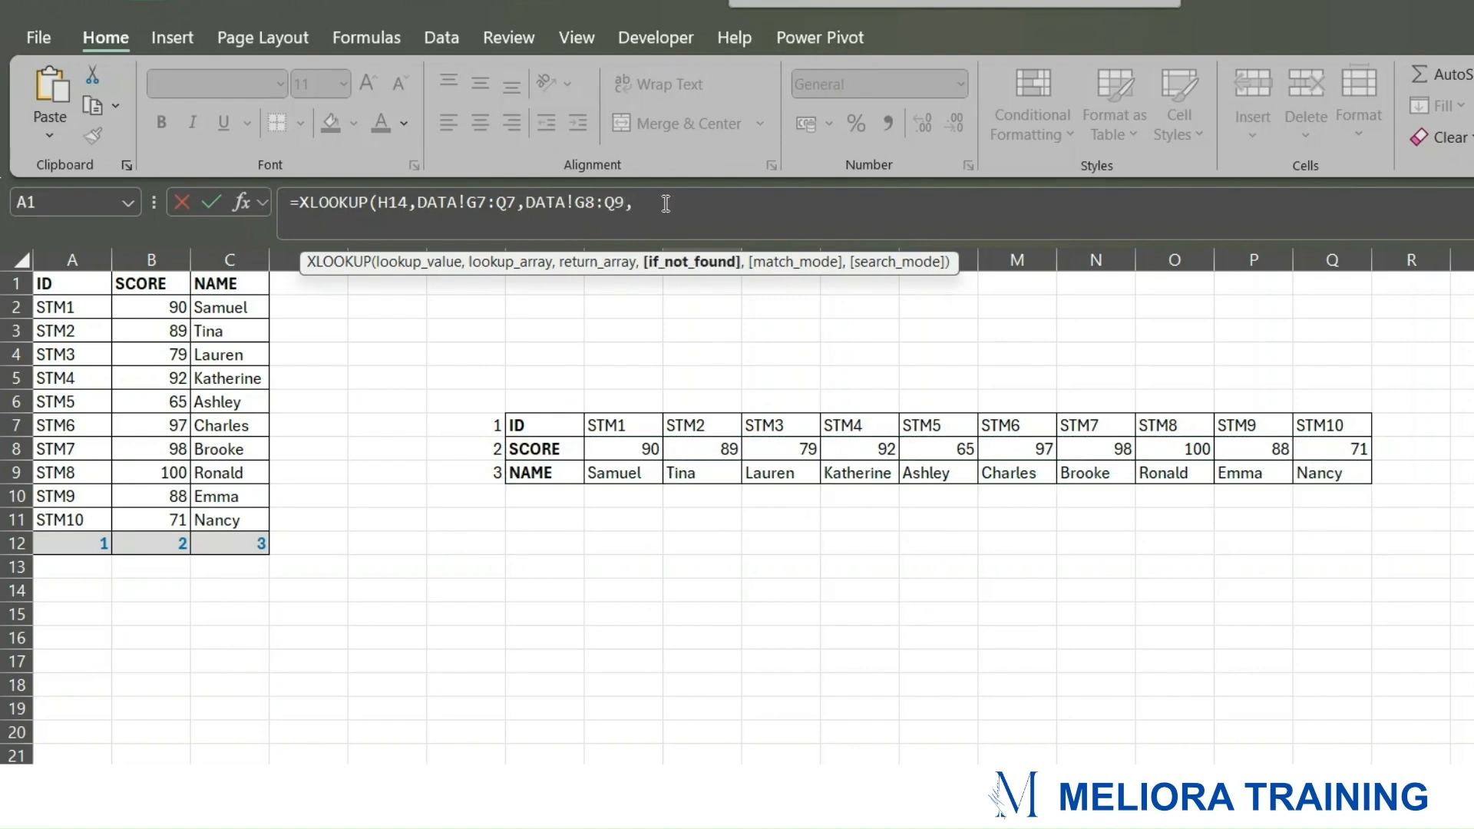
type(",0")
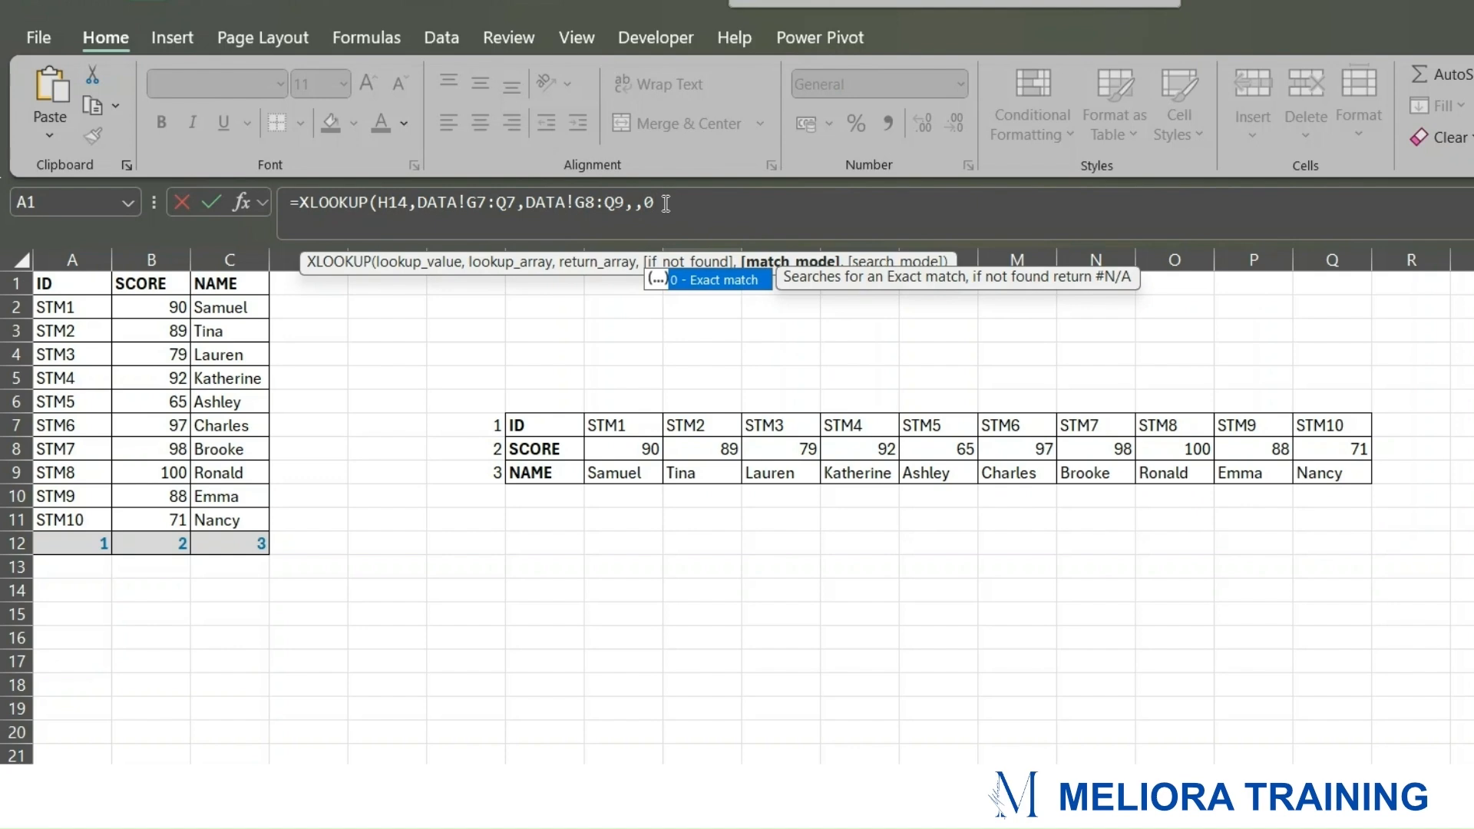
type(")")
key("Return")
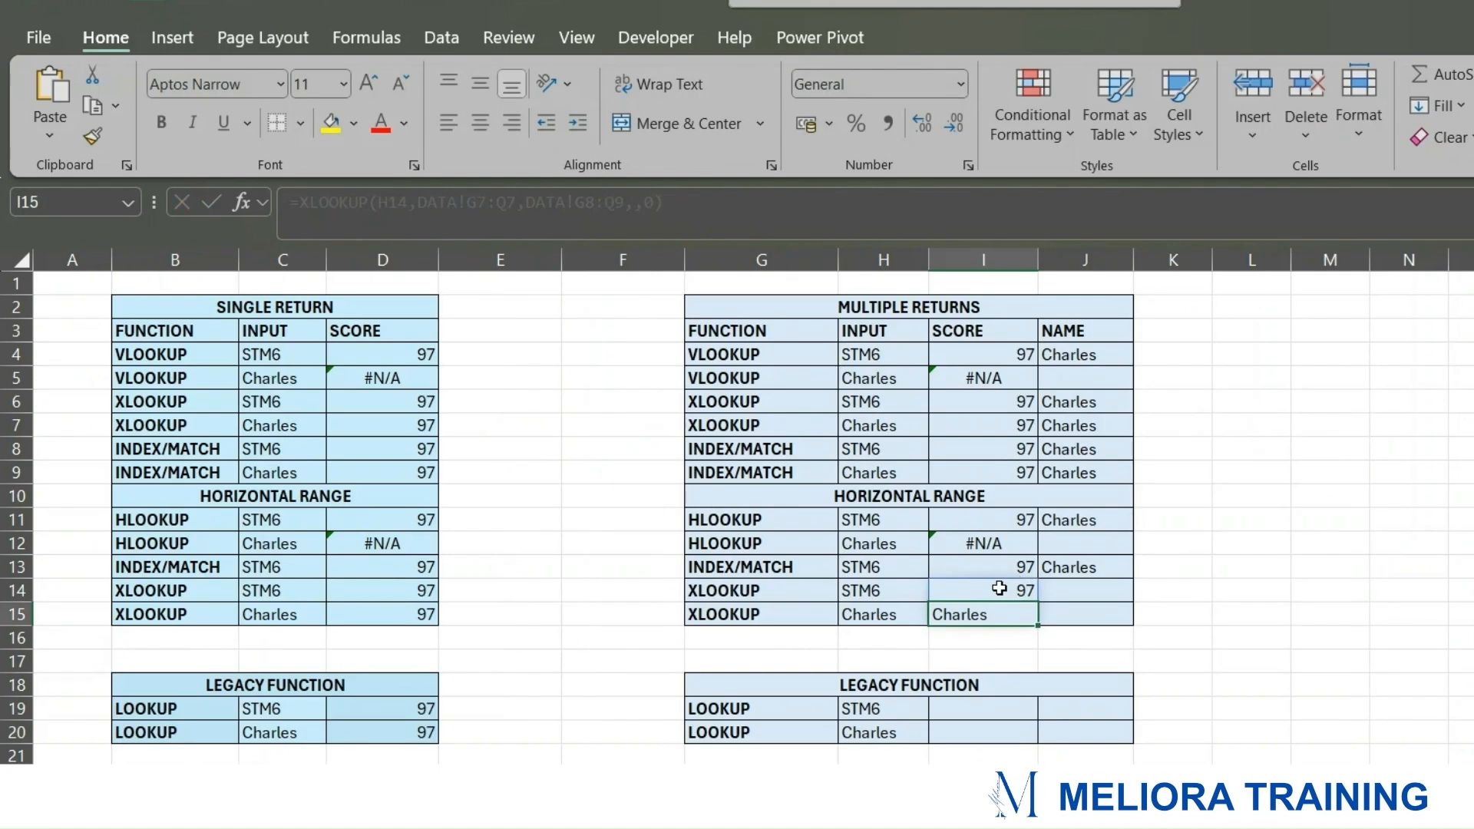
left_click_drag(997, 587, 991, 614)
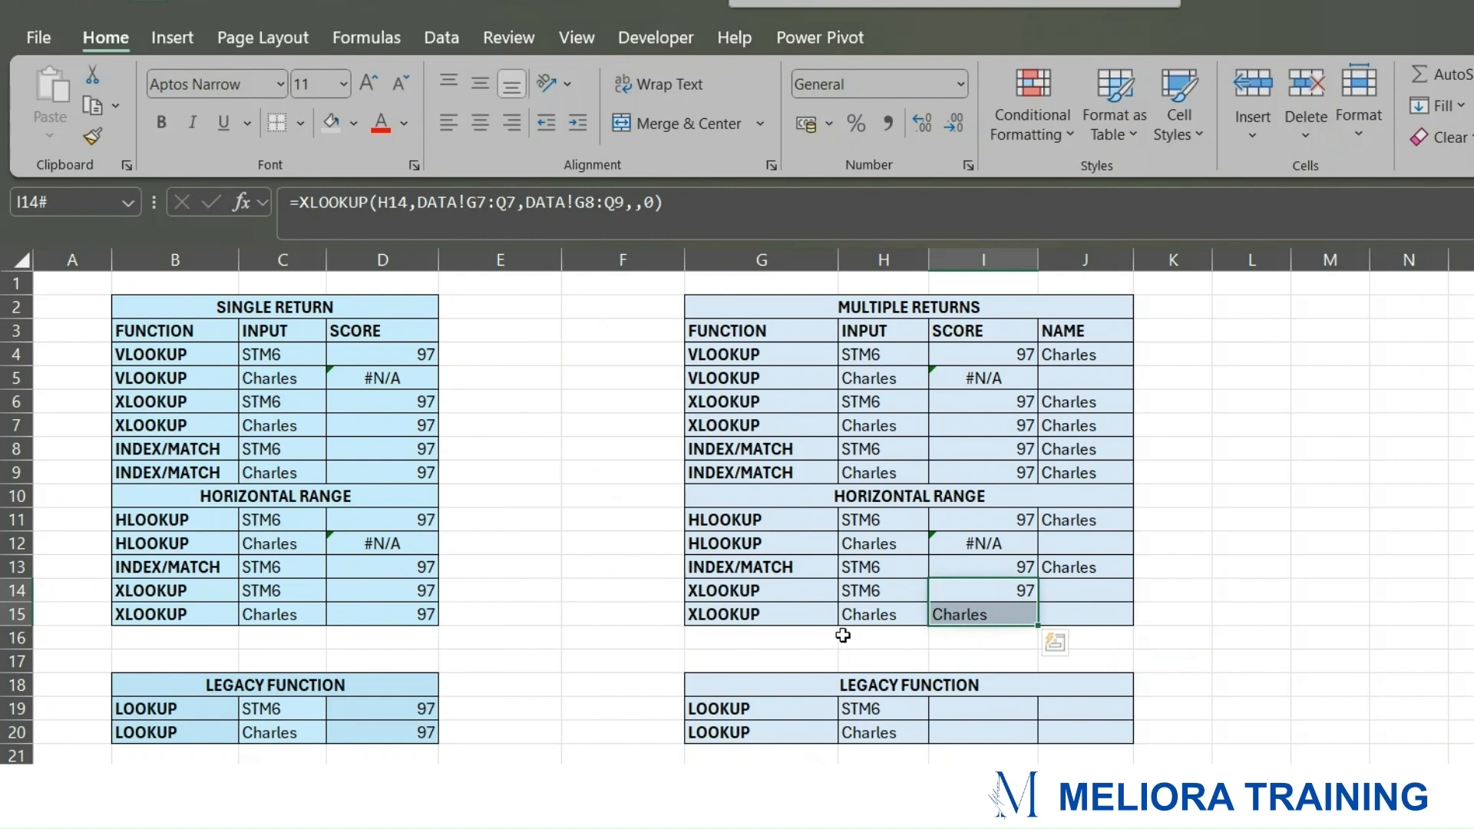
Step: Move the last XLOOKUP label and its name input from G15:H15 down one row to G16:H16
left_click(867, 639)
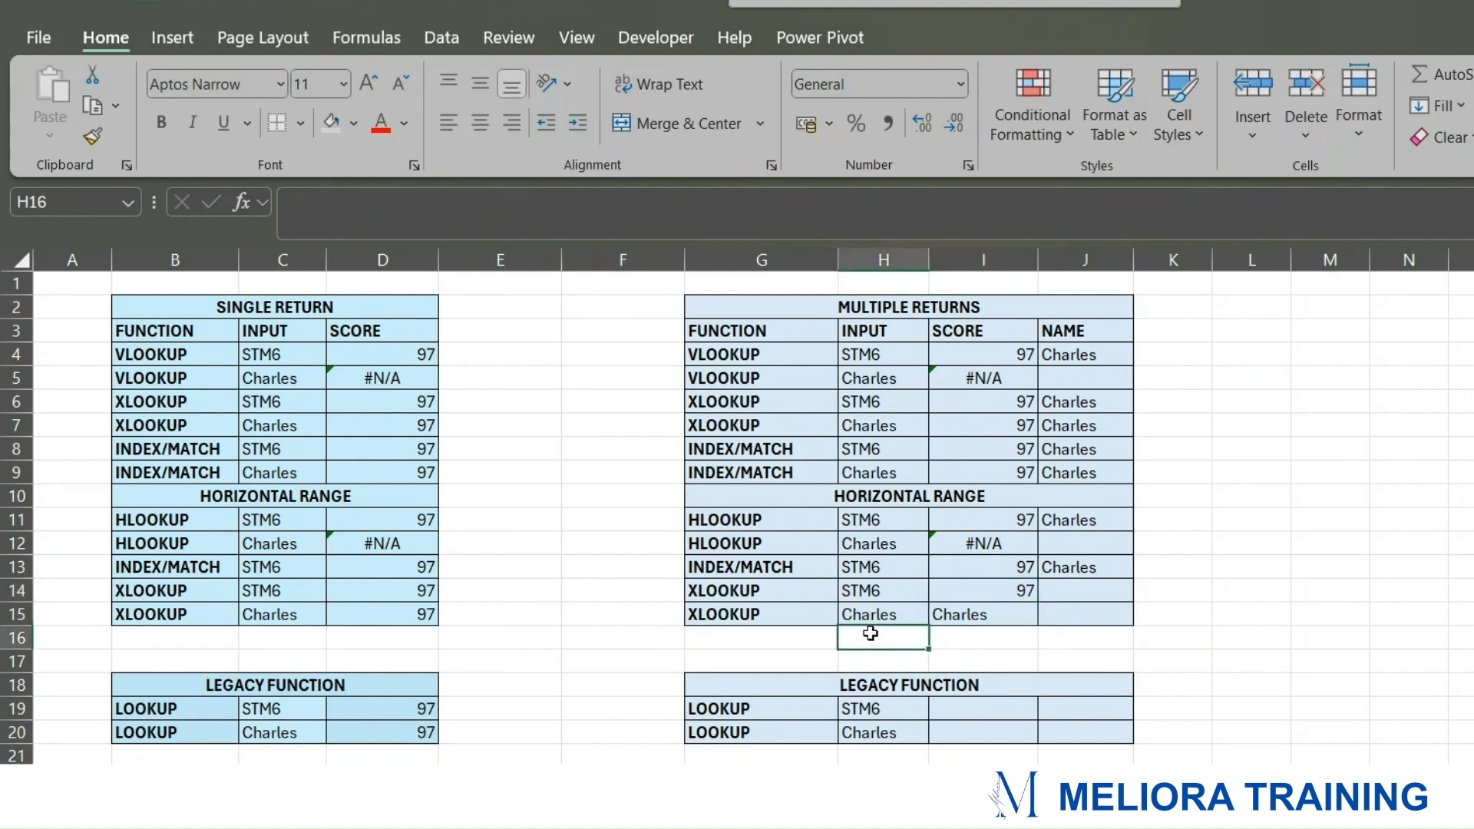
left_click(980, 640)
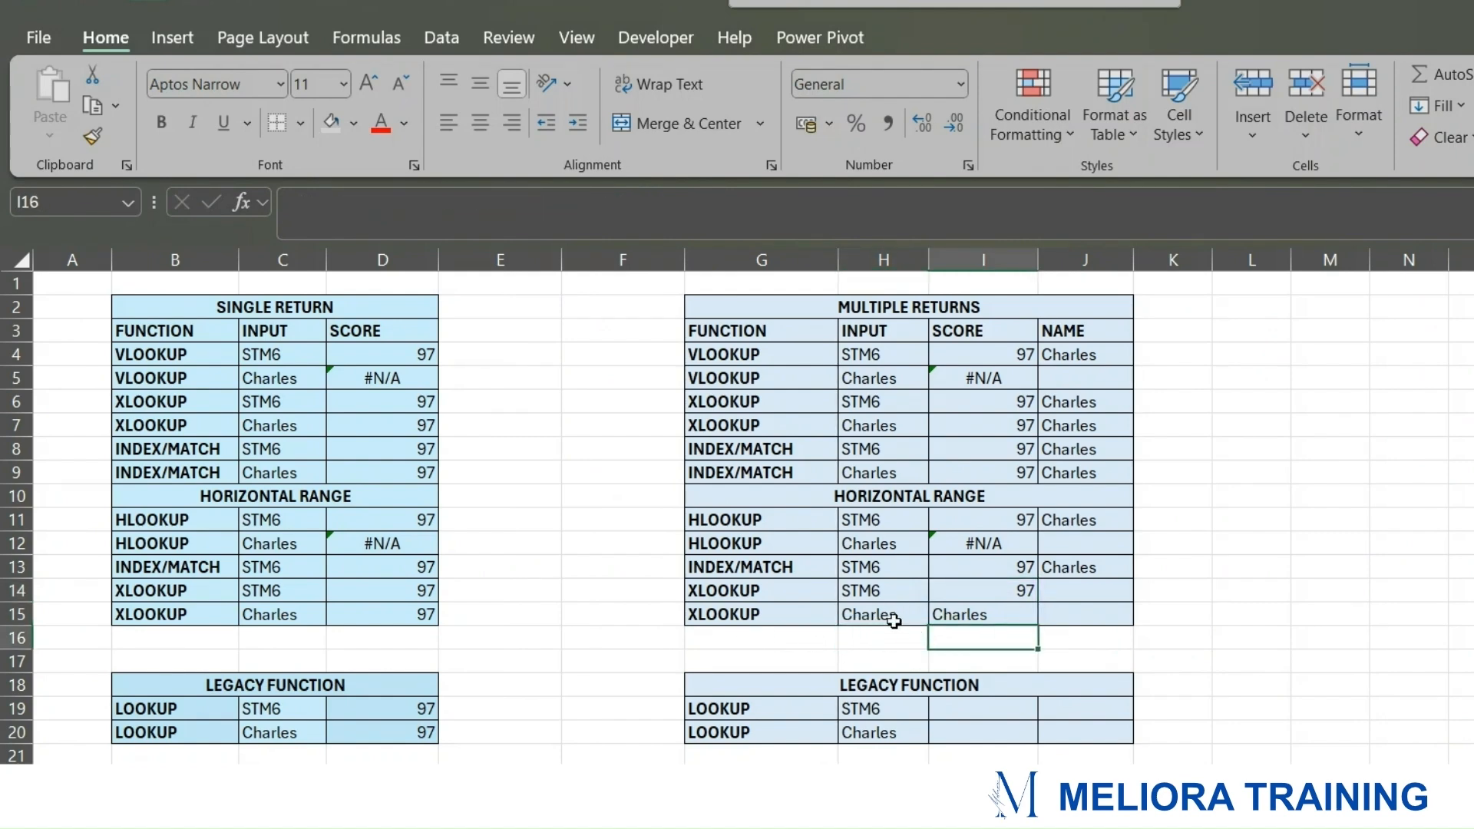
left_click_drag(797, 620, 887, 646)
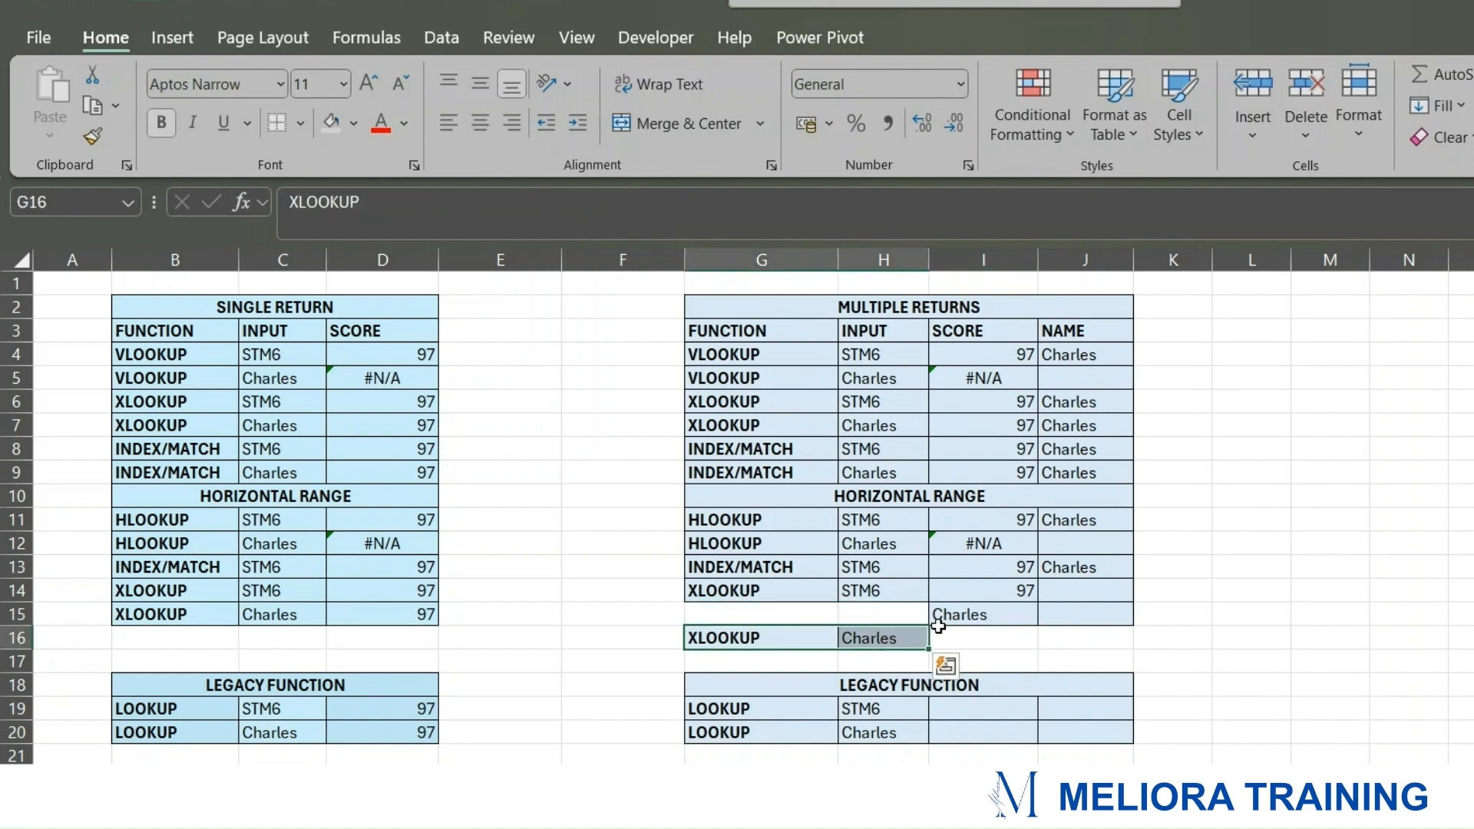
Step: Start an XLOOKUP formula in I16 with H16 as lookup value and DATA!G9:Q9 as lookup array
left_click(979, 637)
type("=XL")
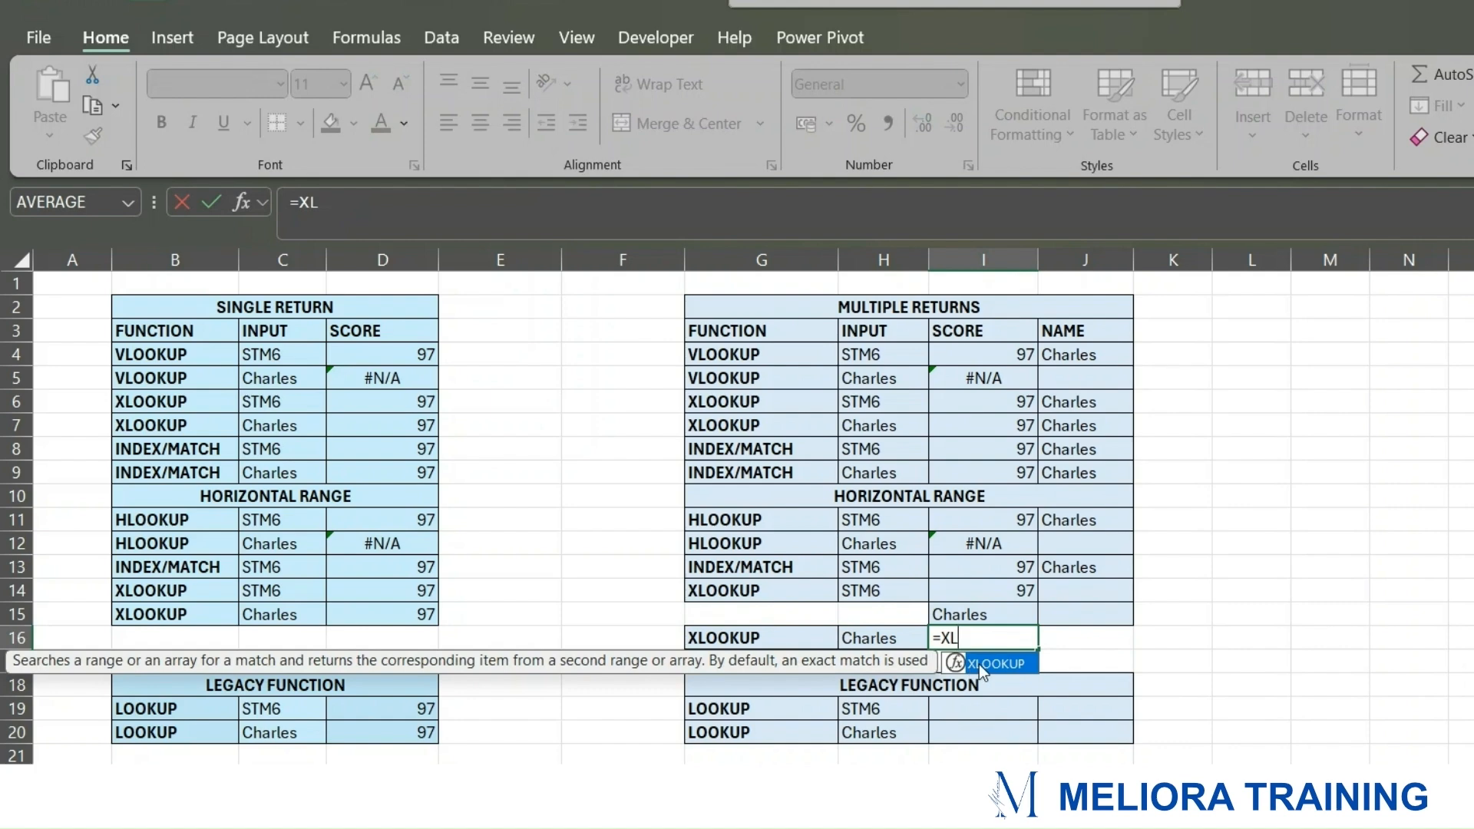
double_click(979, 665)
left_click(883, 637)
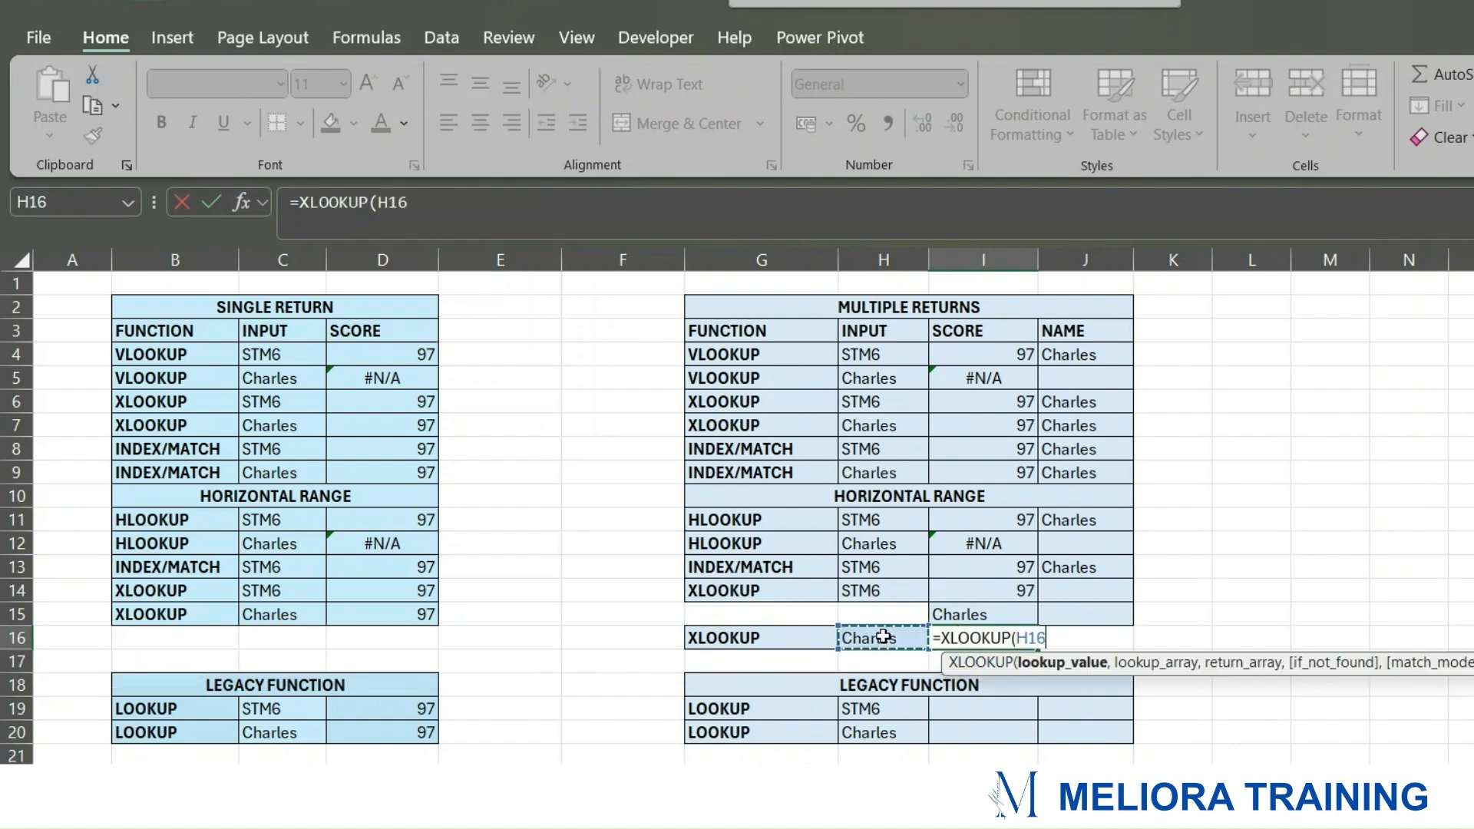
type(",")
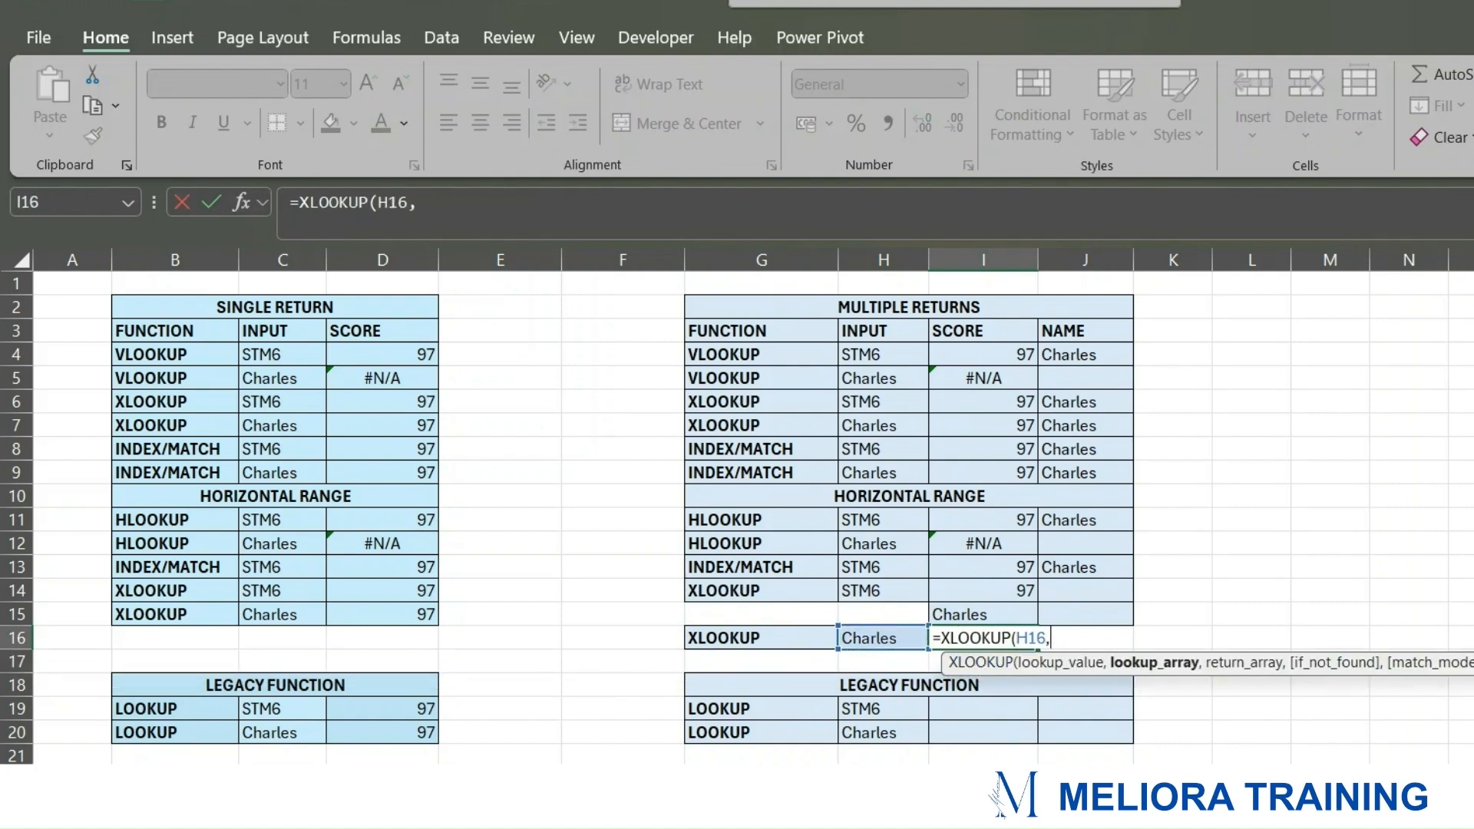
key("ctrl+Page_Up")
left_click_drag(558, 469, 1316, 471)
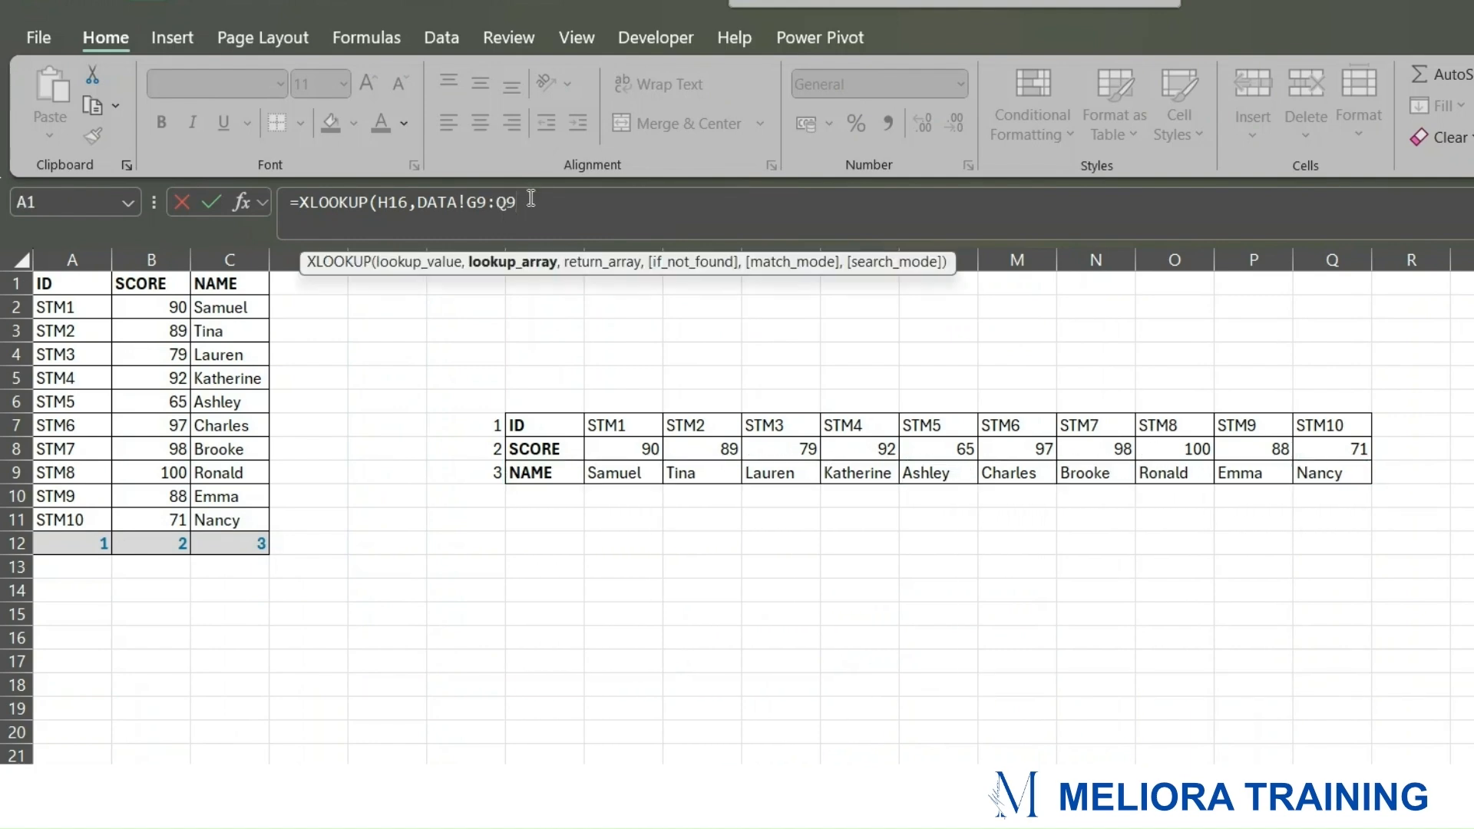
Step: Complete the I16 XLOOKUP with return array DATA!G8:Q9, an empty if_not_found argument and exact match mode 0
type(",")
left_click_drag(550, 453, 1318, 479)
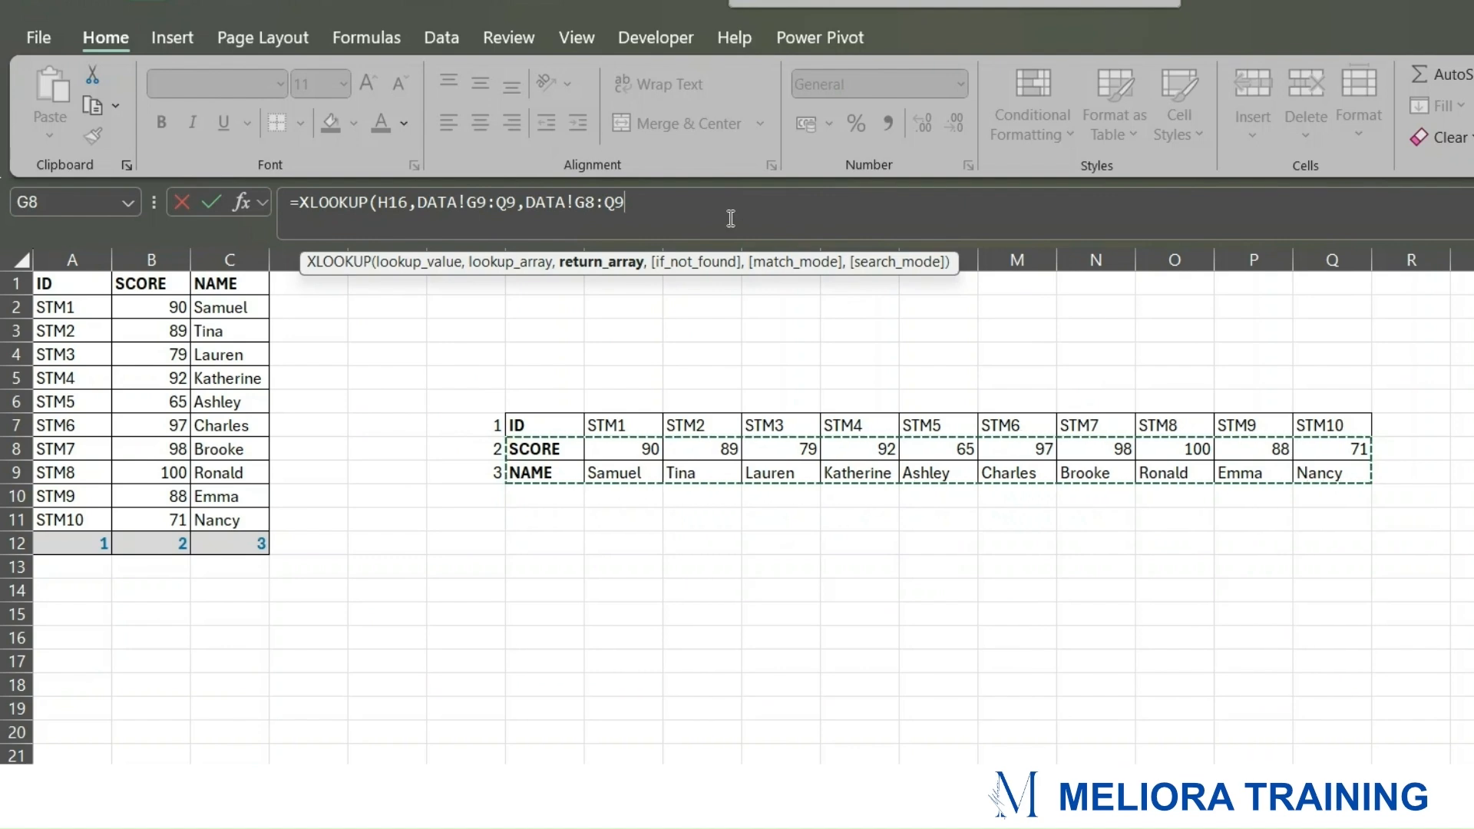
type(",,0")
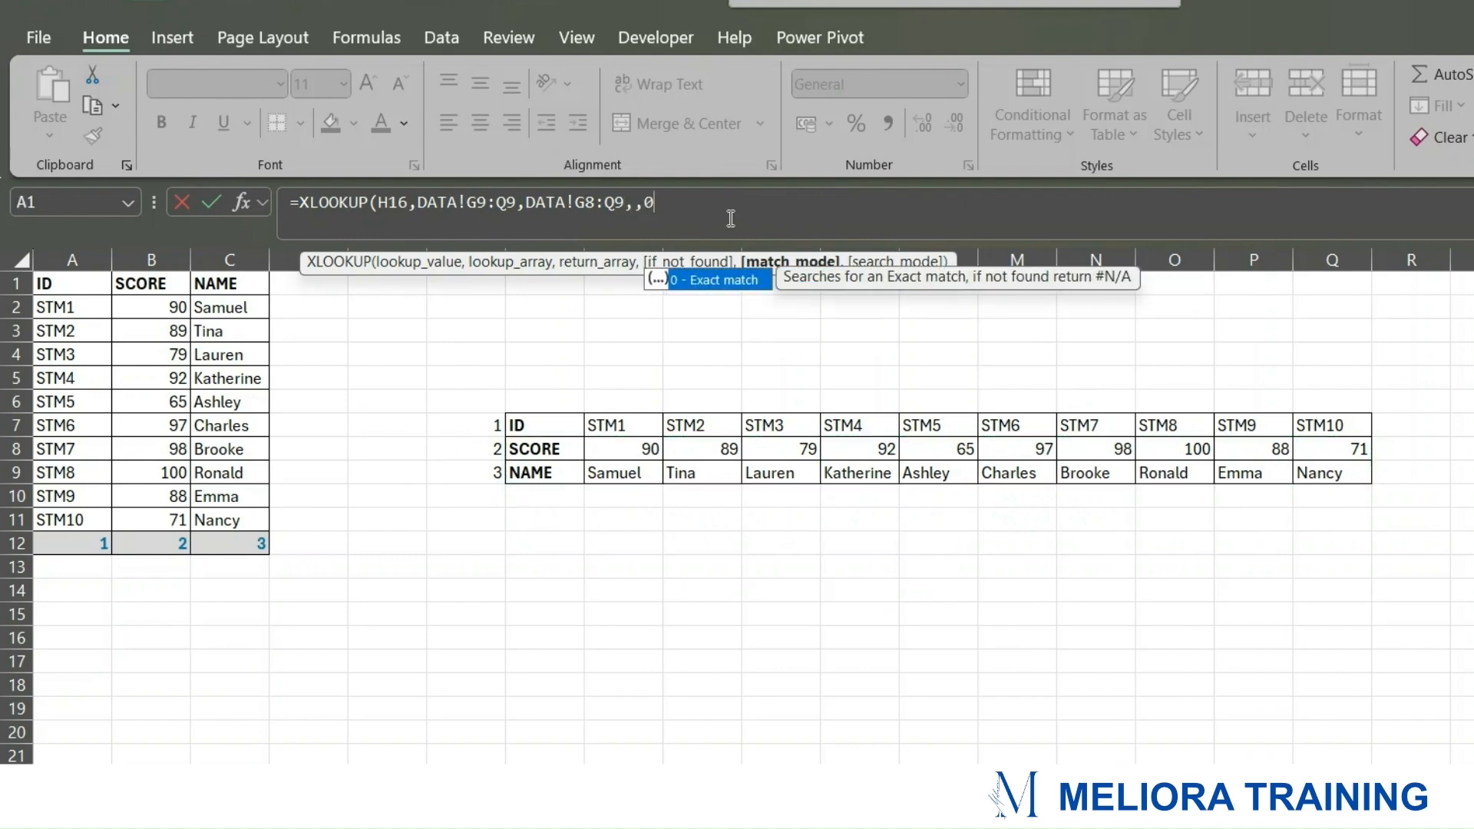
type(")")
key("Return")
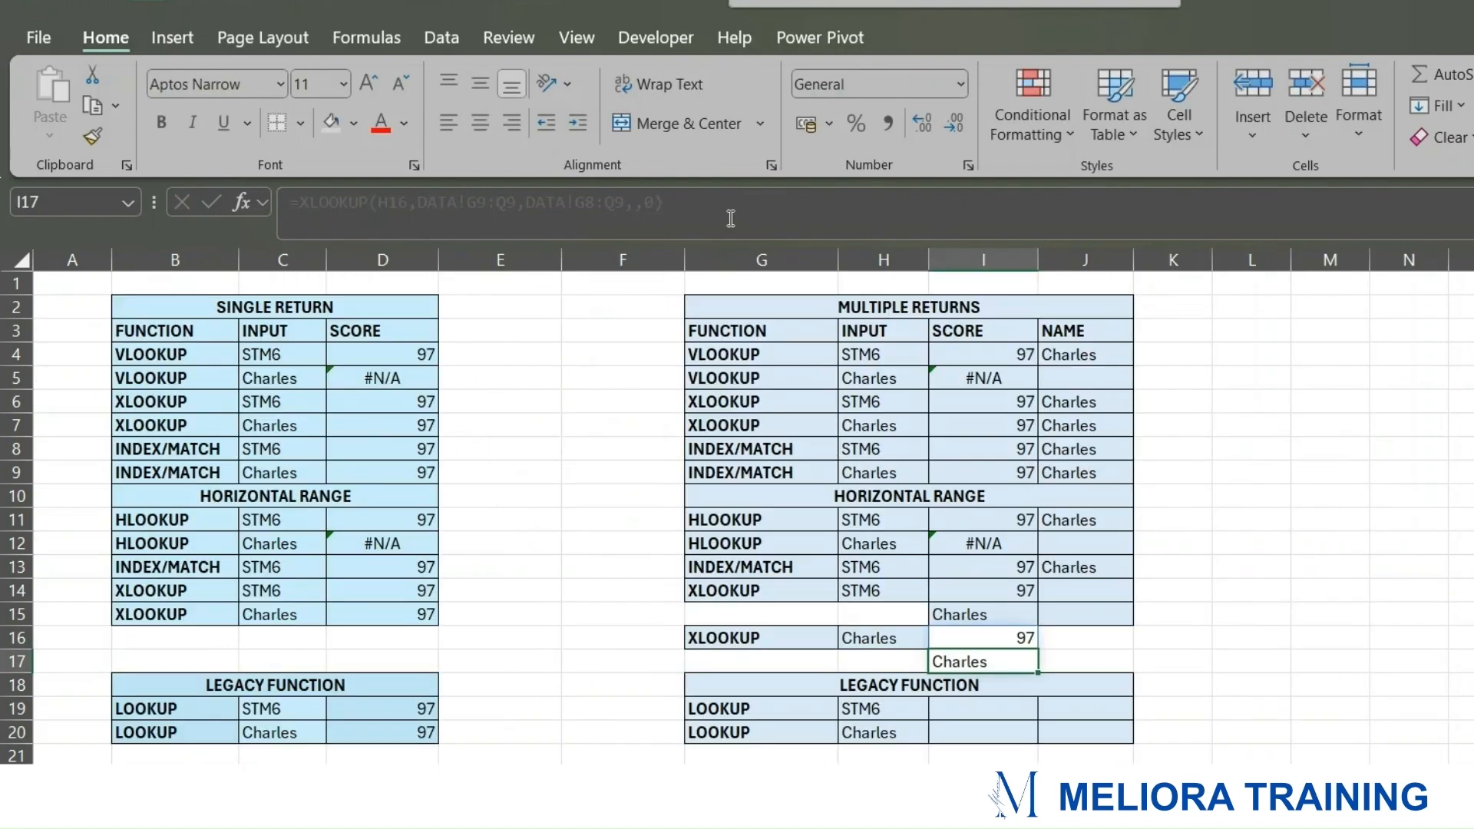
left_click(1069, 638)
left_click_drag(1023, 638, 1016, 653)
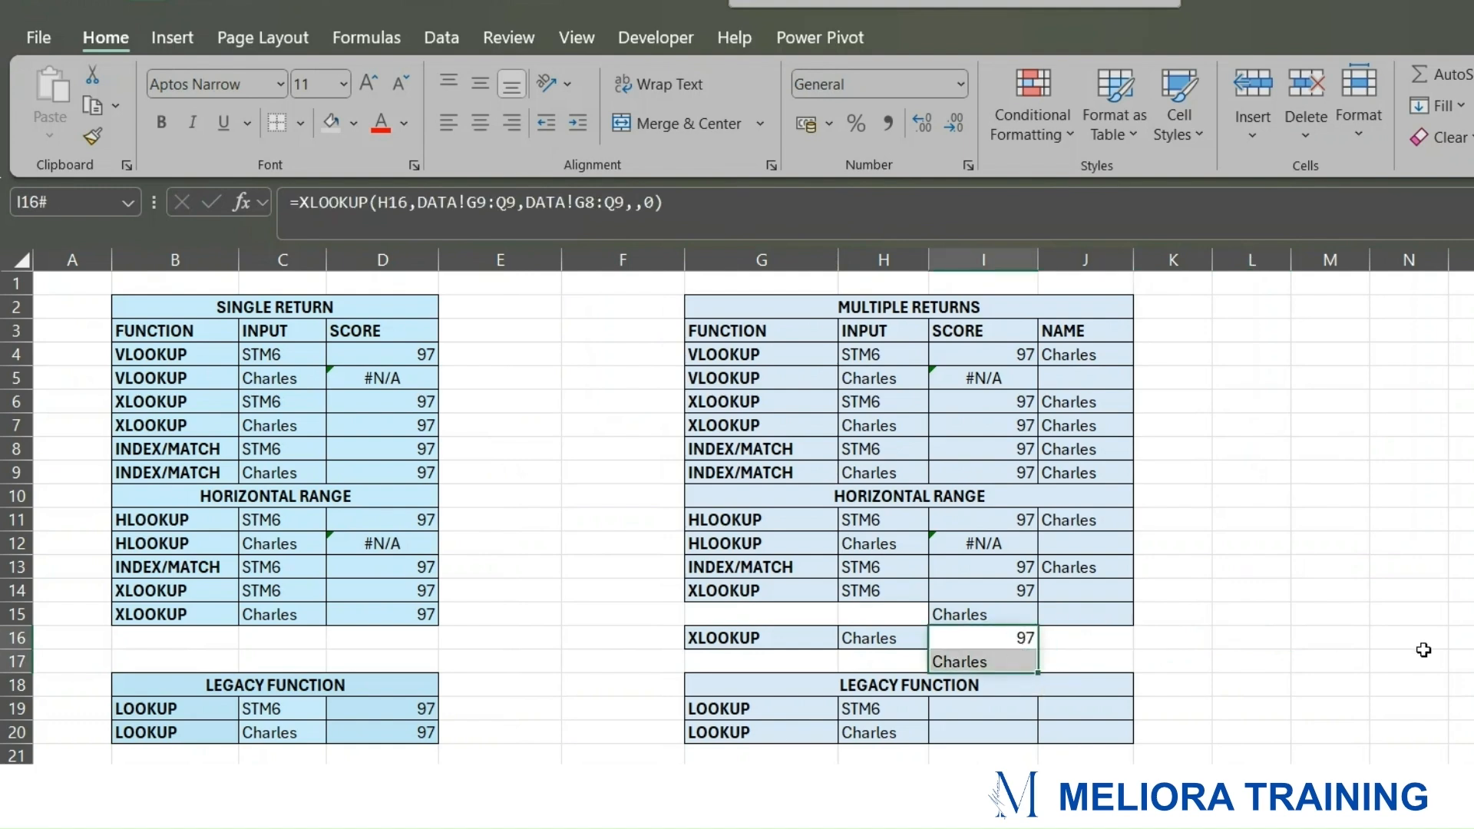
Step: Move the Legacy Function table under Multiple Returns down one row so its heading sits in row 19
left_click(1425, 652)
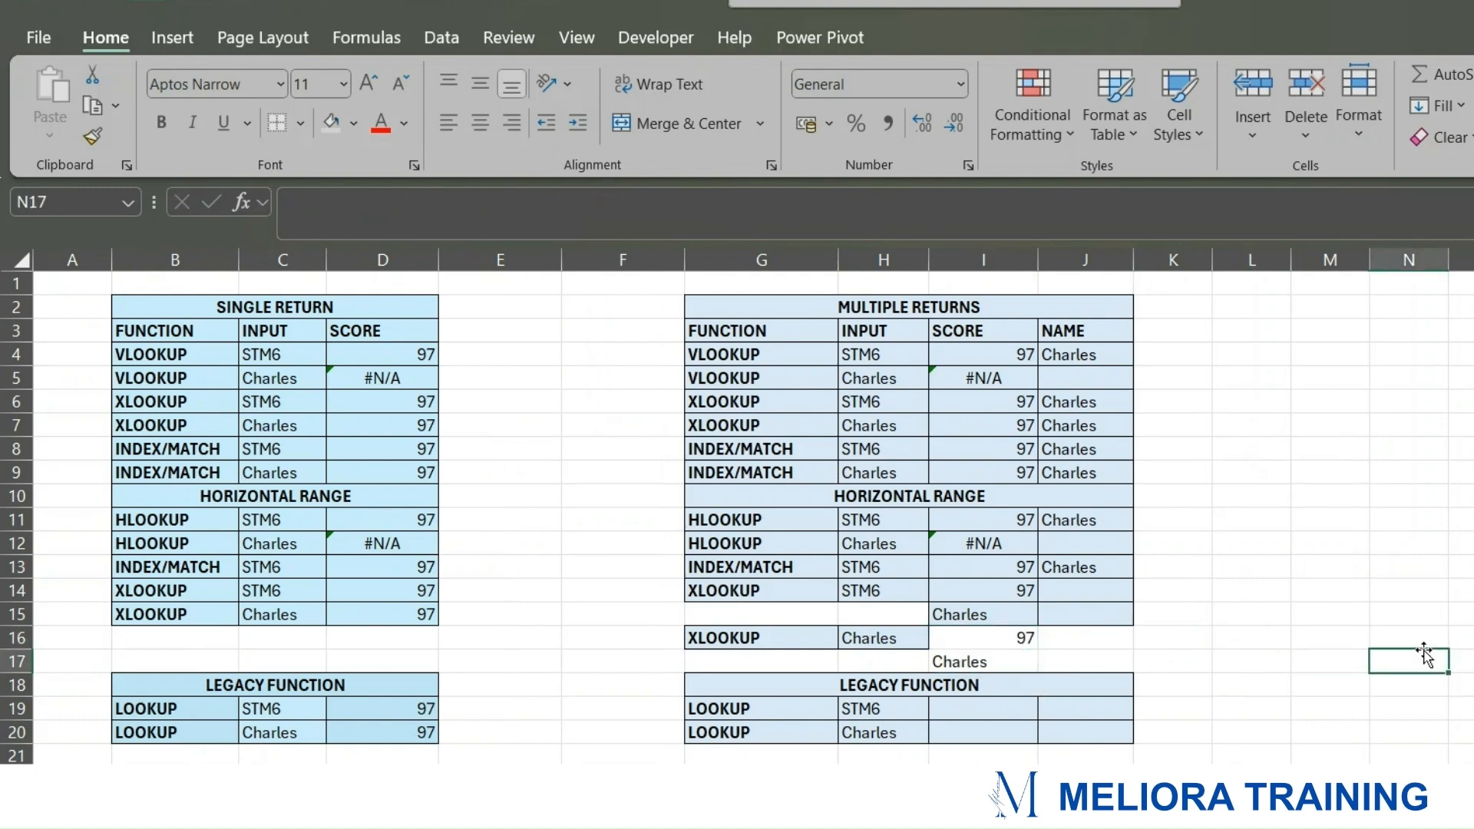
left_click_drag(714, 683, 1052, 757)
left_click(1321, 683)
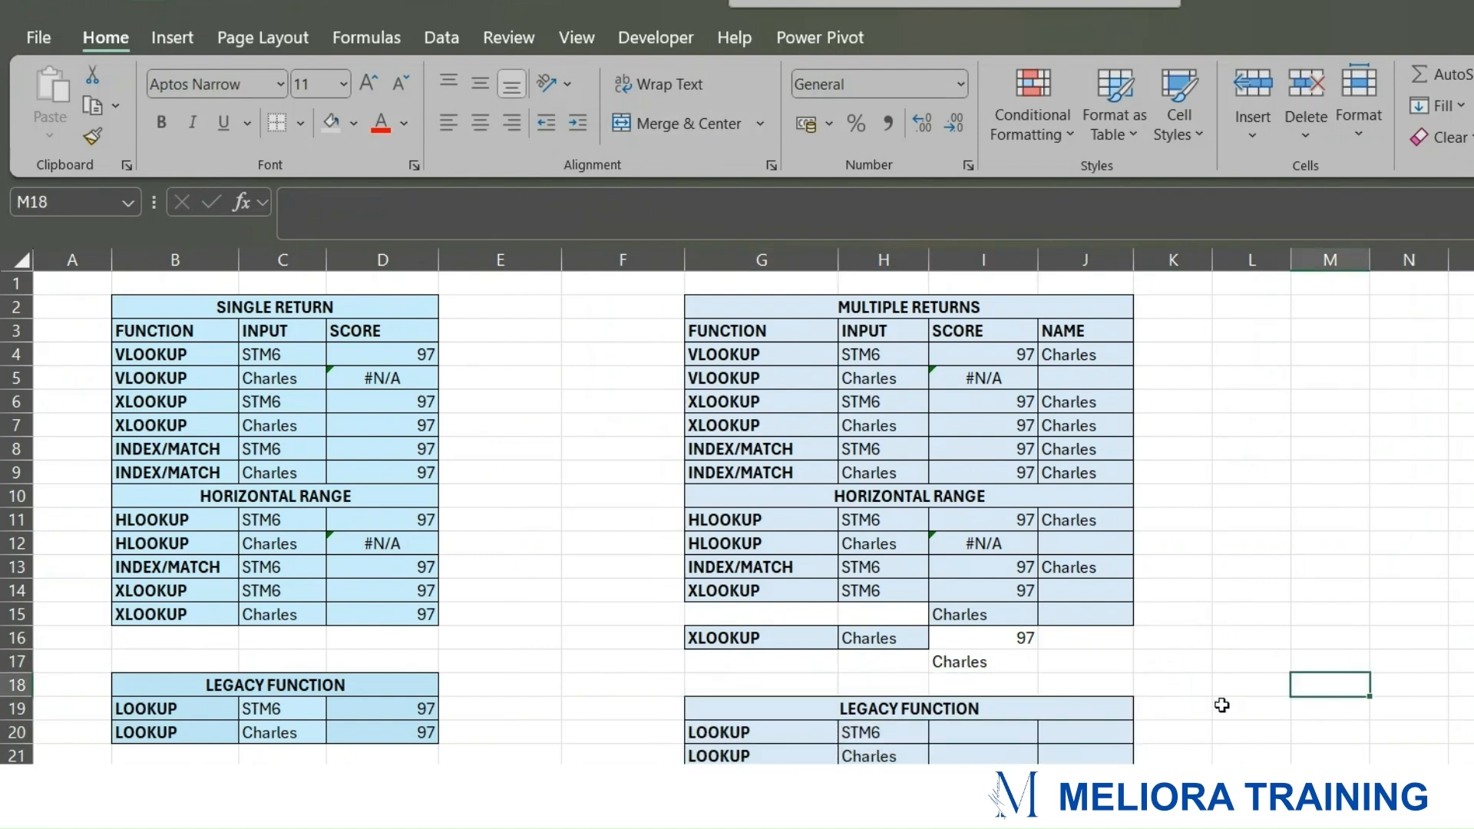
Step: Start a LOOKUP formula in I20 with H20 as lookup value and DATA!A1:A11 as lookup vector
left_click(903, 707)
left_click(1001, 733)
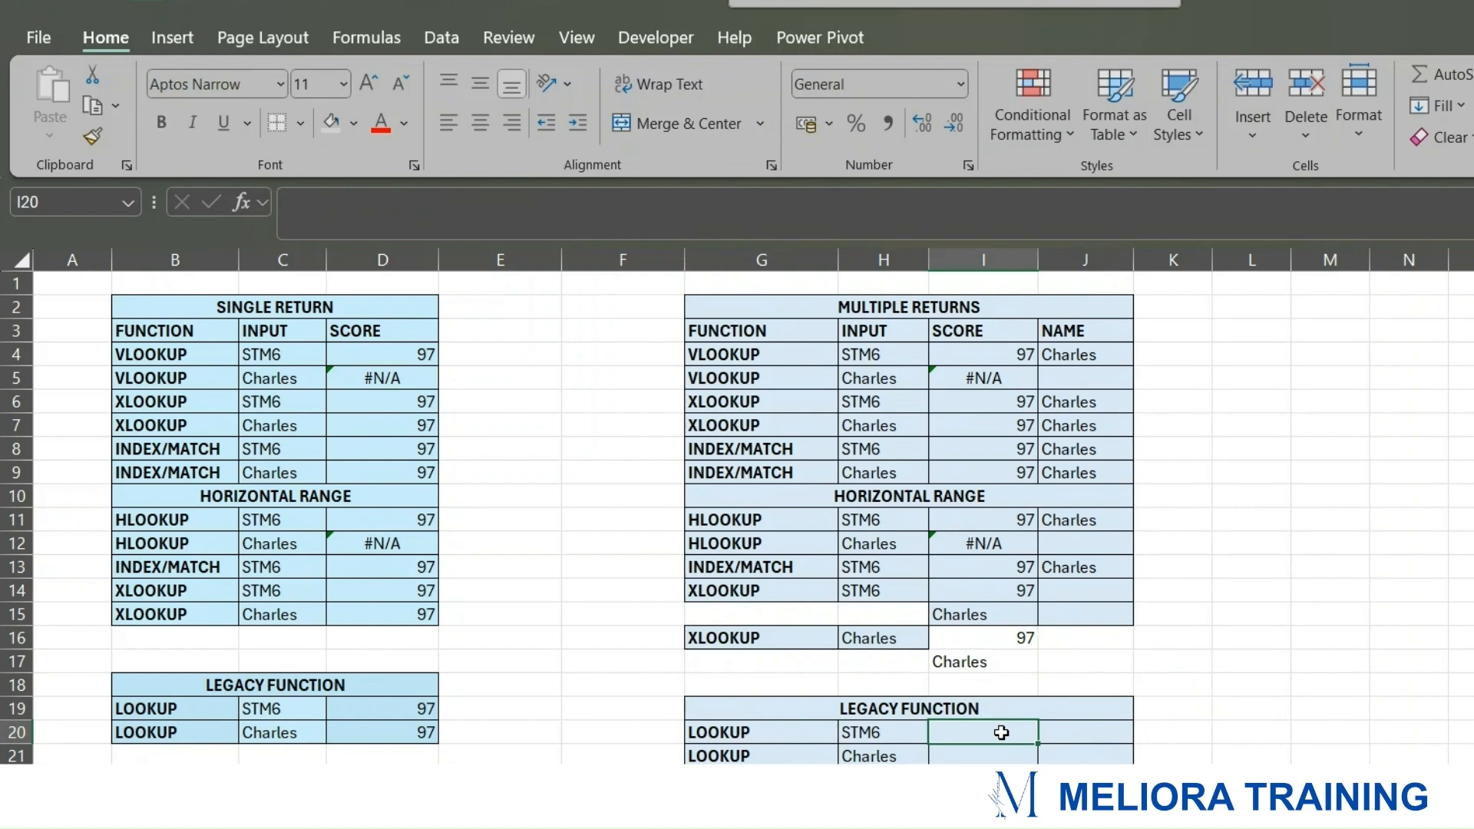
type("=")
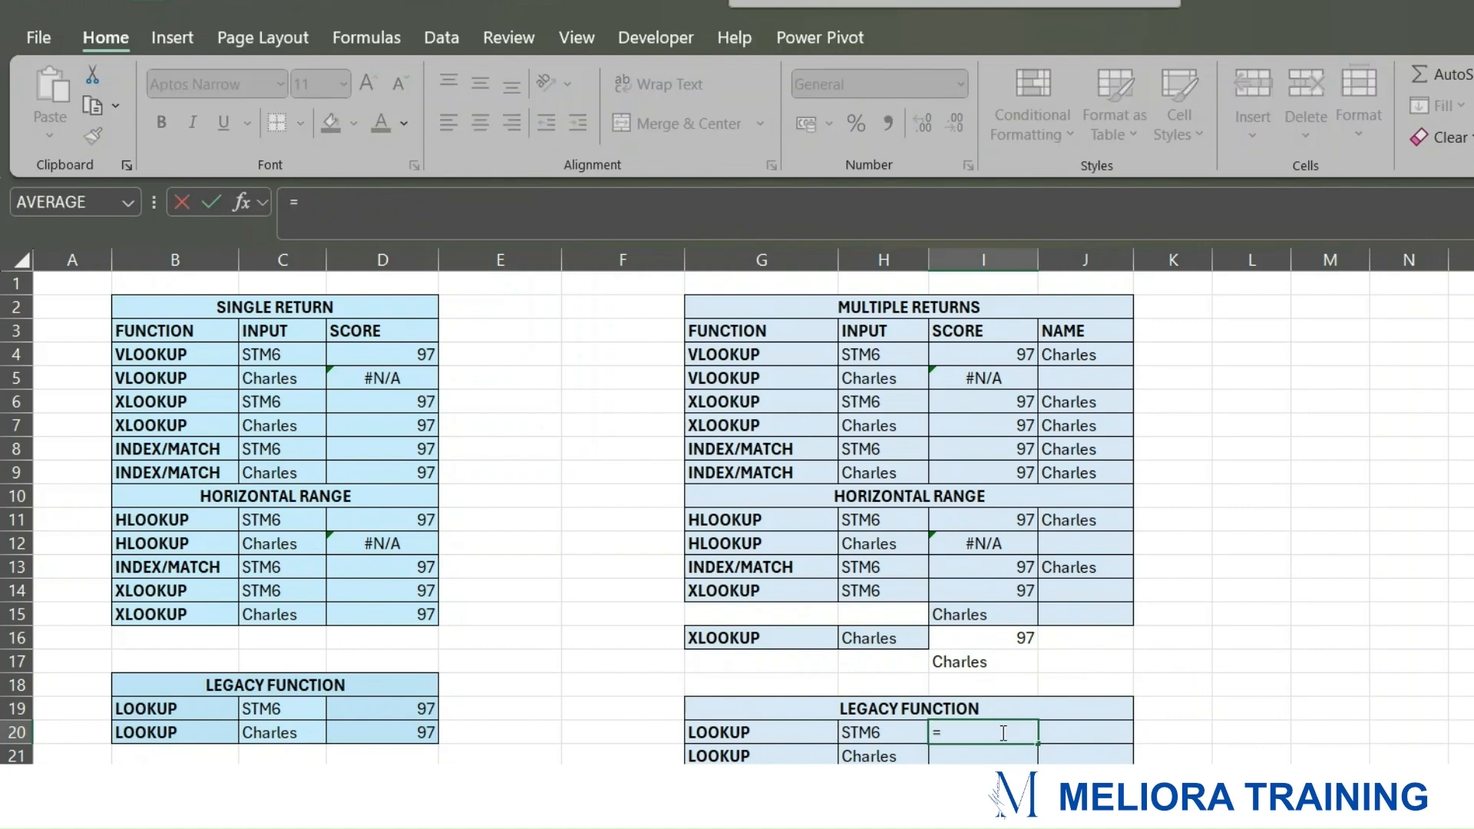
type("LOOK")
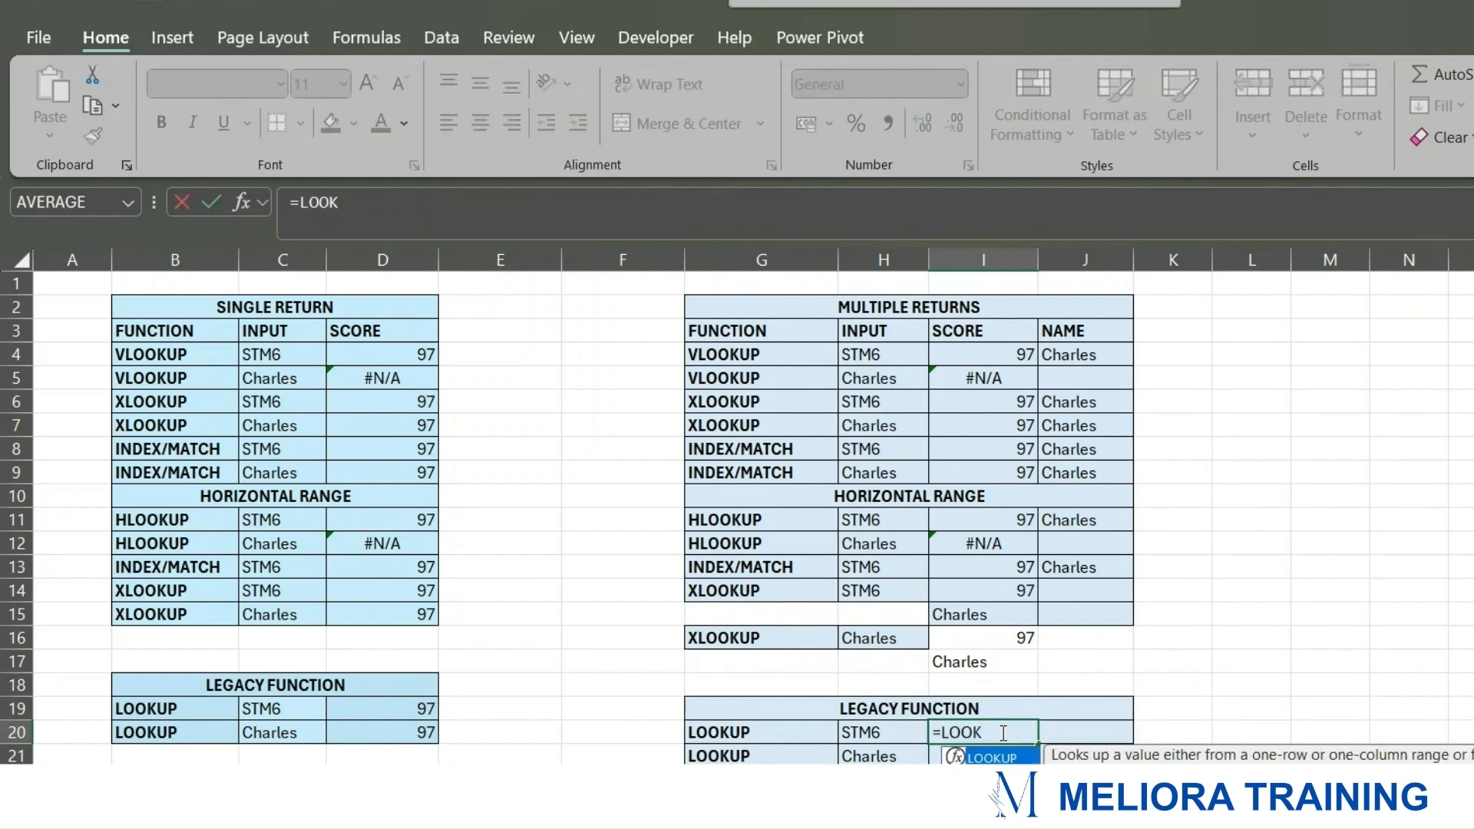
key("Tab")
left_click(888, 734)
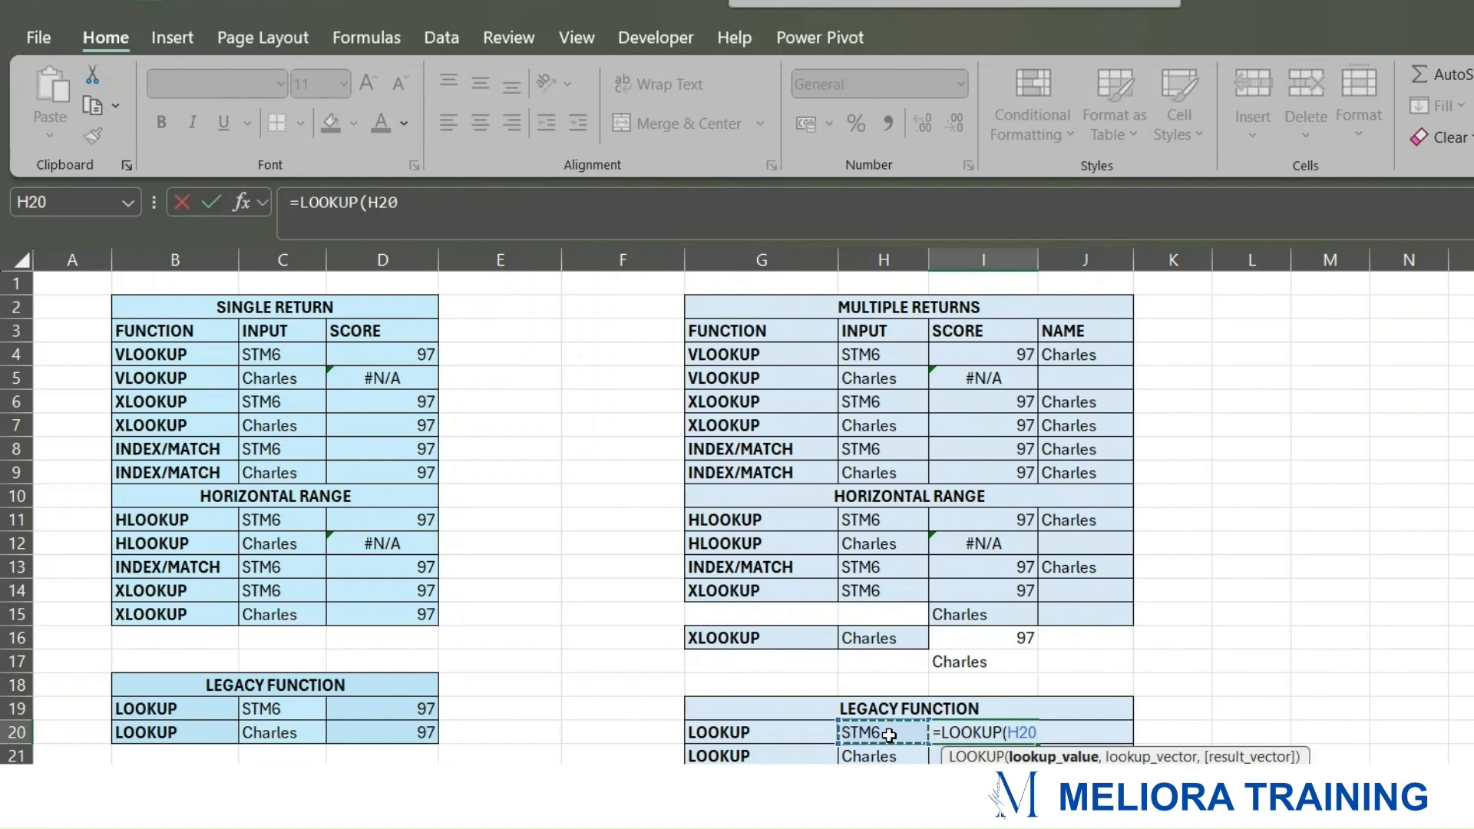
type(",")
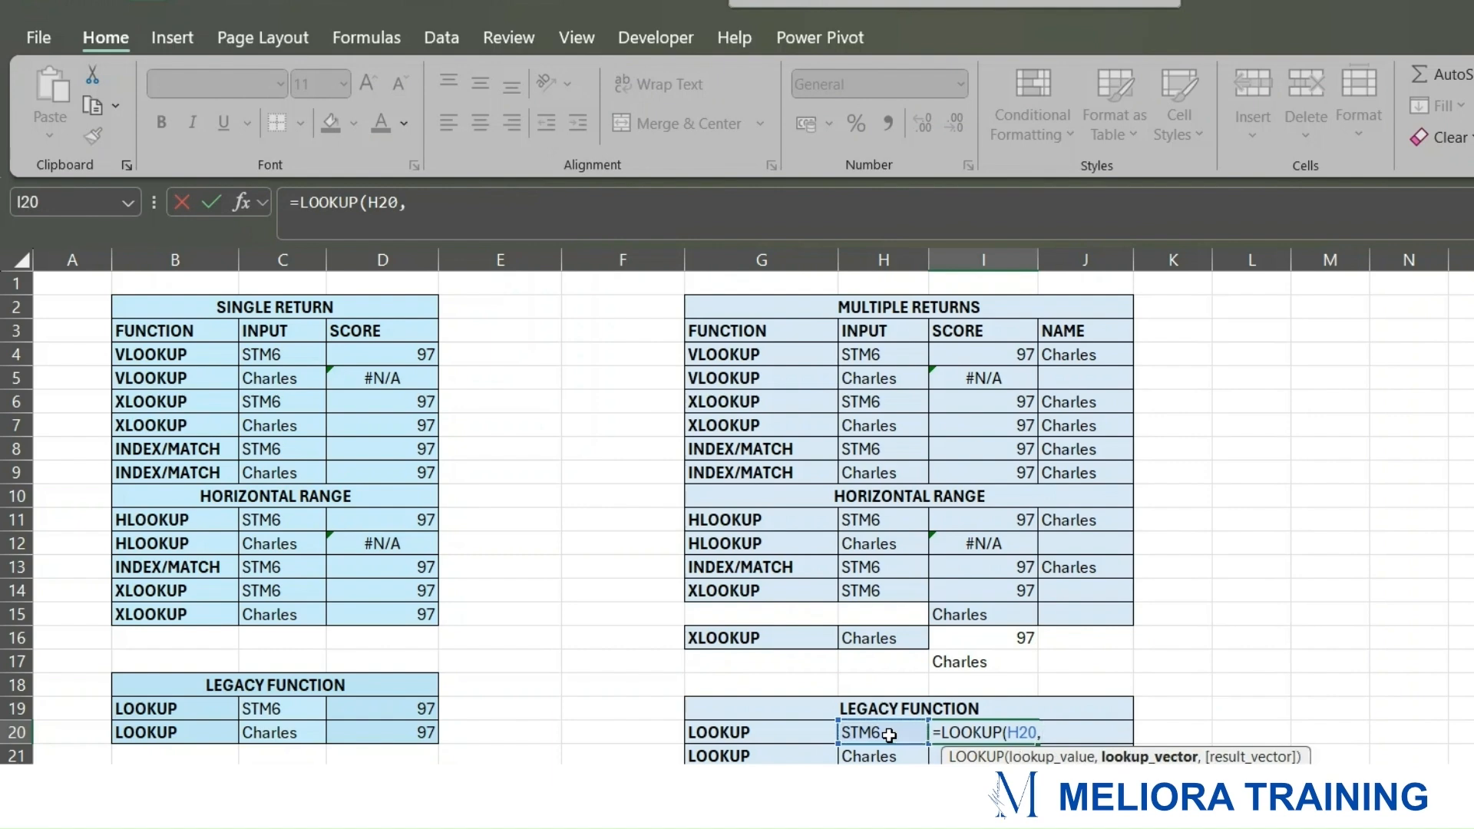
left_click(192, 794)
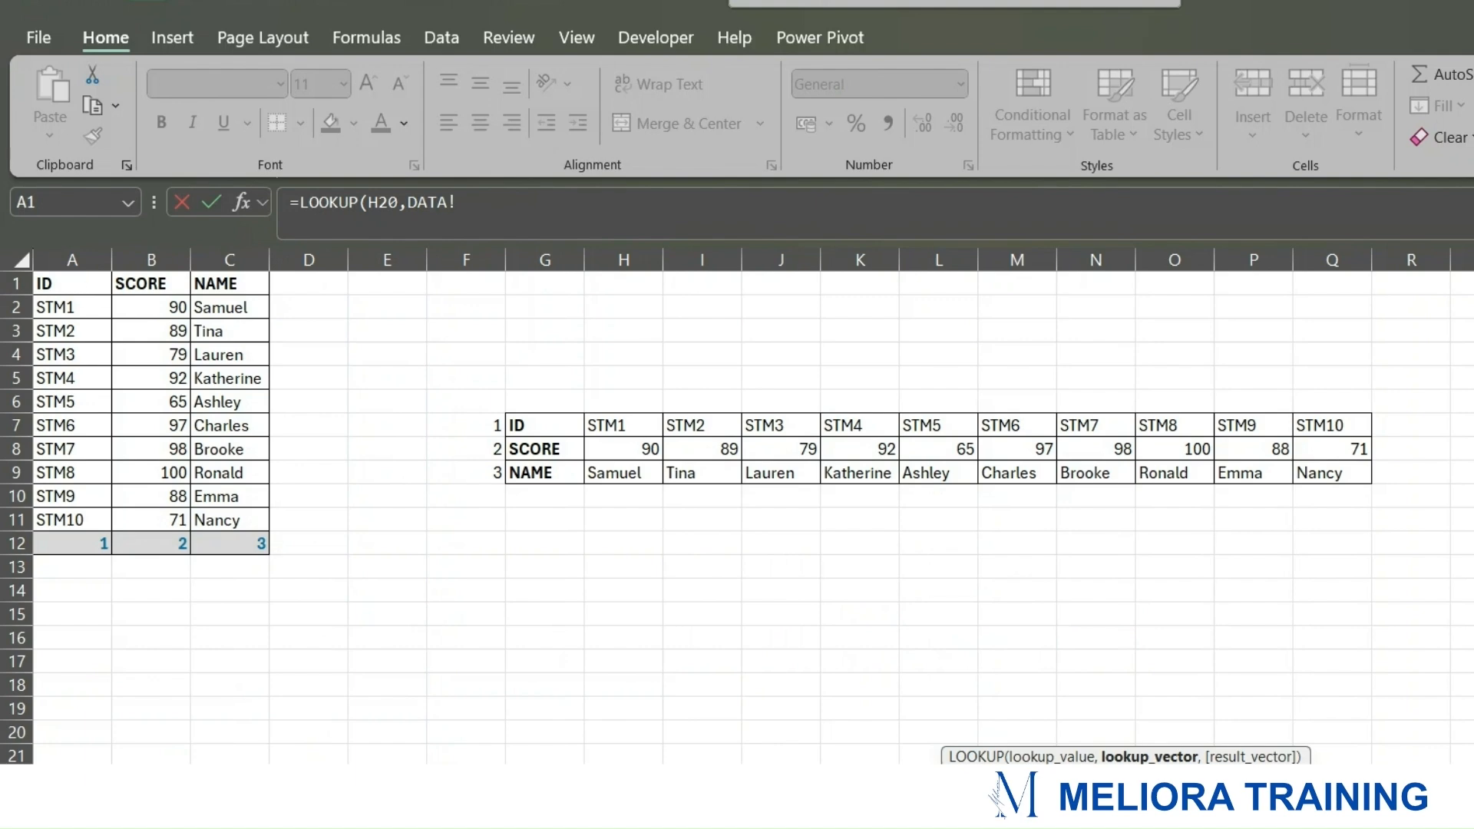
left_click(177, 794)
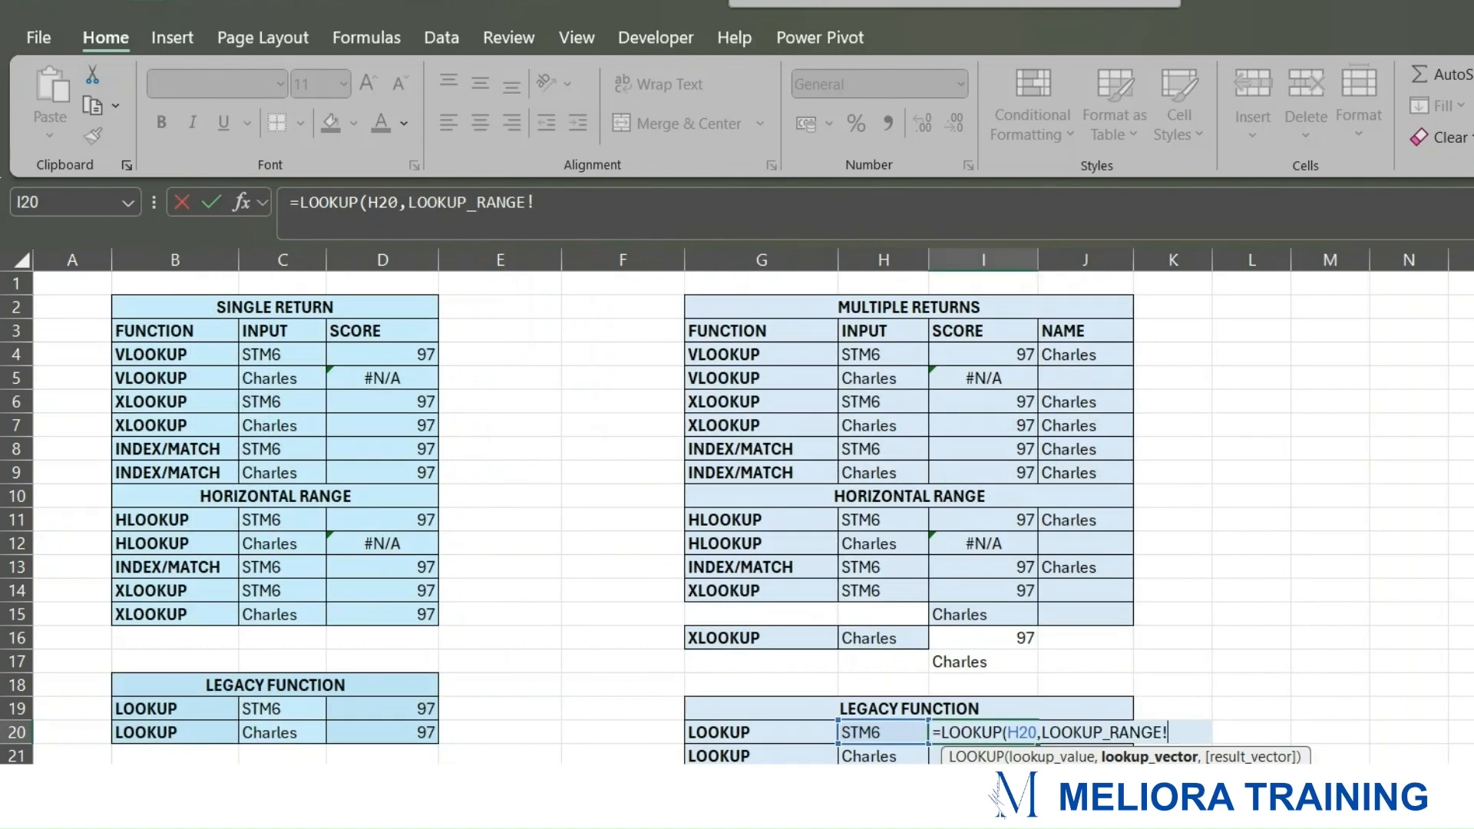
left_click(192, 795)
left_click_drag(48, 285, 72, 522)
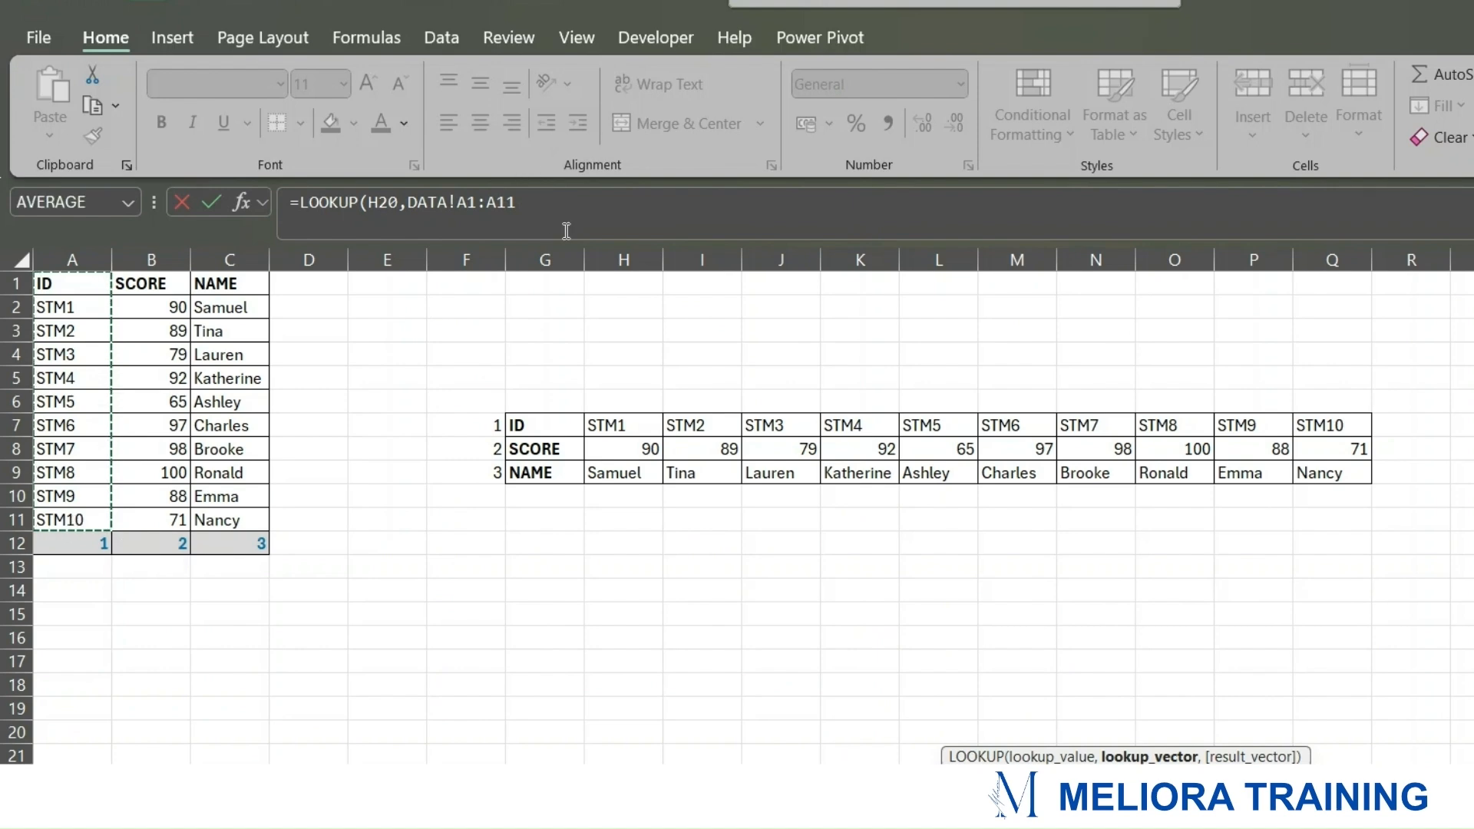
left_click(561, 217)
Step: Complete the I20 LOOKUP formula with the two-column result vector DATA!B1:C11
type(",")
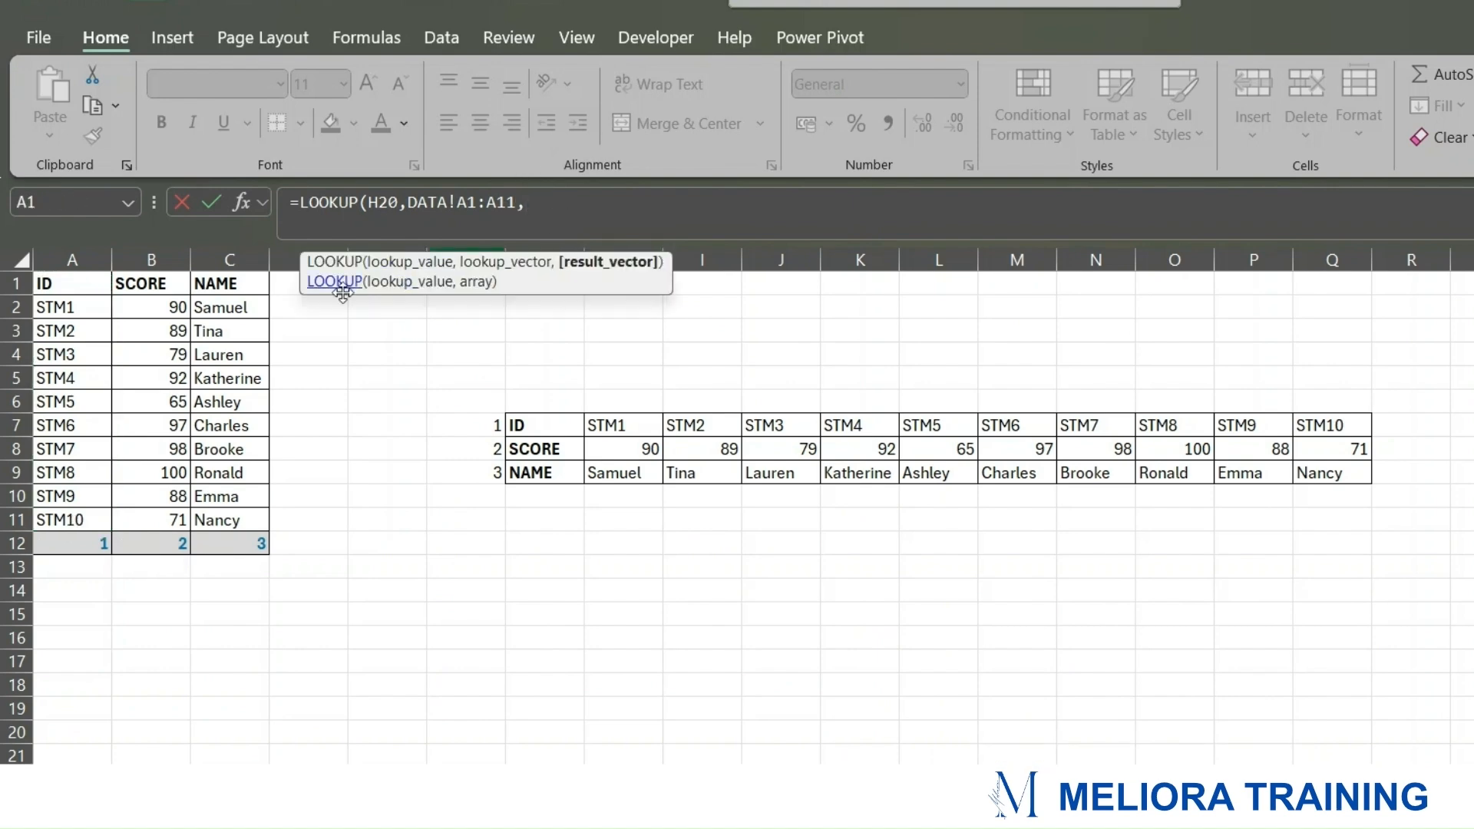
left_click(176, 288)
left_click_drag(176, 288, 230, 520)
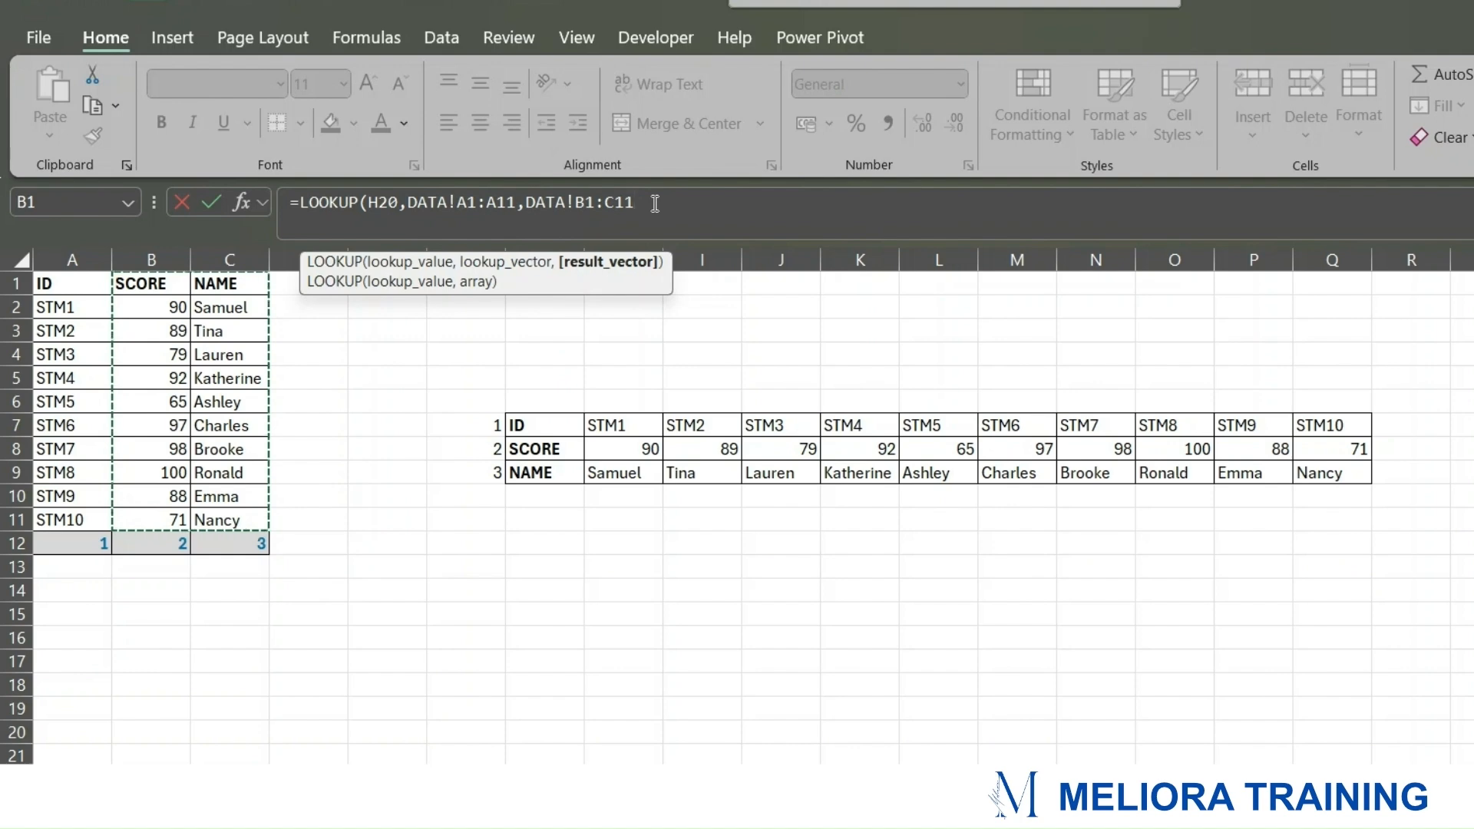
type(")")
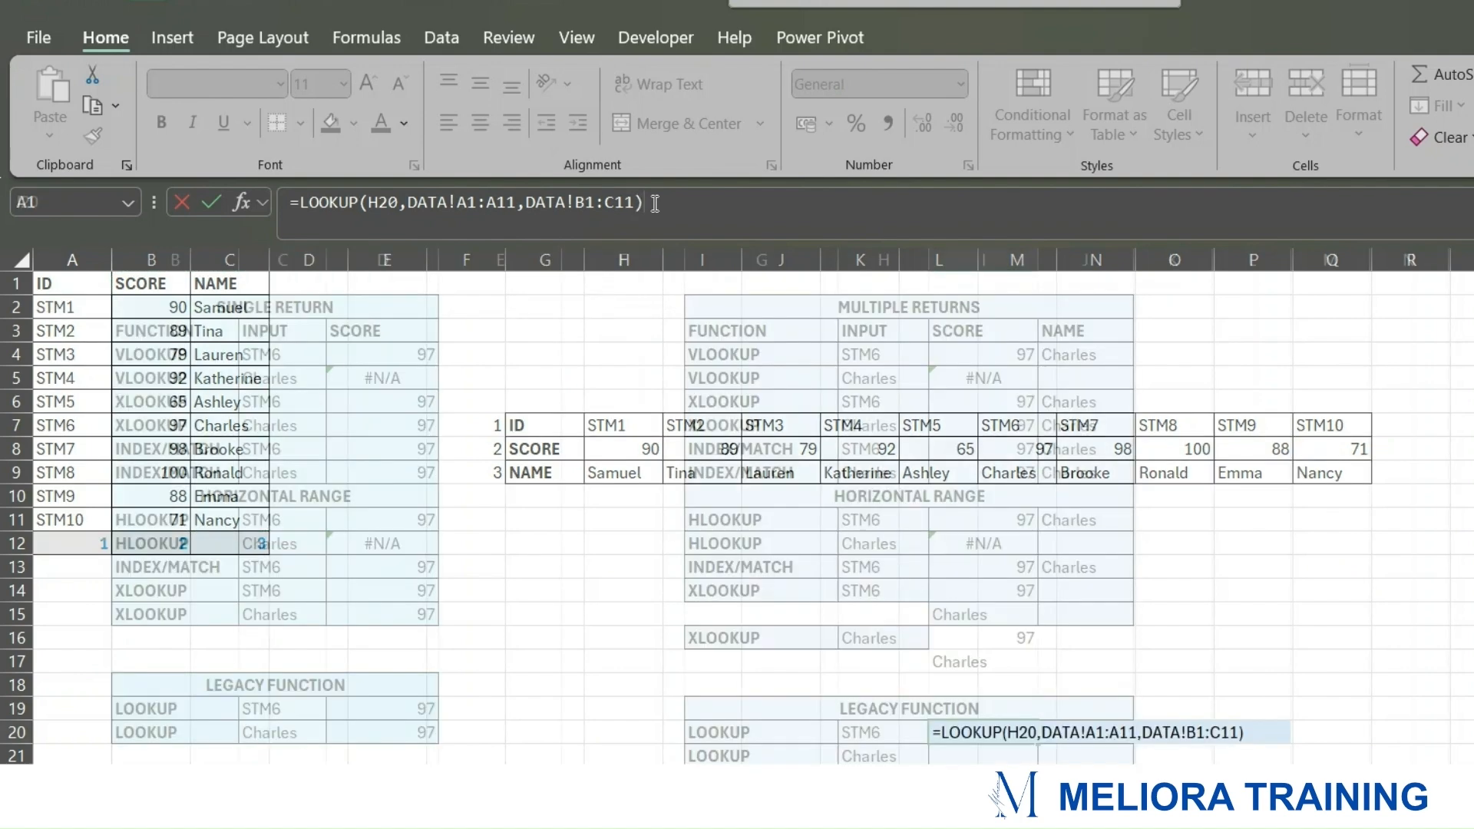
key("Return")
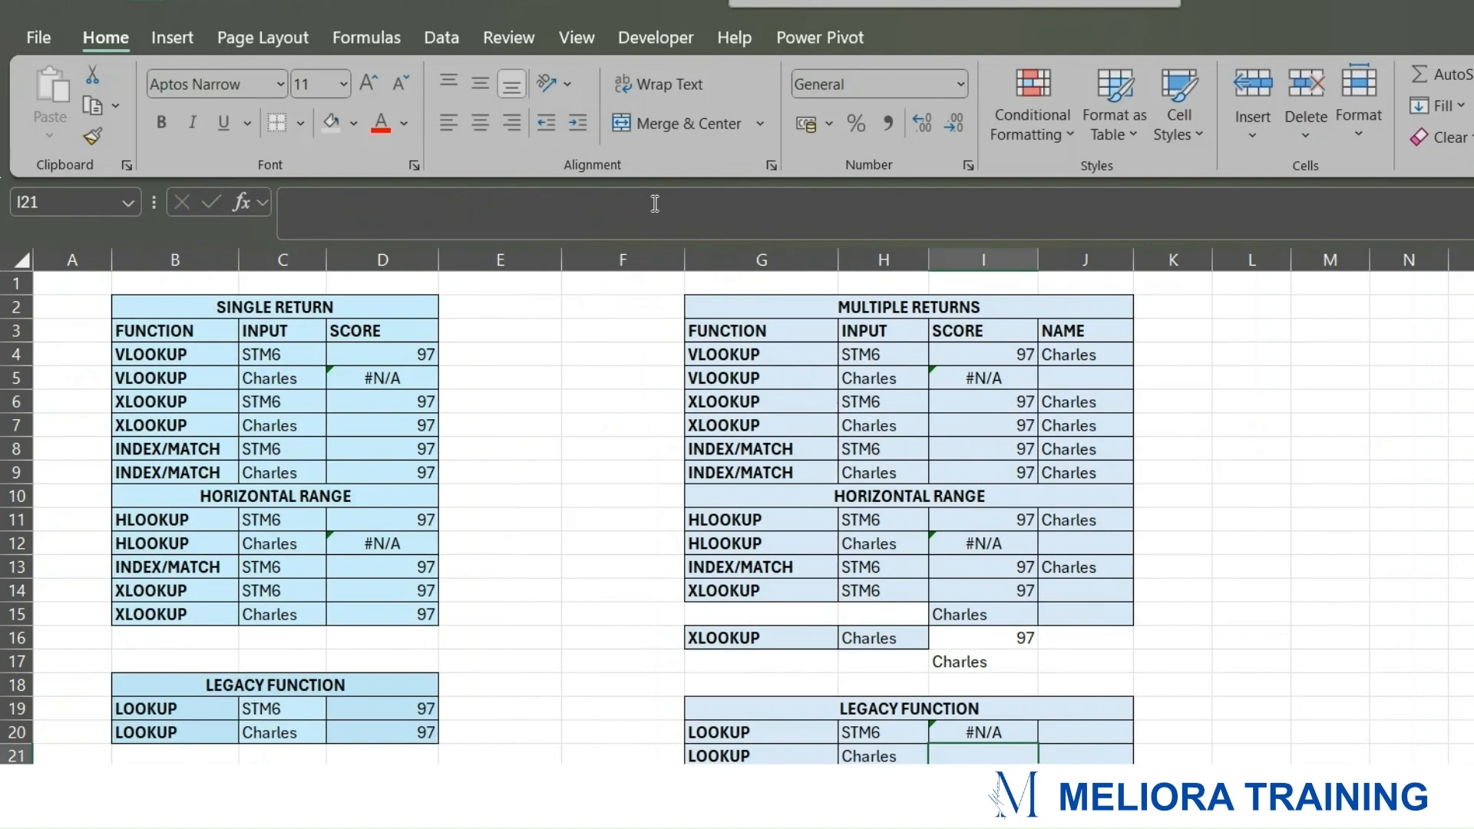
left_click(975, 728)
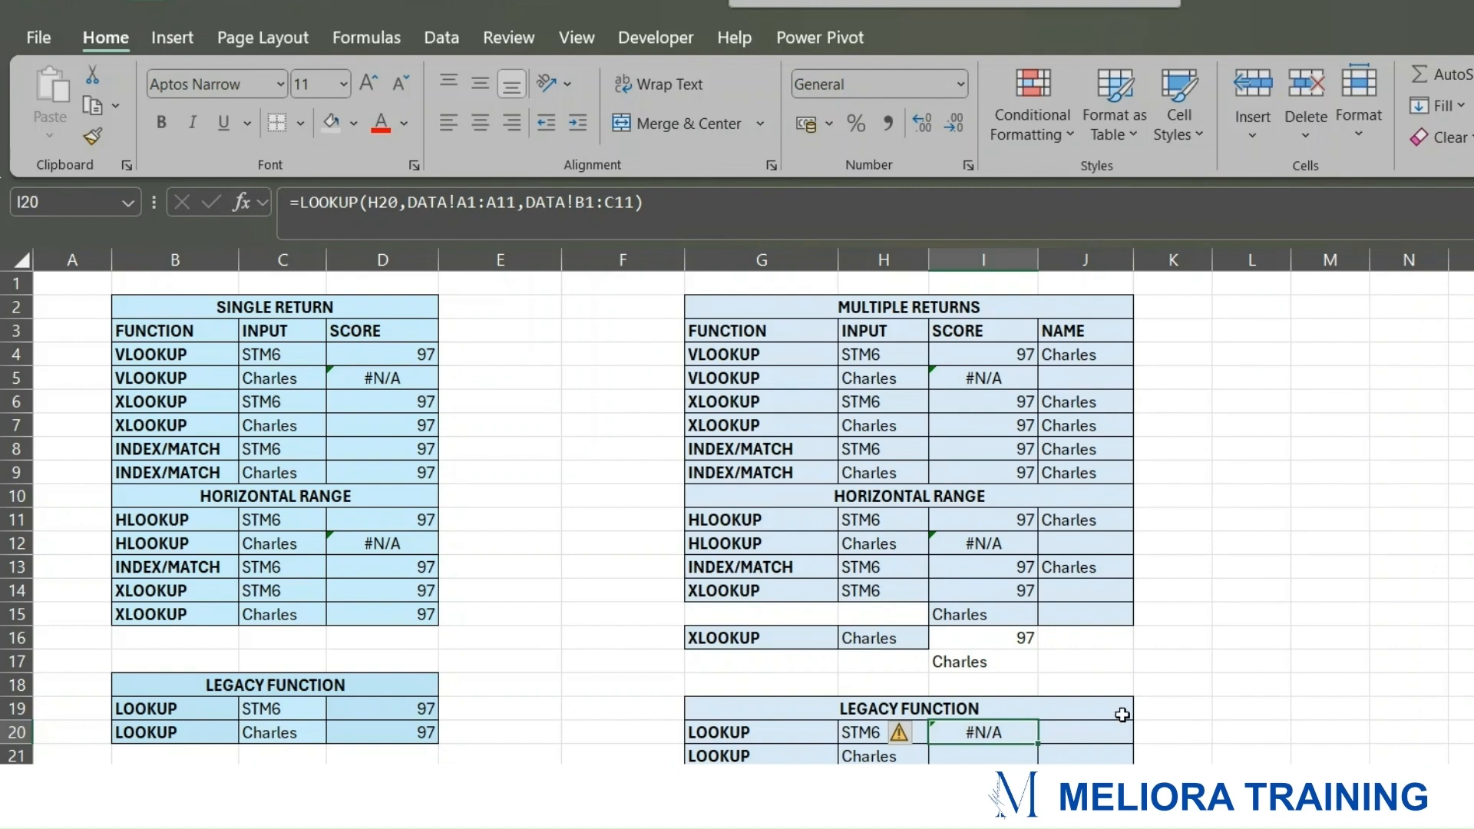
Step: Start a LOOKUP formula in I21 with H21 as lookup value and DATA!C1:C11 as lookup vector
left_click(998, 760)
type("=L")
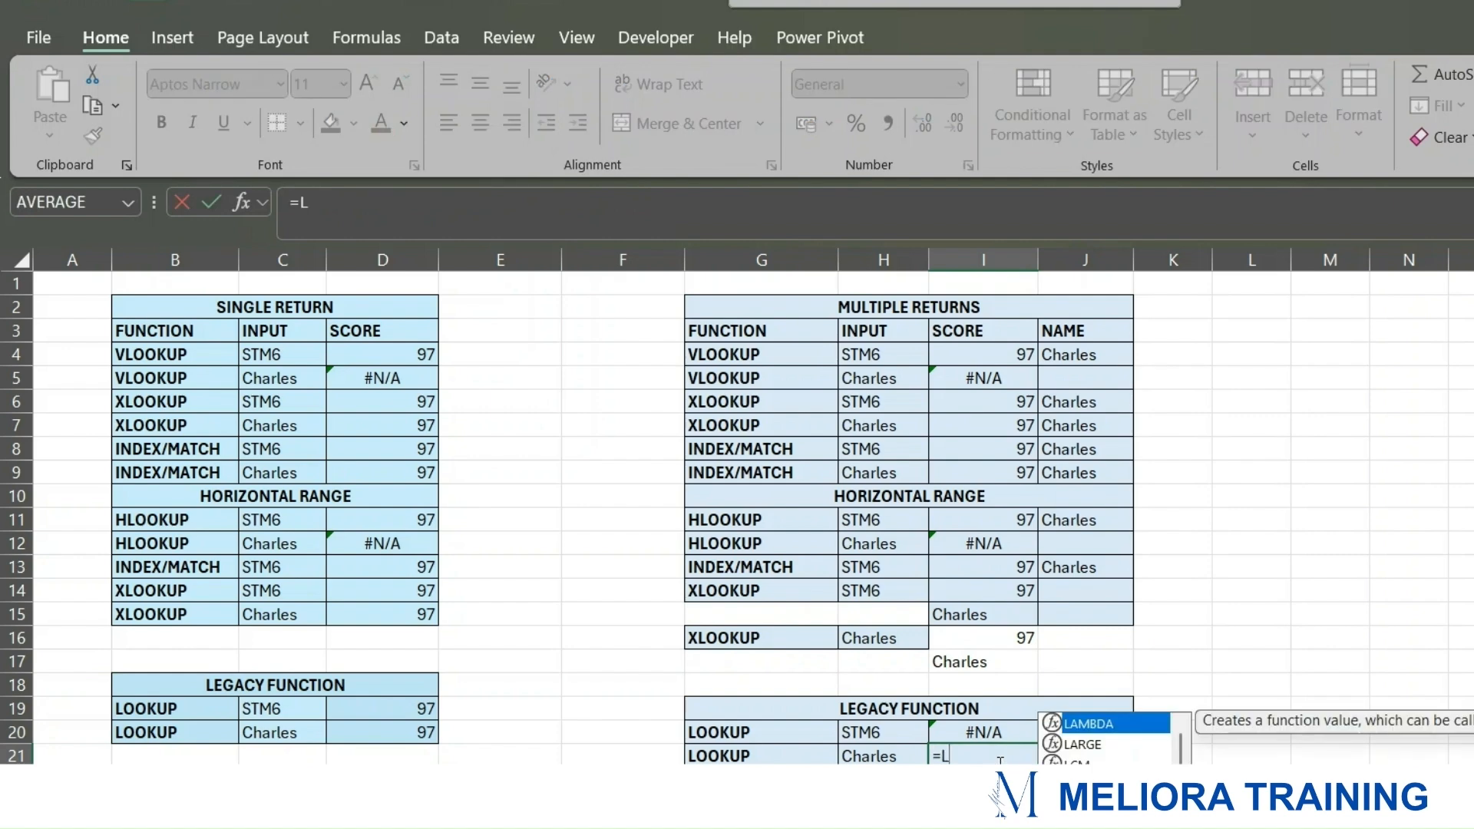
type("OO")
key("Tab")
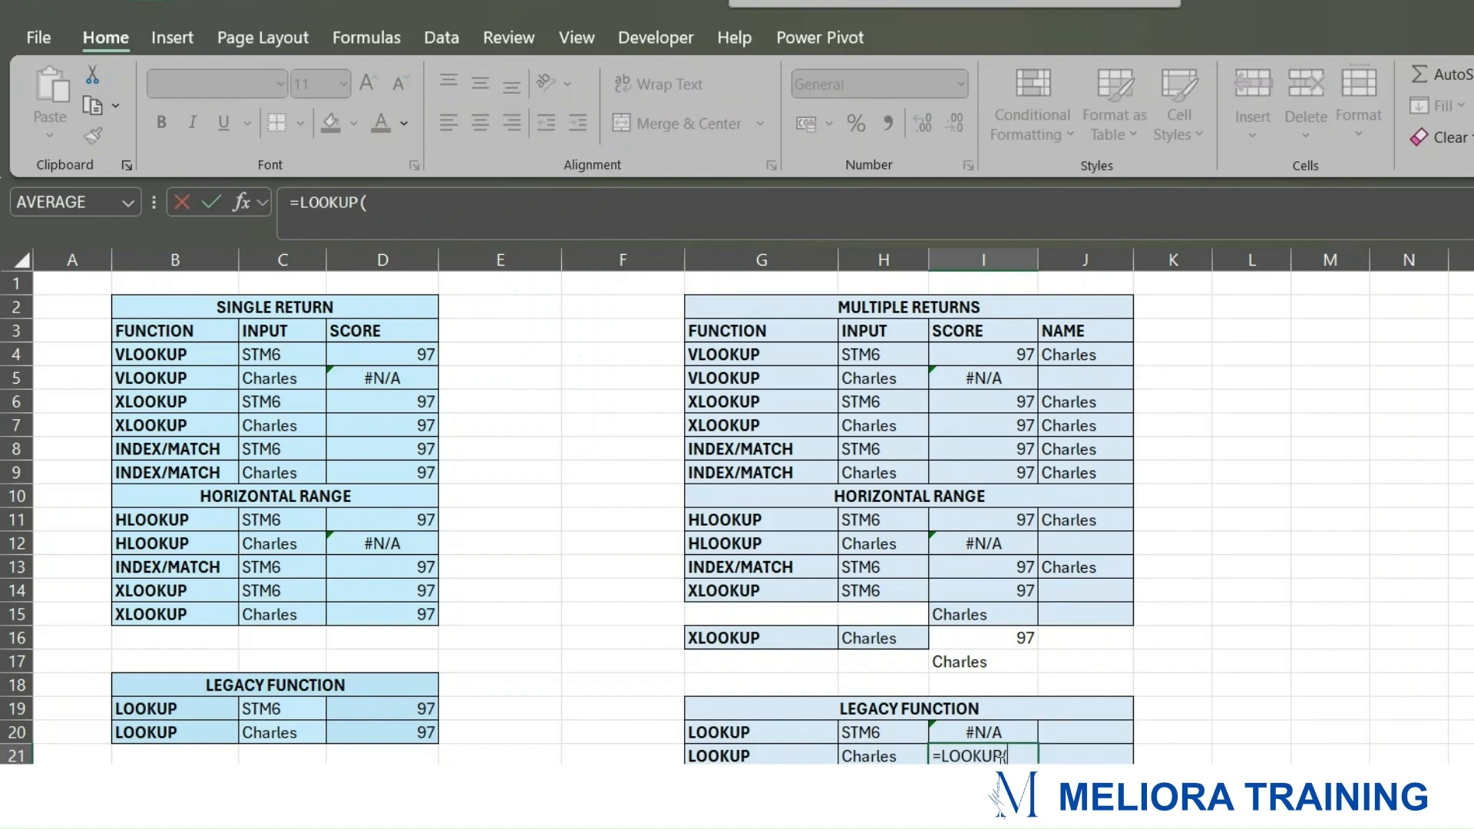
left_click(875, 755)
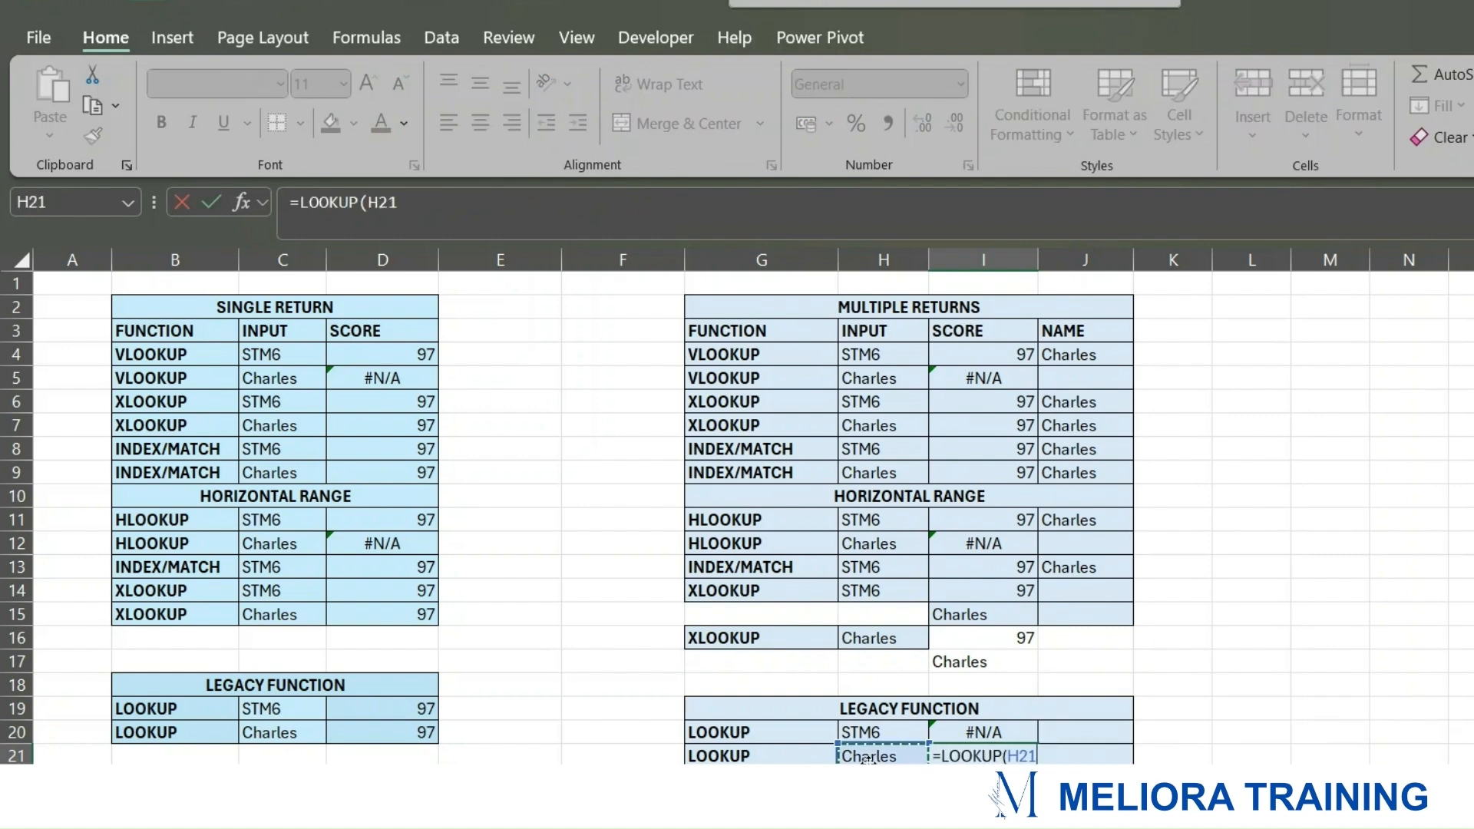
type(",")
left_click(261, 782)
left_click_drag(232, 285, 223, 513)
Step: Complete the I21 LOOKUP formula with DATA!B1:C11 as result vector and review both legacy lookup results
type(",")
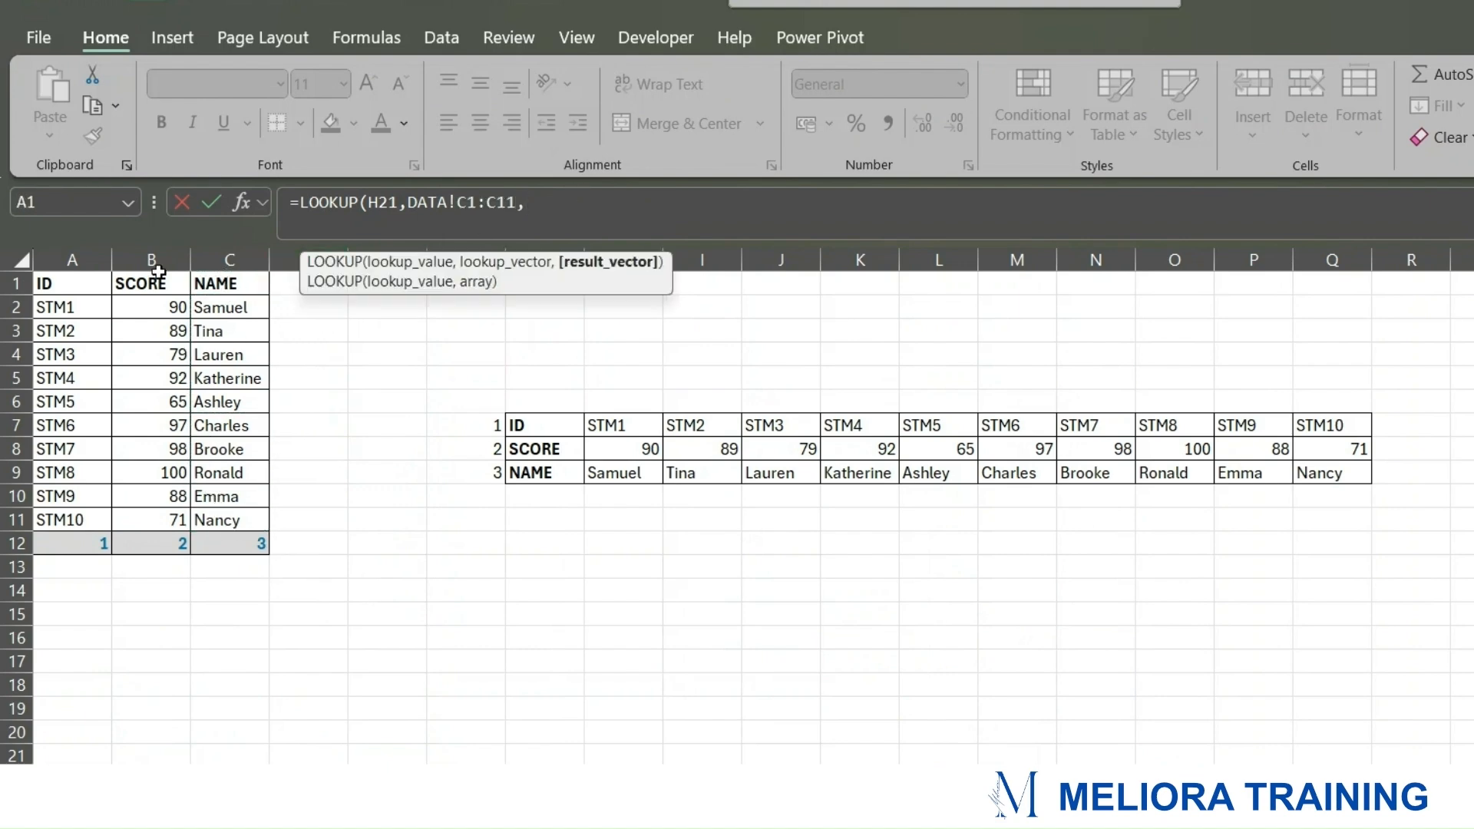
left_click_drag(134, 282, 220, 522)
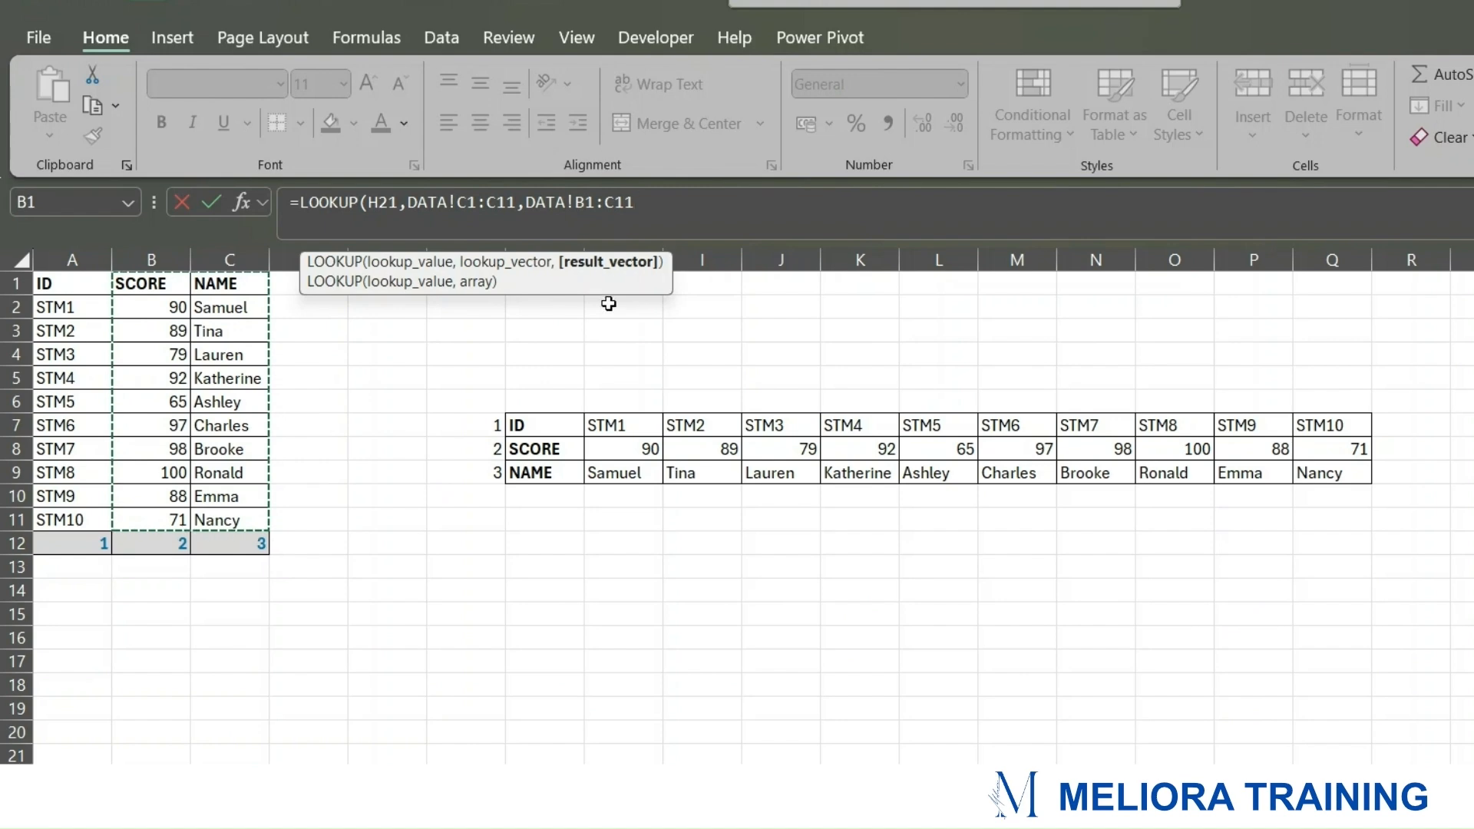
type(")")
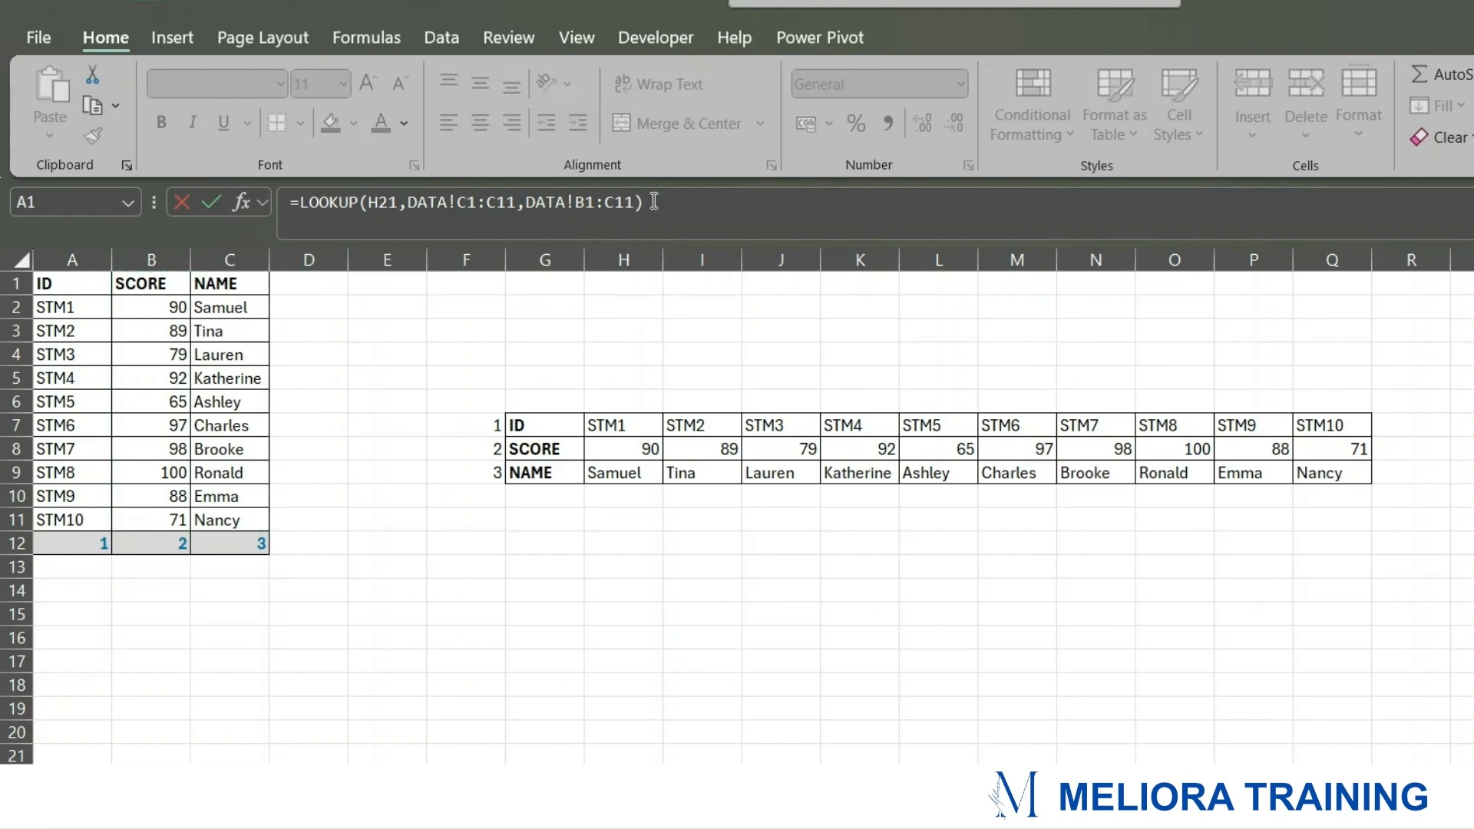
key("Return")
left_click_drag(1022, 738, 1030, 757)
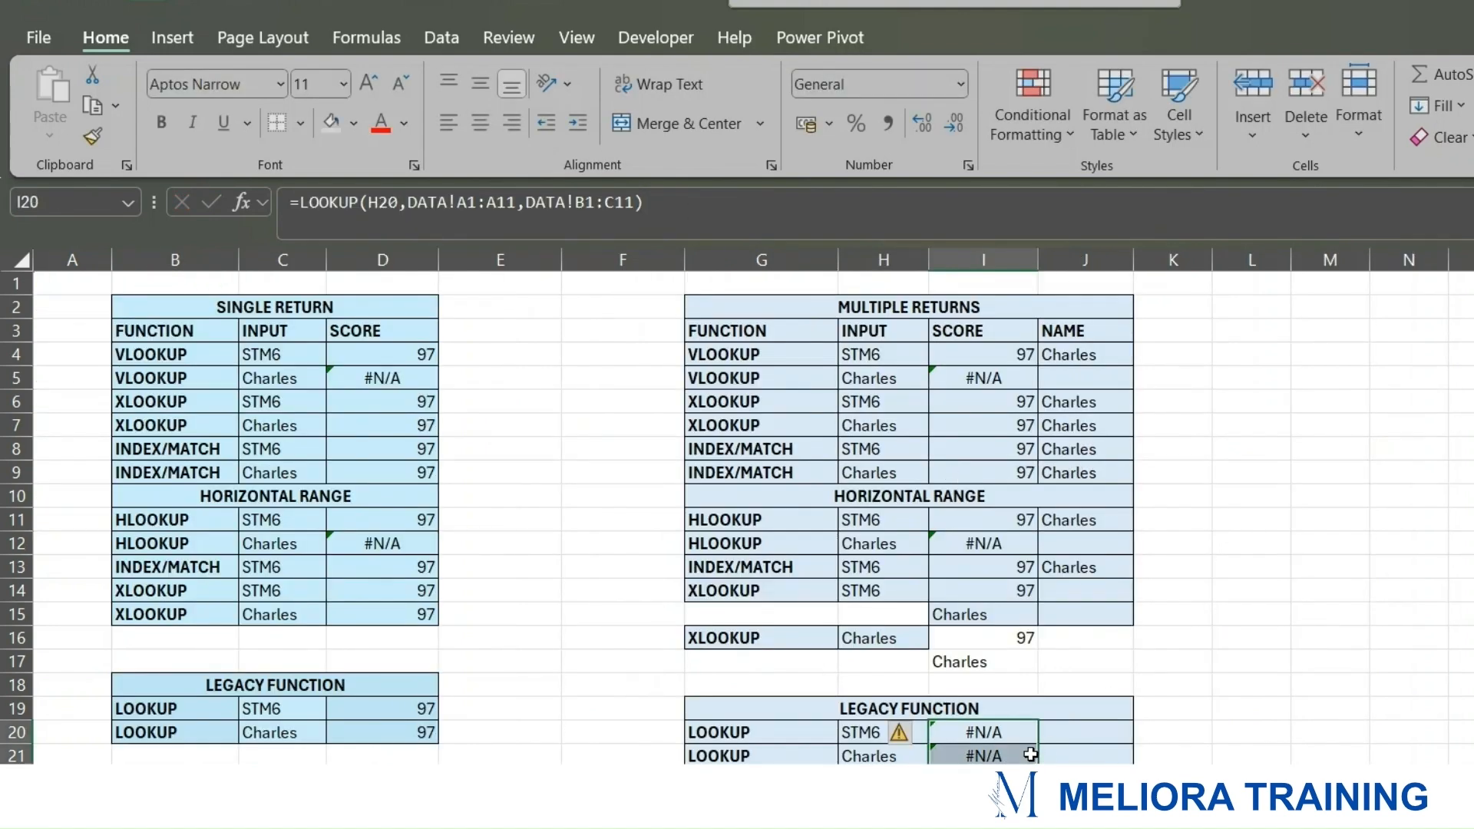
Step: Select the range B2:J17 to review the single-return and multiple-return tables together
left_click(1279, 660)
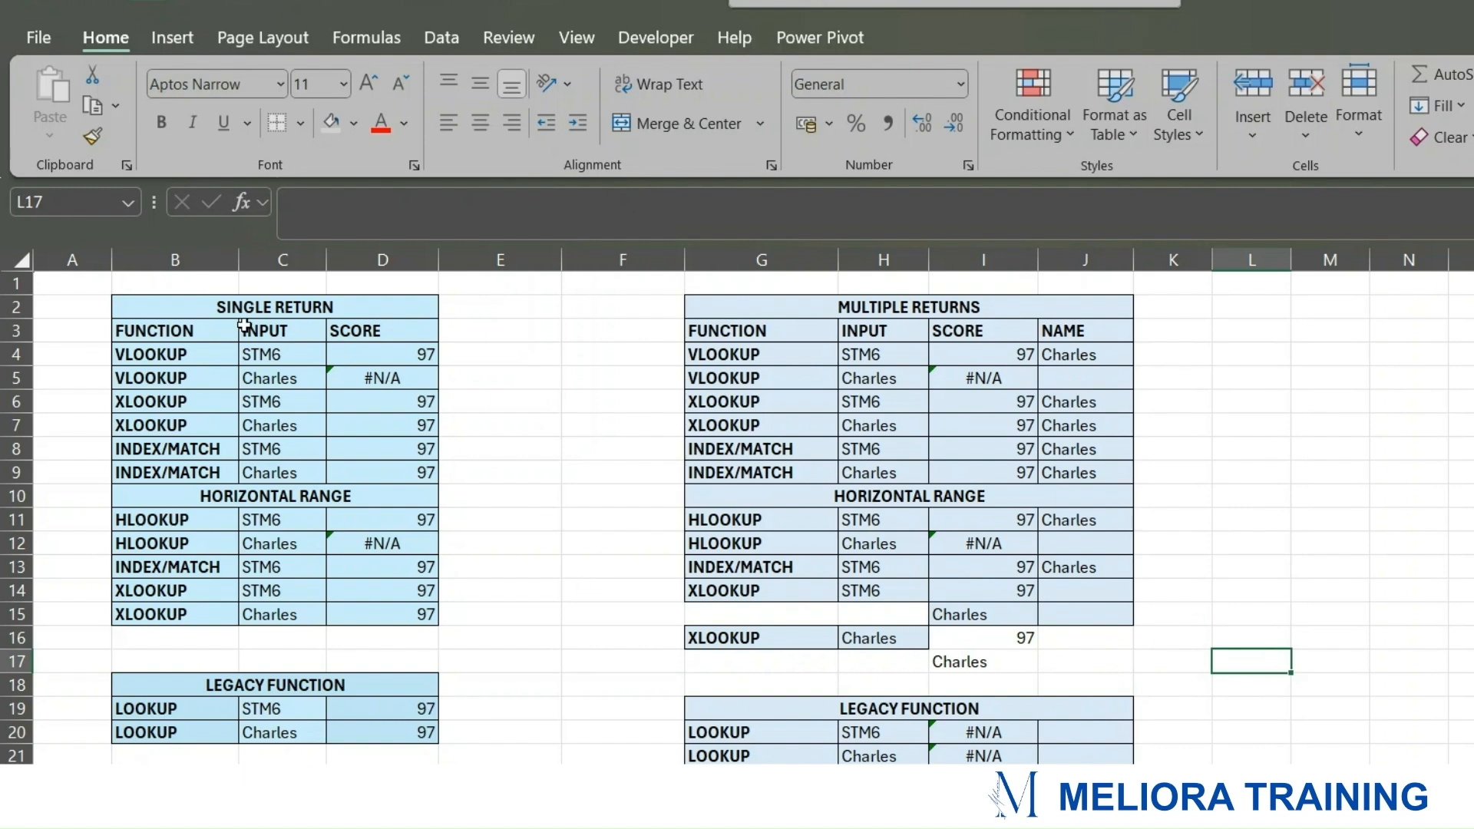
left_click_drag(162, 311, 1076, 658)
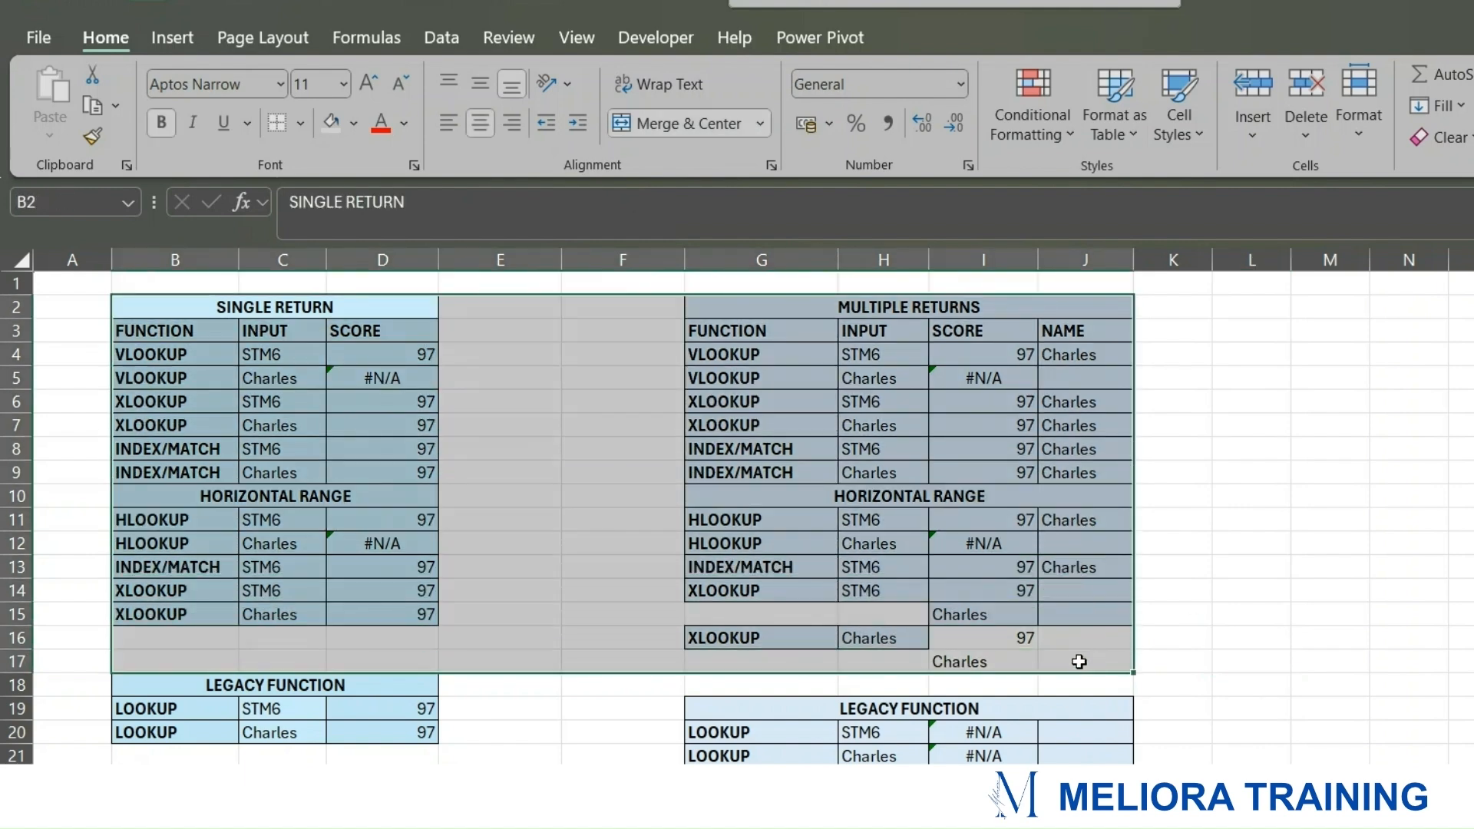
Step: Review the horizontal XLOOKUP entry for Charles in row 16 and its spilled results beside the row above
left_click(1398, 502)
left_click(883, 637)
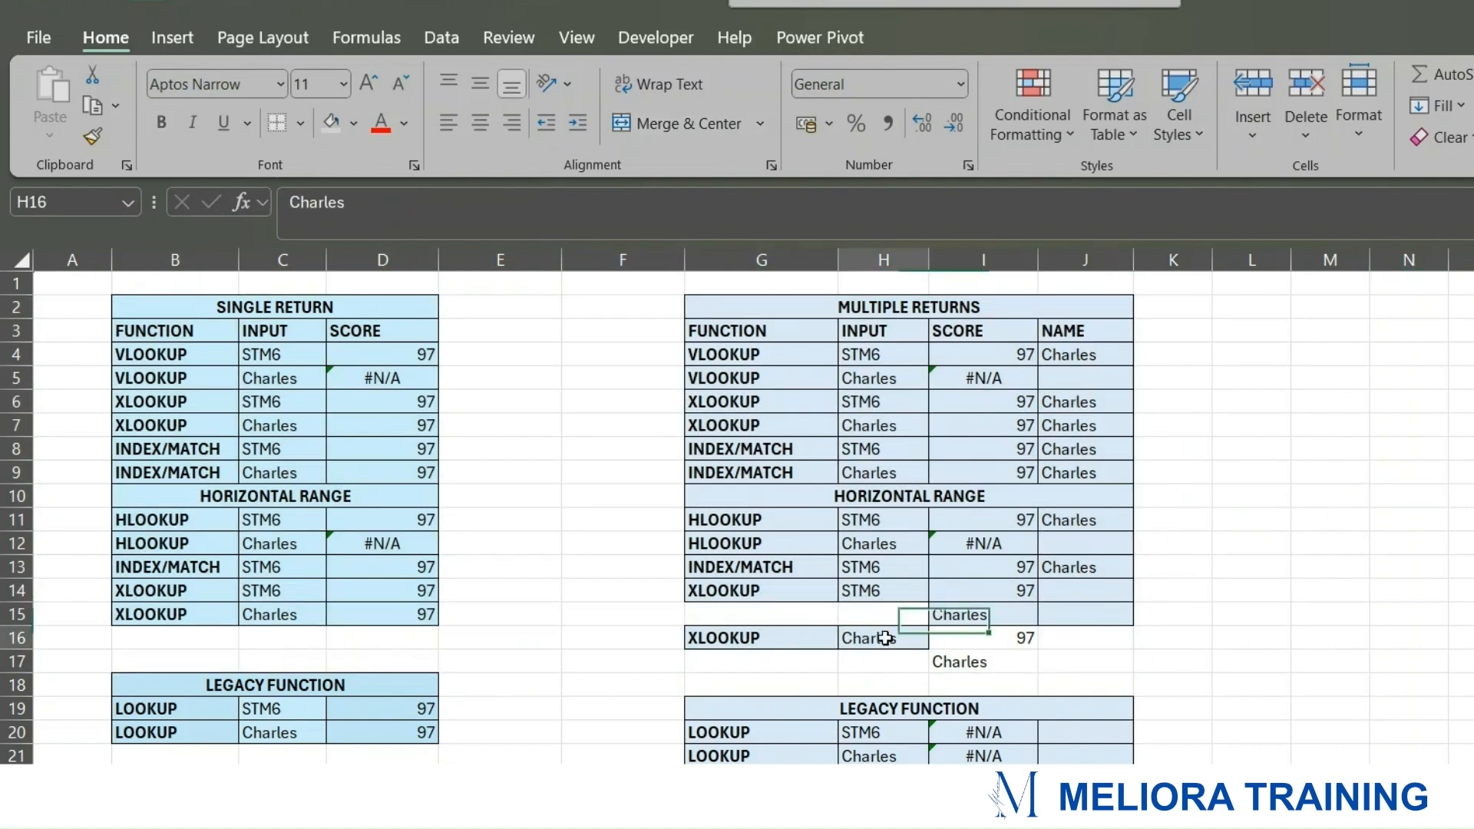
left_click(966, 618)
left_click(988, 658)
left_click(990, 639)
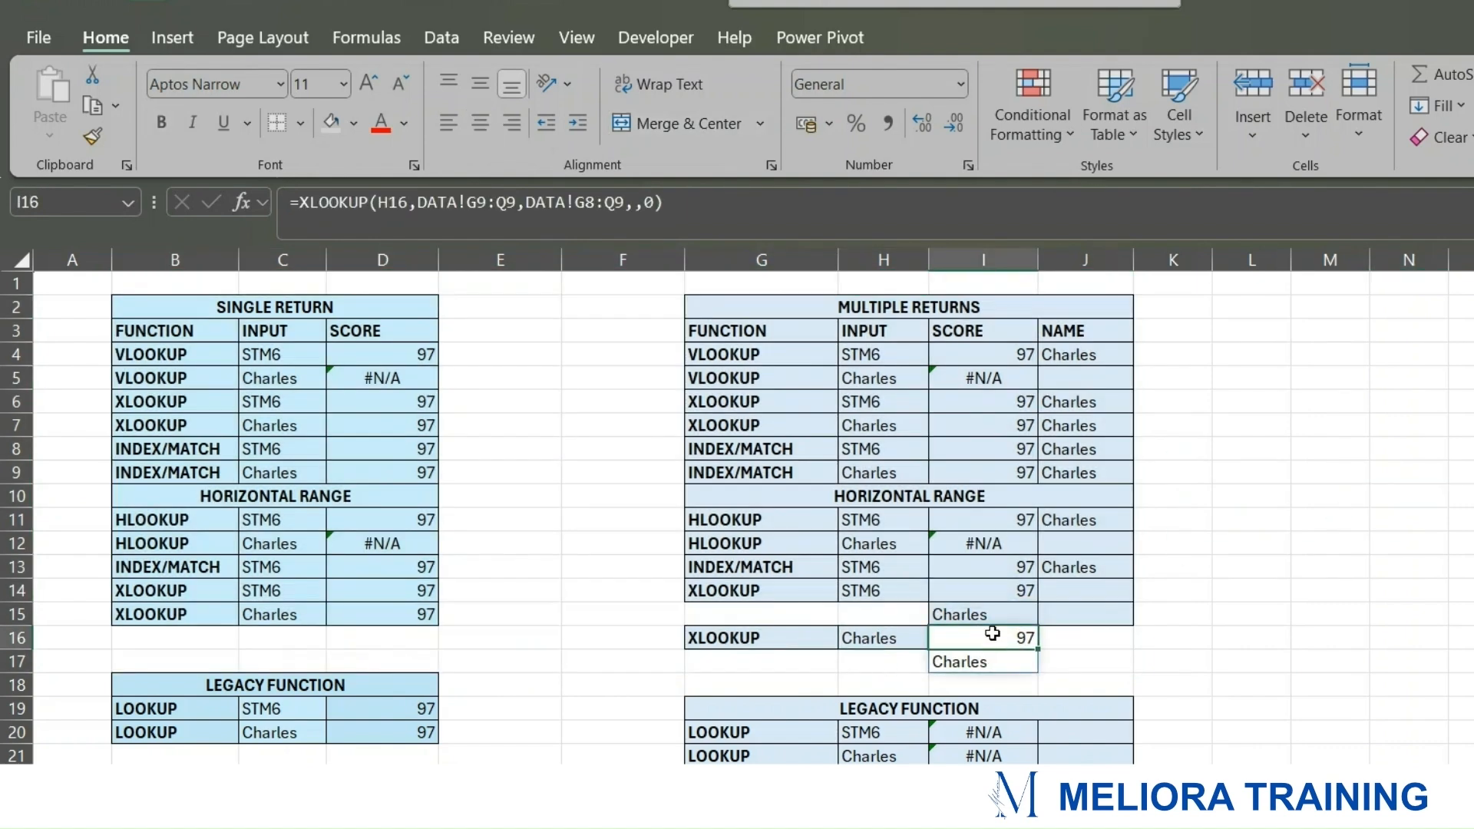
left_click(1001, 607)
left_click(1337, 610)
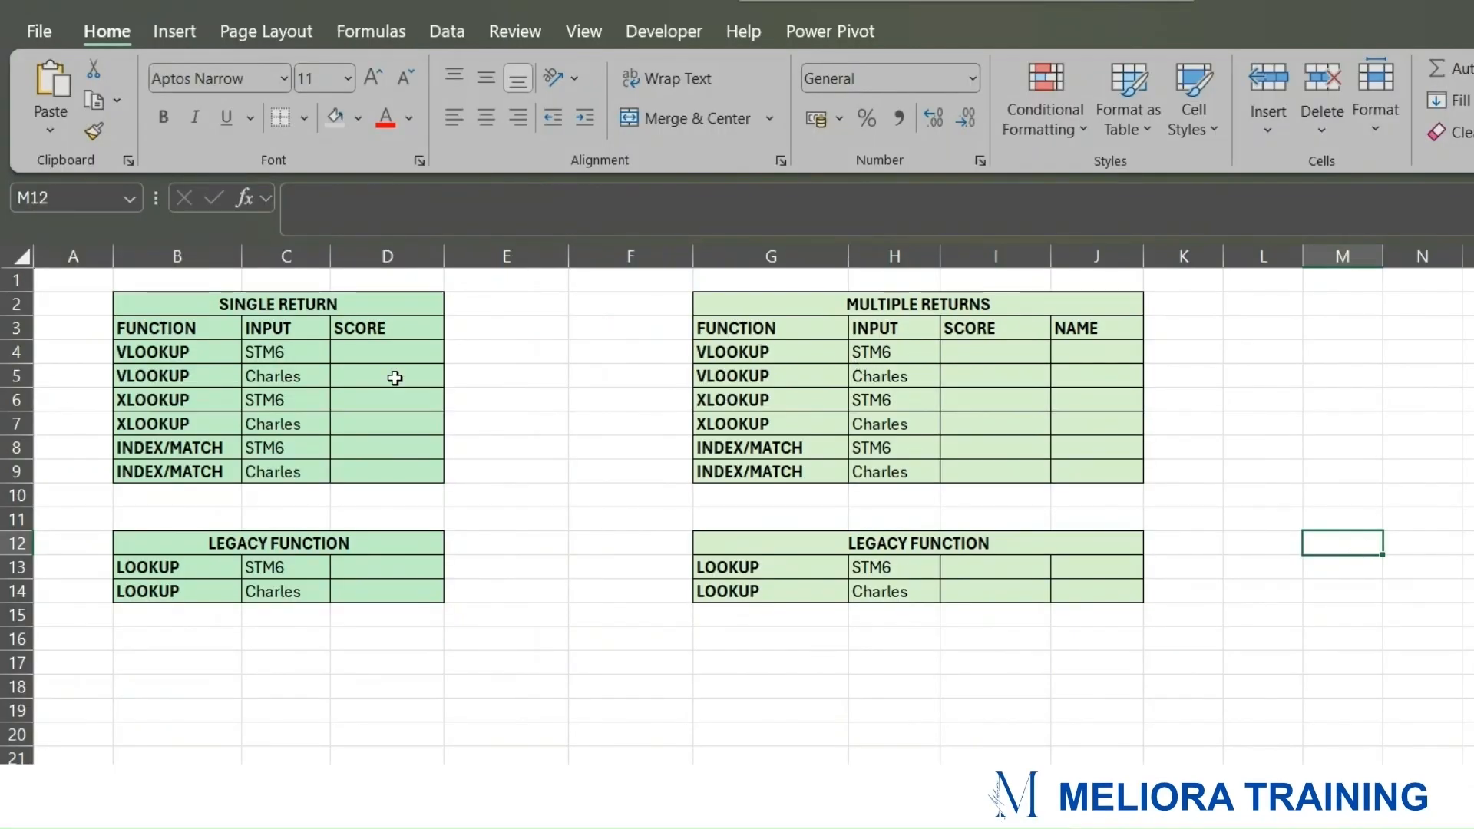
Step: Review the blank single-return and multiple-return tables on the new sheet and the source data in A1:C11
left_click_drag(197, 299, 353, 580)
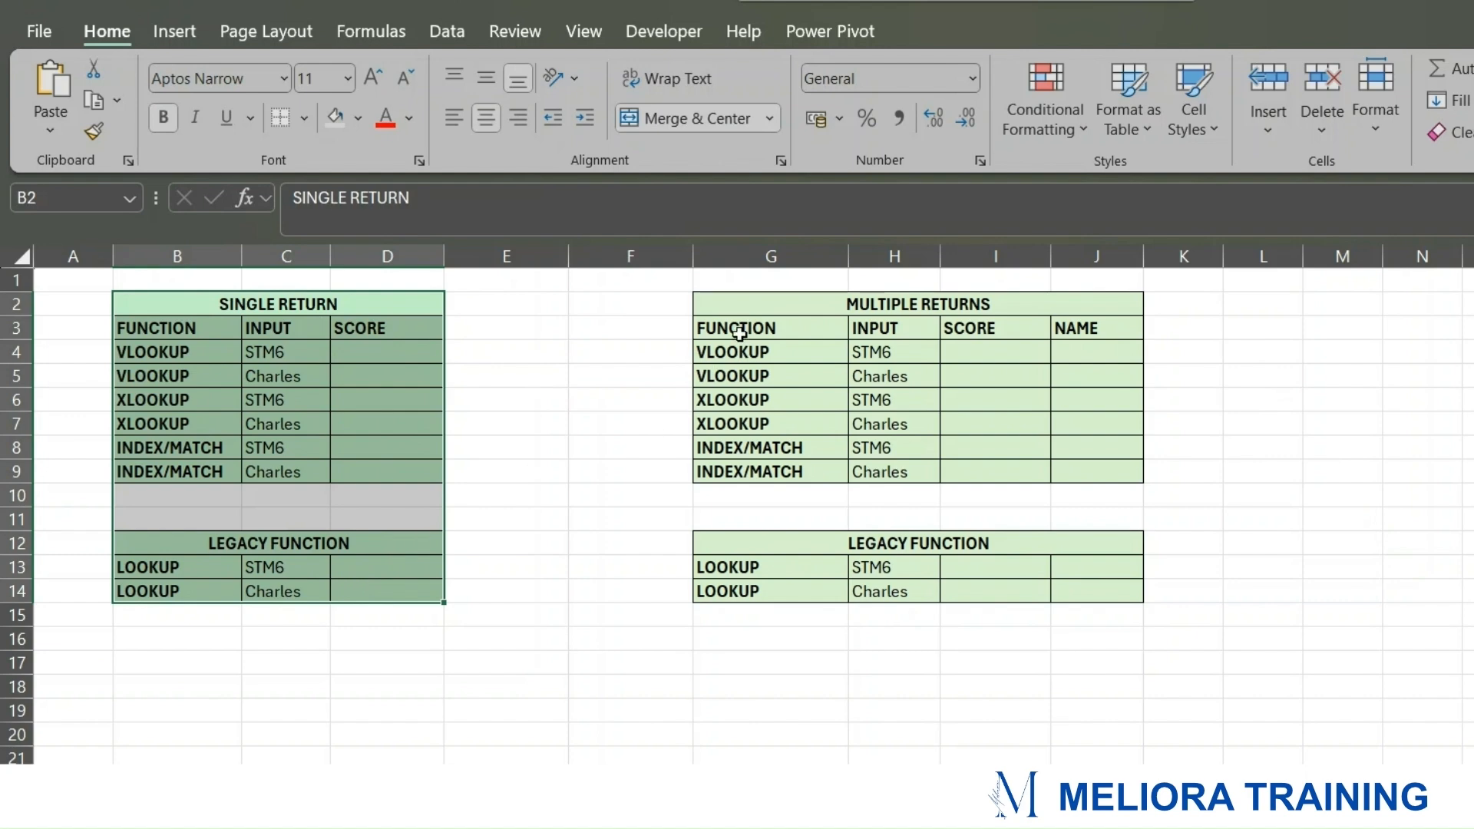
left_click_drag(740, 333, 1106, 587)
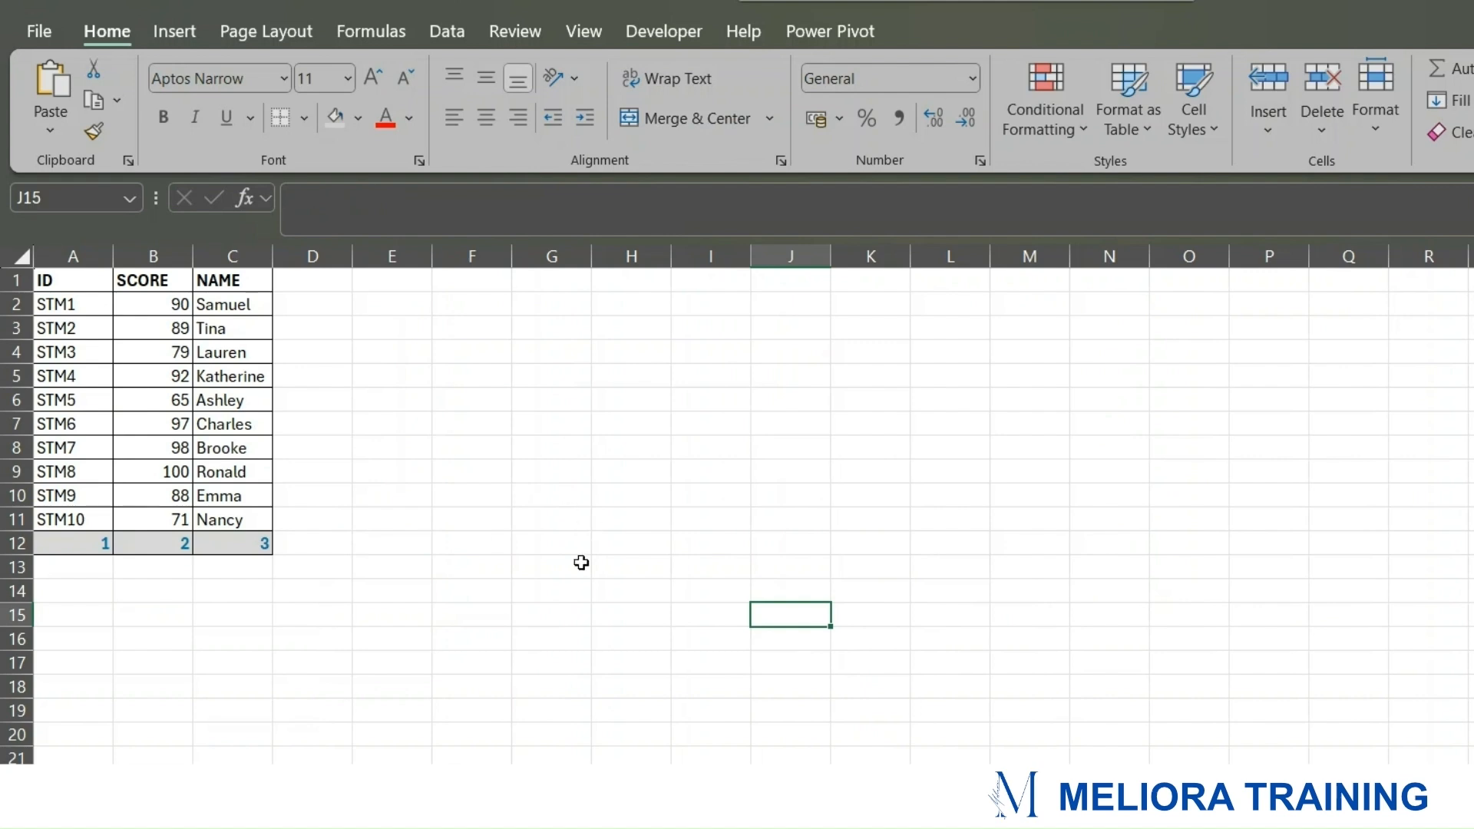
left_click_drag(77, 281, 231, 515)
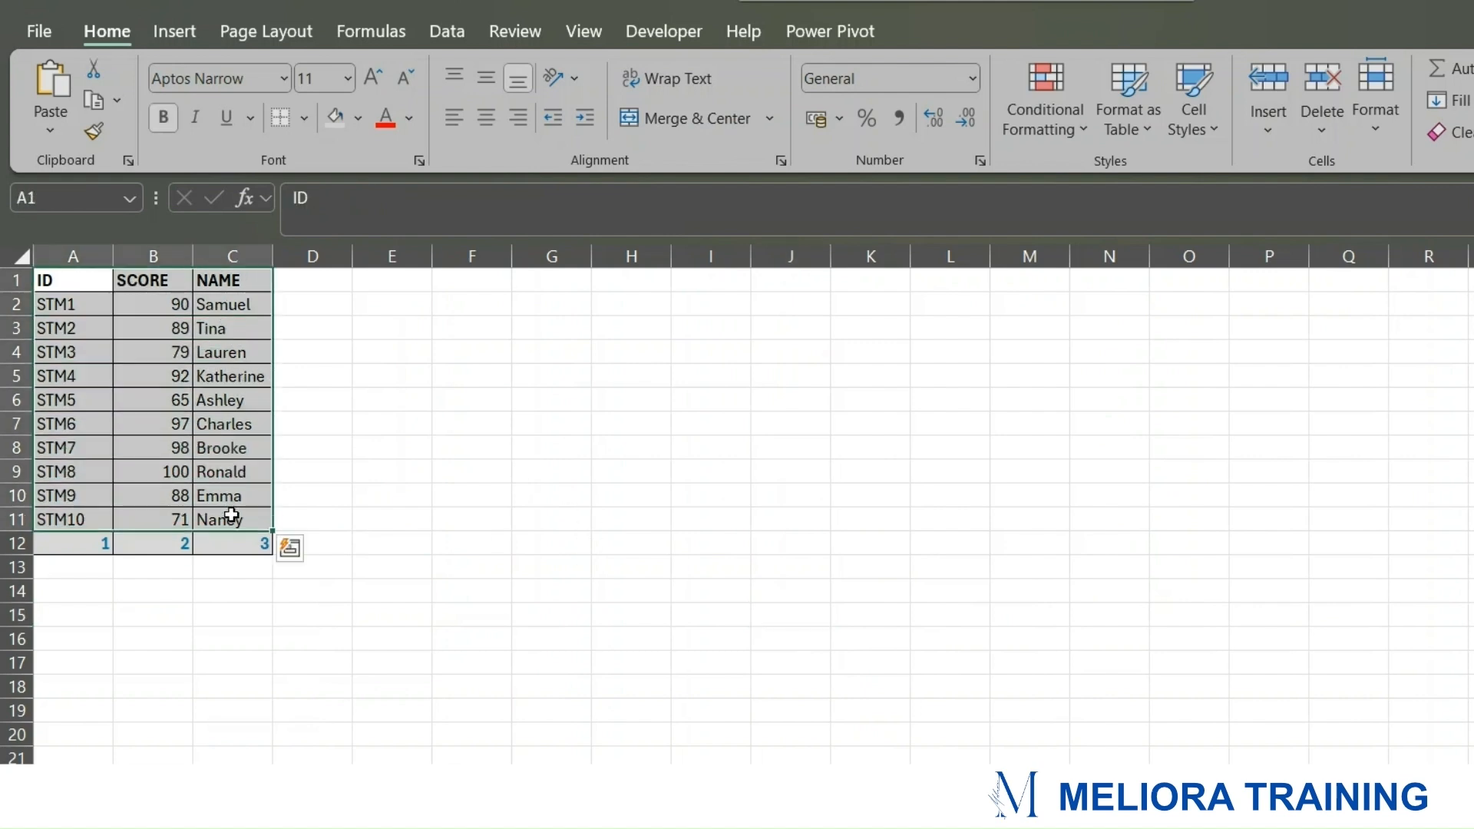
left_click(393, 374)
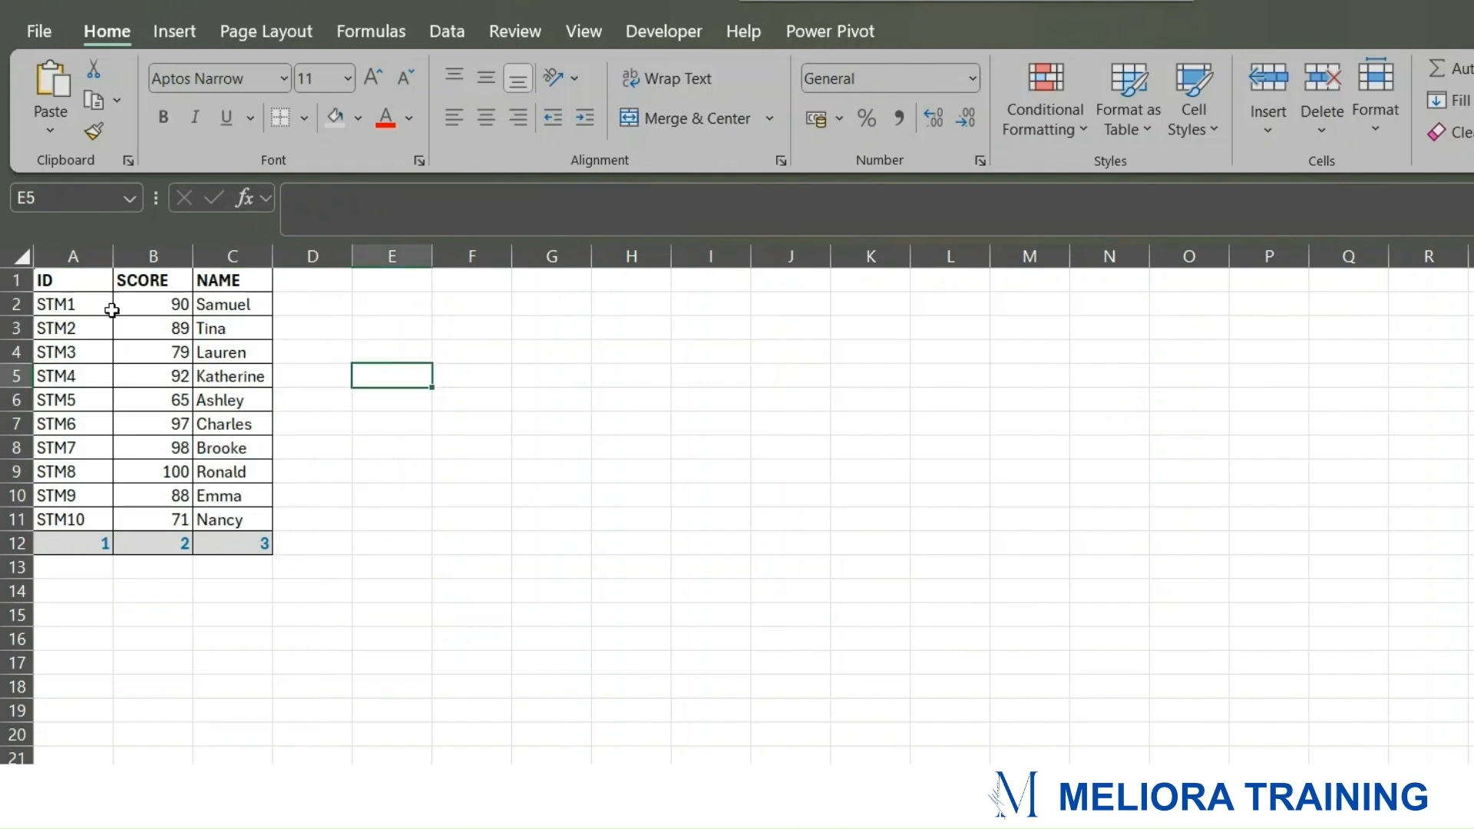
Step: Move the column-number row from A12:C12 down to A15:C15, away from the source data
left_click(80, 282)
left_click_drag(73, 545, 179, 612)
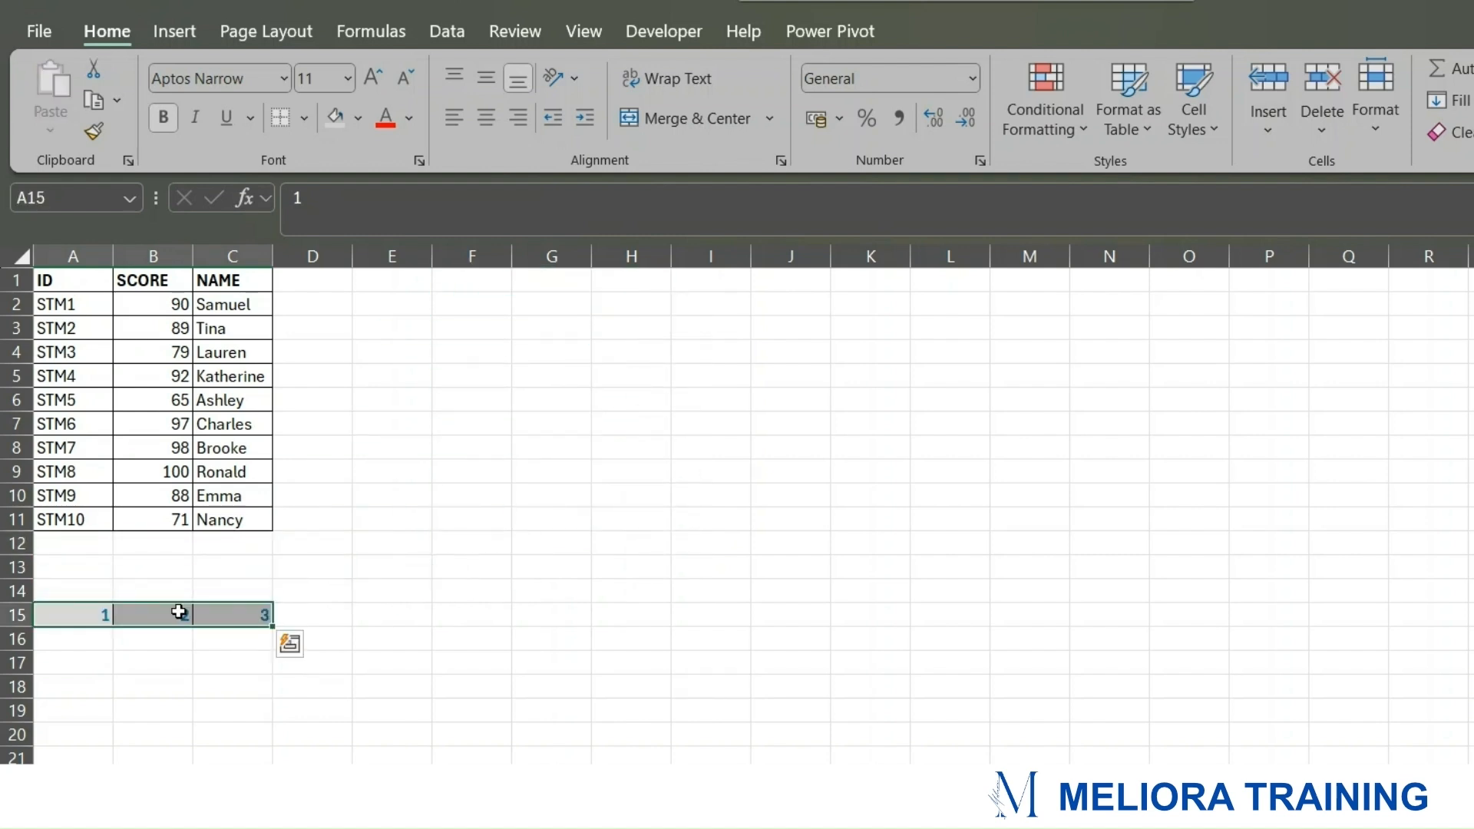
left_click(483, 552)
Step: Convert the range A1:C11 into an Excel table with headers
left_click(59, 274)
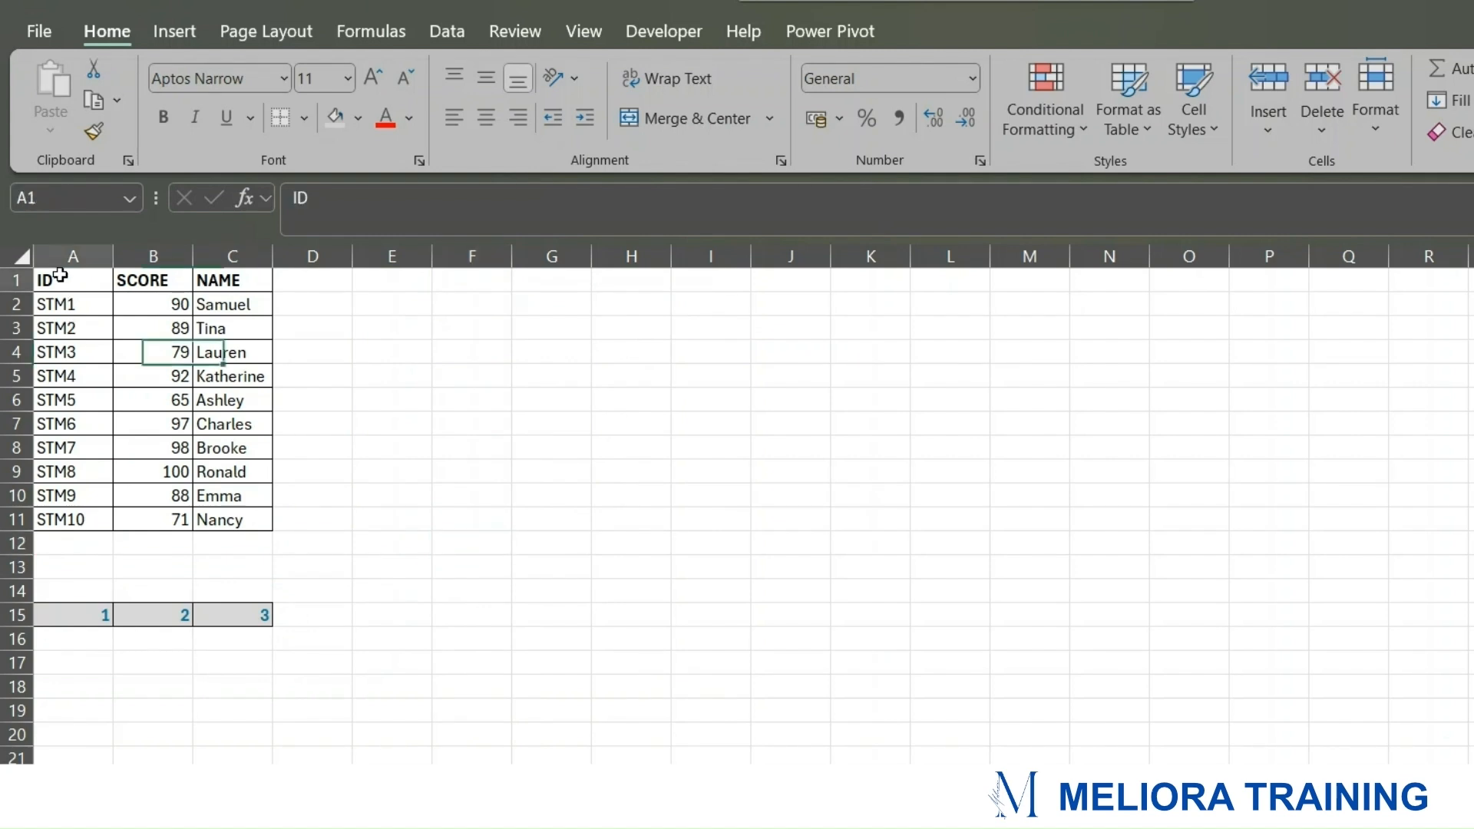
left_click_drag(59, 274, 229, 520)
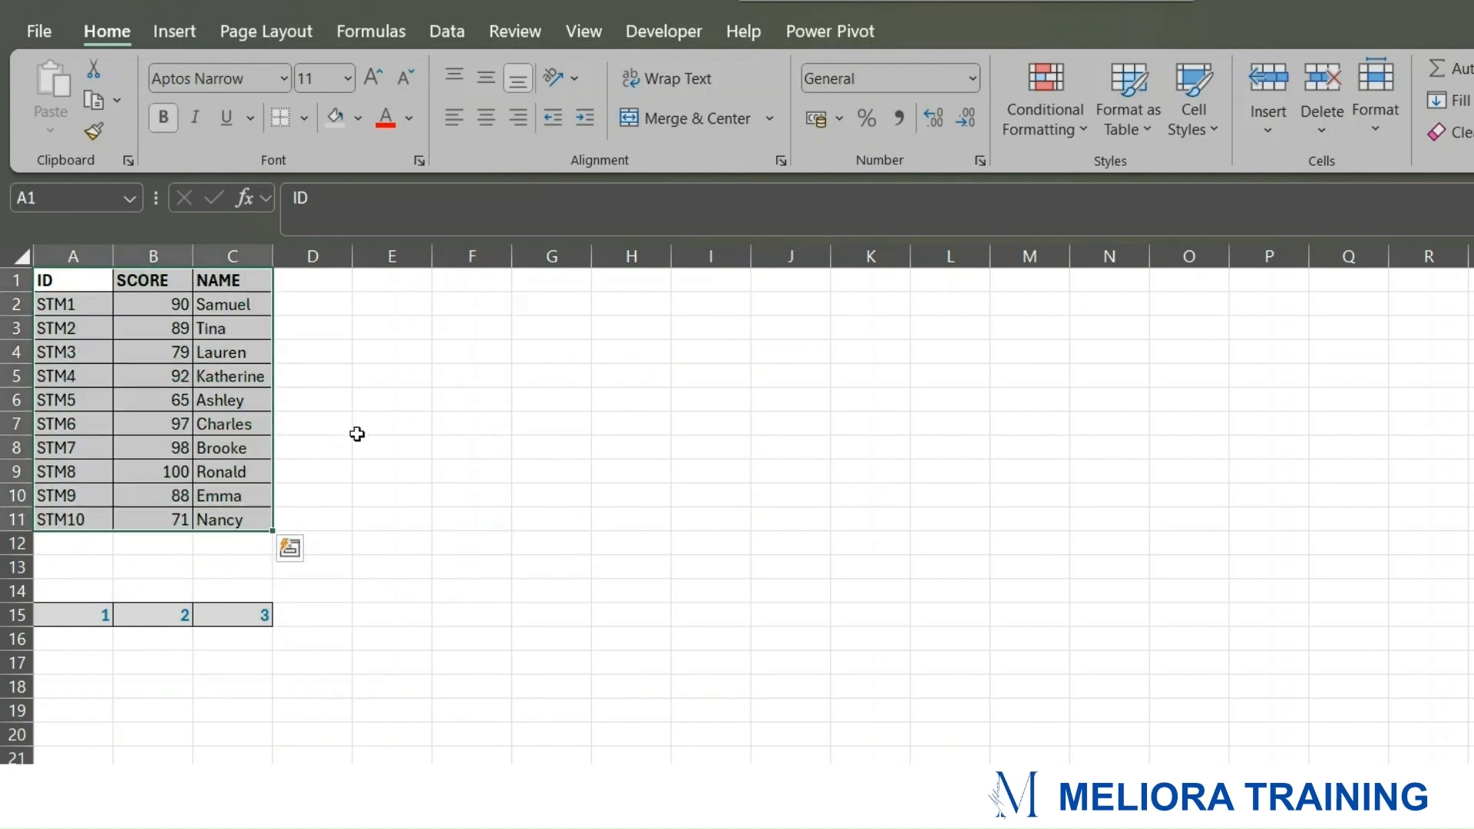
left_click(167, 37)
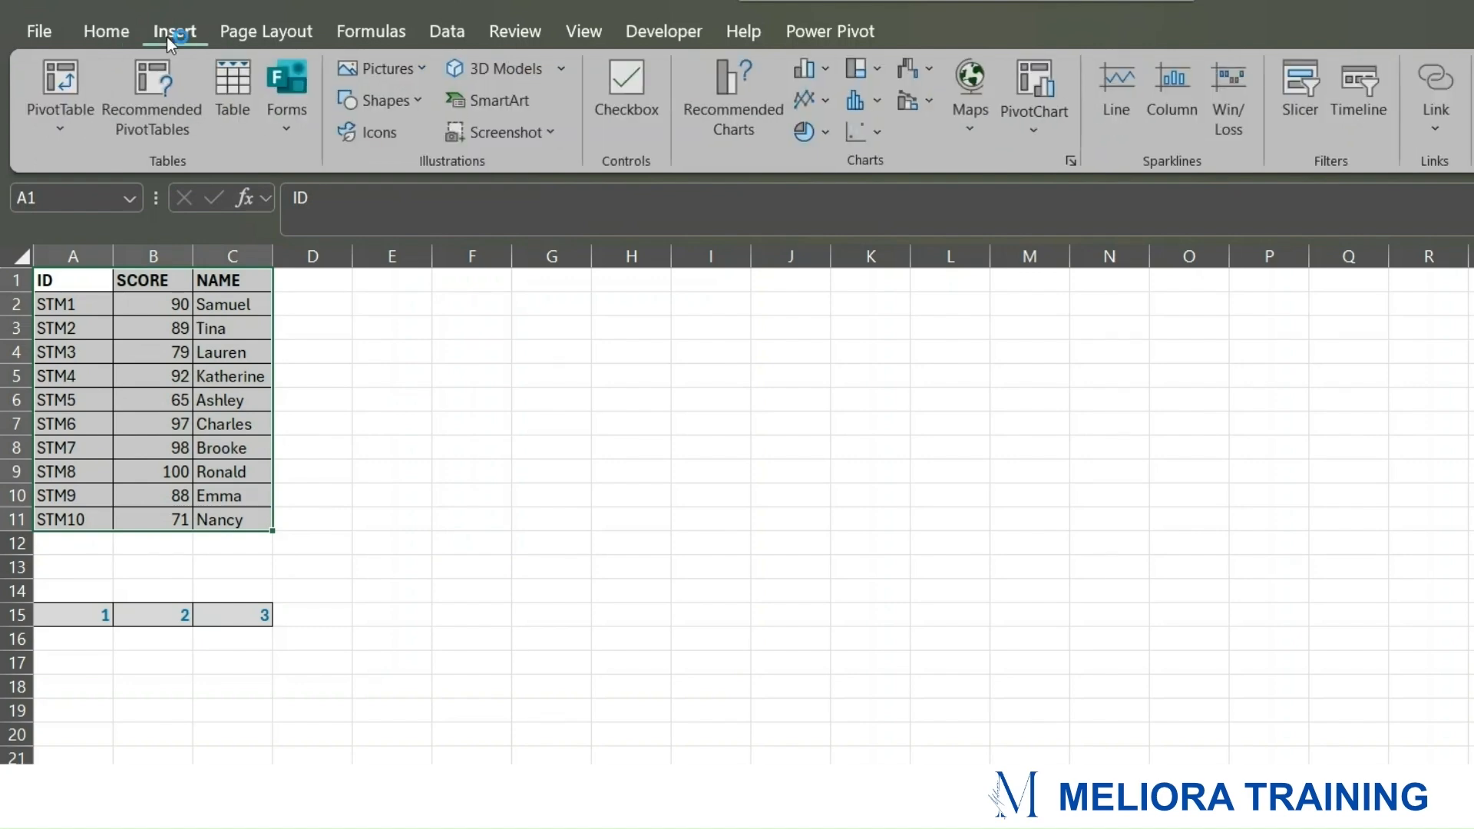
left_click(239, 114)
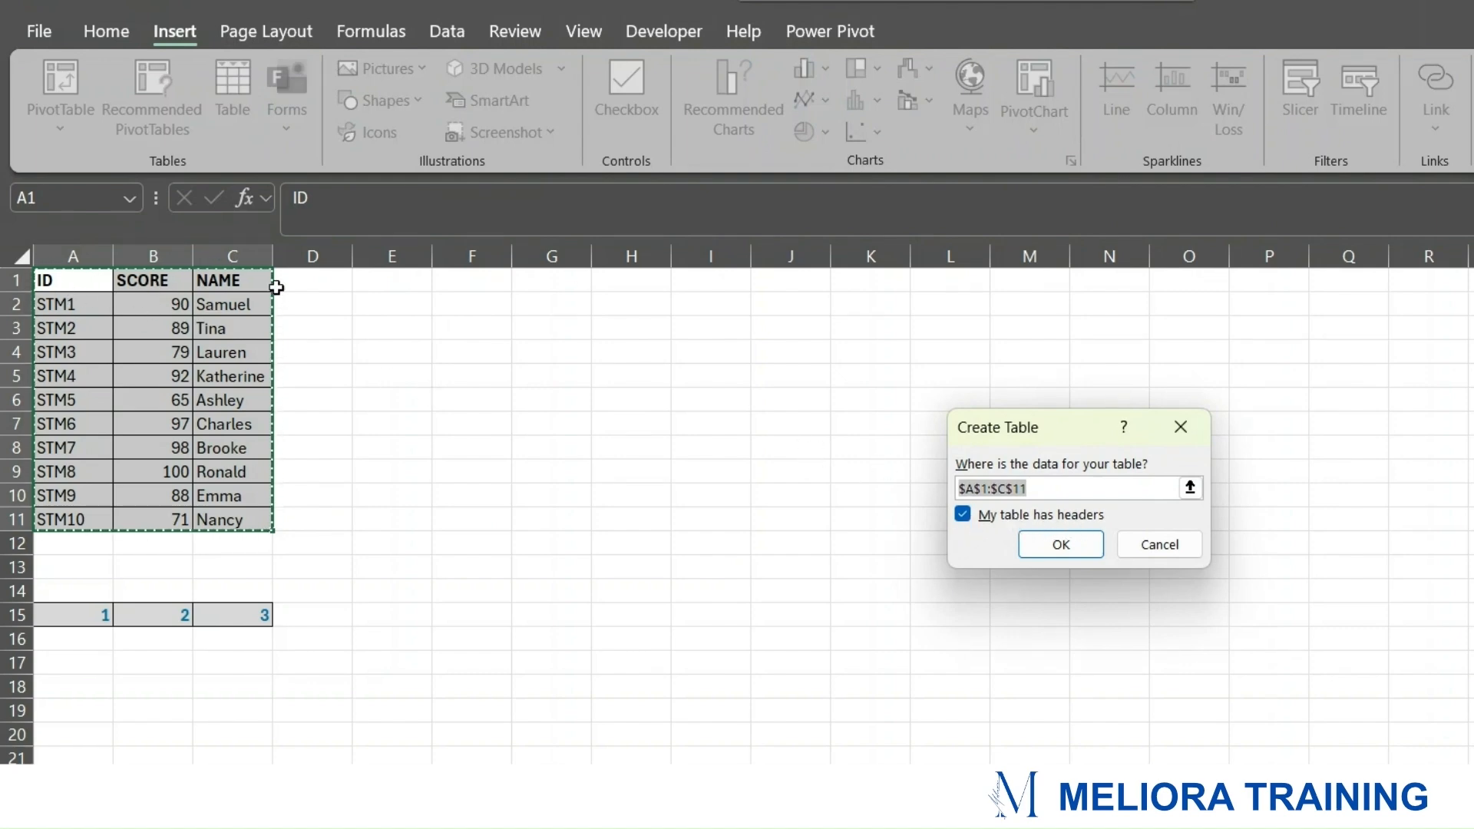
left_click(1084, 554)
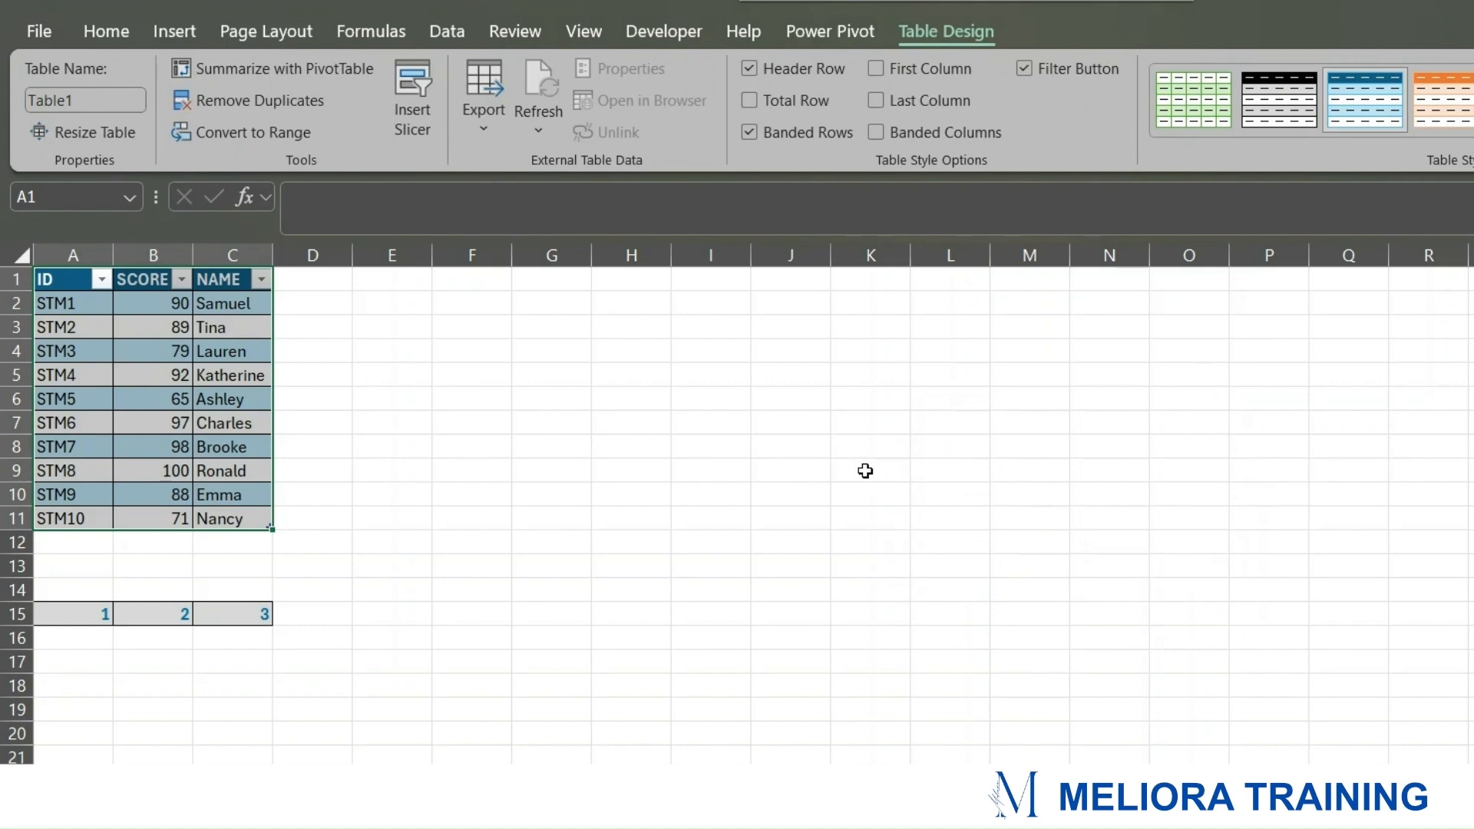
Step: Apply the black-header banded table style to the score table
left_click(359, 326)
left_click_drag(92, 281, 270, 520)
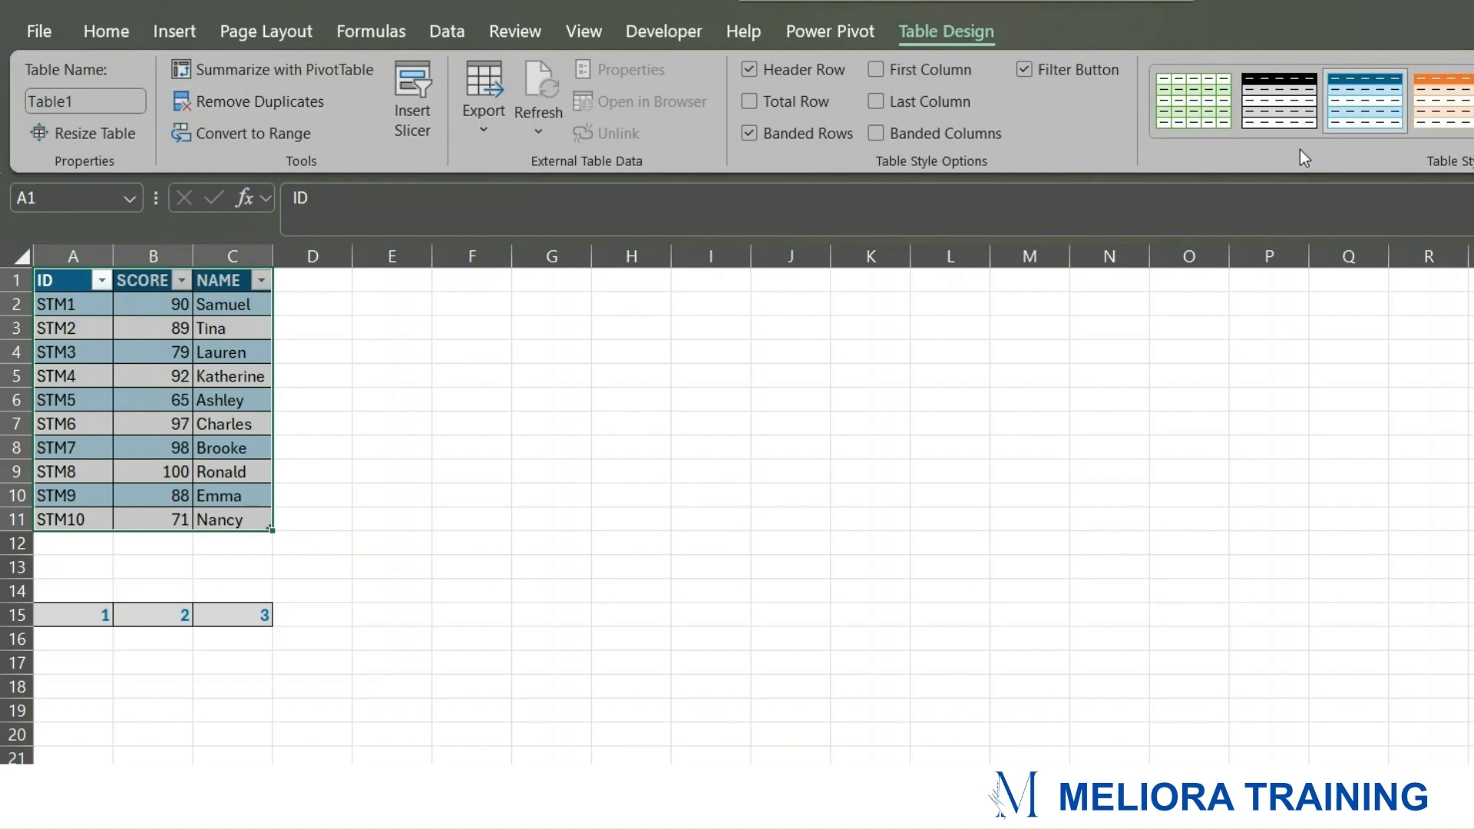
left_click(1271, 108)
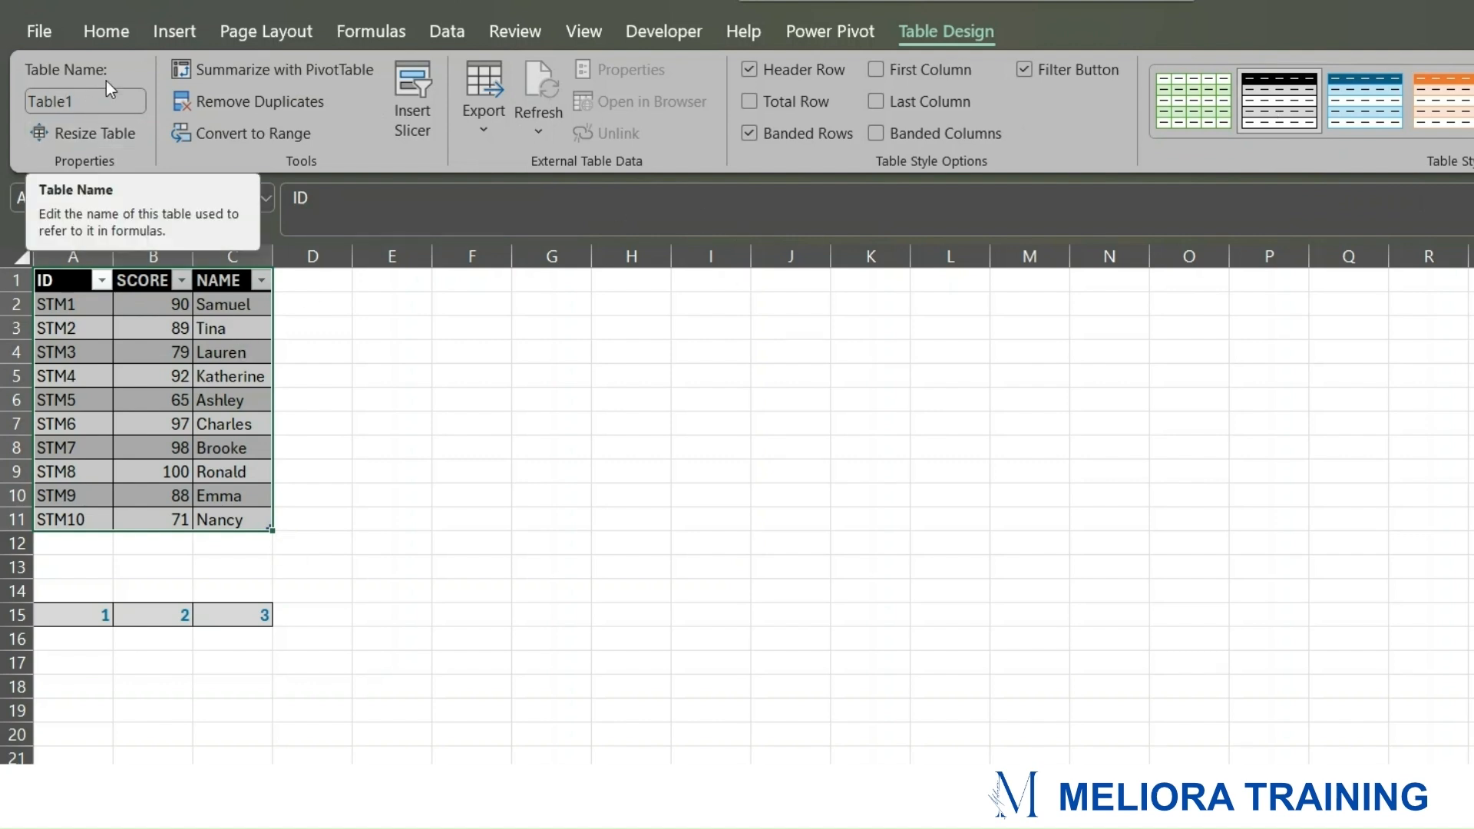
Step: Rename the table as Score_Data
left_click(109, 101)
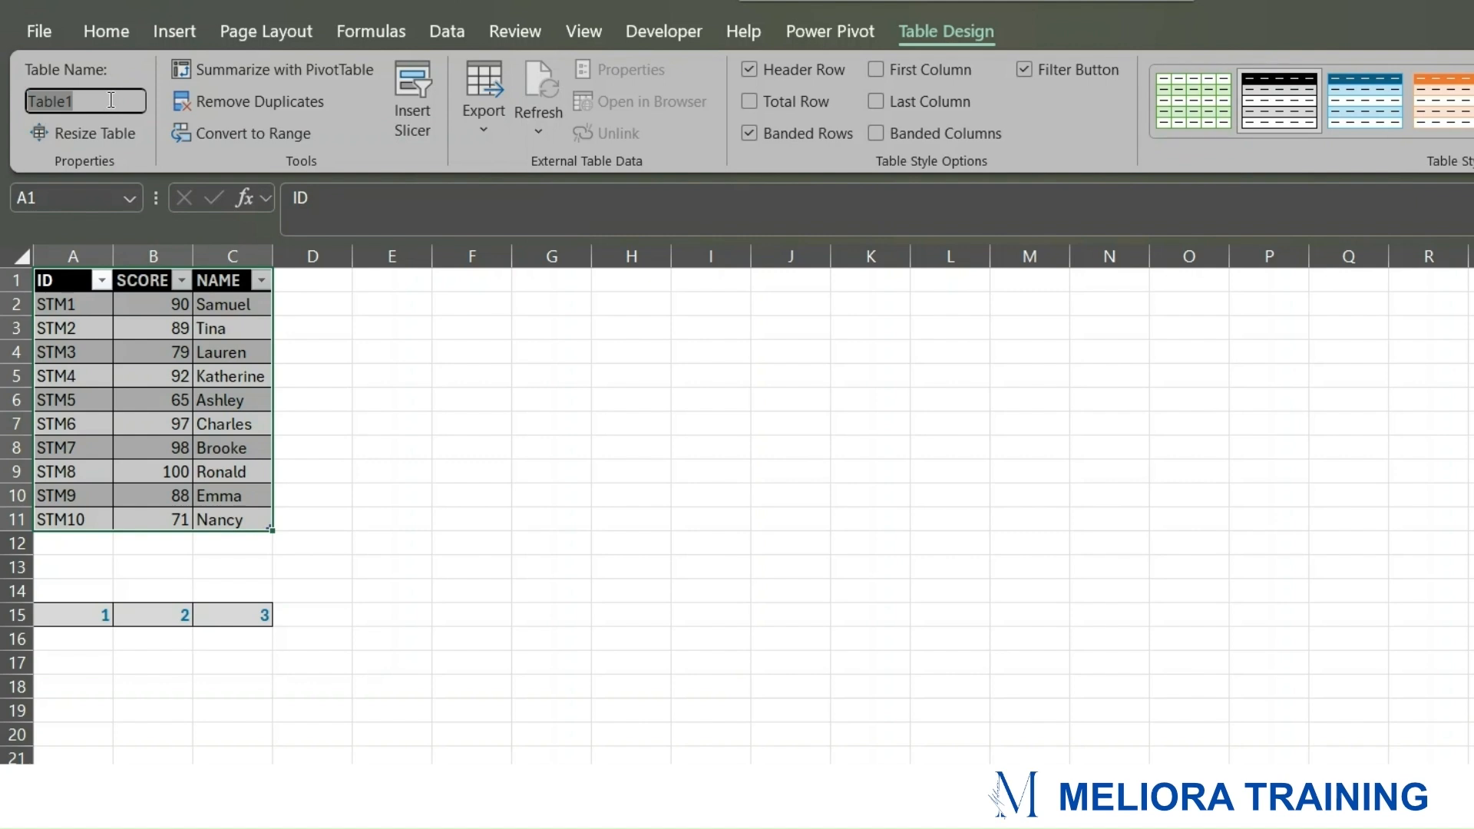
key("BackSpace")
type("Score_Data")
key("Return")
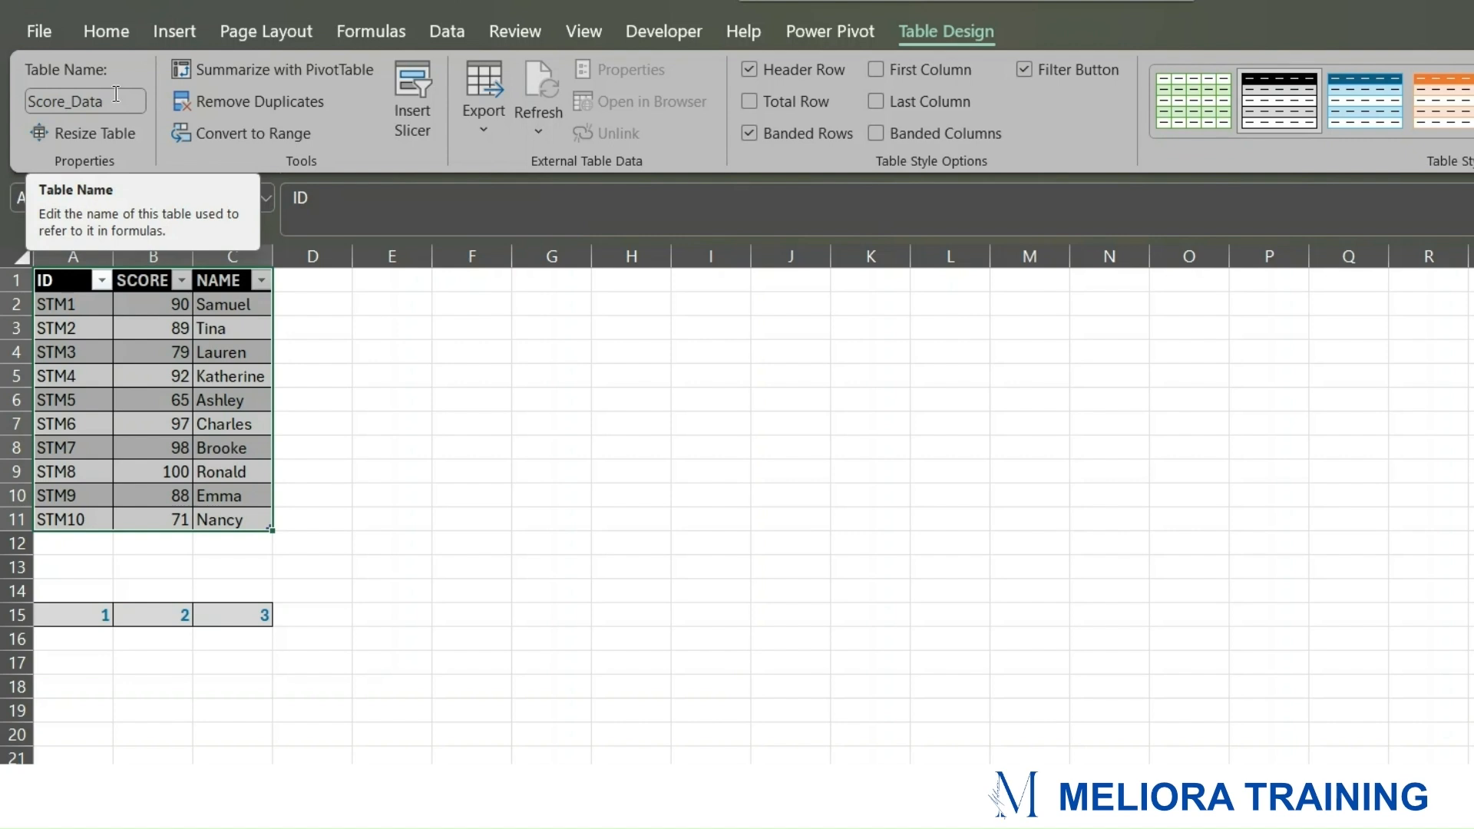
left_click(409, 415)
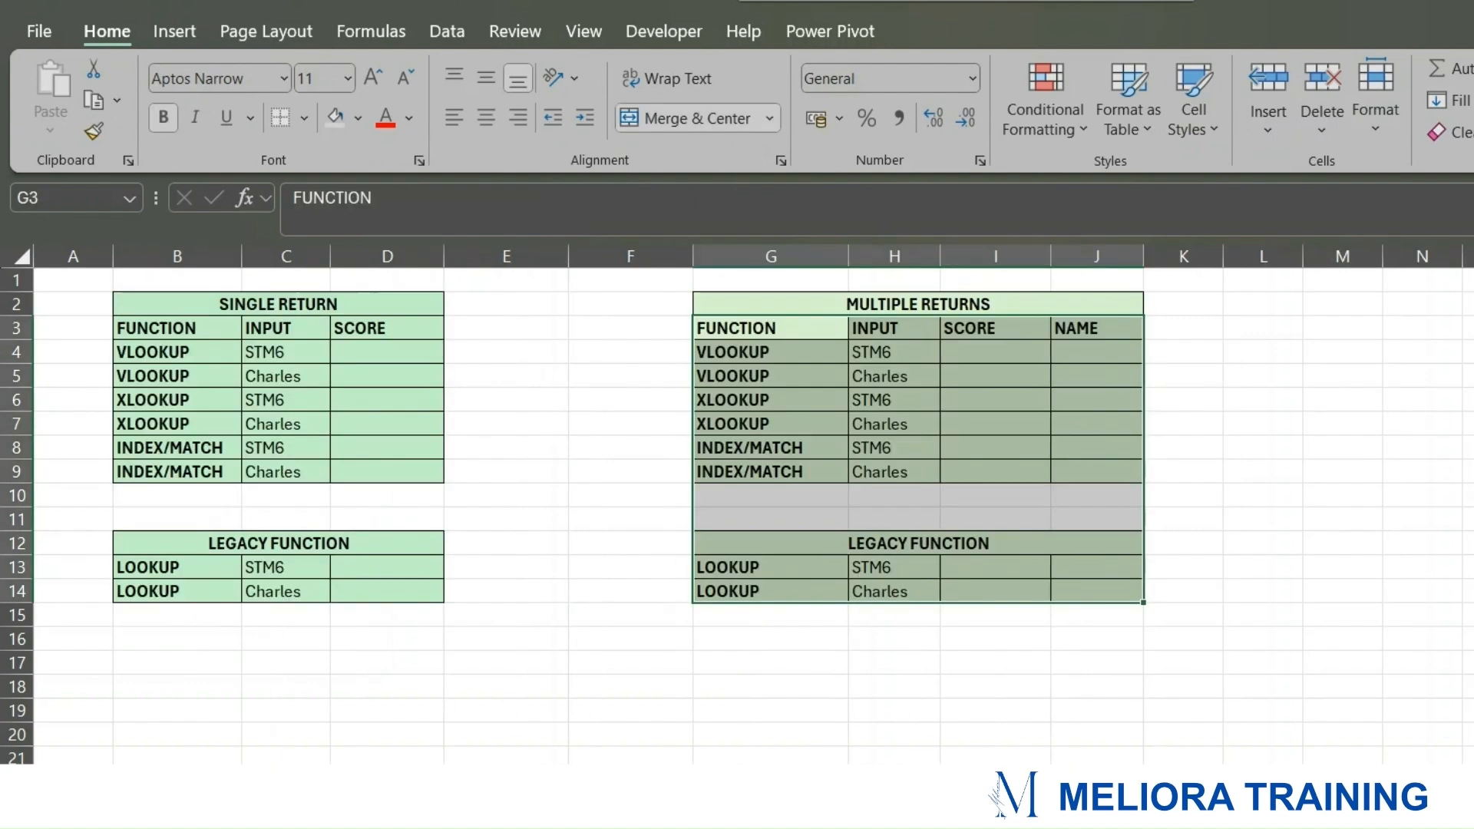
Step: Review the inputs in C4:C9 of the Single Return table and the matching STM6 record in the source data
left_click(518, 685)
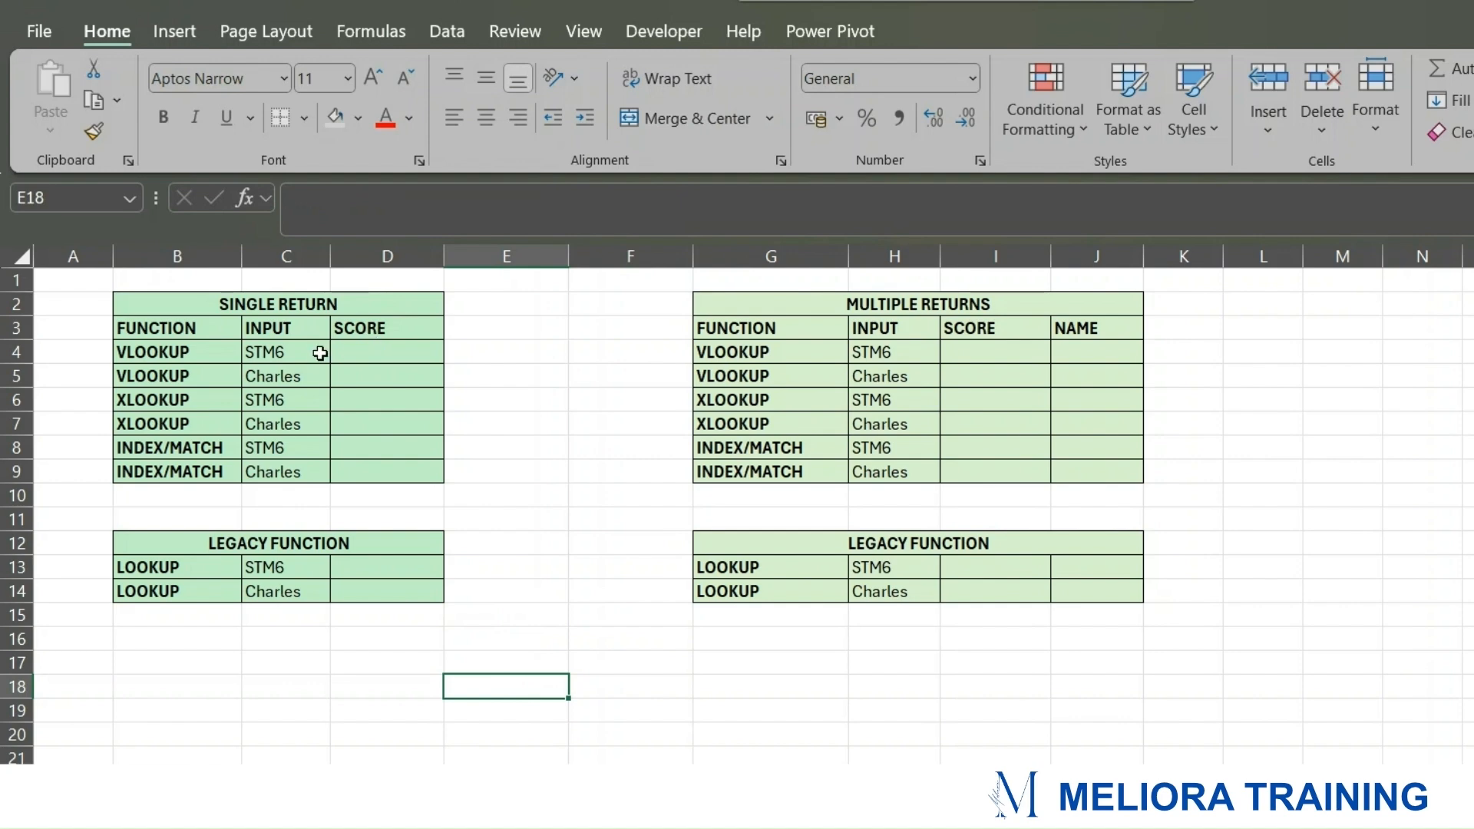
left_click_drag(317, 351, 294, 472)
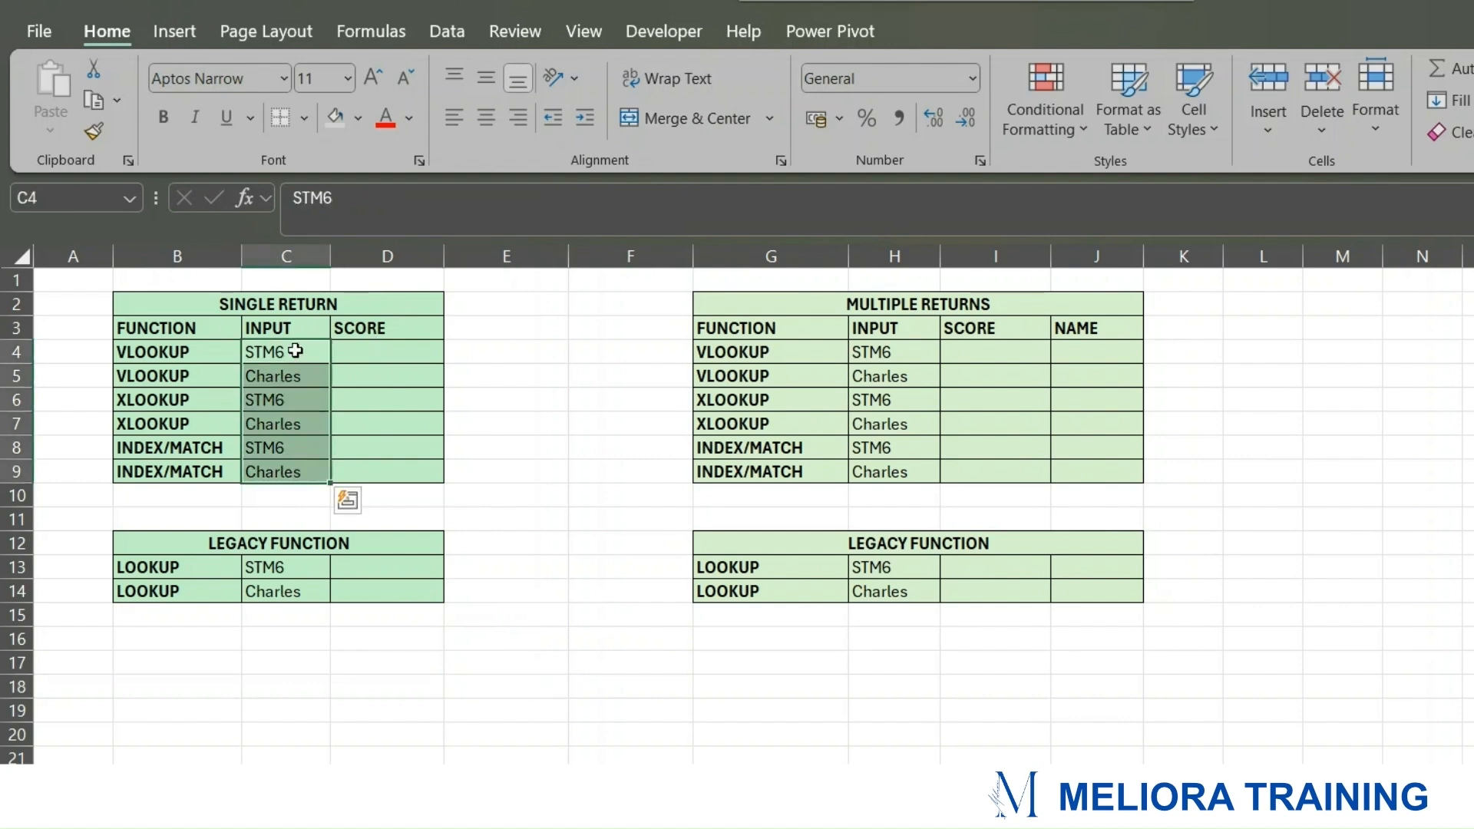
left_click(380, 348)
left_click(184, 780)
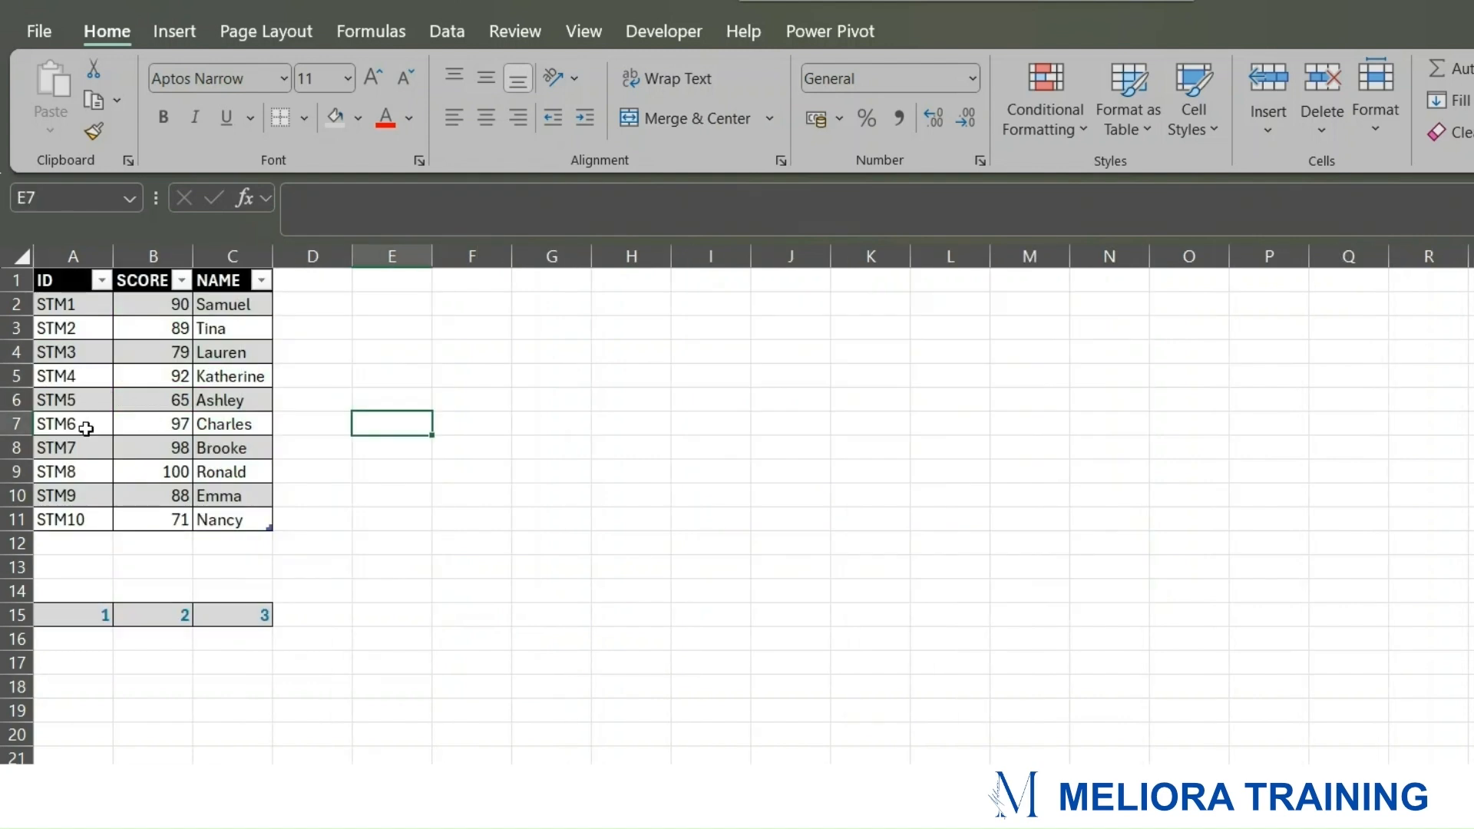
left_click_drag(85, 424, 311, 422)
key("ctrl+Page_Up")
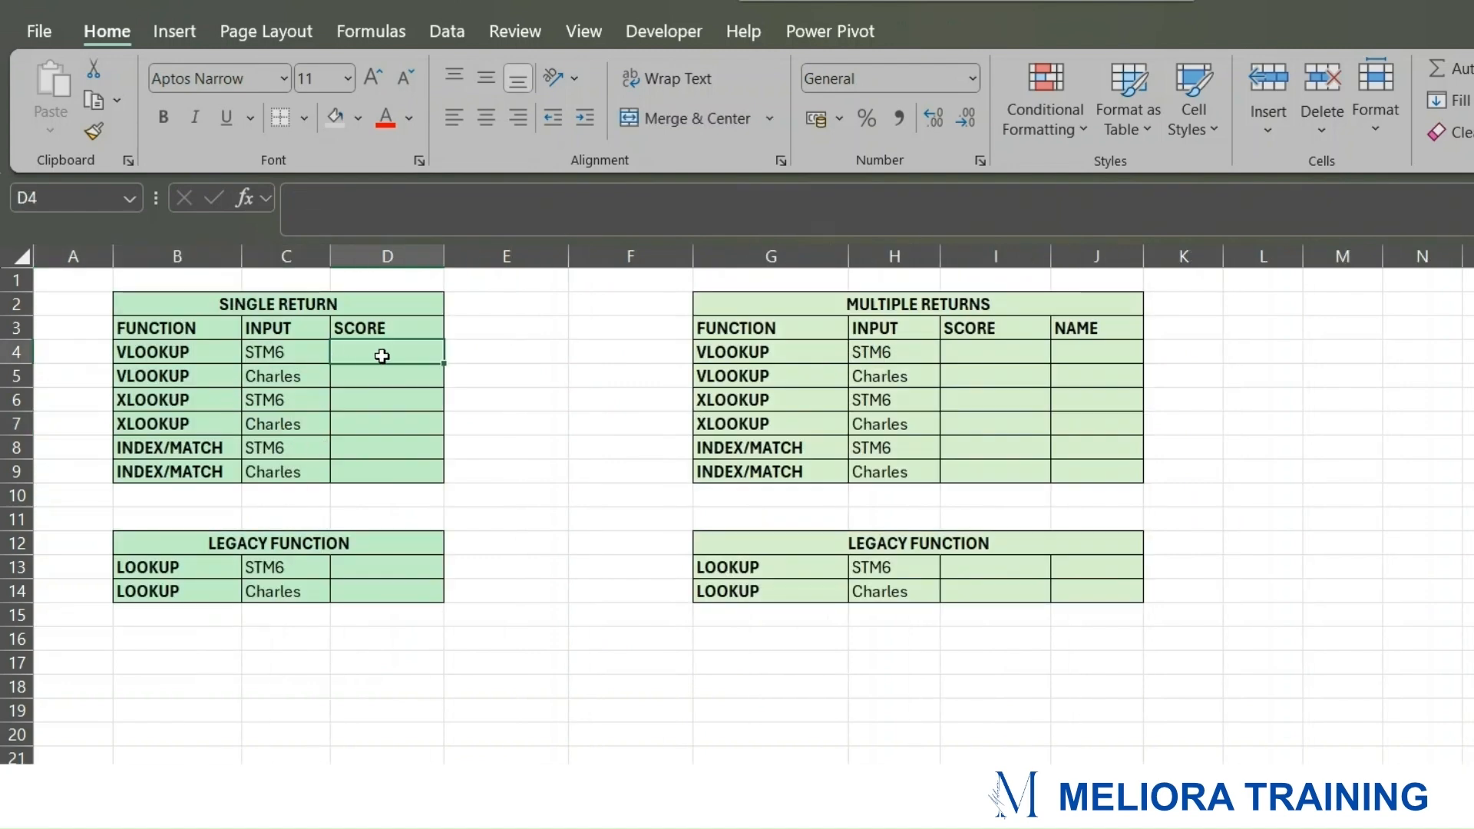
Step: Start a VLOOKUP formula in D4 with C4 as lookup value and Score_Data as table array
type("=VL")
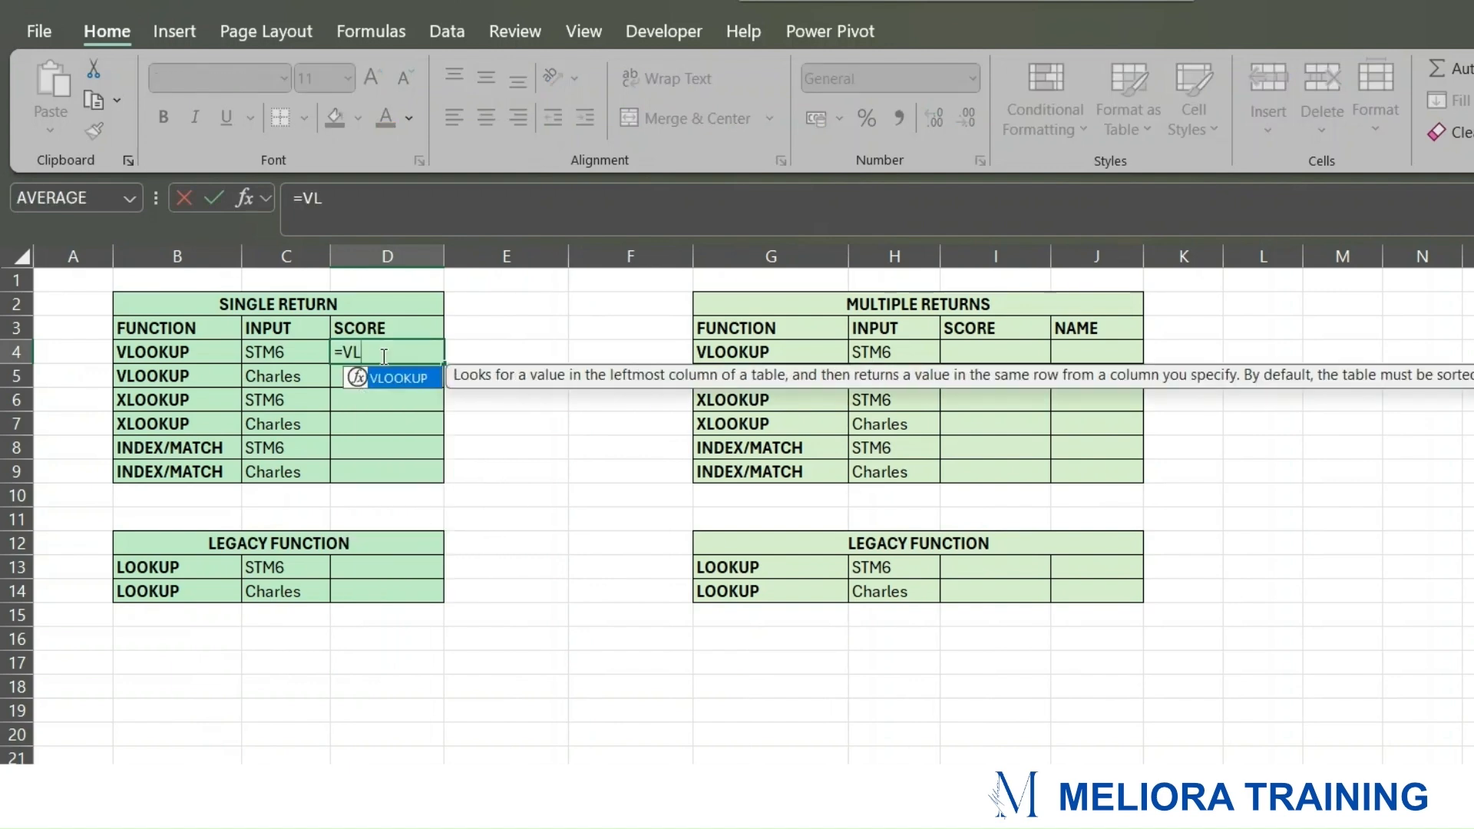
key("Tab")
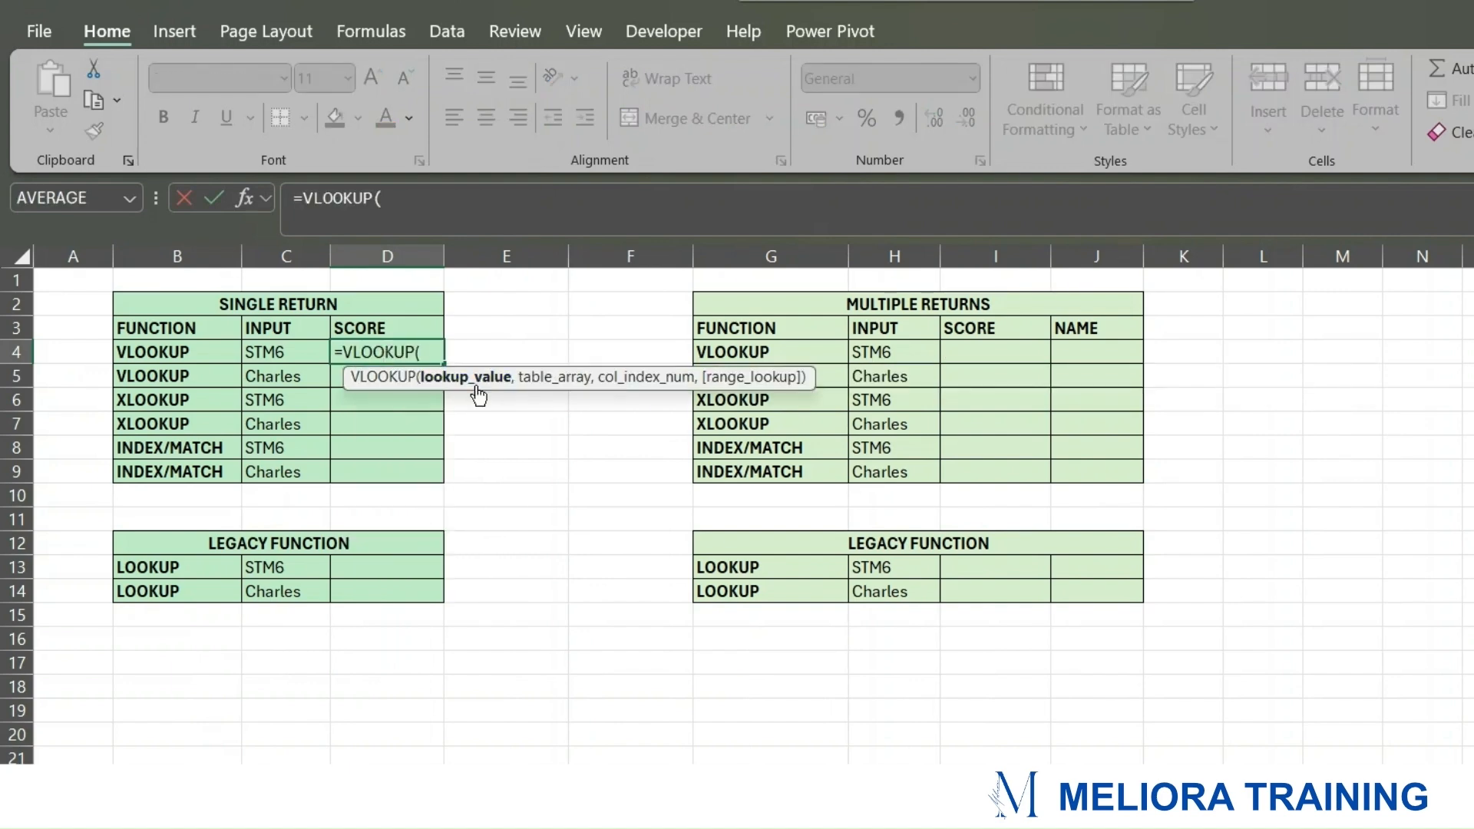
left_click(267, 352)
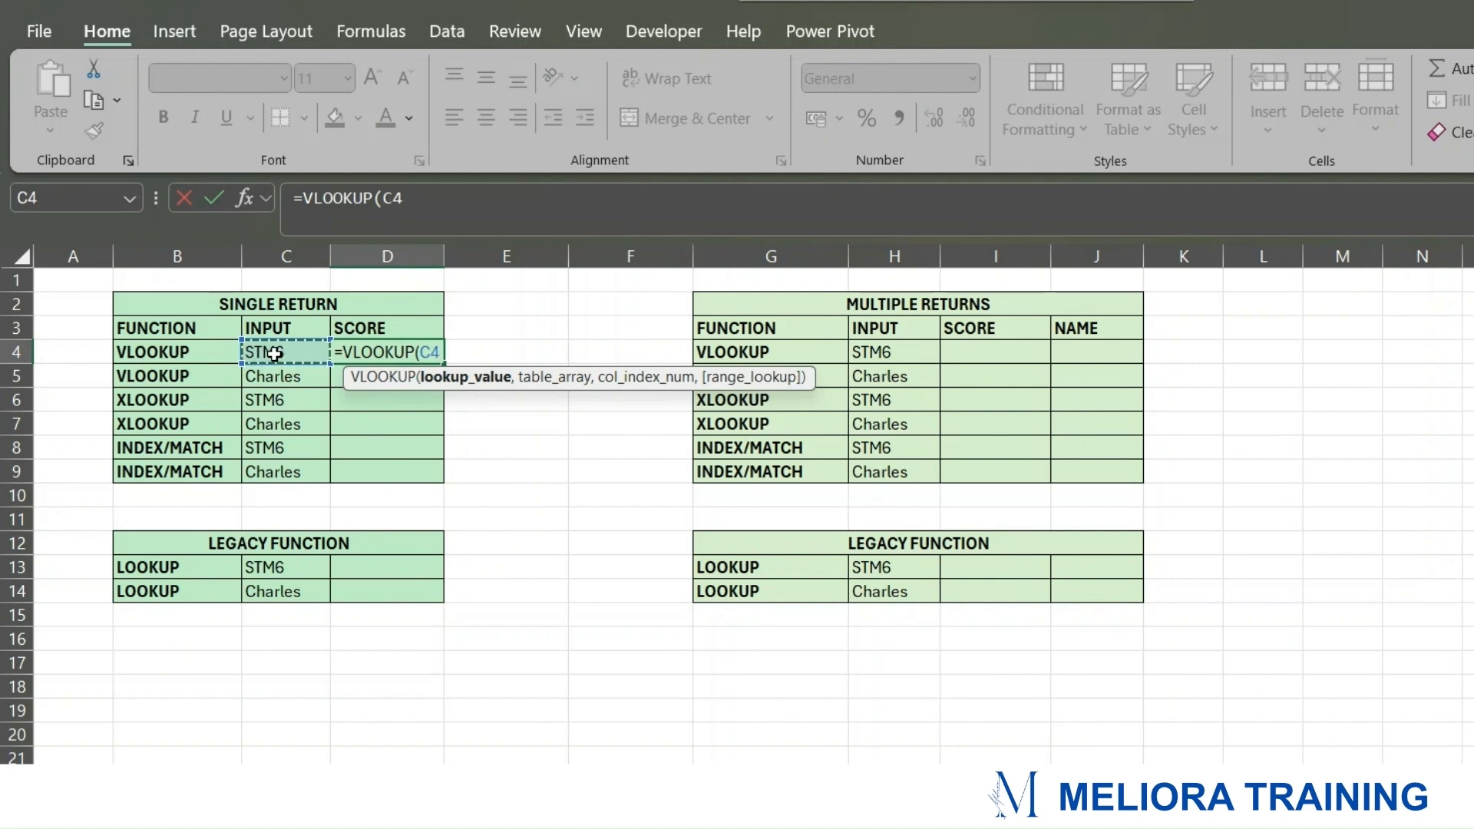
type(",")
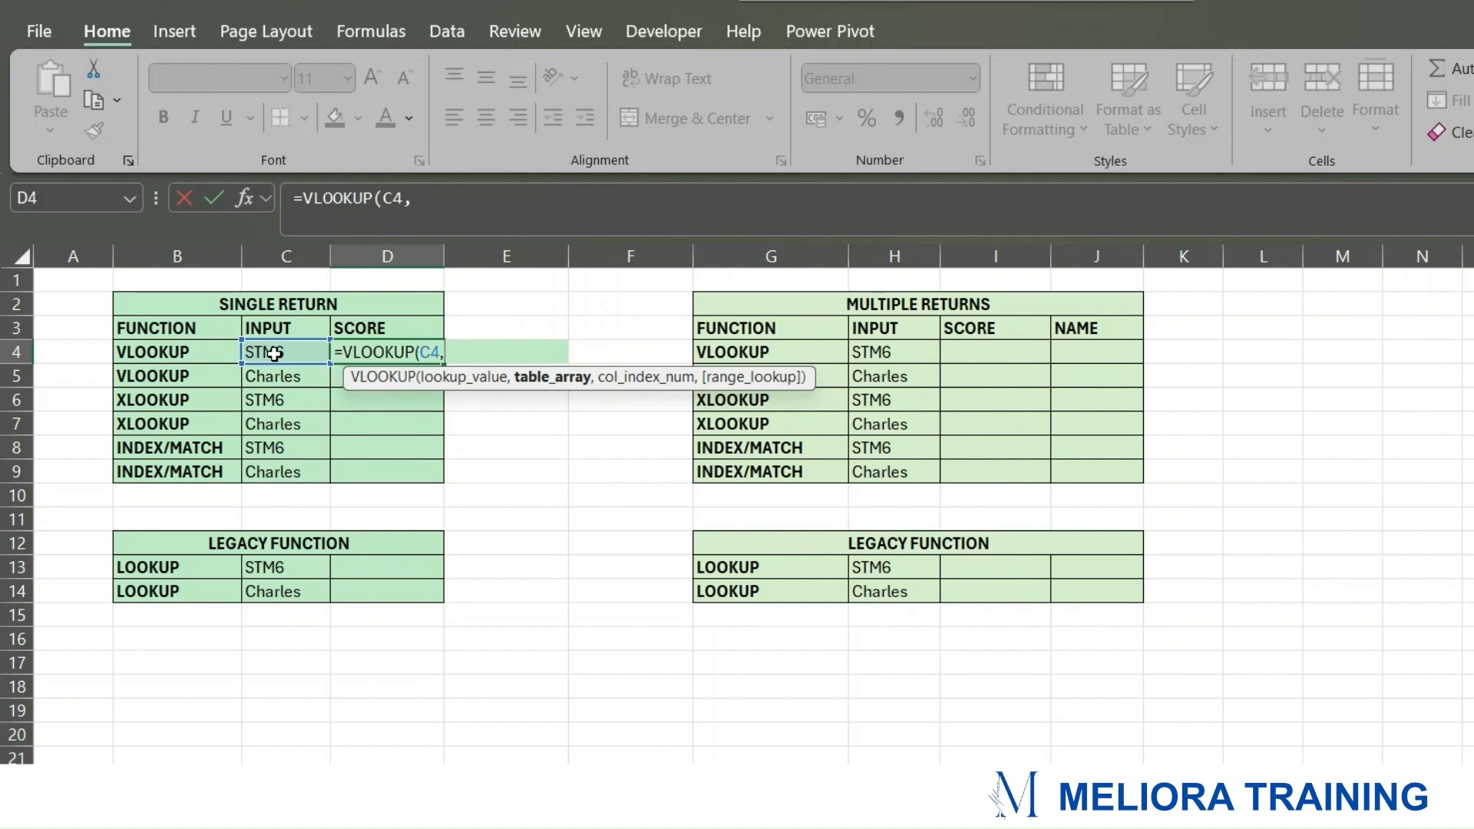
type("S")
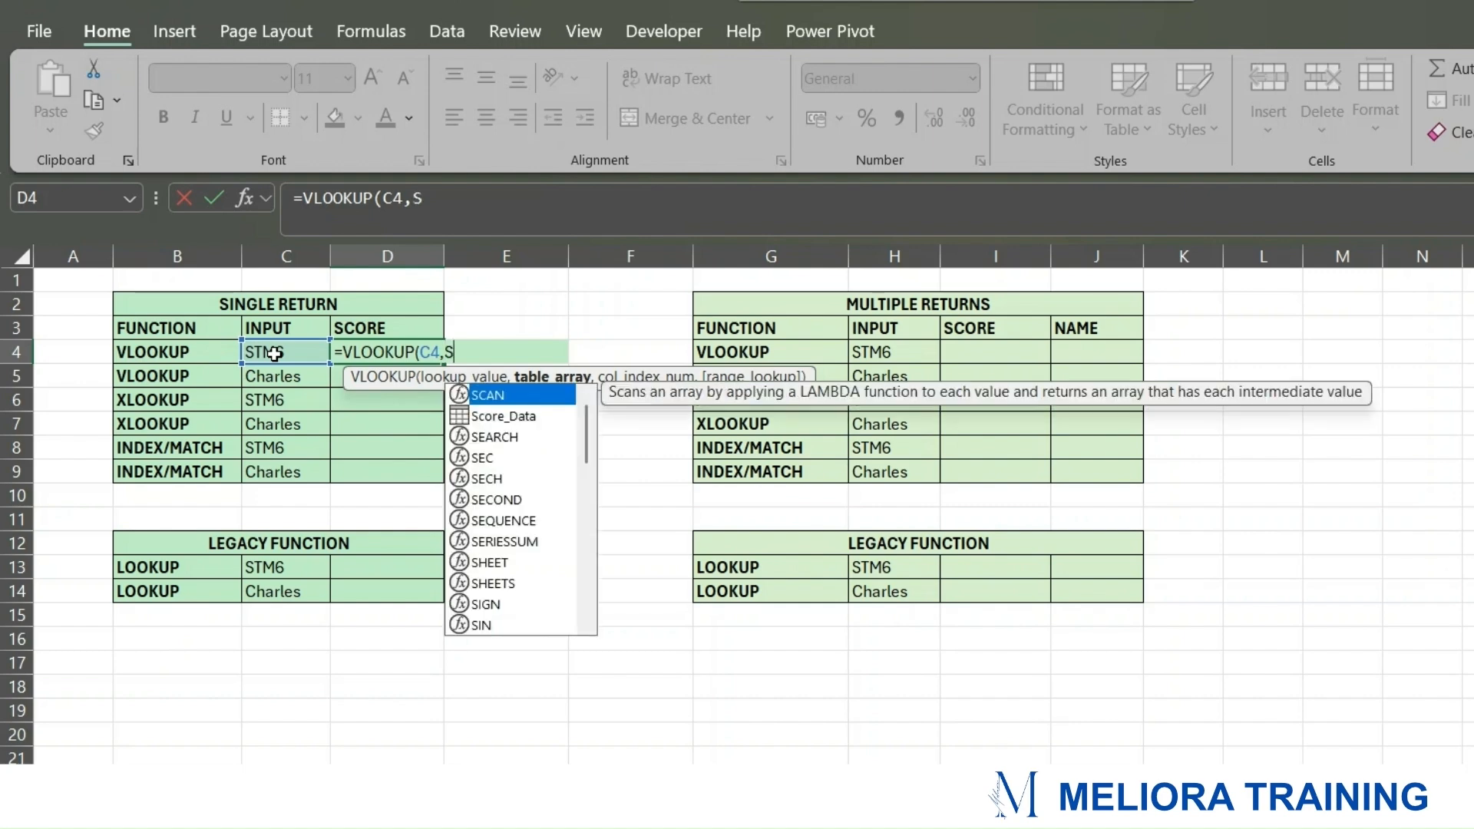
key("Down")
key("Tab")
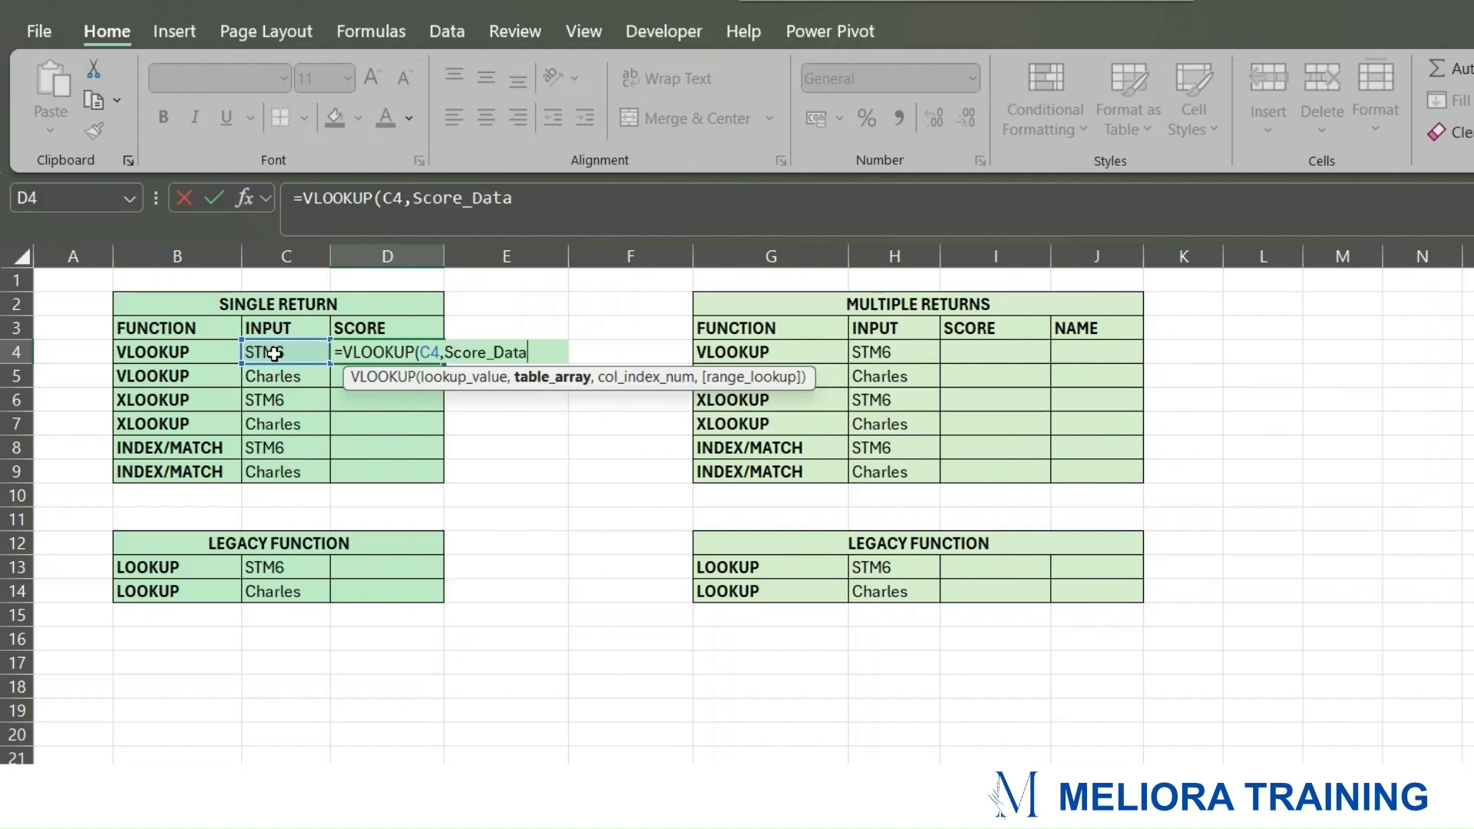
Step: Complete the D4 VLOOKUP formula with column index 2 and FALSE for an exact match
type(",")
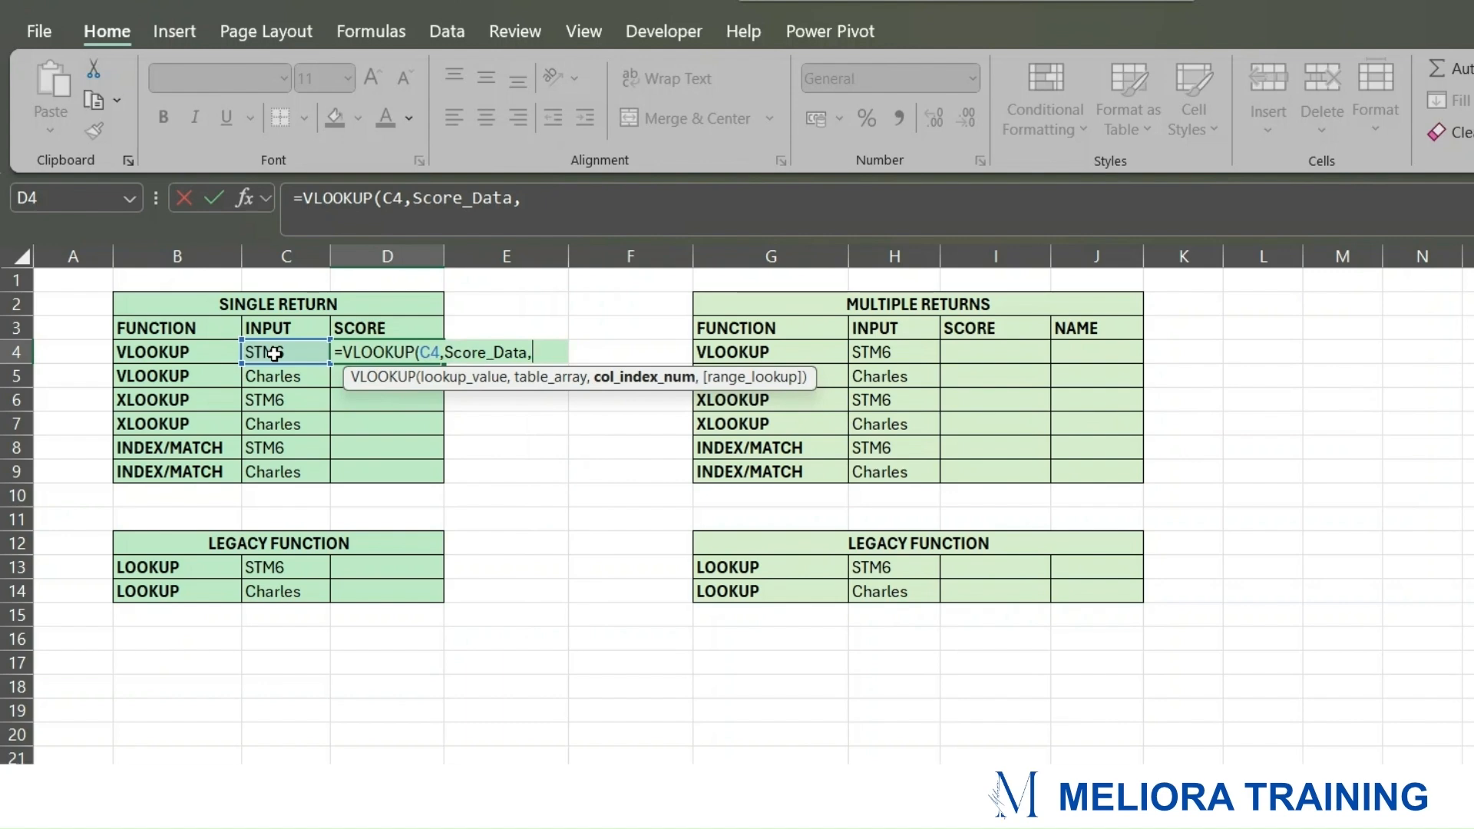
type("2,")
key("Down")
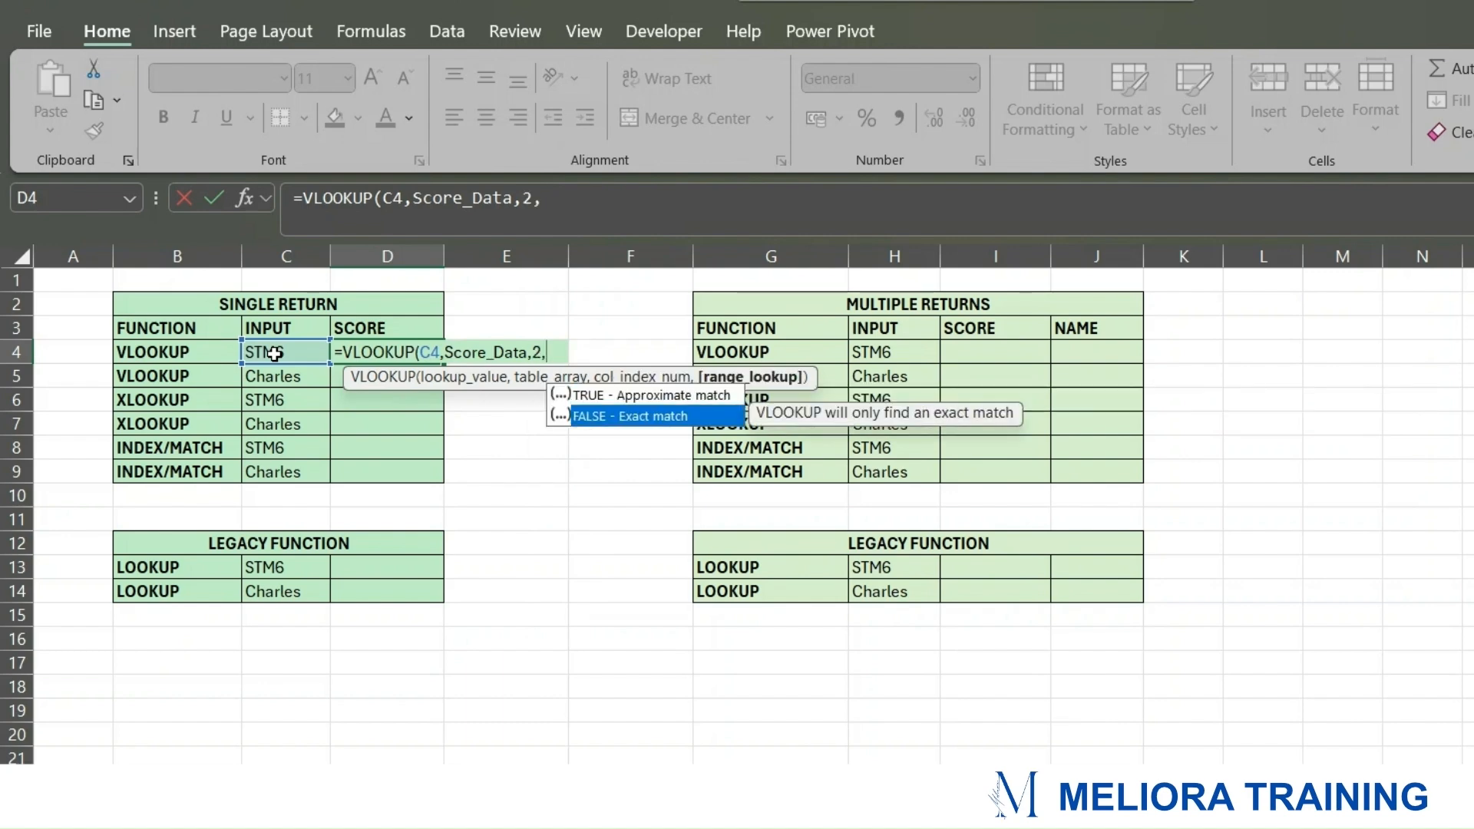
key("Tab")
type(")")
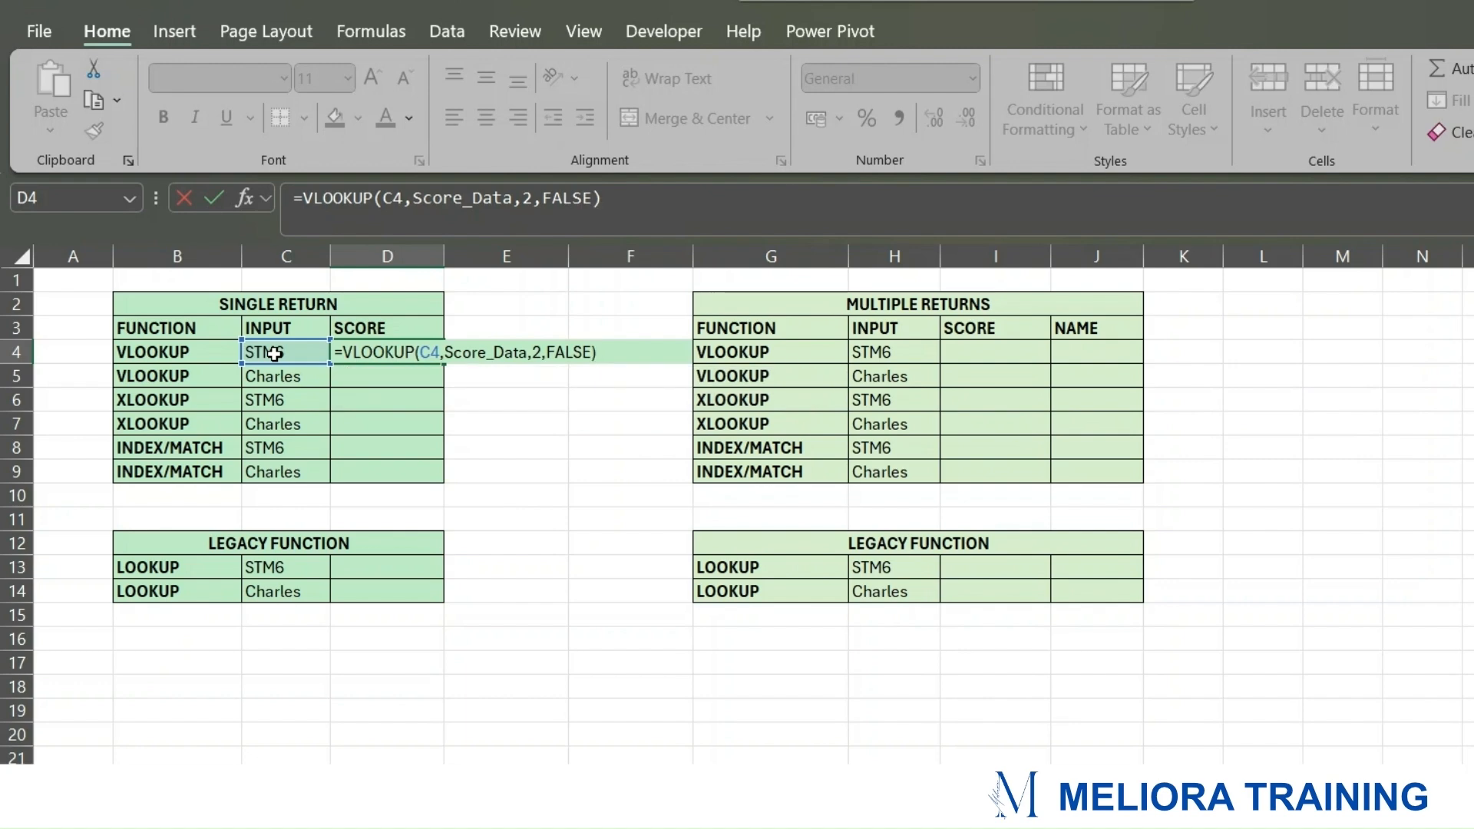
key("Return")
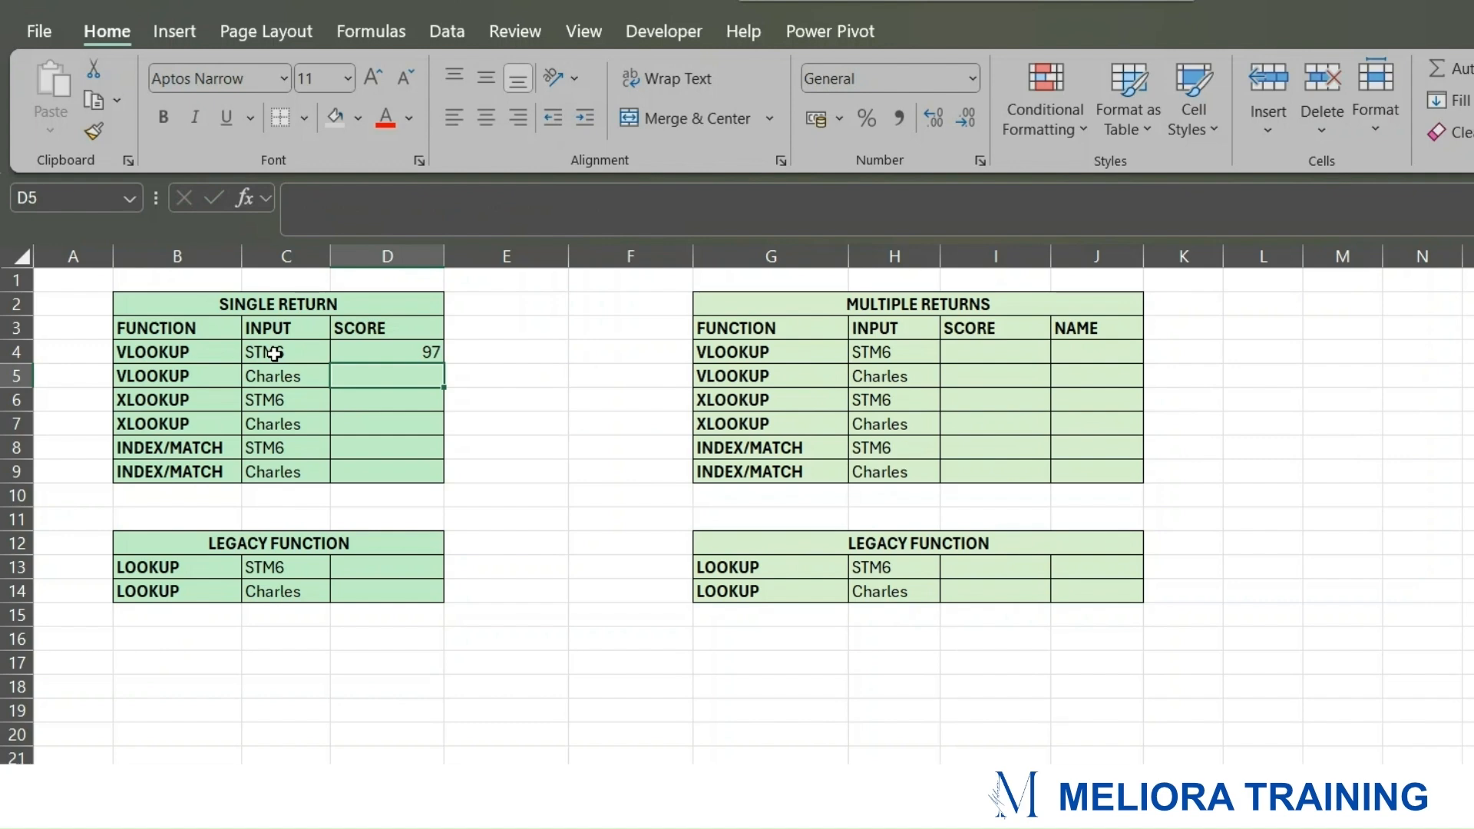
Step: Review the completed VLOOKUP formula in D4 against the empty Charles row below it
left_click(389, 351)
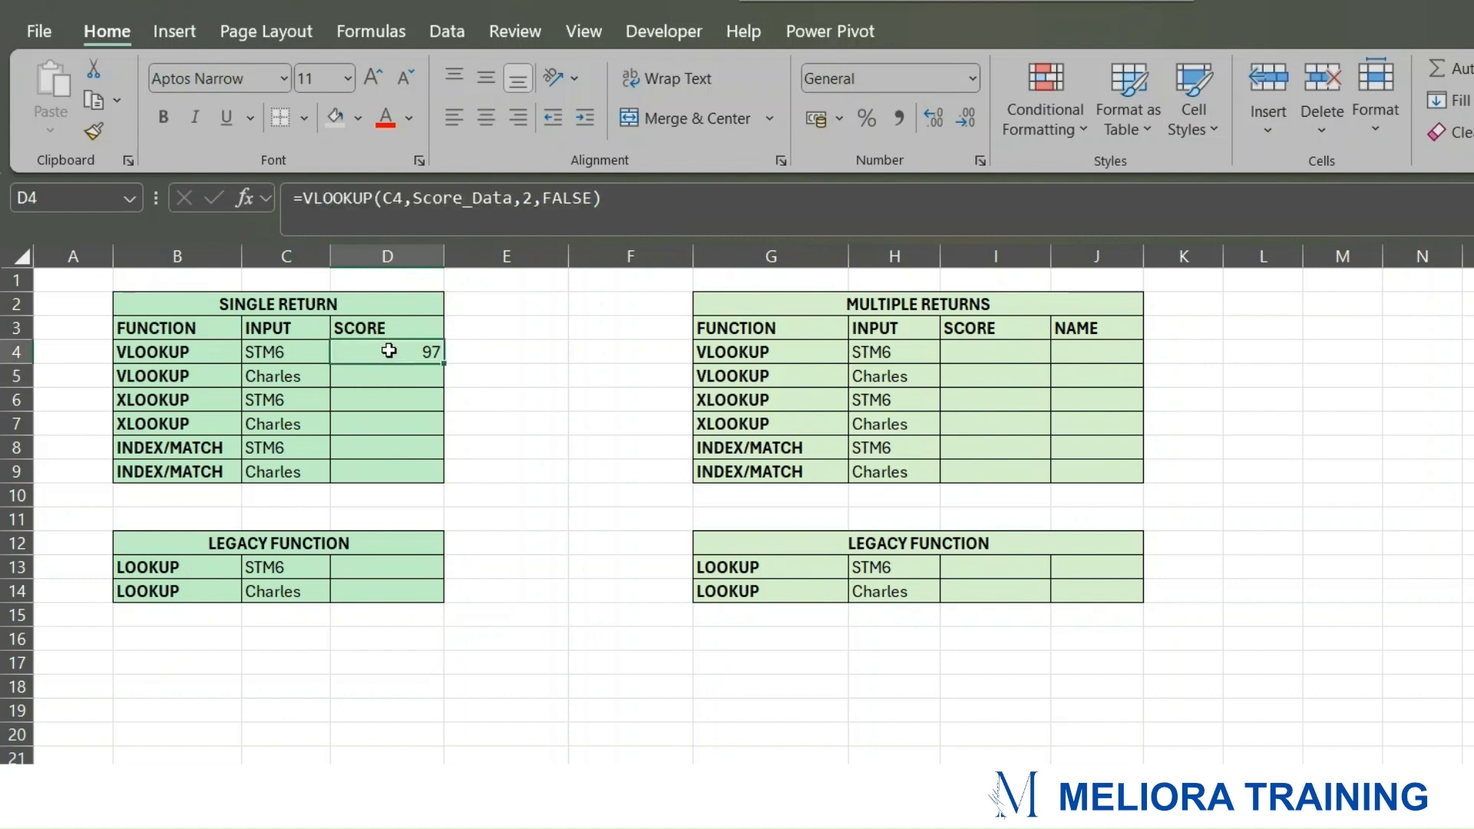
left_click(378, 368)
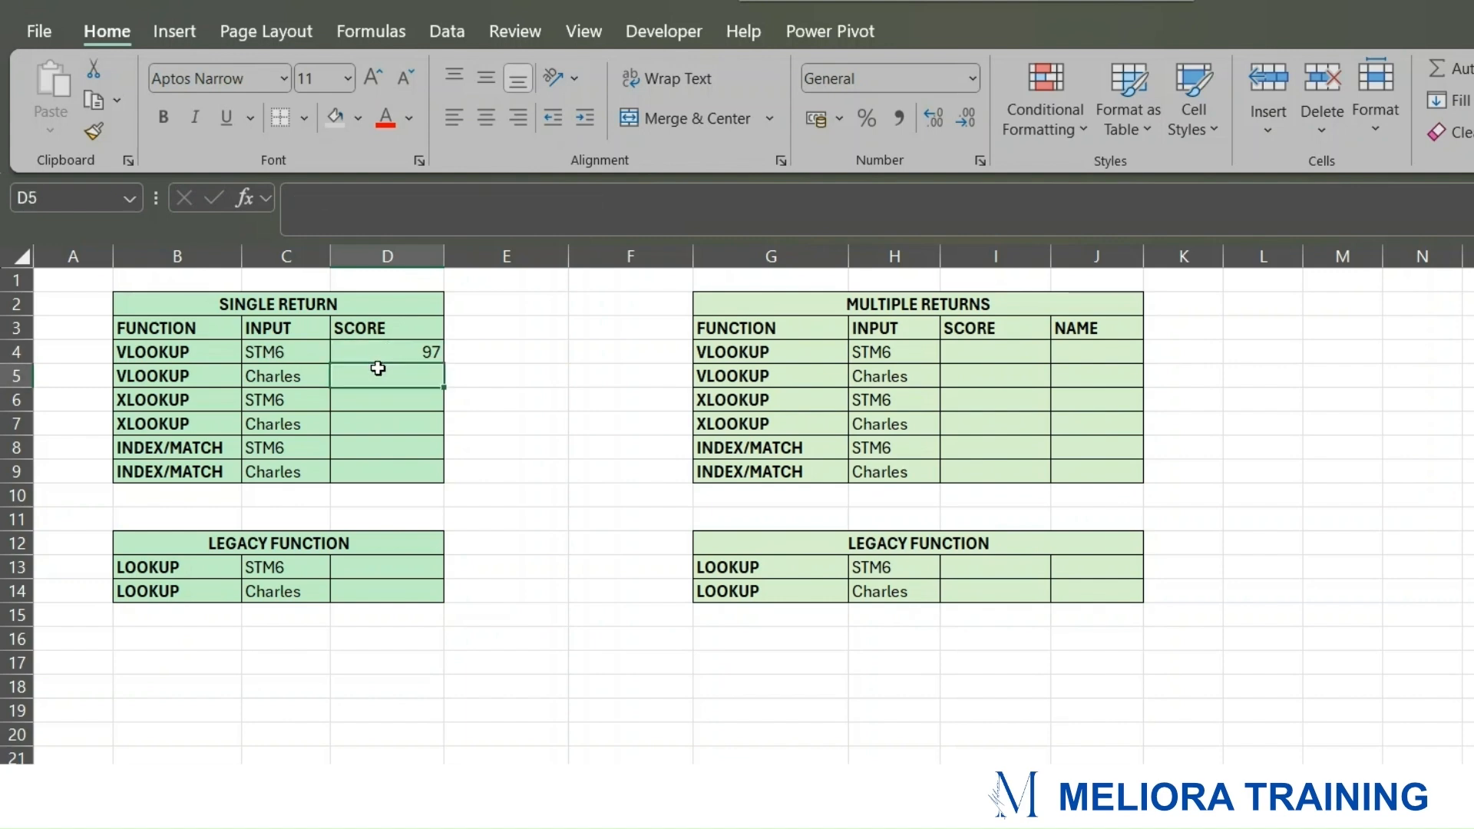
left_click(380, 352)
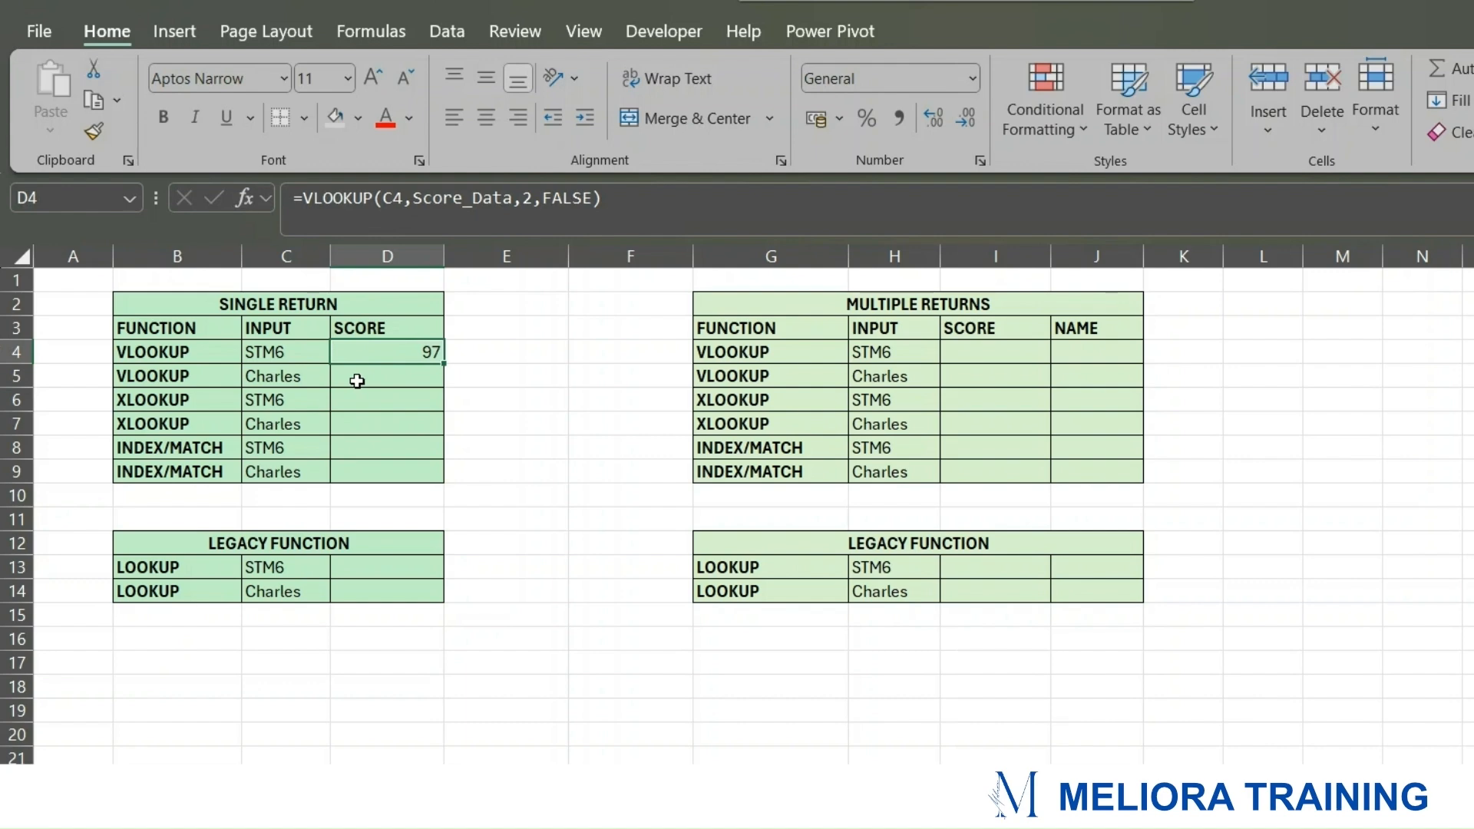
Step: Review the lookup value, table array, column index and match arguments of the VLOOKUP formula in D4
left_click(404, 198)
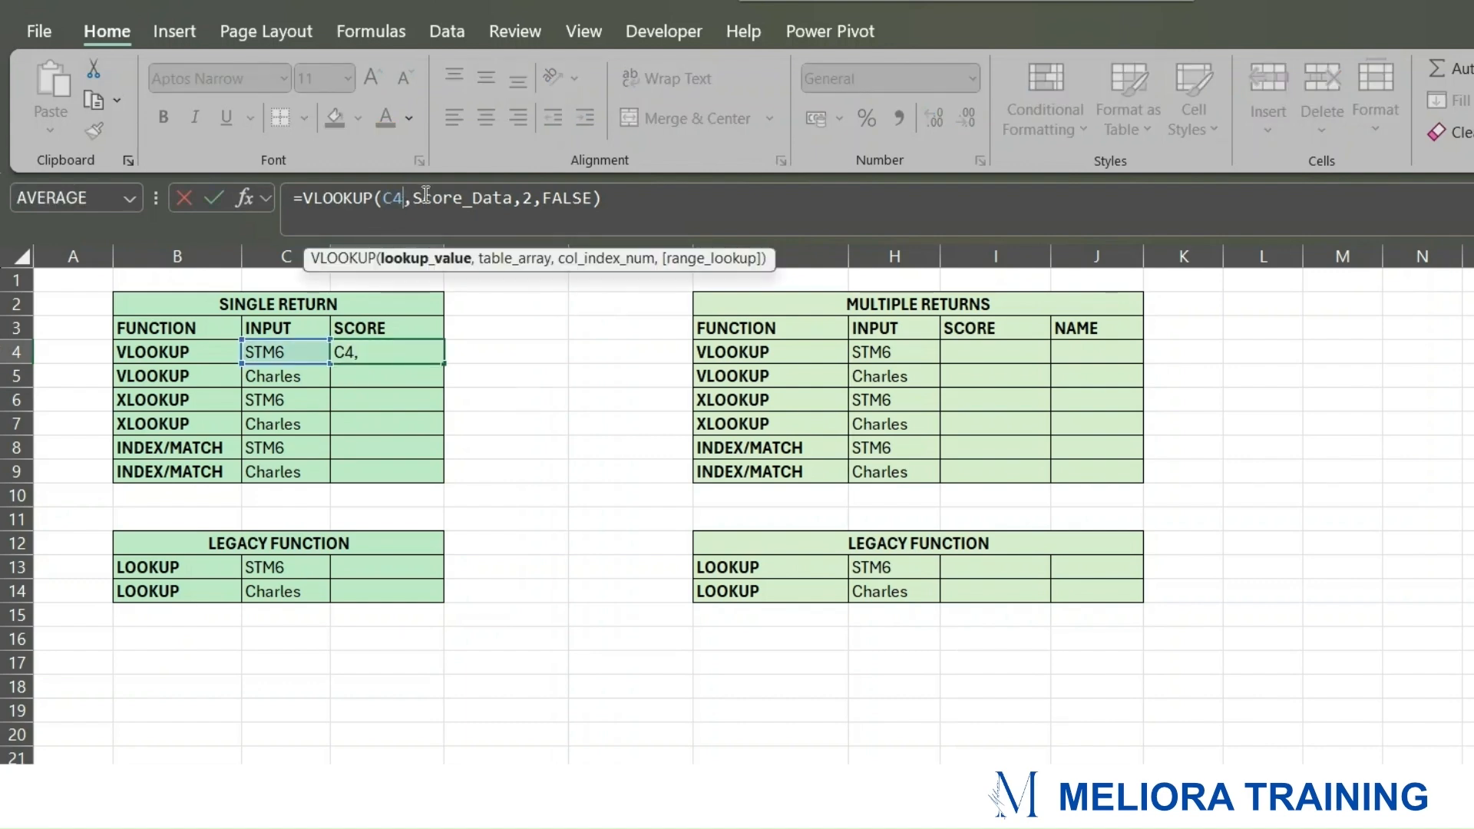
left_click_drag(413, 198, 593, 201)
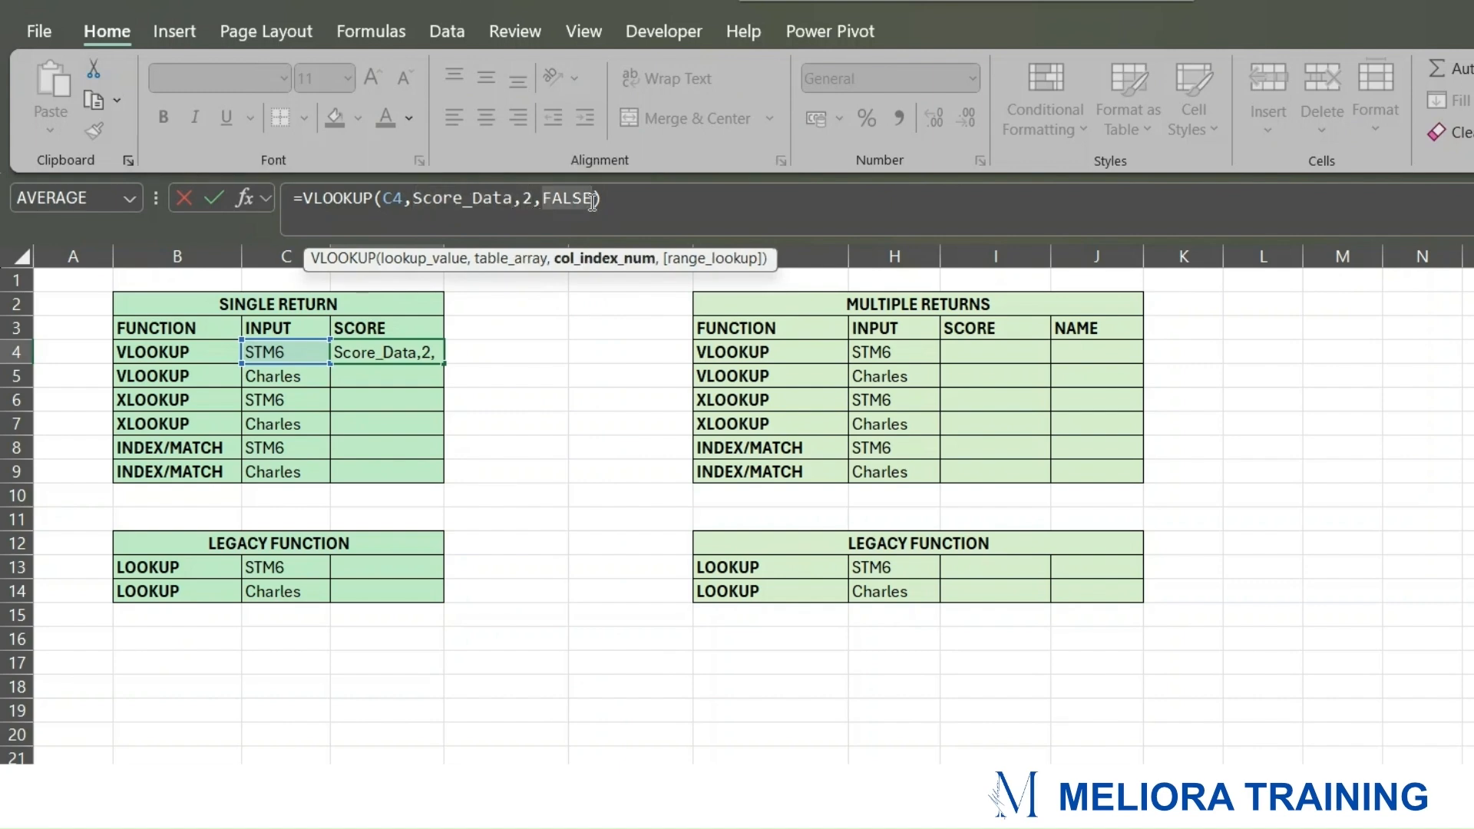
key("Return")
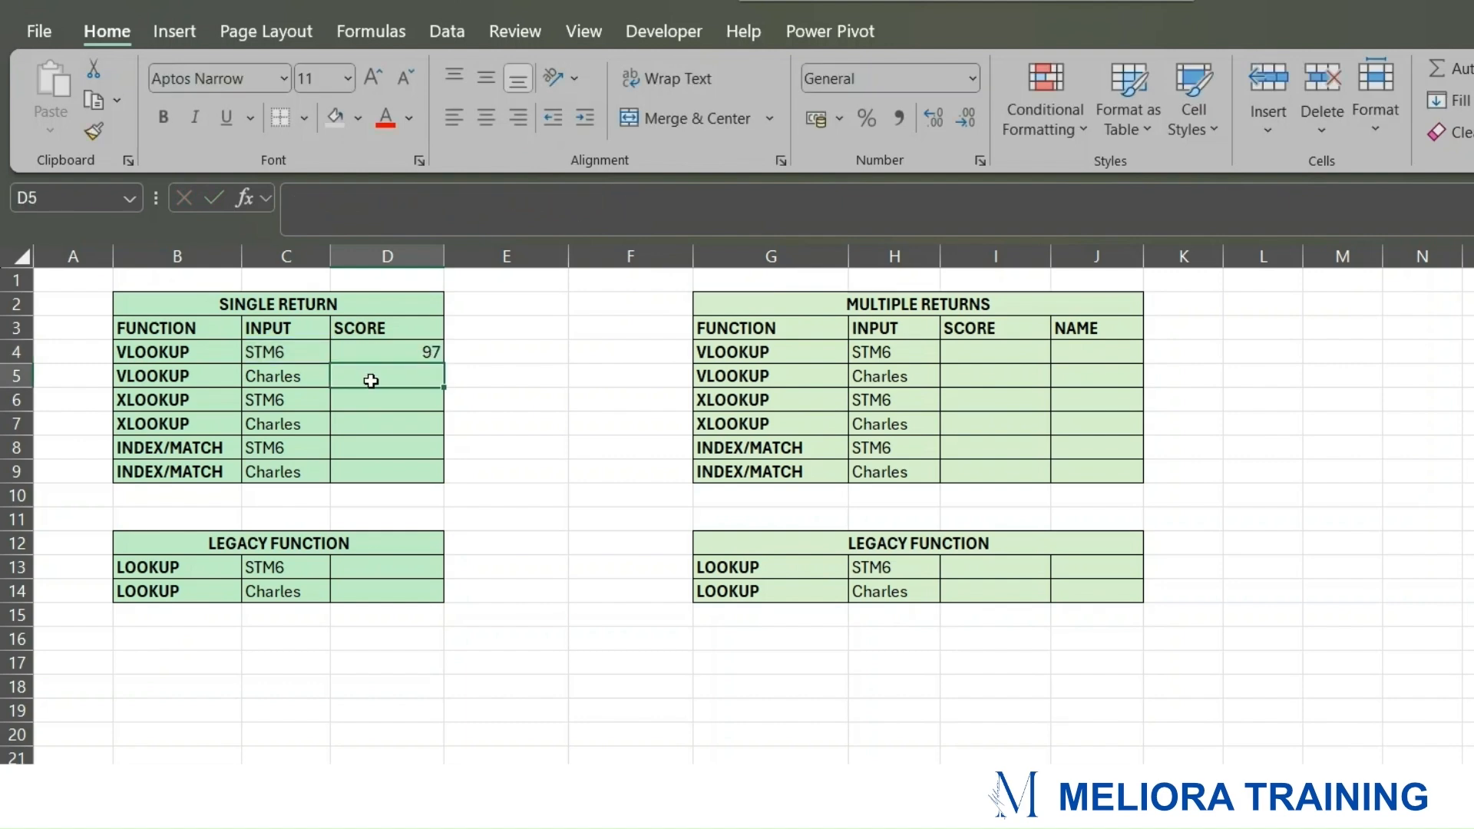
Step: Enter a VLOOKUP formula in D5 that looks up C5 in Score_Data with column index 2 and FALSE for an exact match
type("=VLOOKUP(")
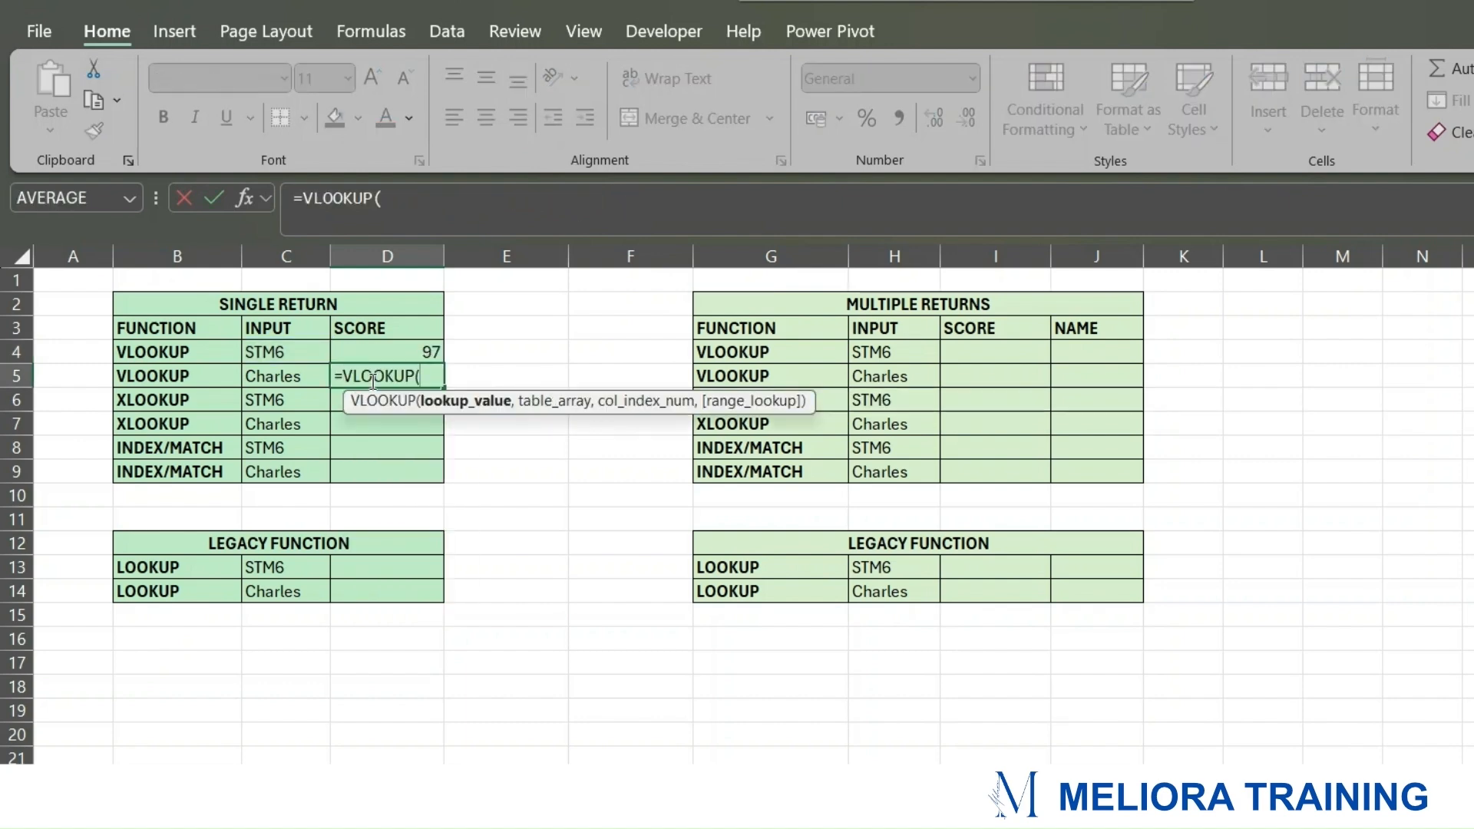
left_click(248, 376)
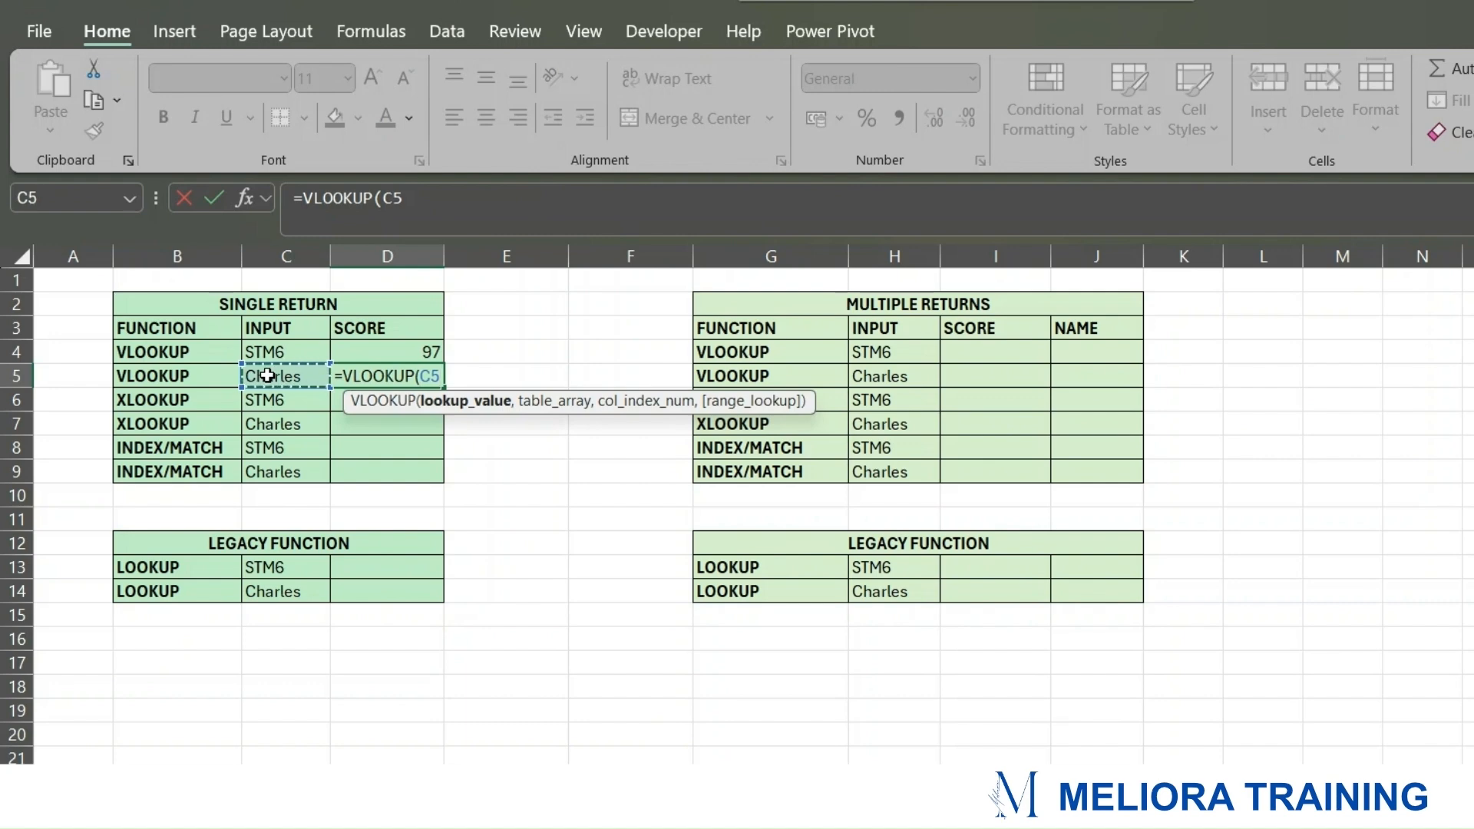
type(",S")
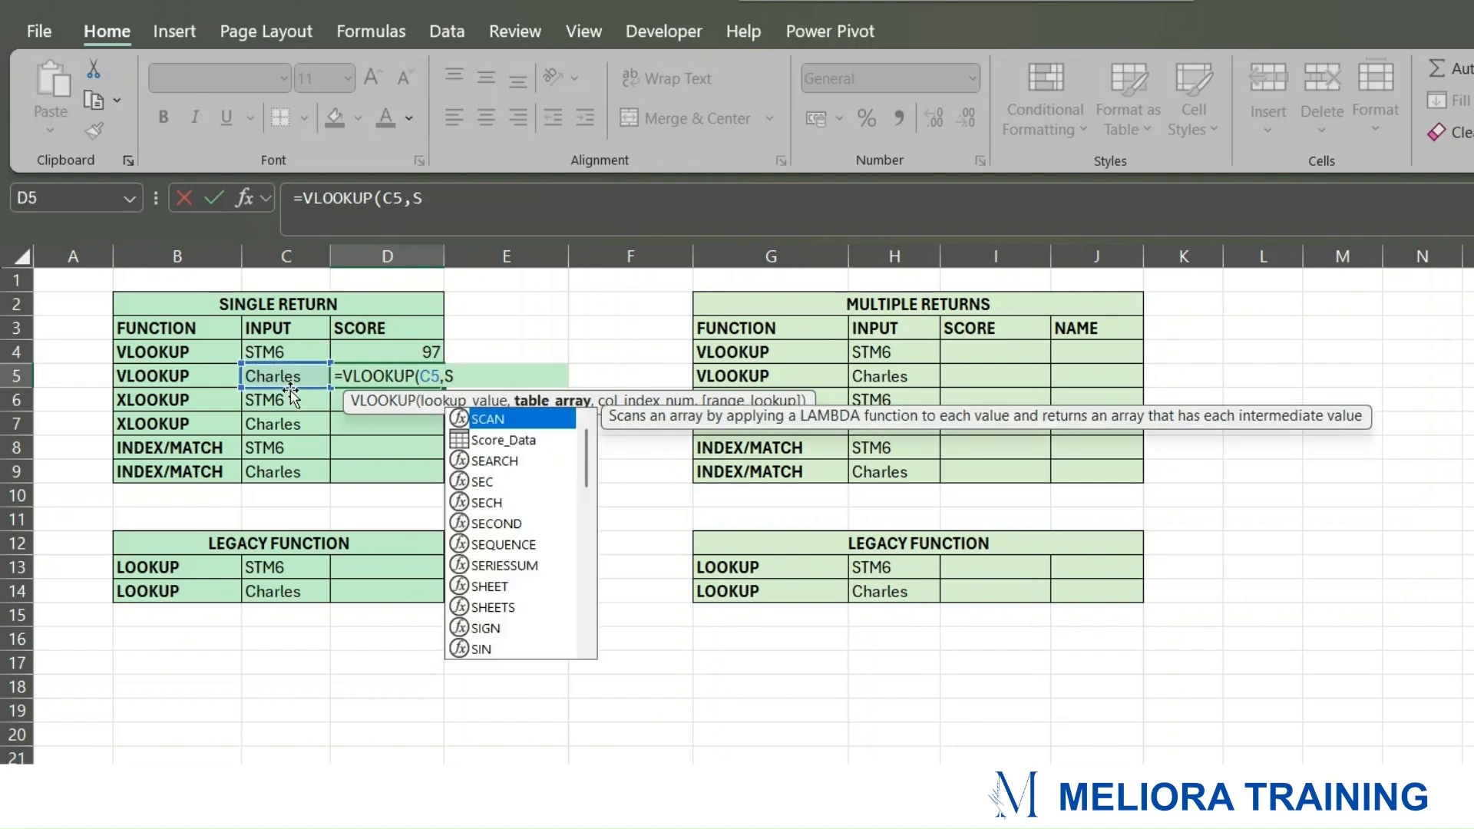
left_click(497, 440)
double_click(499, 439)
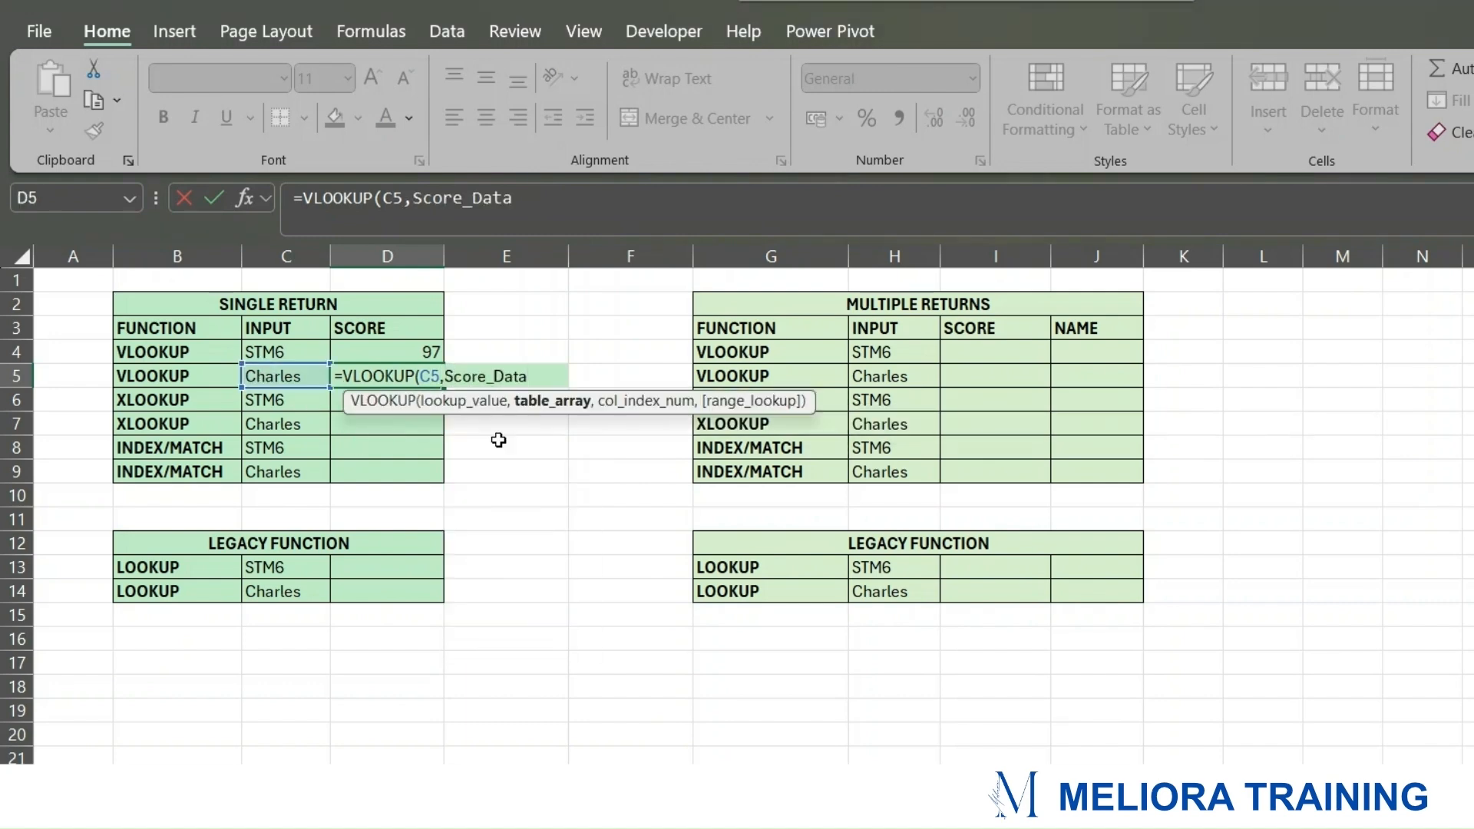
type(",2,")
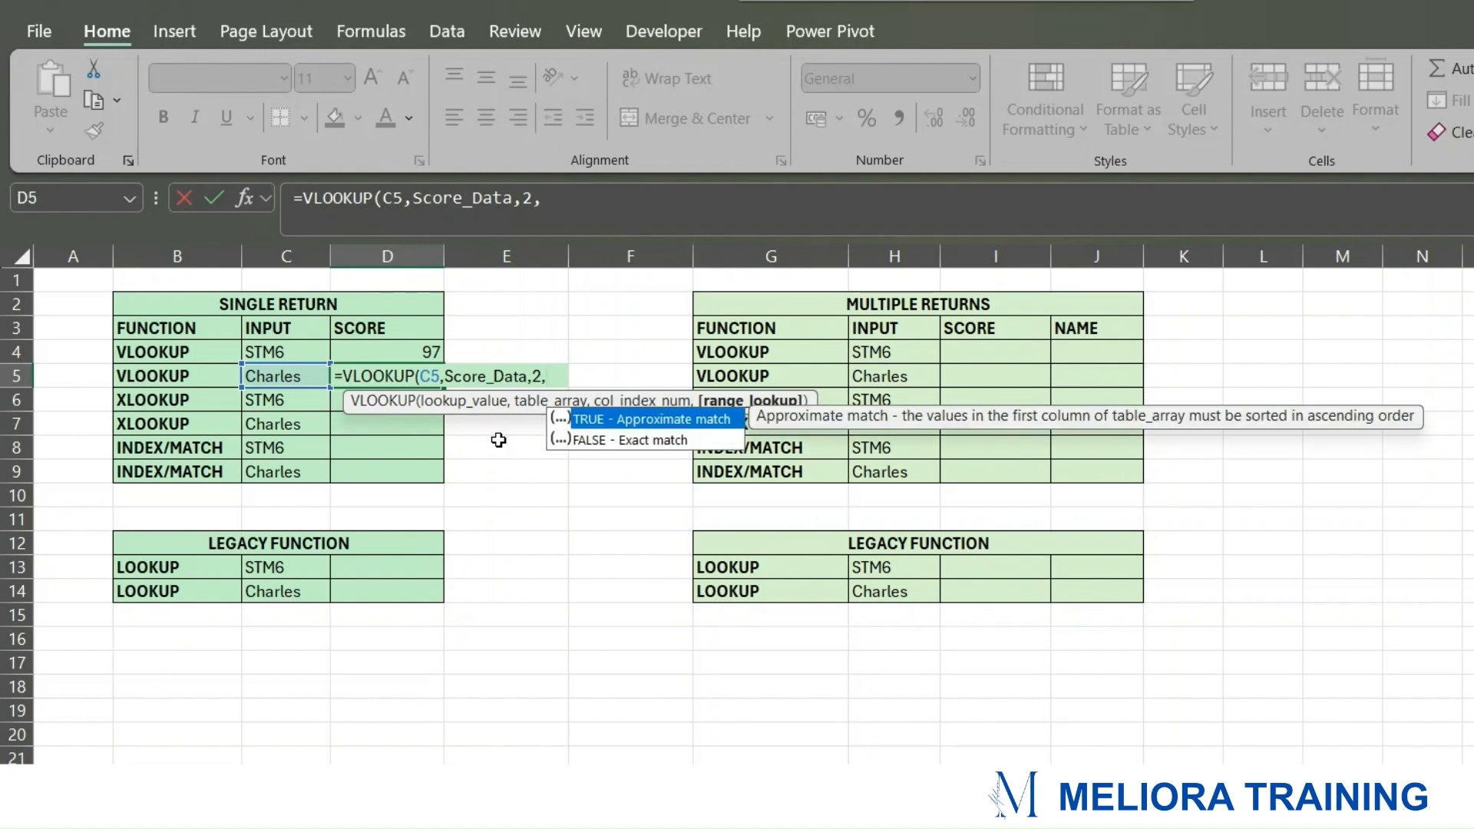
key("Down")
key("Tab")
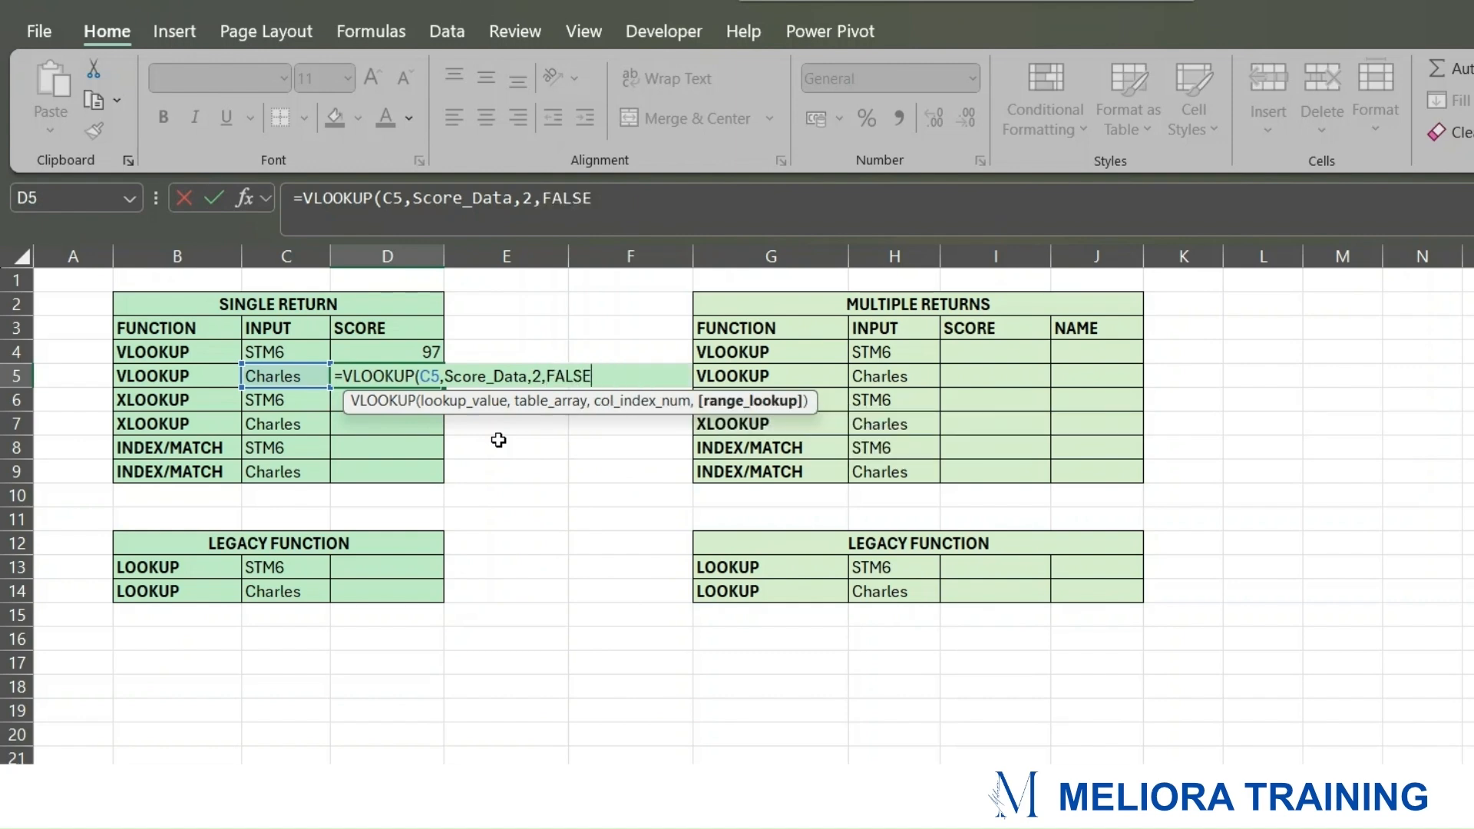
type(")")
key("Return")
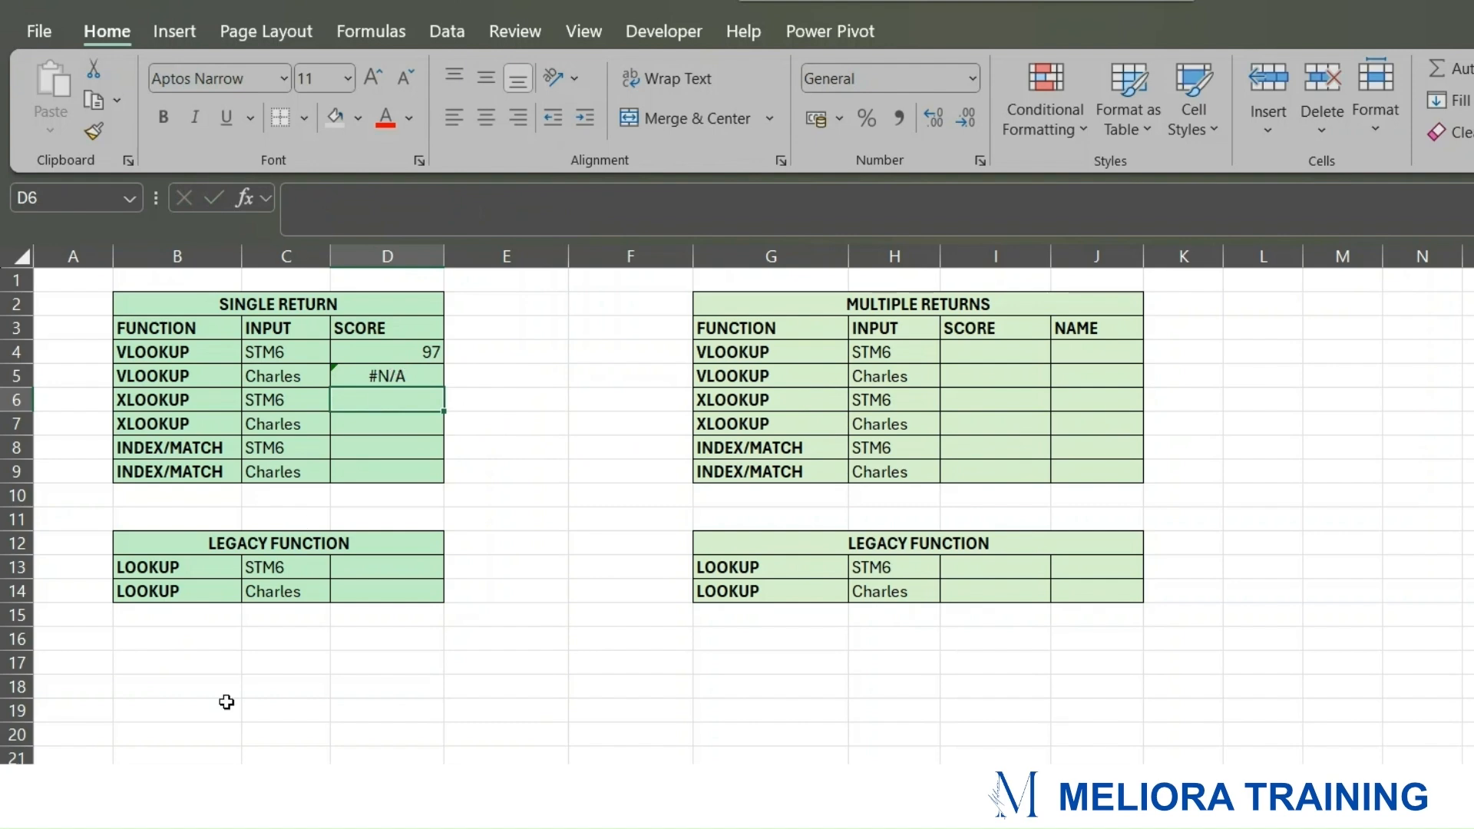
Step: Check the positions of the NAME and SCORE values in row 7 of the source data, and return to the lookup sheet
left_click(198, 787)
left_click_drag(254, 419, 173, 419)
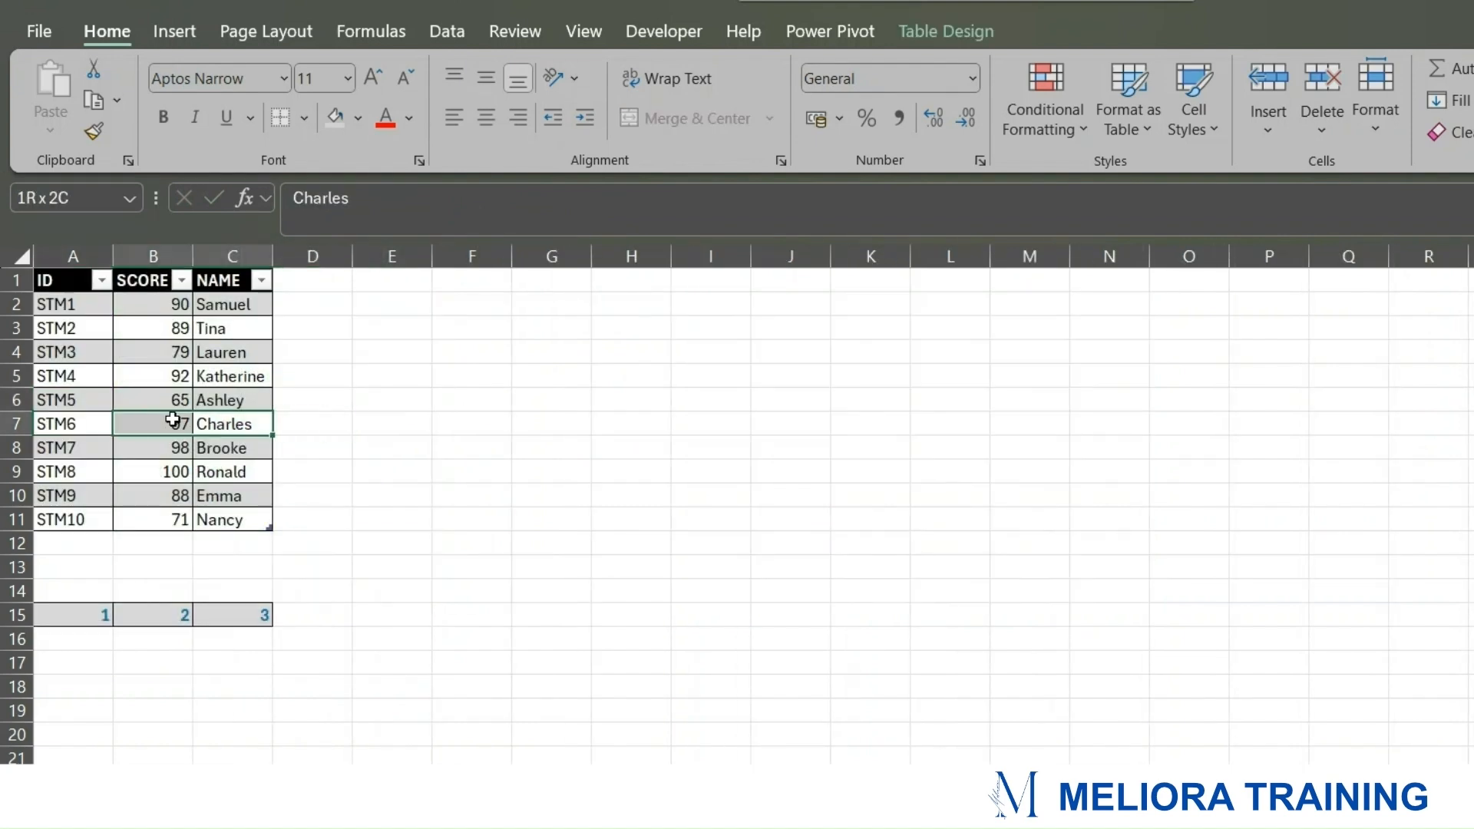
left_click(307, 422)
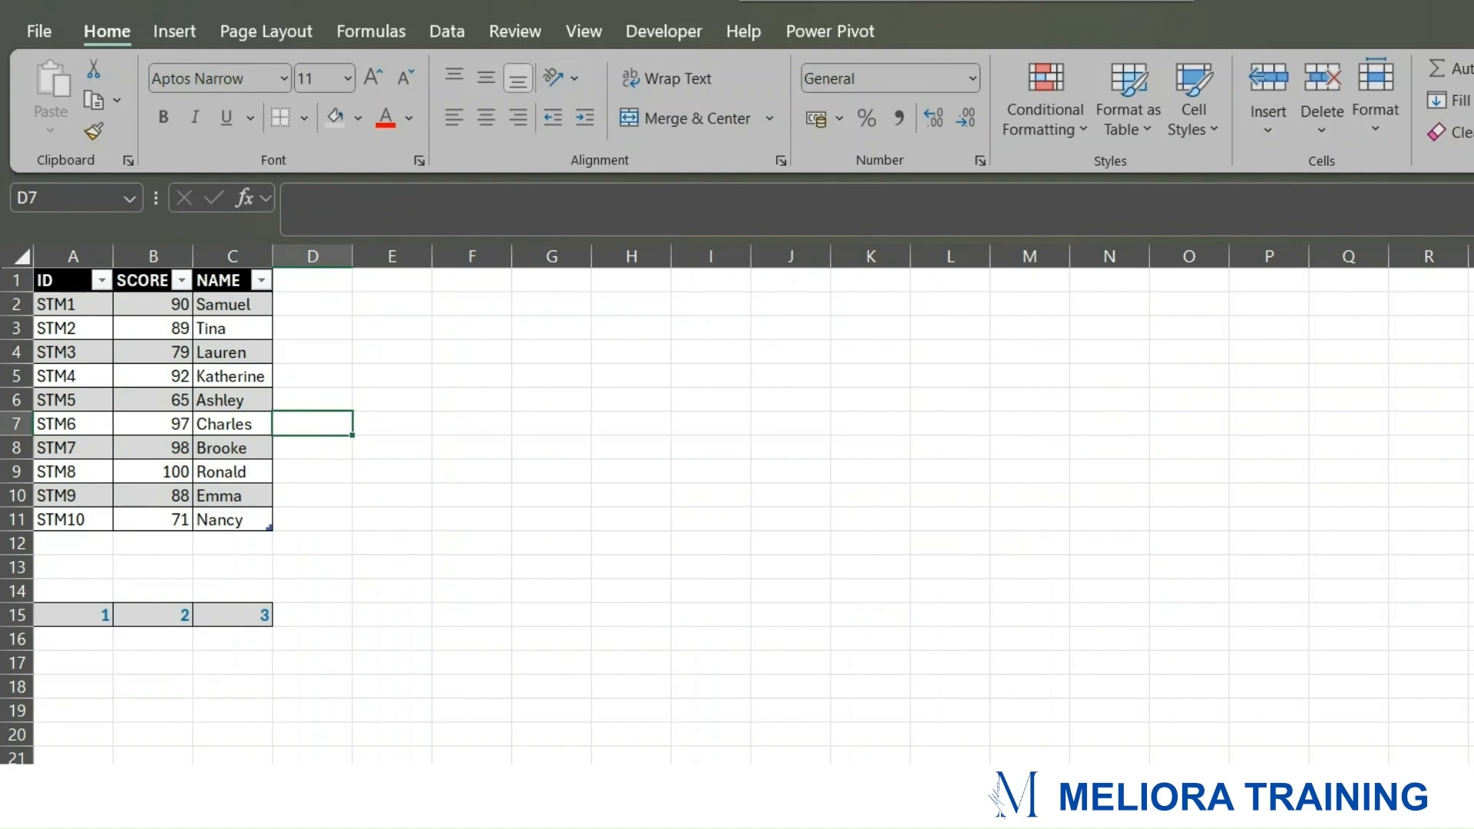
left_click(185, 783)
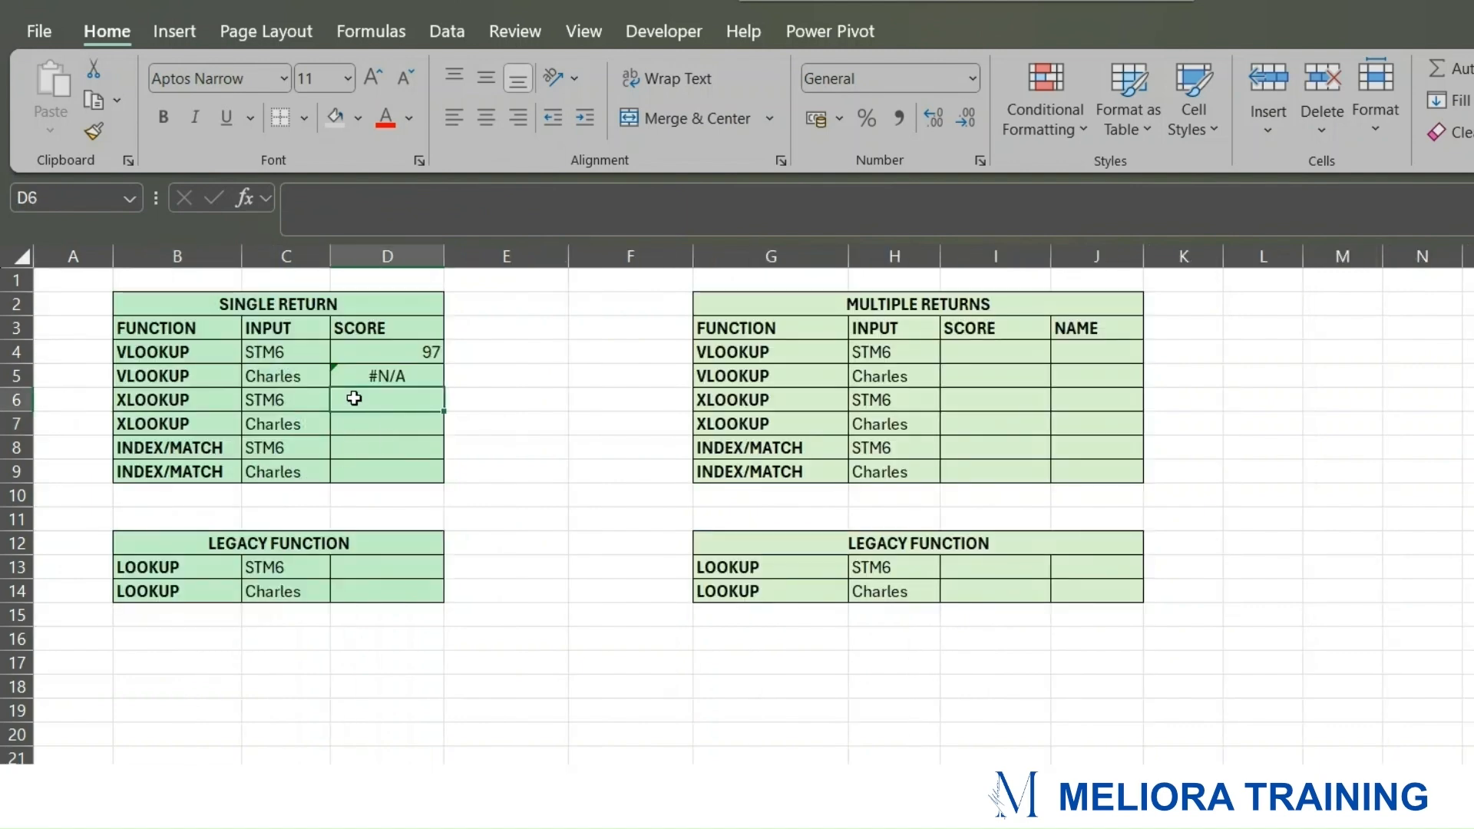
Step: Start an XLOOKUP formula in D6 with C6 as the lookup value
type("=")
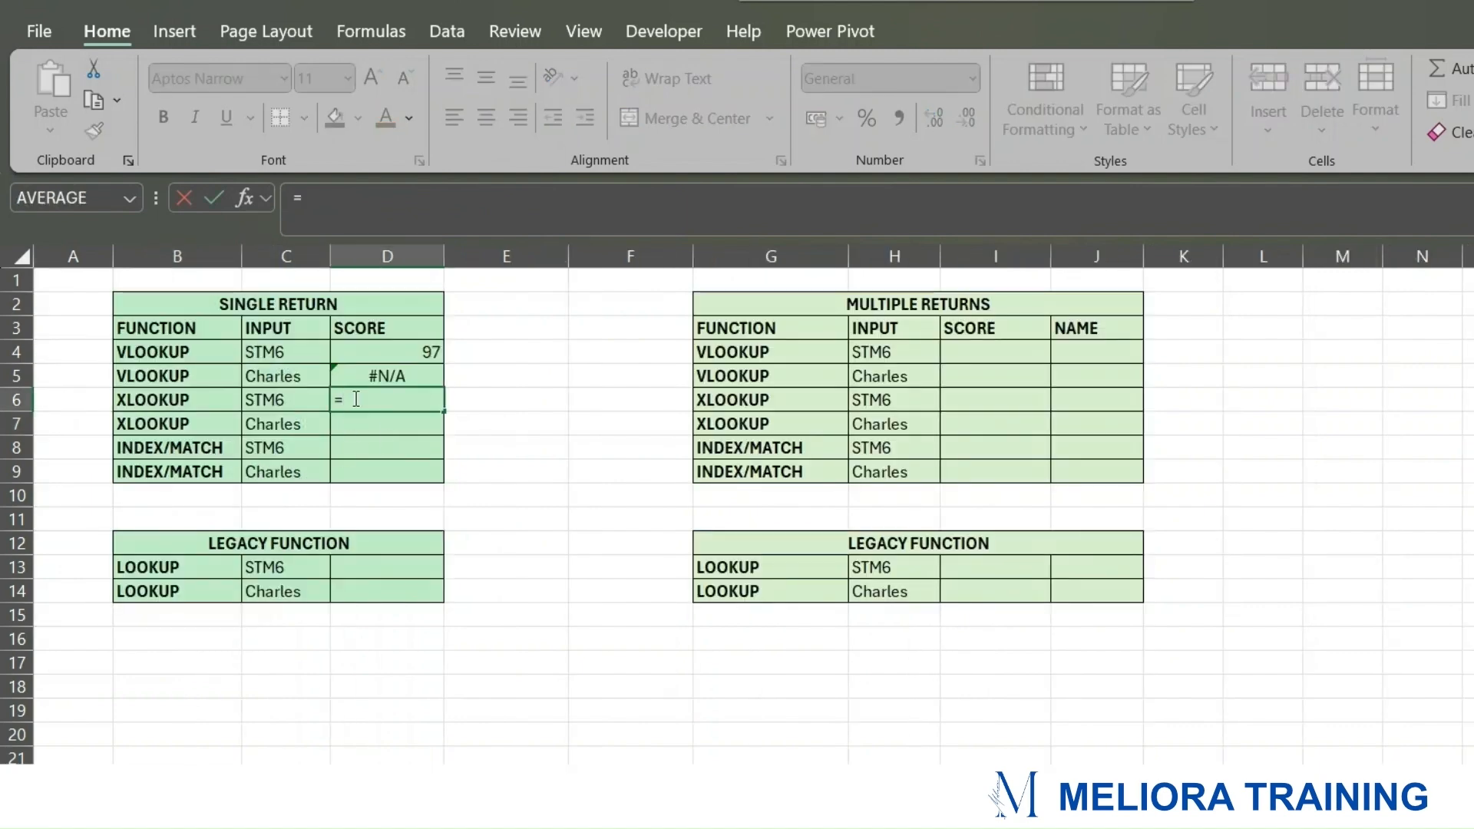
type("XL")
key("Tab")
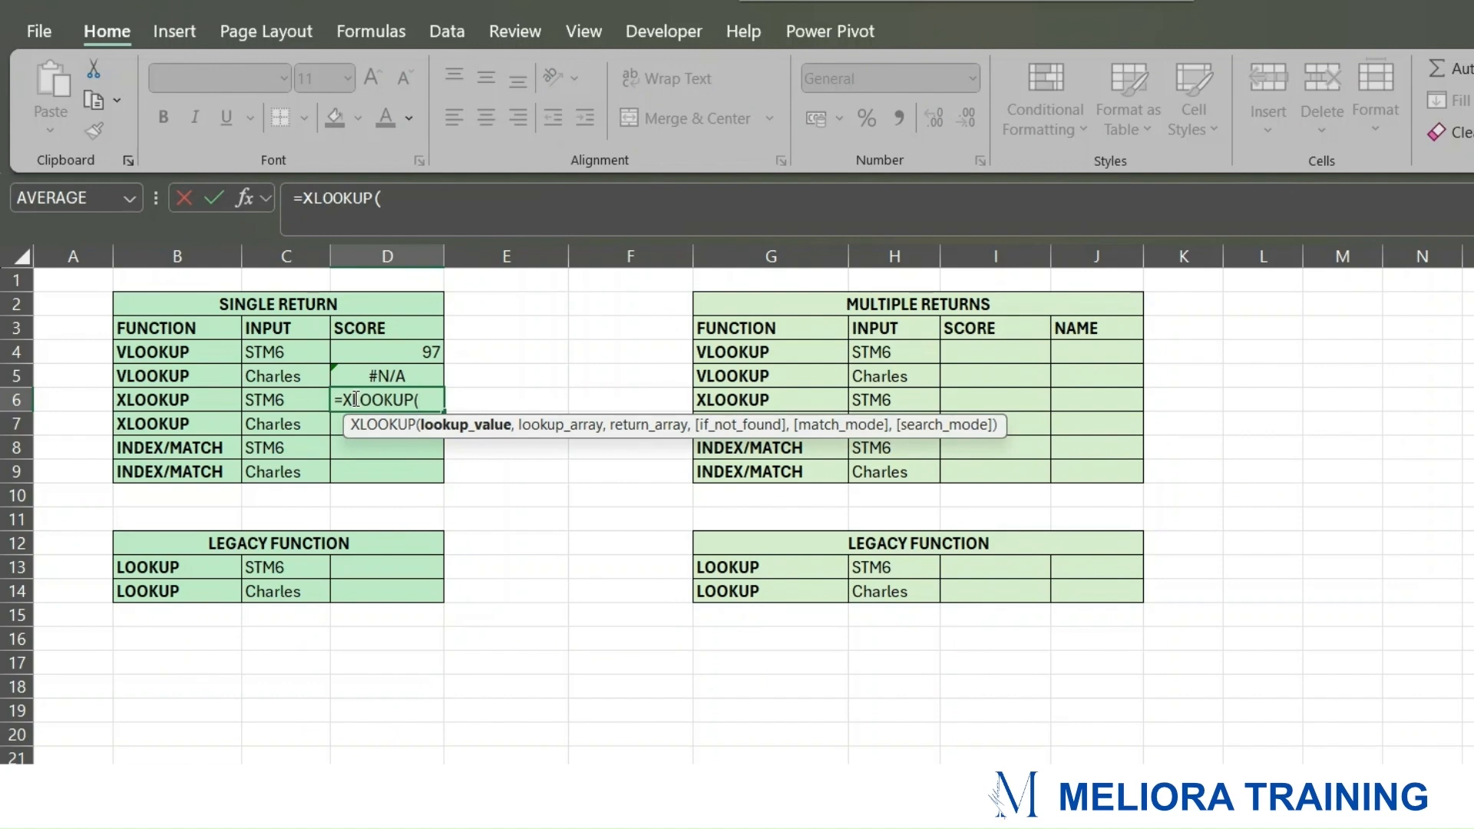
left_click(282, 397)
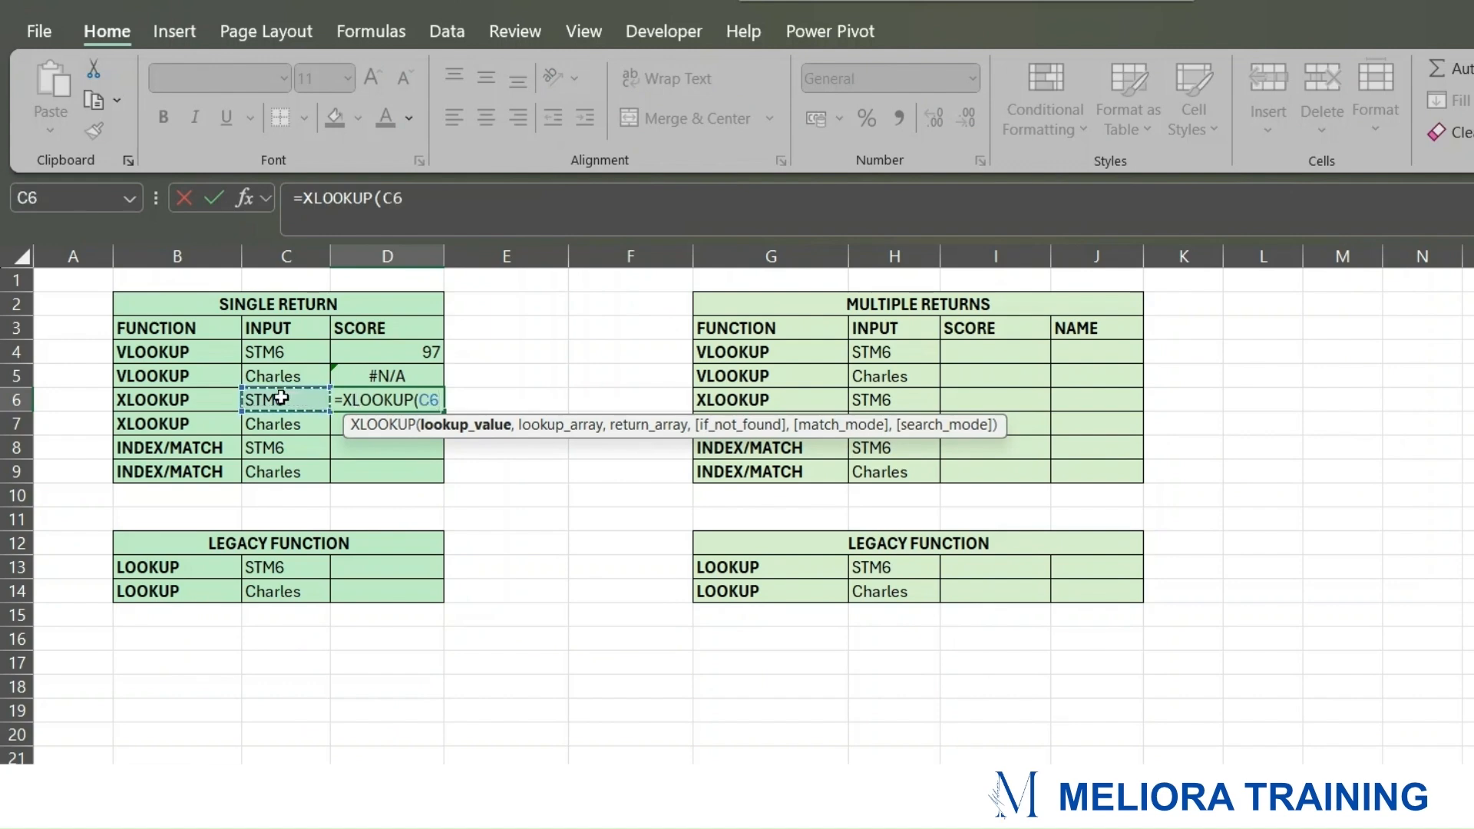
type(",")
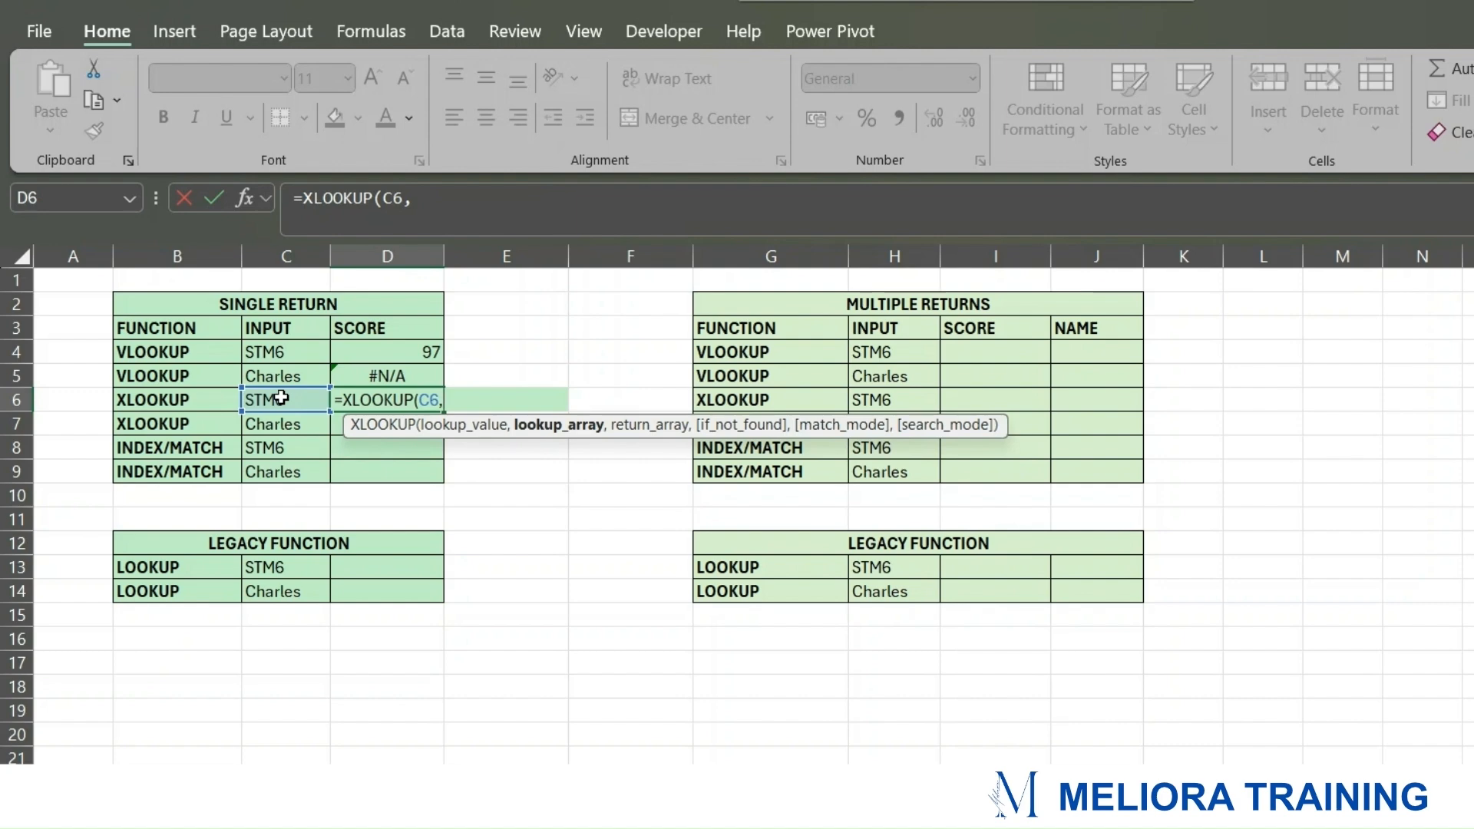
Step: Set the lookup array of the D6 XLOOKUP formula to the ID column, Score_Data[ID]
type("SC")
key("Down")
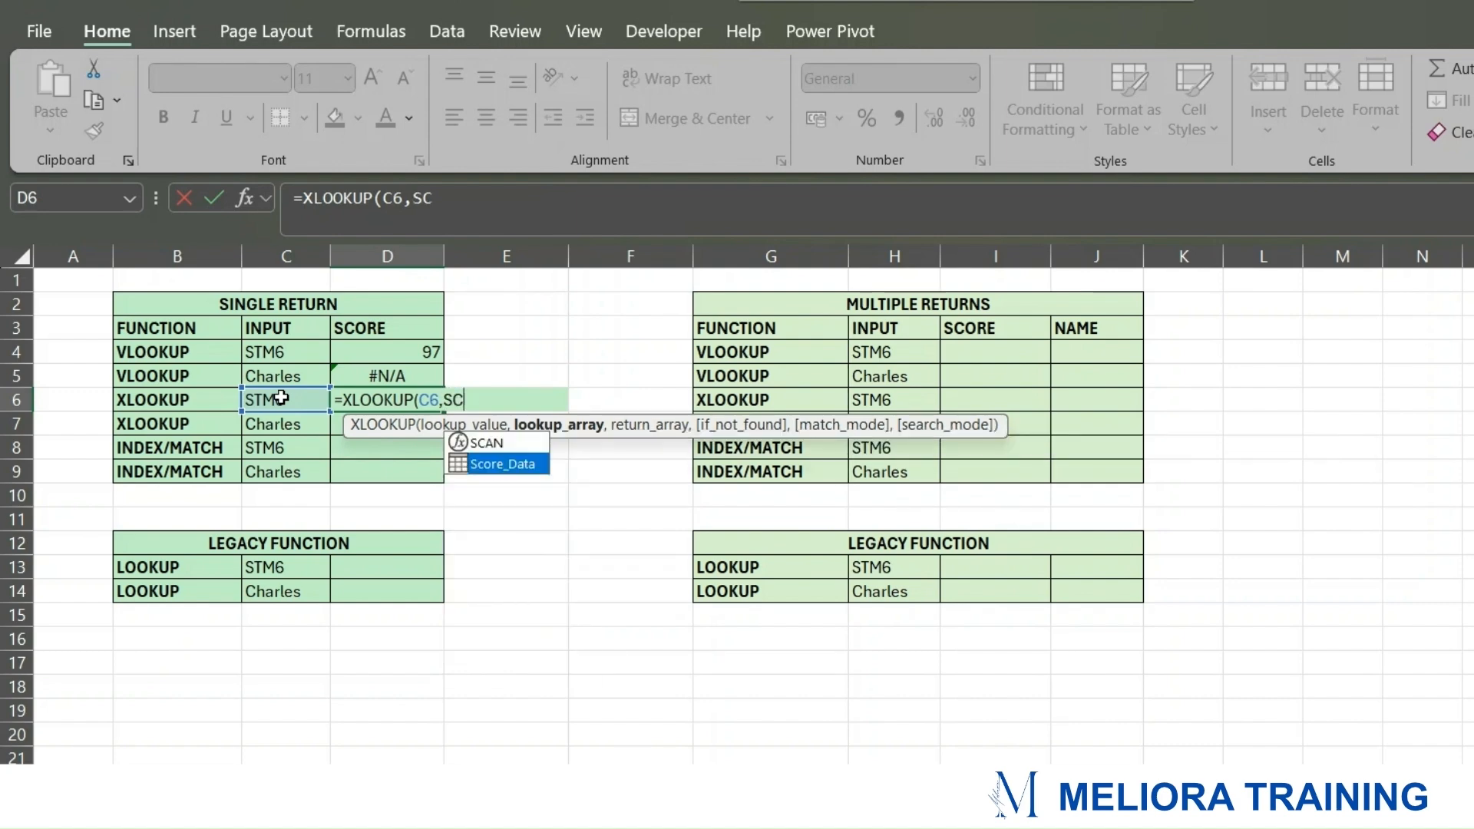
key("Tab")
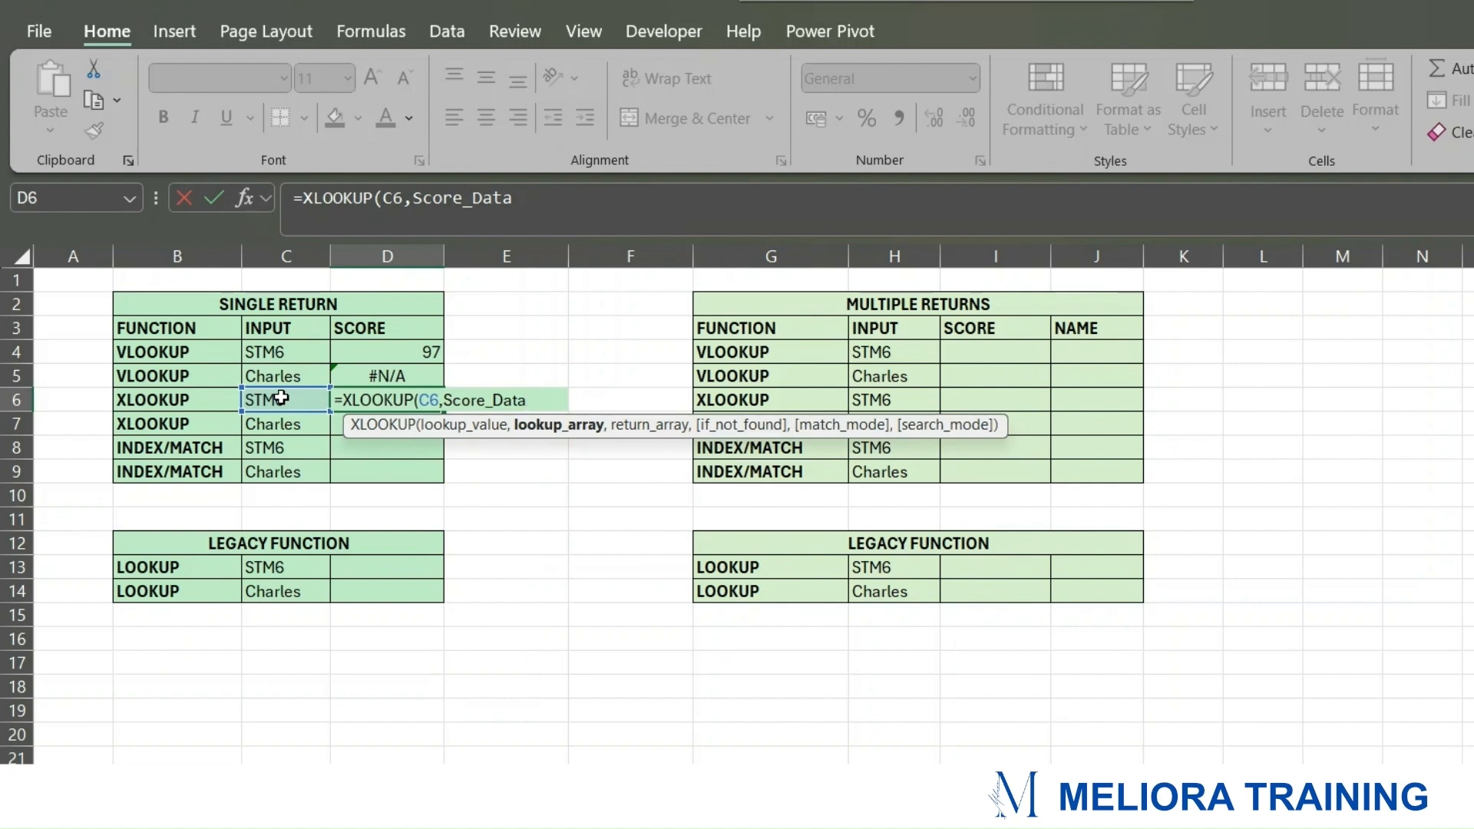
type("[")
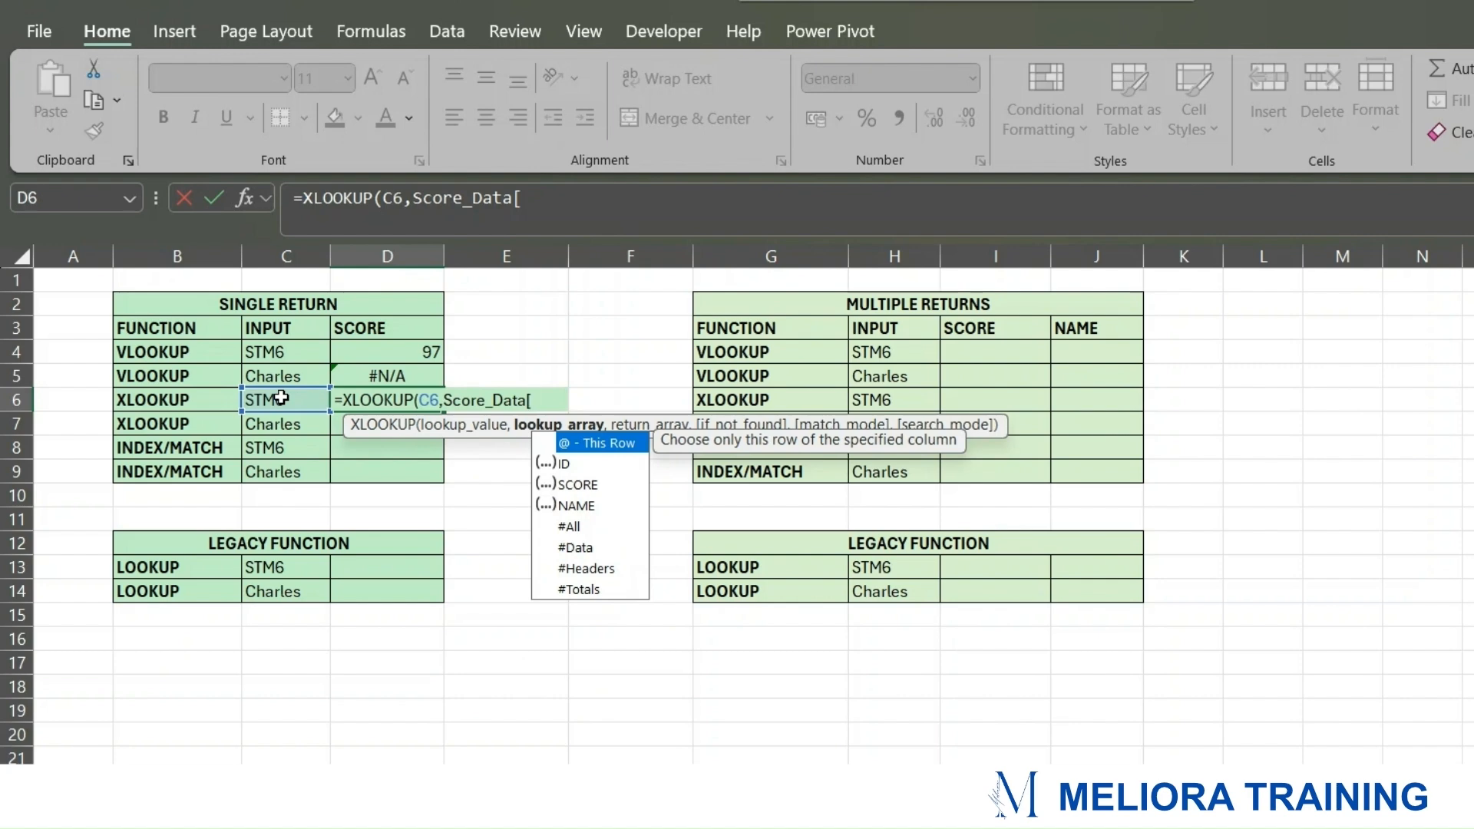
key("Down")
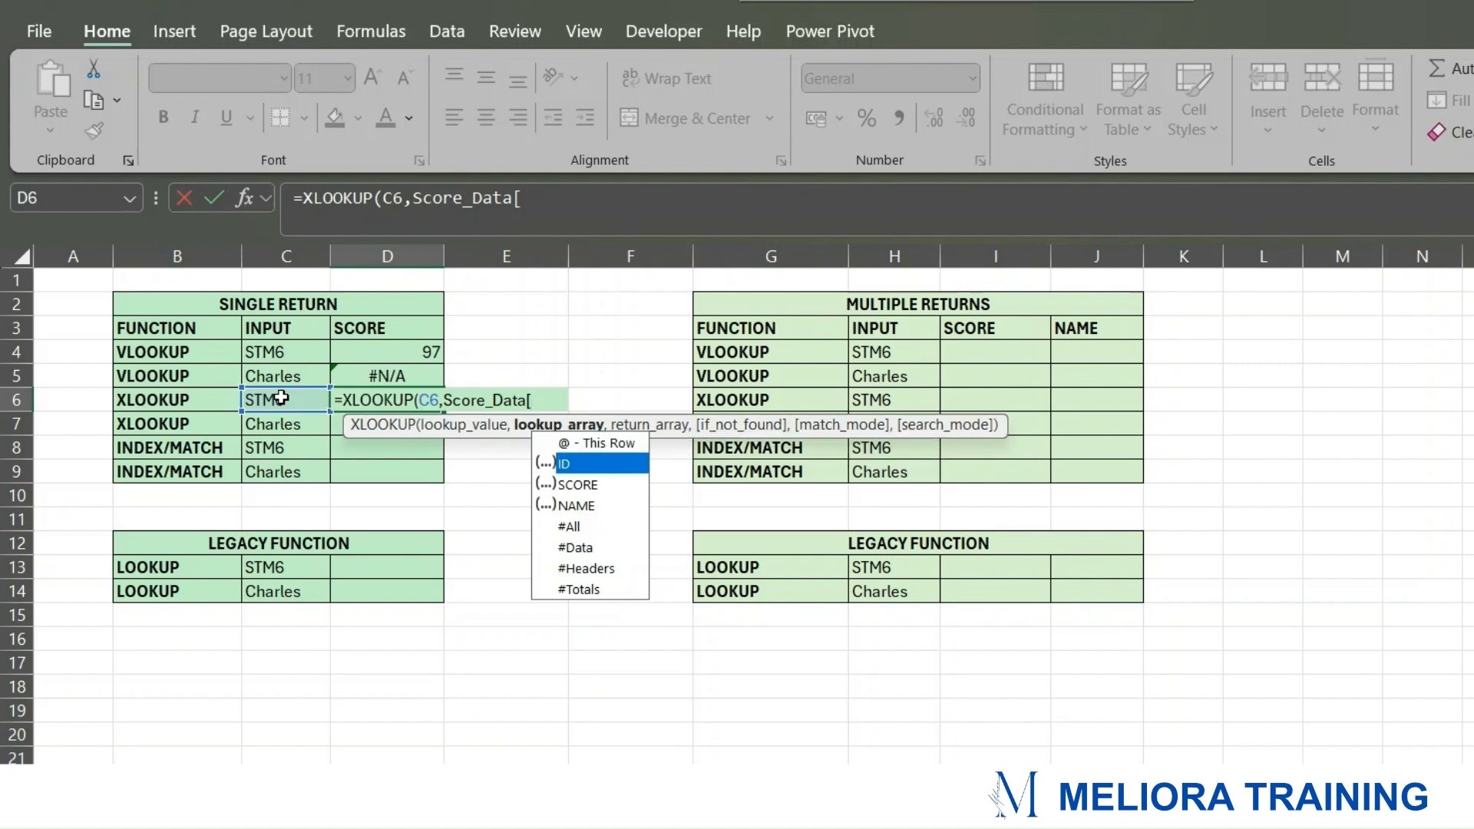
key("Tab")
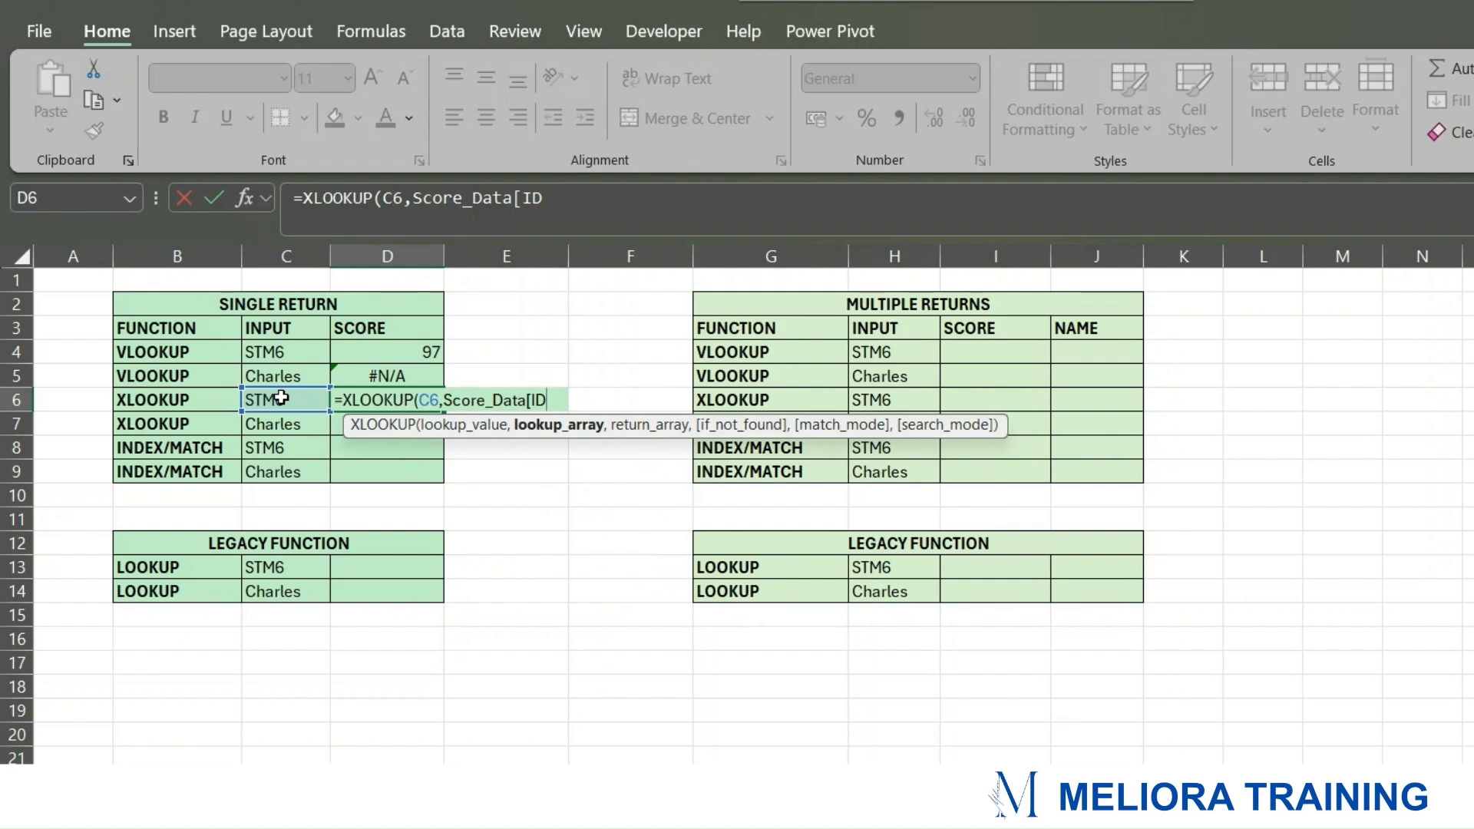
type("]")
type(",")
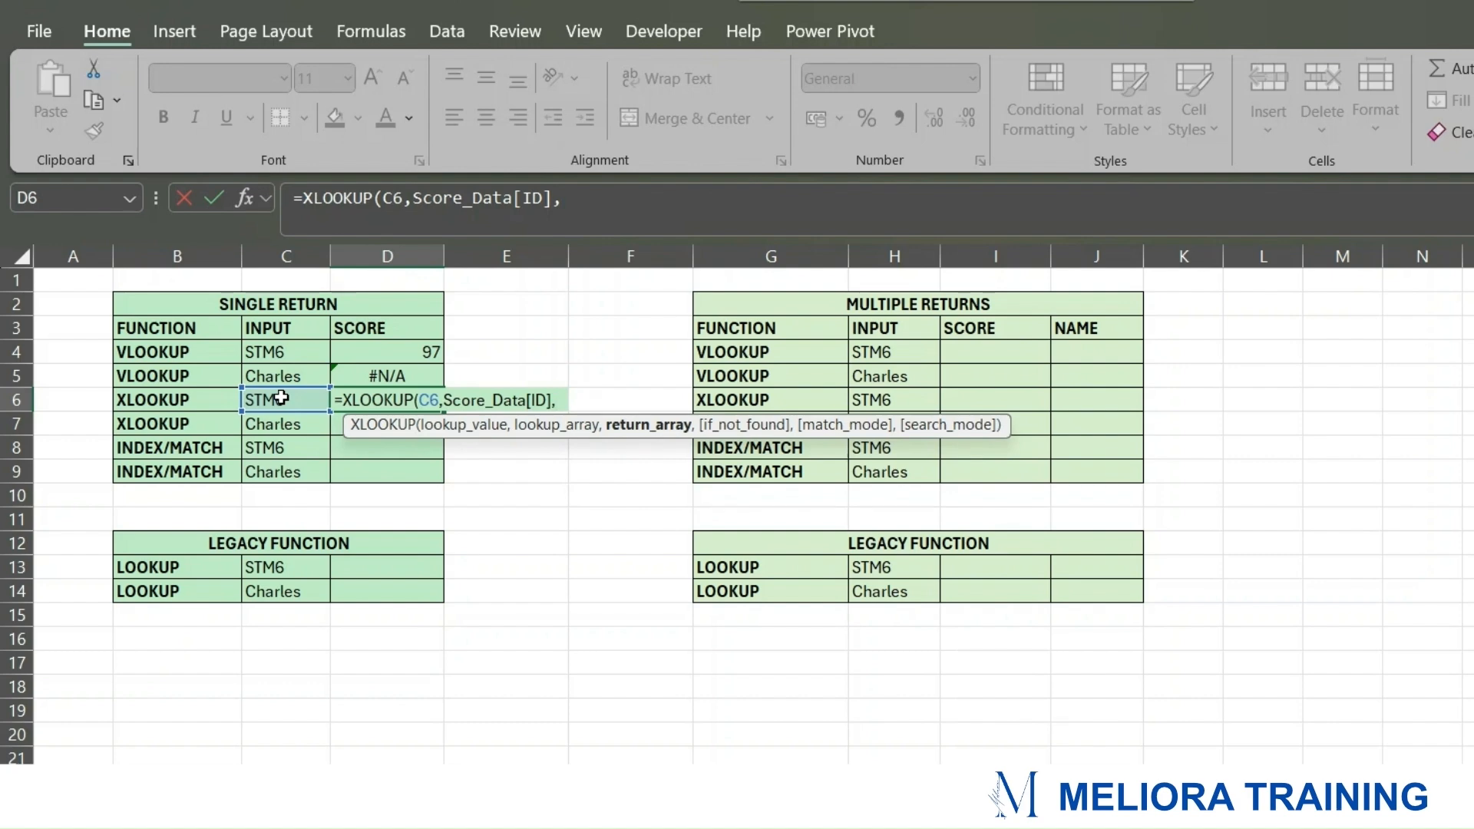
Step: Complete the D6 XLOOKUP formula with return array Score_Data[SCORE], an empty if_not_found argument and match mode 0
type("SC")
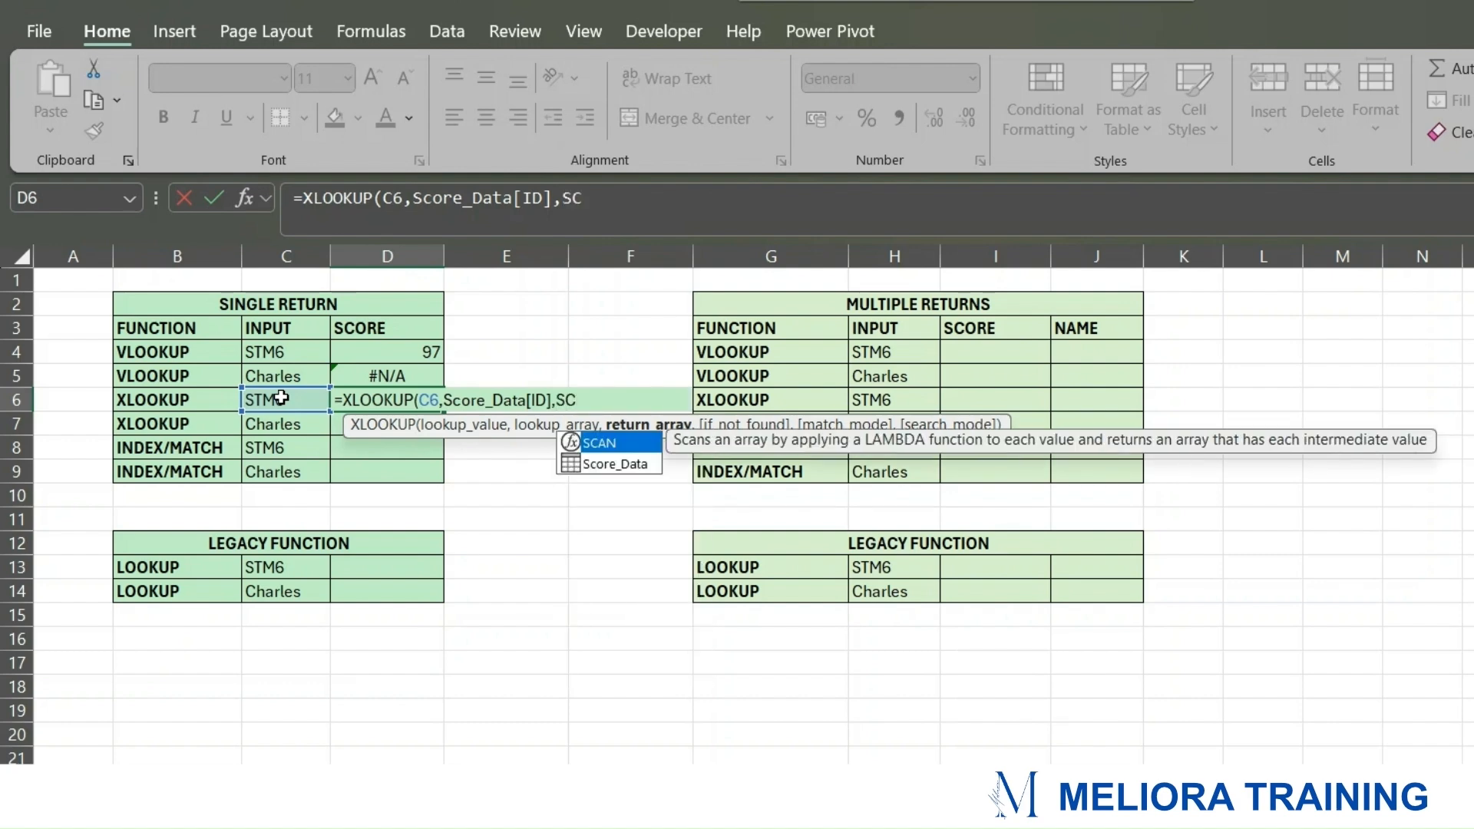
key("Down")
key("Tab")
type("[")
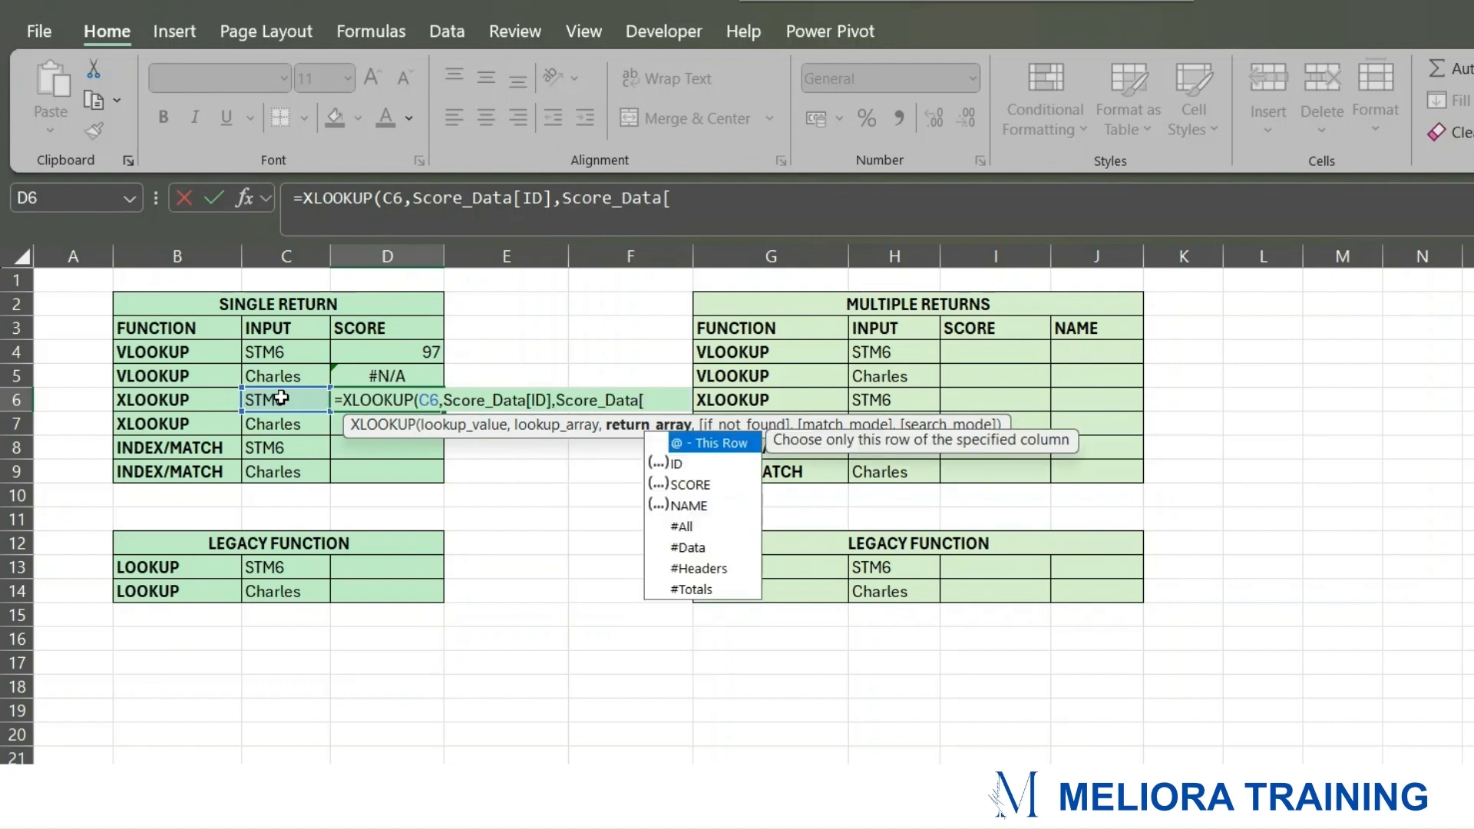
key("Down")
key("Down")
key("Tab")
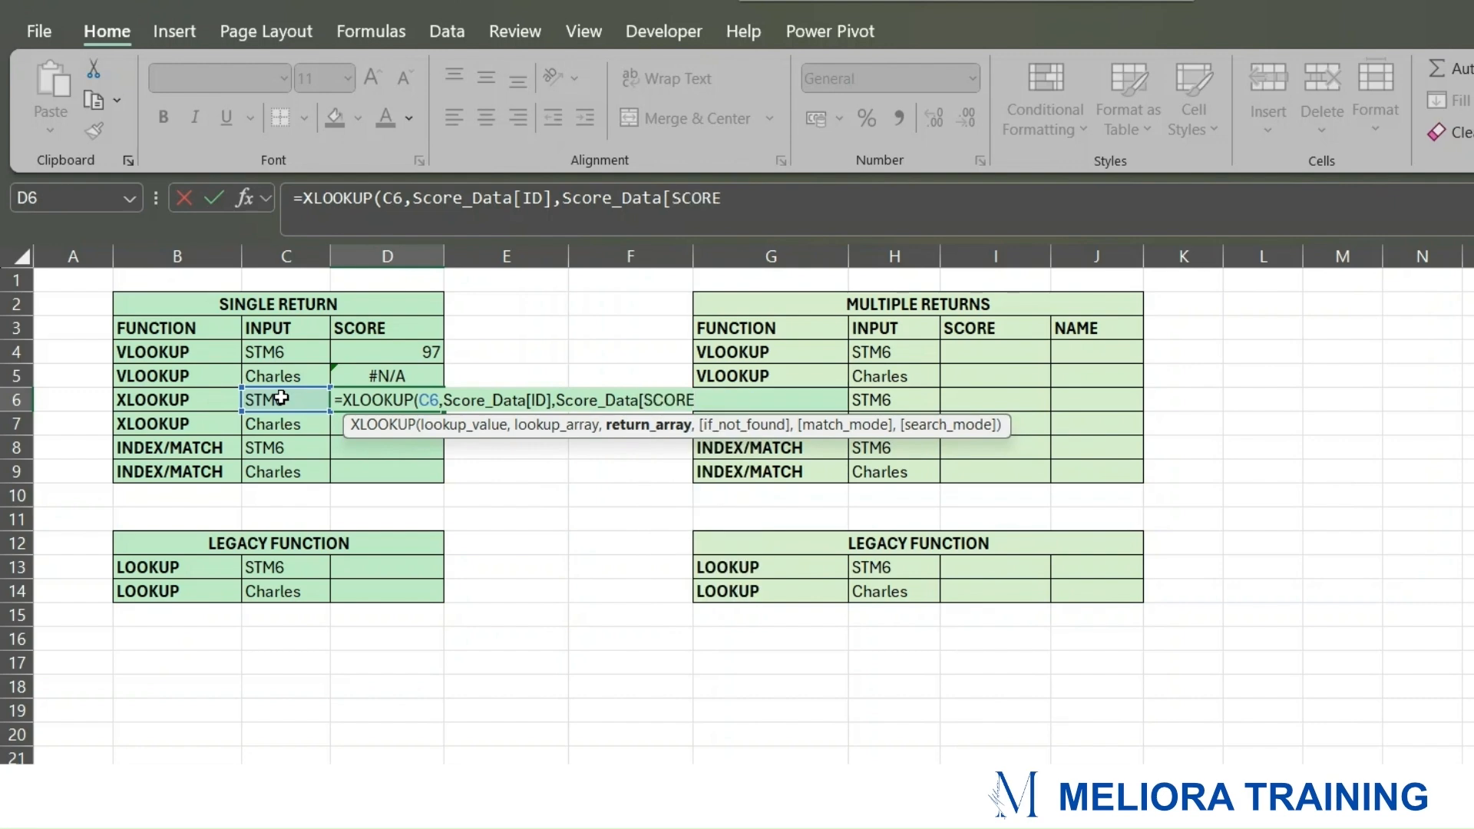
type("],,")
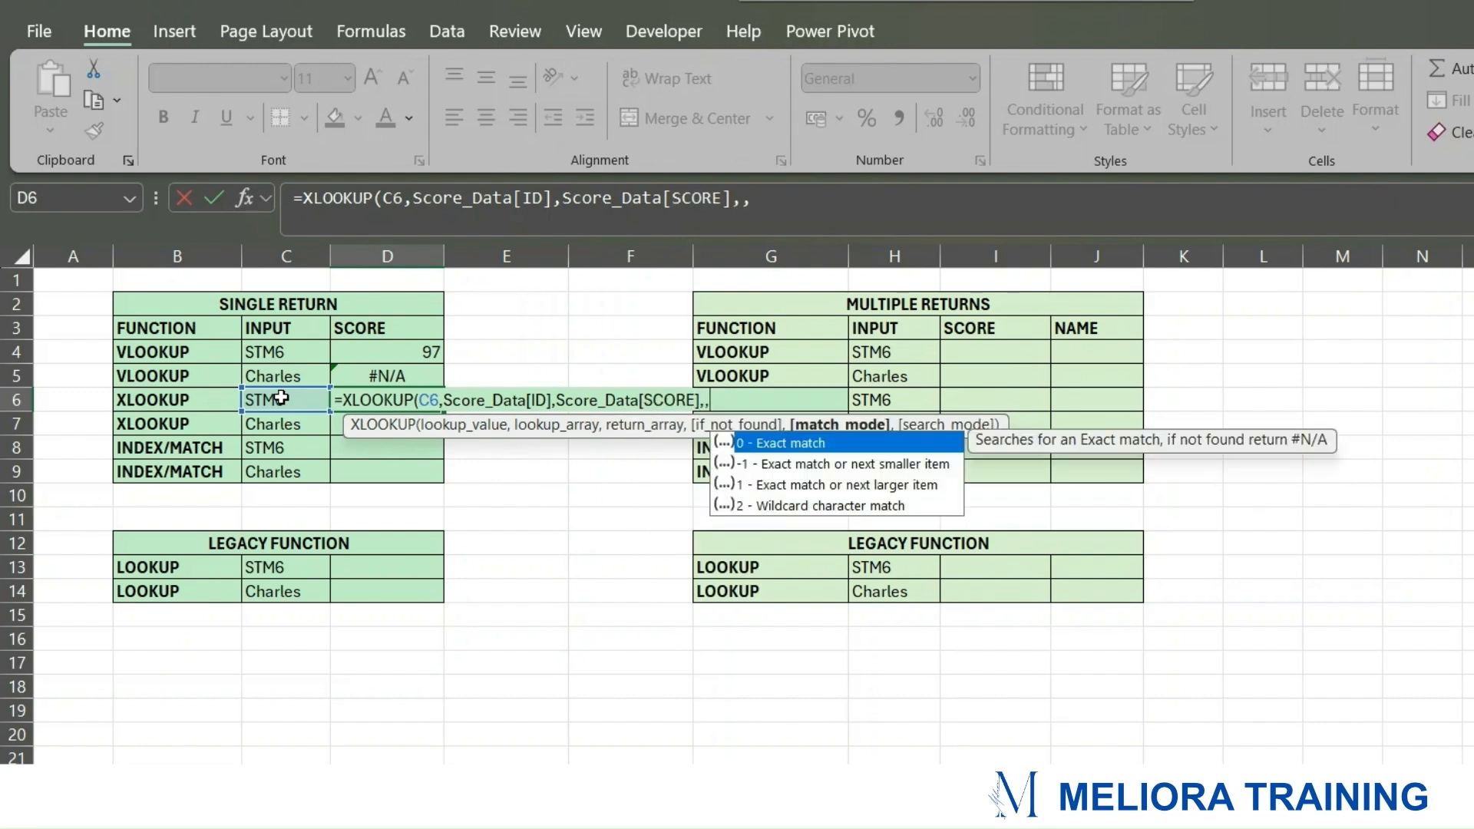
type("0")
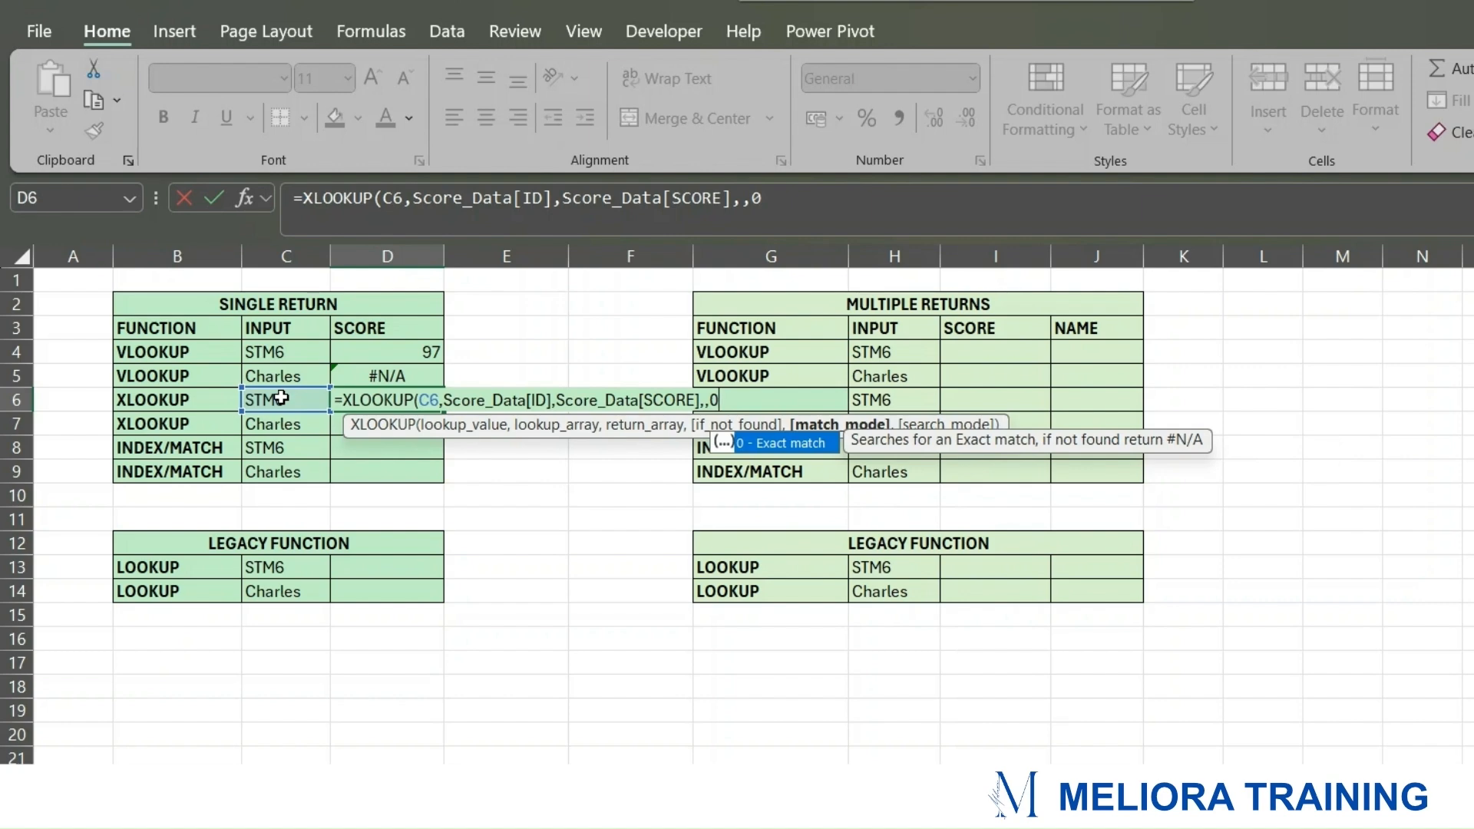
type(")")
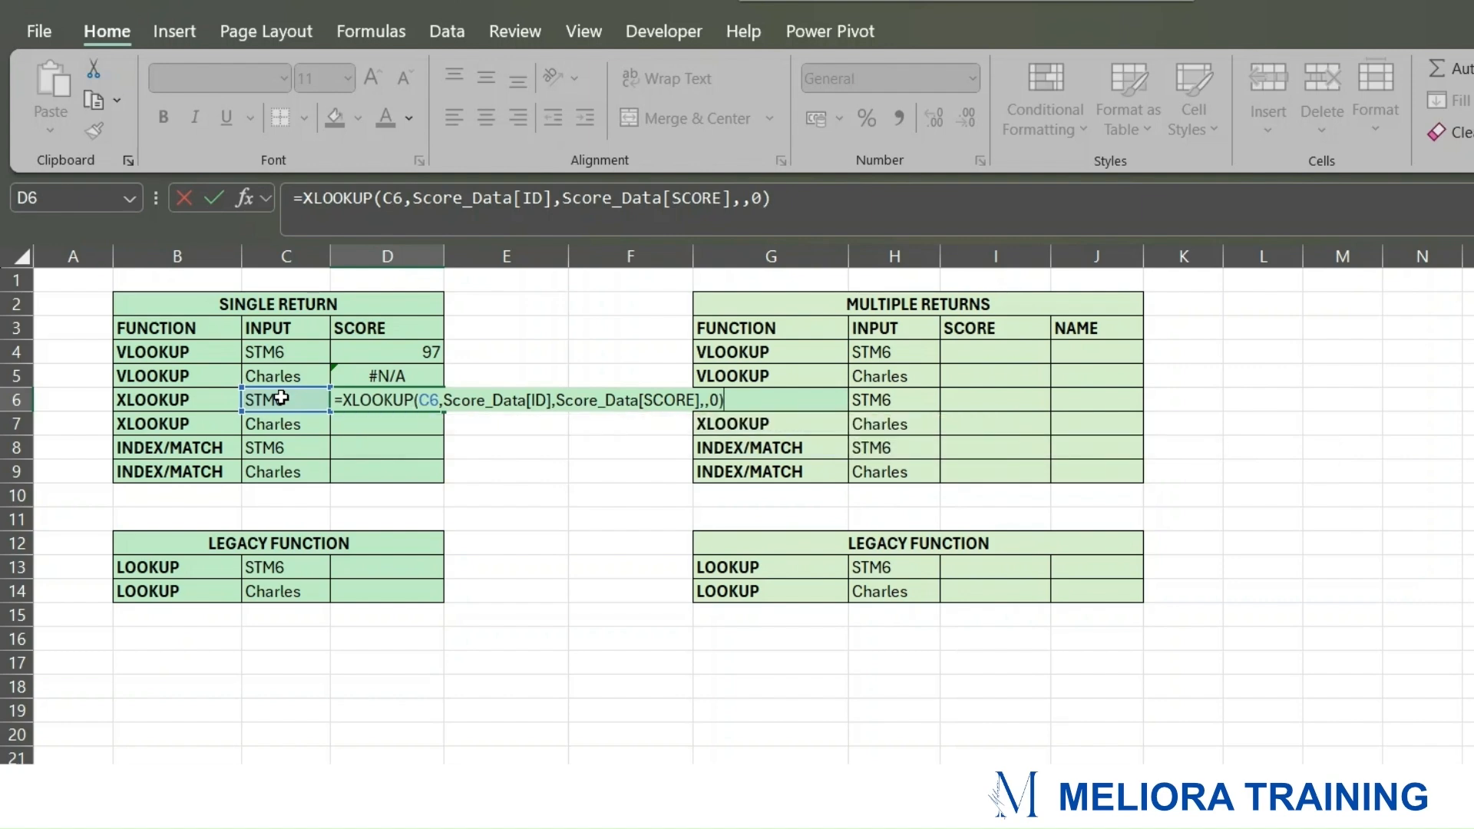
key("Return")
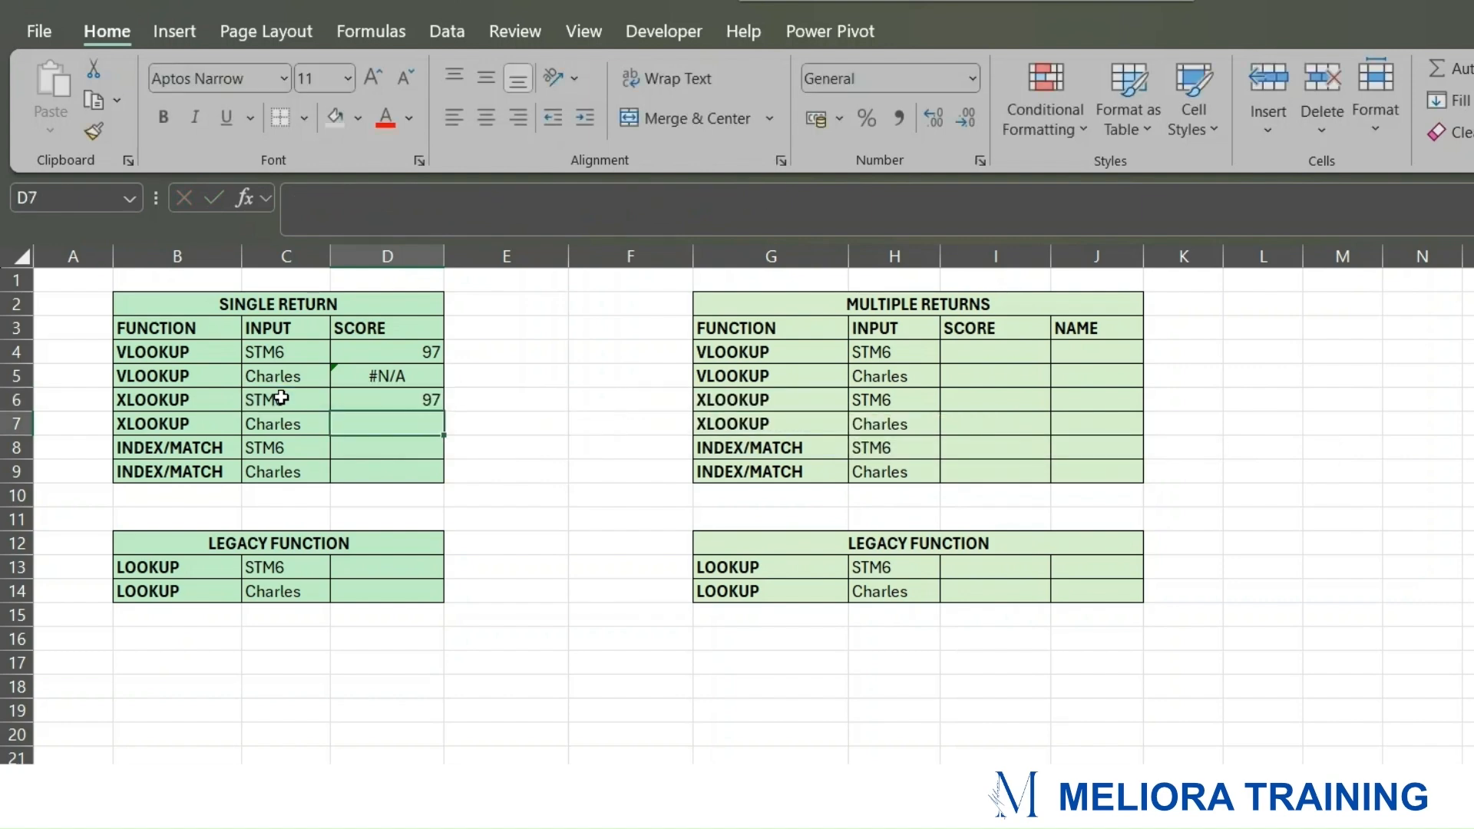
left_click(427, 406)
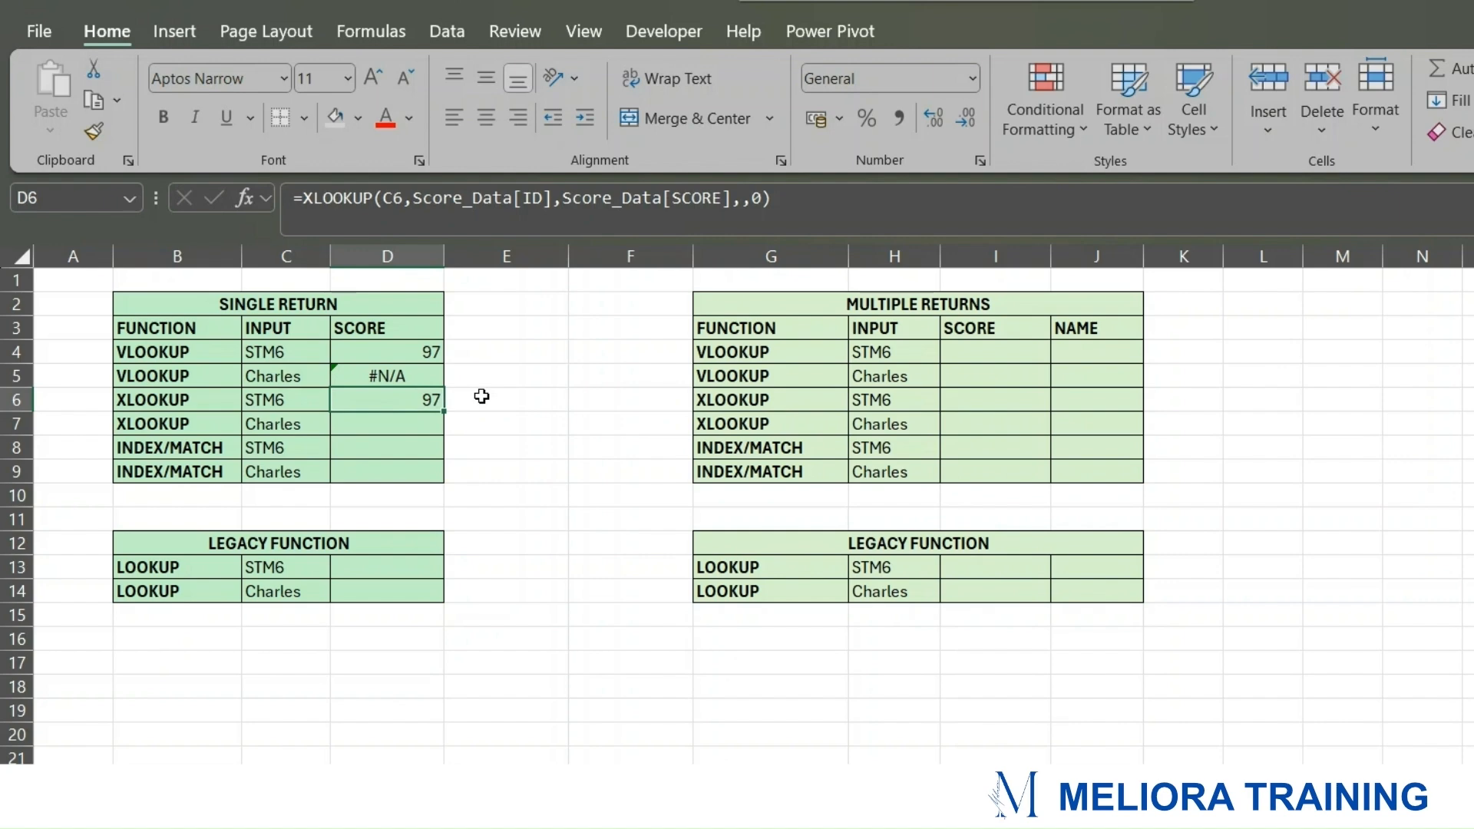
Step: Start an XLOOKUP formula in D7 with C7 as the lookup value
left_click(401, 423)
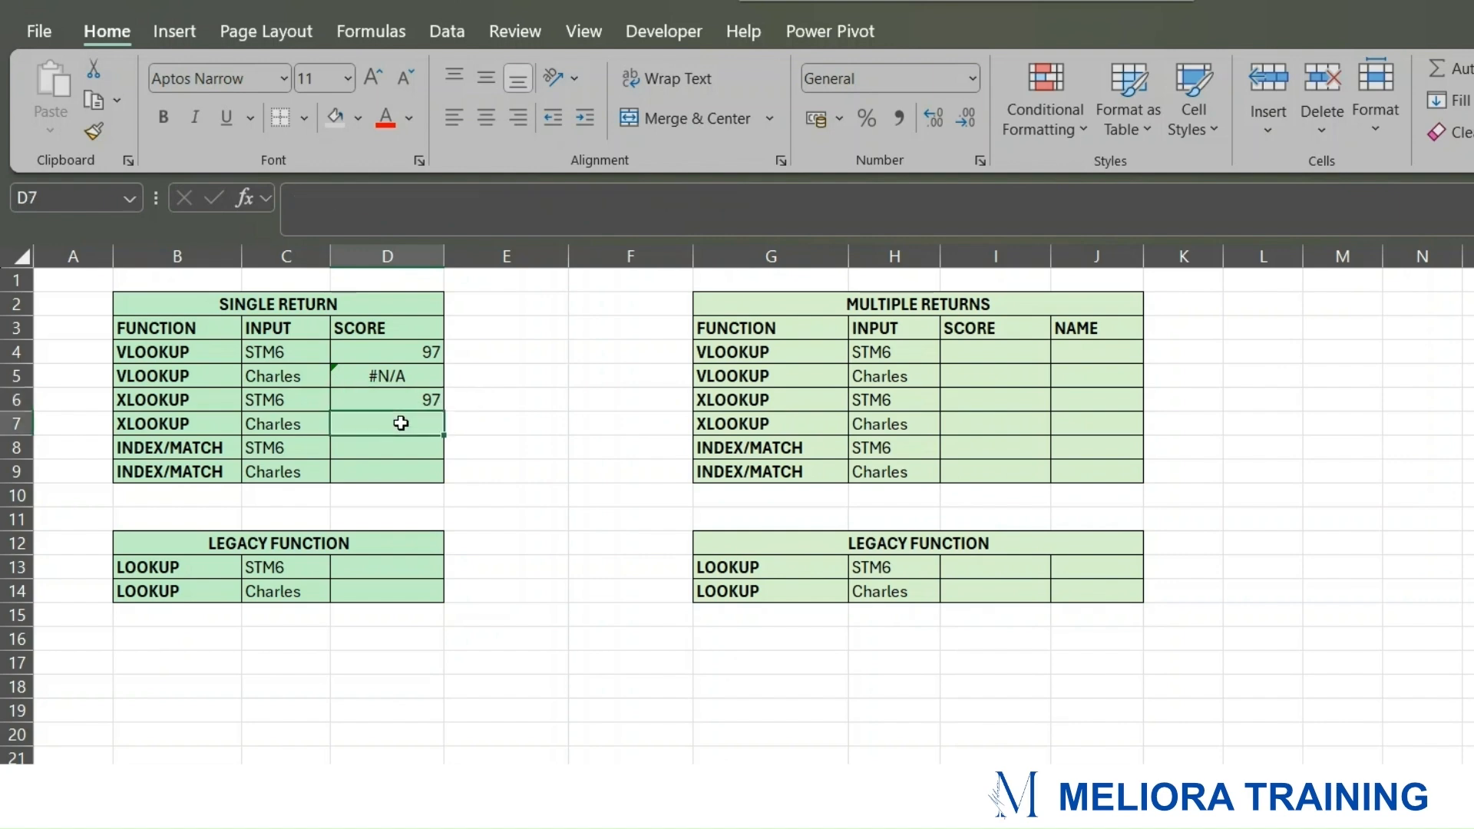
type("=XLOOKUP(")
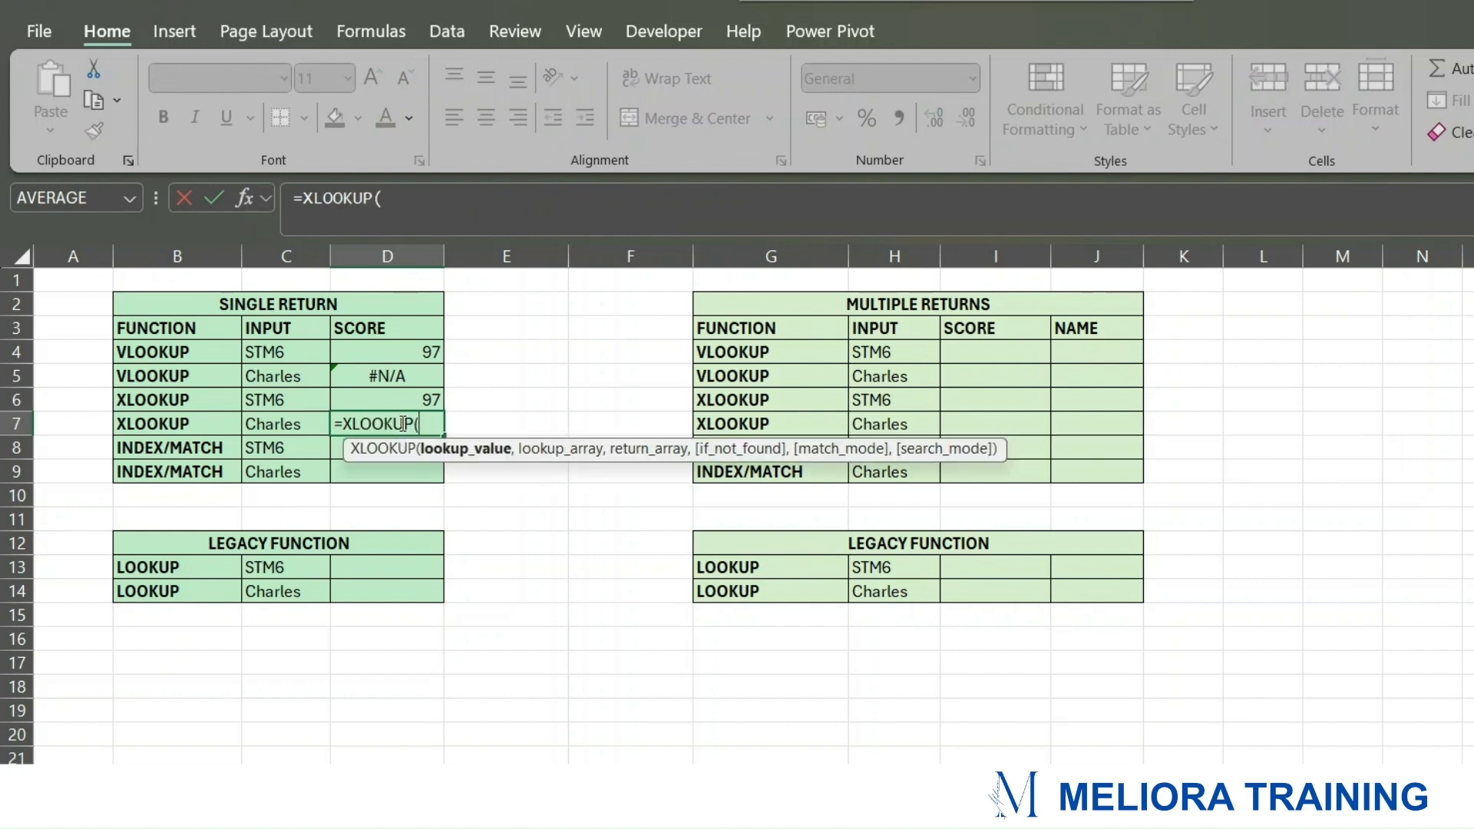
left_click(275, 428)
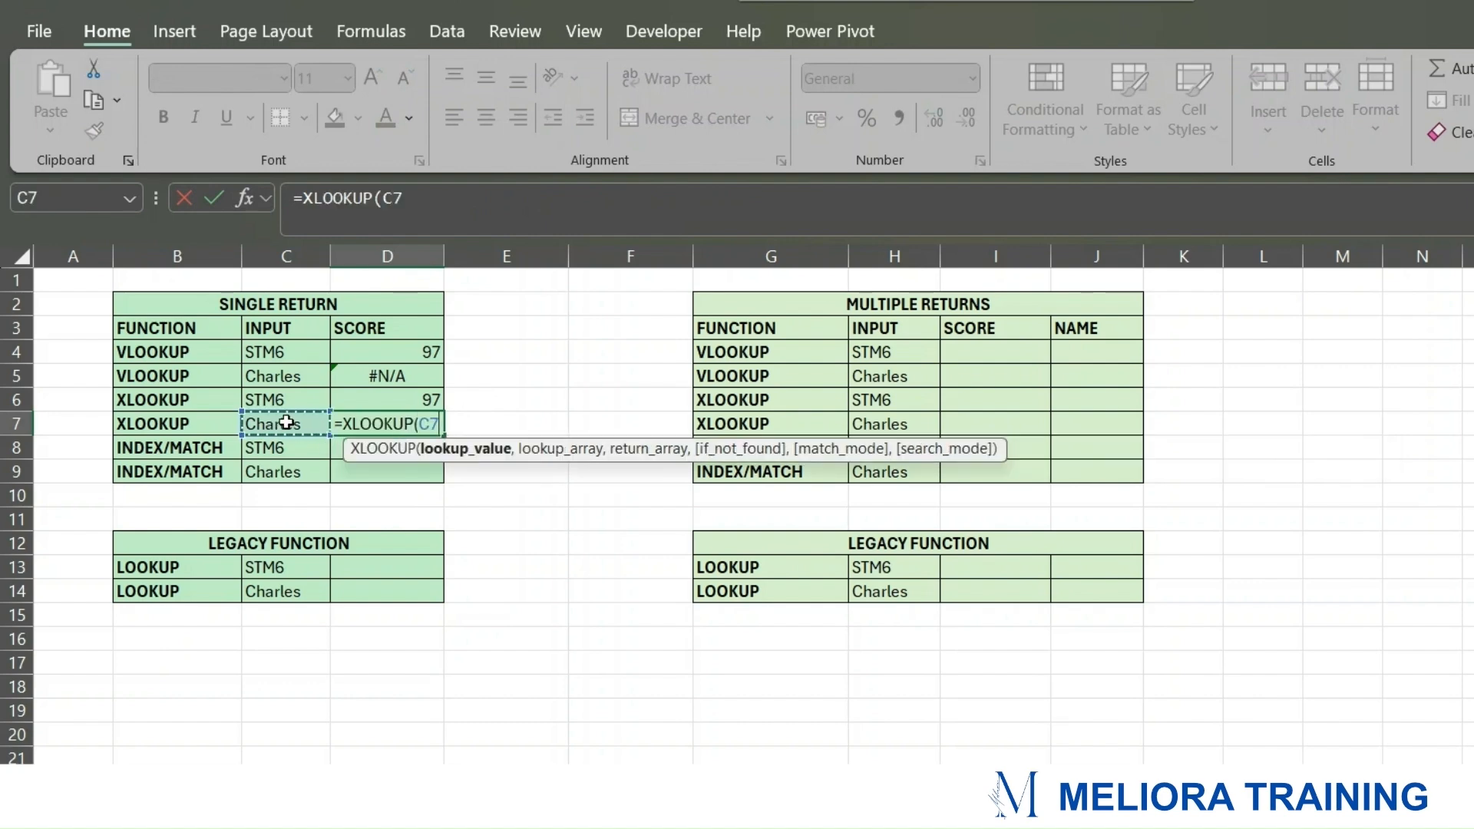
type(",")
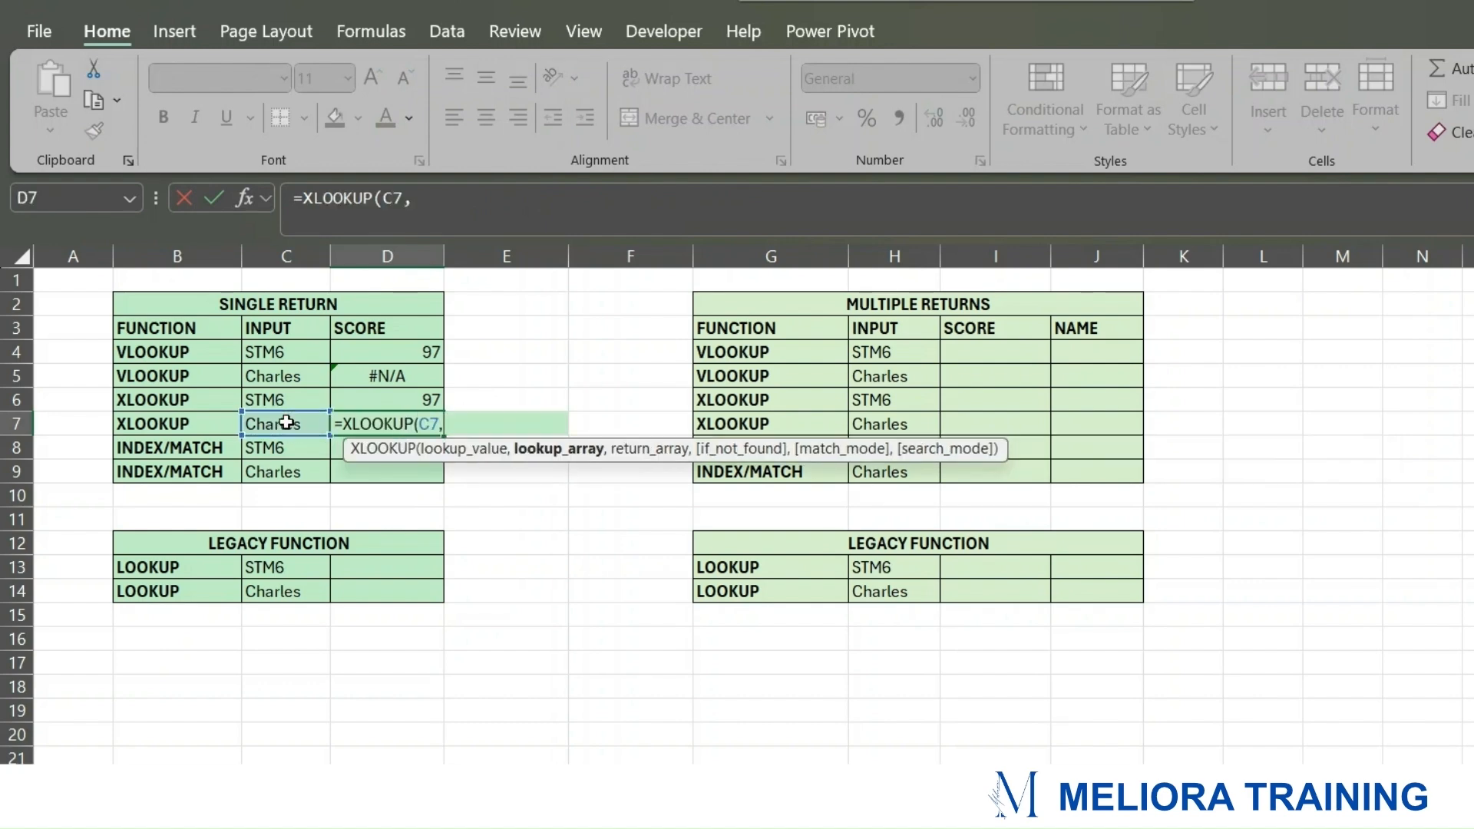
Step: Set the lookup array of the D7 XLOOKUP formula to the NAME column, Score_Data[NAME]
type("SC")
key("Down")
key("Tab")
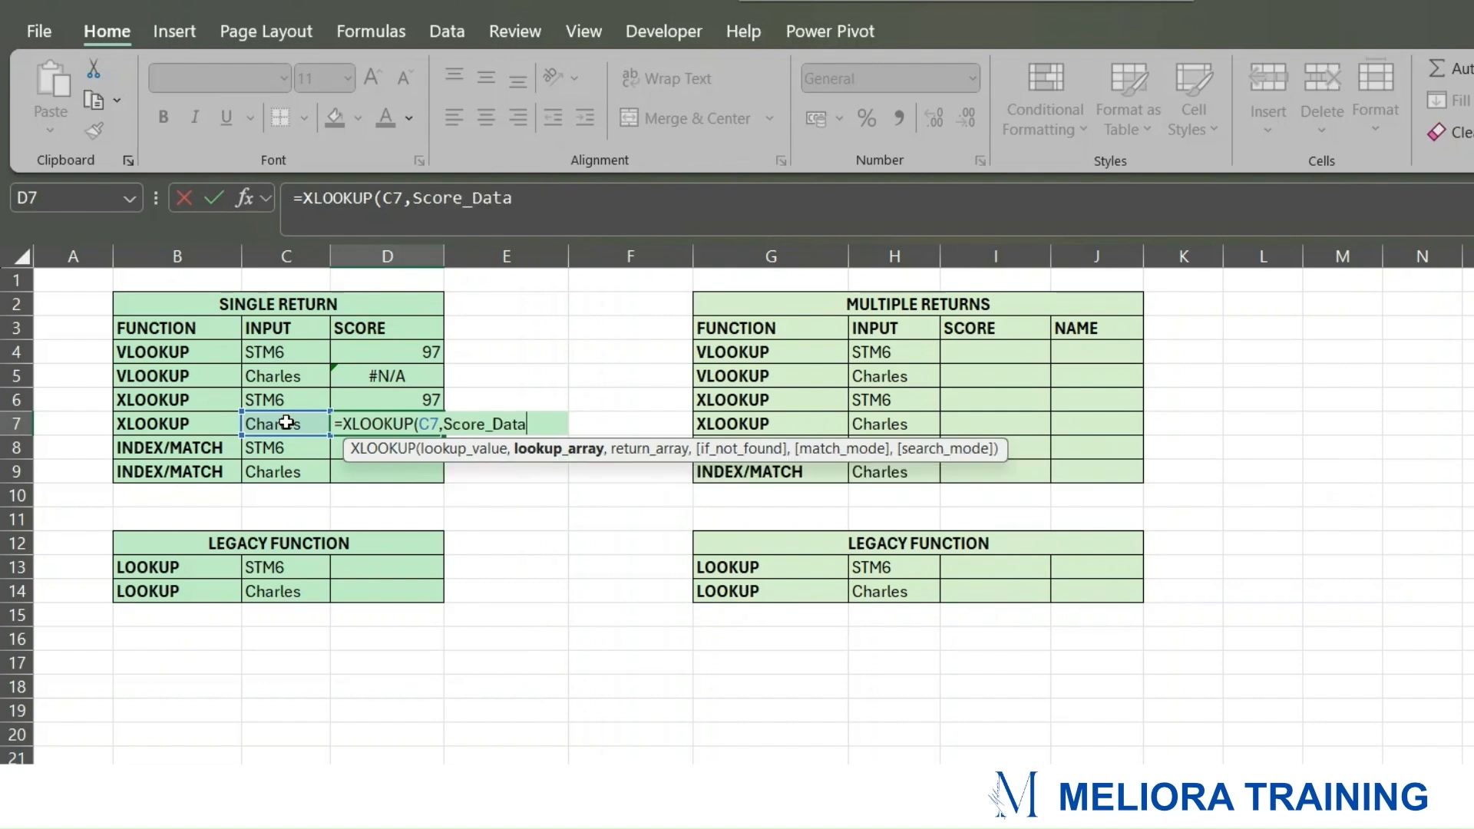
type("[")
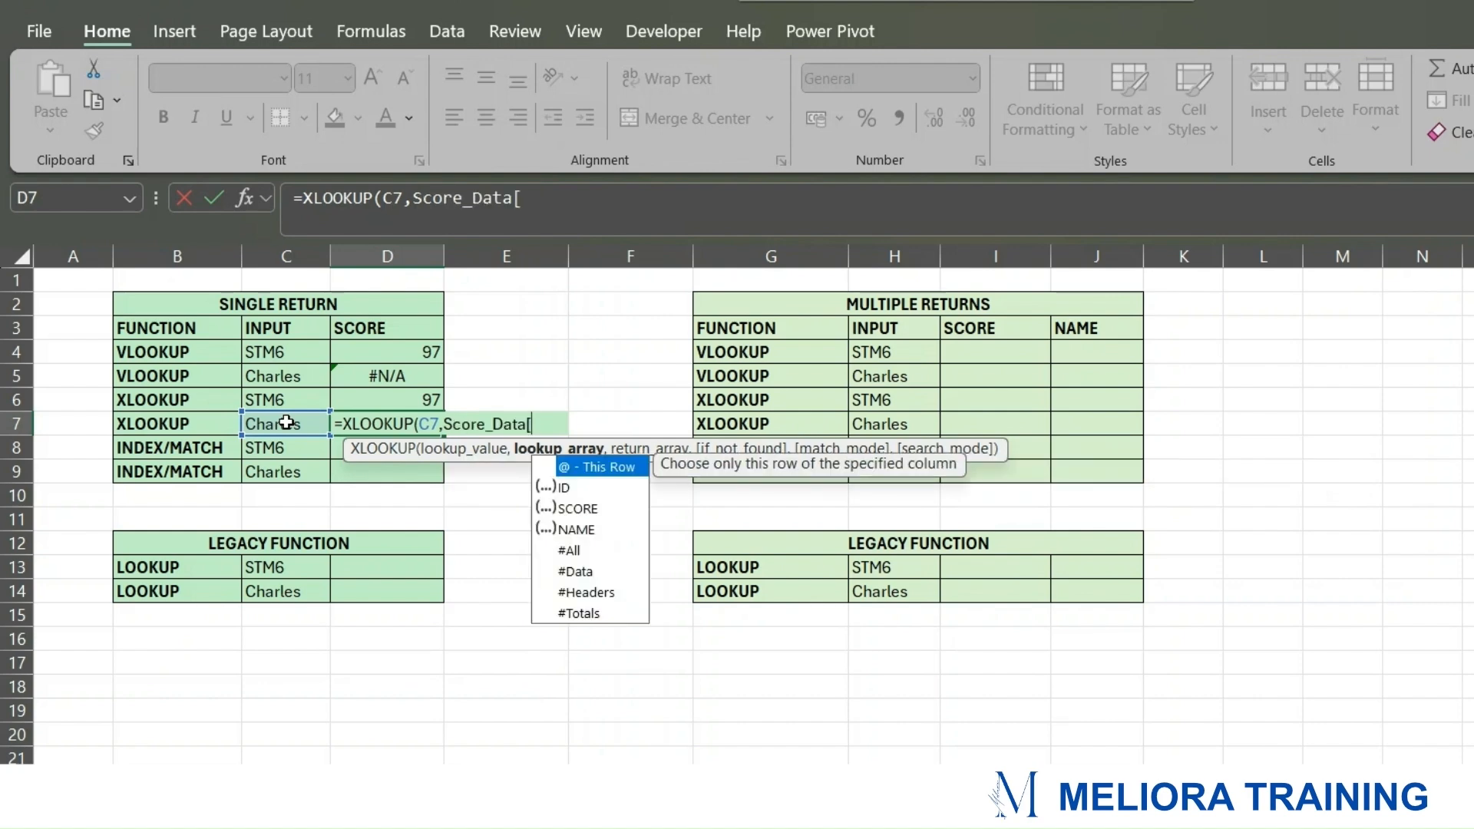
key("Down")
key("Down")
key("Down")
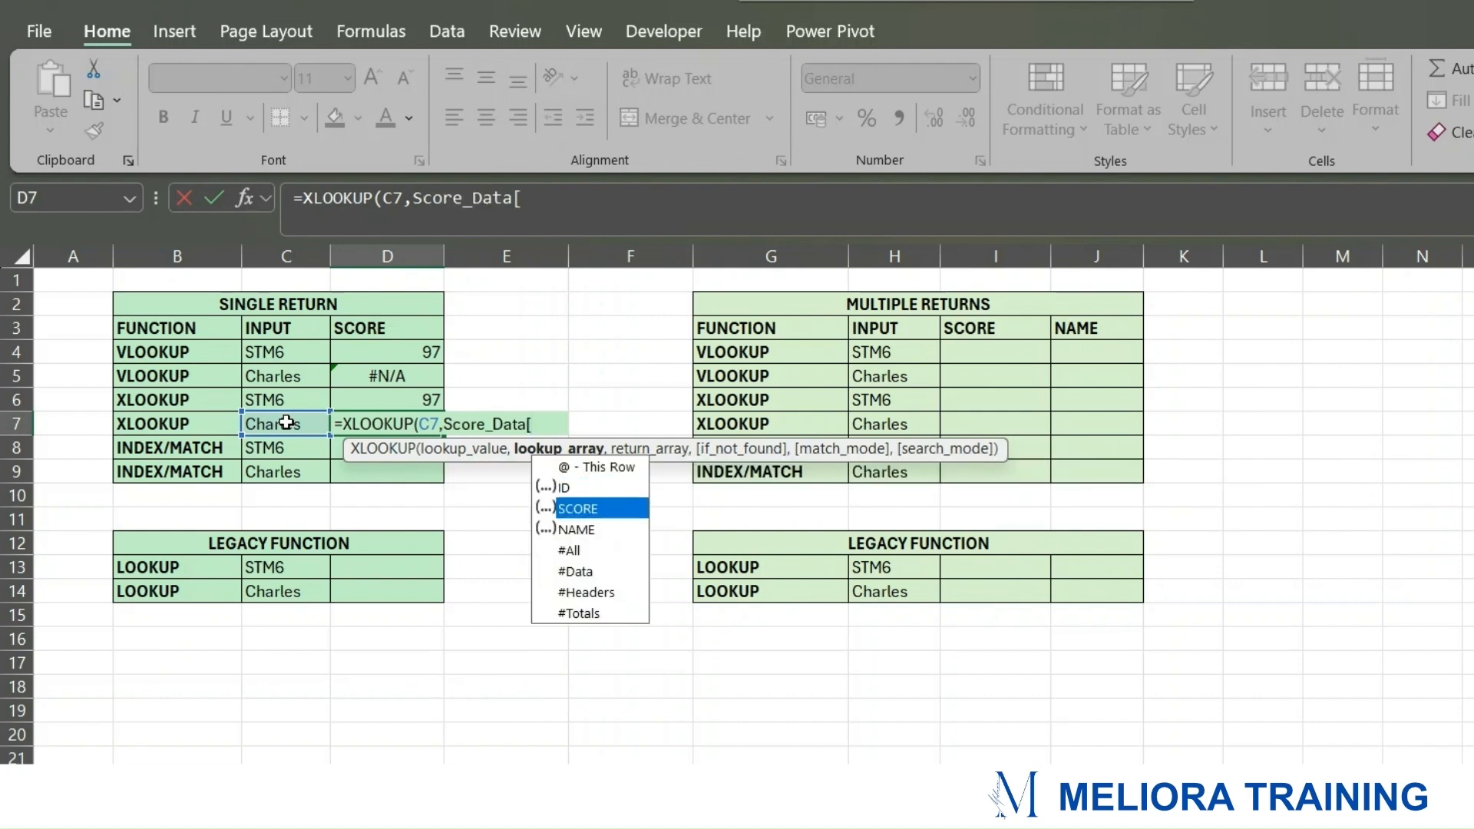
key("Tab")
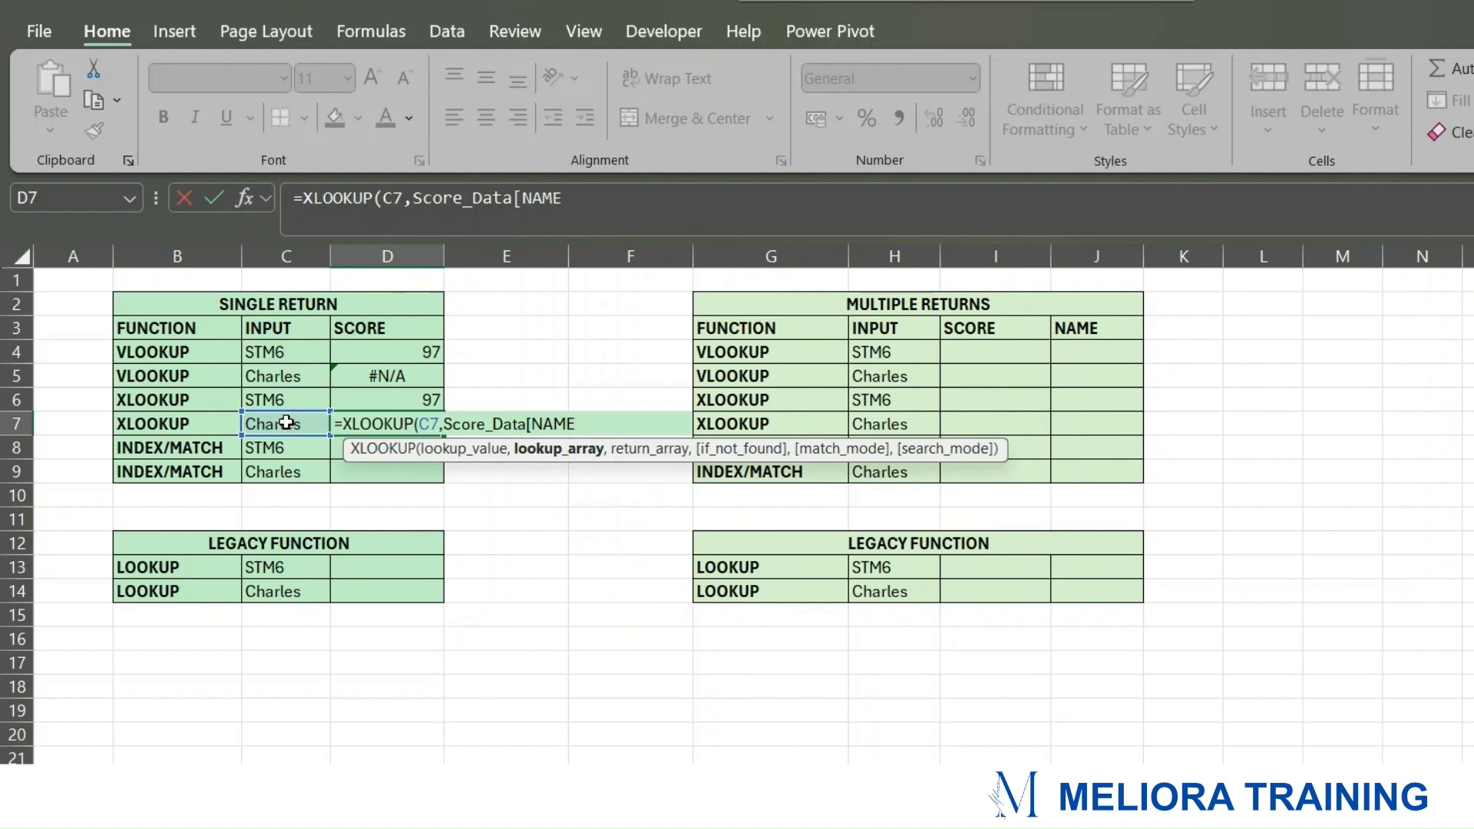
type("],")
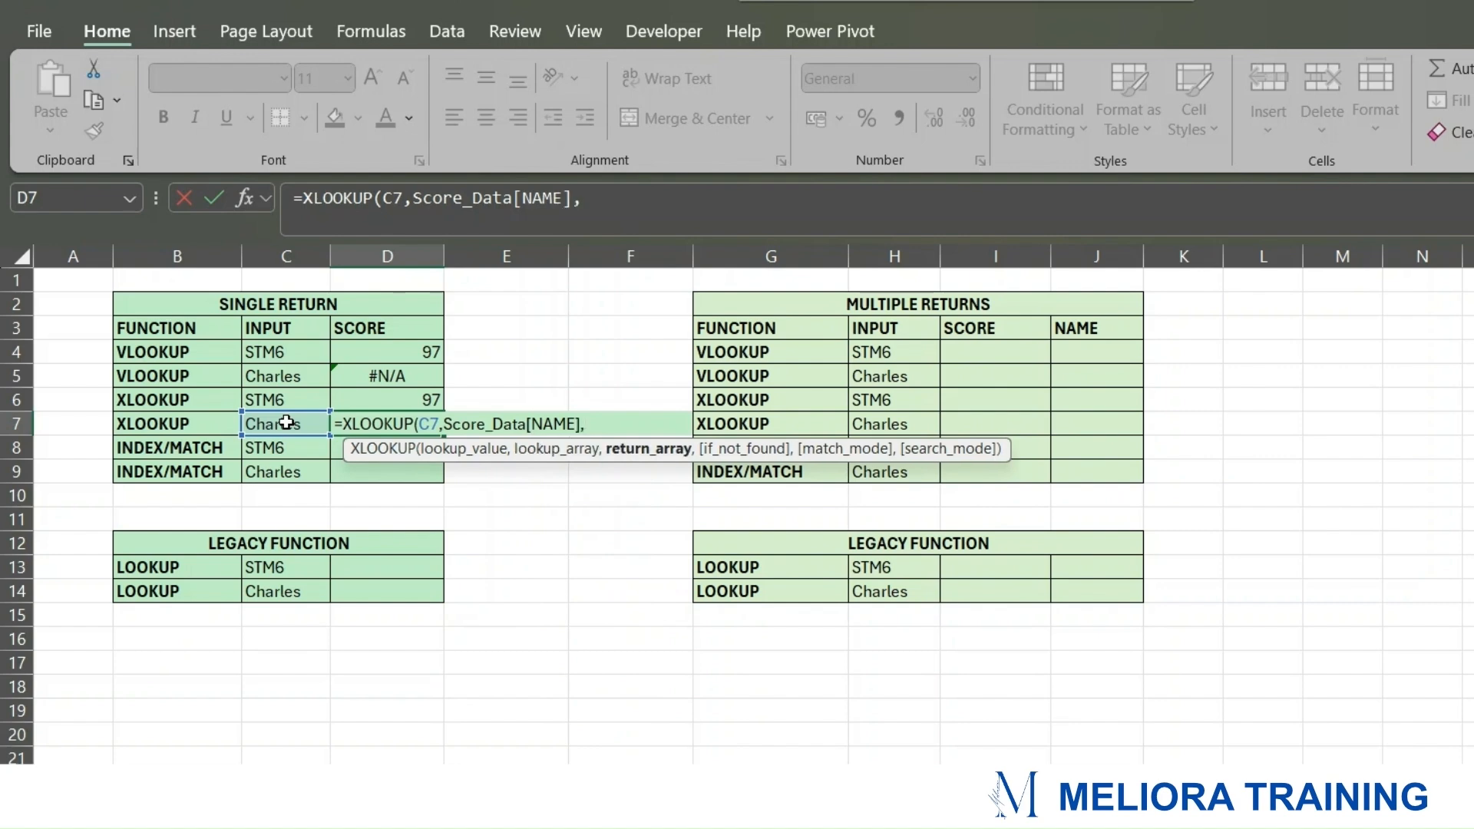
Step: Complete the D7 XLOOKUP formula with return array Score_Data[SCORE], an empty if_not_found argument and match mode 0
type("SC")
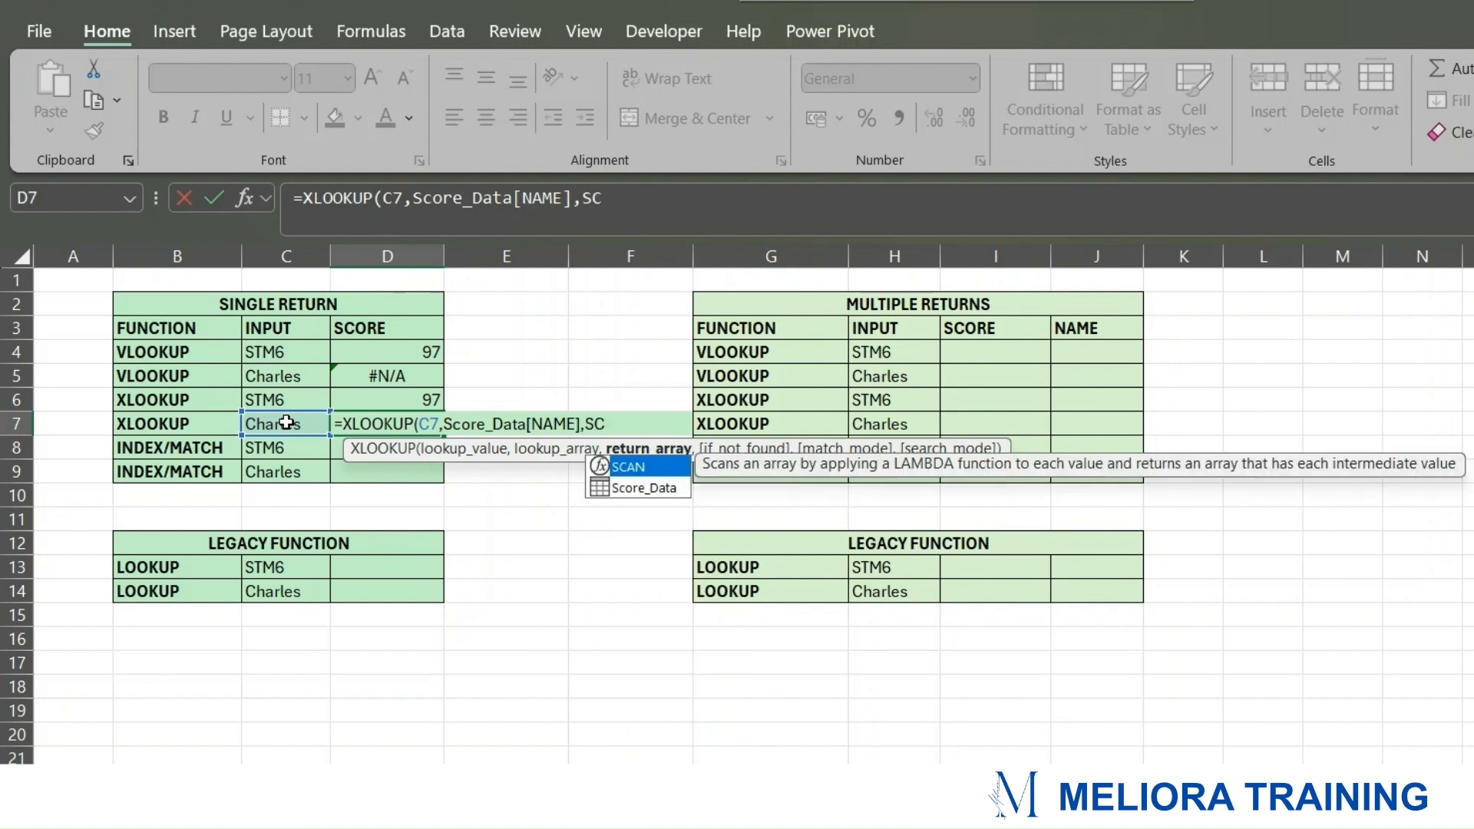
key("Down")
key("Tab")
type("[")
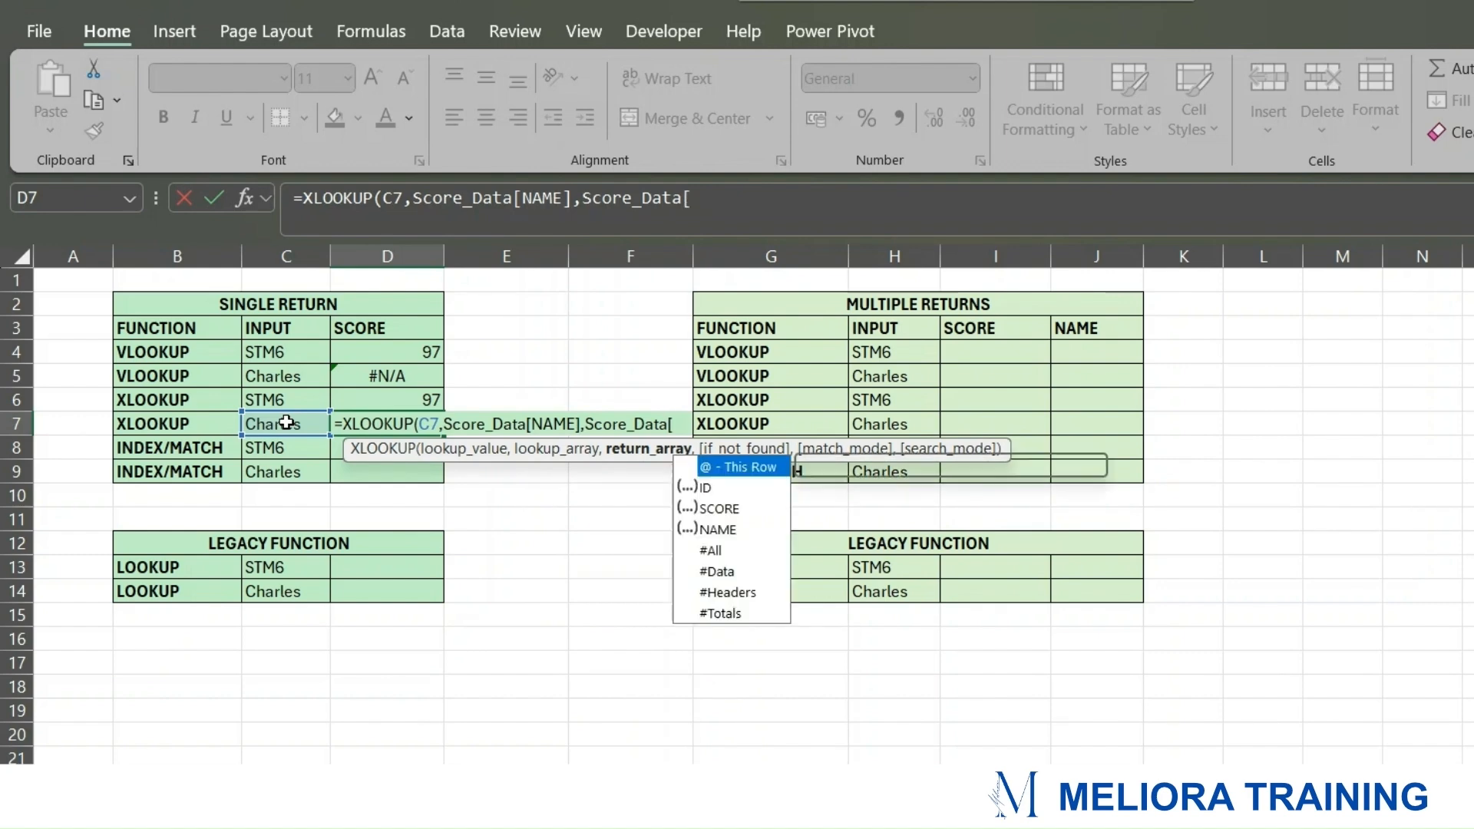
key("Down")
key("Down")
key("Tab")
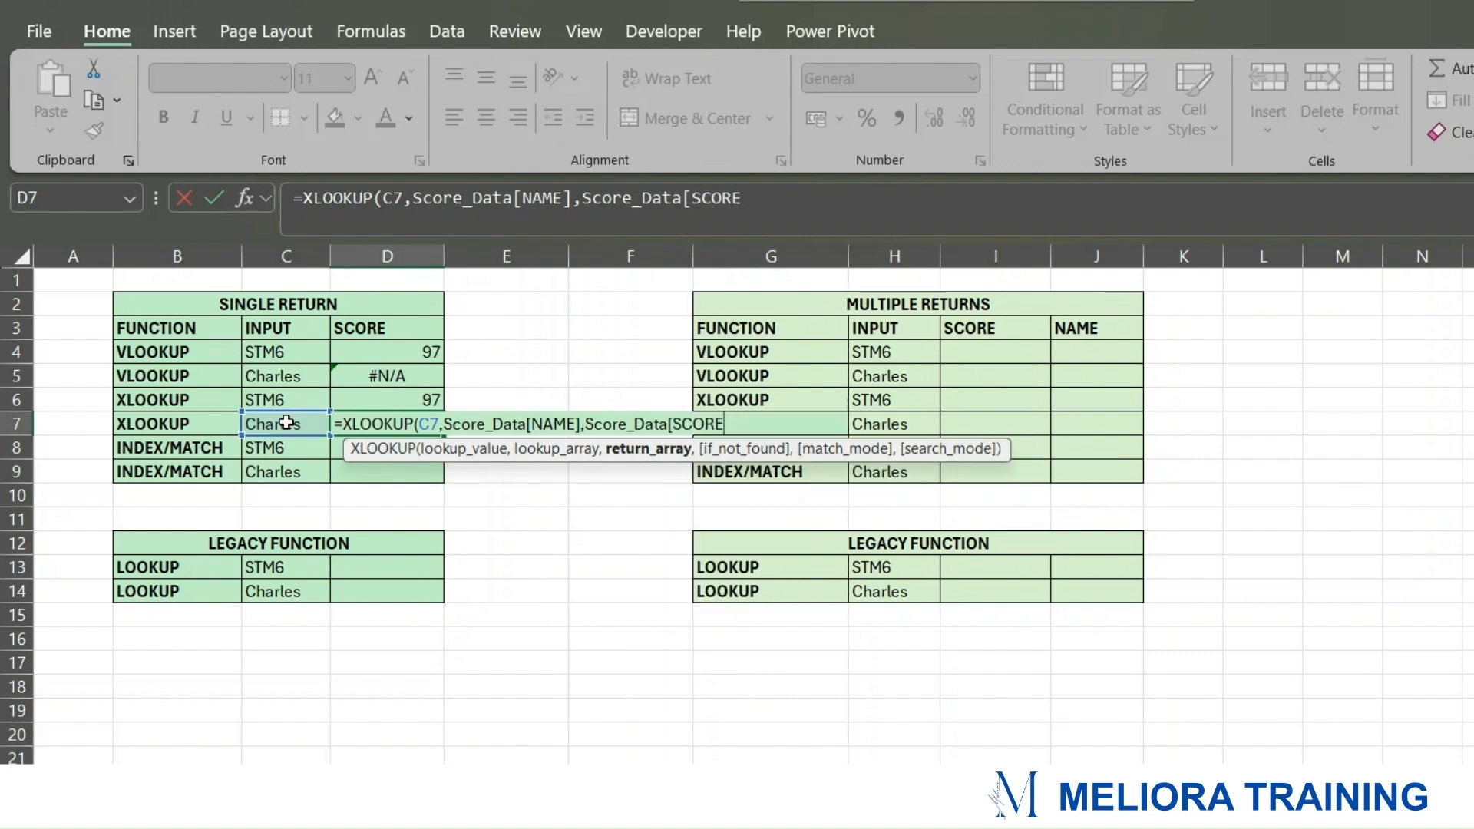
type("],,0")
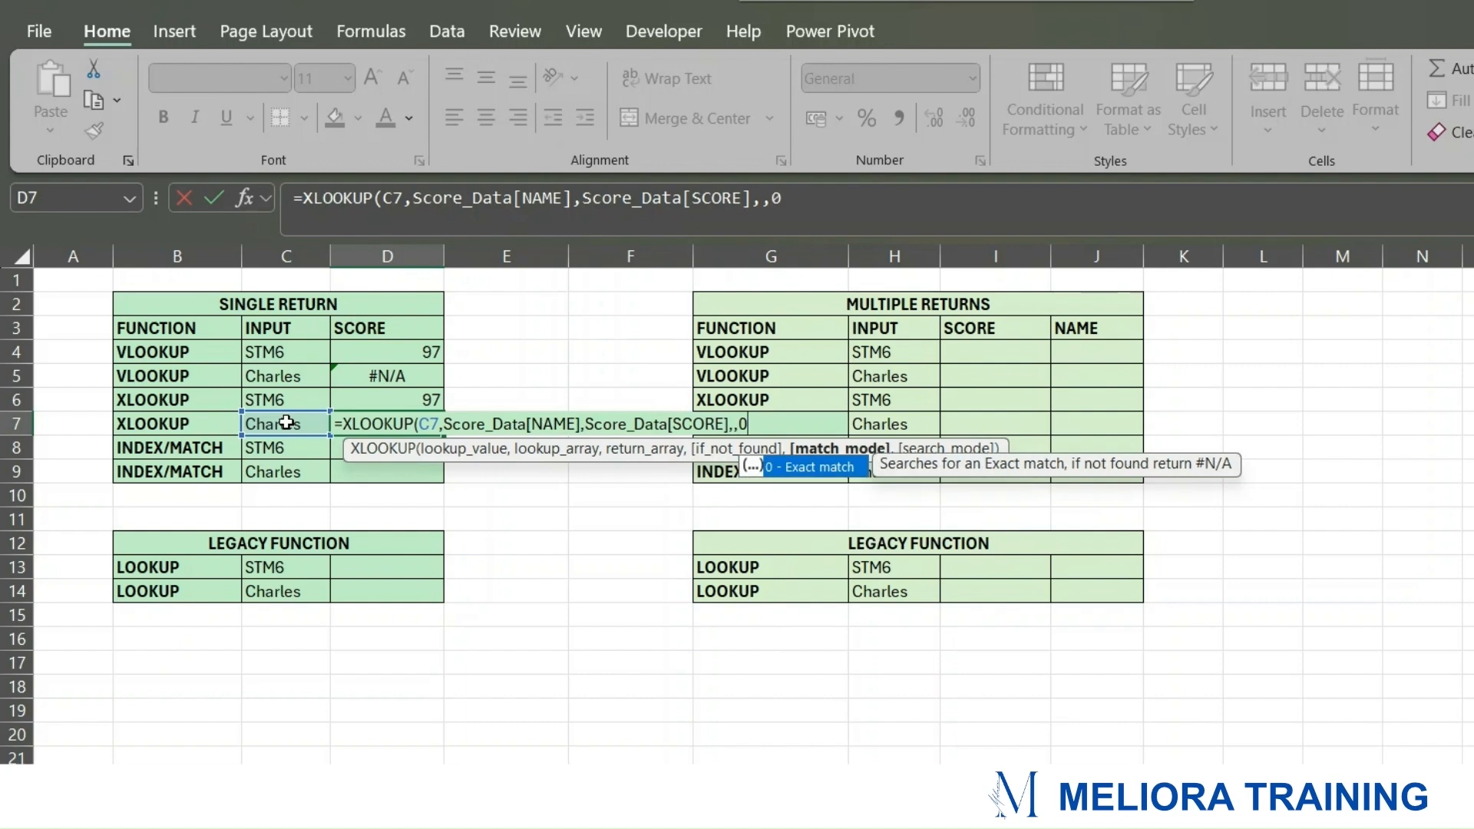
type(")")
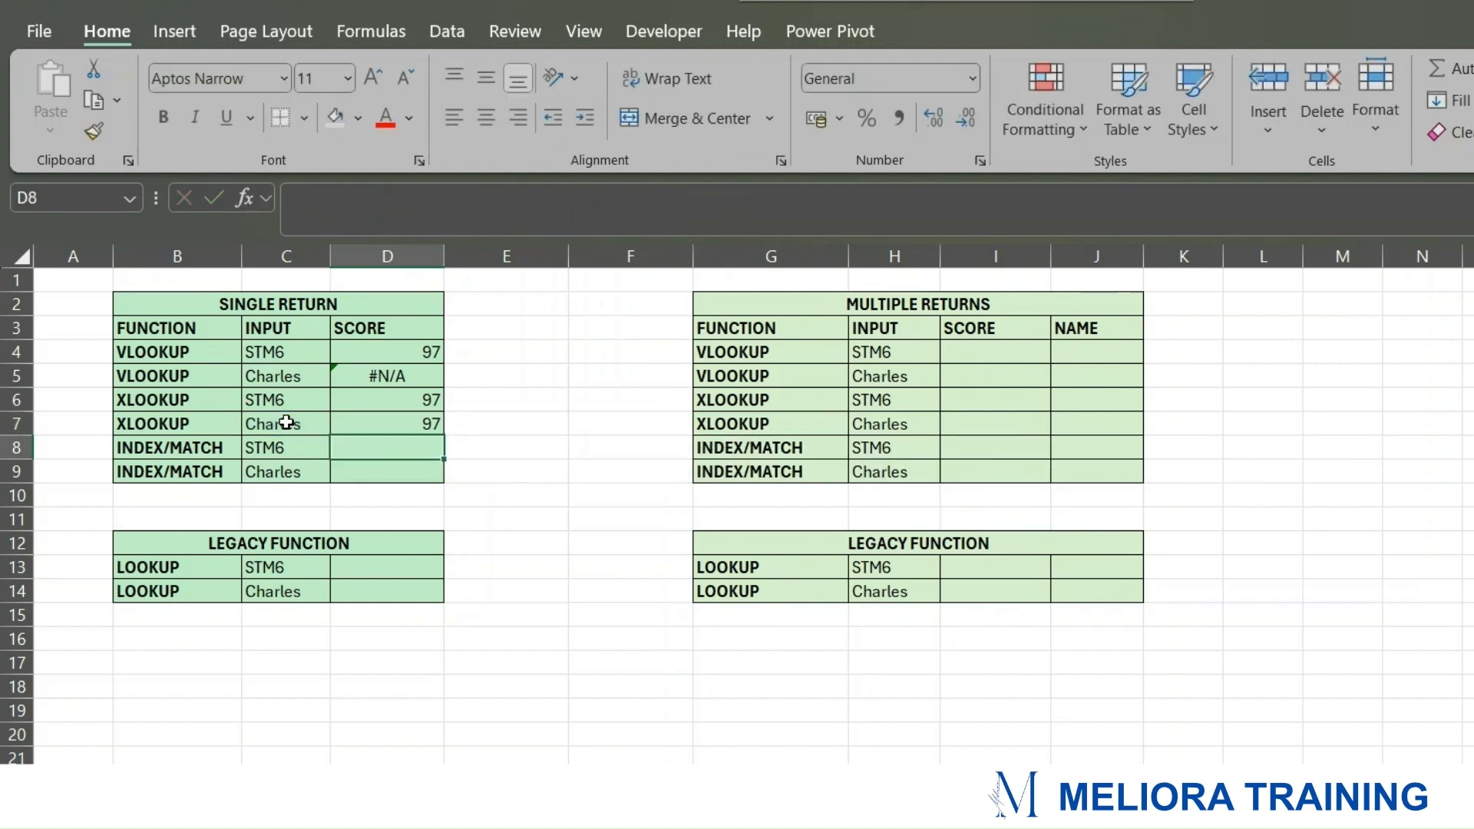
key("Return")
left_click(394, 418)
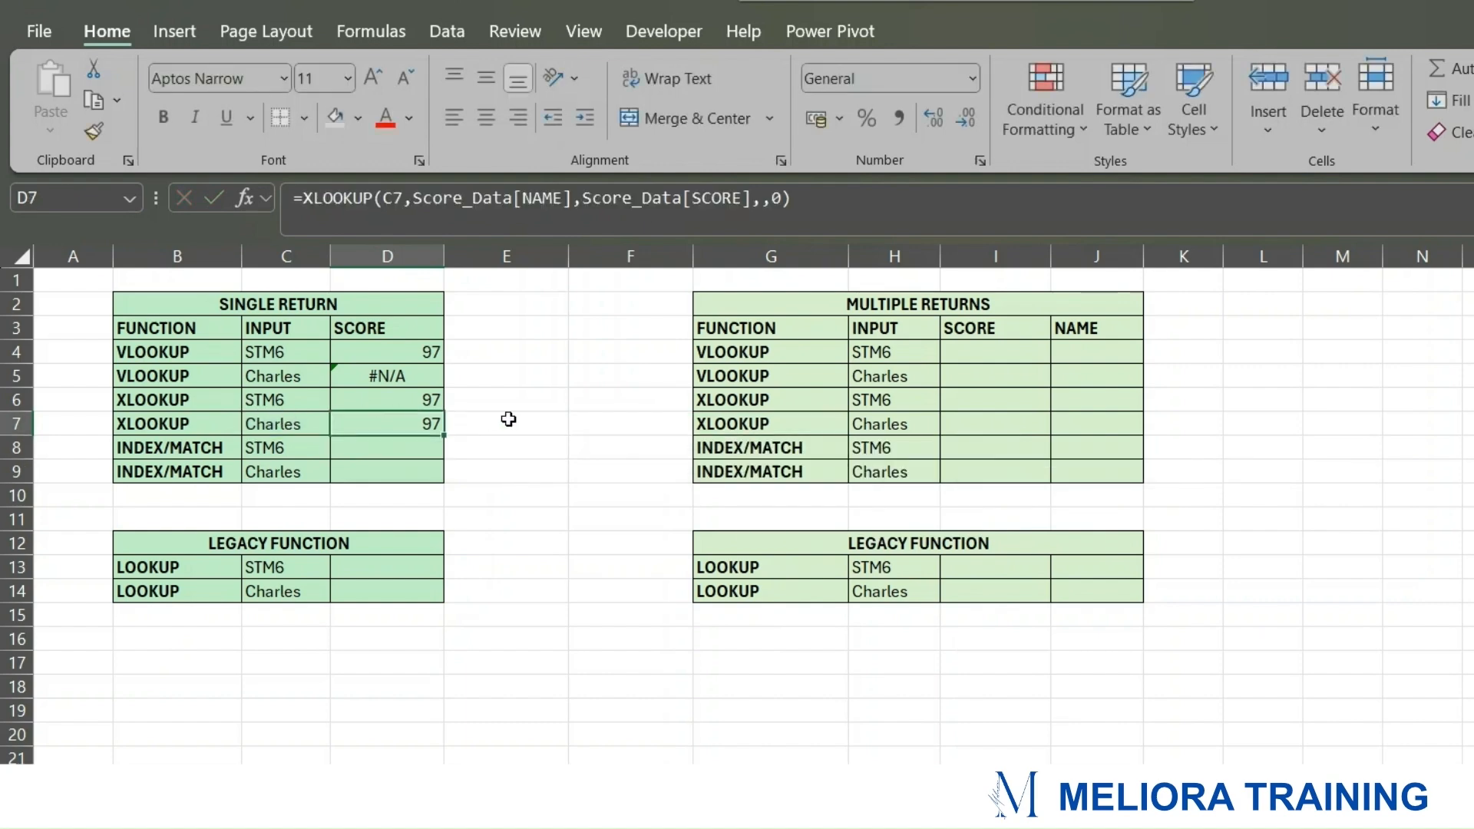
Step: Start an INDEX formula in D8 with the Score_Data table as the array
left_click(405, 445)
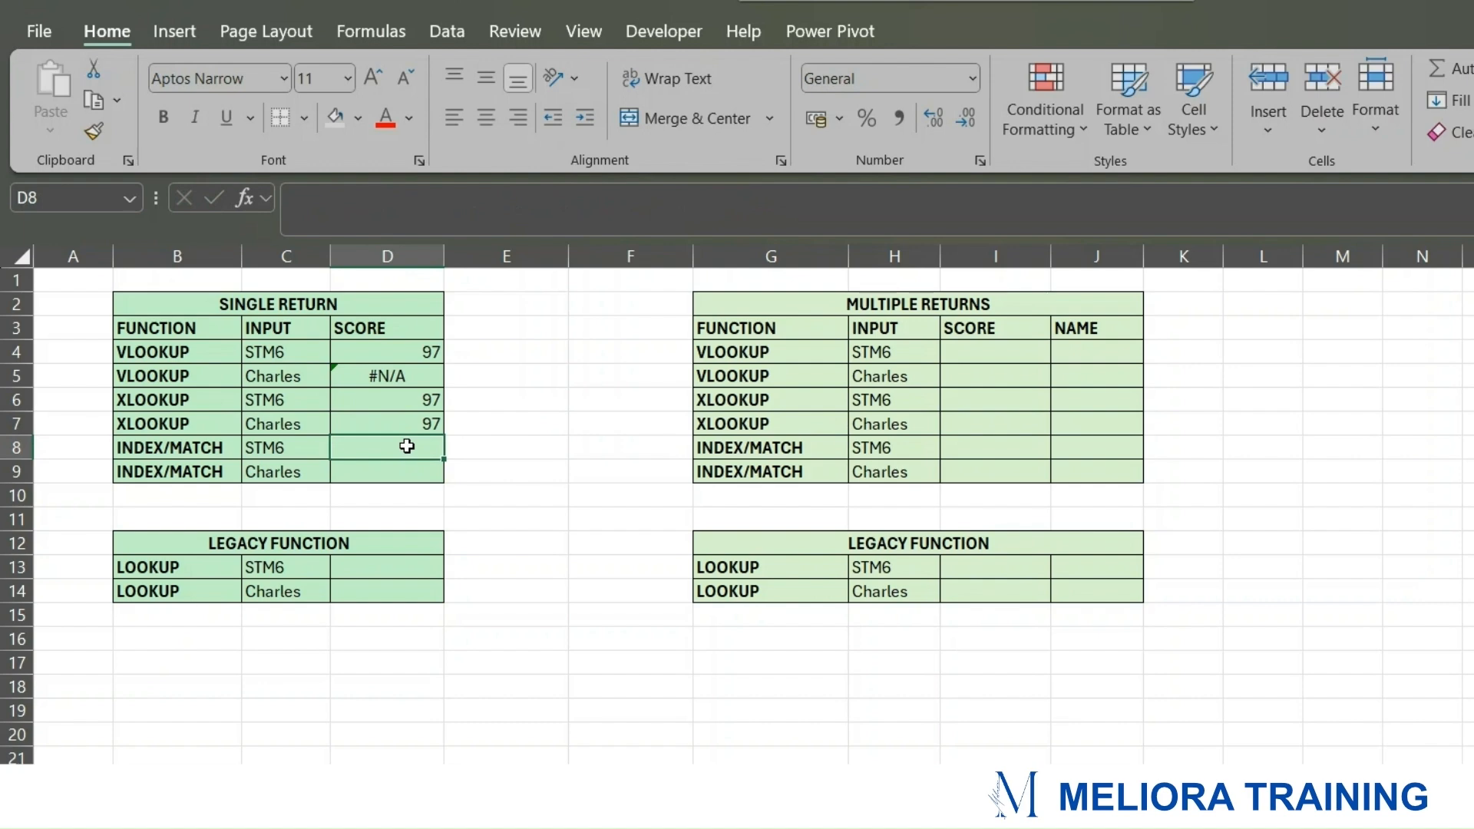
type("=")
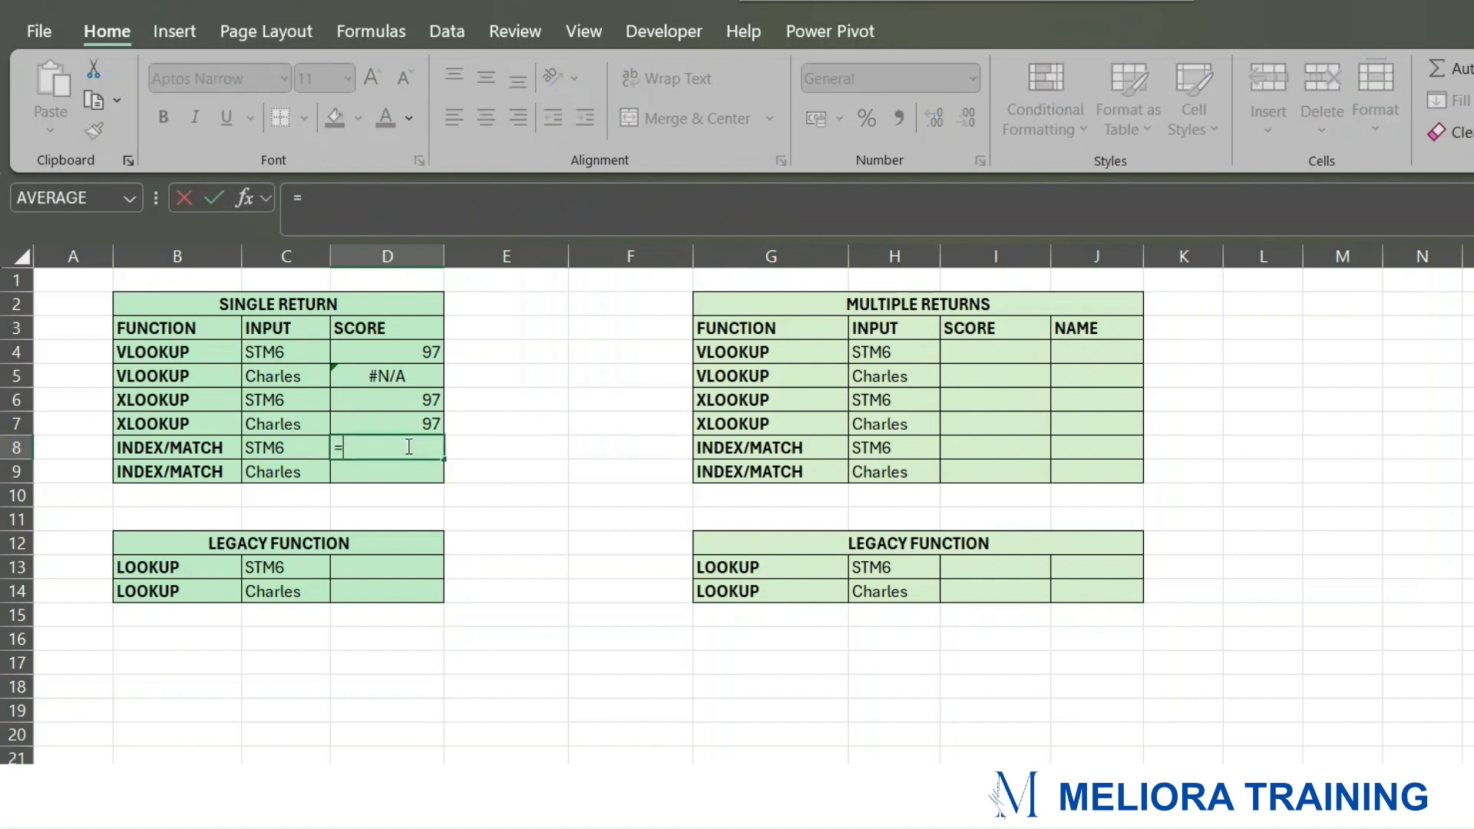
type("INDEX(")
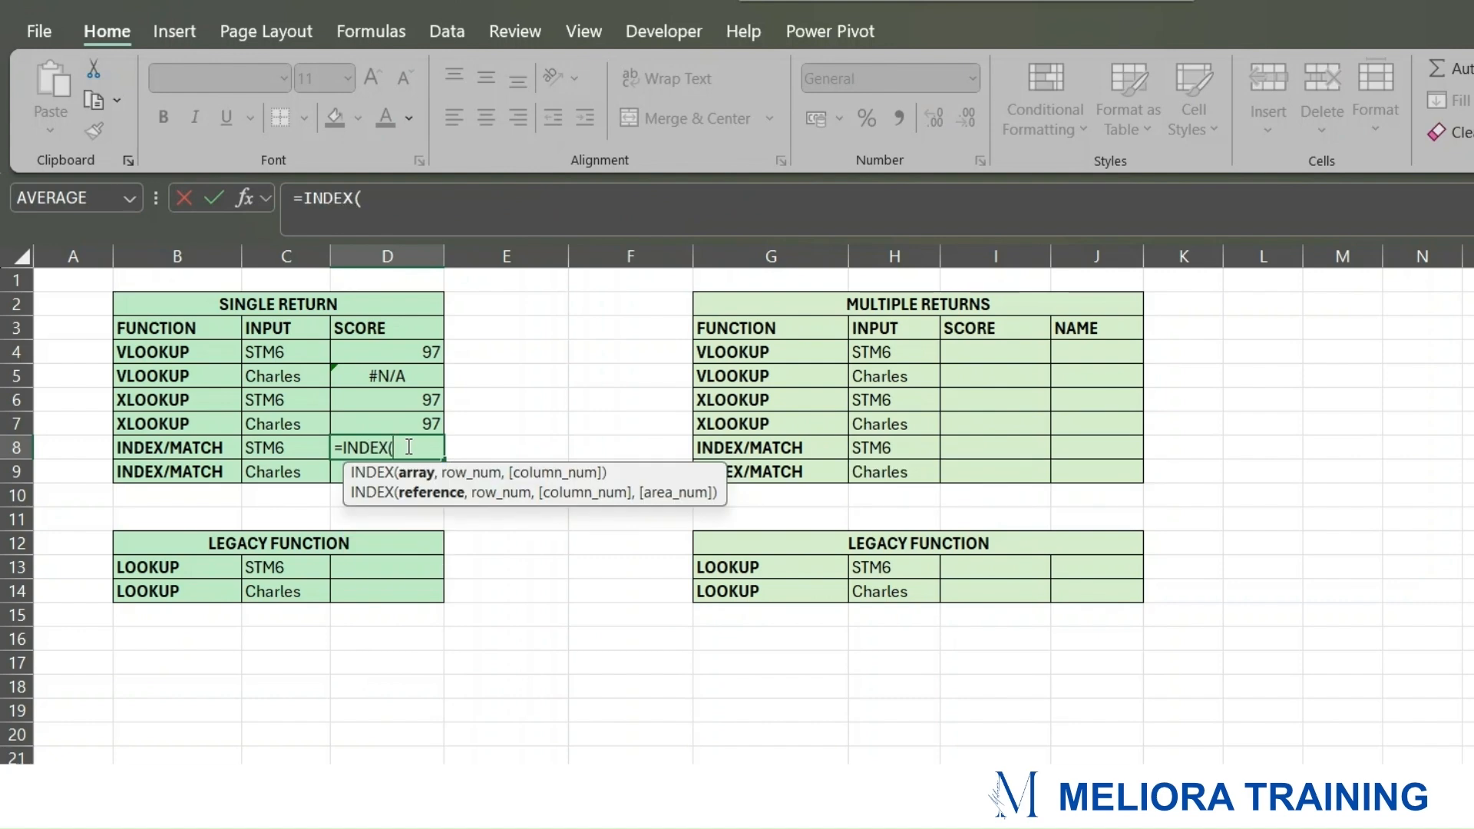
type("SC")
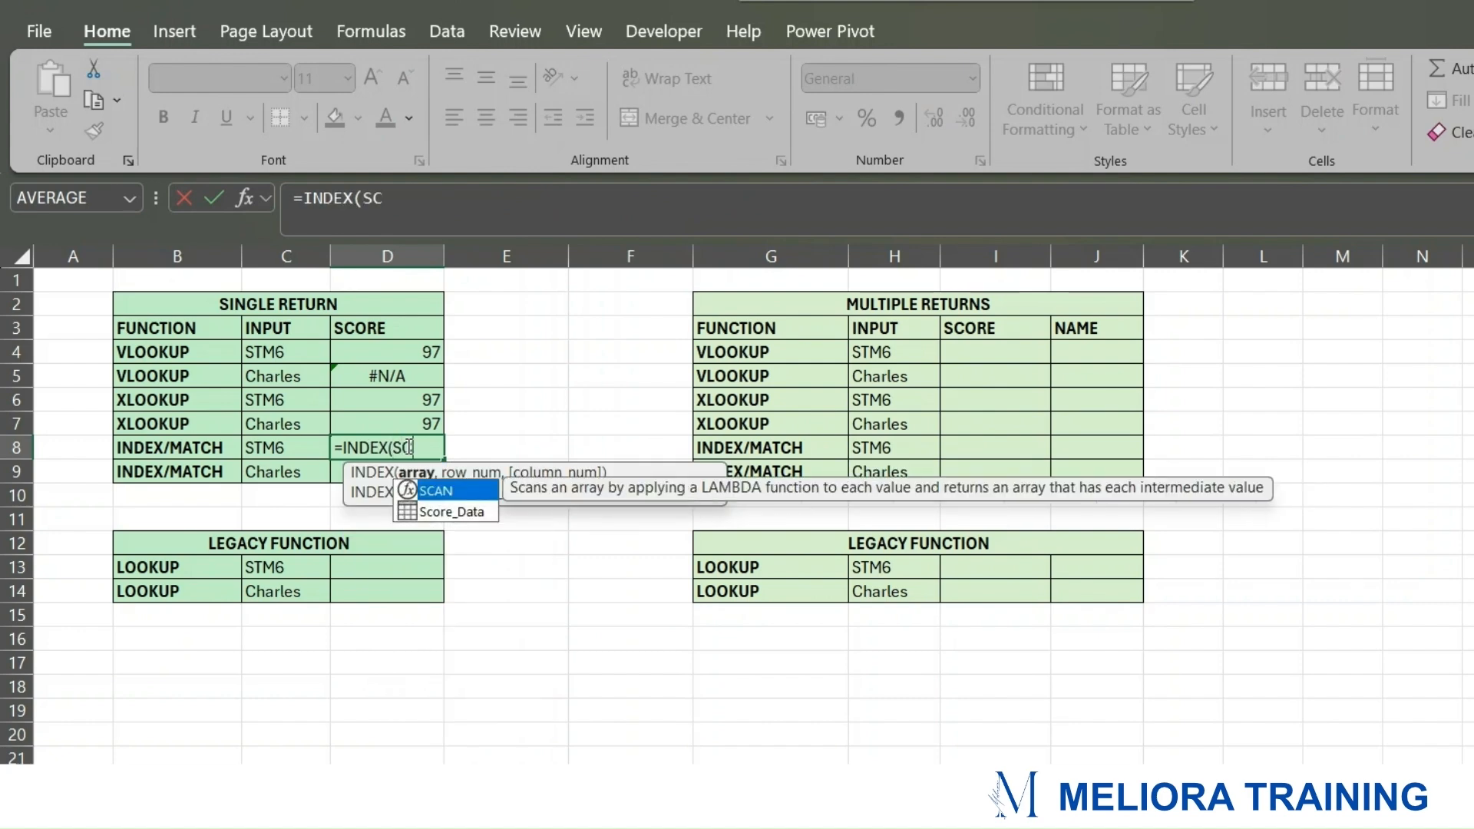
key("Down")
key("Tab")
type(",")
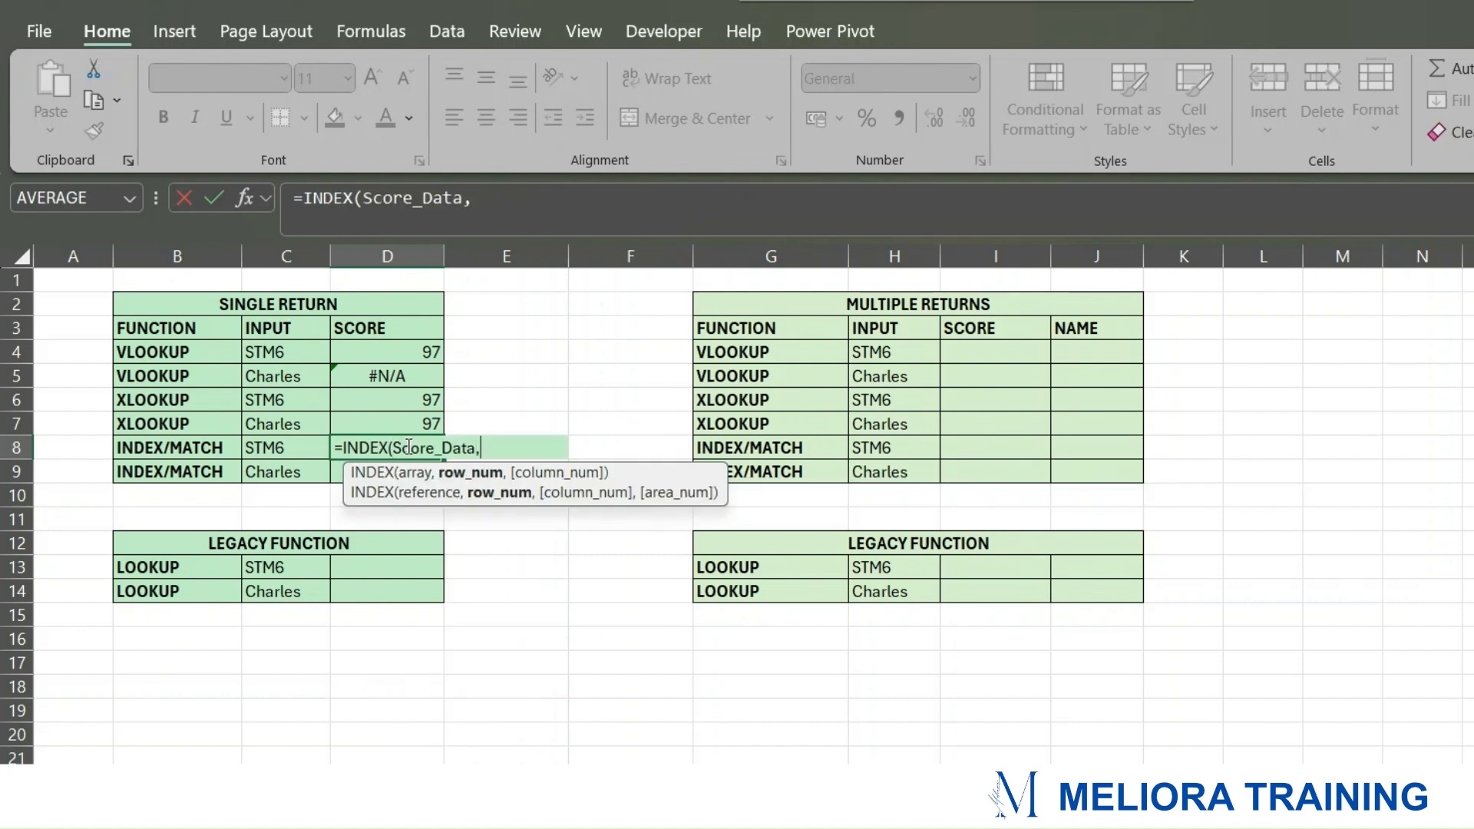
Step: Nest a MATCH function as the row number of the D8 INDEX formula, with C8 as its lookup value
type("2,")
key("BackSpace")
key("BackSpace")
type("MATCH(")
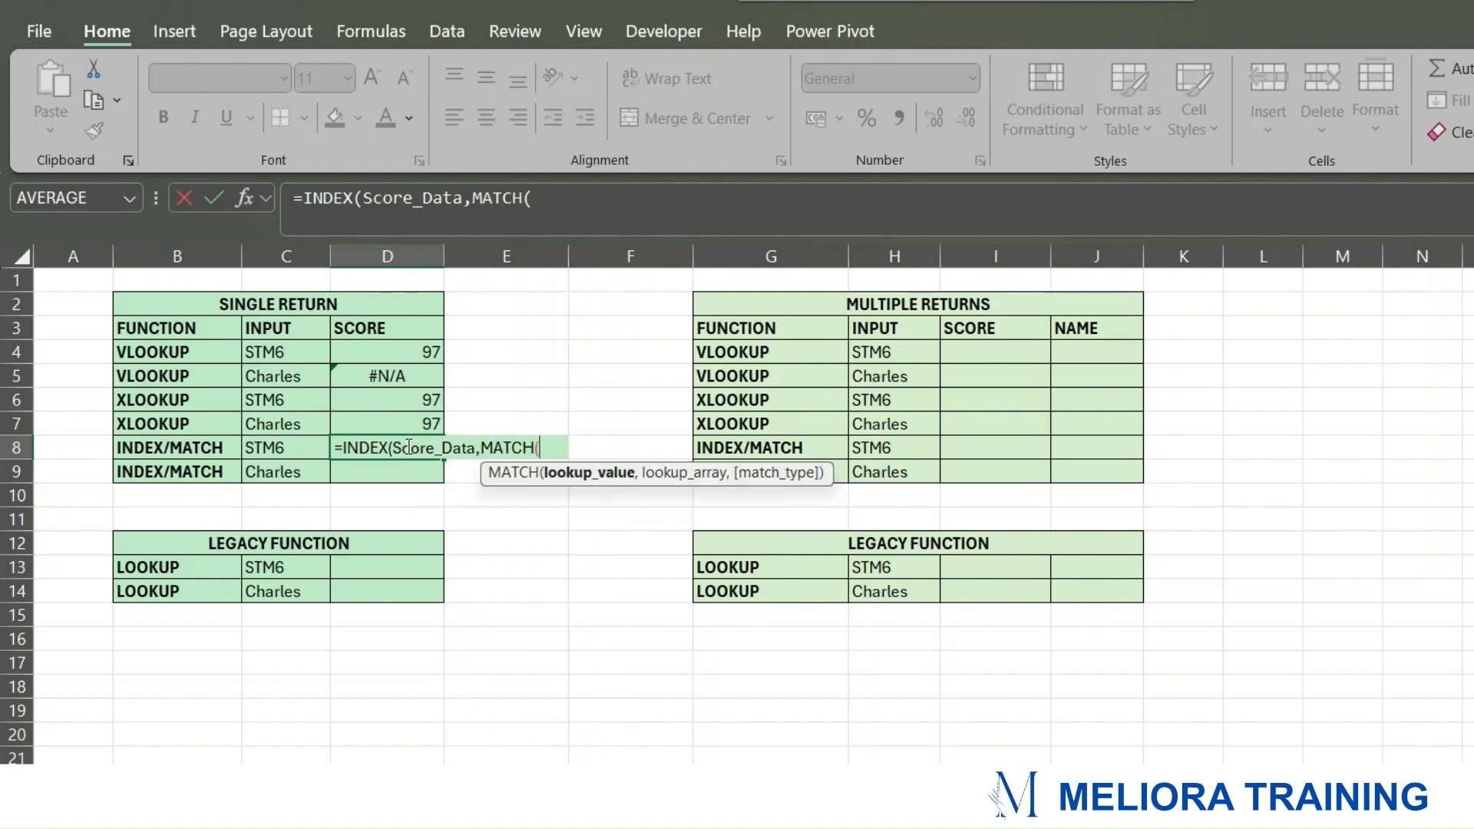
left_click(256, 447)
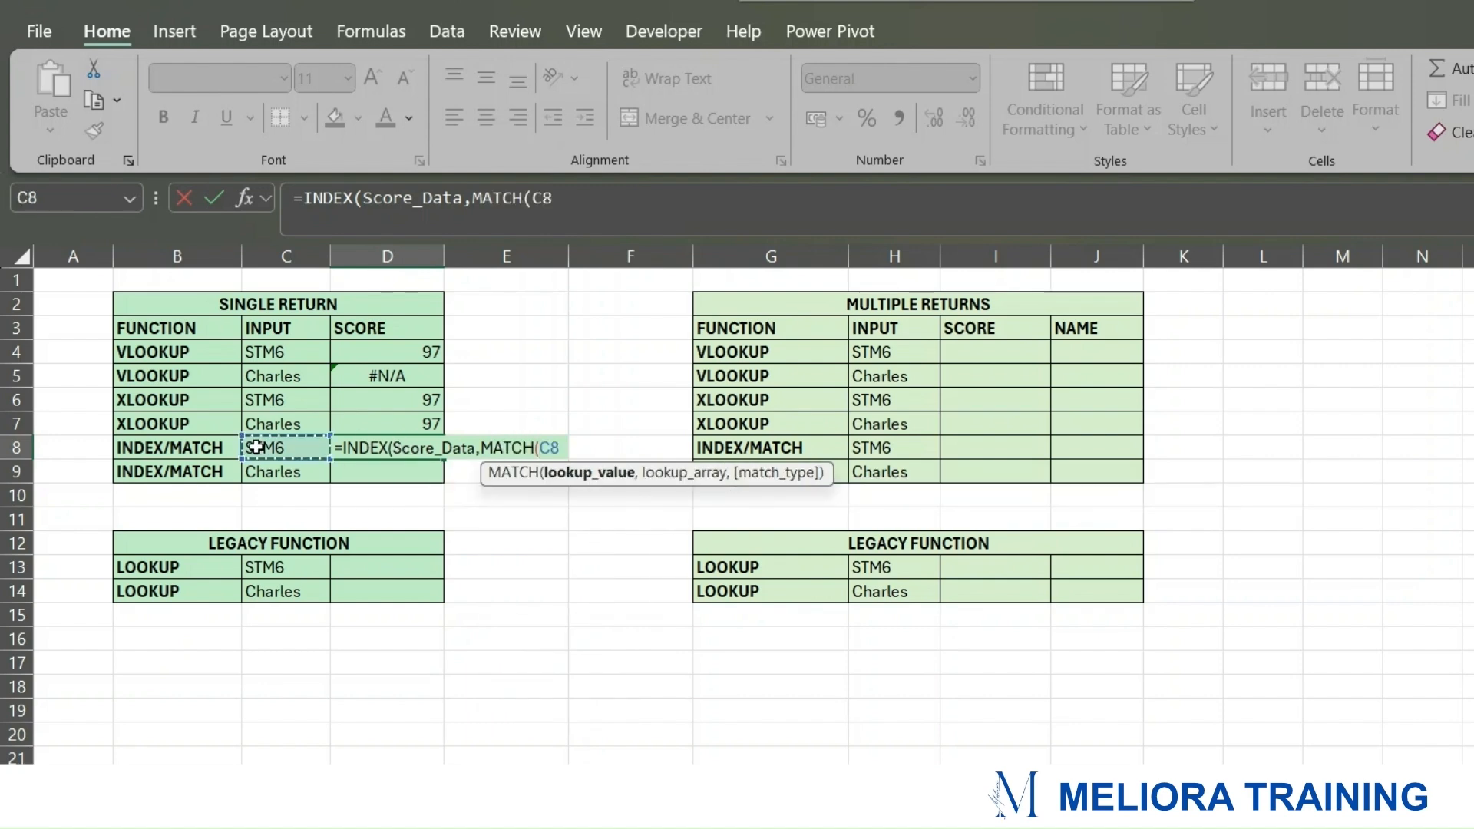
type(",")
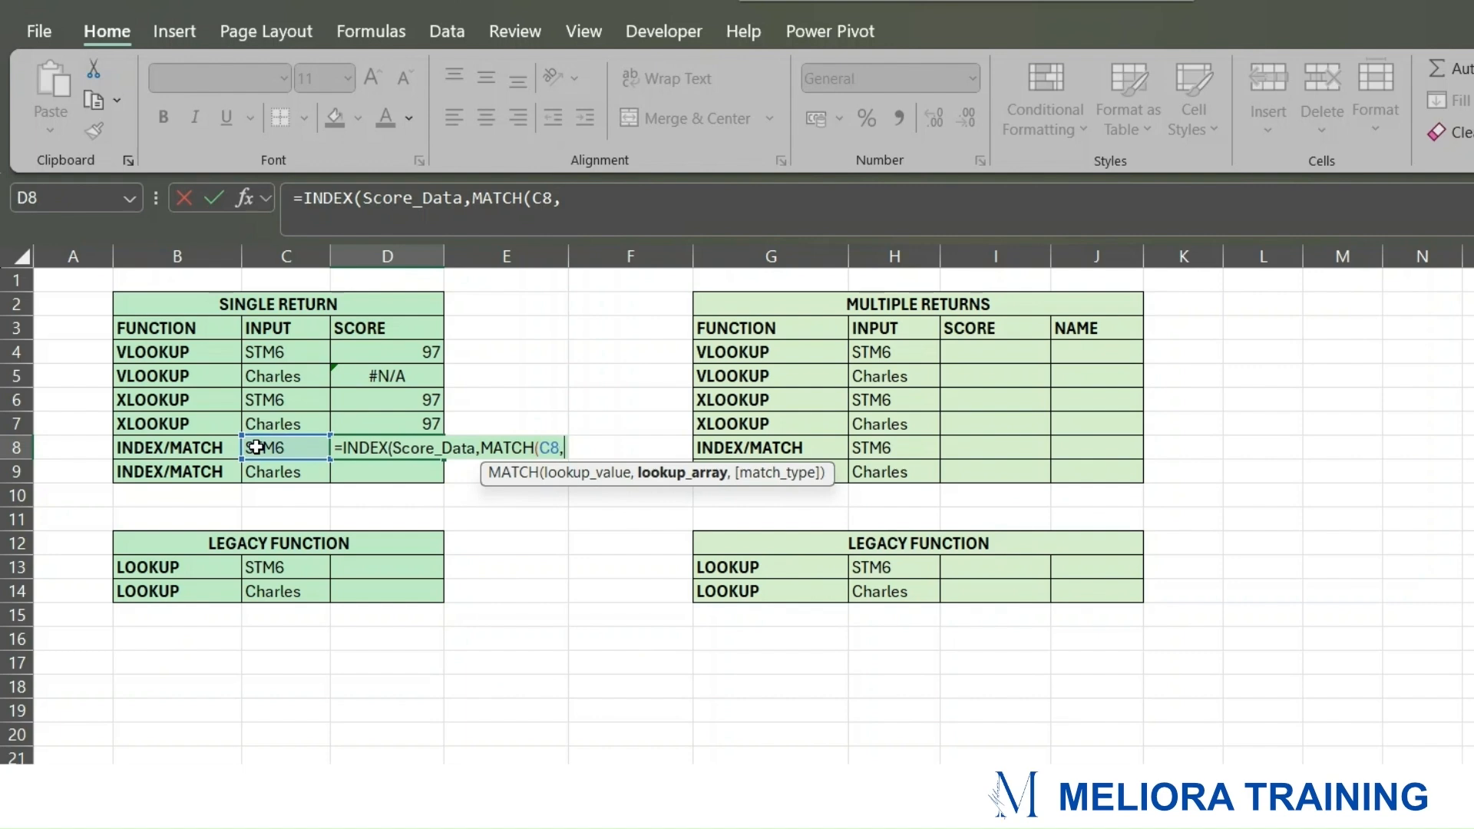
Step: Set the MATCH lookup array in D8 to Score_Data[ID] with match type 0, and close the MATCH function
type("SC")
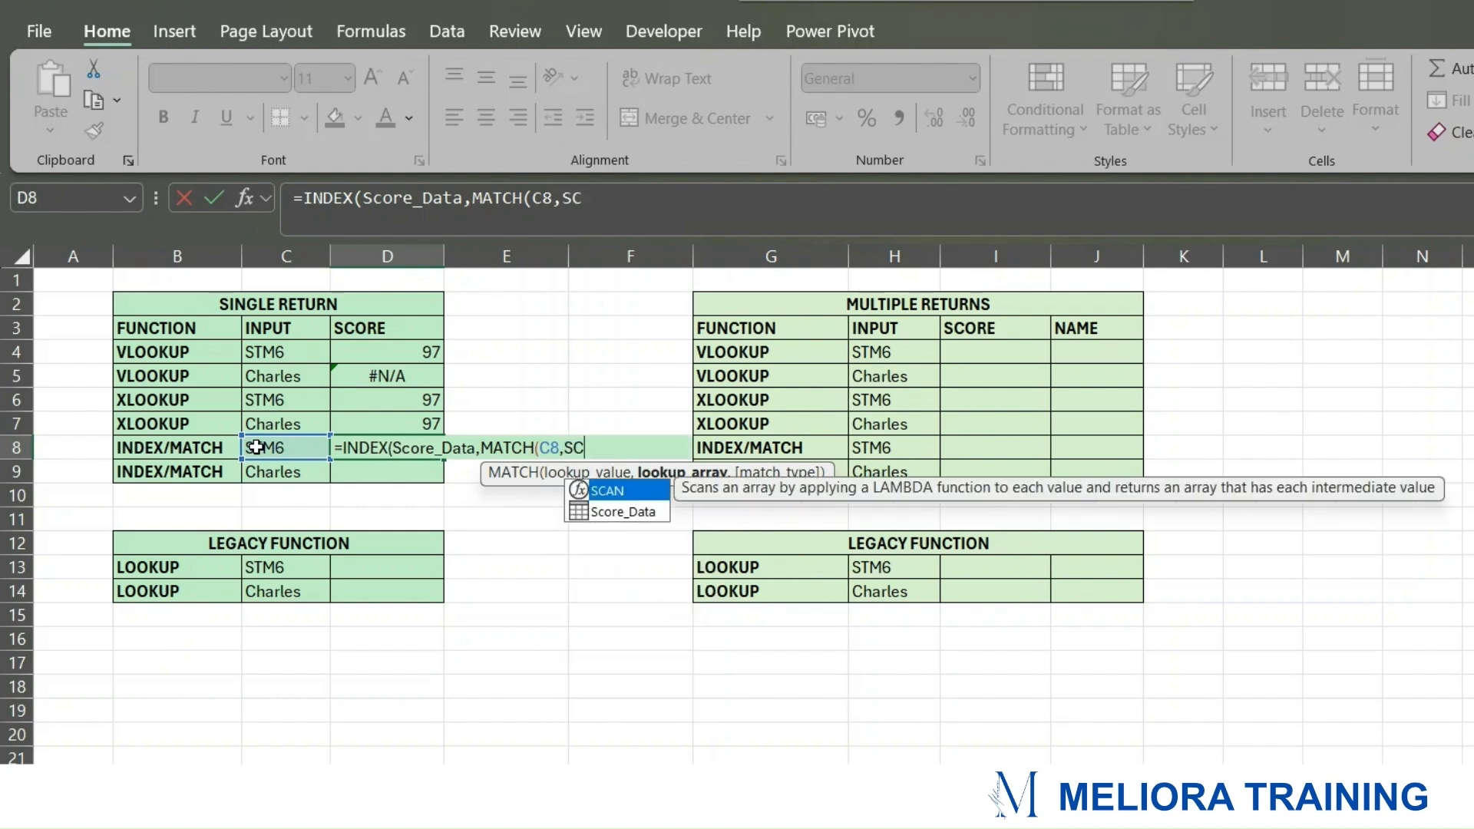
key("Down")
key("Tab")
type("[ID")
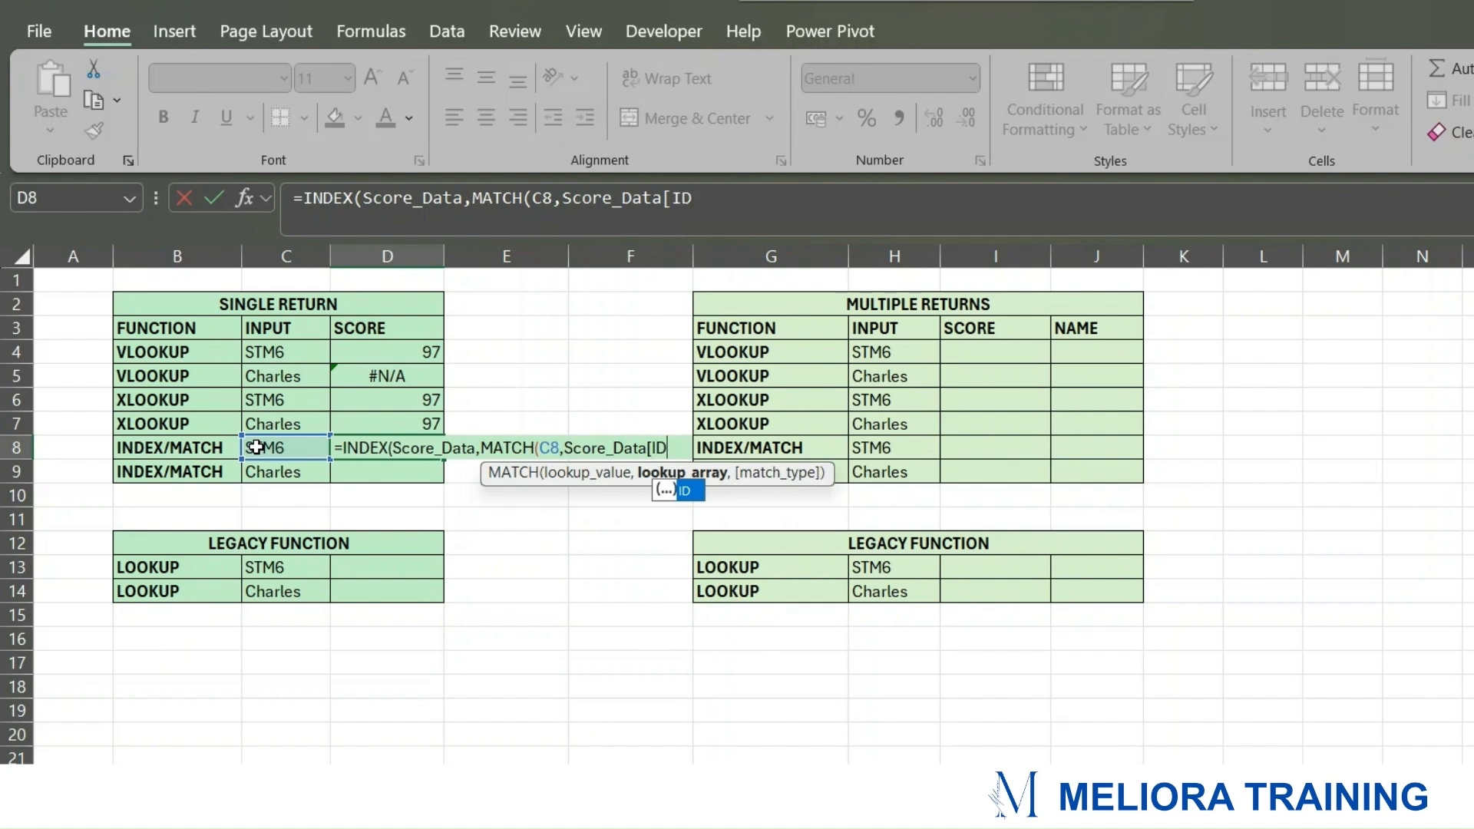
type("],")
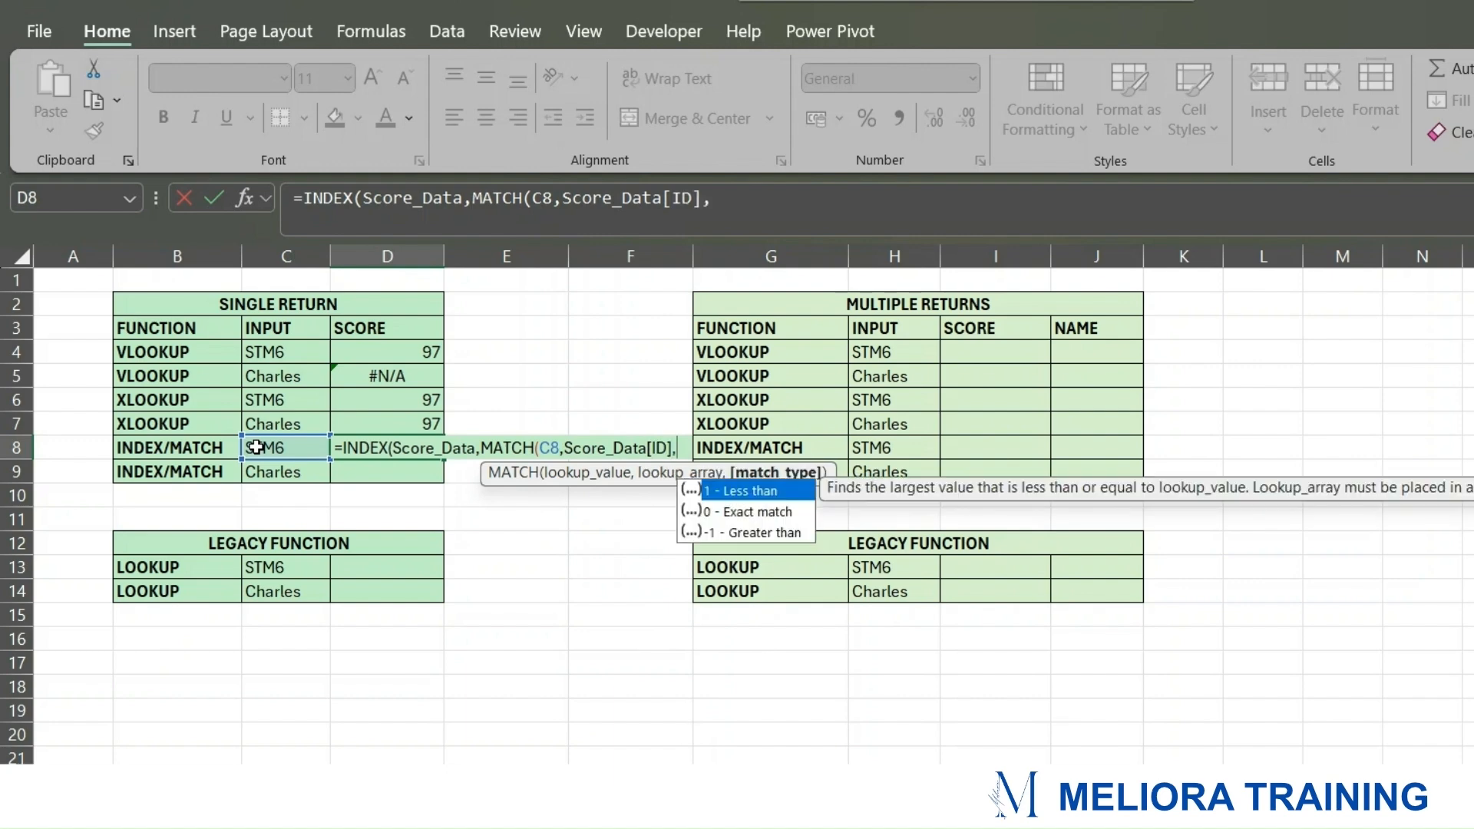
type("0),")
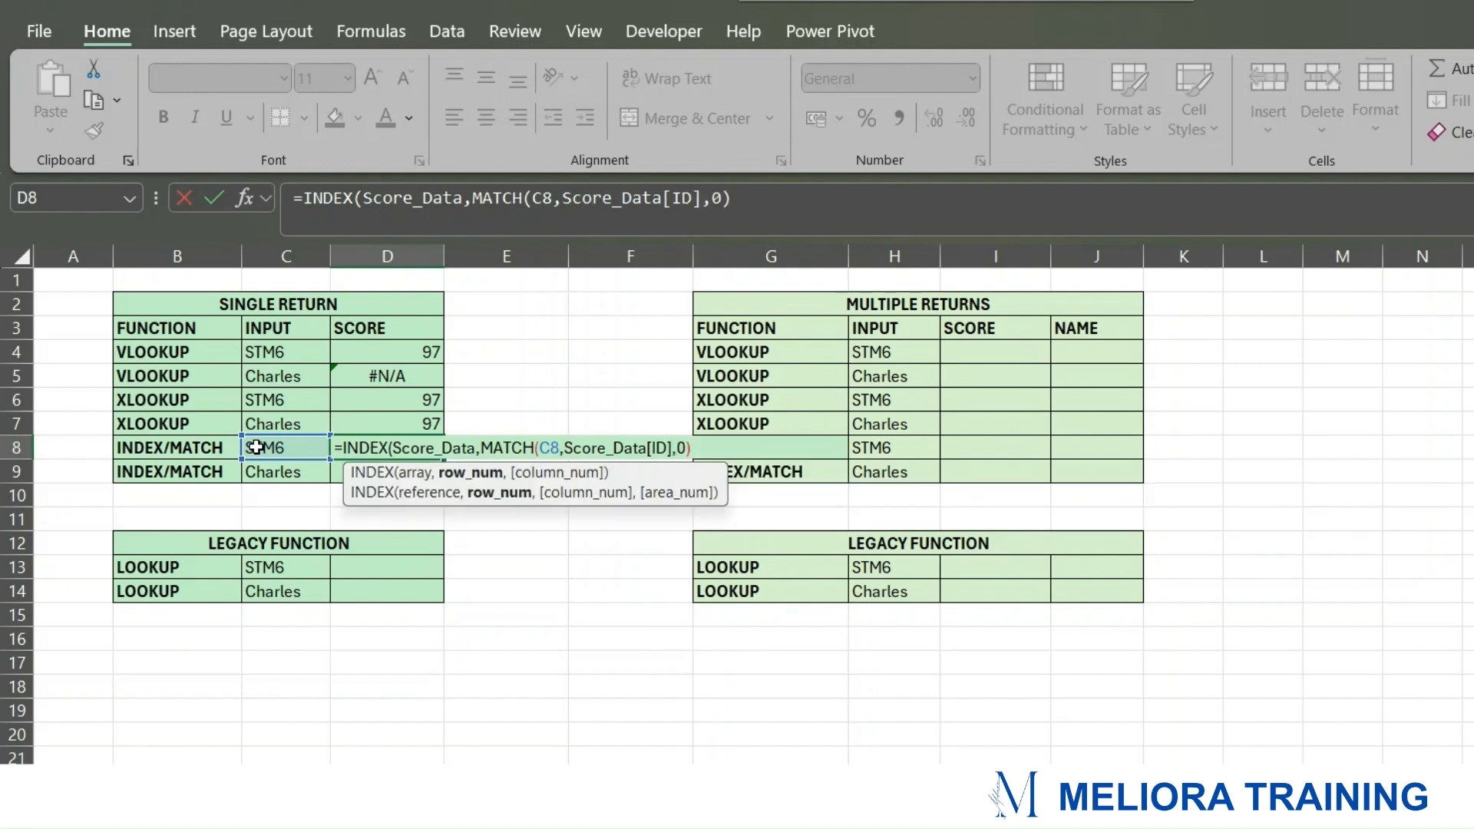
Step: Complete the D8 INDEX/MATCH formula with column number 2
type("2")
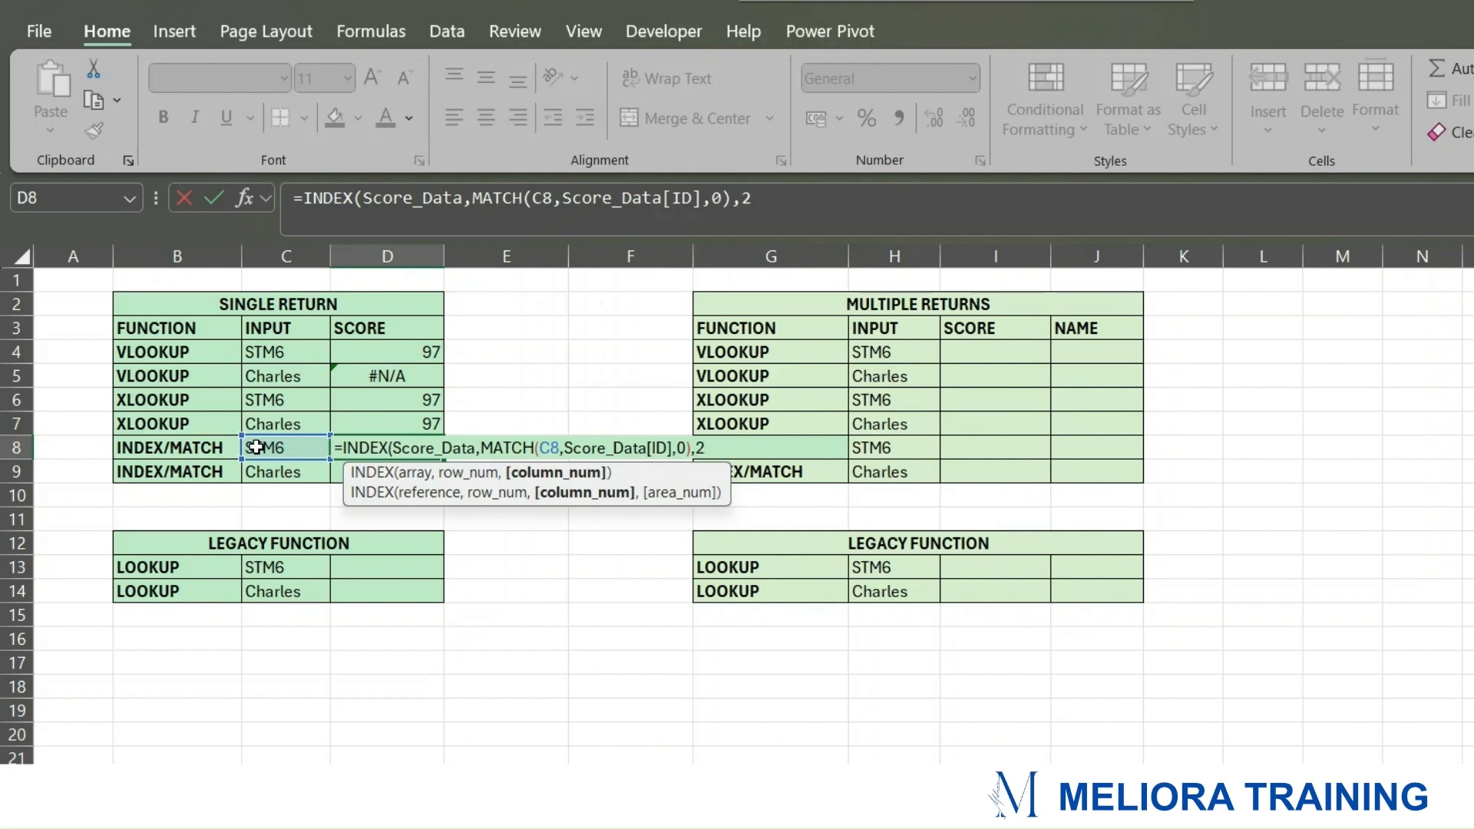
type(")")
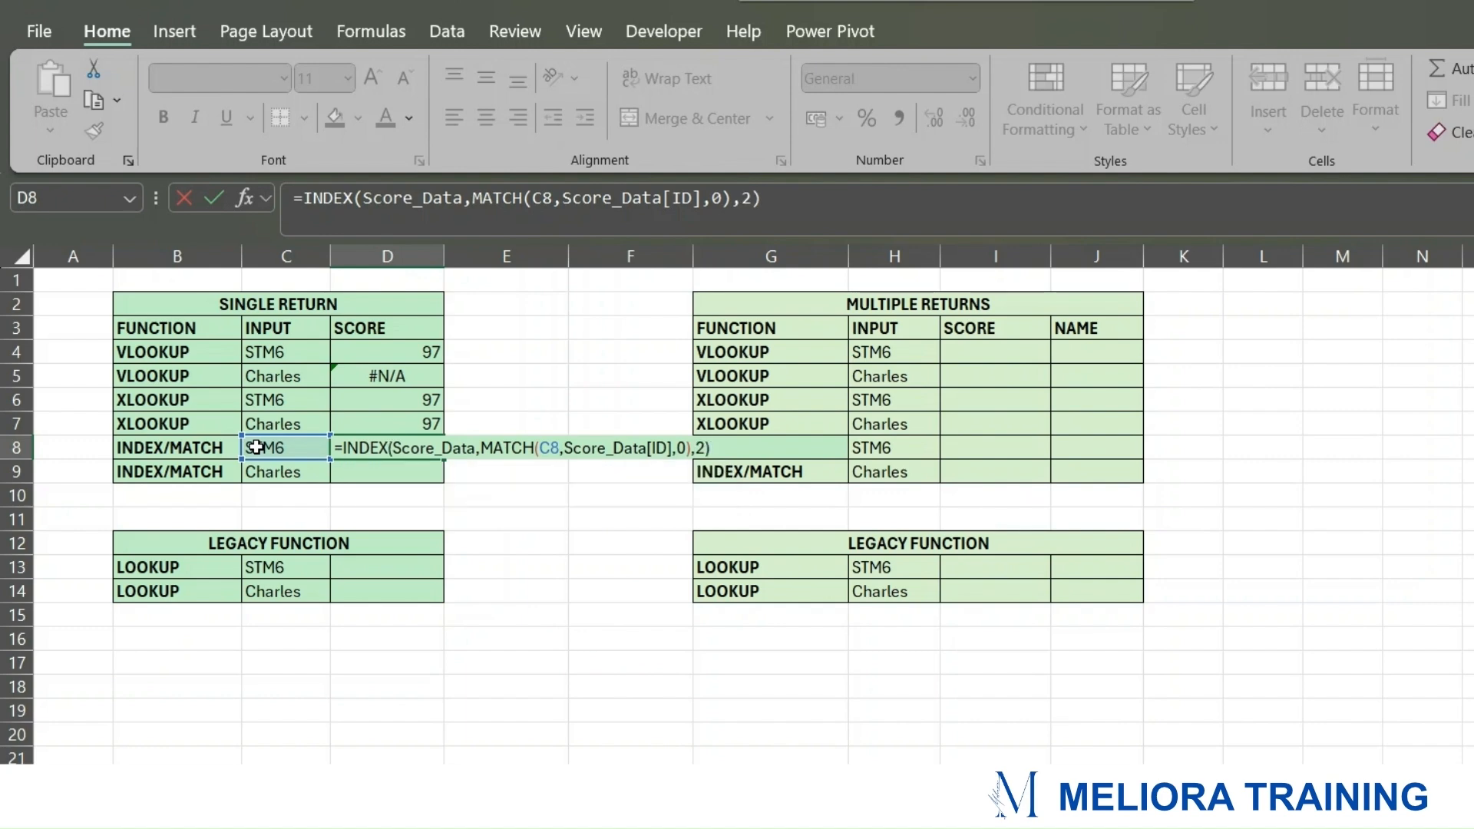
key("Return")
left_click(390, 447)
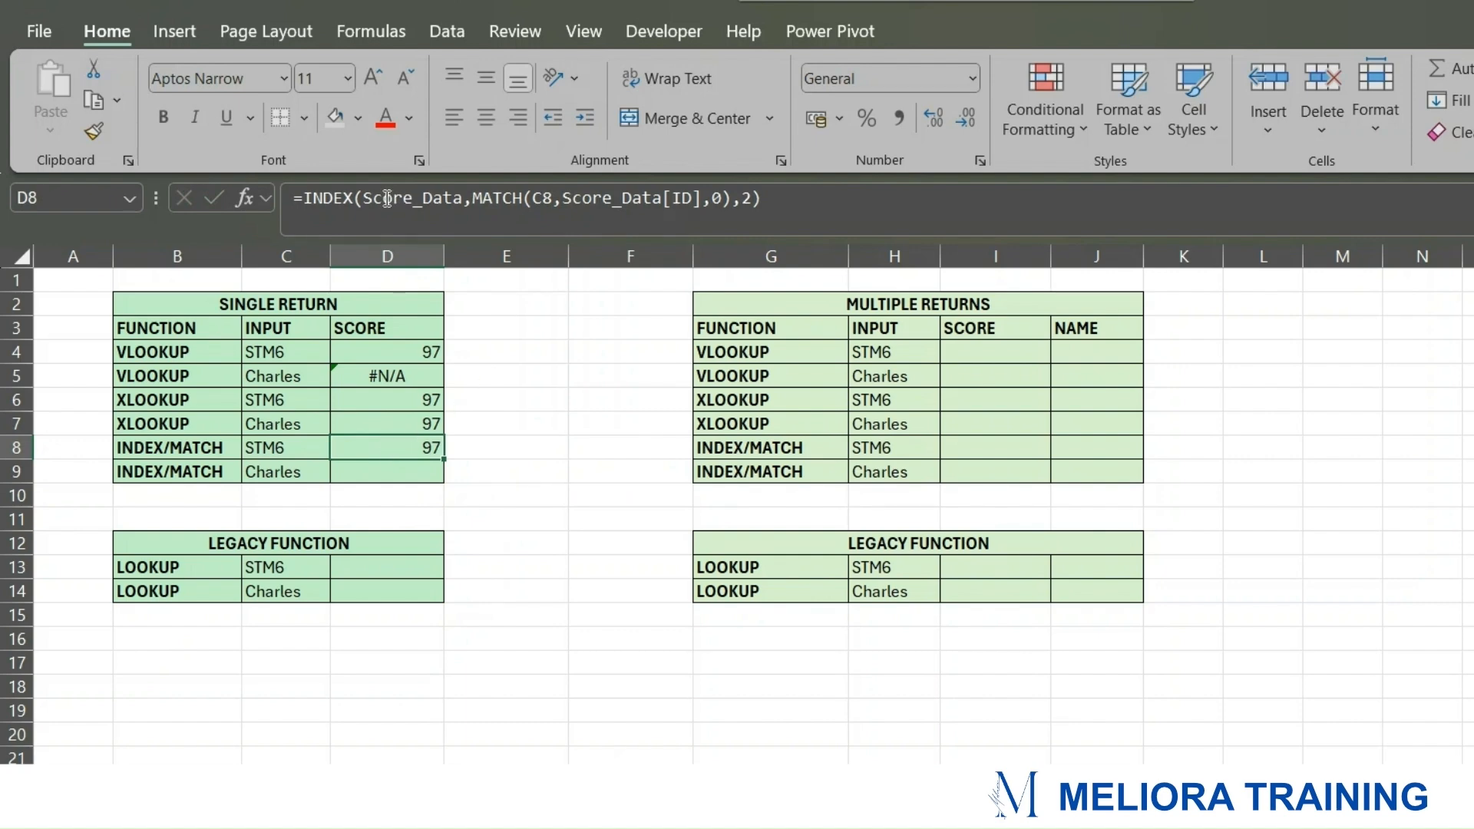
Step: Review the table array, MATCH lookup array and column number arguments of the D8 formula
left_click_drag(382, 198, 433, 200)
left_click_drag(581, 198, 693, 198)
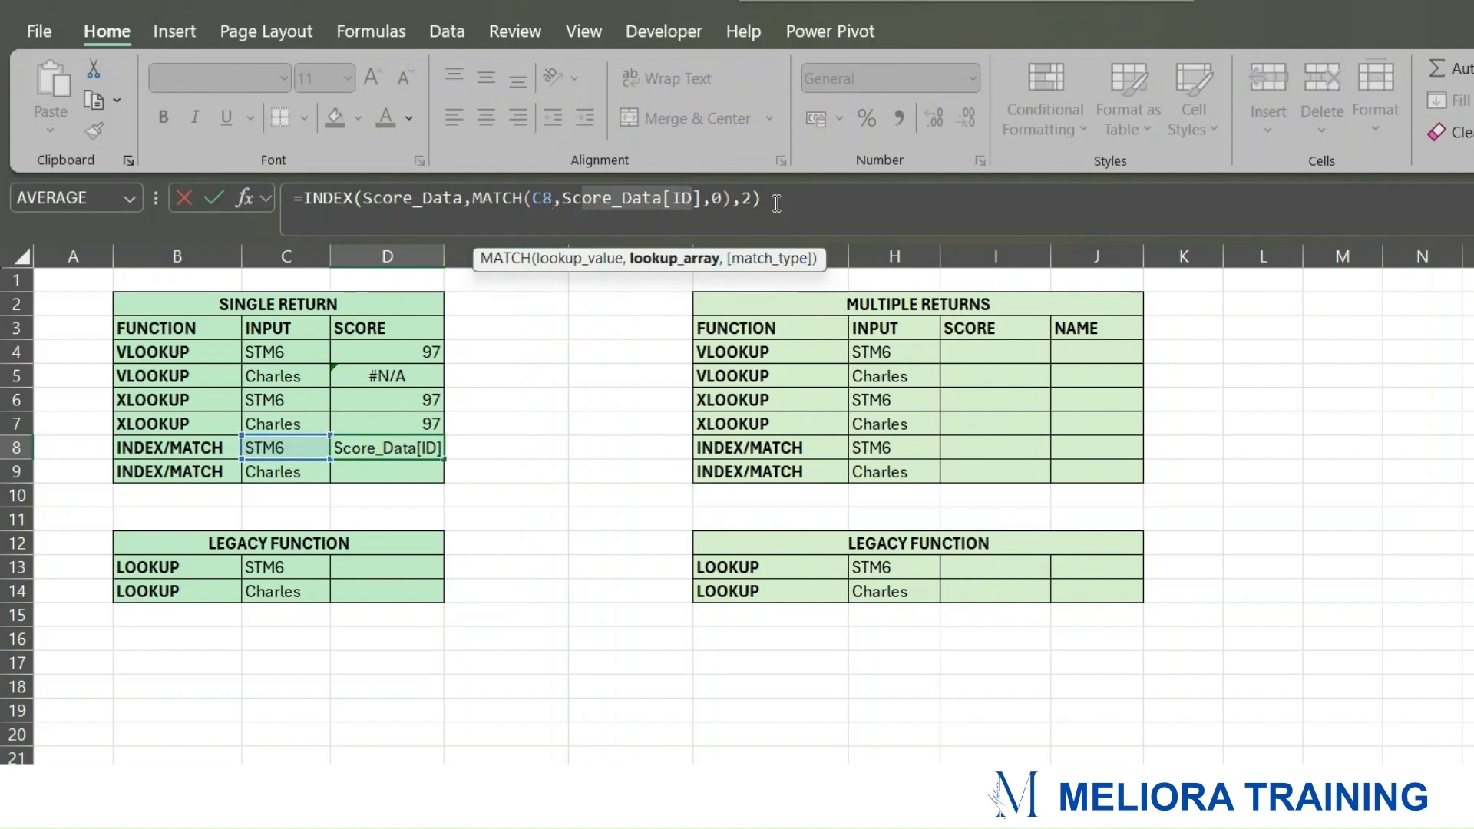
left_click(749, 198)
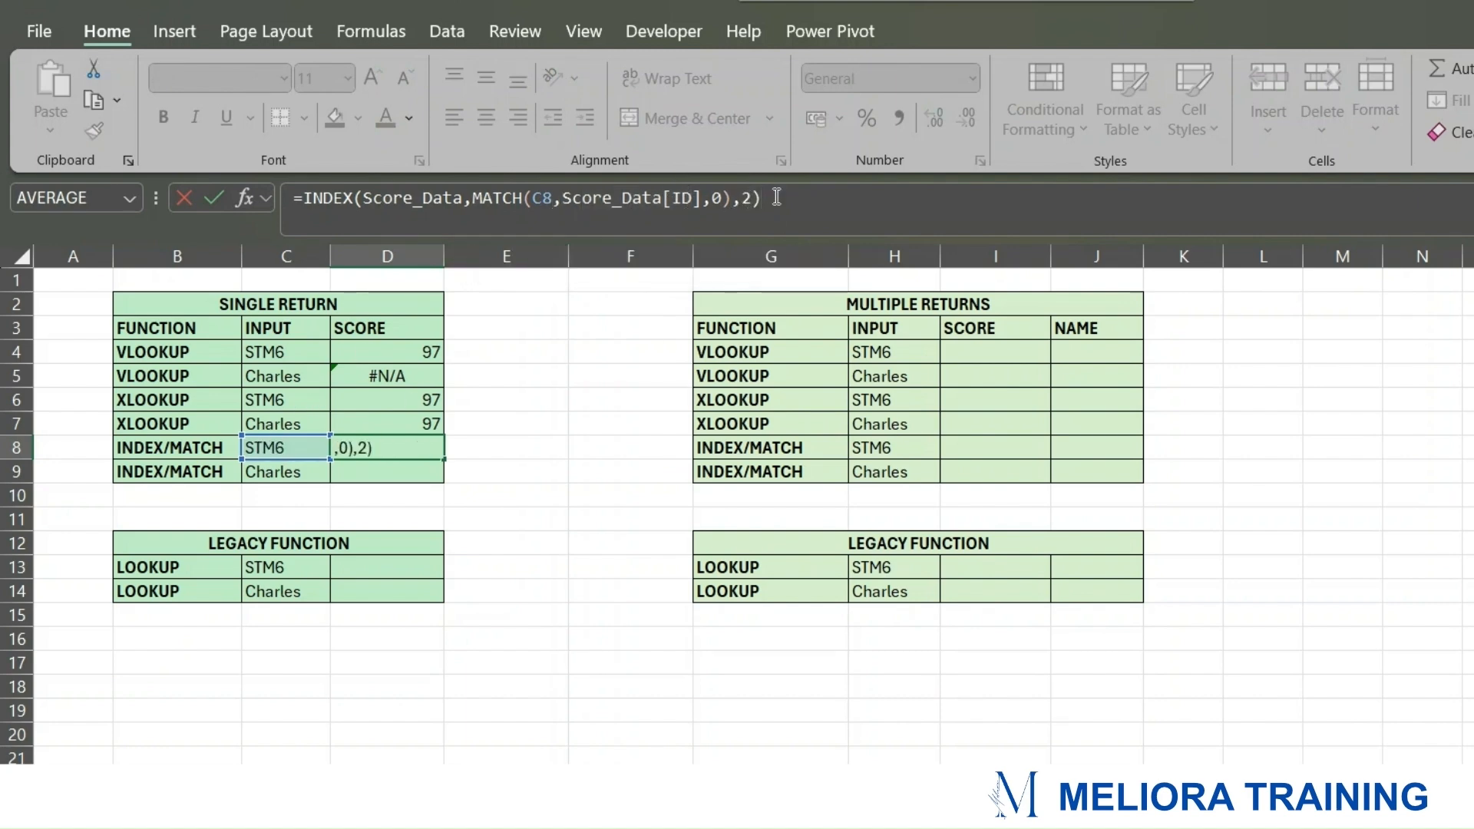
key("Return")
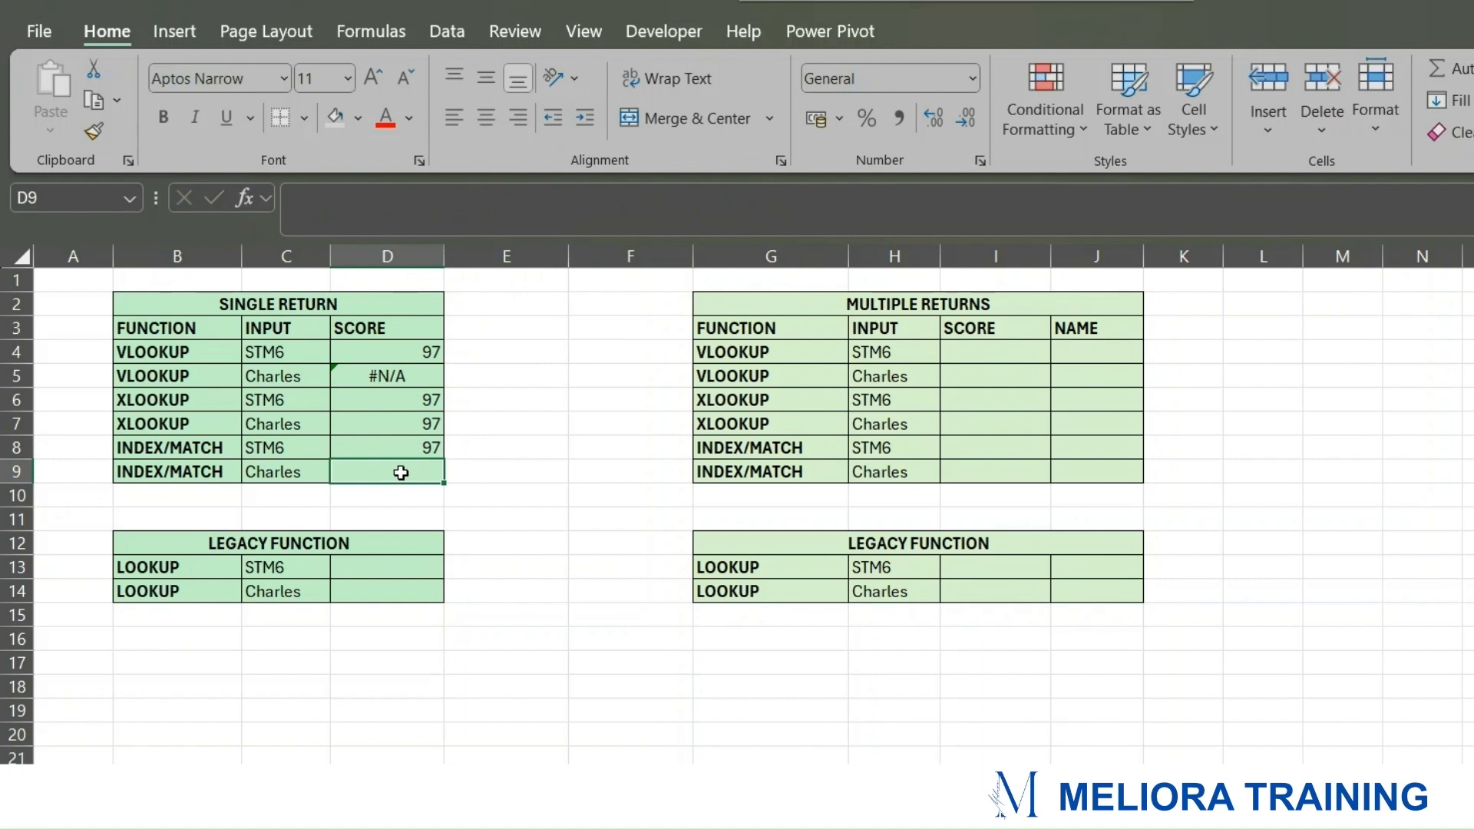
Step: Start an INDEX formula in D9 with the Score_Data table as its array
type("=I")
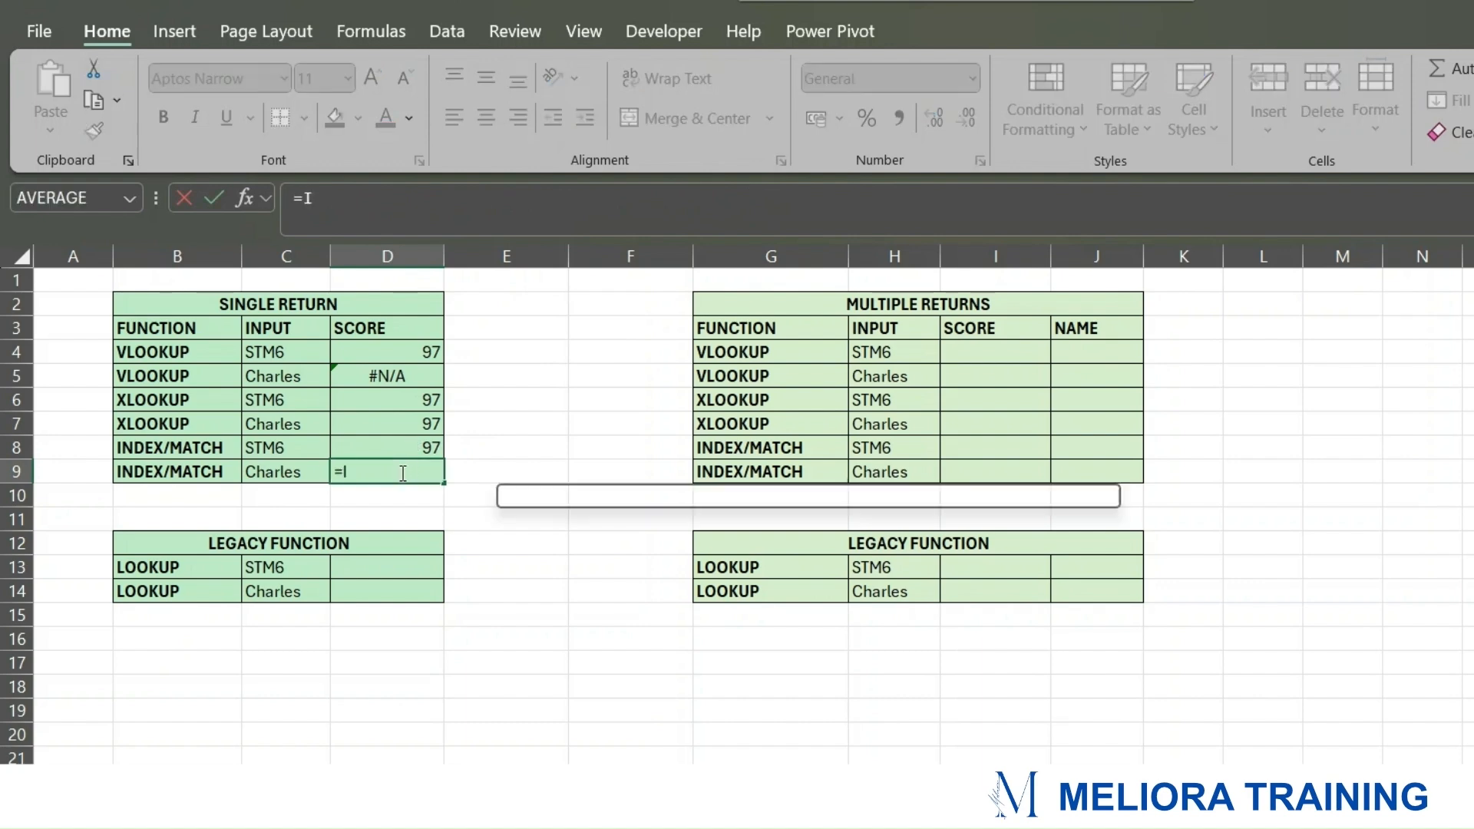
type("NDEX(SC")
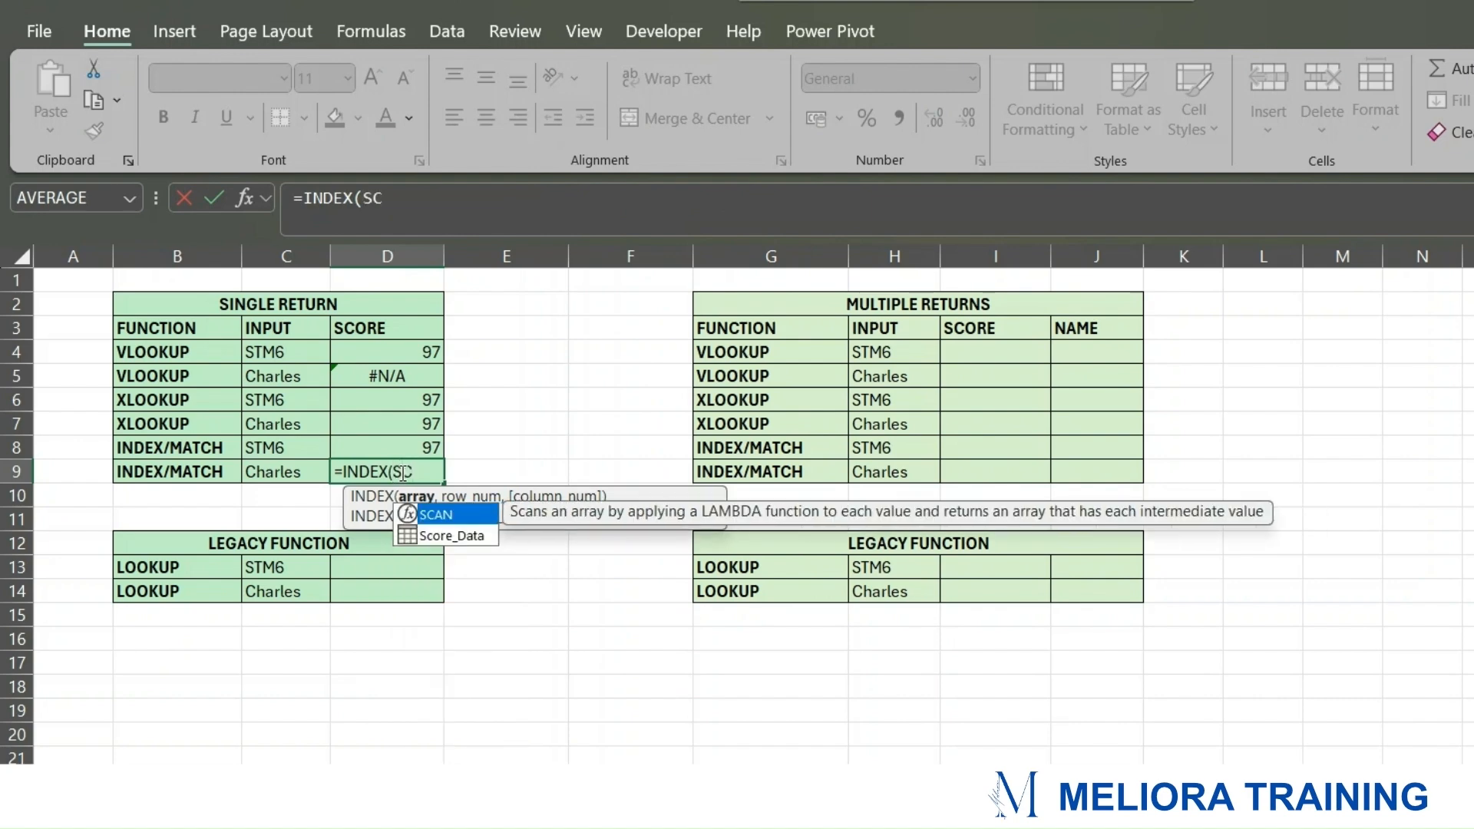
key("Down")
key("Tab")
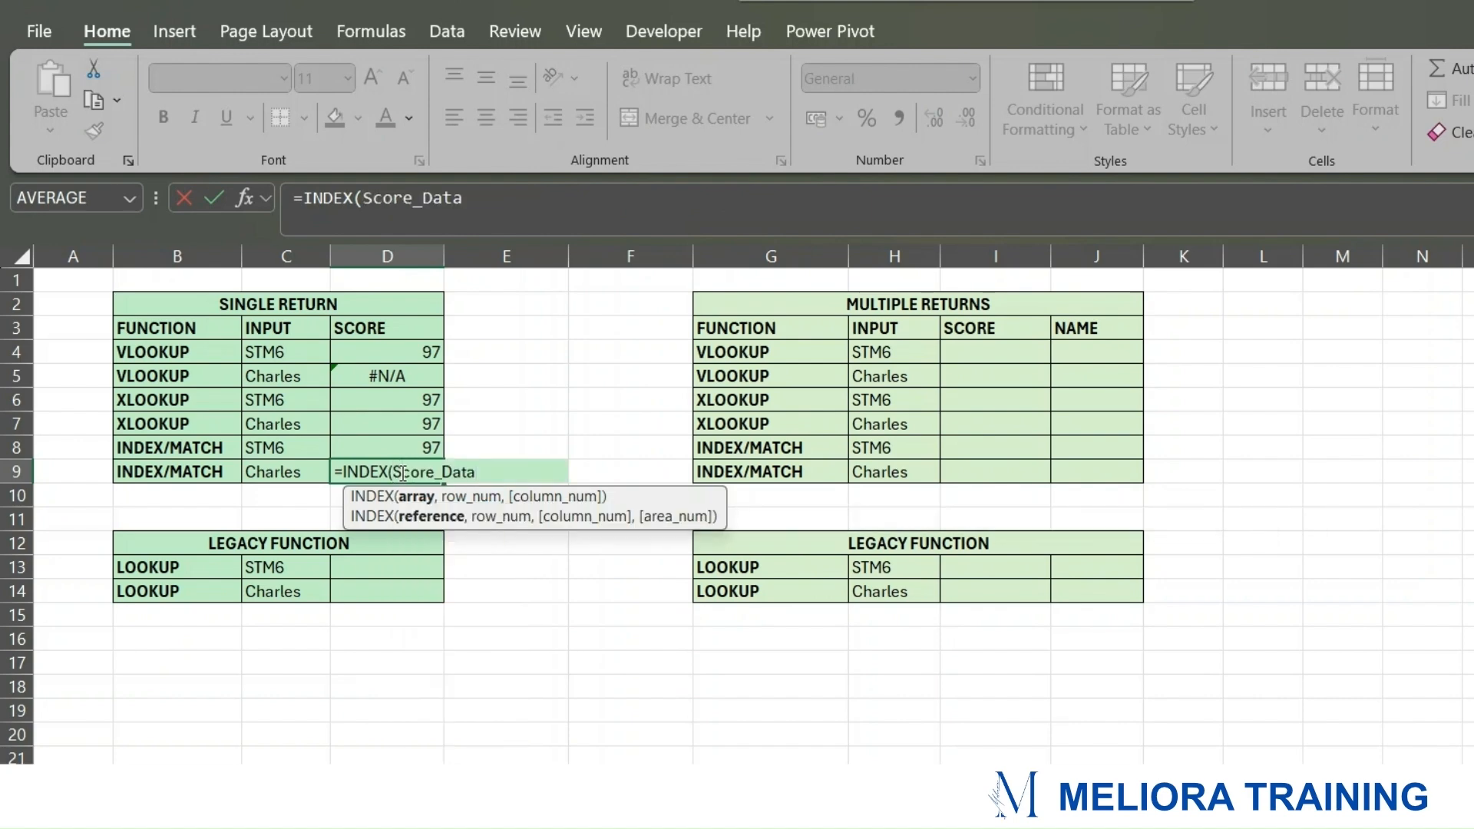
type(",")
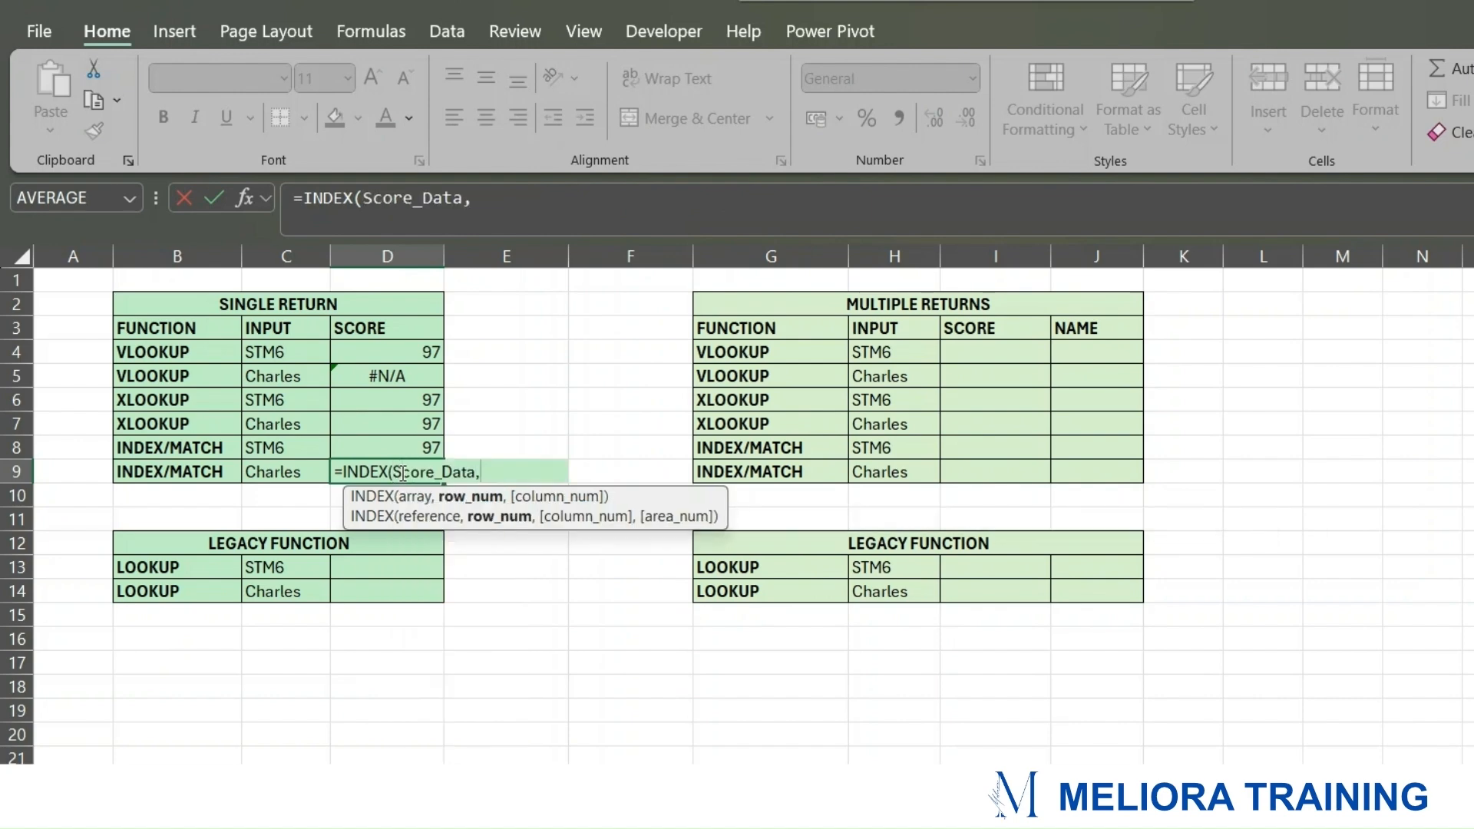
Step: Nest a MATCH function as the row number of the D9 INDEX formula, with C9 as its lookup value
type("MAT")
key("Tab")
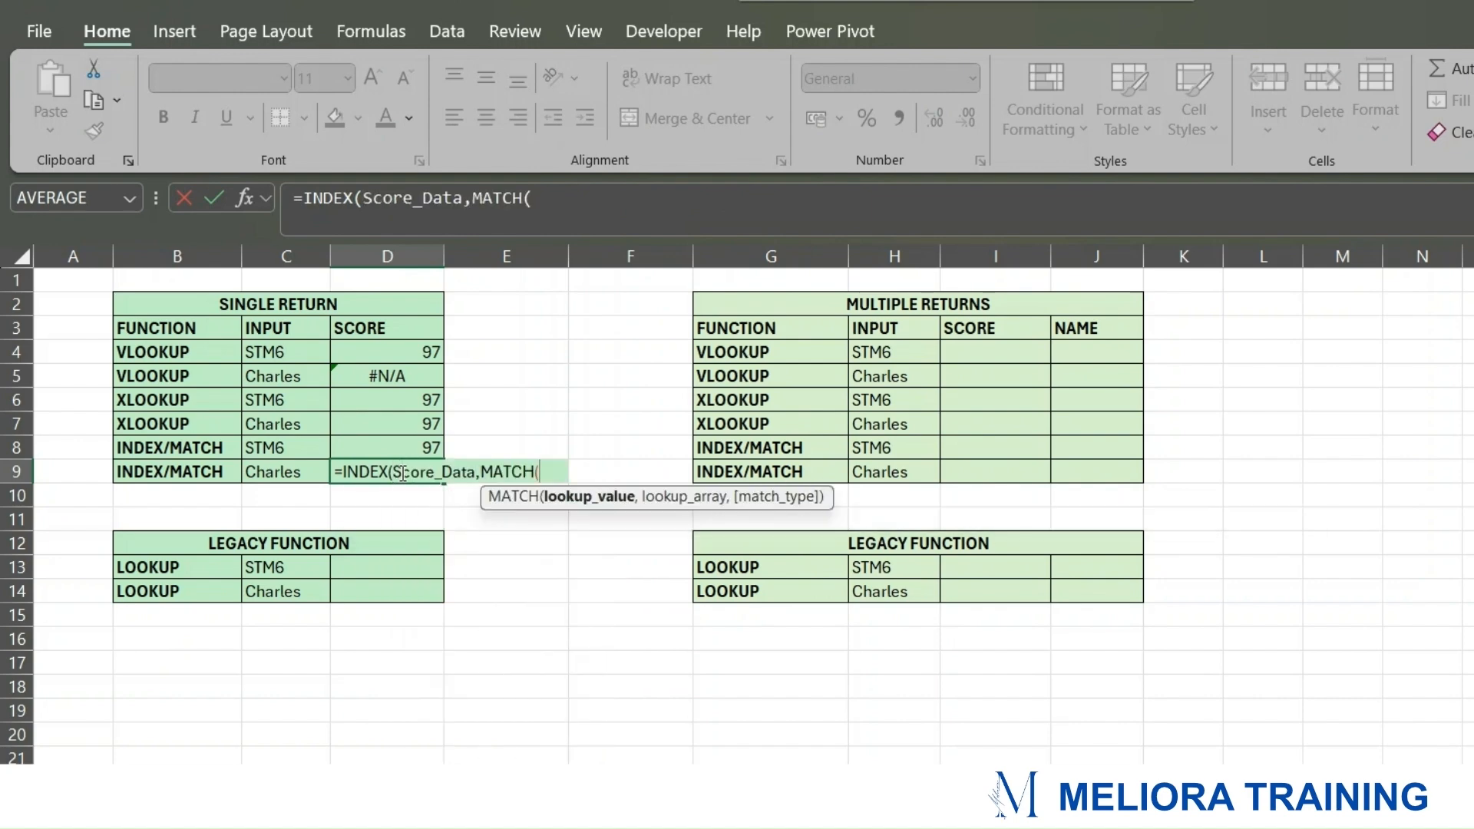
left_click(278, 471)
Step: Set the MATCH lookup array in D9 to Score_Data[NAME] with match type 0, and close the MATCH function
type(",SC")
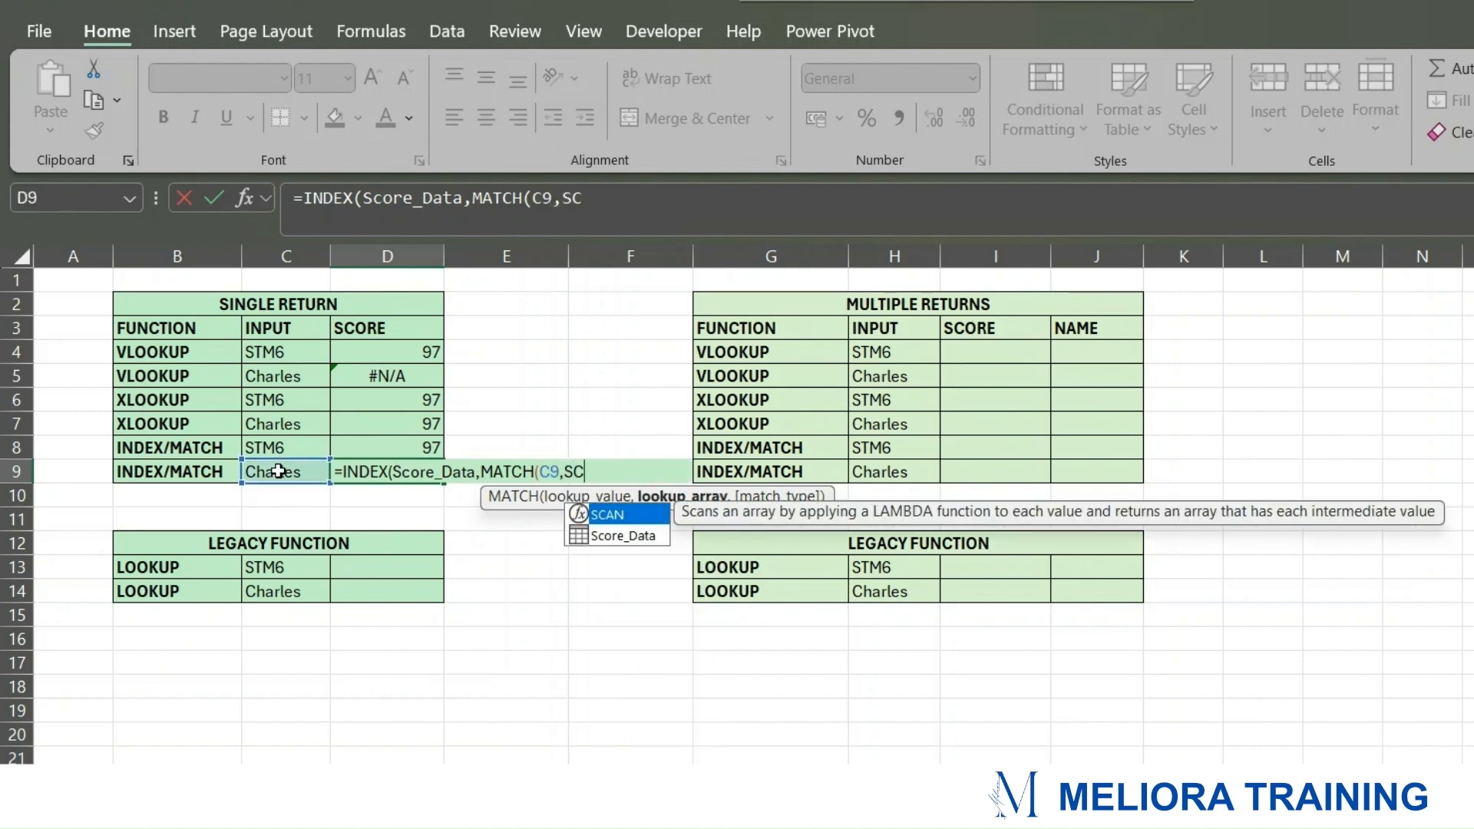
key("Down")
key("Tab")
type("[")
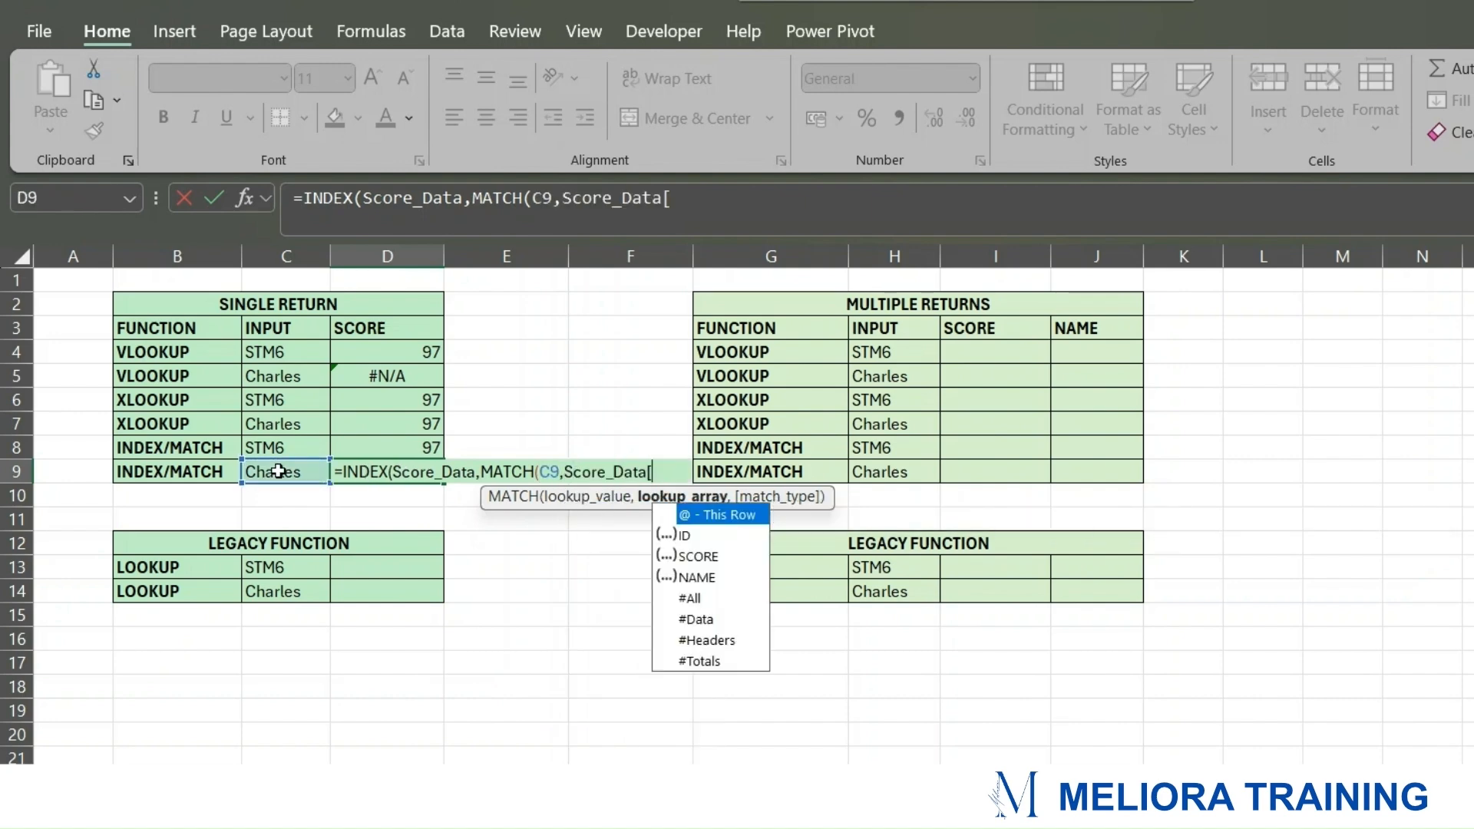
key("Down")
key("Down")
key("Down")
key("Tab")
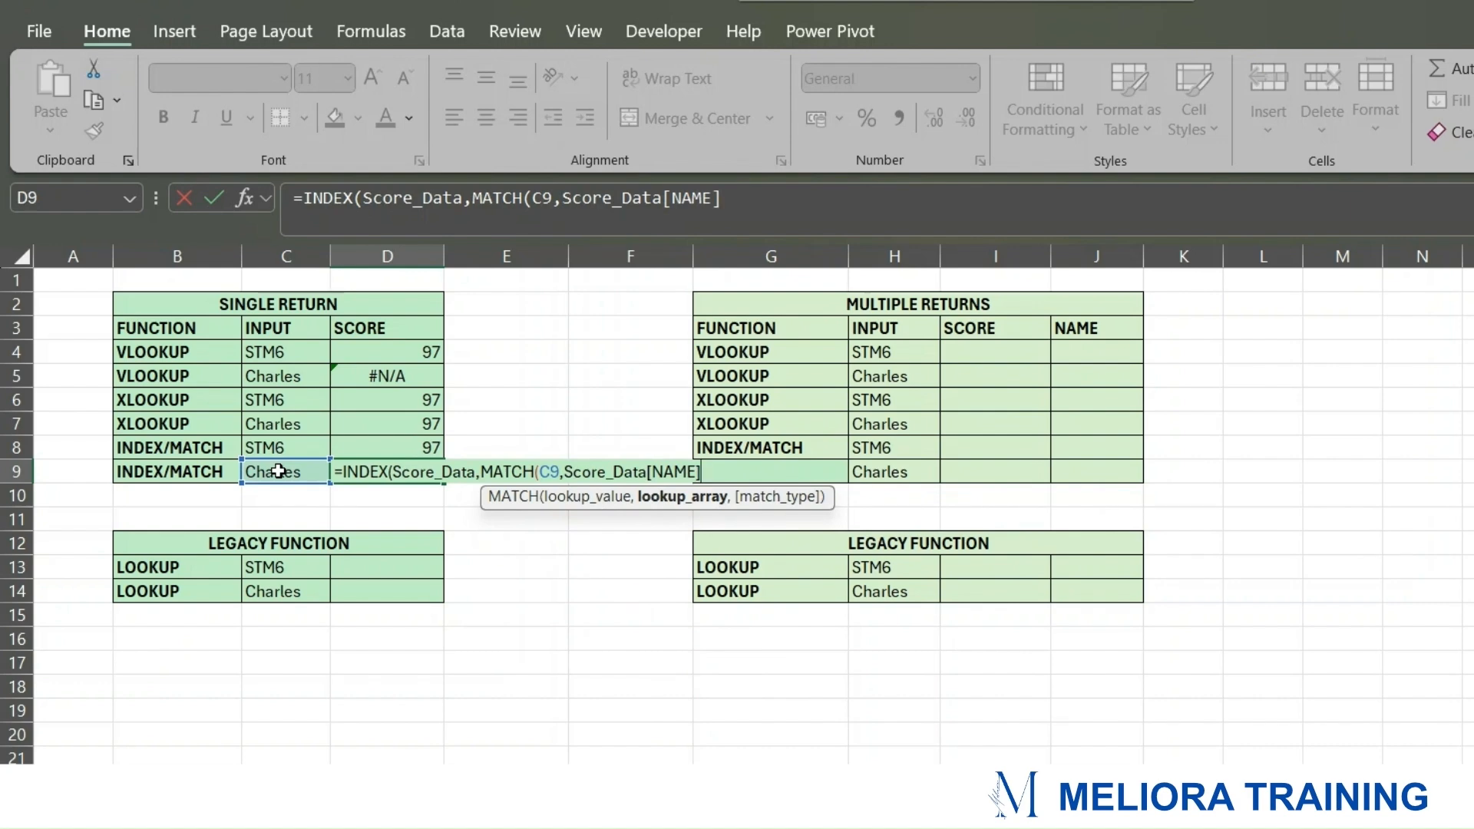
type(",0)")
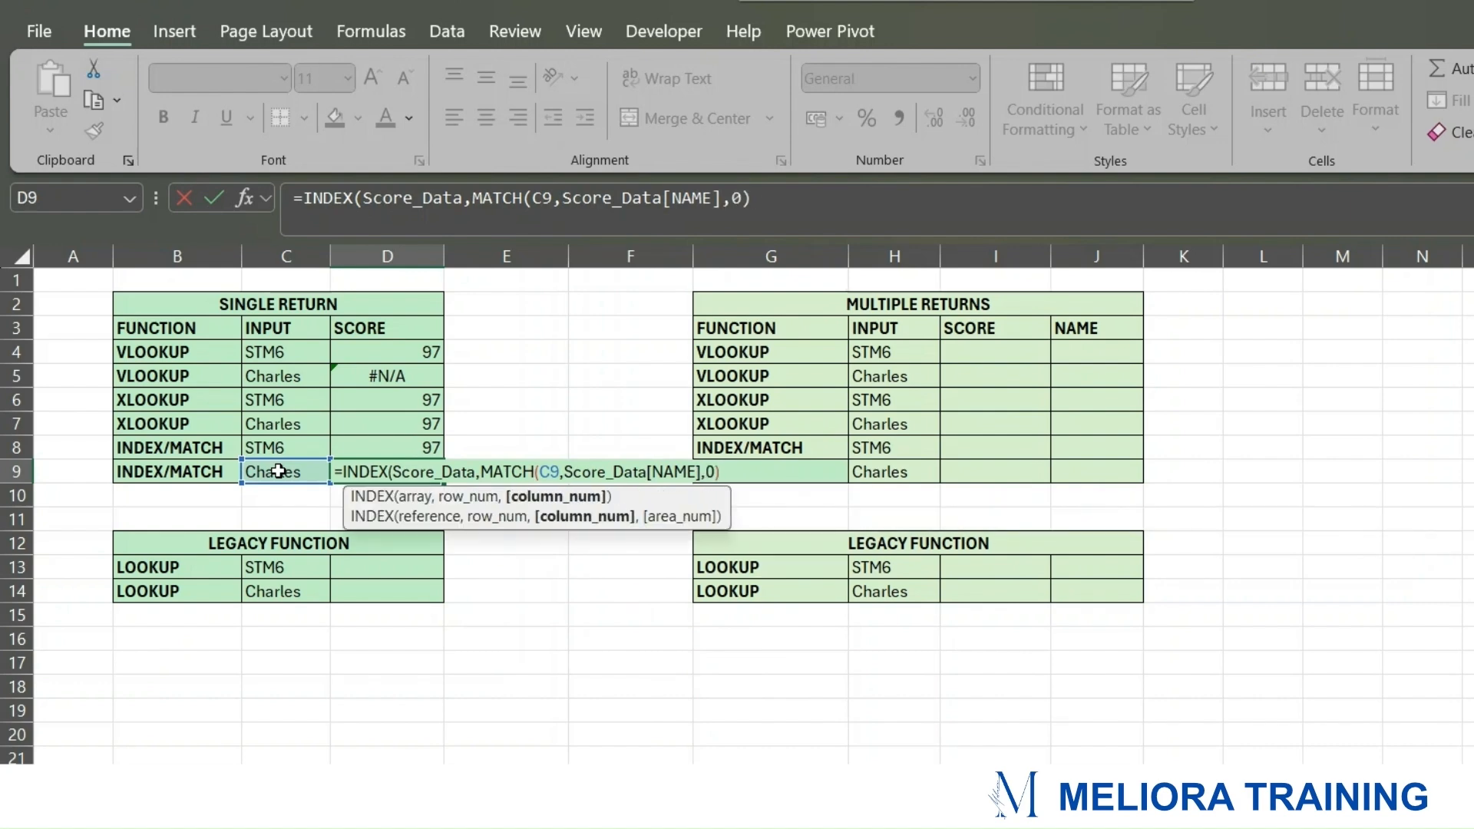
Step: Complete the D9 INDEX/MATCH formula with column number 2 and reselect the cell
type(",2)")
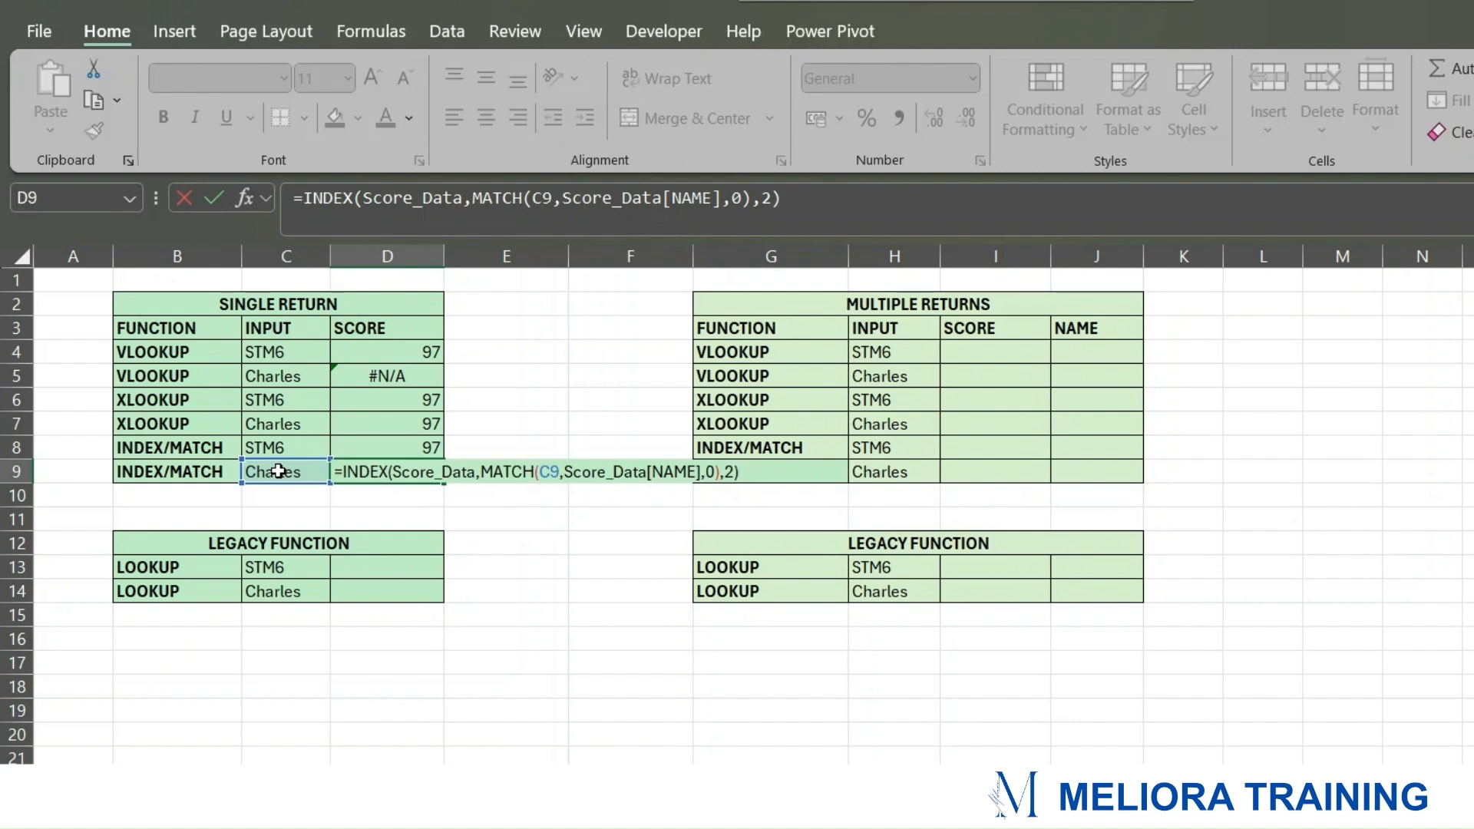
key("Return")
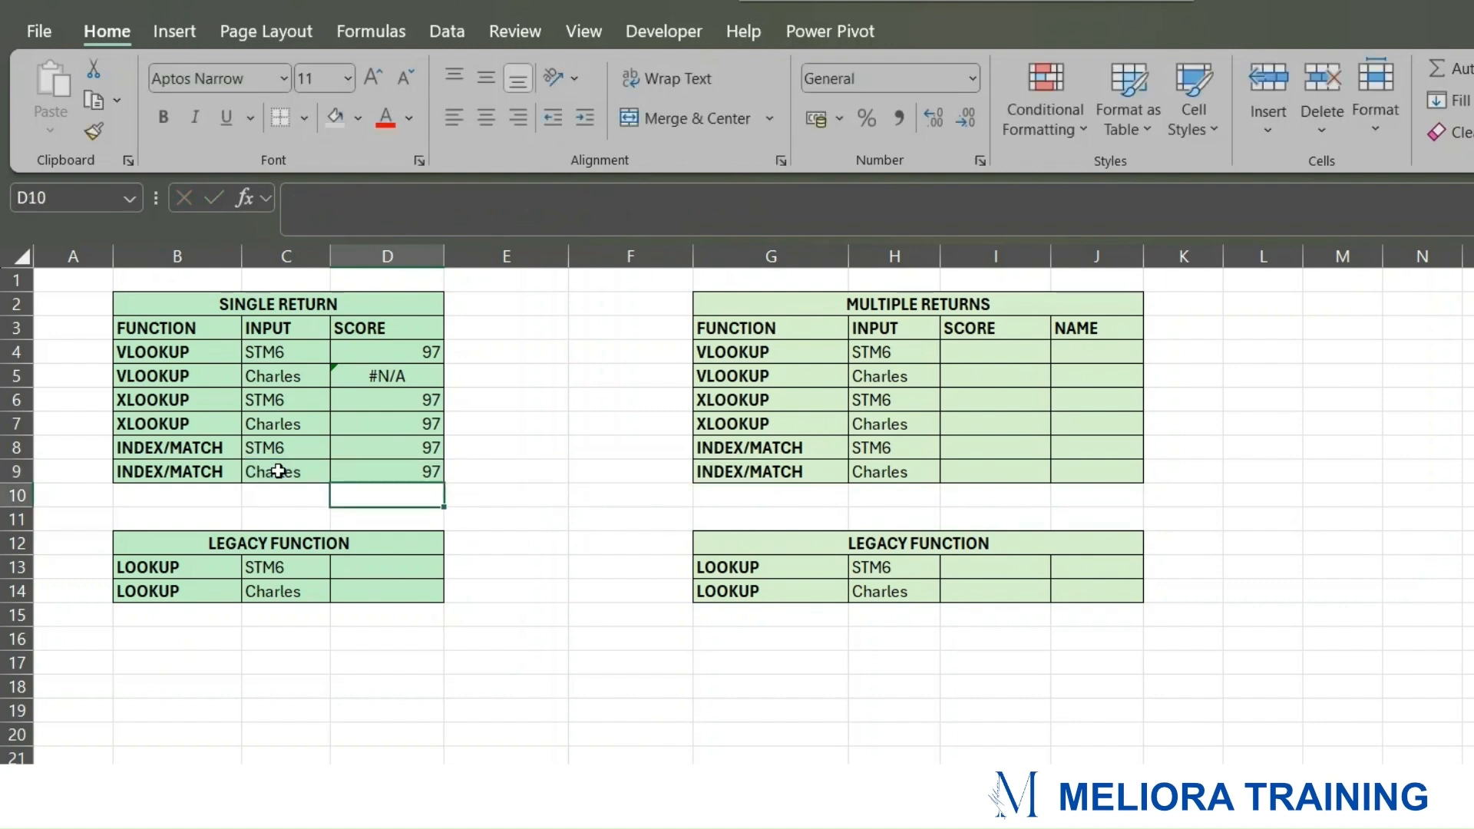
left_click(391, 471)
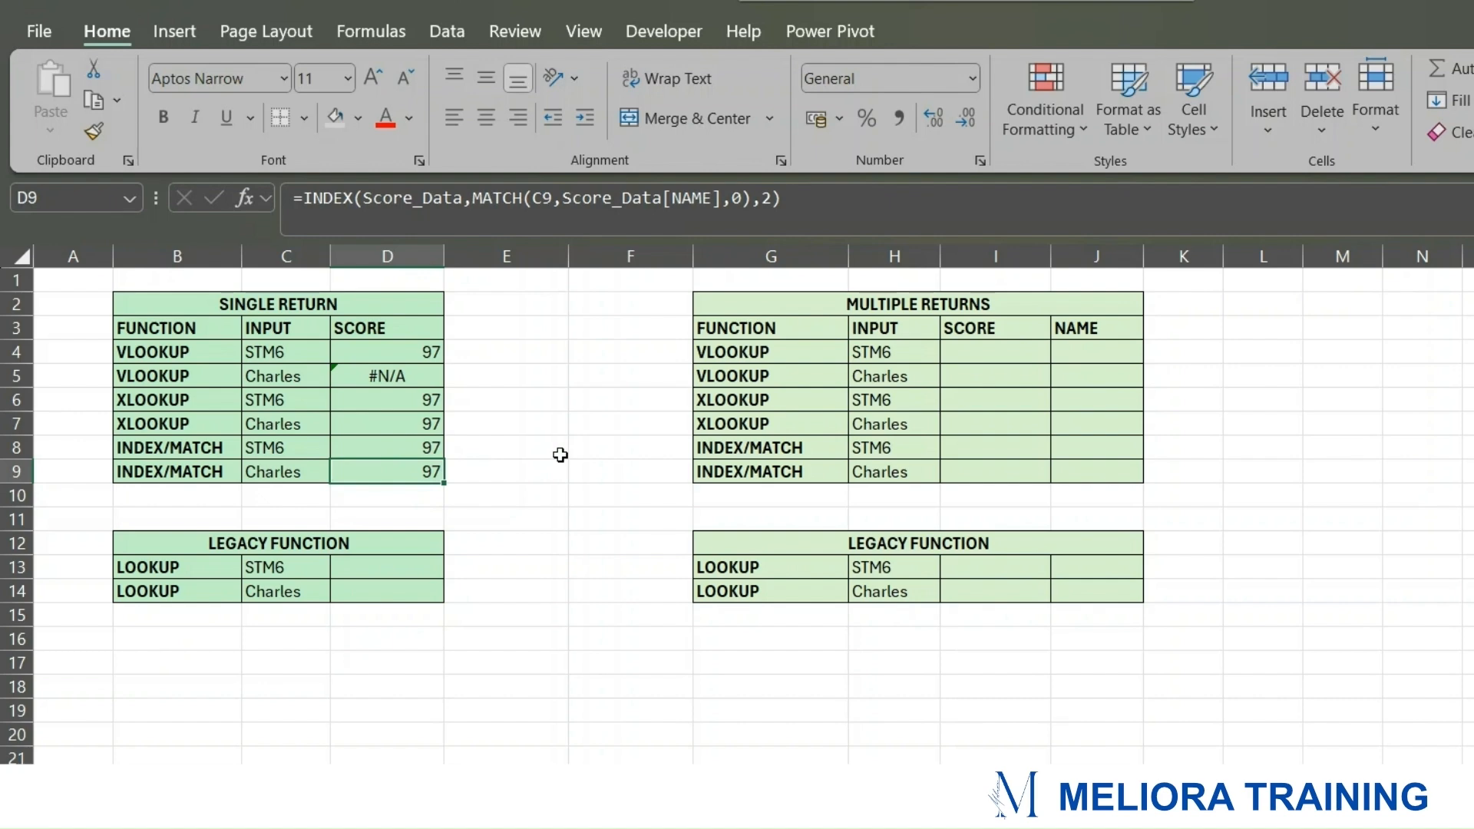
Step: Start a LOOKUP formula in D13 with C13 as its lookup value
left_click(389, 570)
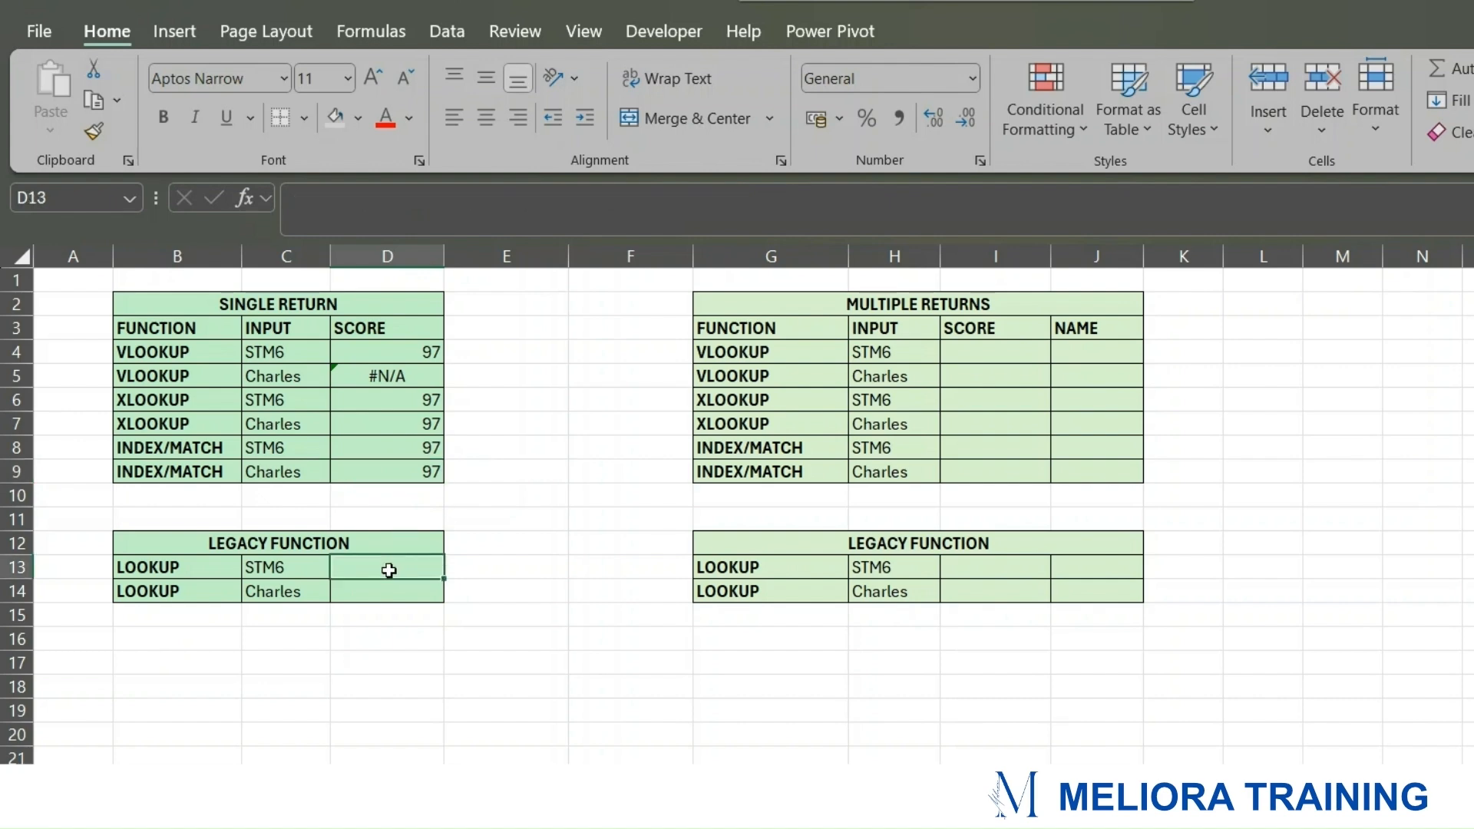
type("=LOO")
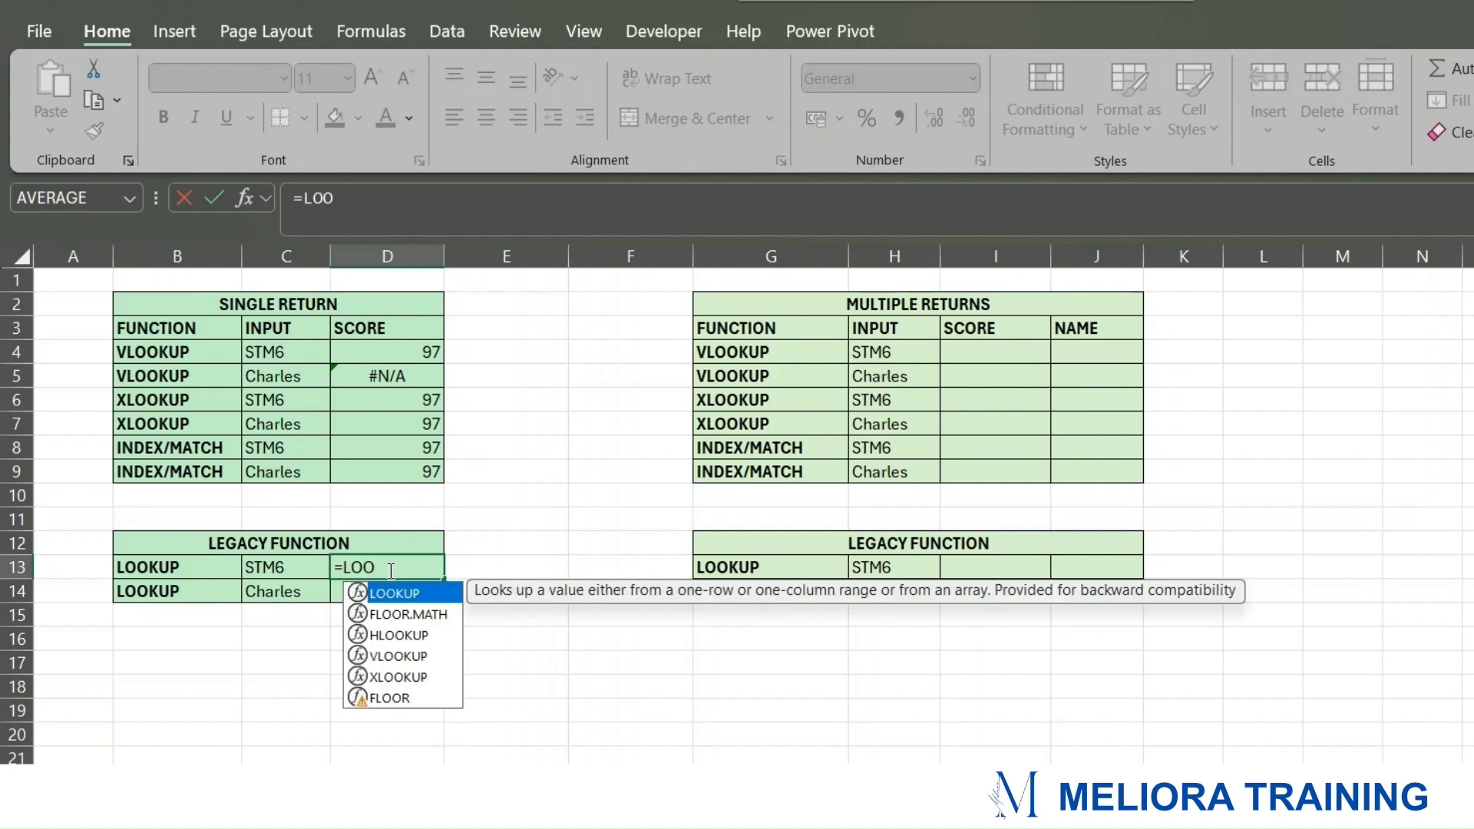
key("Tab")
left_click(291, 570)
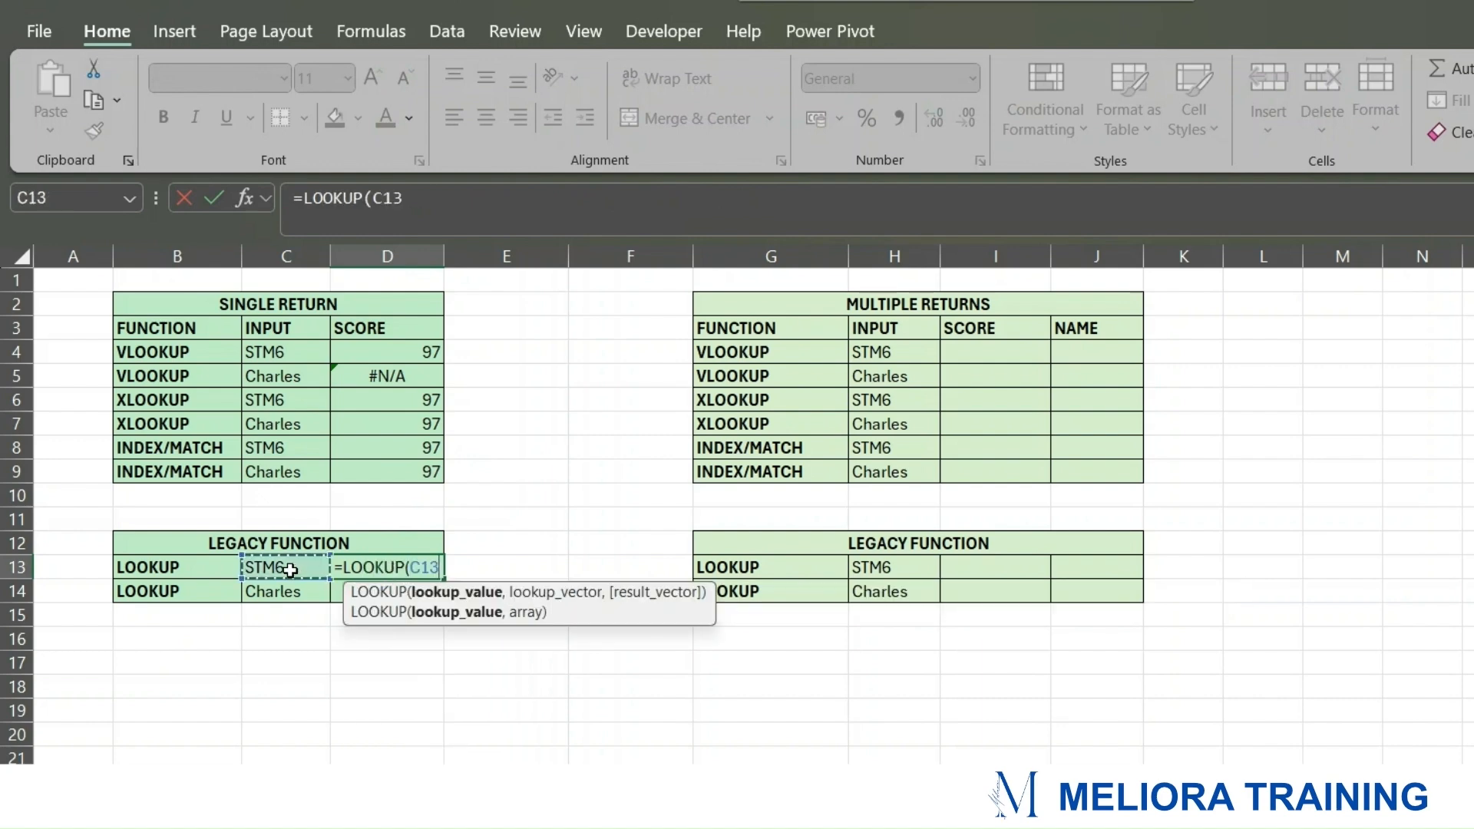
Step: Set the lookup vector of the D13 LOOKUP formula to Score_Data[ID]
type(",SC")
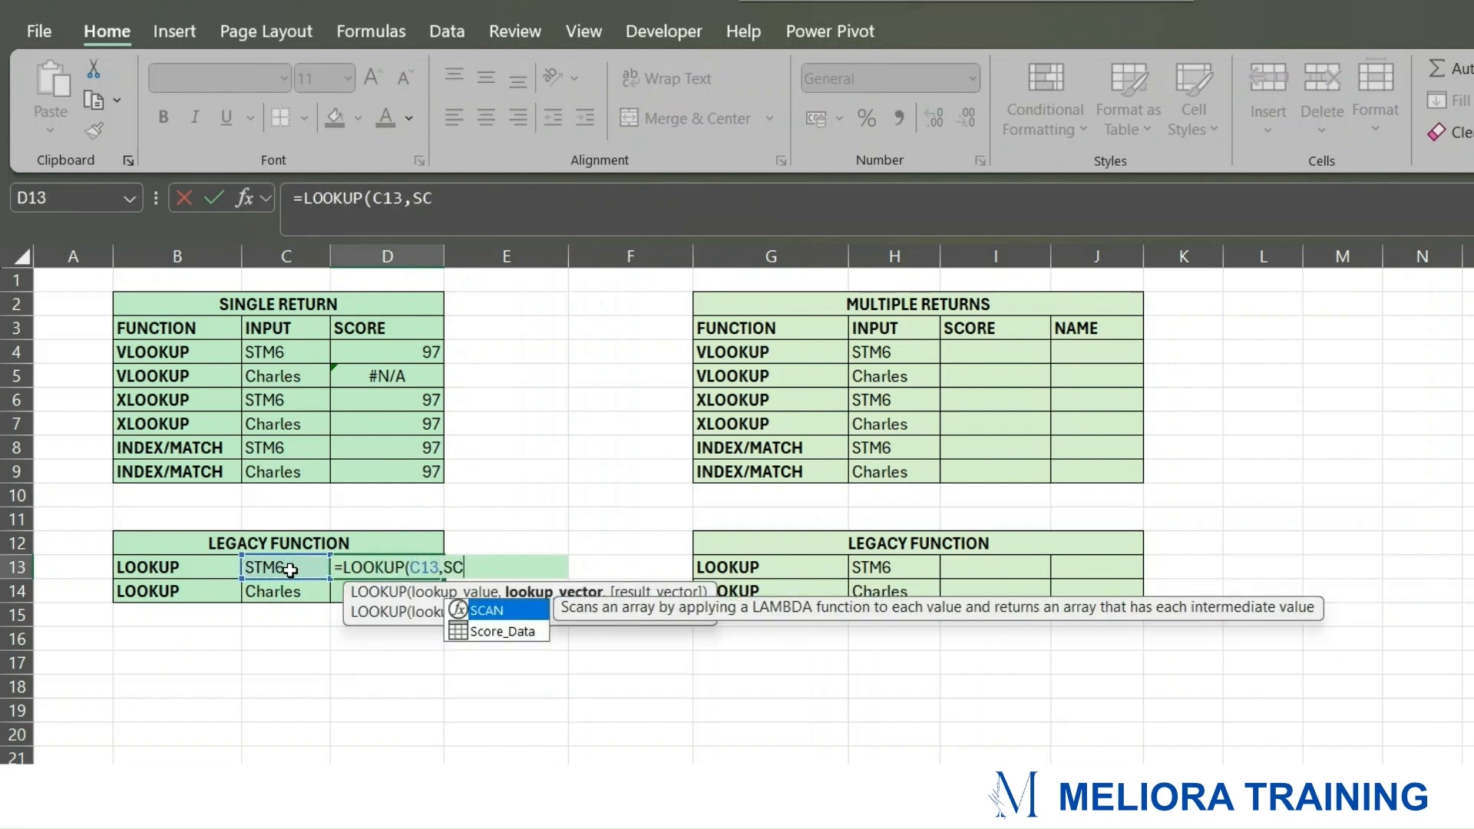
key("Down")
key("Tab")
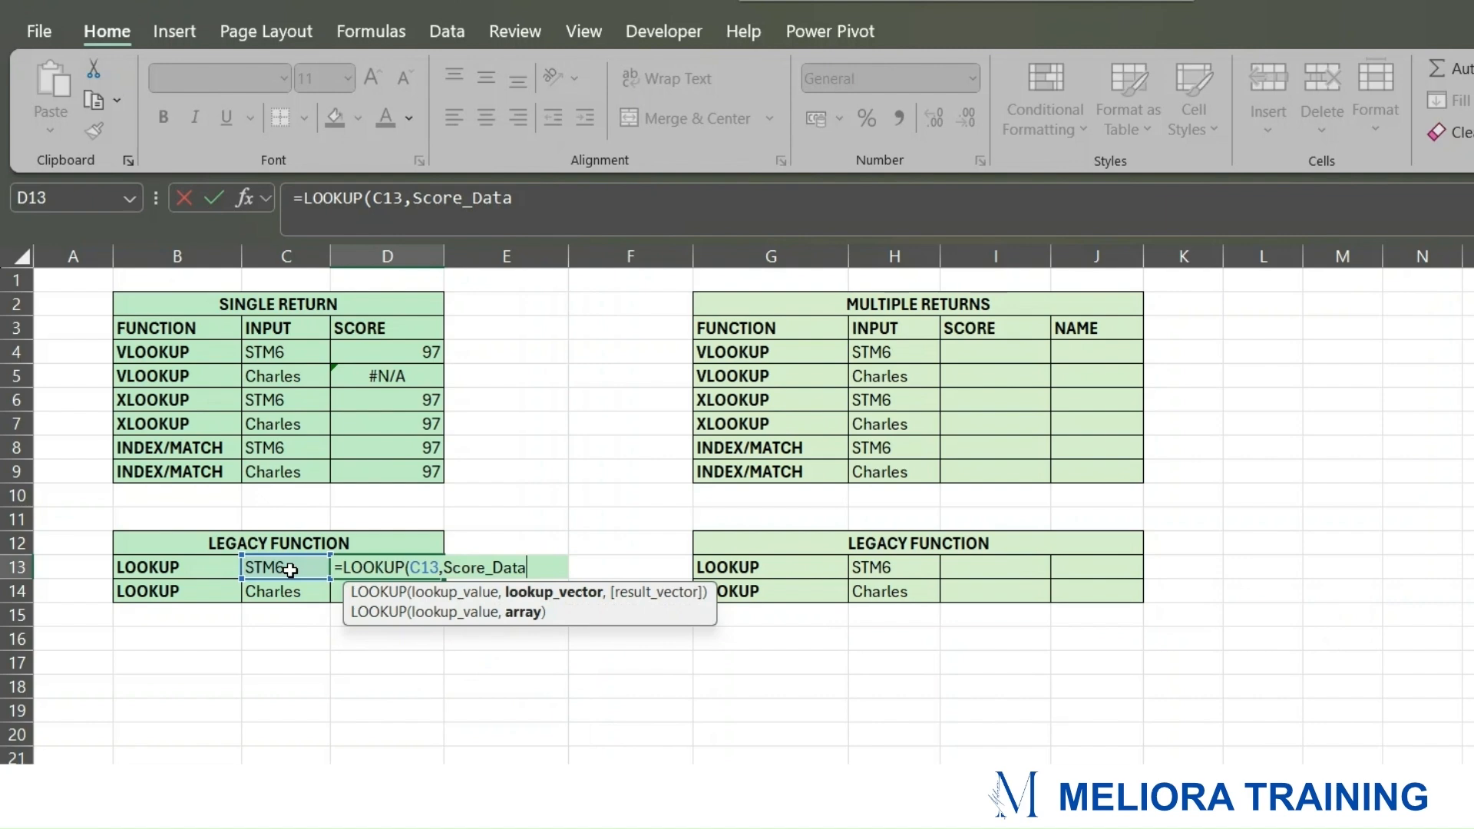
type("[")
key("Down")
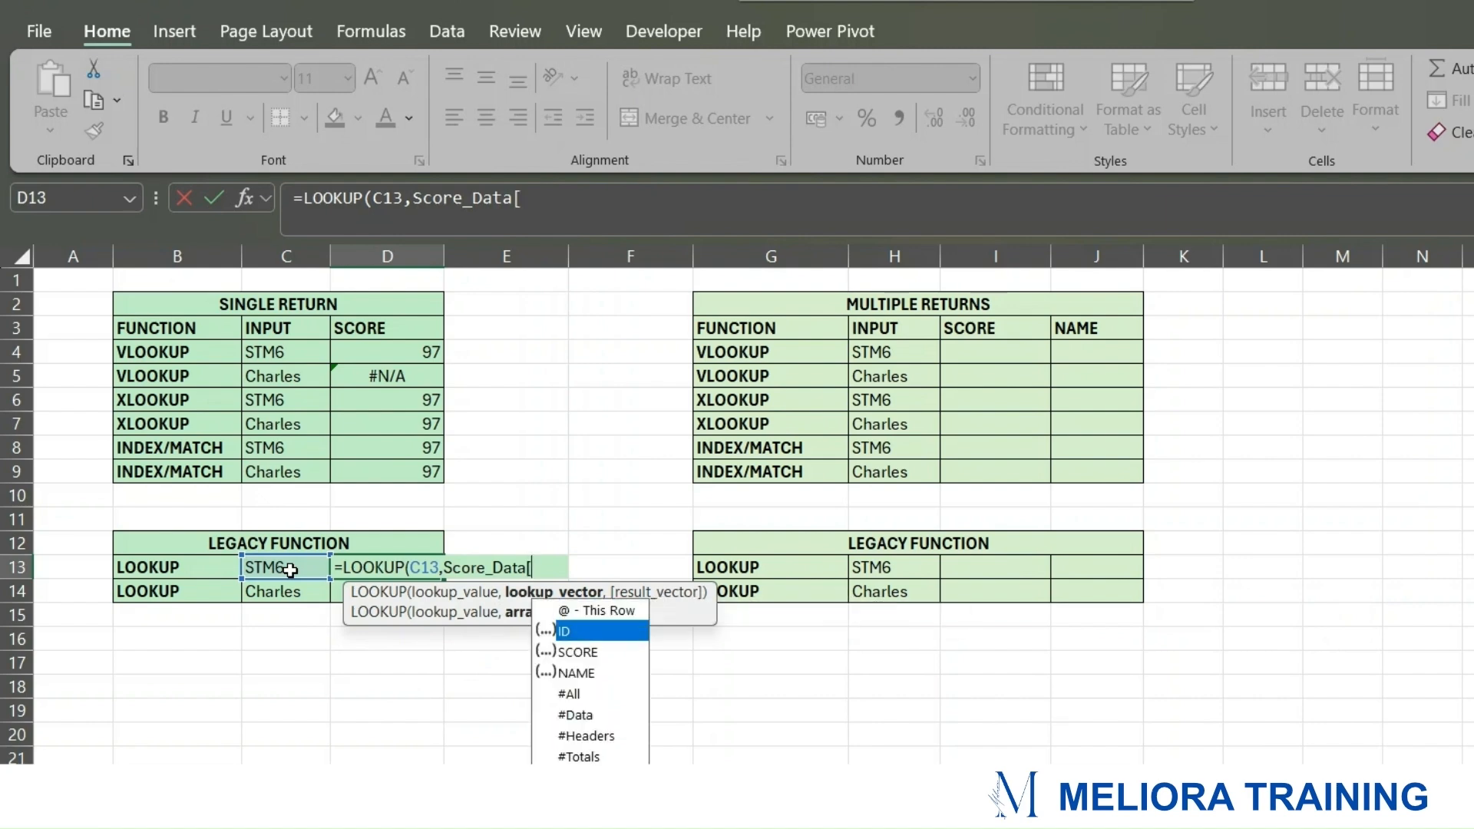
key("Tab")
type("],S")
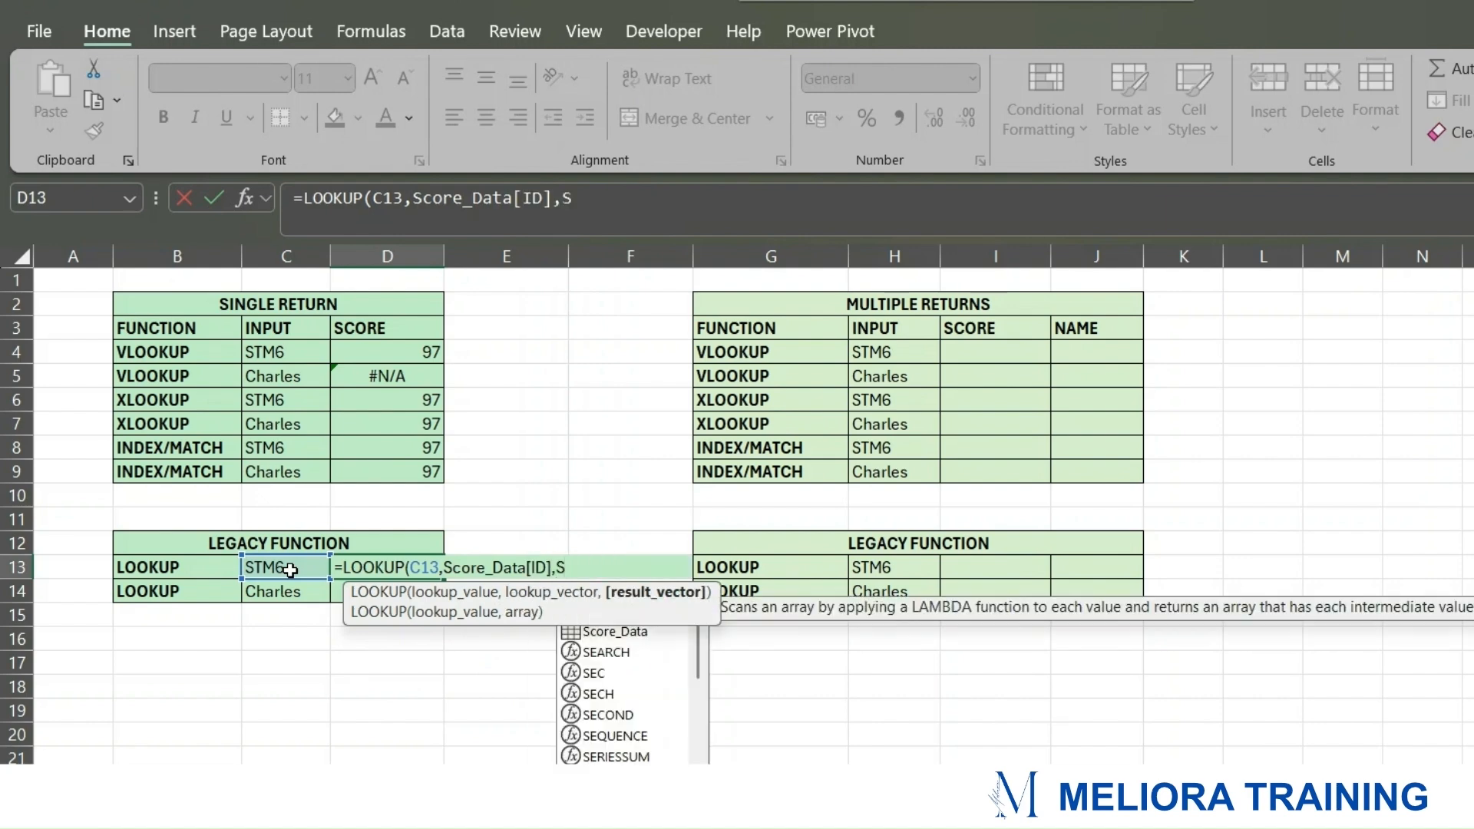
key("Tab")
key("BackSpace")
key("BackSpace")
key("BackSpace")
key("BackSpace")
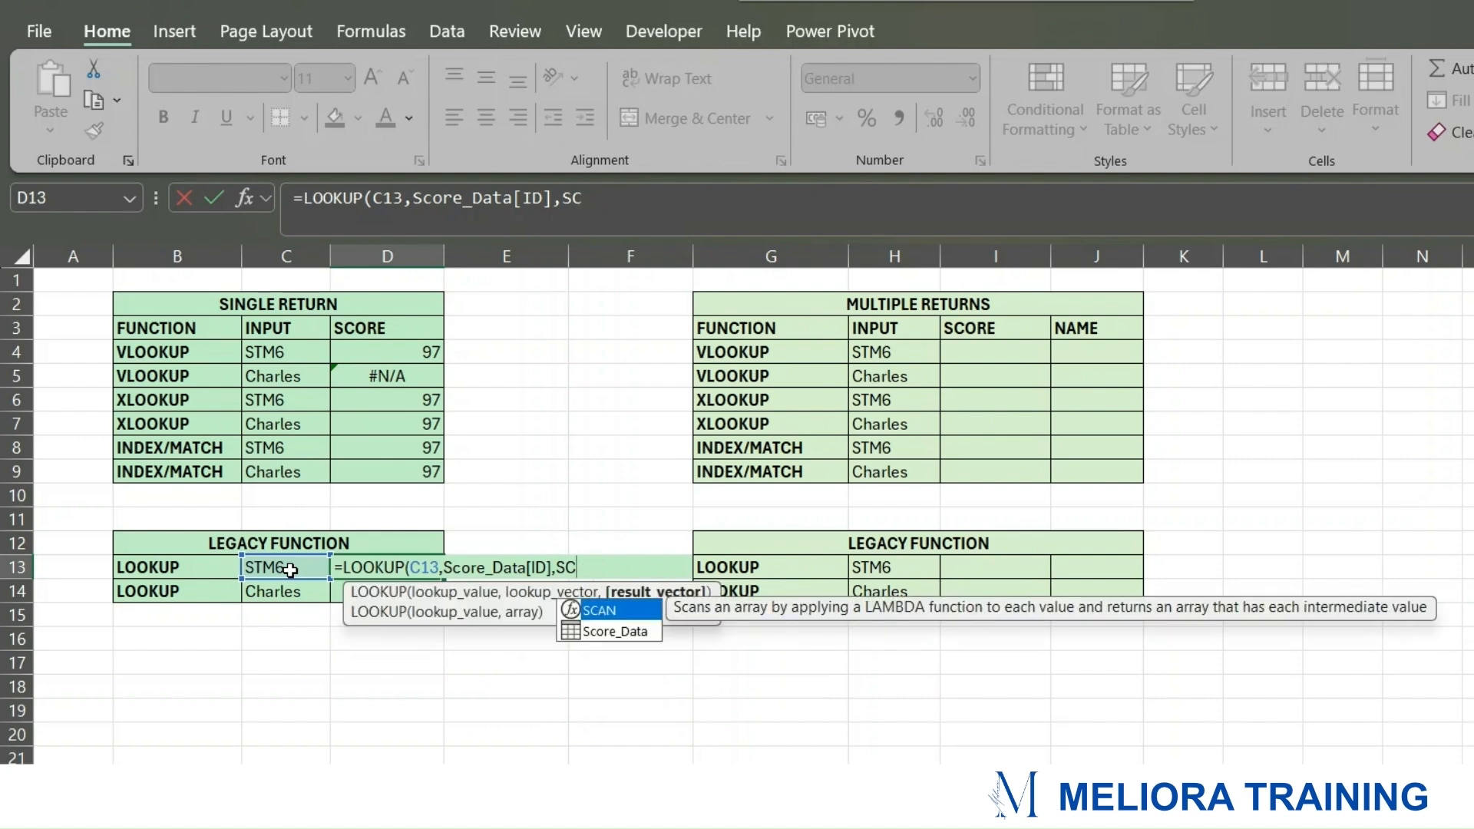
Step: Set the result vector in D13 to Score_Data[SCORE] and complete the LOOKUP formula
key("Down")
key("Tab")
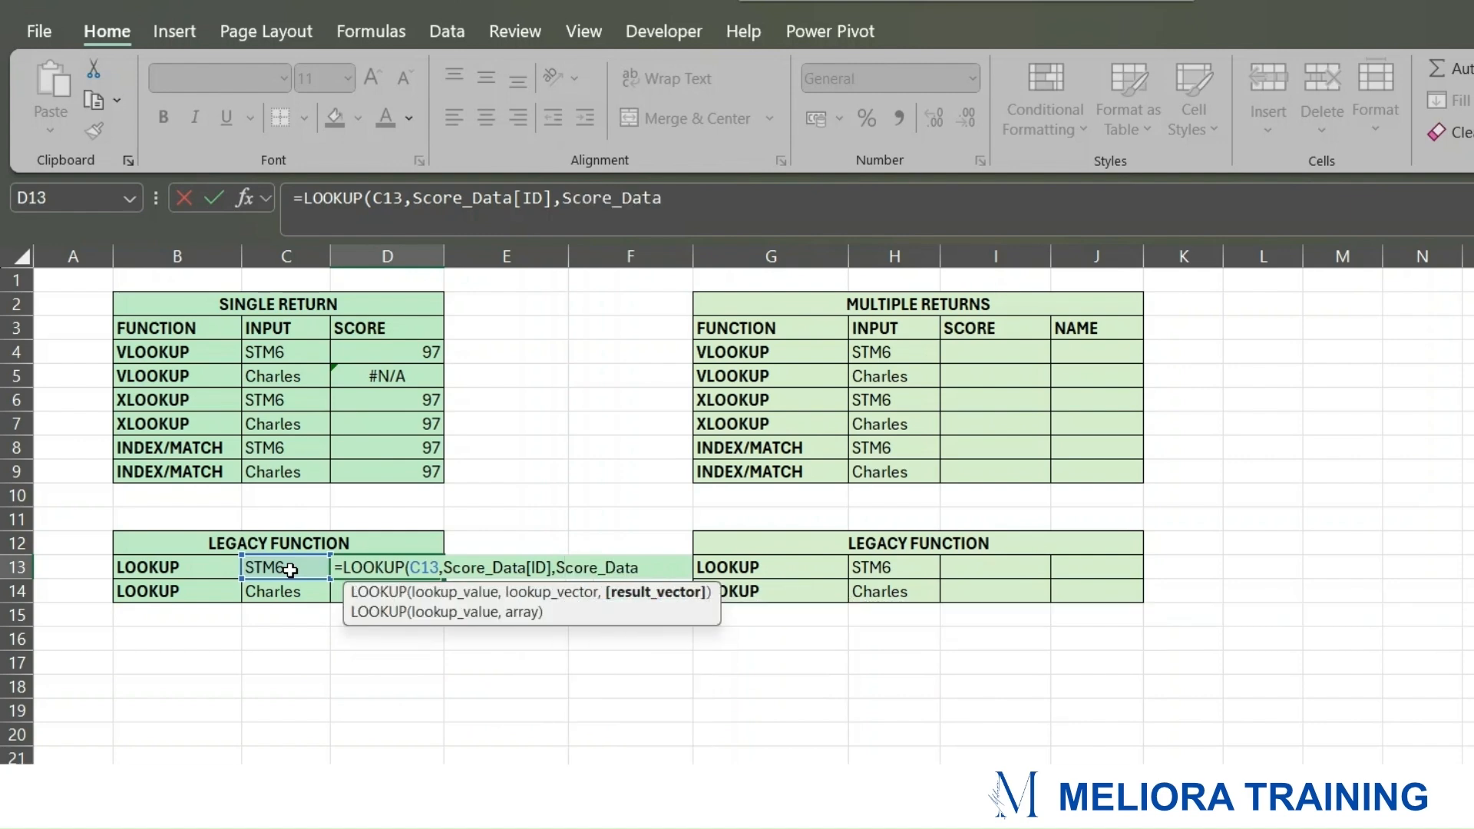
type("[")
key("Down")
key("Down")
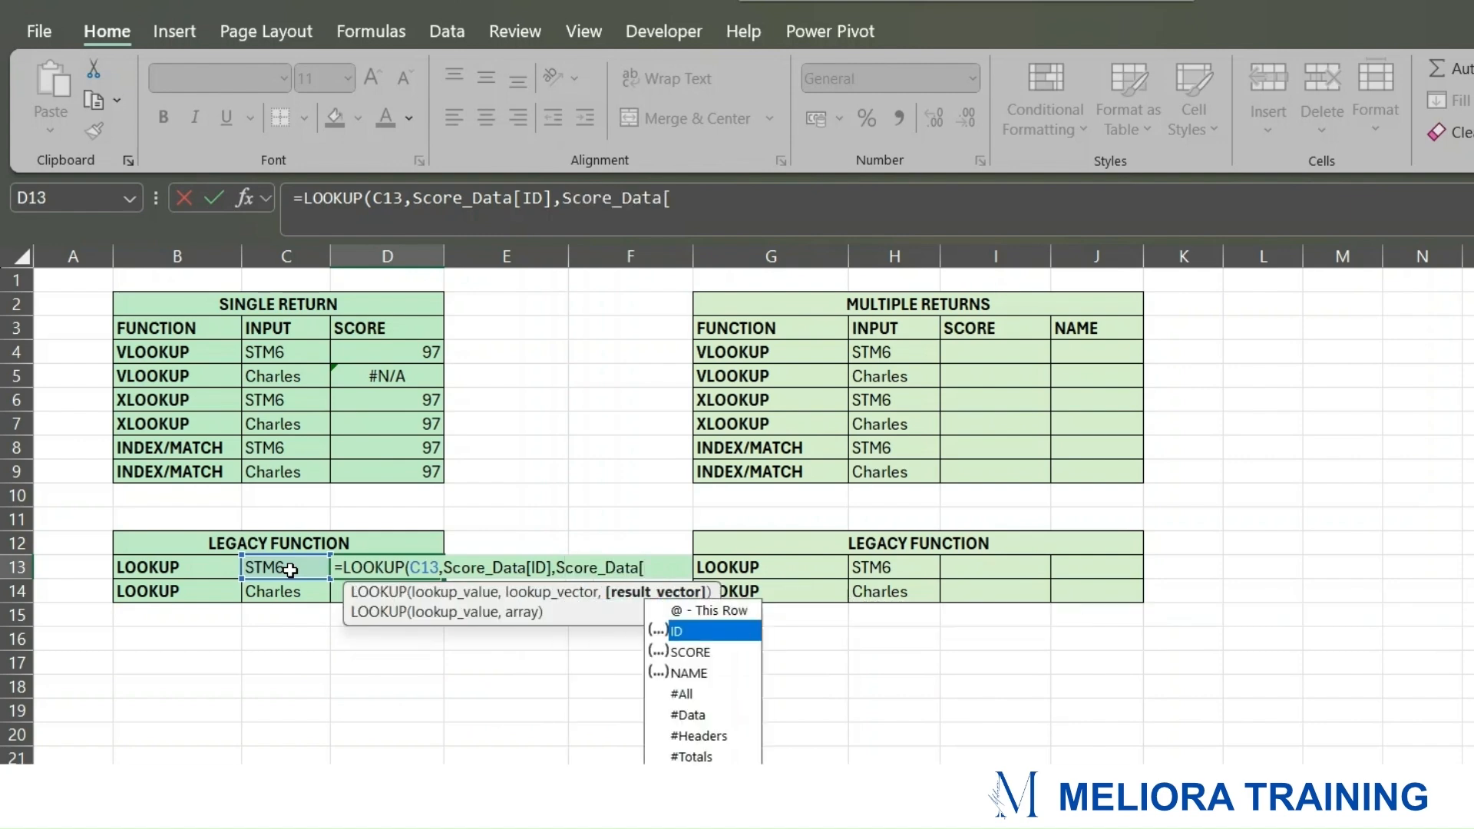
key("Tab")
type("]")
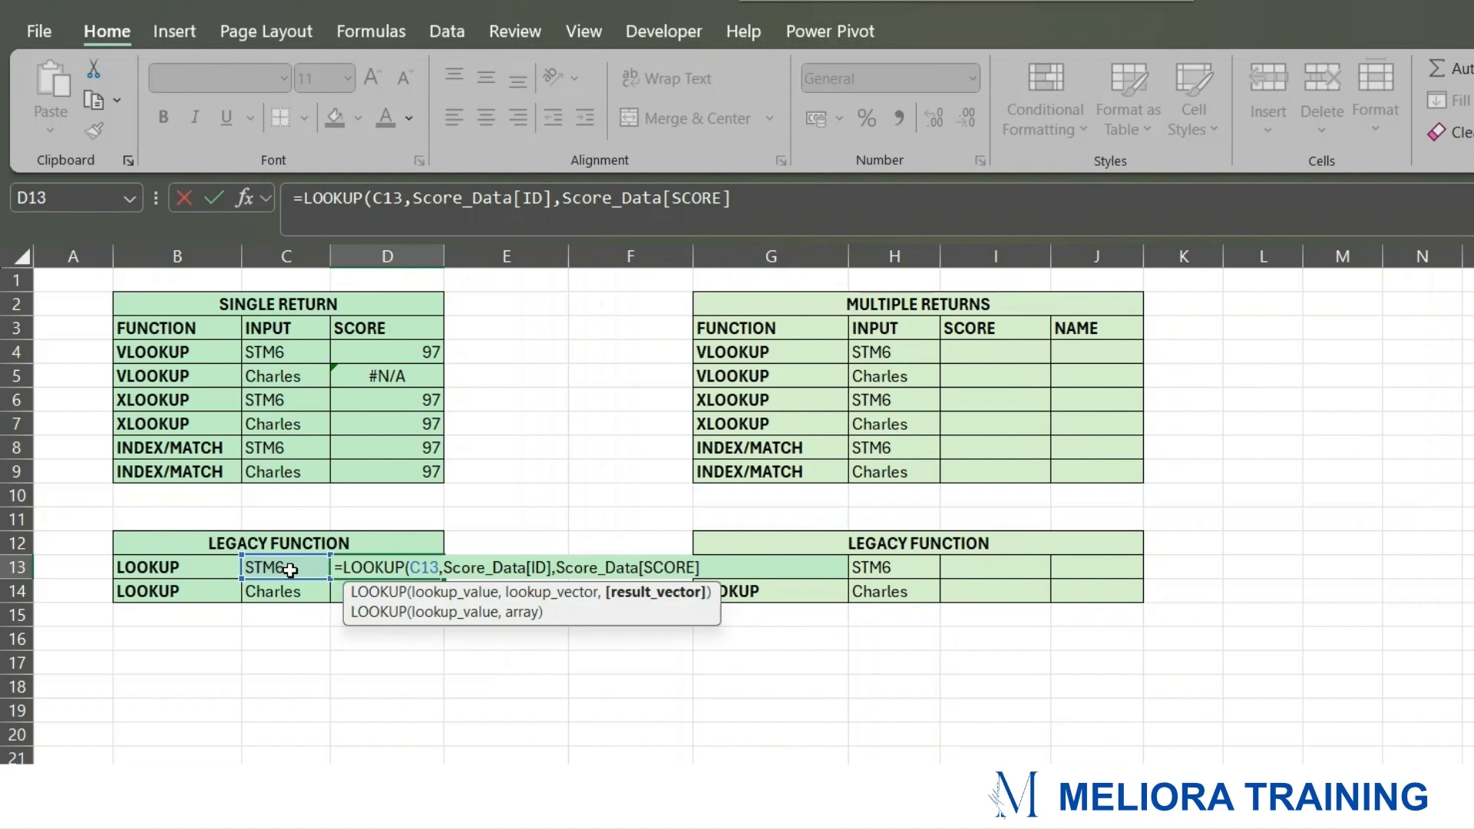
type(")")
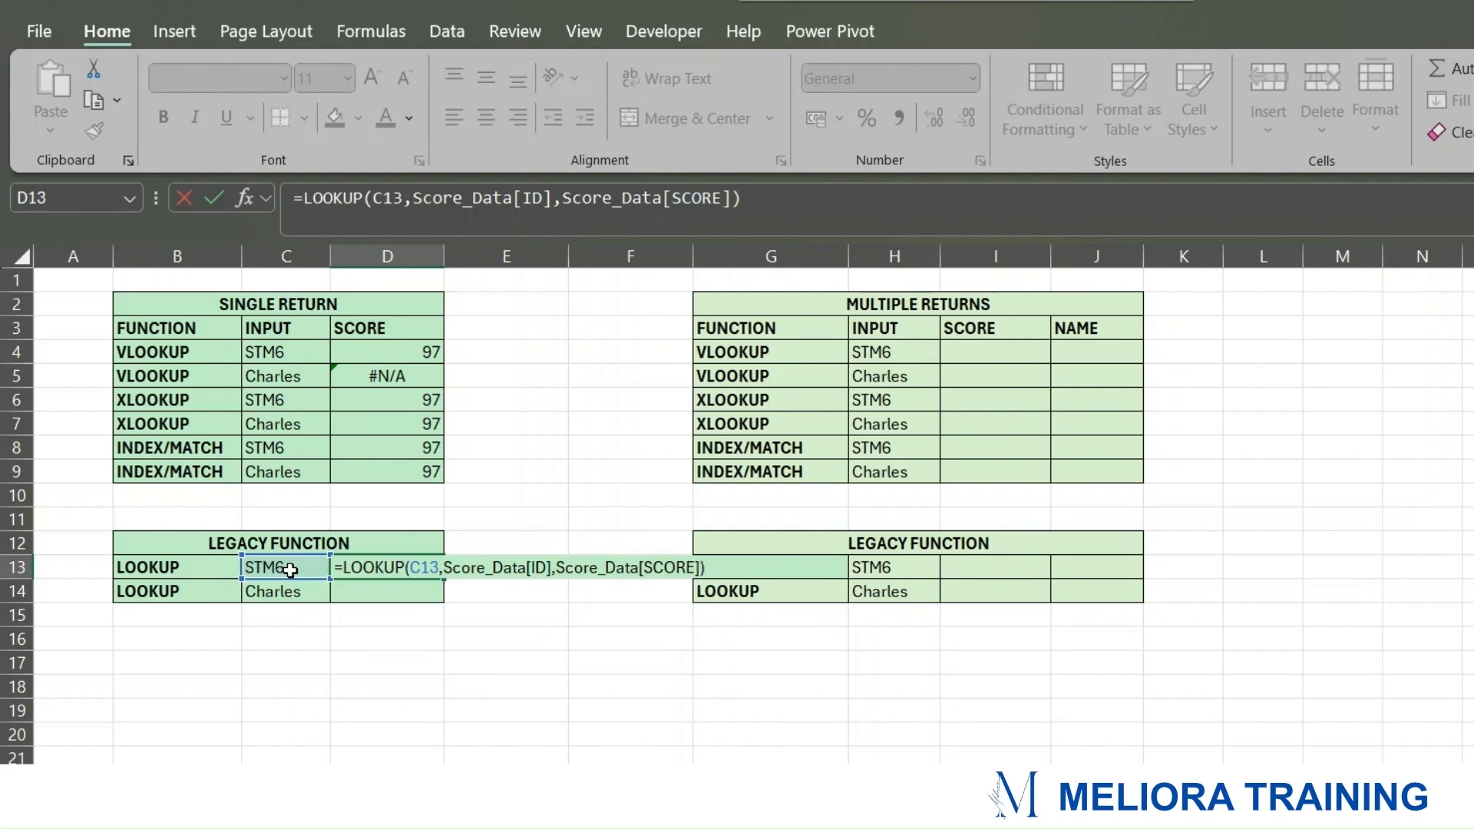
key("Return")
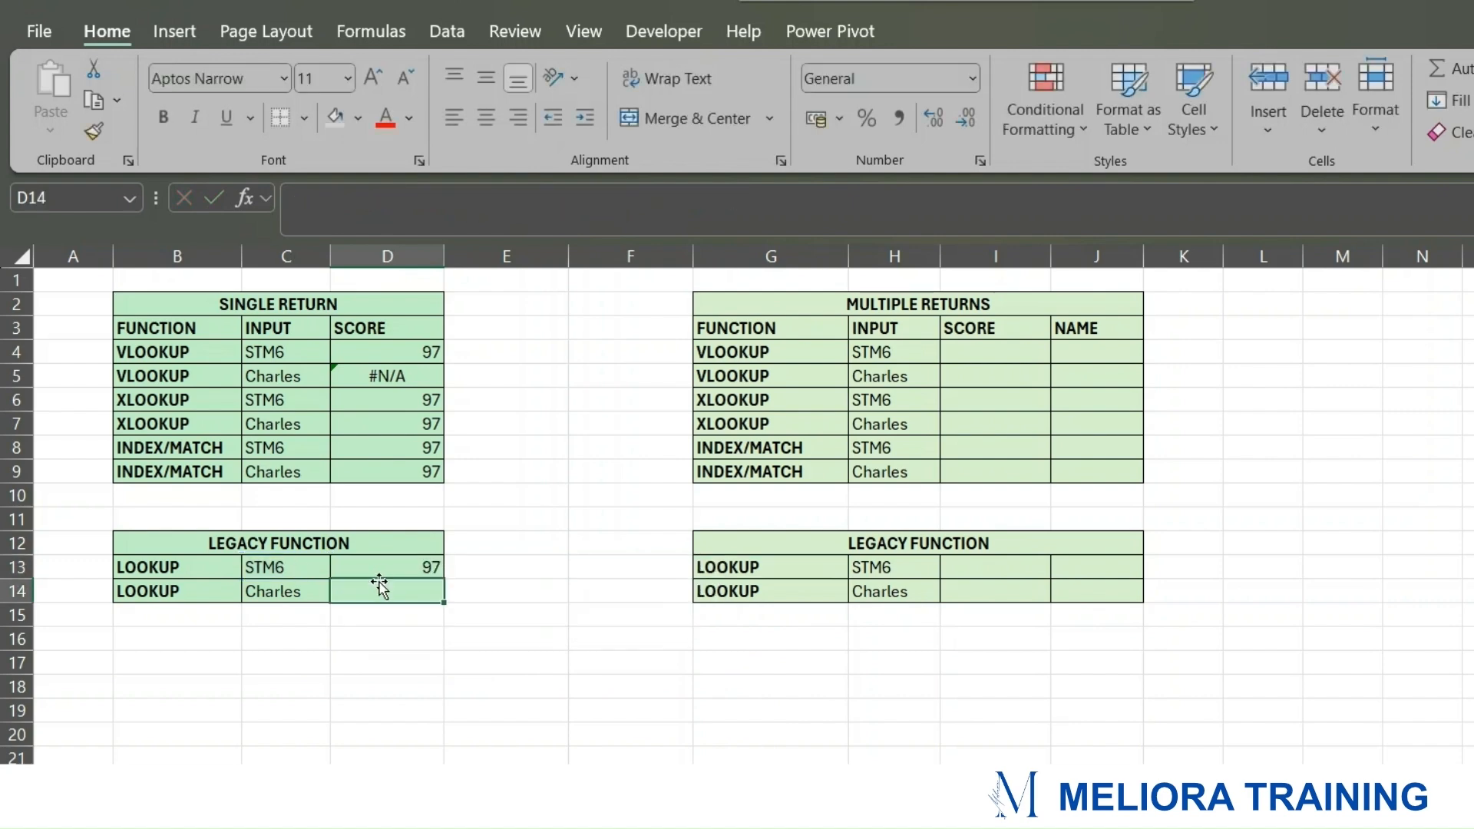
type("=SC")
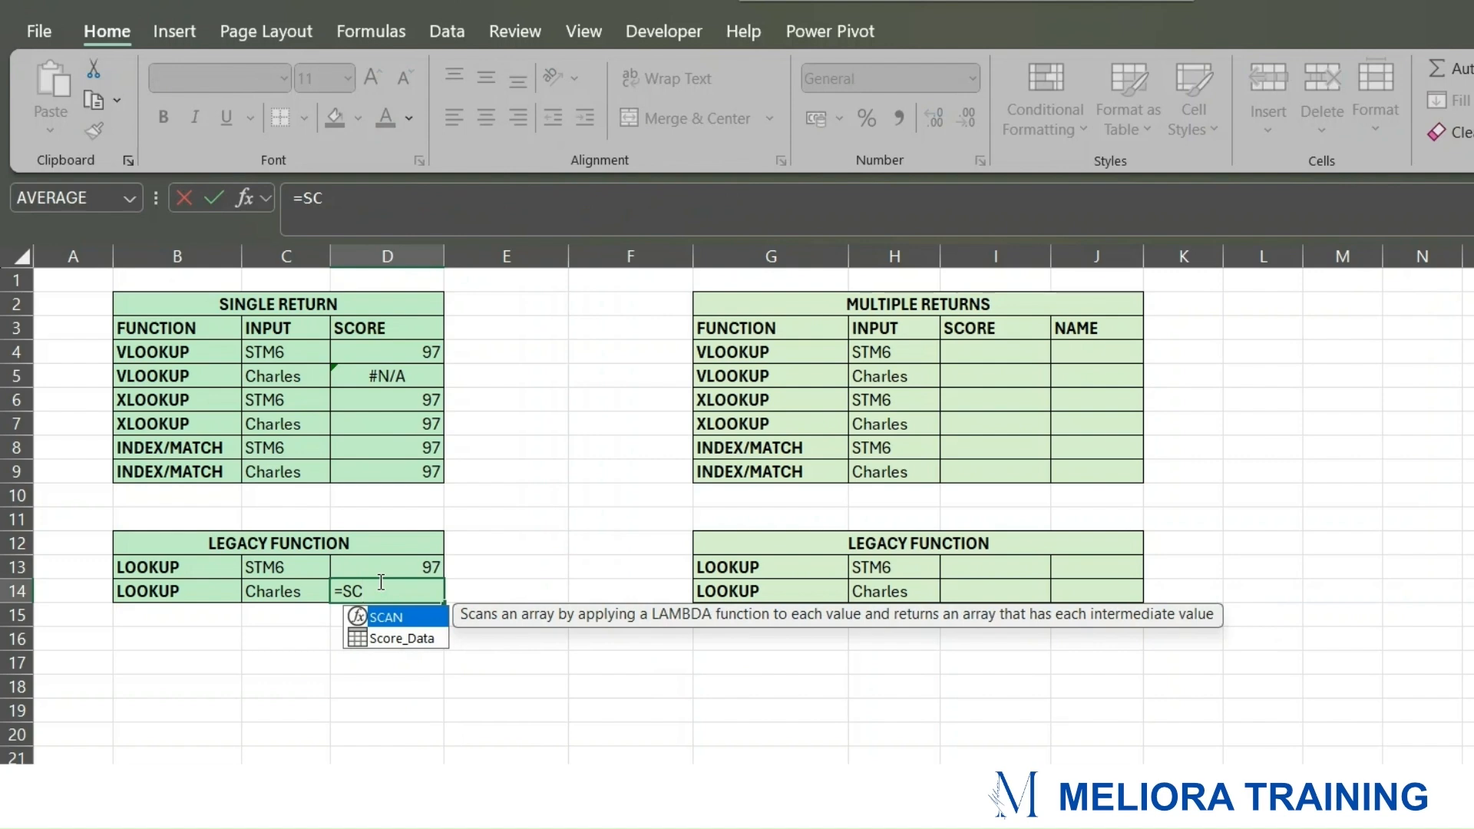
key("Down")
key("Tab")
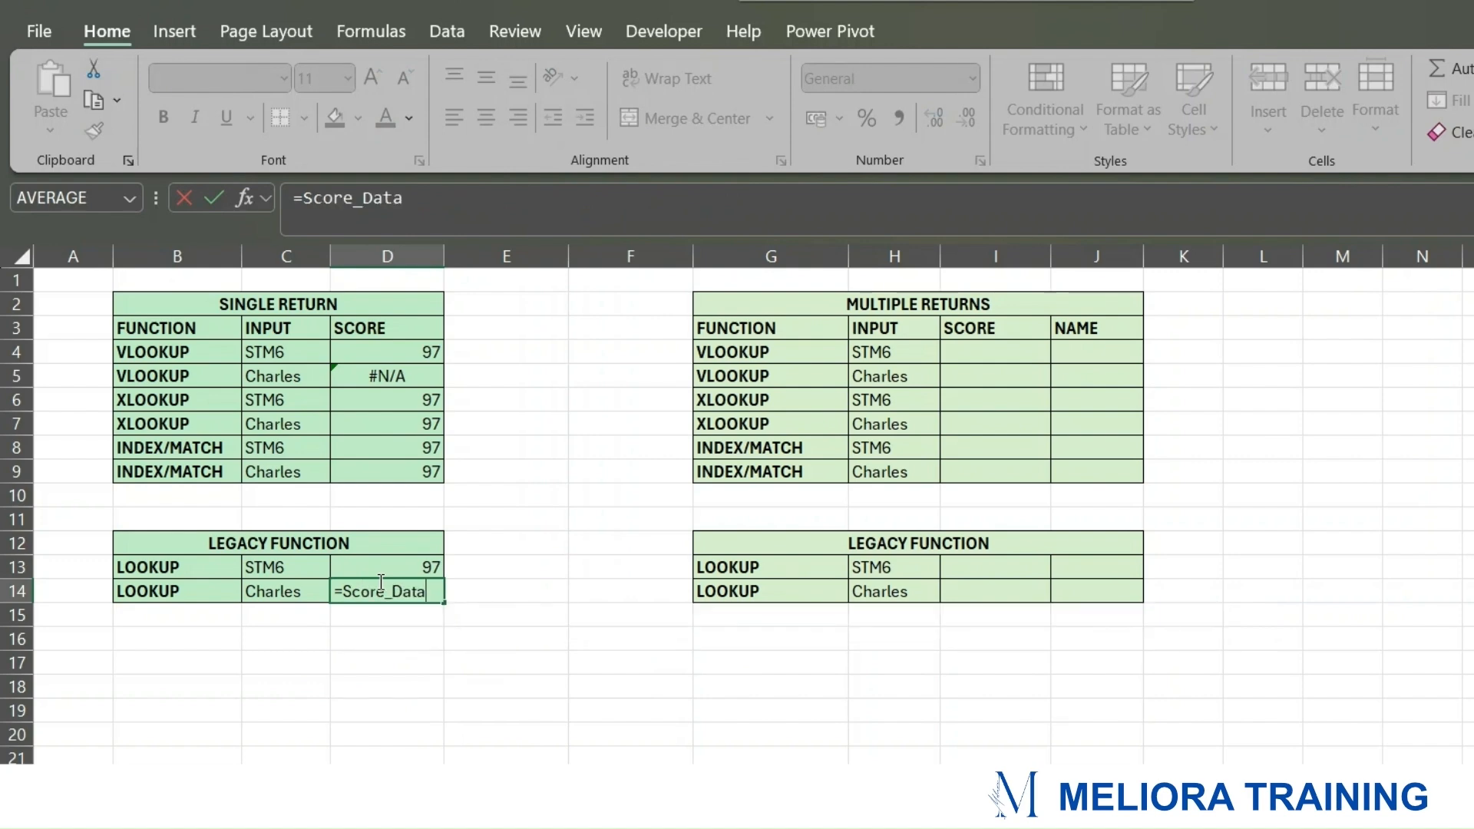
key("BackSpace")
key("BackSpace")
key("BackSpace")
key("BackSpace")
key("BackSpace")
key("BackSpace")
key("BackSpace")
key("BackSpace")
key("BackSpace")
key("BackSpace")
key("BackSpace")
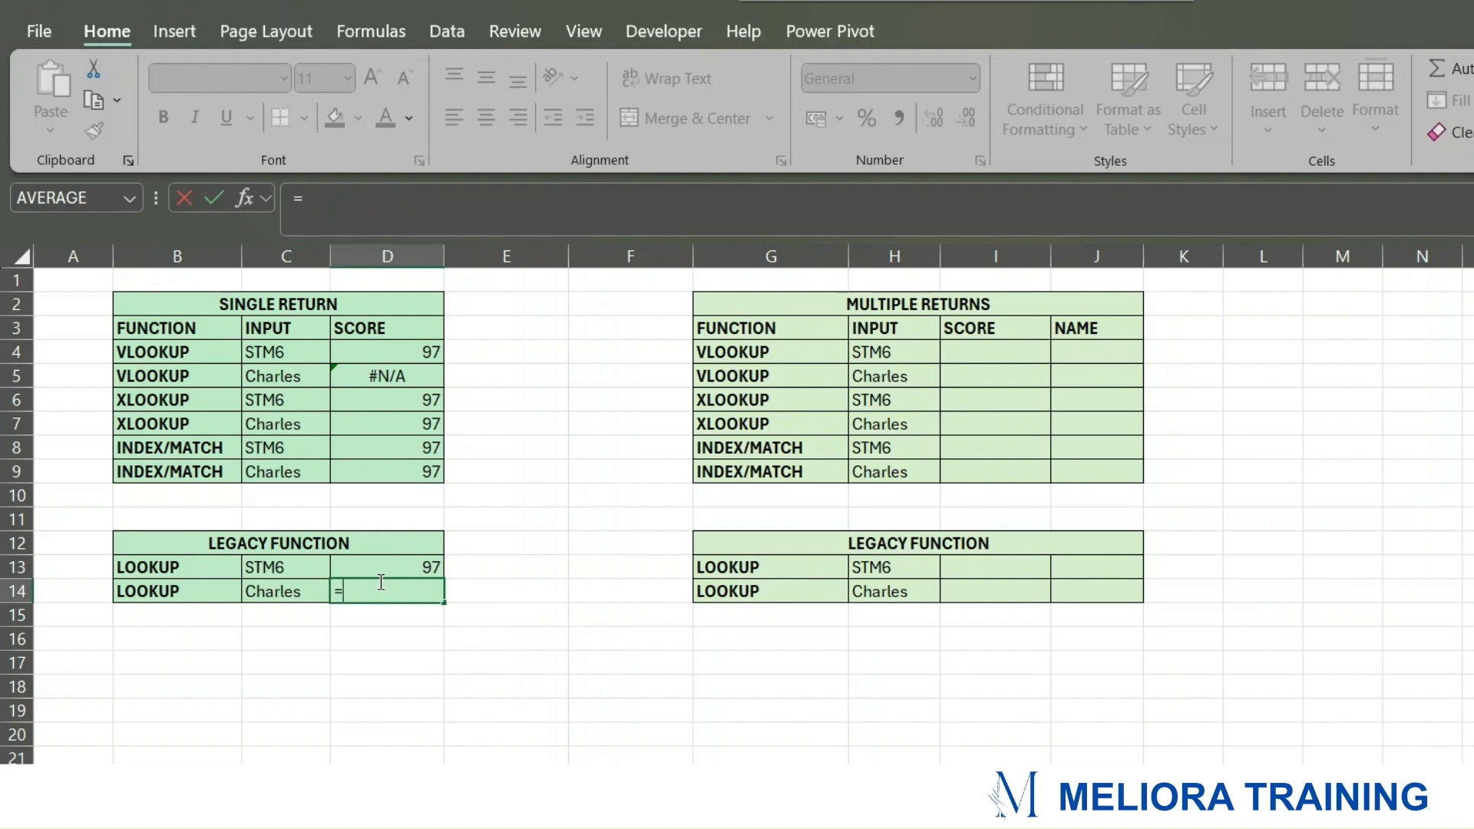
Step: Start a LOOKUP formula in D14 with C14 as its lookup value
type("LOO")
key("Tab")
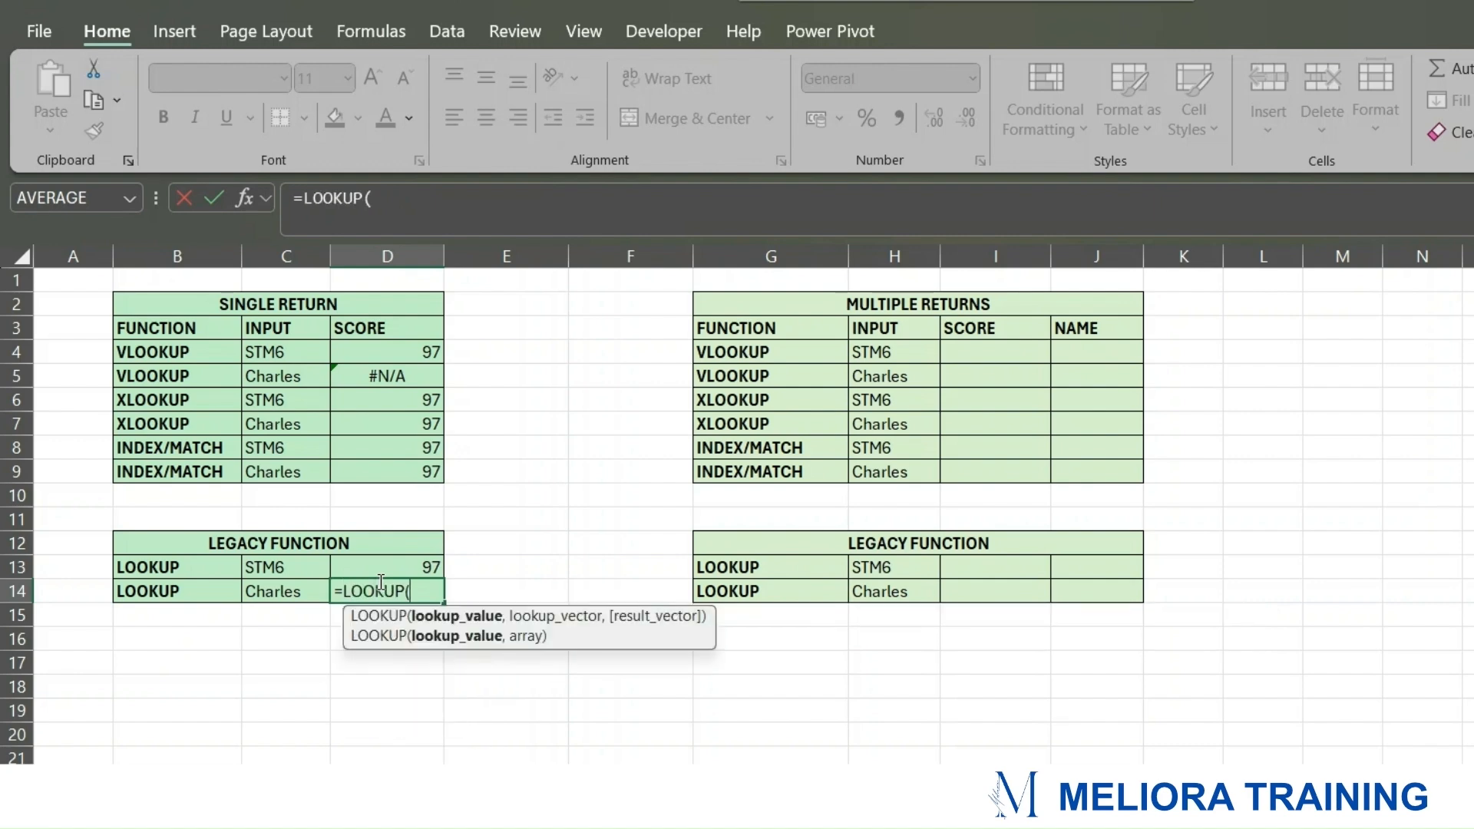
left_click(294, 596)
type(",")
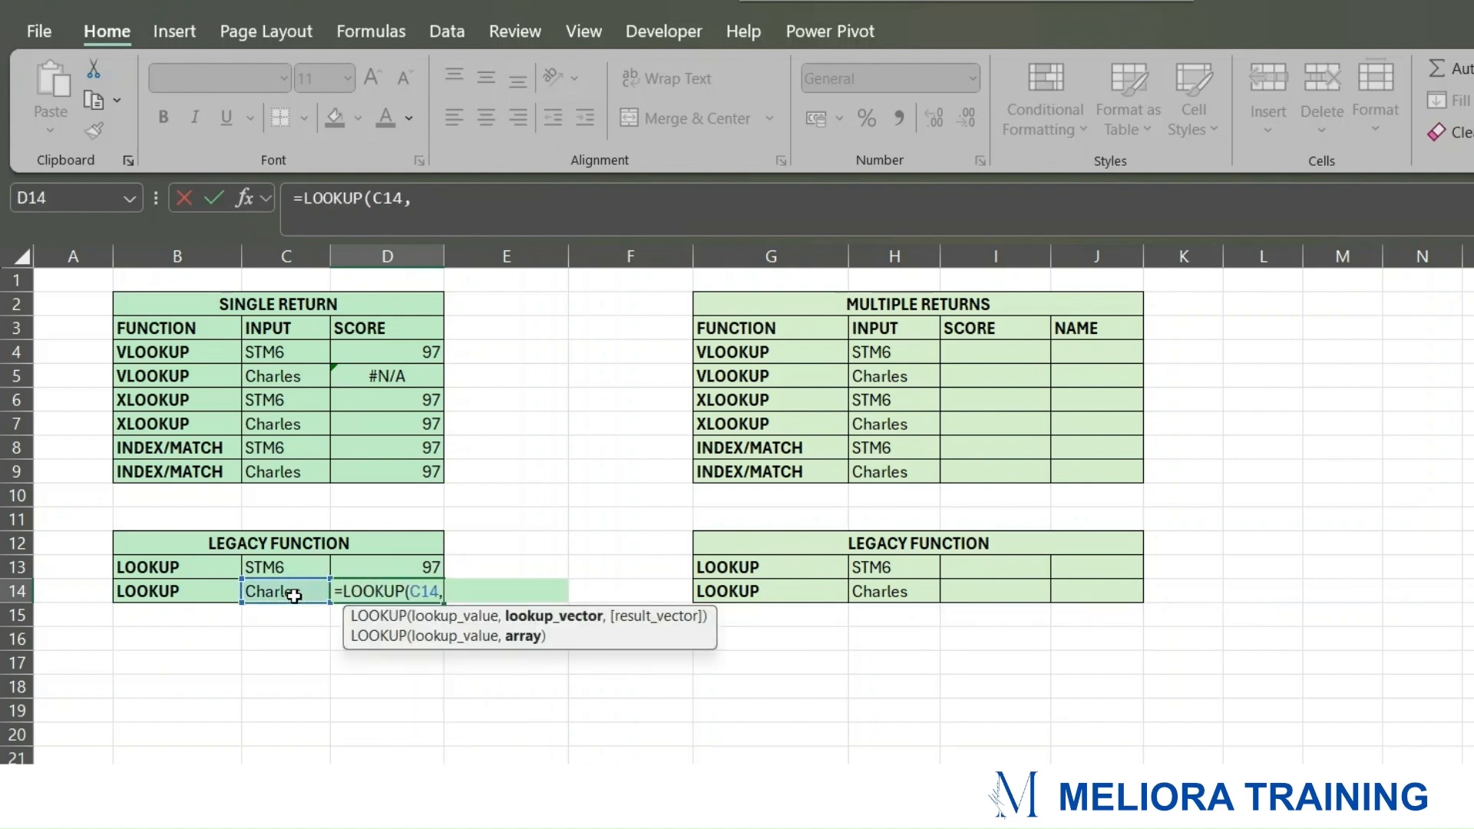
Step: Set the lookup vector of the D14 LOOKUP formula to Score_Data[NAME]
type("Score_Data")
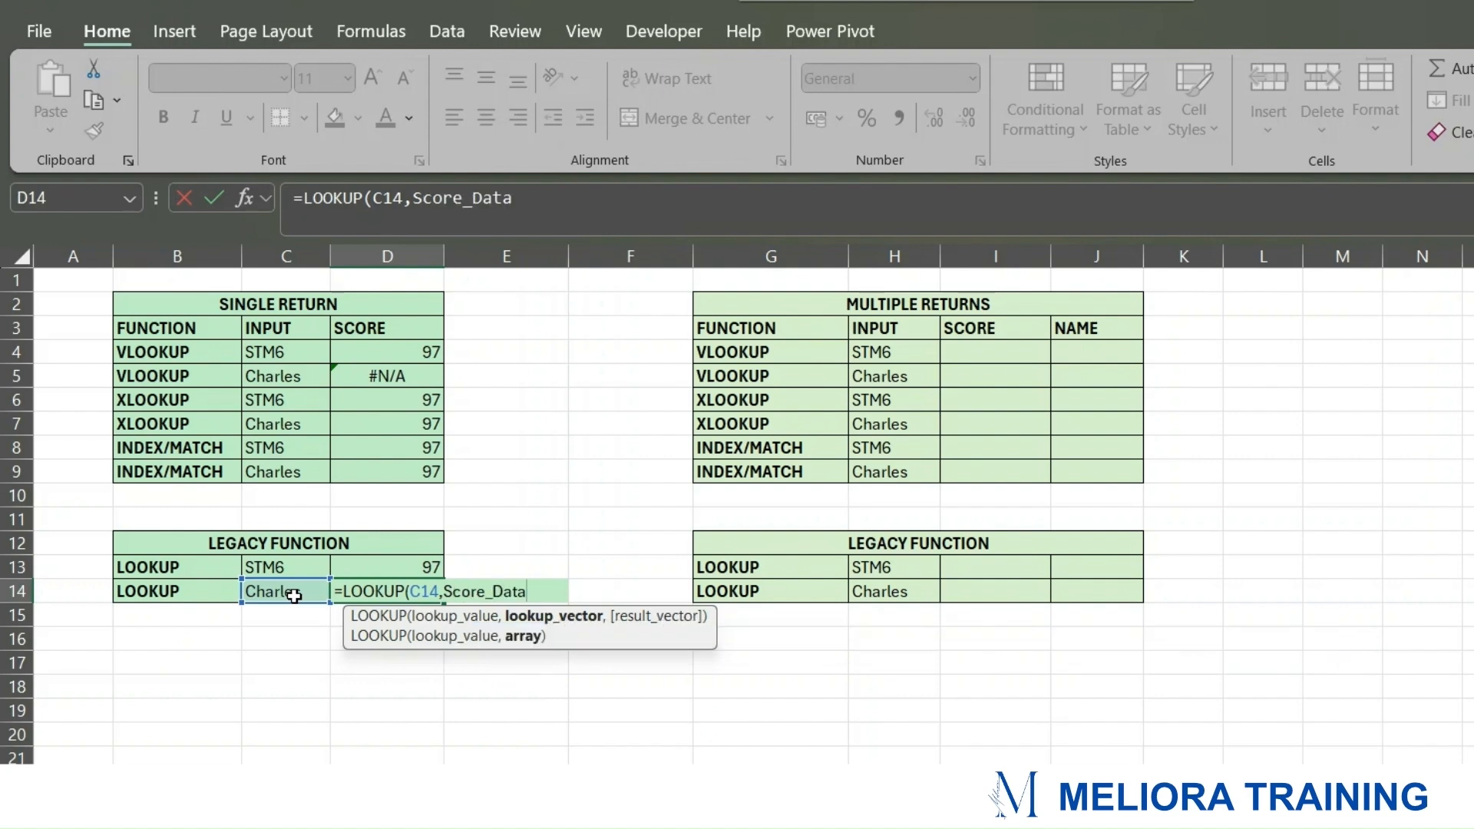
type("[")
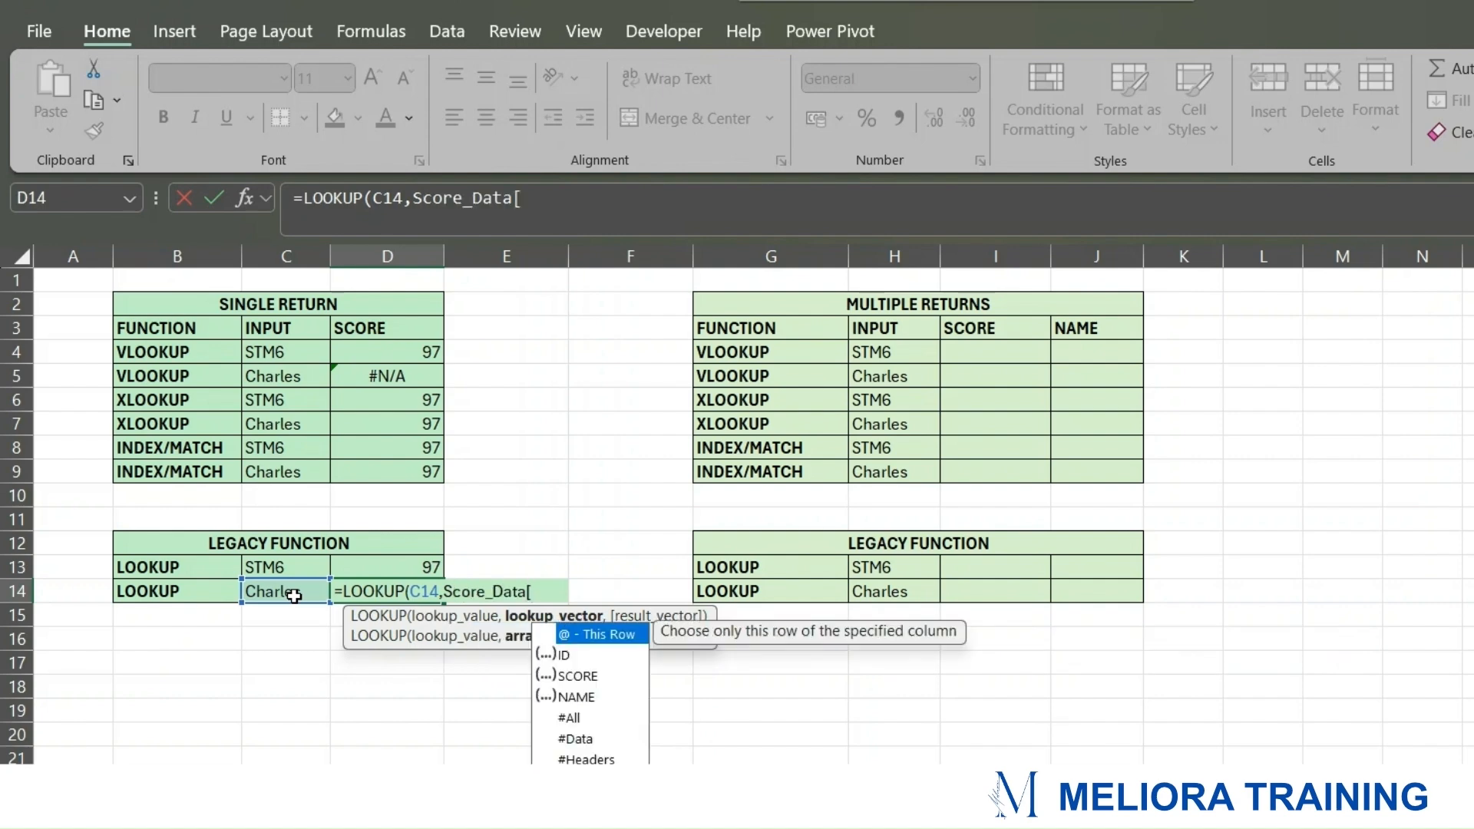
type("N")
key("Tab")
type("]")
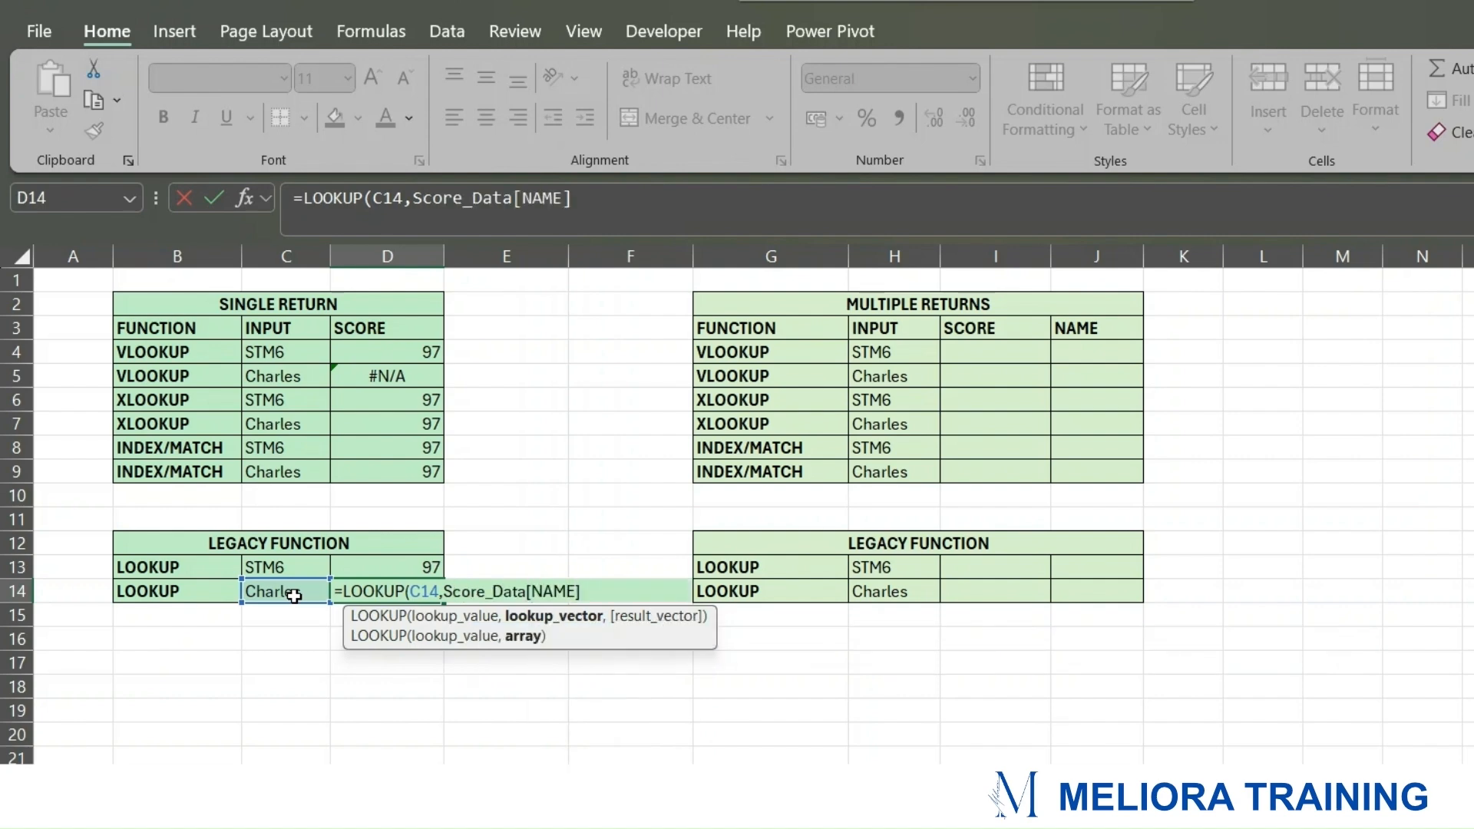
Step: Set the result vector in D14 to Score_Data[SCORE] and complete the LOOKUP formula
type(",Sc")
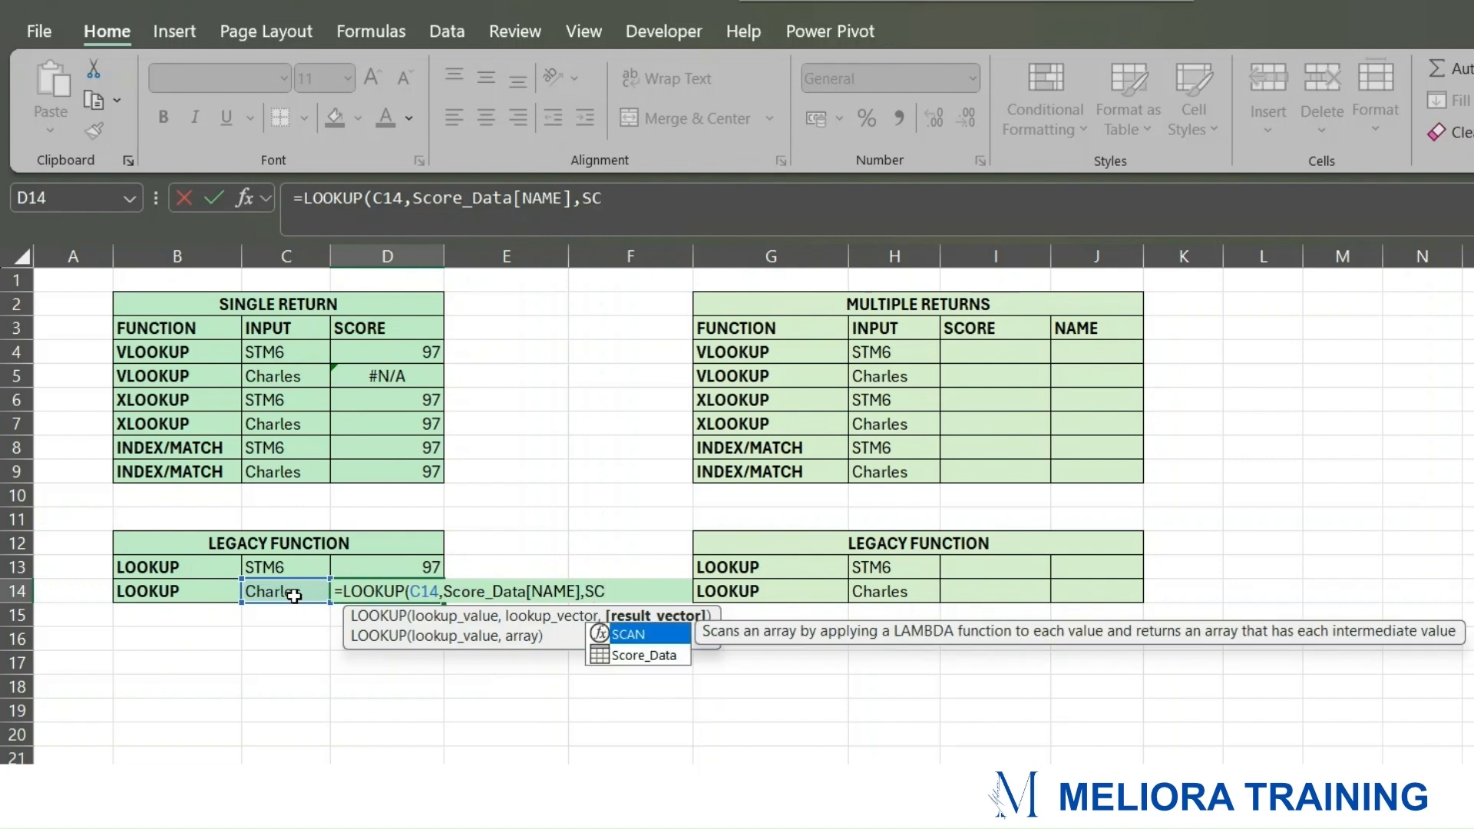
key("Down")
key("Tab")
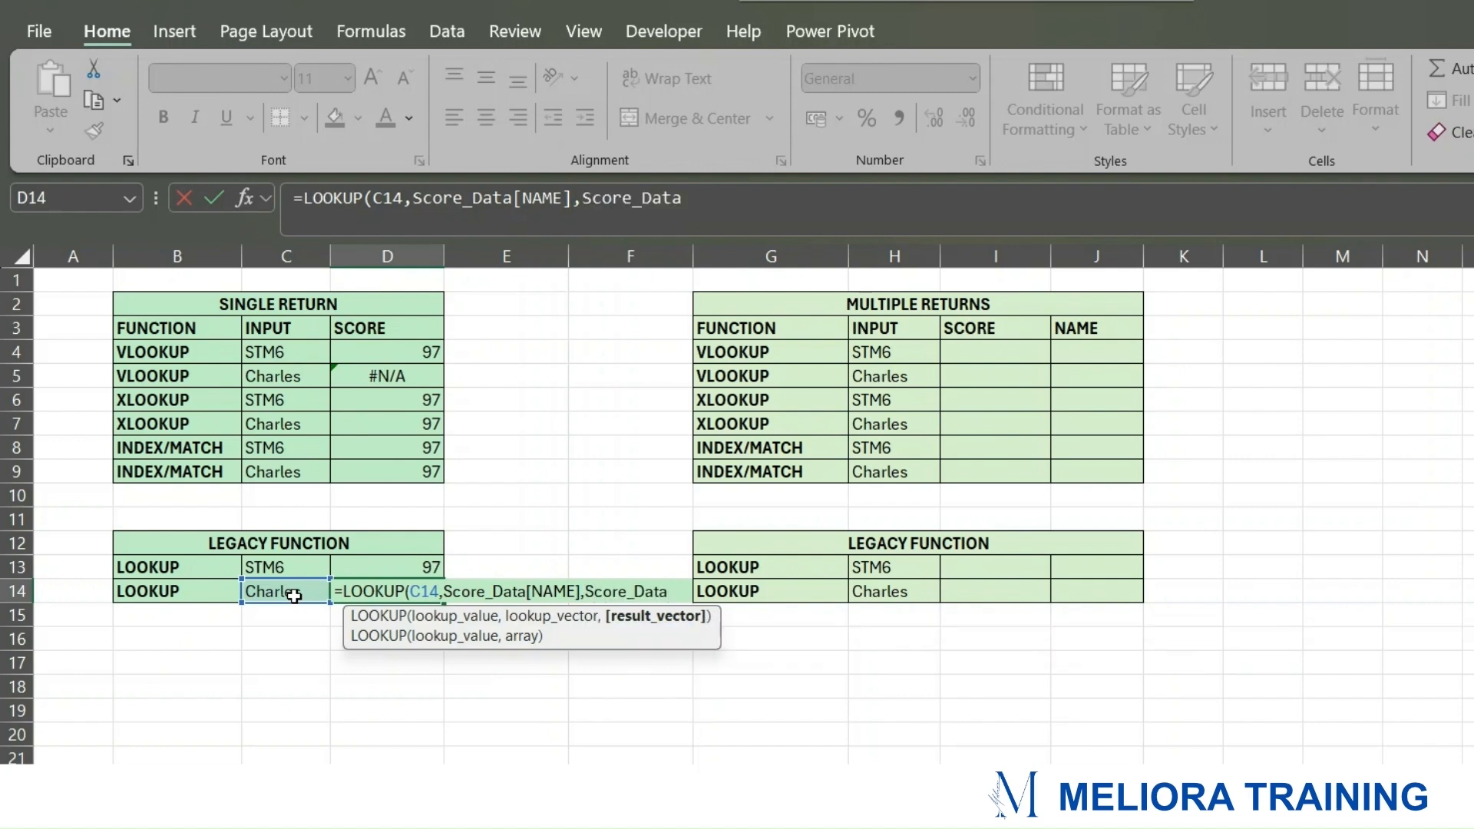
type("[S")
key("Tab")
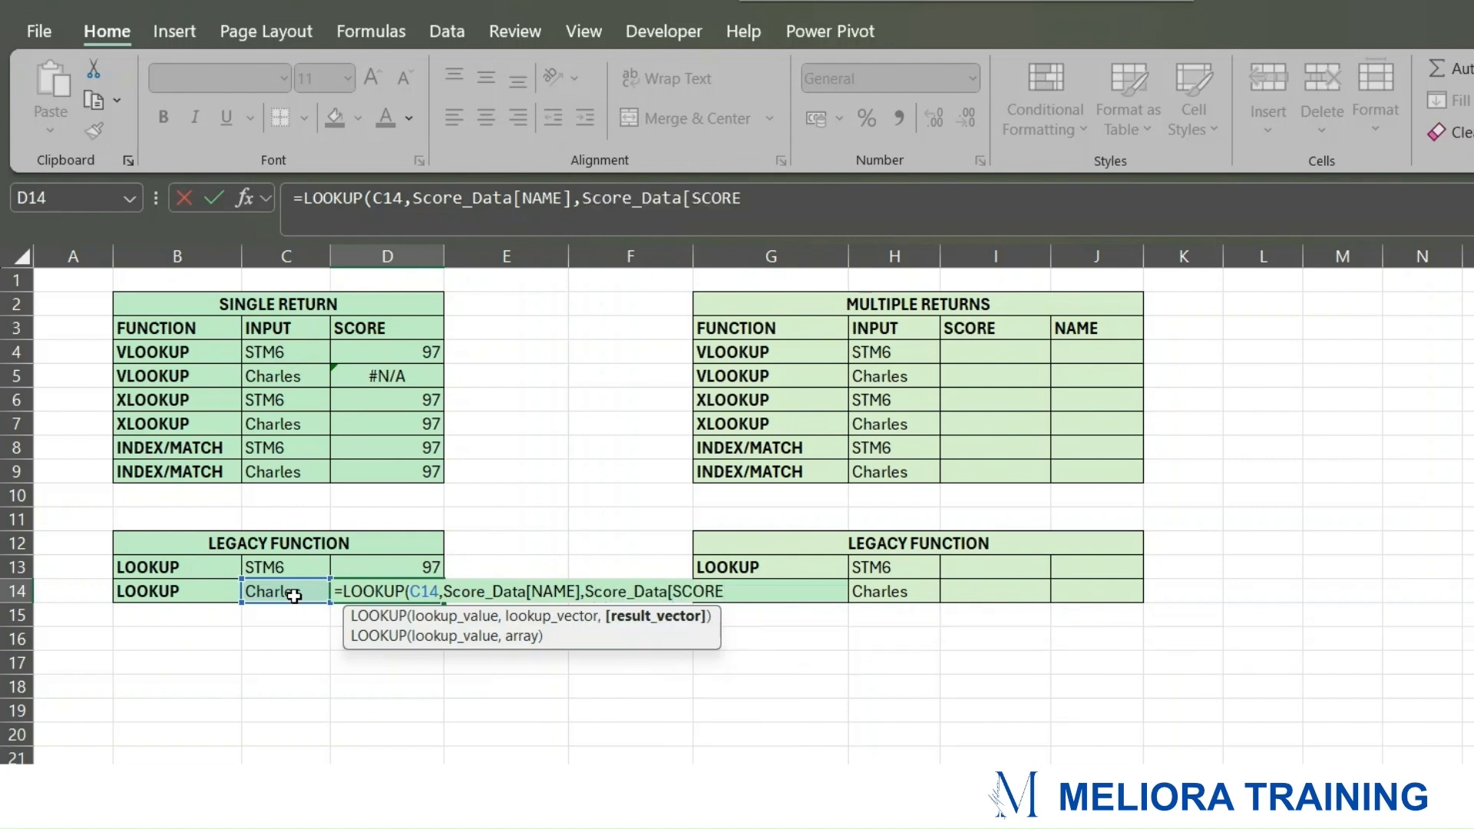
type("])")
key("Return")
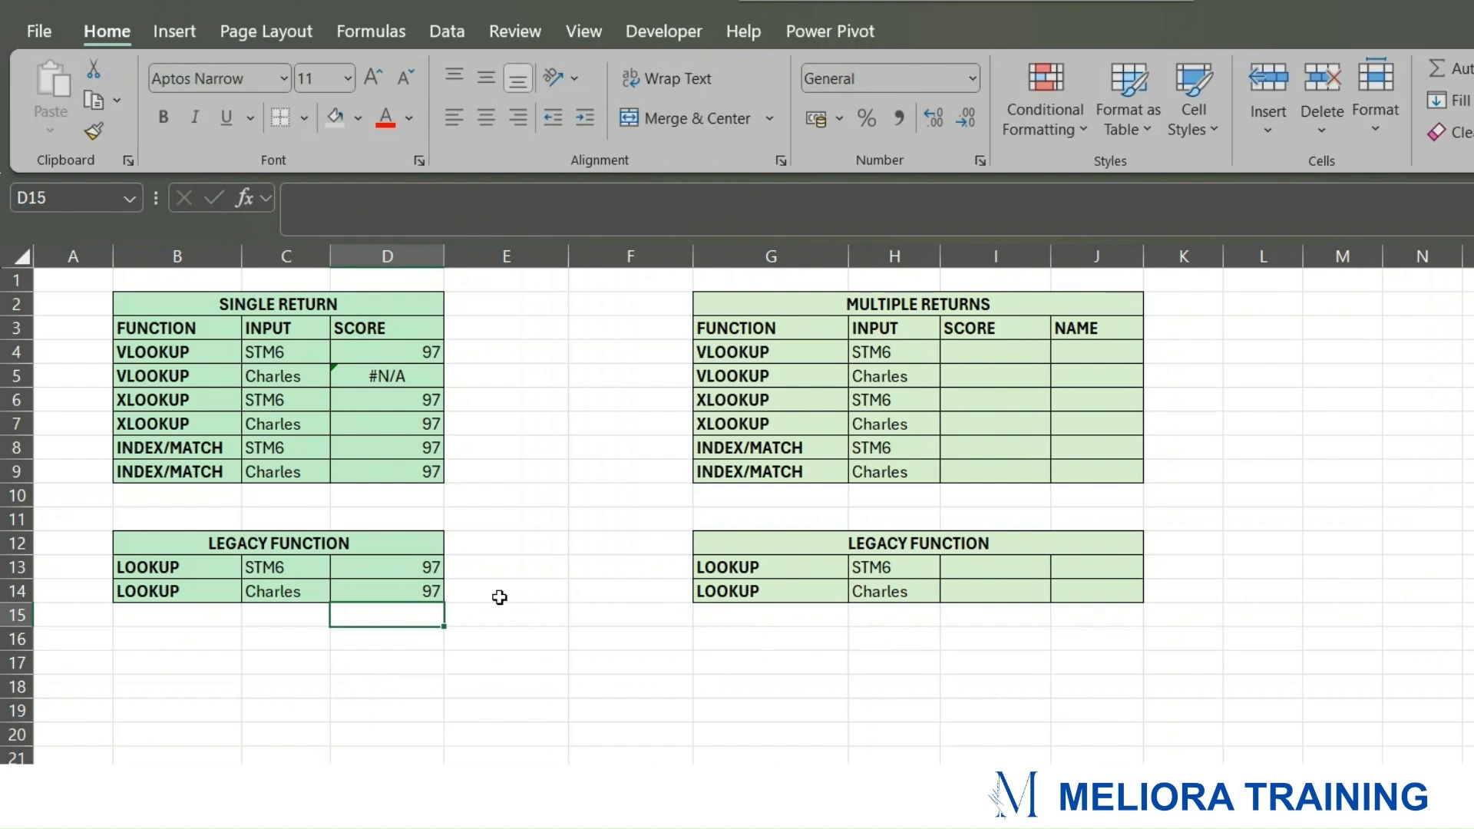
Step: On the source data sheet, copy the STM6 record from A7:C7 into F7:H7 as a temporary backup
left_click(200, 795)
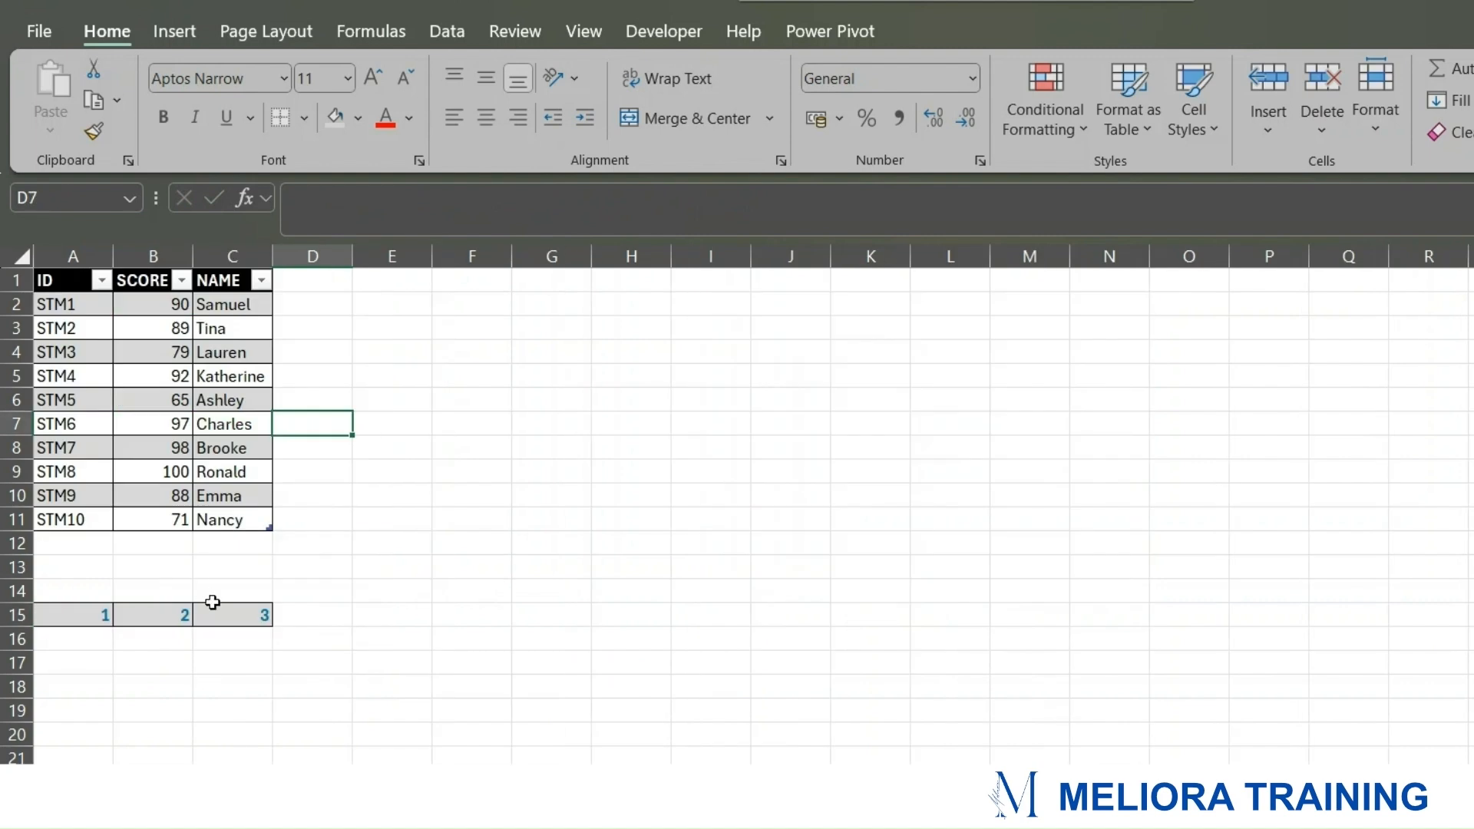
left_click_drag(65, 424, 222, 426)
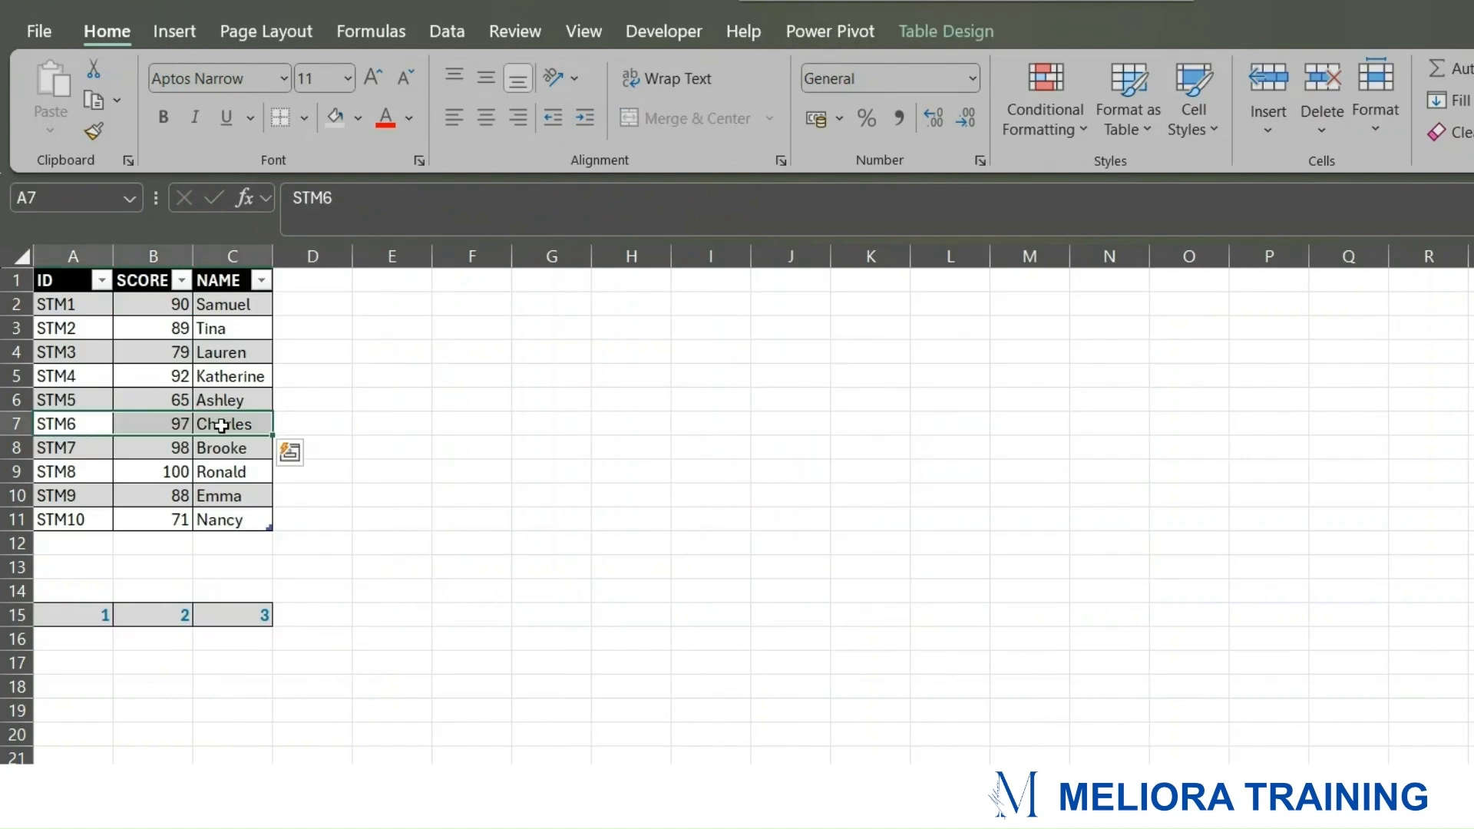
key("ctrl+c")
left_click_drag(460, 423, 621, 421)
key("ctrl+v")
left_click(638, 491)
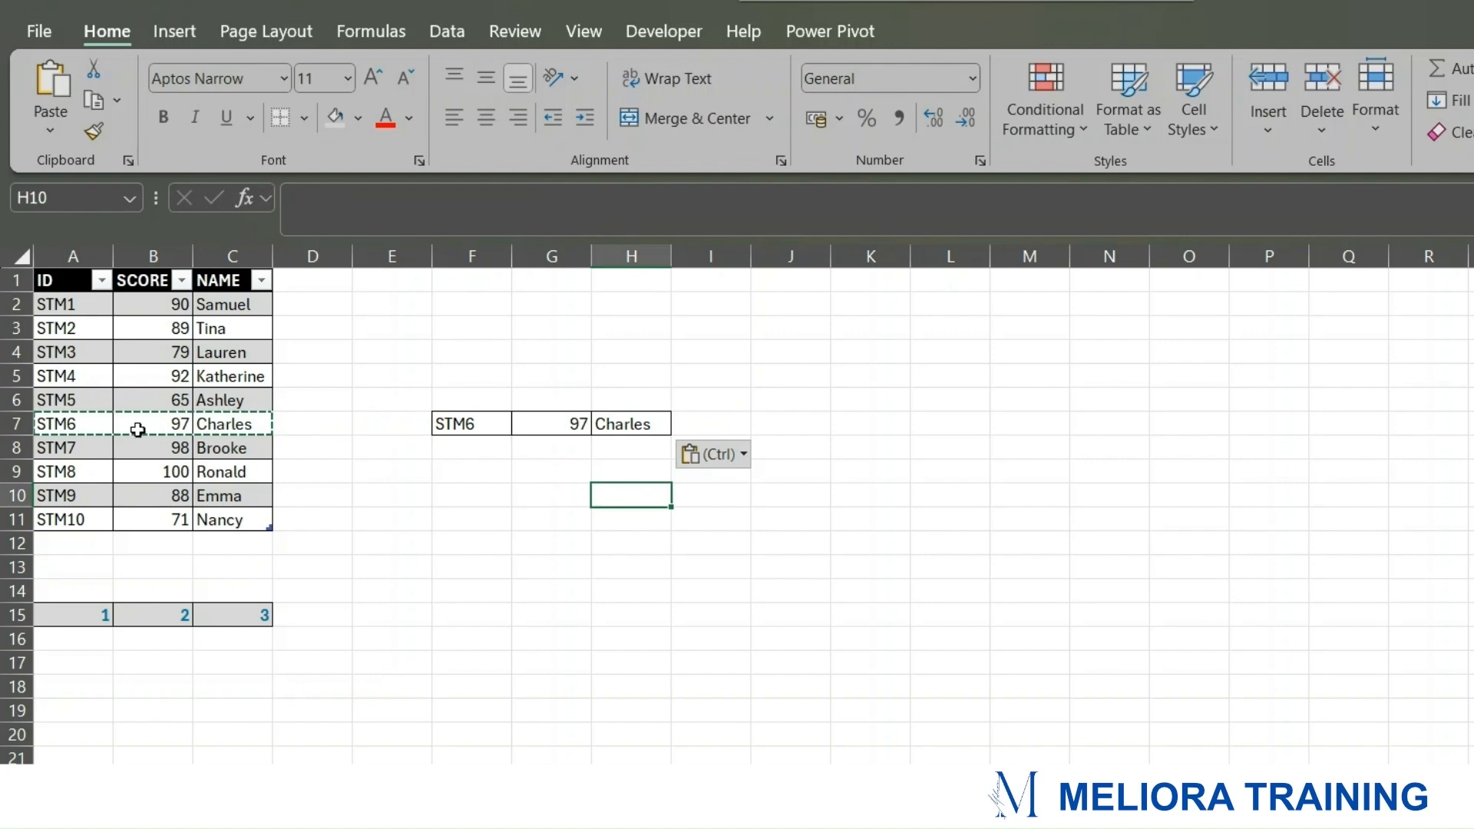
Step: Clear the STM6 record from row 7 of the Score_Data table to test how the lookups handle a missing value
left_click(75, 423)
left_click_drag(75, 423, 203, 422)
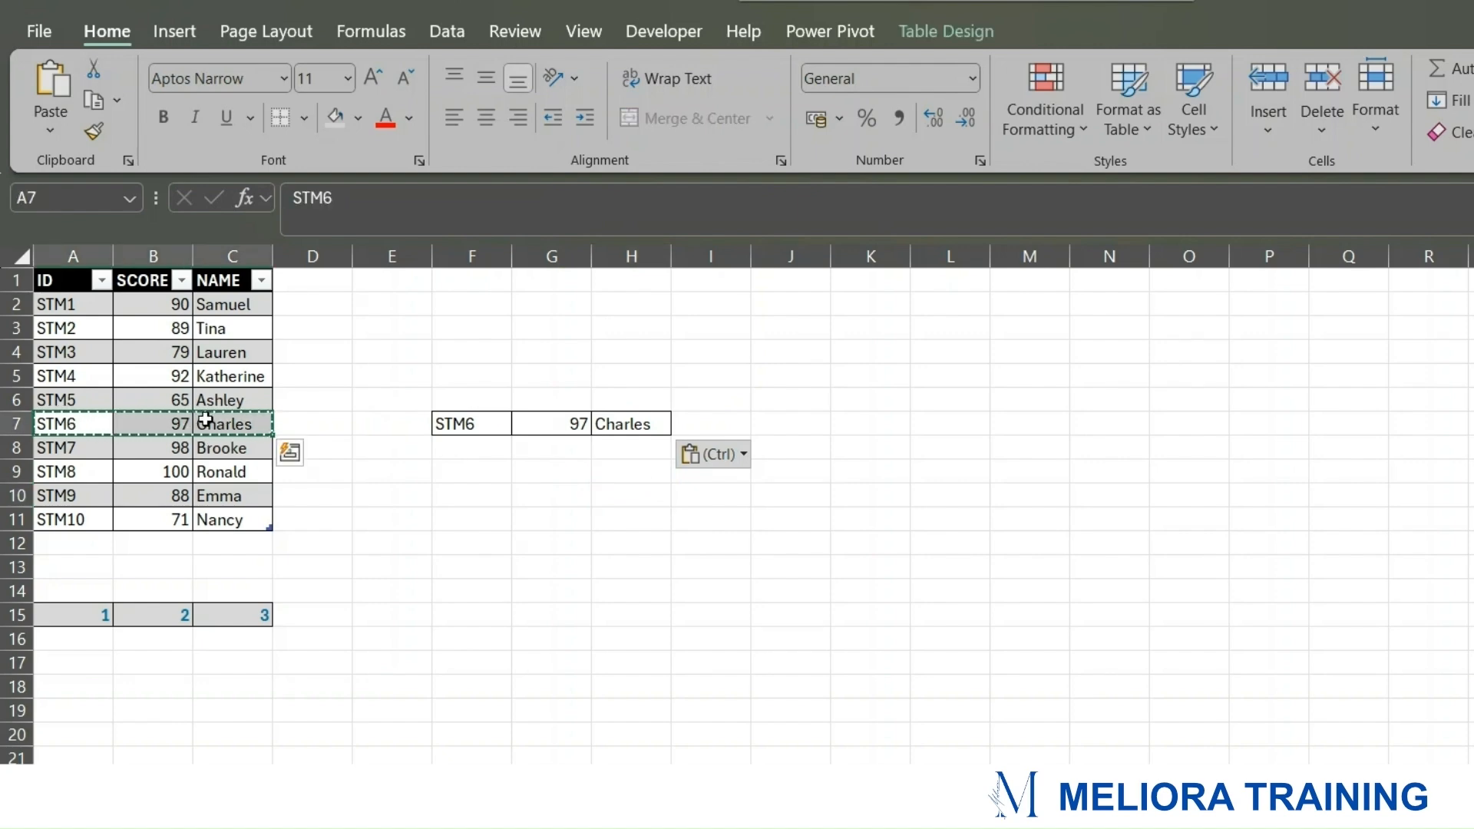
key("Delete")
left_click(321, 506)
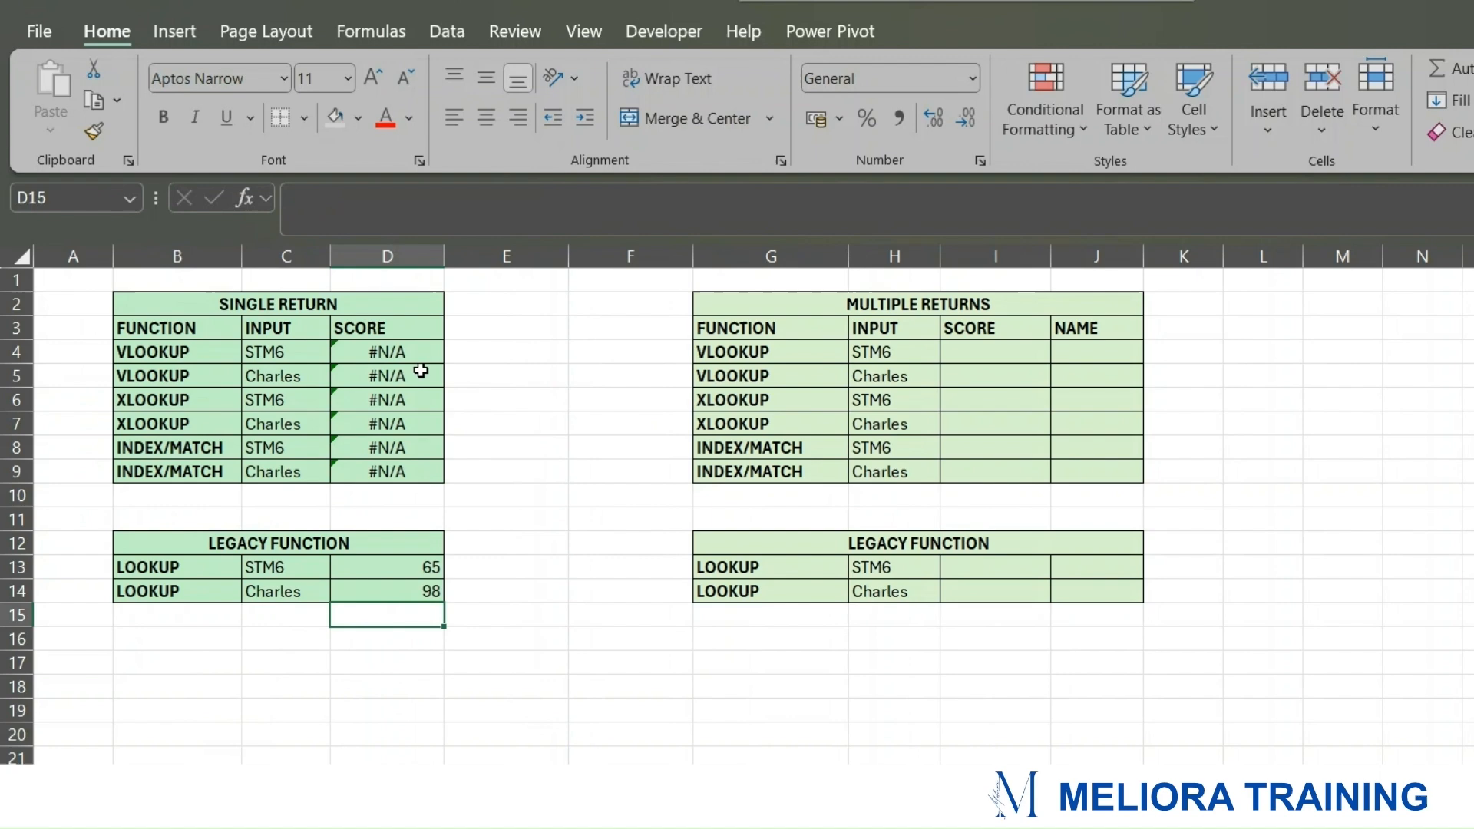
Step: Compare the single-return results in D4:D9 with the legacy LOOKUP results in D13:D14
left_click_drag(421, 352, 418, 472)
mouse_move(418, 568)
left_mouse_down()
mouse_move(430, 591)
mouse_move(400, 580)
left_mouse_up()
left_click(499, 591)
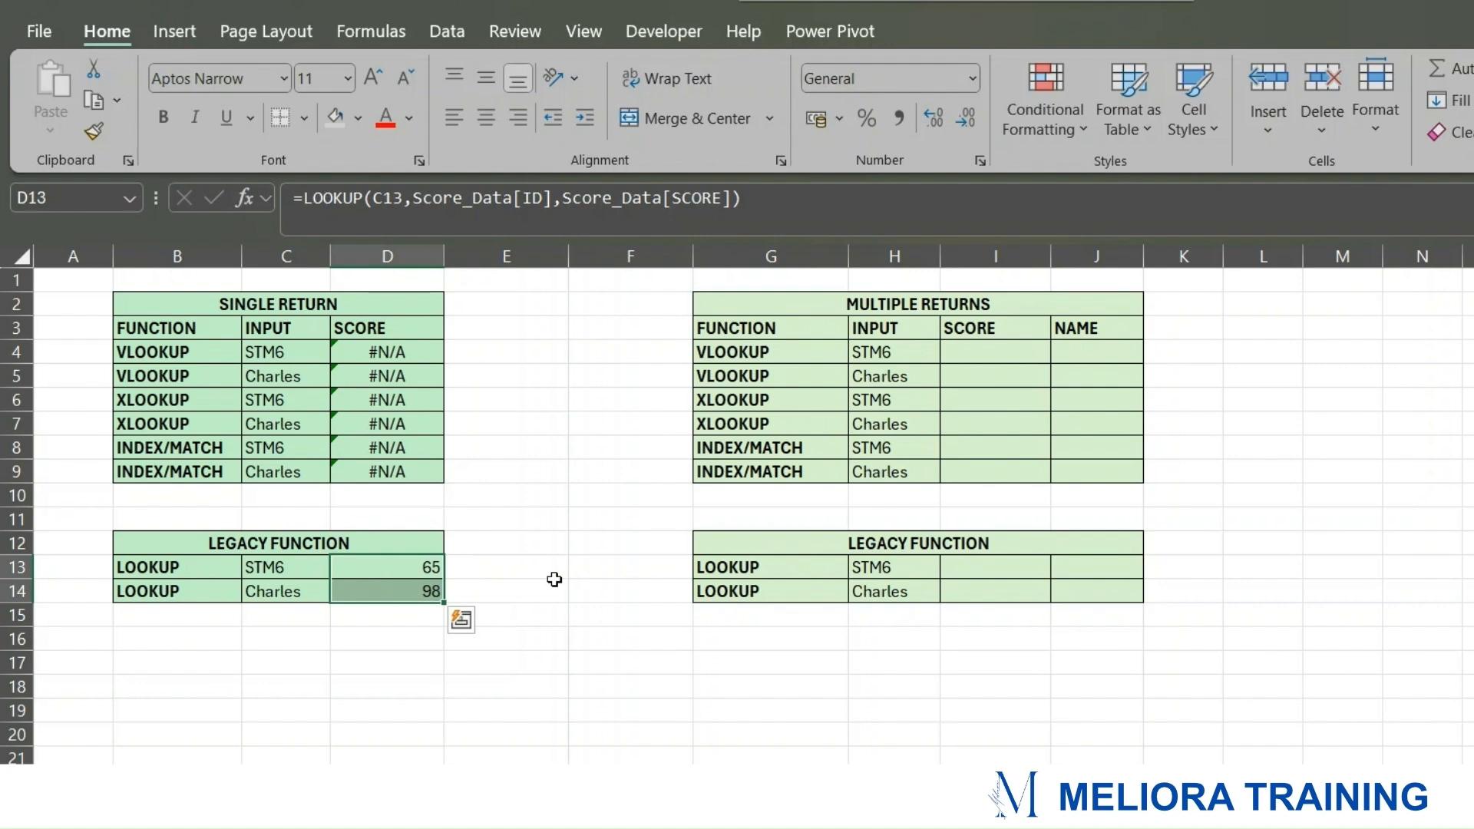
Step: Fill the single-return legacy function block B12:D14 with standard red
left_click_drag(199, 539, 407, 591)
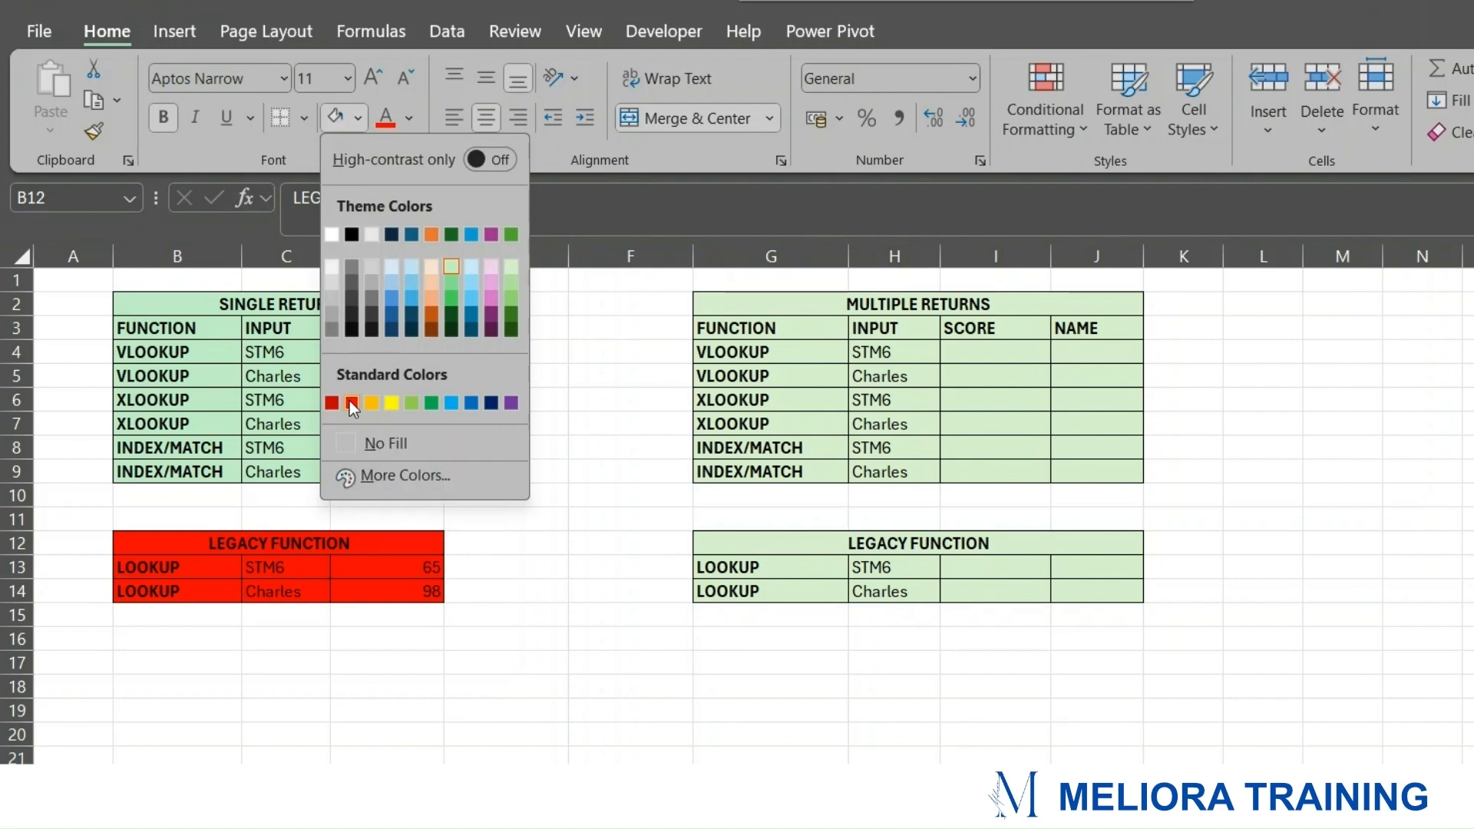
left_click(351, 402)
left_click(566, 587)
left_click(779, 541)
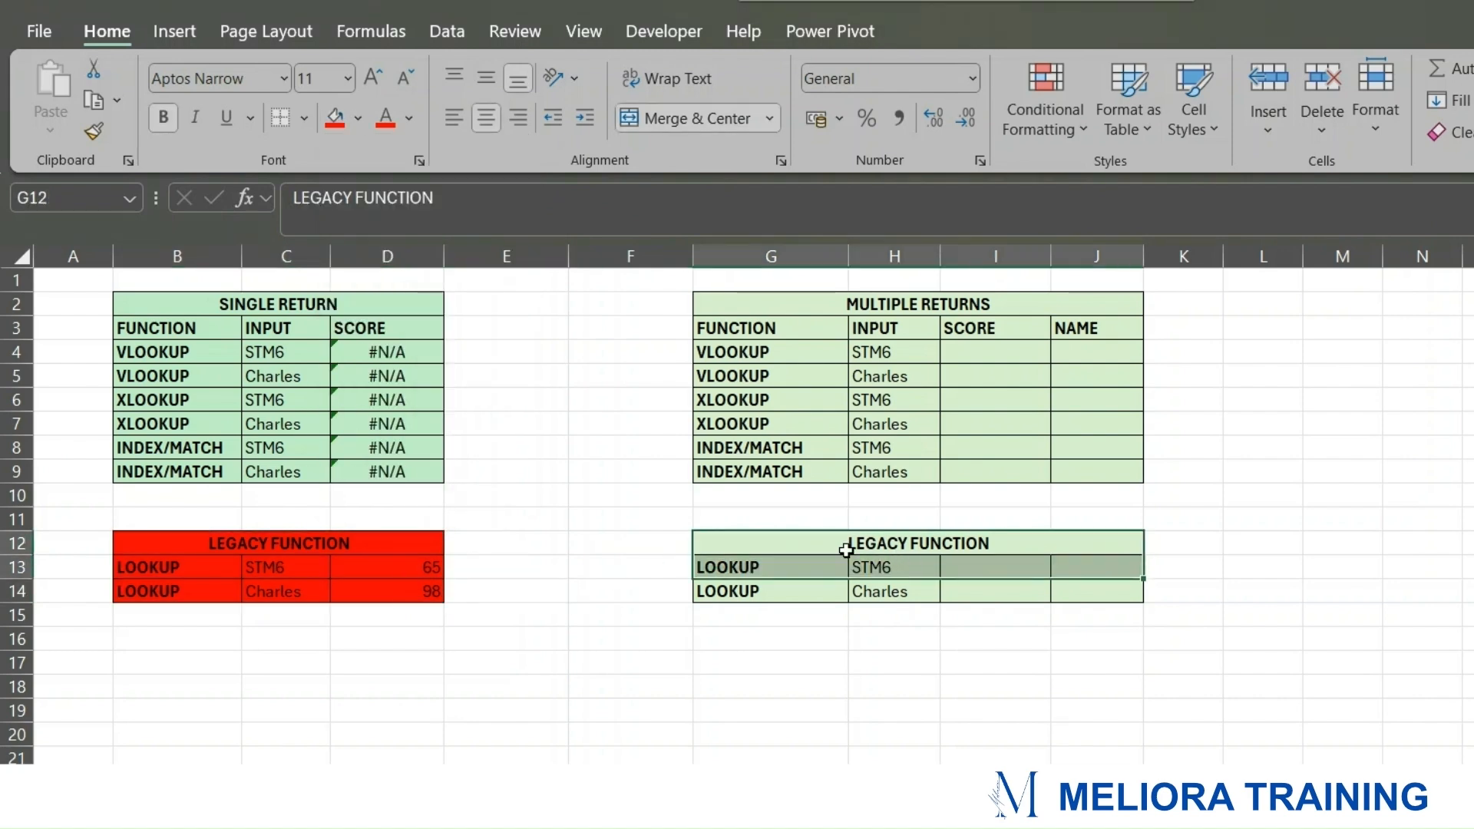
left_click(630, 519)
Step: Restore the STM6 record by copying F7:H7 back into A7:C7 of the source table
key("ctrl+Page_Up")
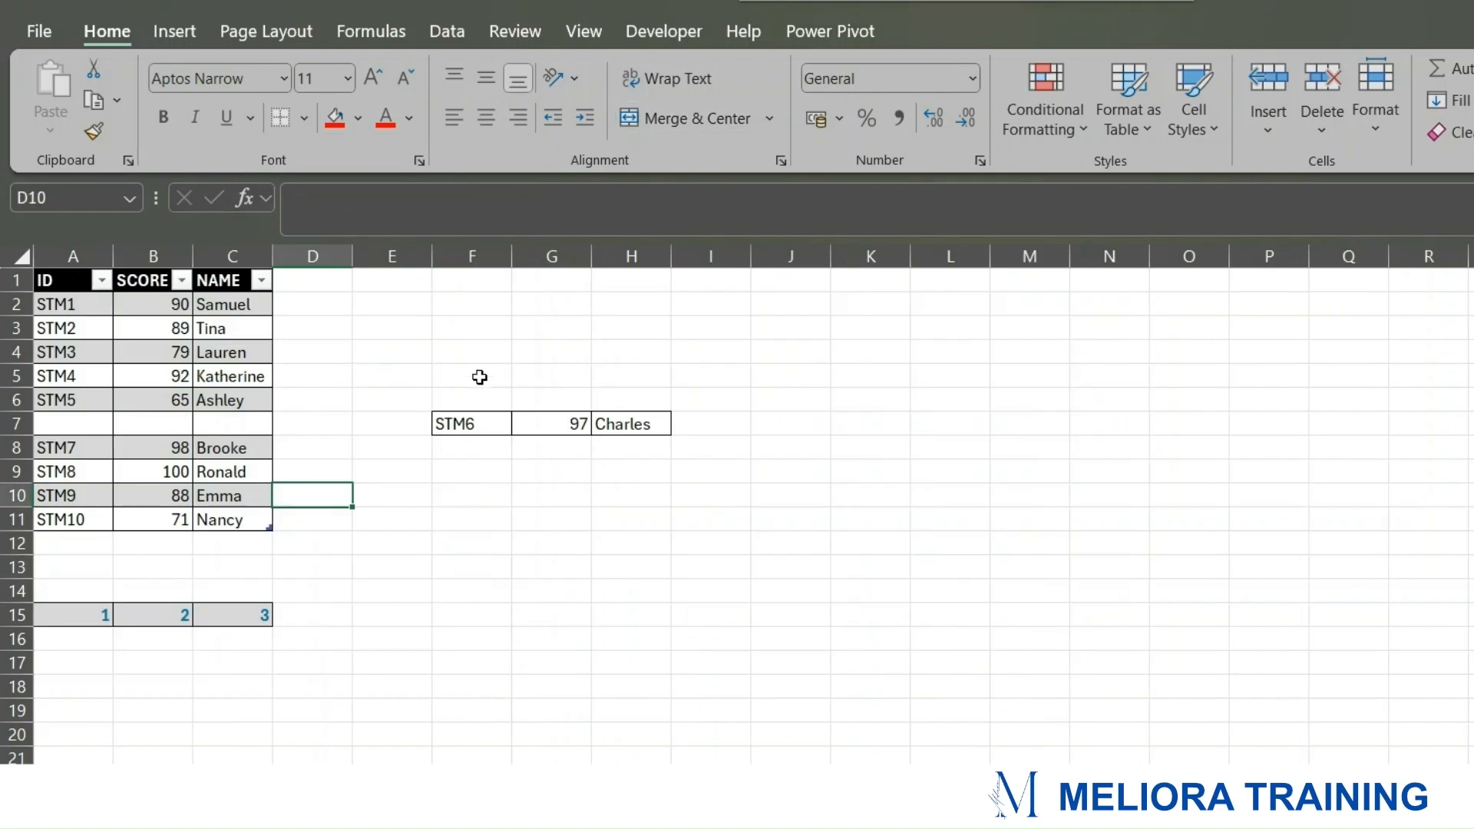
left_click_drag(469, 422, 597, 430)
key("ctrl+c")
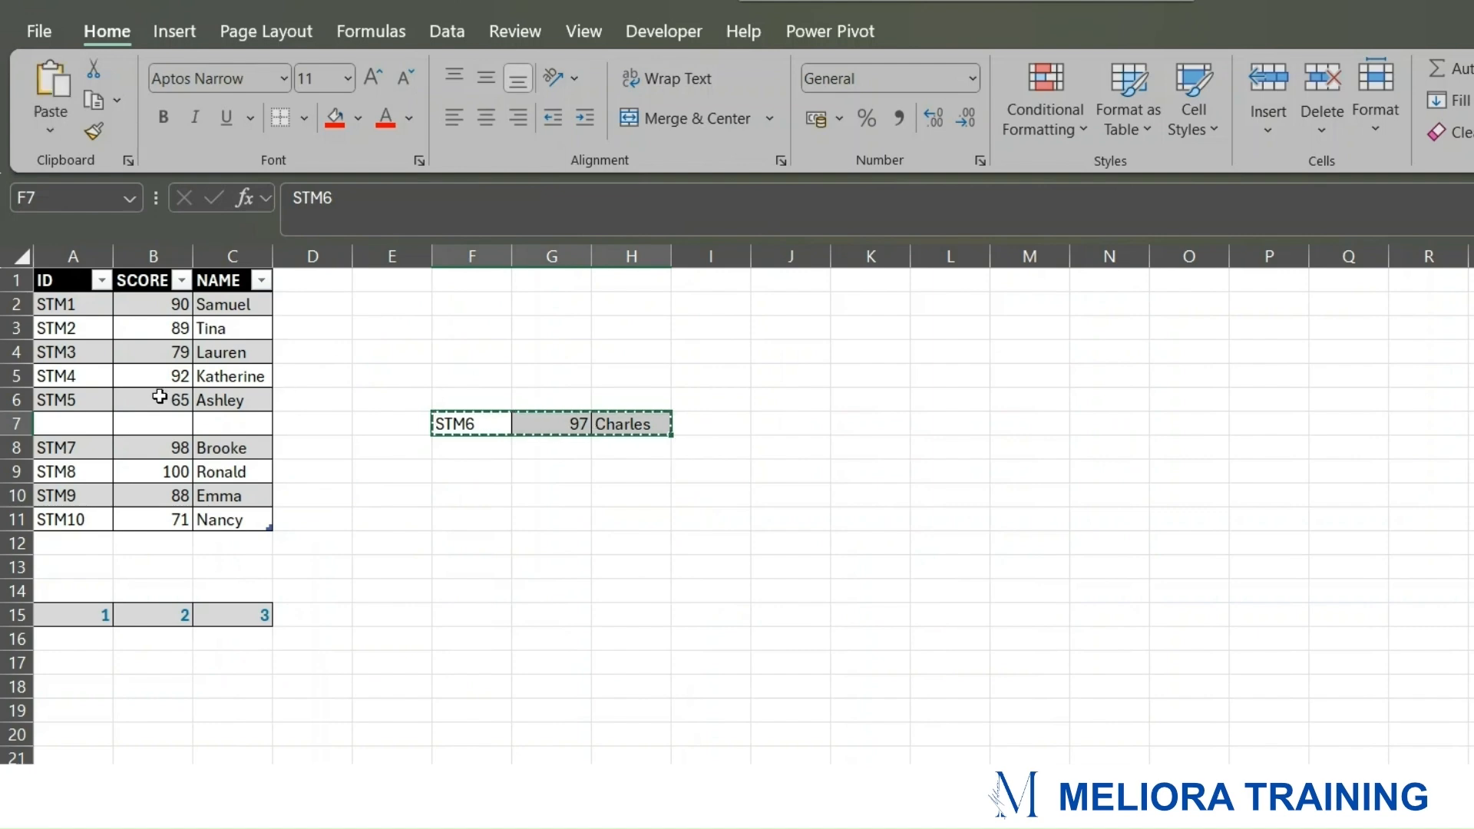
left_click_drag(135, 423, 237, 421)
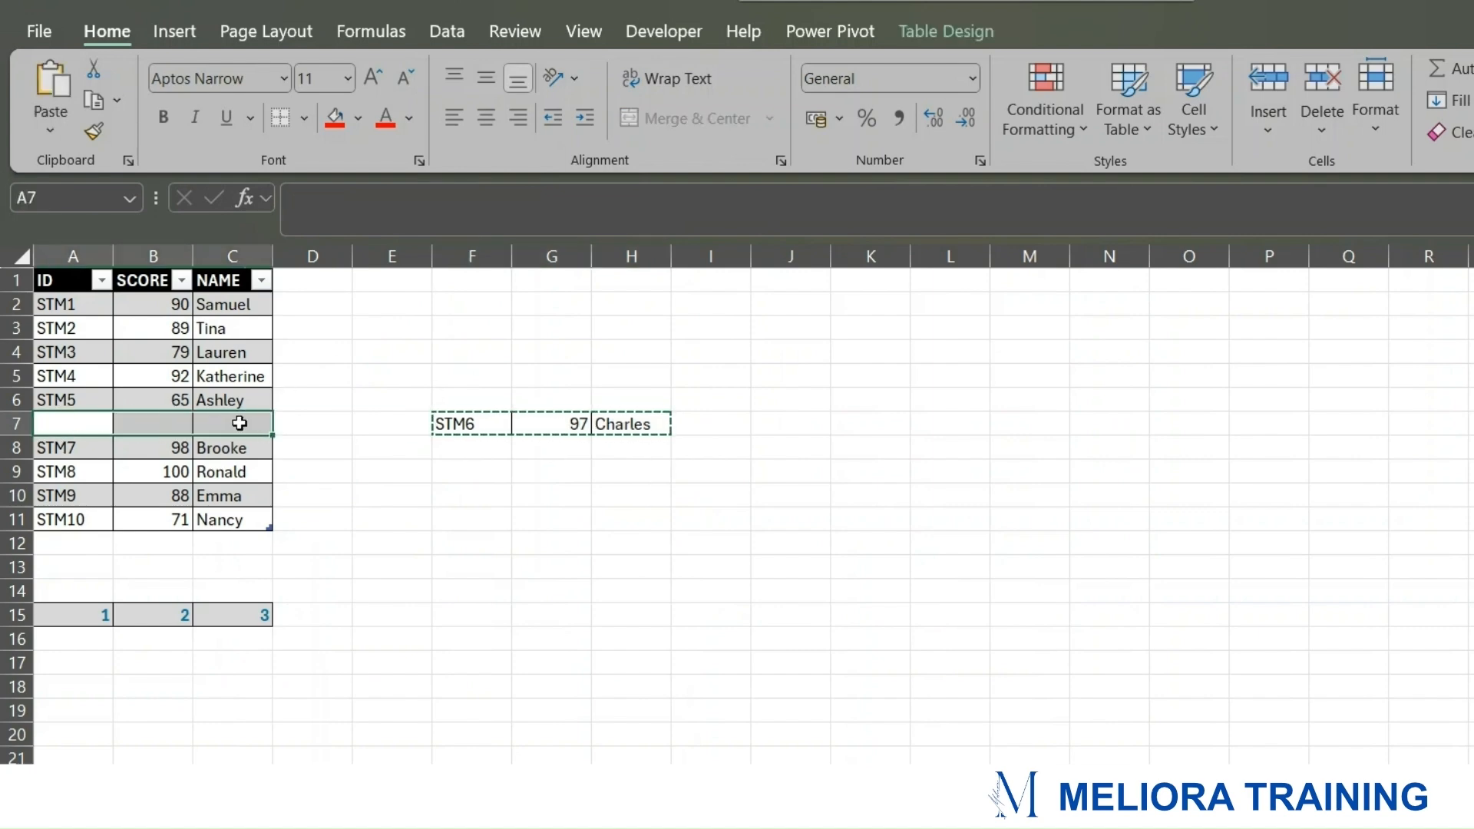
key("ctrl+v")
Step: Clear the temporary backup's contents and borders from E6:I11 on the source data sheet
left_click_drag(391, 399, 705, 509)
key("Delete")
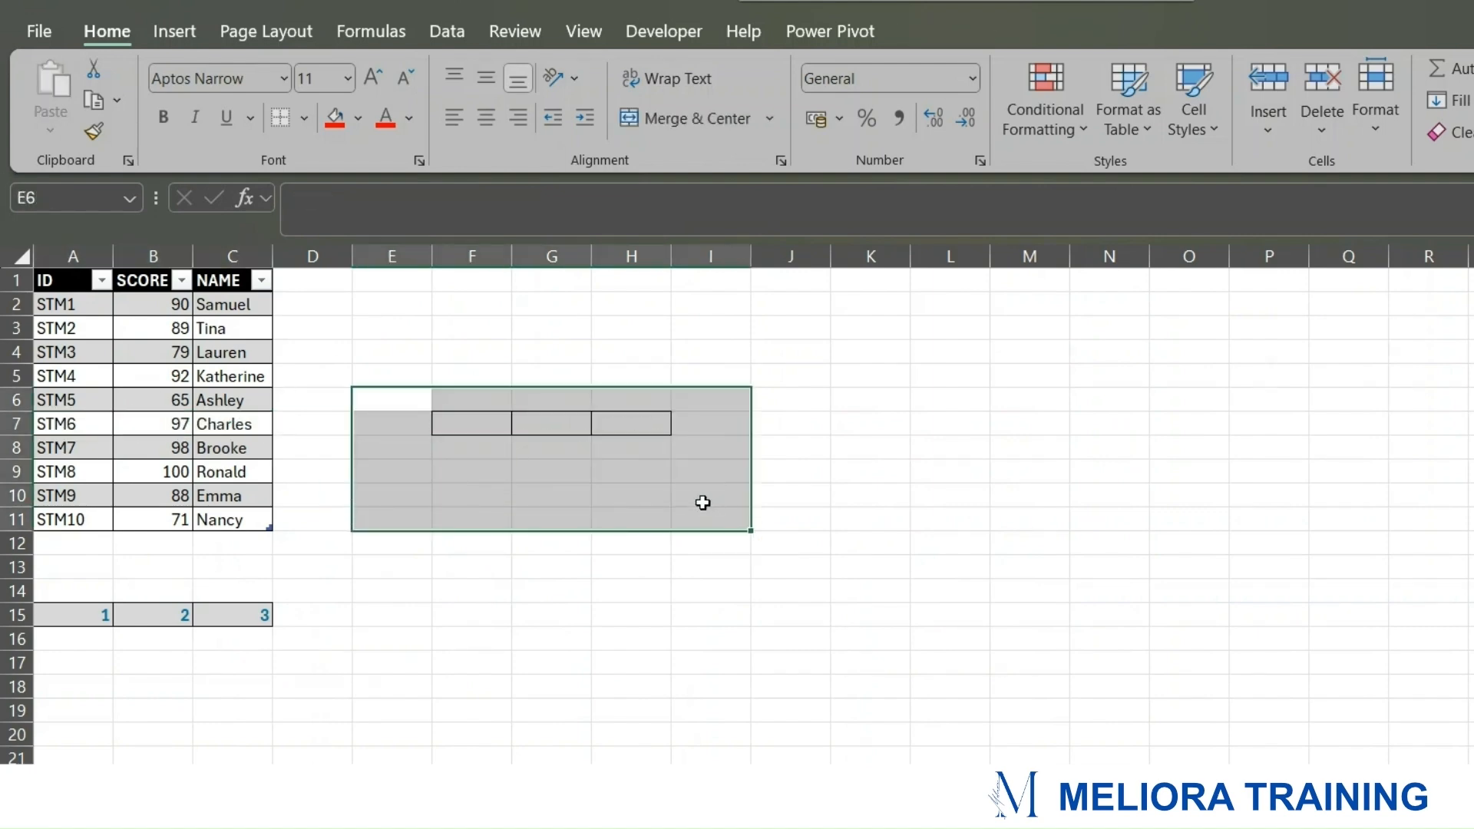
left_click(281, 121)
left_click(551, 304)
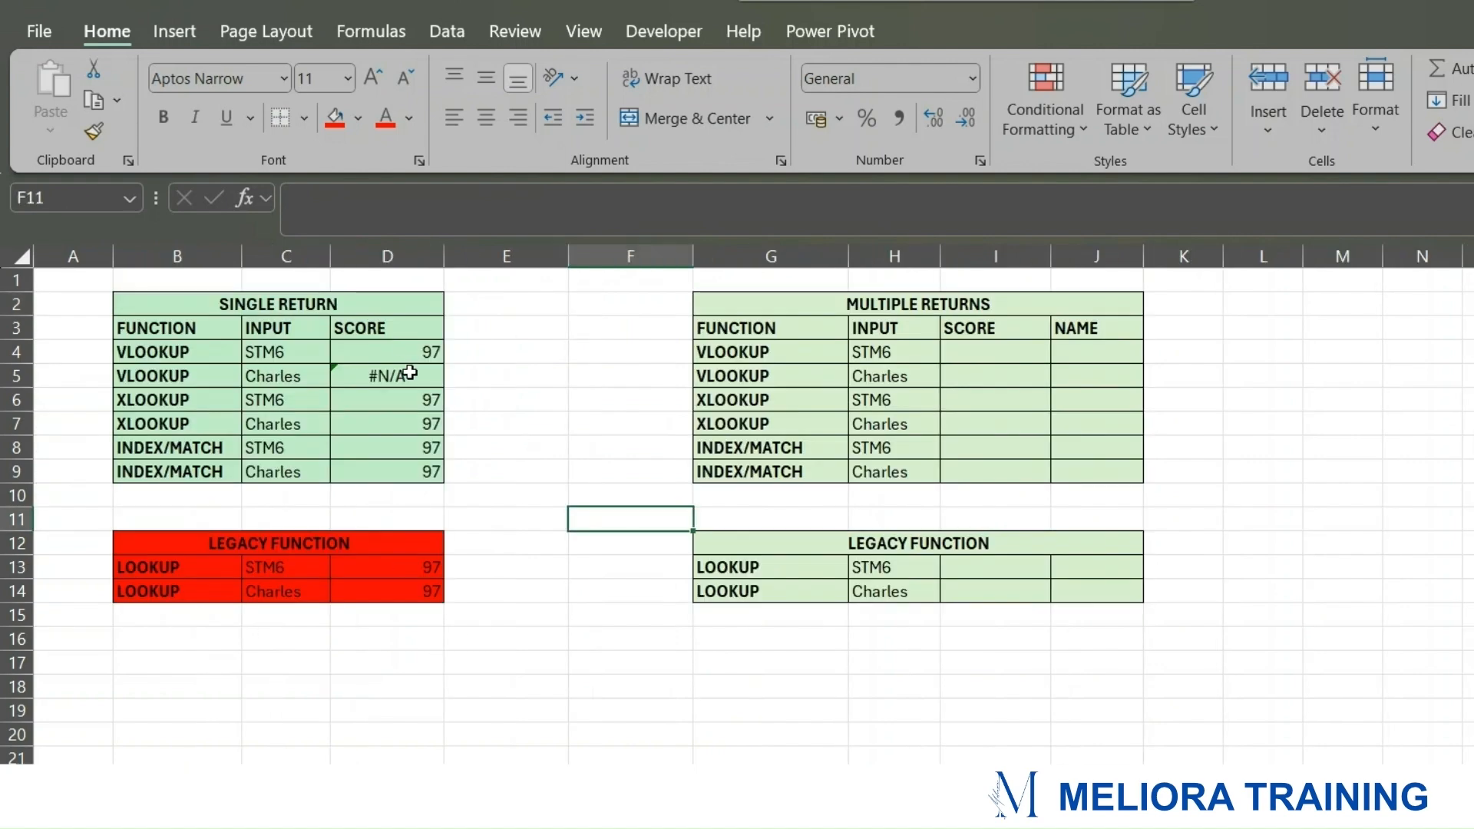
Step: Review the single-return results in D4:D9 on the comparison sheet
left_click_drag(402, 347, 415, 466)
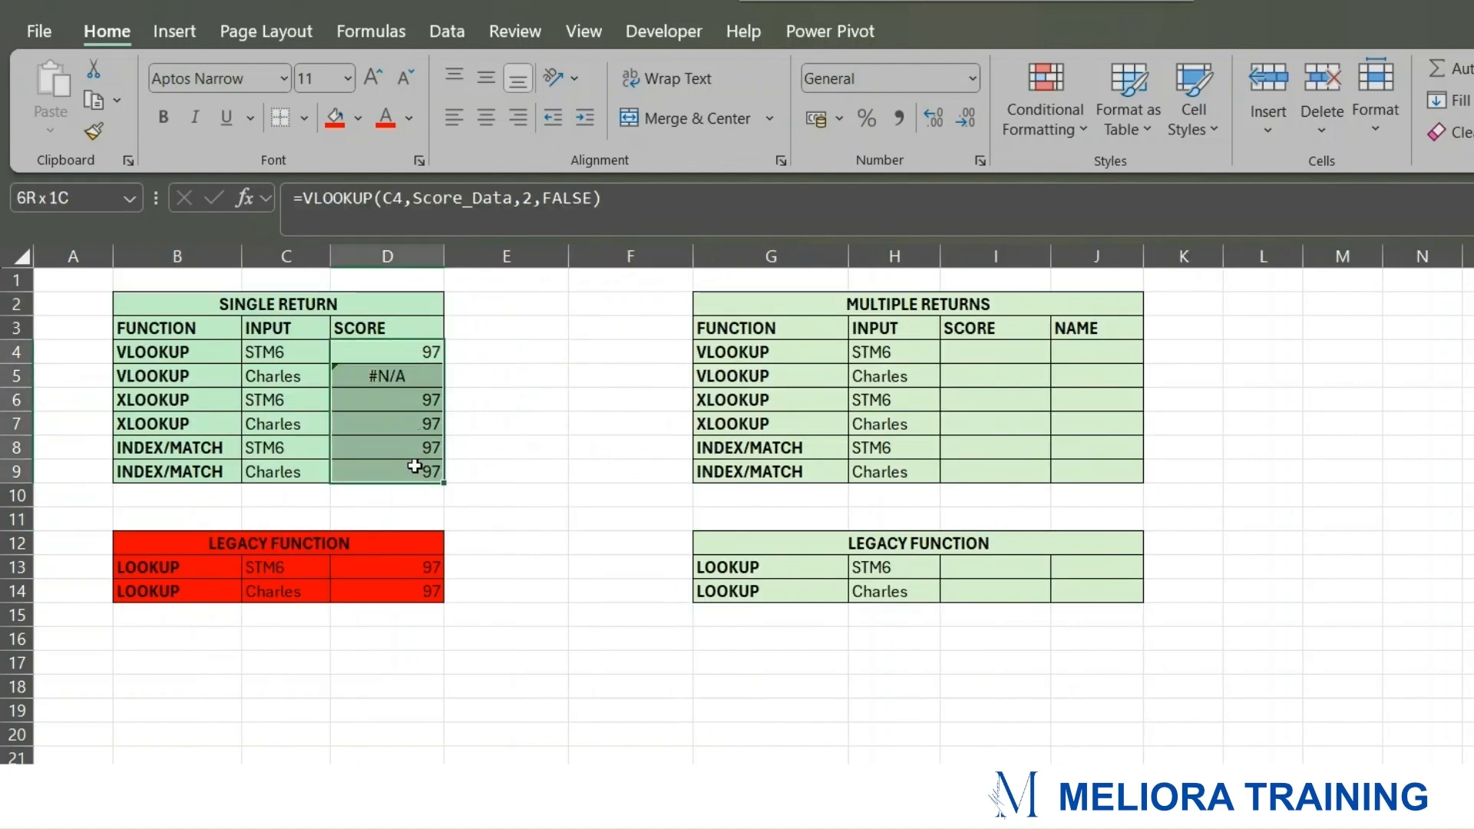
left_click(580, 454)
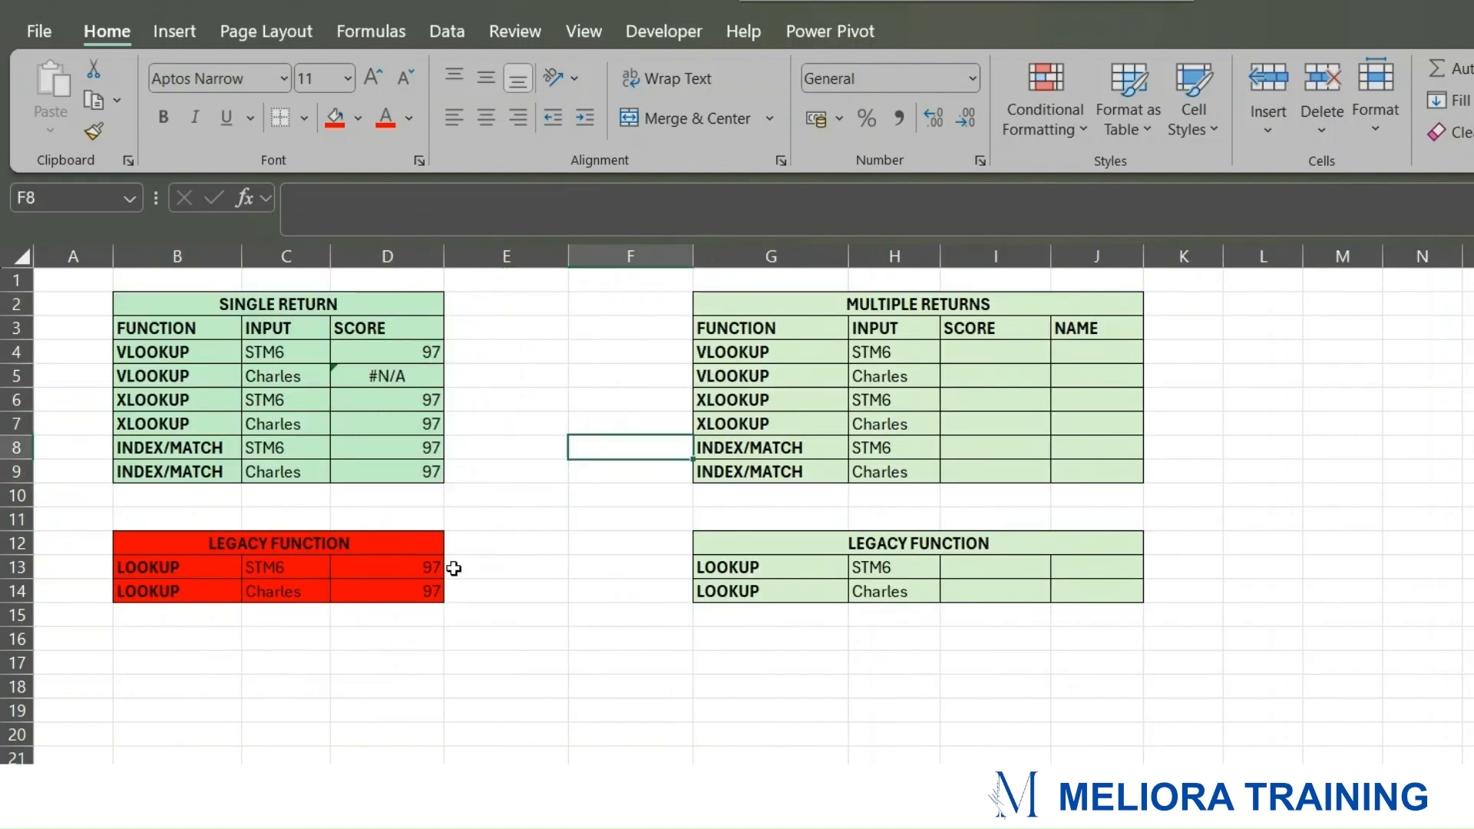
left_click(507, 527)
left_click(637, 589)
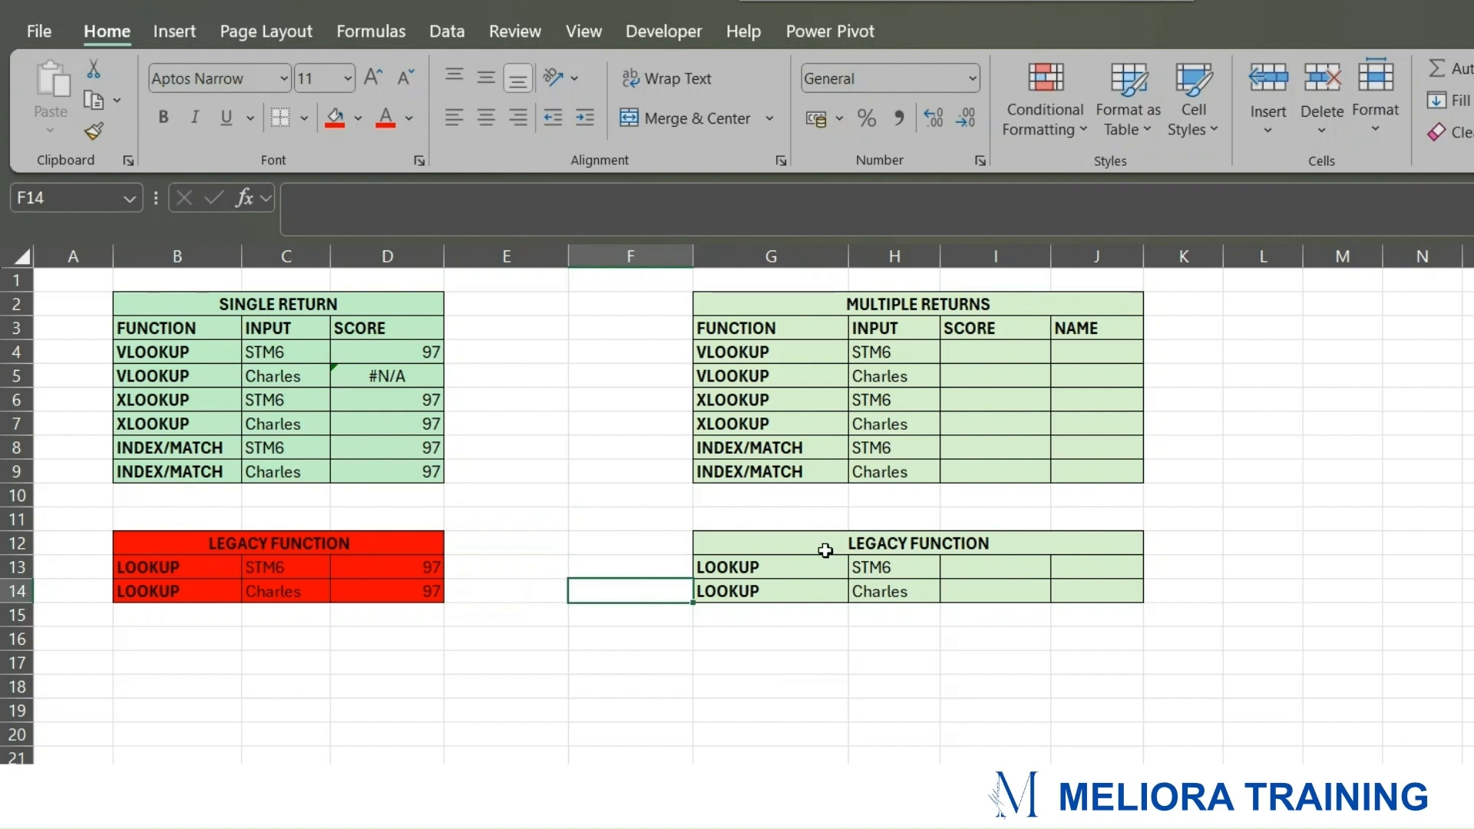
Step: Start a VLOOKUP formula in I4 with H4 as the lookup value and Score_Data as the table array
left_click(982, 356)
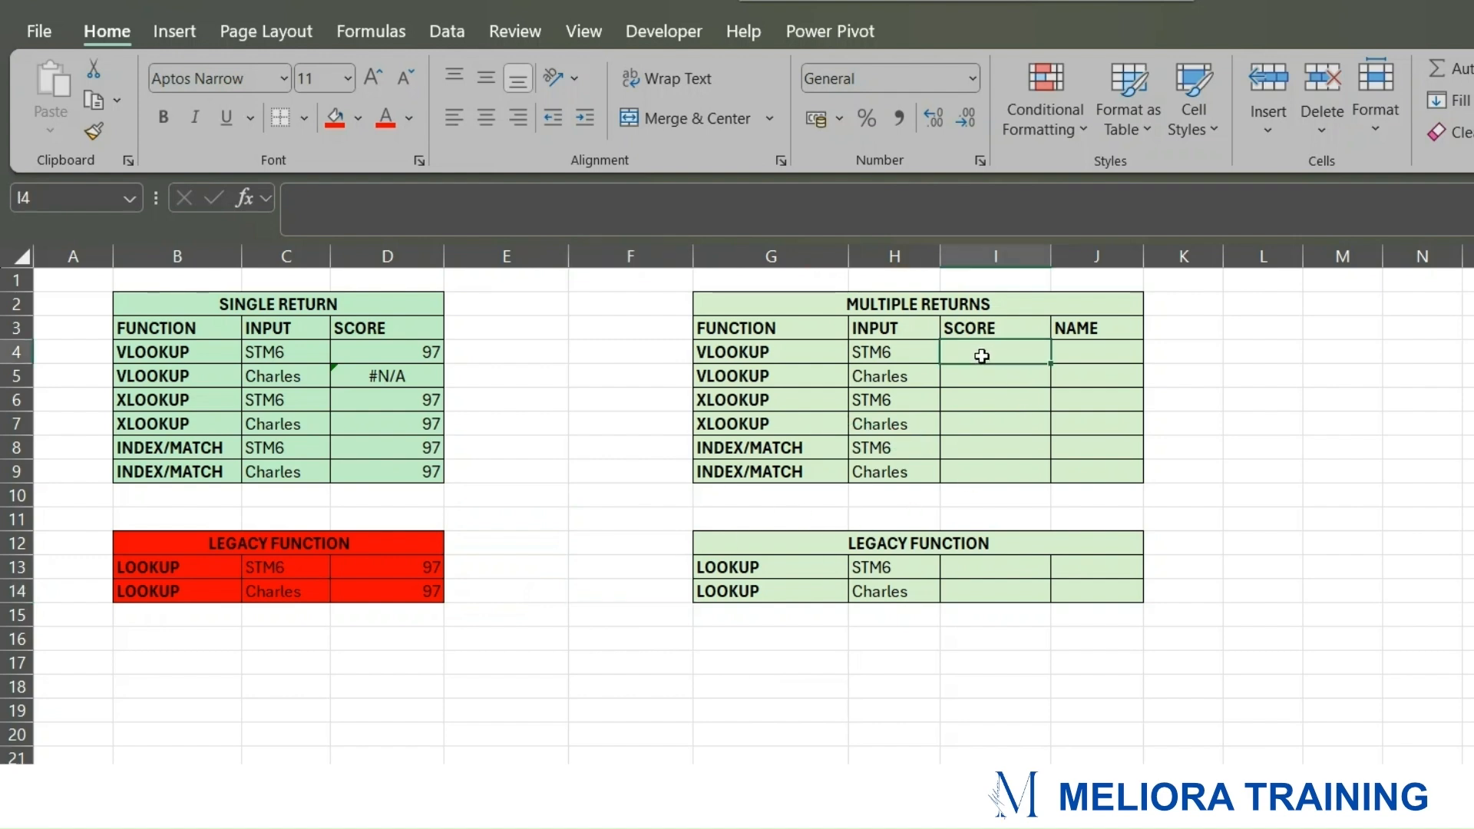
type("=V")
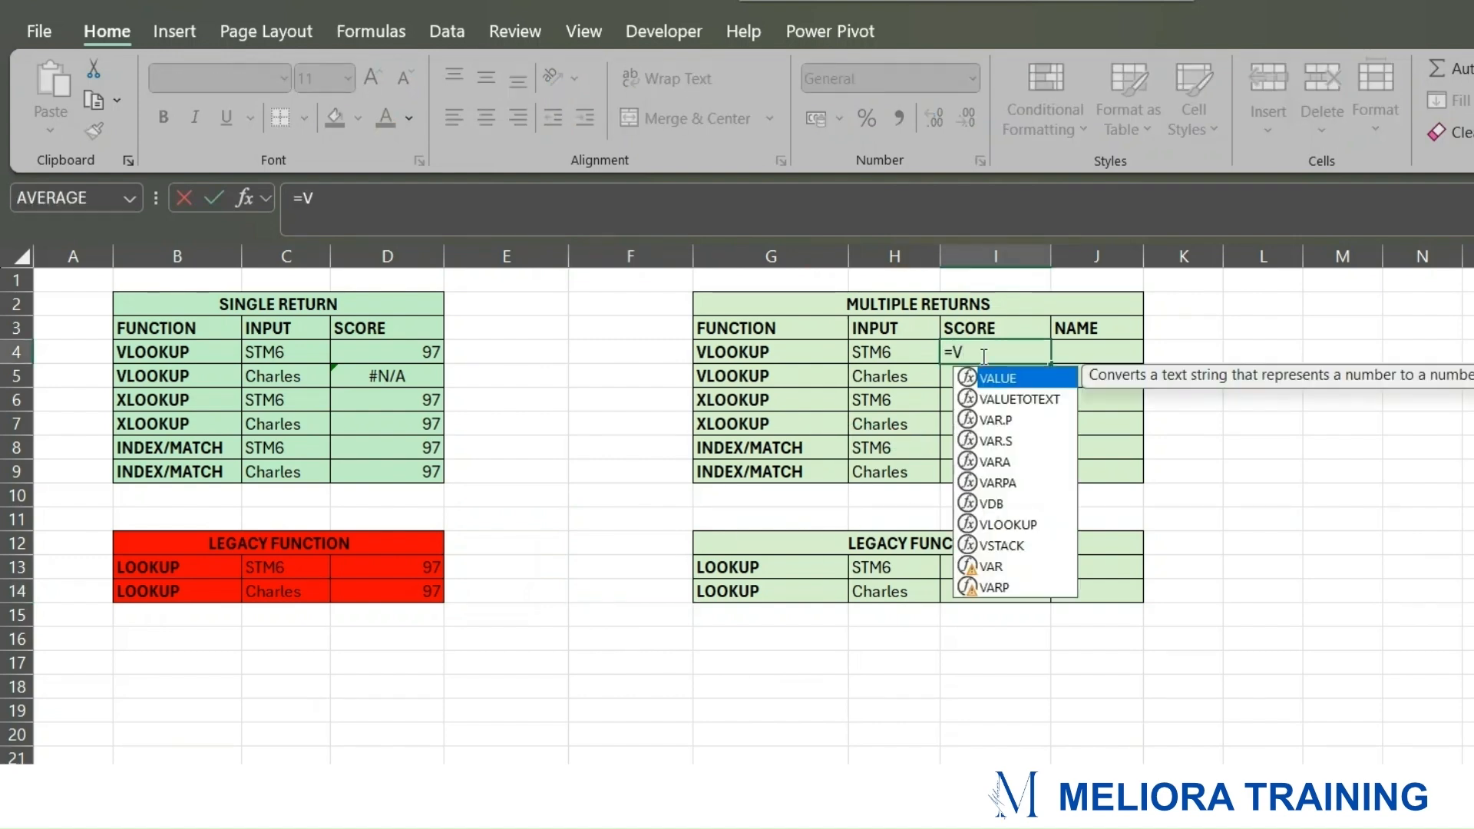
type("LOOKUP(")
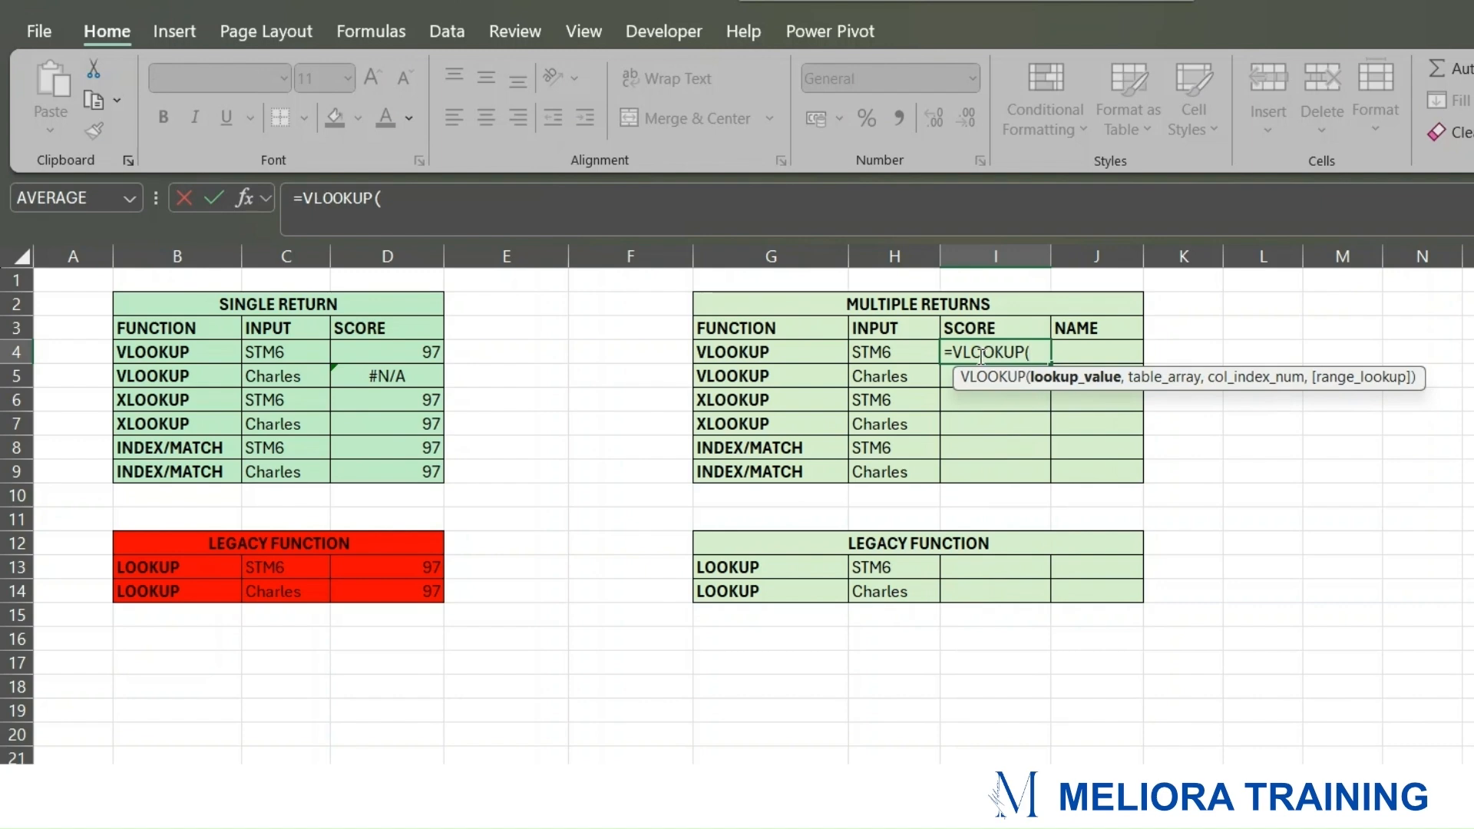
left_click(876, 355)
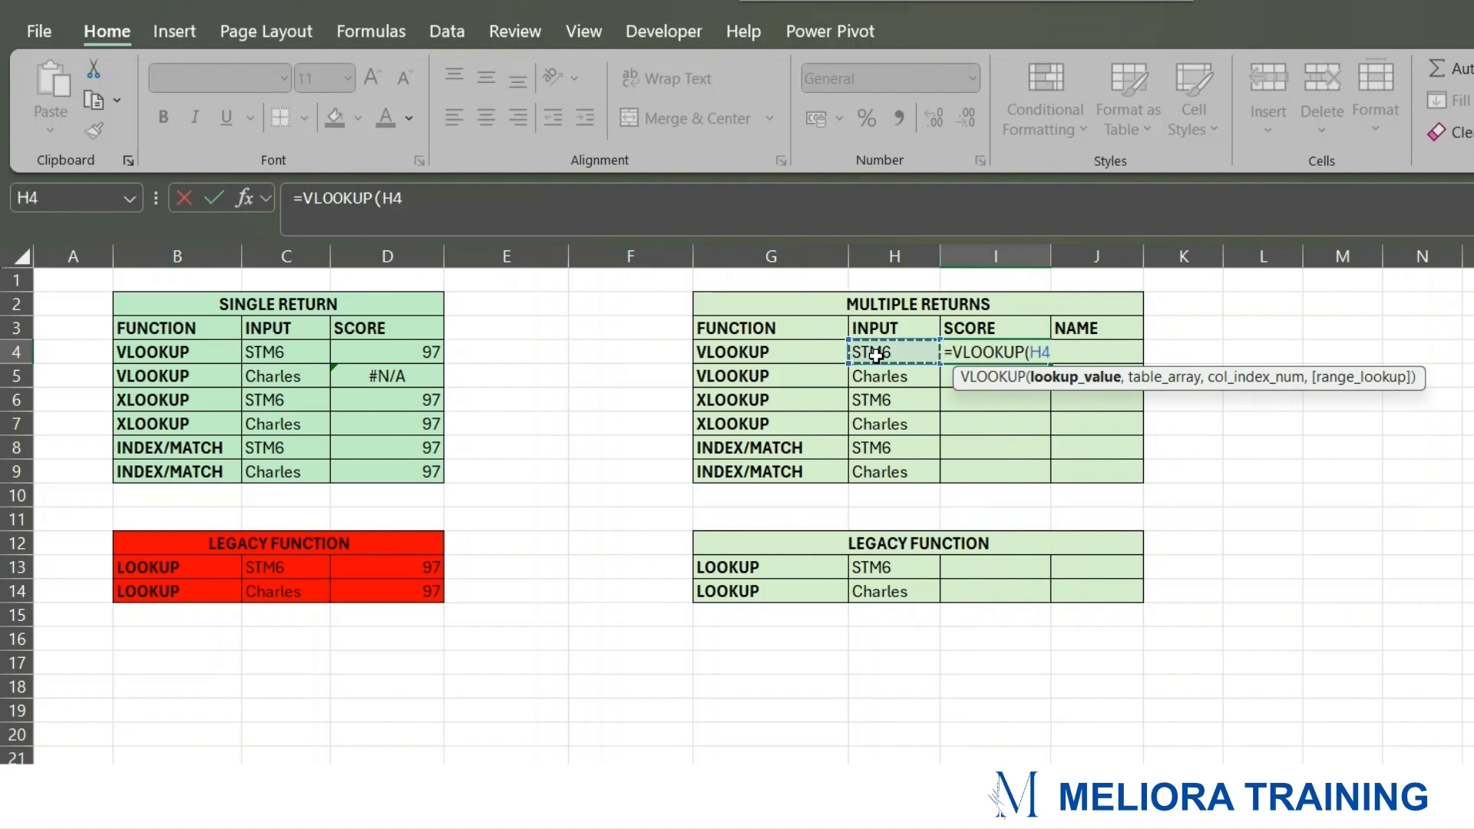
type(",SC")
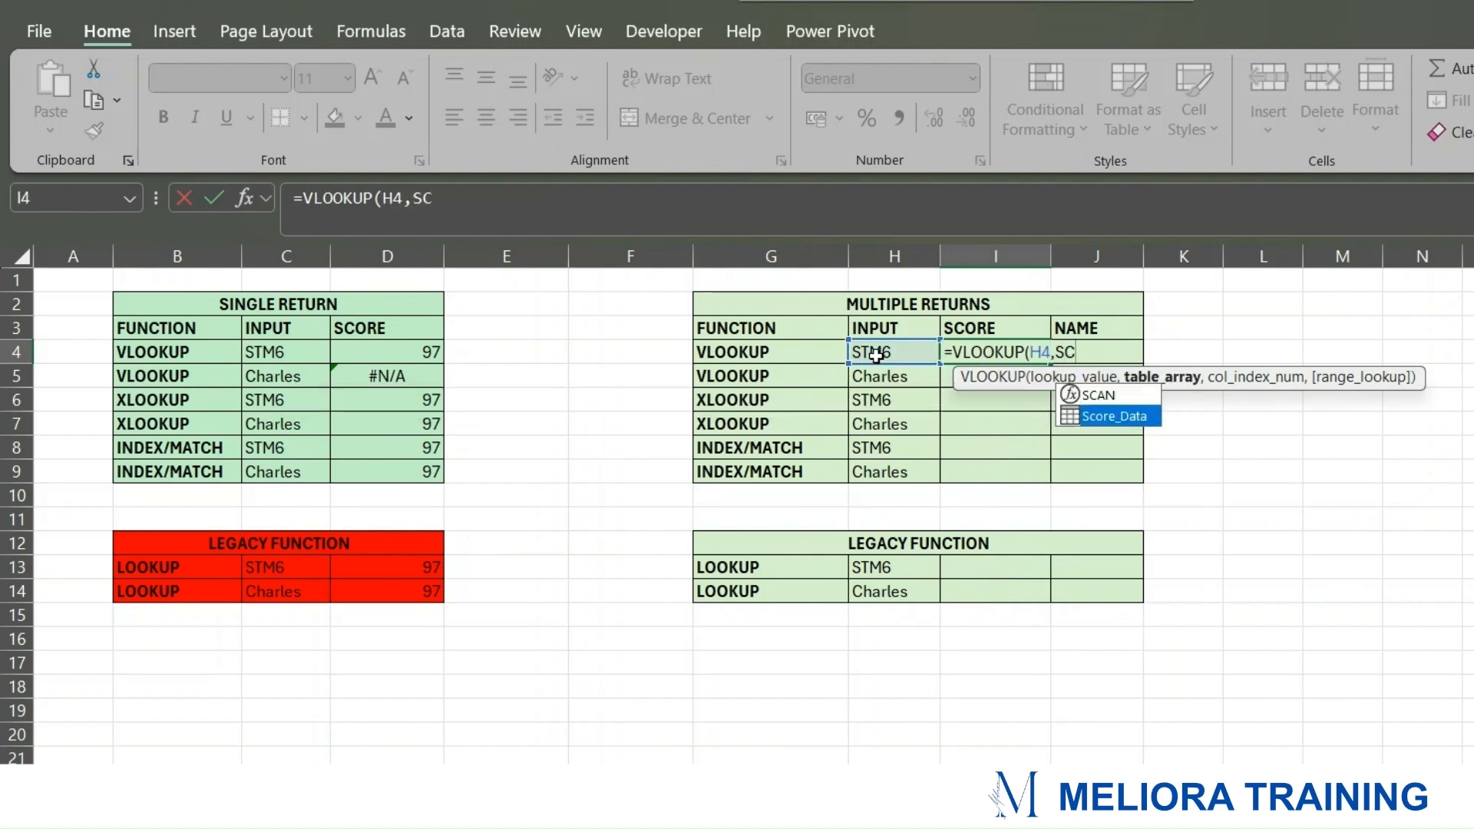
key("Tab")
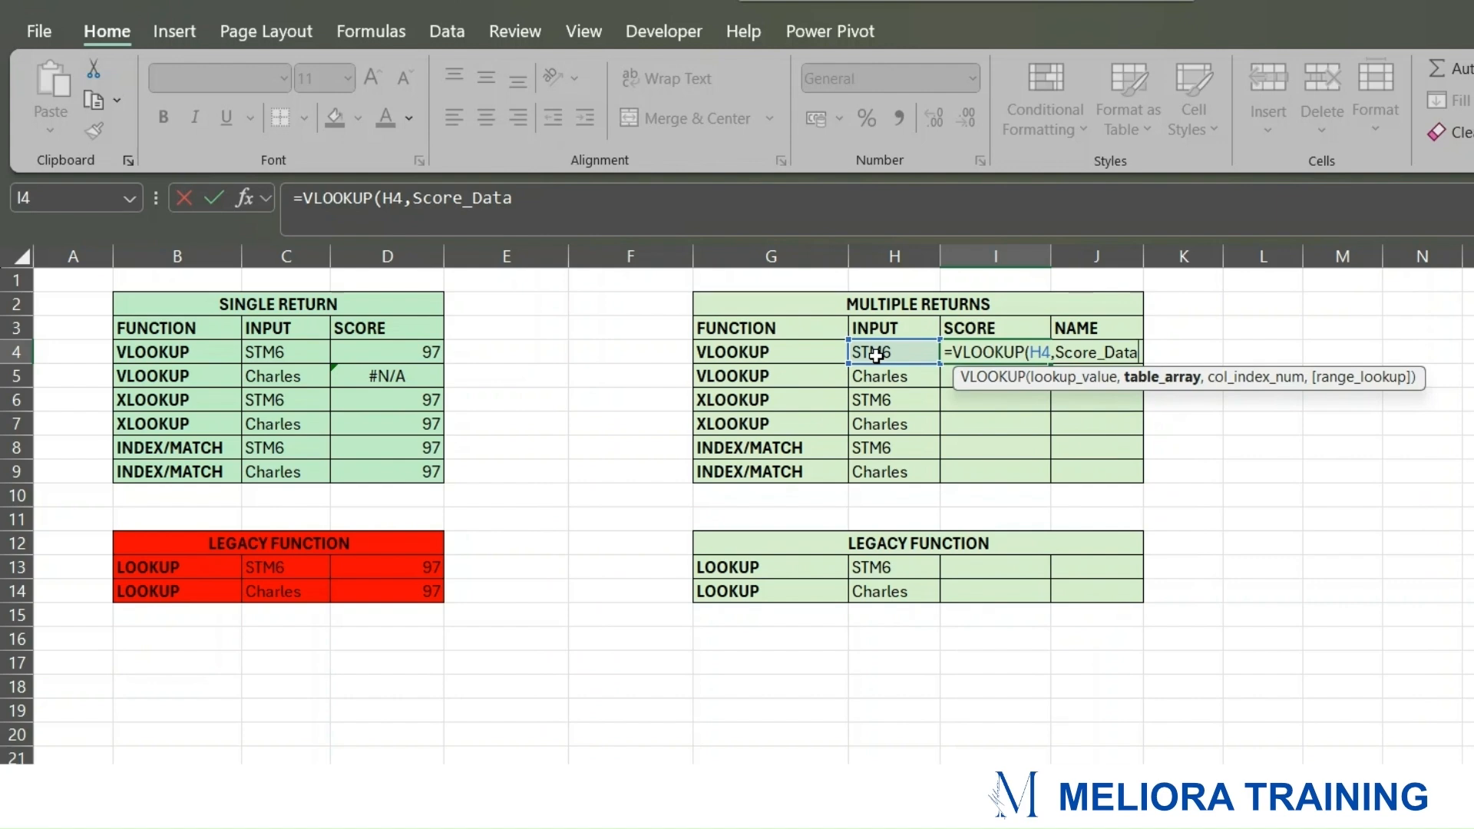
Step: Set the I4 column index to {2,3} with FALSE for exact match and complete the VLOOKUP formula
type(",{")
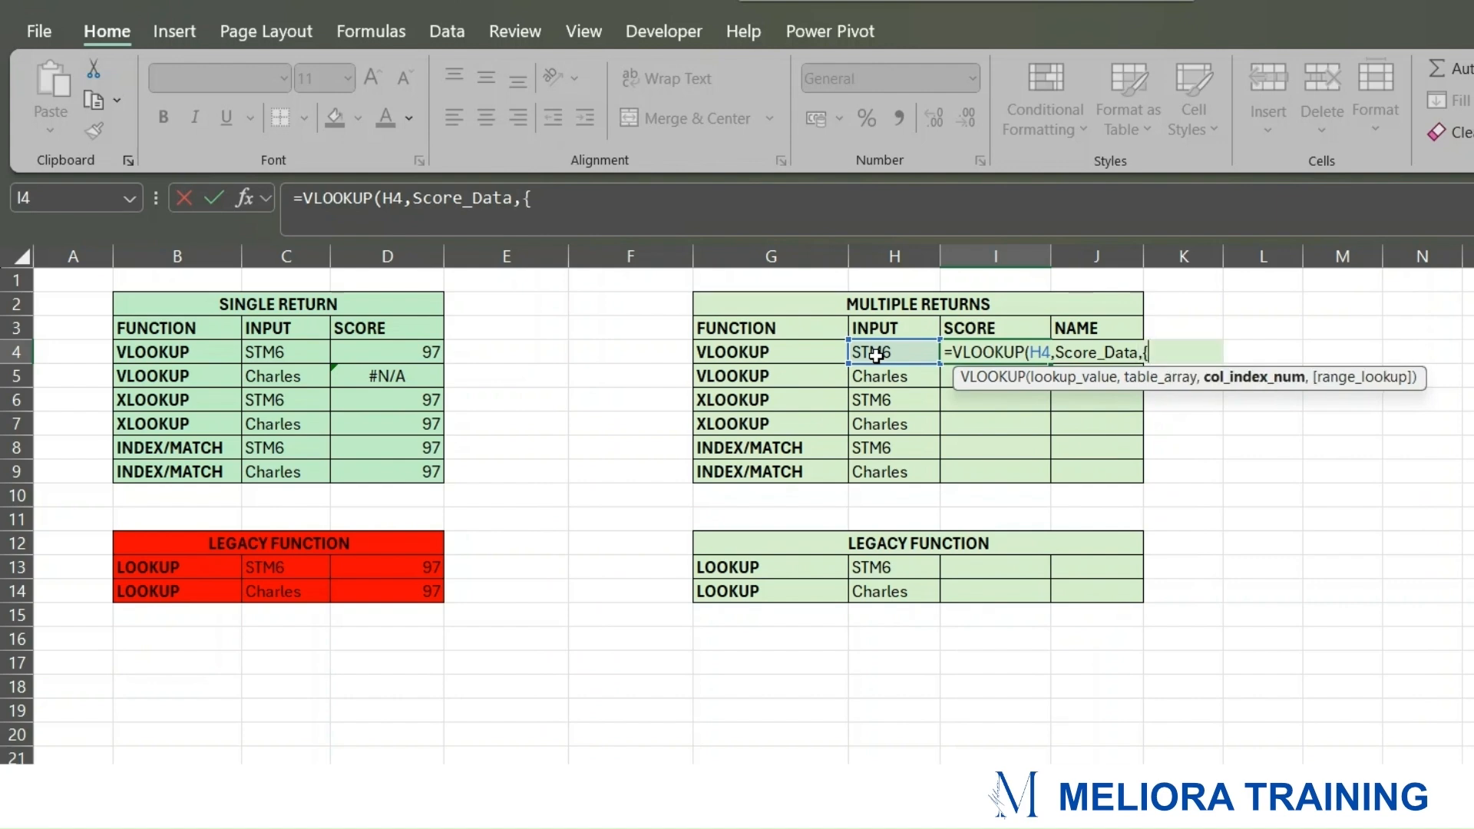
type("2,3},")
key("Down")
key("Tab")
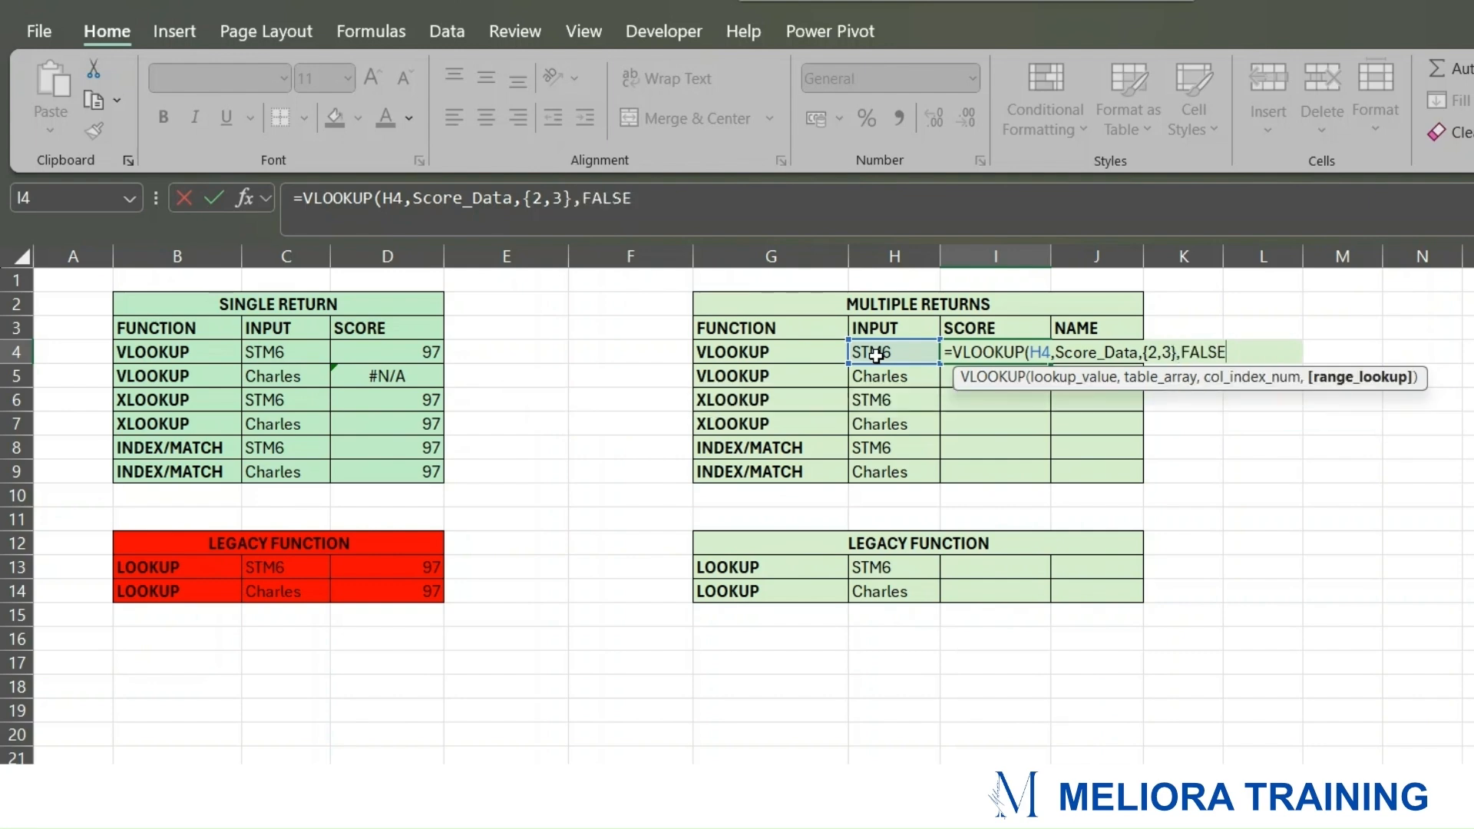
type(")")
key("Return")
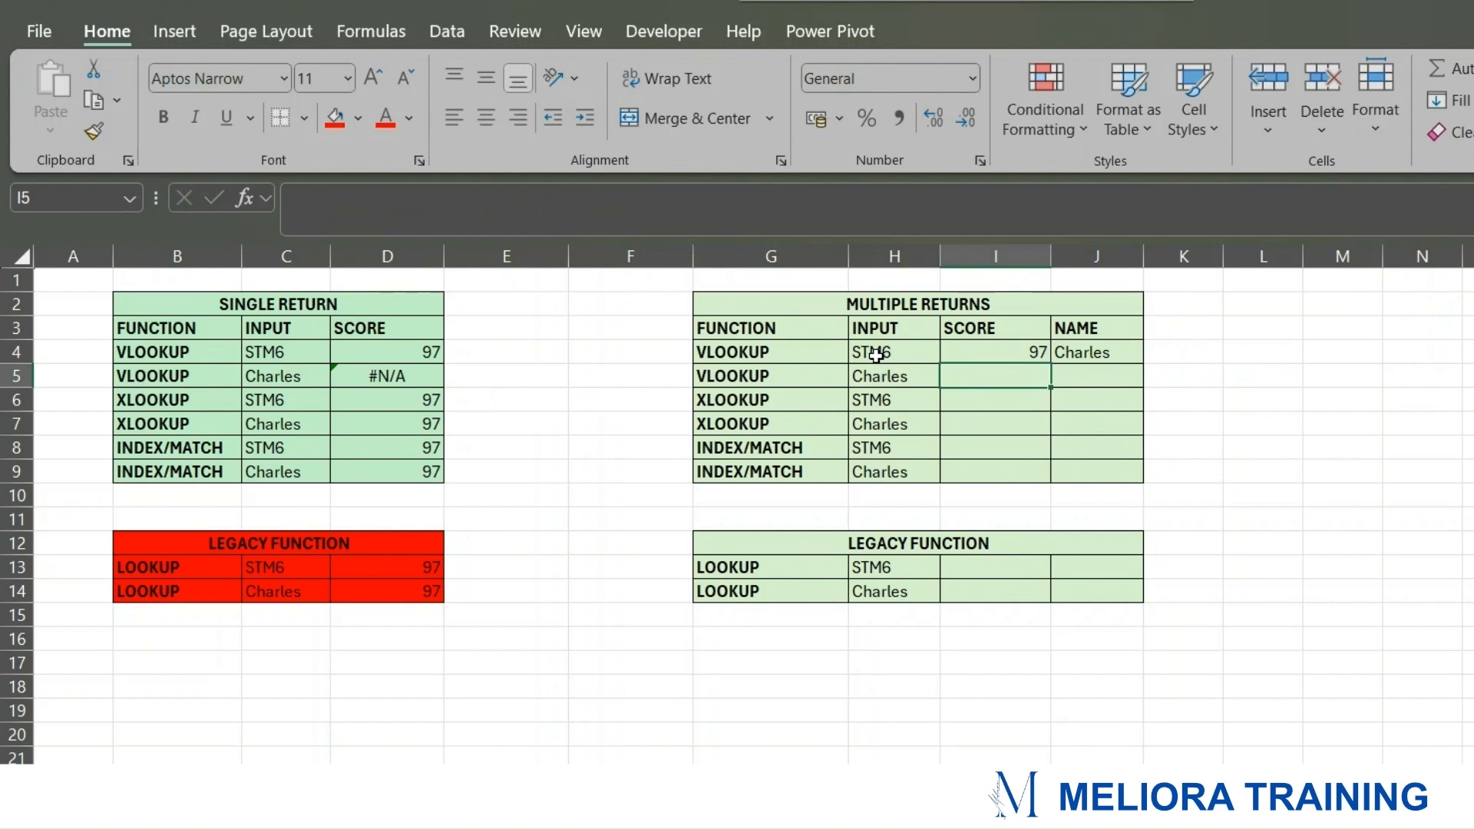
Step: Start a VLOOKUP formula in I5 with H5 as the lookup value and Score_Data as the table array
type("=VLOOKUP(")
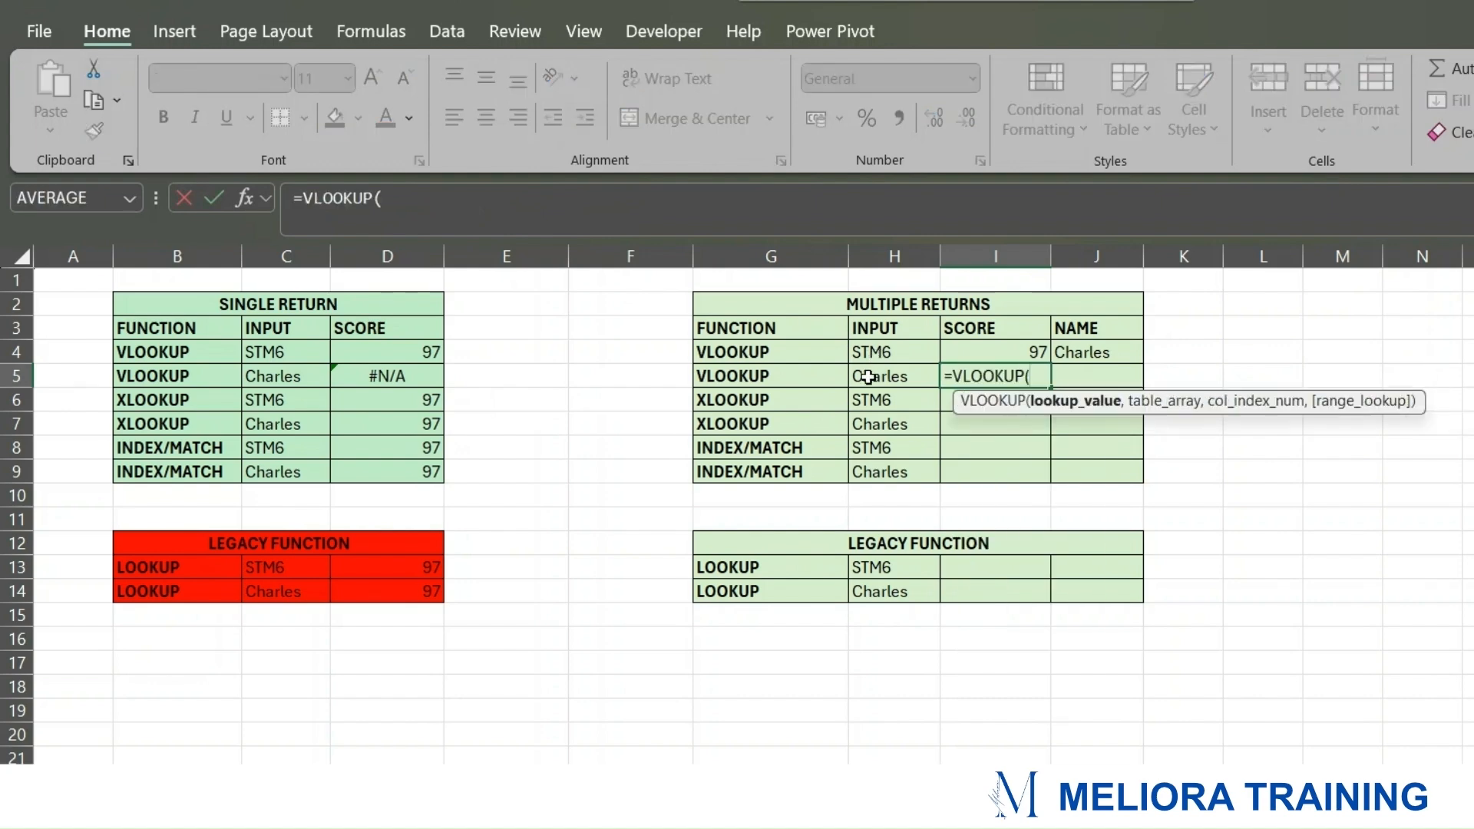
left_click(867, 377)
type(",SC")
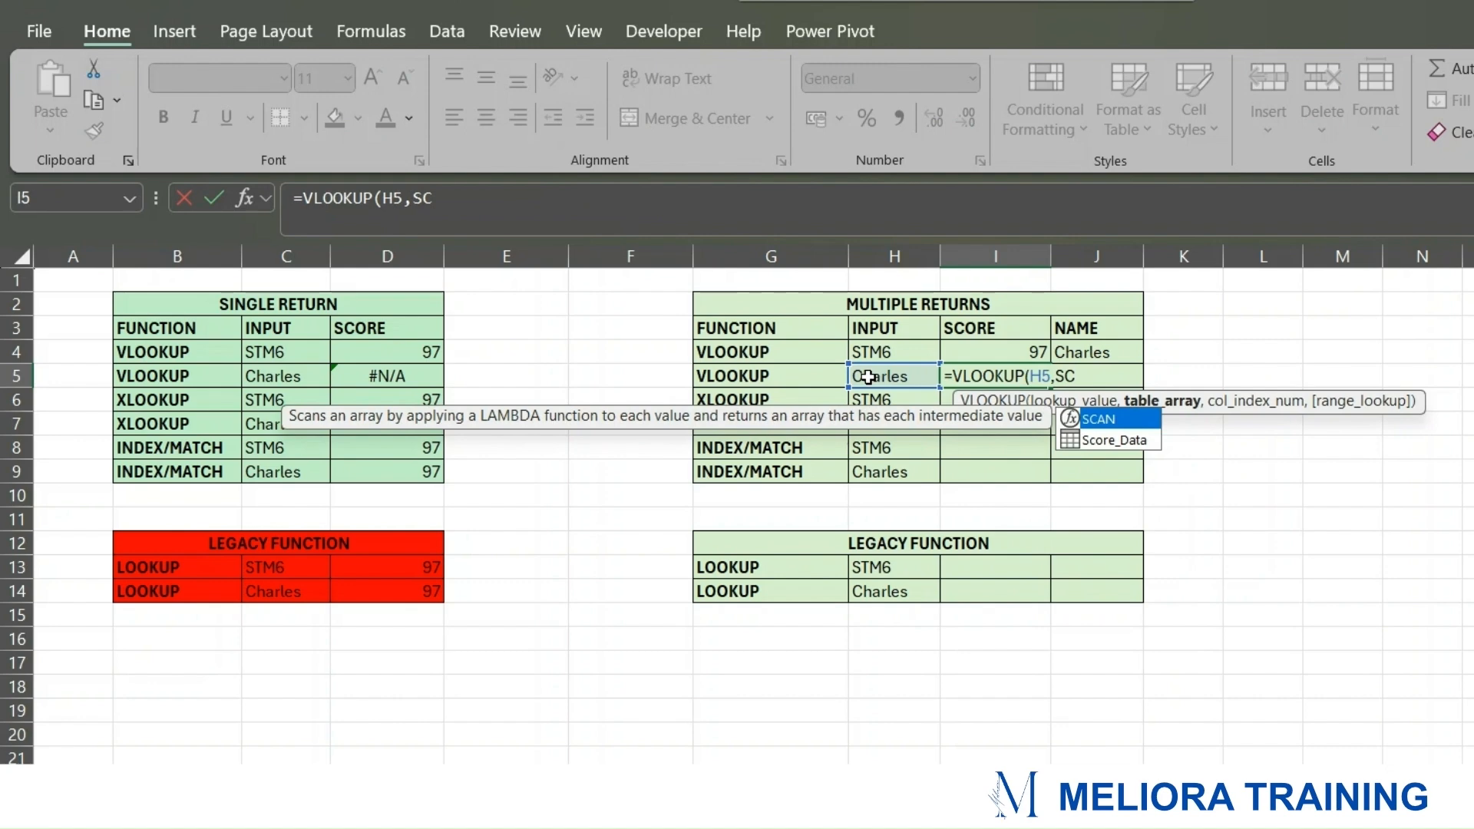
key("Down")
key("Tab")
type(",")
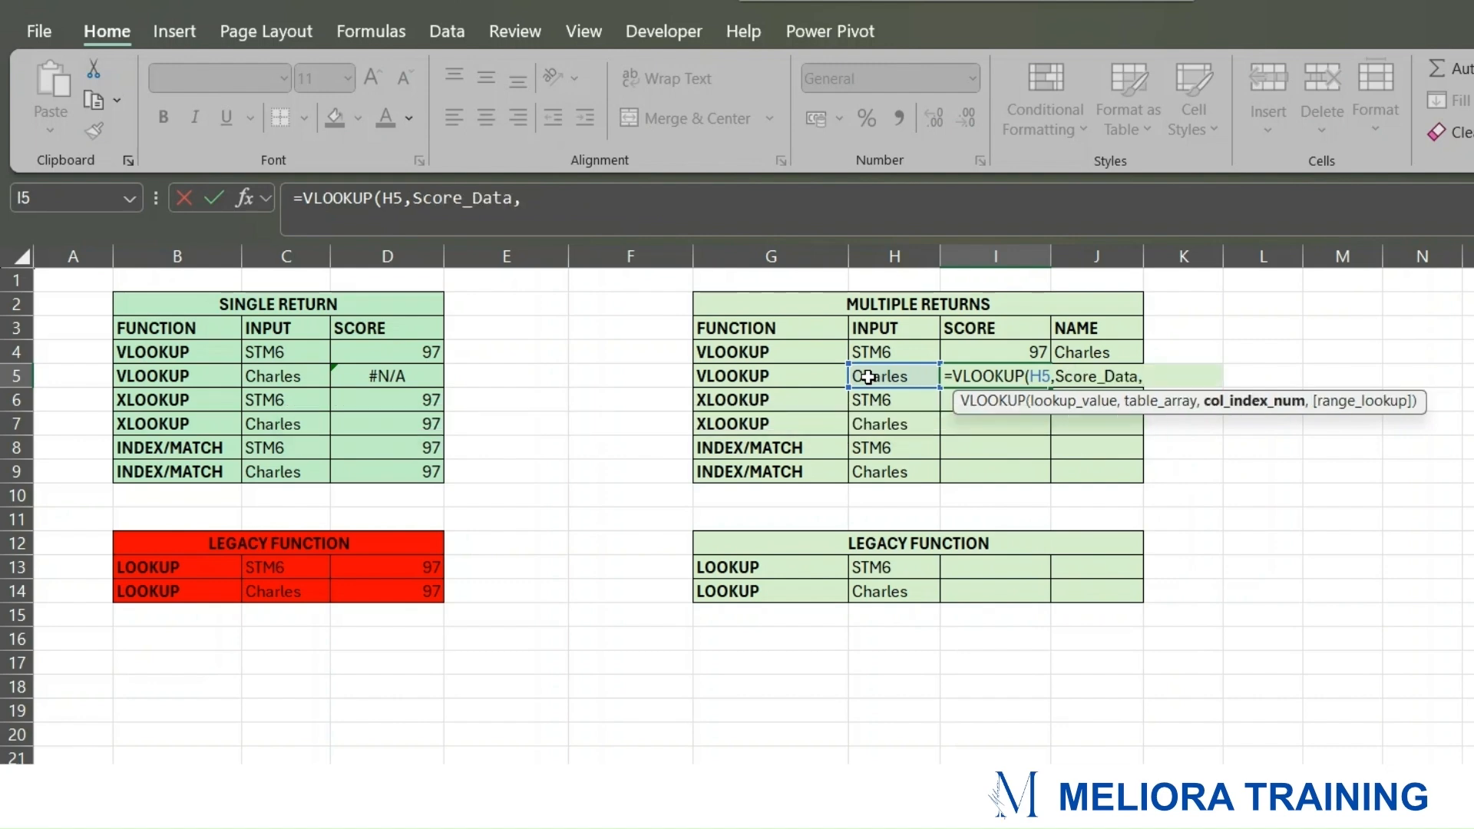
Step: Set the I5 VLOOKUP column index to {2,3} with FALSE for exact match and complete the formula
type("{2,3})")
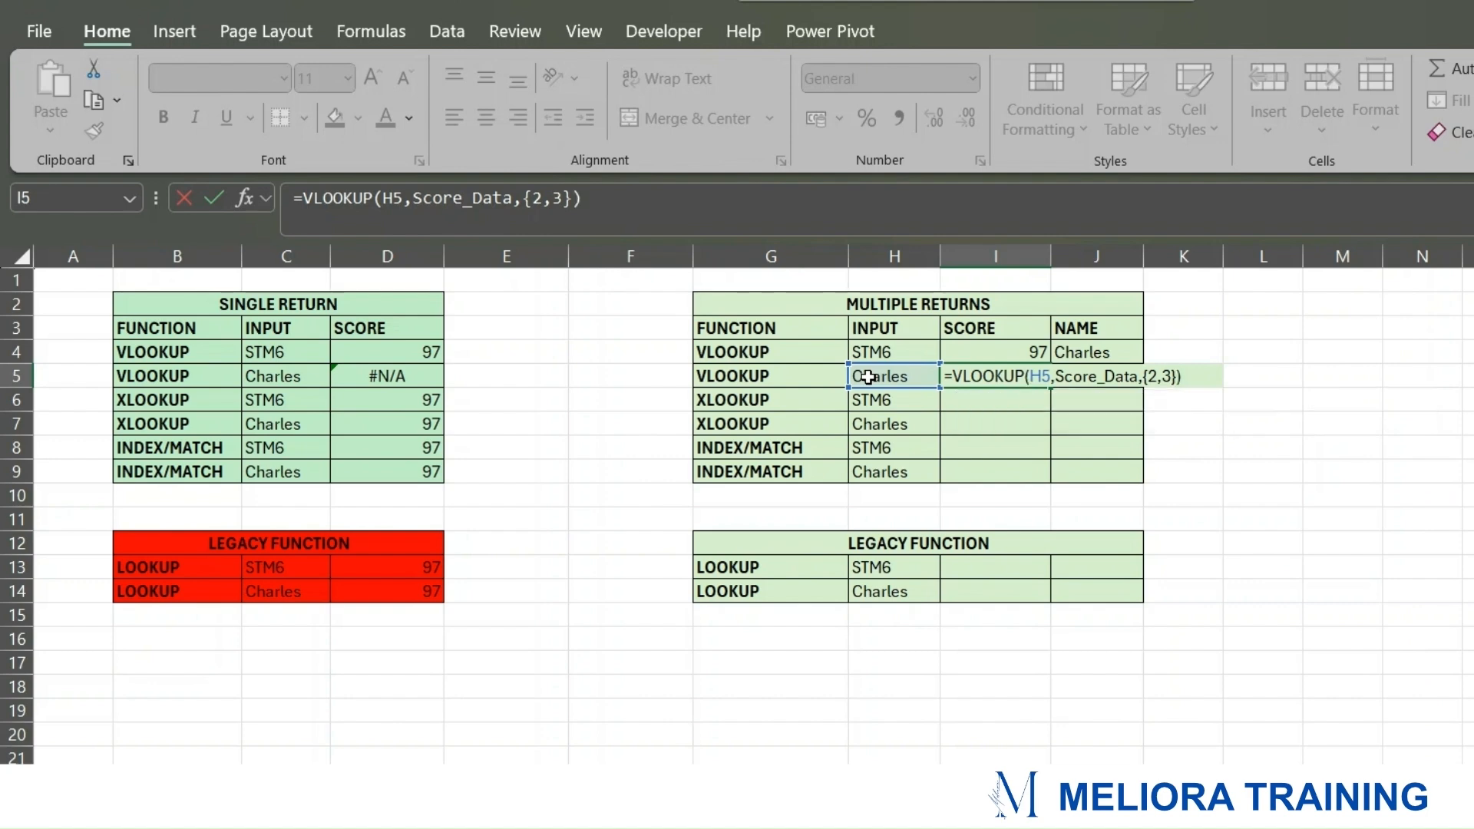
key("BackSpace")
type(",")
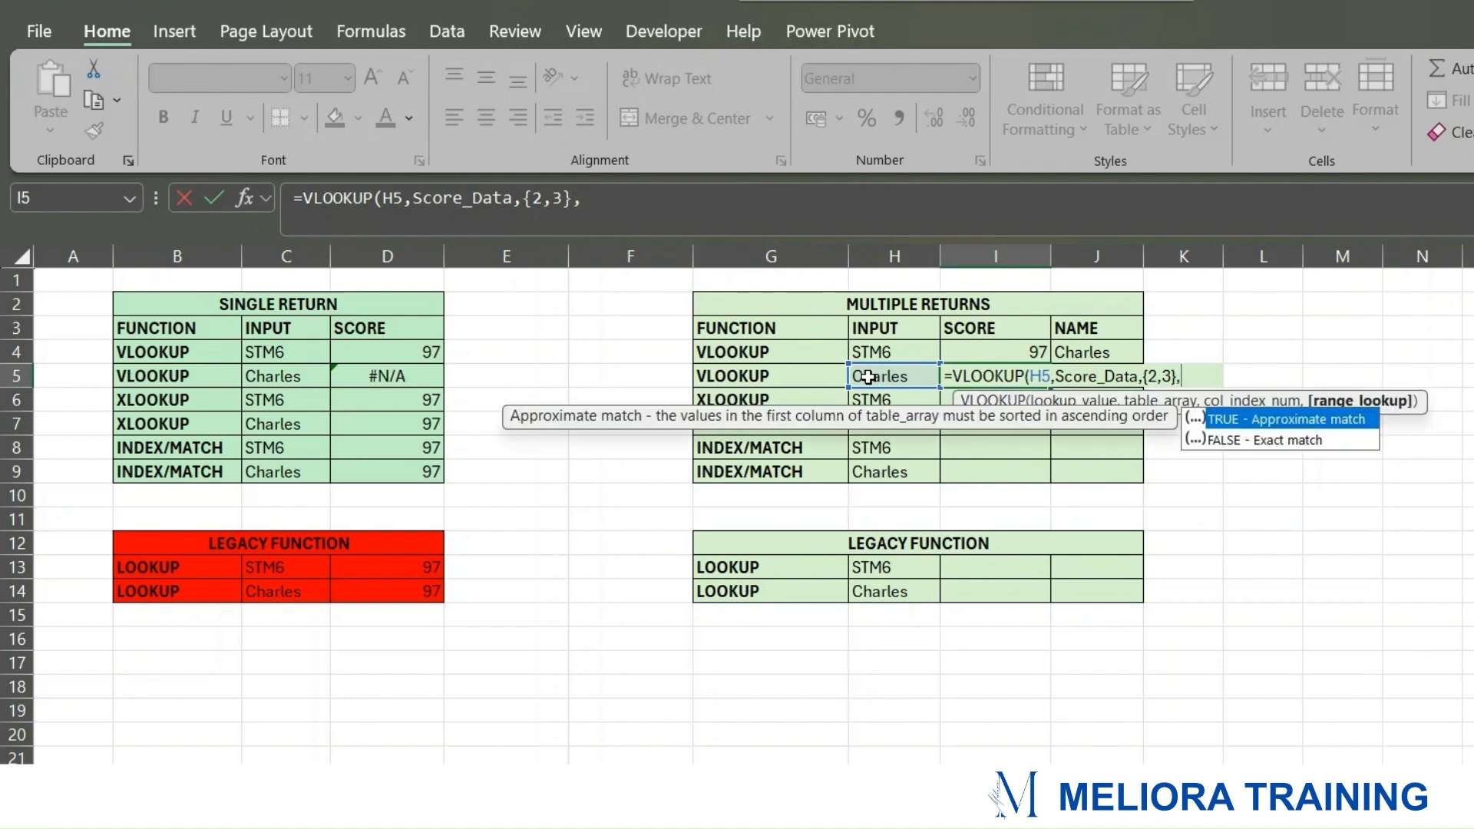
type("FALSE)")
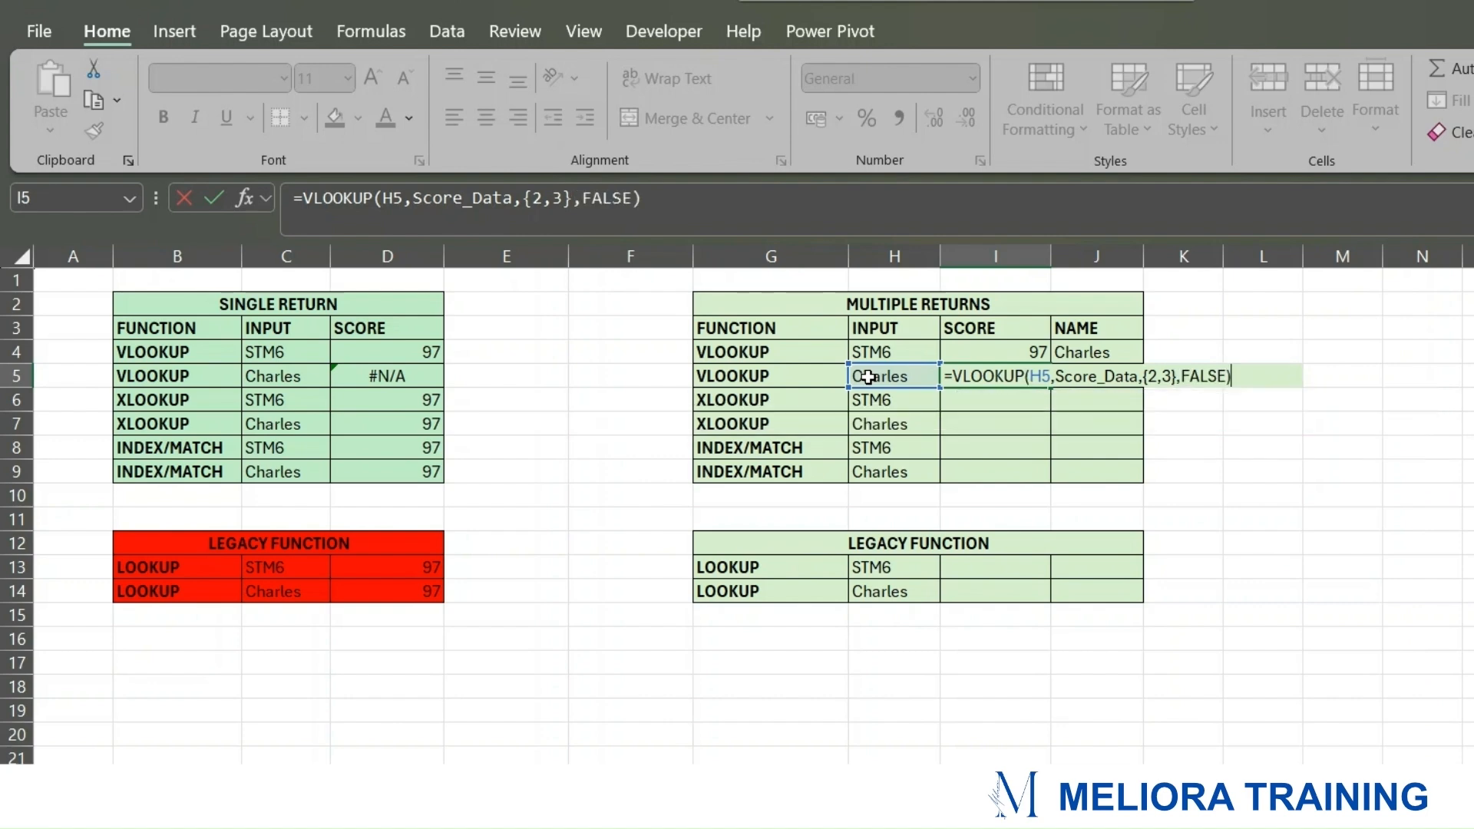
key("Return")
left_click(998, 376)
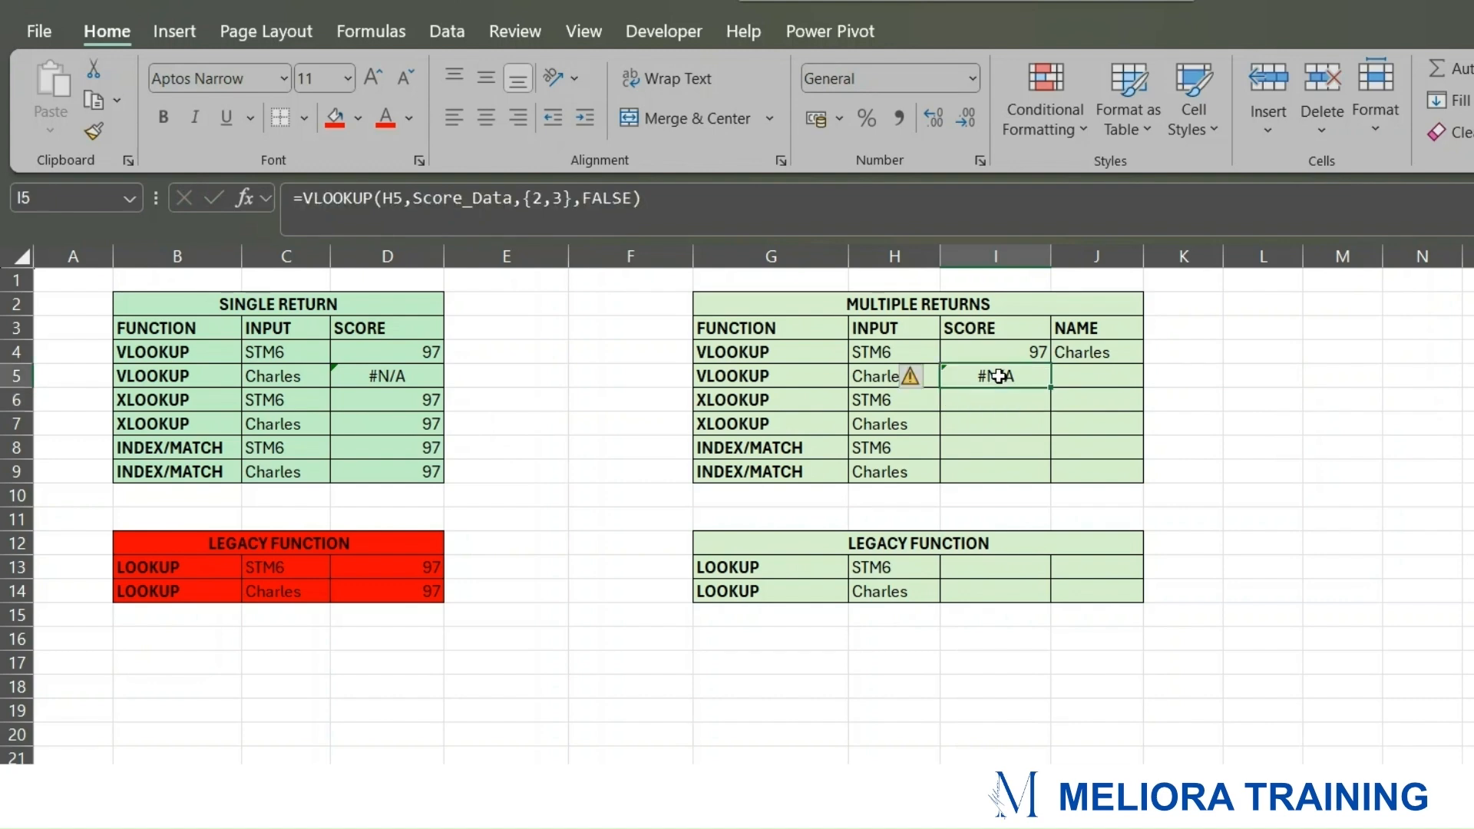
Step: Start an XLOOKUP formula in I6 with H6 as the lookup value and Score_Data[ID] as the lookup array
left_click(981, 397)
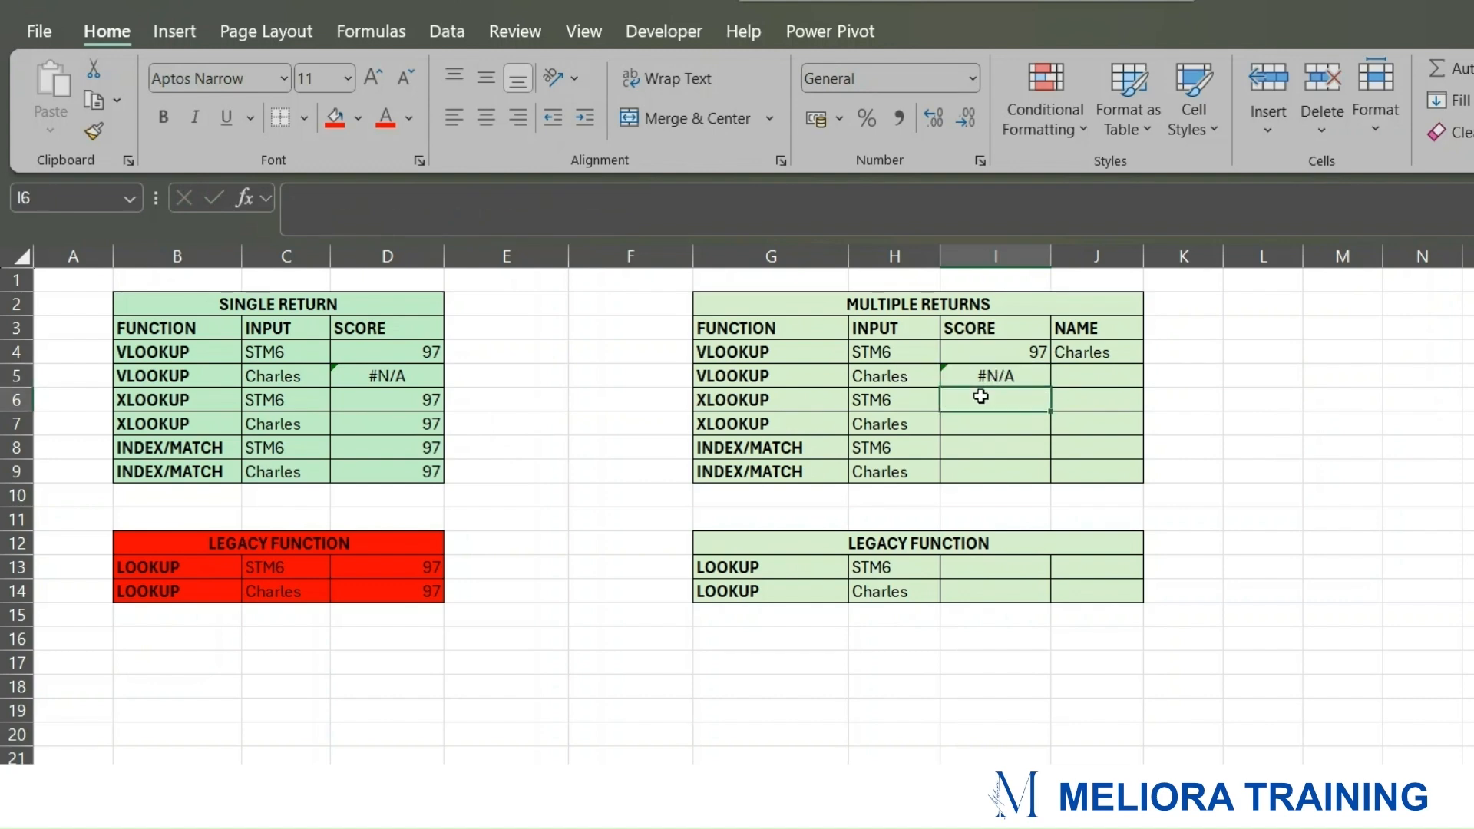
type("=XLOOKUP(")
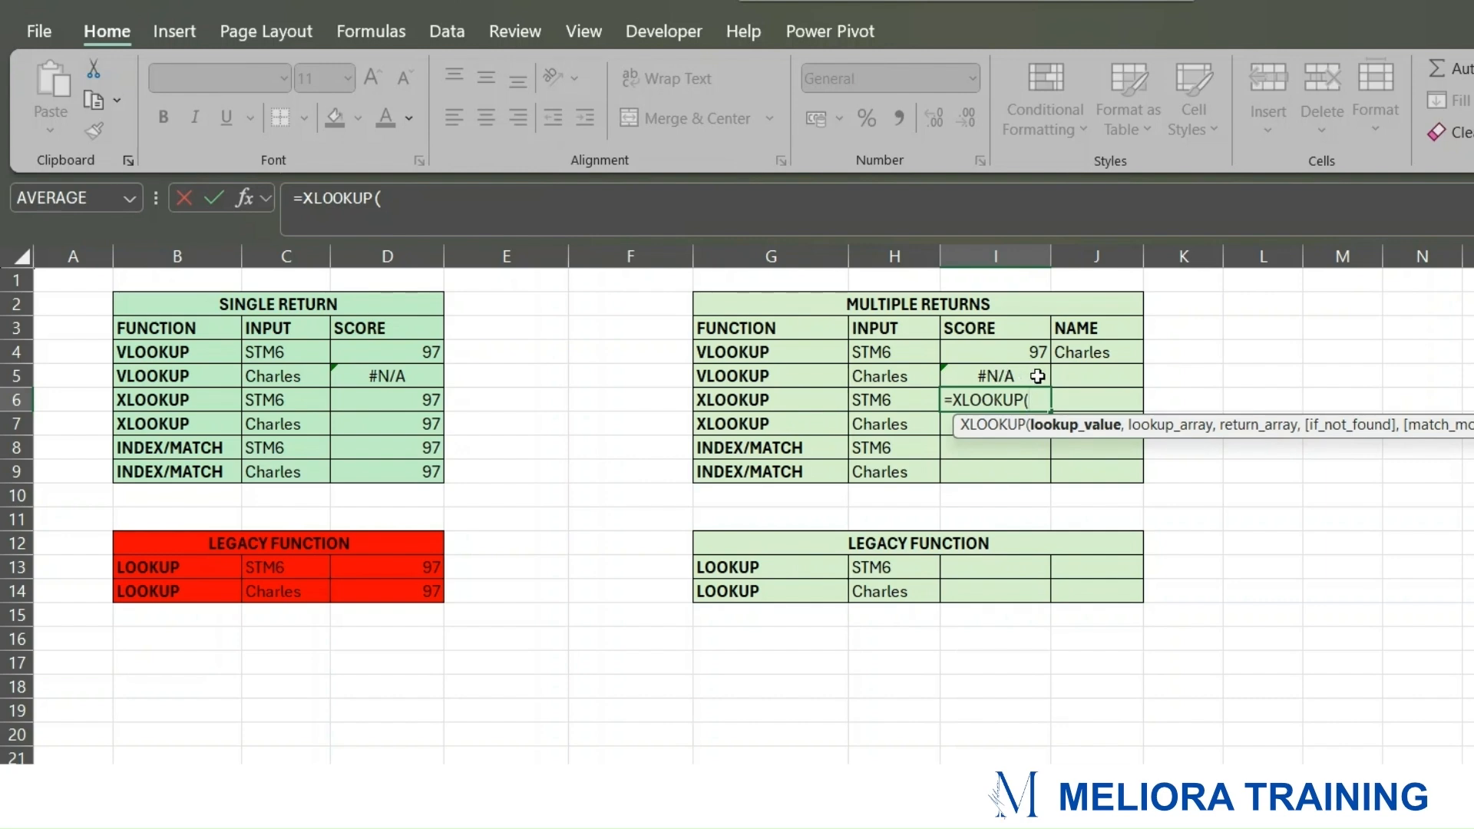
left_click(859, 400)
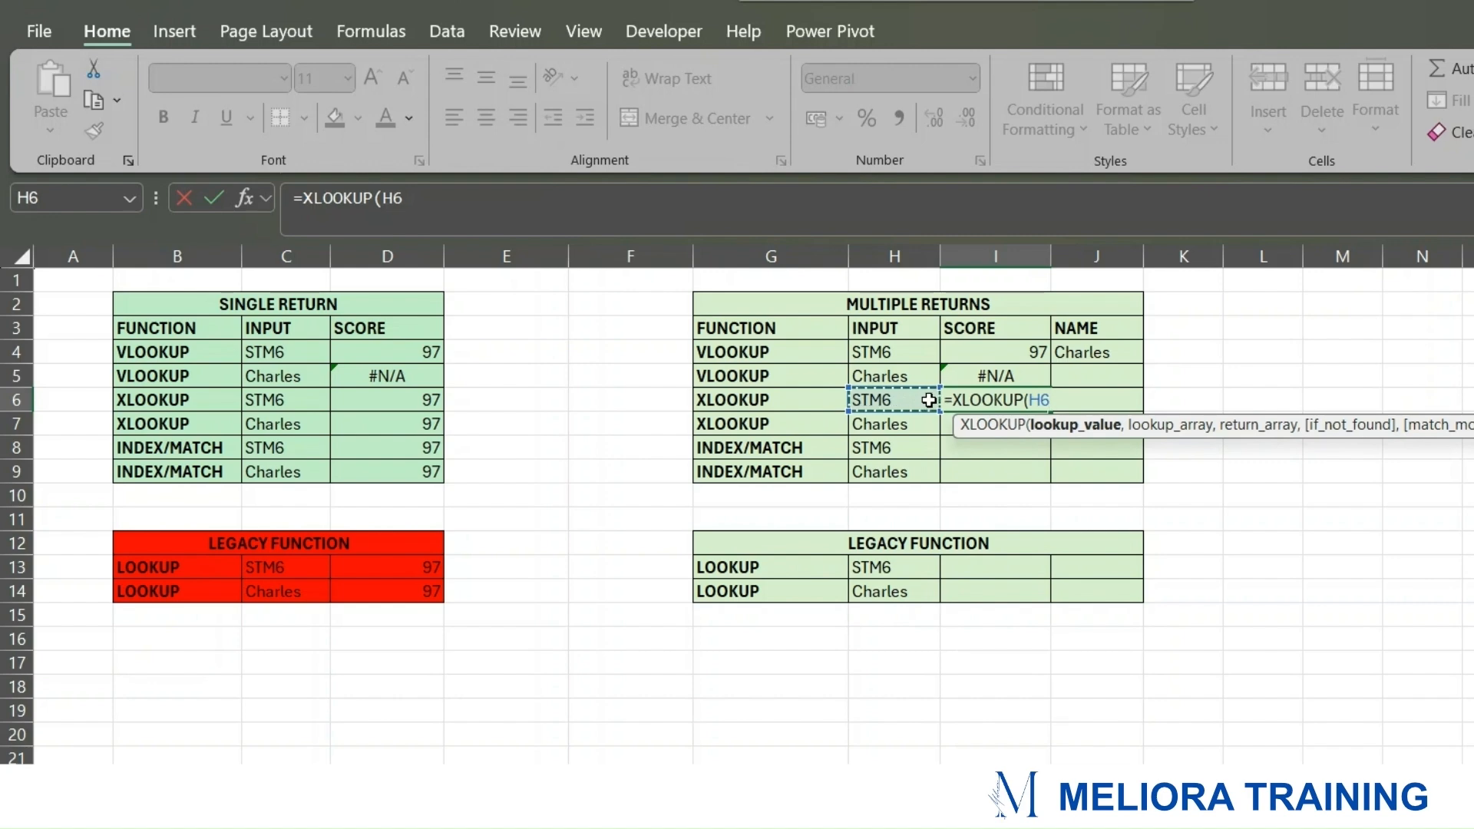
type(",SC")
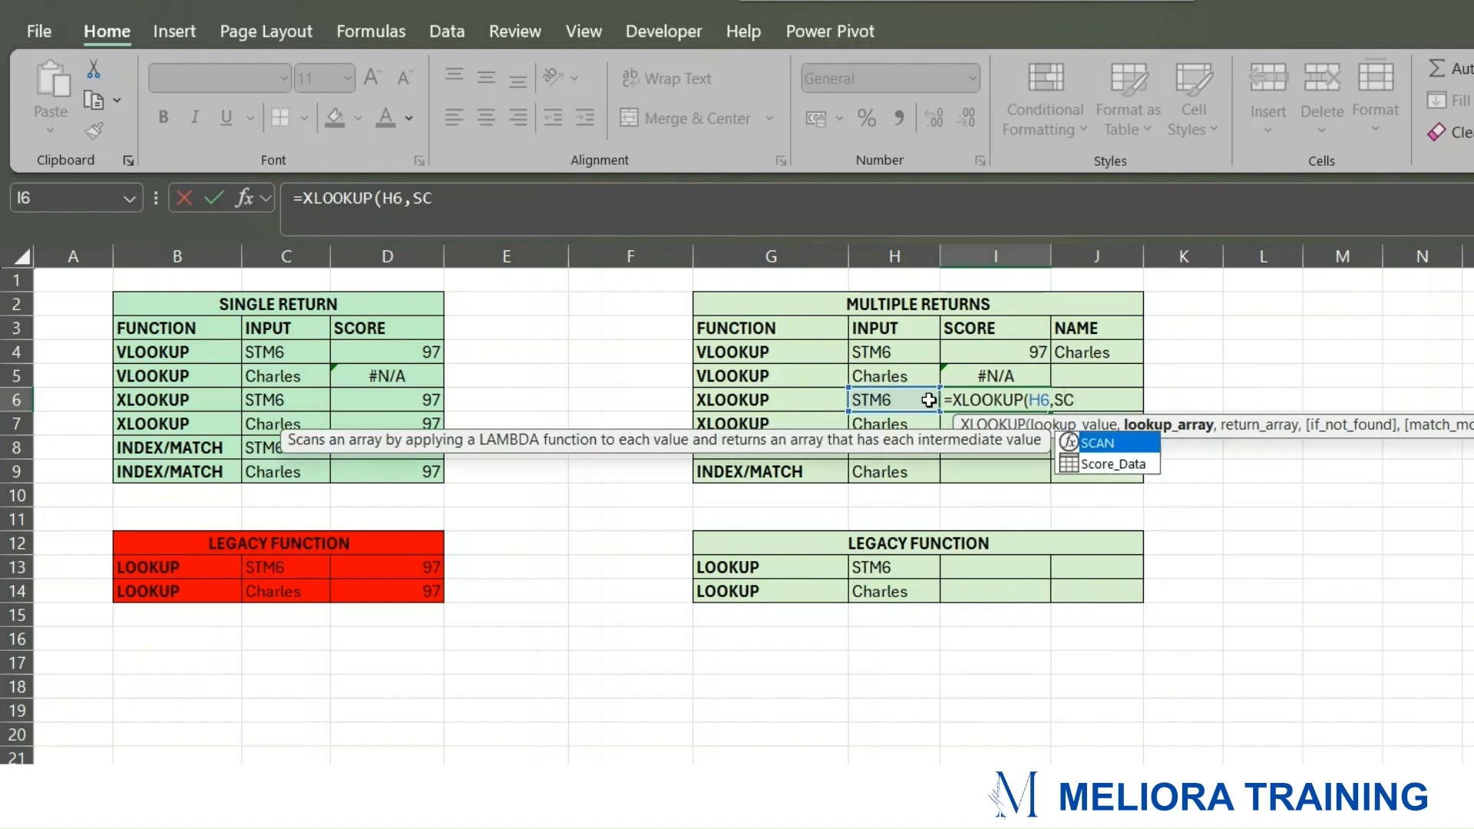
key("Down")
key("Tab")
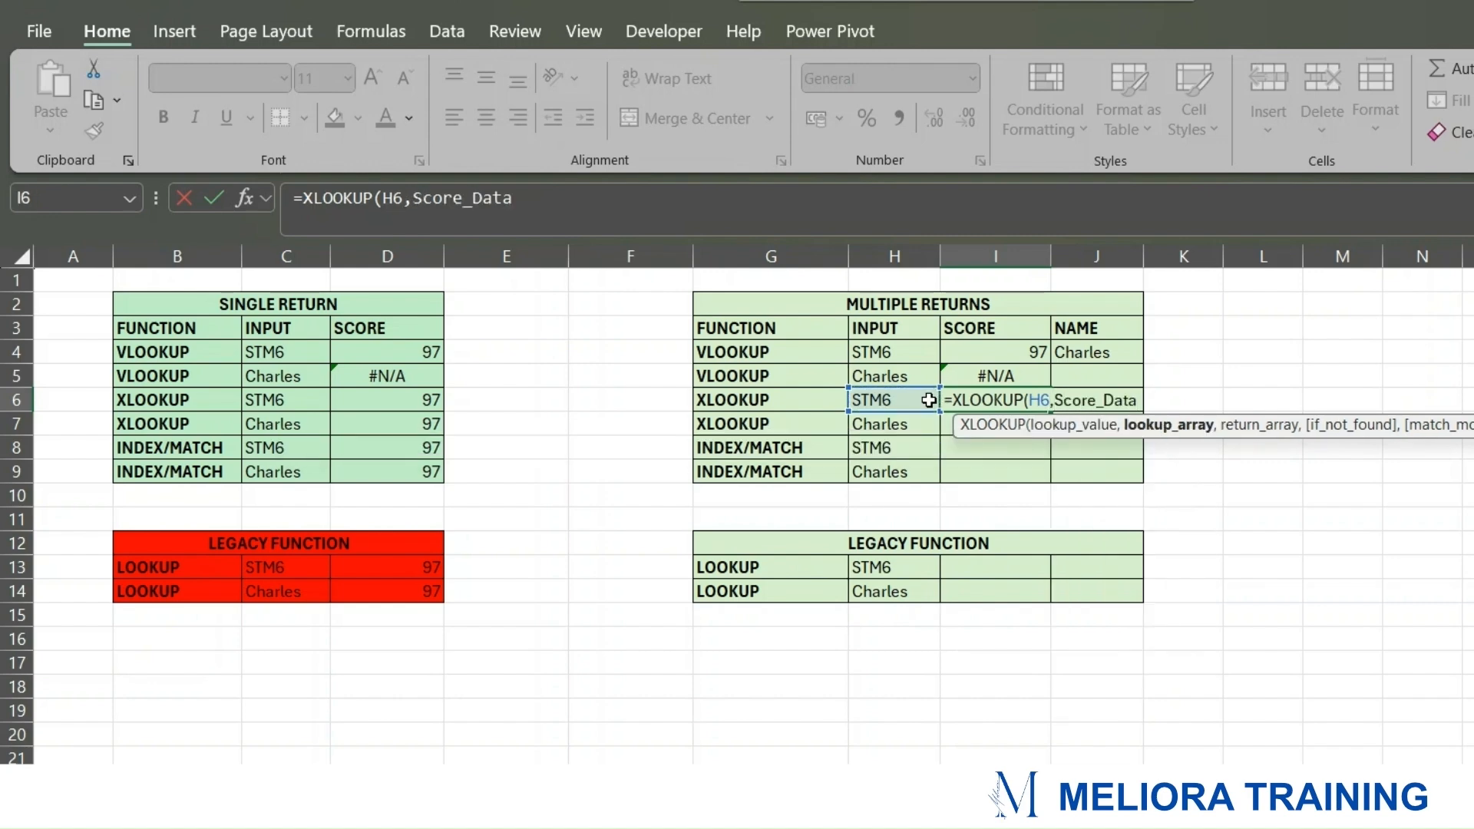
type("[ID")
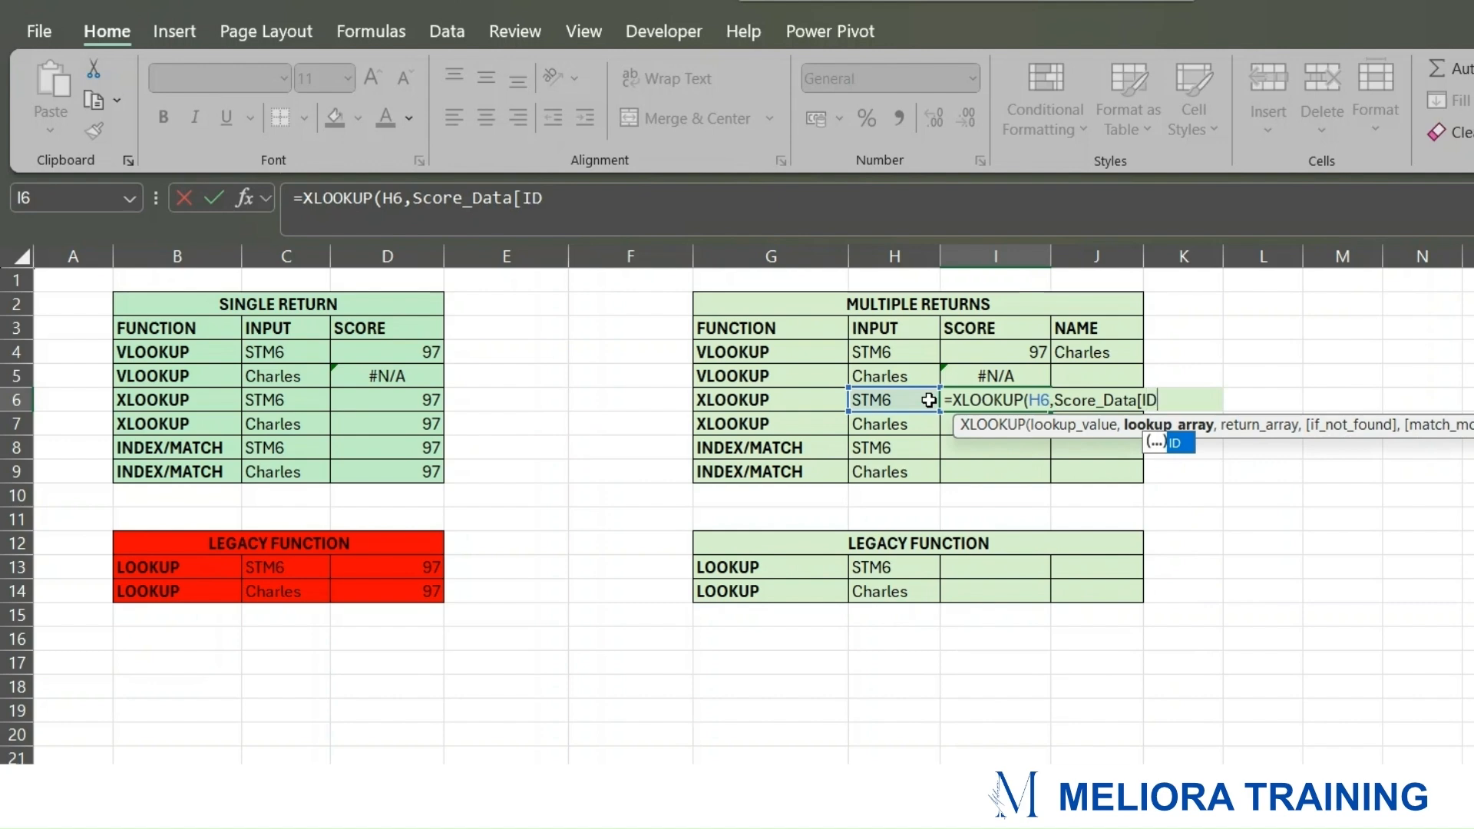
type("]")
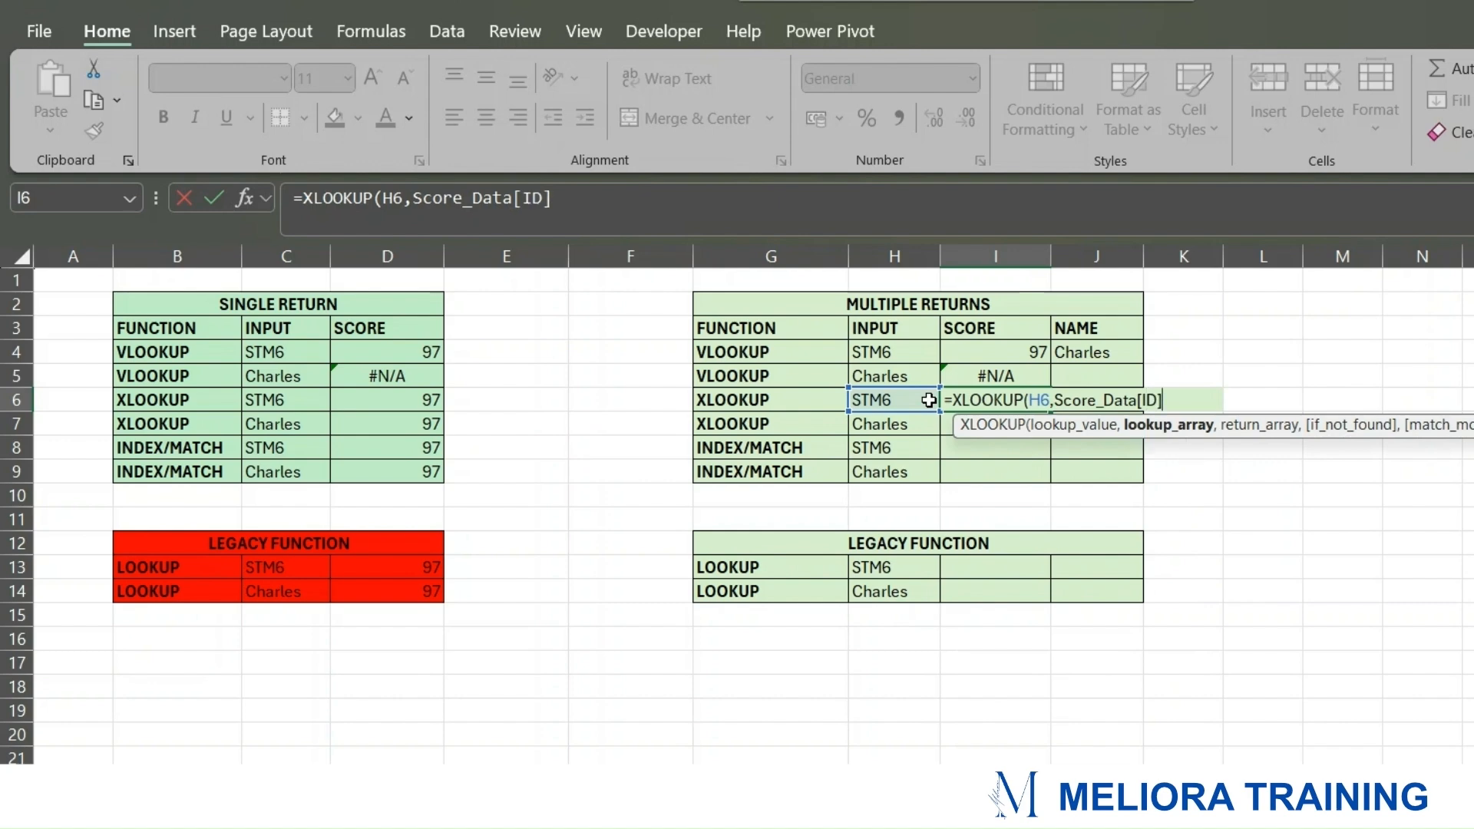
Step: Set the return array of the I6 XLOOKUP to the column range Score_Data[[SCORE]:[NAME]]
type(",SC")
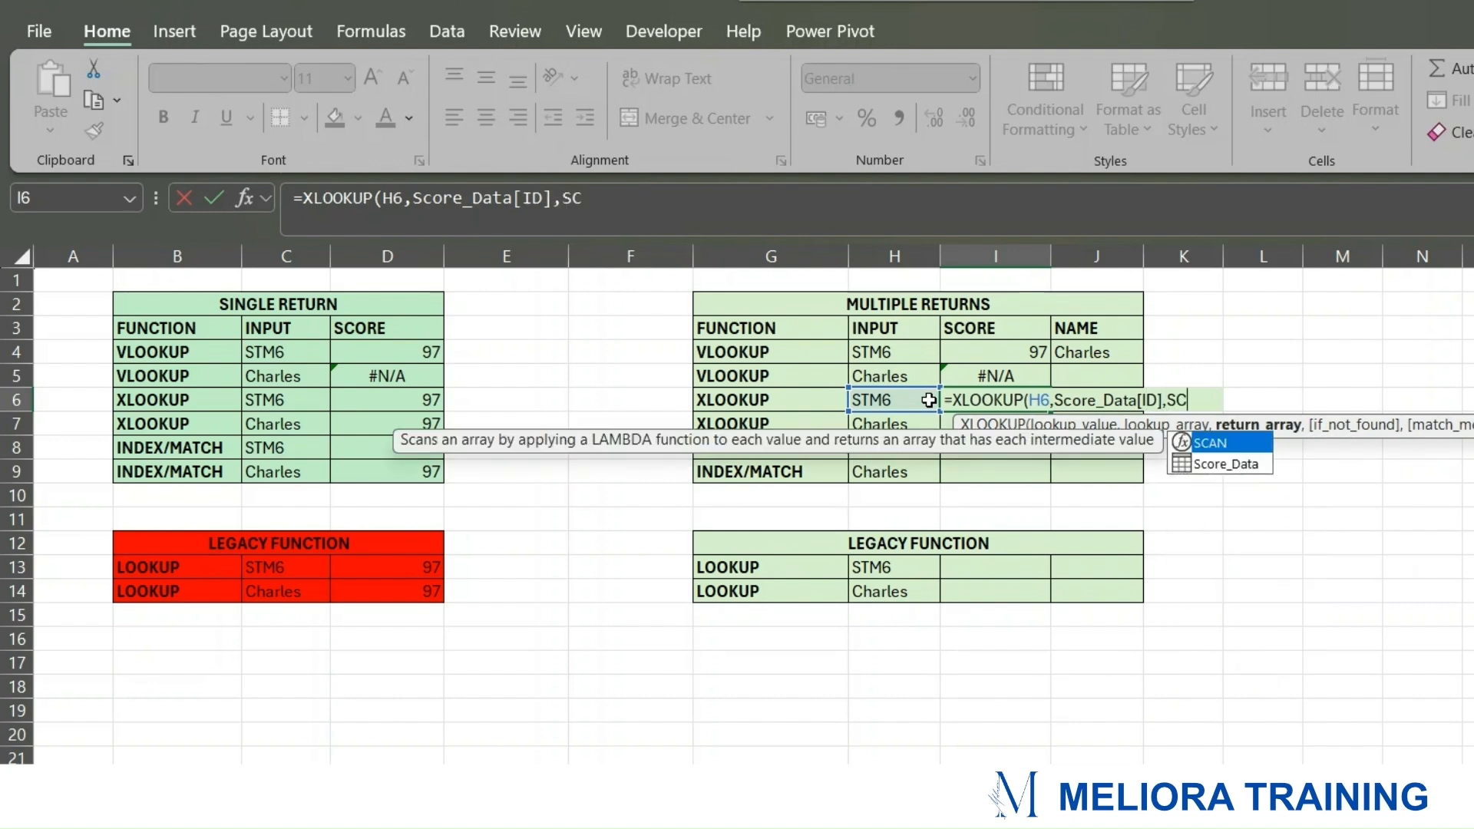
type("o")
key("Tab")
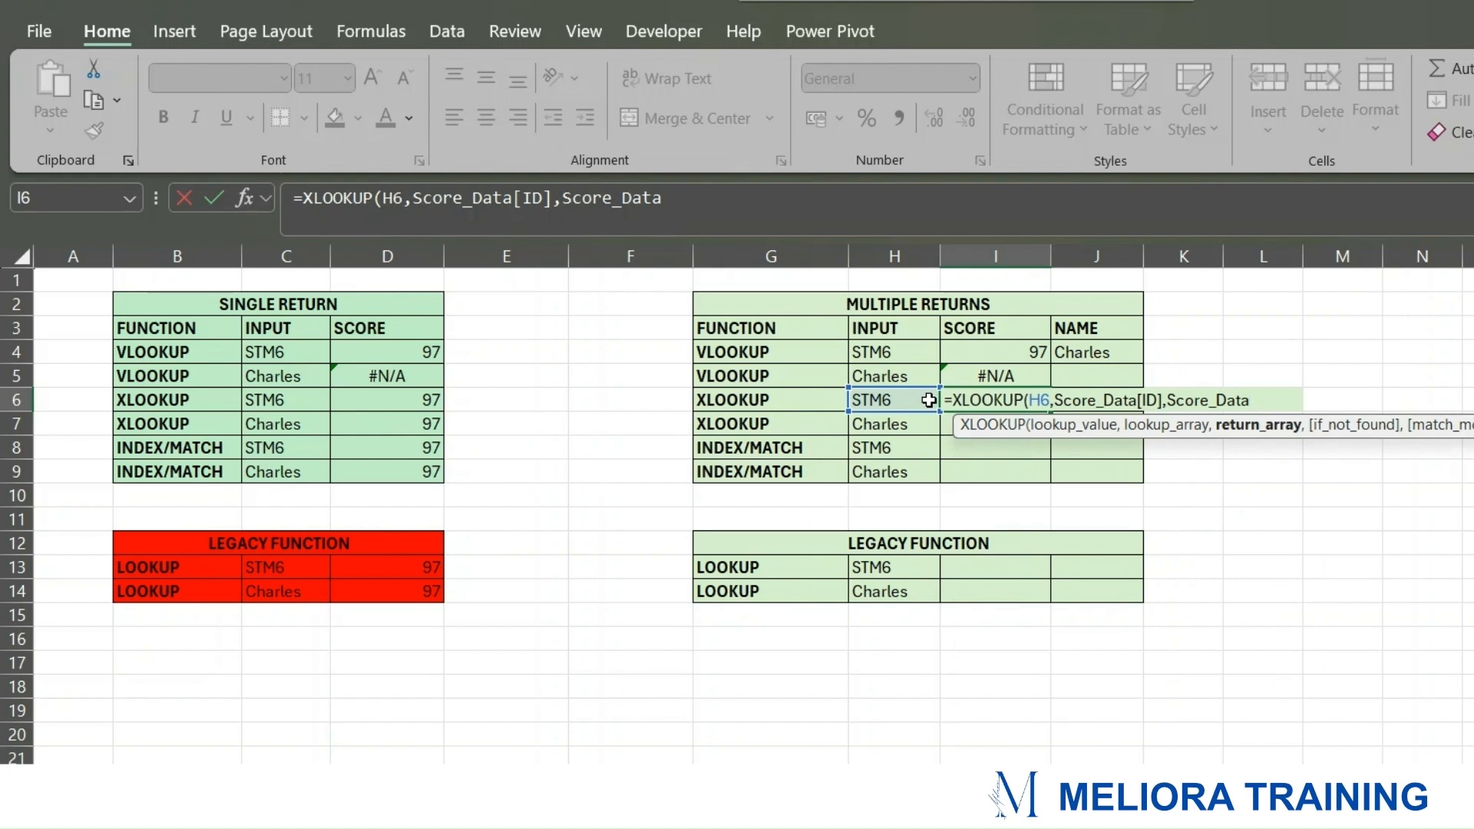
type("[")
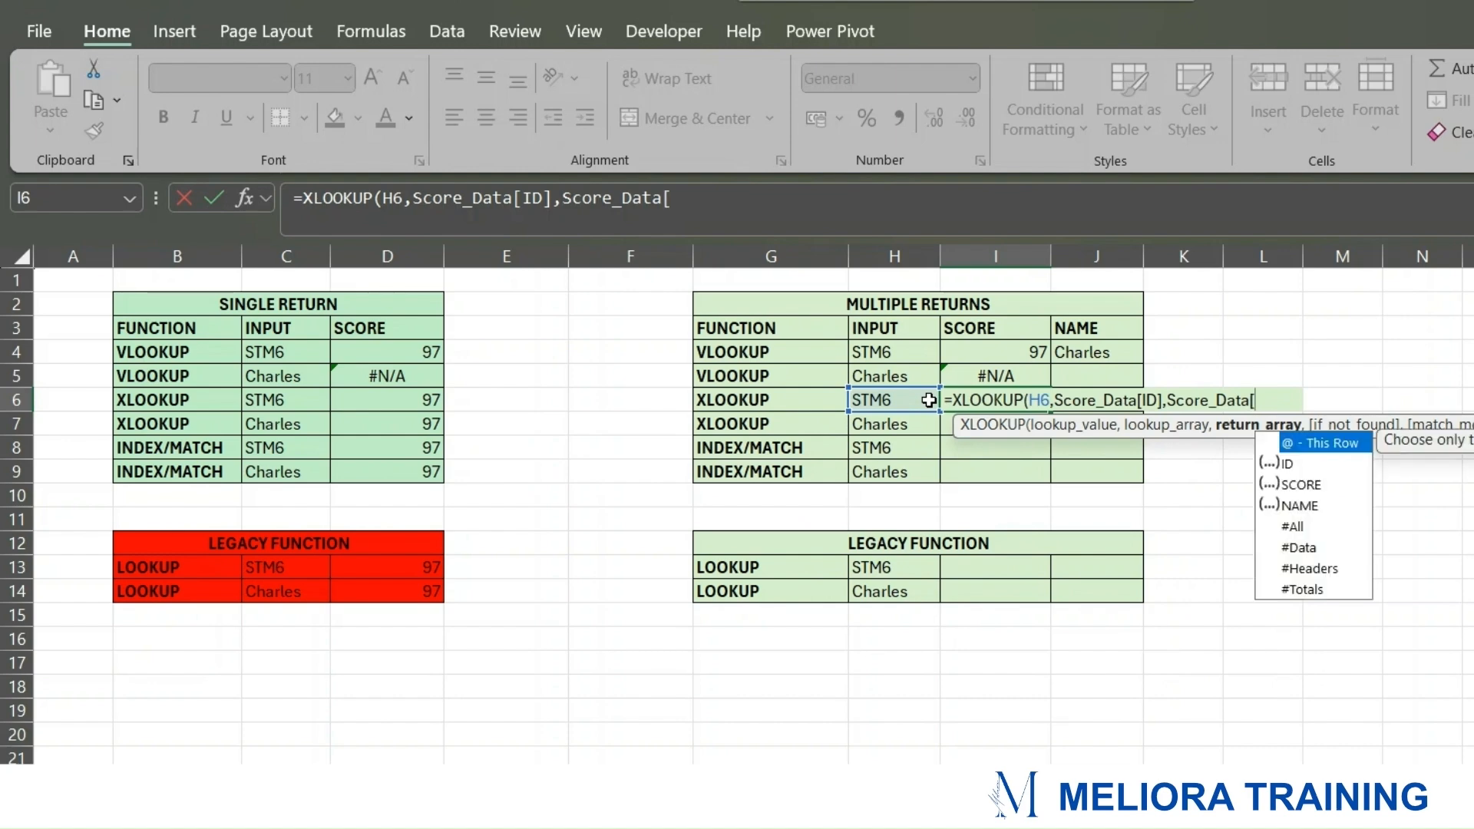
type("[")
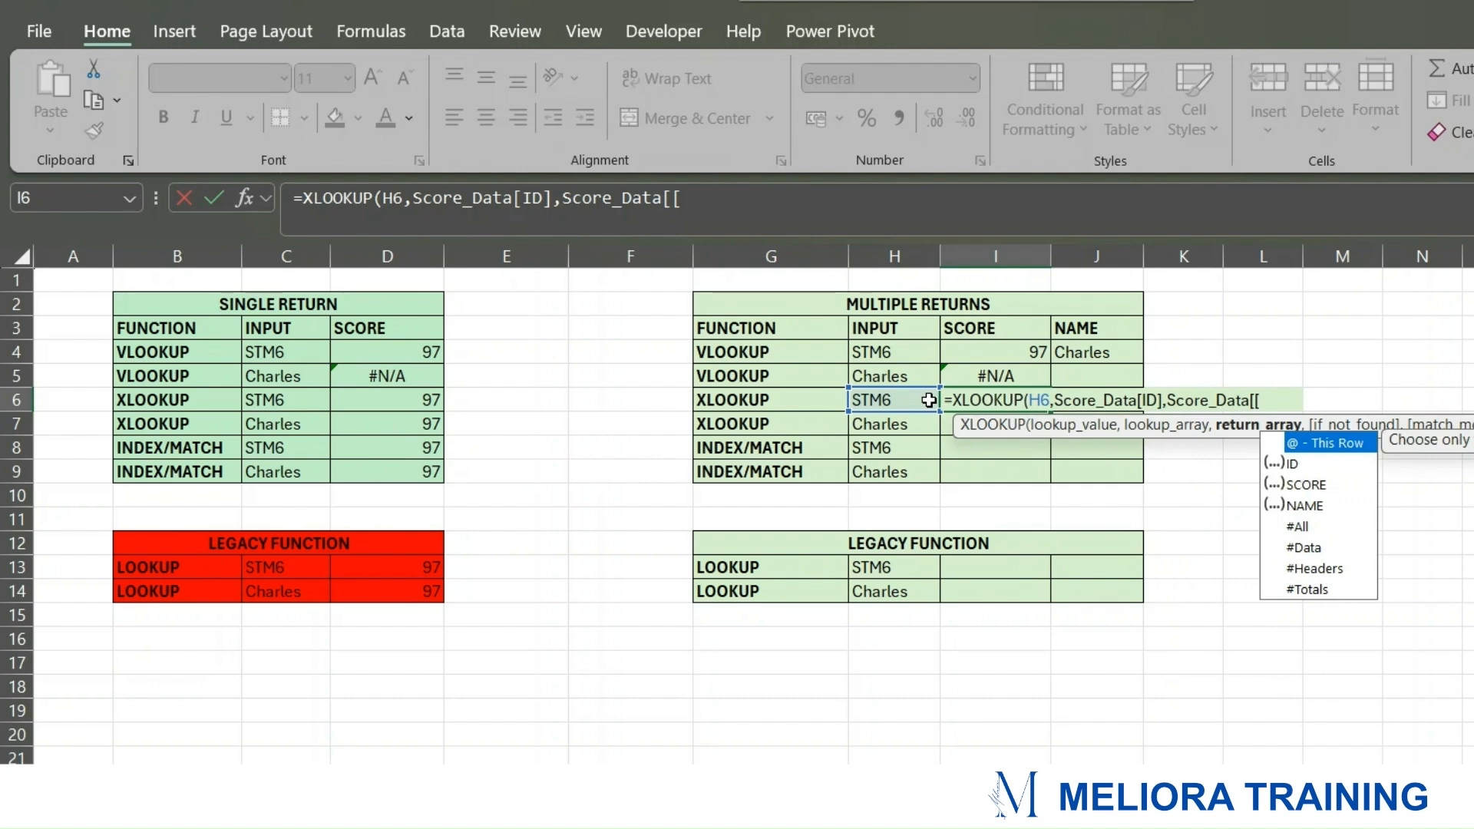
key("Down")
key("Down")
key("Tab")
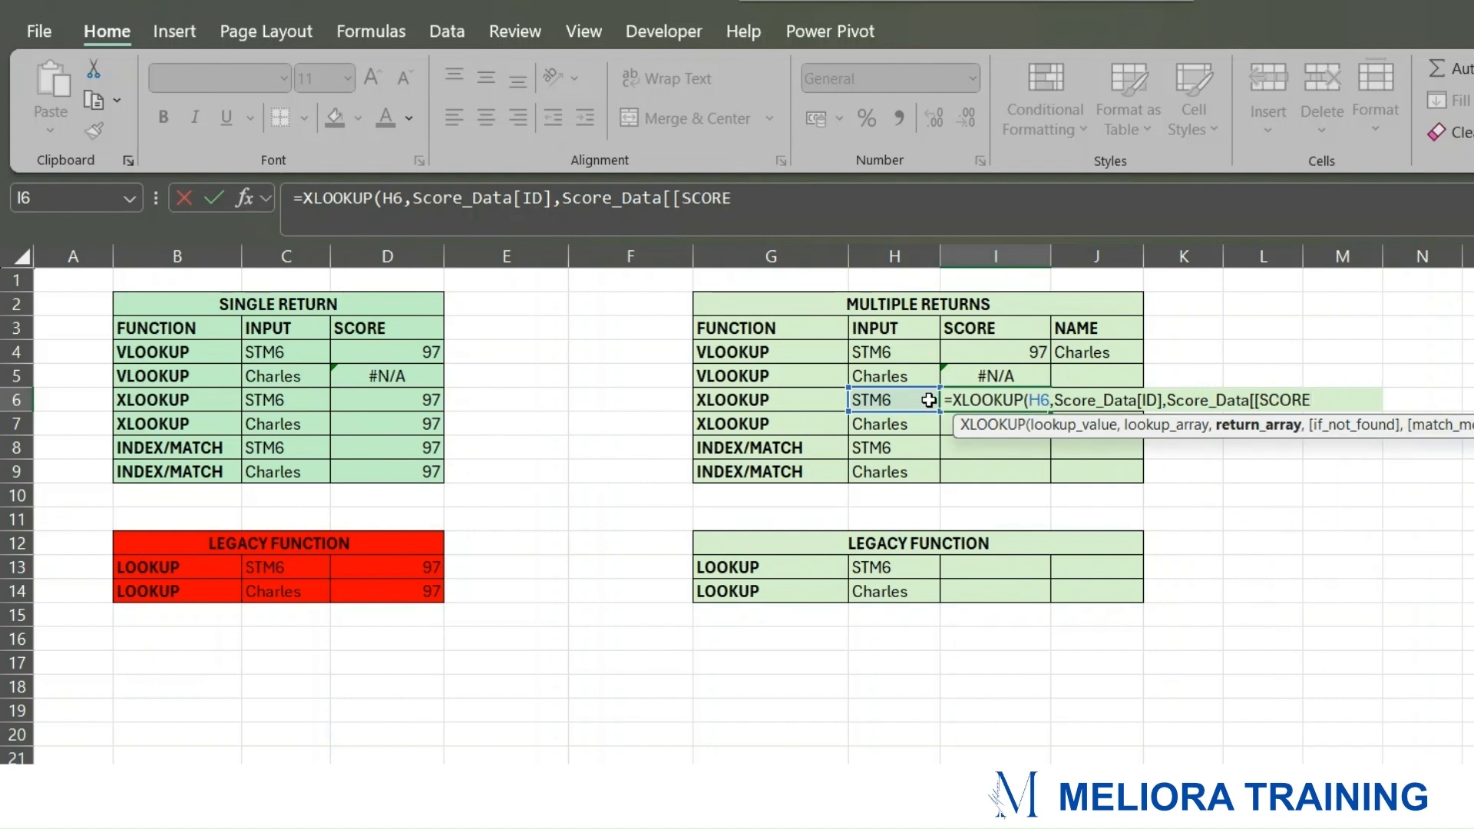
type("]:[")
key("Down")
key("Down")
key("Down")
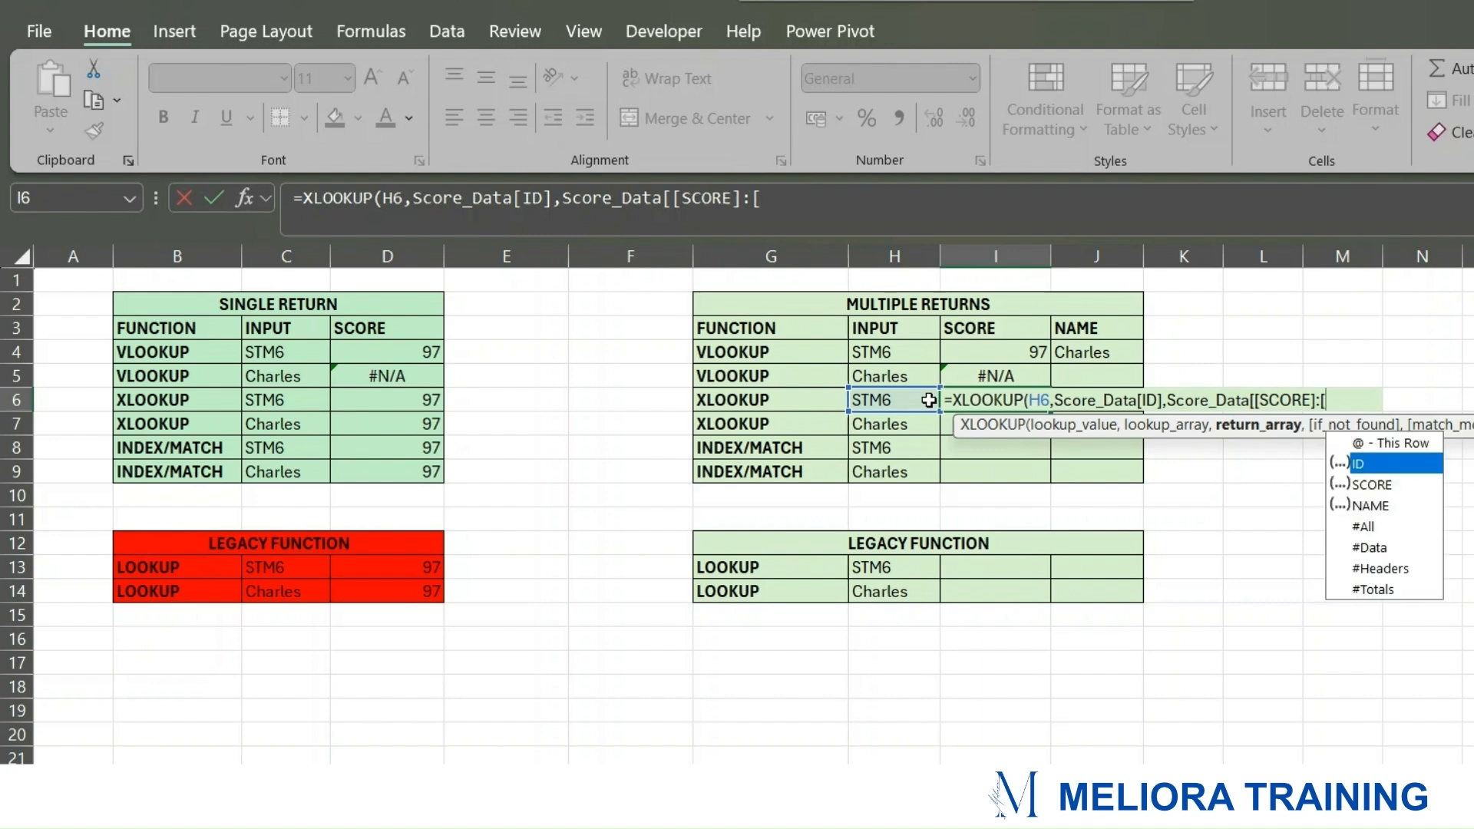
key("Tab")
type("]]")
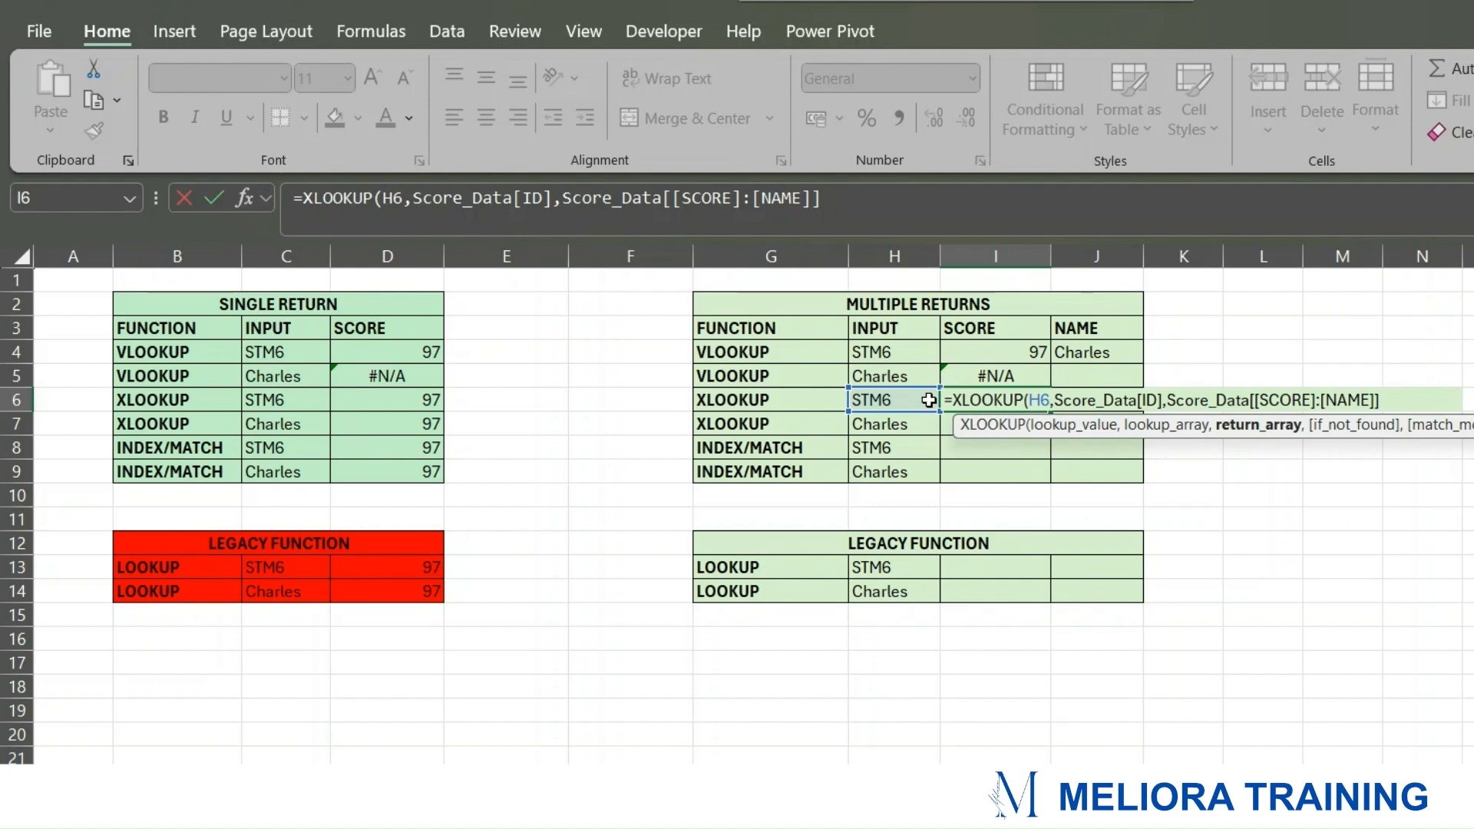
Step: Leave the I6 if_not_found argument empty, set match mode 0 for exact match, and complete the XLOOKUP formula
type(",")
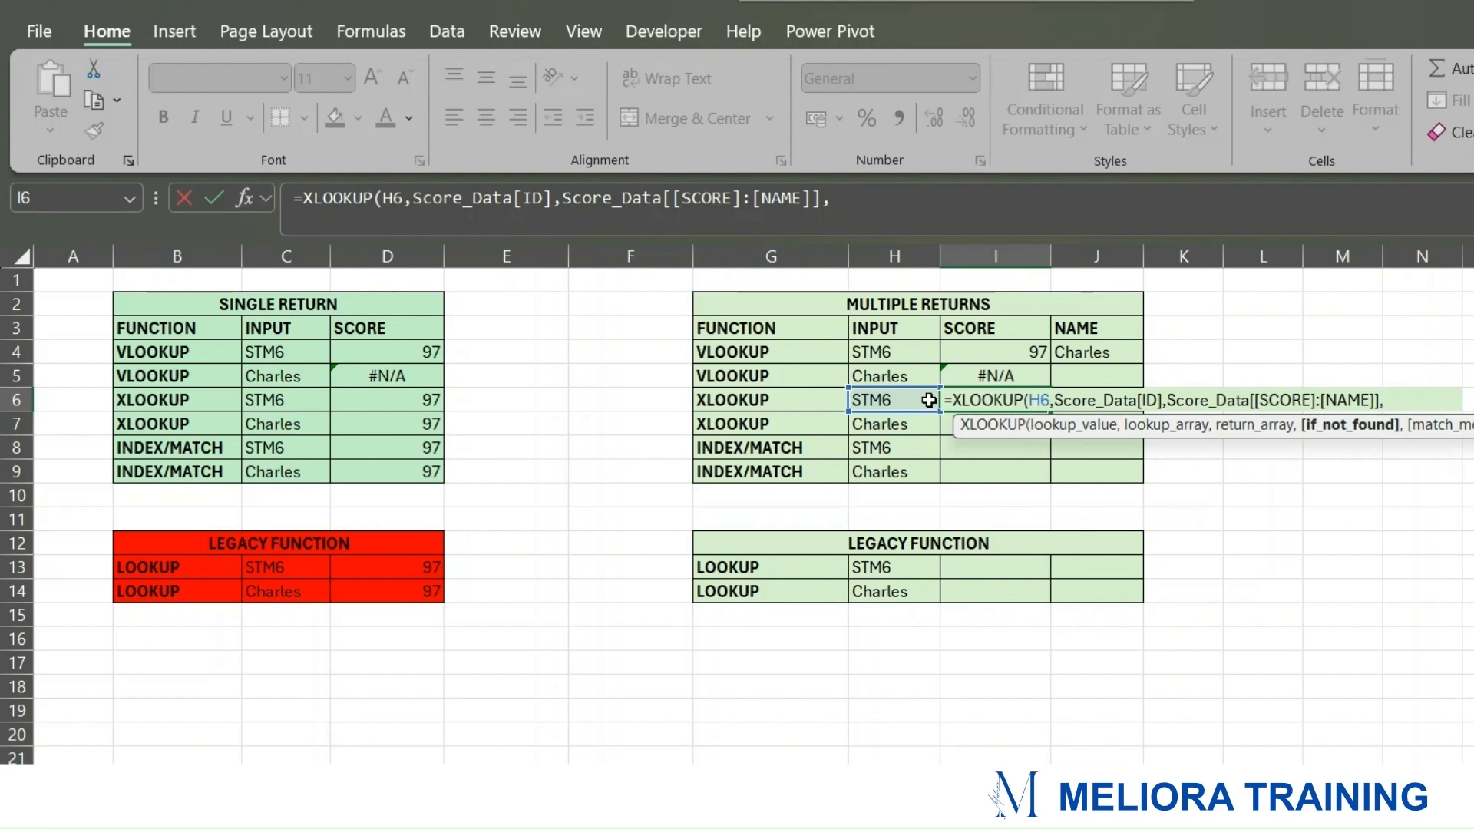
type(",")
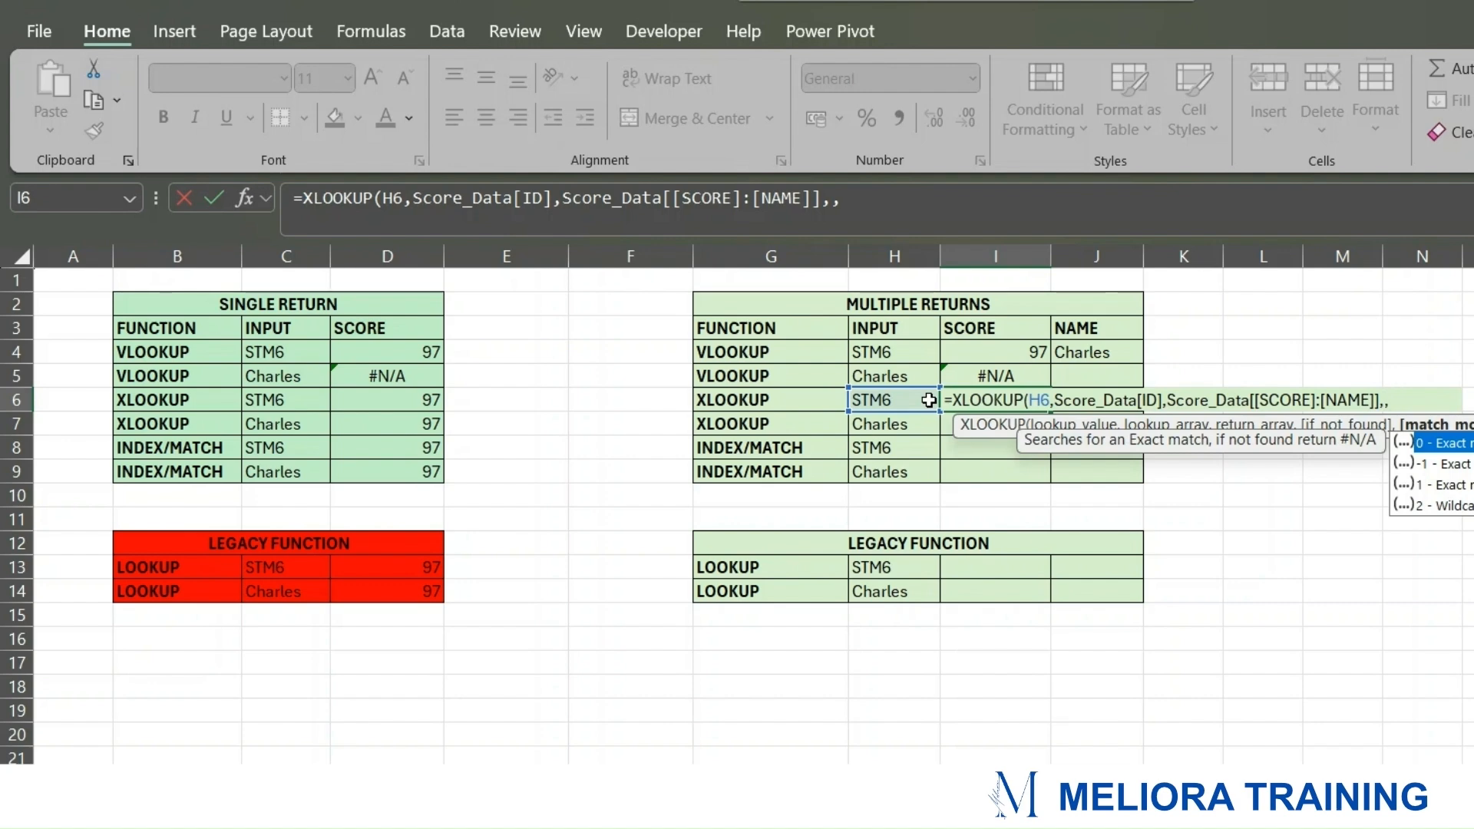
type("0)")
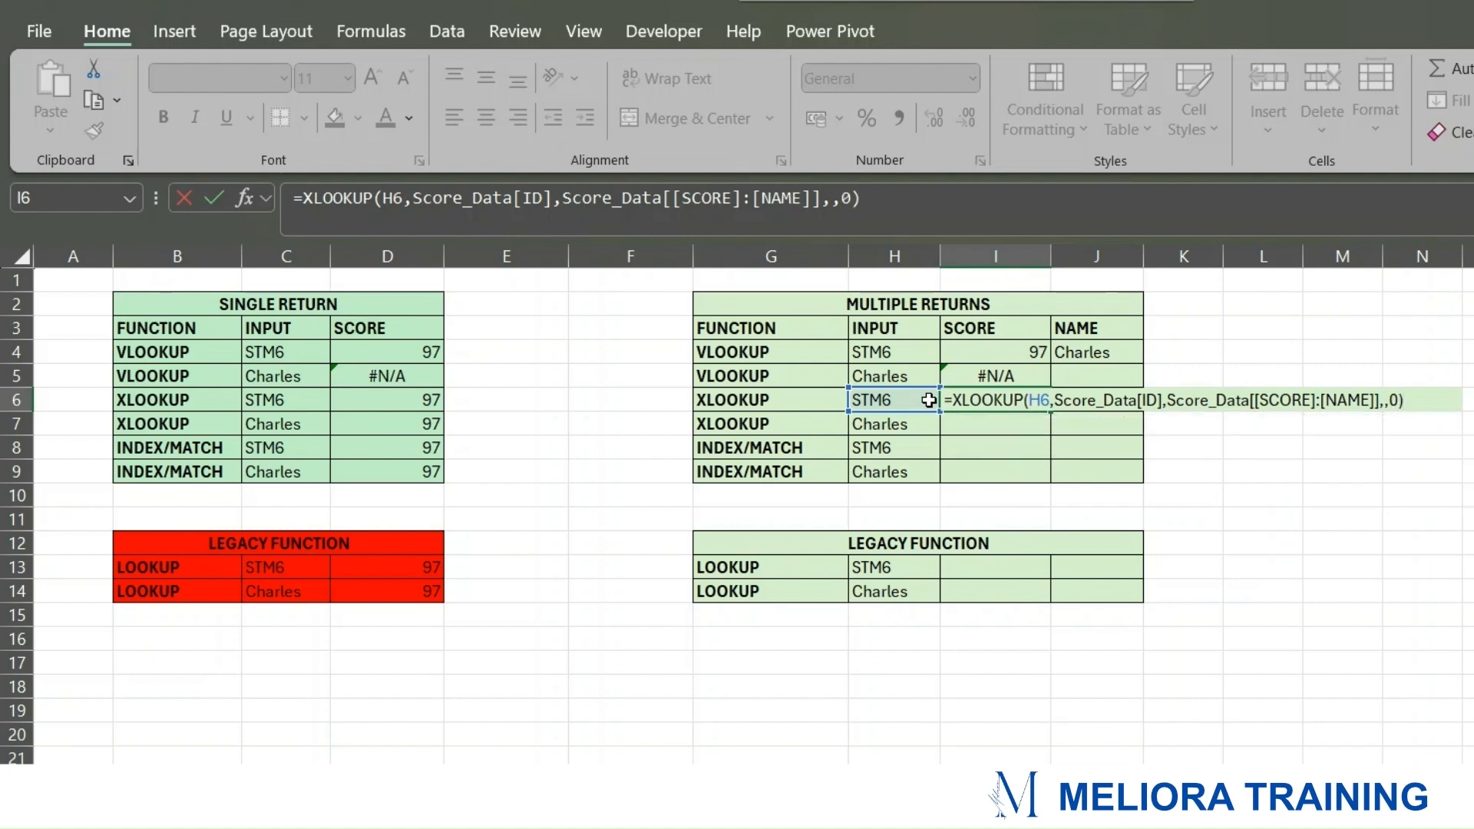
key("Return")
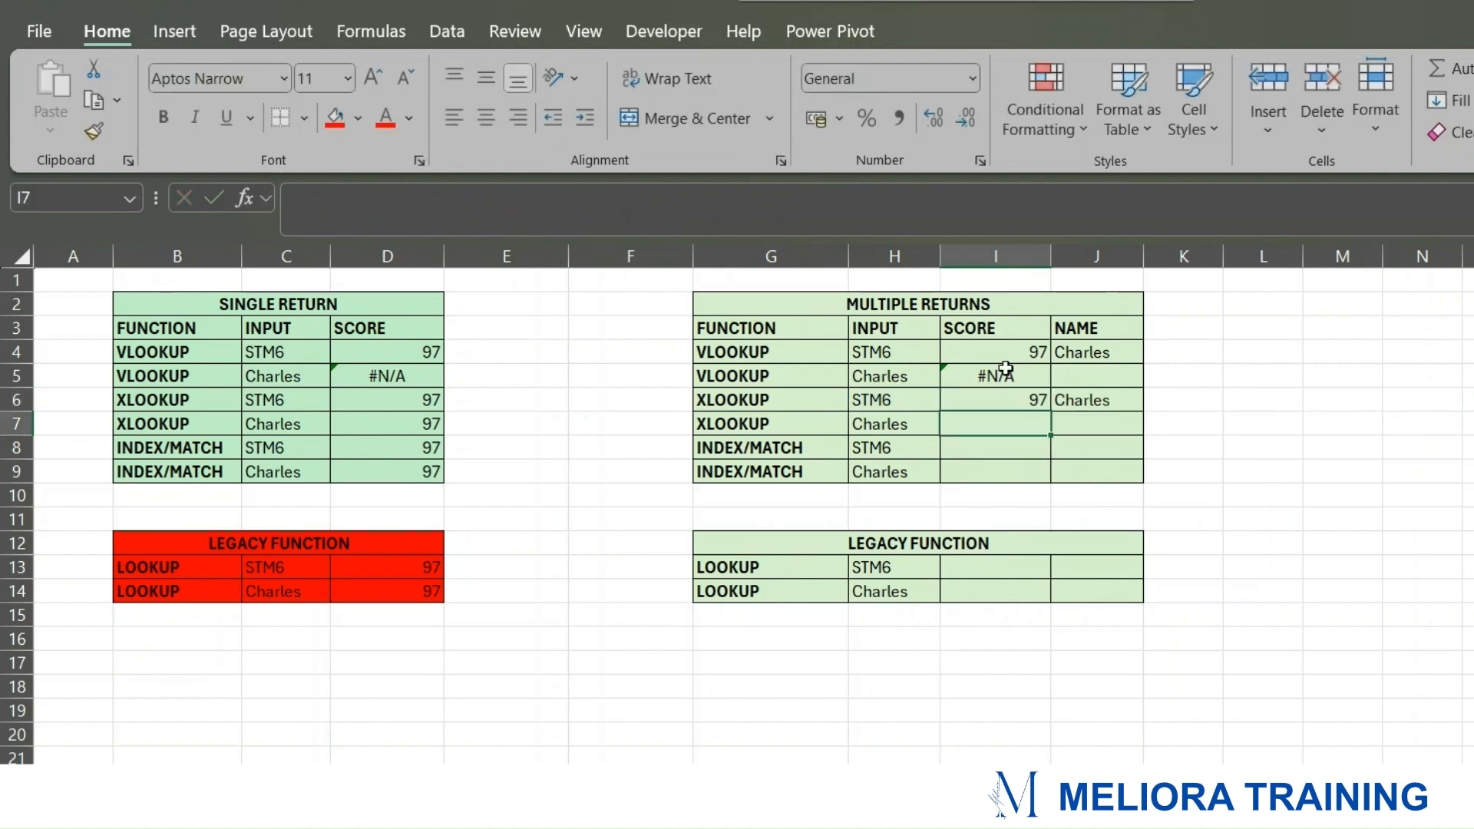
left_click(1021, 396)
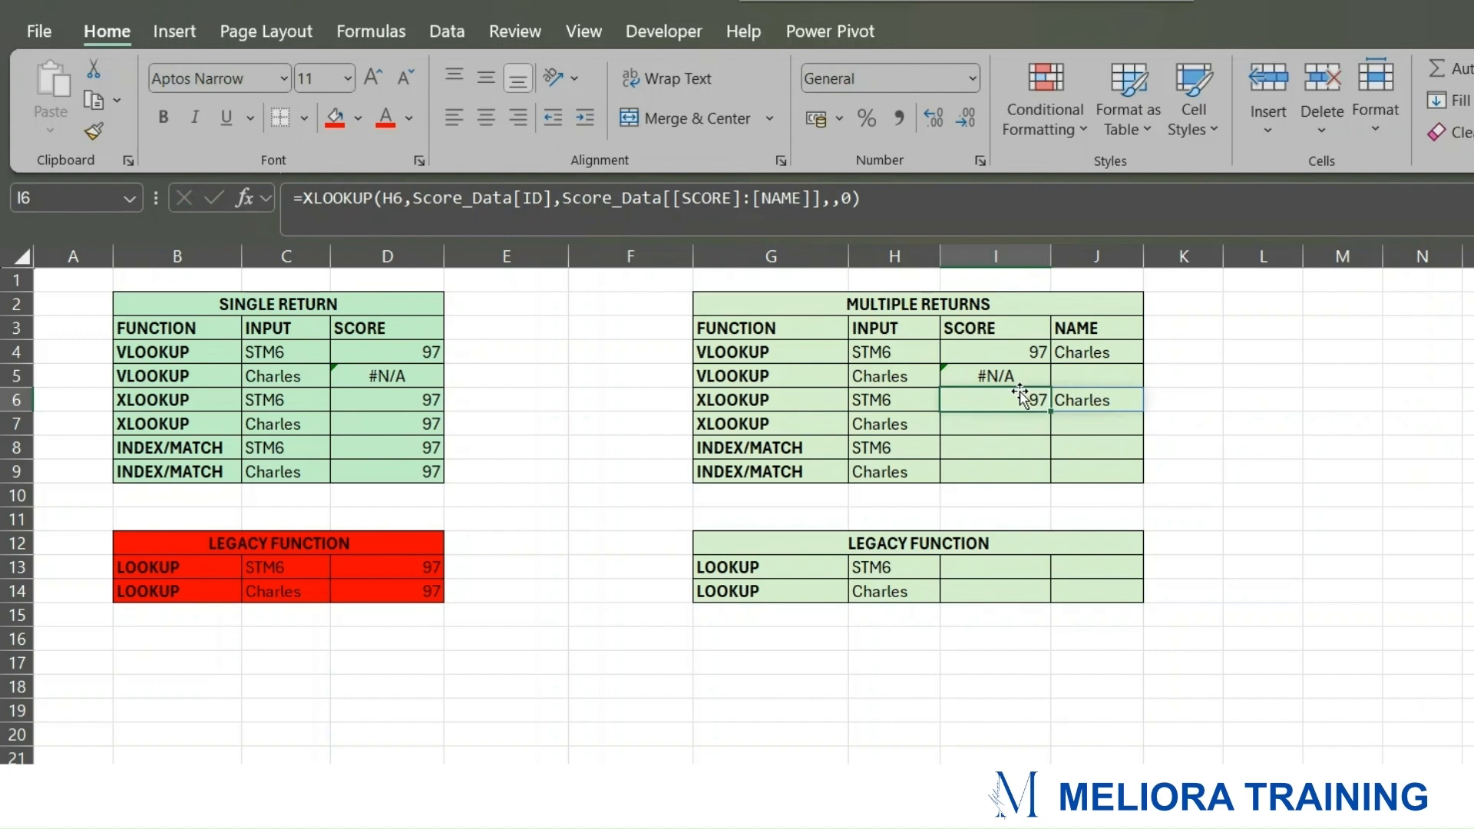
Step: Start an XLOOKUP formula in I7 with H7 as the lookup value and Score_Data[NAME] as the lookup array
left_click(993, 424)
type("=XL")
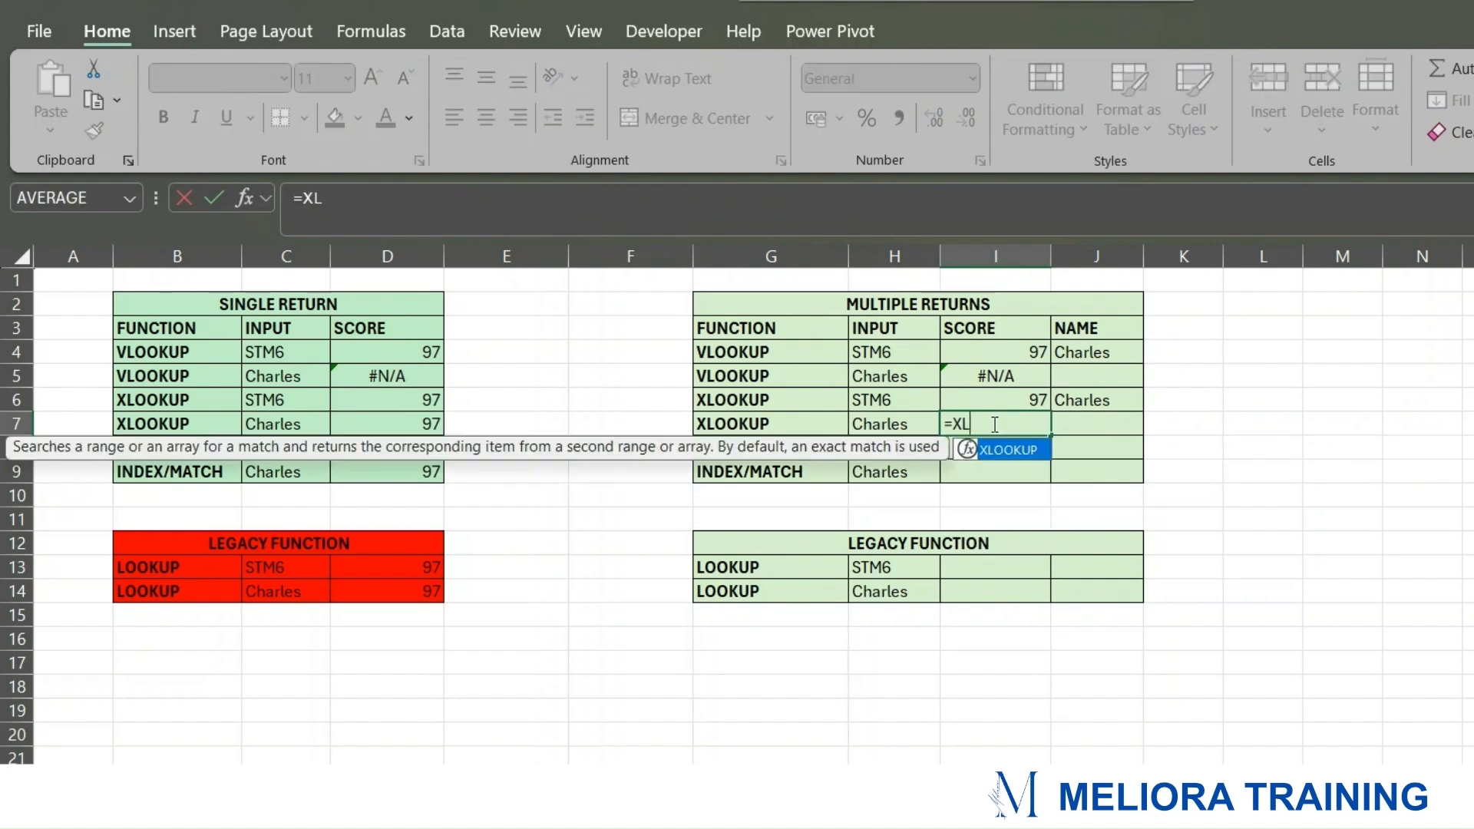
key("Tab")
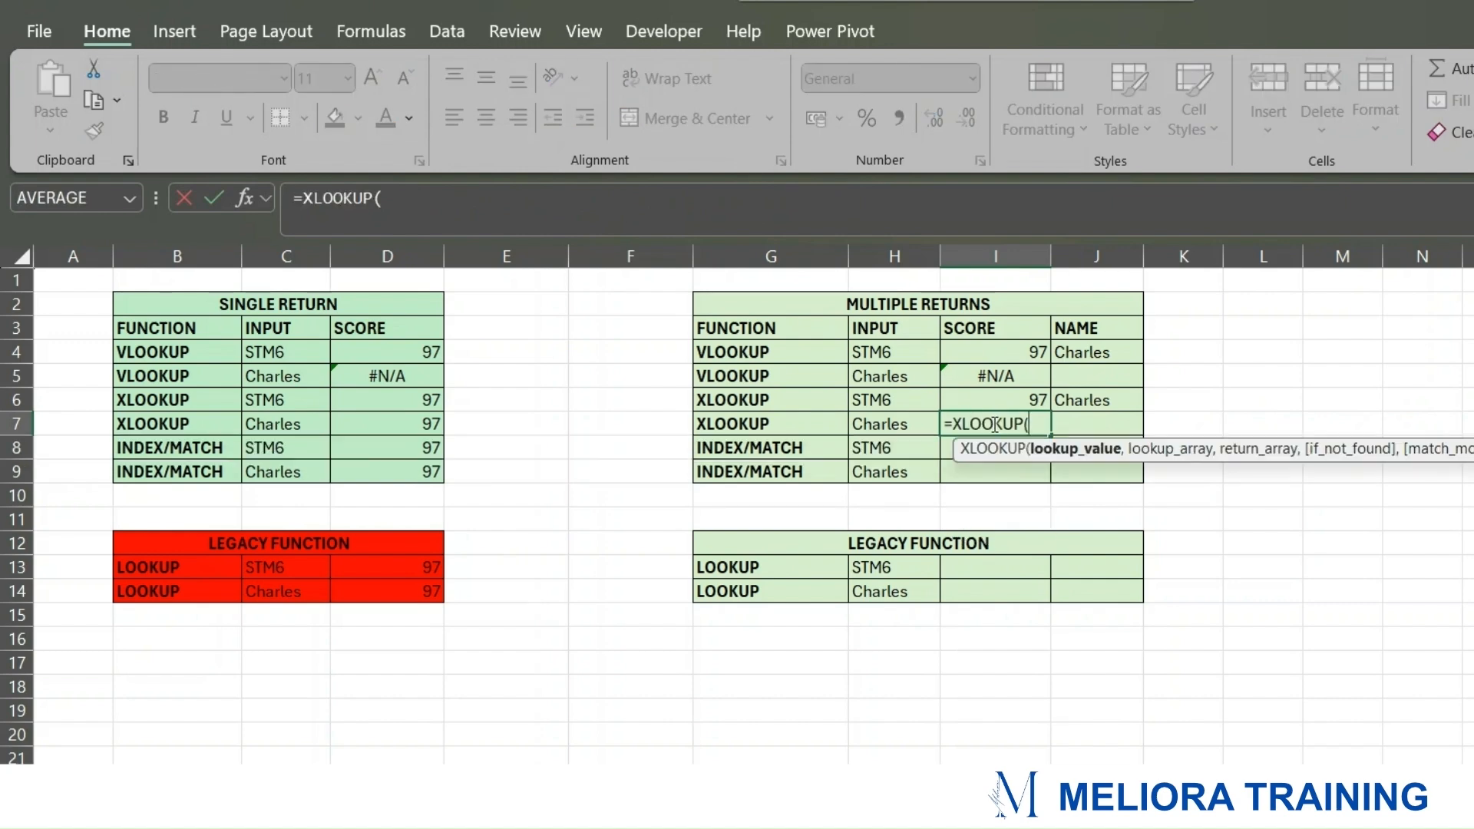
left_click(885, 422)
type(",")
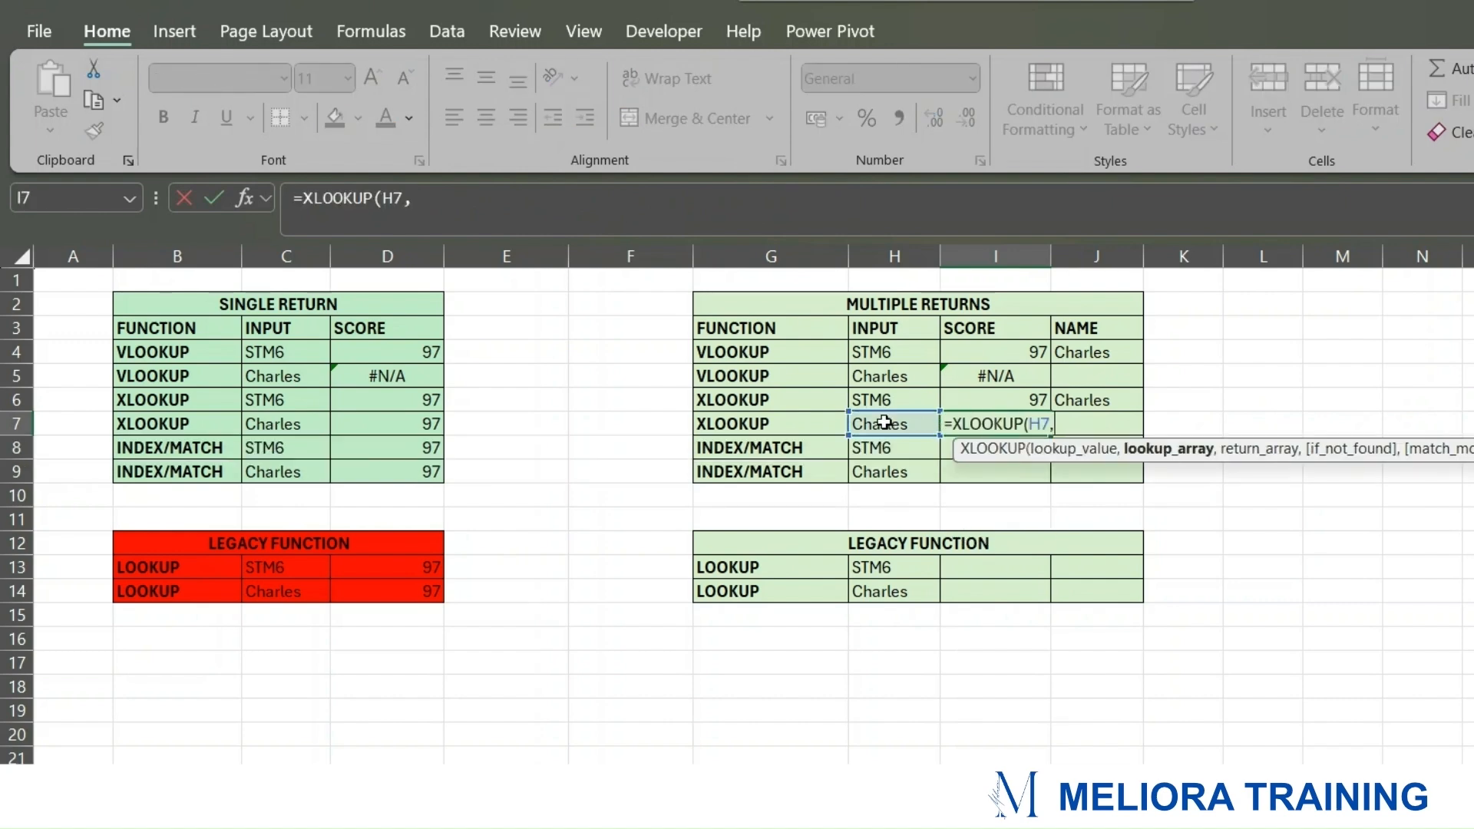
type("Sc")
key("Down")
key("Tab")
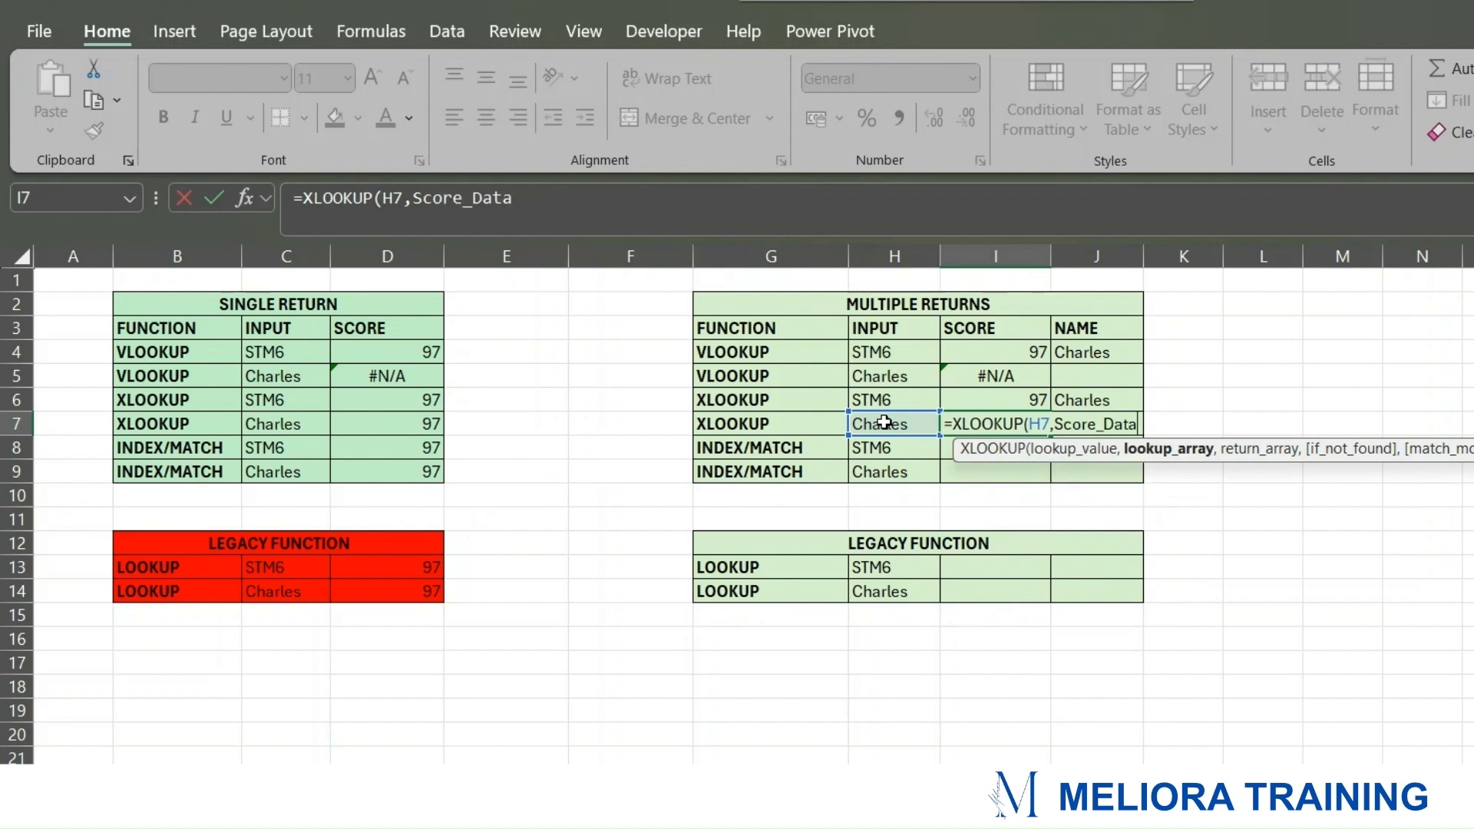
type("[N")
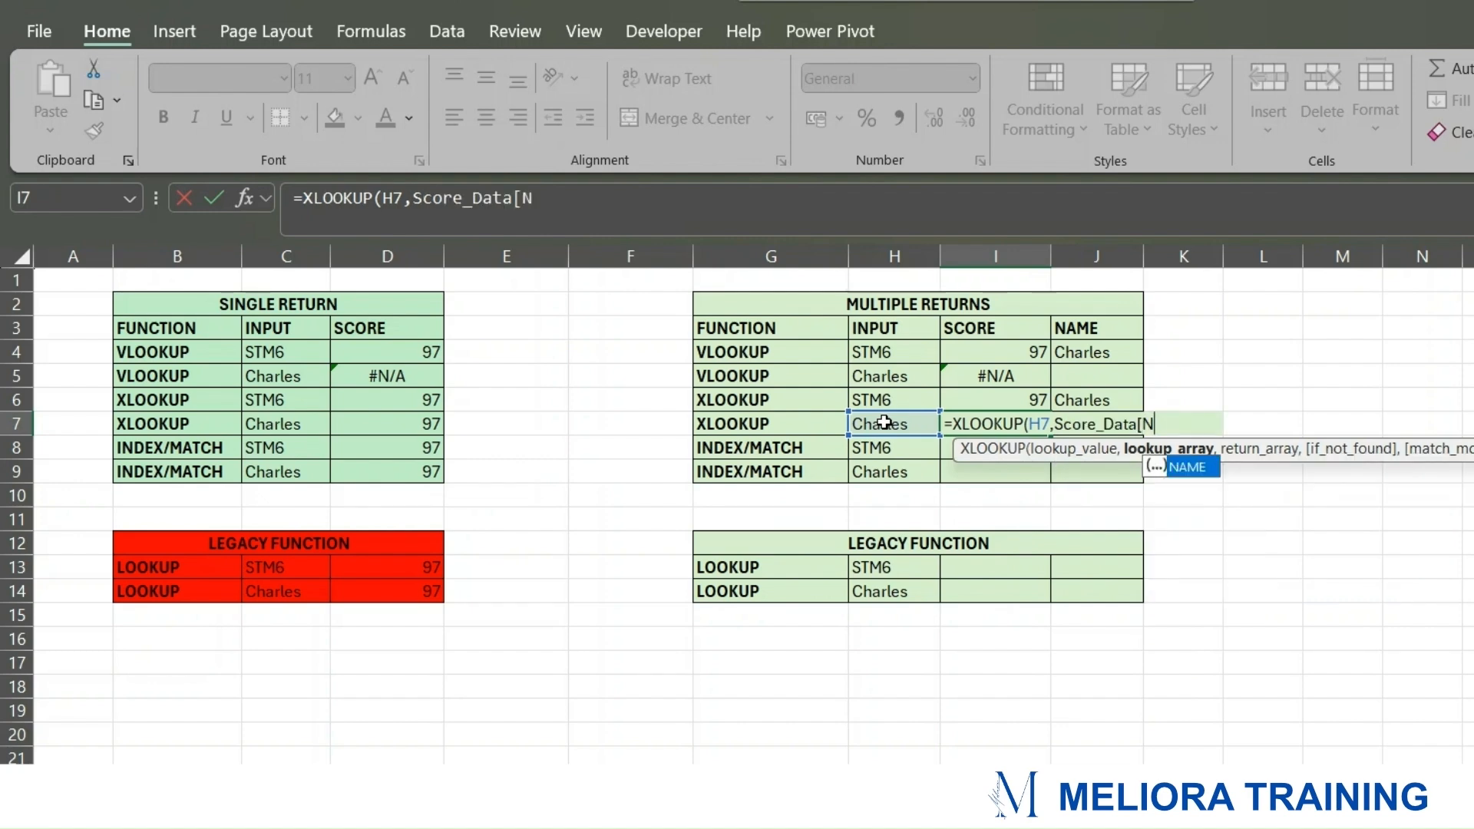
key("Tab")
type("],")
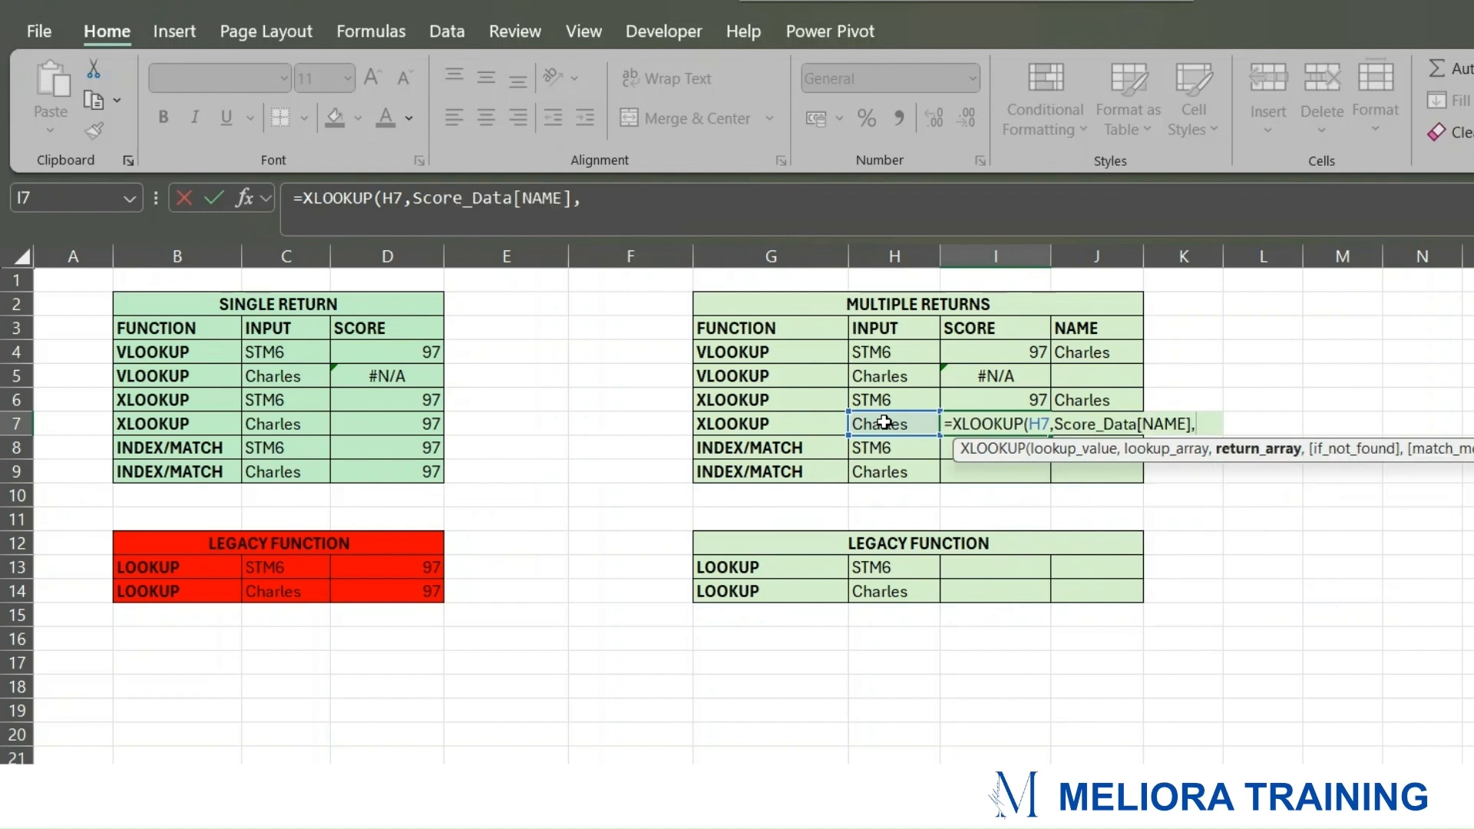
Step: Set the return array of the I7 XLOOKUP to the column range Score_Data[[SCORE]:[NAME]]
type("Sc")
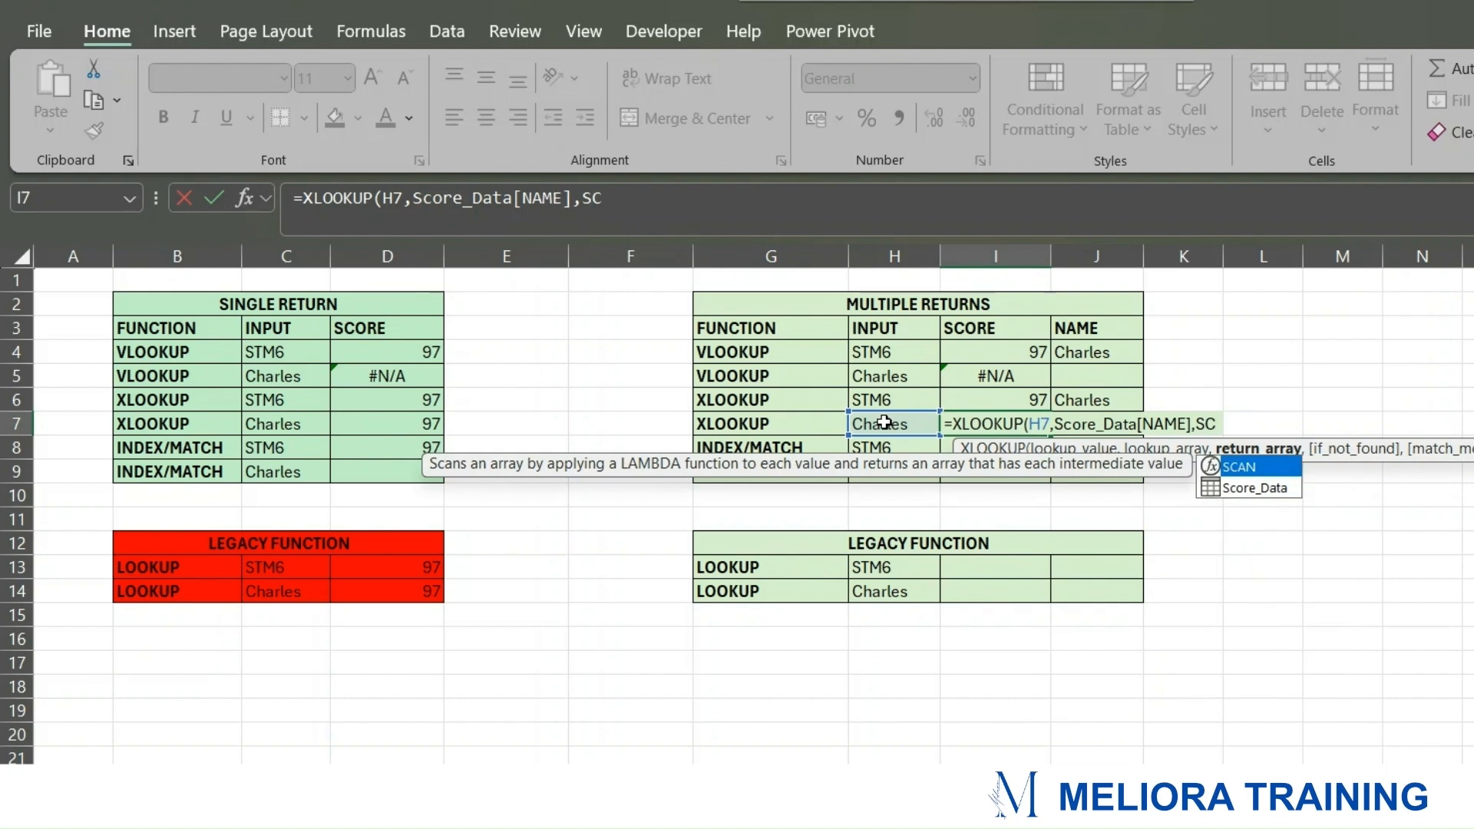
key("Down")
key("Tab")
type("[")
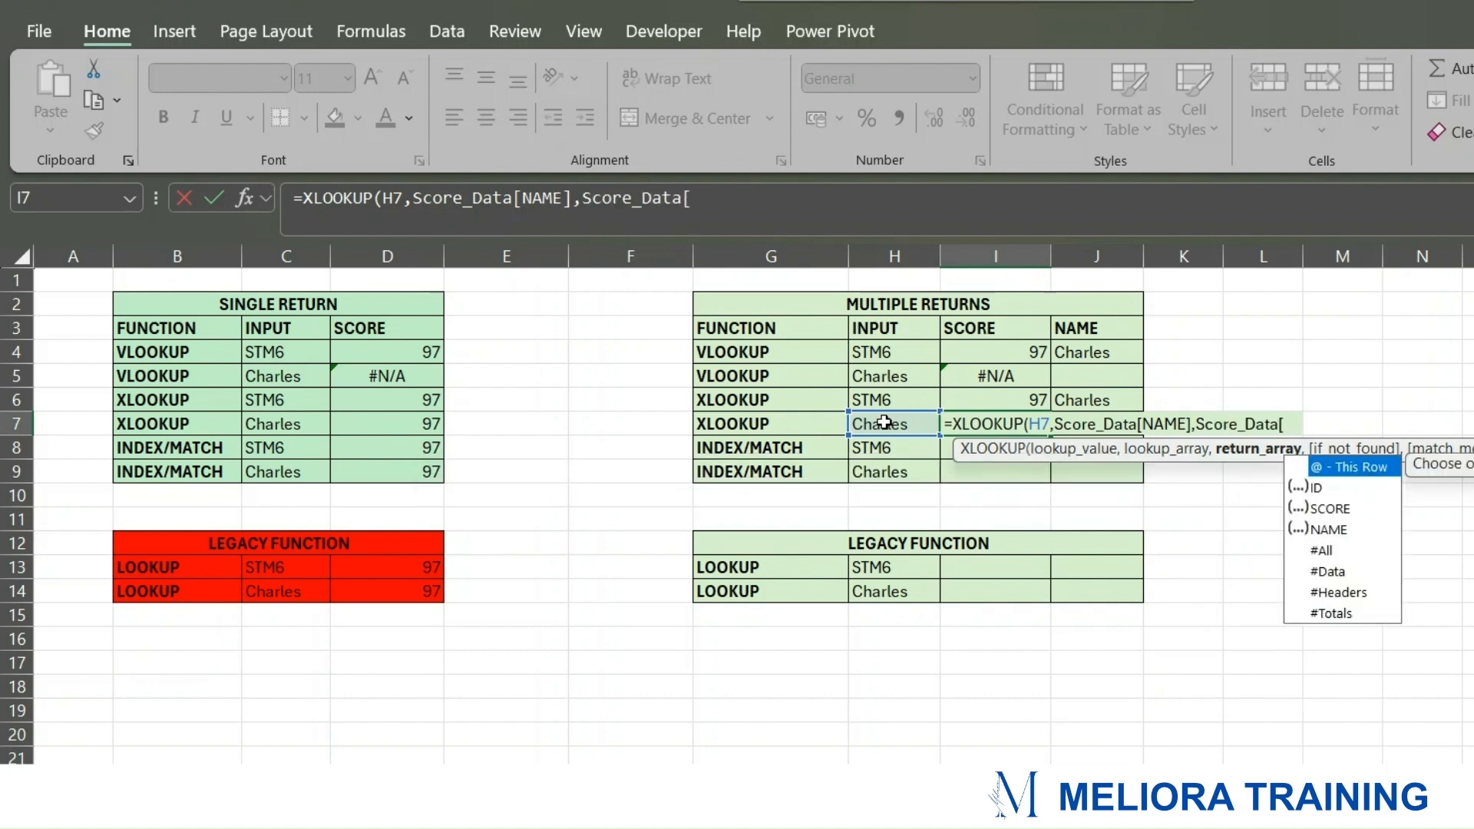
type("S")
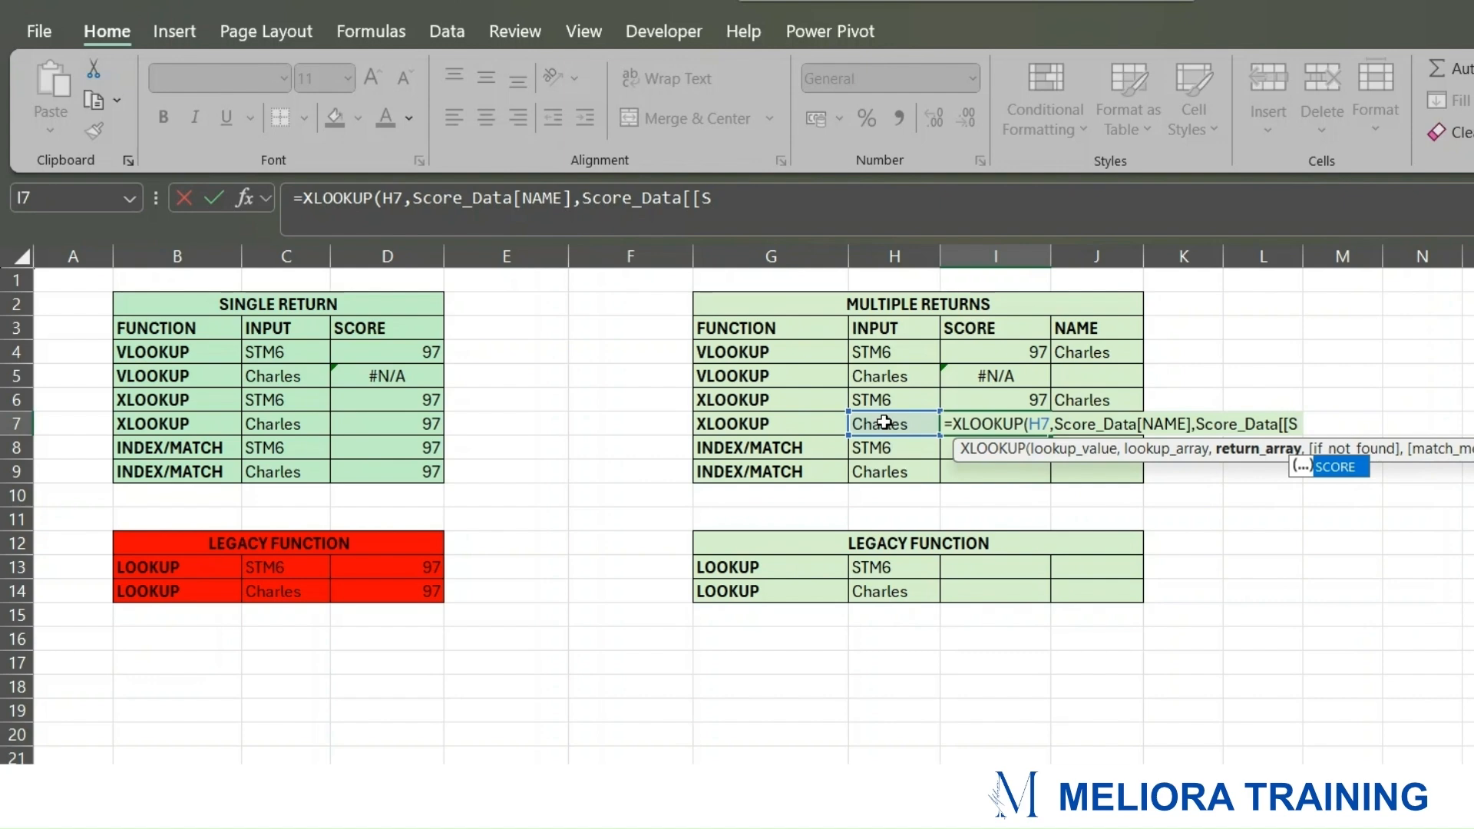
key("Tab")
type("]")
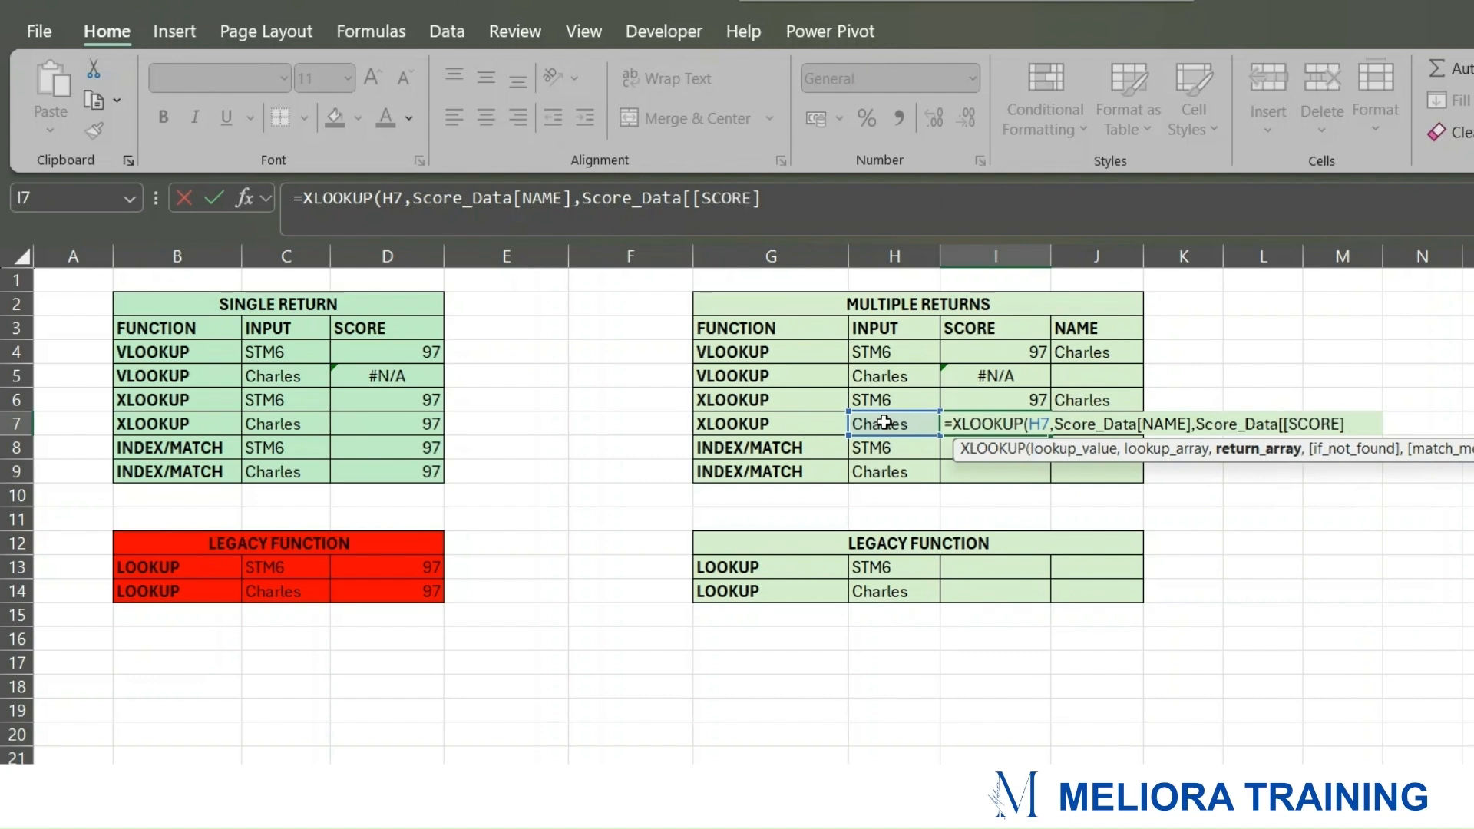
type(":[N")
key("Tab")
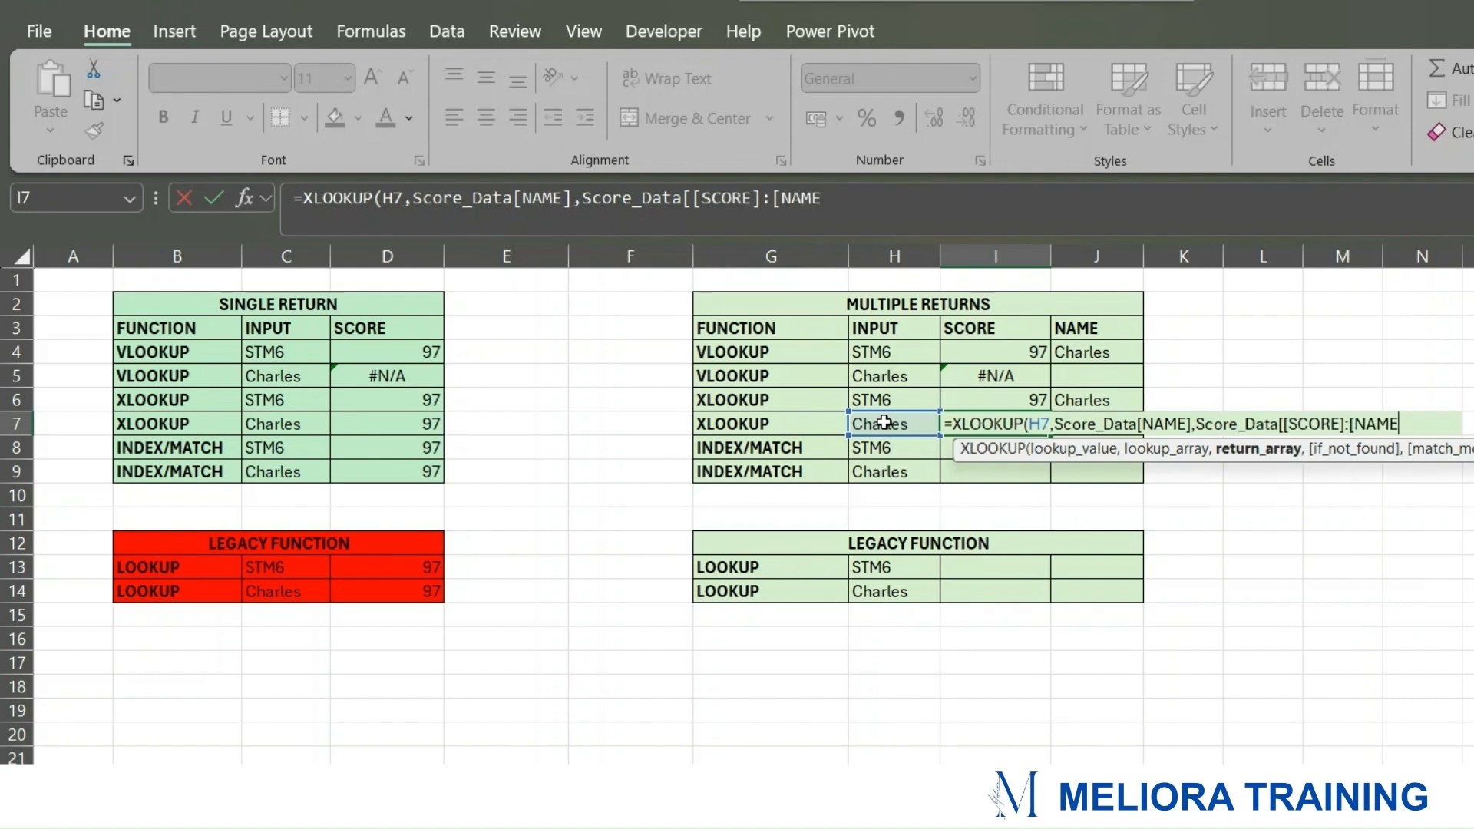
Step: Leave the I7 if_not_found argument empty, set match mode 0 for exact match, and complete the XLOOKUP formula
type("]],,0")
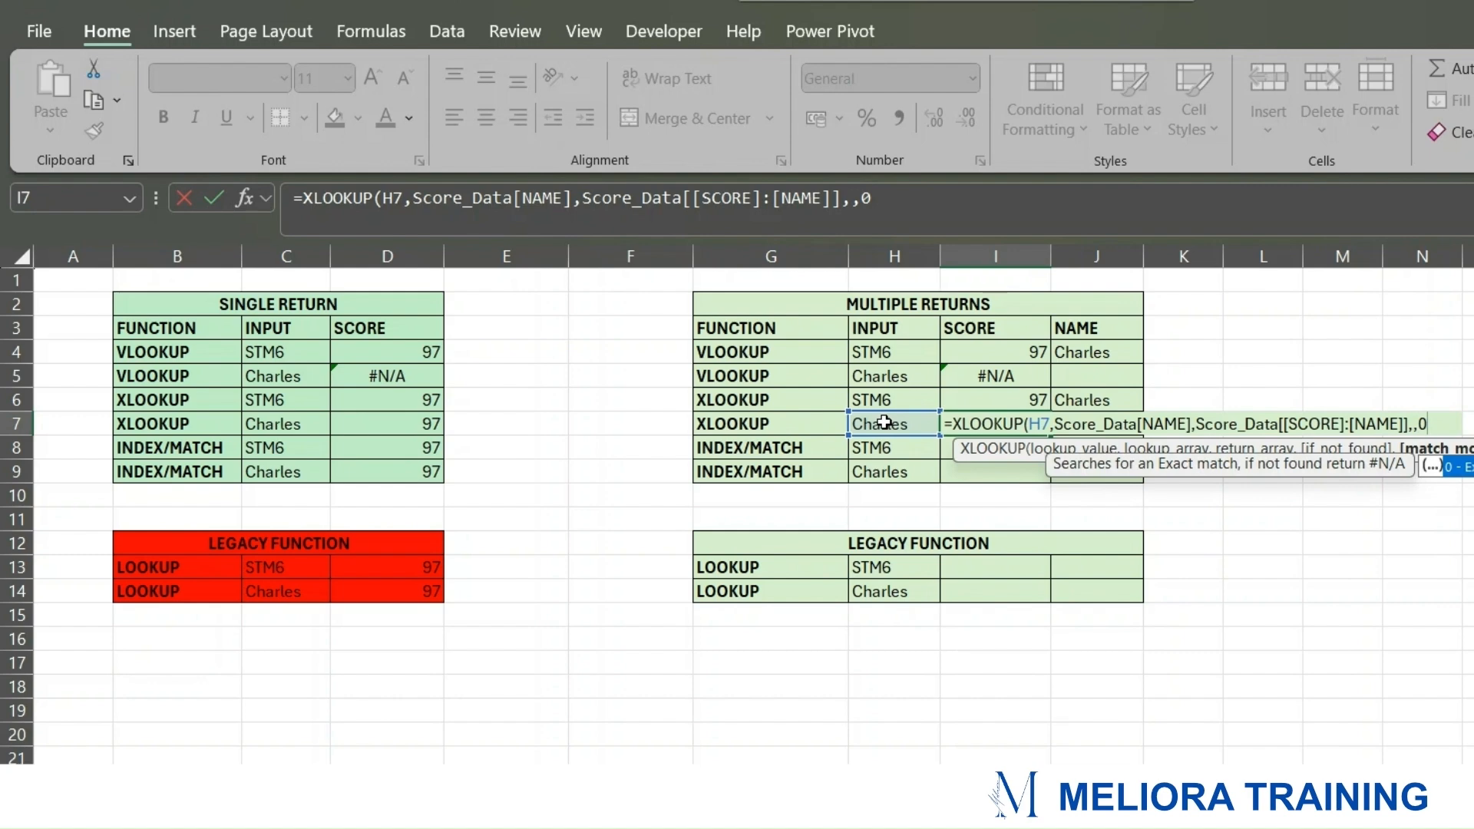
type(")")
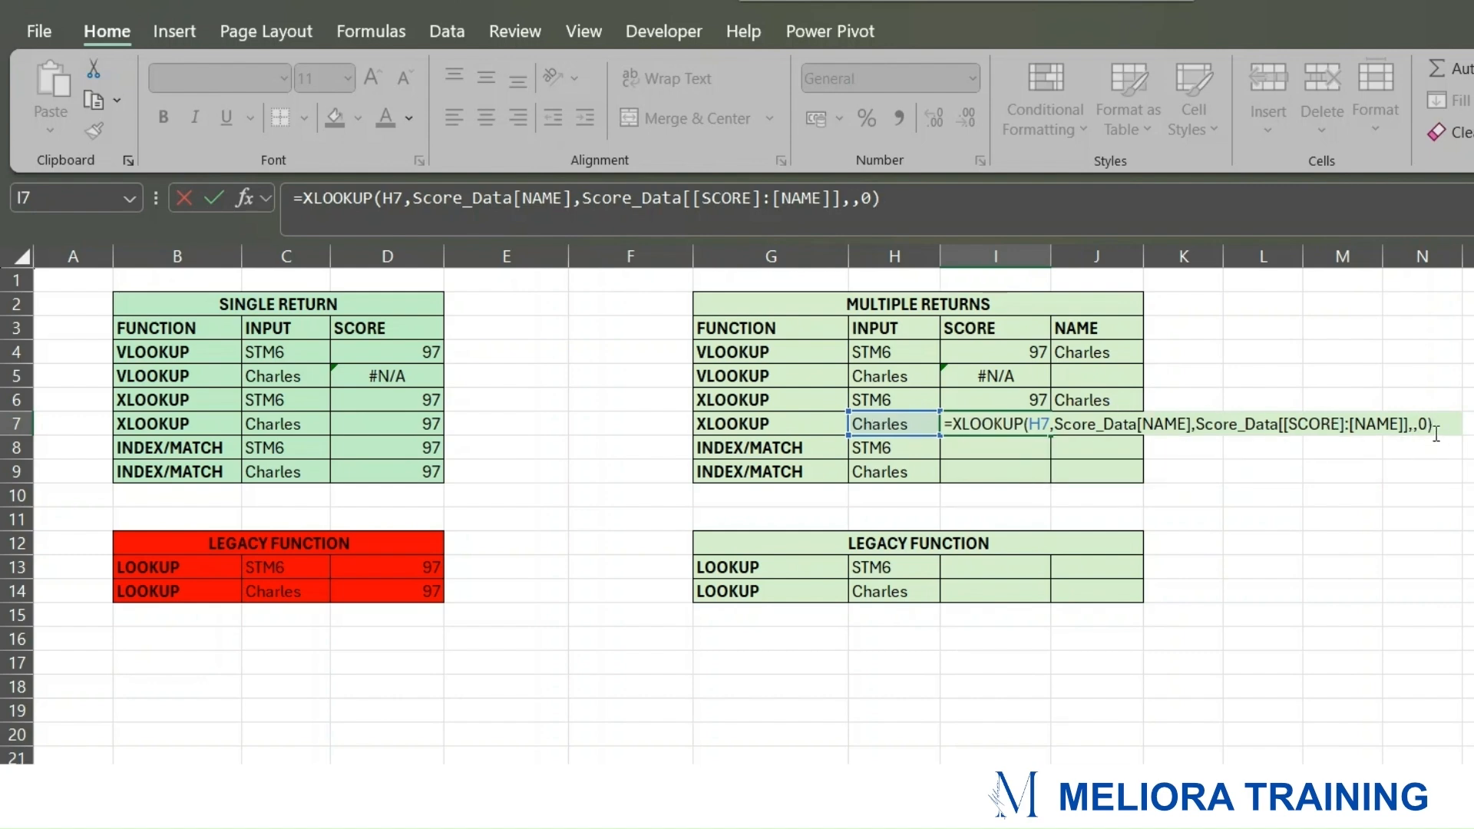
key("Return")
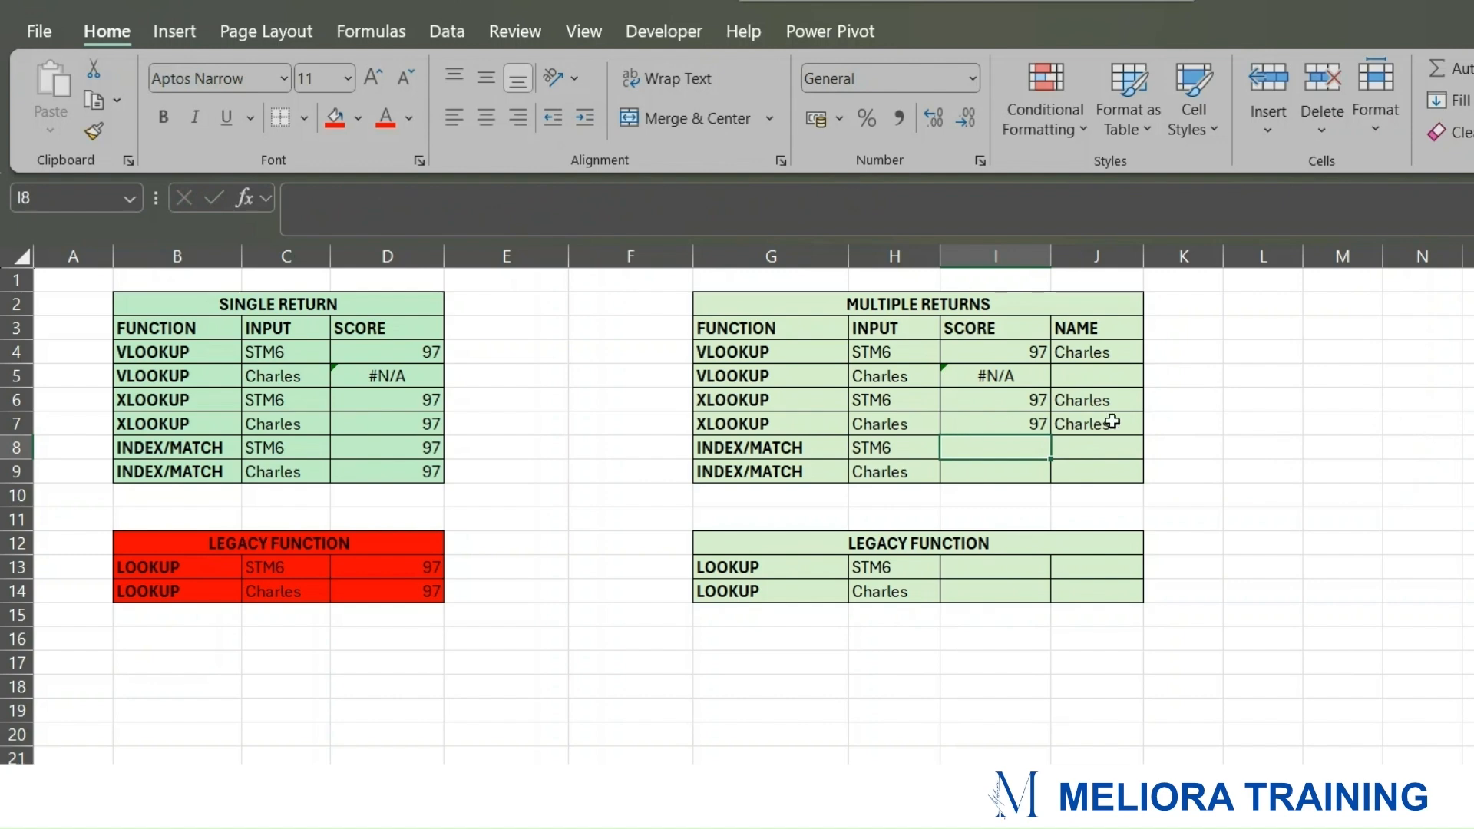
Step: Examine the return array argument of the XLOOKUP formula in I7
left_click(996, 424)
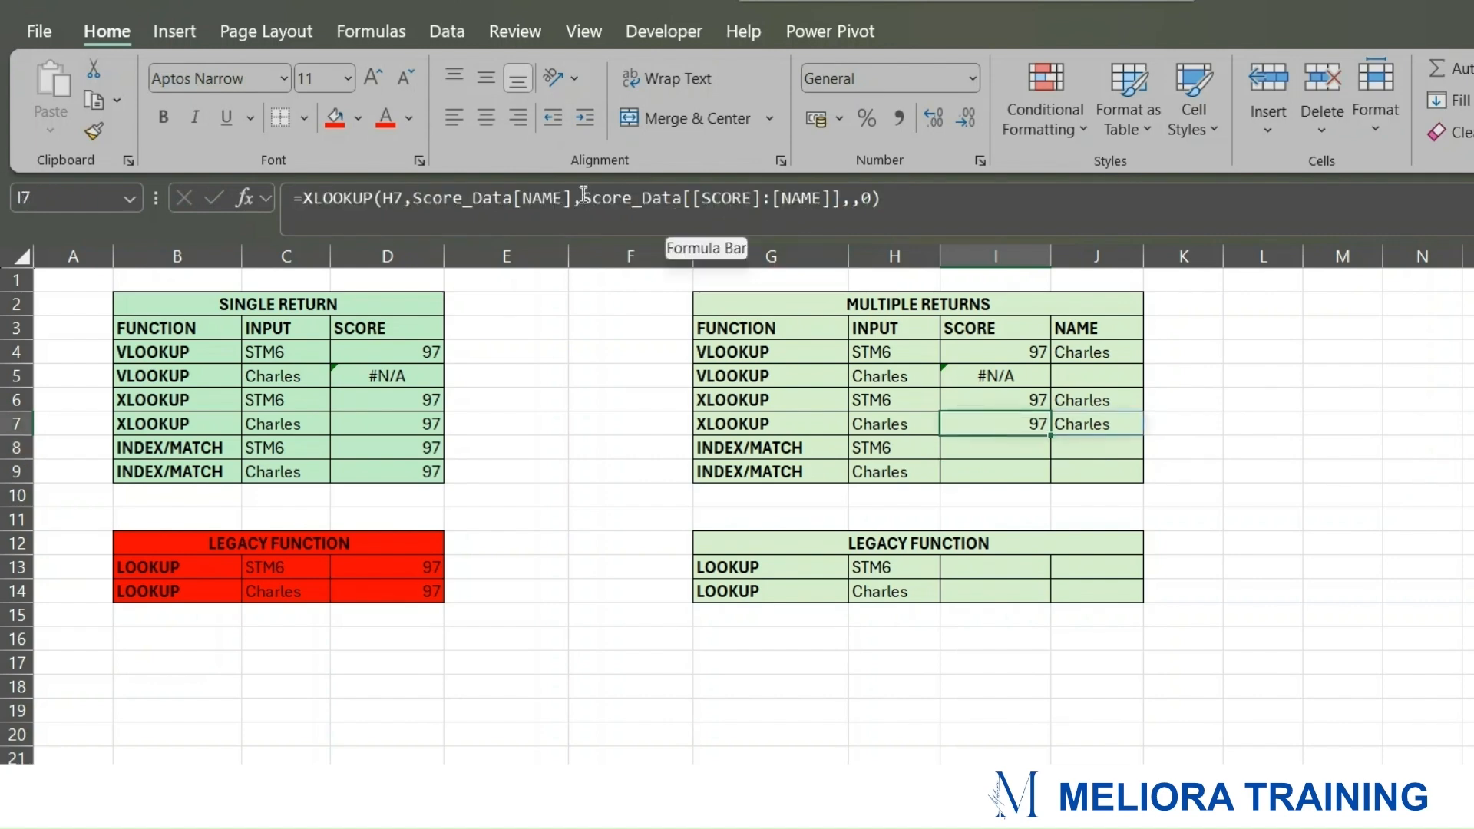
left_click_drag(582, 198, 841, 201)
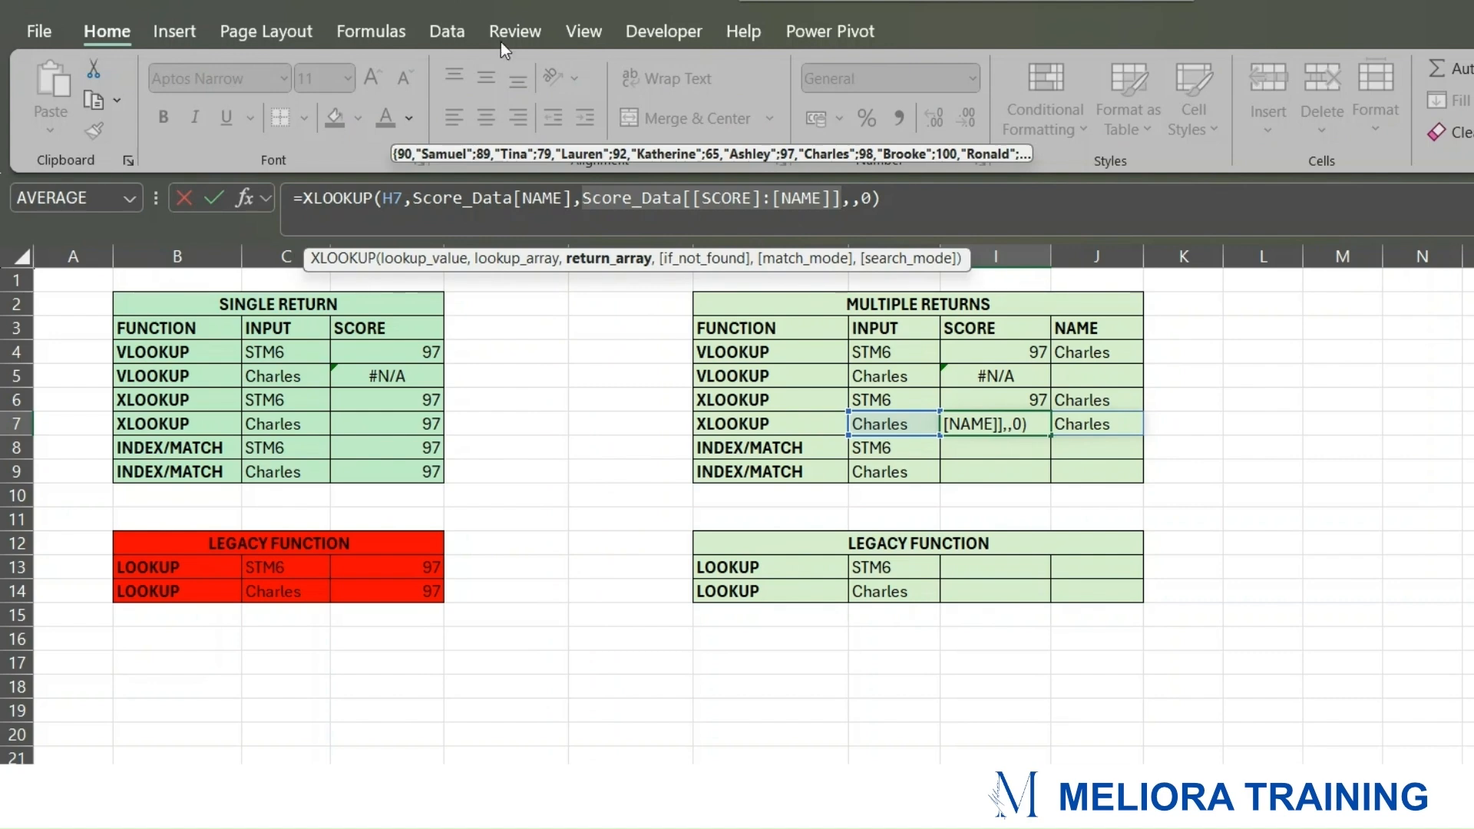
left_click(914, 203)
key("Return")
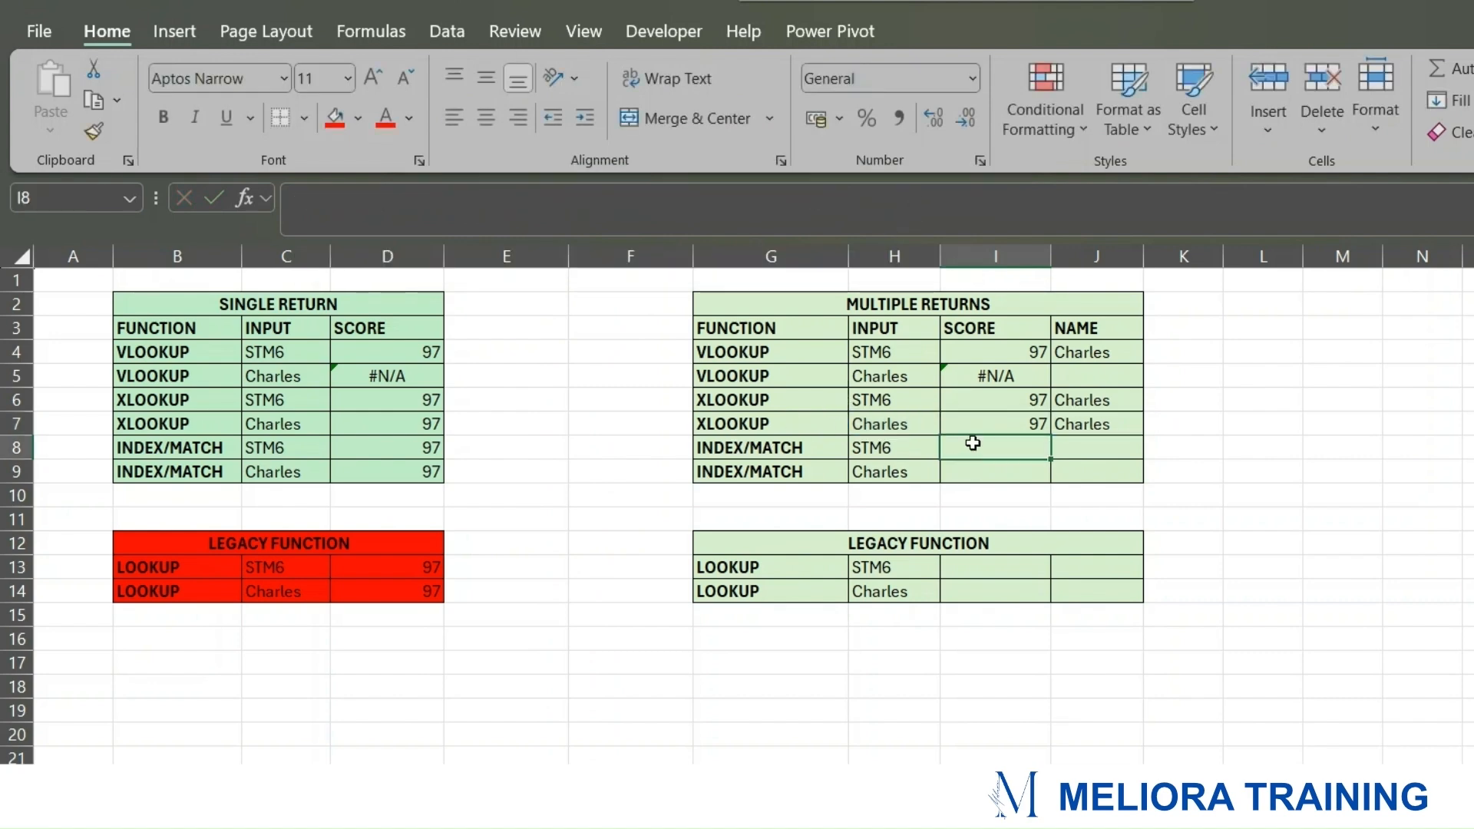
Step: Start an INDEX formula in I8 with the whole Score_Data table as the array
type("INDEX(")
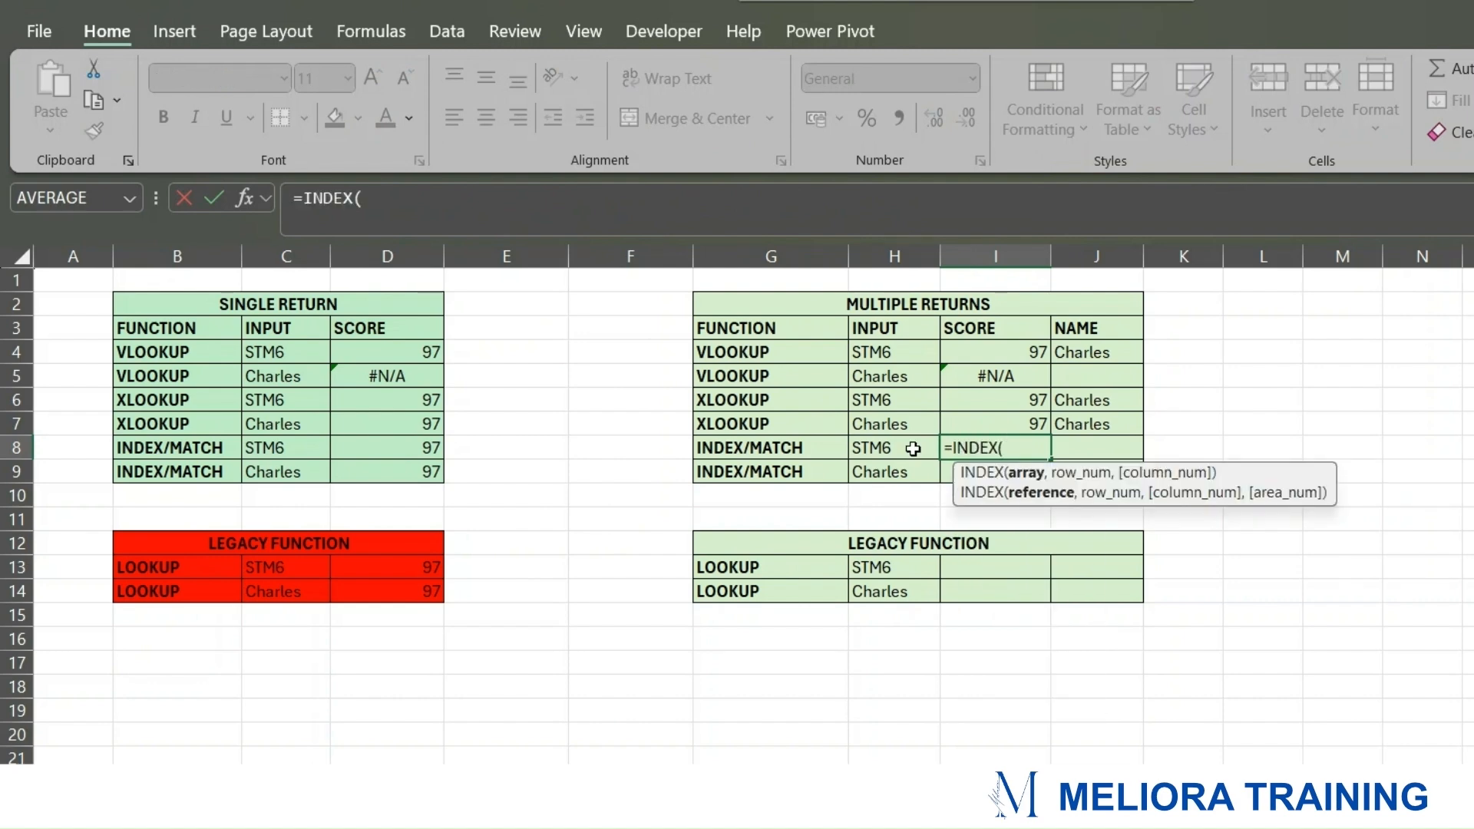
type("SC")
key("Tab")
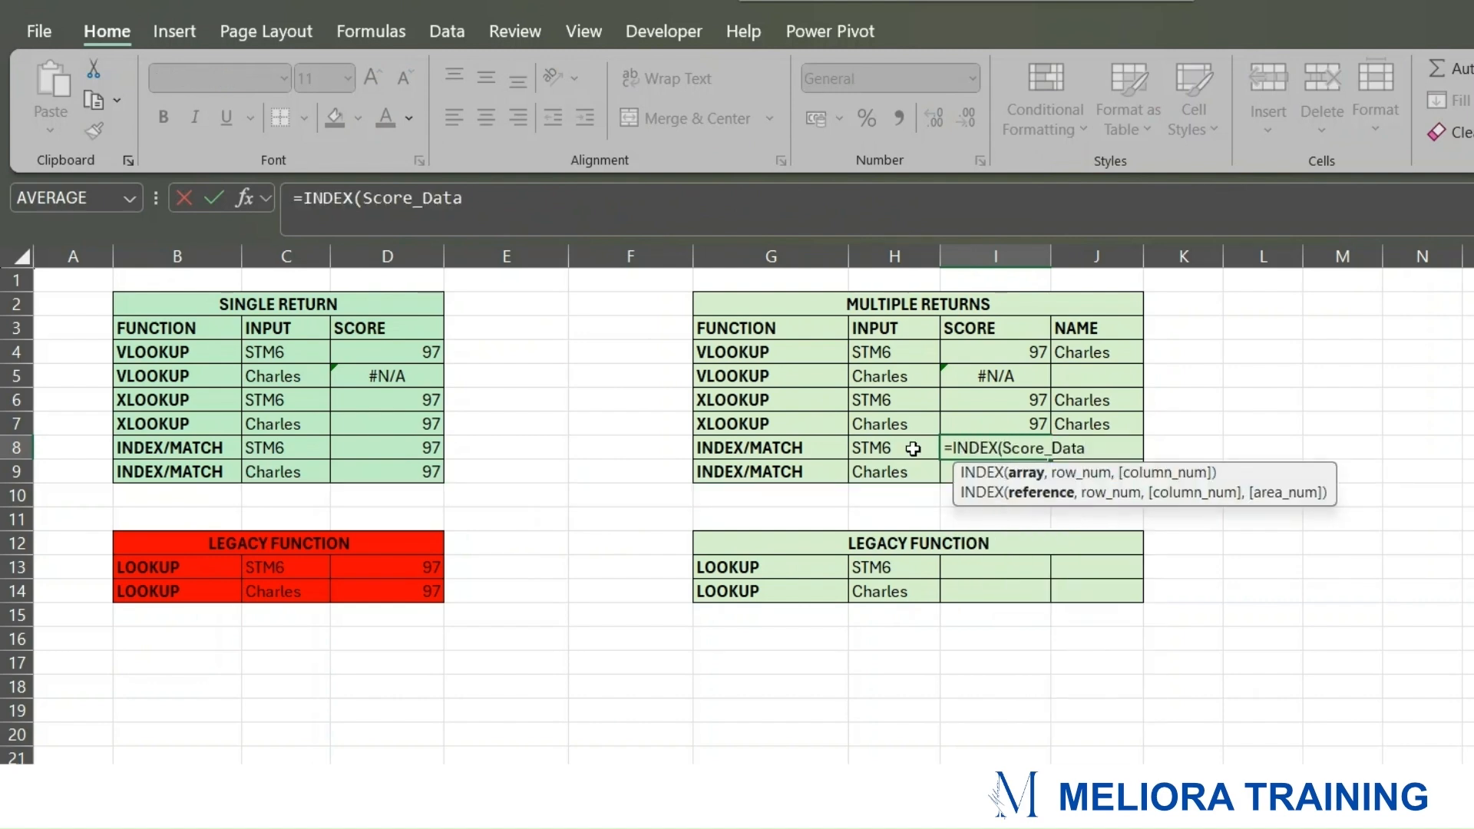
type(",")
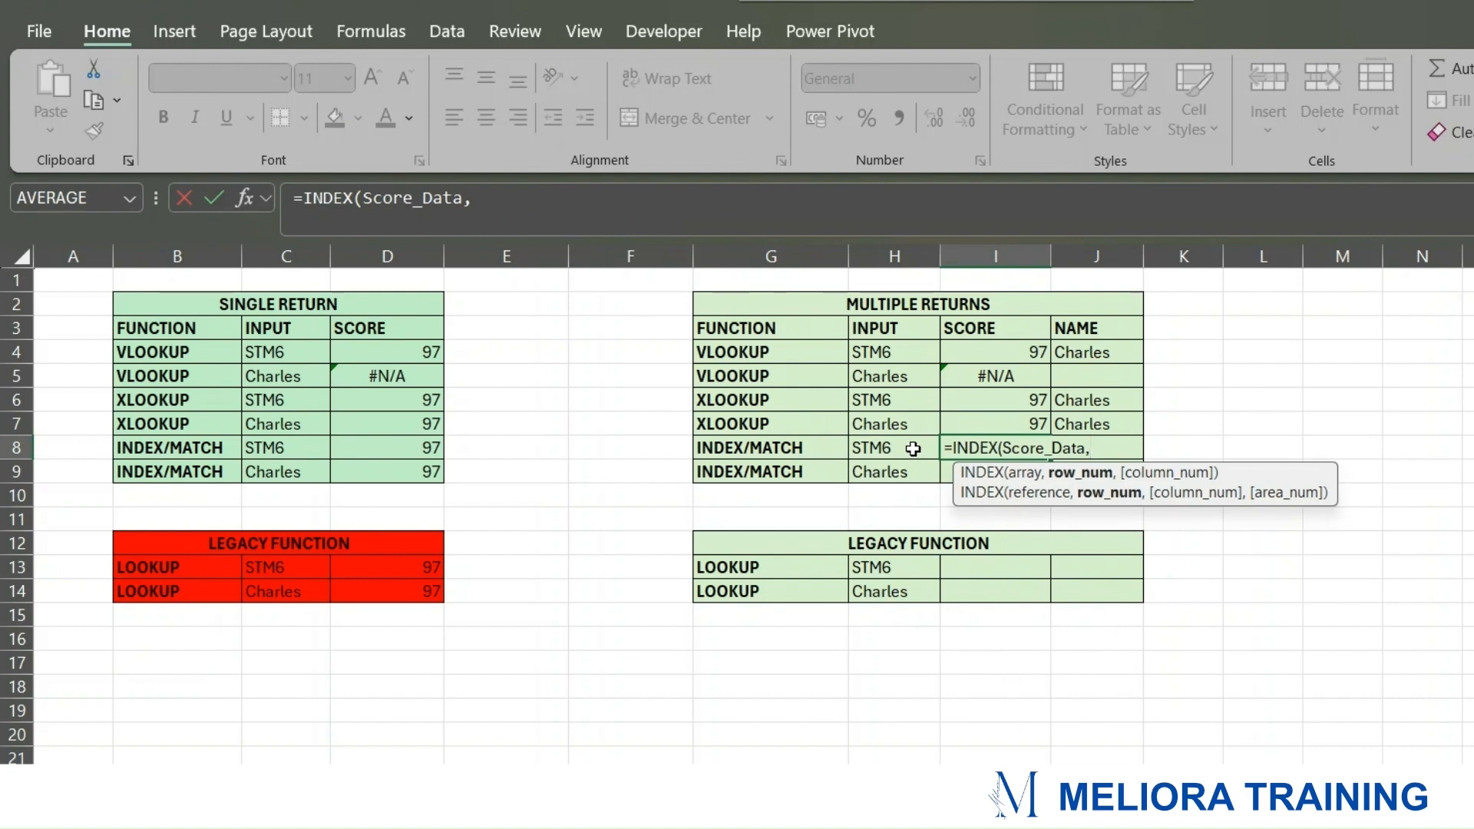
Step: Set the row number of the I8 INDEX to a nested MATCH of H8 in Score_Data[ID] with match type 0
type("MAT")
key("Tab")
left_click(913, 449)
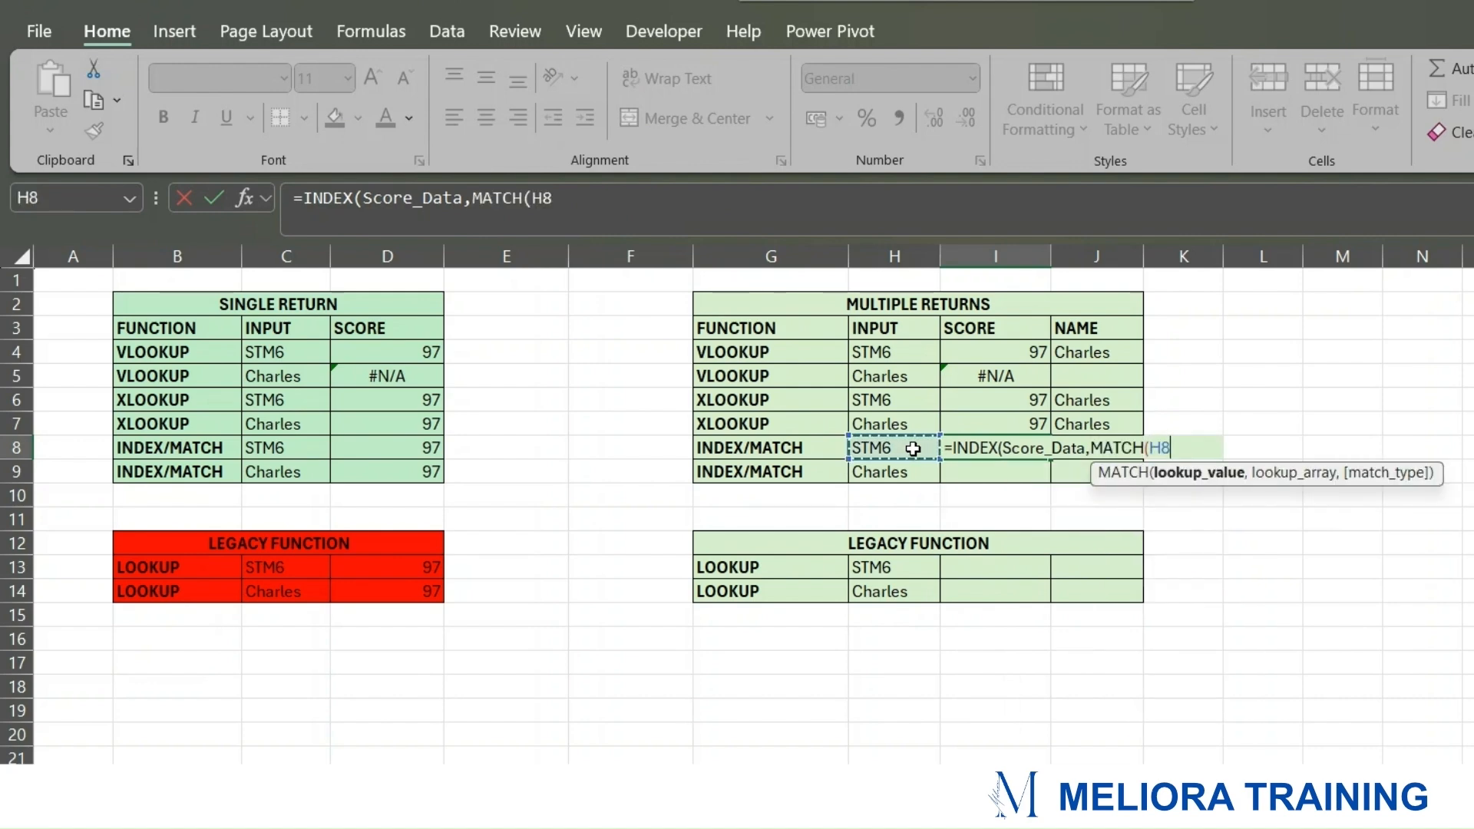
type(",Sc")
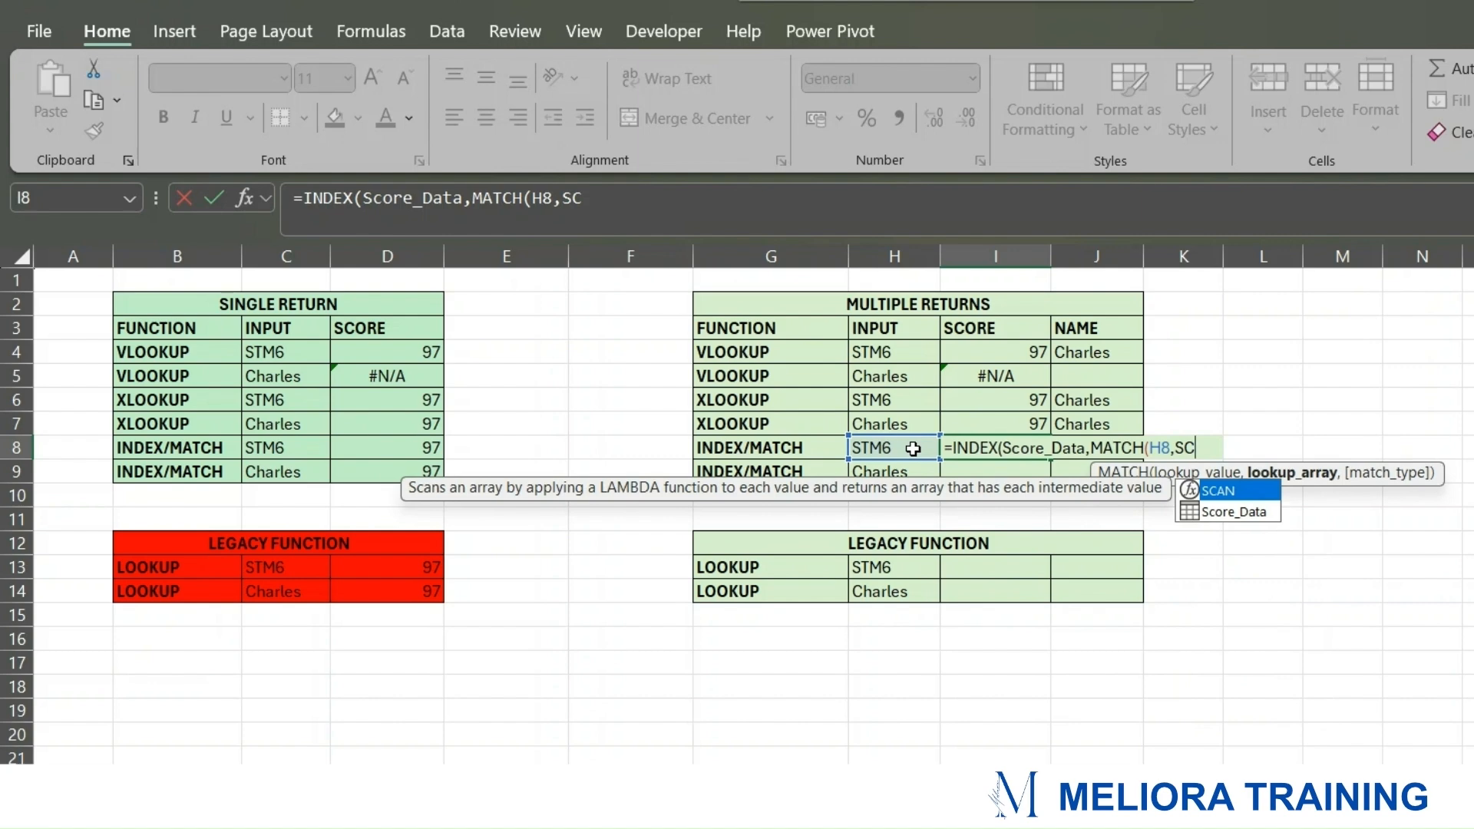
key("Tab")
type("[")
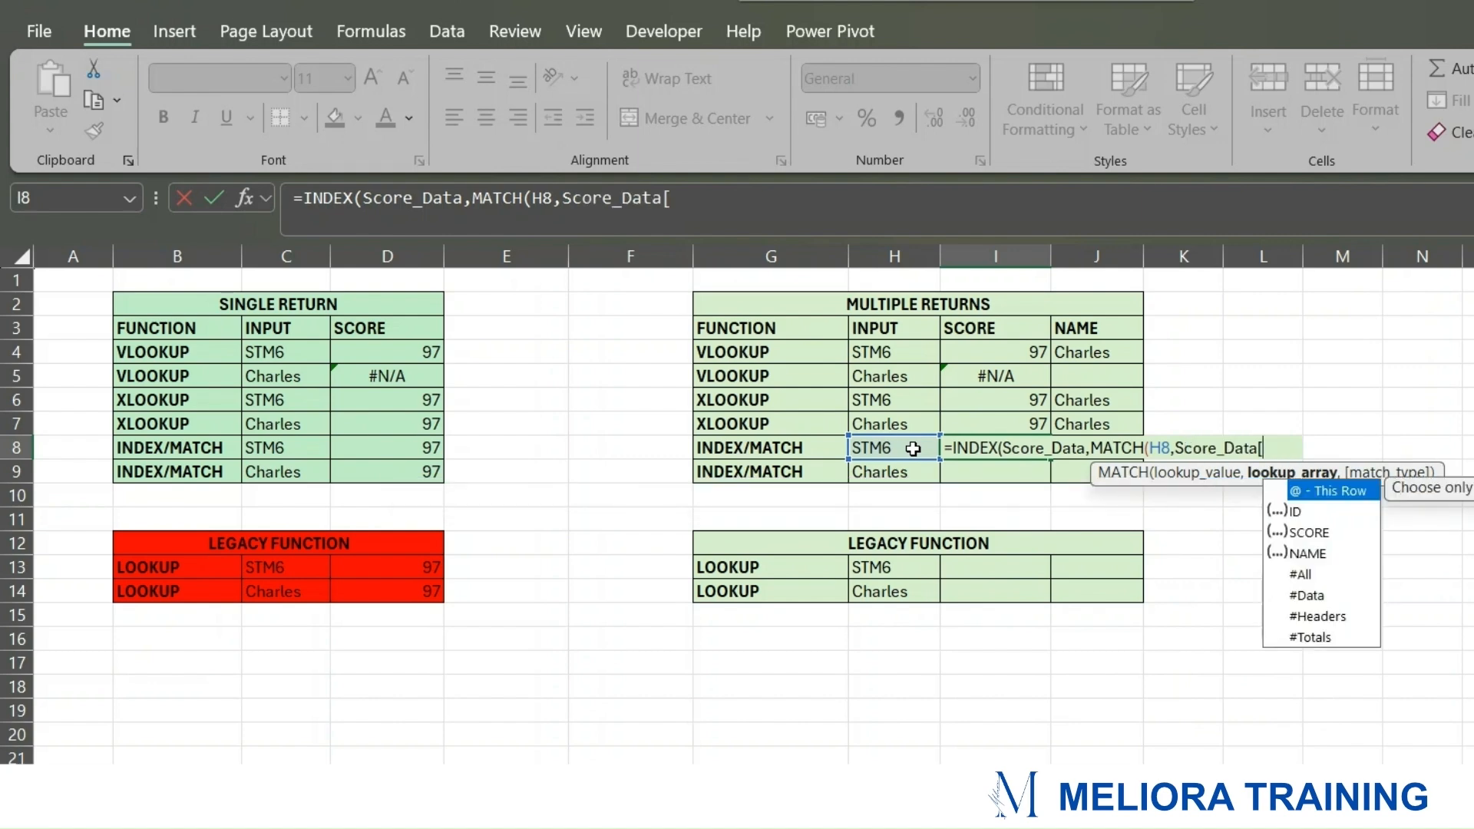
key("Down")
key("Tab")
type("],")
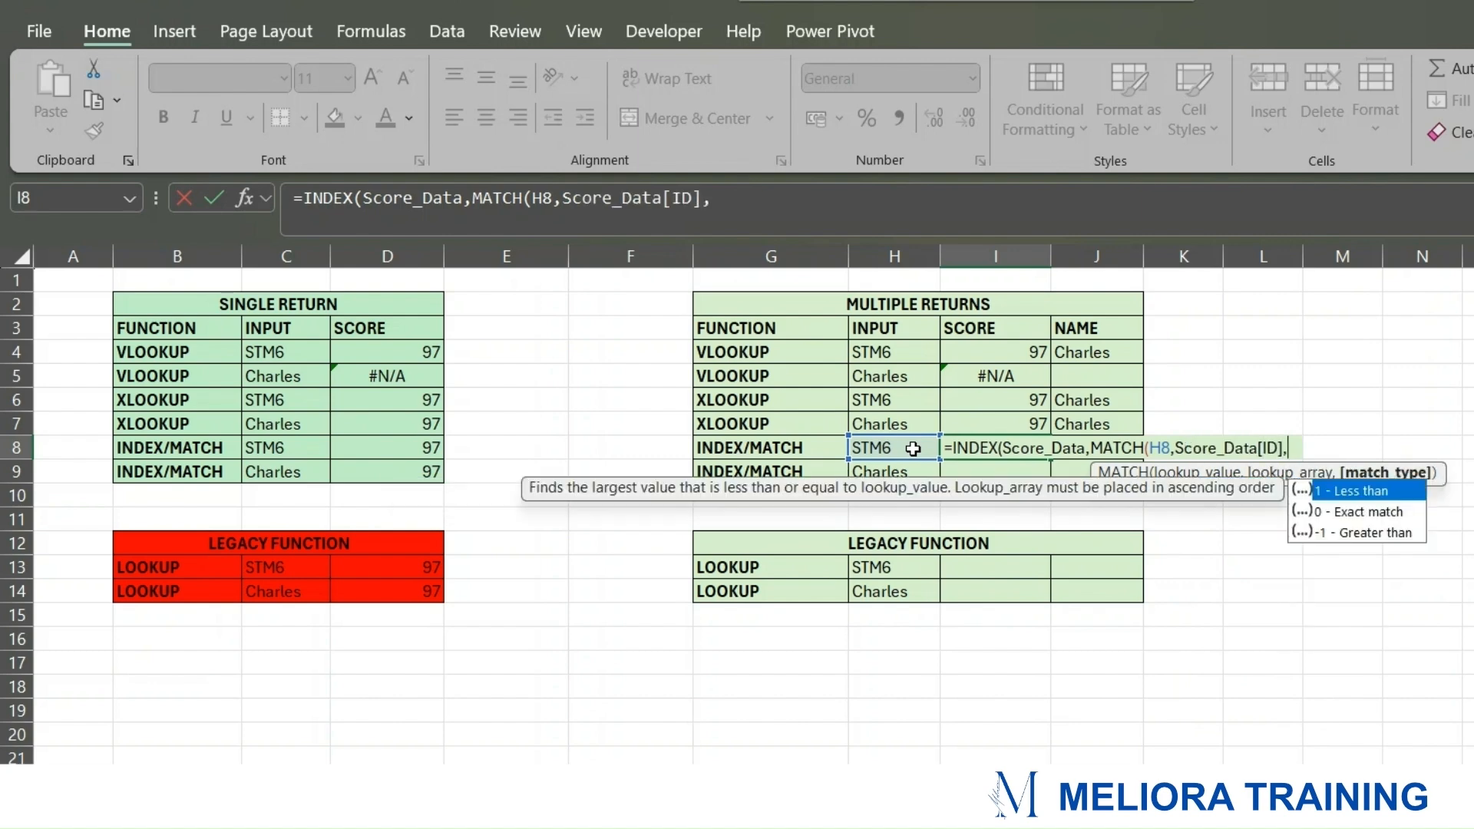
type("0),")
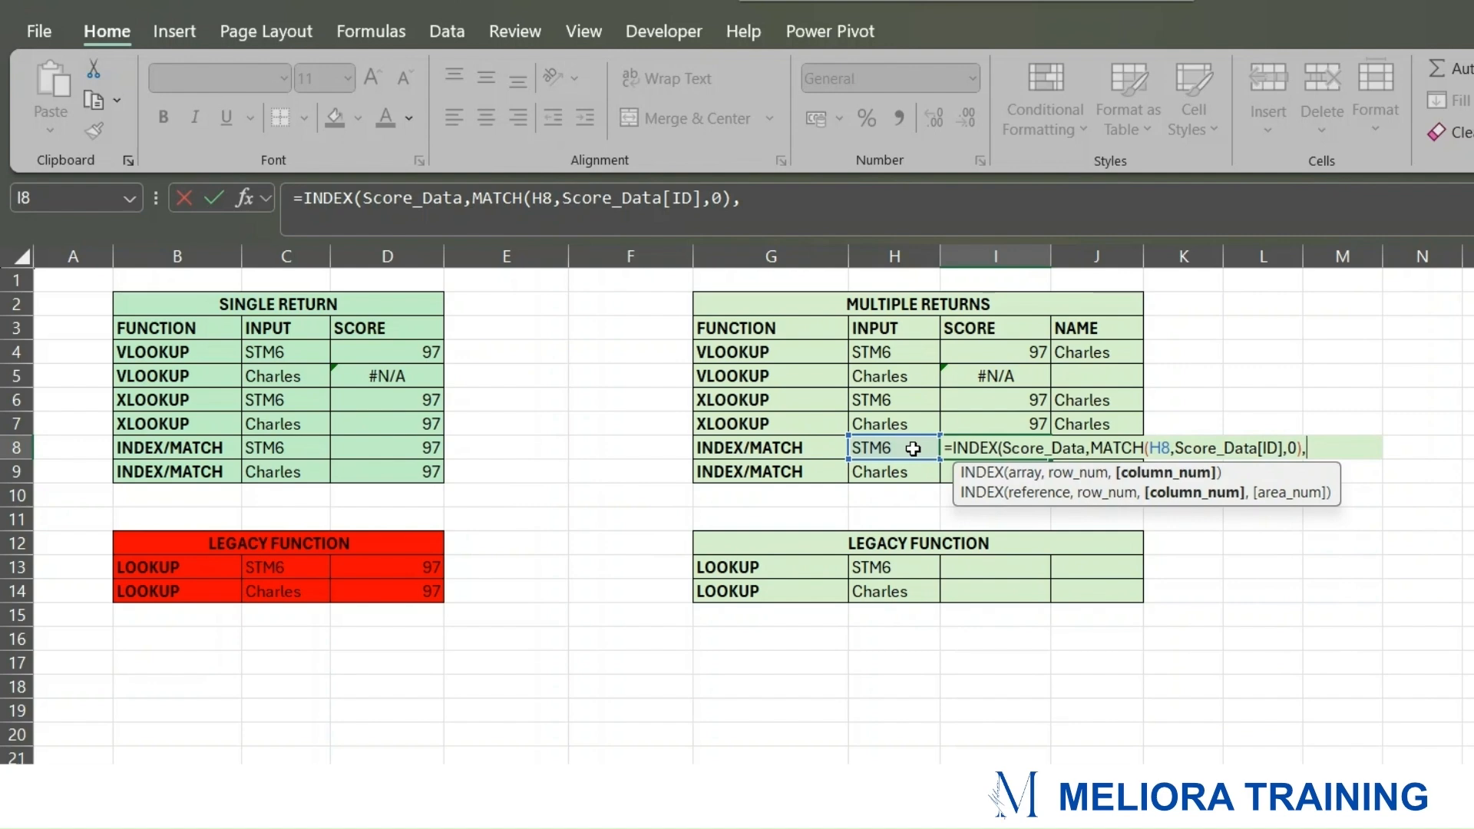
Step: Set the I8 INDEX column number to the array {2,3} and complete the formula
type("{2,3})")
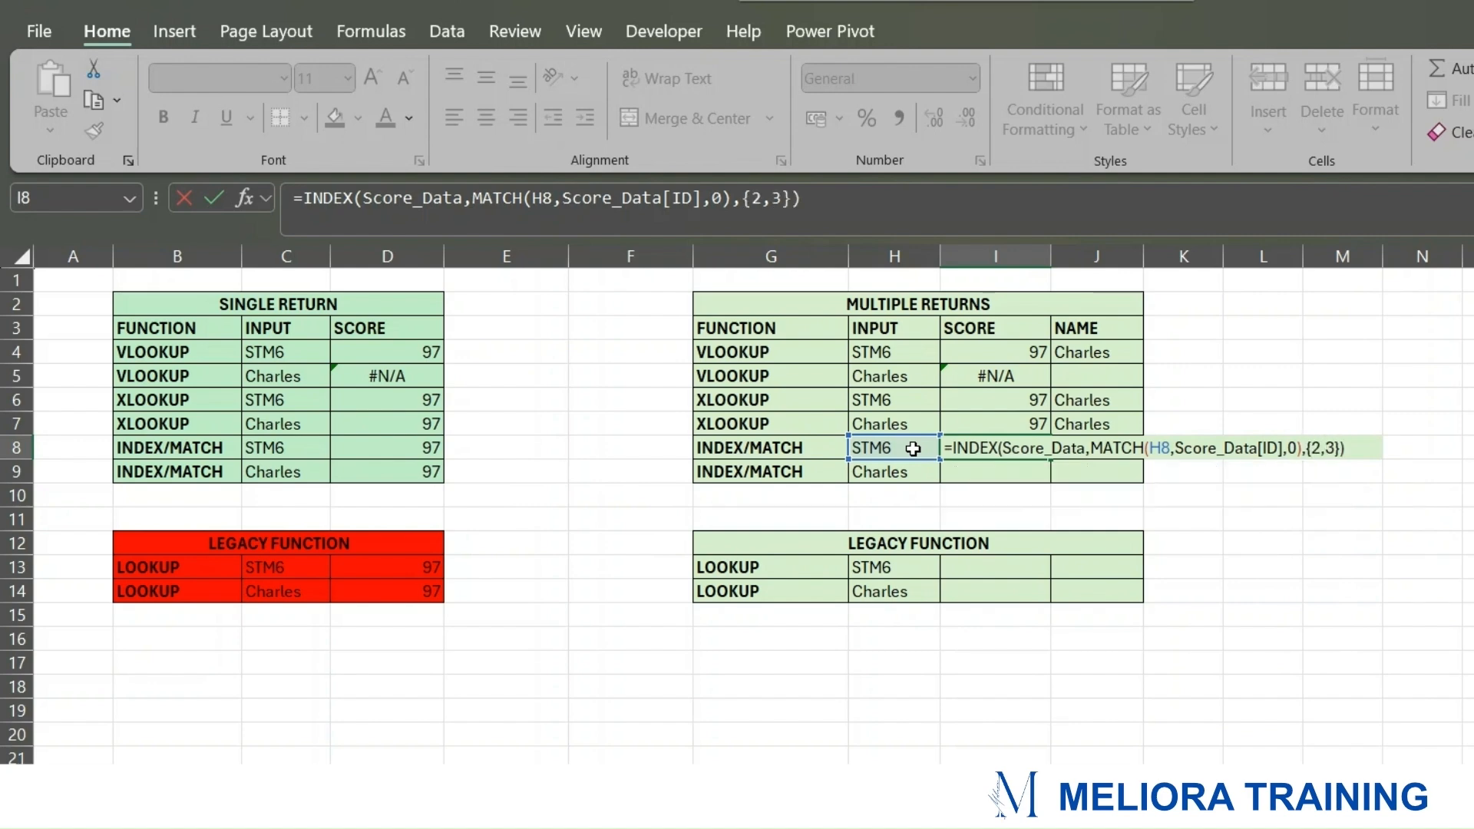
key("Return")
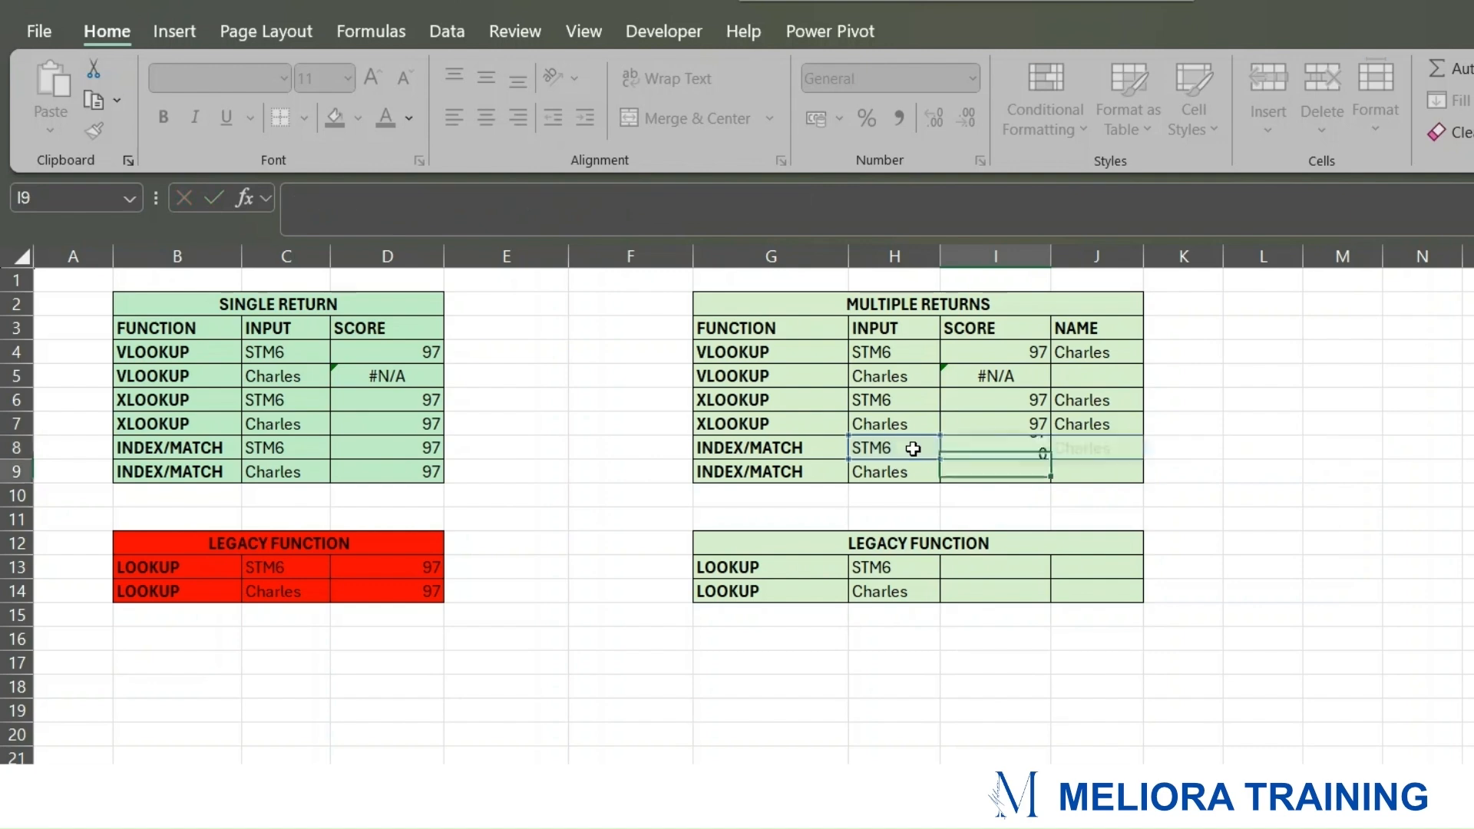
left_click(960, 452)
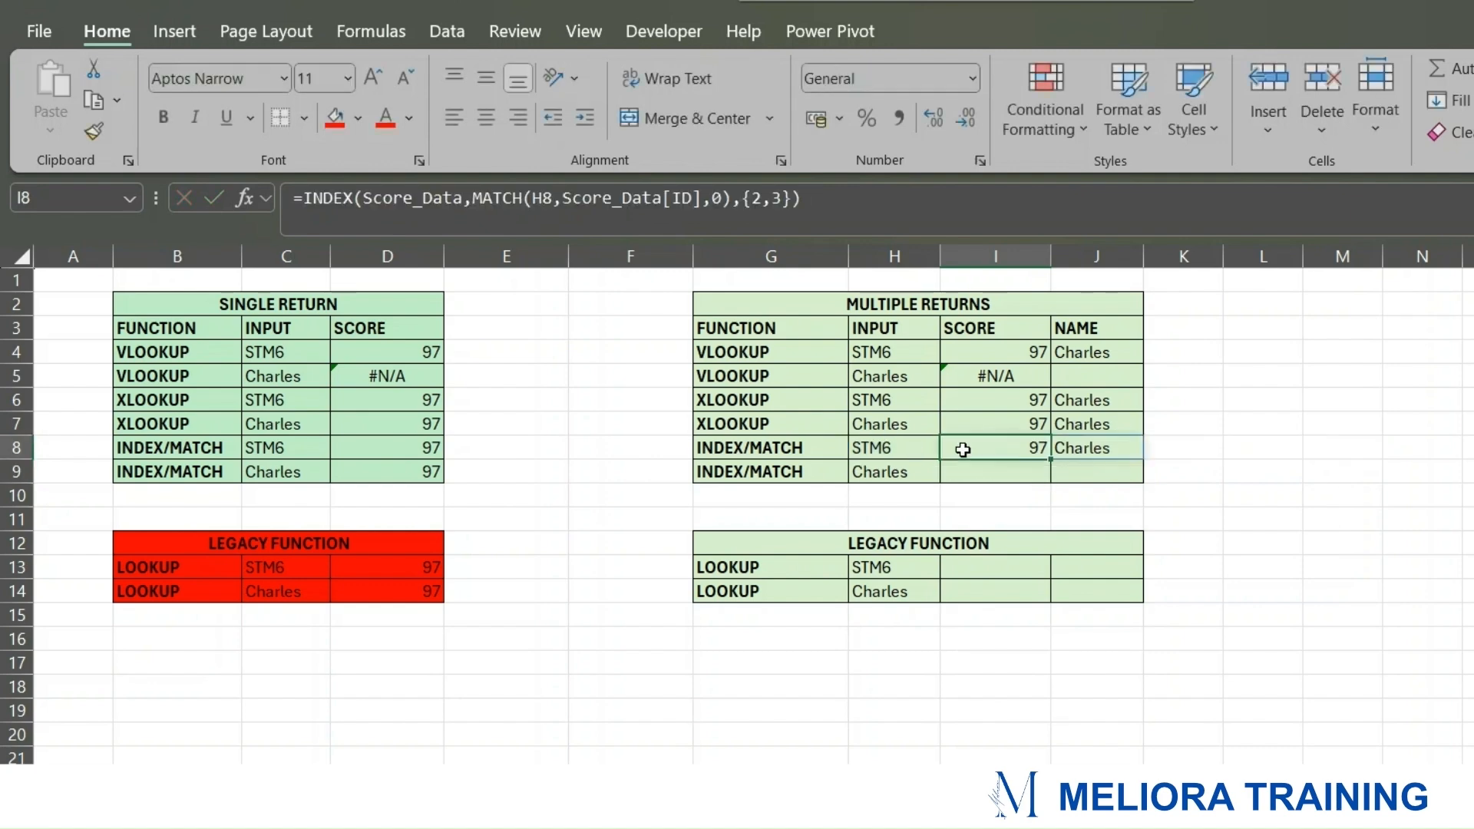
Step: Start an INDEX formula in I9 with the whole Score_Data table as the array
left_click(1023, 471)
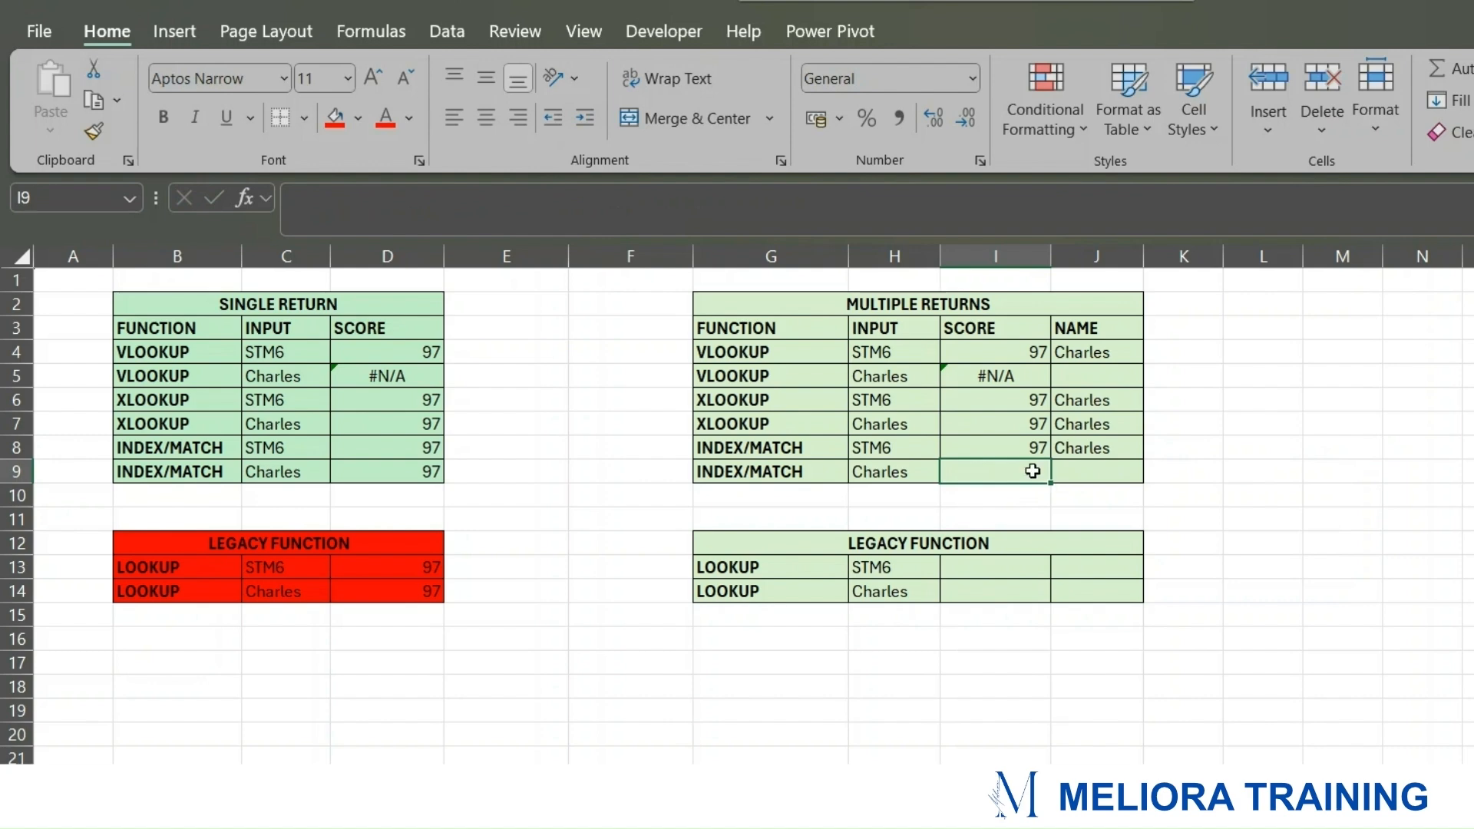
type("=")
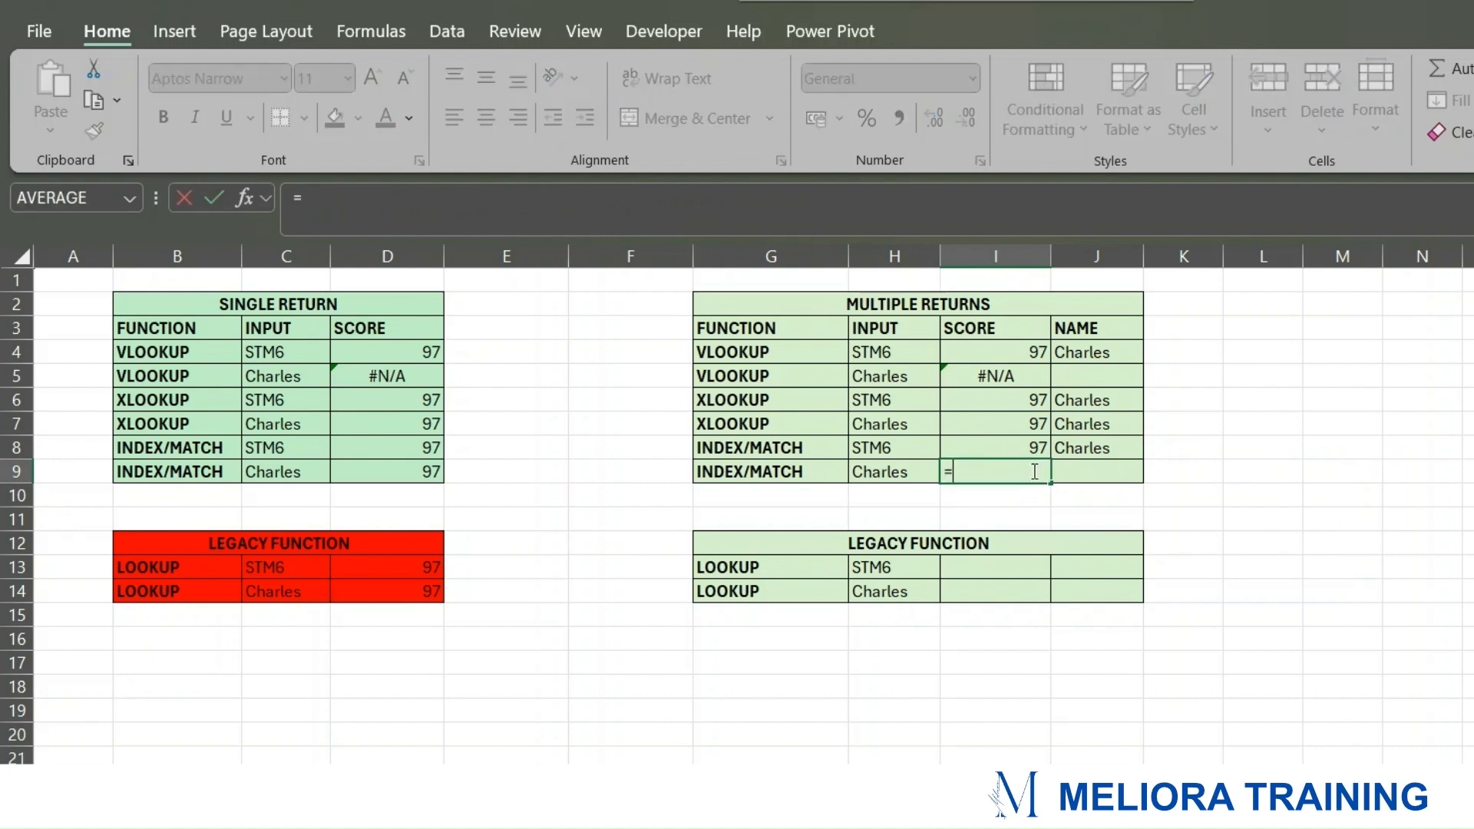
type("IN")
key("Tab")
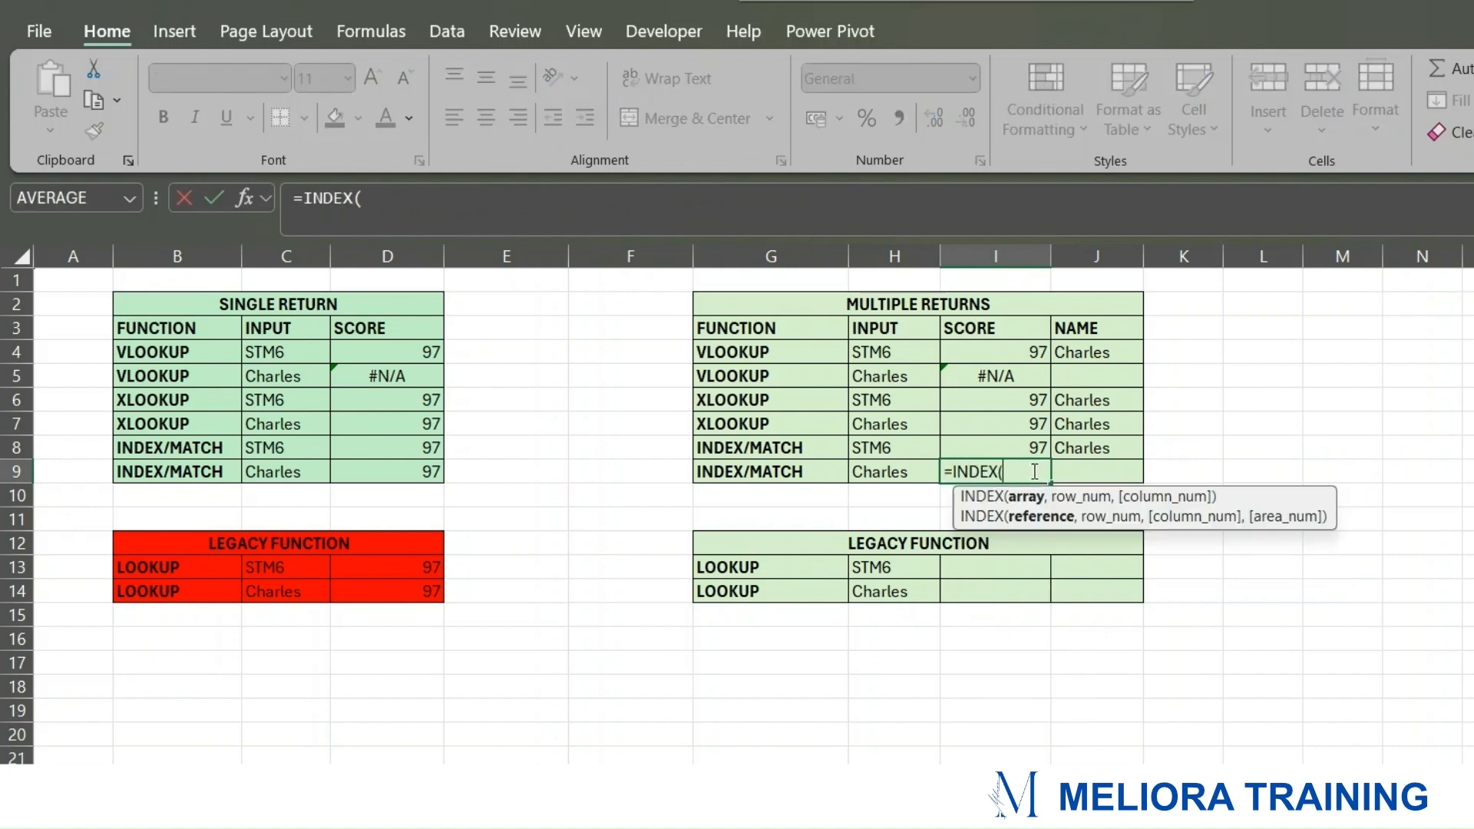
type("SC")
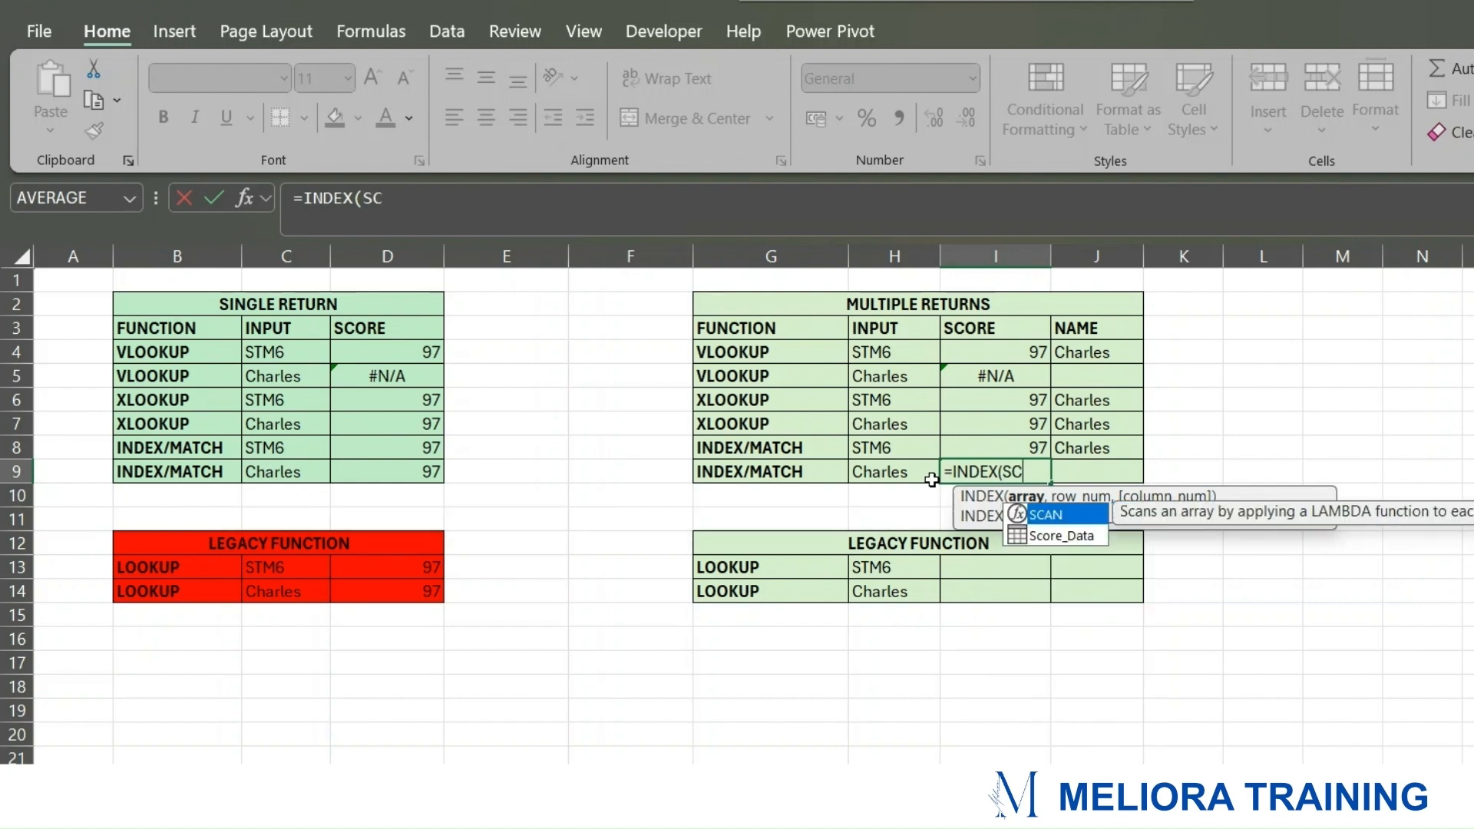
key("Down")
key("Tab")
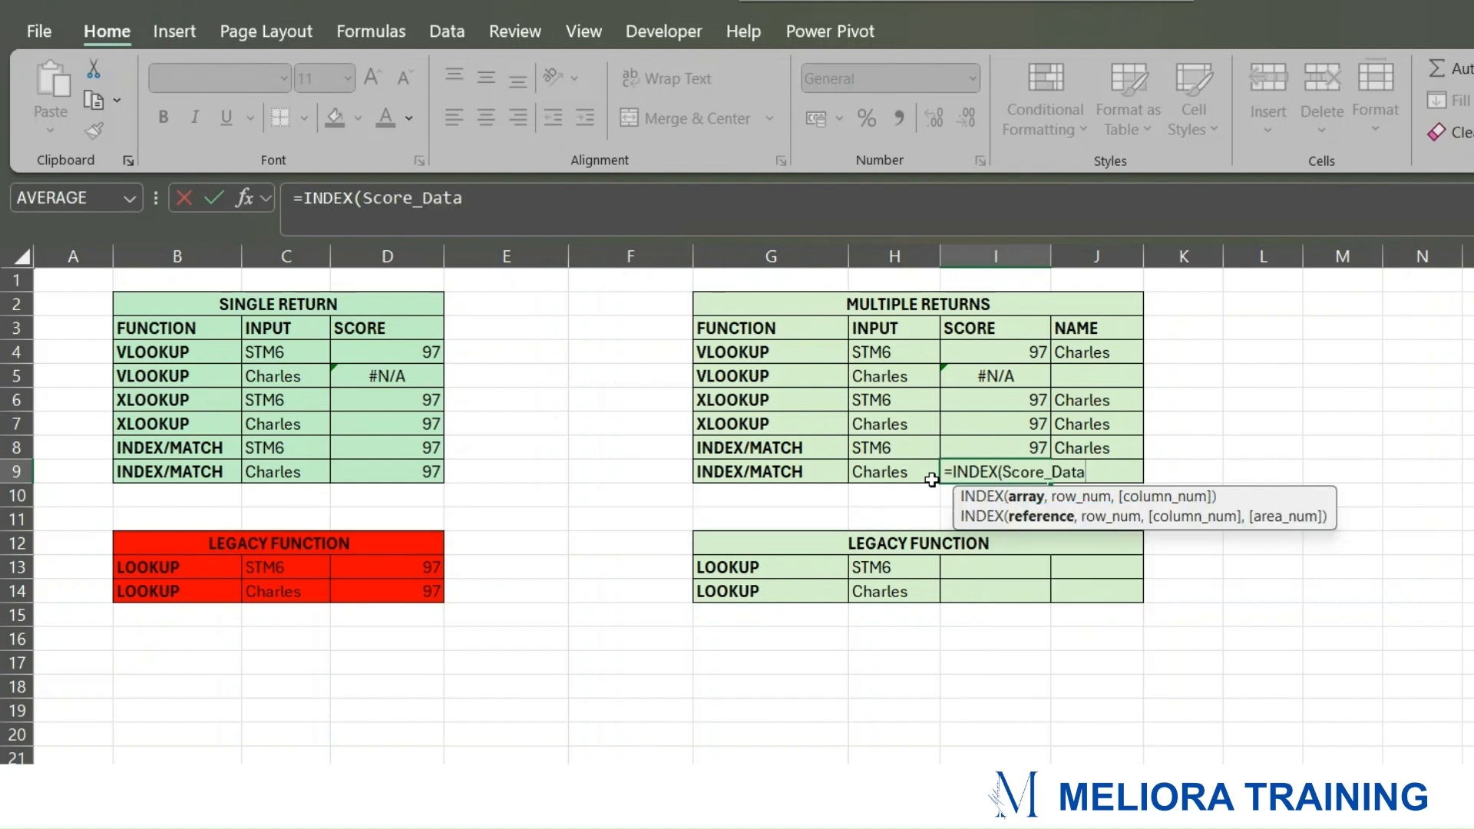
type(",")
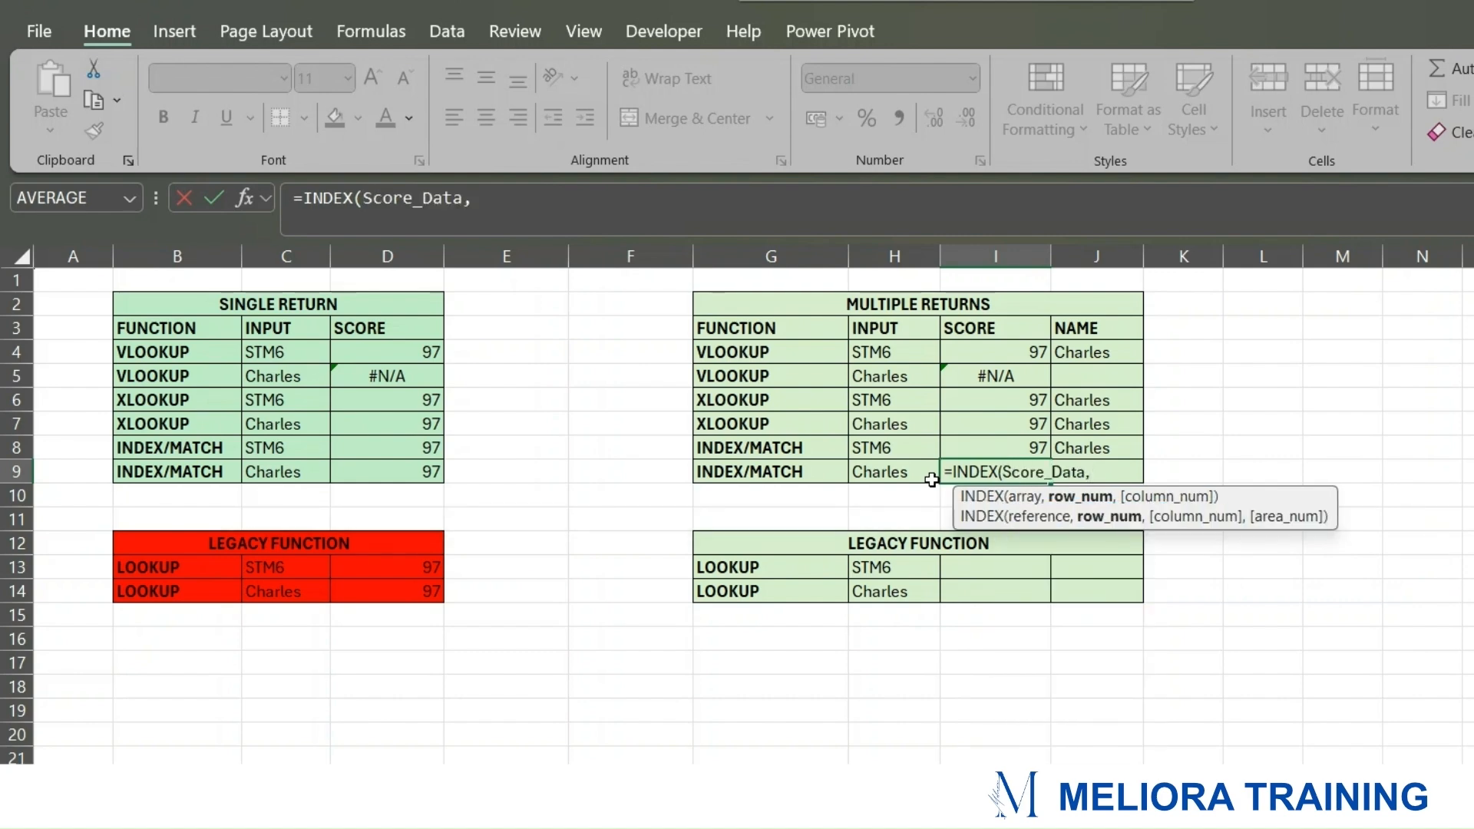
Step: Set the row number of the I9 INDEX to a nested MATCH of H9 in Score_Data[NAME] with match type 0
type("MAT")
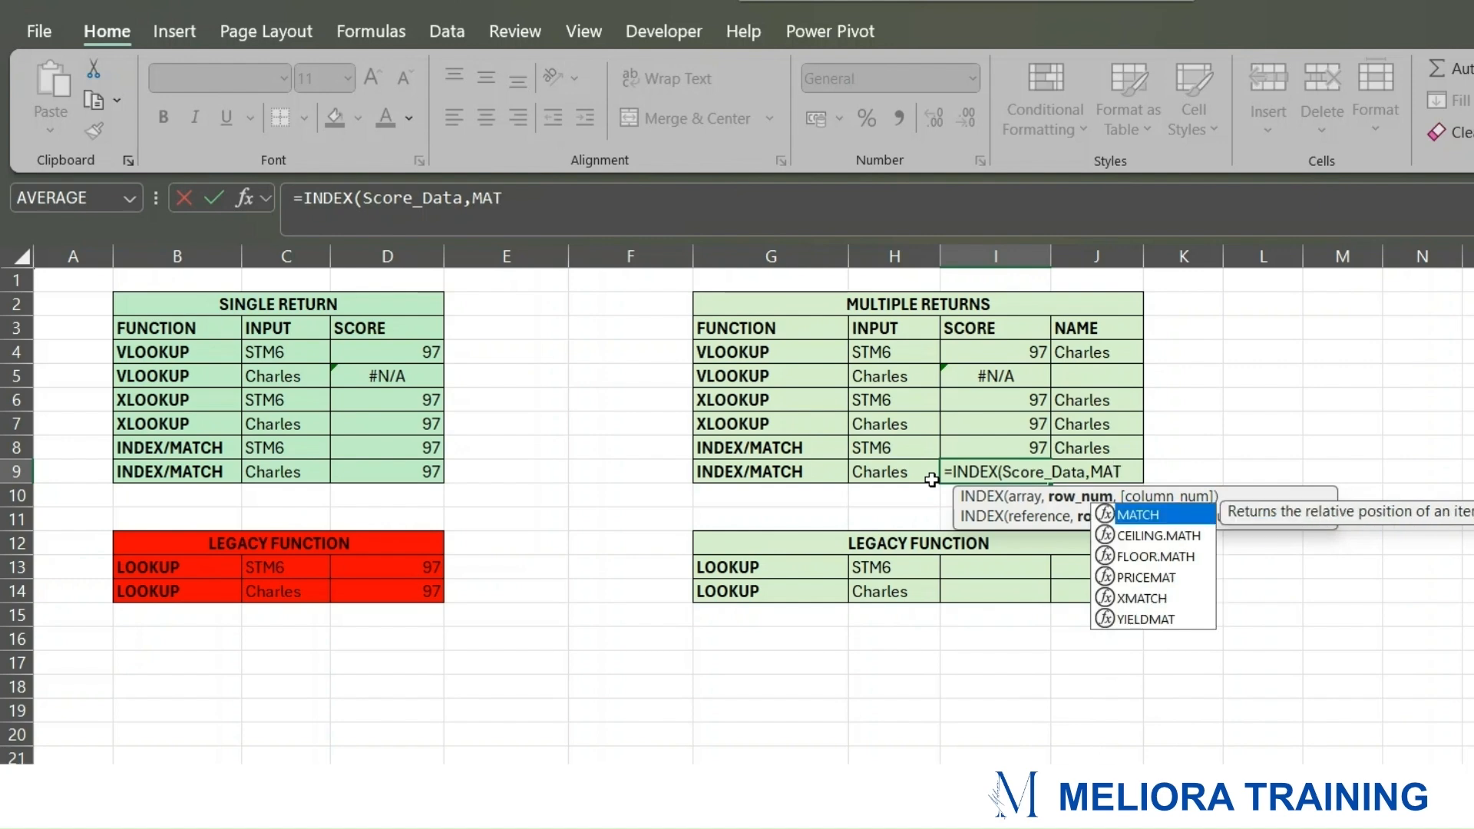
key("Tab")
left_click(912, 470)
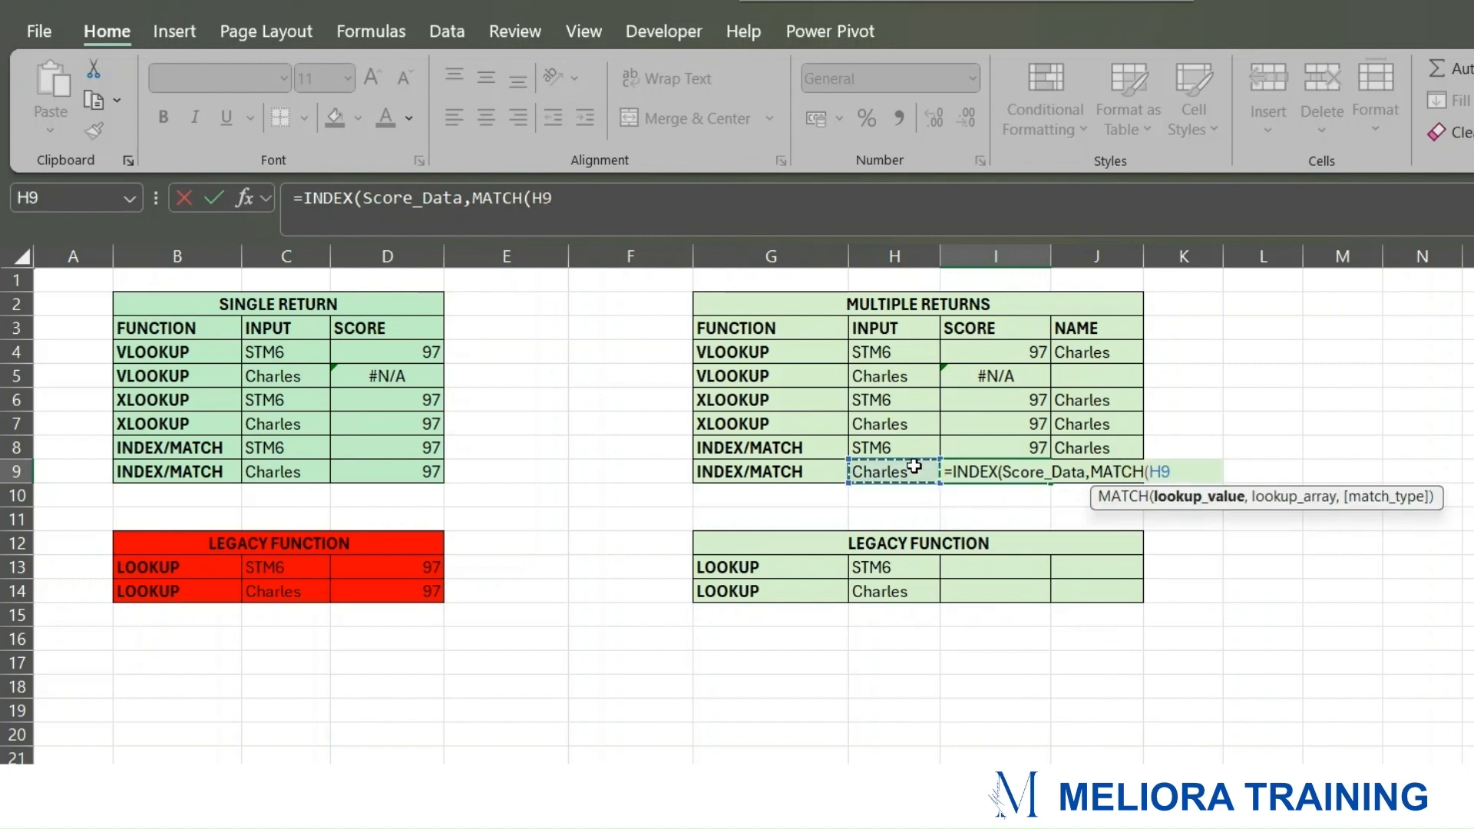
type(",S")
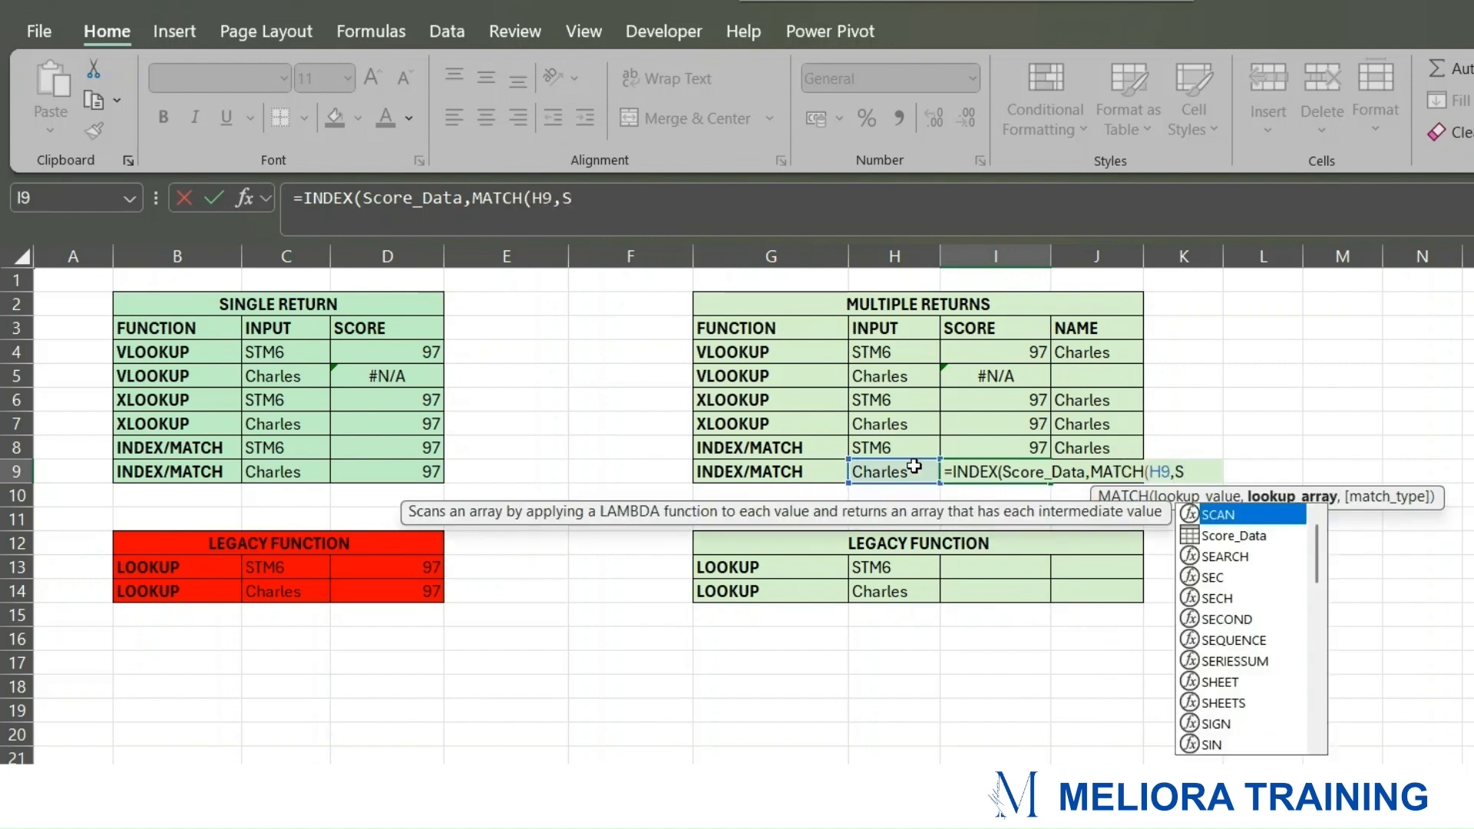
type("core_Data[")
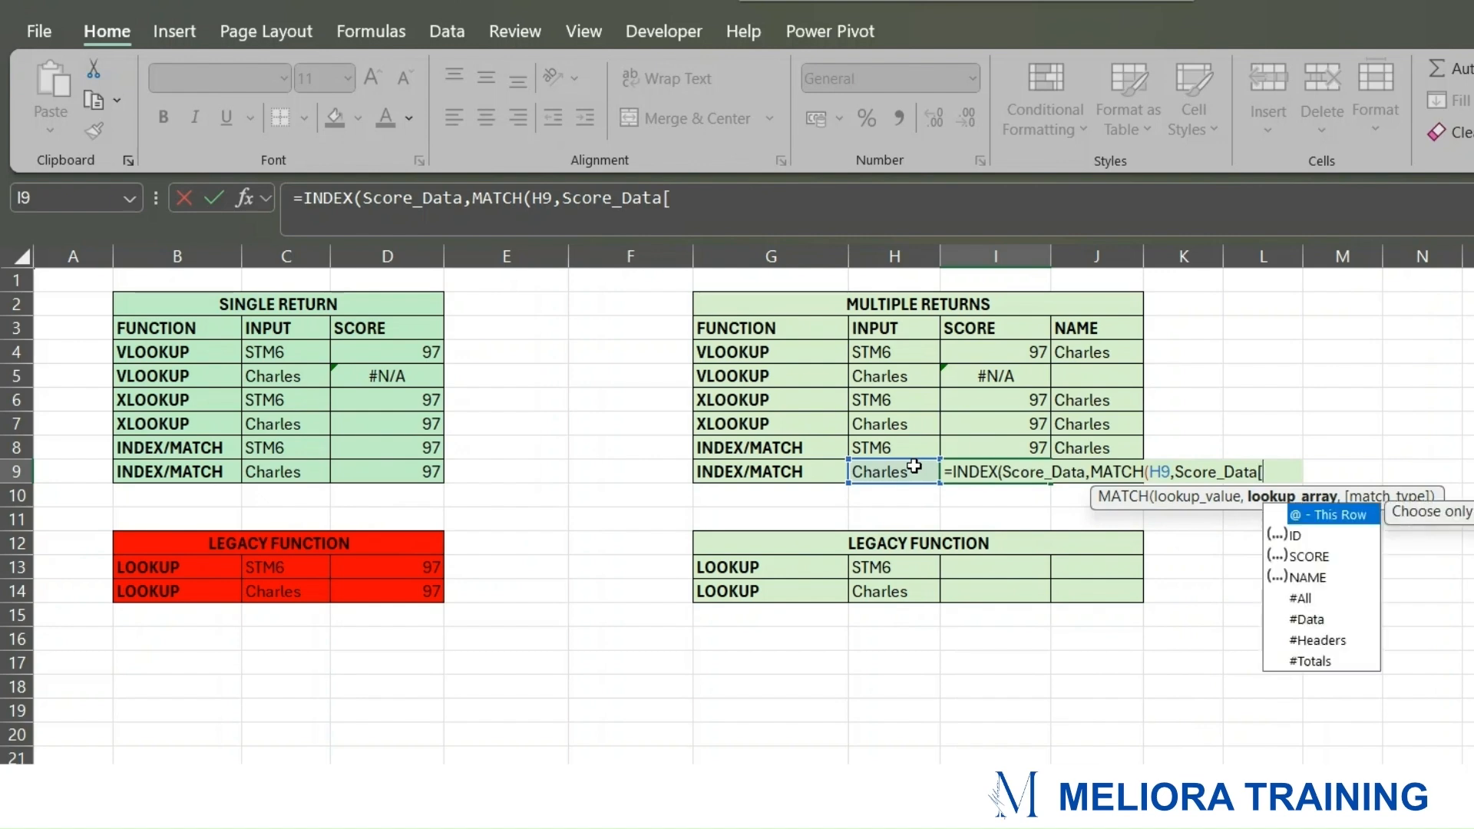
type("NAME],")
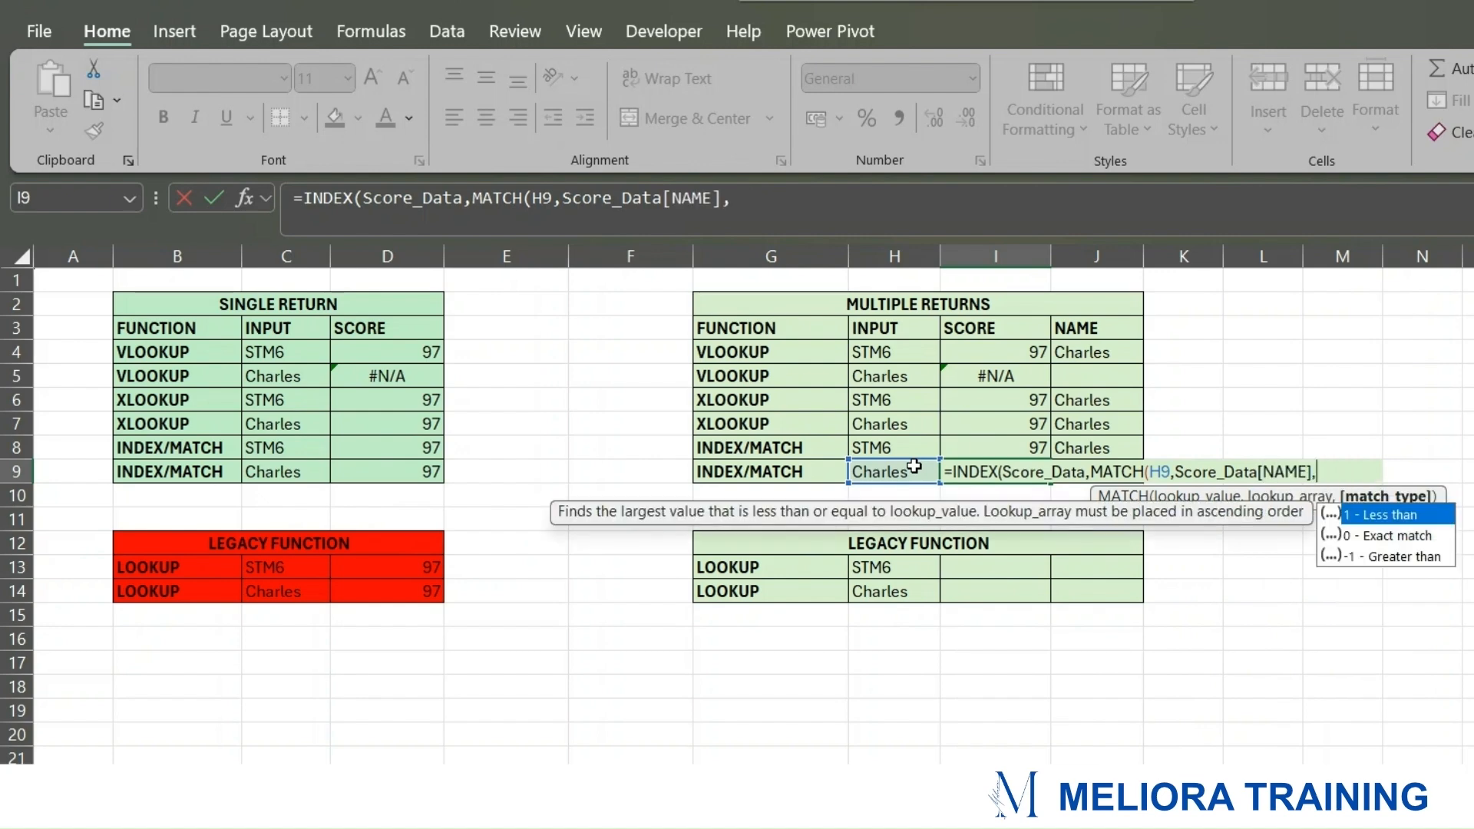
type("0),")
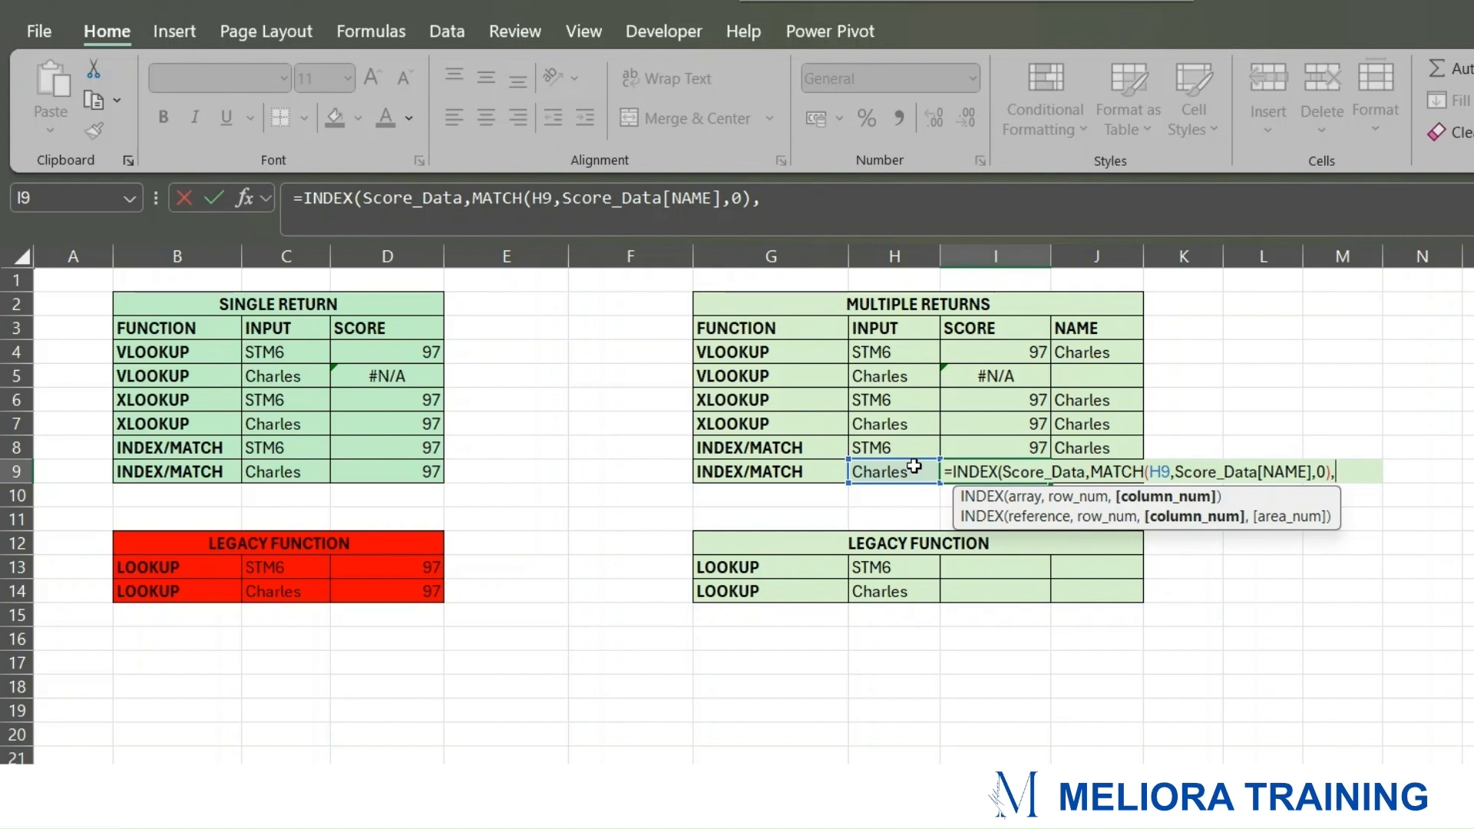
Step: Set the I9 INDEX column number to the array {2,3} and complete the formula
type("{2,3}")
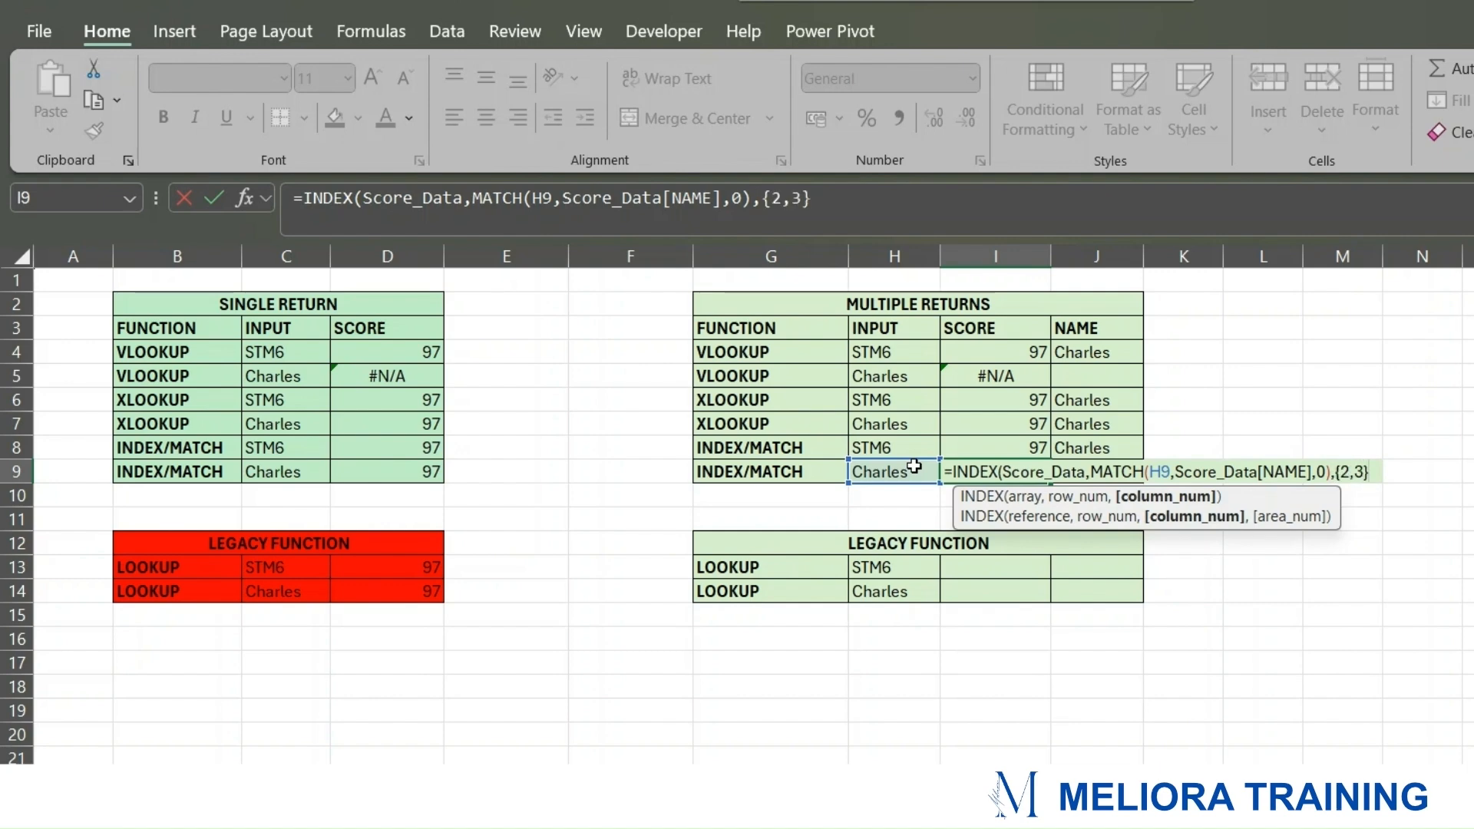
type(")")
key("Return")
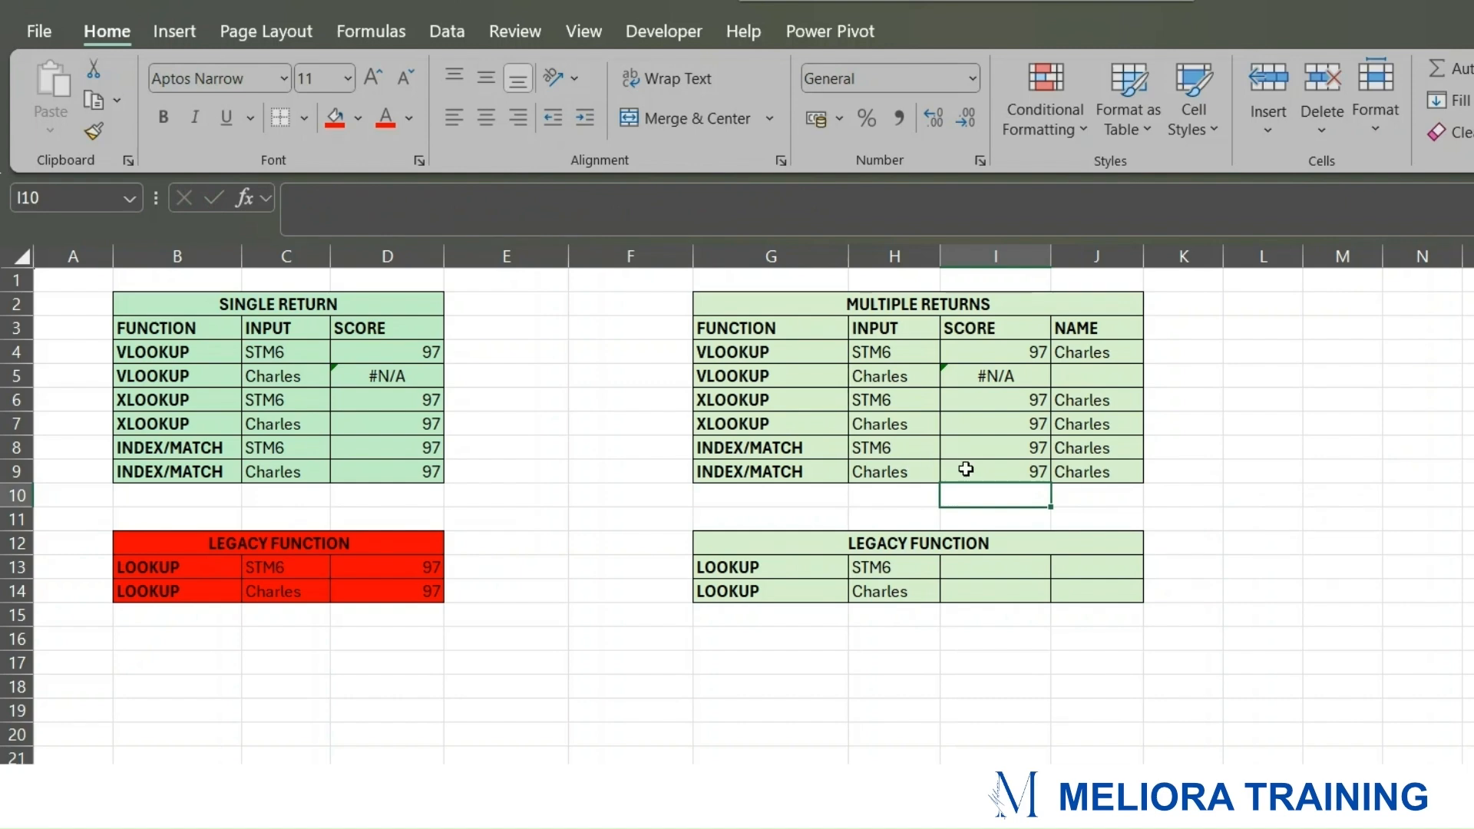
left_click(966, 470)
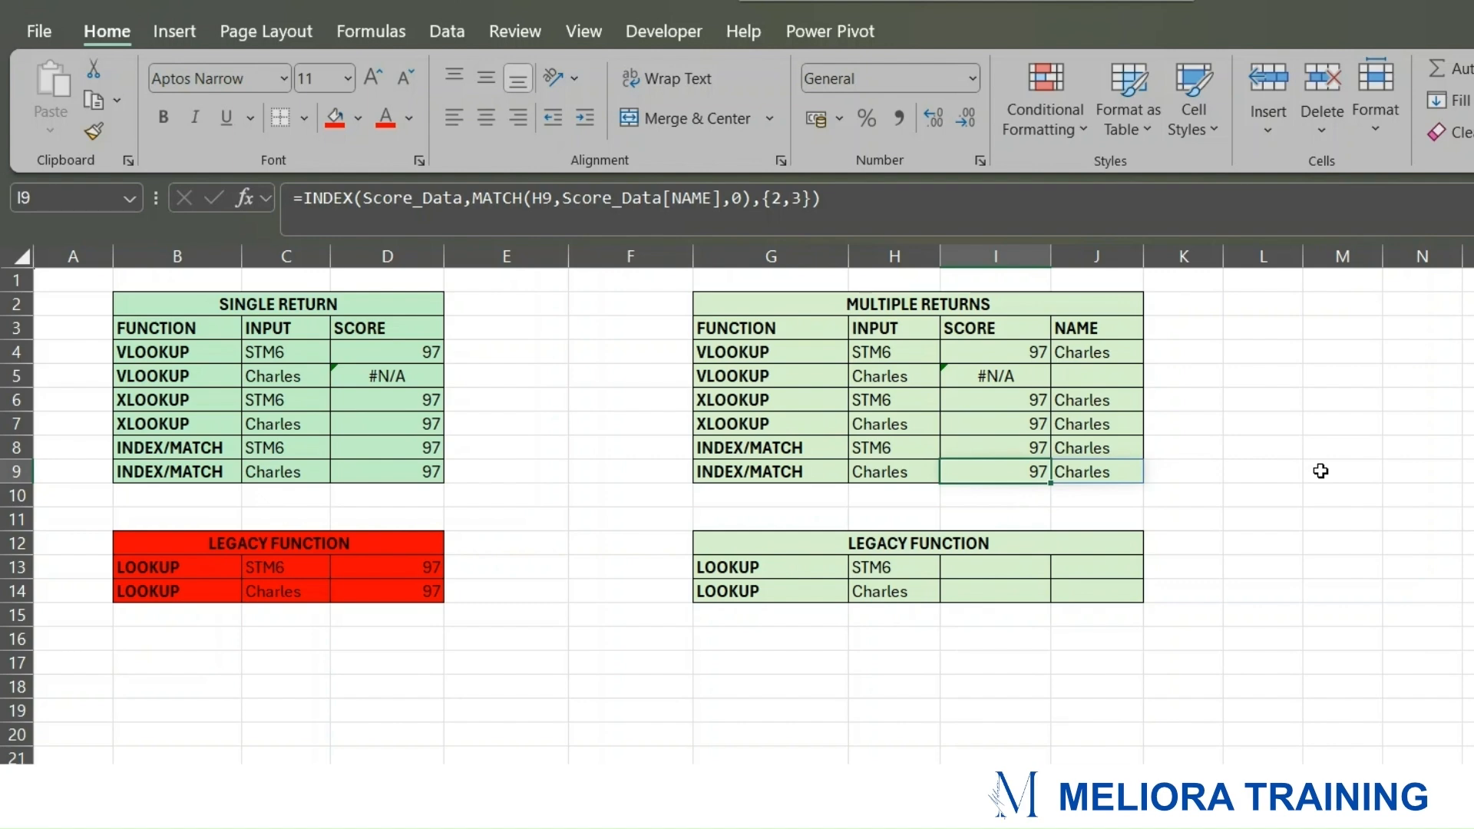
Step: Start a LOOKUP formula in I13 with H13 as the lookup value
left_click(973, 571)
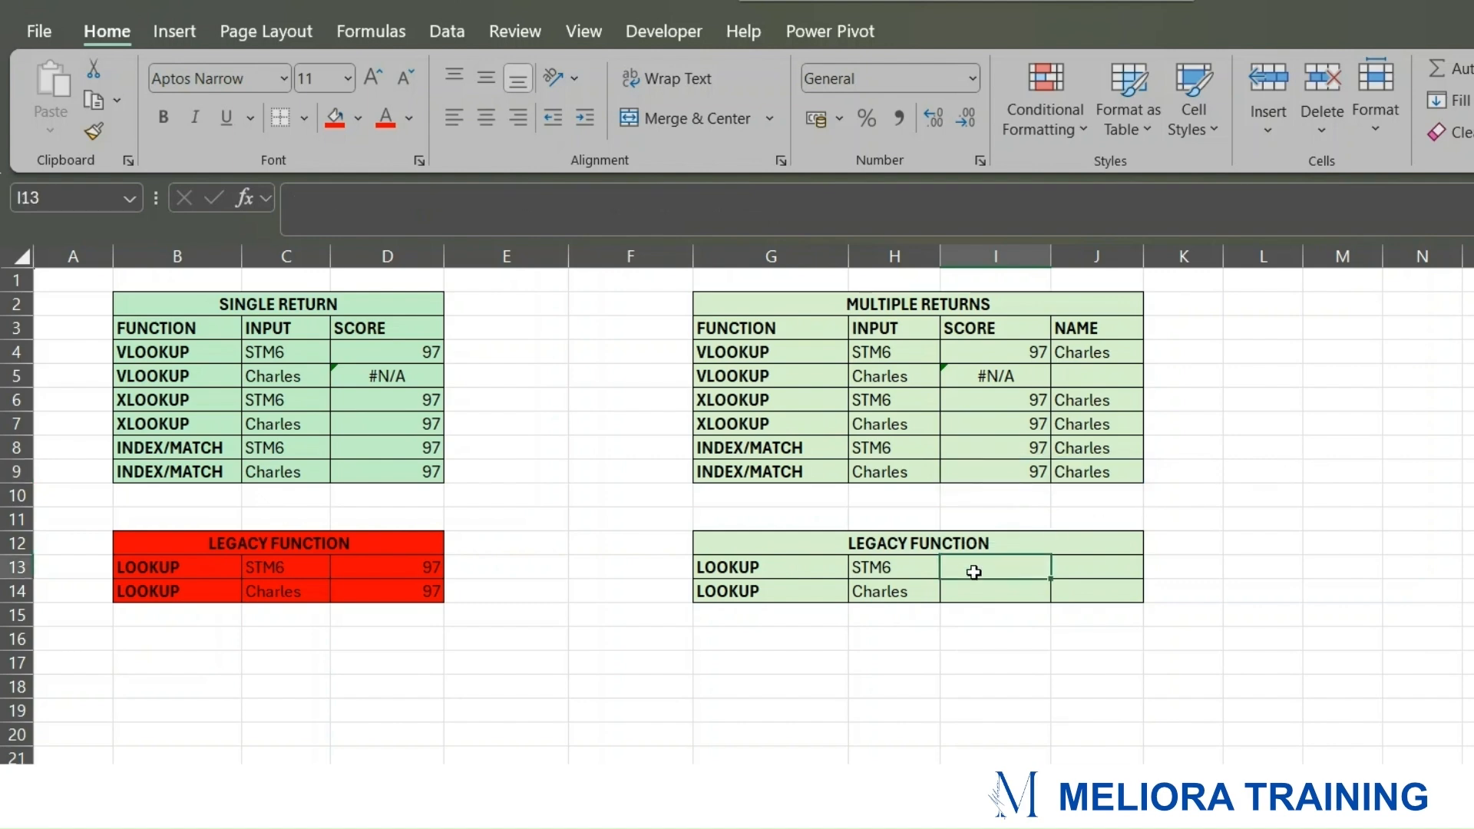
type("=LOO")
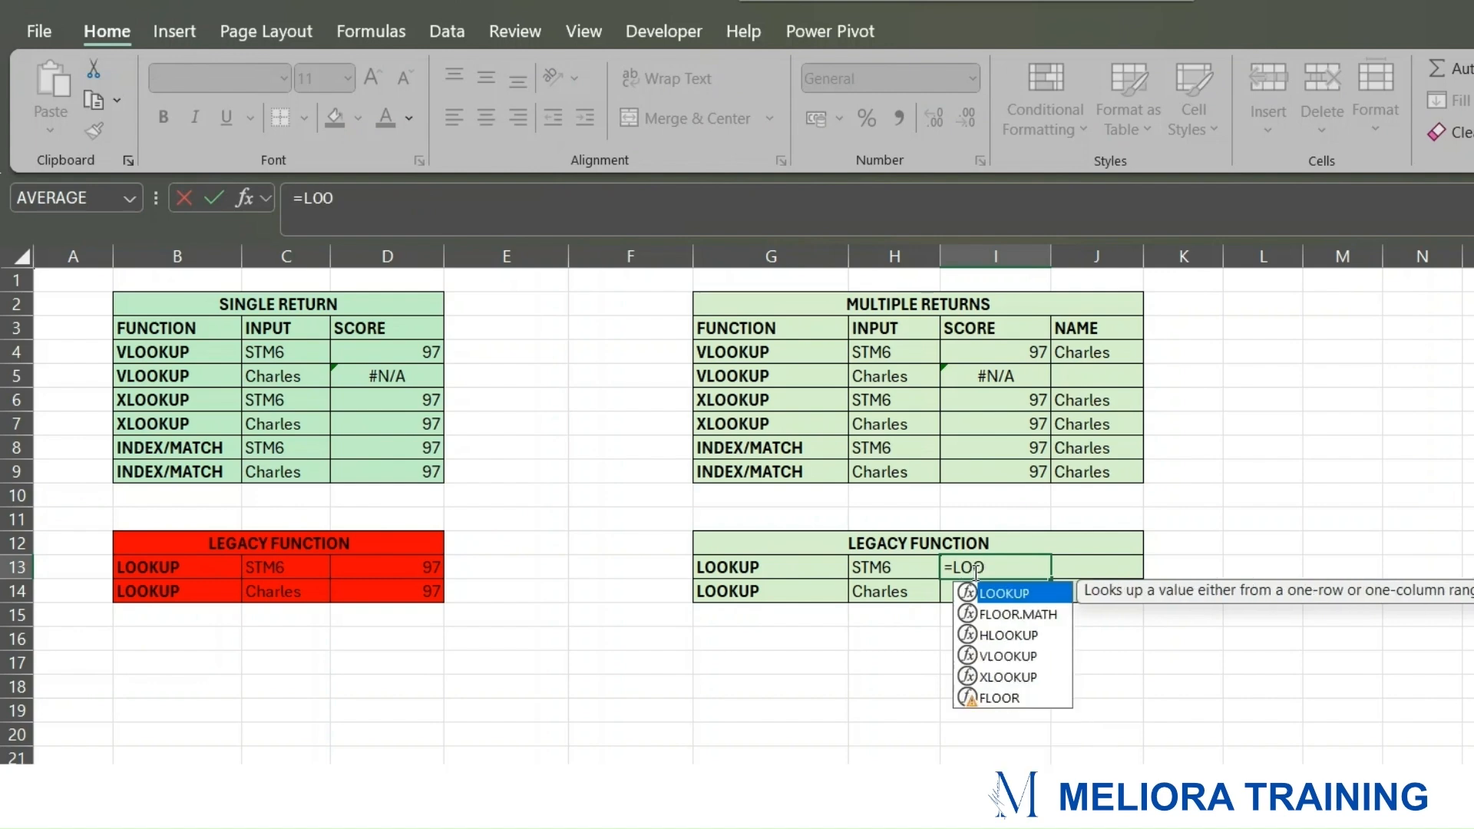
key("Tab")
left_click(894, 569)
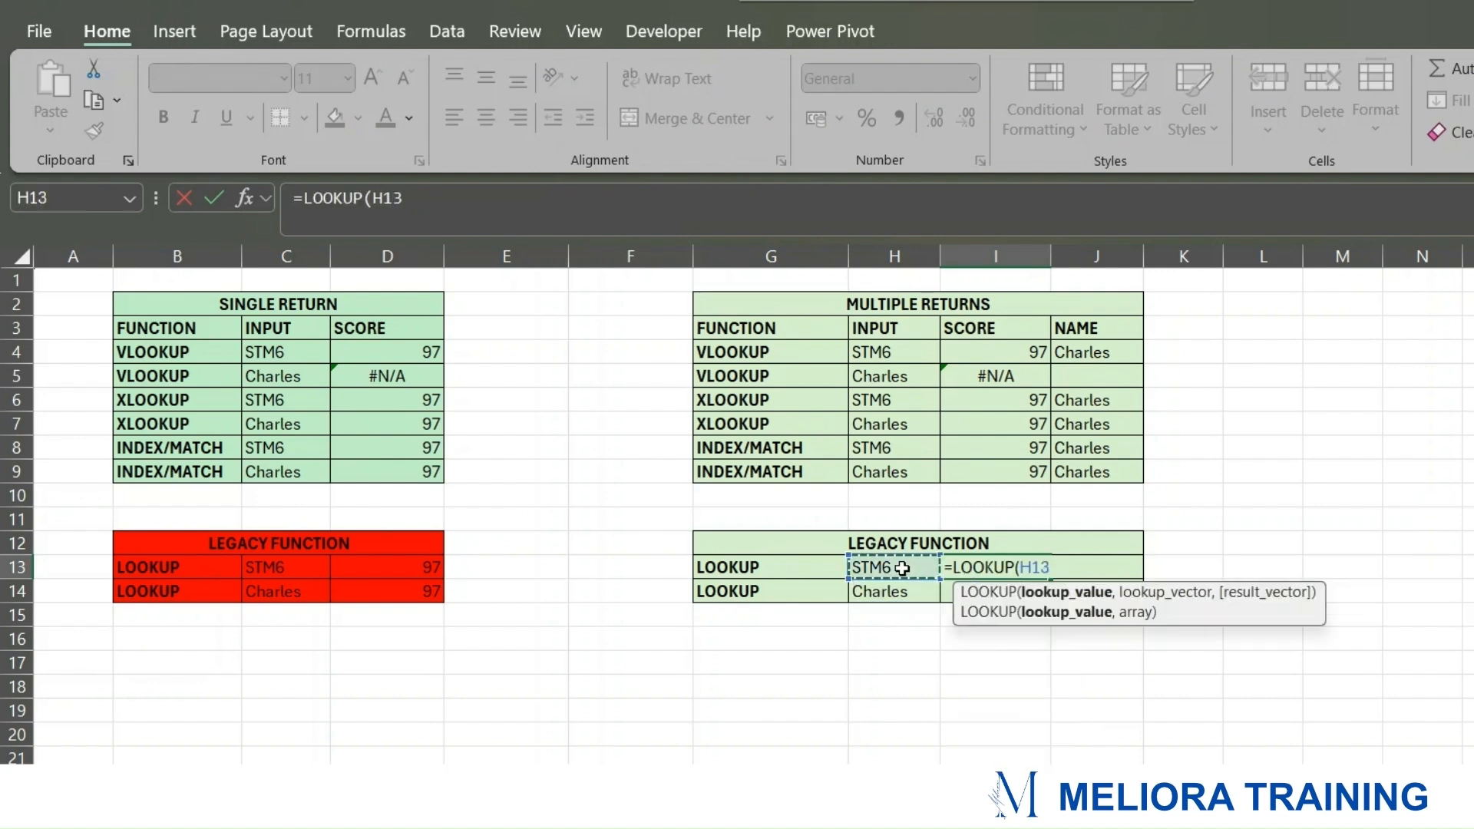
type(",")
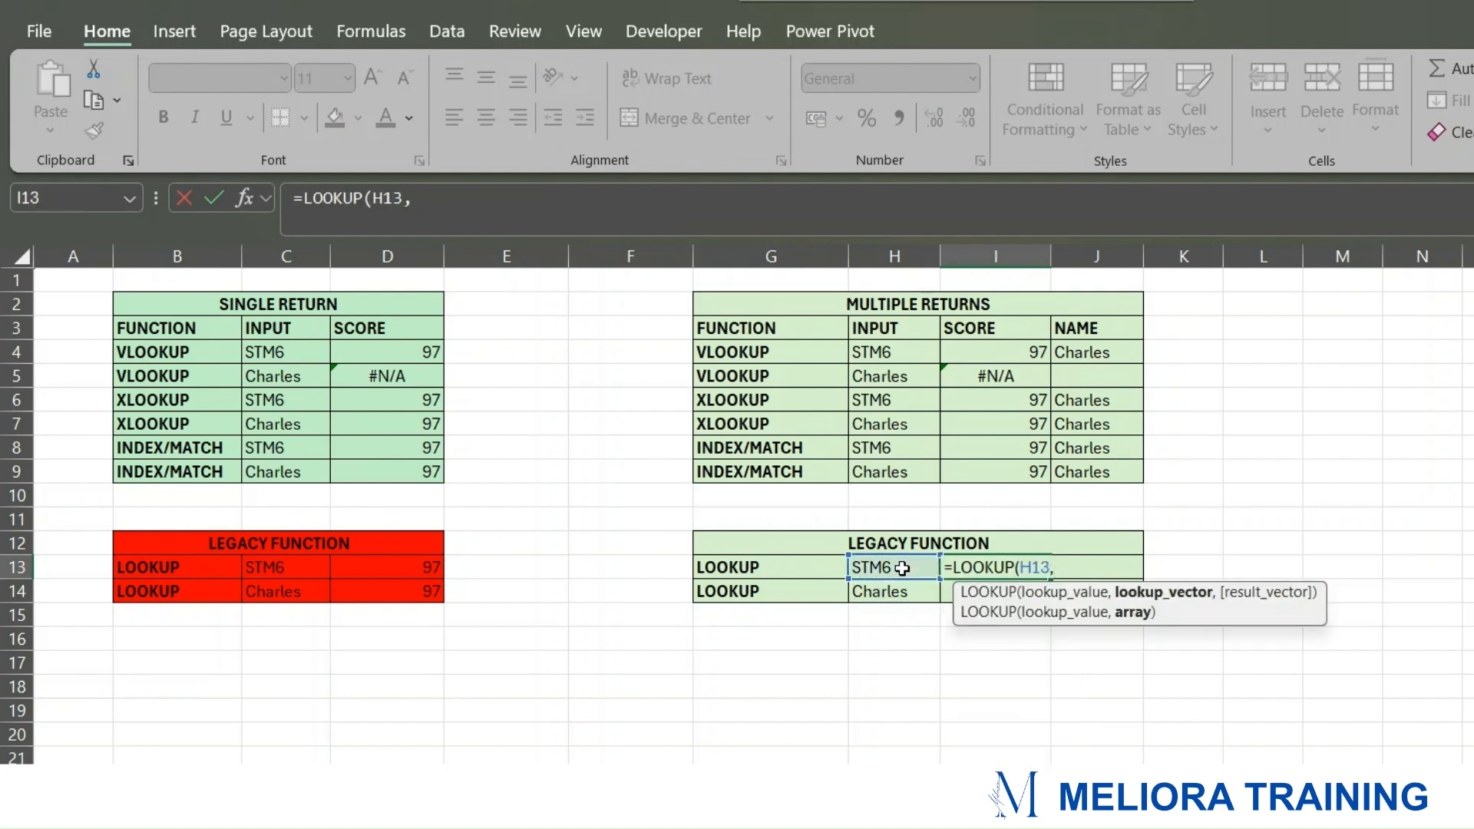
Step: Set the lookup vector of the I13 LOOKUP to the Score_Data[ID] column
type("SC")
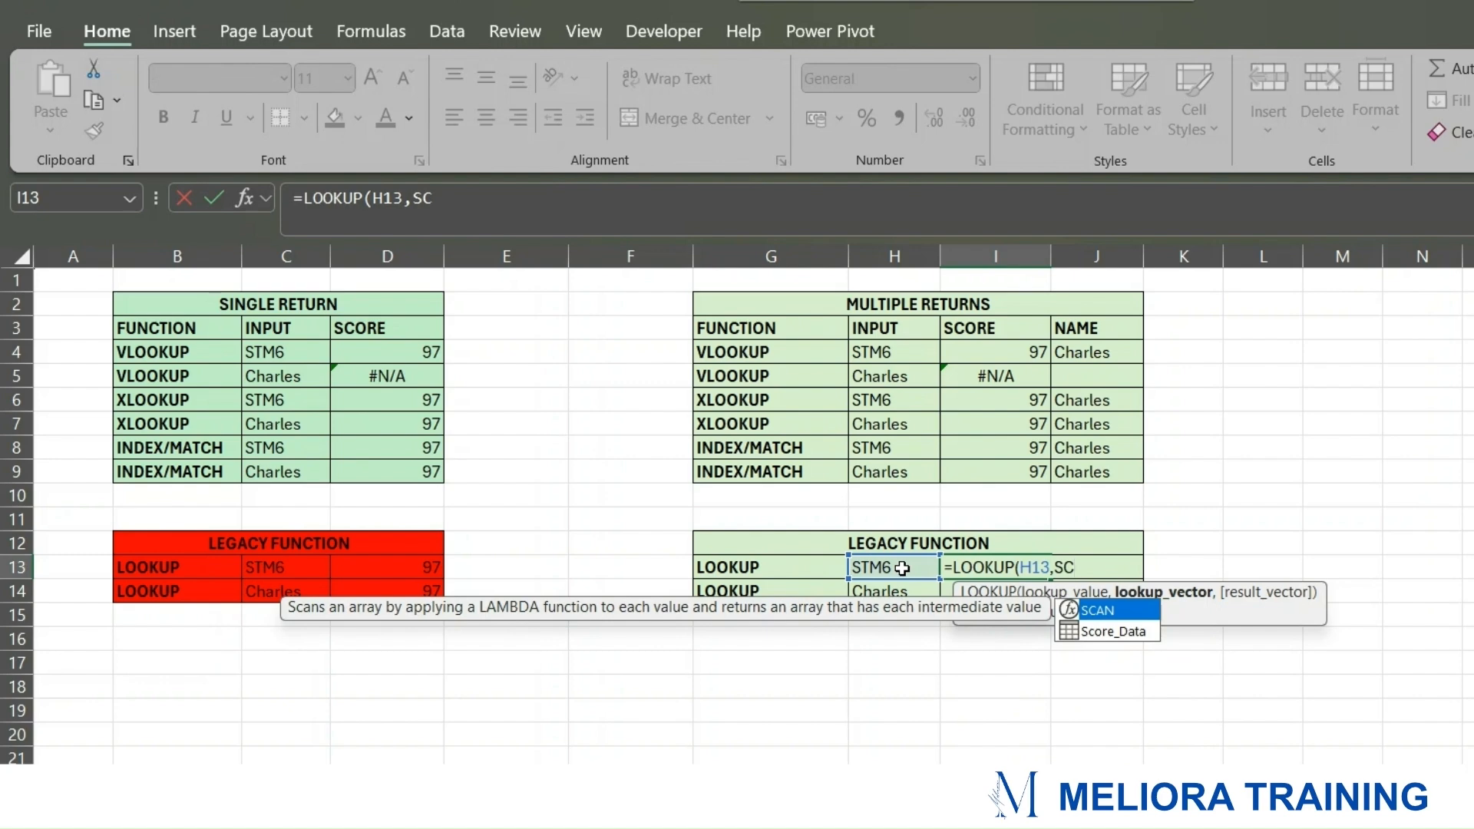
type("o")
key("Tab")
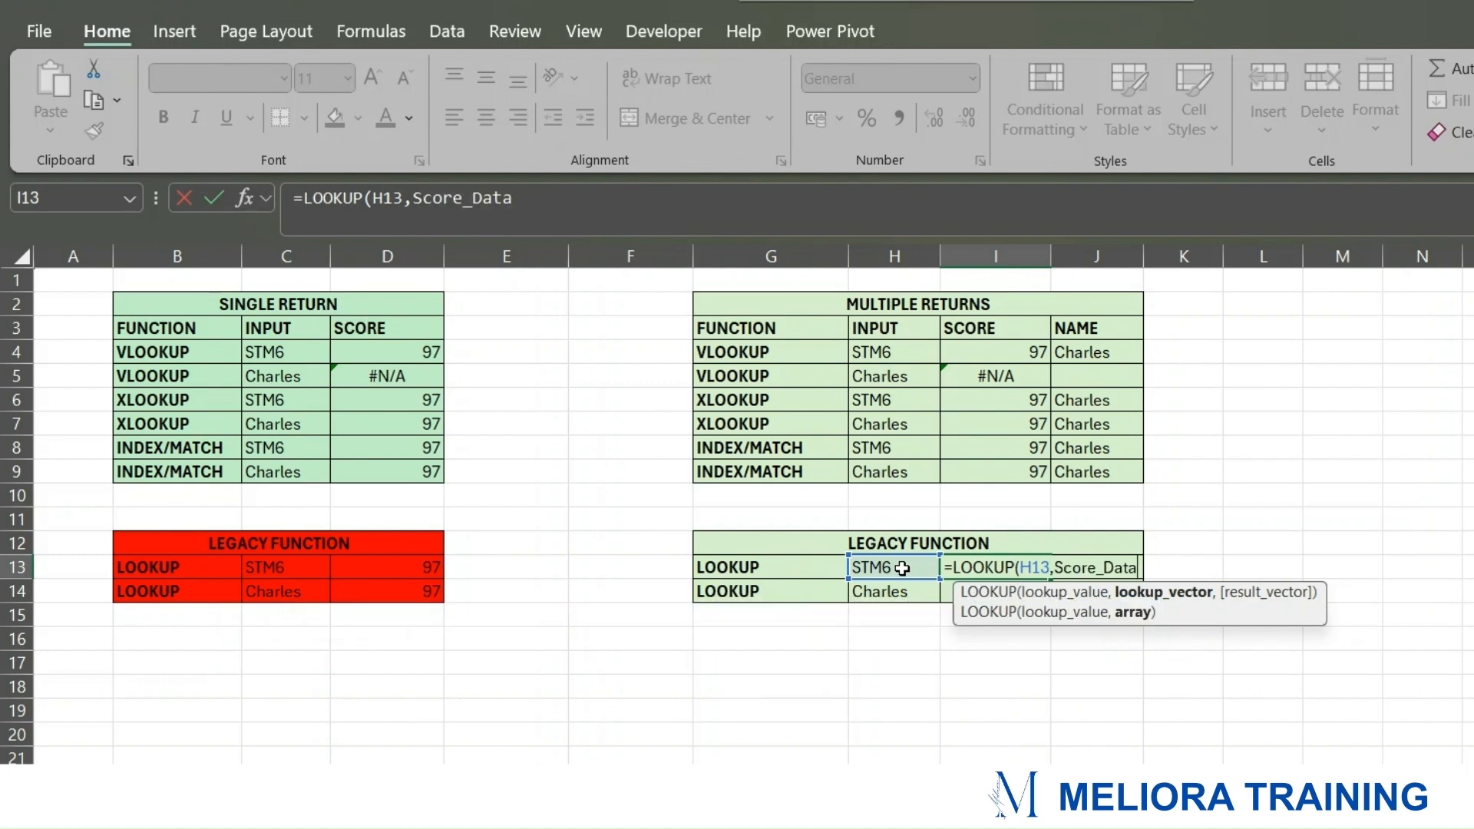
type("[")
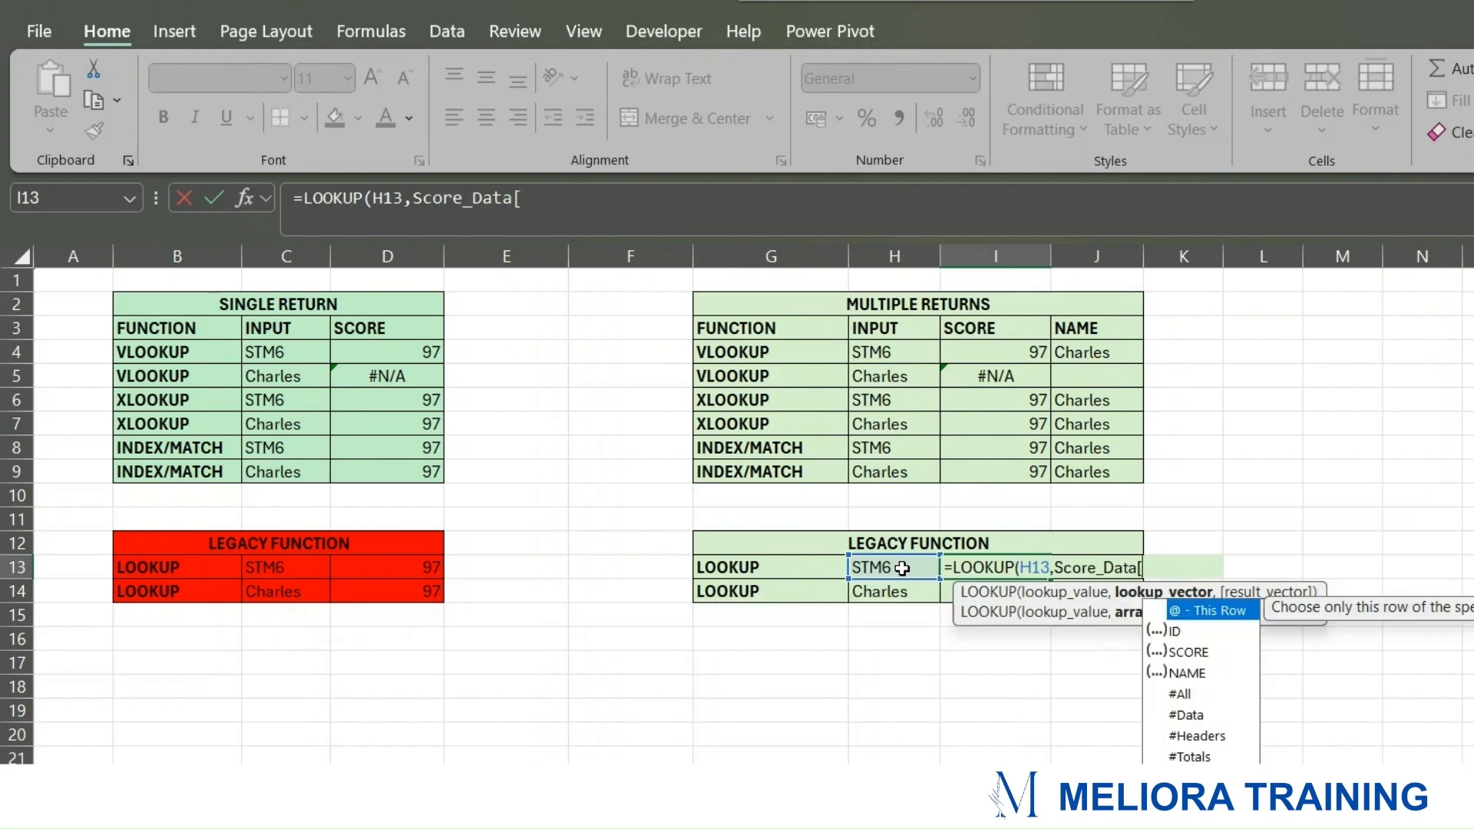
key("Down")
key("Tab")
type("]")
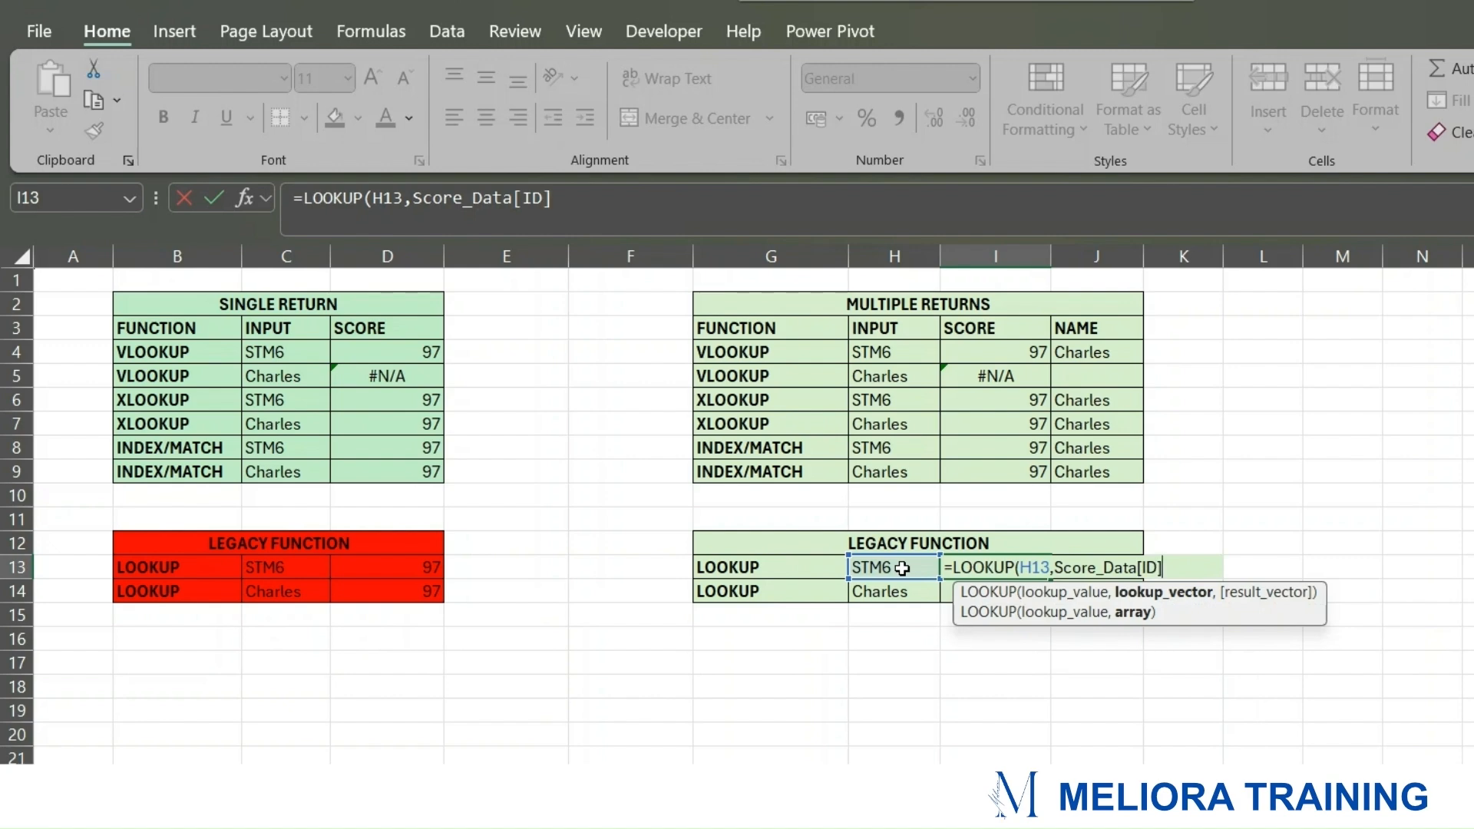
Step: Set the I13 LOOKUP result vector to Score_Data[[SCORE]:[NAME]] and complete the formula
type(",SC")
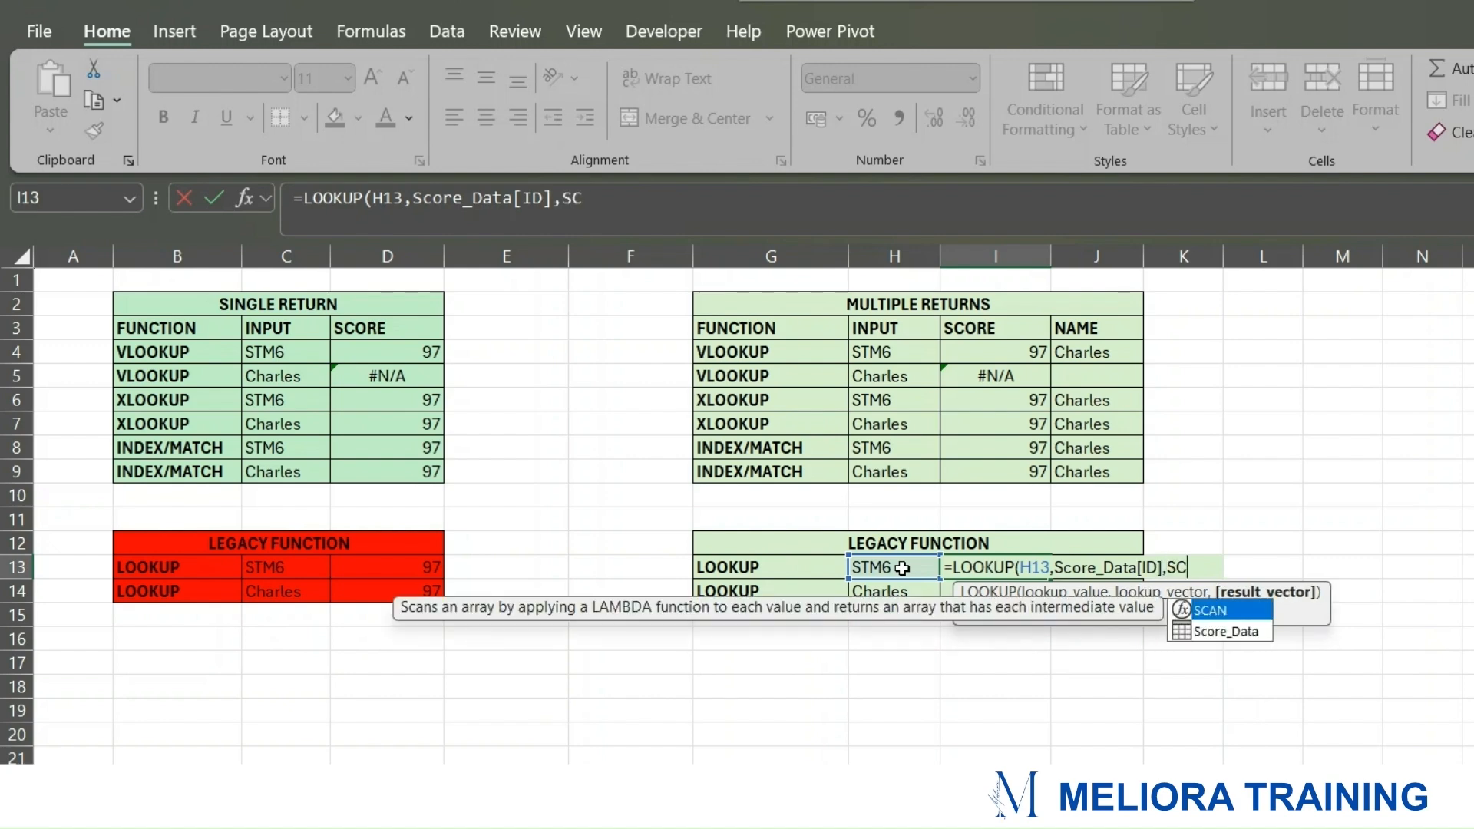
key("Down")
key("Tab")
type("[[")
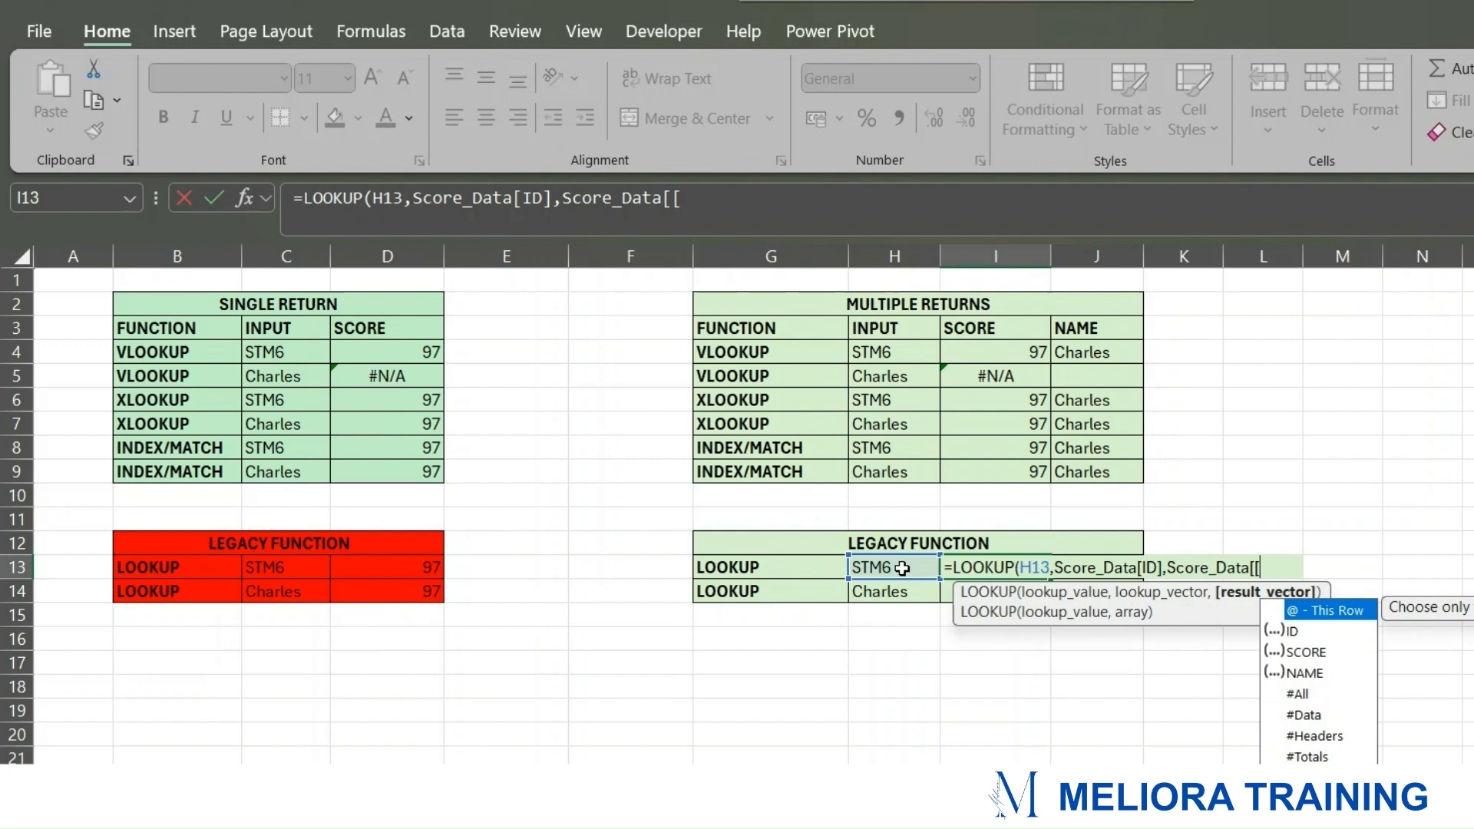
key("Return")
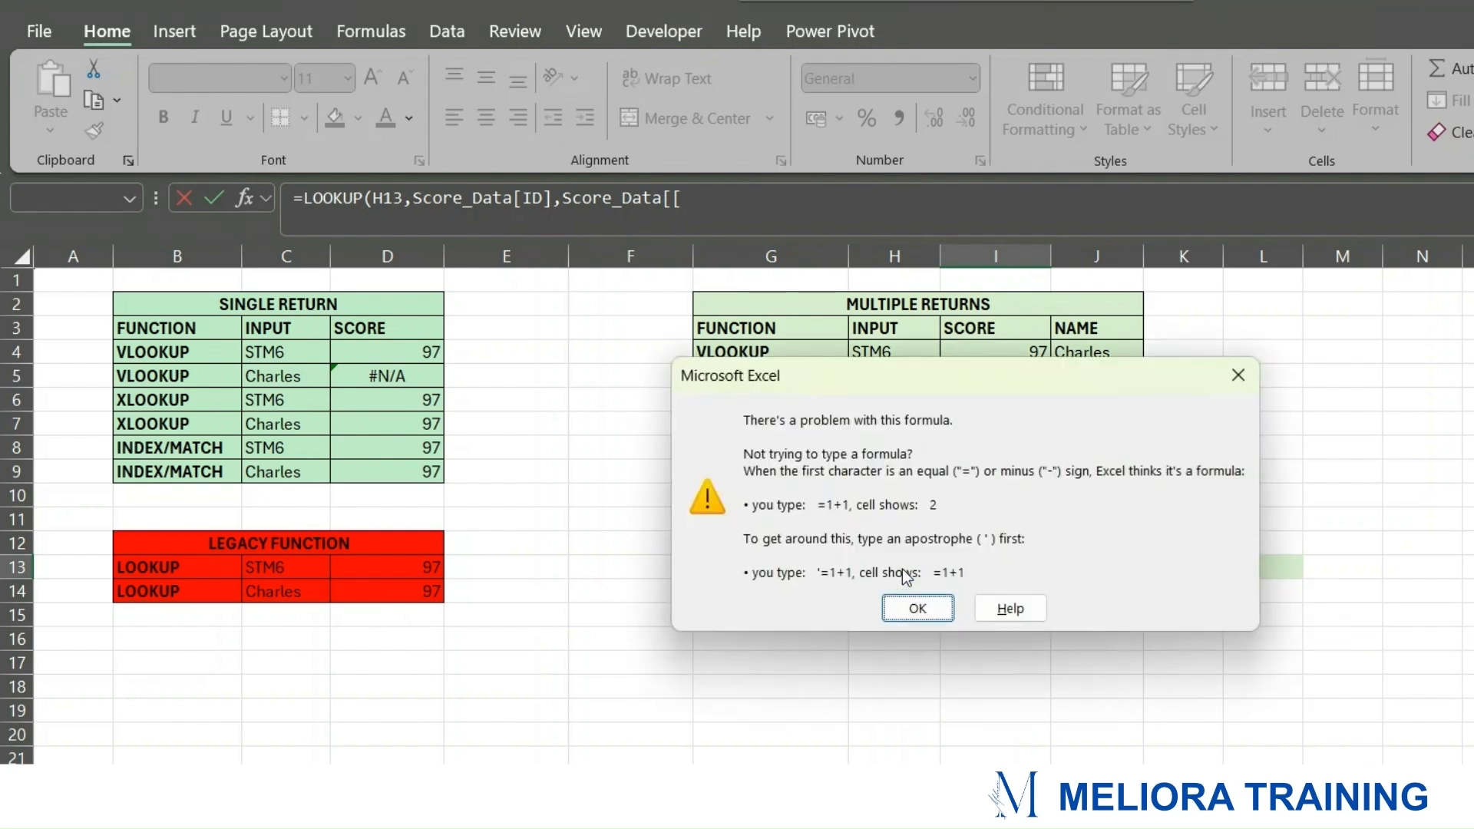
left_click(1239, 374)
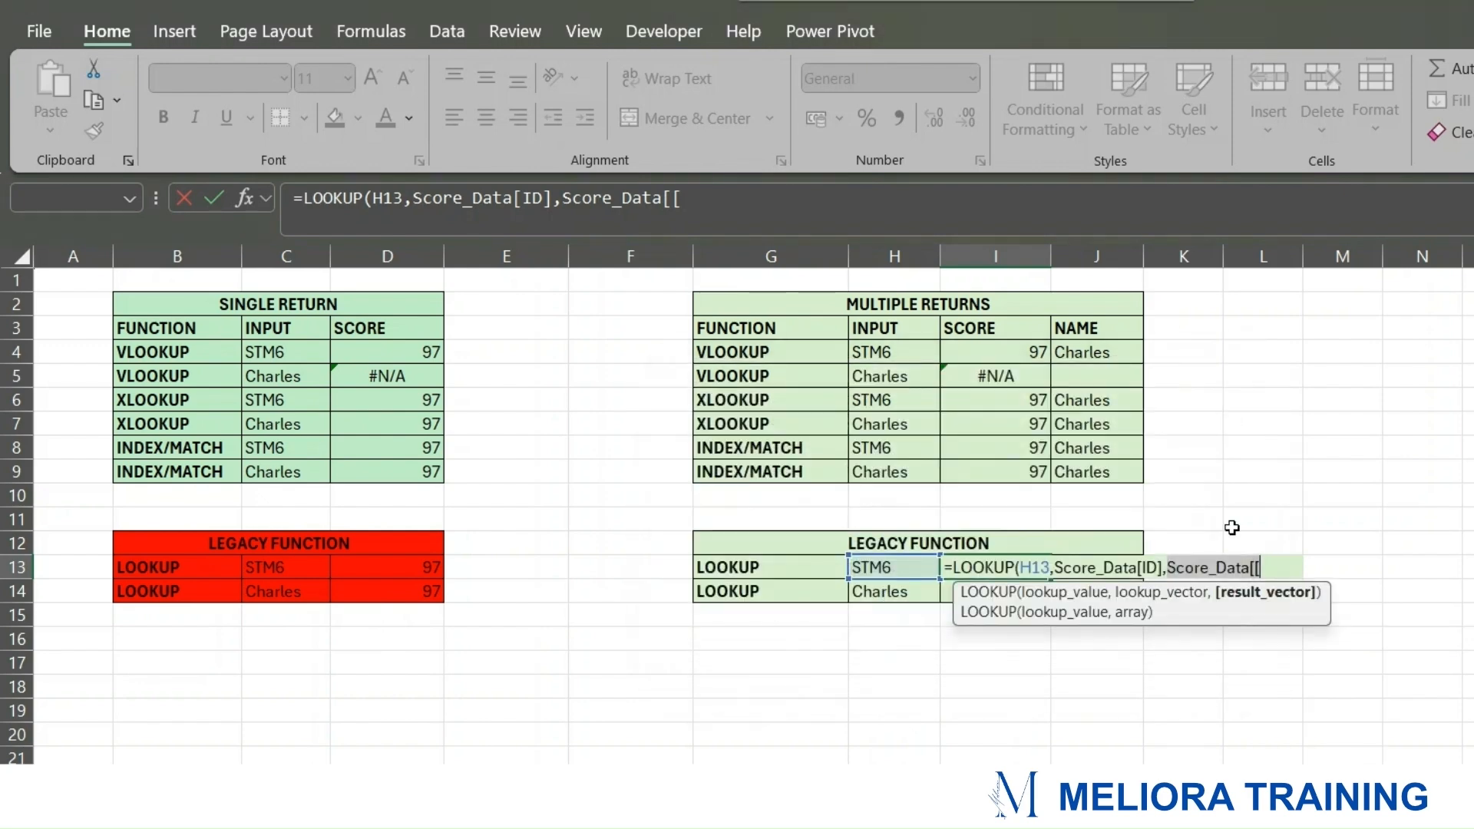
type("S")
key("Tab")
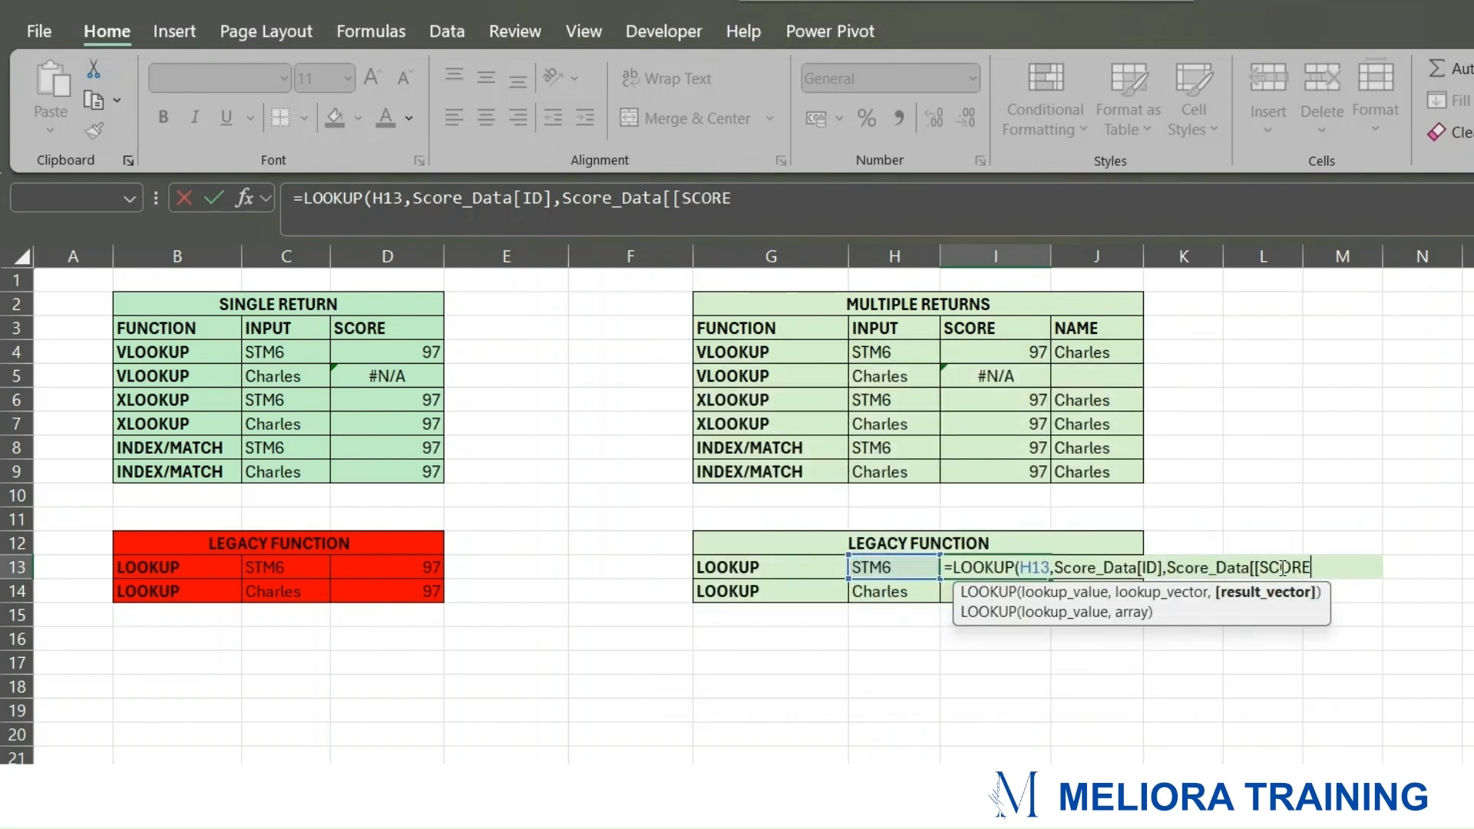
type("]:[N")
key("Tab")
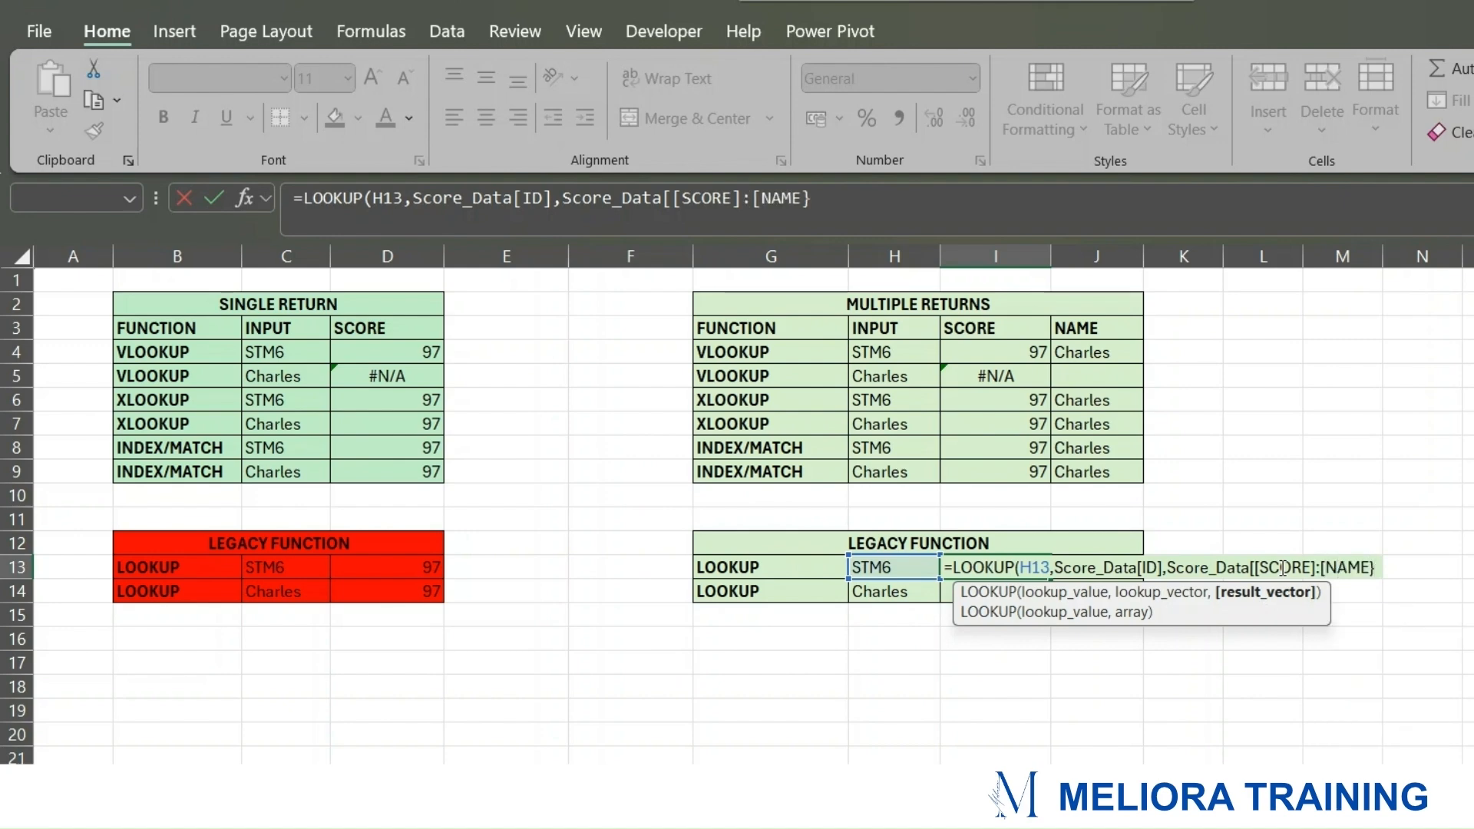
type("]]")
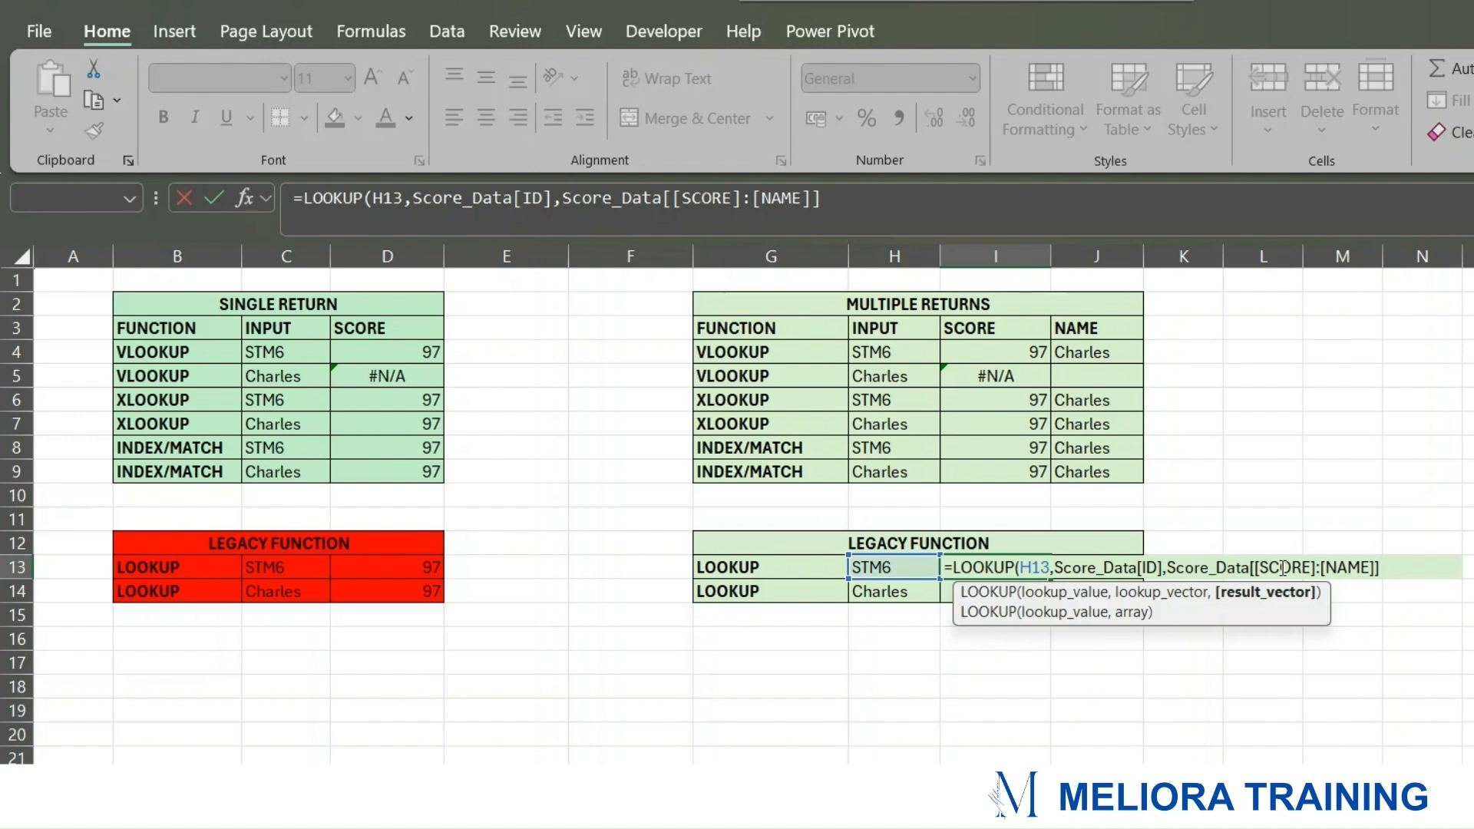
type(")")
key("Return")
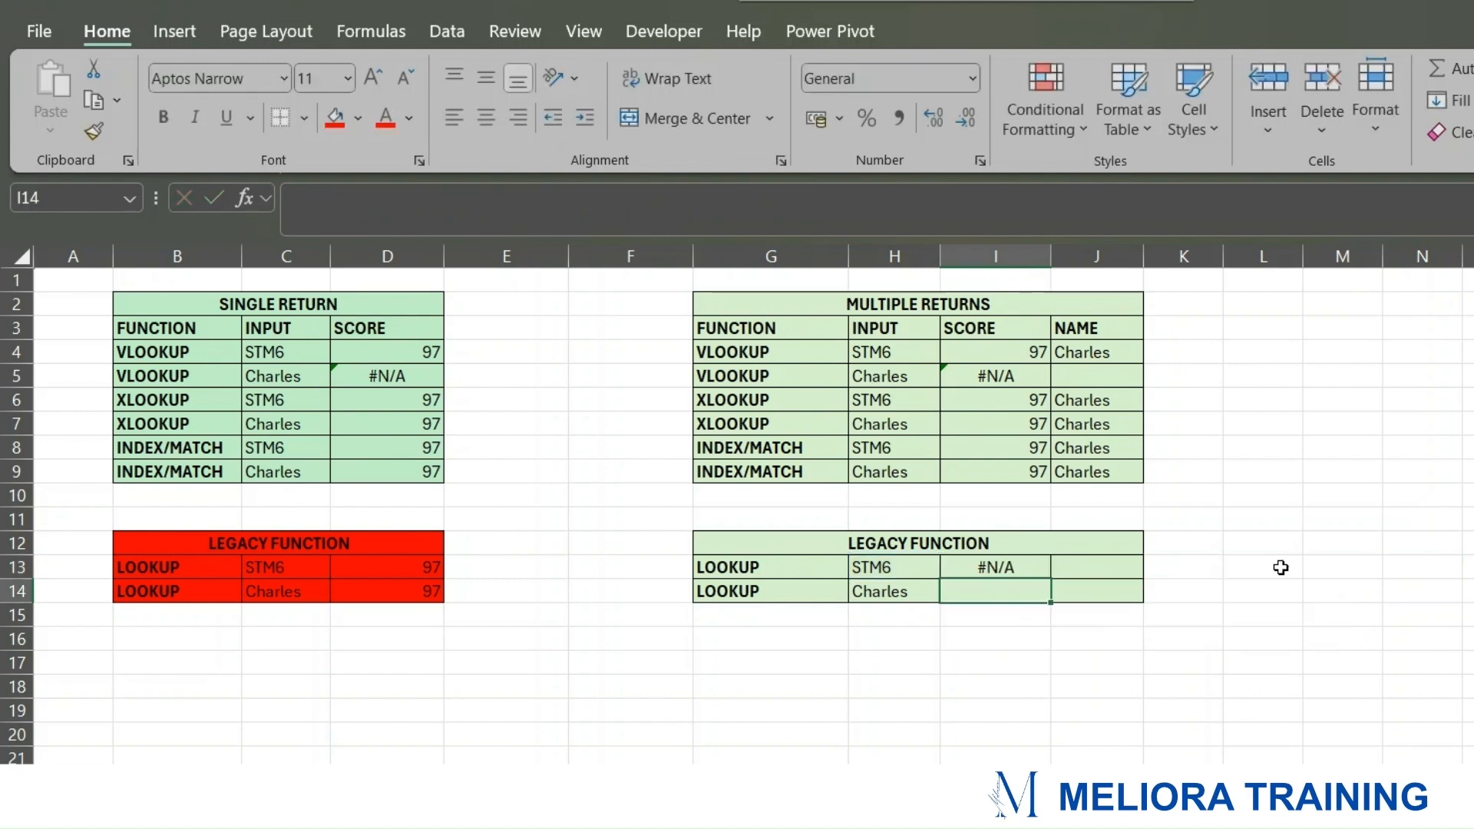
left_click(1007, 570)
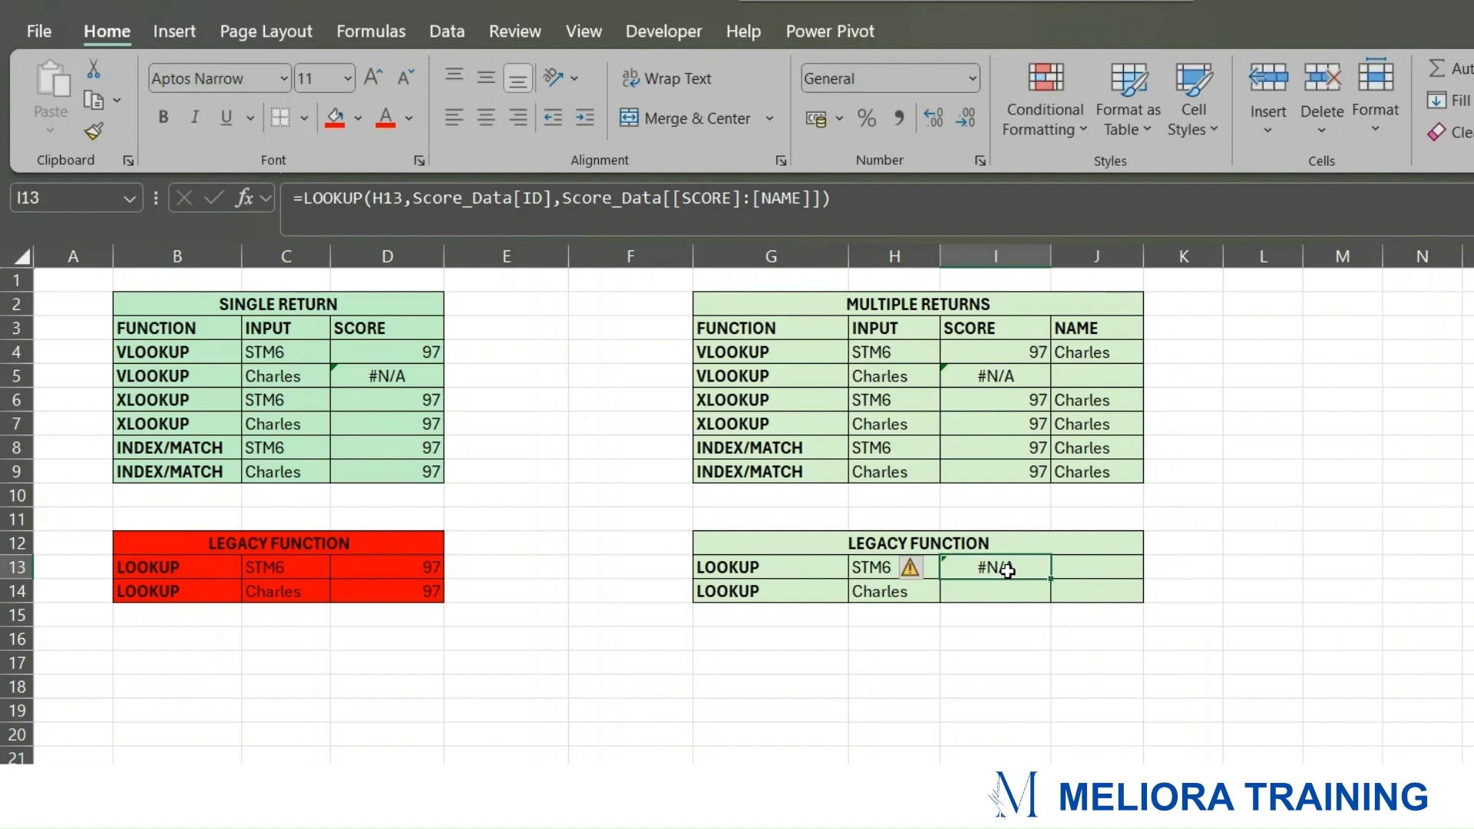
Step: Start a LOOKUP formula in I14 with H14 as the lookup value
left_click(1008, 591)
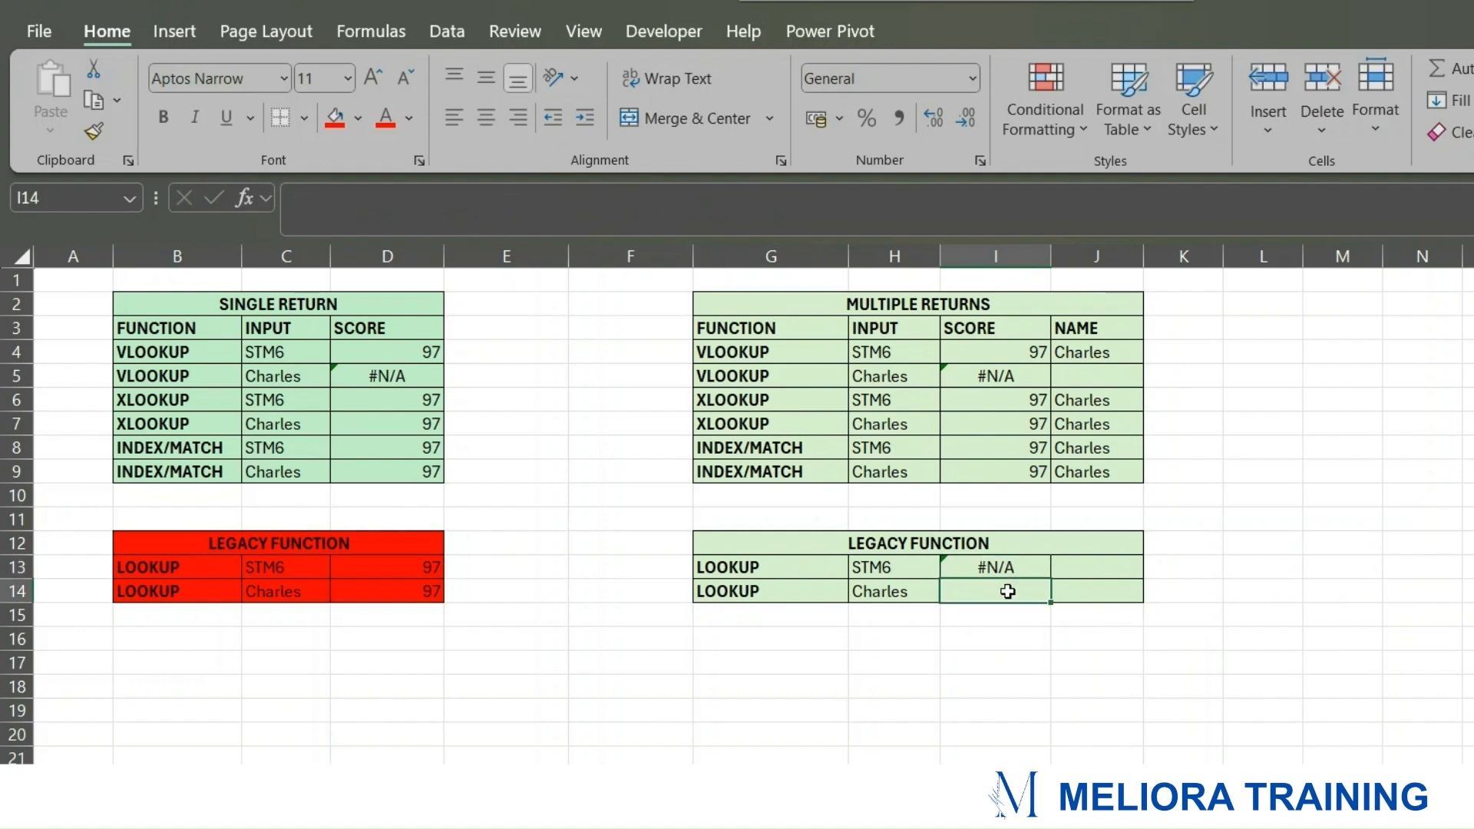
type("=LOO")
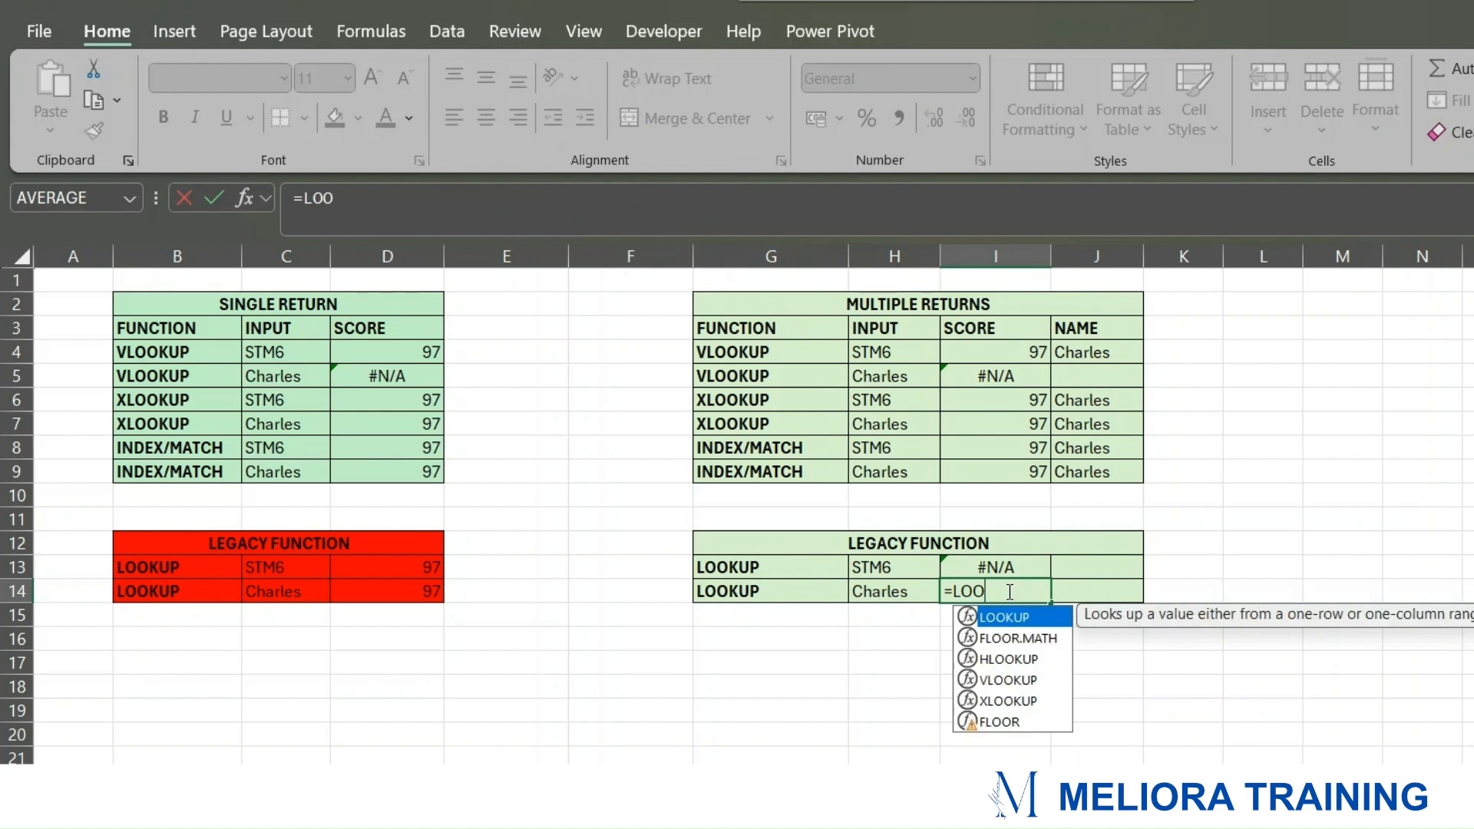
key("Tab")
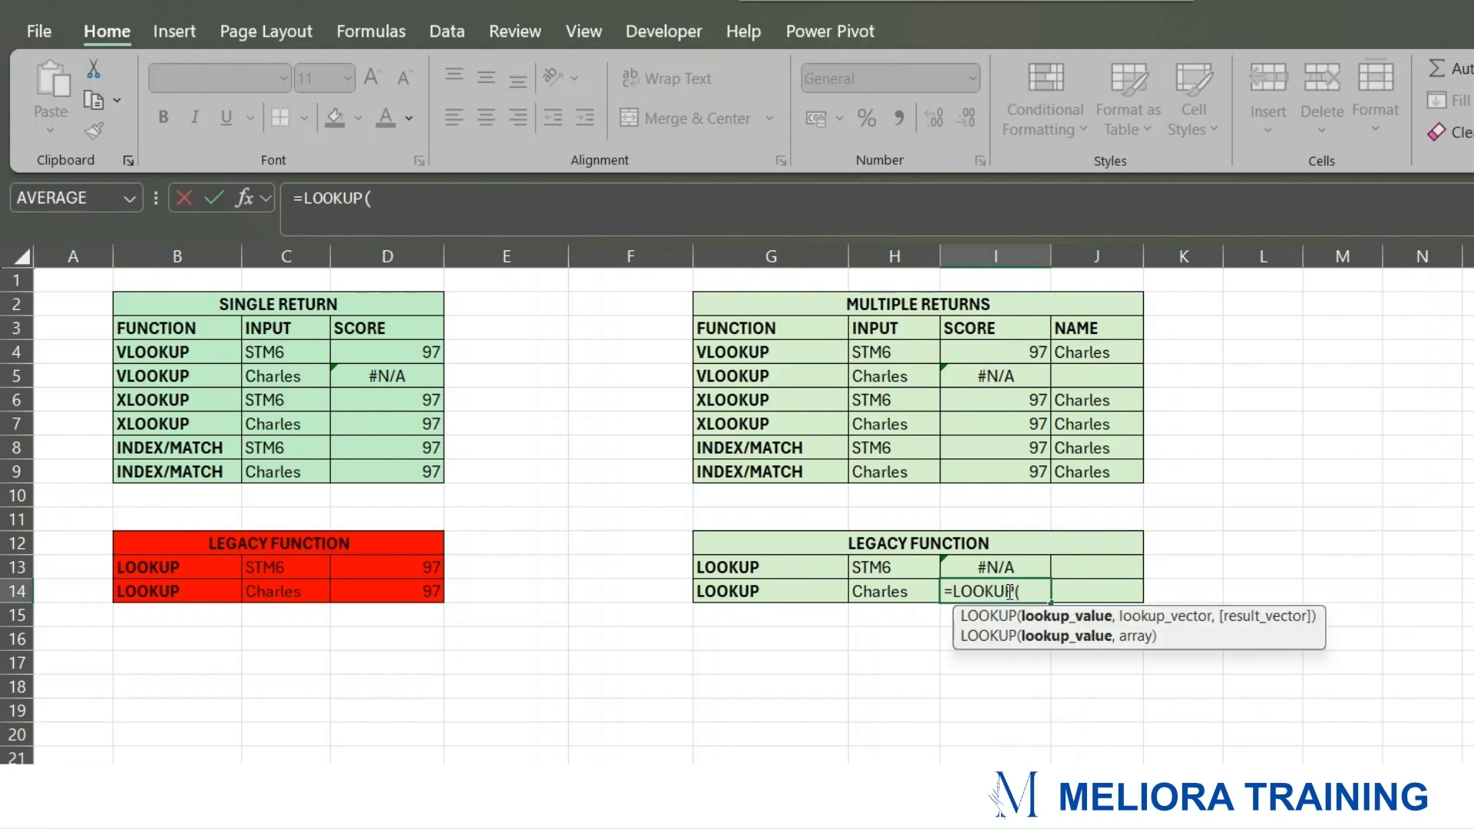
left_click(867, 591)
type(",")
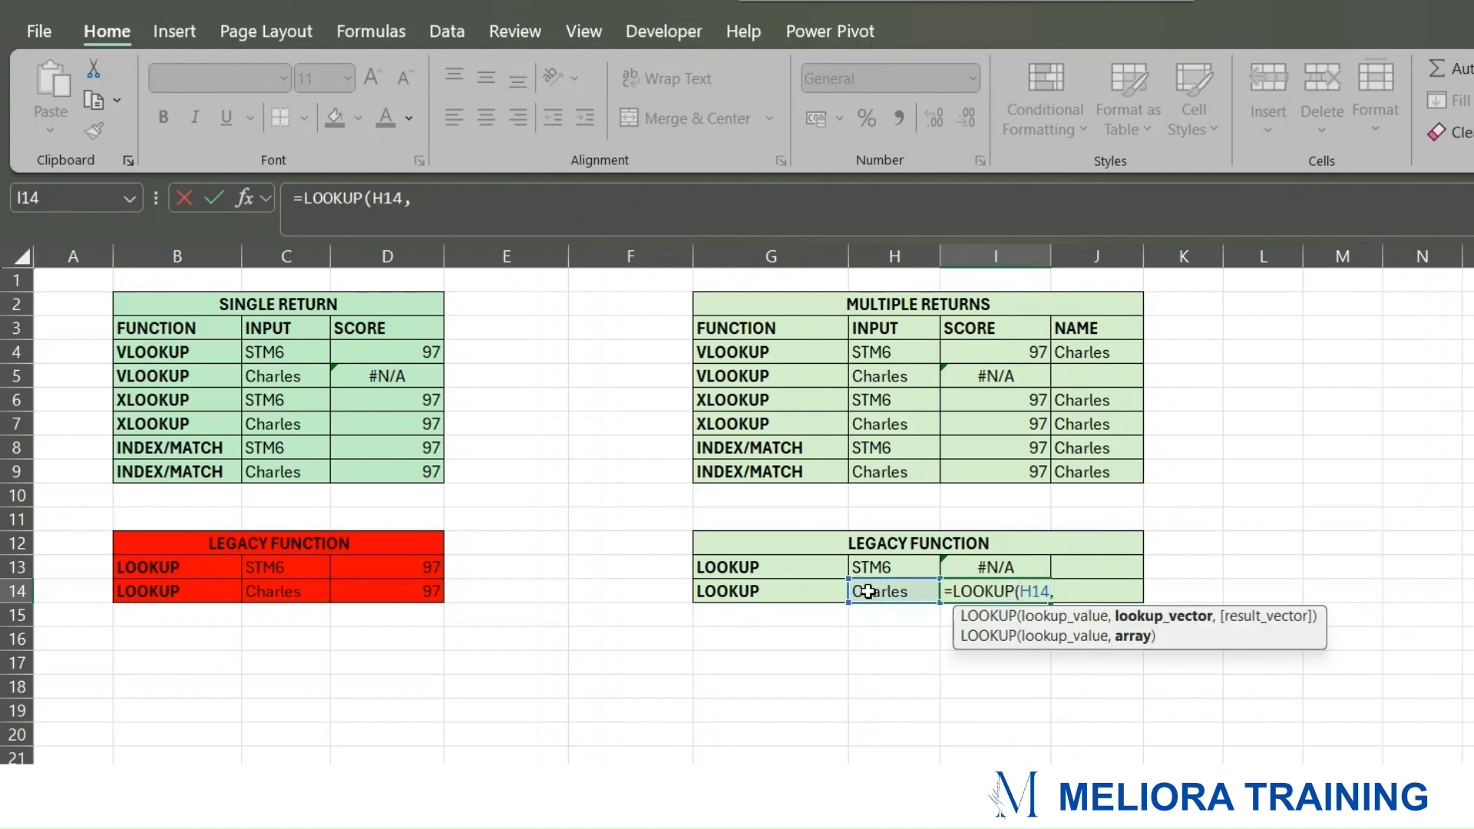
Step: Set the lookup vector of the I14 LOOKUP to the Score_Data[NAME] column
type("SC")
key("Down")
key("Tab")
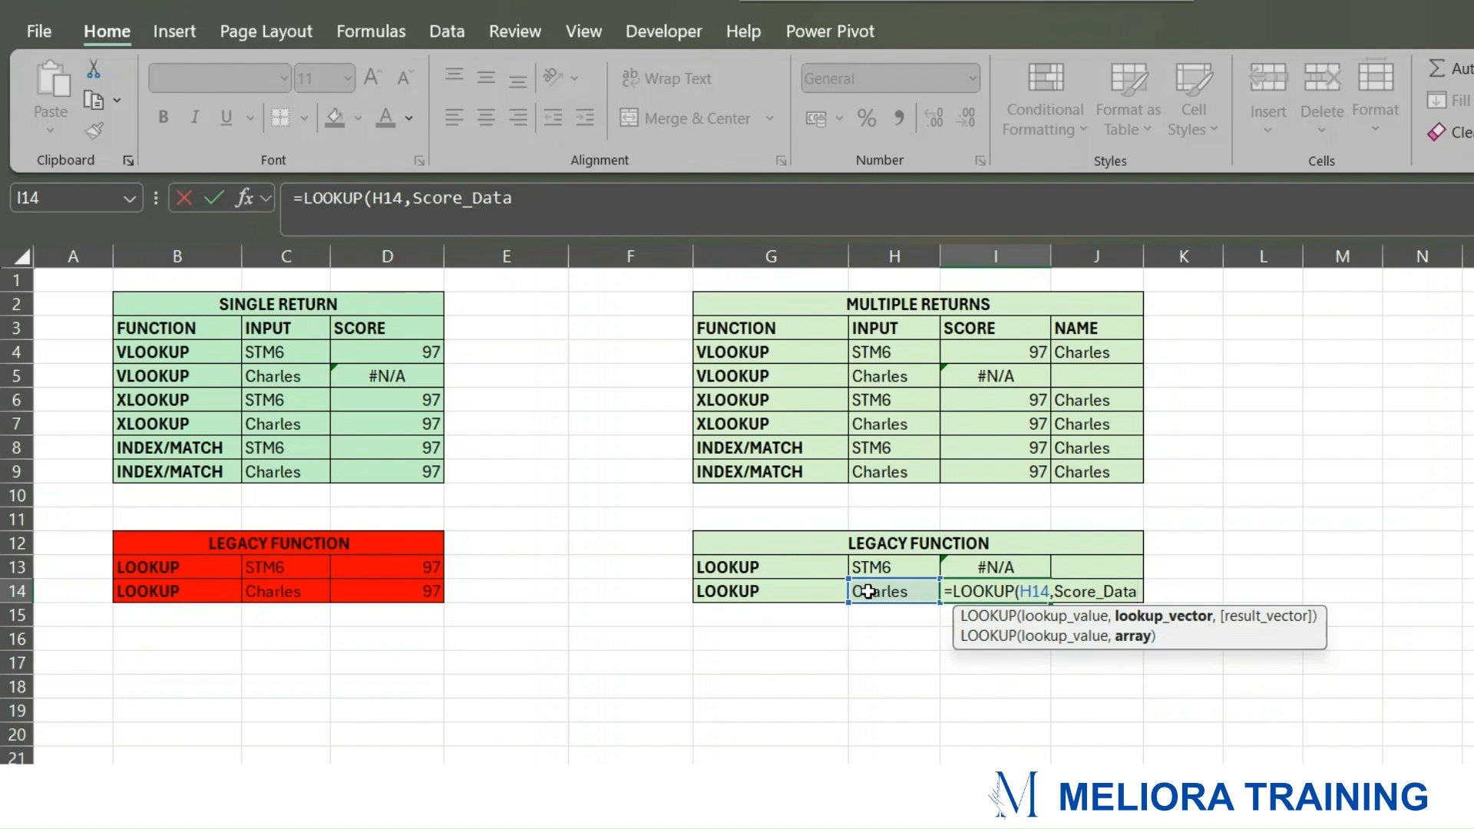
type("[N")
key("Tab")
type("]")
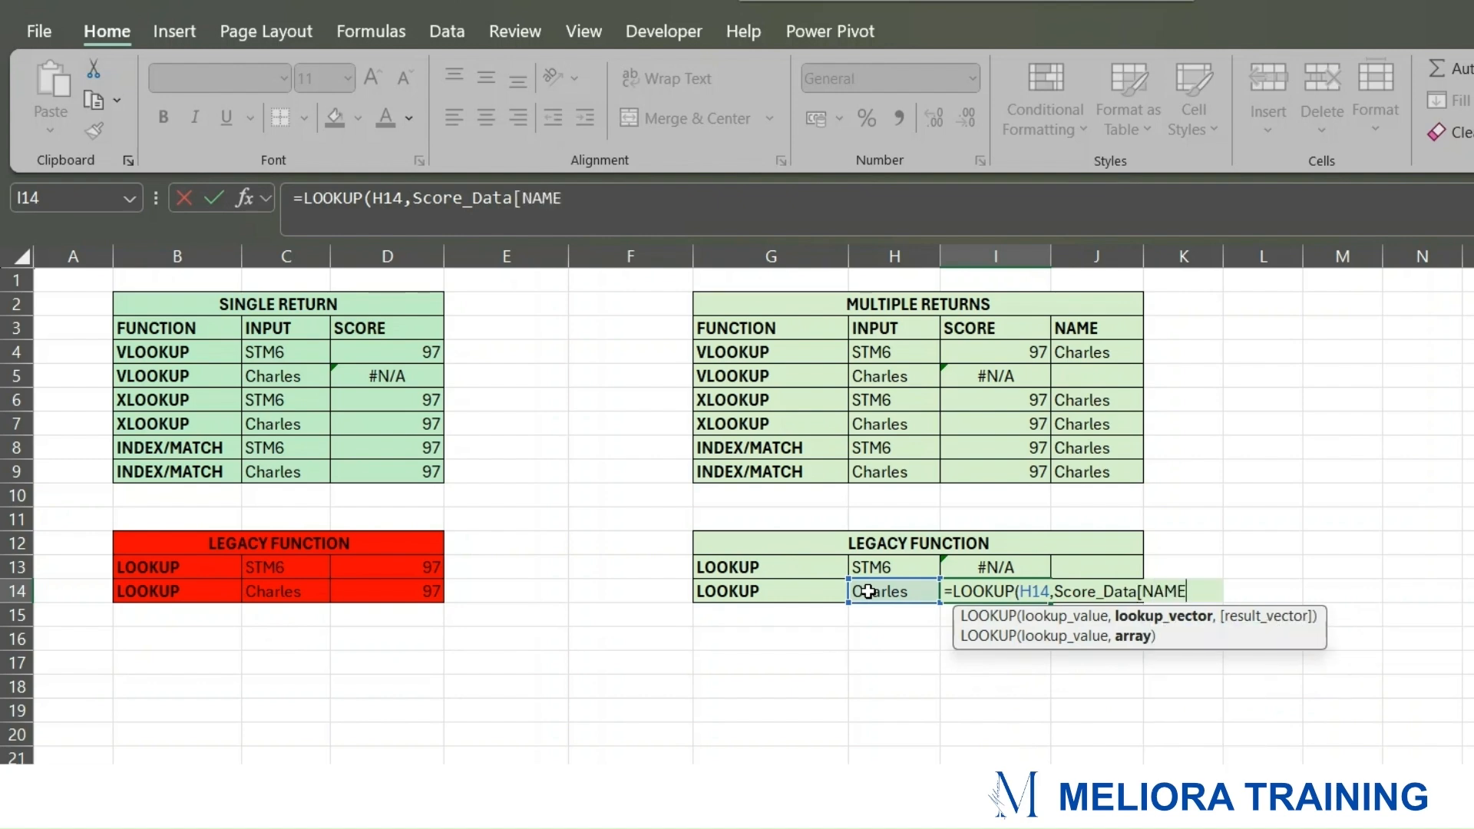
type(",")
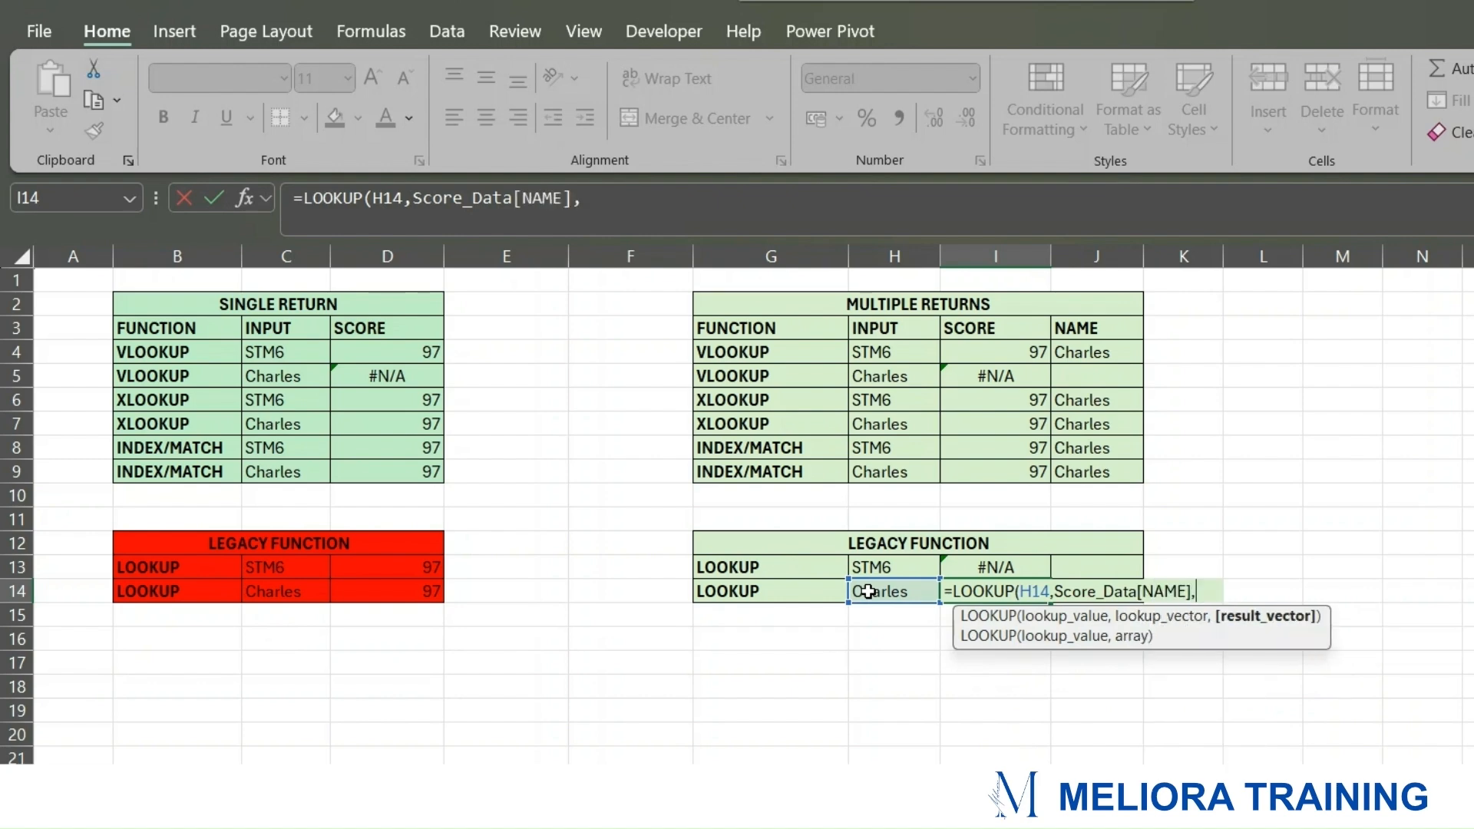
Step: Set the I14 LOOKUP result vector to Score_Data[[SCORE]:[NAME]] and complete the formula
type("SC")
key("Down")
key("Tab")
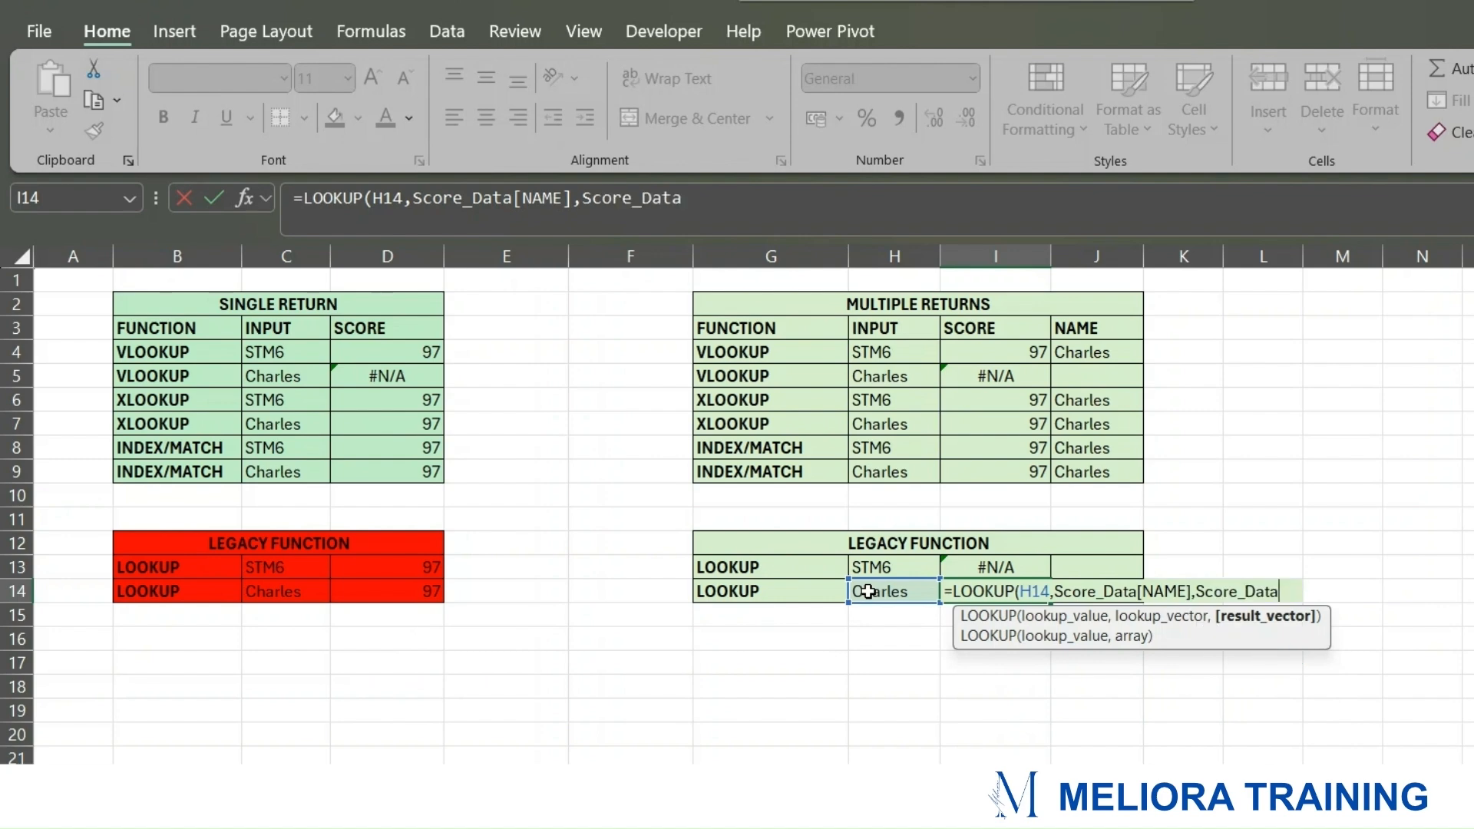
type("[[S")
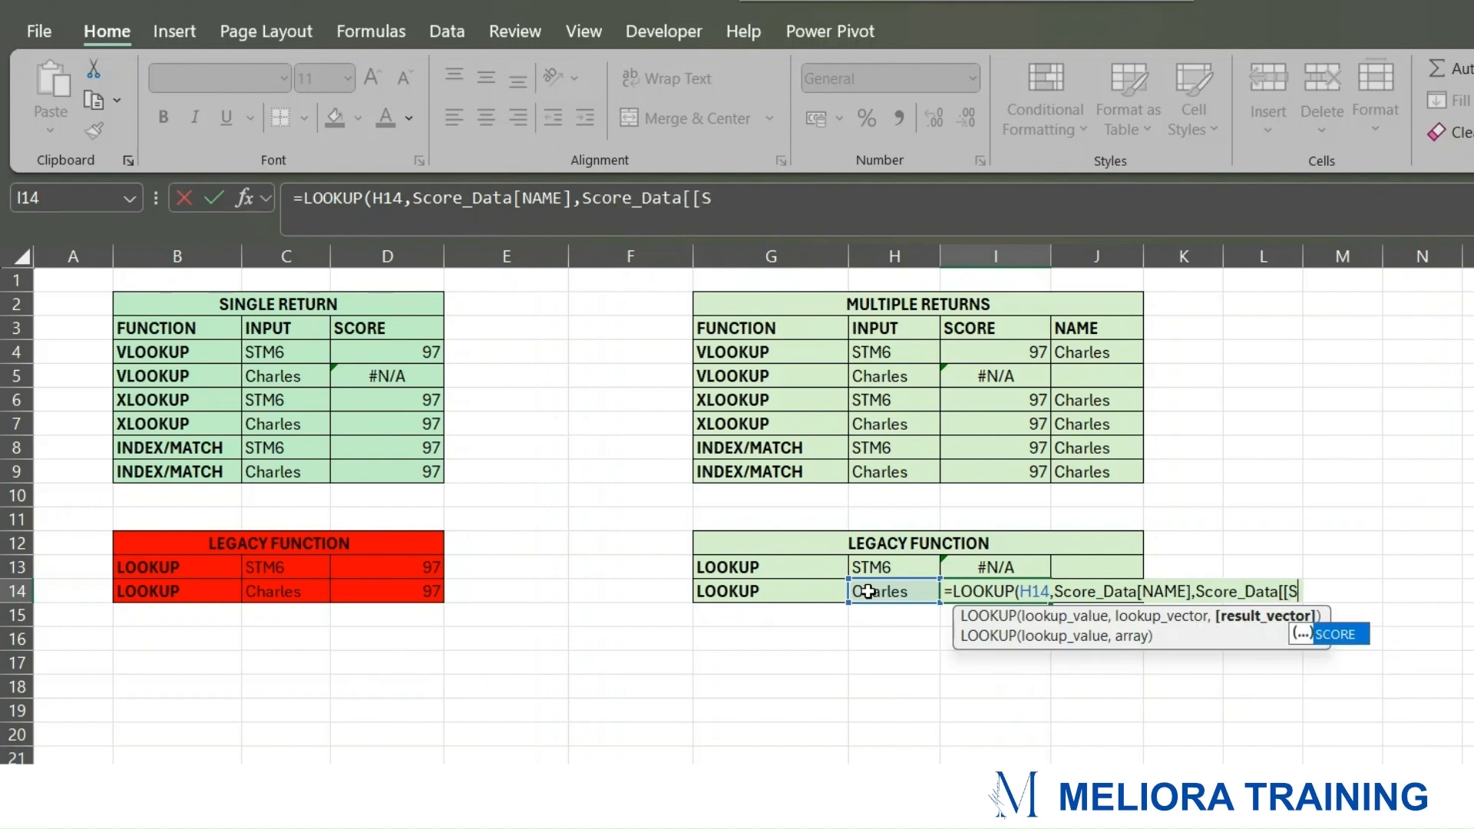
key("Tab")
type("]:")
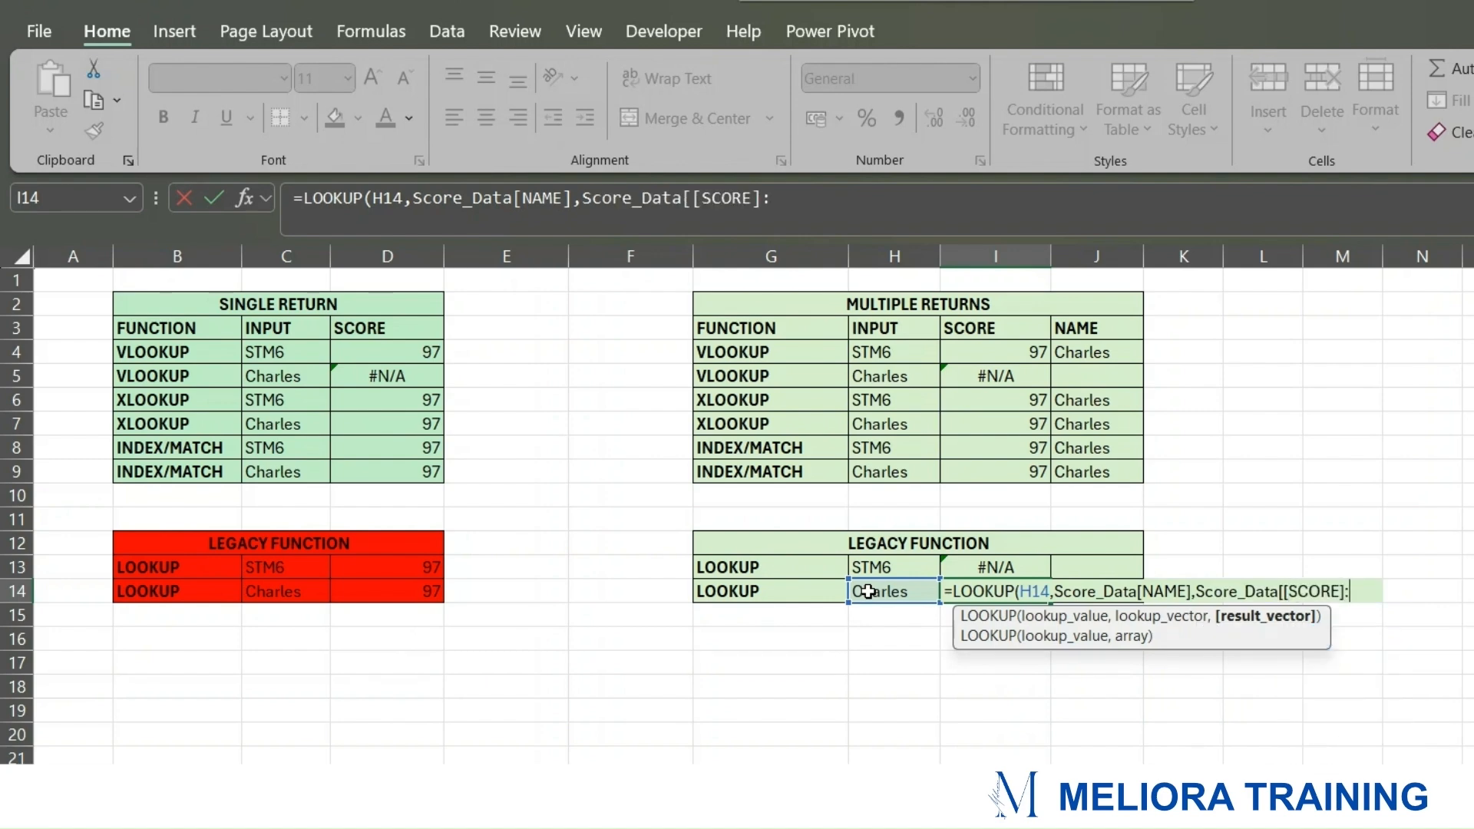
type("[N")
key("Tab")
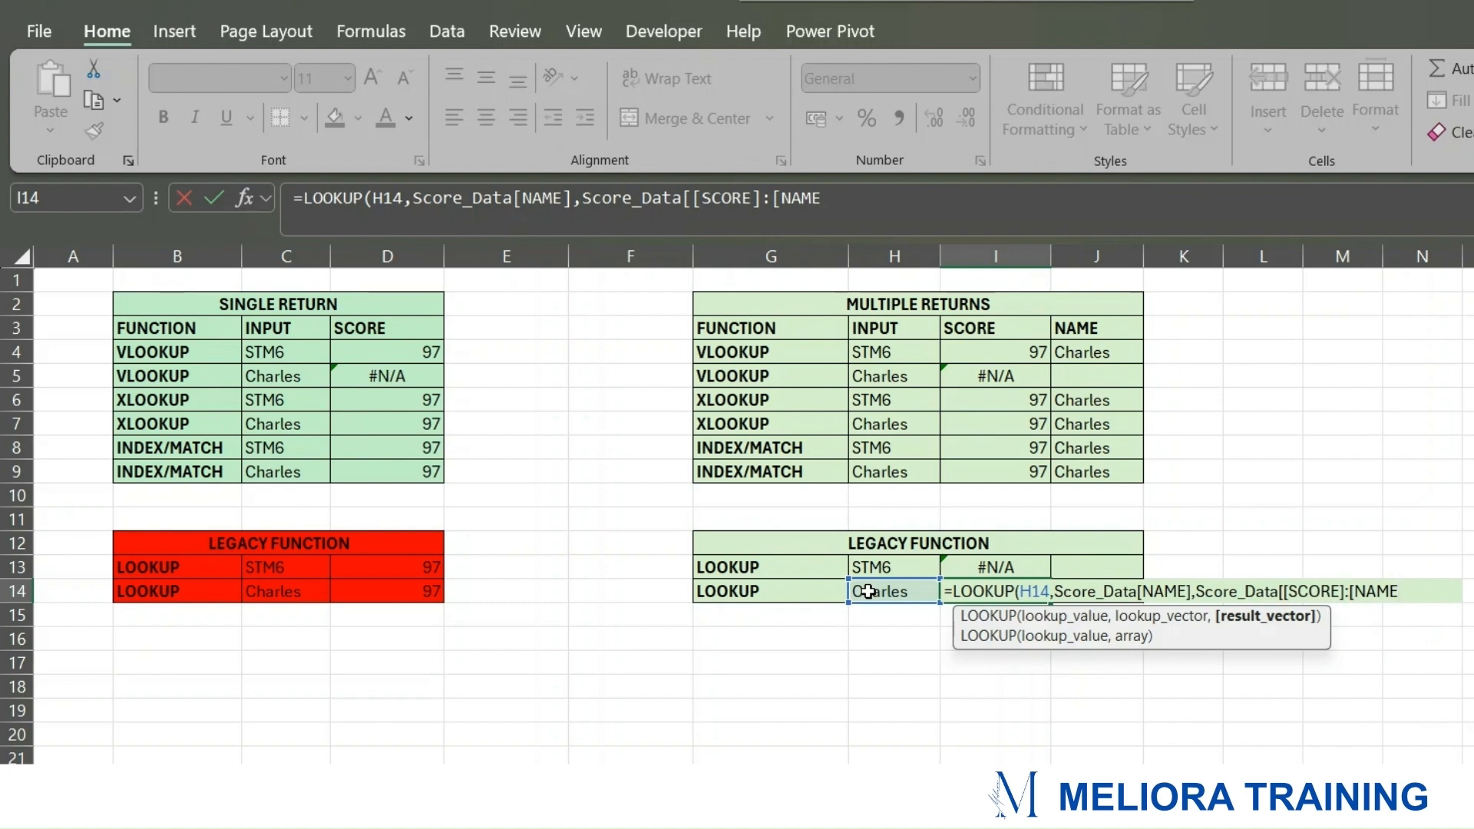
type("]])")
key("Return")
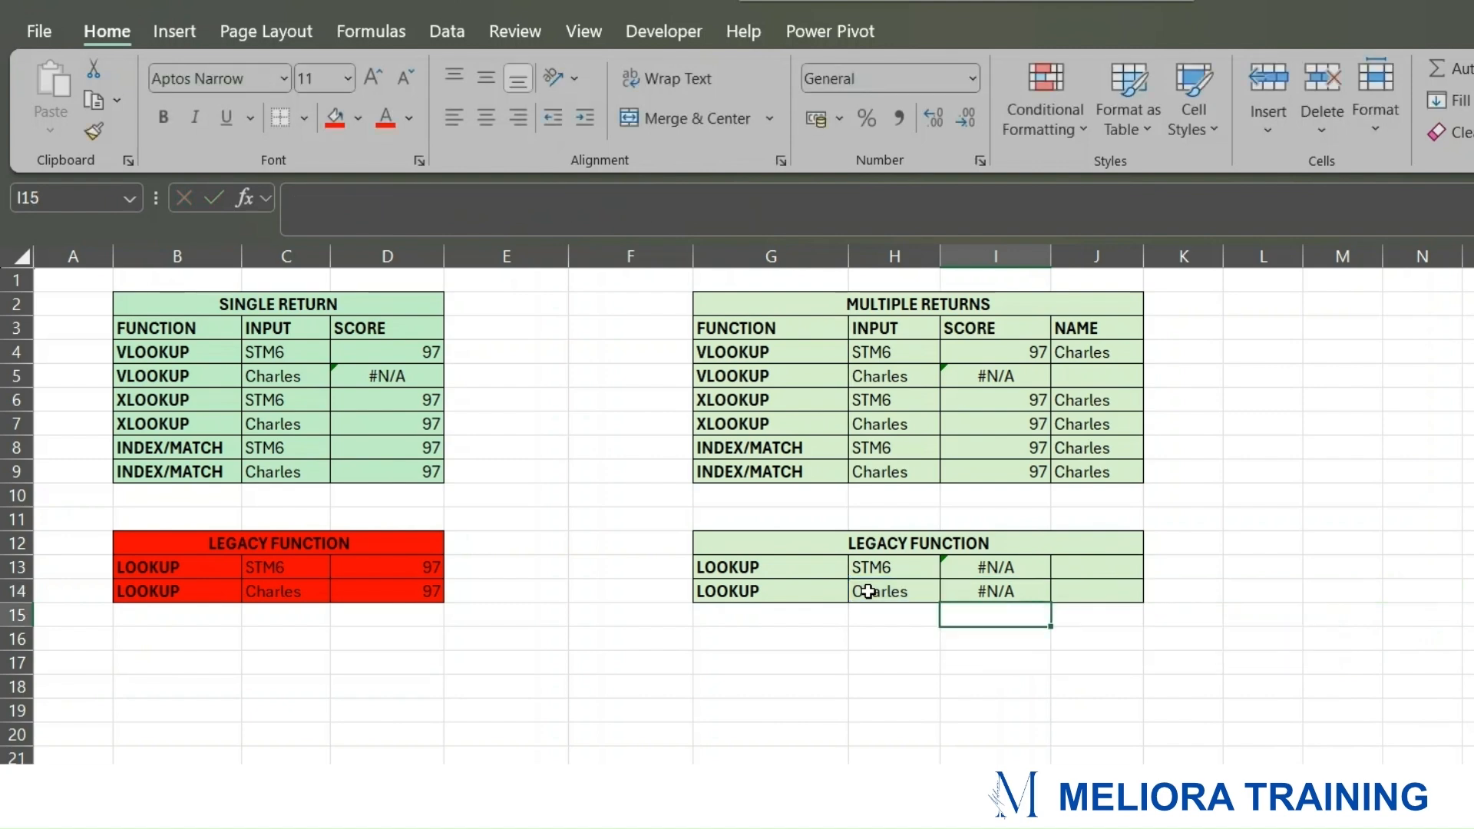
Step: Fill the multiple-returns legacy function block G12:J14 with red
left_click_drag(763, 541, 1121, 571)
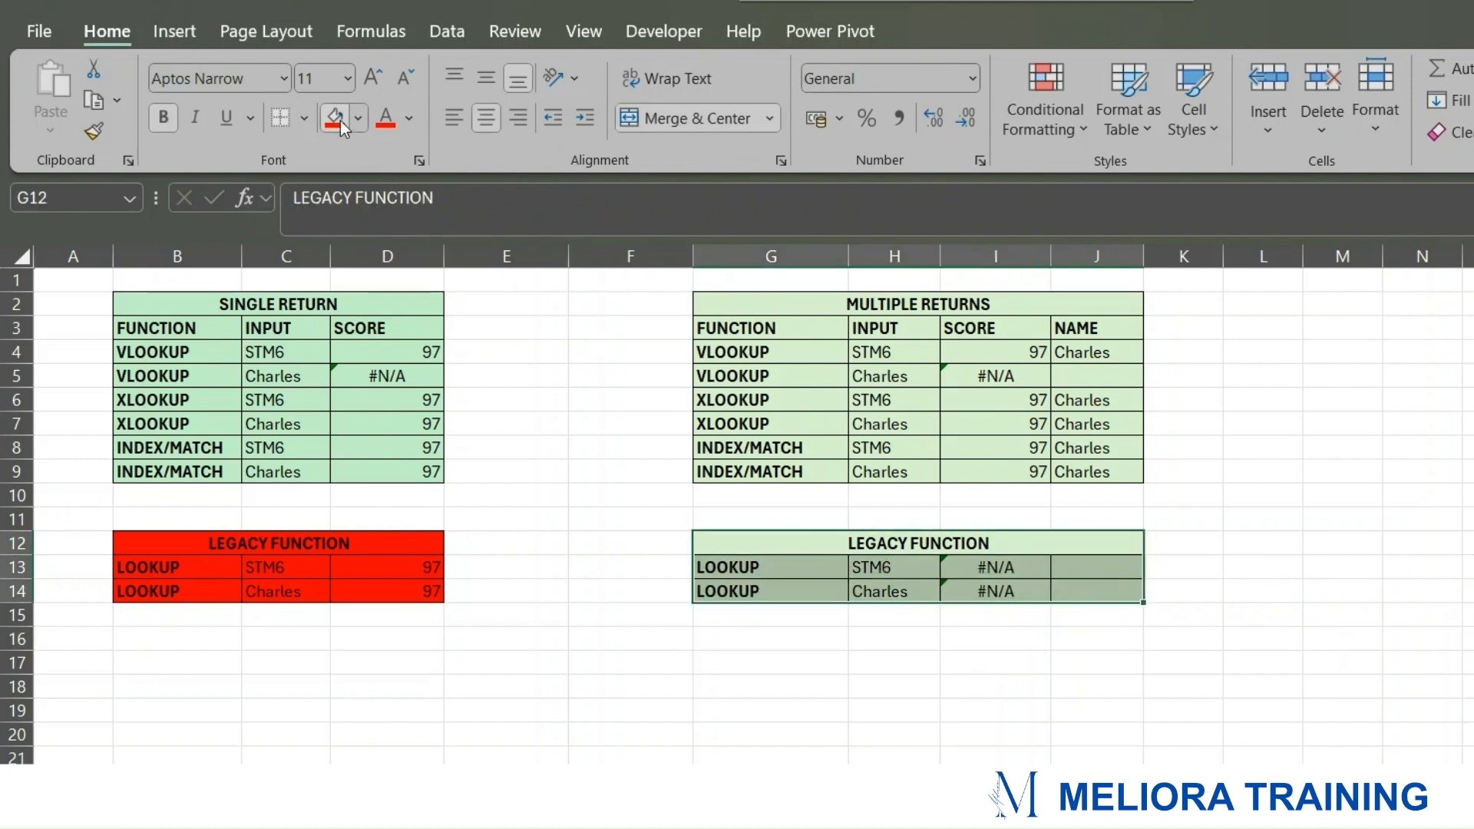
left_click(1263, 662)
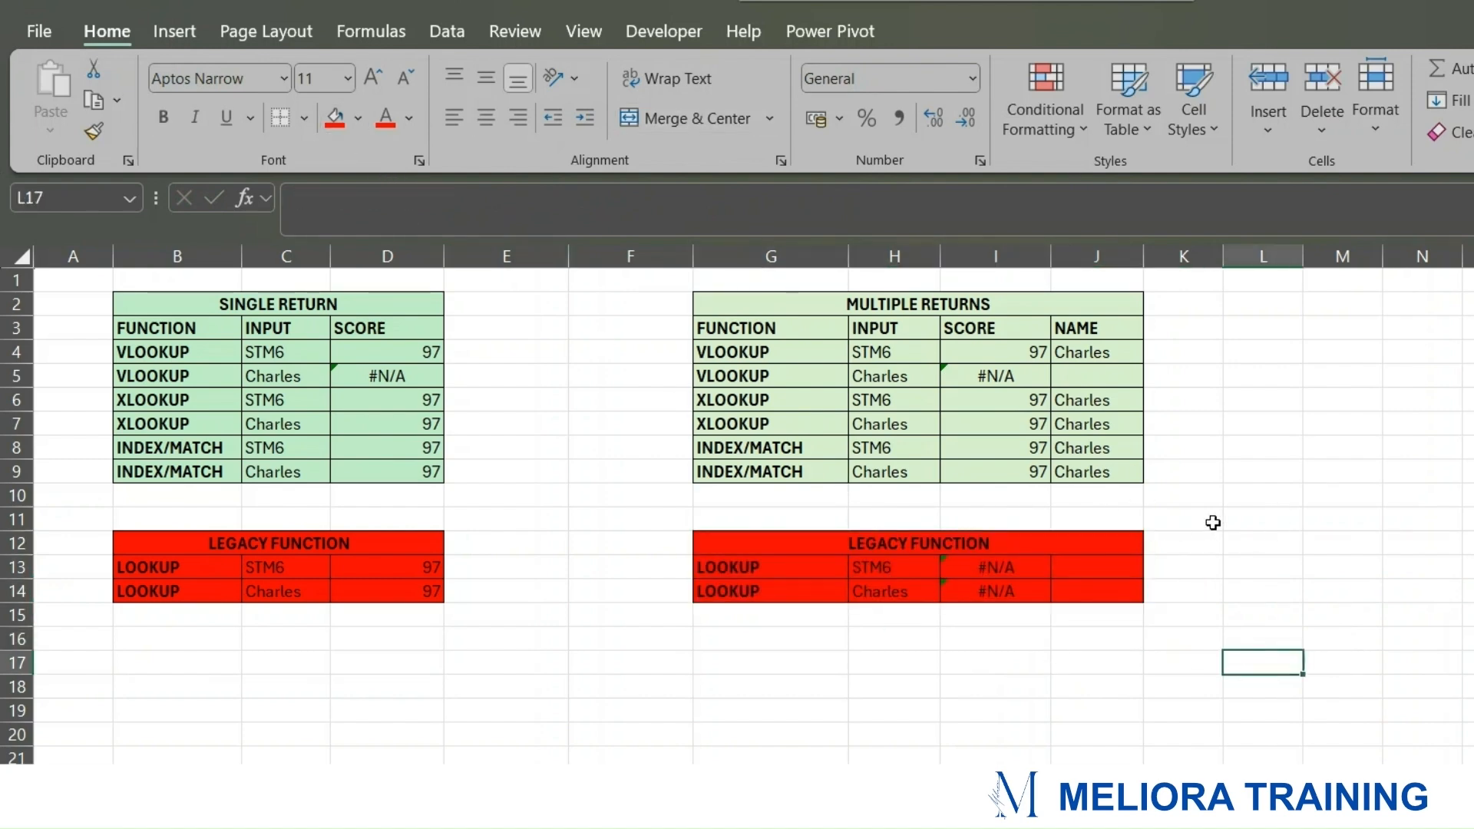